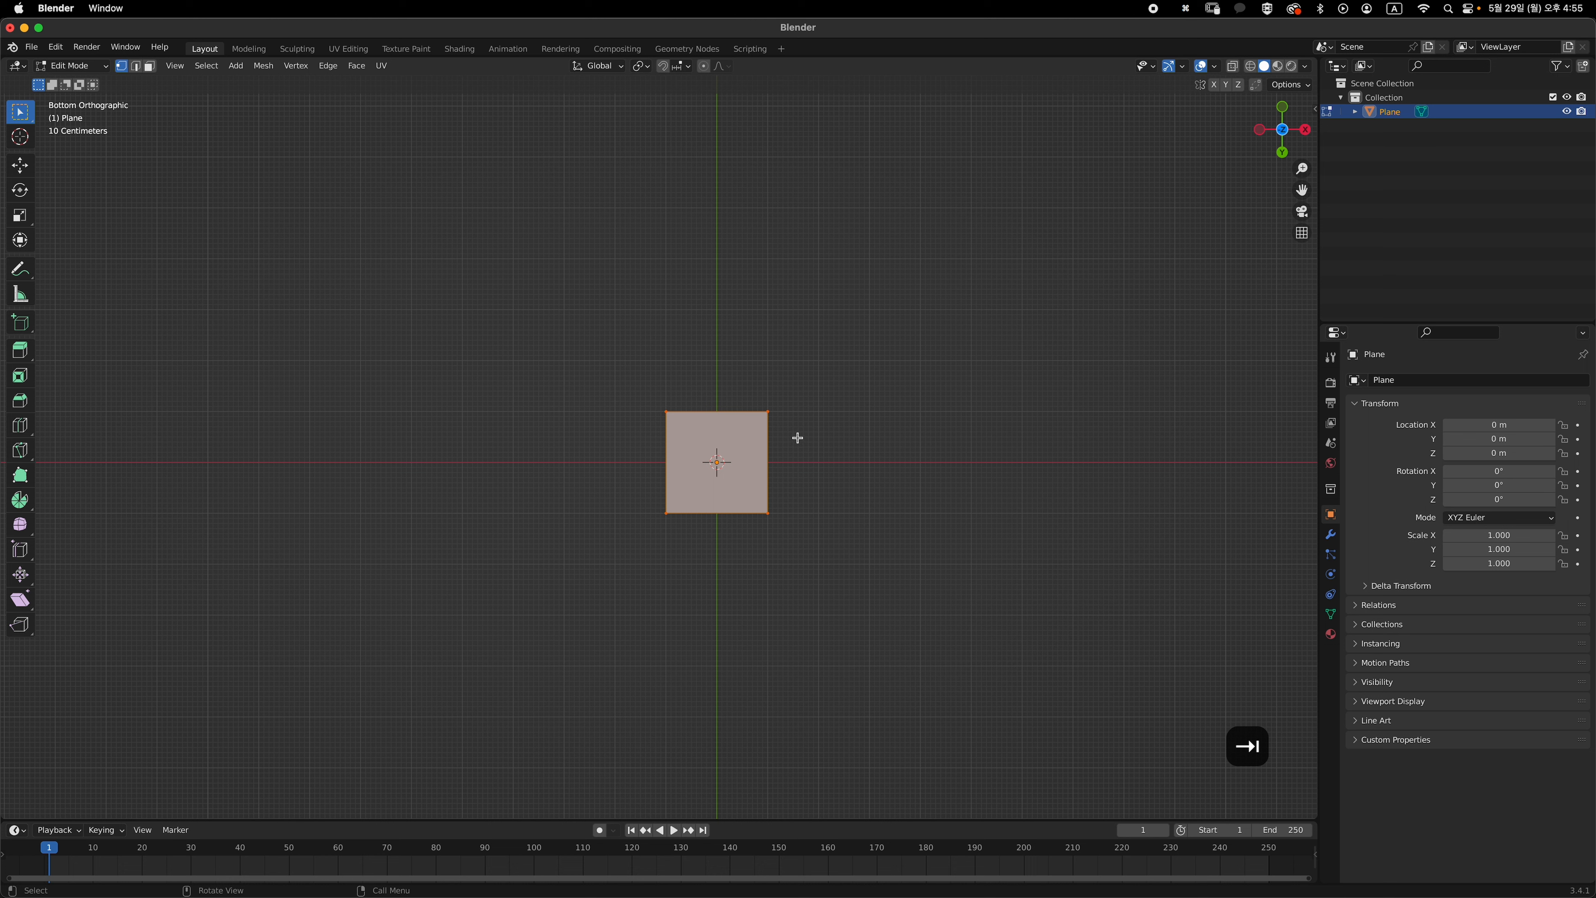
- Stretch the square plane along the Y axis to about 1.7 times its length
key(s)
key(y)
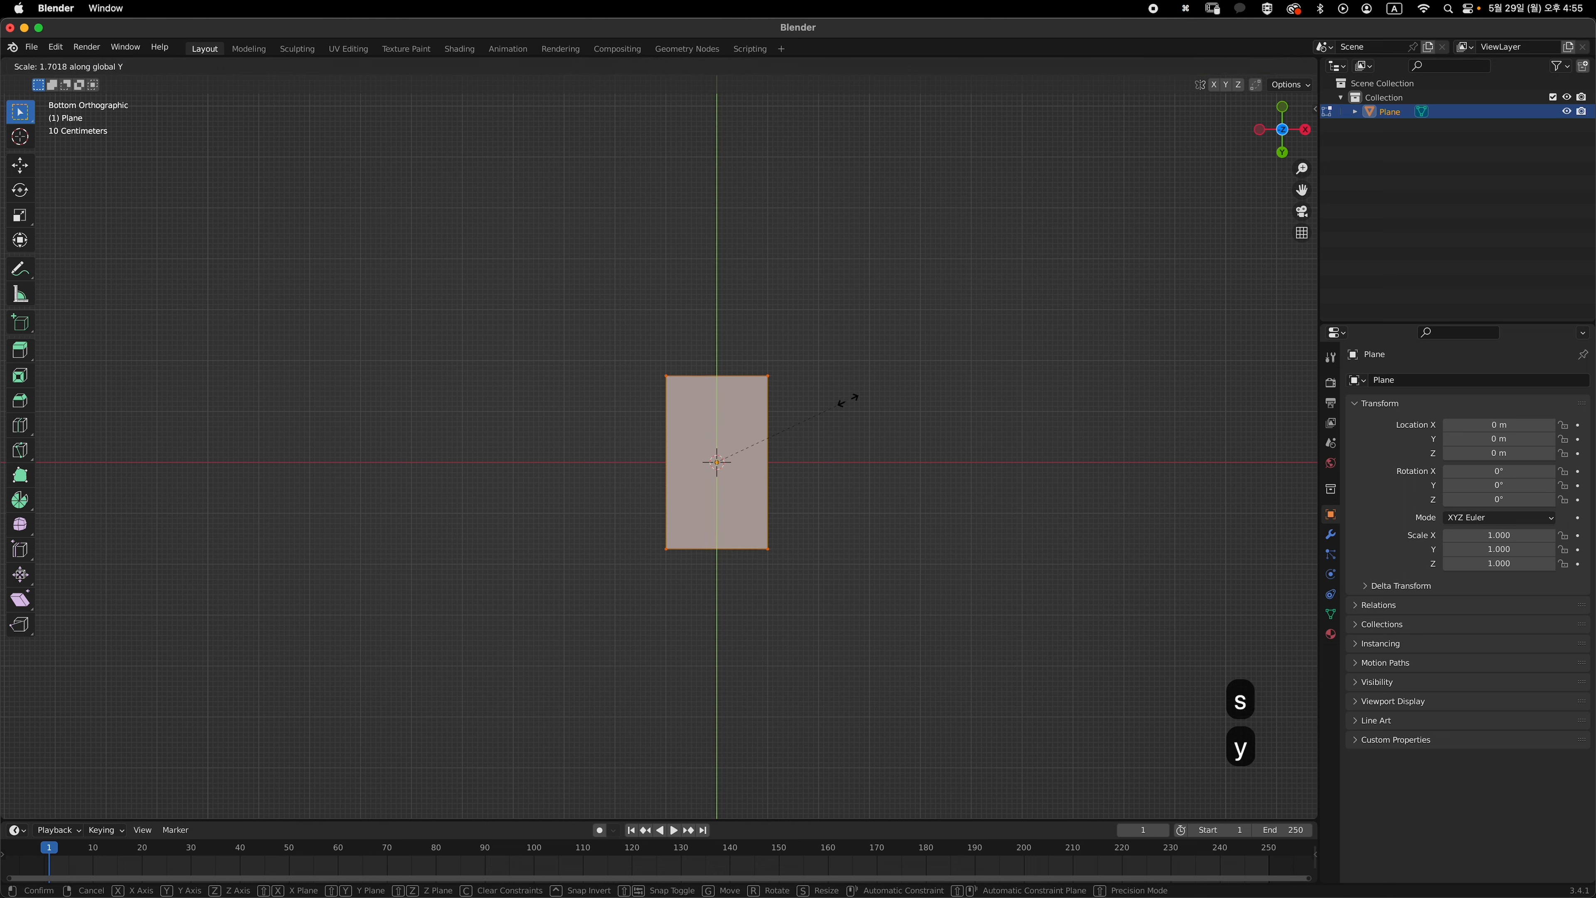
click(850, 400)
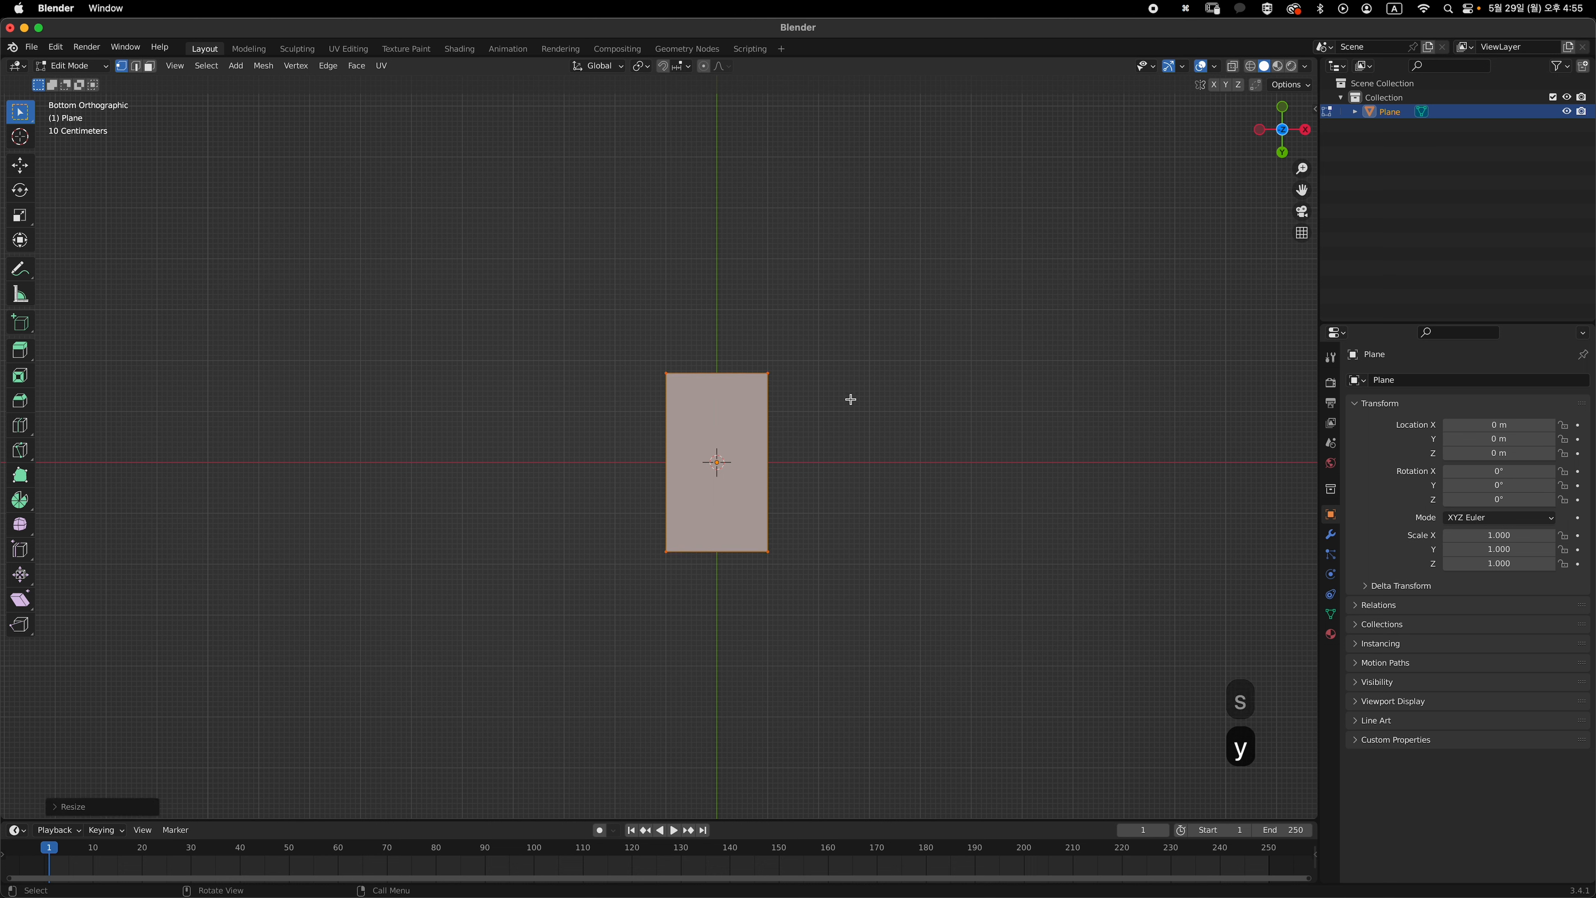
- Add four evenly spaced, unslid loop cuts across the width of the stretched plane
key(super+r)
click(772, 440)
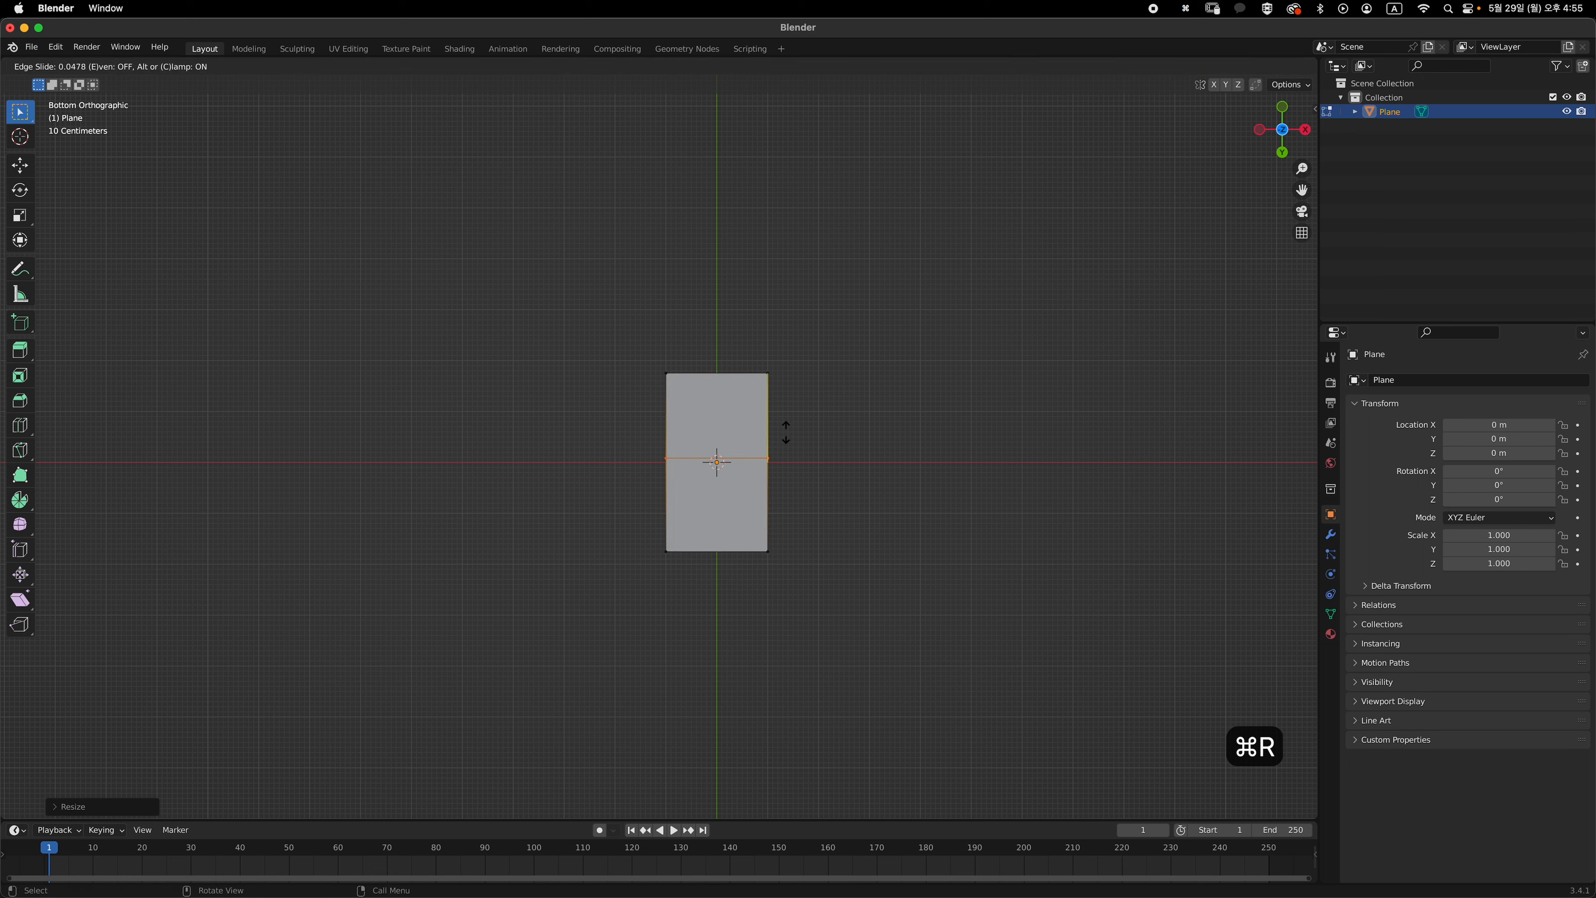
right_click(822, 430)
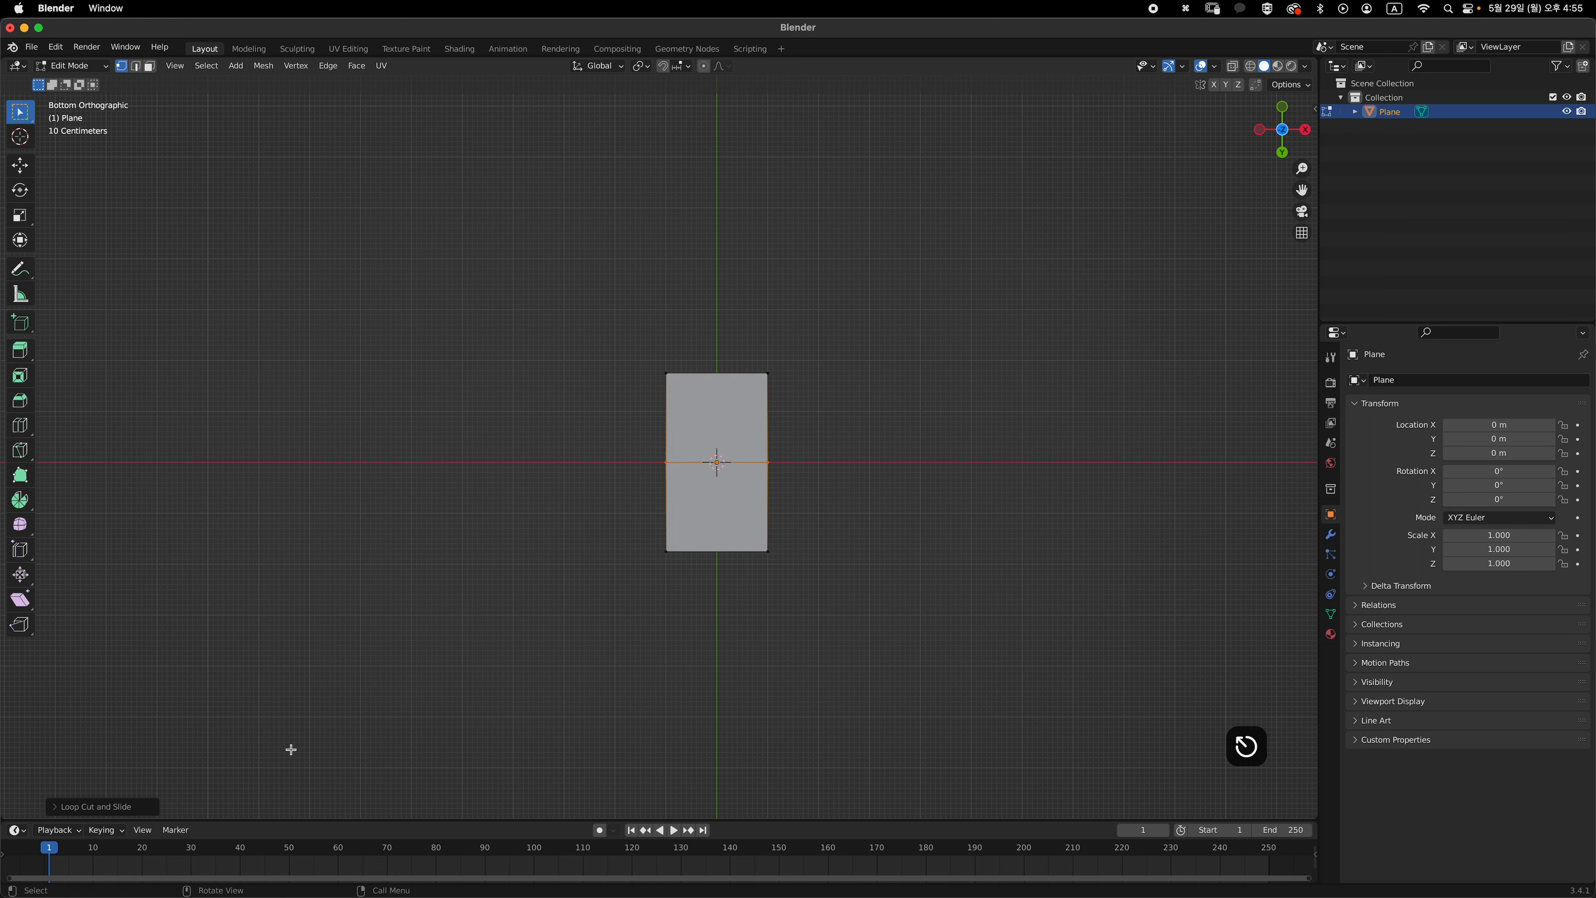
click(113, 809)
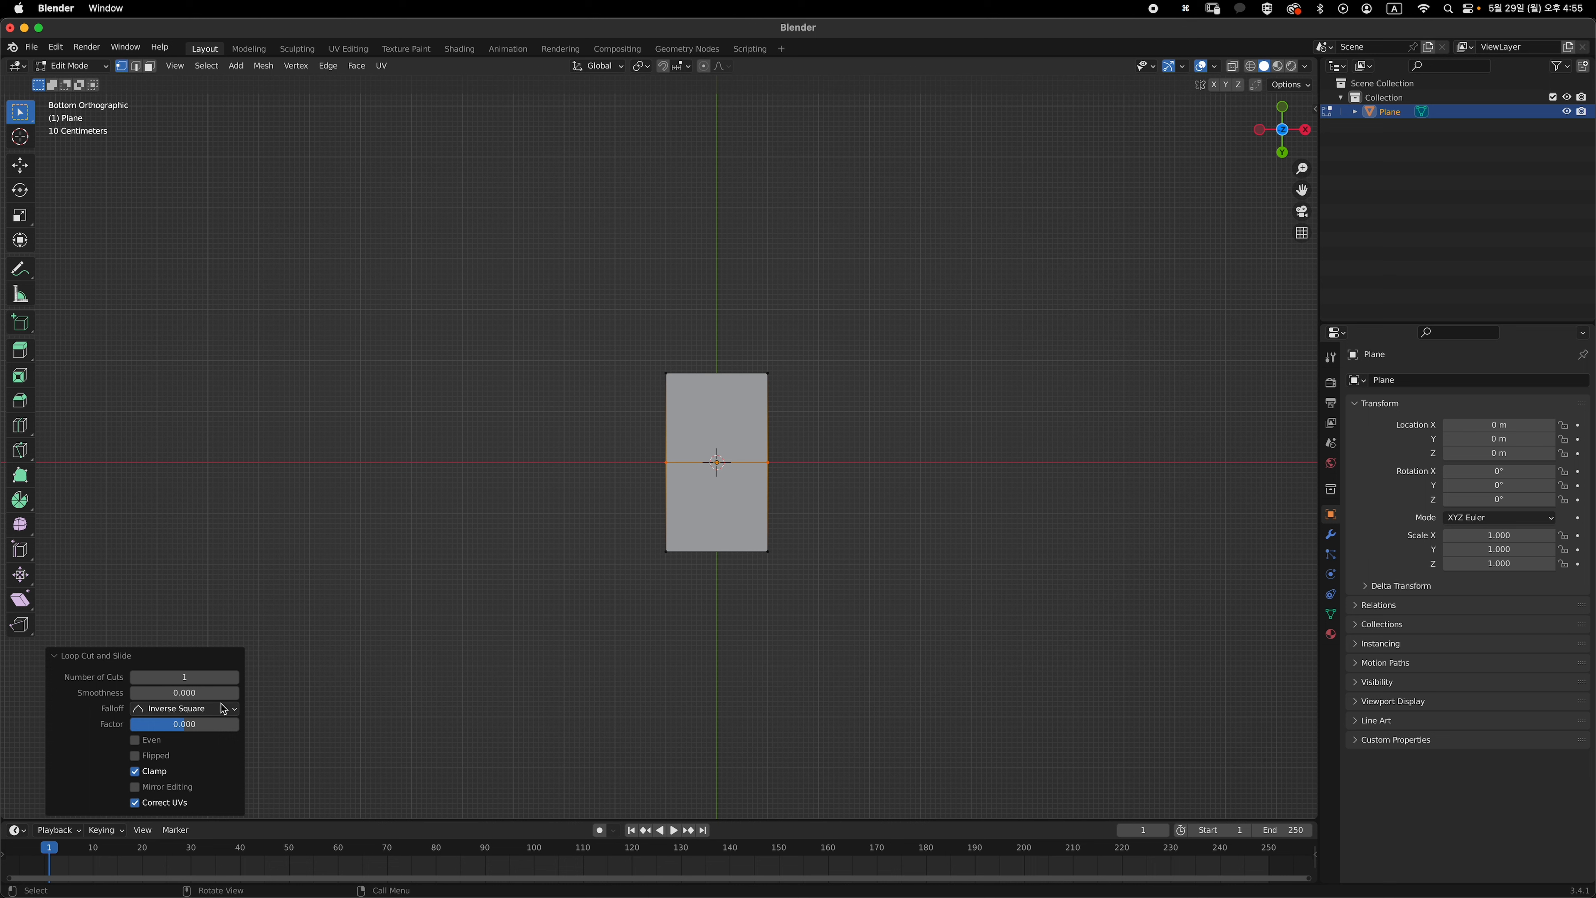
click(234, 677)
click(234, 678)
click(234, 677)
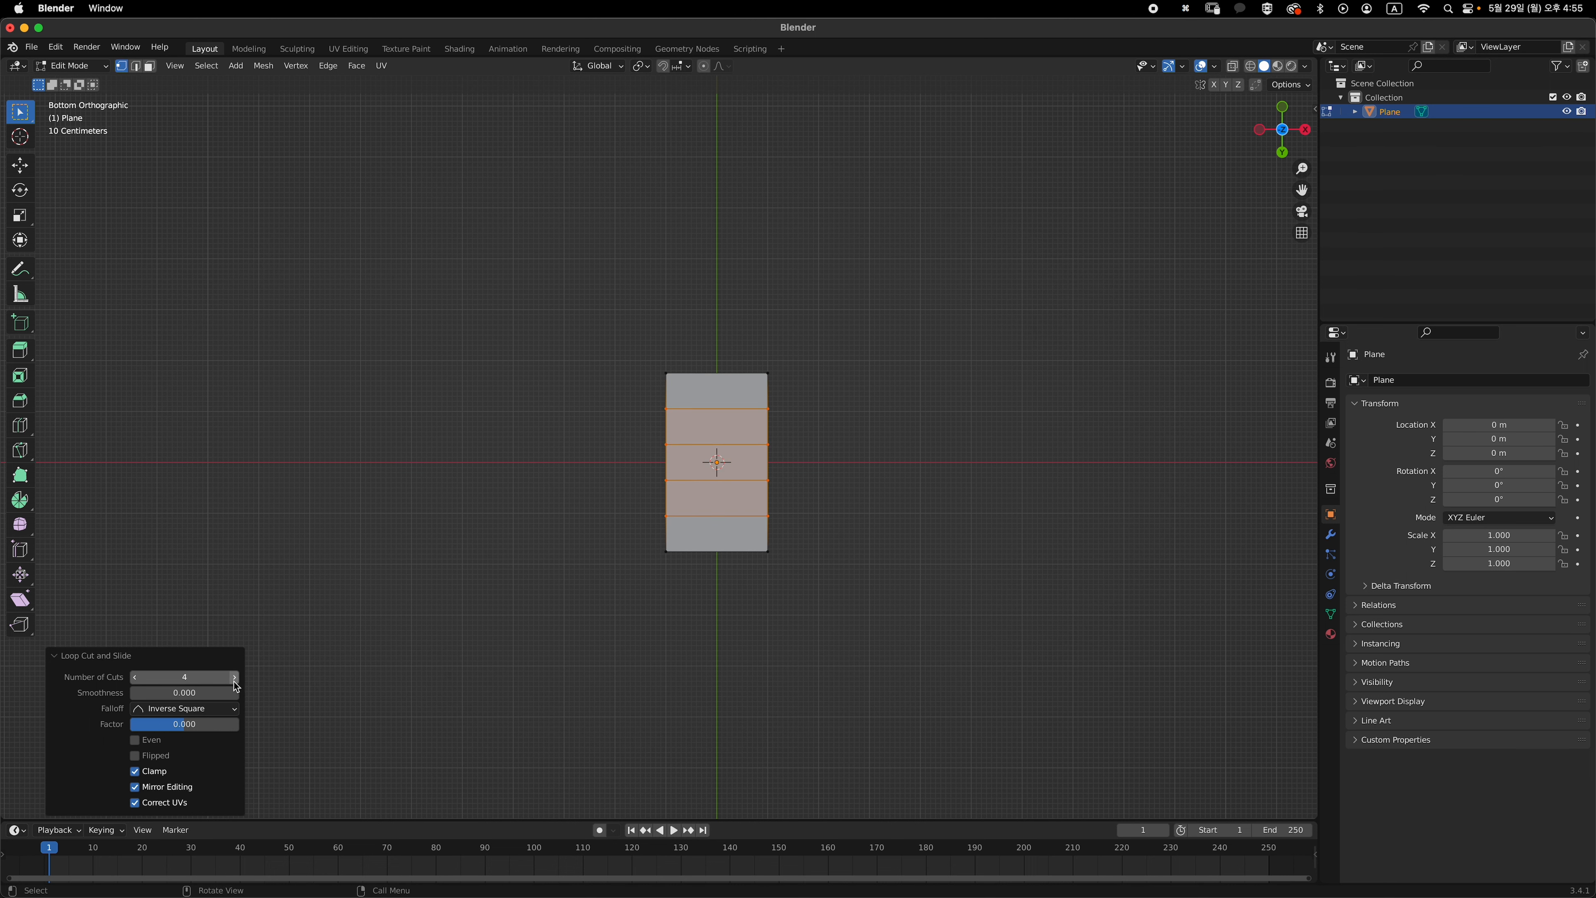
- Move the plane's upper-left corner vertex about 0.13 m inward along X
scroll(735, 377, up, 2)
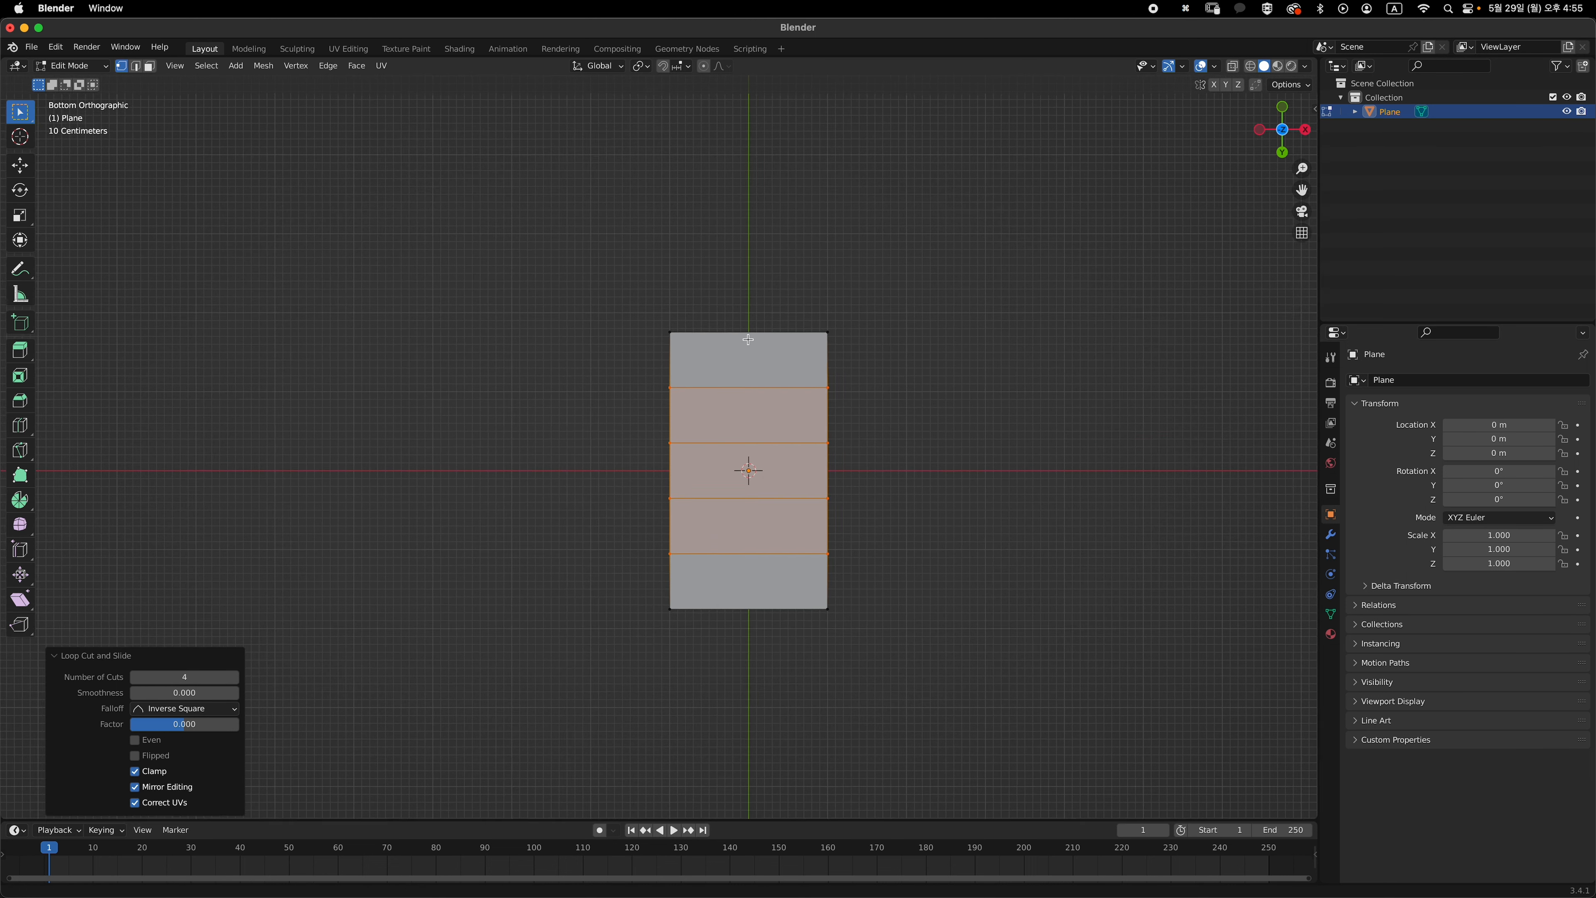
scroll(757, 346, up, 1)
drag(602, 294, 693, 331)
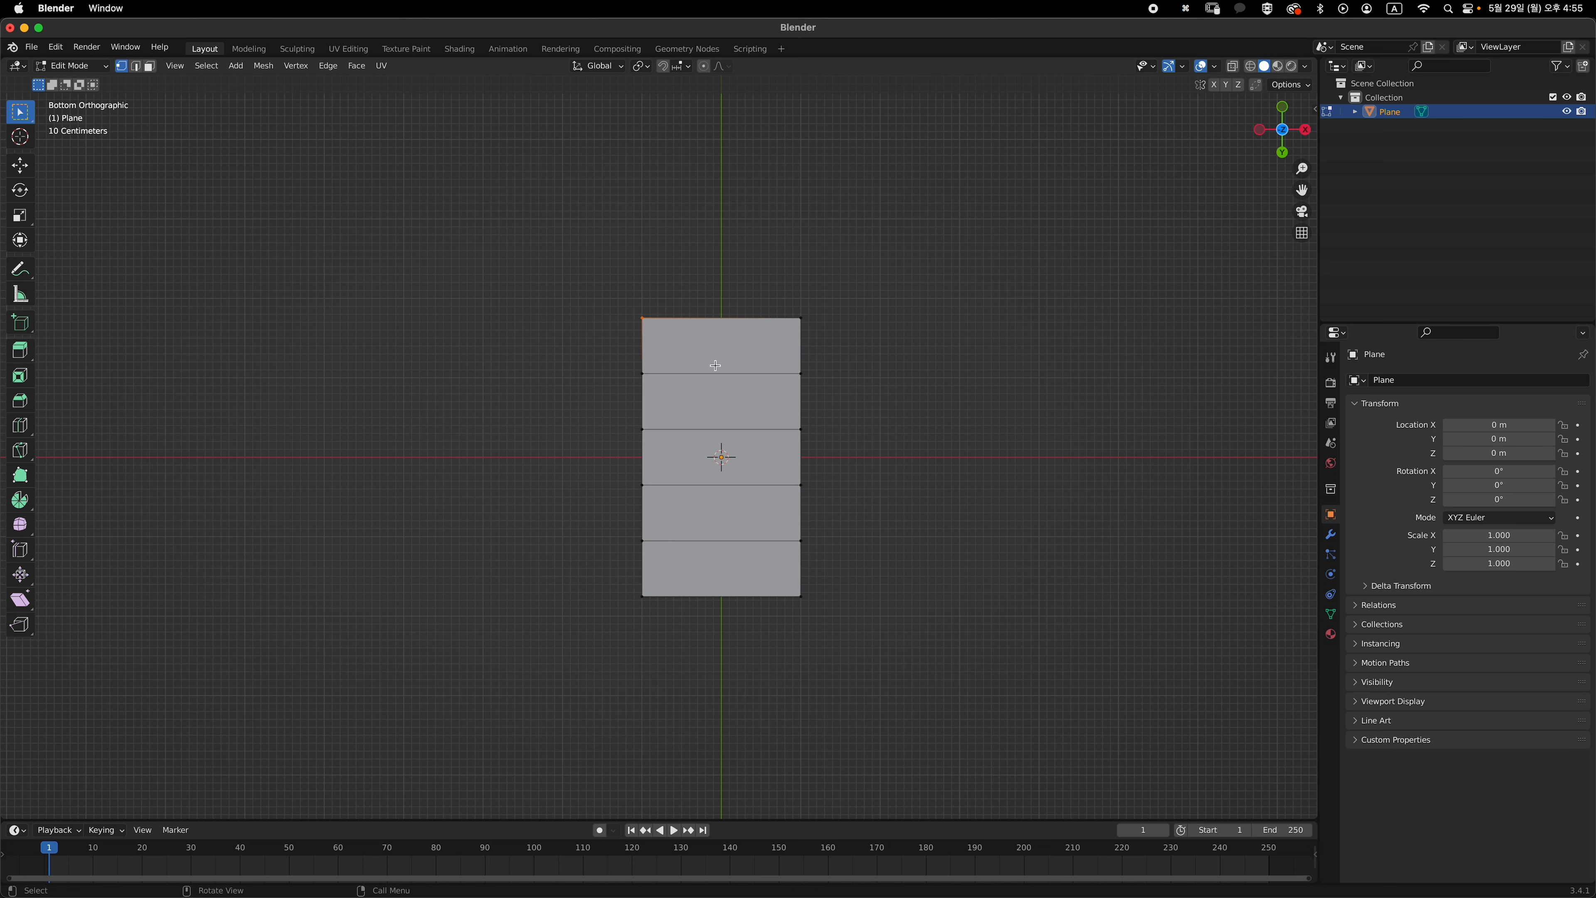
key(g)
key(x)
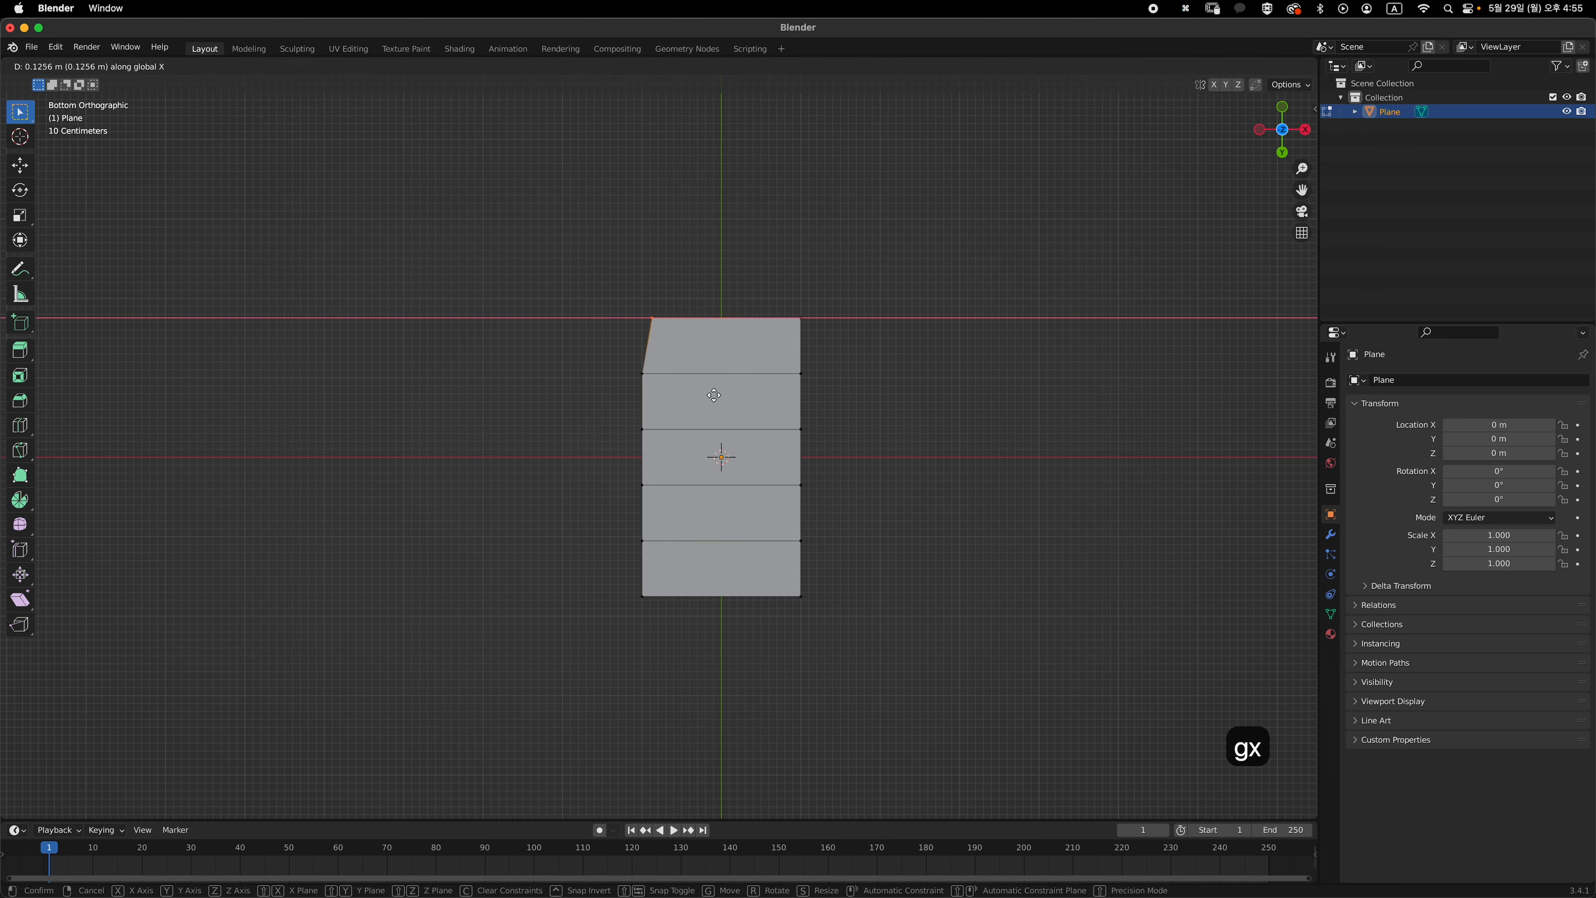
click(713, 395)
- Move the left edge's third vertex from the top about 0.06 m inward along X, and the fourth about 0.13 m
drag(621, 416, 645, 452)
key(g)
key(x)
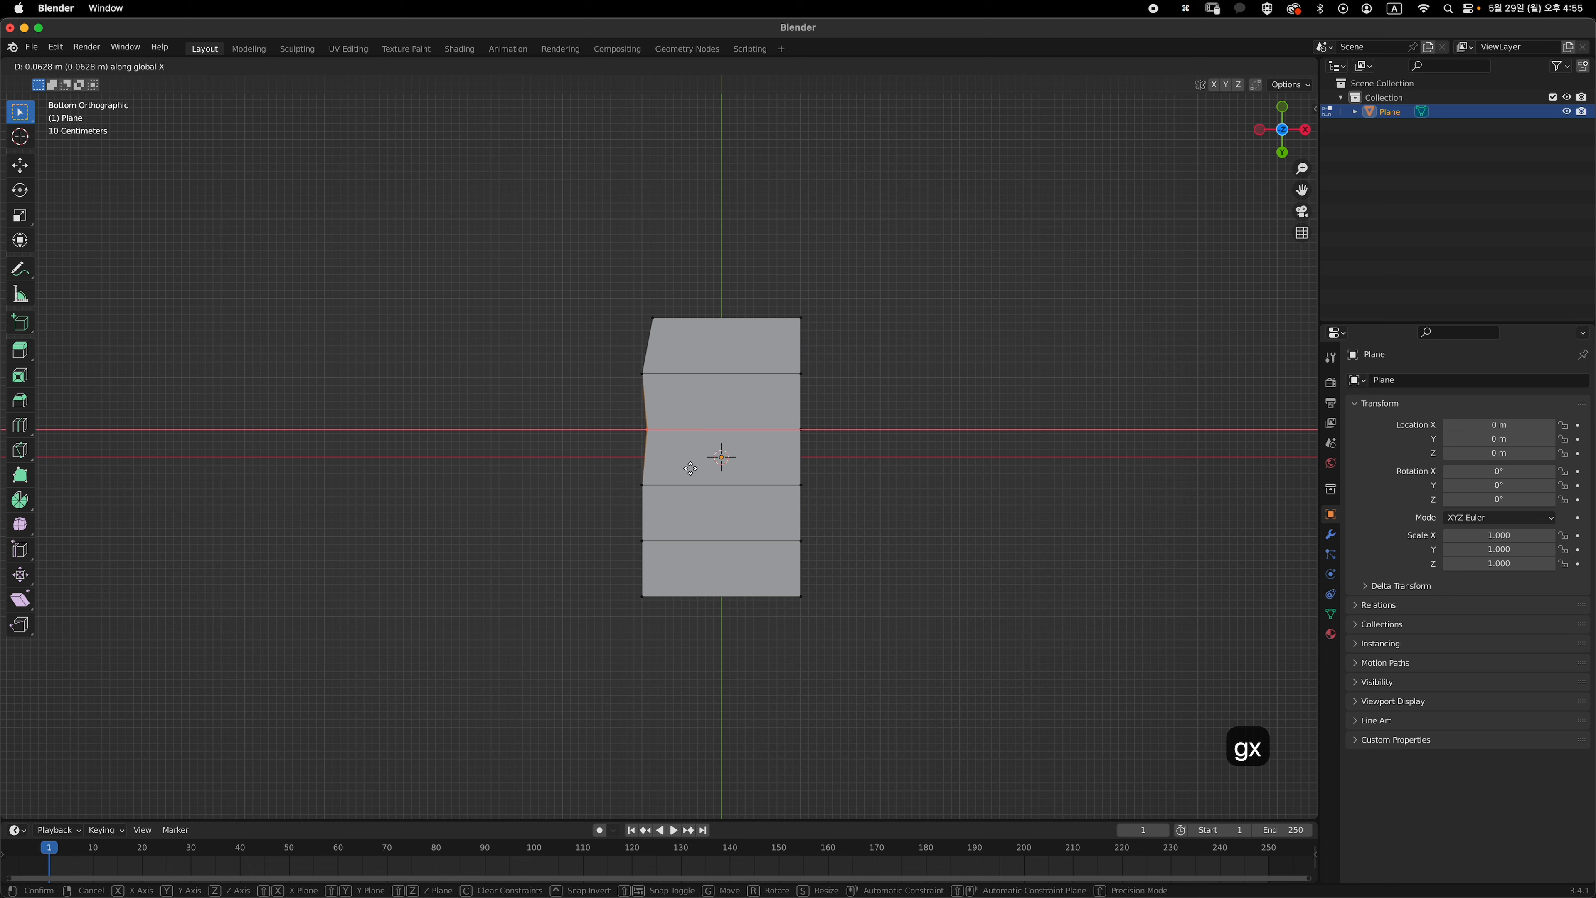
click(690, 468)
click(642, 485)
key(g)
key(x)
click(634, 564)
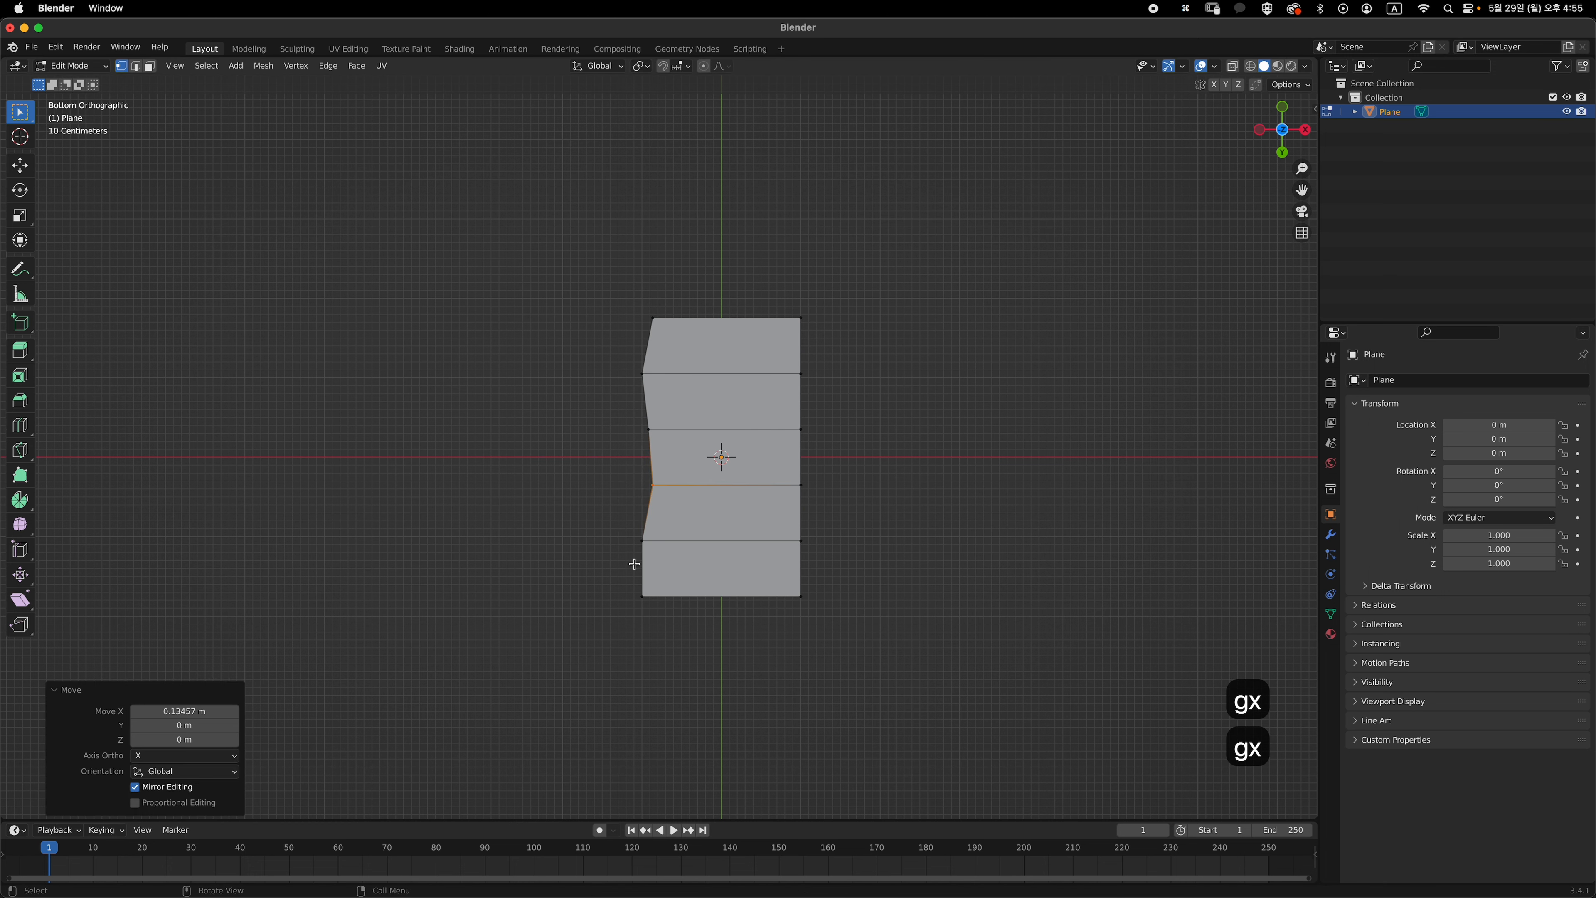
- Move the plane's lower-left corner vertex about 0.16 m inward along X
click(642, 596)
key(g)
key(x)
click(752, 598)
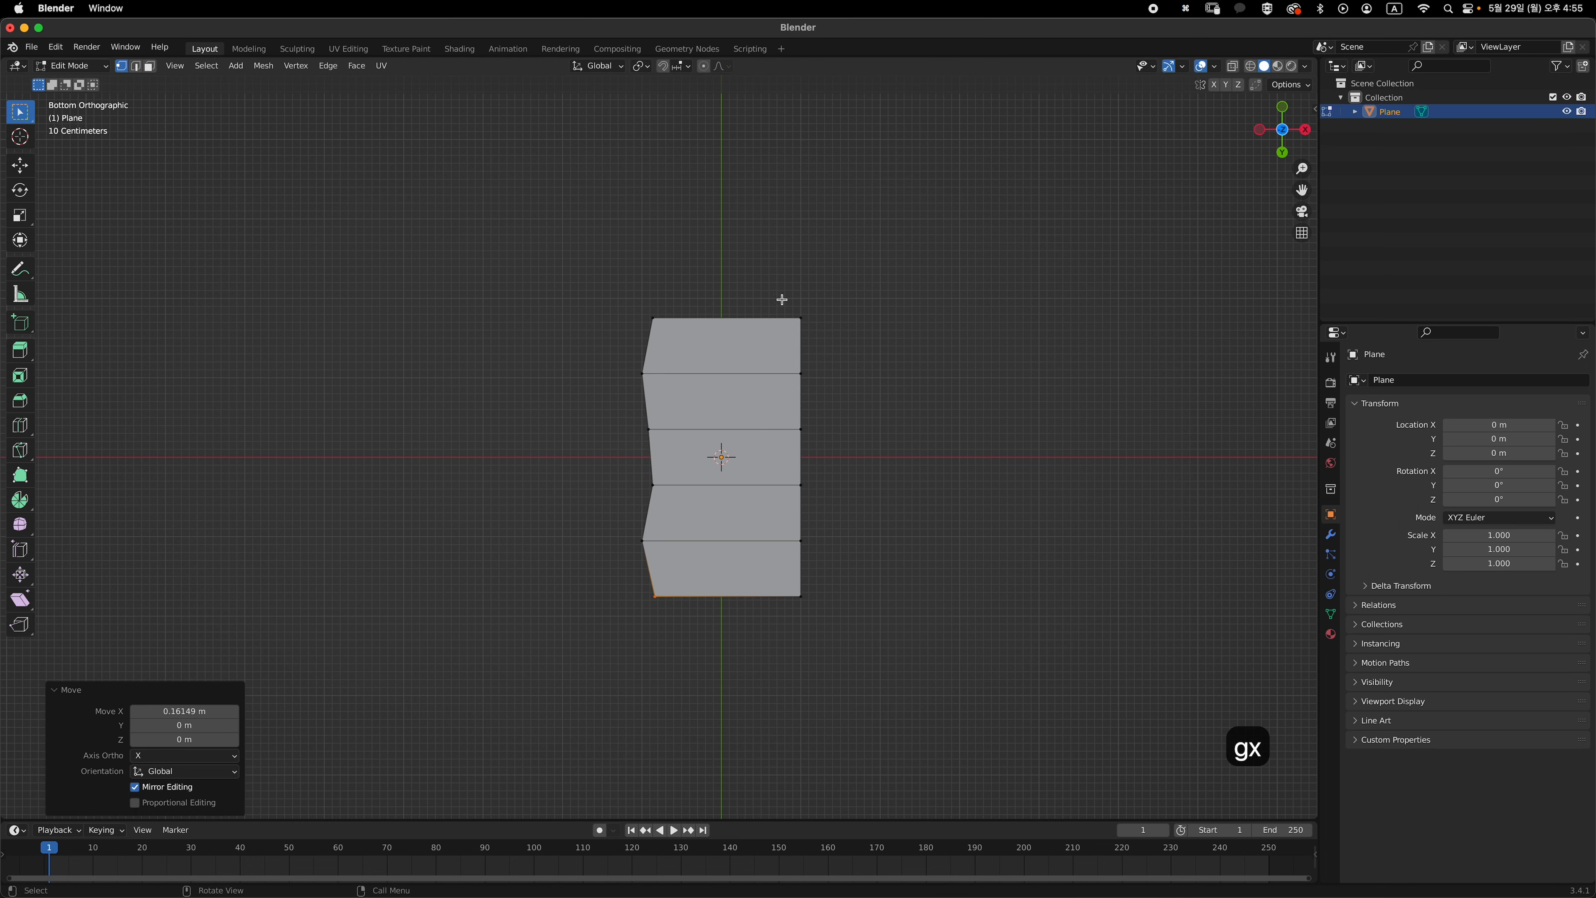
- Move the plane's upper-right corner vertex inward along X to taper that end of the outline
drag(782, 299, 837, 345)
key(g)
key(x)
click(815, 347)
- Bulge the right edge slightly by moving its two middle vertices about 0.04 m outward along X
drag(784, 412, 831, 510)
key(g)
key(x)
click(836, 457)
key(g)
key(x)
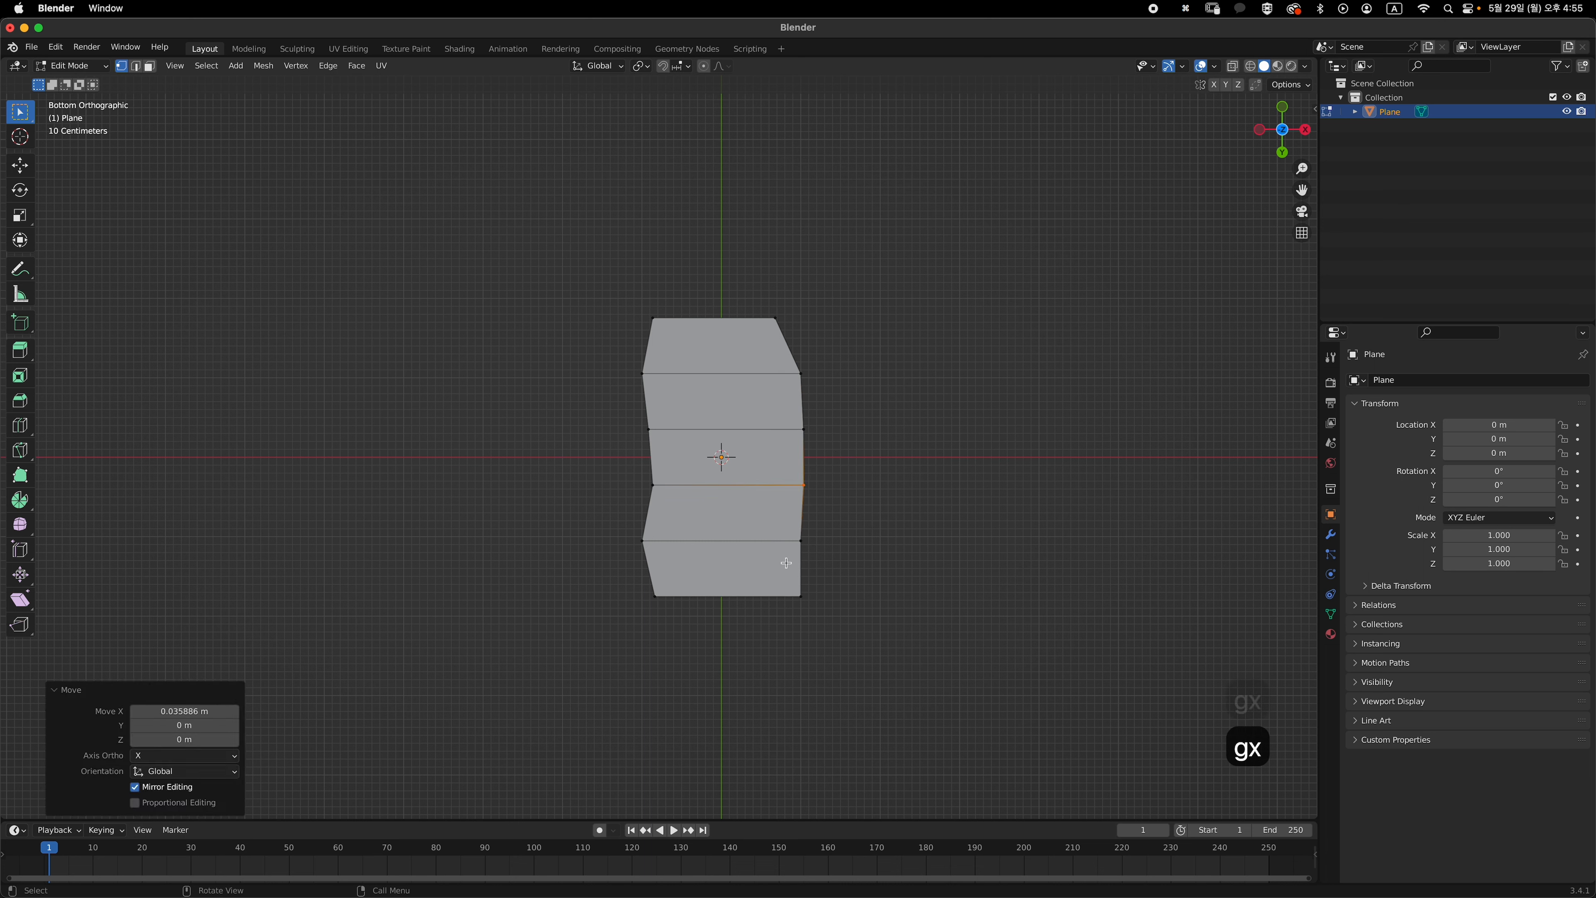
- Move the plane's lower-right corner vertex inward along X to taper the lower end
drag(785, 563, 855, 623)
key(g)
key(x)
click(834, 624)
- Move the left edge's third vertex back outward along X, and the upper-left corner about 0.07 m further inward
drag(638, 410, 697, 455)
key(g)
key(x)
click(692, 458)
drag(632, 298, 736, 352)
key(g)
key(x)
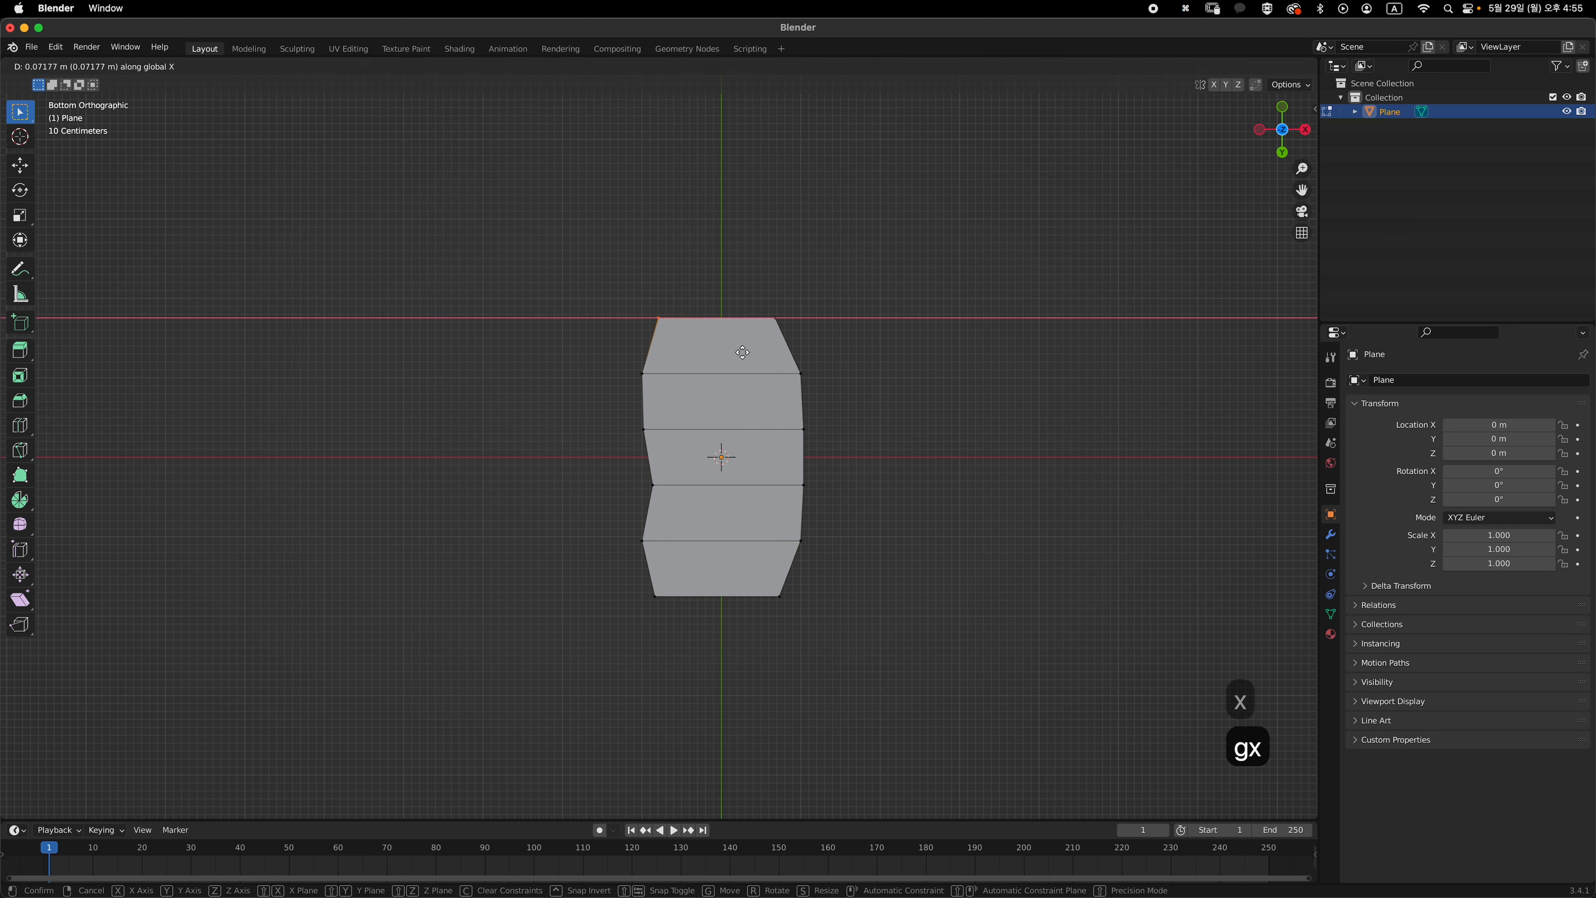
click(743, 352)
- Move the left waist vertex and the lower-left corner slightly further inward along X and leave mesh editing
drag(625, 546, 685, 604)
key(g)
key(x)
click(891, 348)
key(Tab)
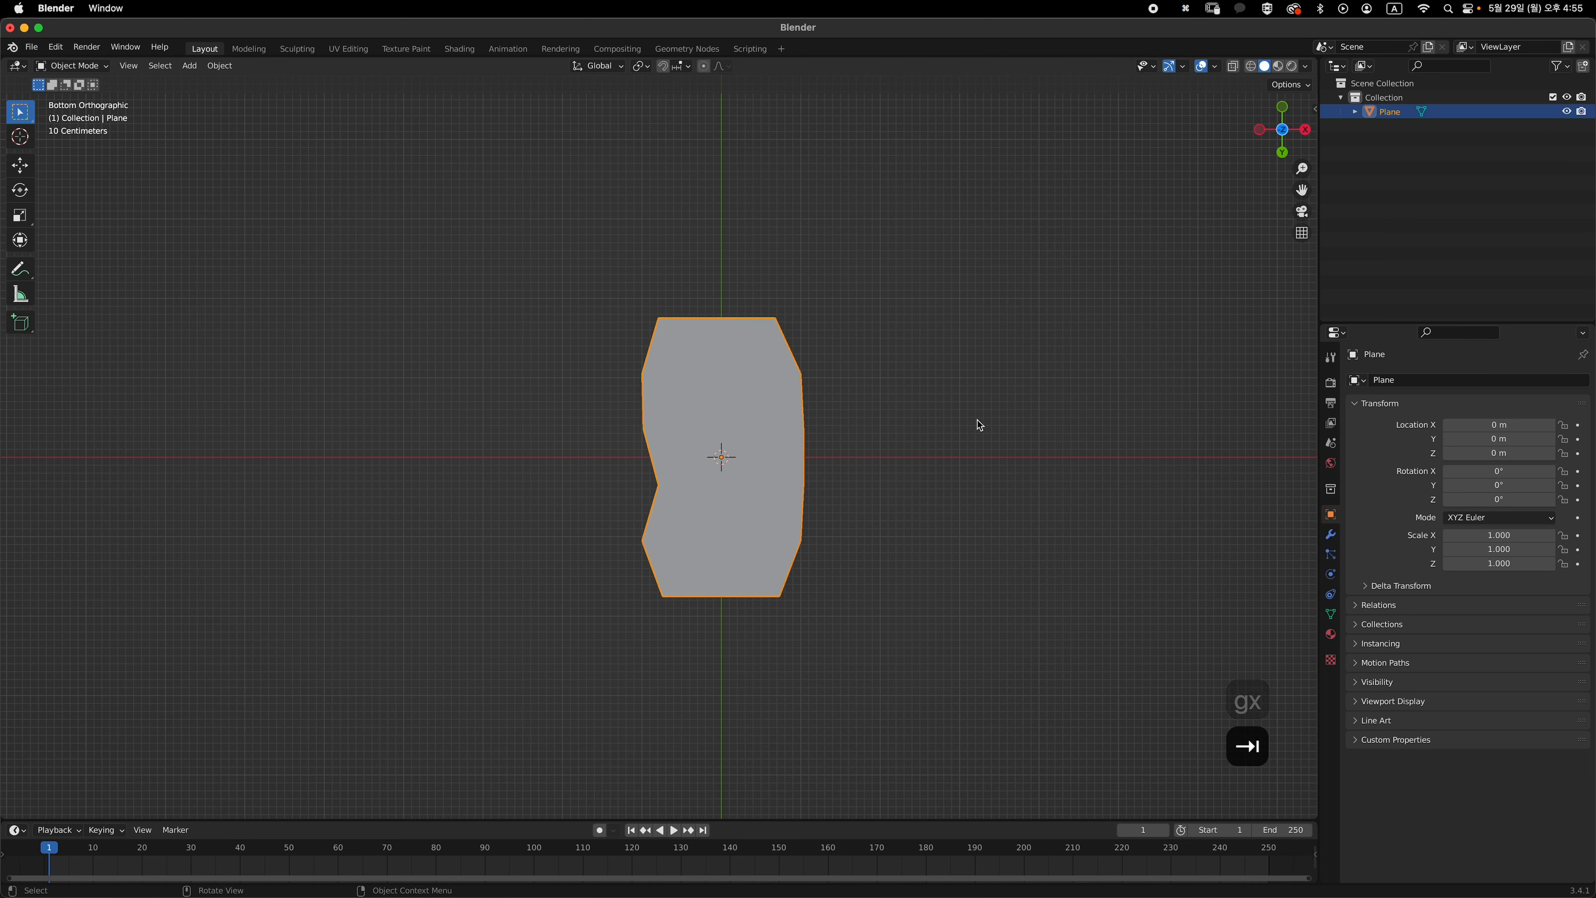
- Add a level 2 Subdivision modifier to the plane and resume editing its mesh
click(1330, 534)
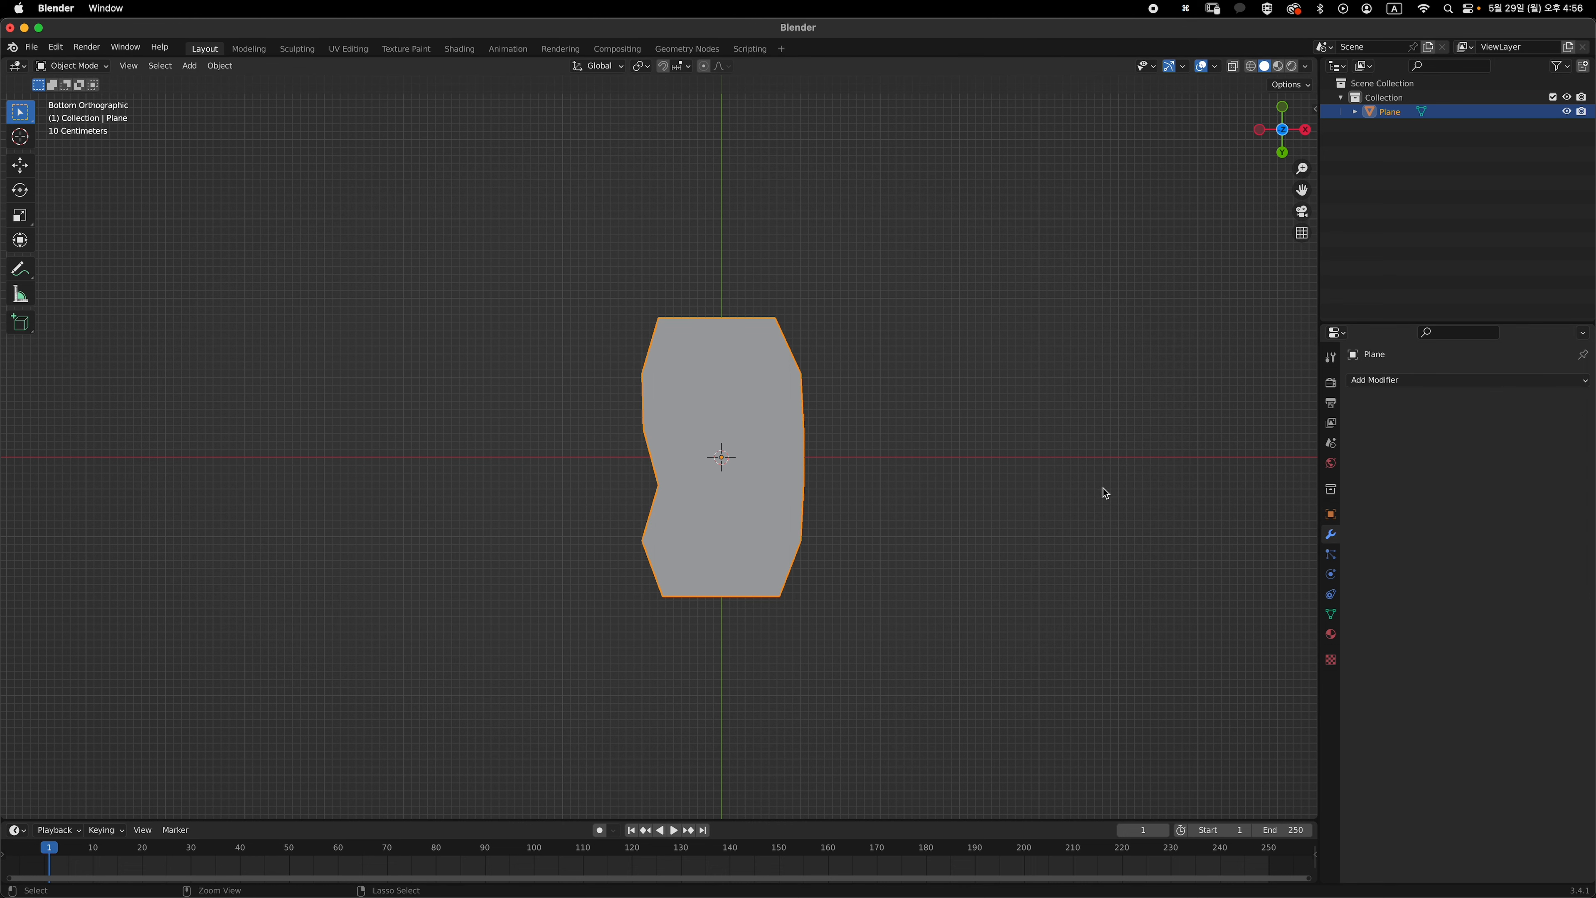
key(ctrl+2)
key(Tab)
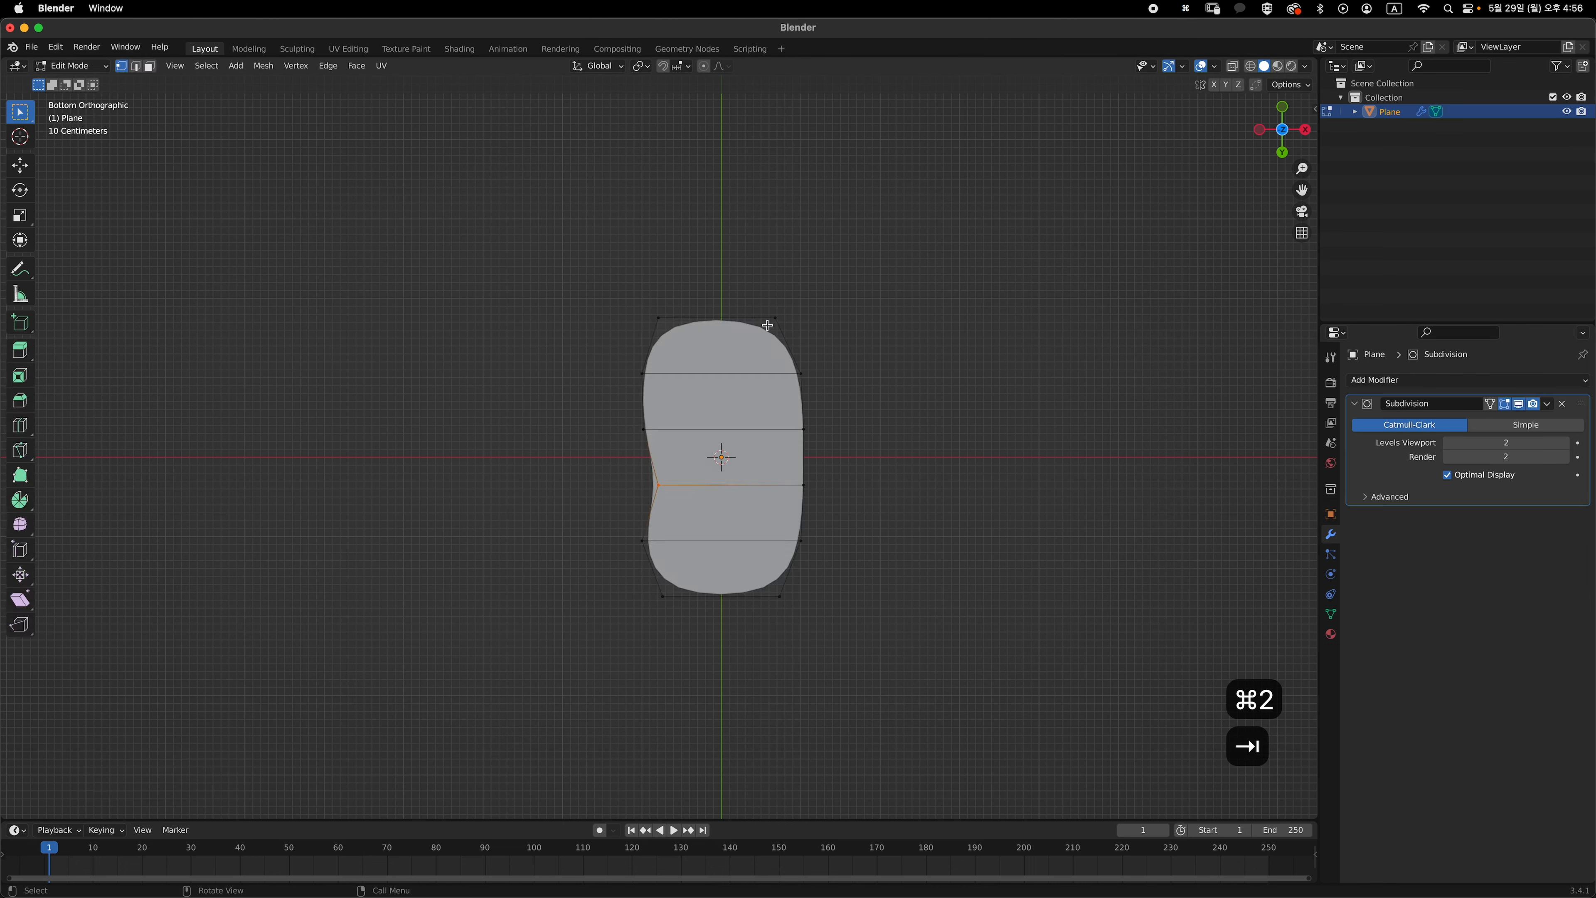
- Move the two upper corner vertices slightly inward along X to narrow the top end
key(g)
key(x)
click(786, 357)
click(775, 318)
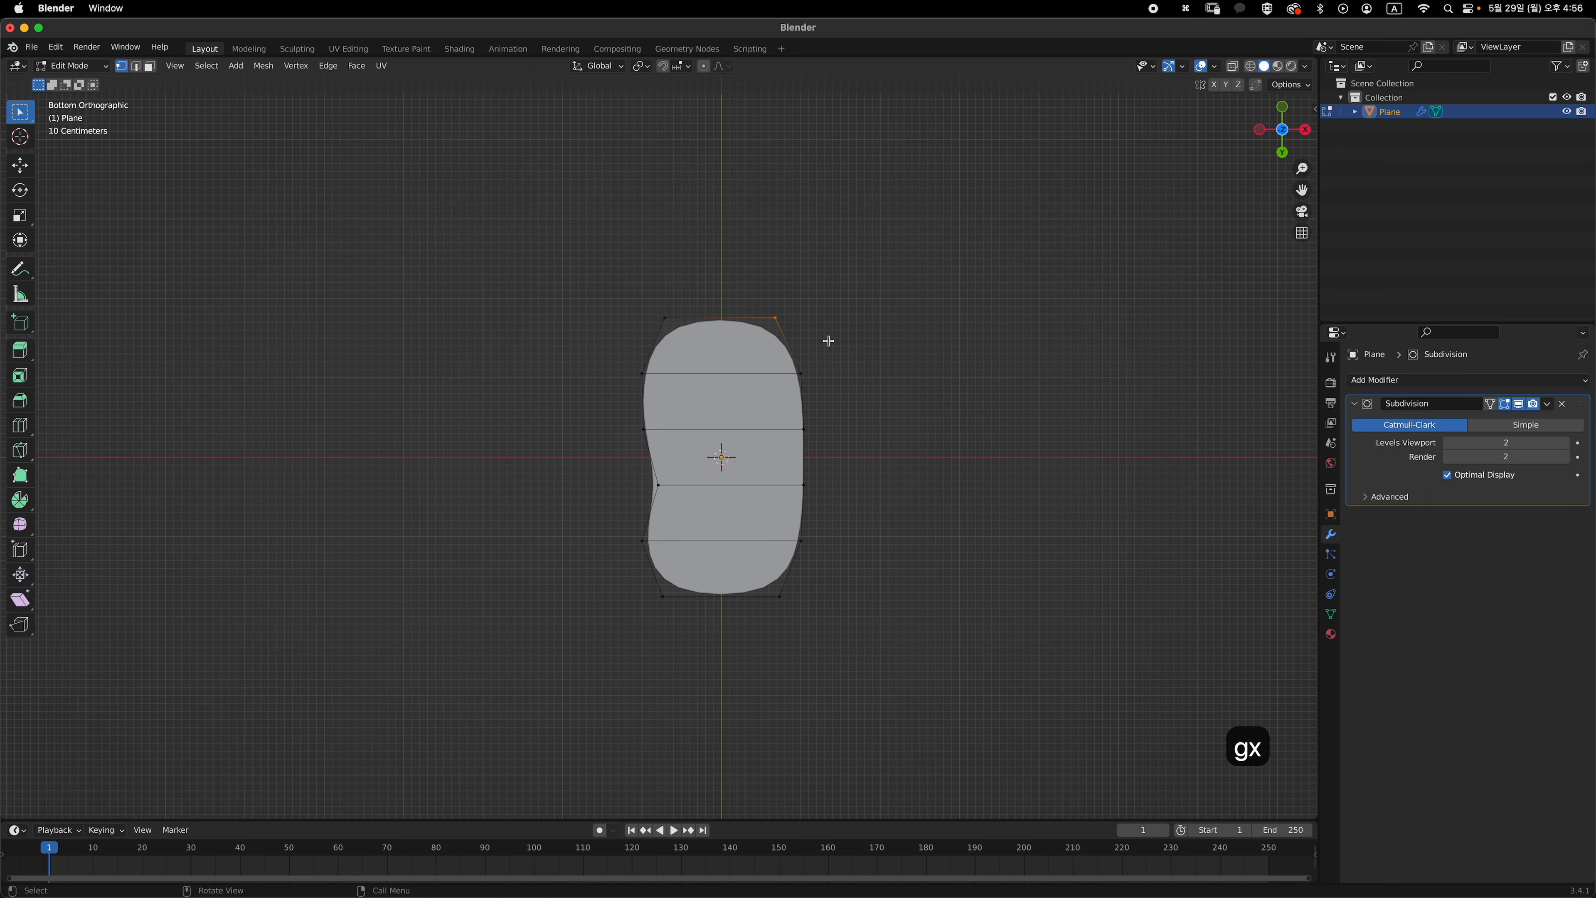
key(g)
key(x)
click(823, 345)
- Deepen the left waist by moving its vertex inward along X, and nudge the upper-right corner further inward
click(658, 485)
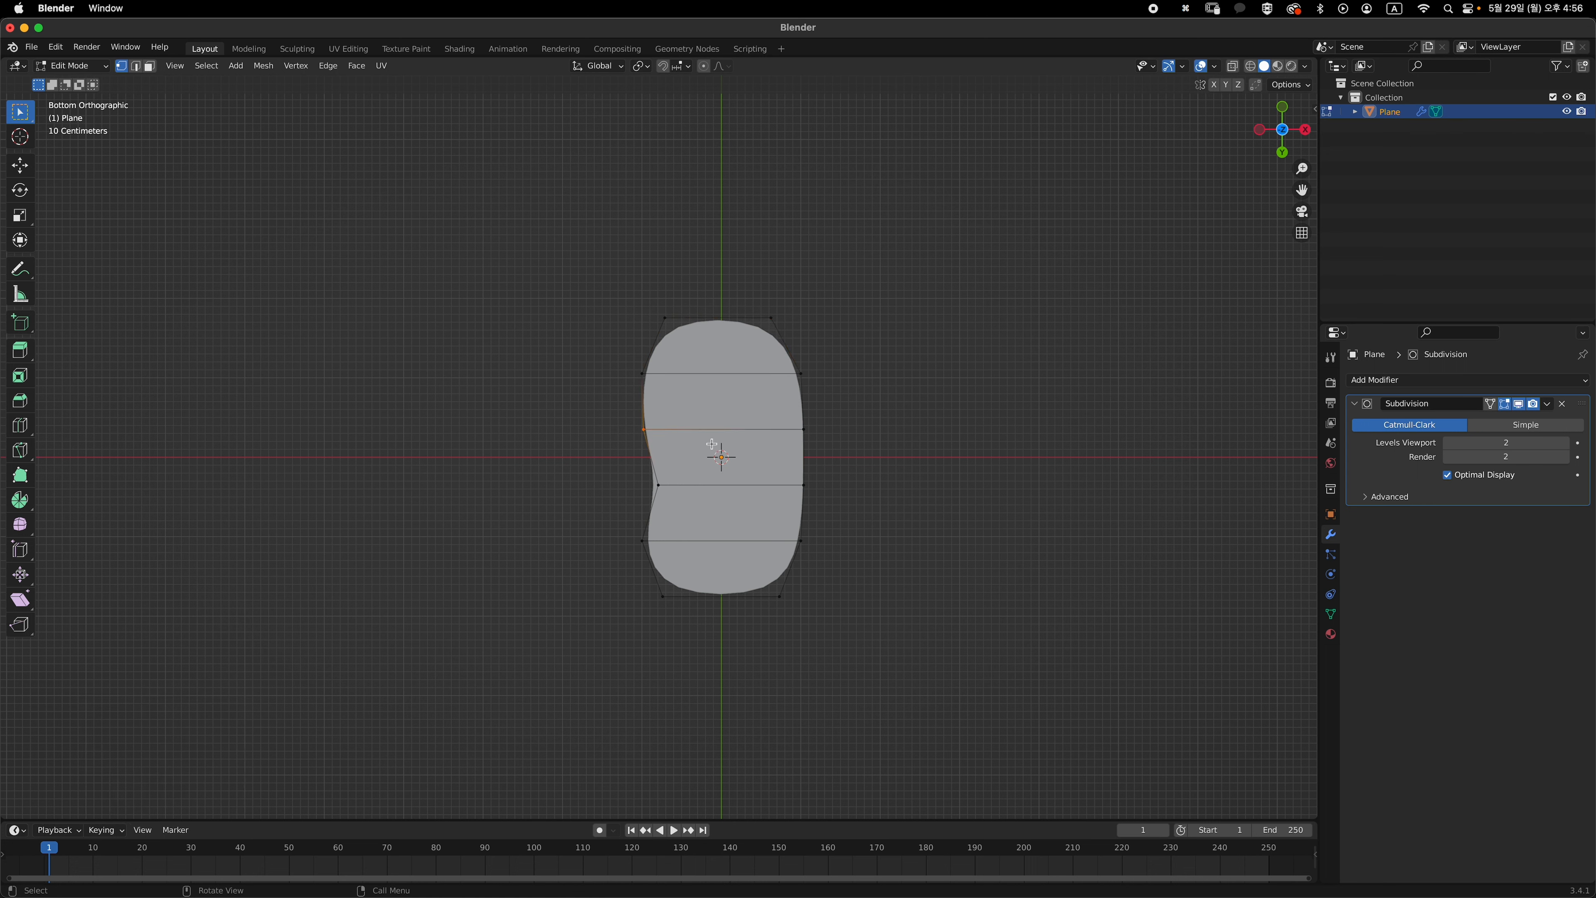
key(g)
key(x)
click(725, 494)
click(776, 319)
key(g)
key(x)
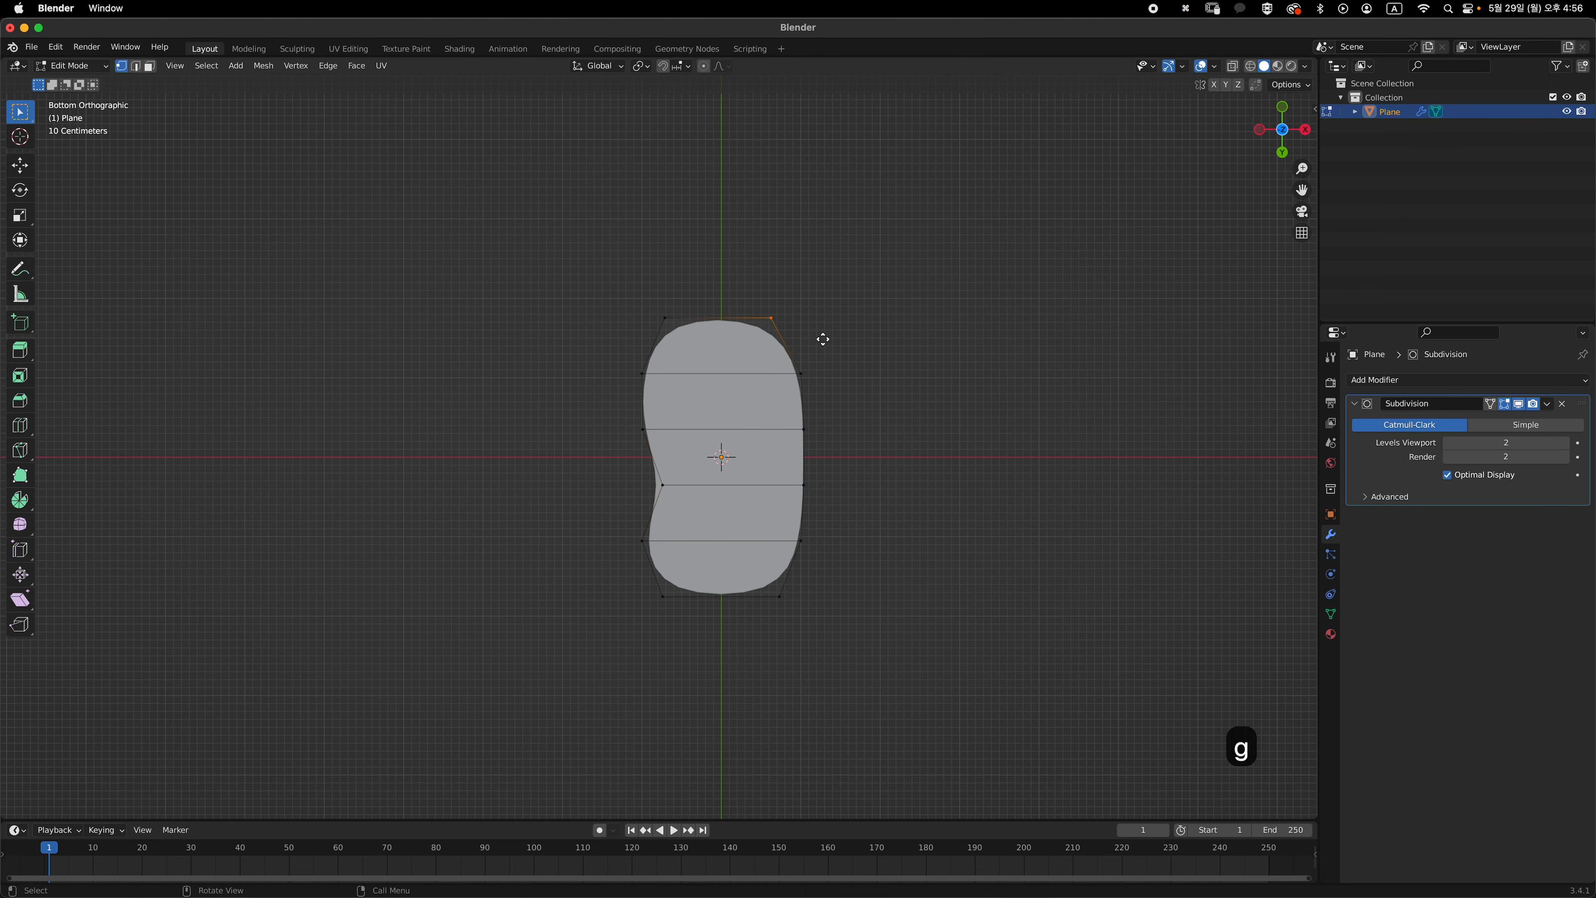
click(817, 343)
- Move the two lower corner vertices slightly inward along X to narrow the bottom end
click(776, 594)
key(g)
key(x)
click(723, 585)
click(659, 593)
key(g)
key(x)
click(853, 587)
key(Tab)
key(Tab)
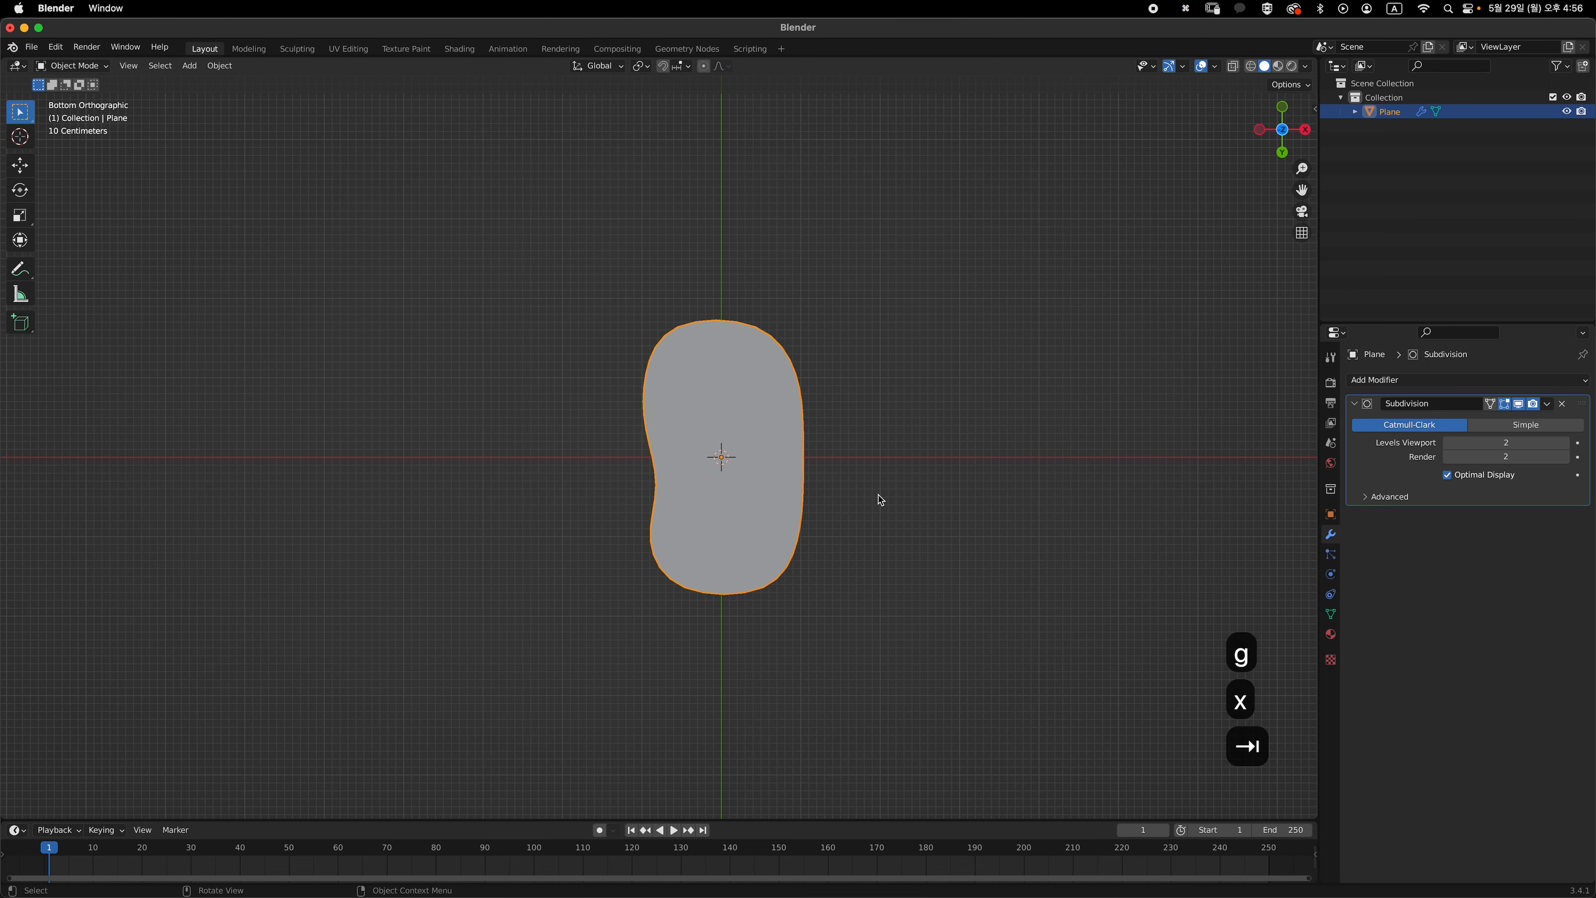
- Move the two upper end vertices about 0.07 m outward along Y and scale them down to about 0.96
scroll(873, 484, down, 1)
scroll(735, 345, up, 1)
click(665, 318)
shift+click(768, 320)
key(g)
key(y)
click(830, 308)
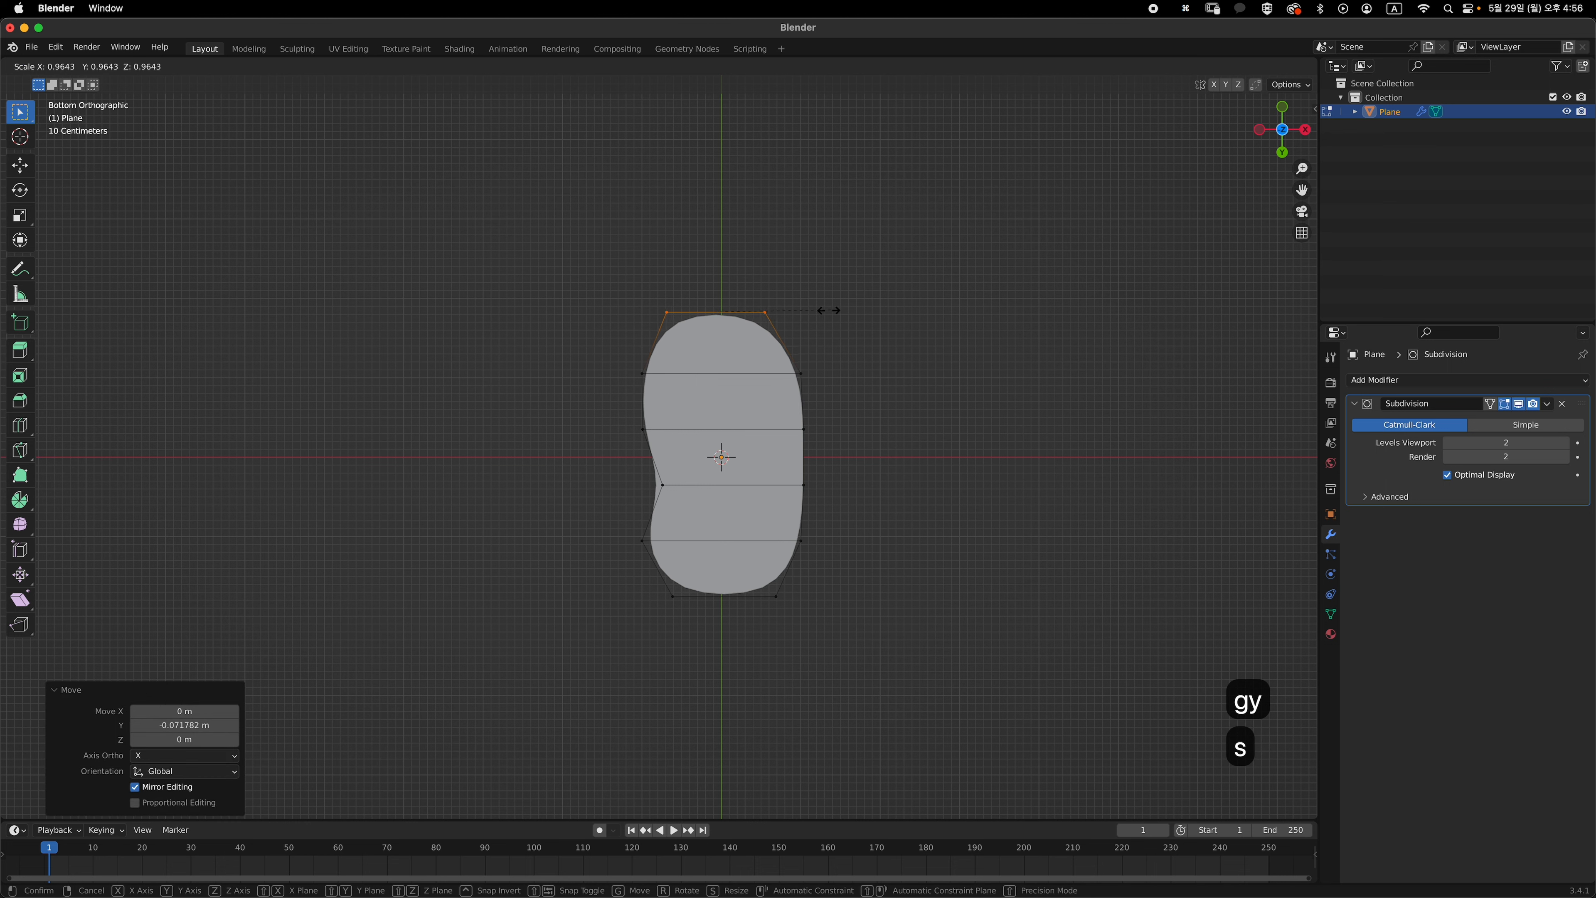
key(Tab)
key(Tab)
- Move the two lower end vertices slightly outward along Y and scale them down to about 0.92
scroll(667, 595, down, 1)
click(670, 574)
shift+click(758, 574)
key(g)
key(y)
click(796, 575)
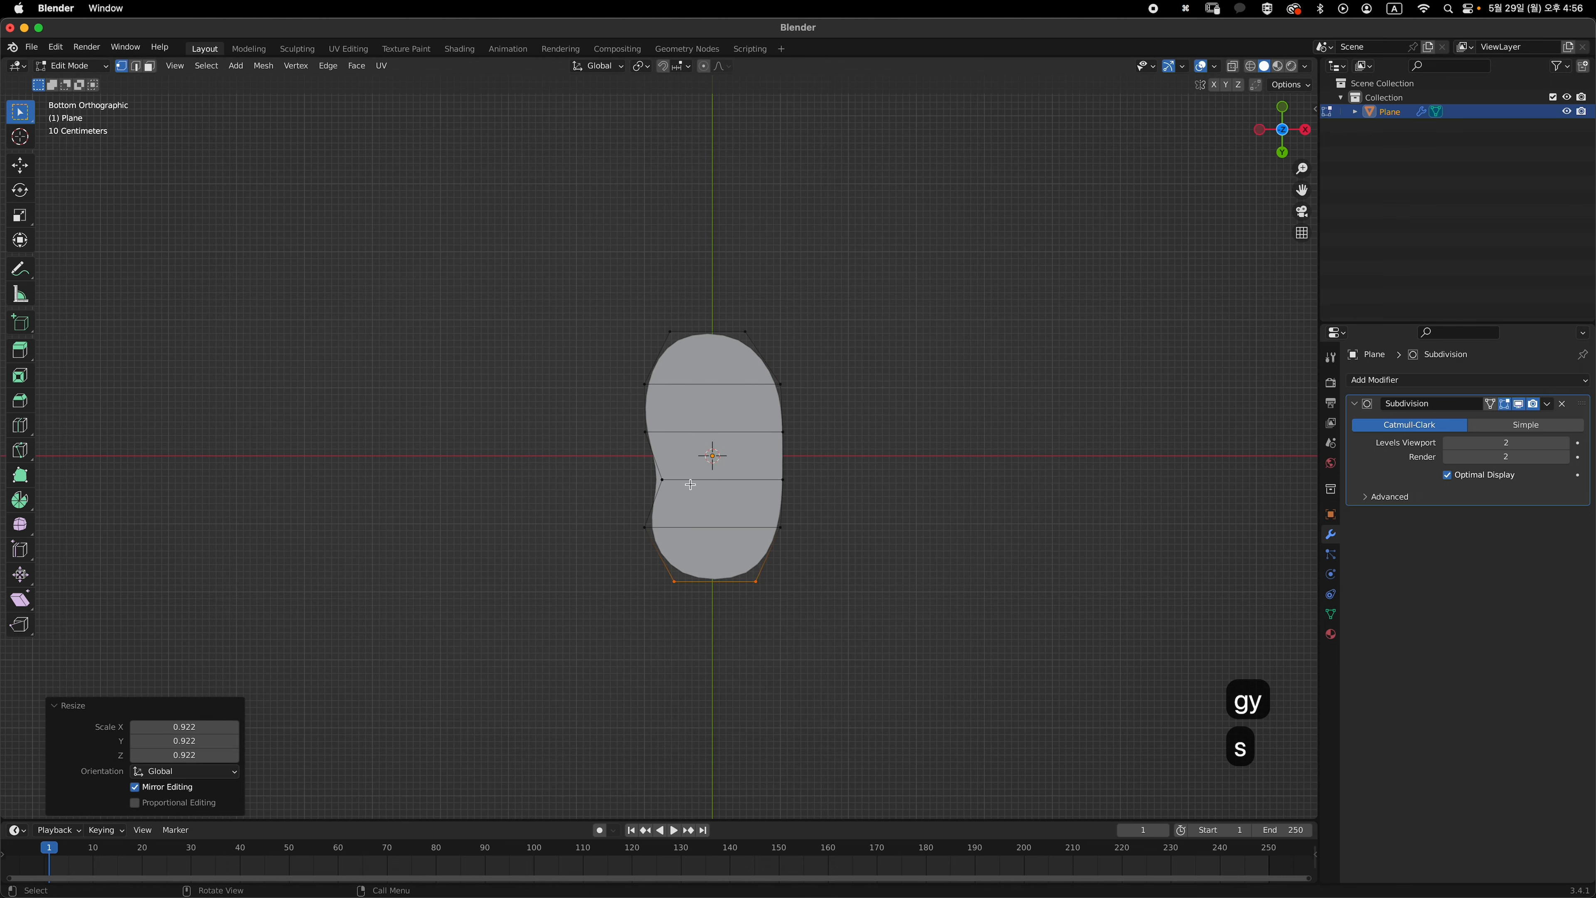
- Shift the waist row slightly toward the lower end along Y and nudge the left side's outline along X
key(Tab)
key(Tab)
key(Tab)
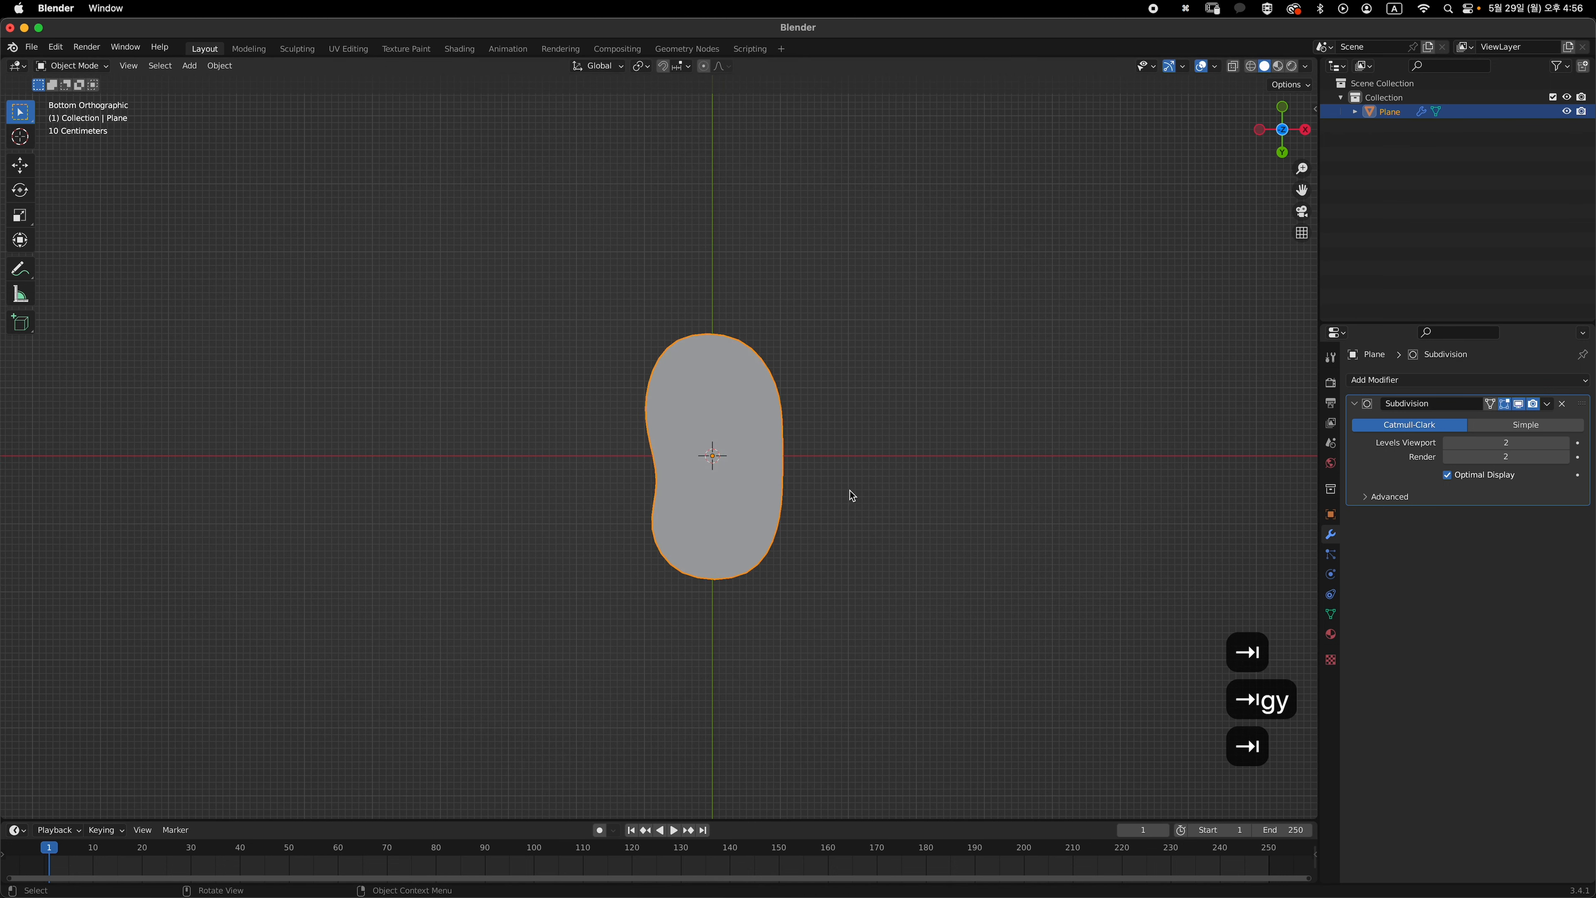
key(Tab)
key(g)
key(x)
click(868, 452)
- Nudge the two middle vertices of the right edge slightly along X and leave mesh editing
key(Tab)
key(Tab)
key(g)
key(x)
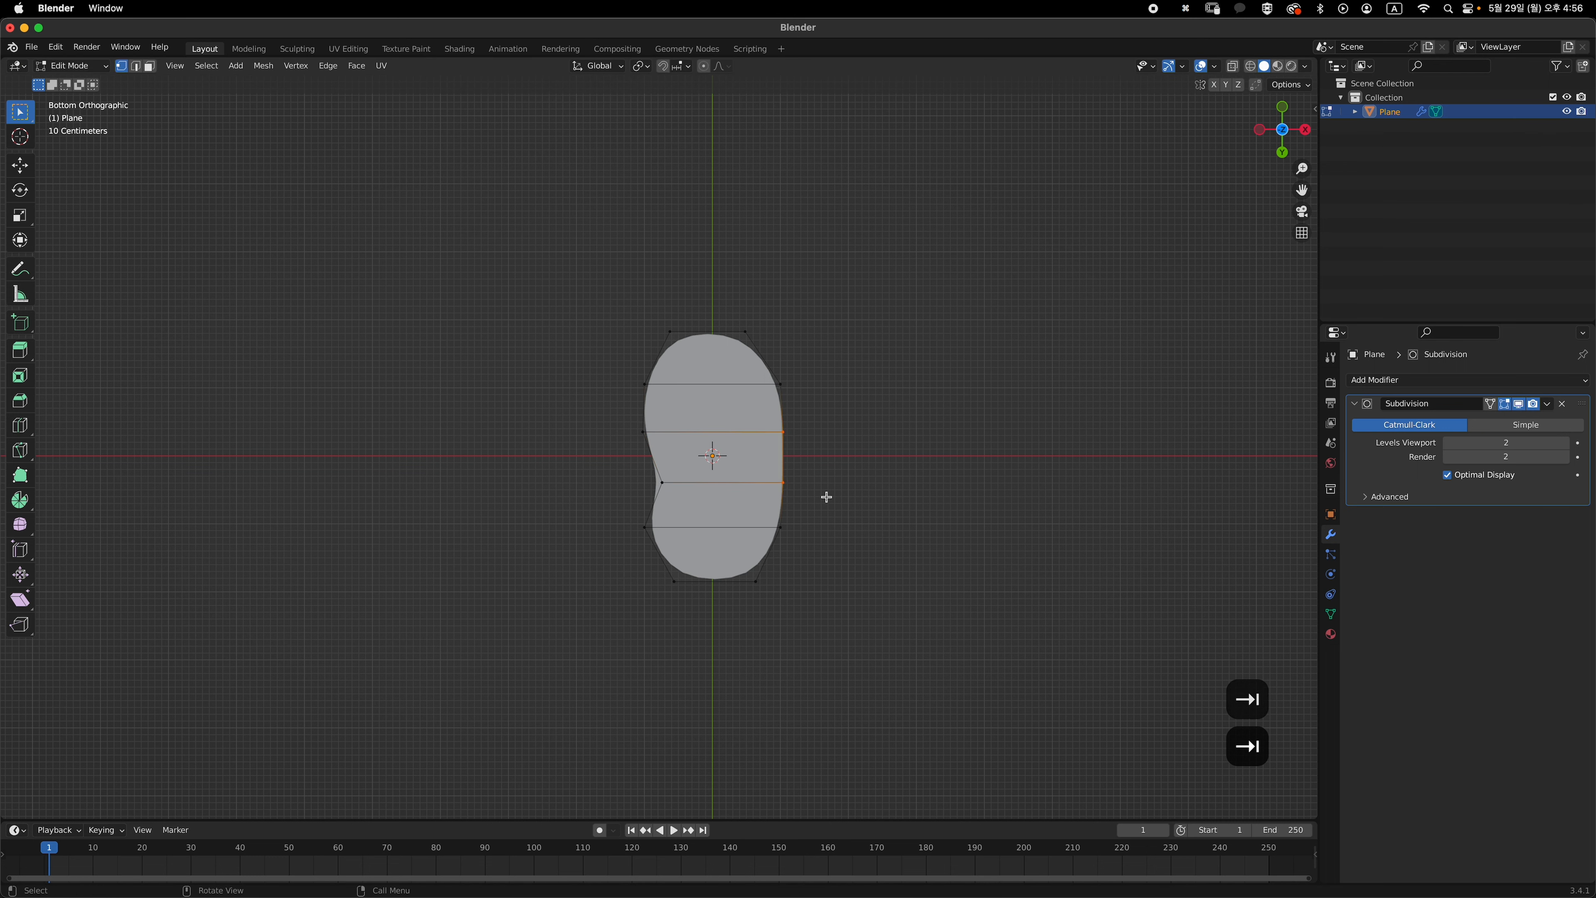
click(840, 488)
key(Tab)
- Extrude the whole sole outline upward about 0.69 m in the right orthographic view
middle_drag(810, 484, 779, 528)
key(grave)
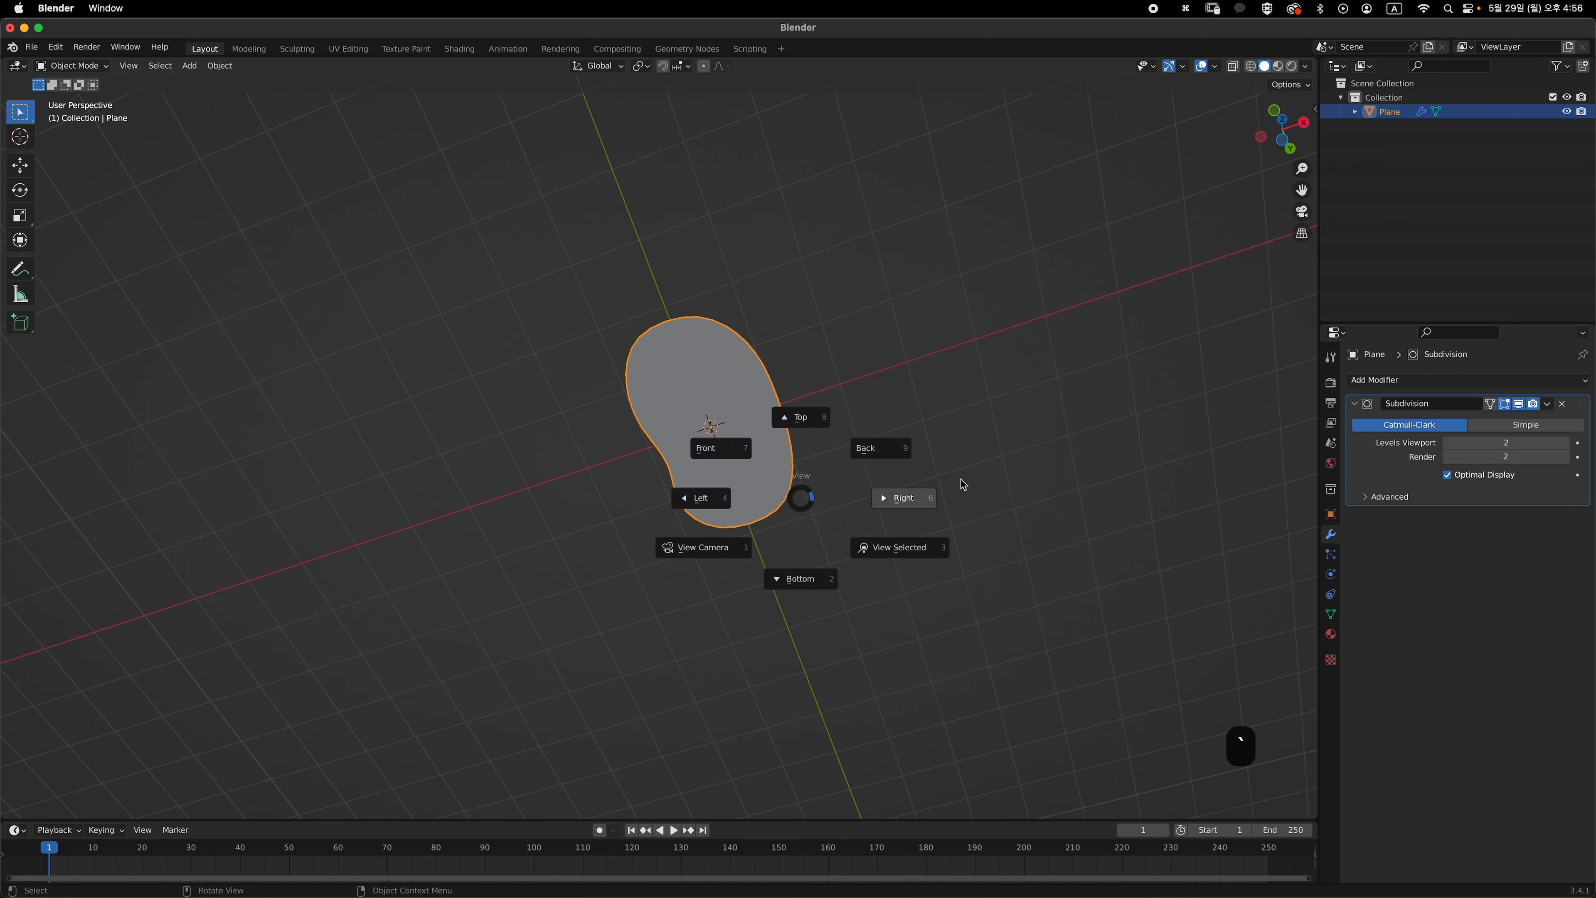
click(942, 488)
key(Tab)
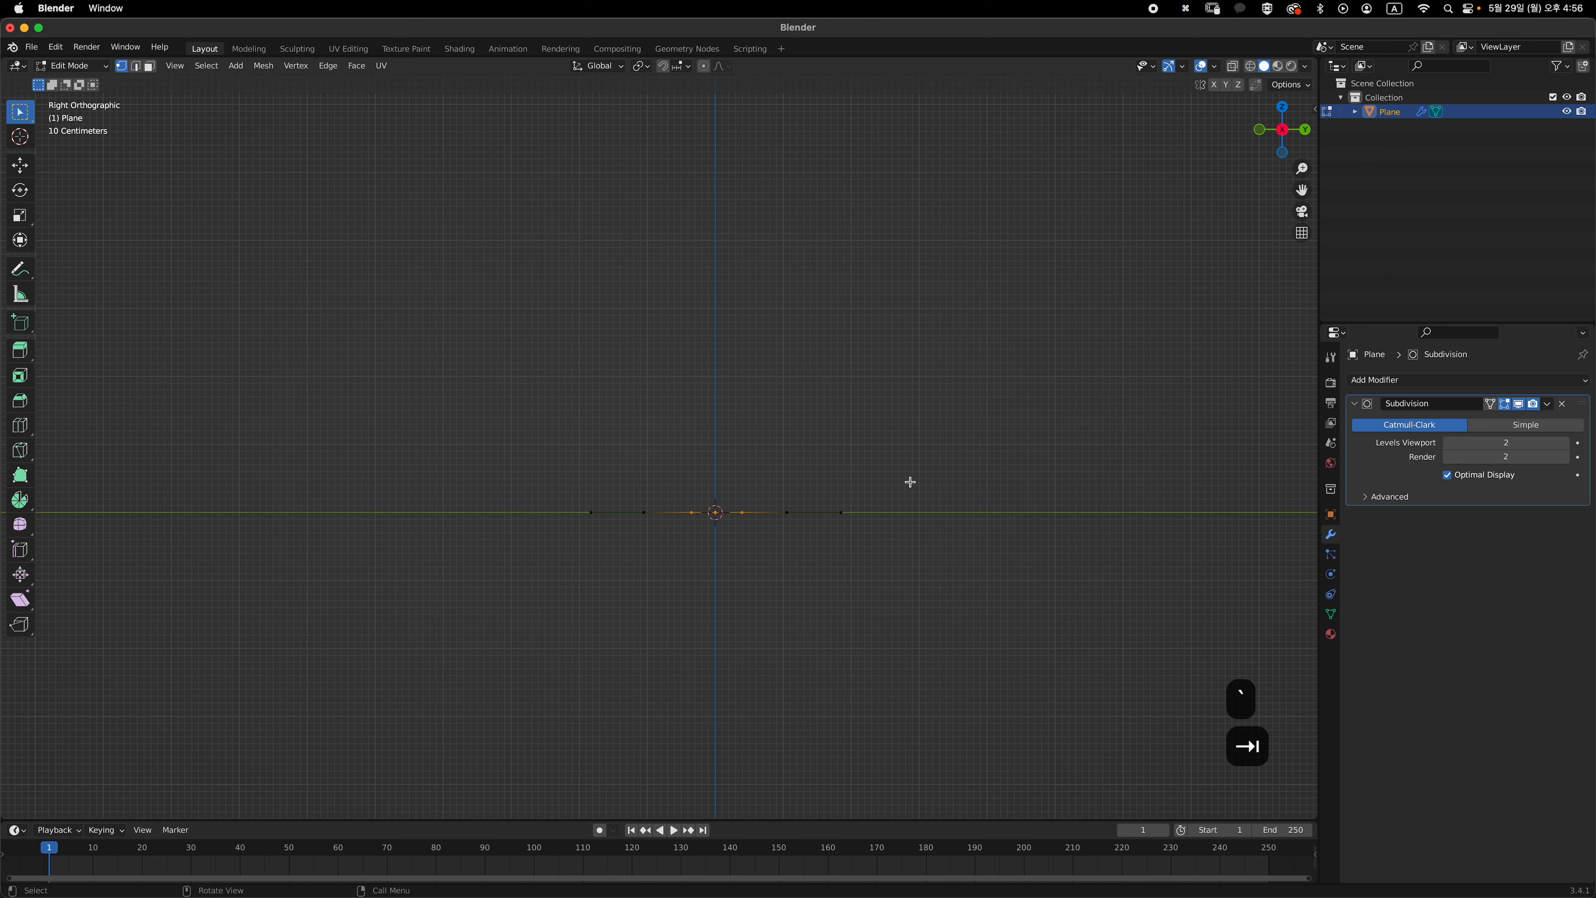
key(a)
mouse_move(911, 549)
middle_down()
mouse_move(890, 586)
mouse_move(919, 559)
middle_up()
key(grave)
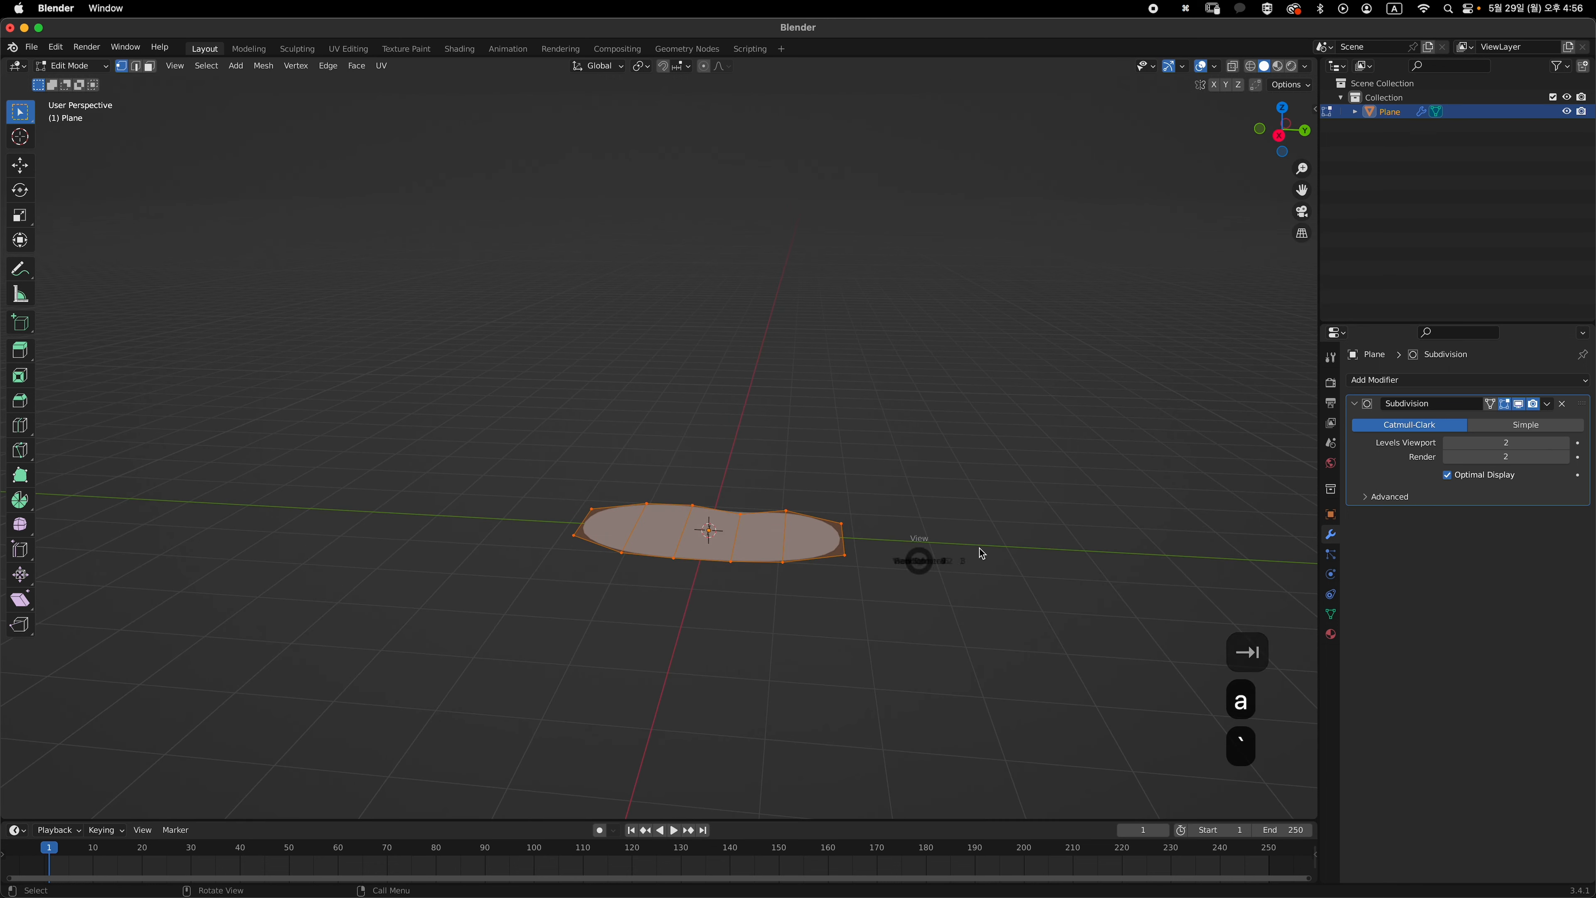
click(937, 563)
key(e)
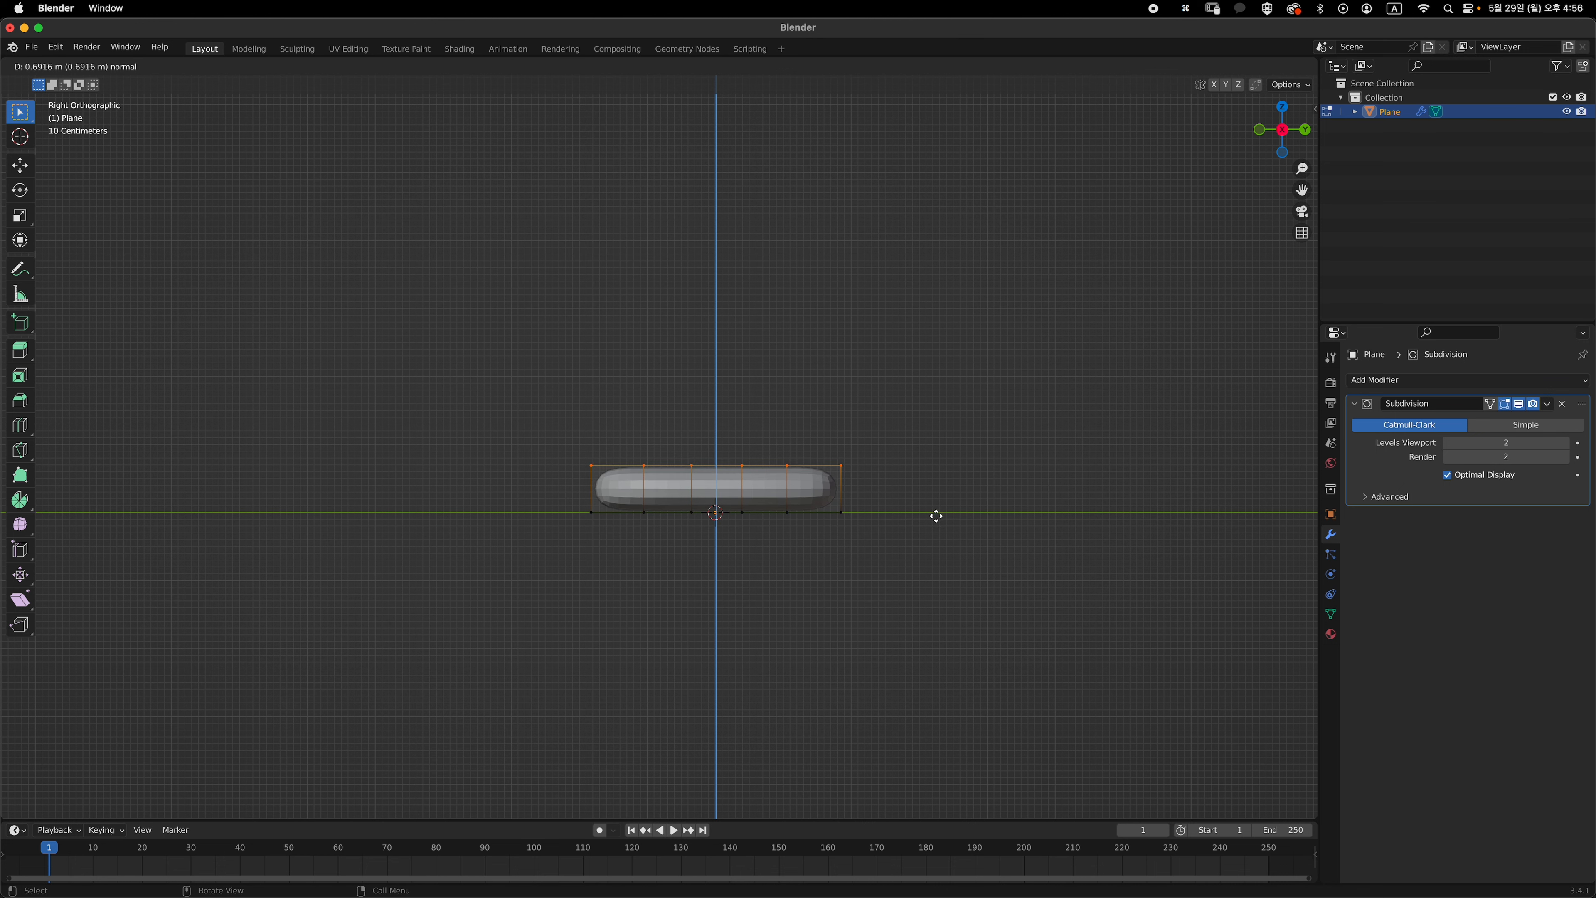
click(935, 514)
- Inset the sole's top faces by about 0.10 m
middle_drag(821, 481, 949, 476)
key(3)
key(i)
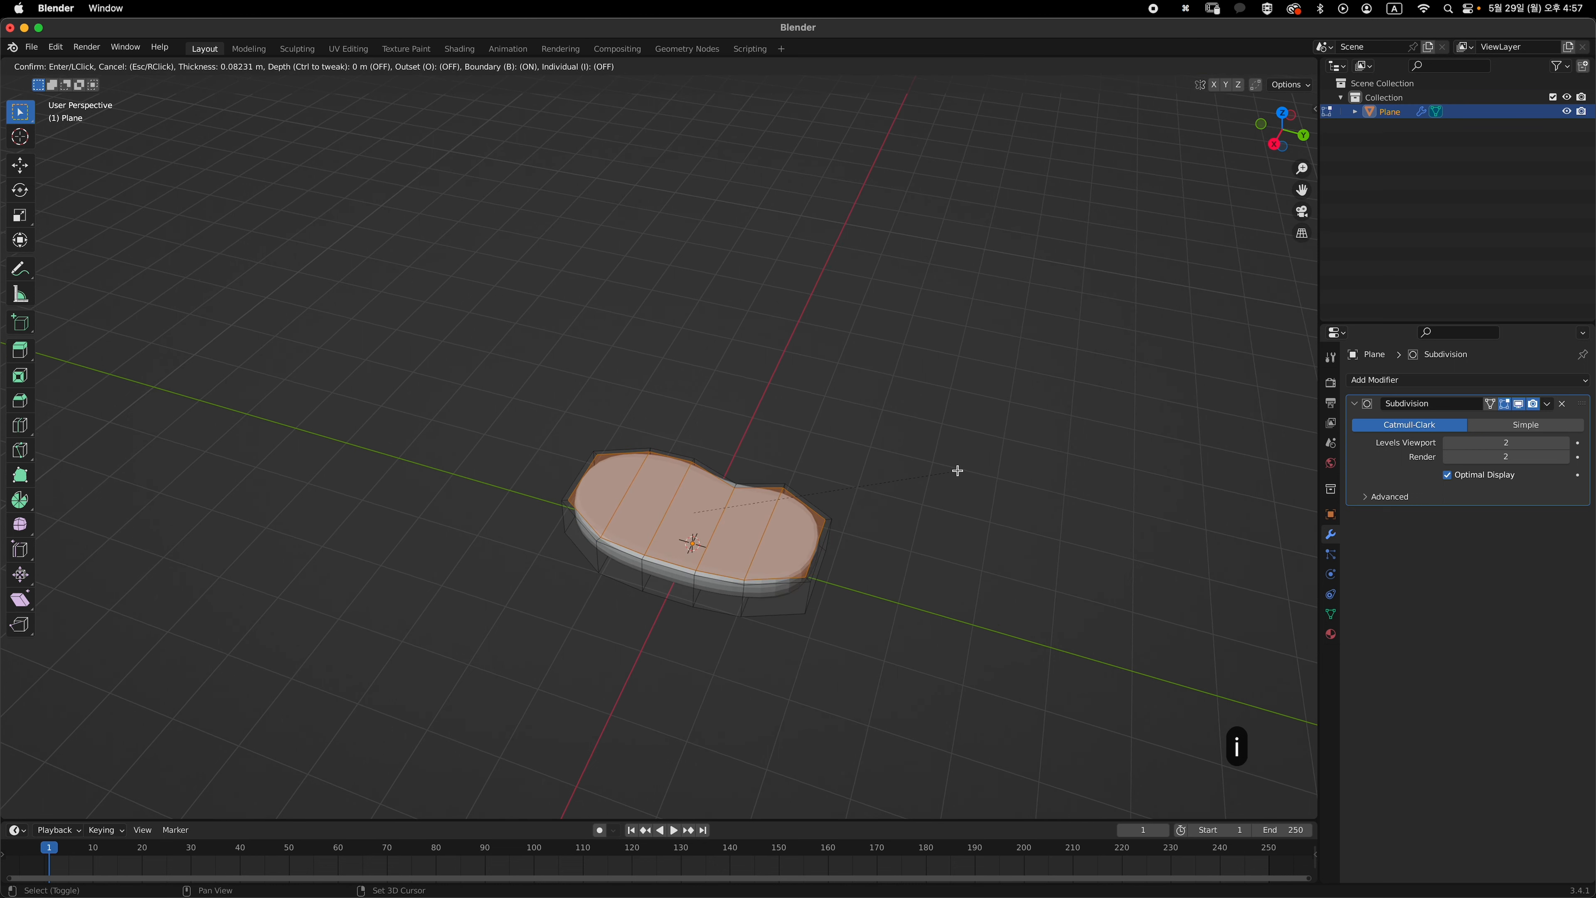
click(946, 470)
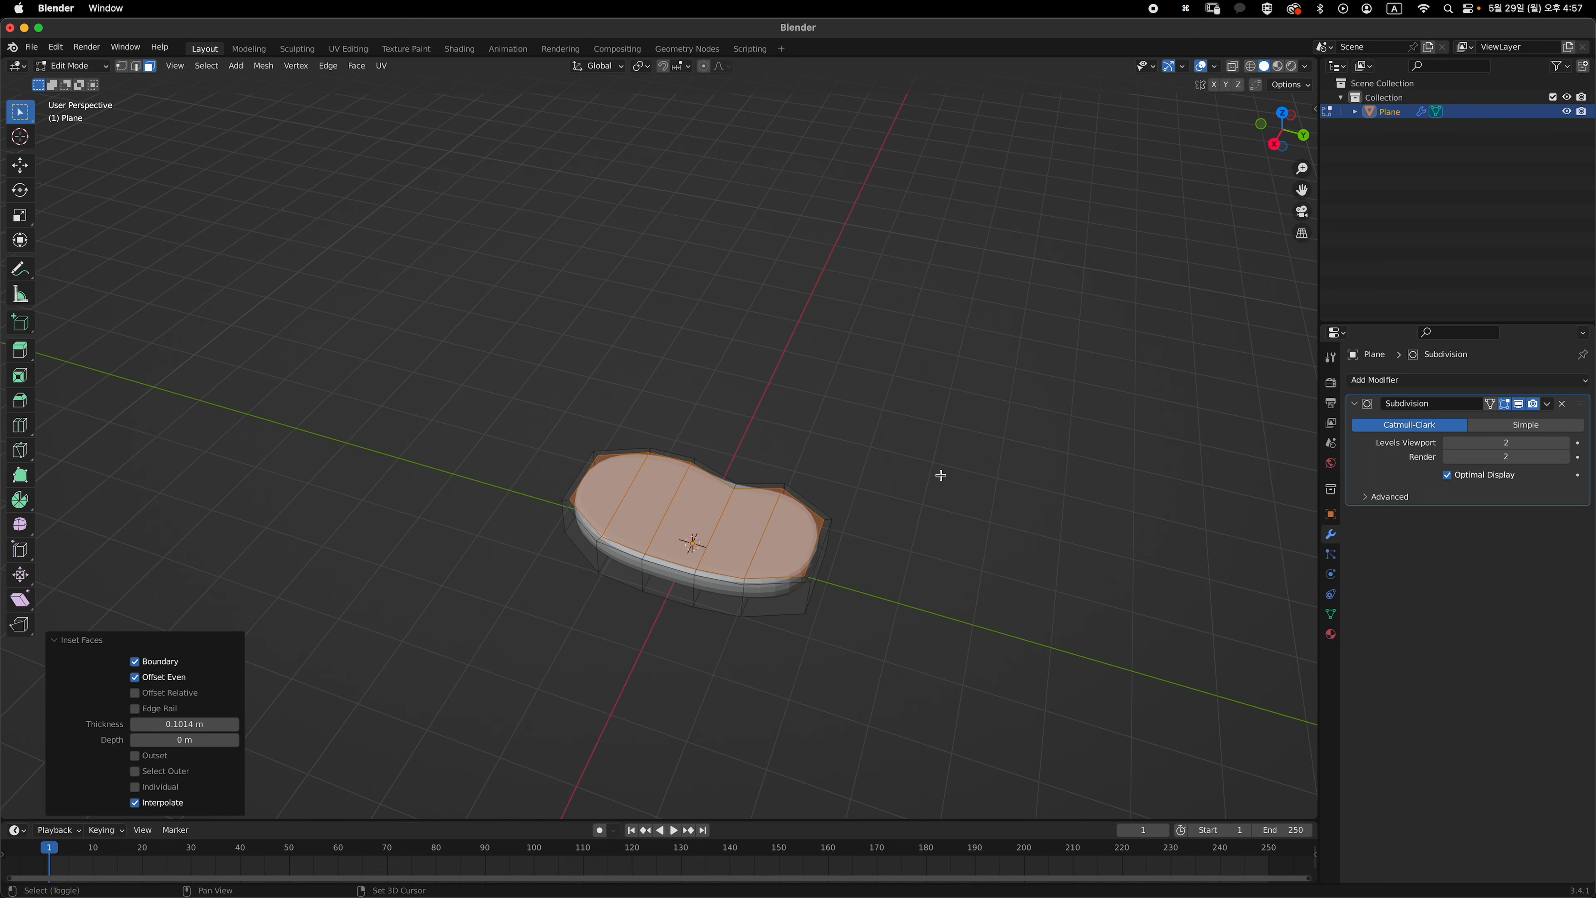
middle_drag(913, 458, 923, 447)
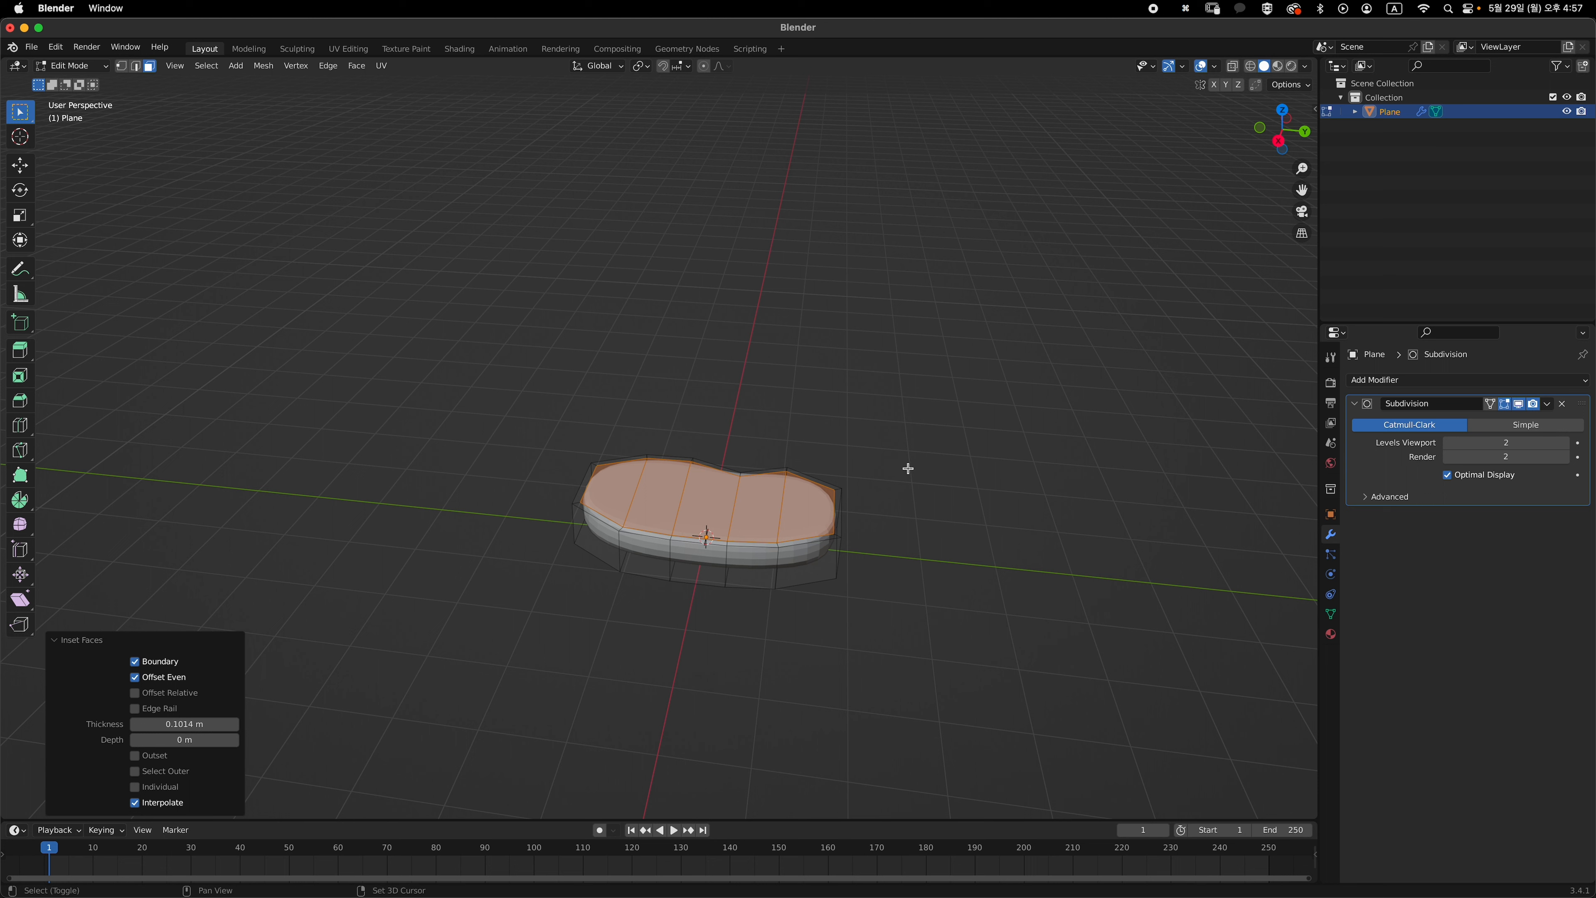
- Duplicate the inset top faces in place and separate the copy into its own object
key(shift+d)
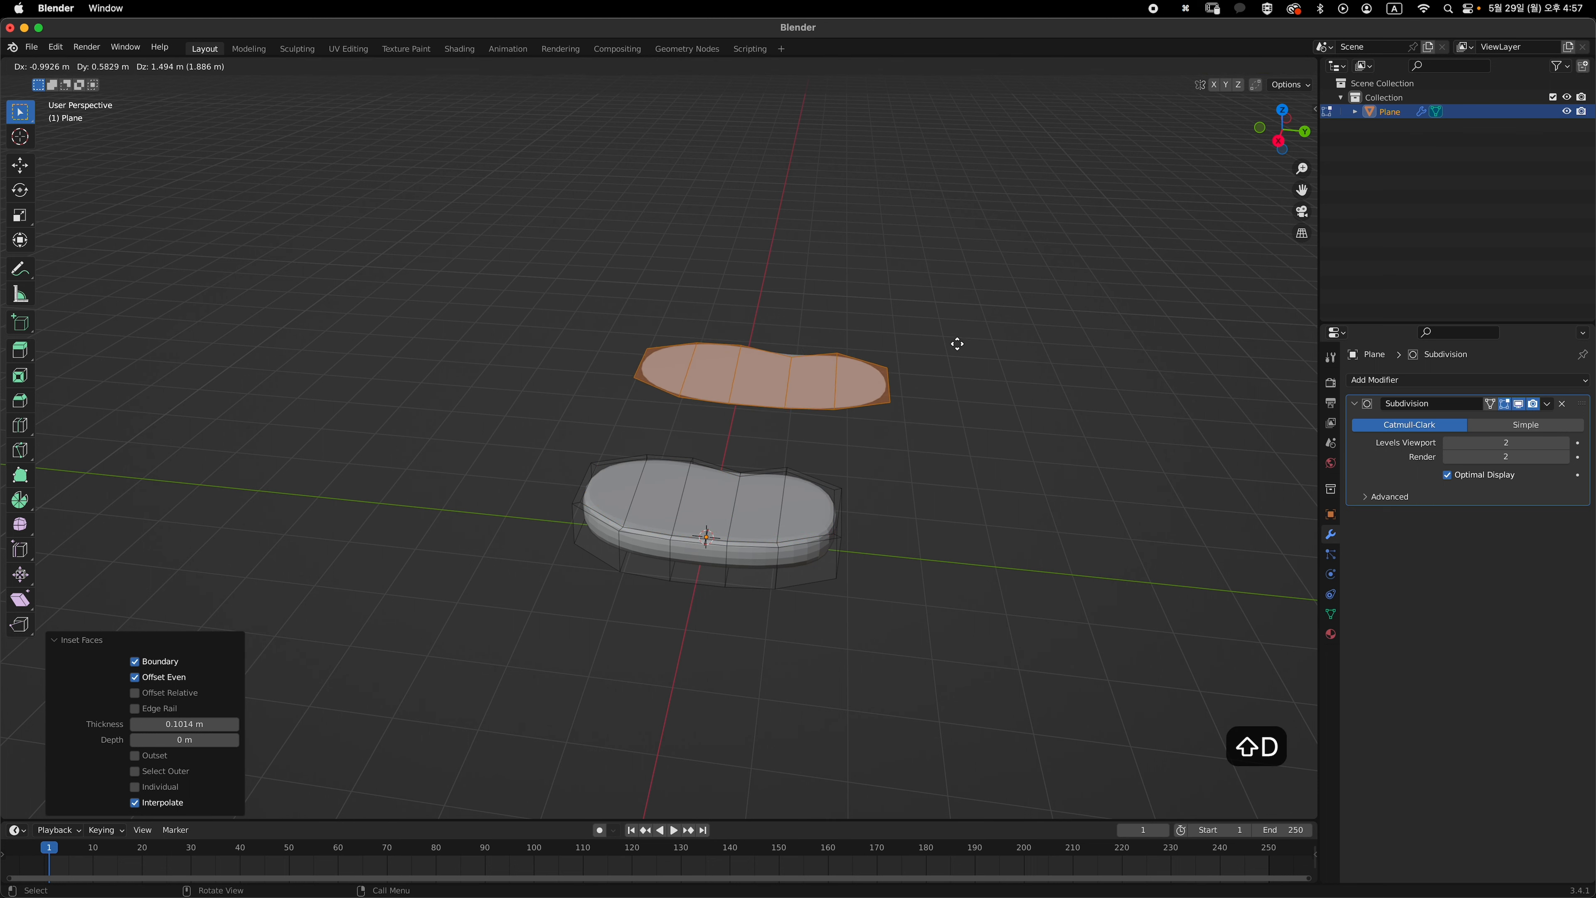
key(Escape)
key(p)
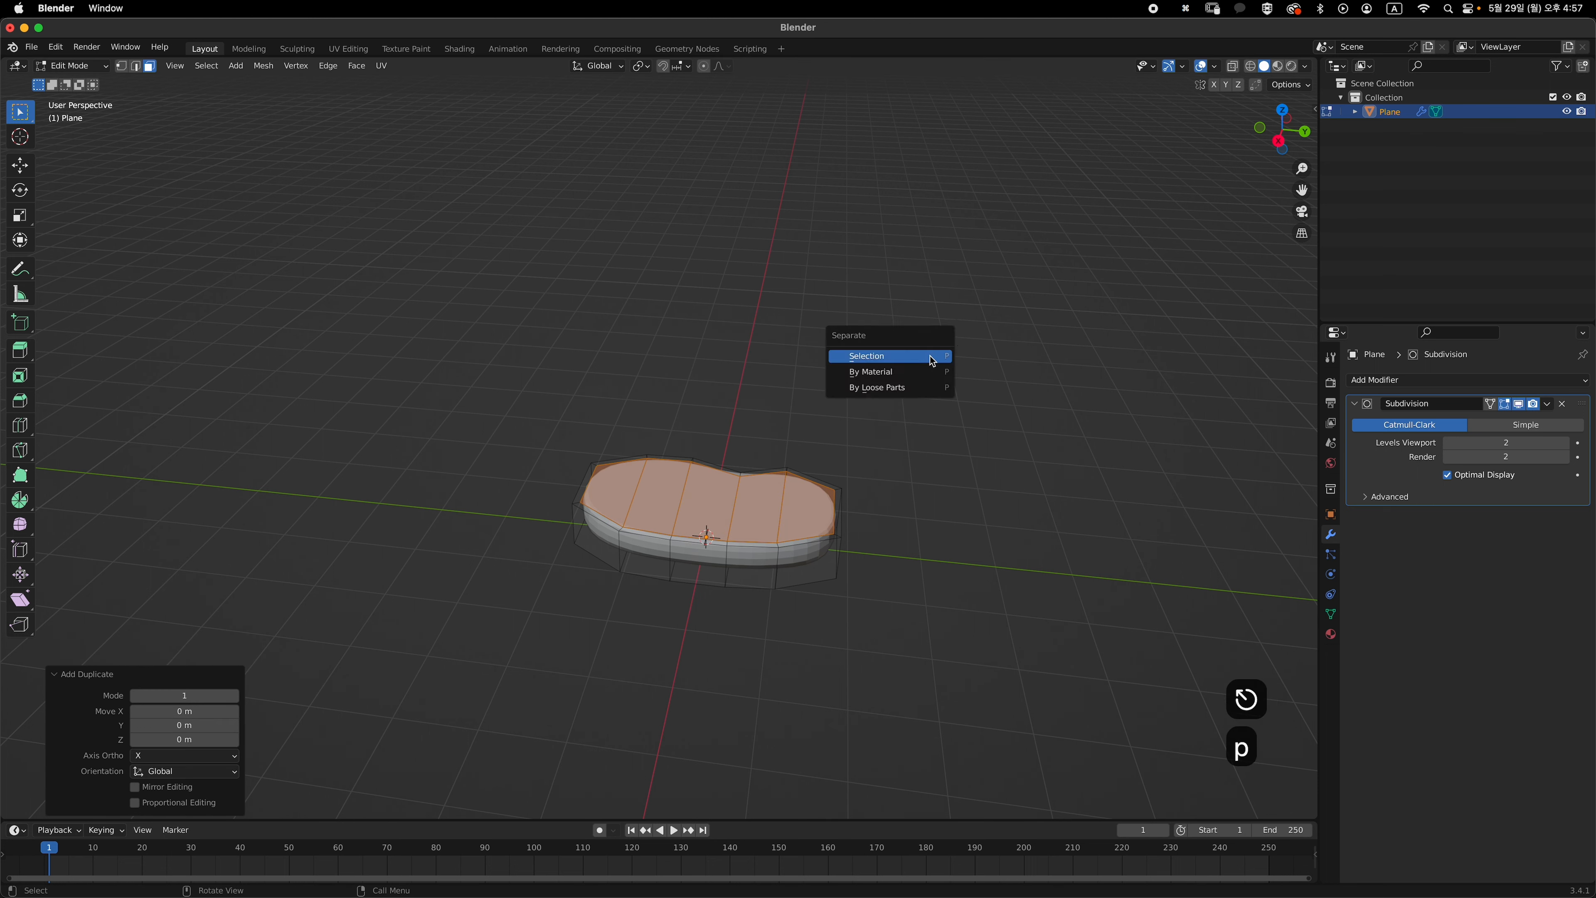
click(931, 357)
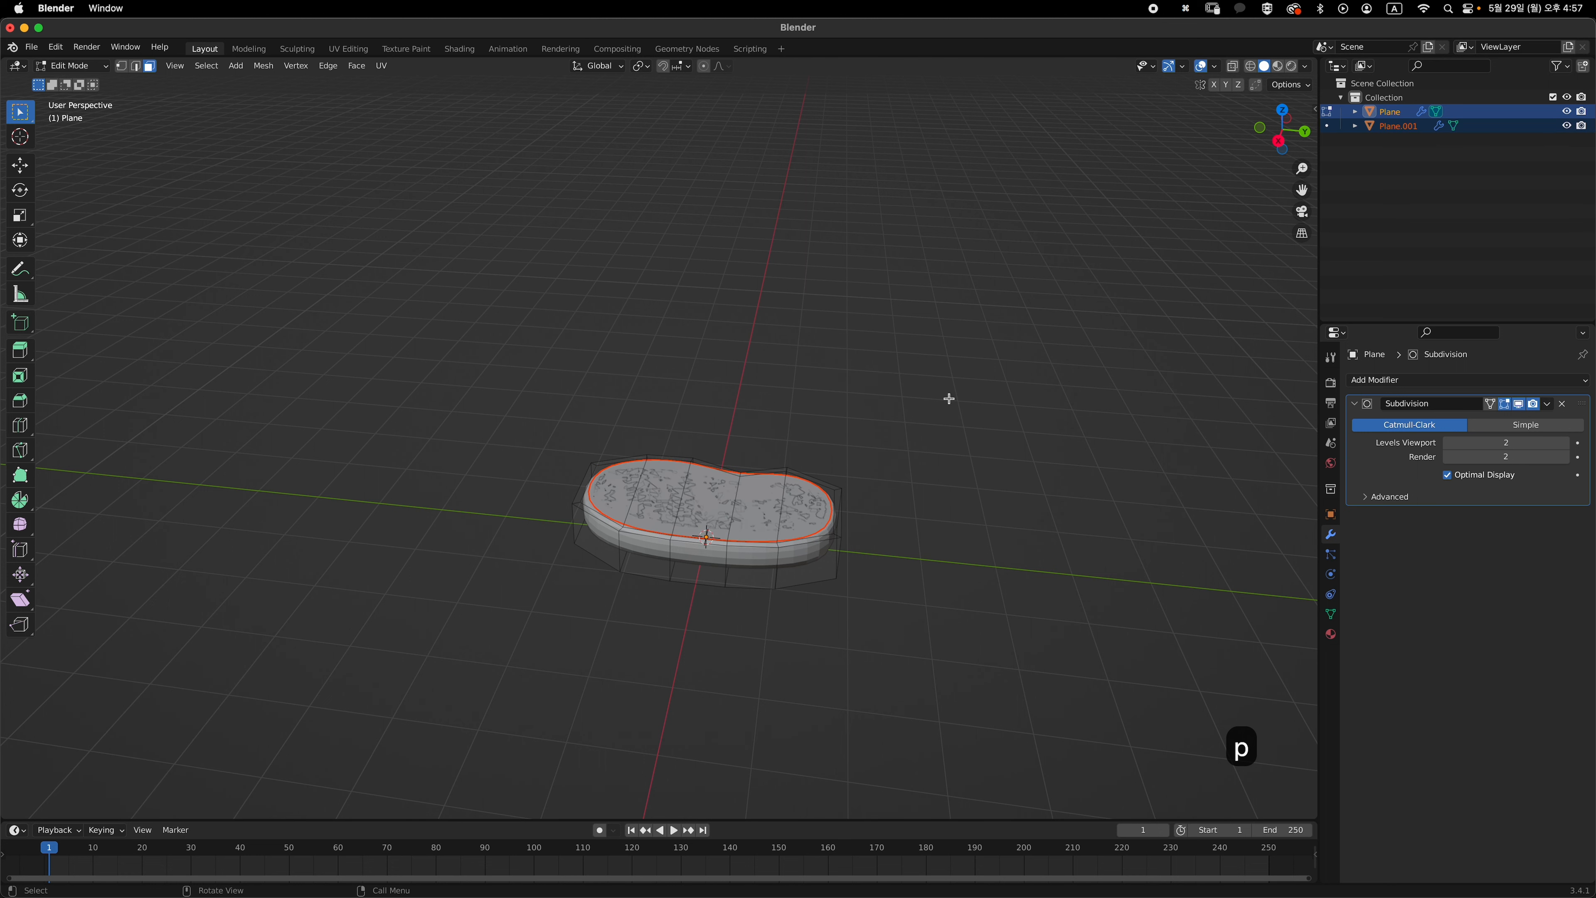
- Add a horizontal loop cut around the sole's side in the right orthographic view, slid close to the bottom edge
middle_drag(909, 491, 937, 437)
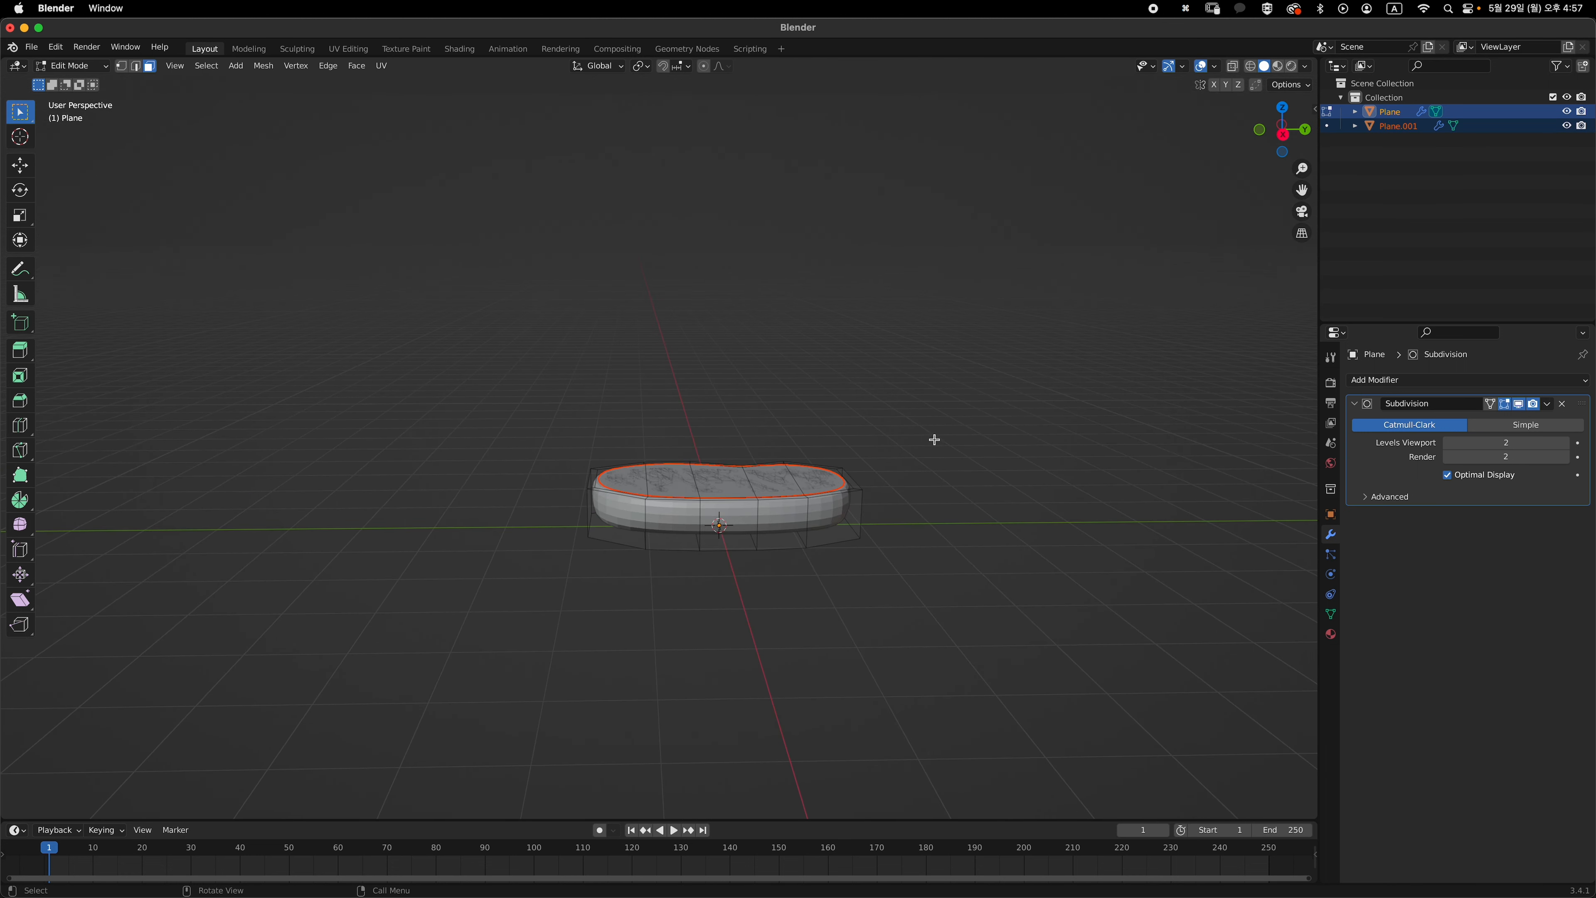
key(Tab)
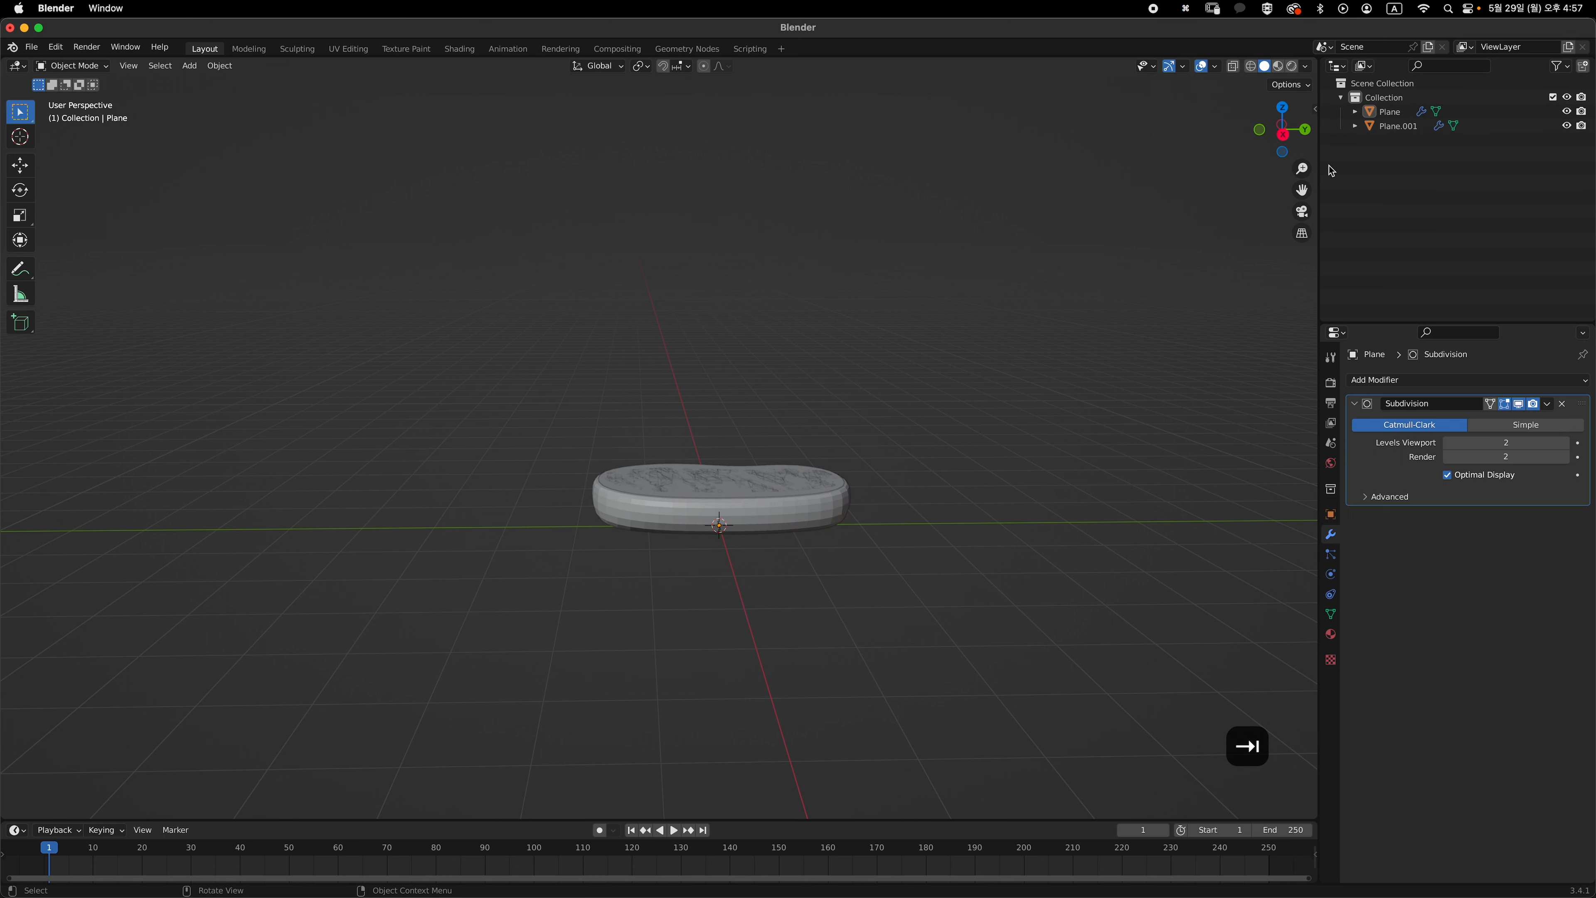
key(Tab)
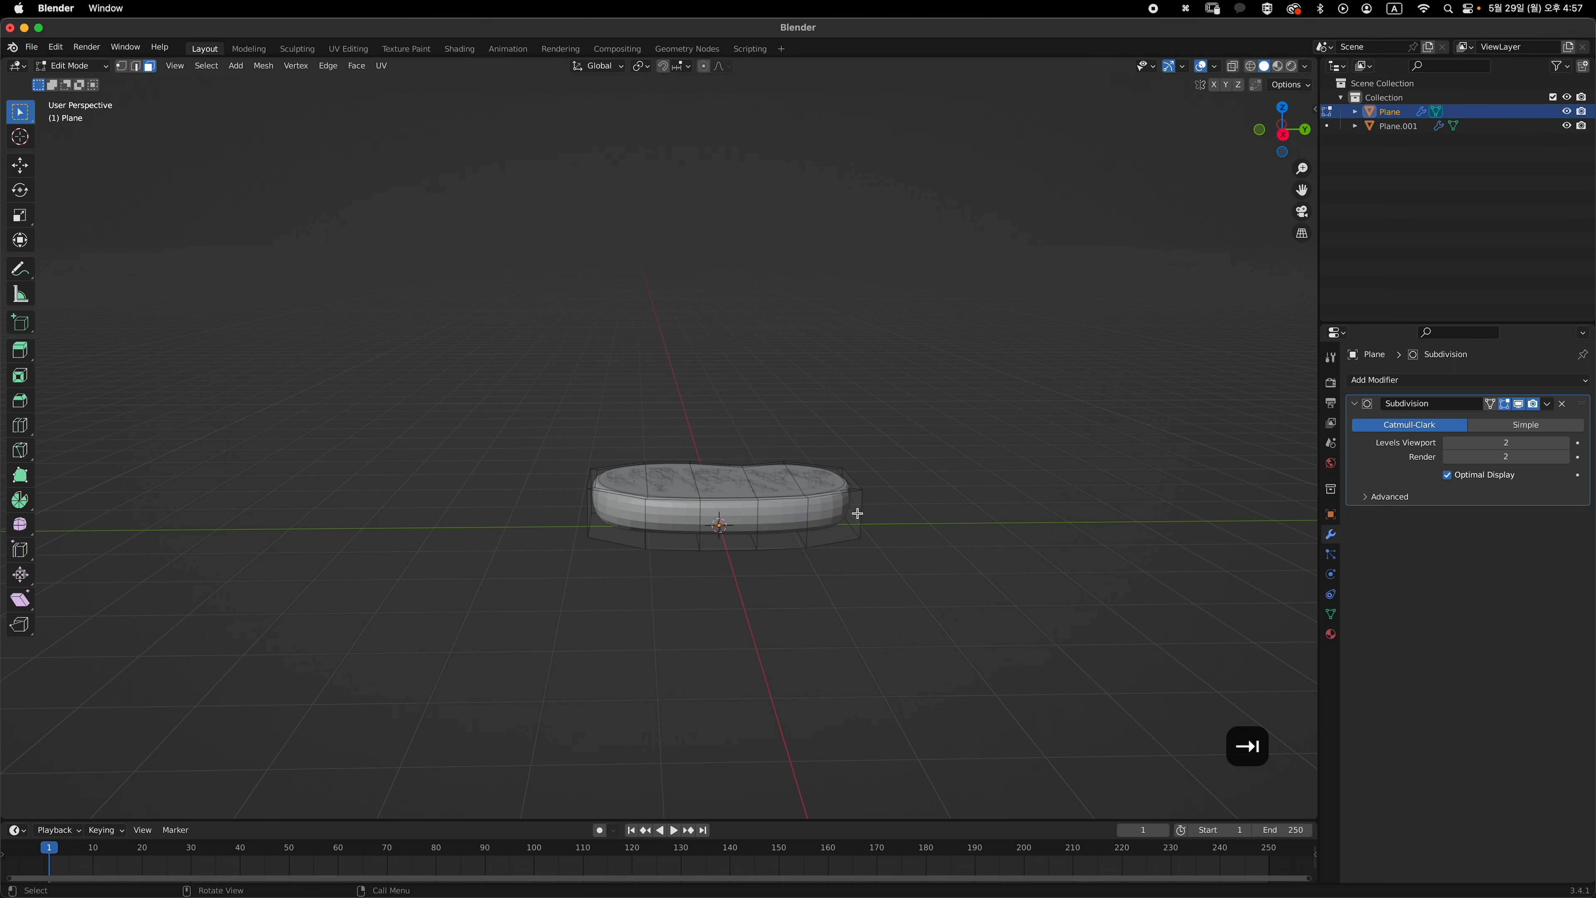
key(grave)
ctrl+middle_drag(847, 512, 890, 437)
key(super+r)
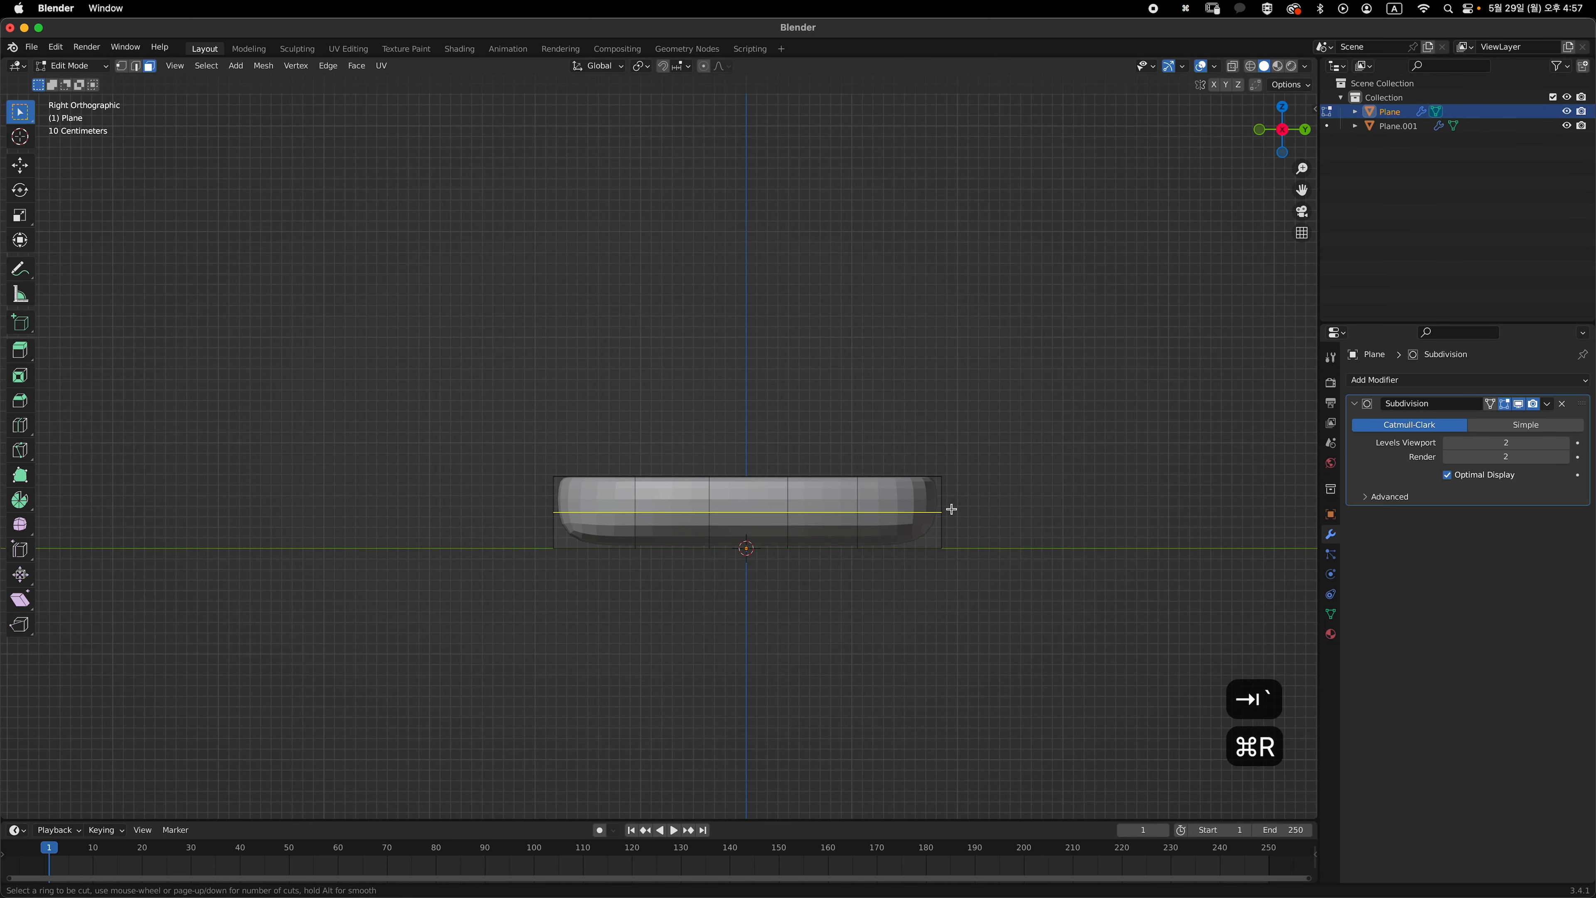
click(958, 517)
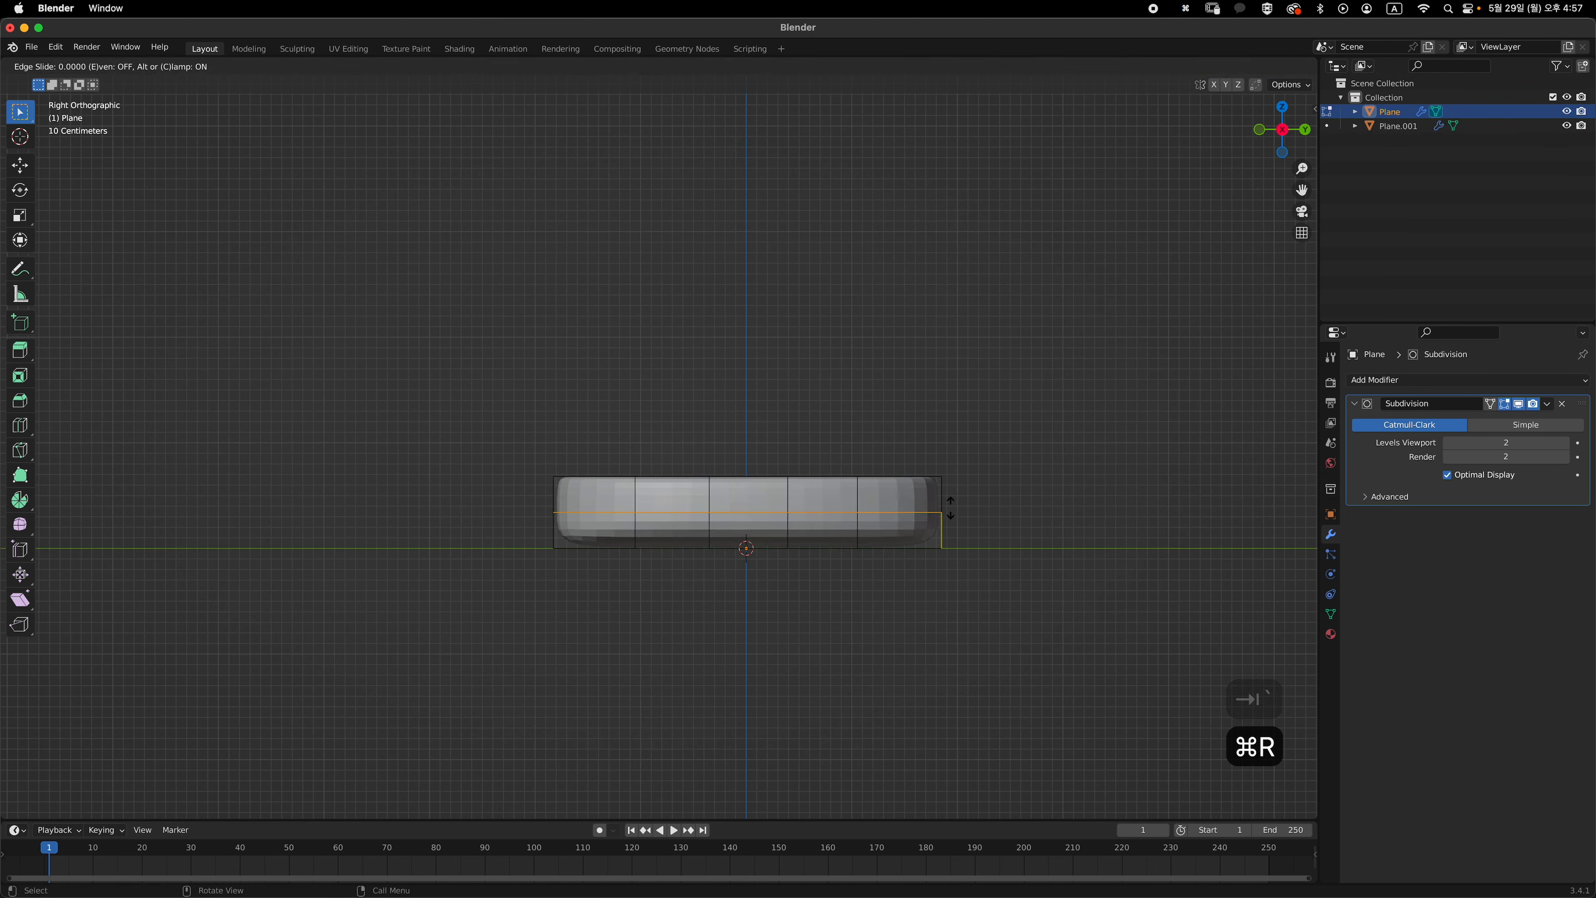
click(956, 529)
key(Tab)
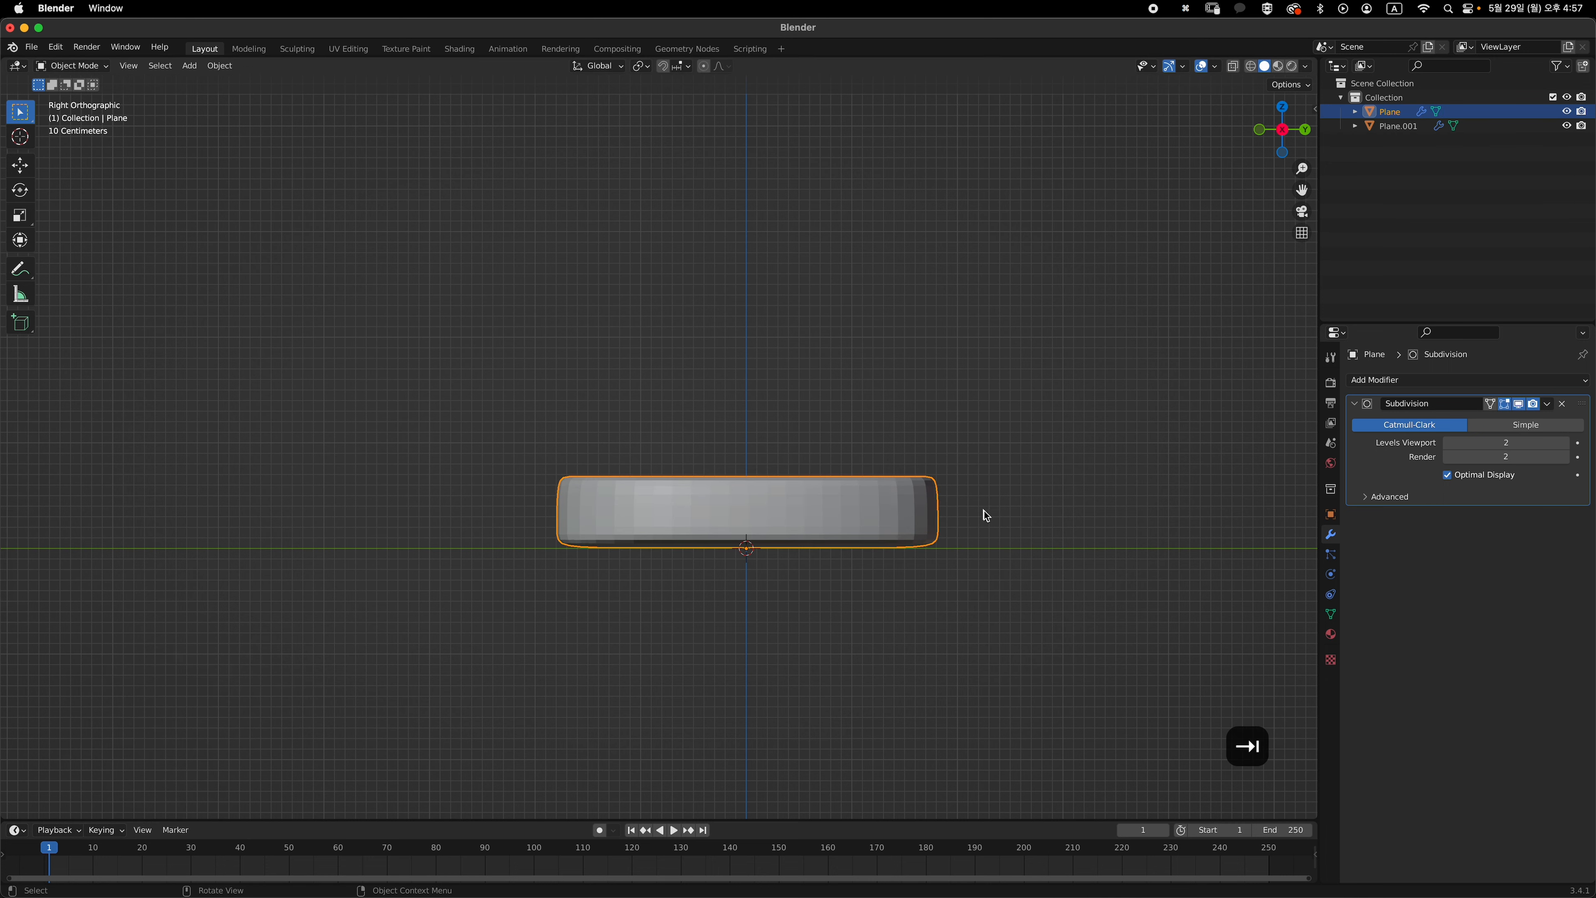
middle_drag(984, 510, 1017, 532)
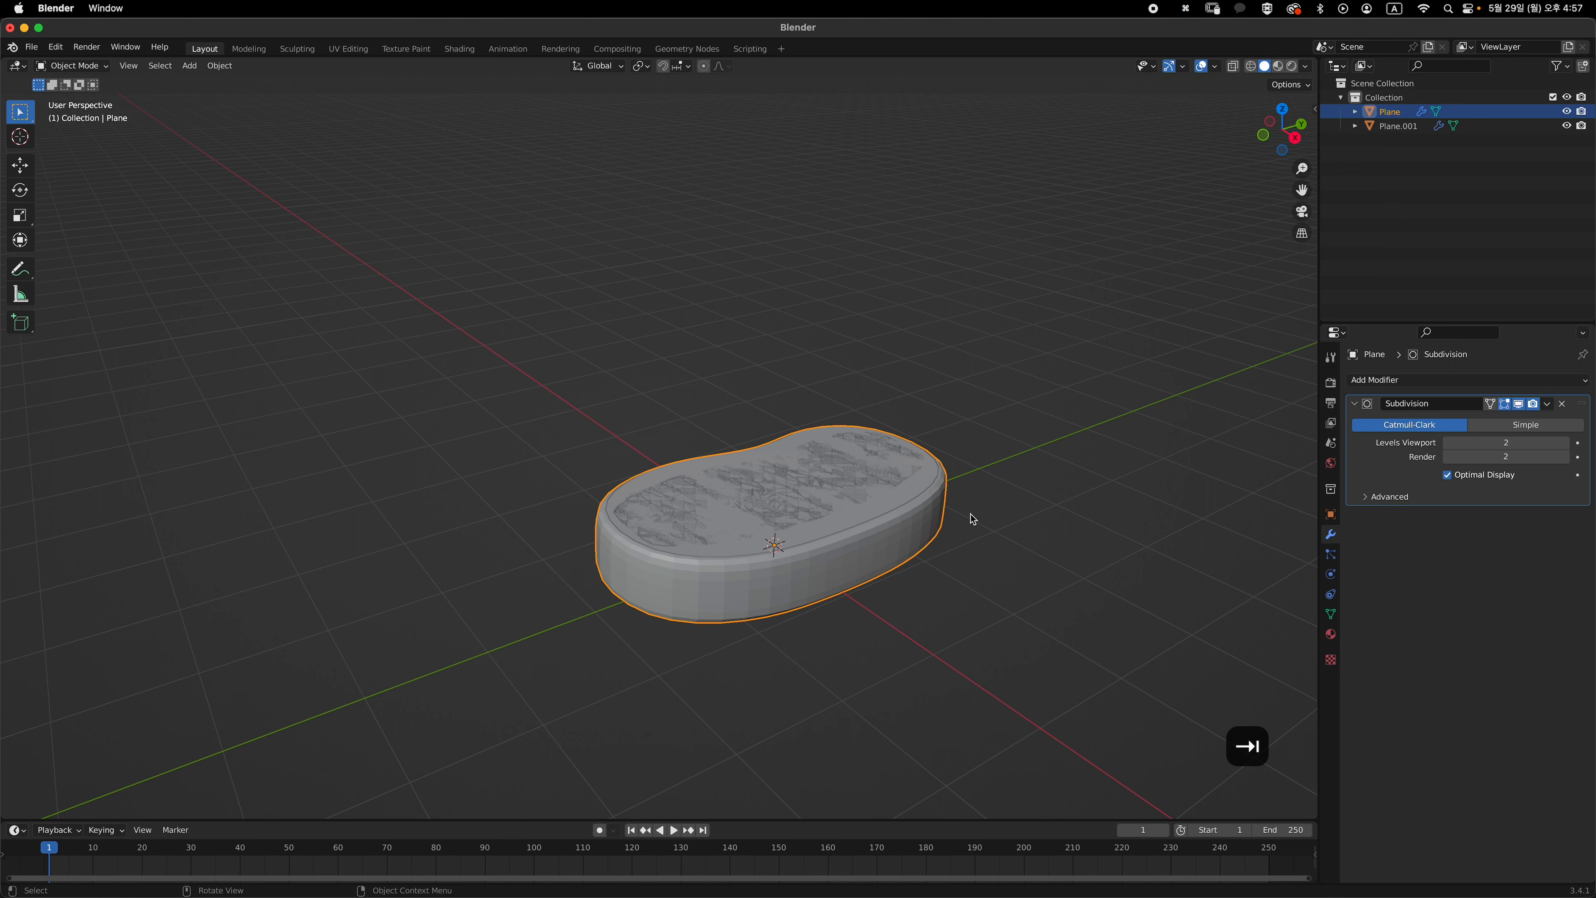
- Lower all of the sole's top vertices about 0.19 m along Z to make the sole thinner
key(Tab)
key(grave)
key(1)
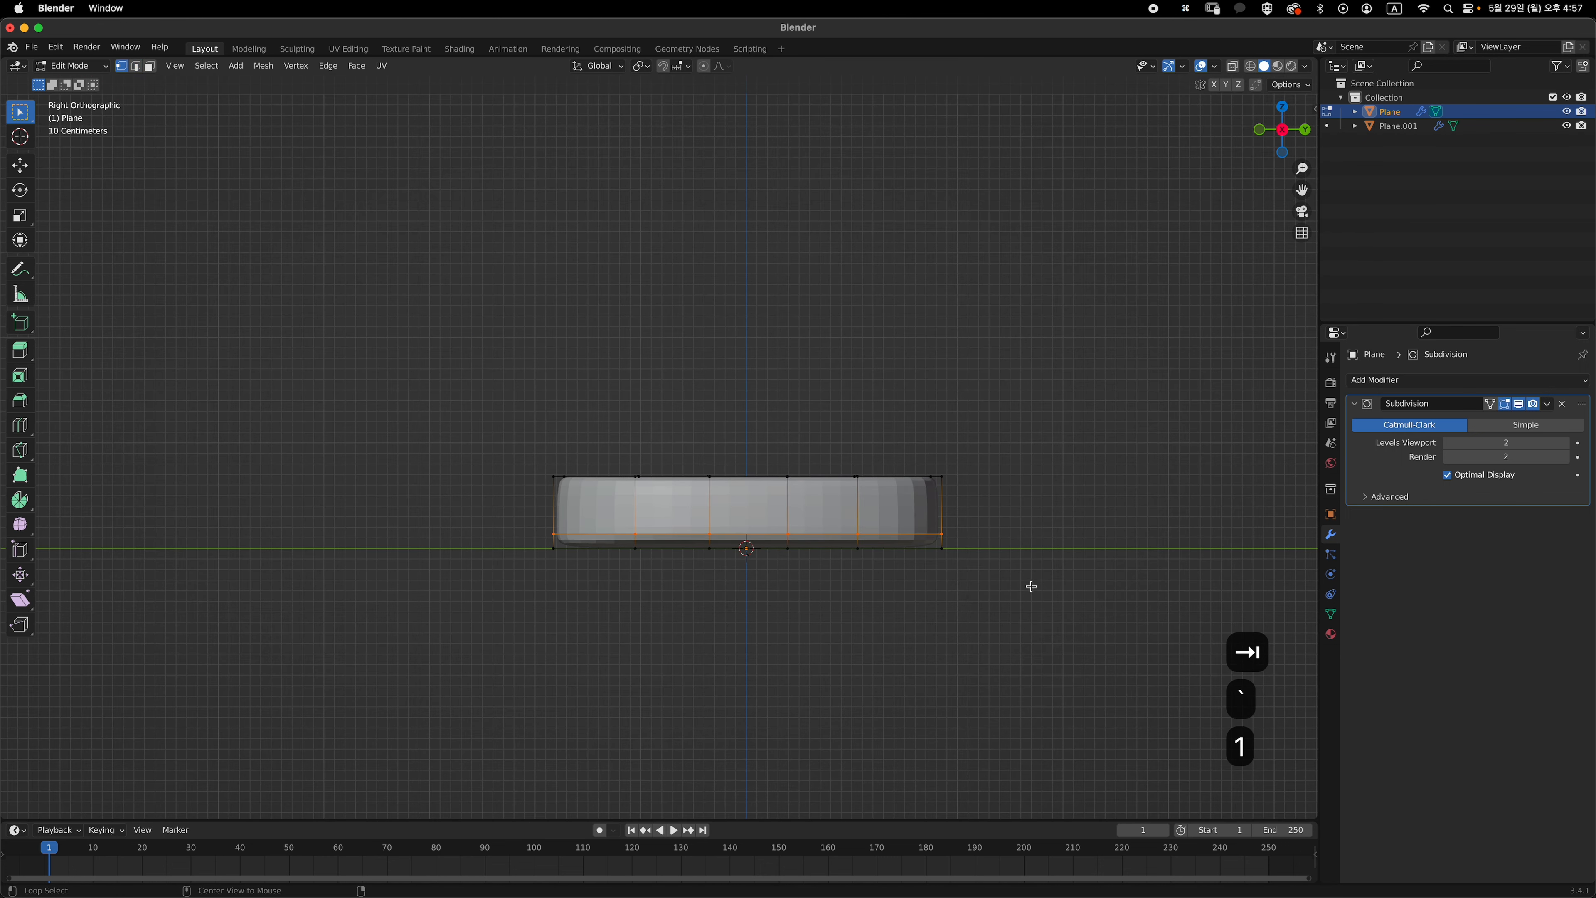
key(alt+z)
drag(472, 397, 957, 489)
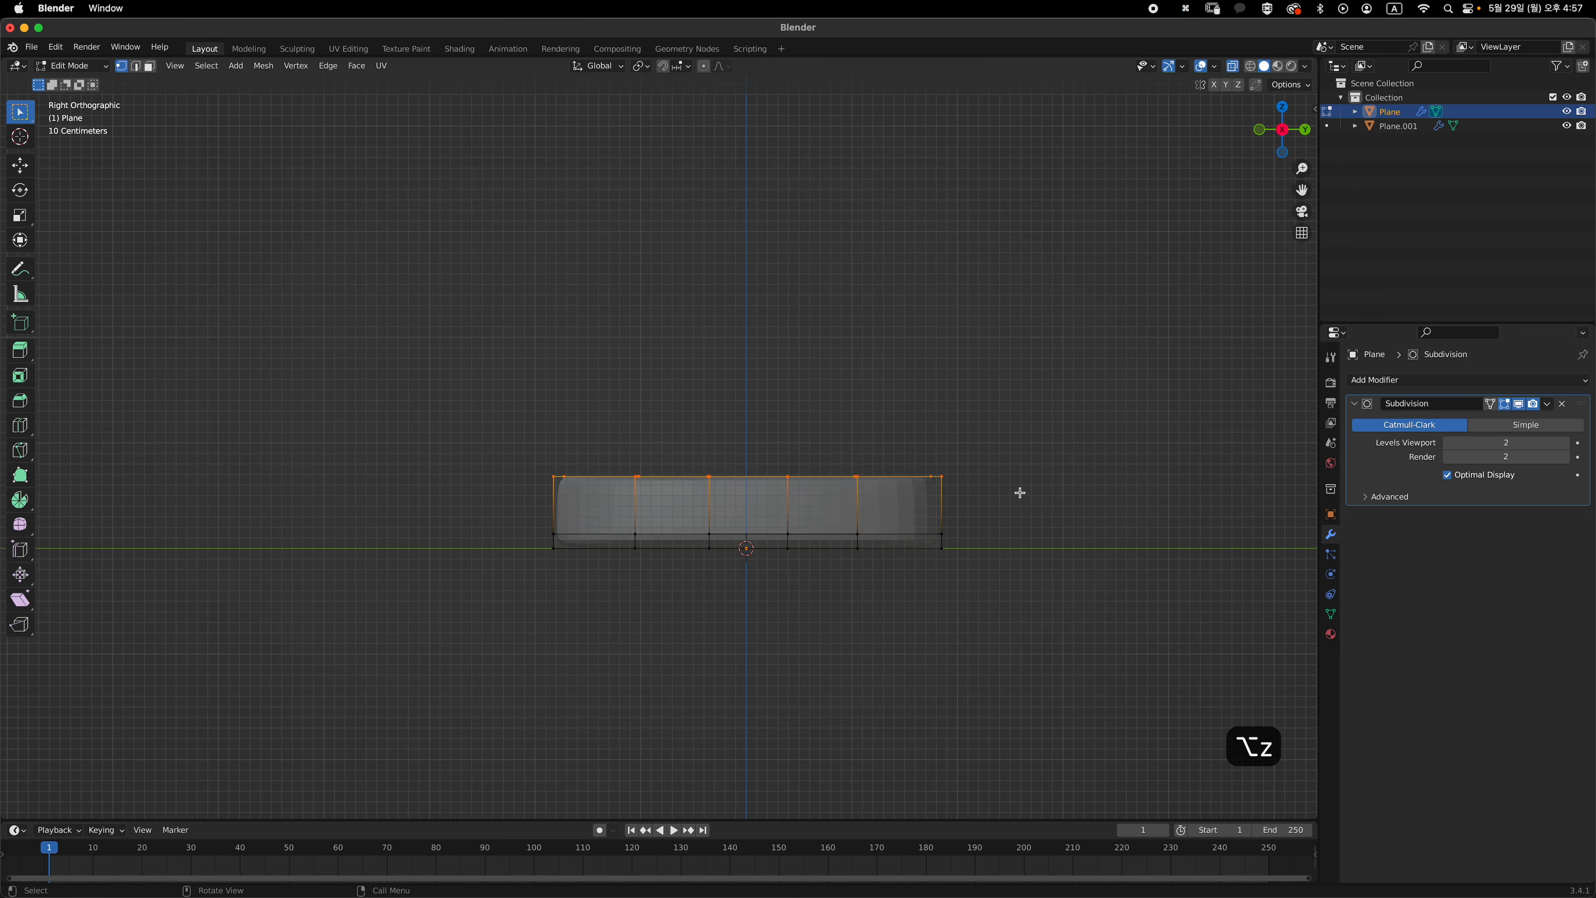
key(g)
key(z)
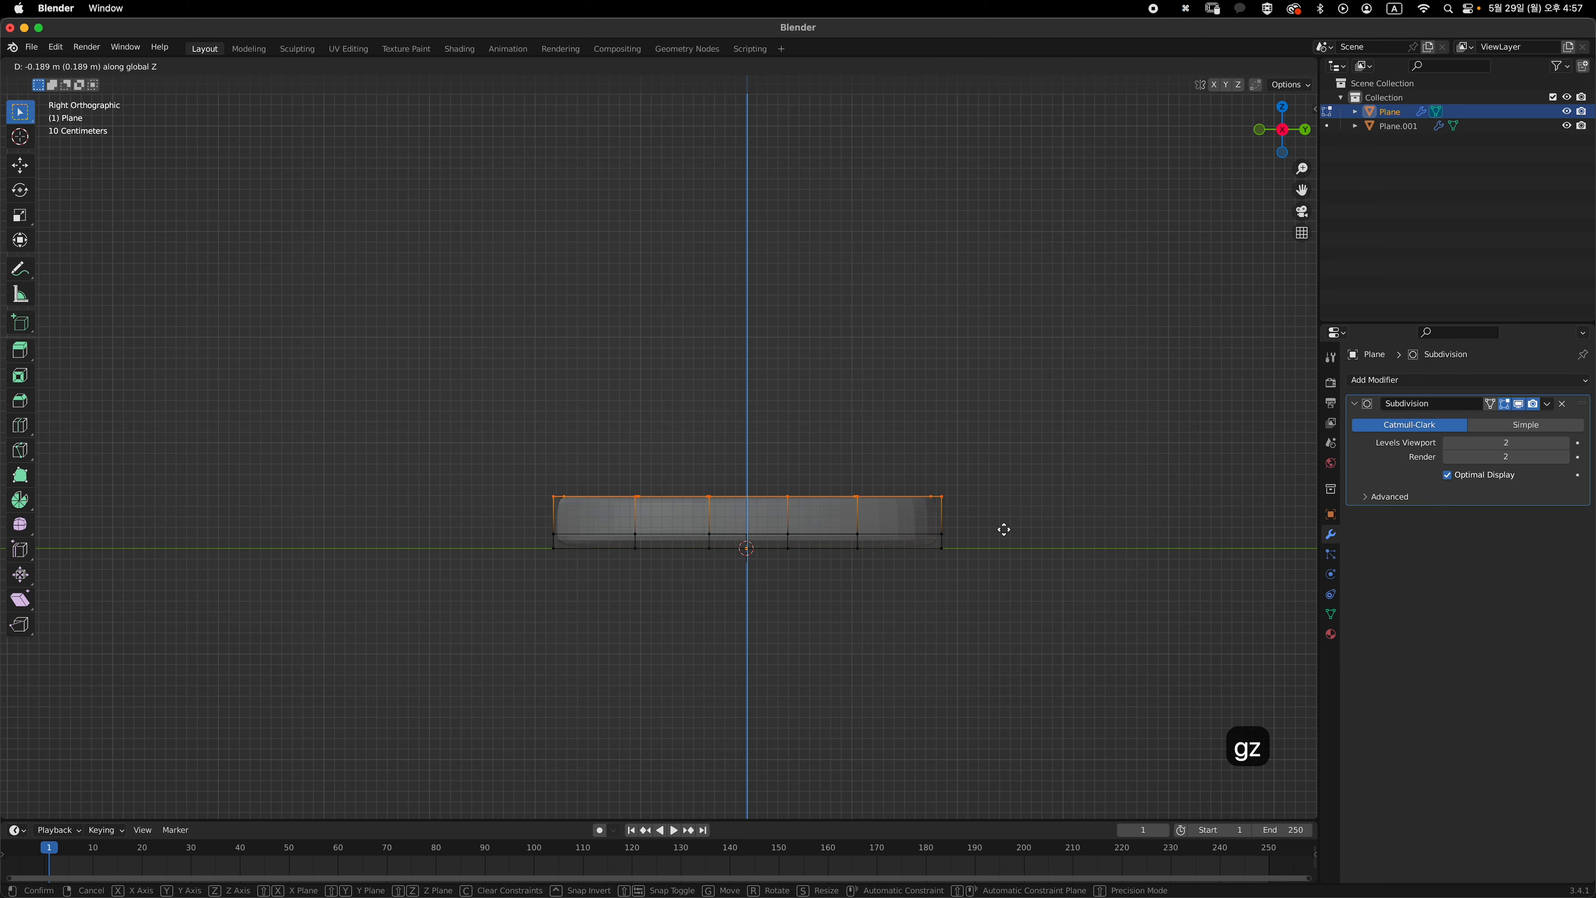
click(1003, 530)
key(Tab)
key(alt+z)
middle_drag(999, 512, 993, 533)
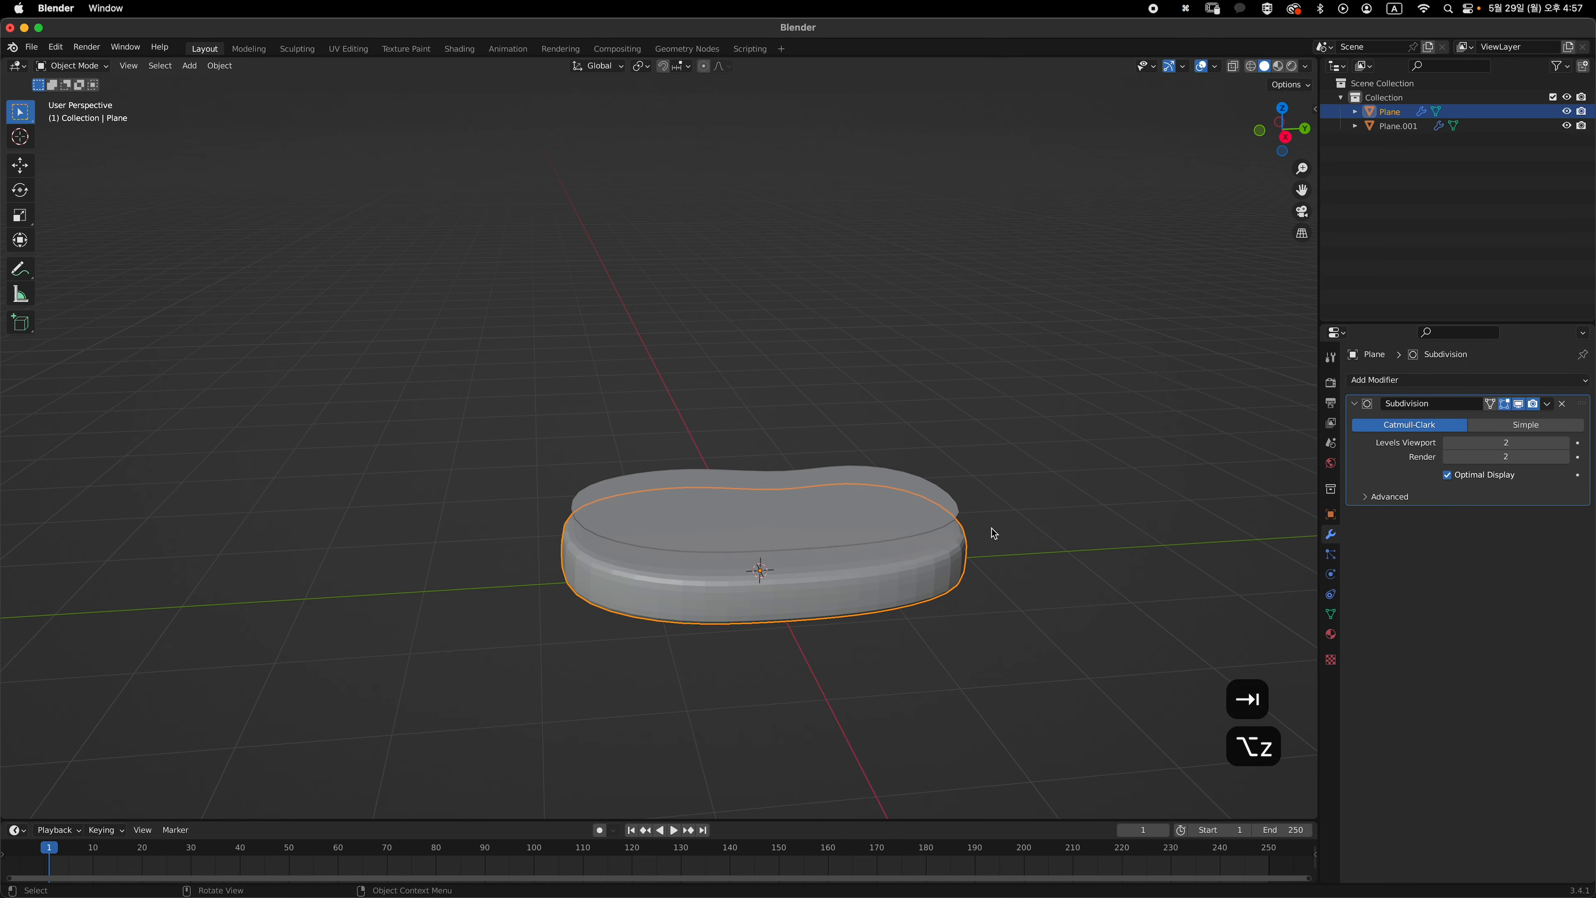
- Select the separated top surface object and lower it about 0.09 m along Z
click(910, 510)
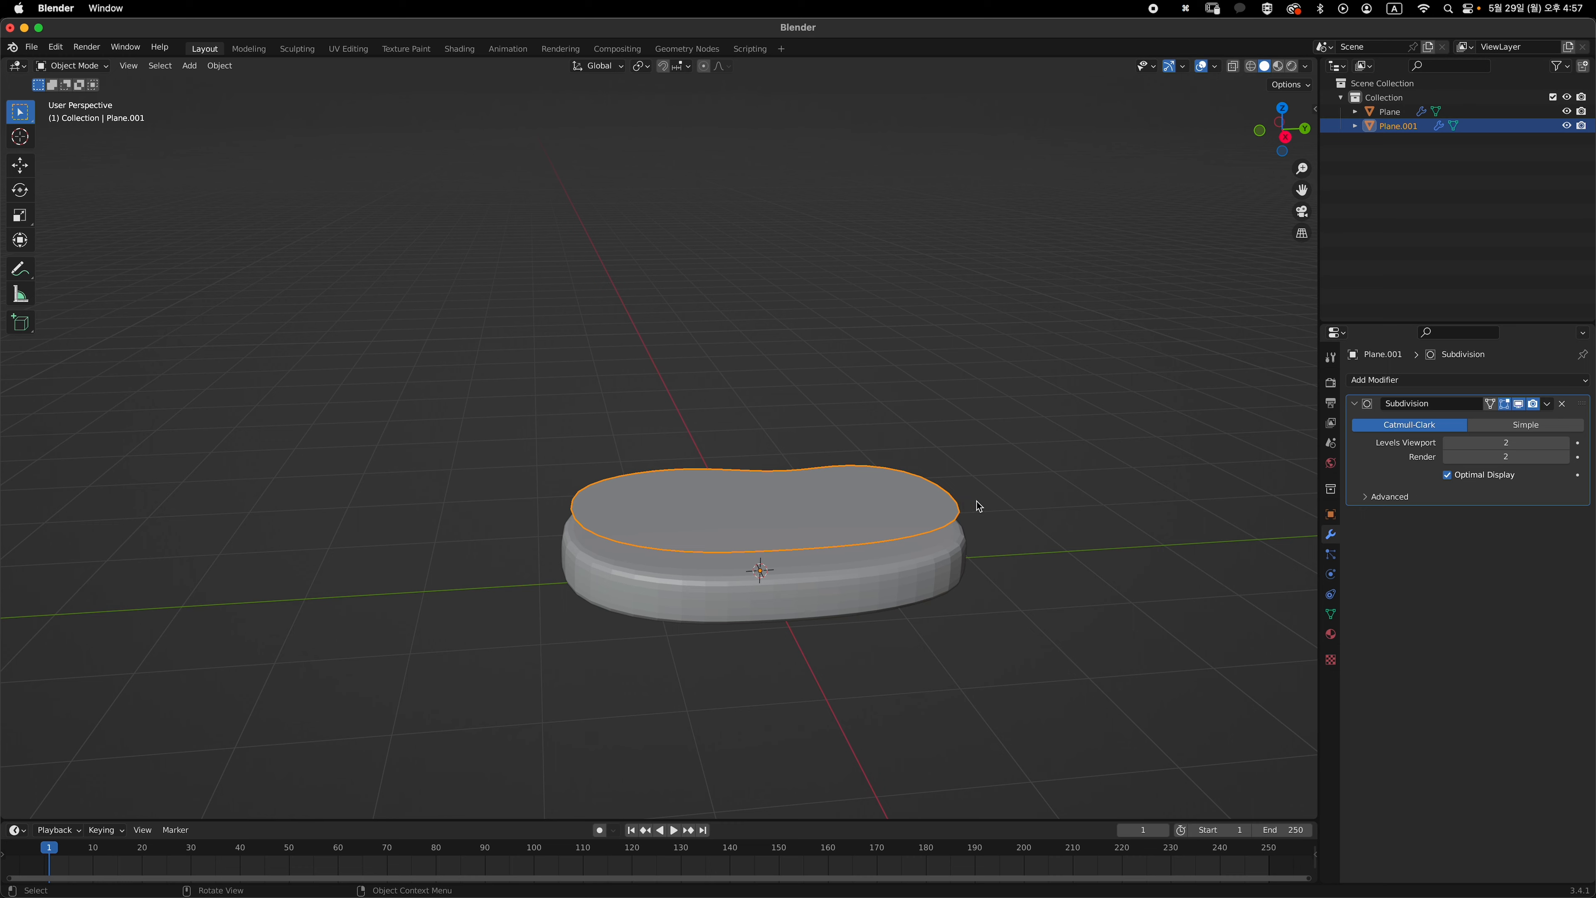
key(grave)
key(g)
key(z)
click(981, 520)
middle_drag(981, 520, 973, 535)
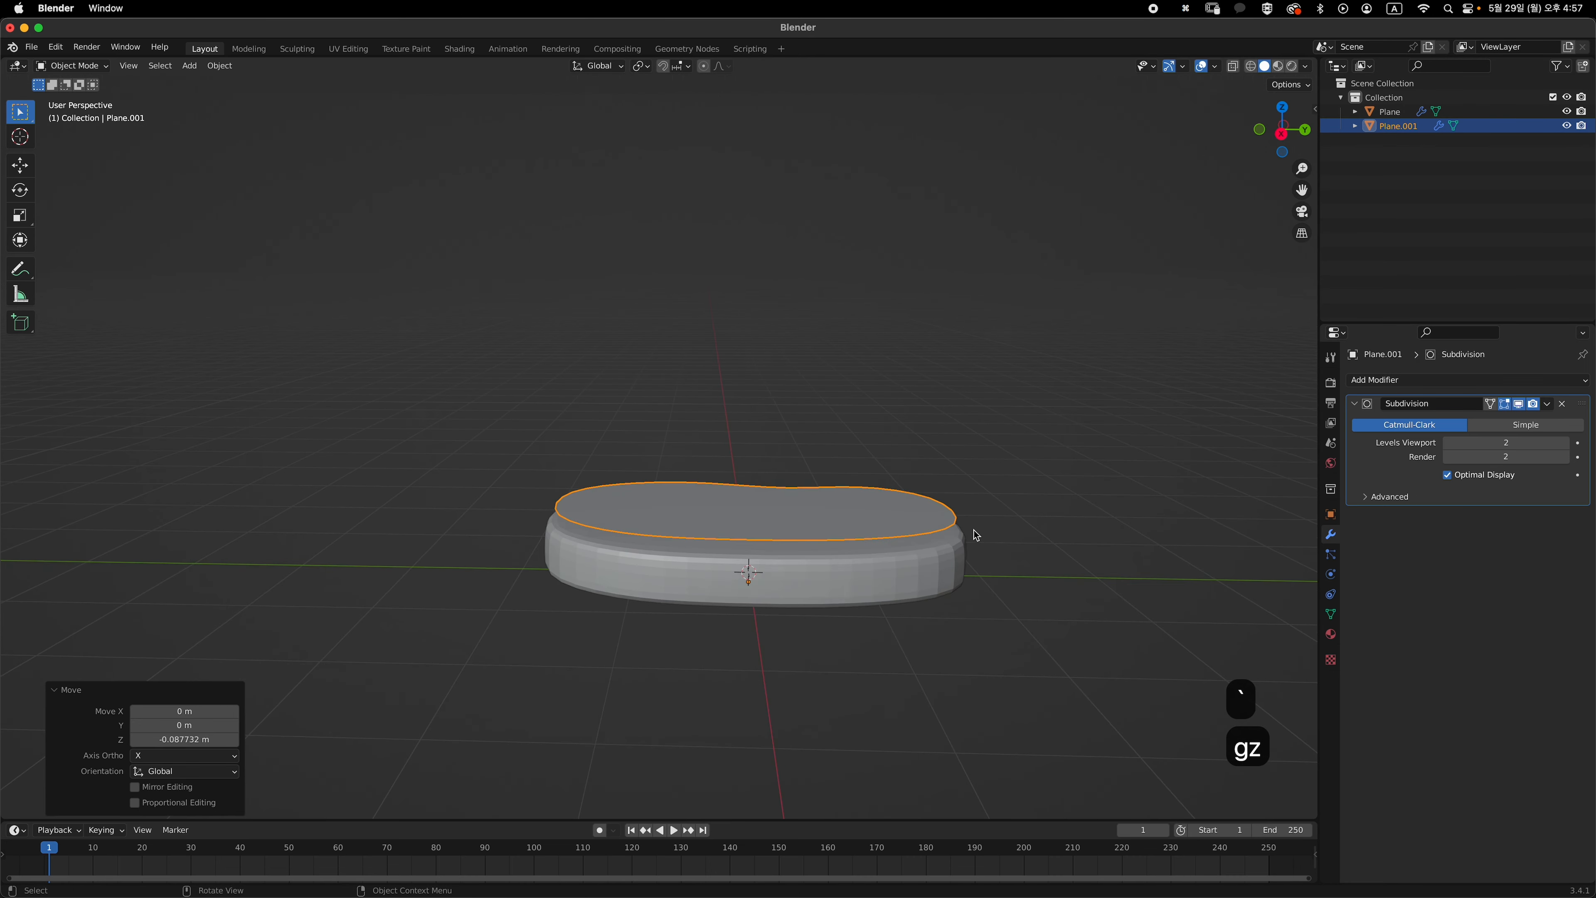
- Lower the separated surface a further 0.16 m or so along Z onto the sole's top in the right orthographic view
key(alt+z)
key(grave)
key(g)
key(z)
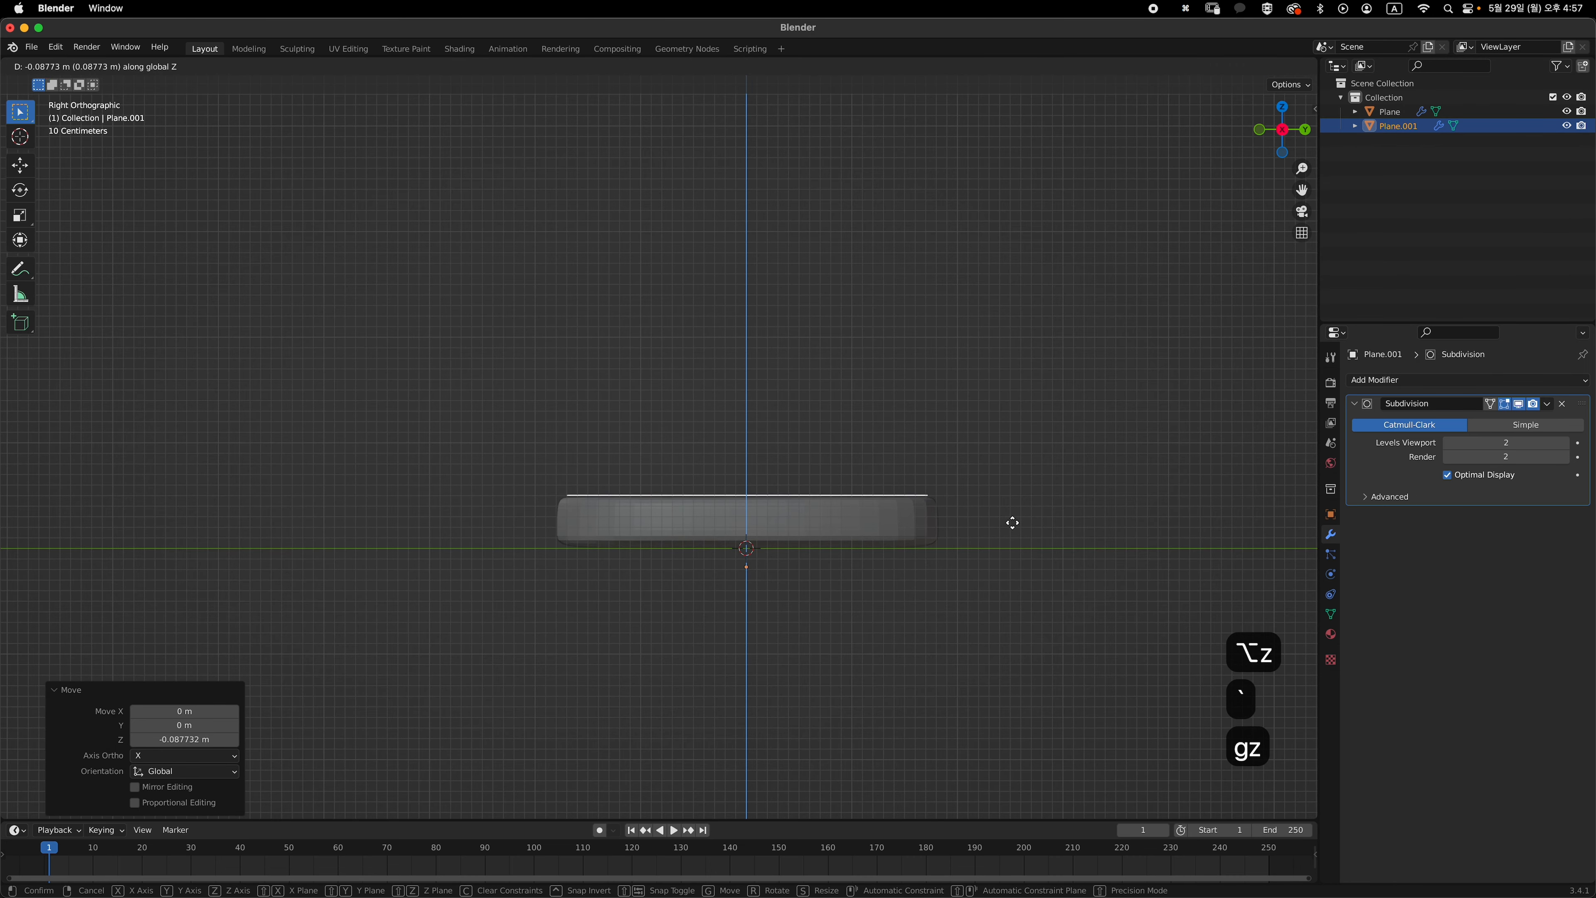
click(1011, 535)
key(alt+z)
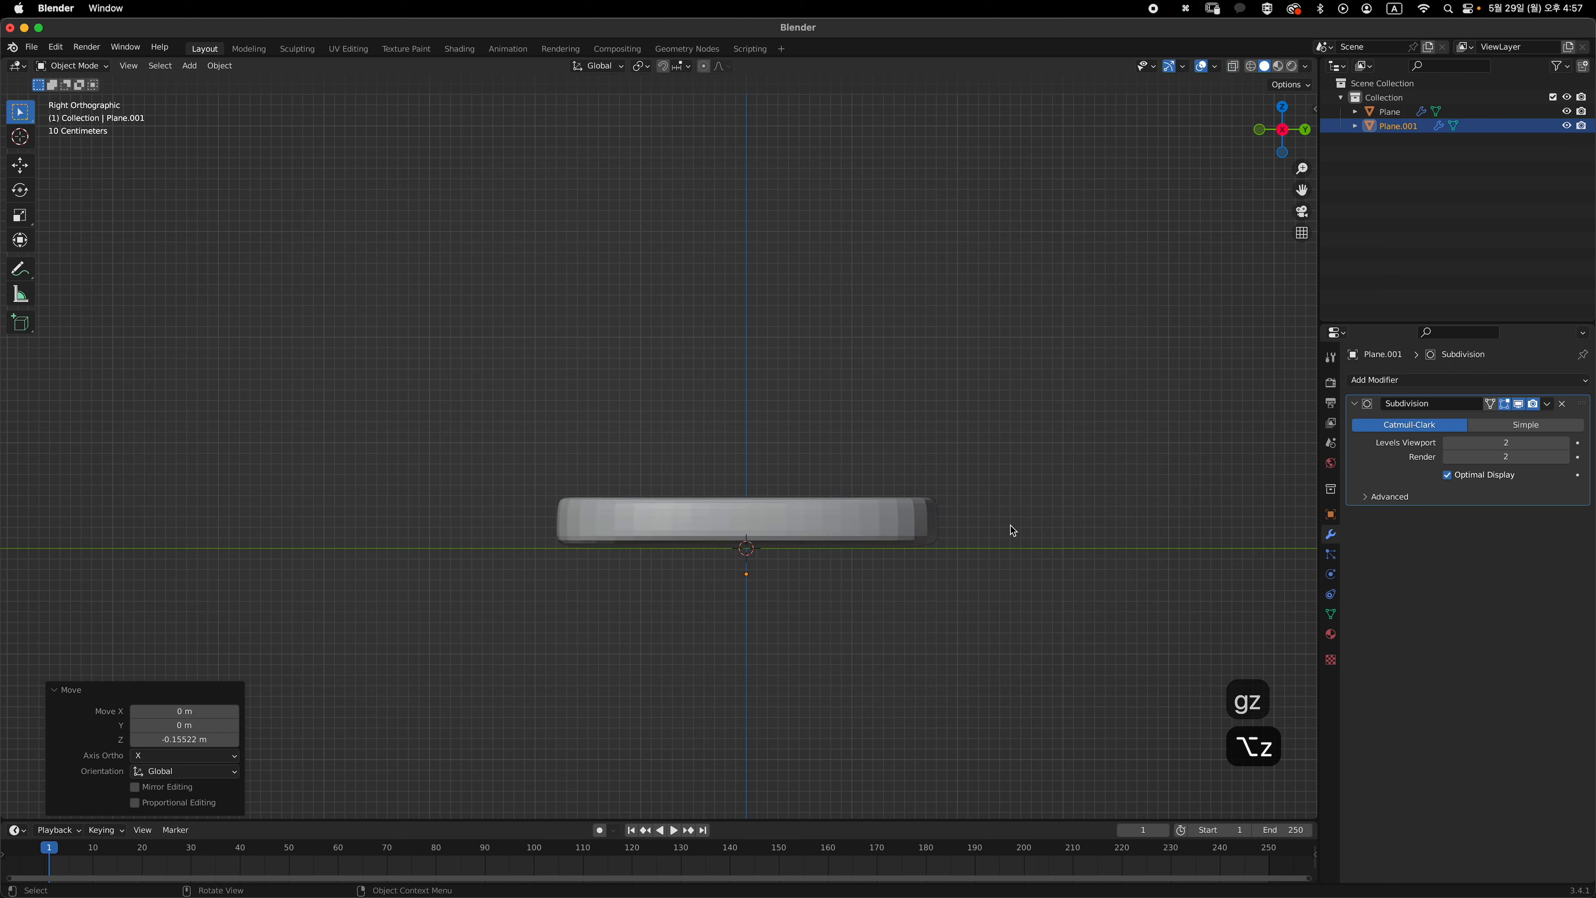
- Extrude the entire separated surface upward about 0.85 m to start the shoe's upper
key(Tab)
key(a)
key(e)
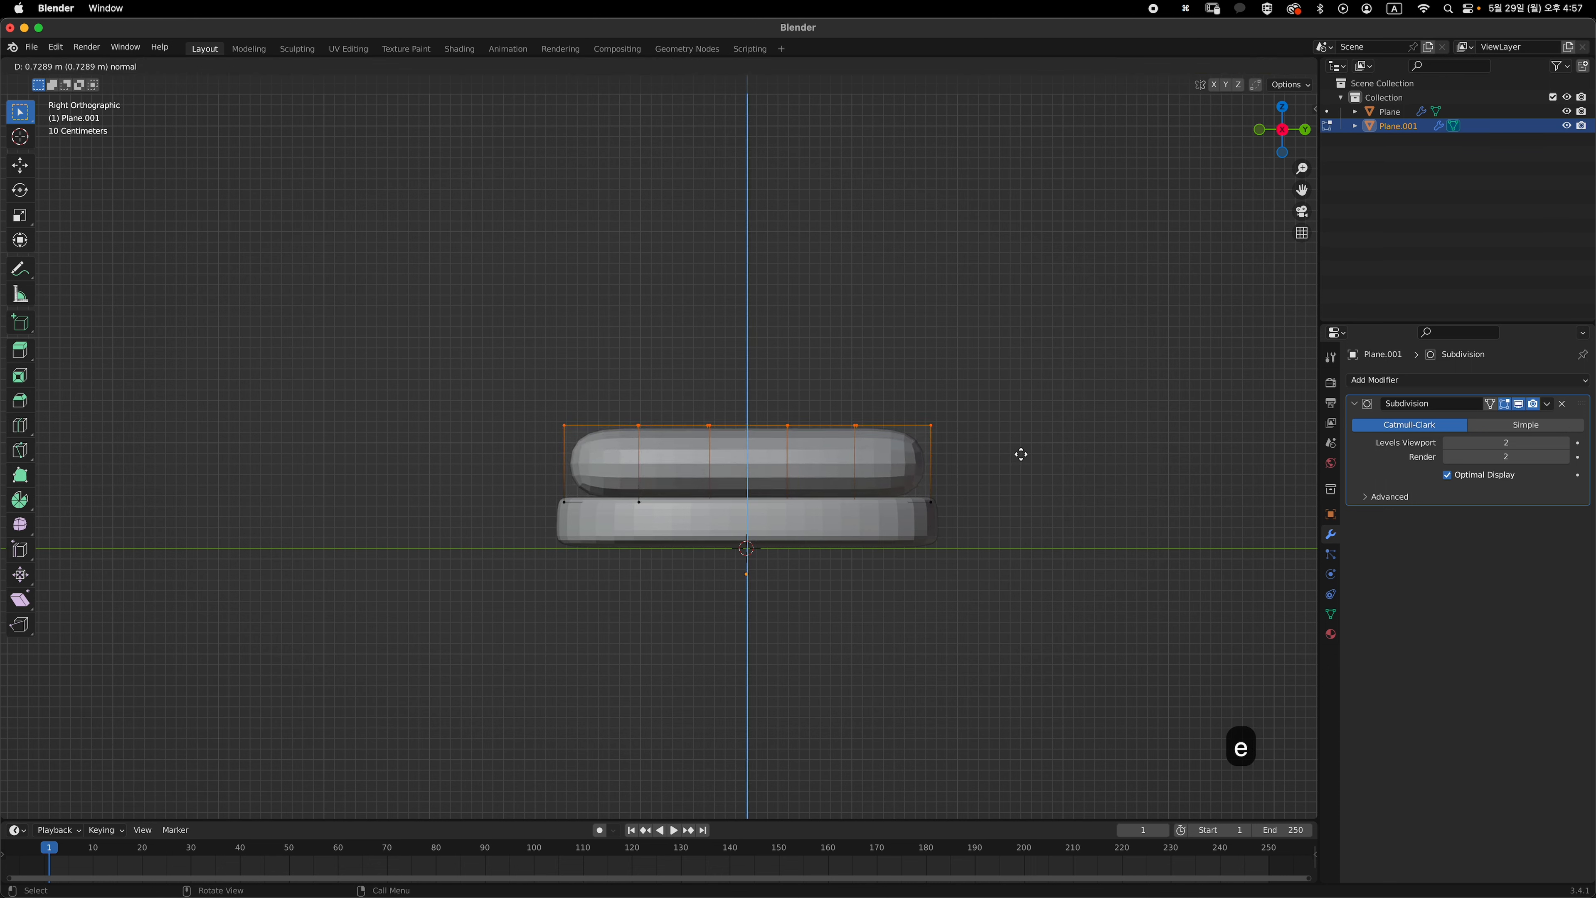
click(994, 439)
- Extrude the two top faces at the heel end of the upper about 0.93 m upward to form the ankle
middle_drag(994, 439, 964, 504)
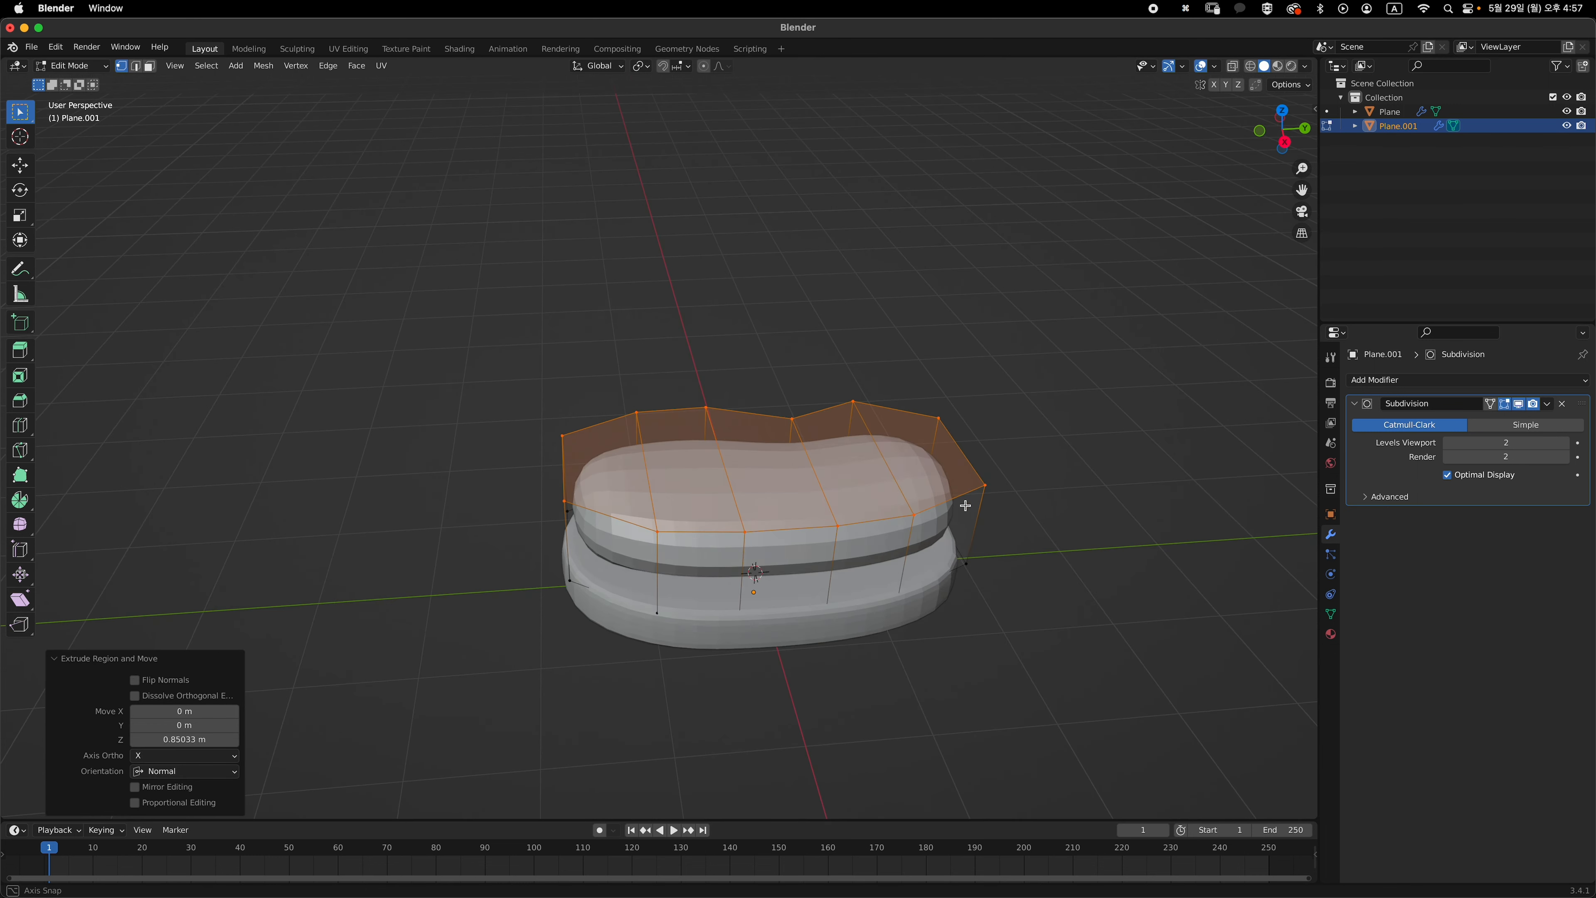
key(3)
click(858, 470)
shift+click(916, 455)
key(grave)
click(1033, 465)
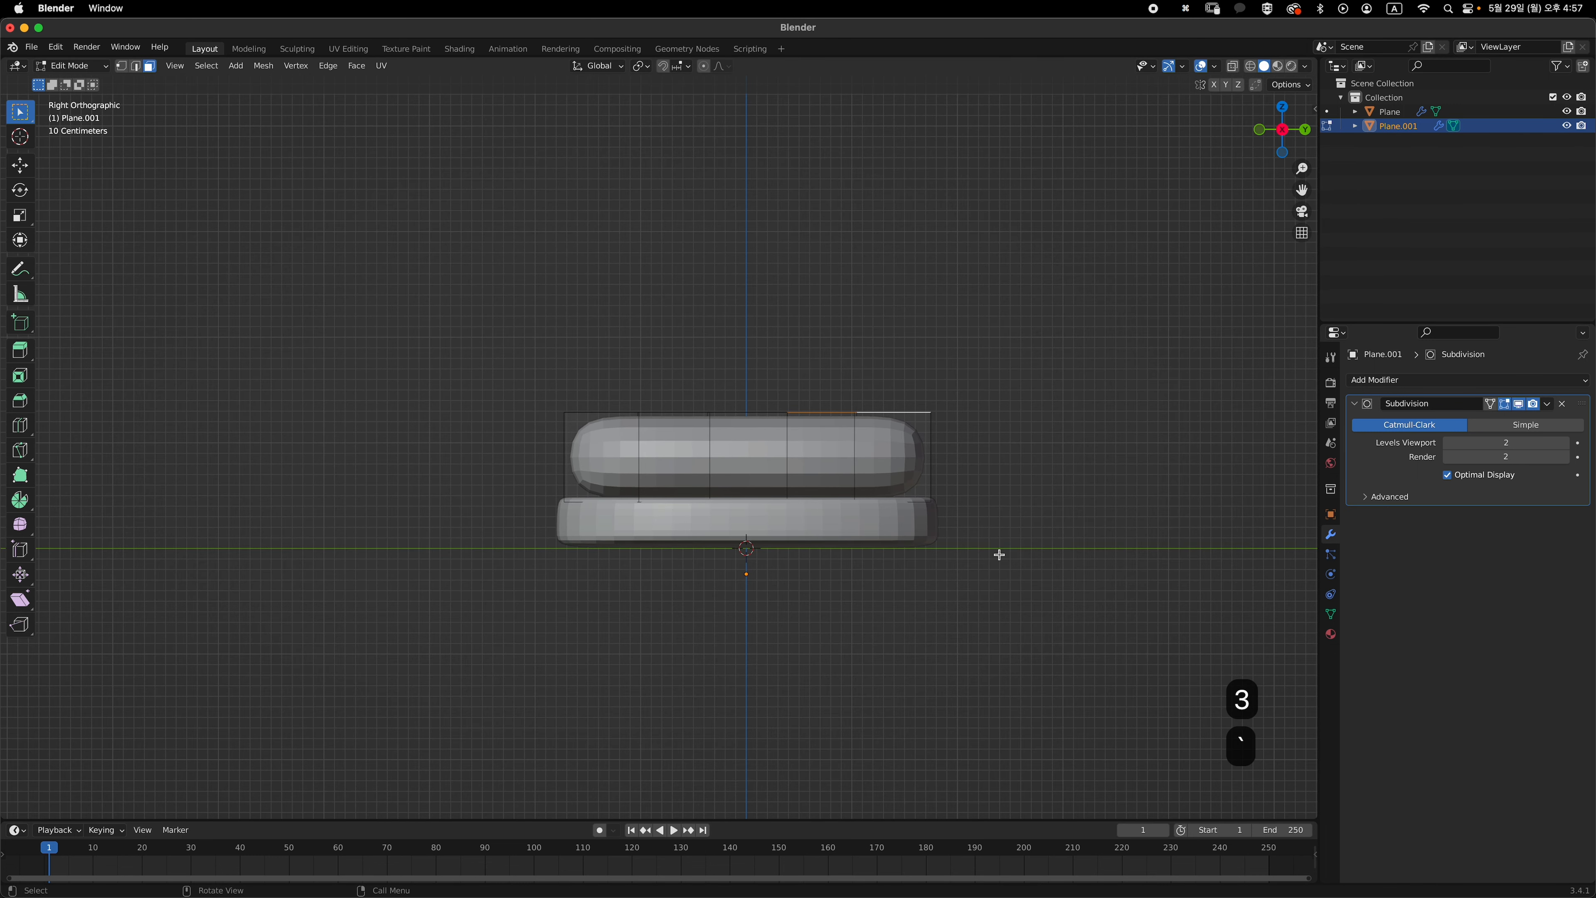
key(e)
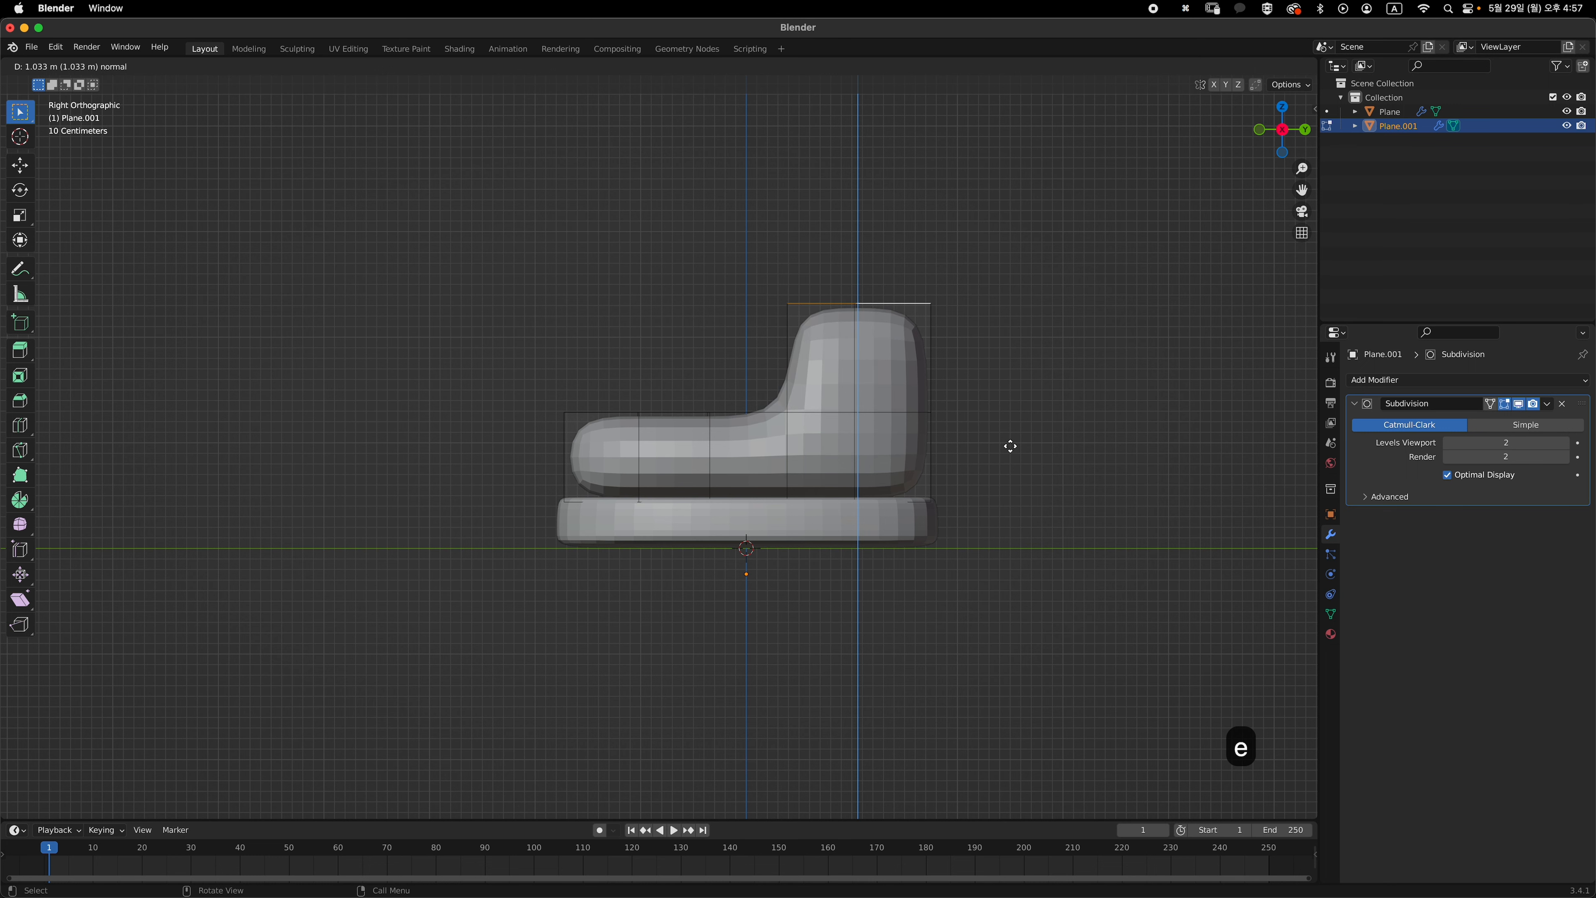
click(1006, 453)
- Move the vertices in the corner between foot and ankle forward about 0.44 m and up about 0.35 m
shift+middle_drag(854, 420, 936, 499)
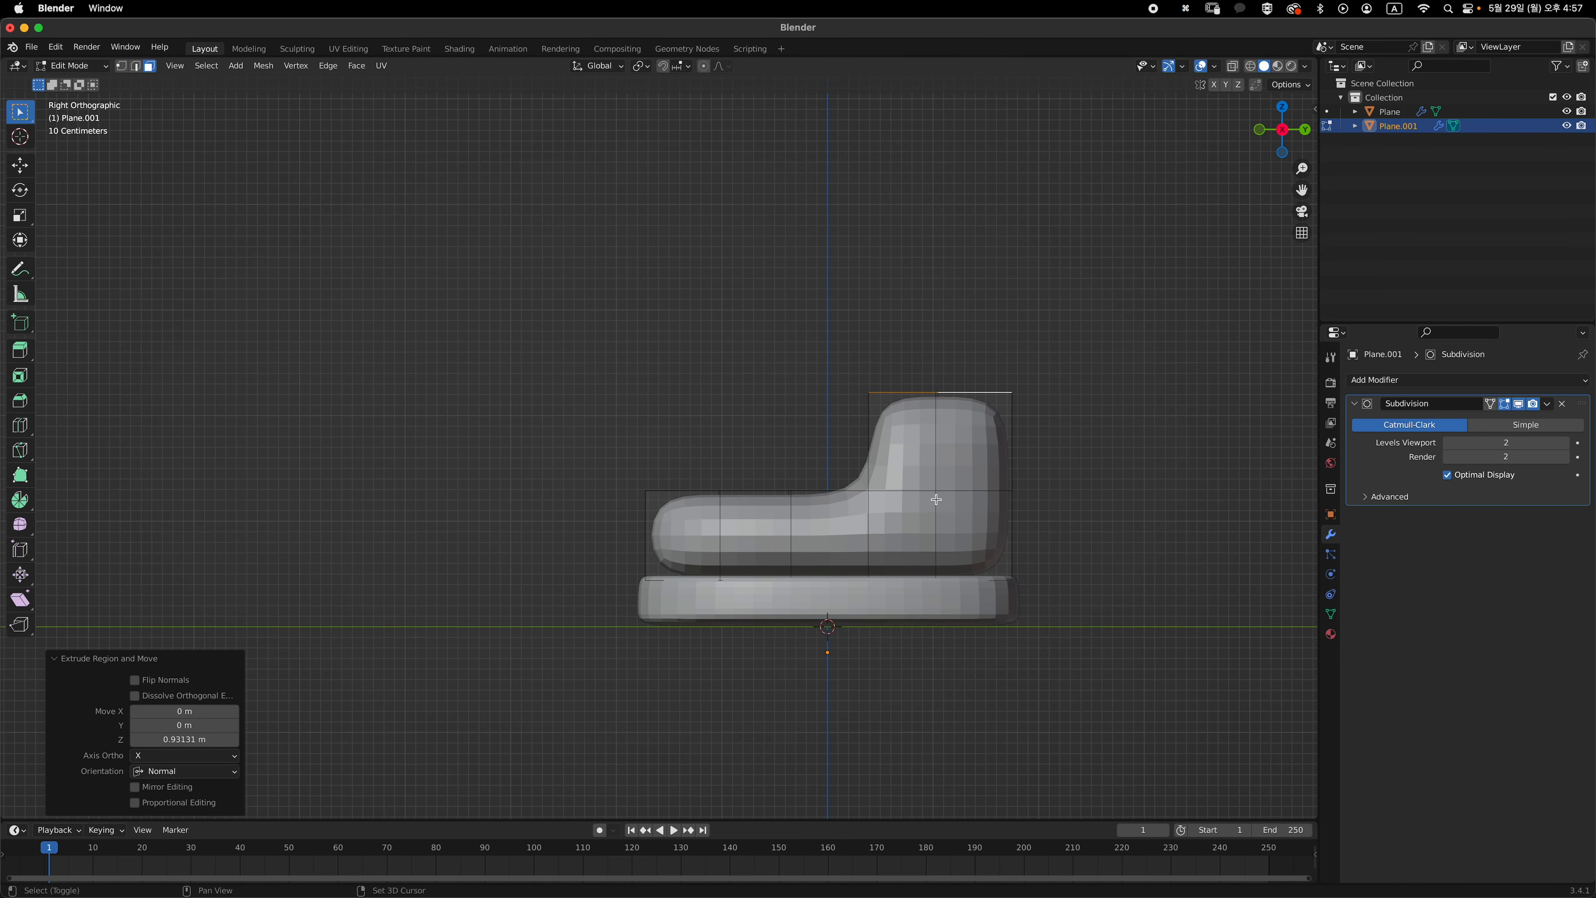
key(1)
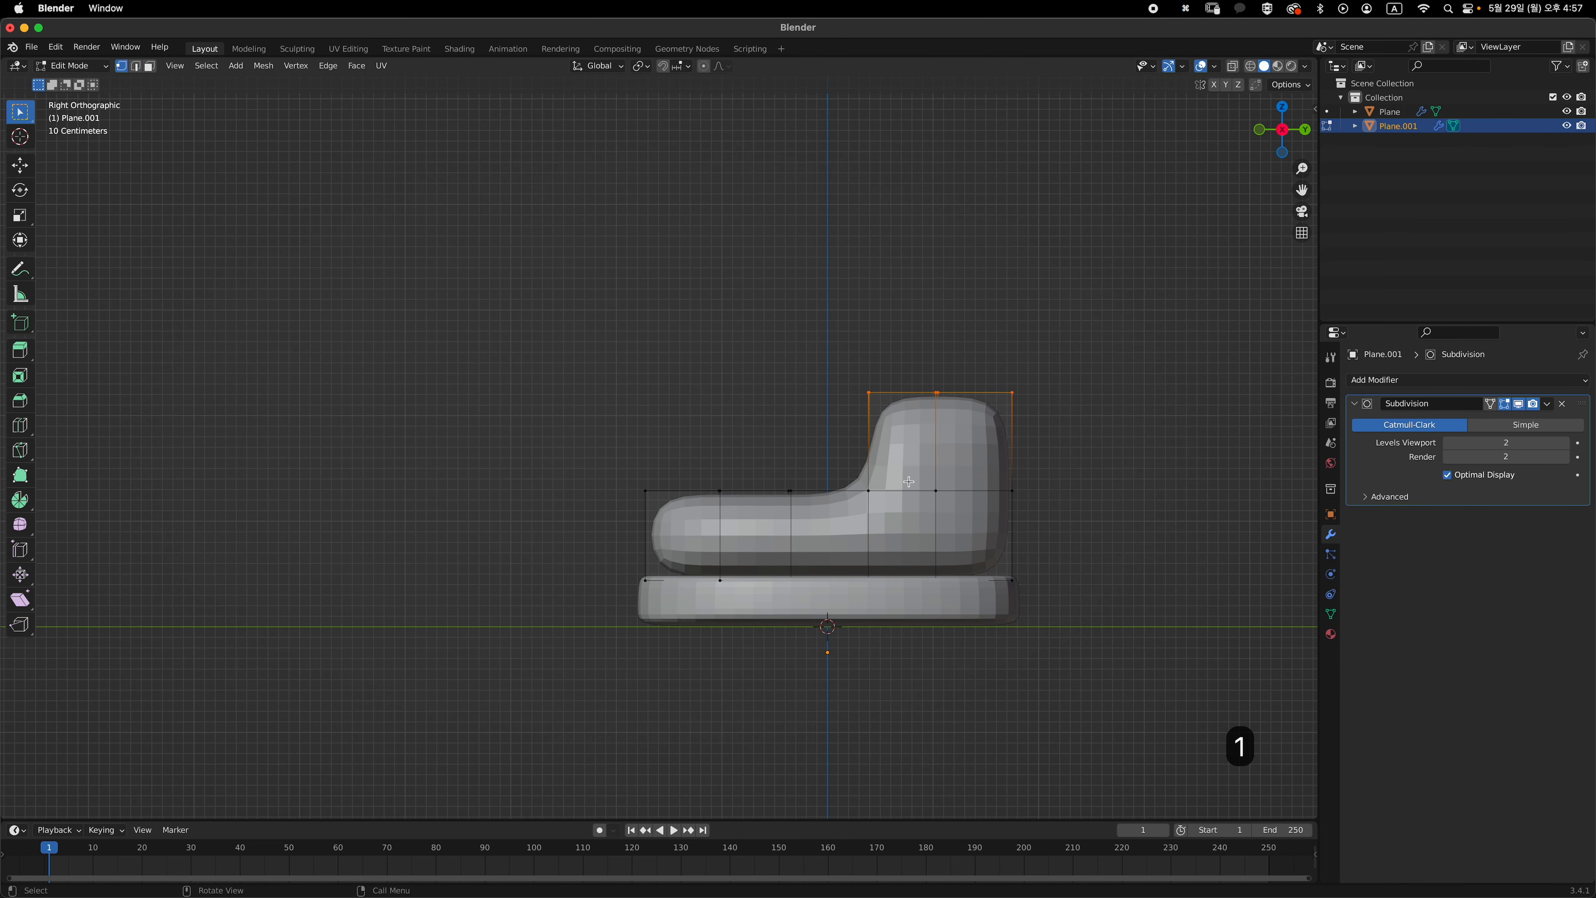
key(alt+z)
ctrl+middle_drag(916, 510, 903, 492)
drag(904, 492, 973, 538)
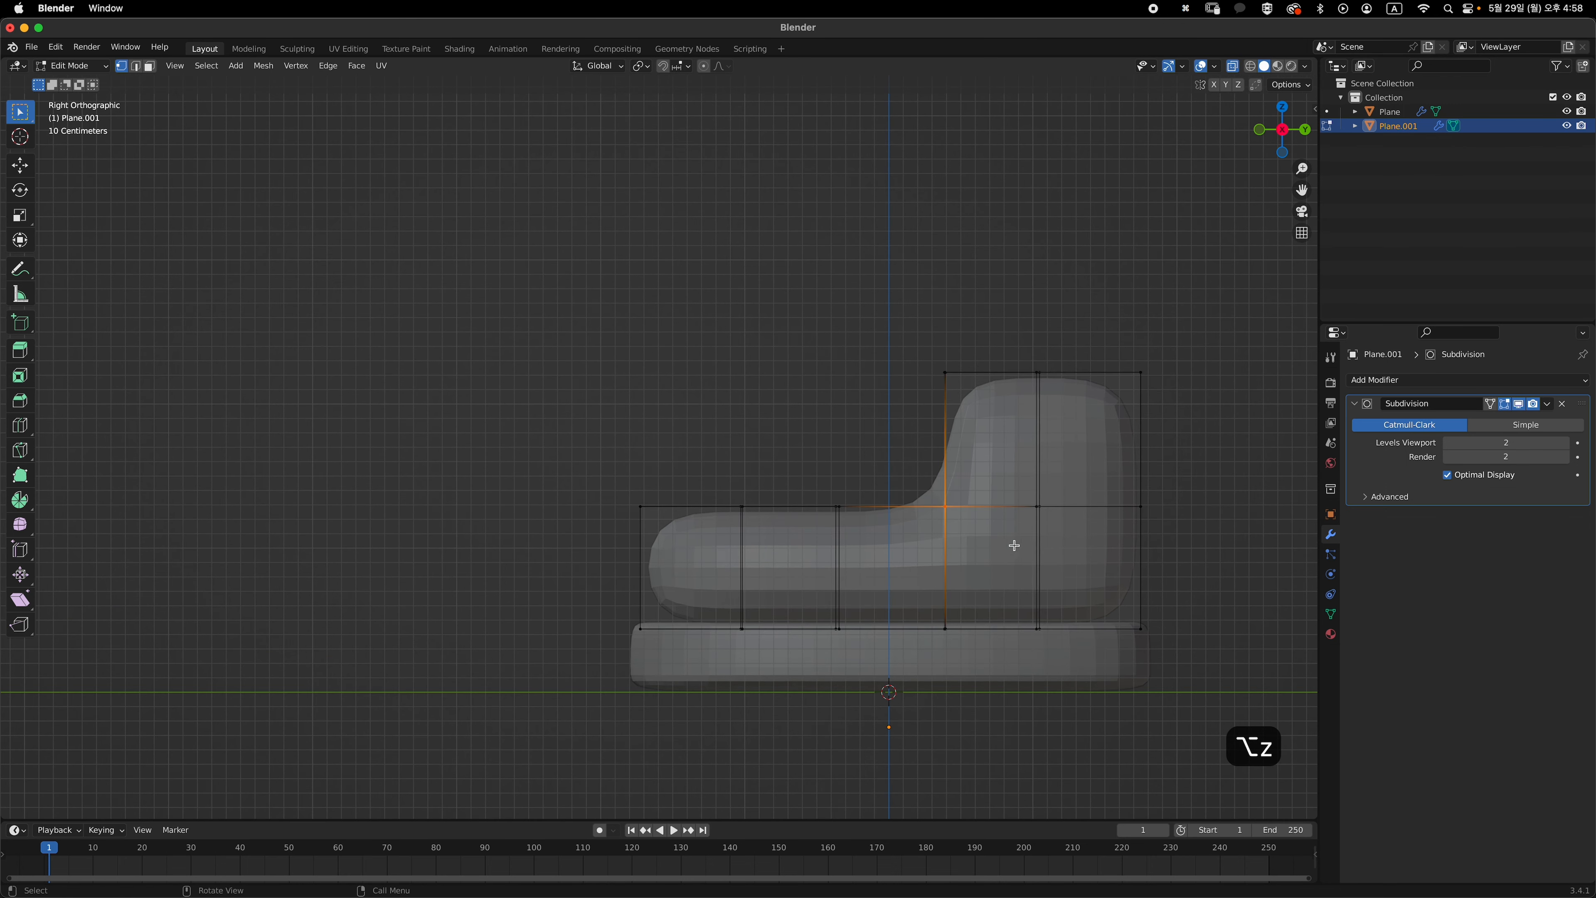
shift+middle_drag(1114, 604, 1007, 565)
key(g)
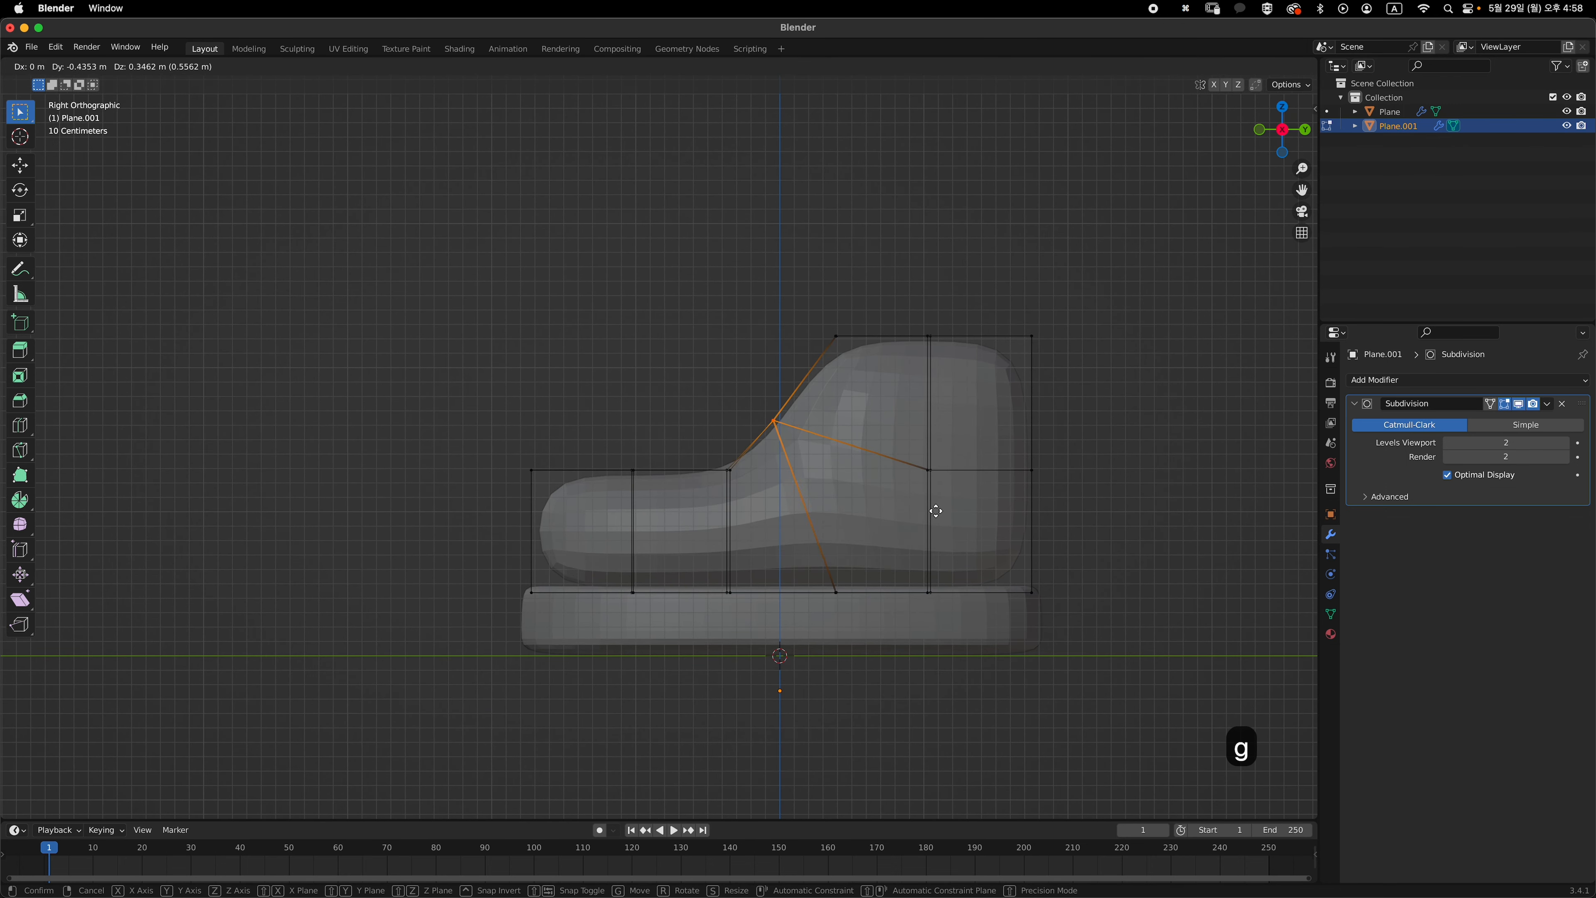
click(935, 511)
- Raise the next two top vertex pairs along the instep and shift them towards the toe to form a slope
click(732, 475)
key(g)
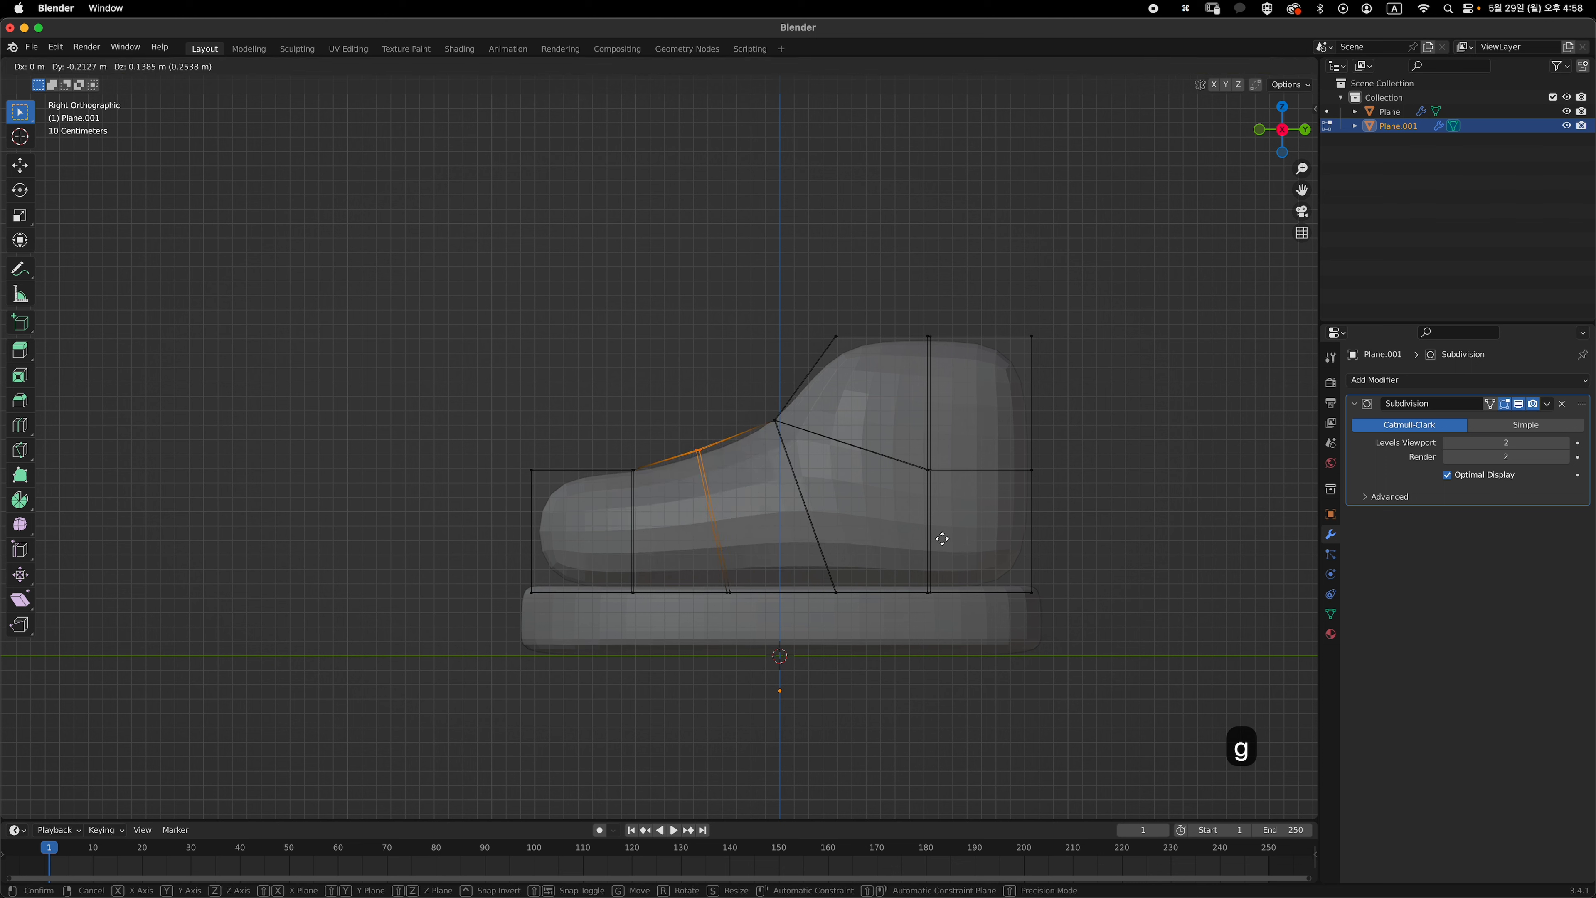
click(941, 530)
click(632, 470)
key(g)
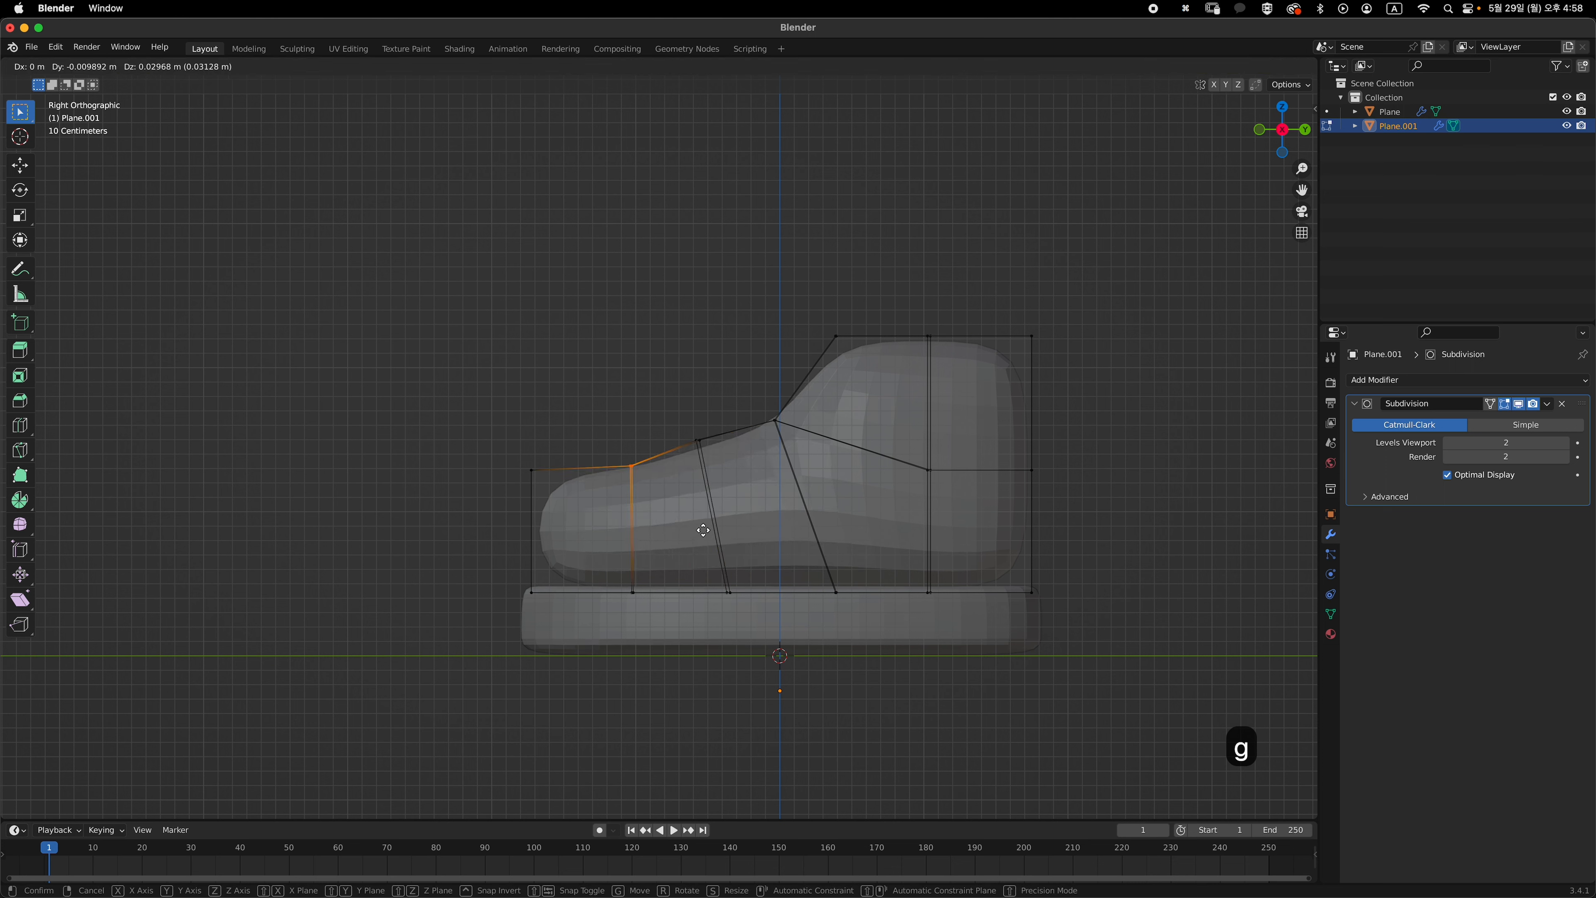
click(699, 525)
- Lower the top vertices at the toe tip about 0.14 m along Z
click(532, 470)
key(g)
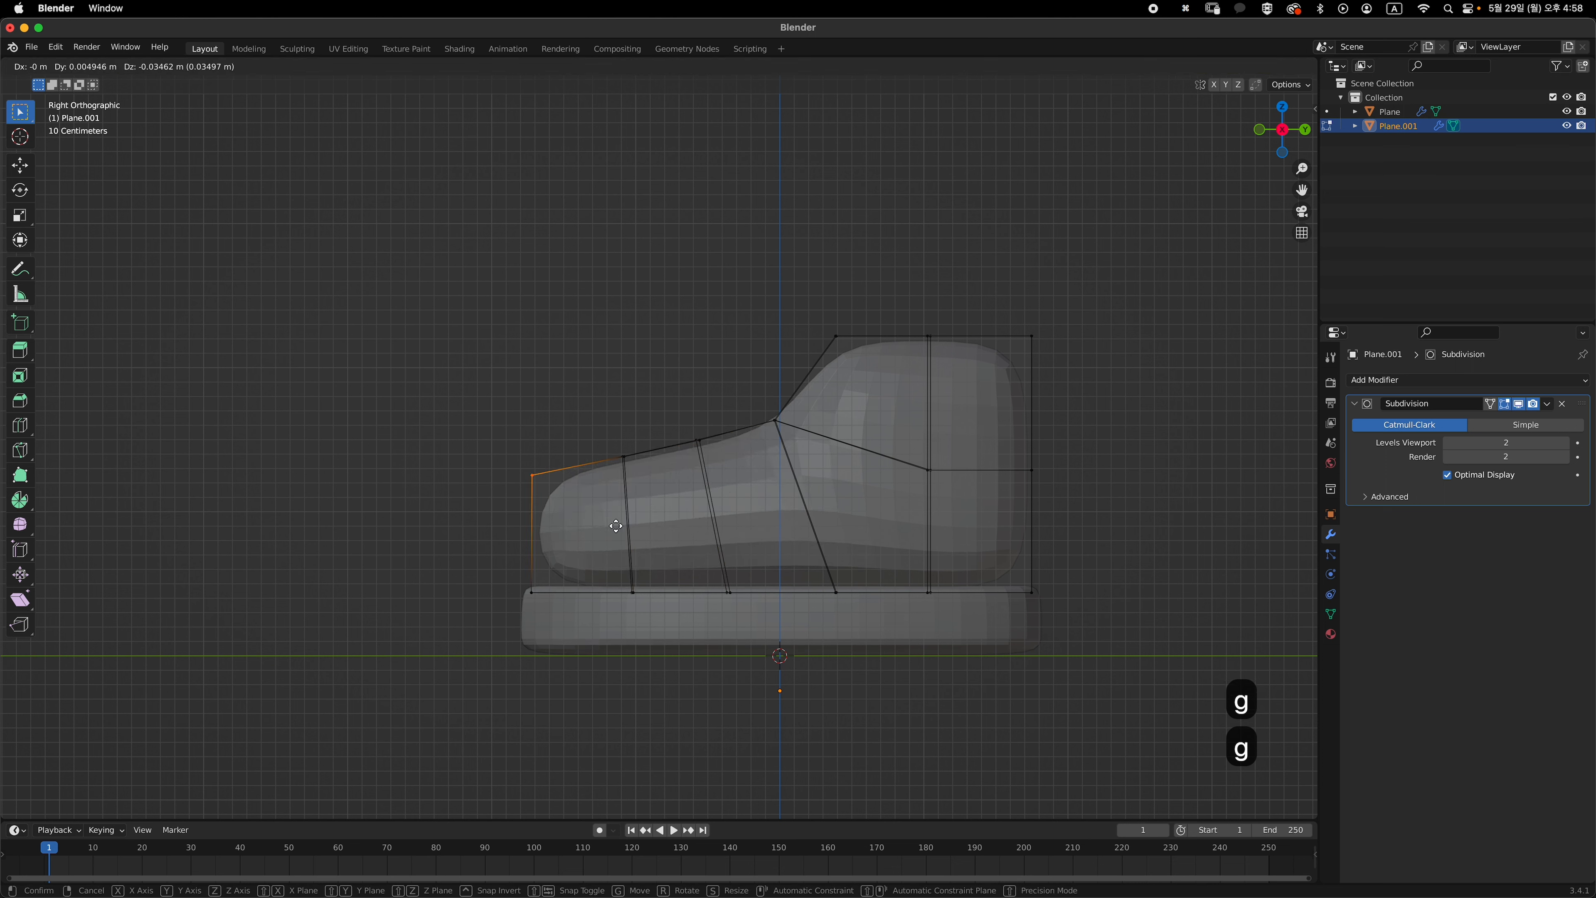
key(z)
click(617, 538)
- Lower the top vertices just behind the toe tip along Z and raise the toe-tip vertices slightly
click(623, 456)
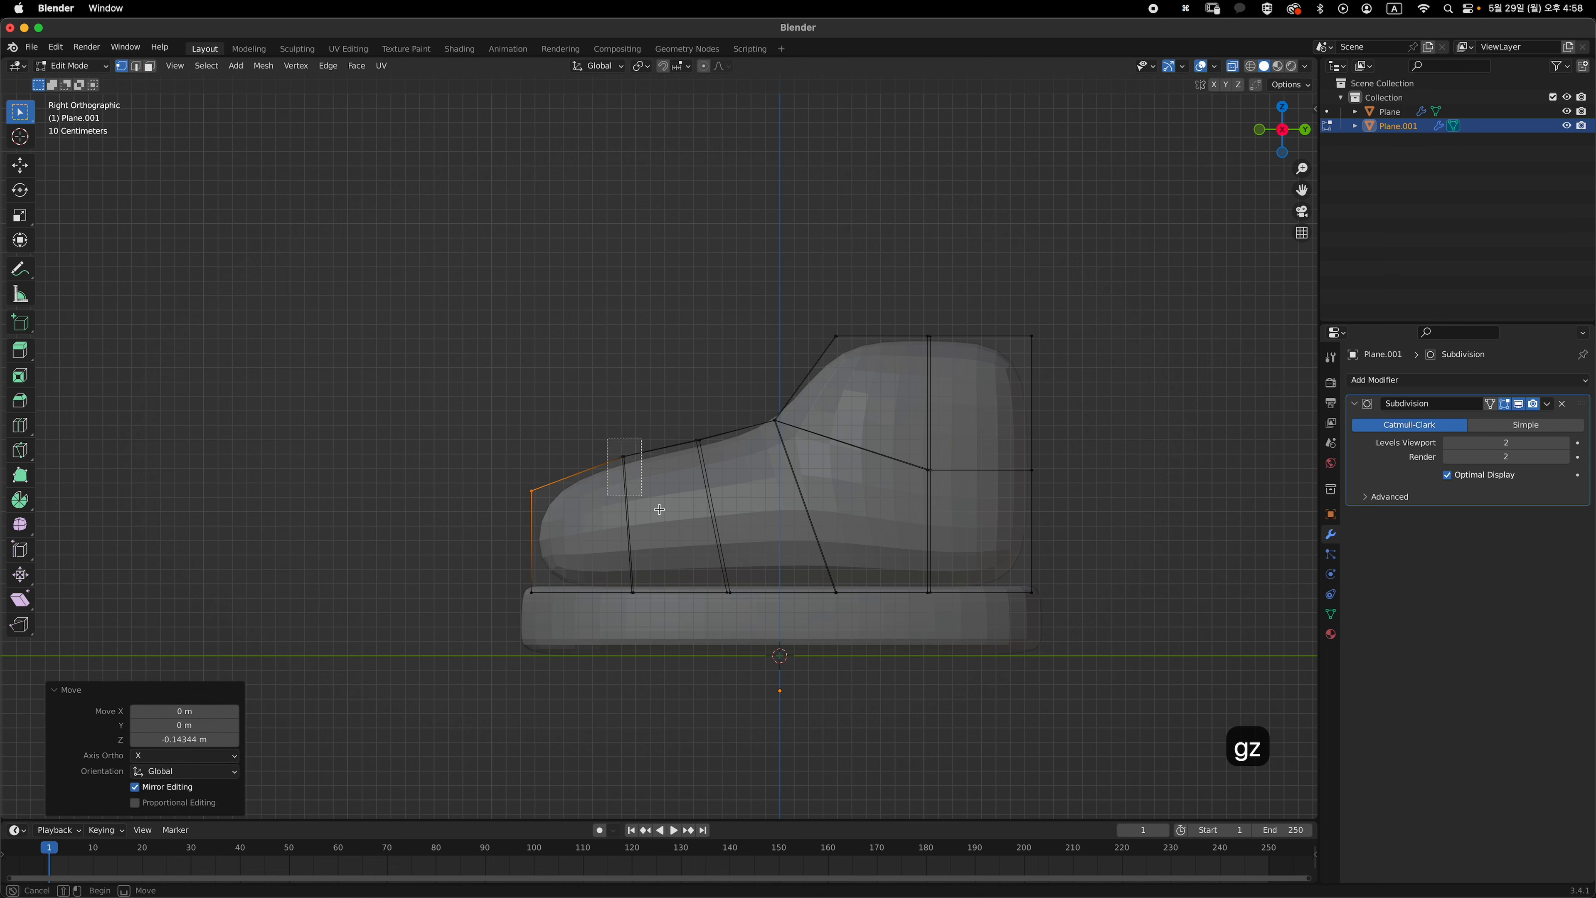
key(g)
key(z)
click(652, 520)
click(531, 489)
key(g)
key(z)
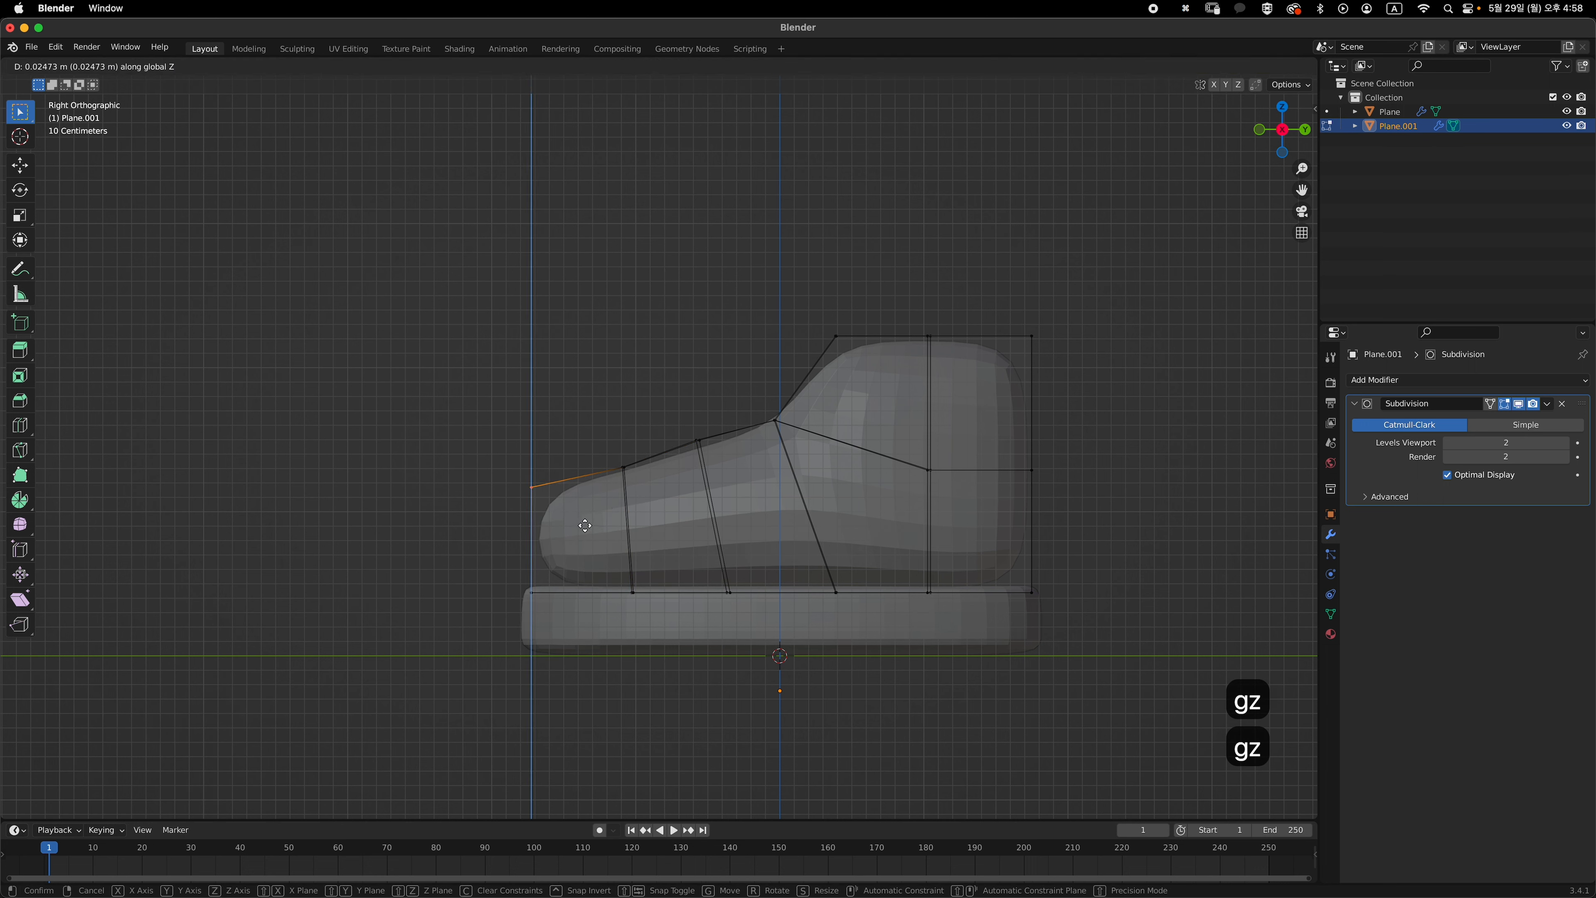
click(607, 508)
- Shift the ankle-corner vertices slightly forward and up, and lower the instep vertices in front of them about 0.04 m
click(698, 440)
click(774, 418)
key(g)
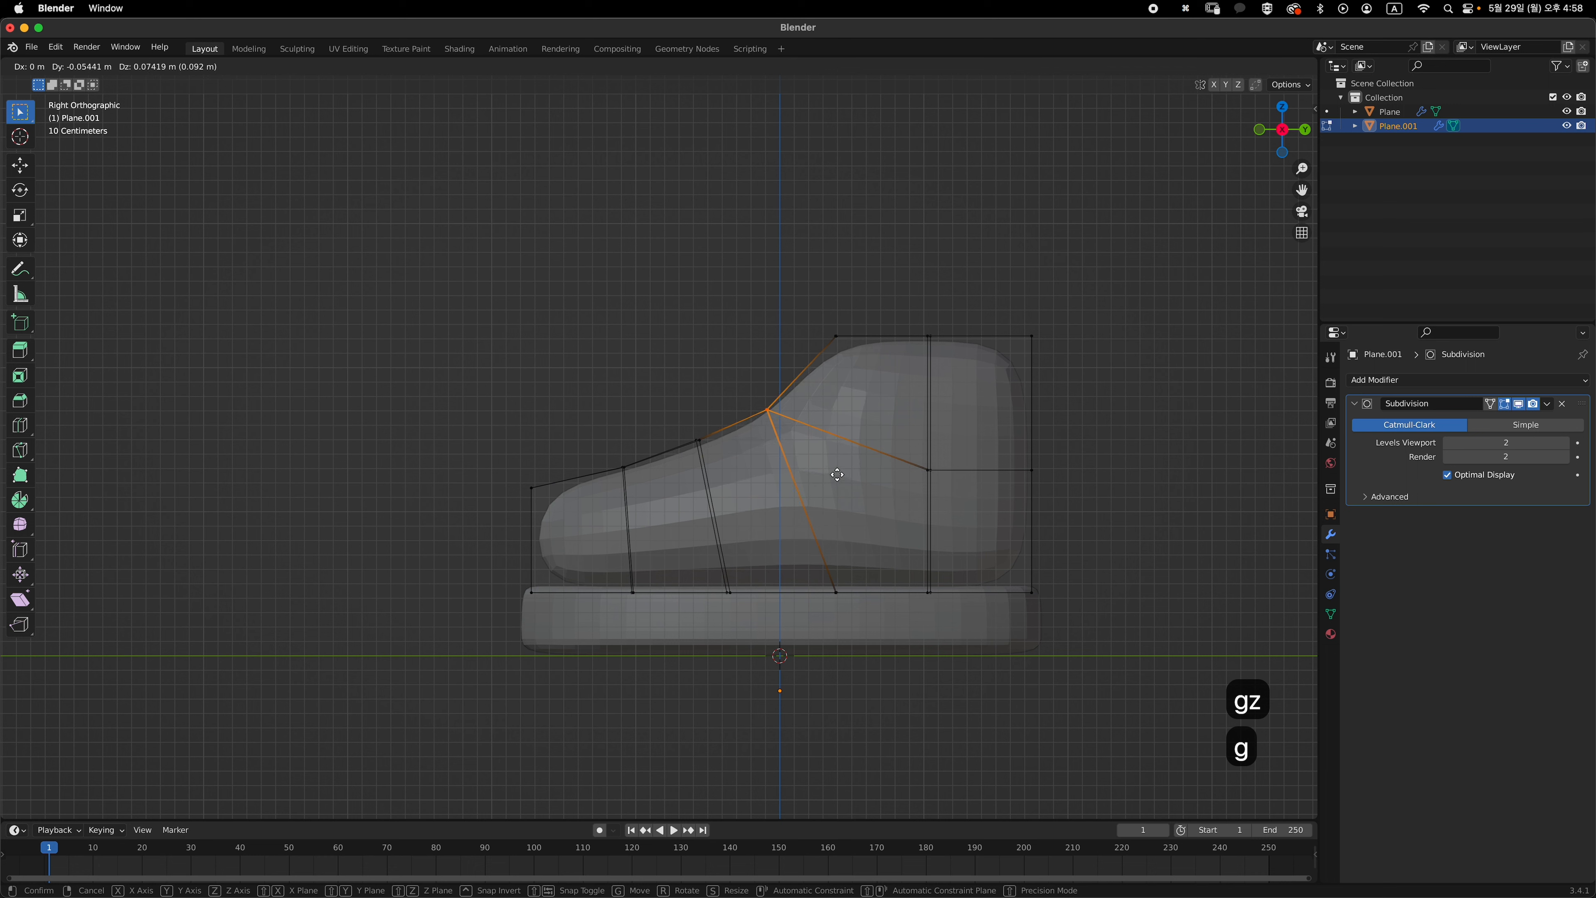
click(836, 473)
key(g)
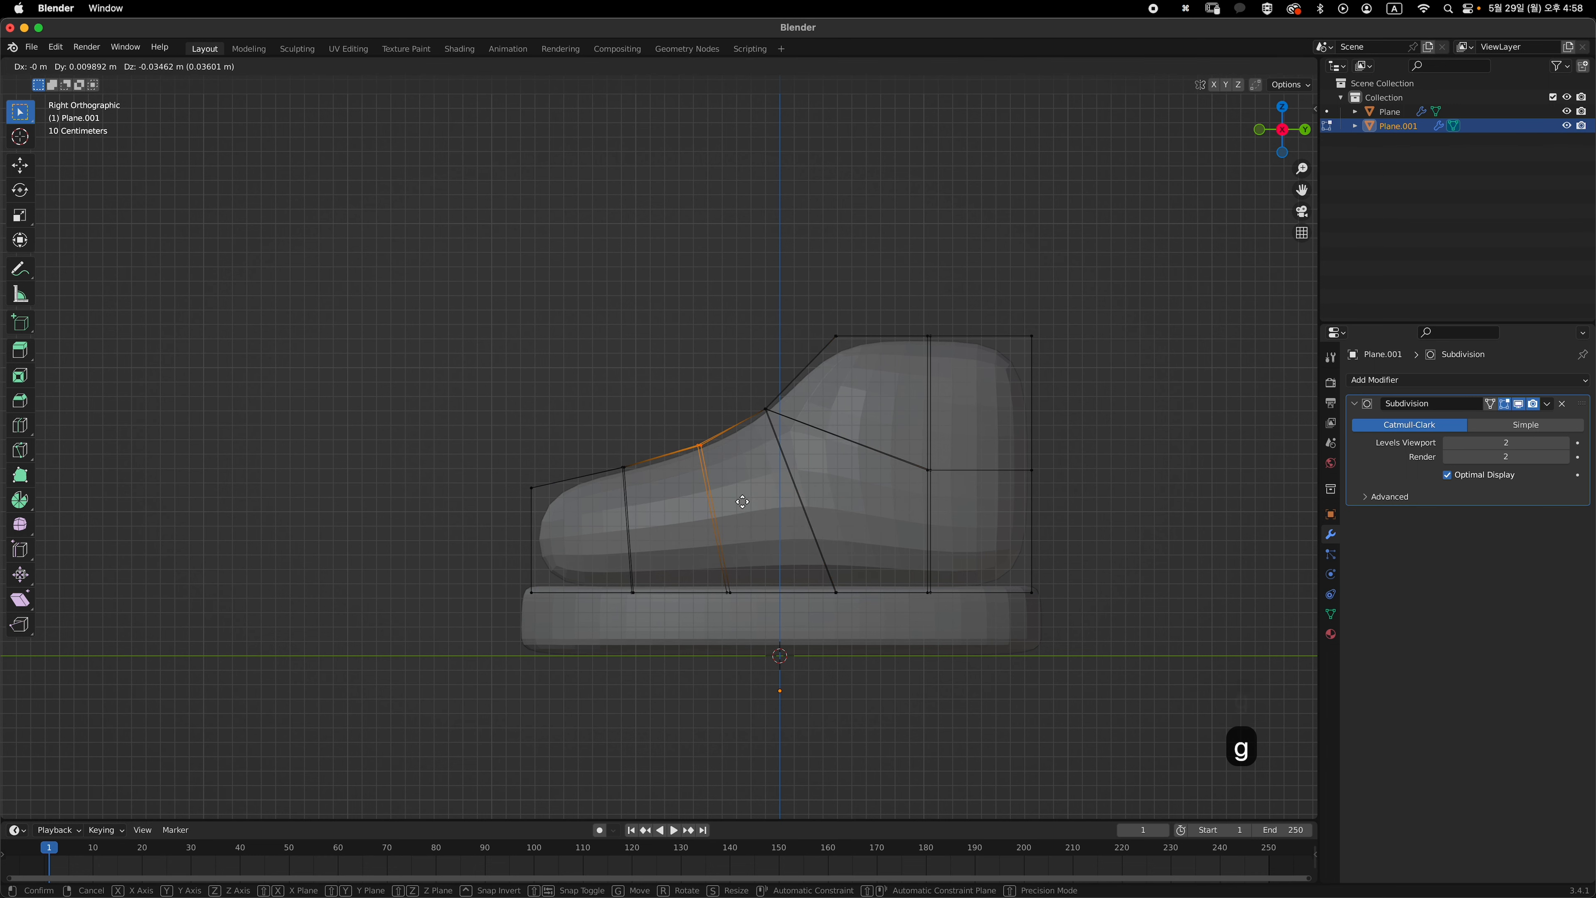
click(743, 501)
- Scale the upper's top toe-tip vertices to about 0.71 along X with X-ray display off
middle_drag(751, 497, 815, 566)
key(z)
key(alt+z)
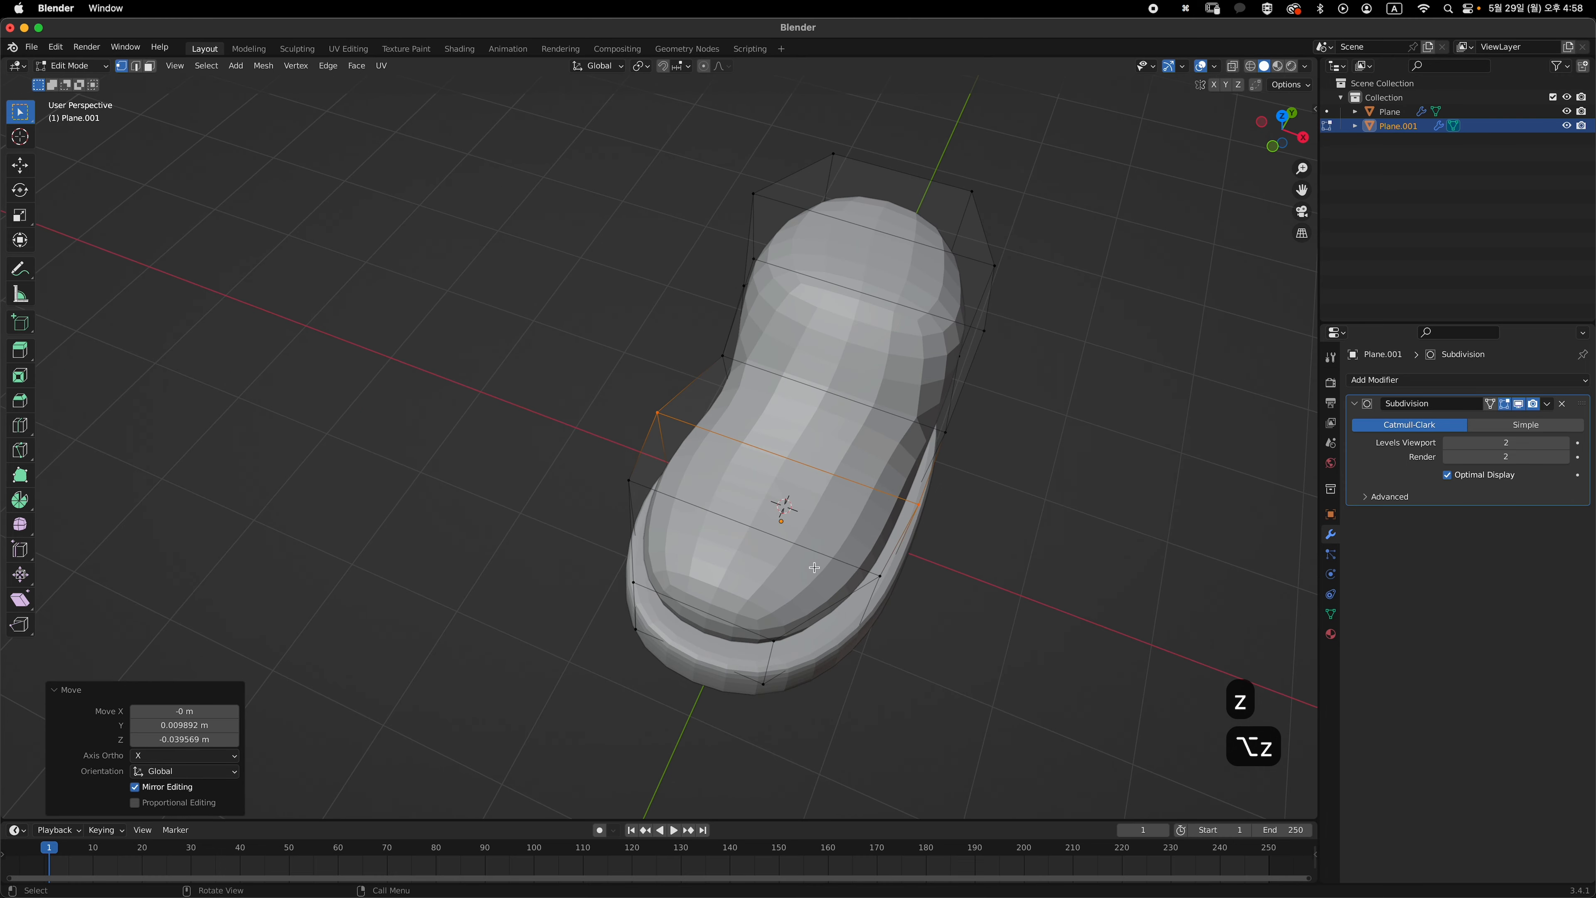
click(640, 580)
key(s)
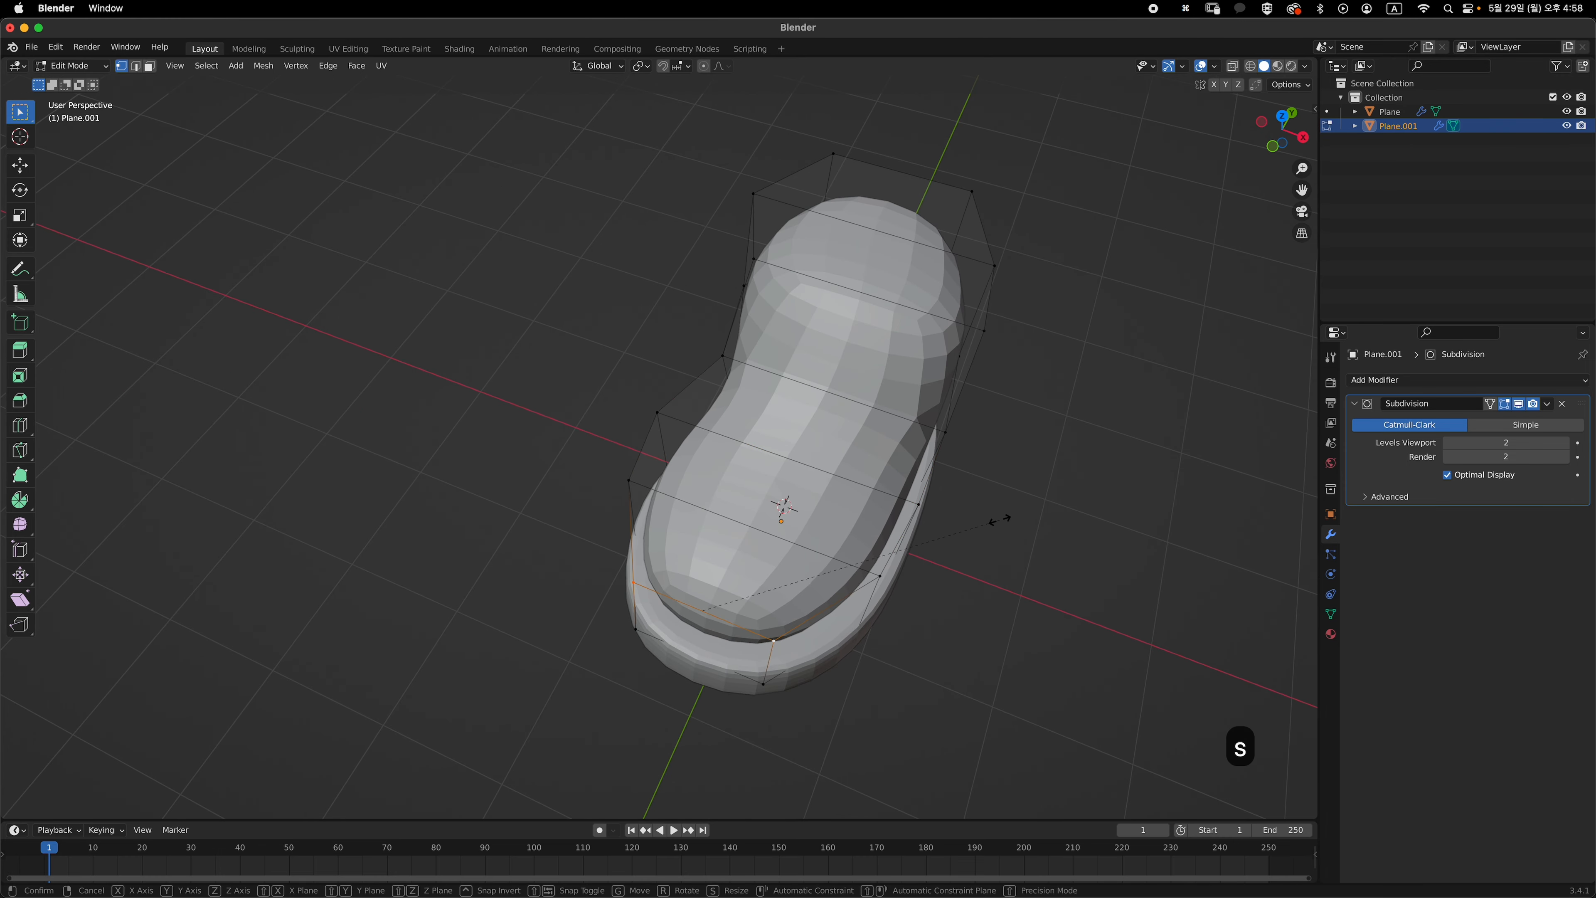
key(x)
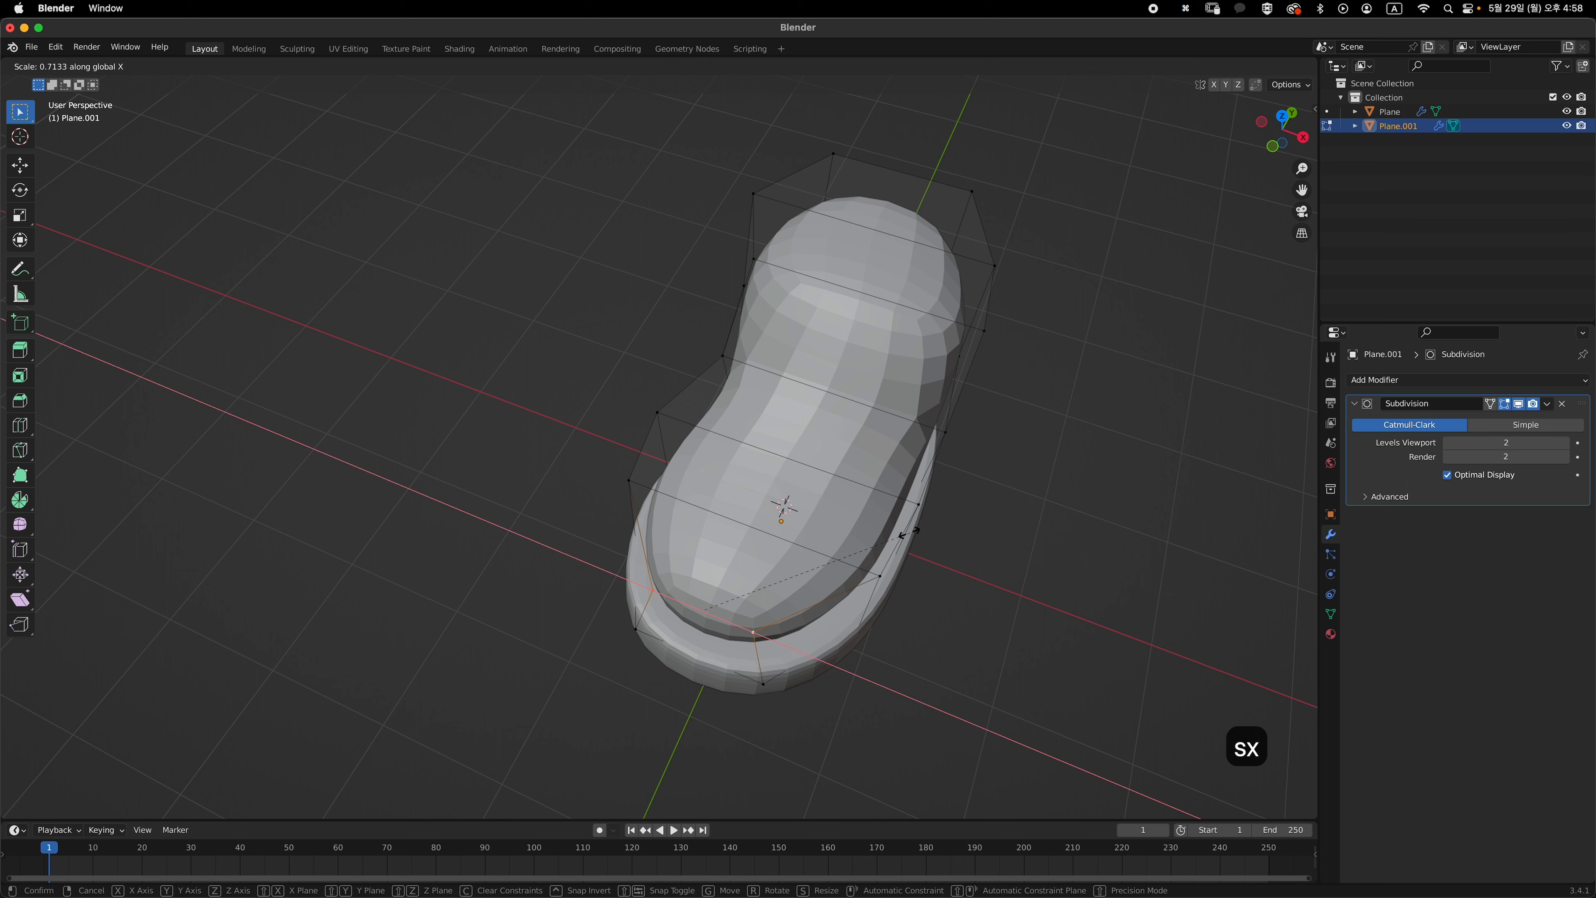
click(909, 534)
- Narrow the upper's next two top vertex pairs behind the toe tip along X, to about 0.69 and 0.76
click(630, 482)
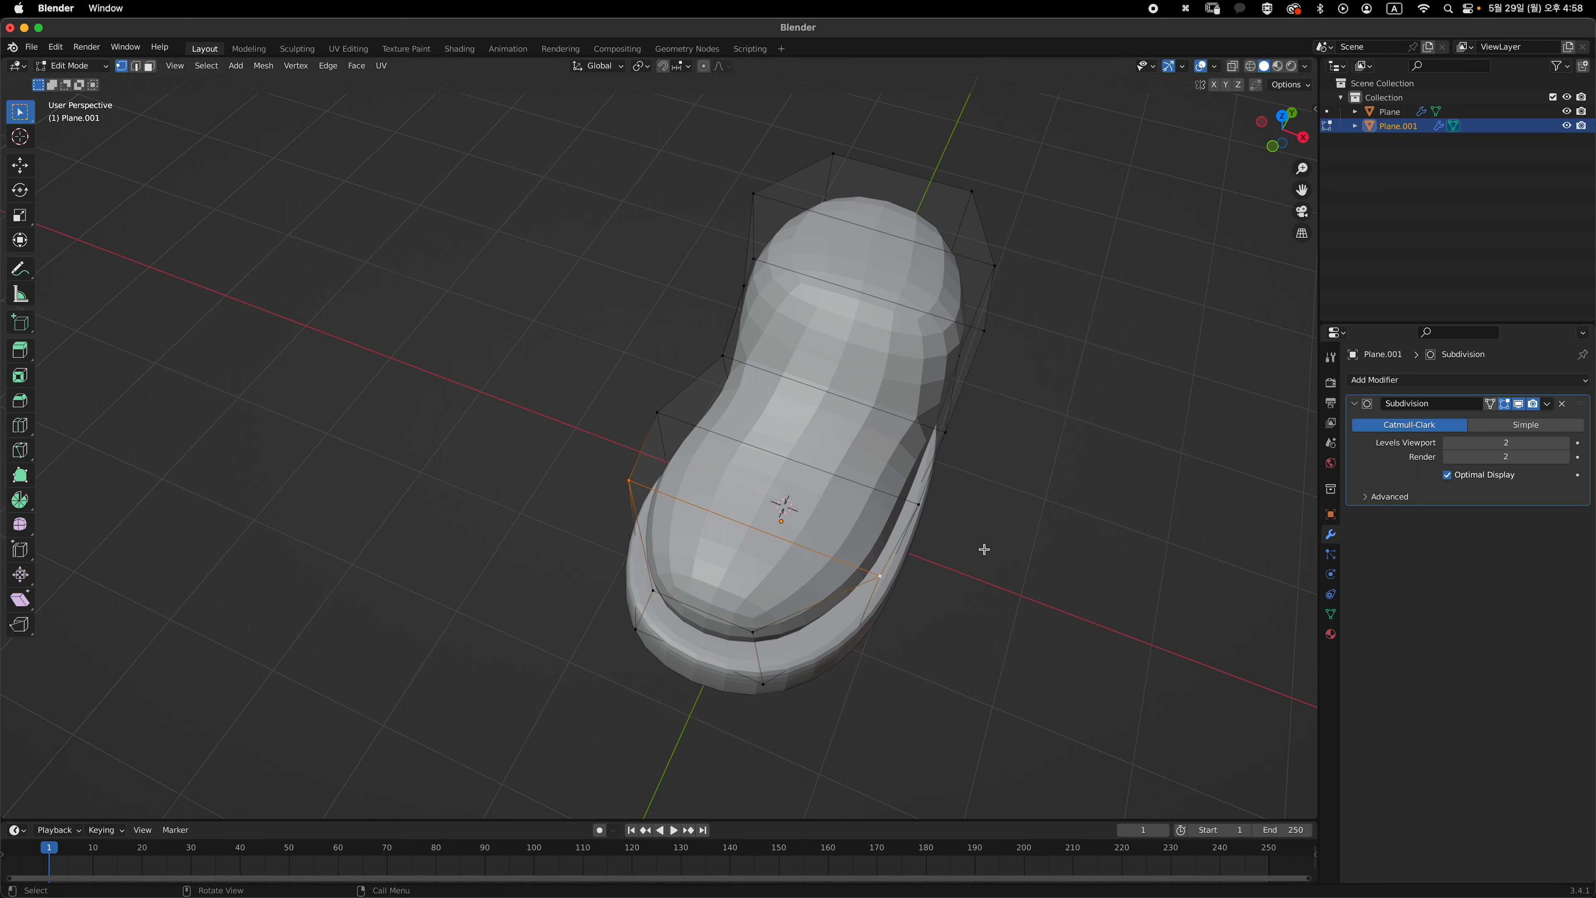
key(s)
key(x)
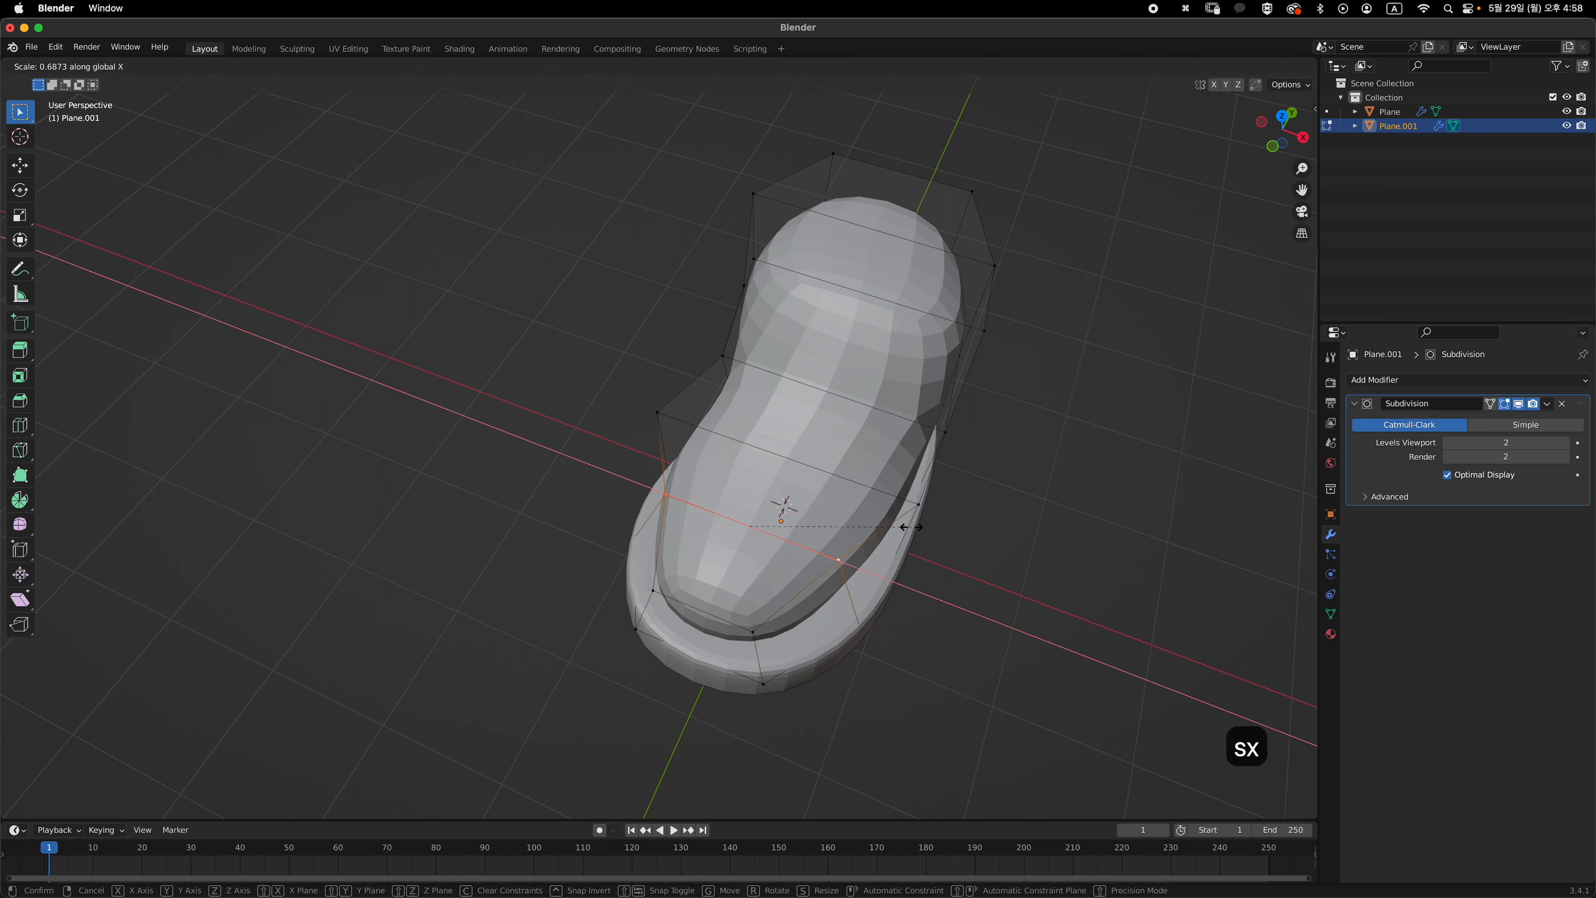
click(909, 527)
click(680, 417)
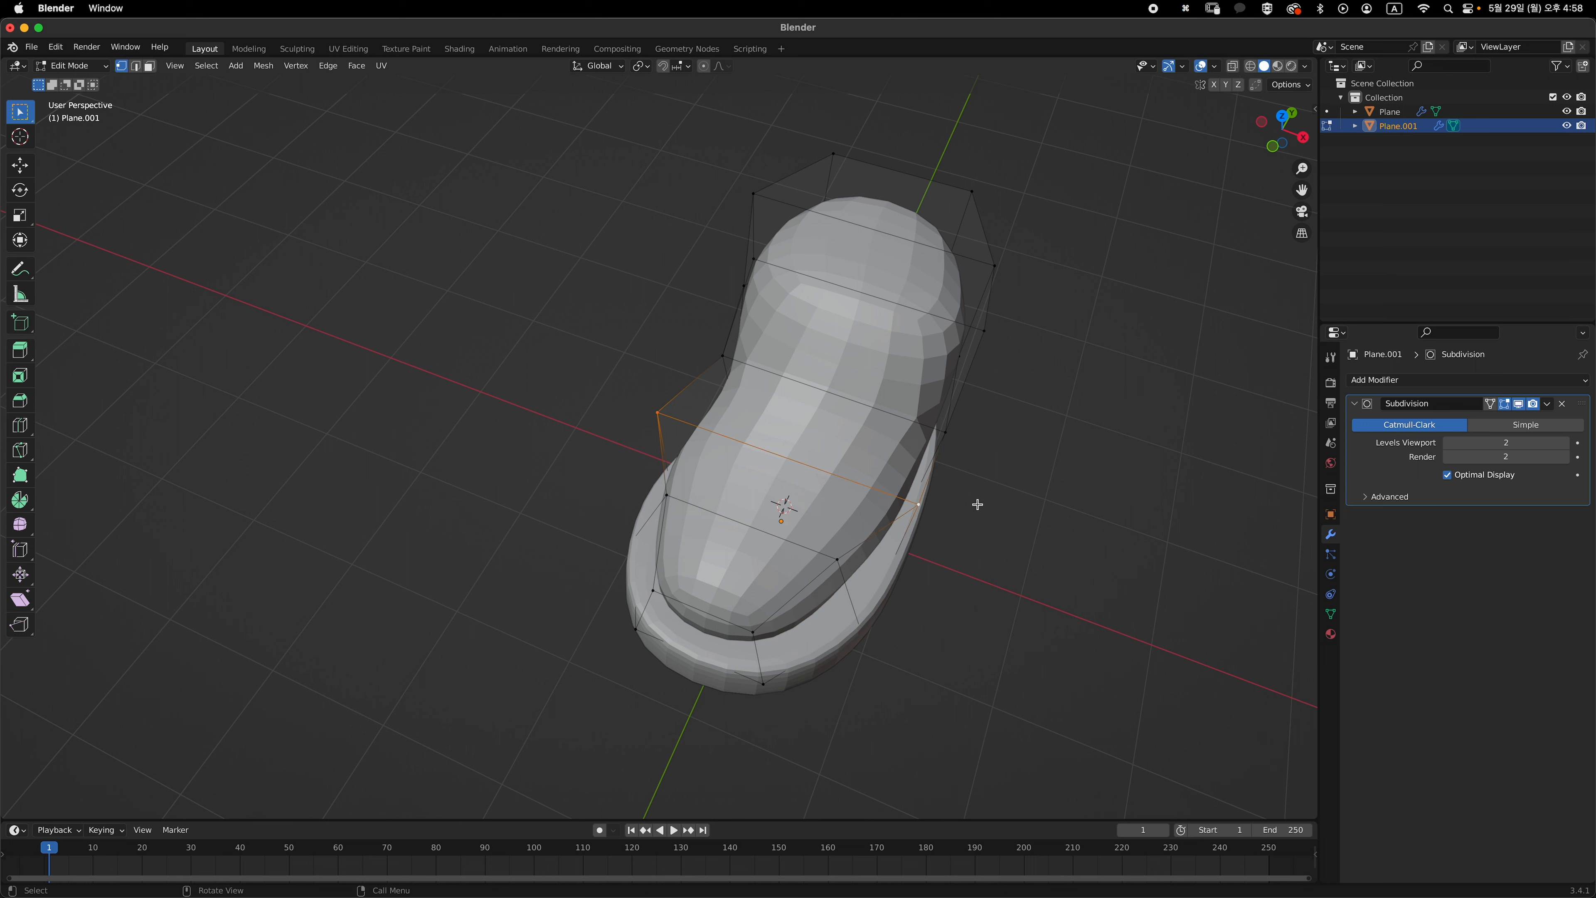
key(s)
key(x)
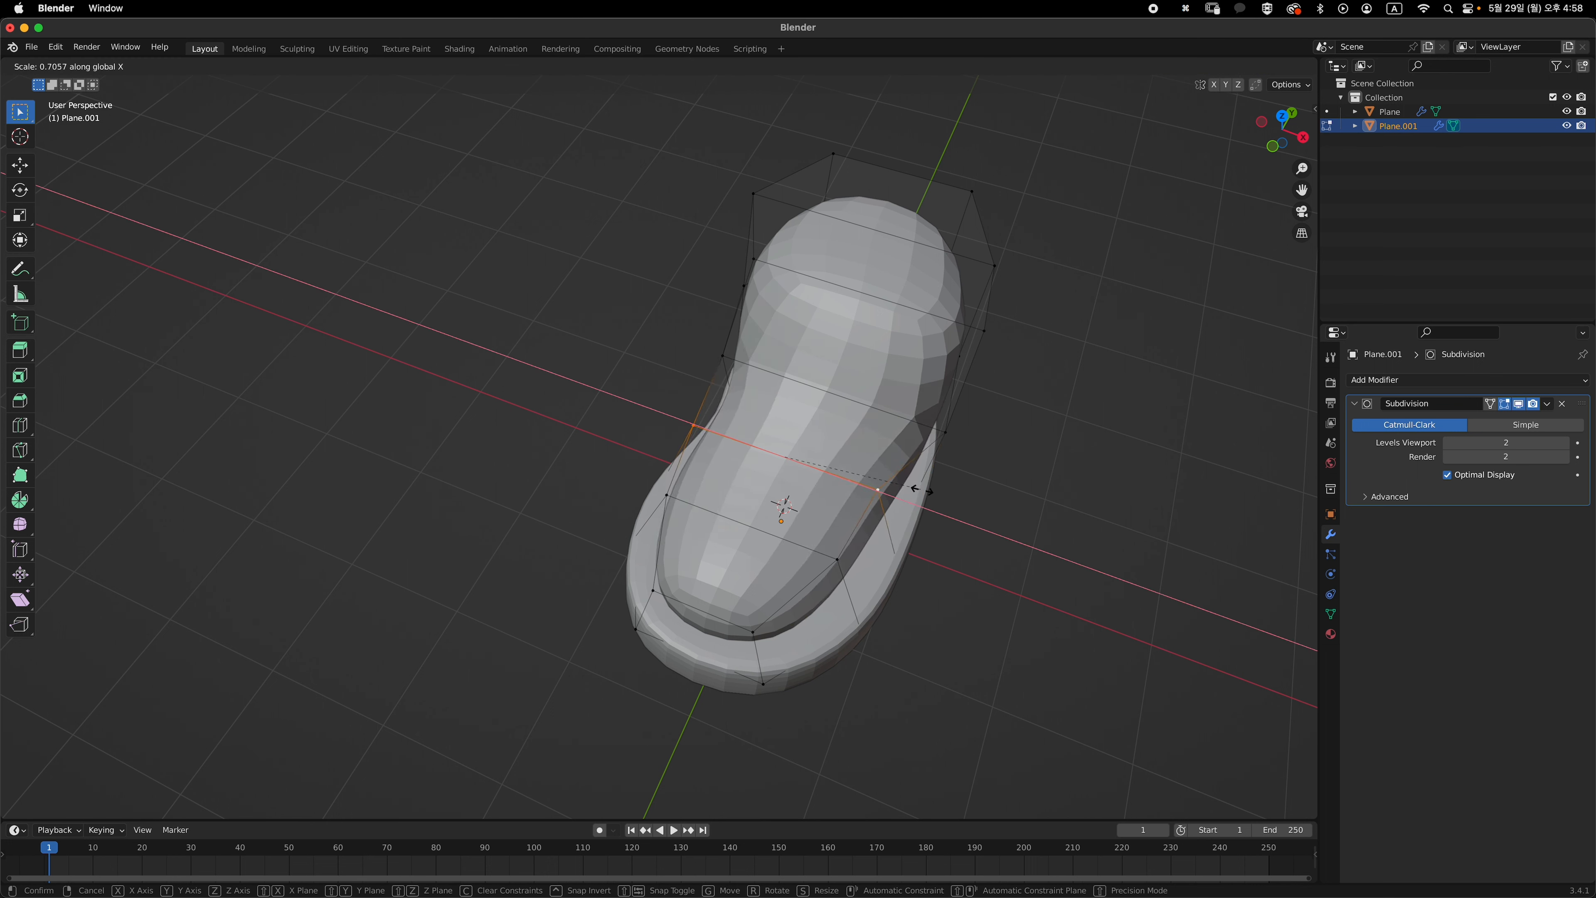
click(931, 497)
- Scale the instep vertex pair just in front of the ankle to about 0.84 along X
shift+middle_drag(822, 370, 798, 482)
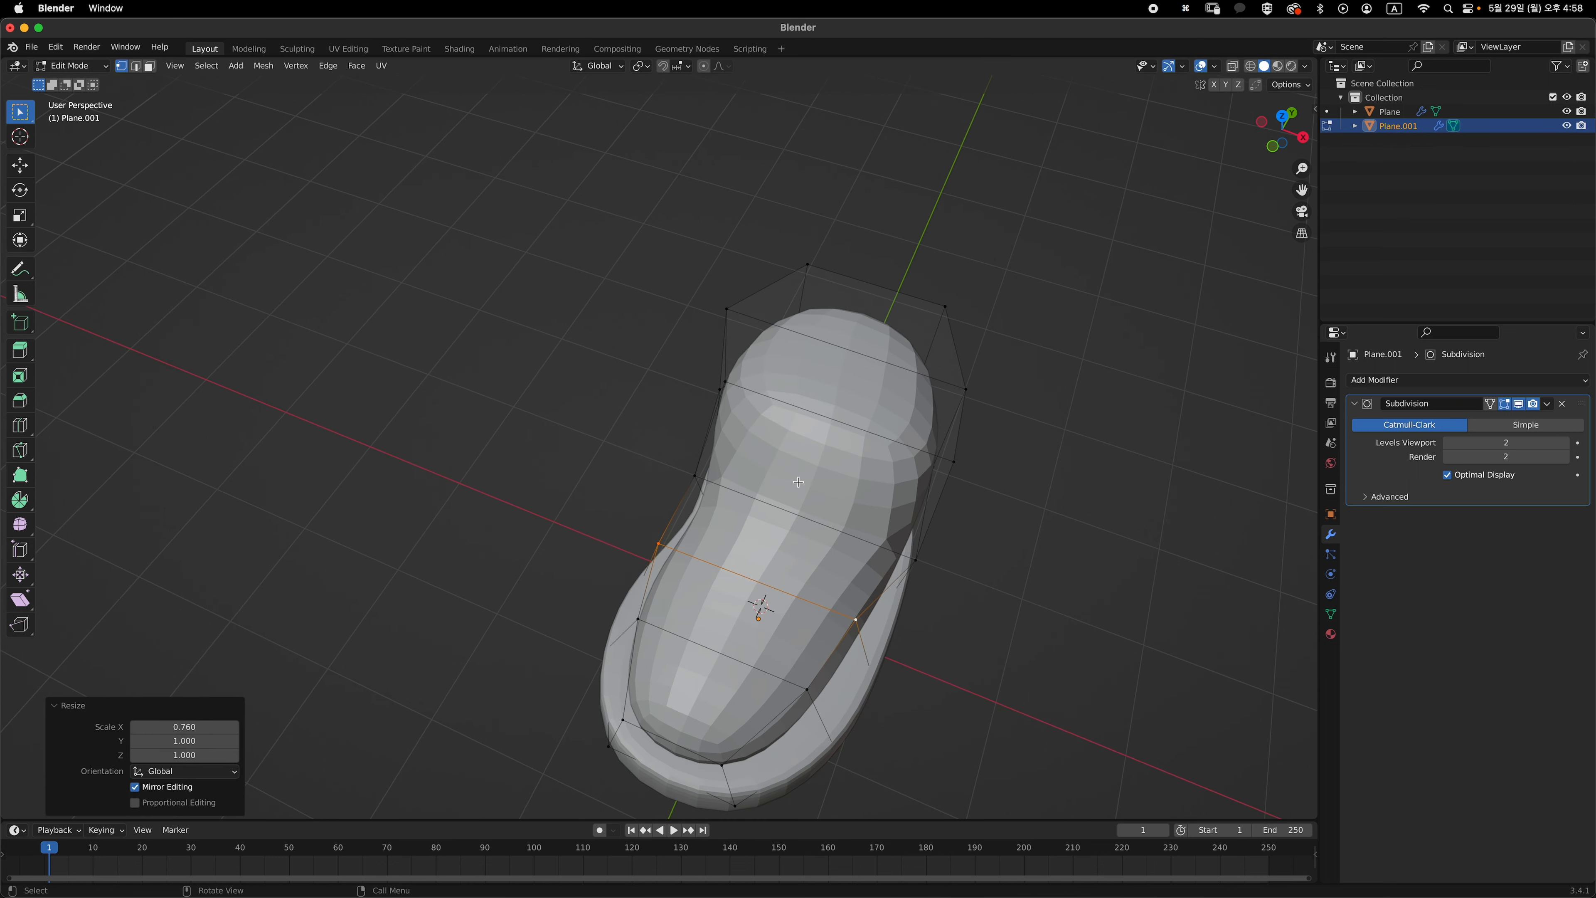
click(716, 487)
key(s)
key(x)
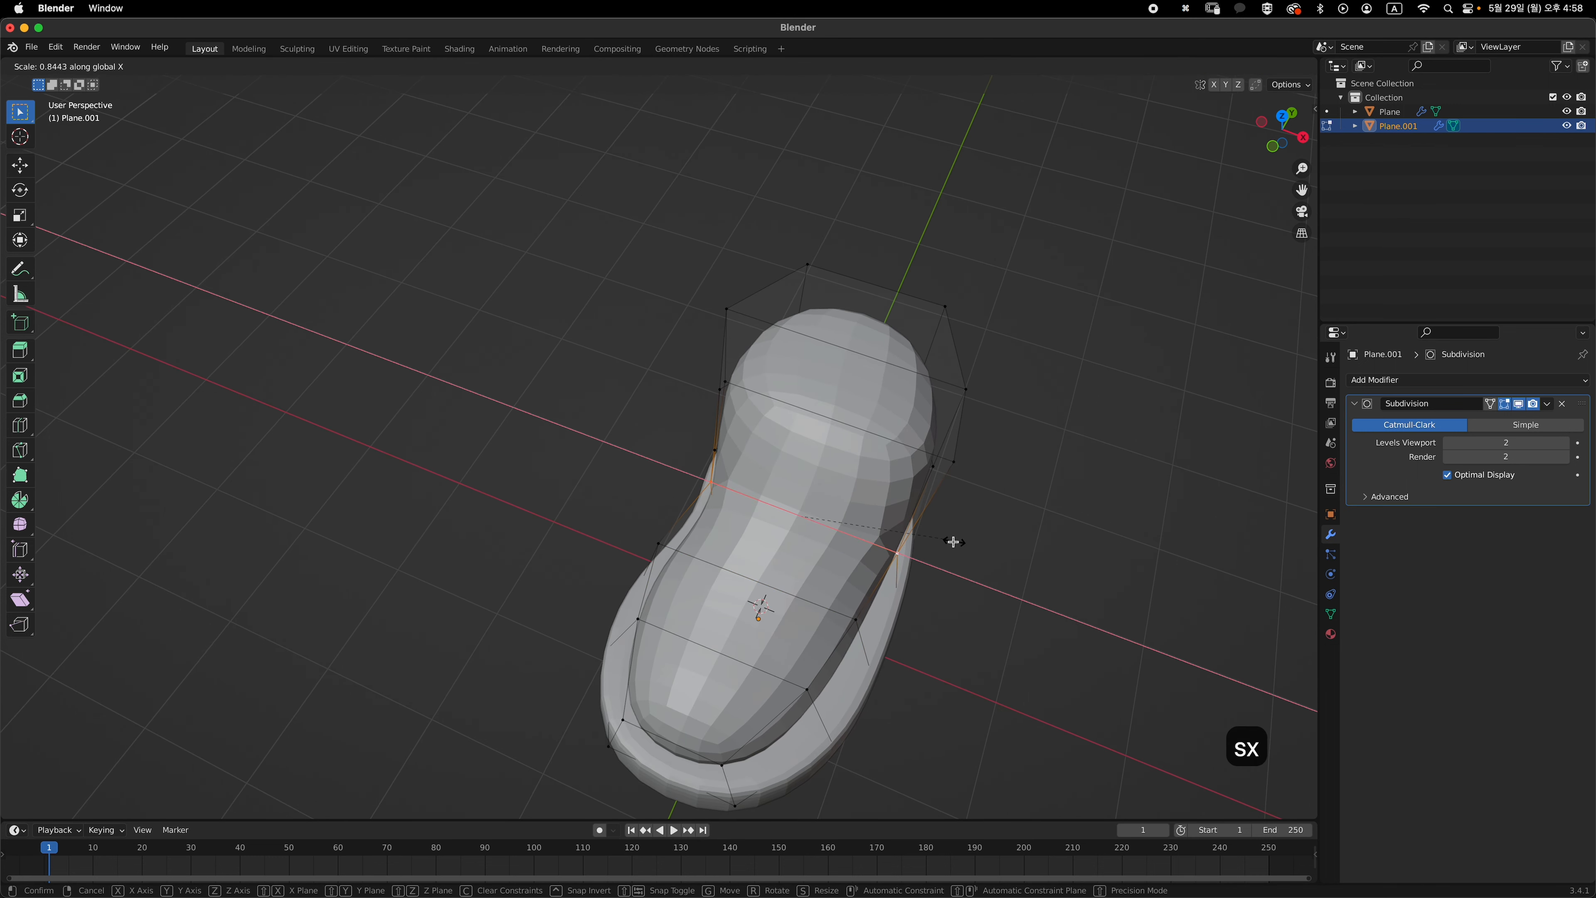
click(953, 542)
- Delete the faces covering the top of the ankle to open the upper
middle_drag(953, 542, 909, 464)
key(3)
click(891, 319)
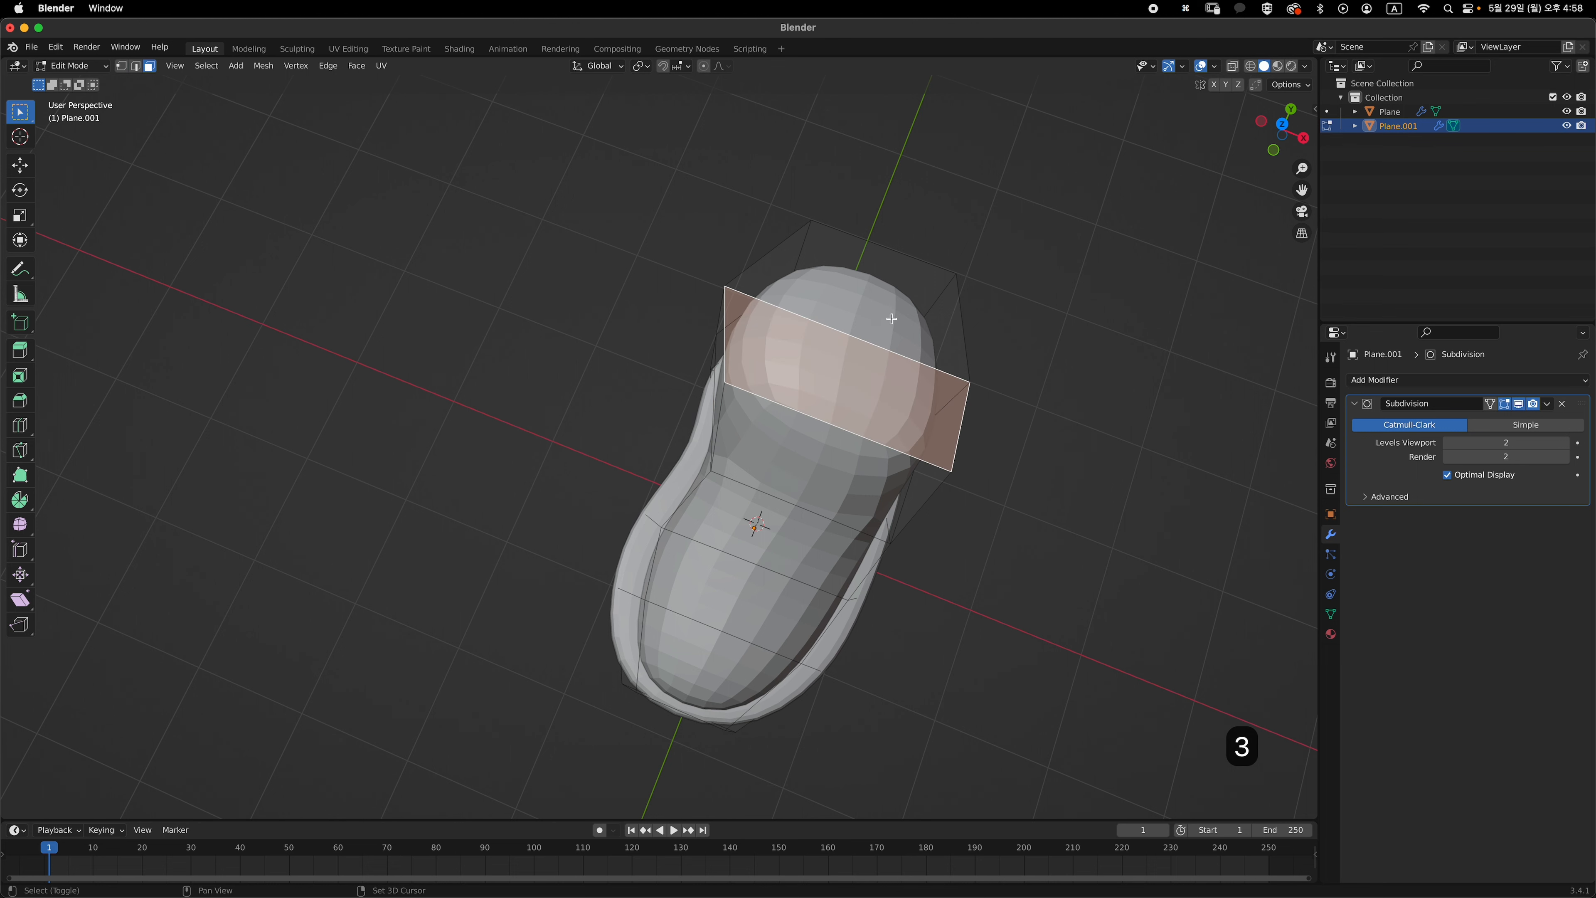
shift+click(891, 318)
middle_drag(892, 319, 815, 334)
key(x)
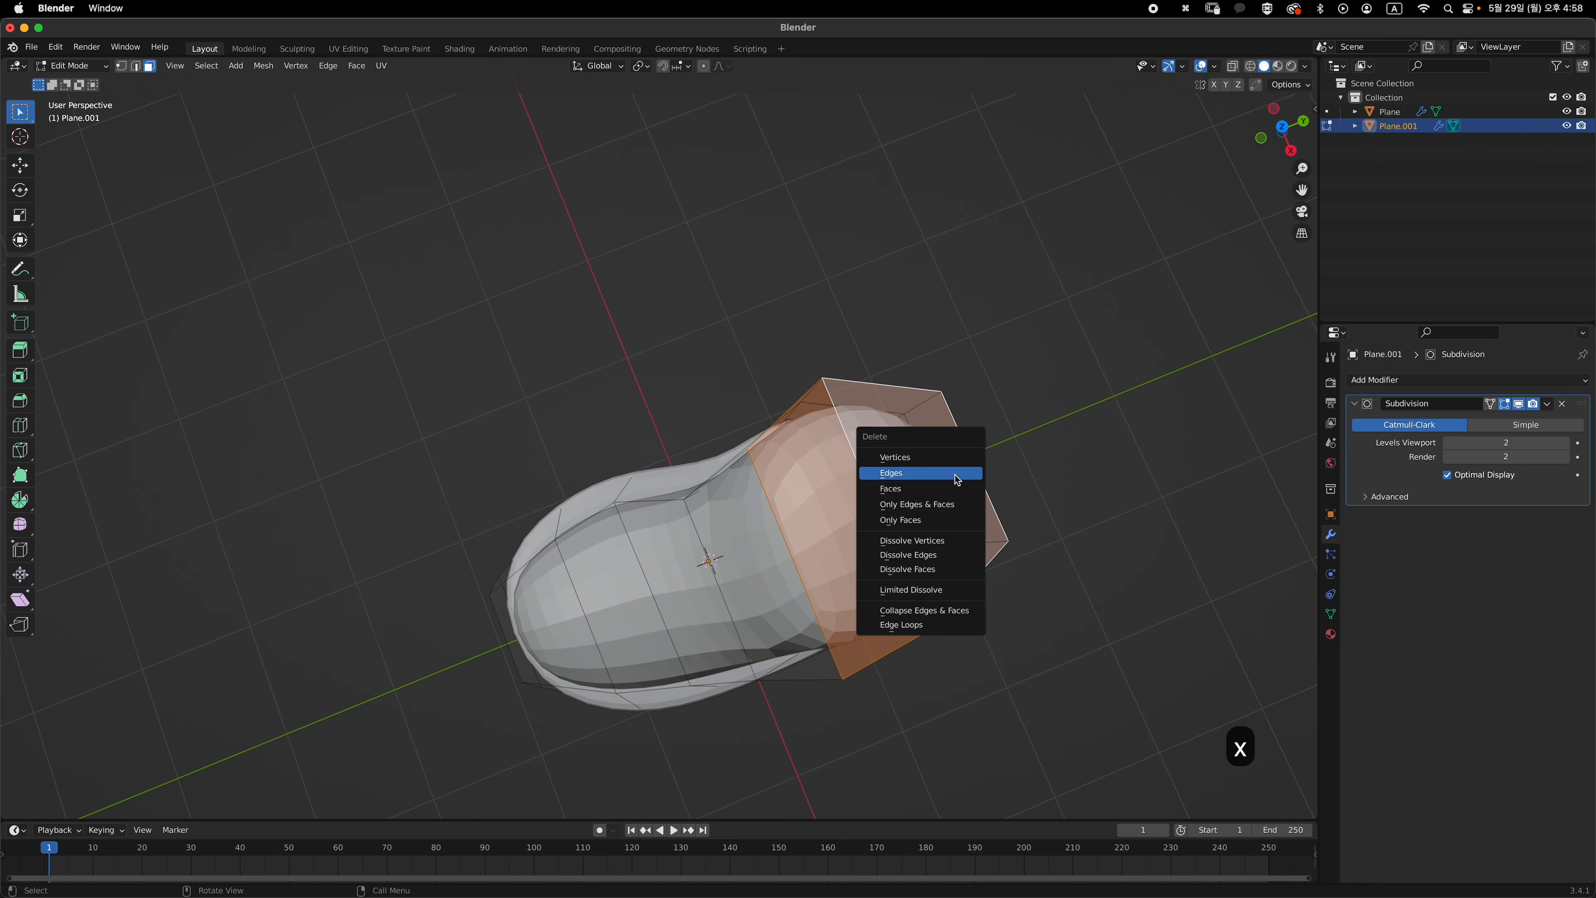
click(960, 497)
- In top view, move the ankle opening's front vertex on the +X side about 0.3 m inward along X
key(grave)
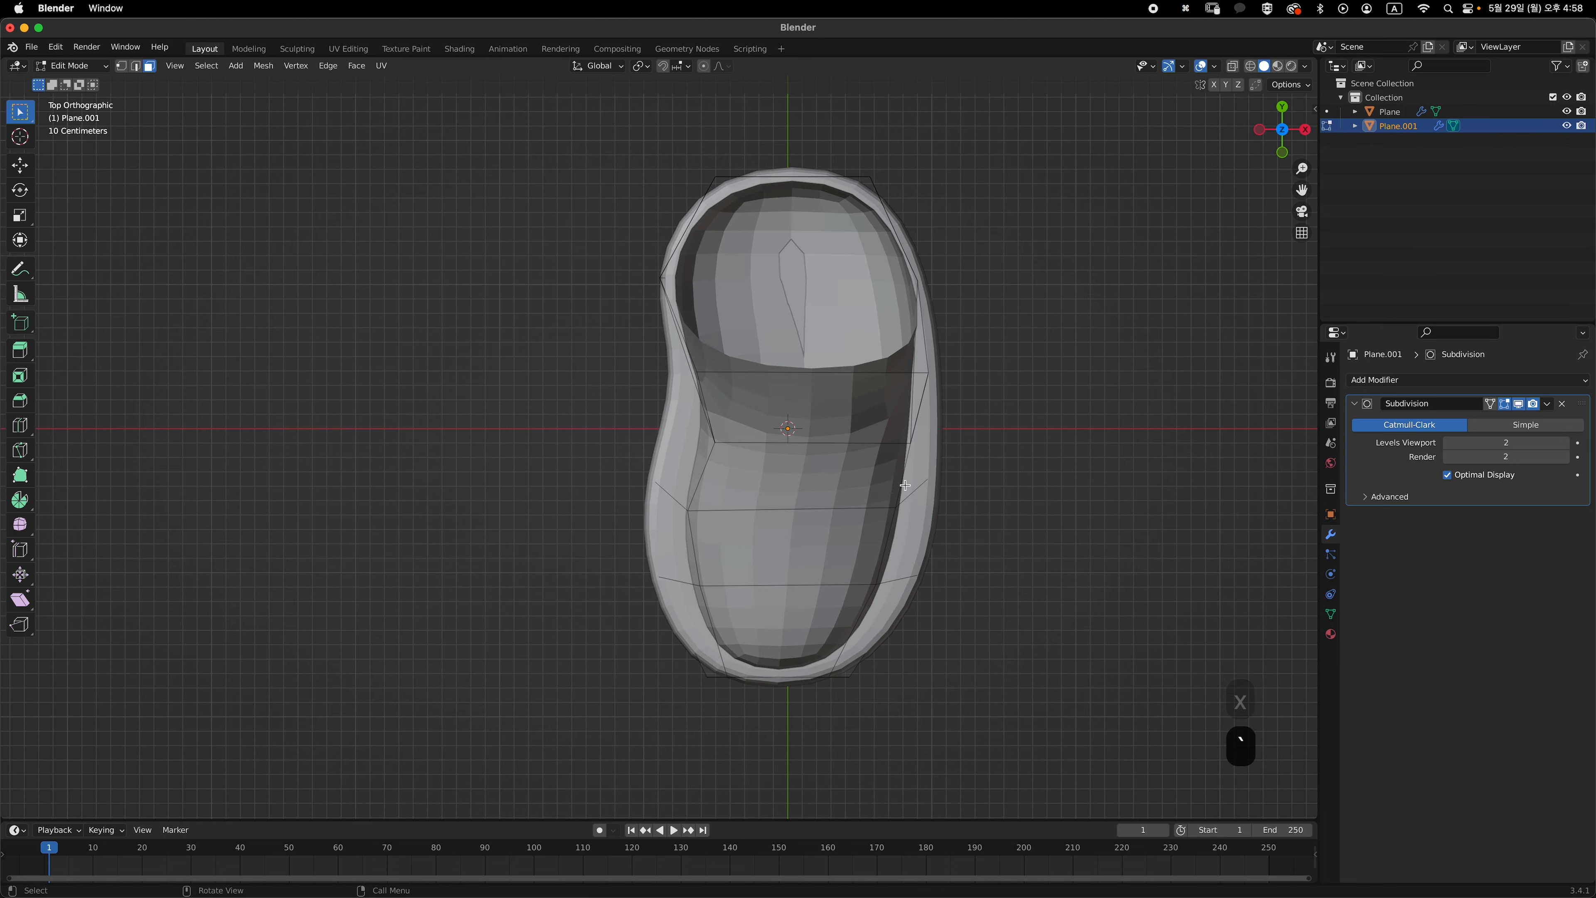
middle_drag(905, 486, 897, 488)
key(grave)
shift+middle_drag(904, 423, 847, 520)
key(1)
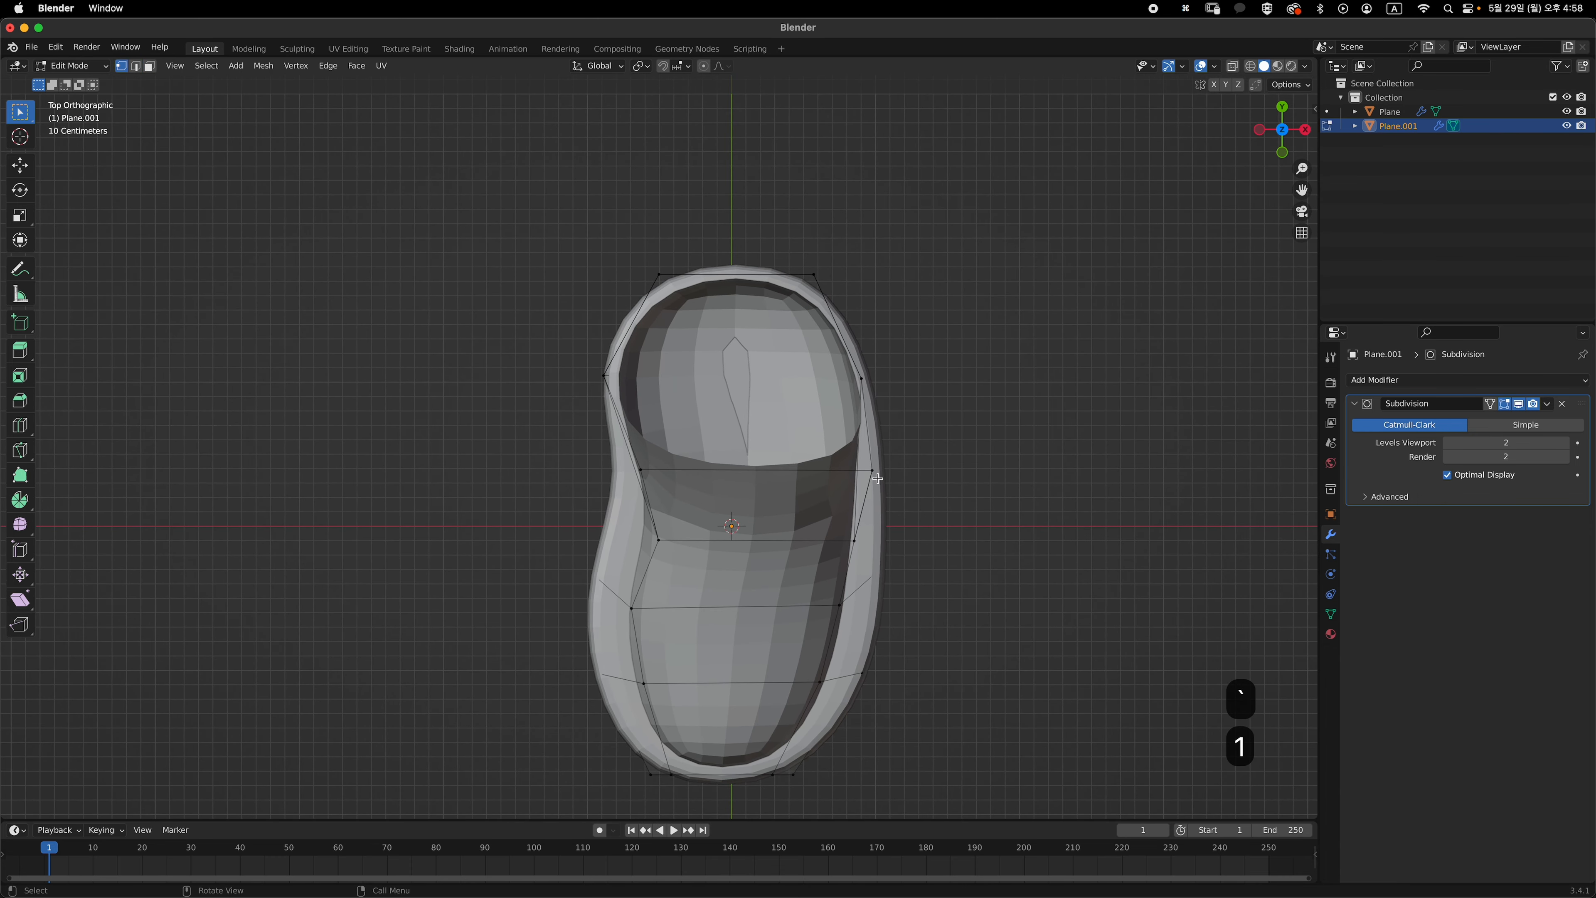
key(g)
key(x)
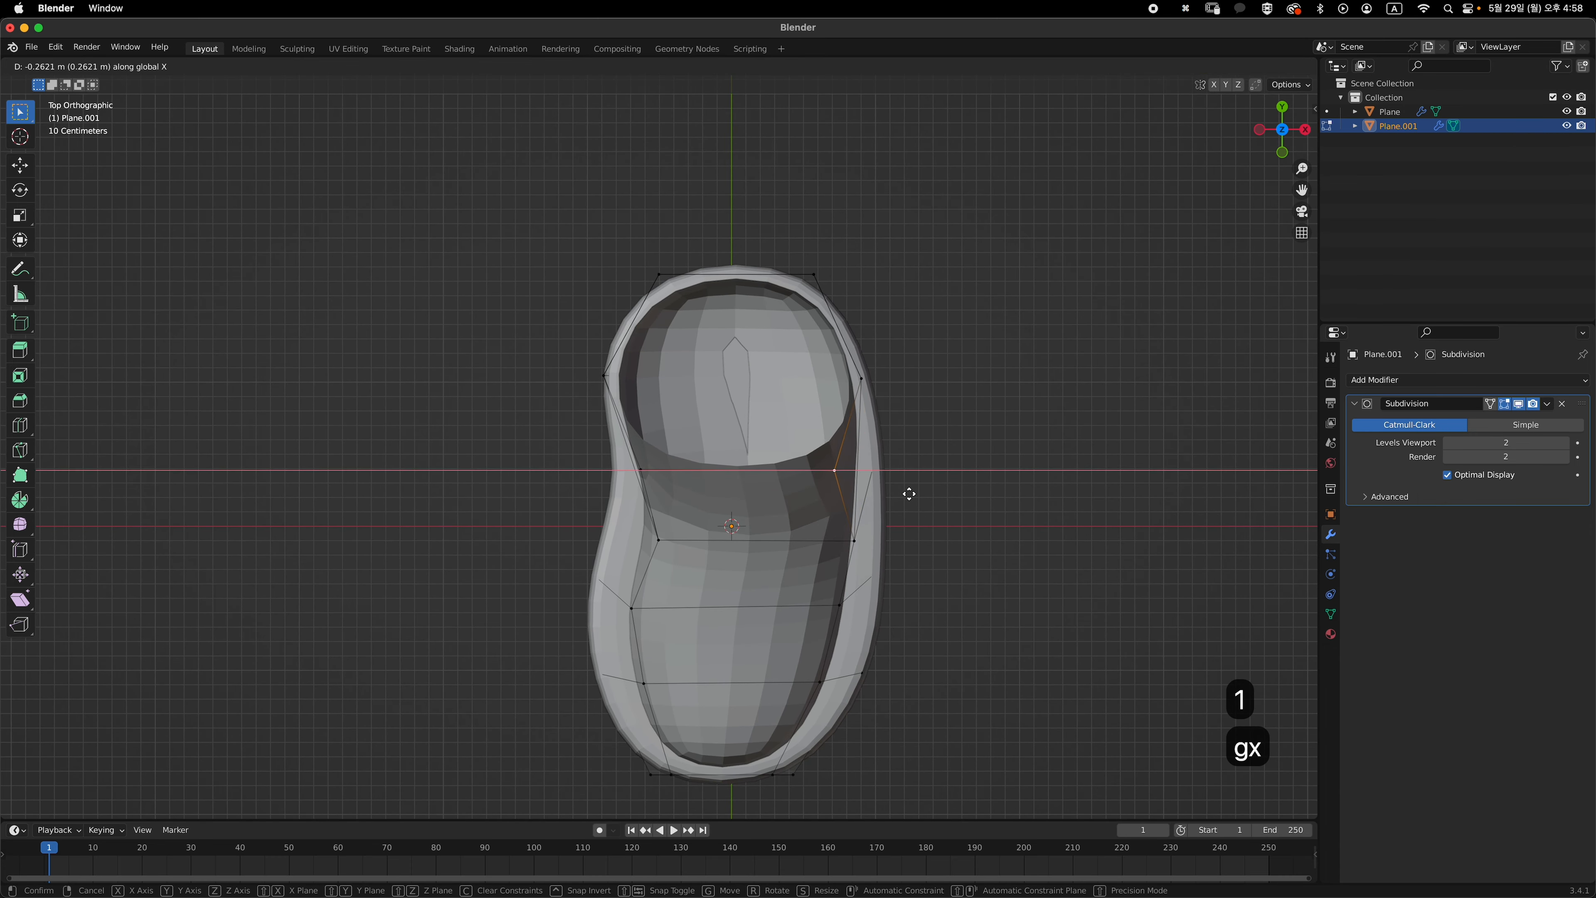
click(899, 495)
- Move the opening's middle and front vertices on the +X side slightly further inward along X
key(g)
key(x)
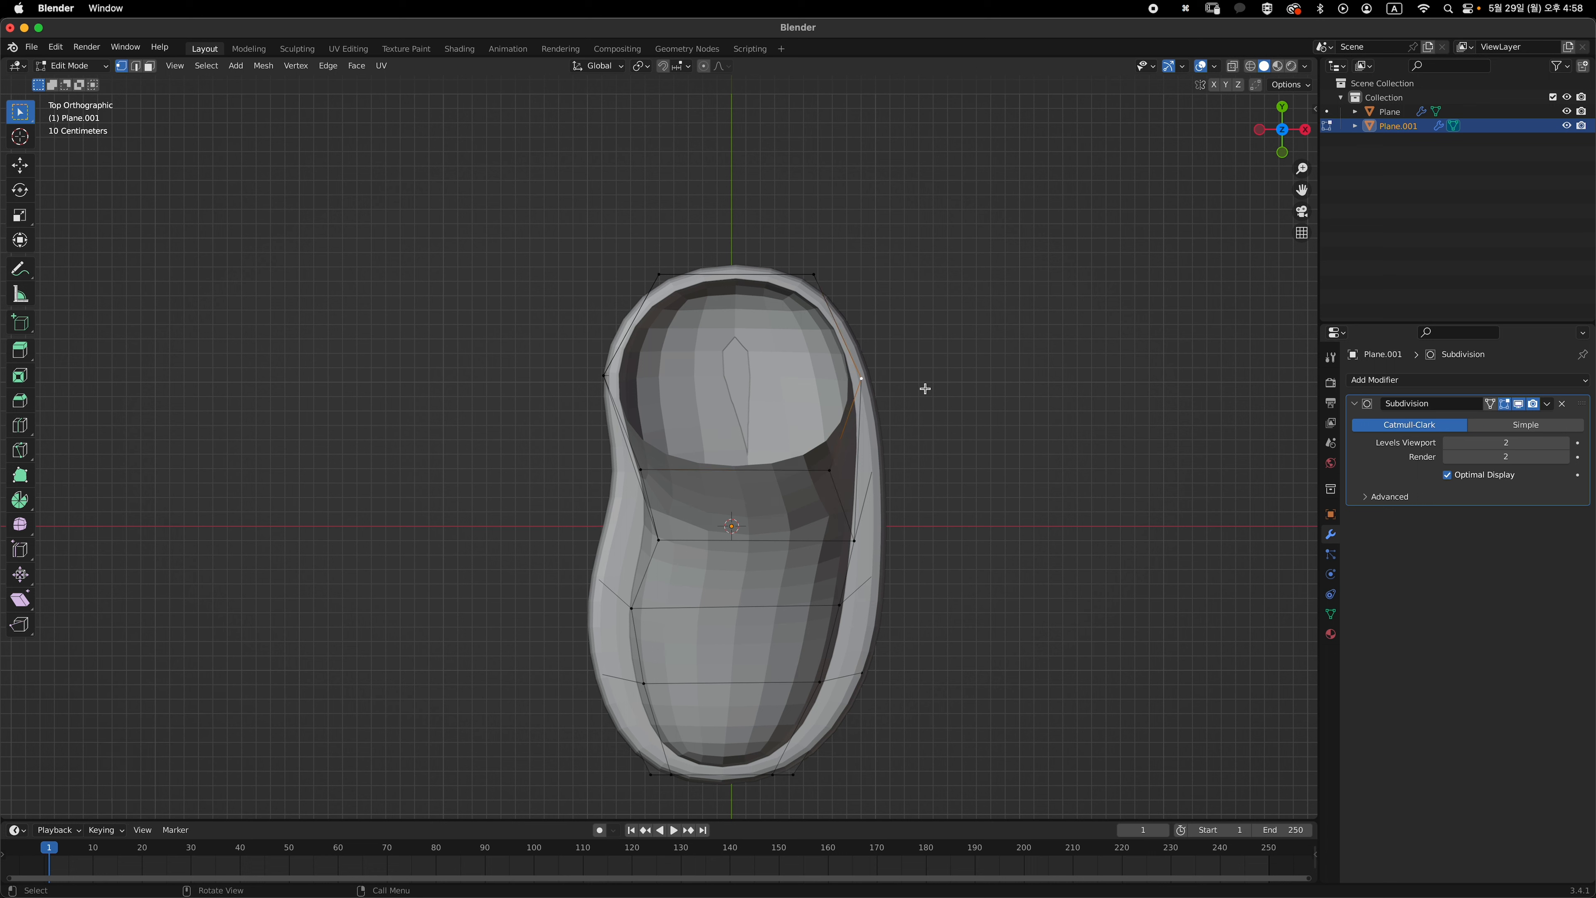
click(908, 388)
click(814, 468)
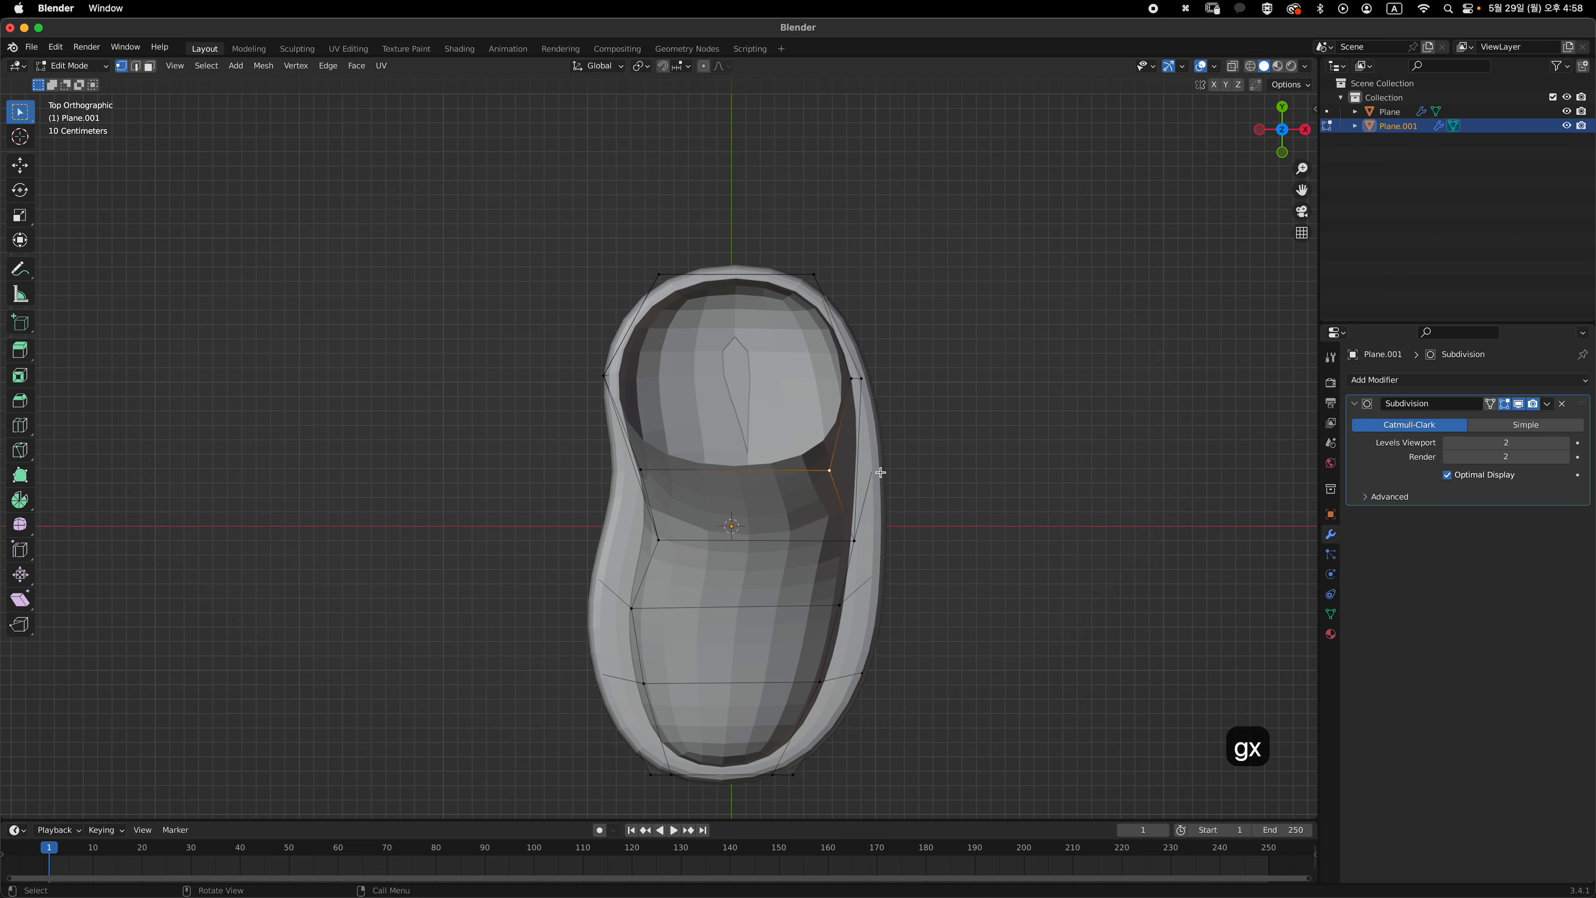
key(g)
key(x)
click(859, 464)
- Move the opening's middle and heel vertices on the -X side slightly inward
click(613, 379)
key(g)
key(x)
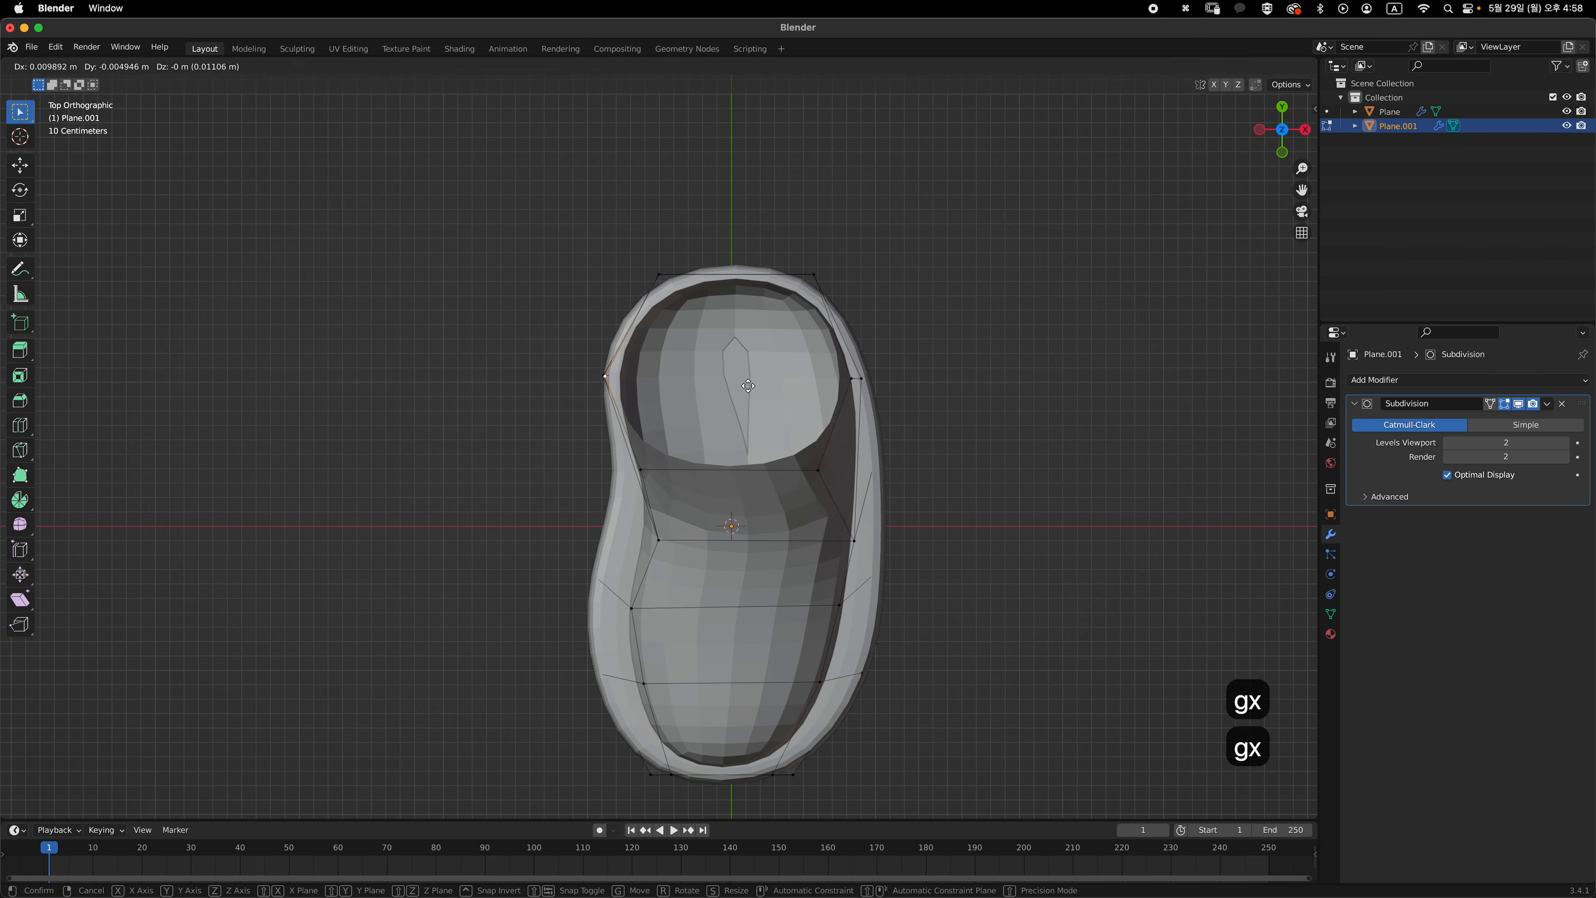
click(738, 369)
click(664, 277)
key(g)
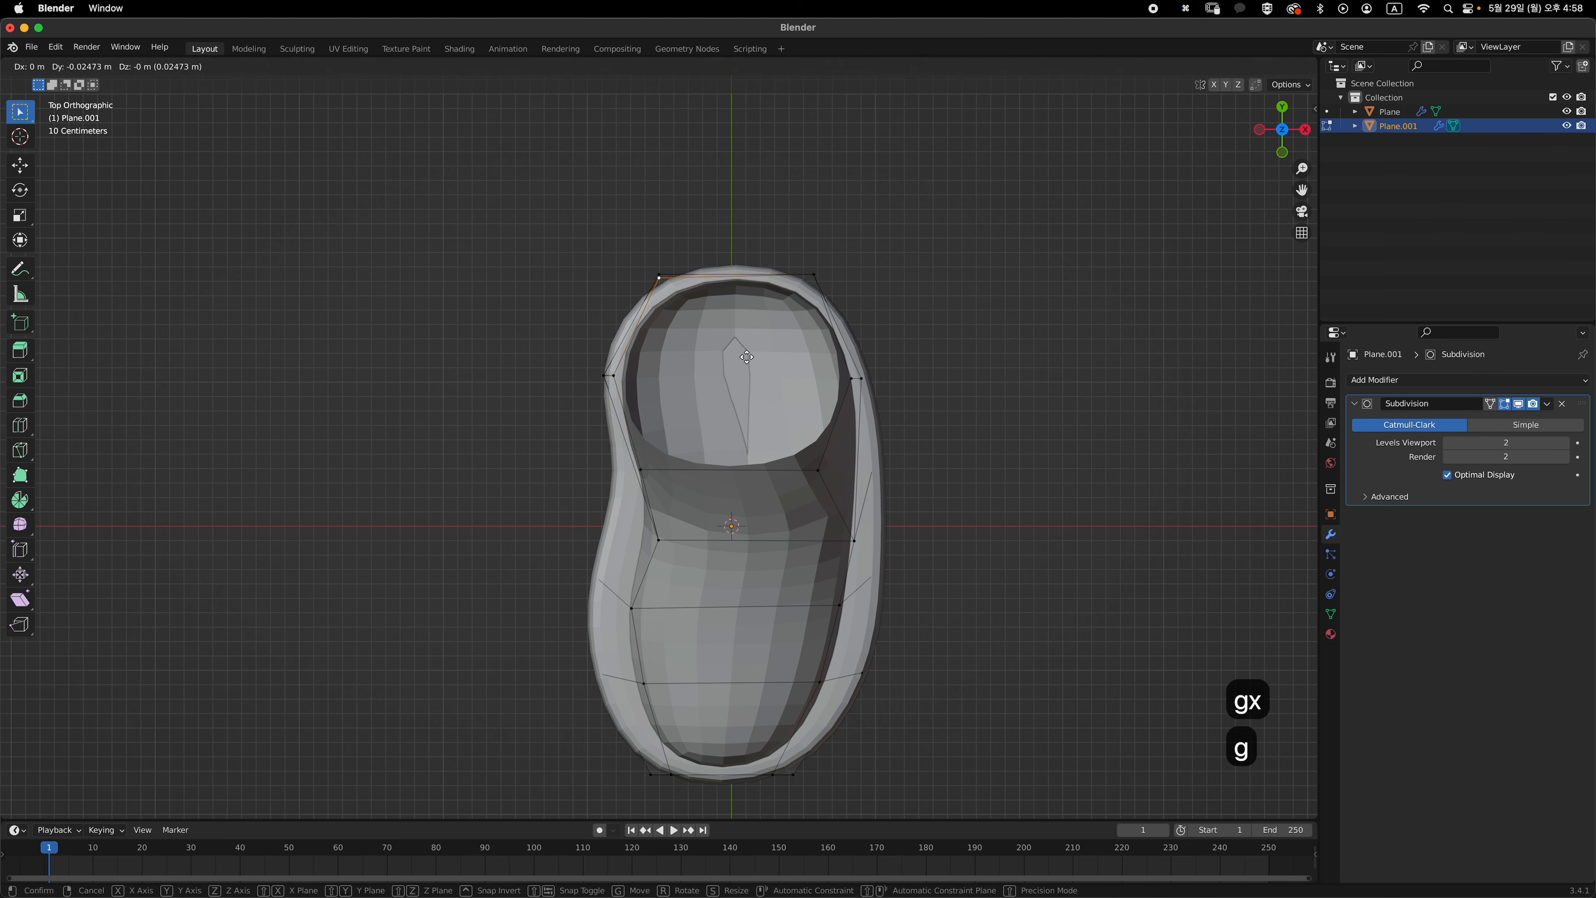
click(666, 286)
- Shift the +X heel vertex about -0.03 m in X and -0.06 m in Y, and the opening's -X front vertex about 0.12 m inward
click(819, 281)
key(g)
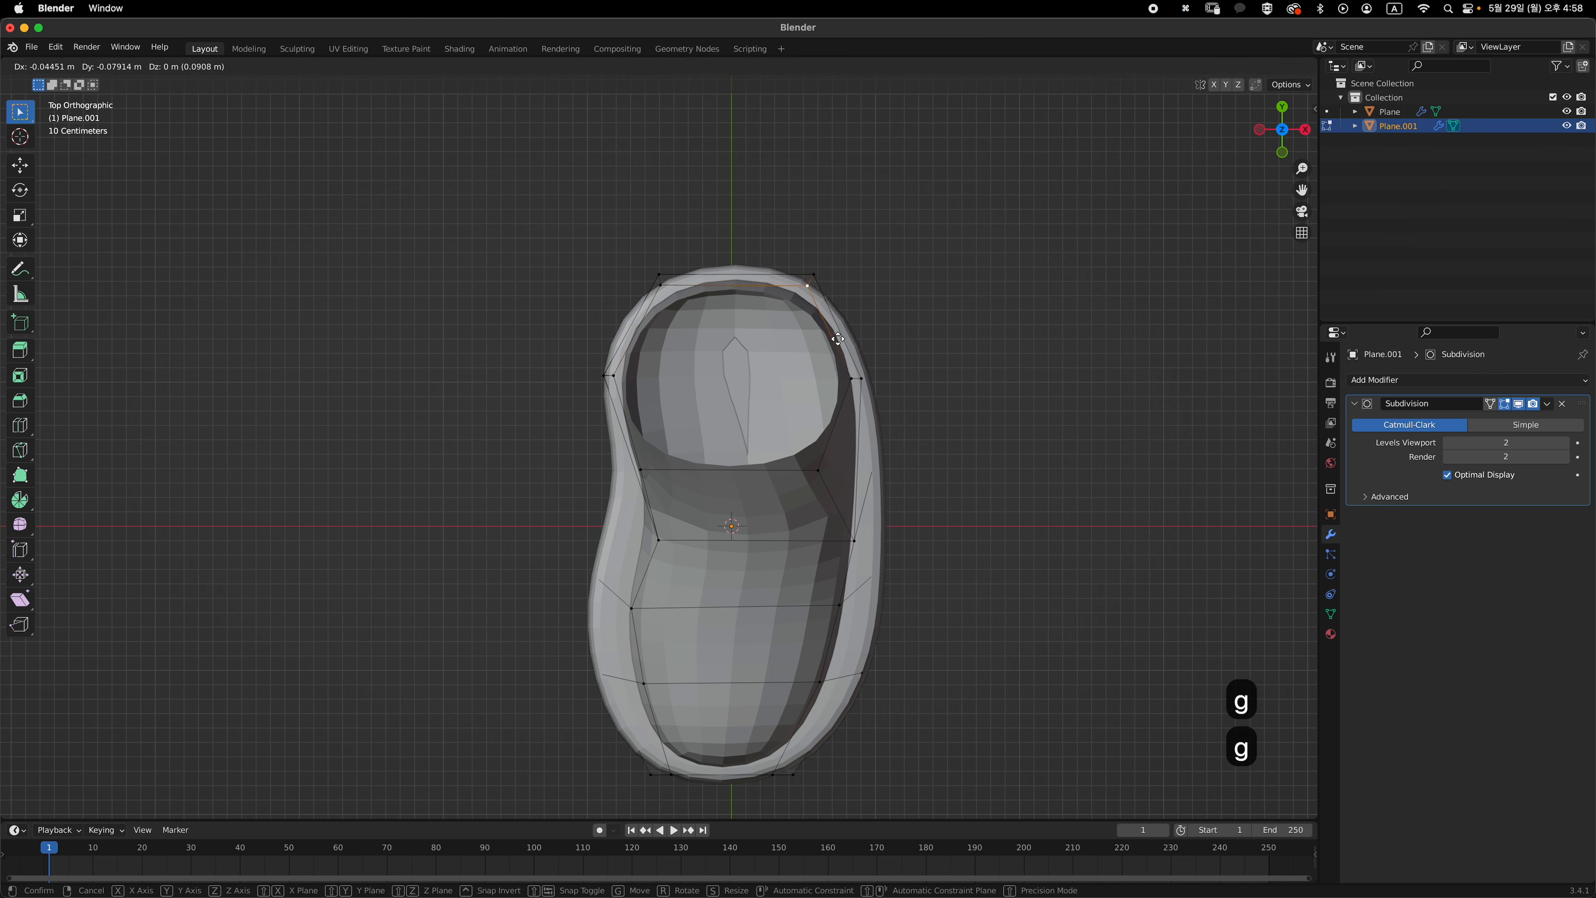
click(840, 338)
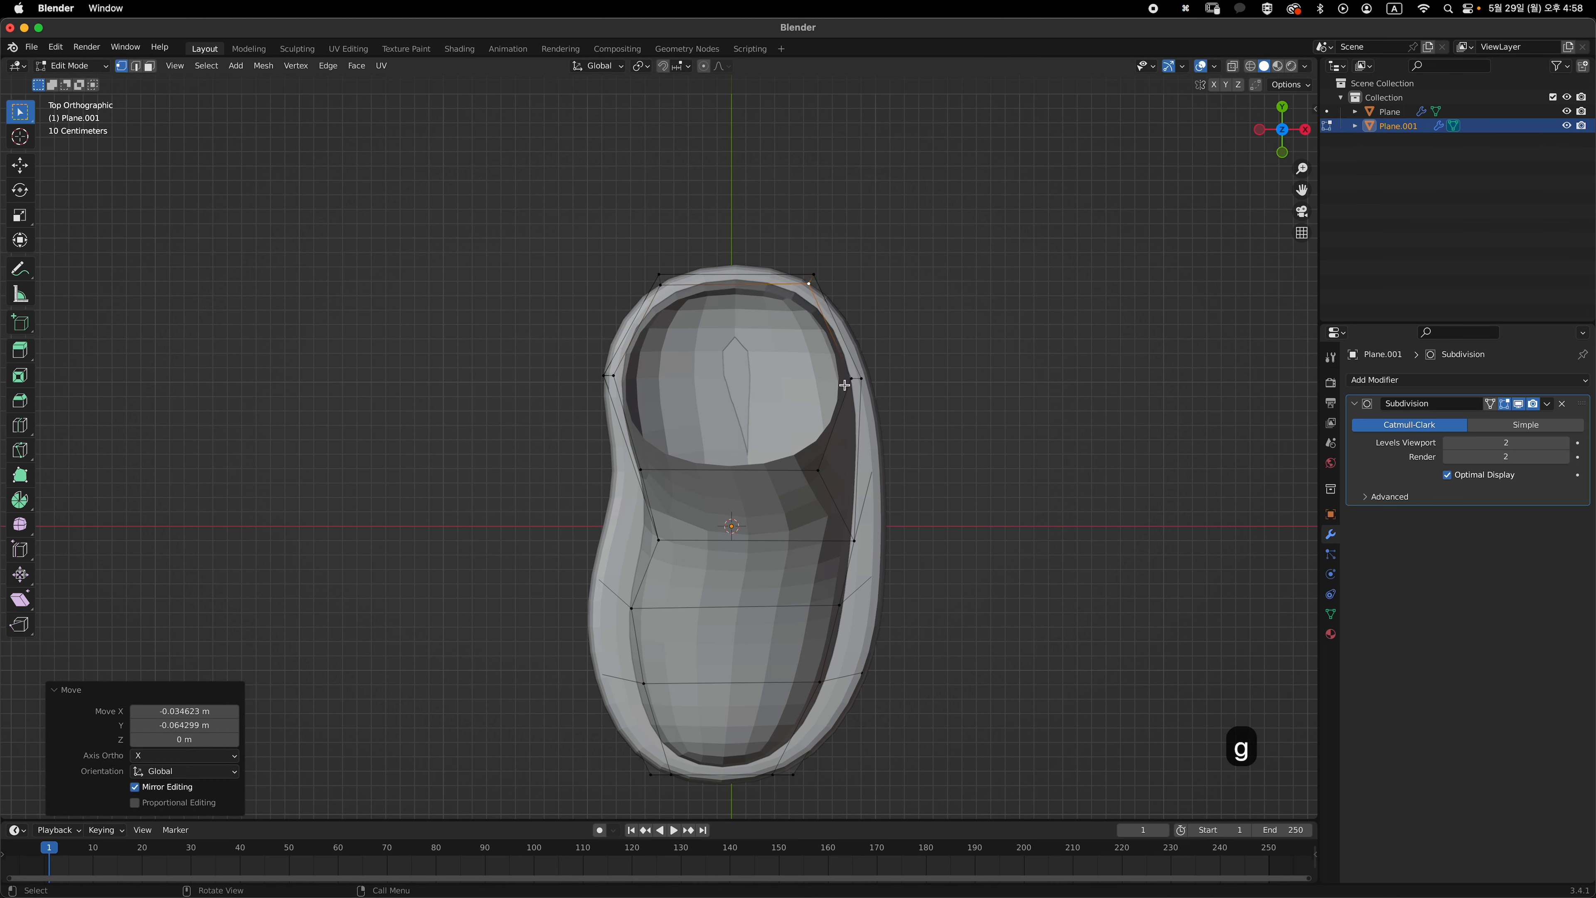
click(651, 471)
key(g)
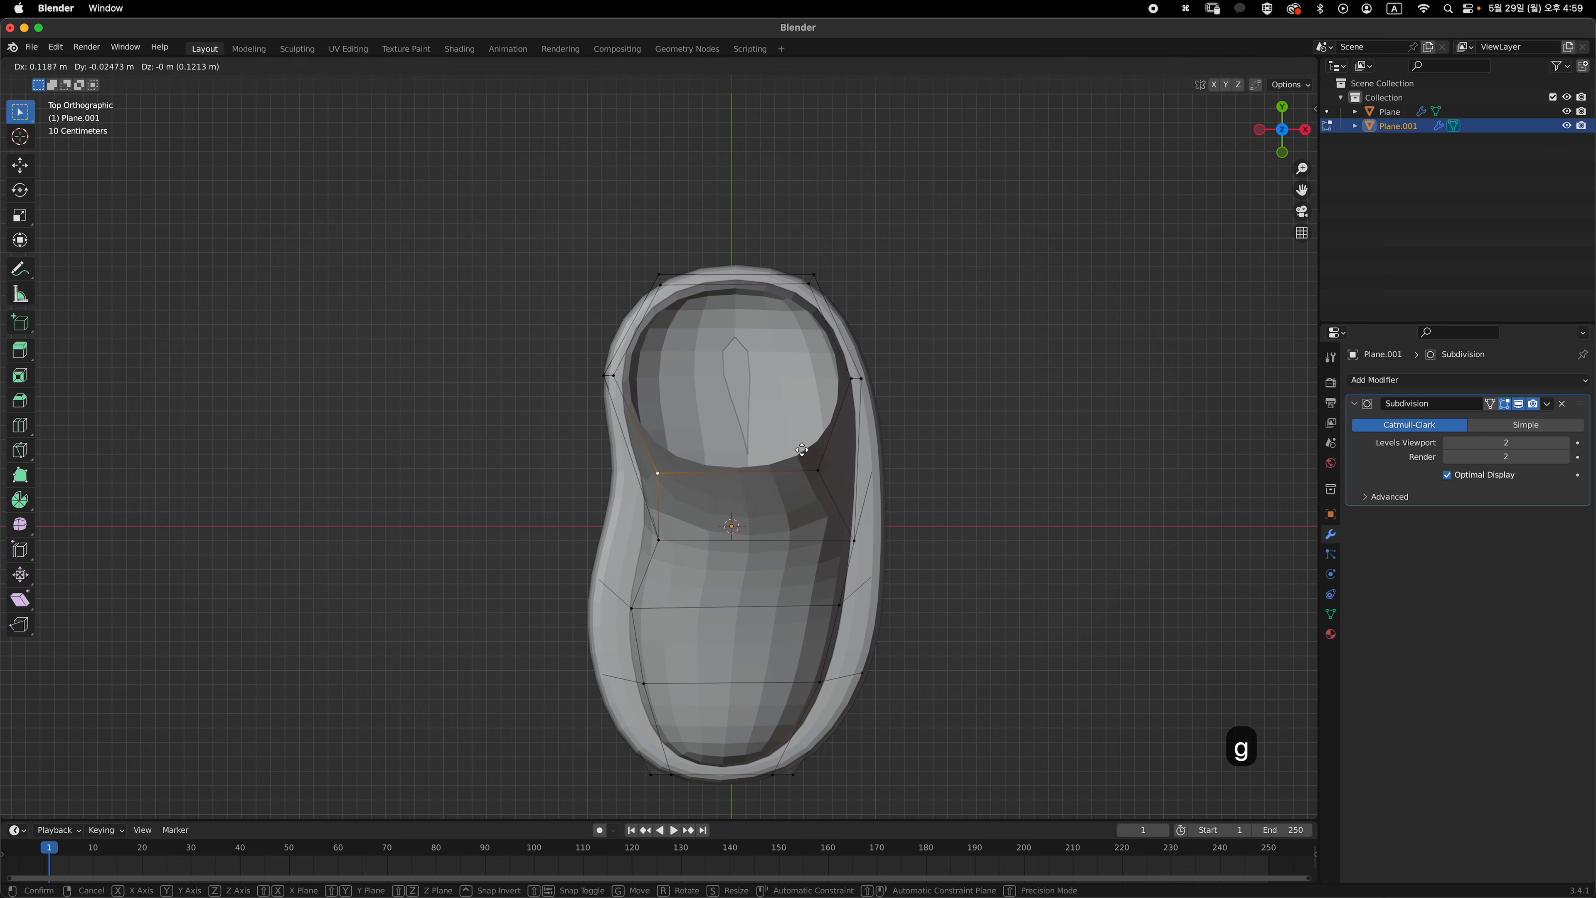
click(802, 448)
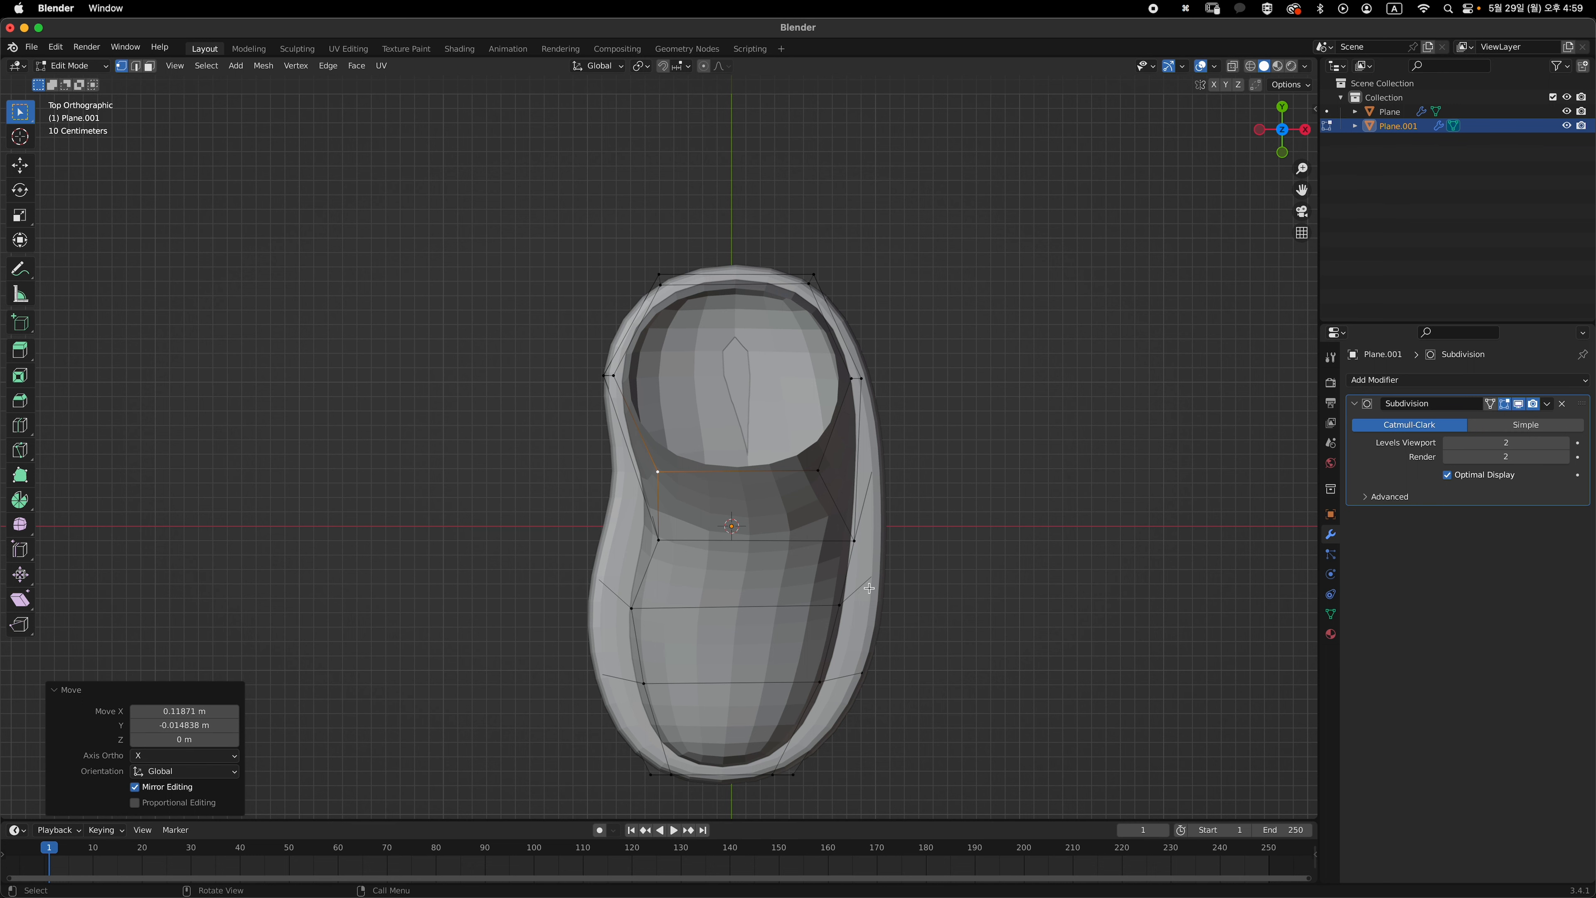
- Add a horizontal loop cut around the upper and slide it down to just above the sole
shift+middle_drag(869, 588, 855, 484)
key(Tab)
key(grave)
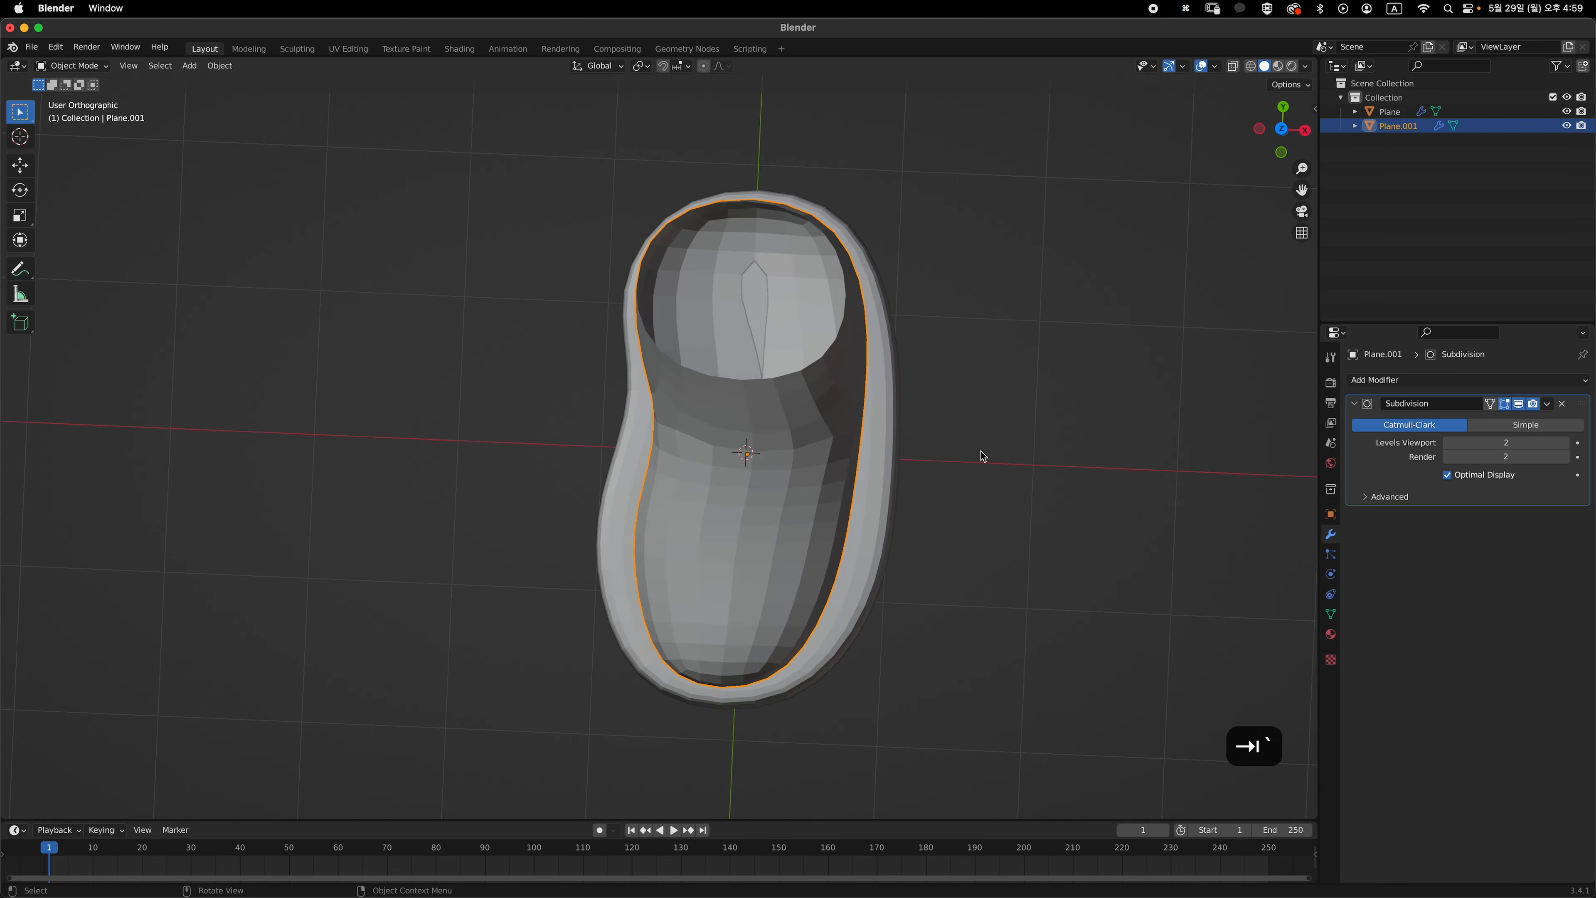
shift+middle_drag(886, 551, 905, 463)
key(Tab)
key(super+r)
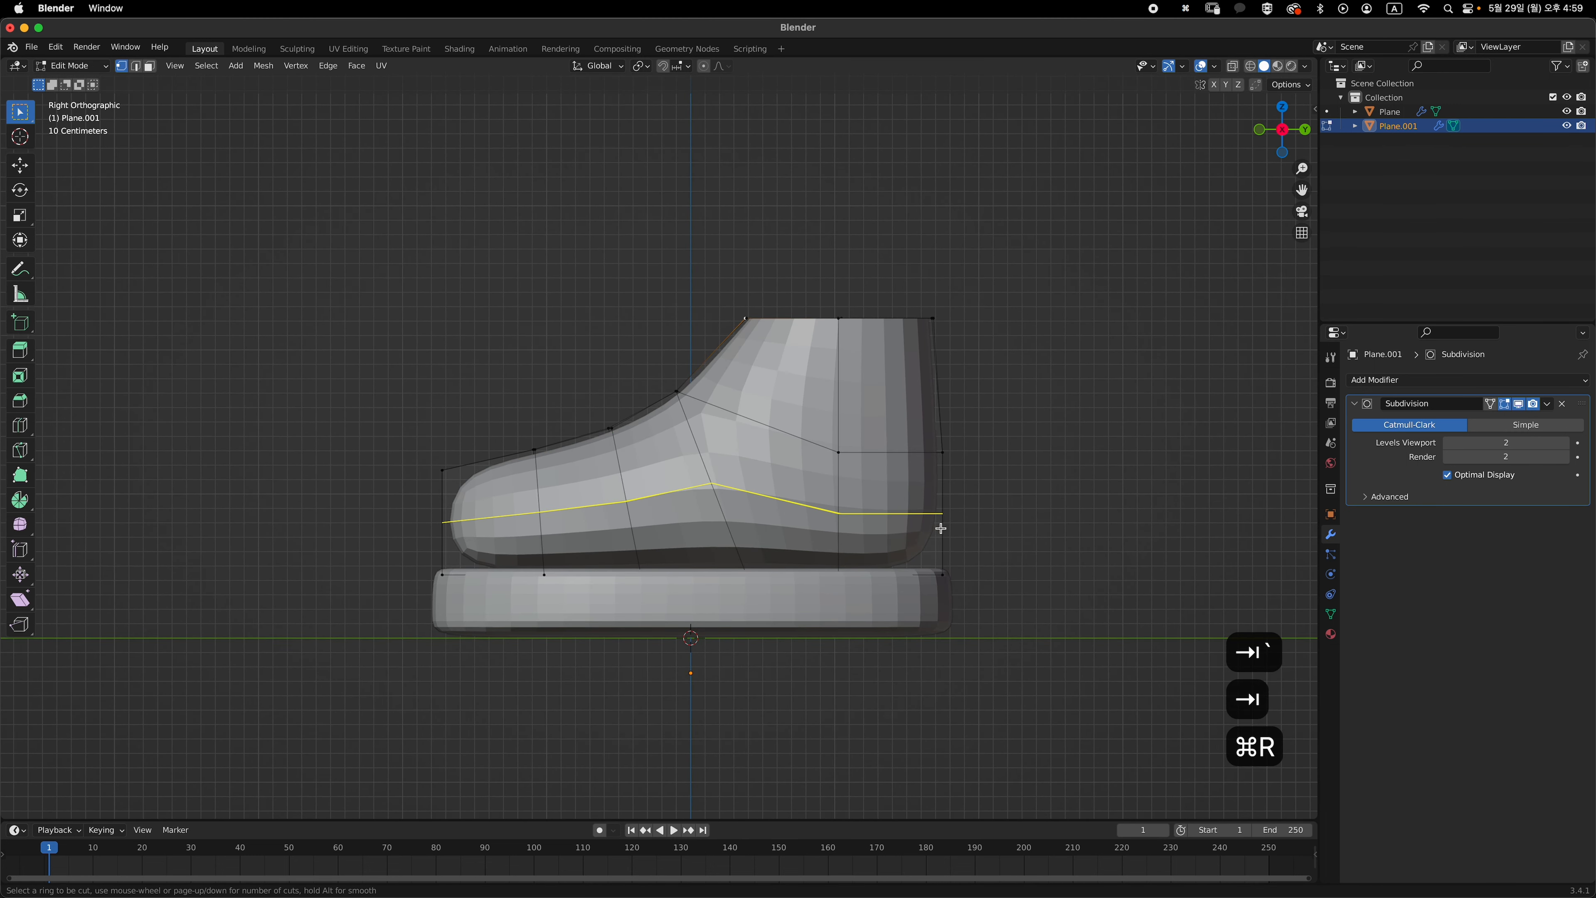
click(939, 531)
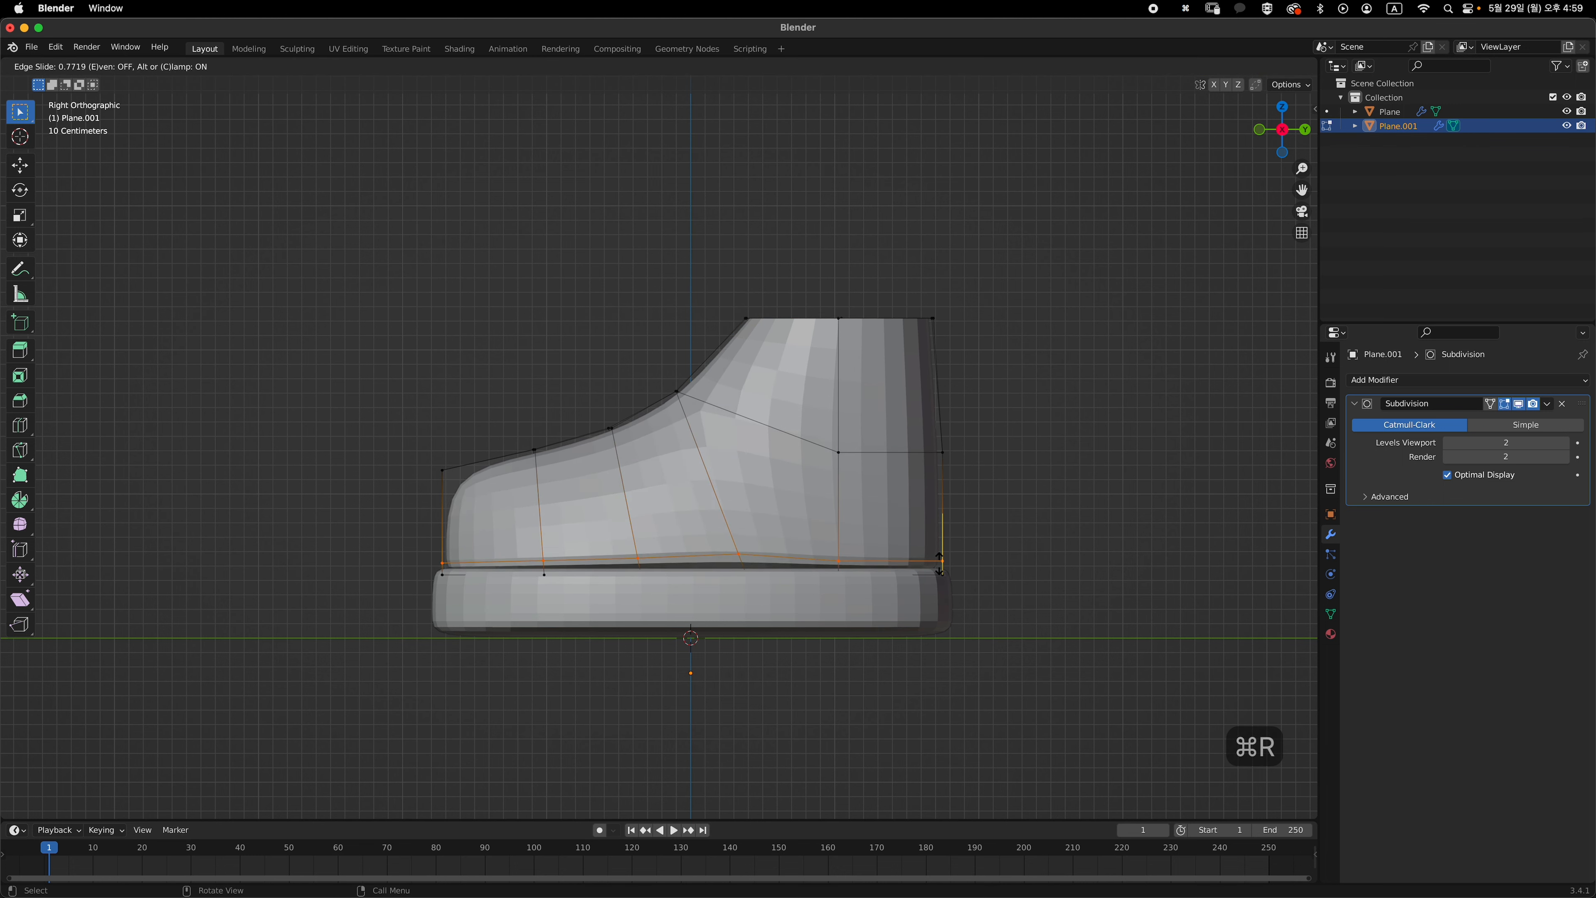
click(939, 559)
- Turn on X-ray display and flatten the lower edge loop with a Z scale of 0
key(Tab)
key(grave)
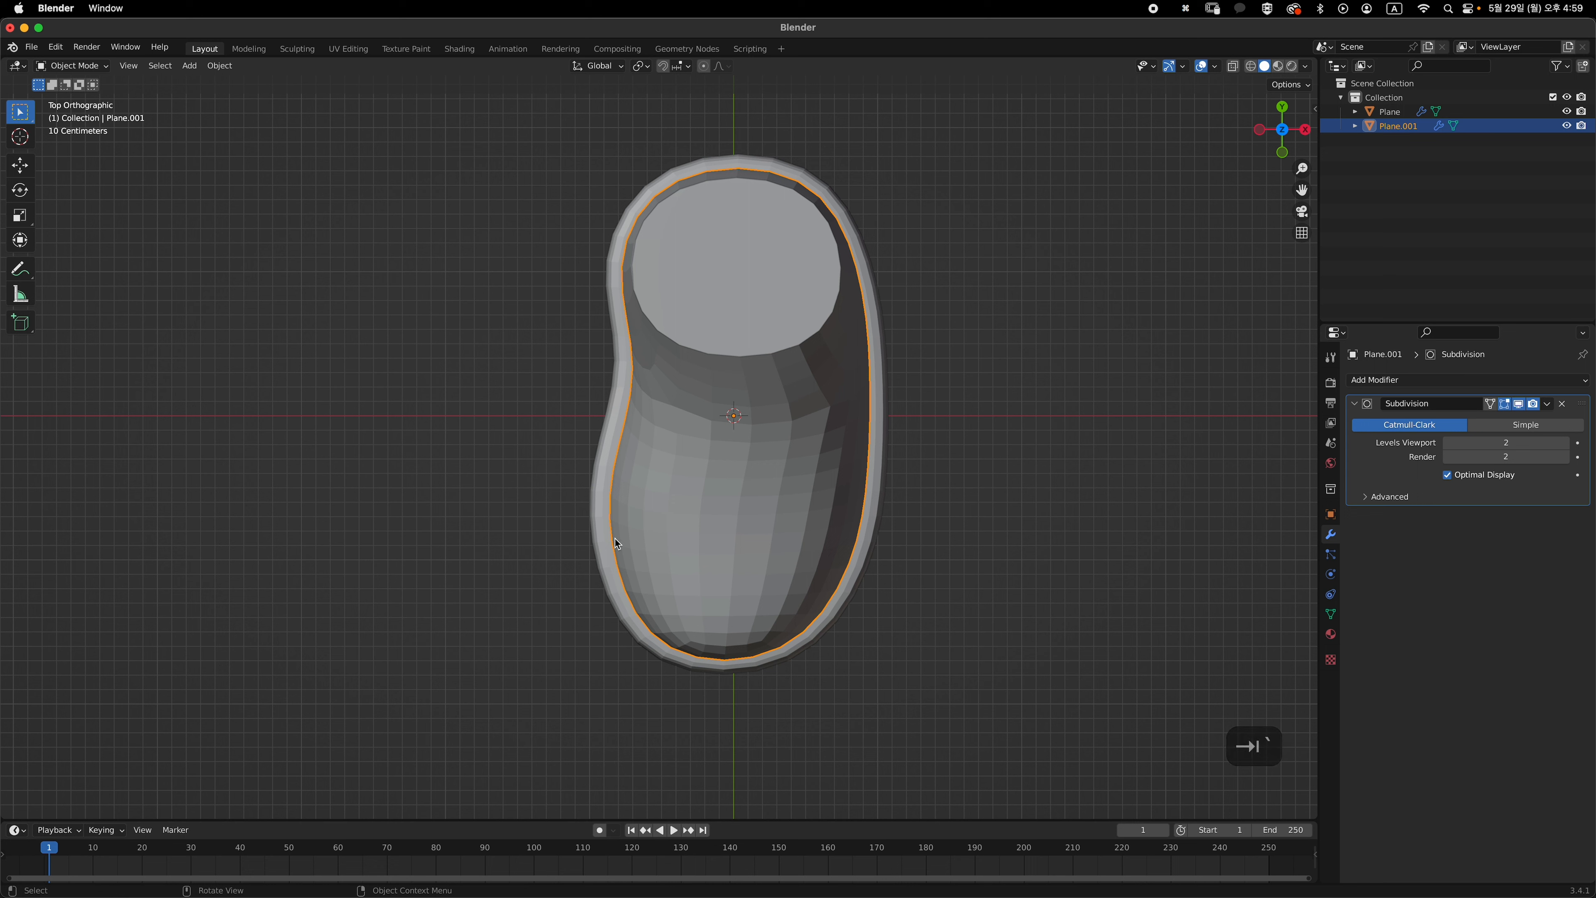
key(Tab)
key(alt+z)
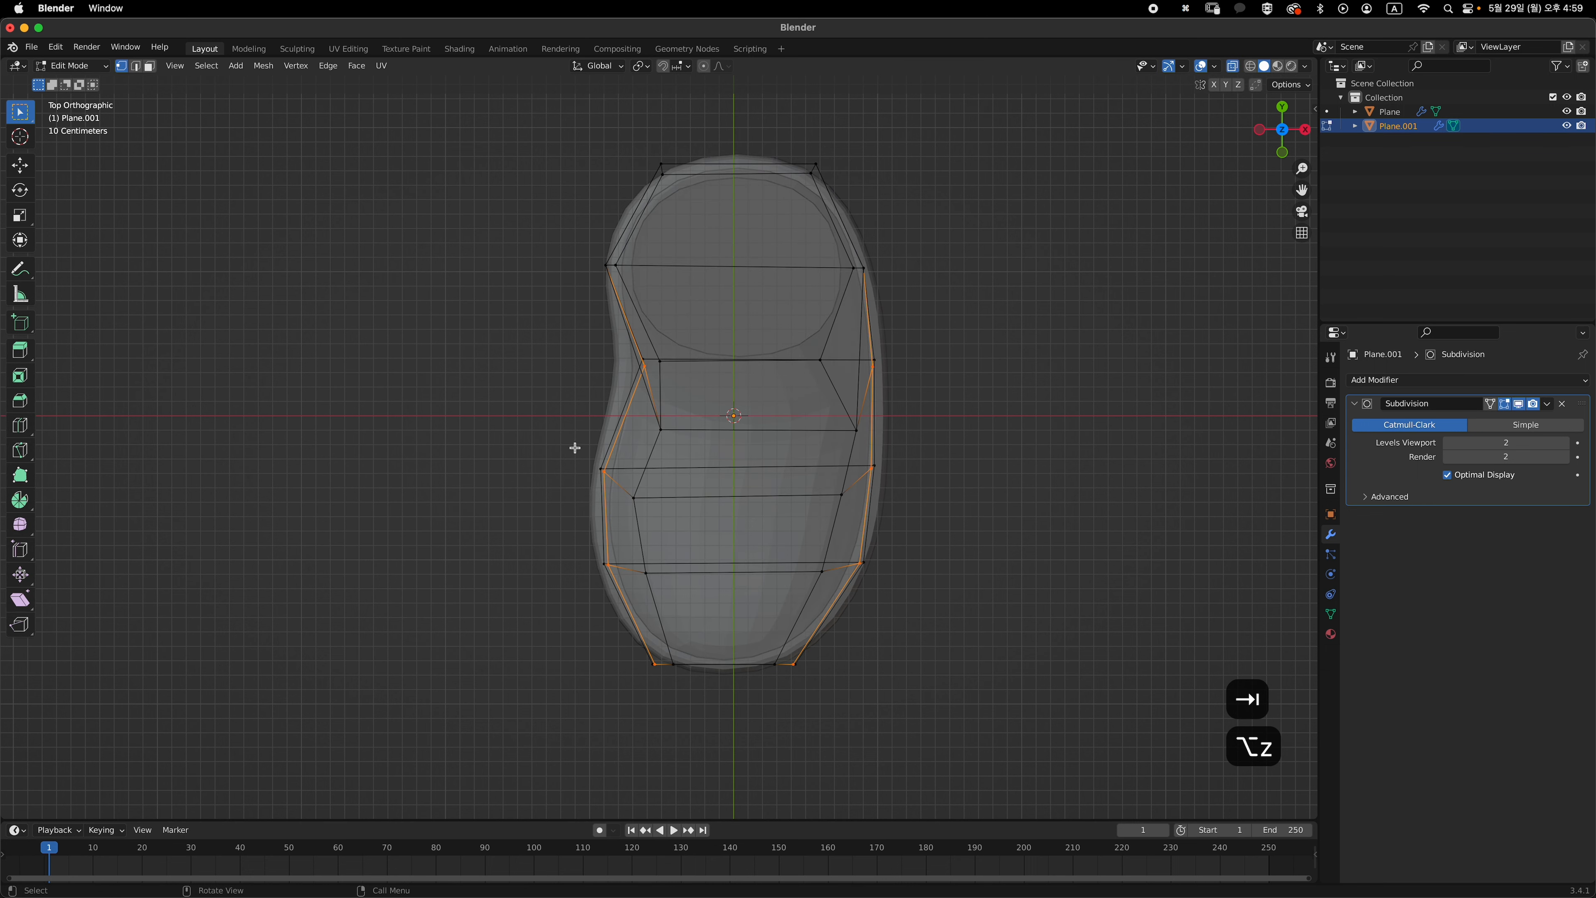
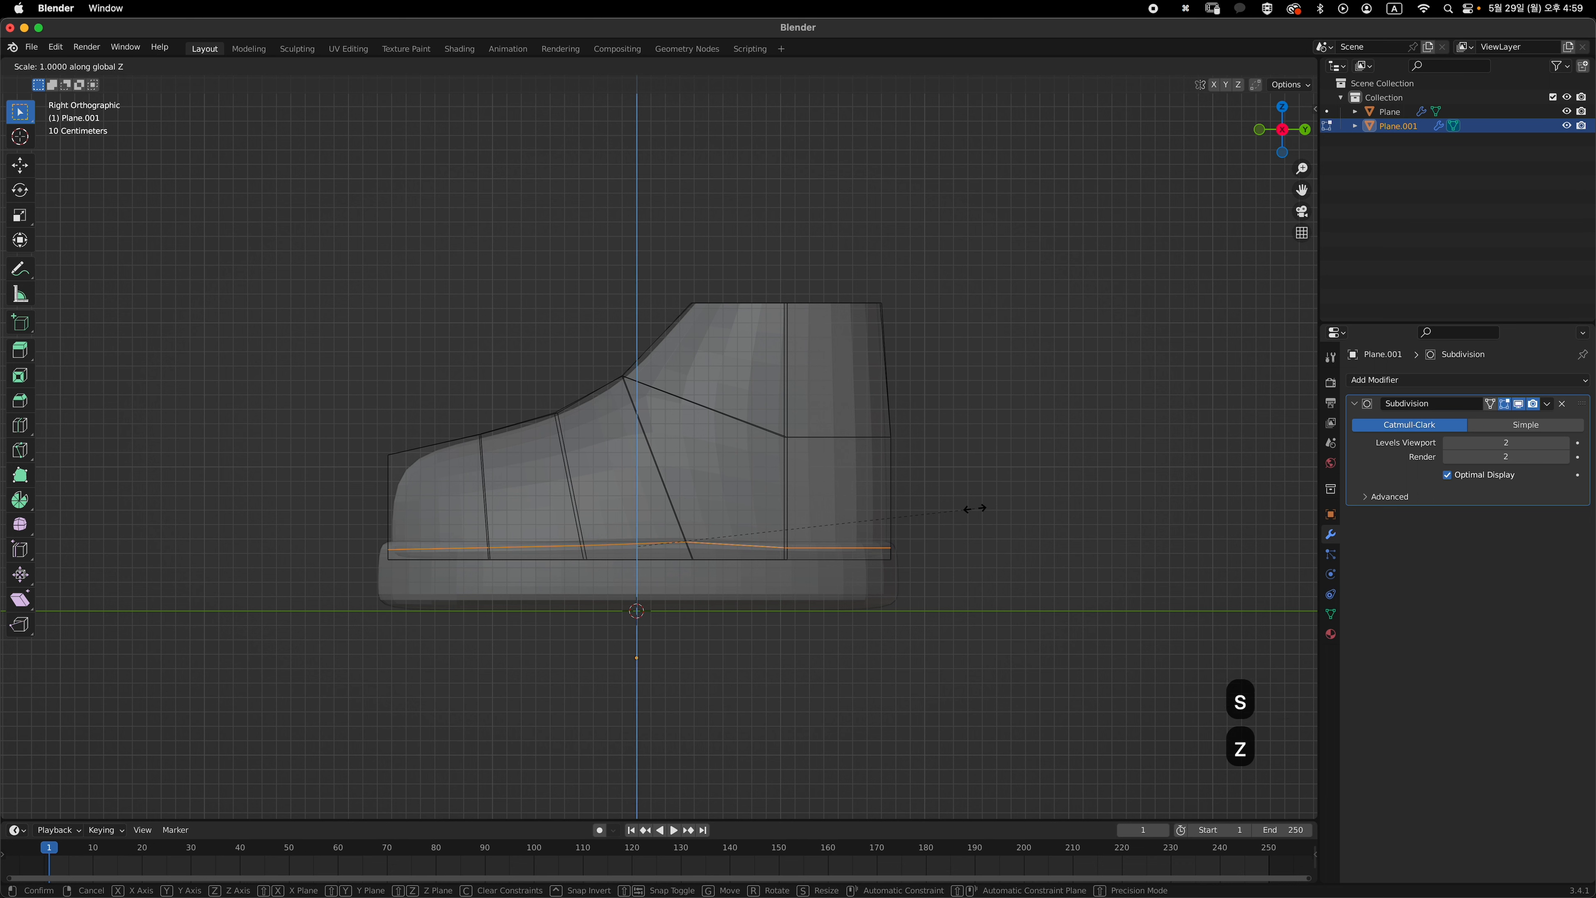
key(0)
key(Return)
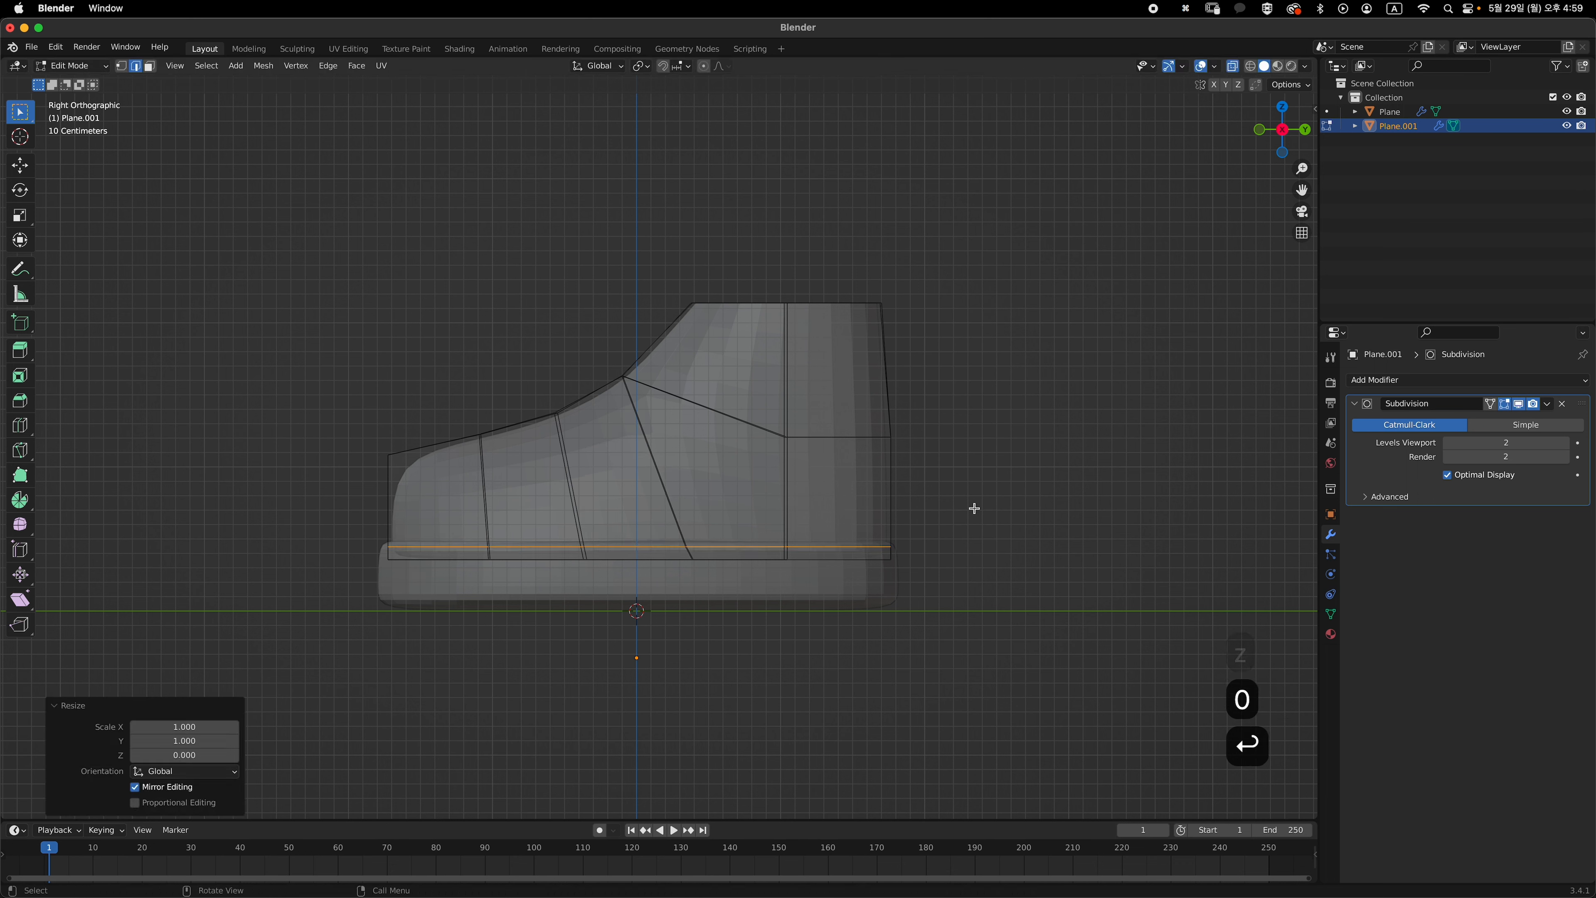
- Lower the flattened edge loop slightly along Z and turn off X-ray display
key(g)
key(z)
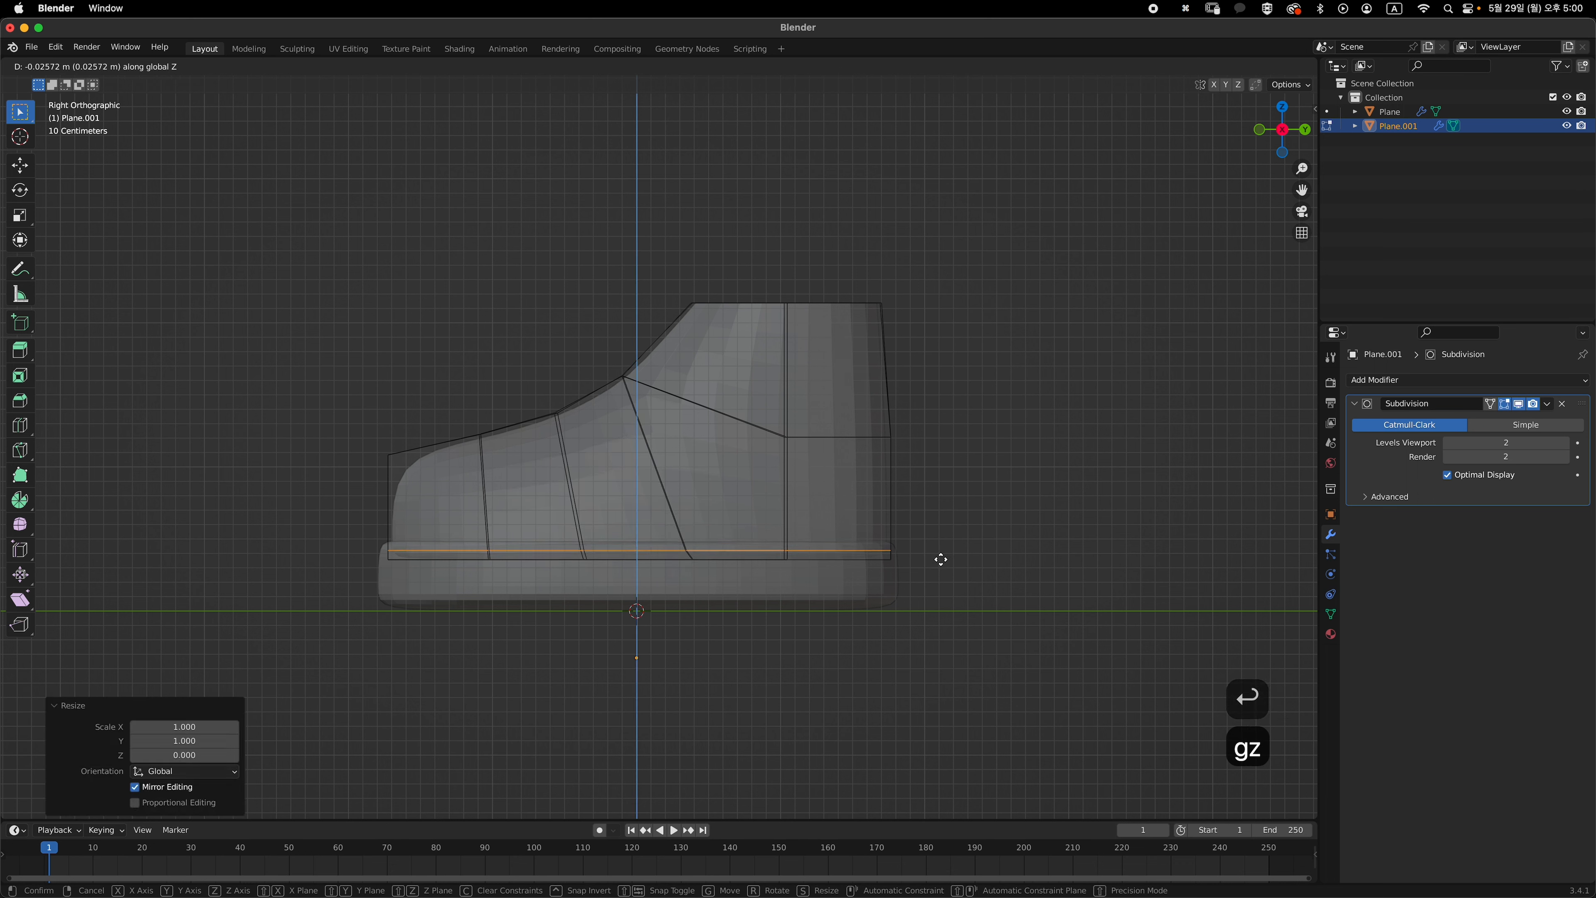
click(944, 551)
key(Tab)
key(alt+z)
- In front view, move the -X front ankle vertex just below the opening about 0.15 m outward along X
middle_drag(940, 546, 839, 508)
key(Tab)
key(1)
click(640, 406)
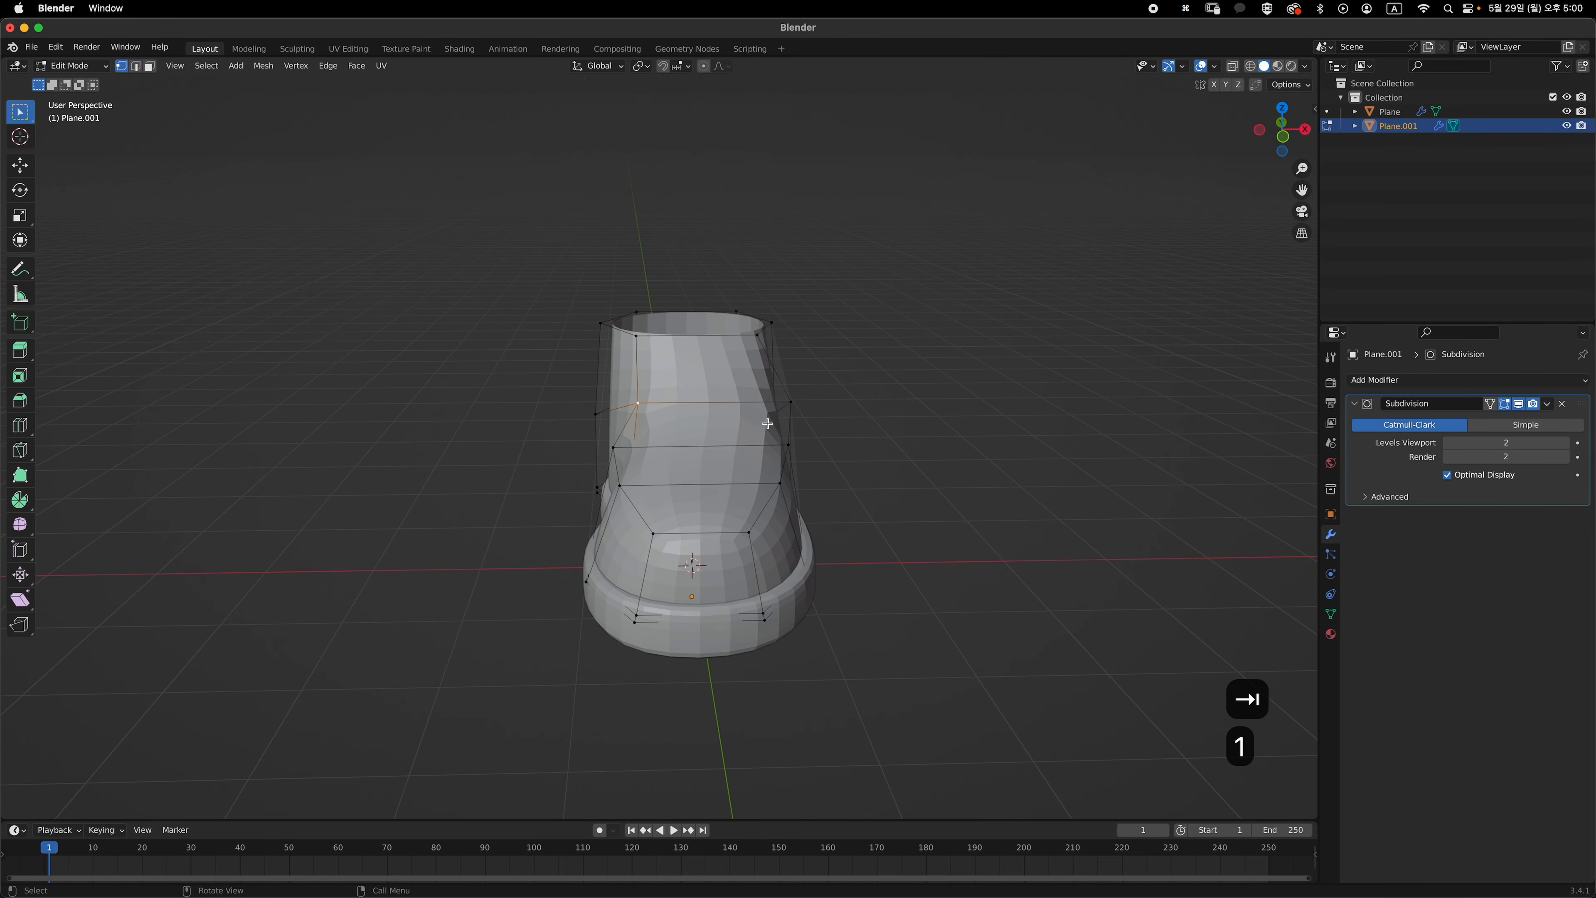
key(grave)
click(730, 376)
key(g)
key(x)
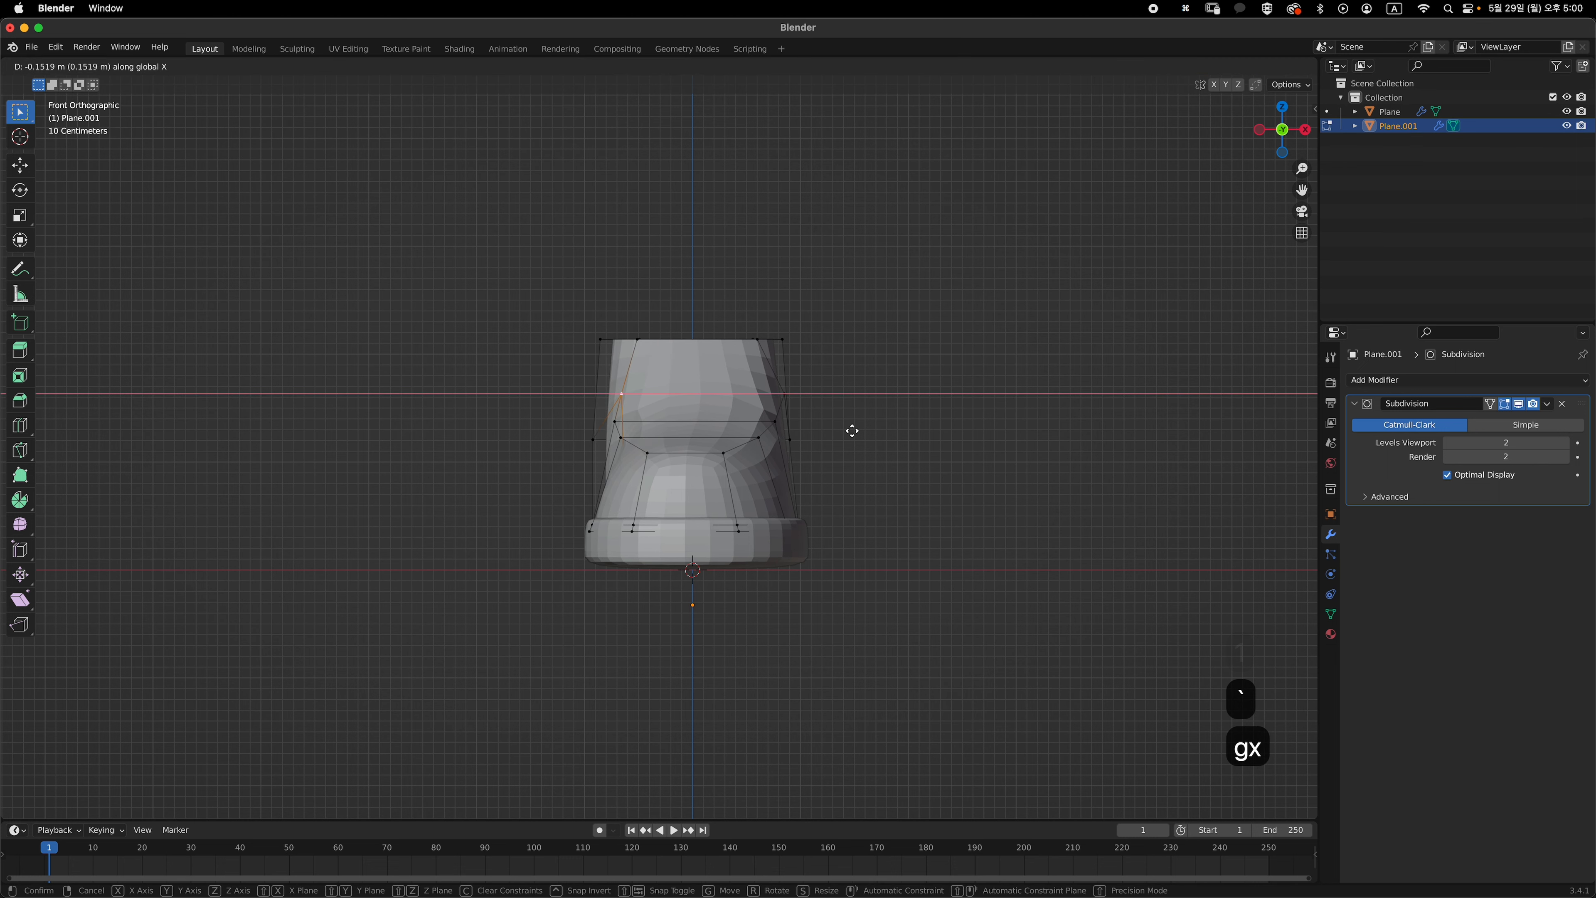
click(848, 430)
- Move the matching +X front ankle vertex below the opening about 0.1 m inward along X
click(773, 394)
key(g)
key(x)
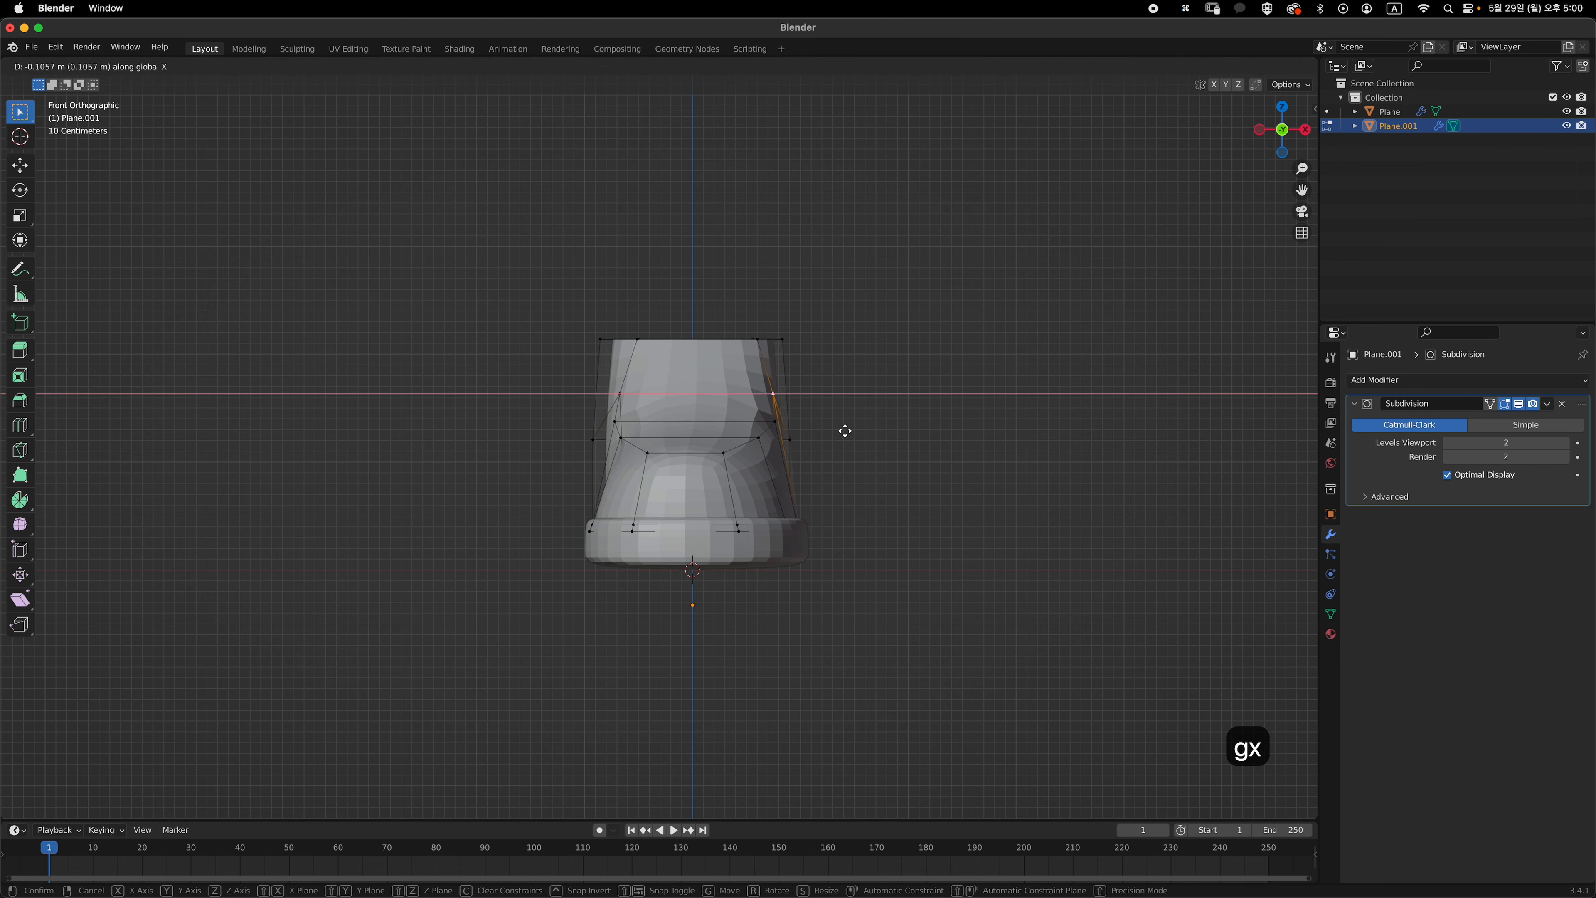
click(847, 430)
- Shift the next lower pair of instep vertices slightly toward -X, the +X one by about 0.03 m
middle_drag(830, 442, 707, 509)
key(`)
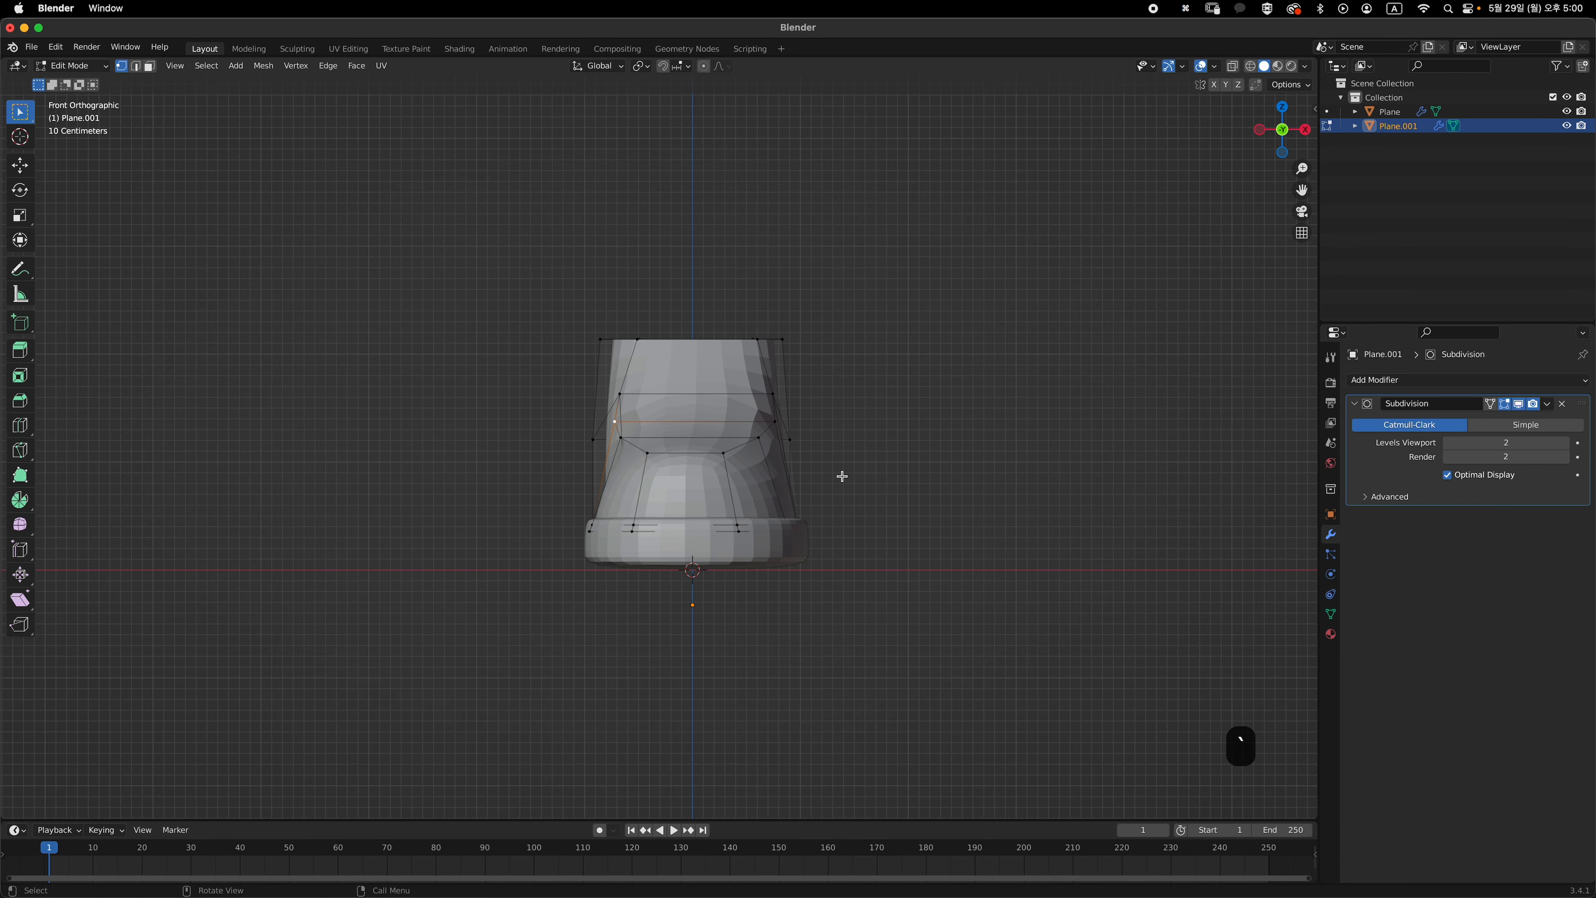
key(g)
key(x)
click(838, 475)
key(g)
key(x)
click(777, 395)
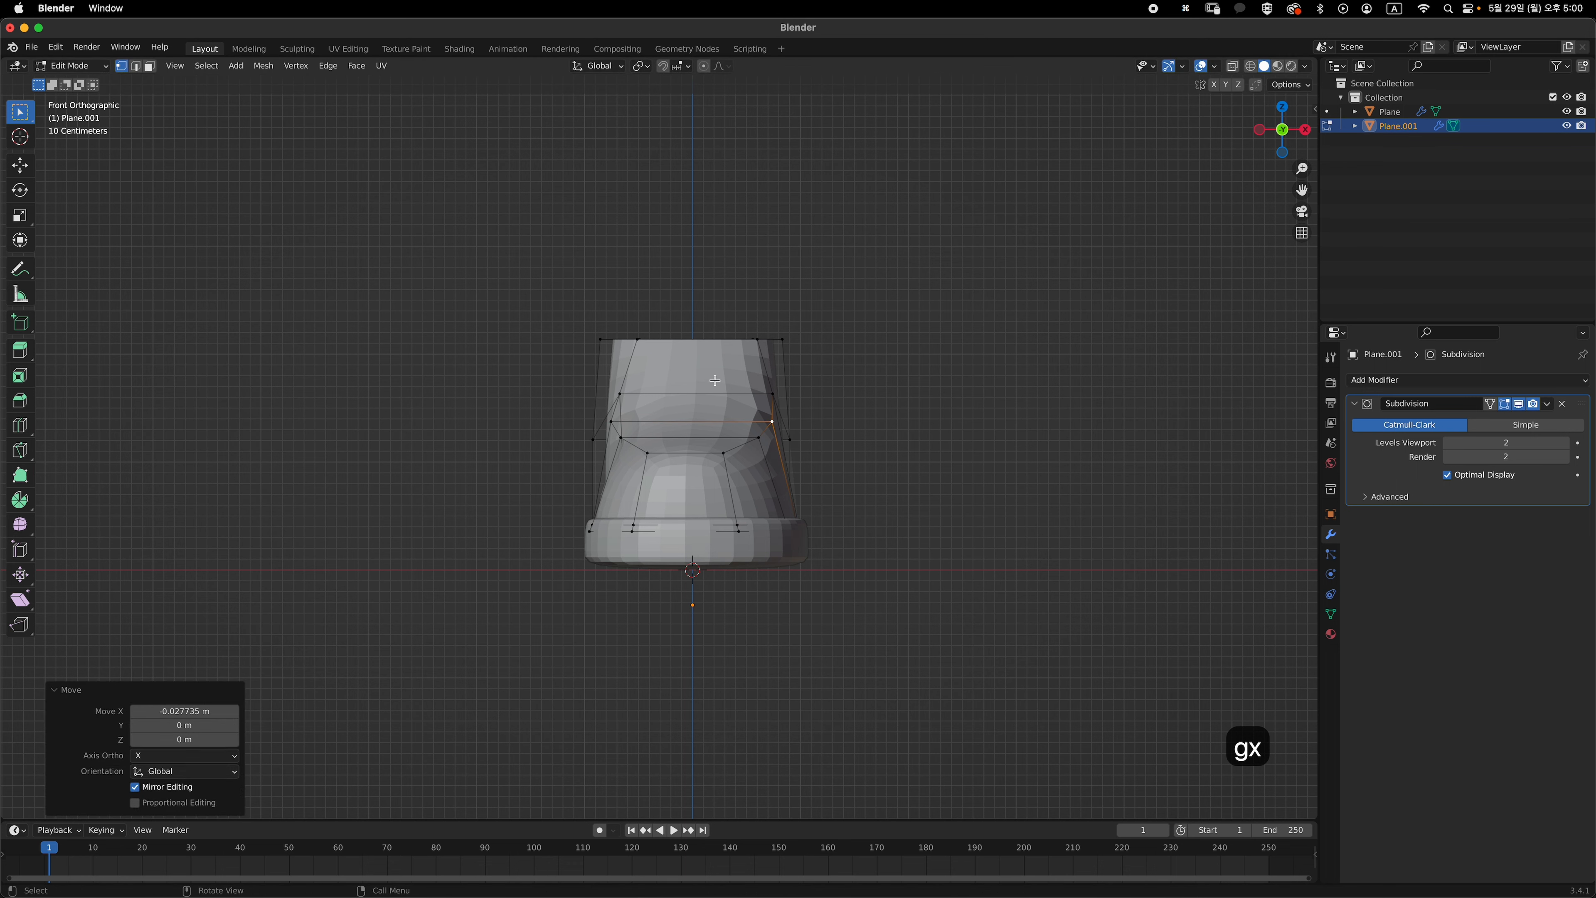
- Adjust the position of the ankle opening's -X front vertex along X
click(637, 340)
key(g)
key(x)
click(812, 403)
- Set the upper's Subdivision viewport level to 1 and apply the modifier in Object Mode
key(Tab)
middle_drag(821, 479, 837, 528)
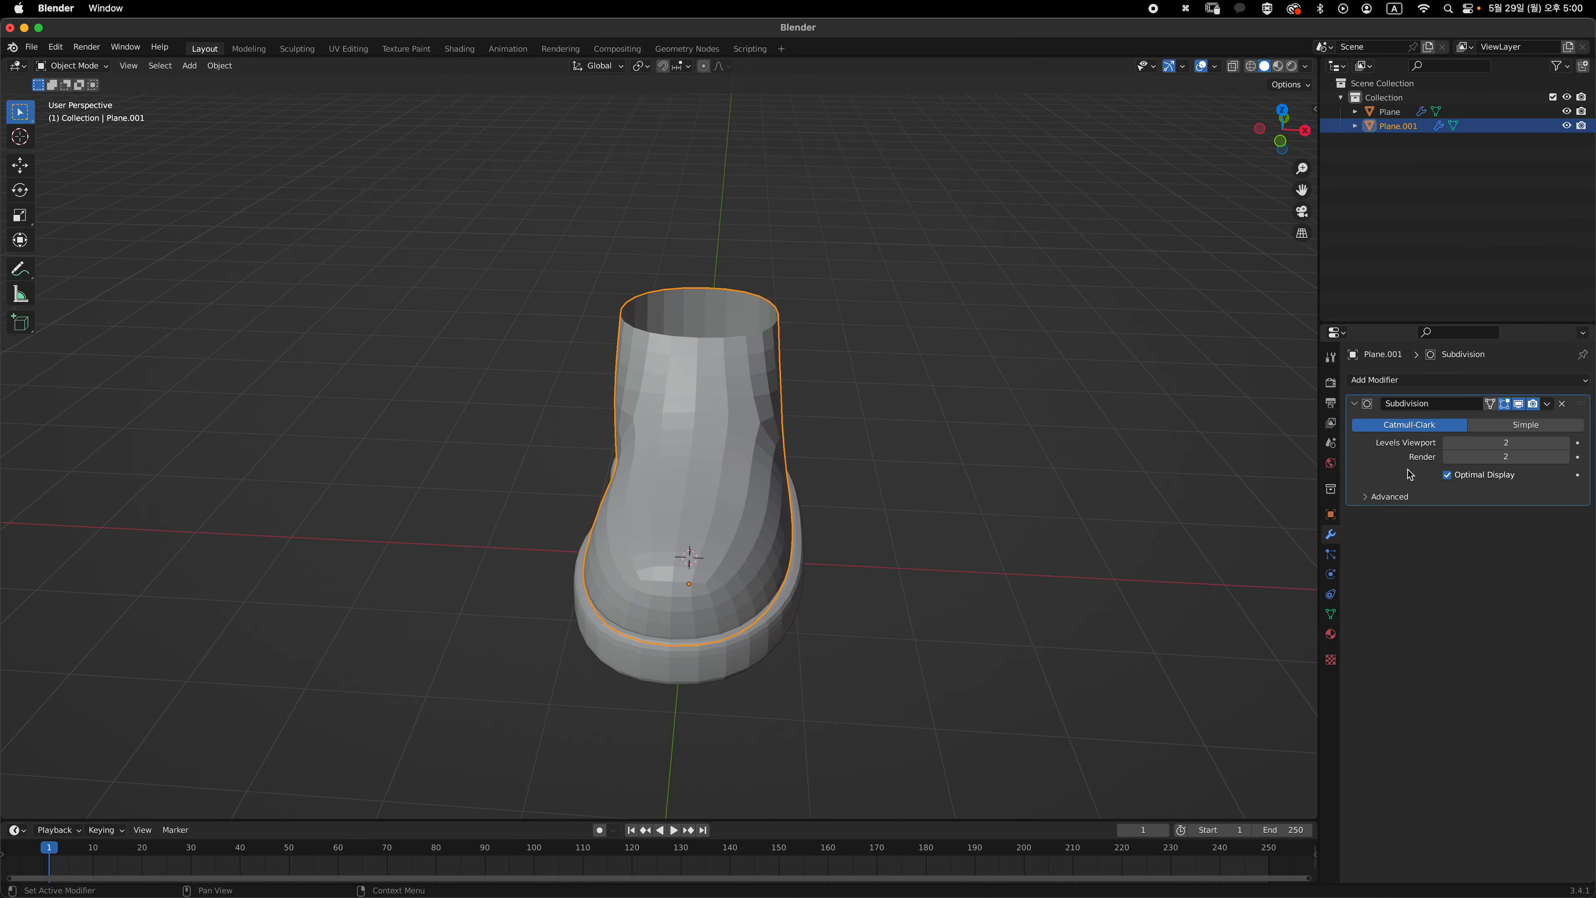
click(1448, 442)
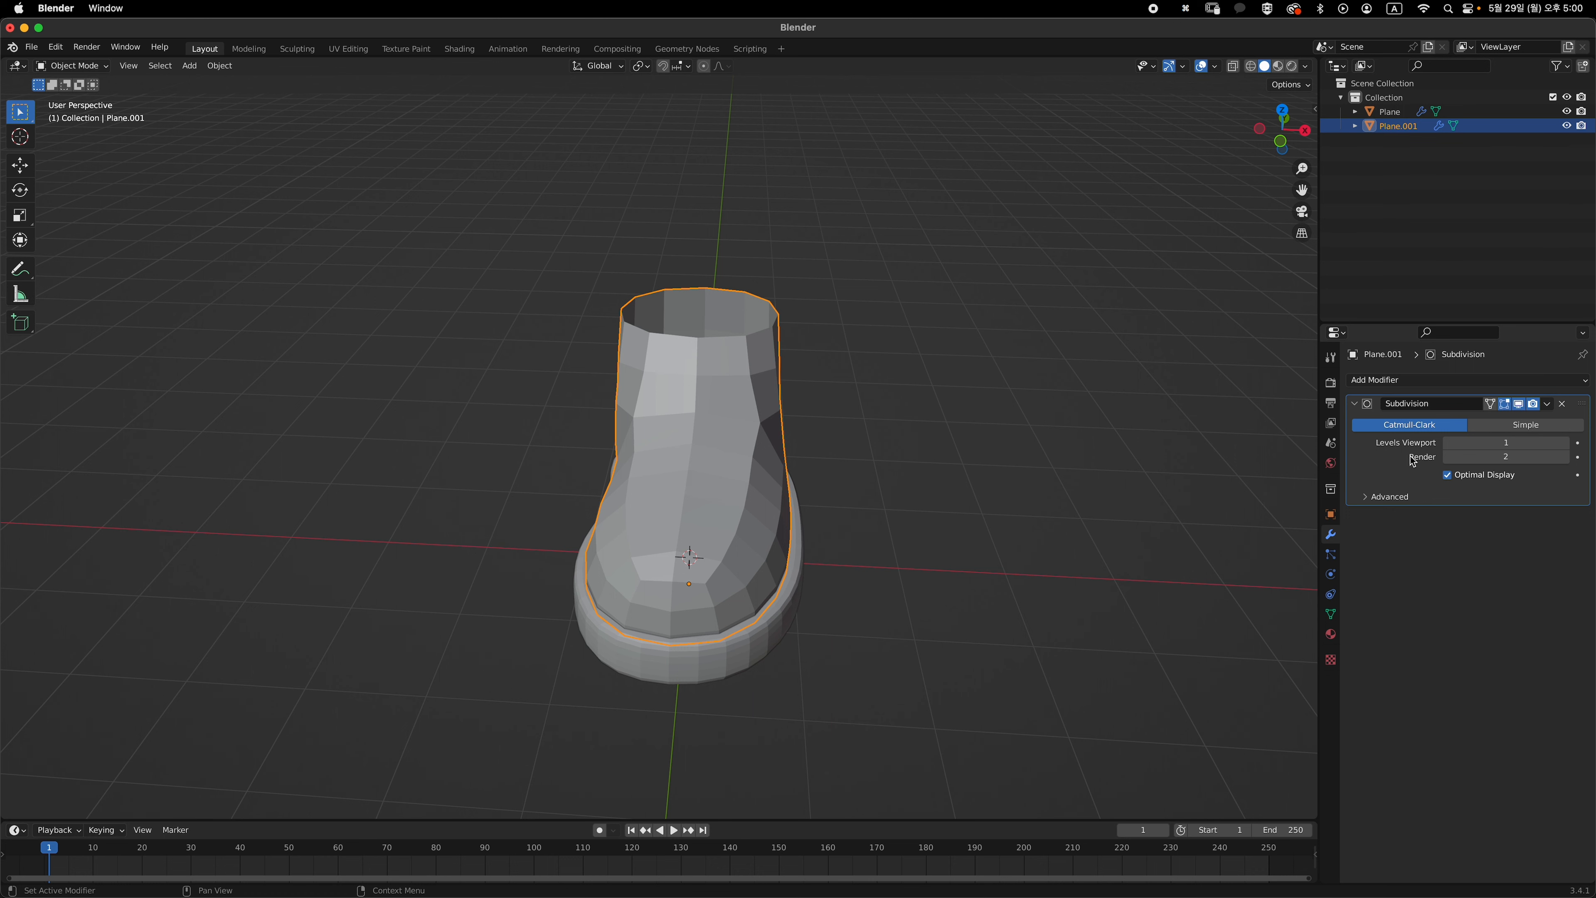
key(super+a)
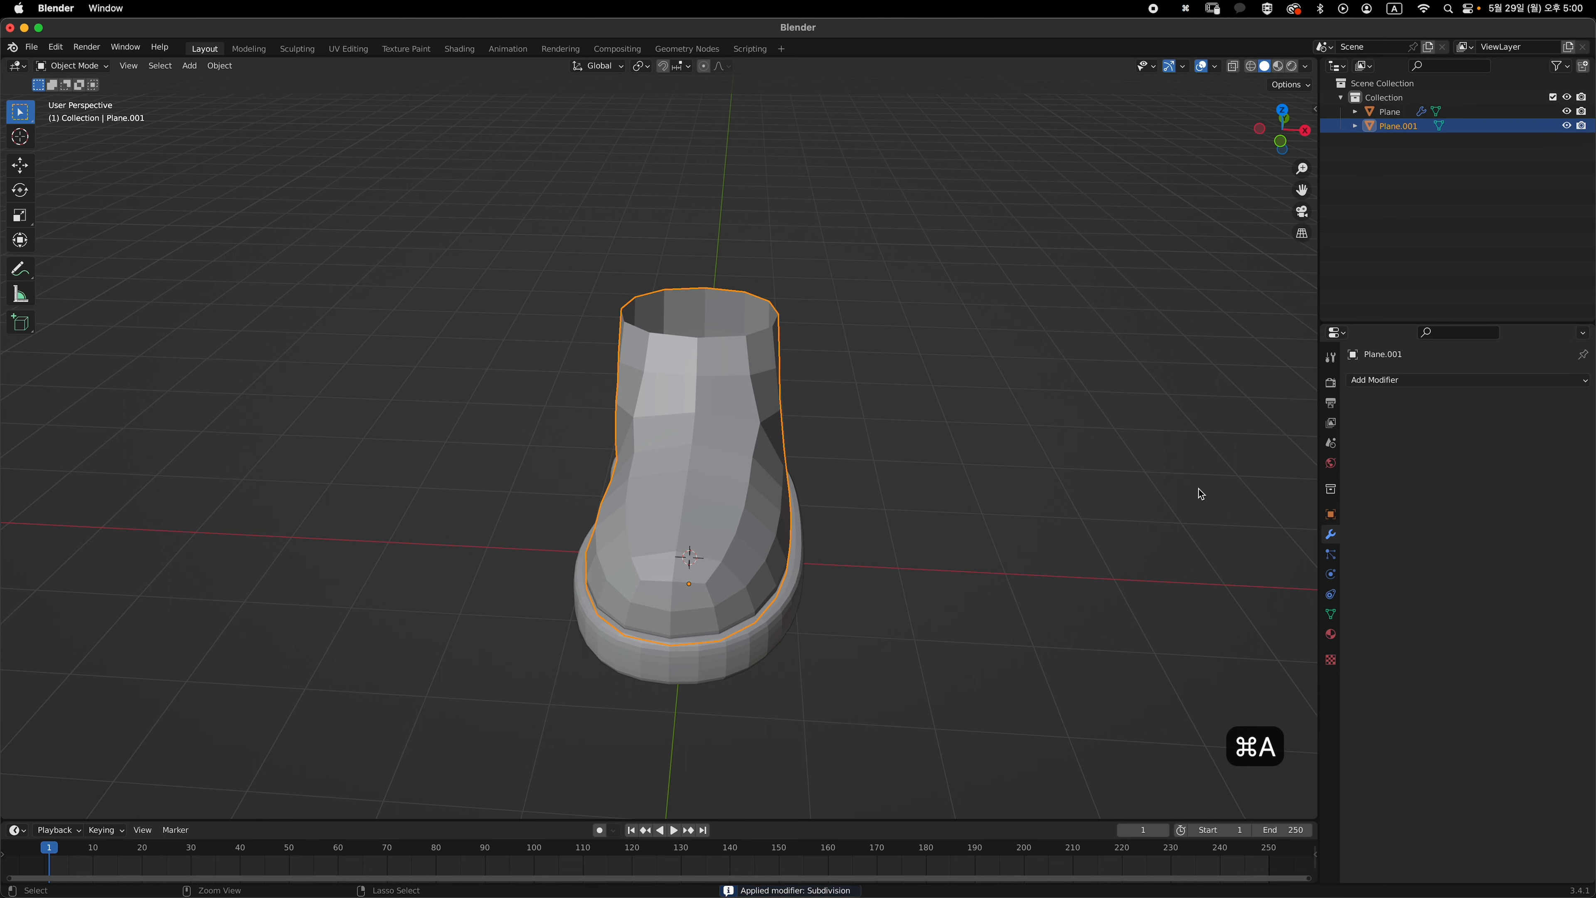
- Add a new Subdivision modifier at level 2 to the upper and switch to face selection in Edit Mode
key(super+2)
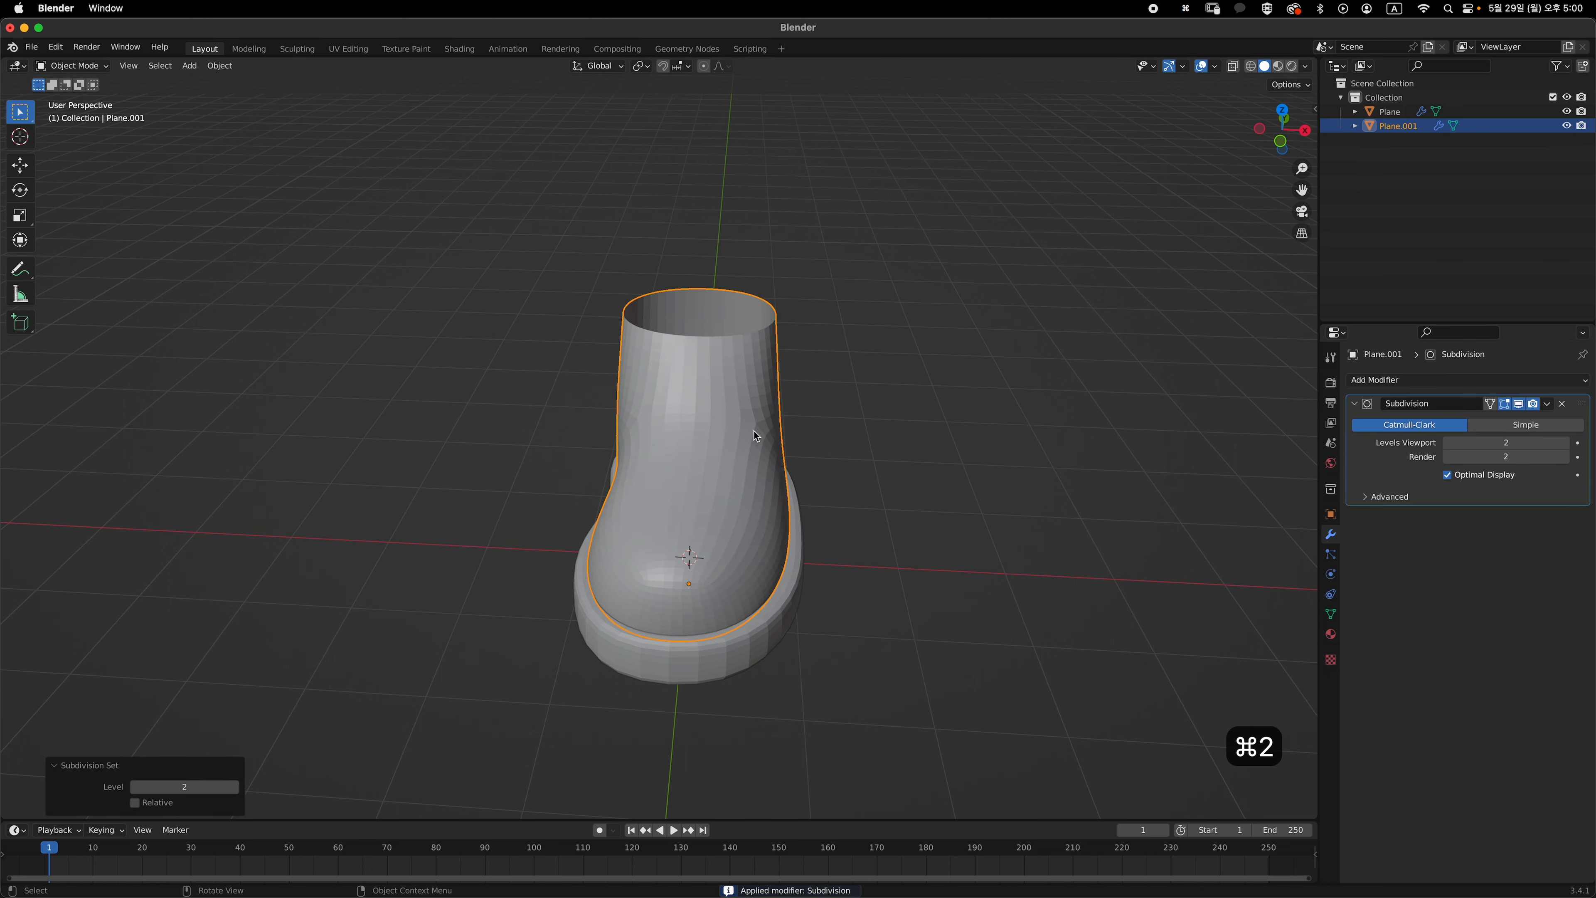
middle_drag(756, 435, 751, 385)
key(Tab)
key(3)
- Separate the two central columns of faces running from the ankle's front rim down the instep into their own tongue object
click(677, 356)
shift+click(721, 351)
shift+click(729, 393)
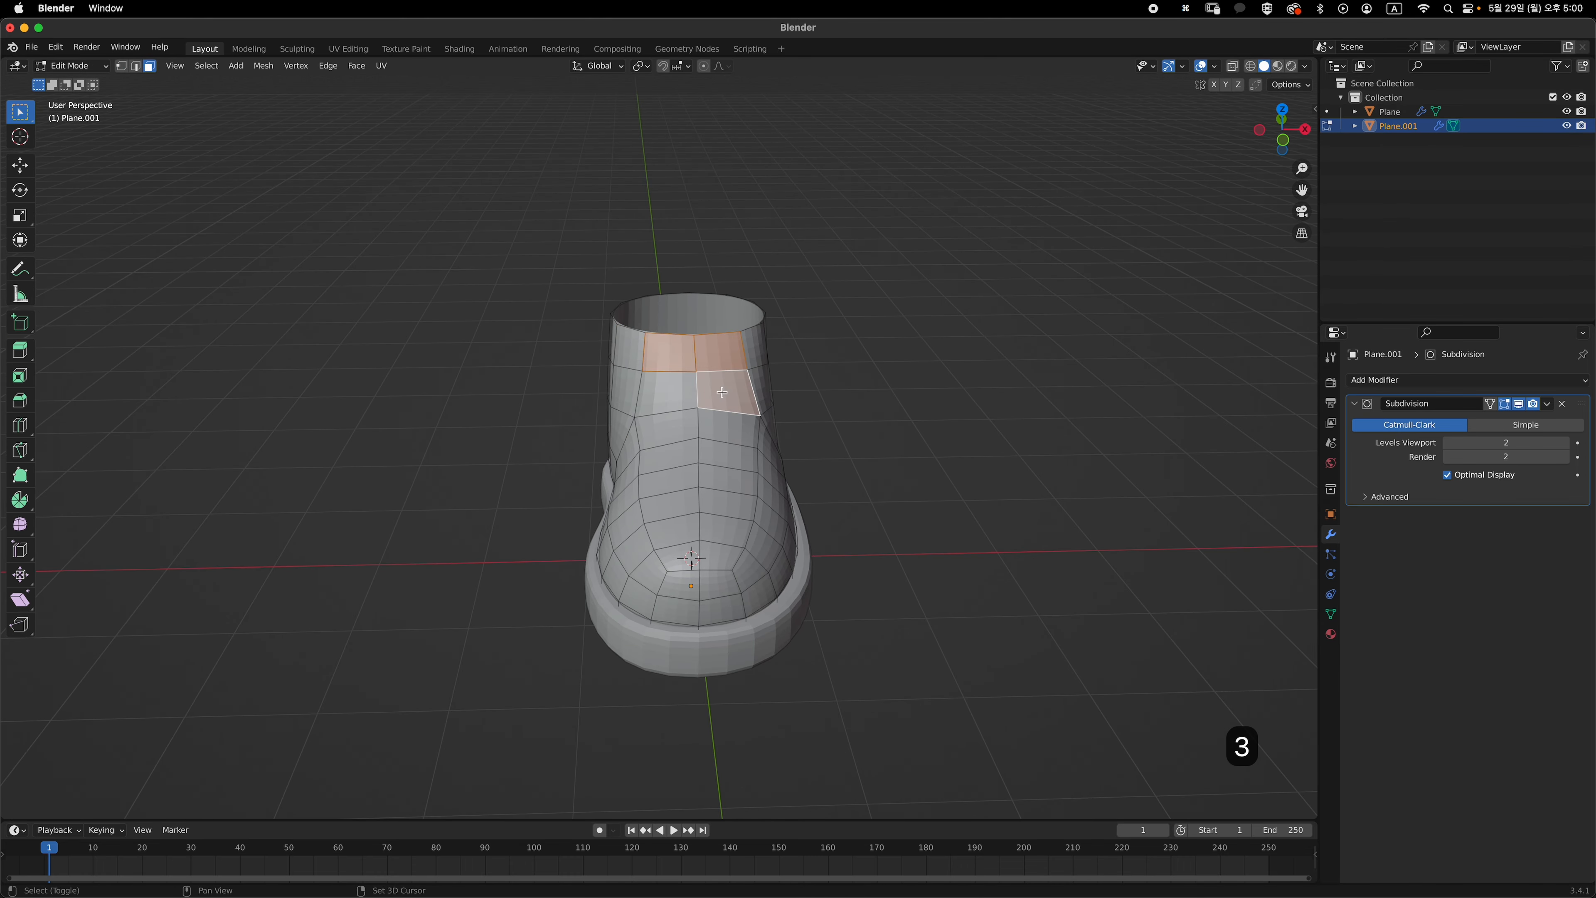
shift+click(666, 390)
shift+click(668, 429)
middle_drag(729, 430, 870, 459)
shift+click(659, 516)
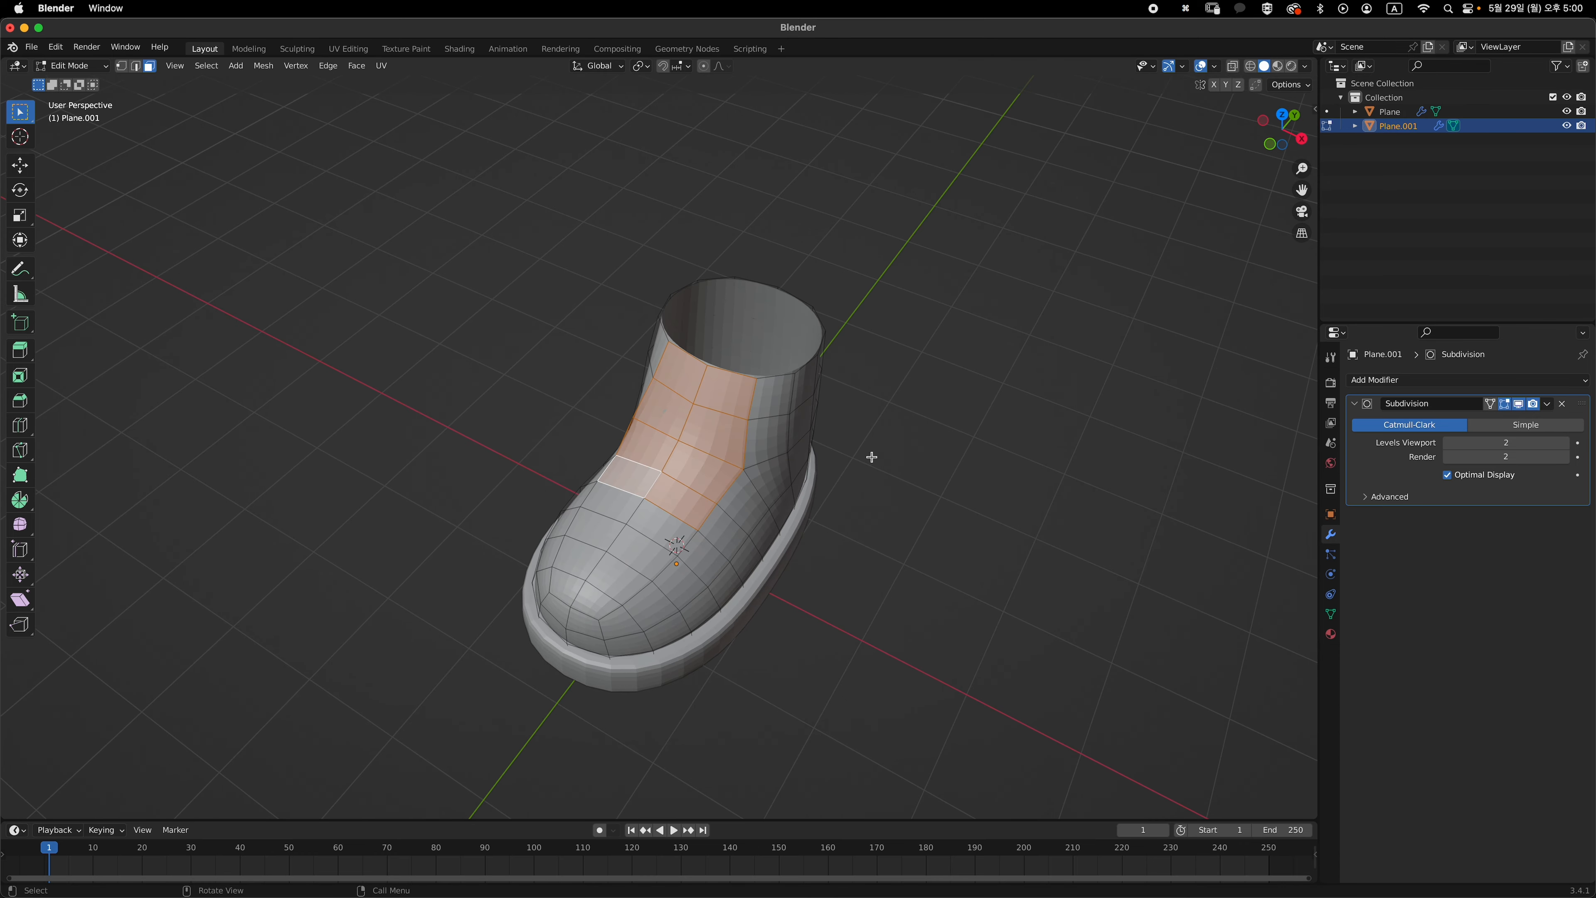
key(p)
click(872, 458)
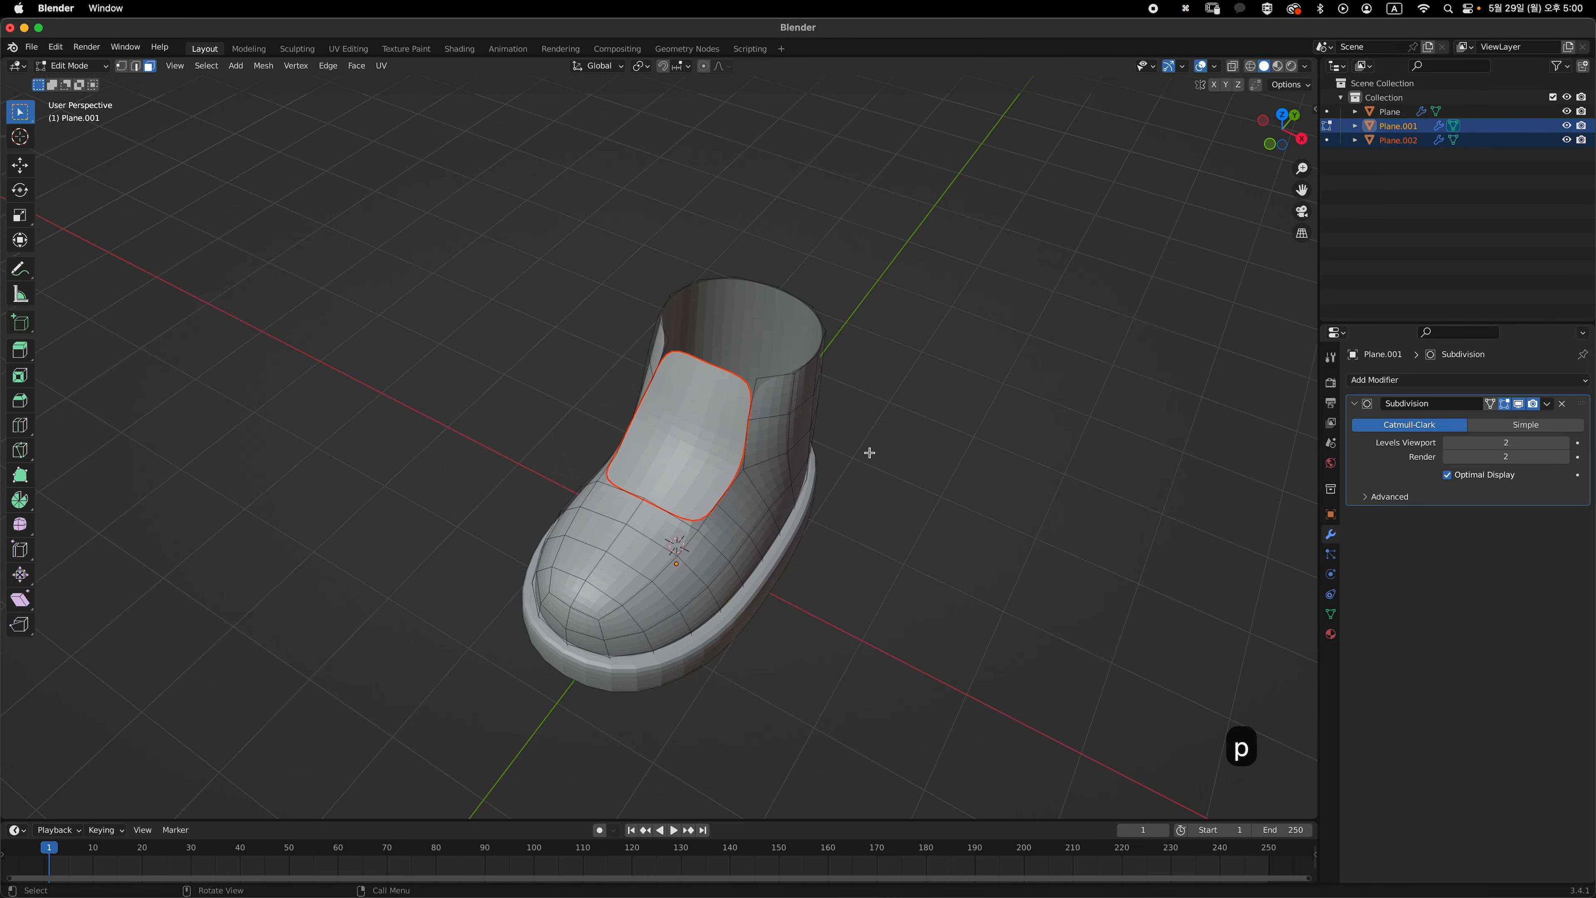
key(Tab)
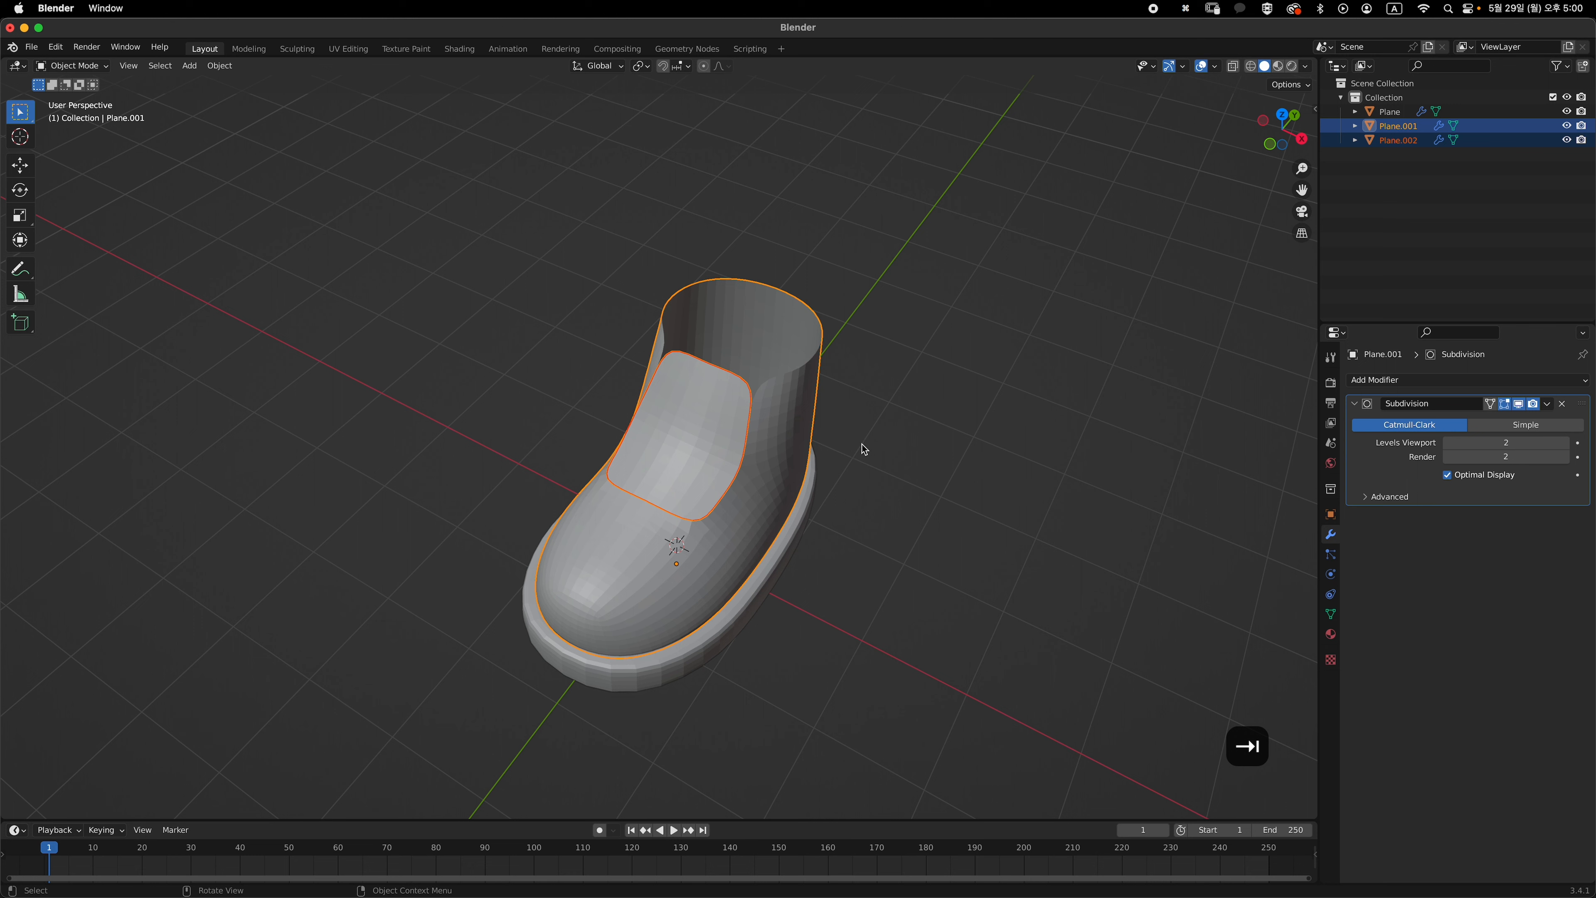
click(883, 451)
middle_drag(891, 452, 828, 451)
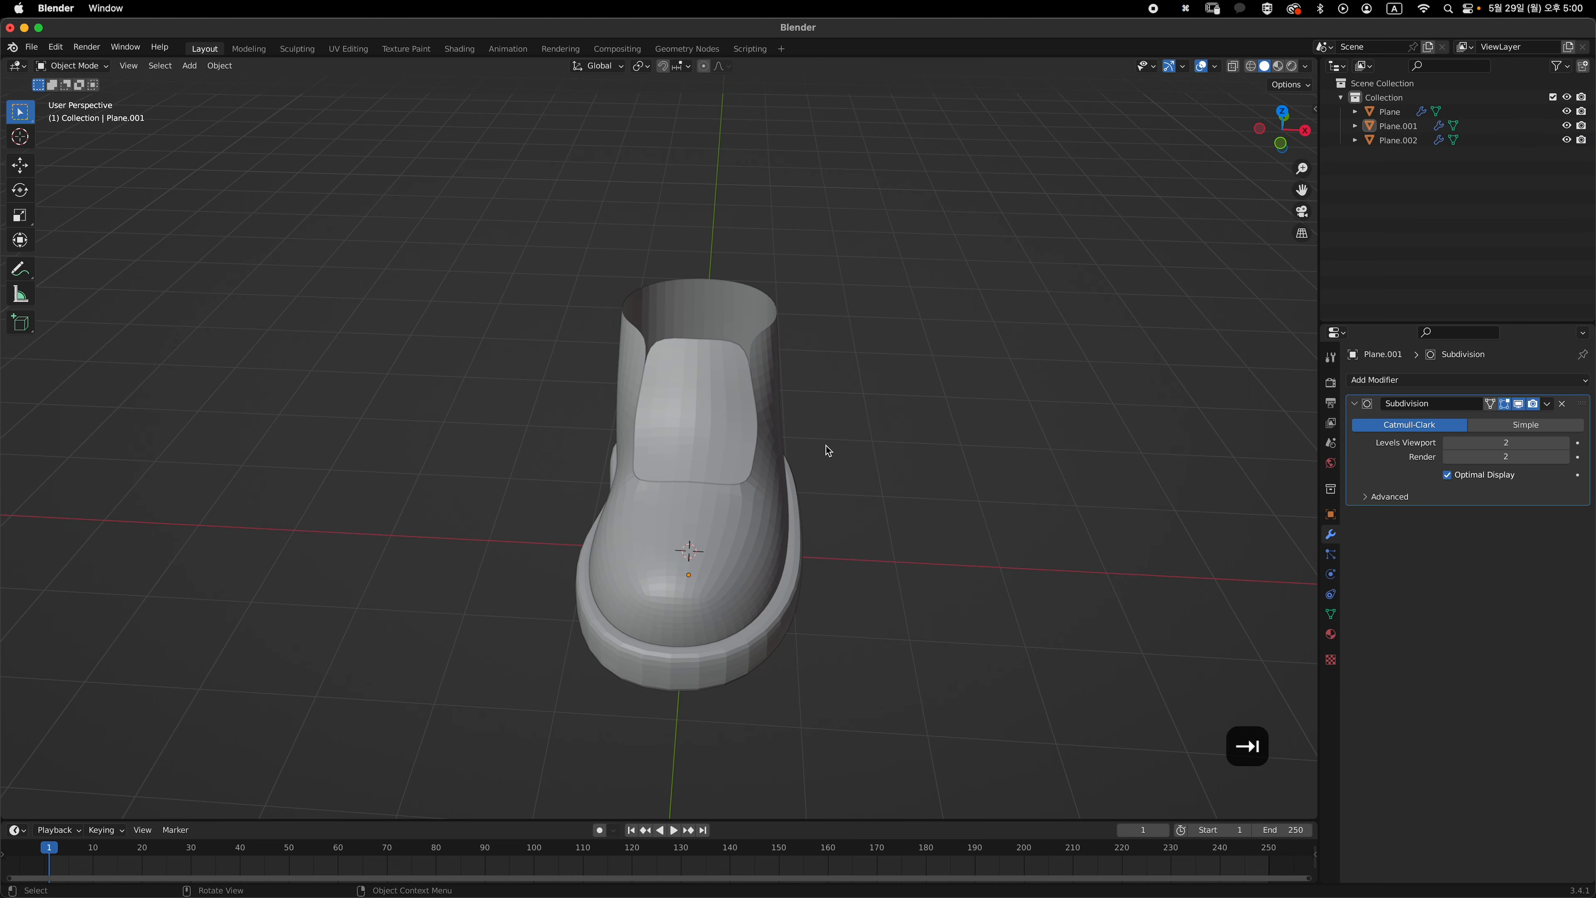
- Edit the upper and tongue together and dissolve the upper's crosswise edge line just ahead of the tongue opening
click(739, 457)
shift+click(782, 436)
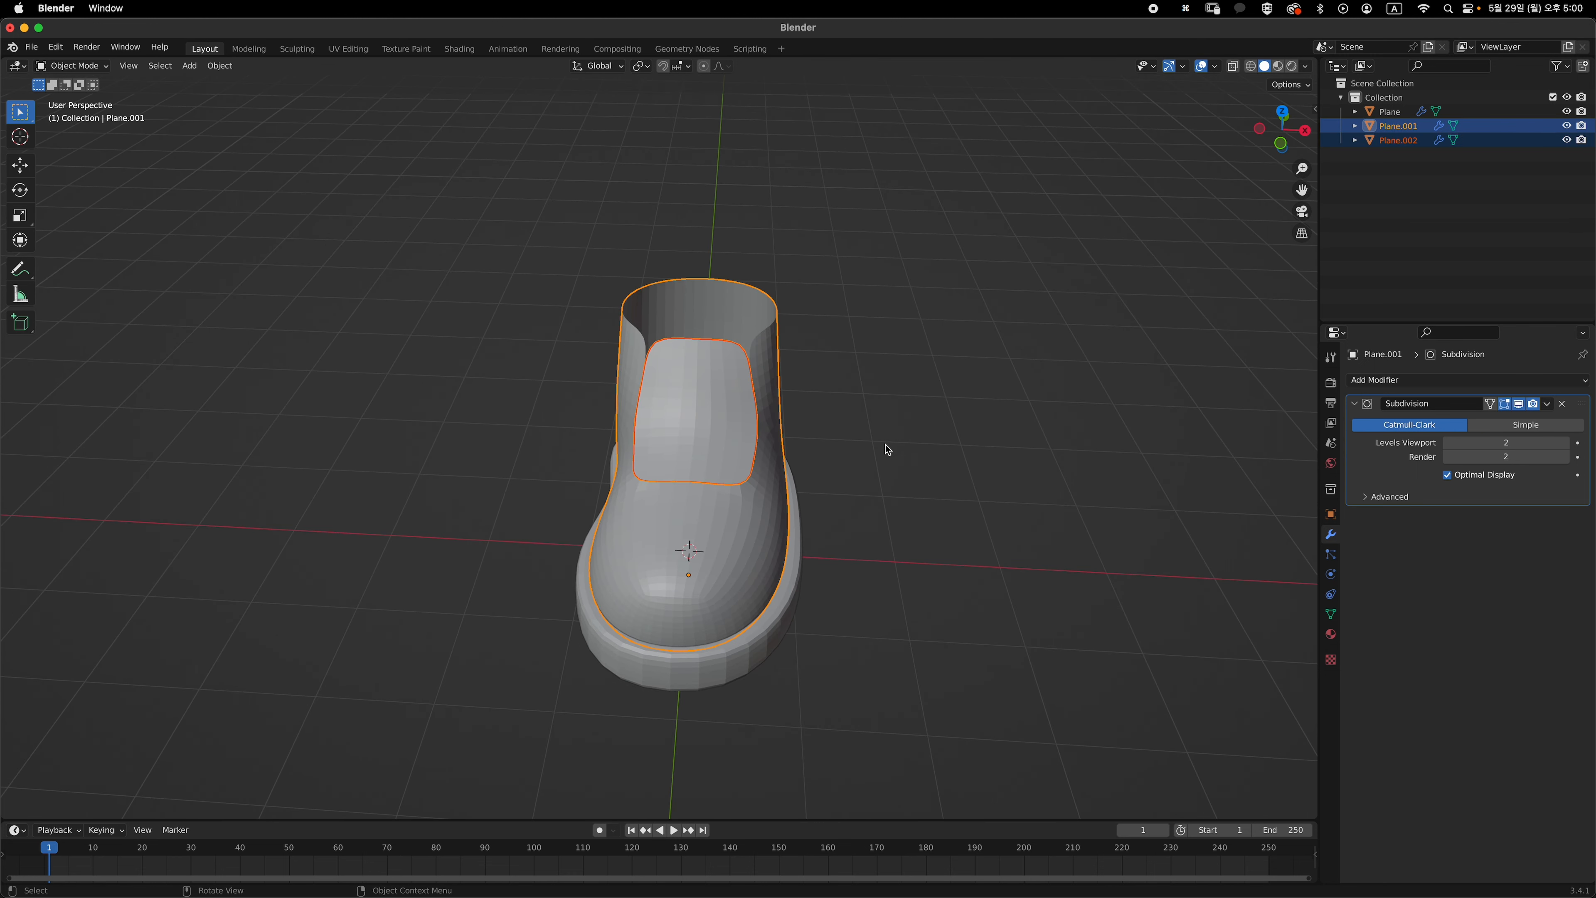
key(Tab)
middle_drag(872, 498, 742, 463)
key(grave)
scroll(772, 535, up, 2)
key(2)
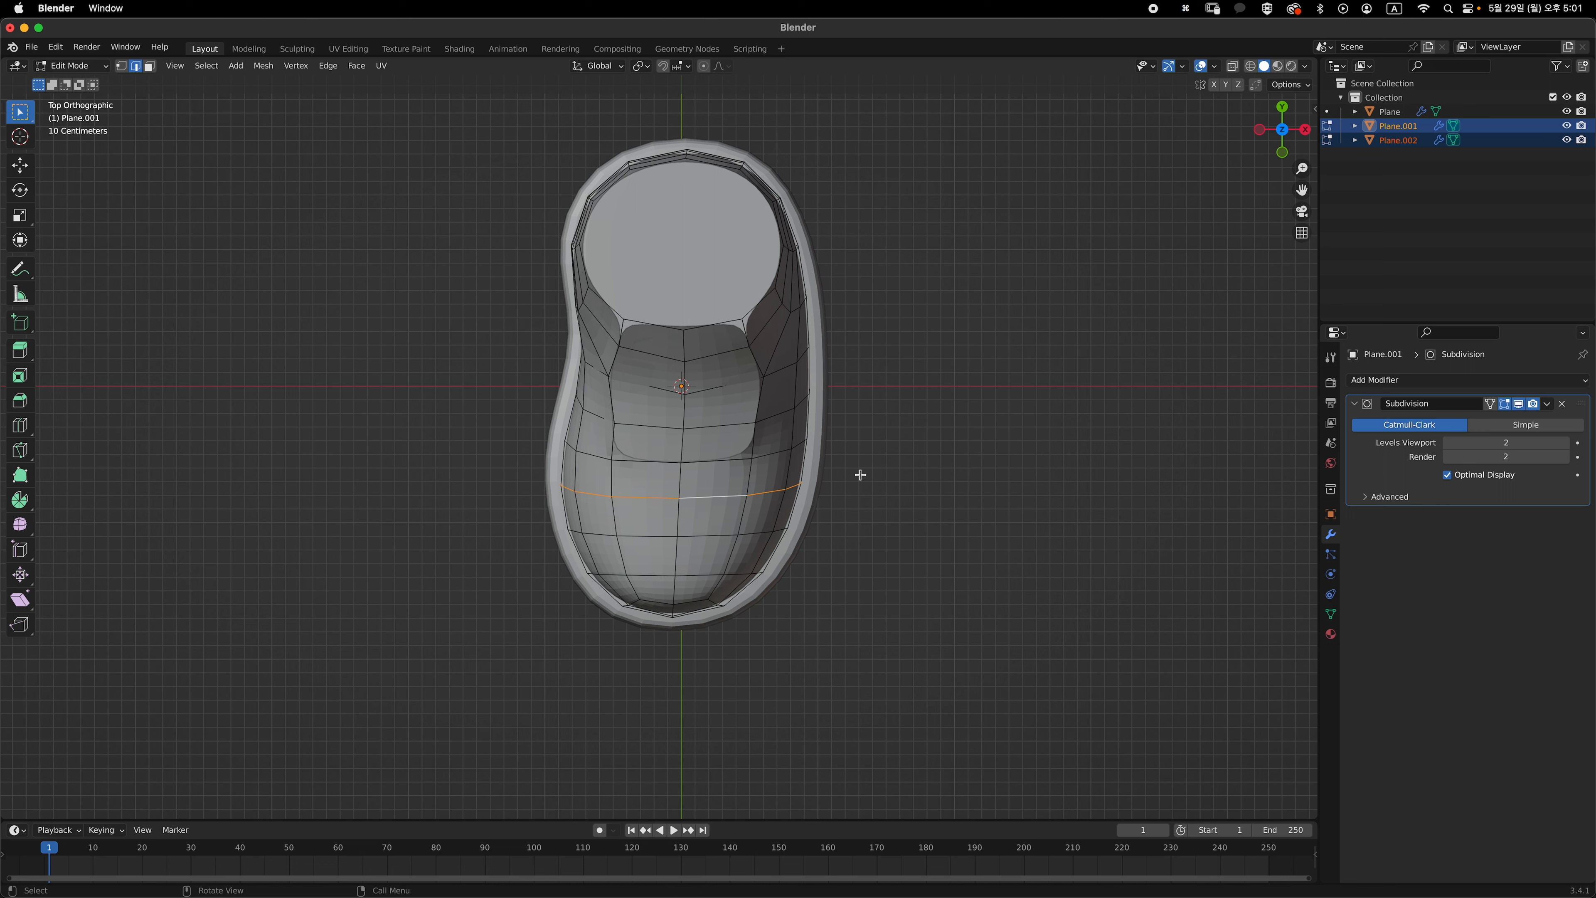
key(super+x)
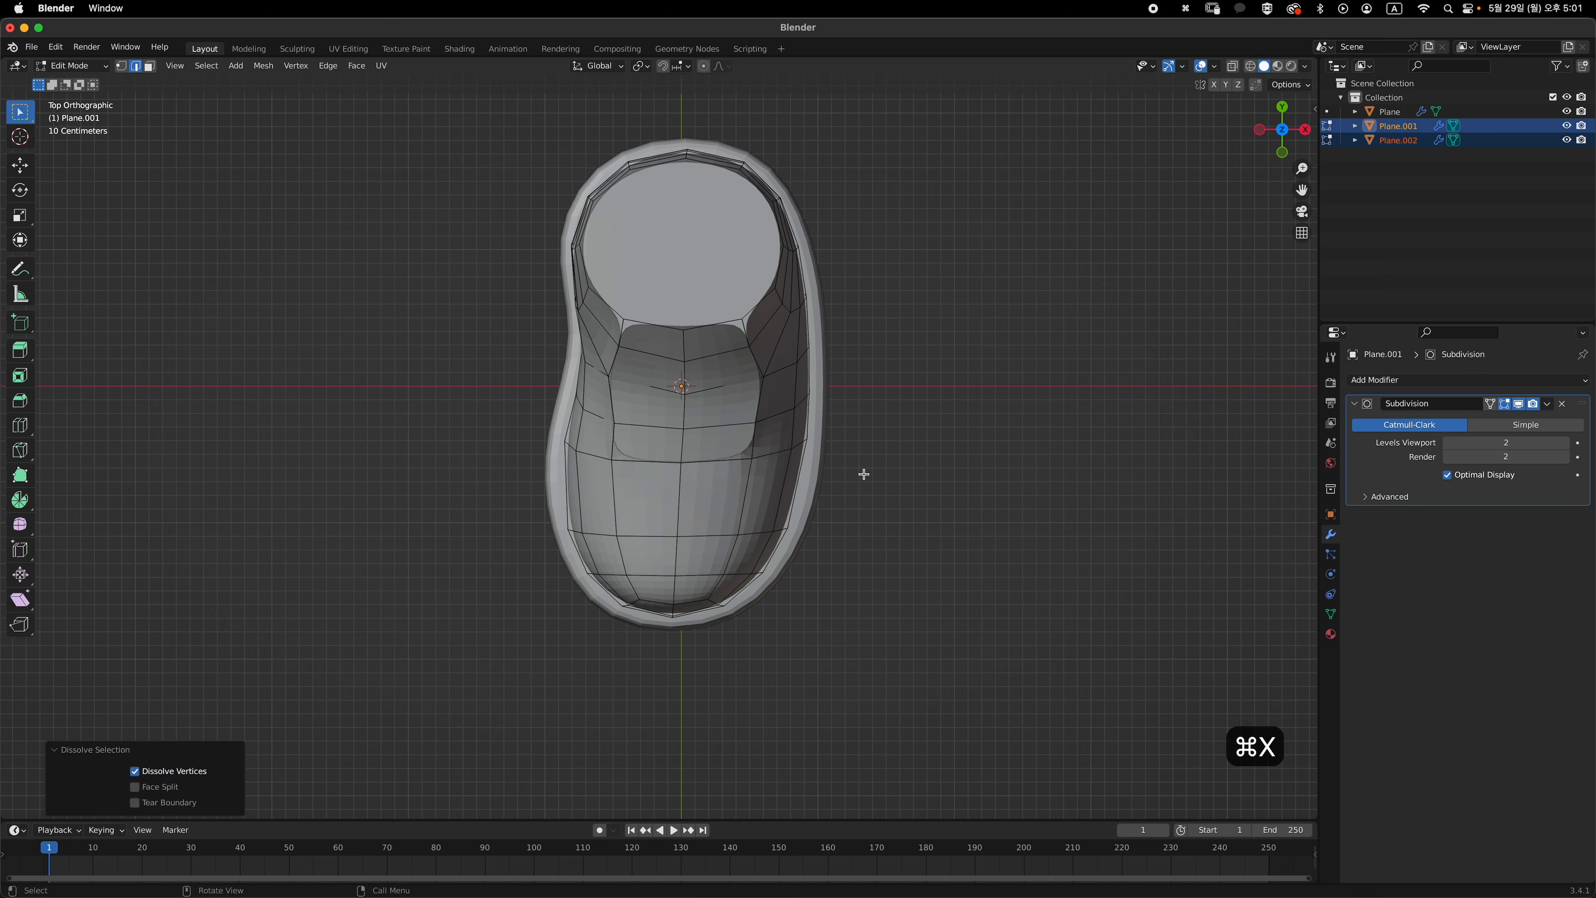
- Move the centre vertices at the front edge of the tongue and its opening about 0.35 m toward the toe along Y
key(1)
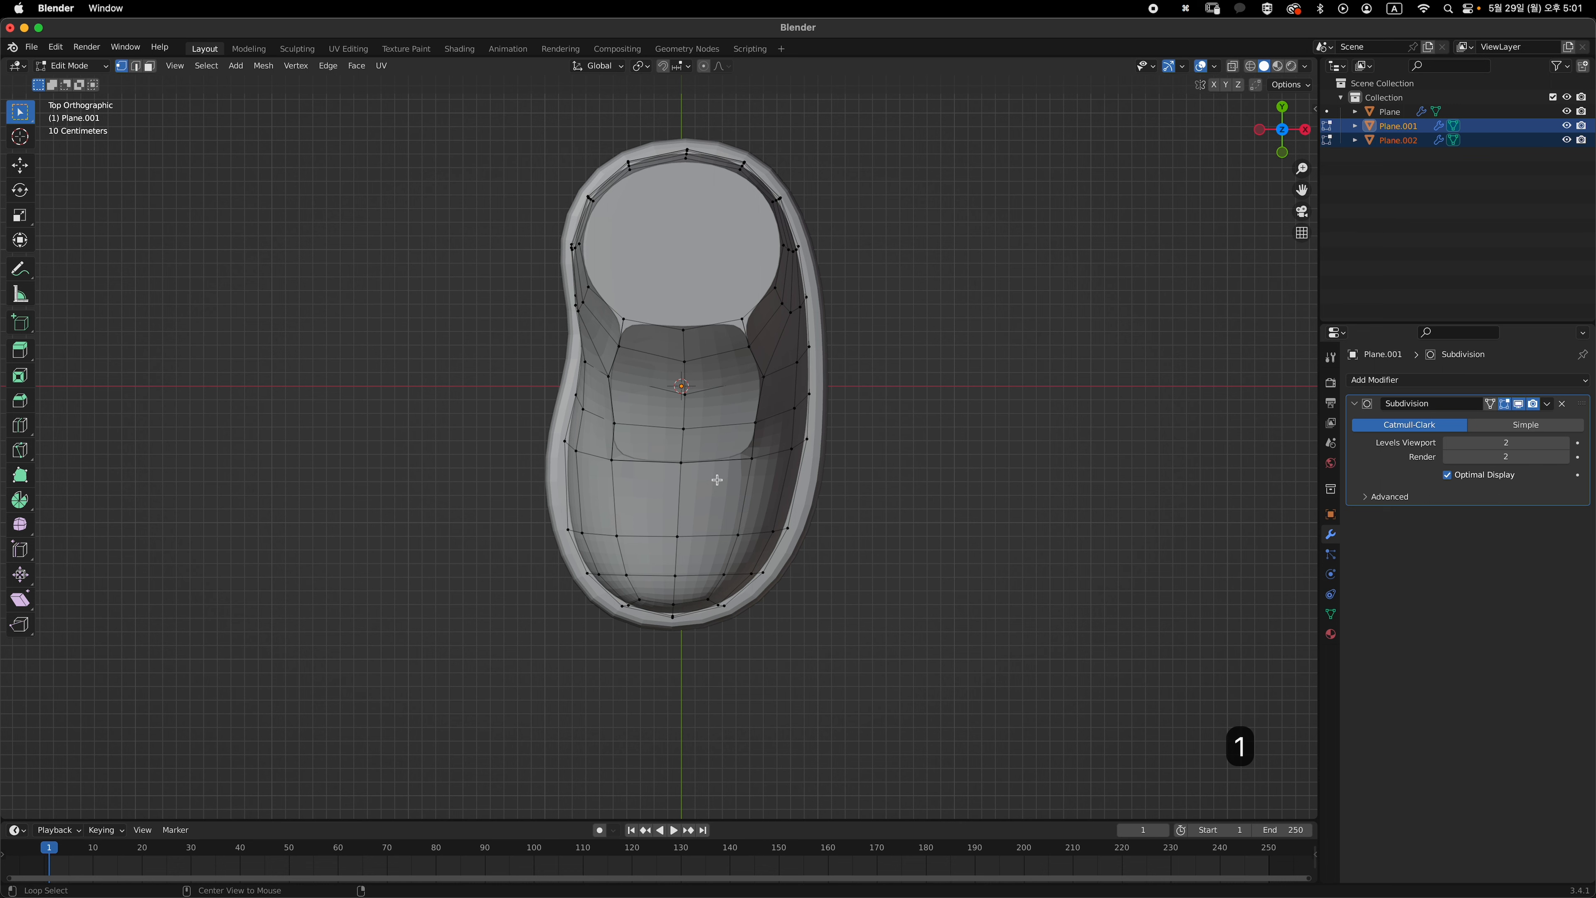
key(alt+z)
mouse_move(708, 481)
middle_down()
mouse_move(660, 457)
mouse_move(680, 484)
middle_up()
key(alt+z)
key(`)
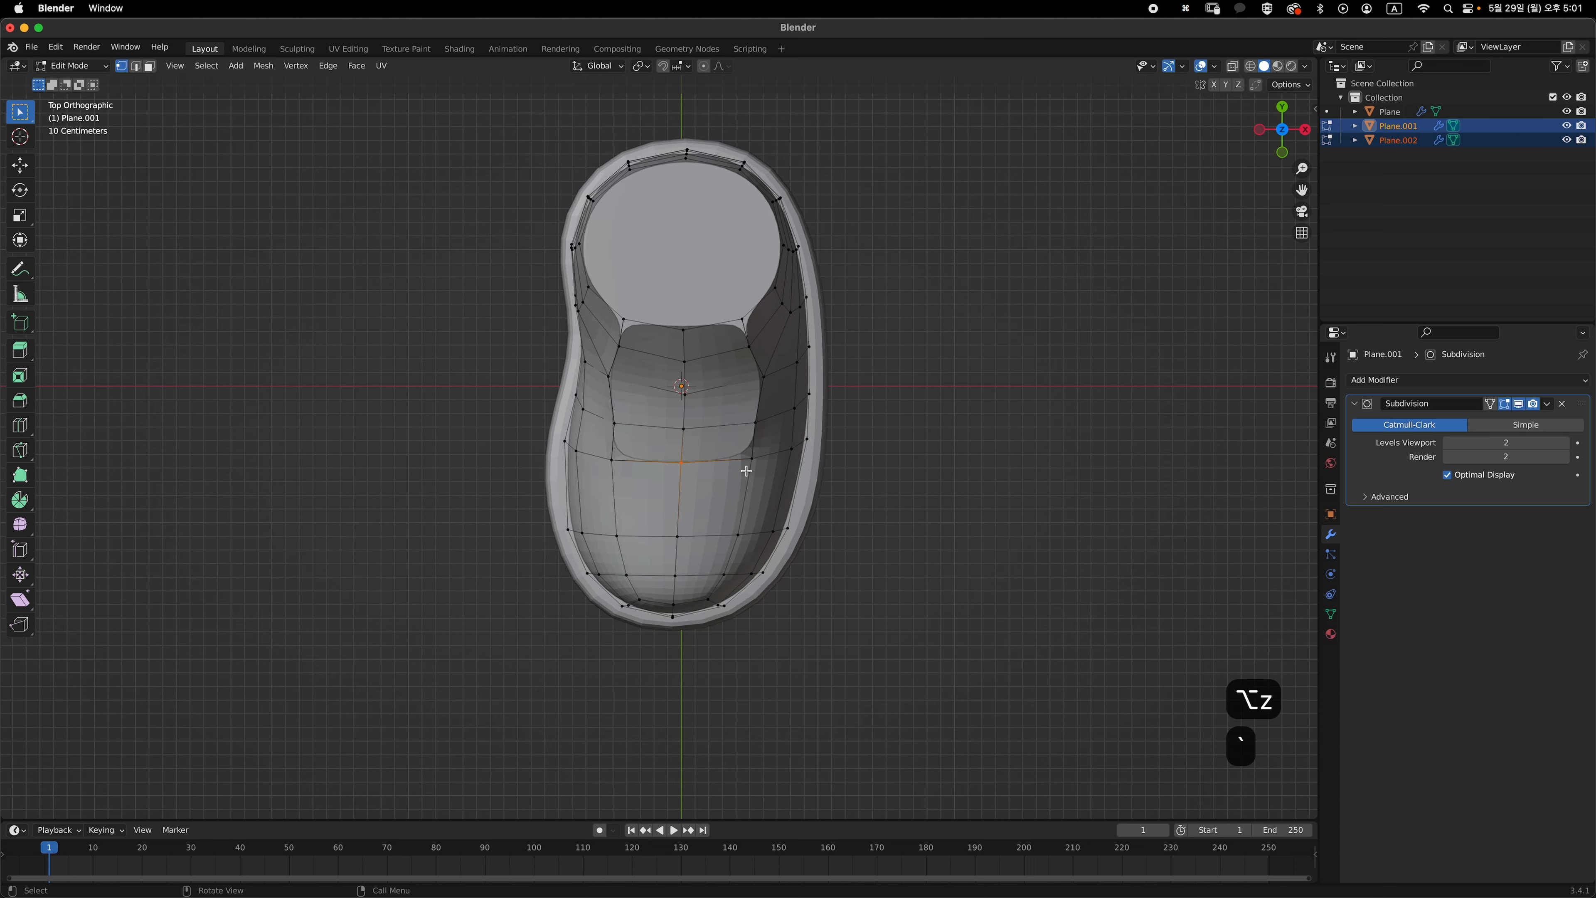
key(g)
key(y)
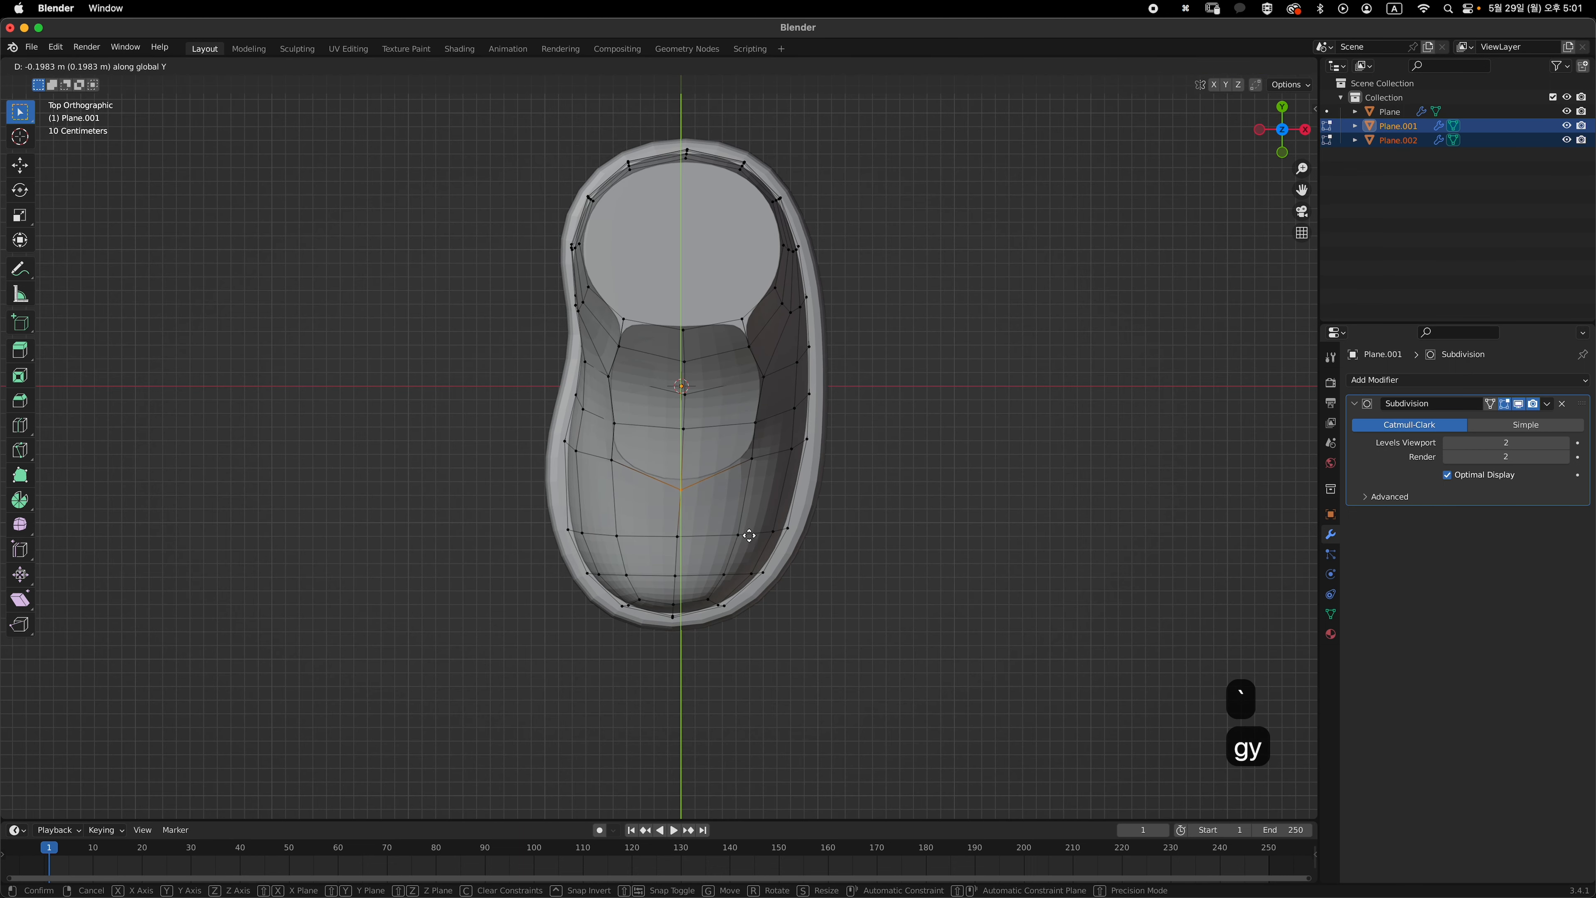
click(749, 553)
- Move the two front corners of the tongue and its opening about 0.125 m toward the toe along Y
key(alt+z)
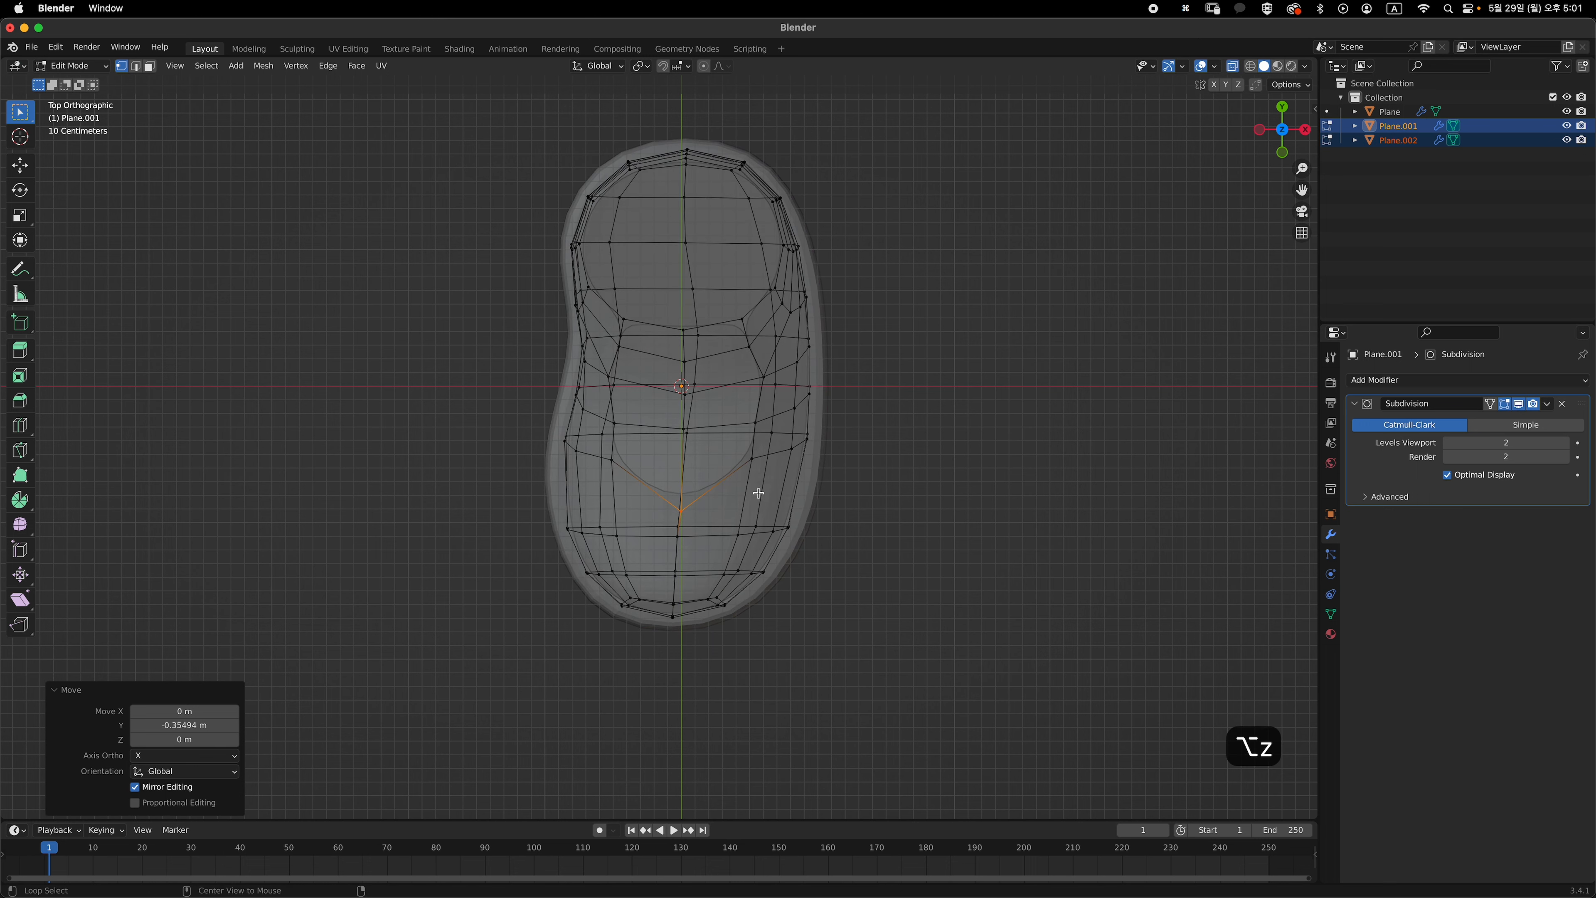
click(753, 465)
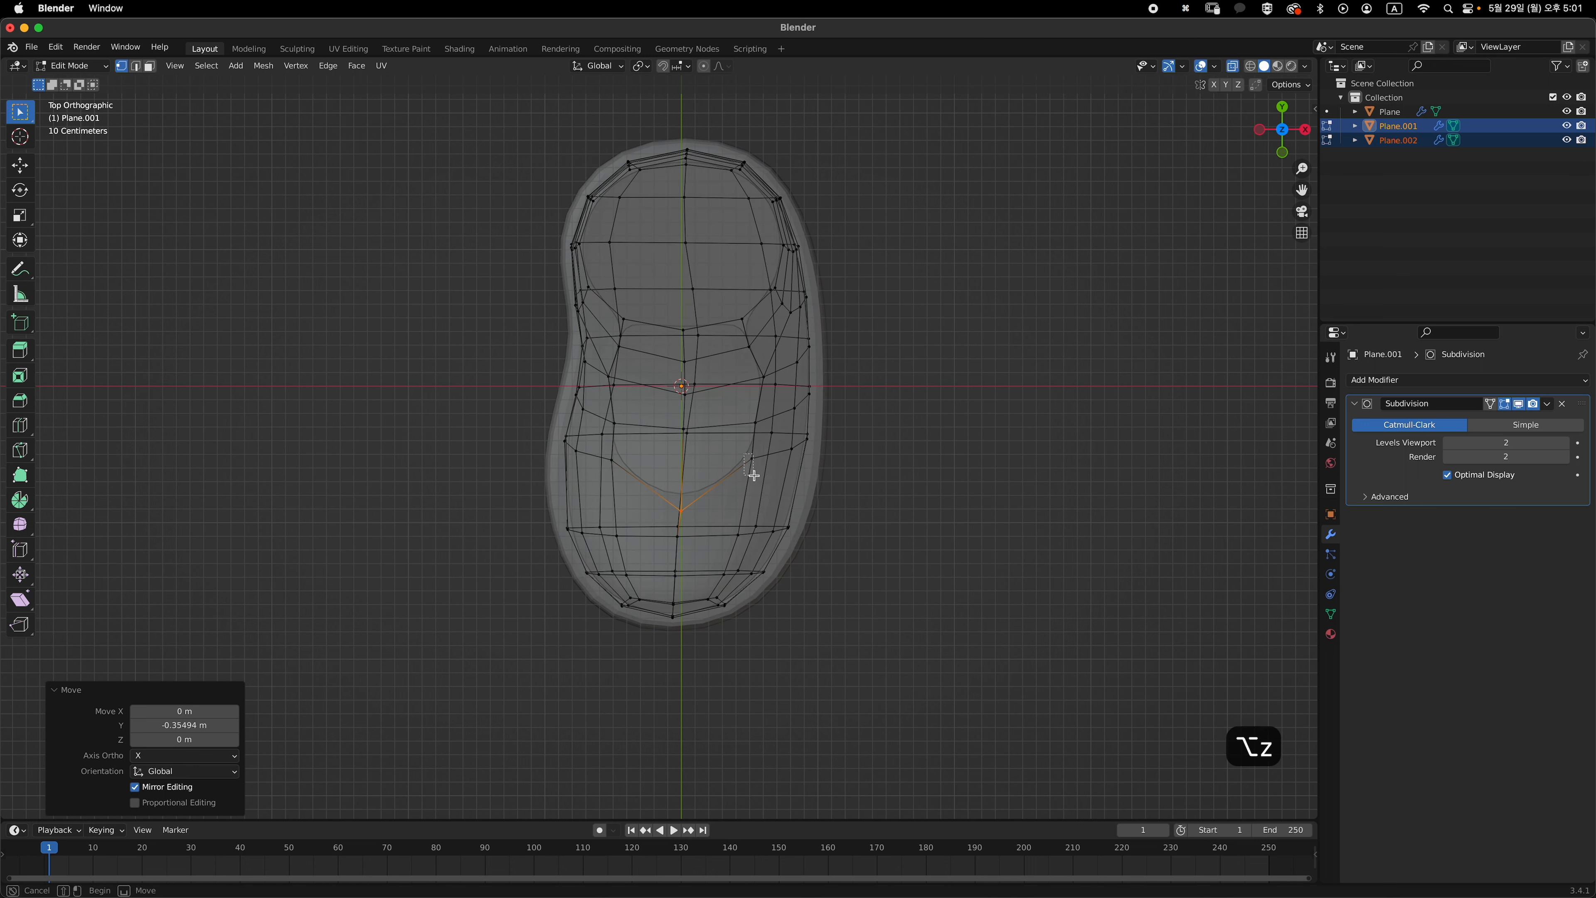
shift+click(607, 455)
key(alt+z)
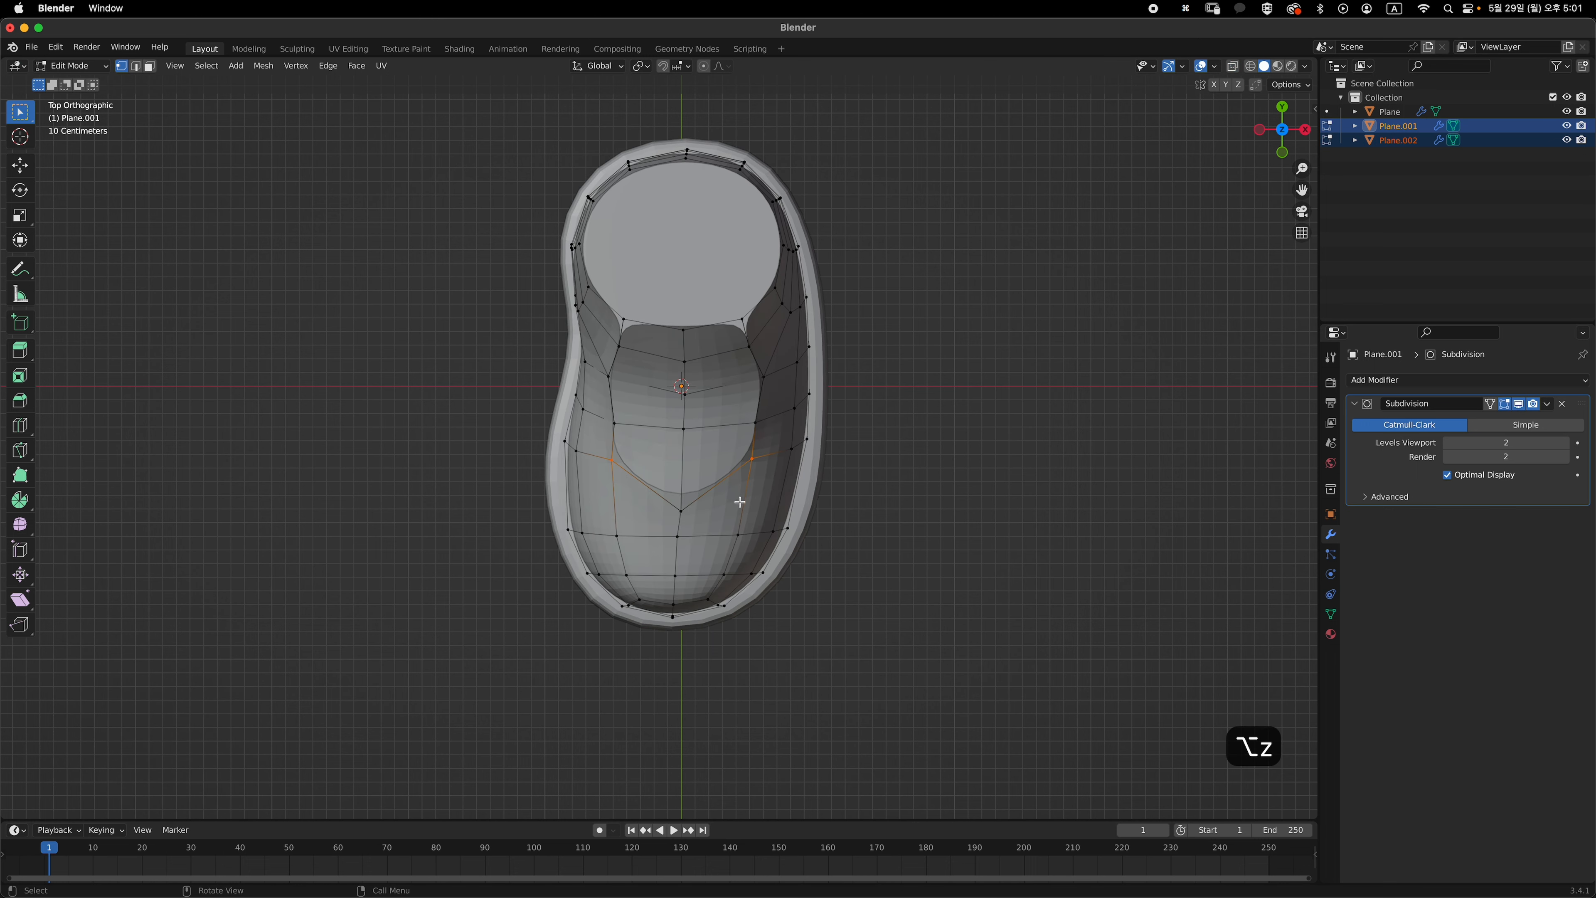
key(g)
key(y)
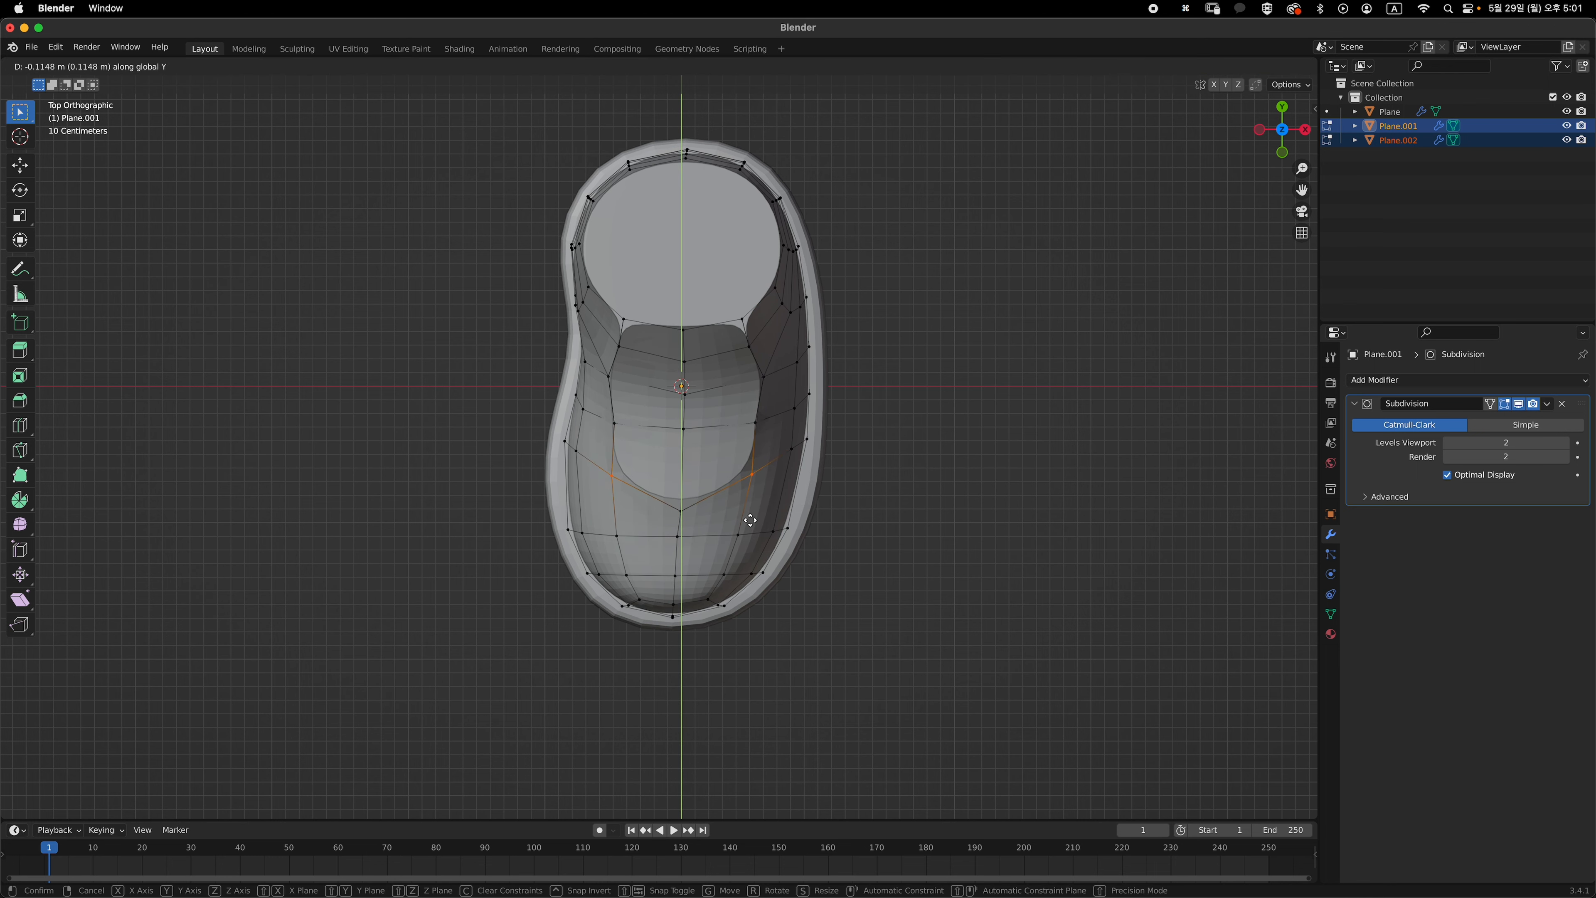
click(748, 522)
- Lower the front centre vertices of the tongue and opening along Z to follow the toe's slope, and return to Object Mode
alt+middle_drag(770, 515, 717, 476)
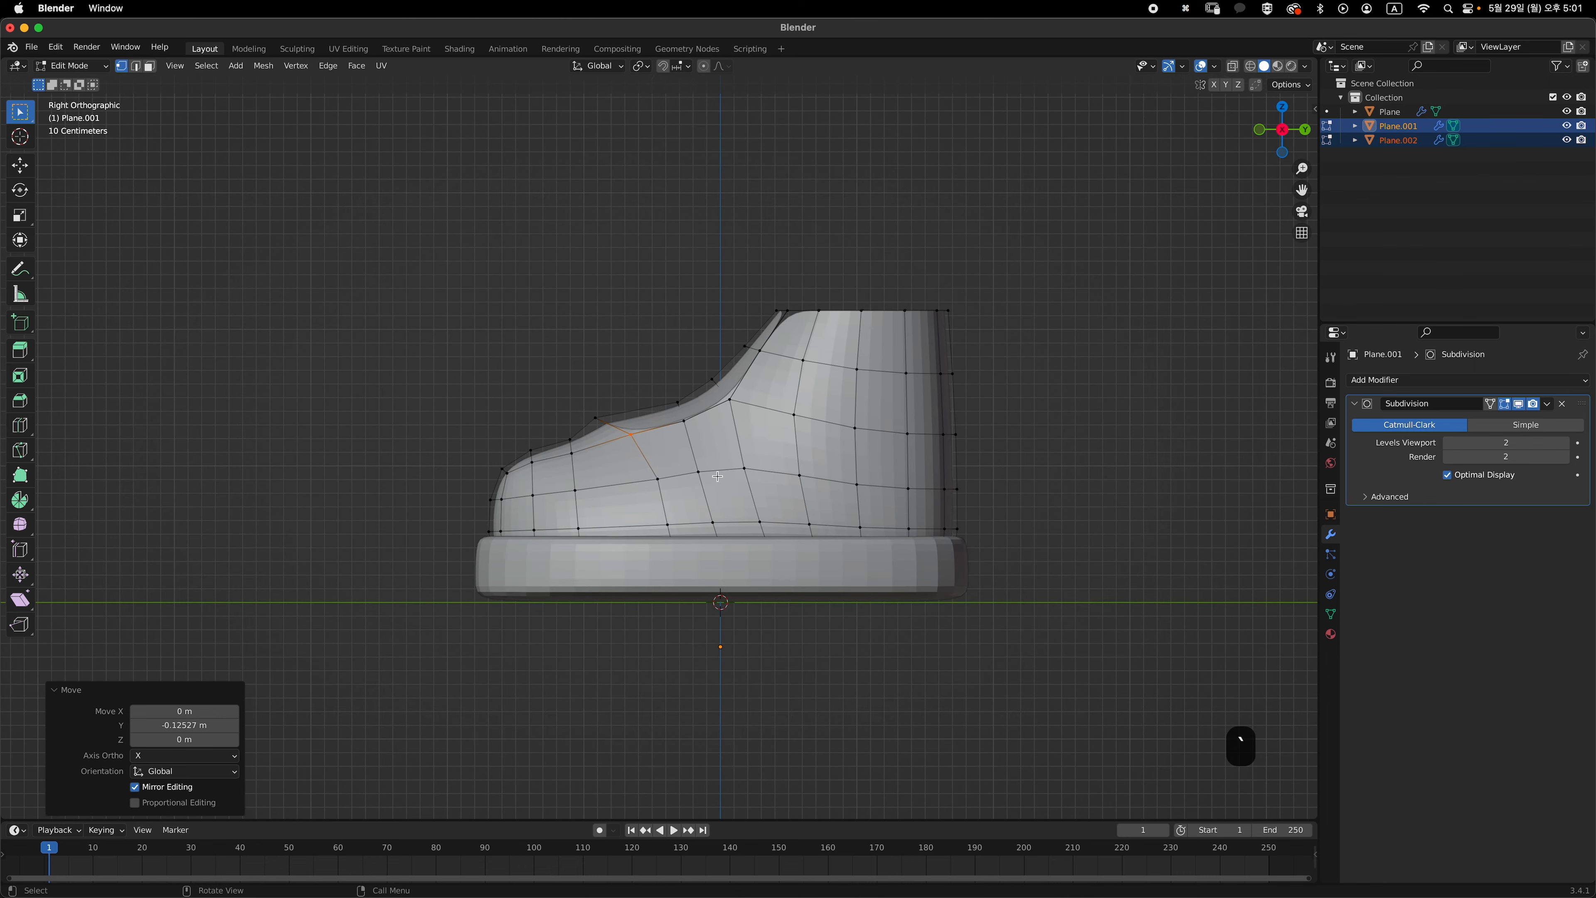
key(alt+z)
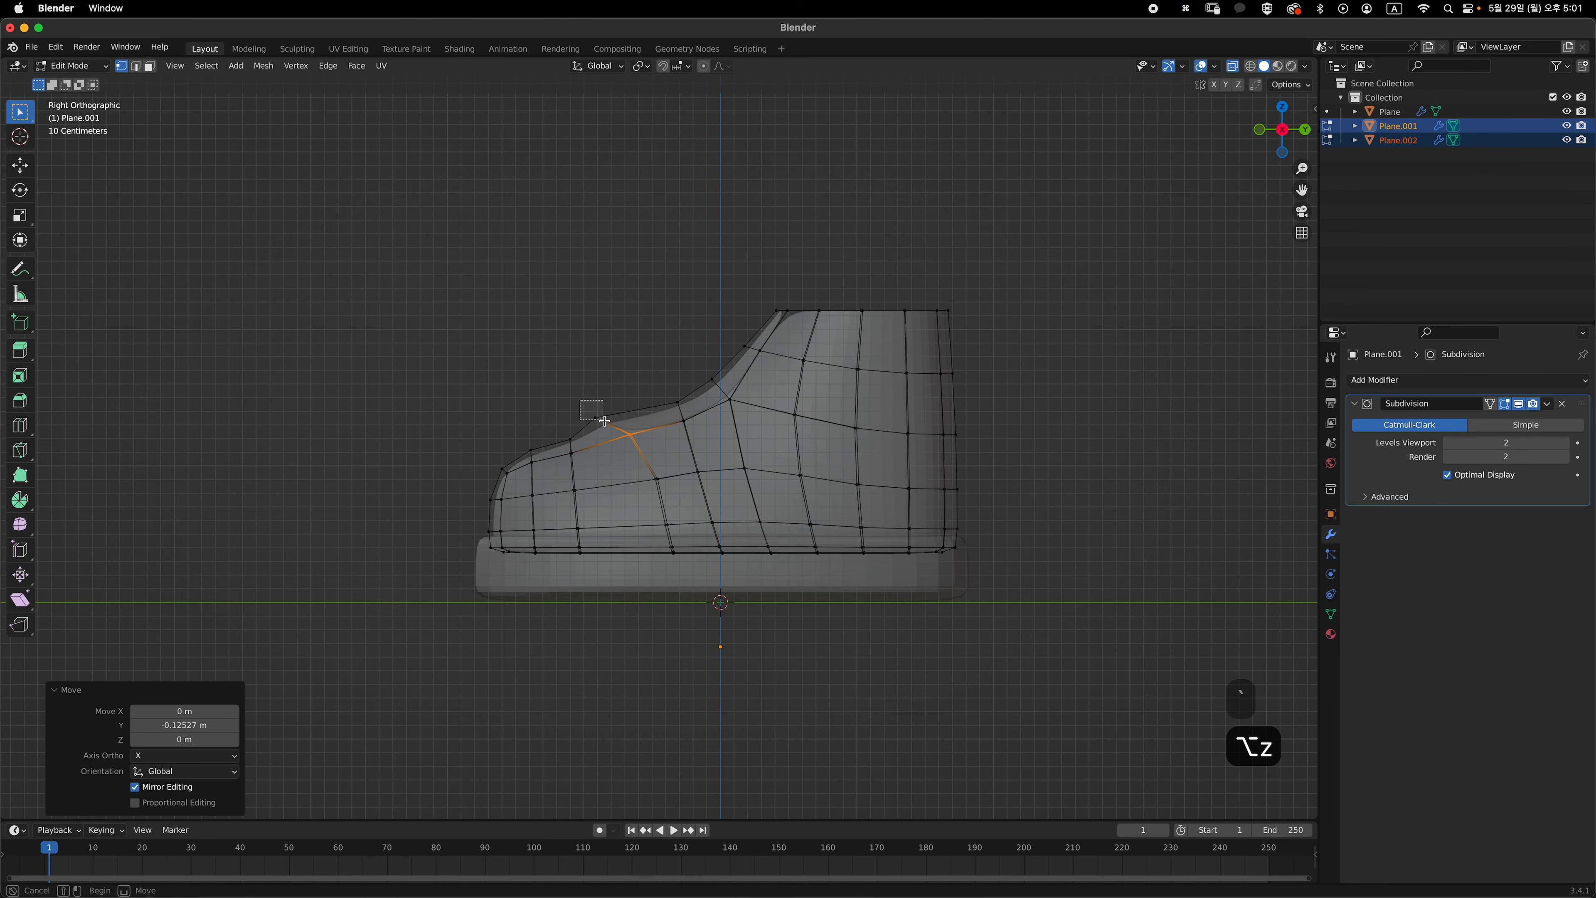
click(609, 421)
key(alt+z)
scroll(628, 428, up, 3)
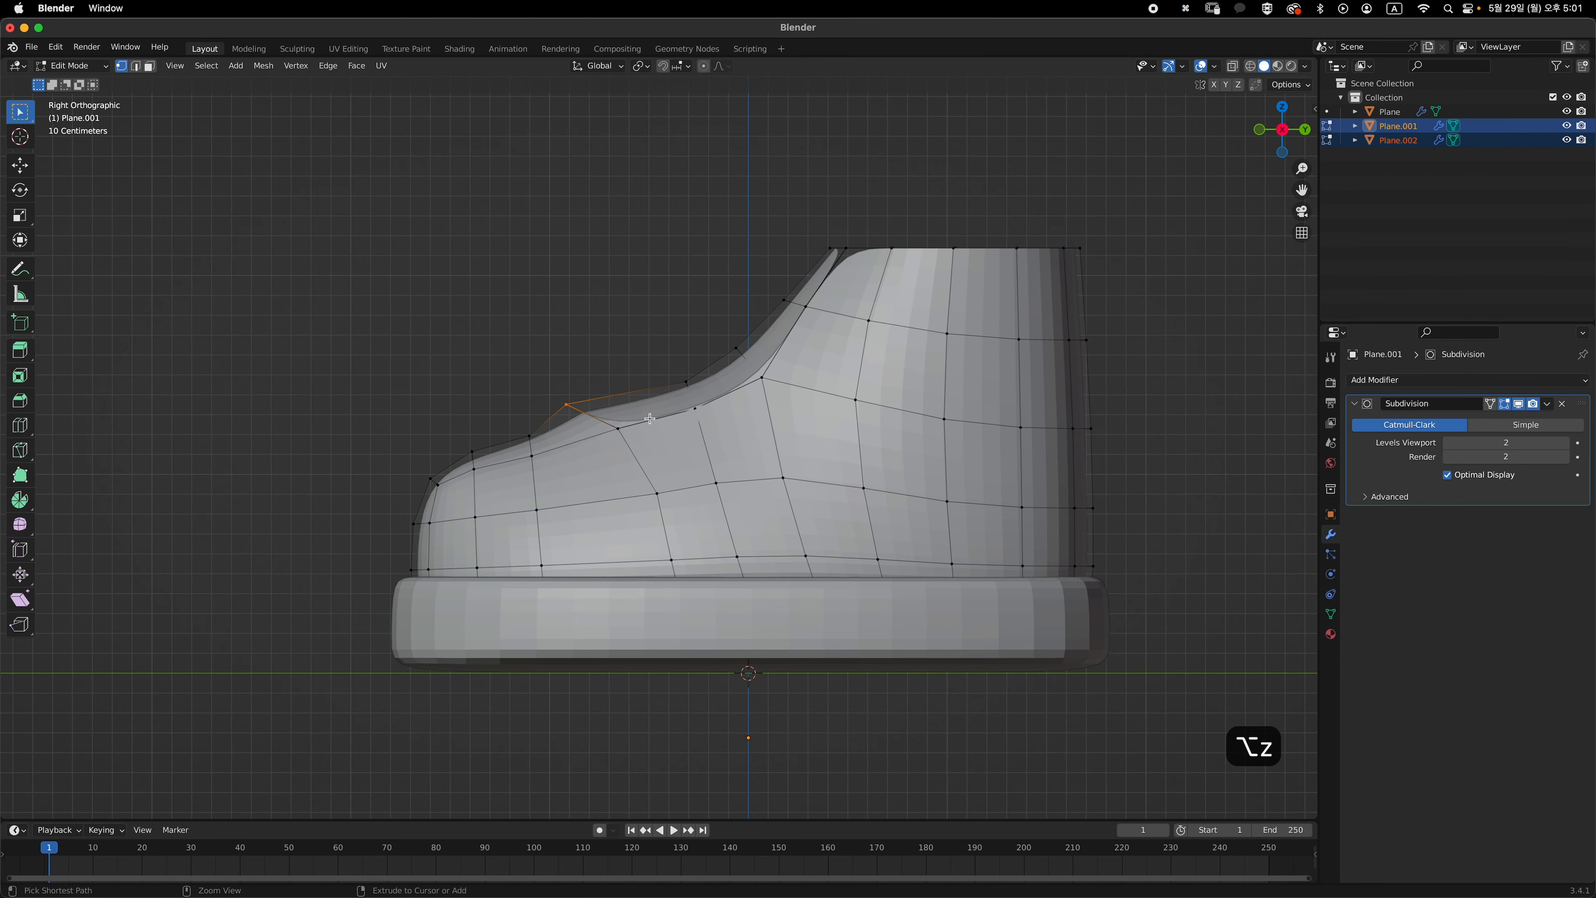
key(g)
key(z)
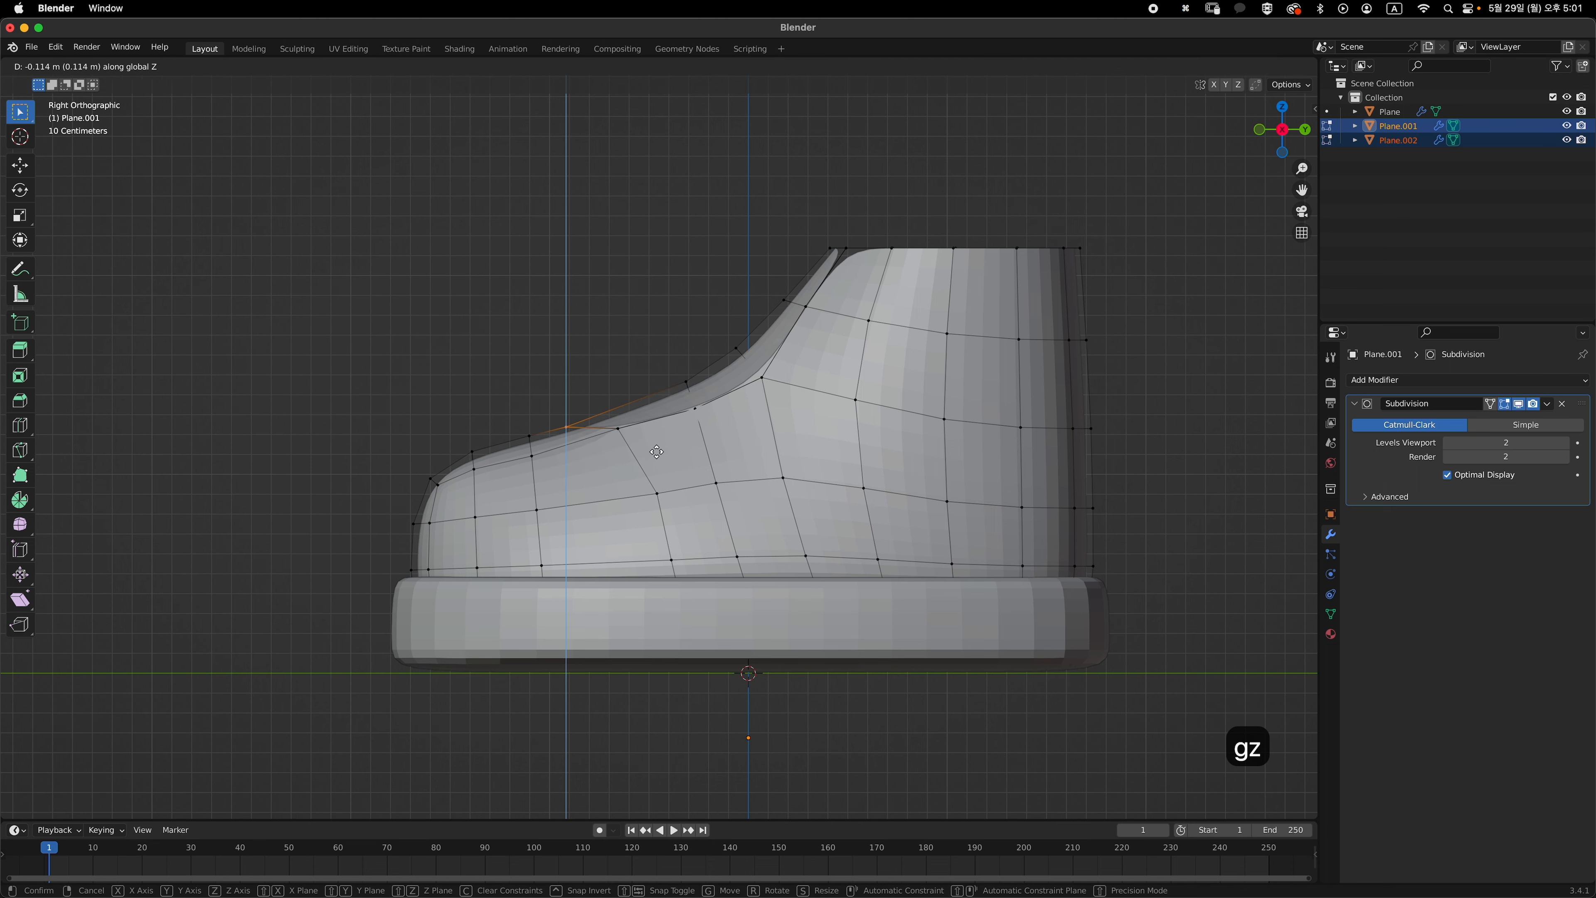
click(658, 436)
key(Tab)
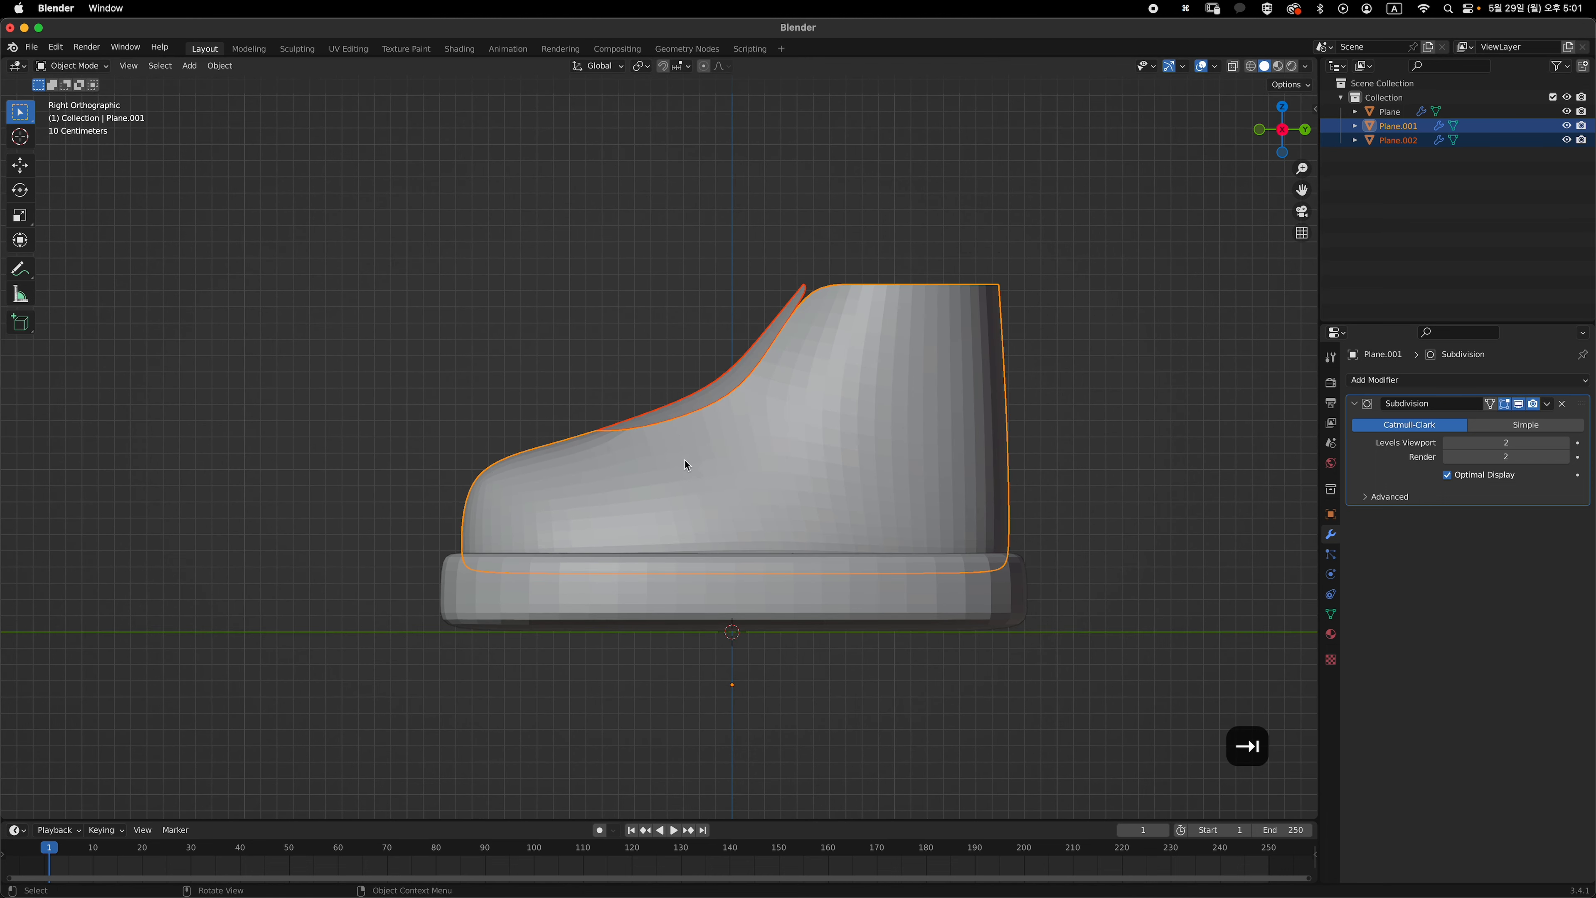
- Widen the top corner vertices of the tongue and its opening by scaling them about 1.09 along X
middle_drag(684, 459, 782, 377)
key(Tab)
scroll(796, 397, up, 3)
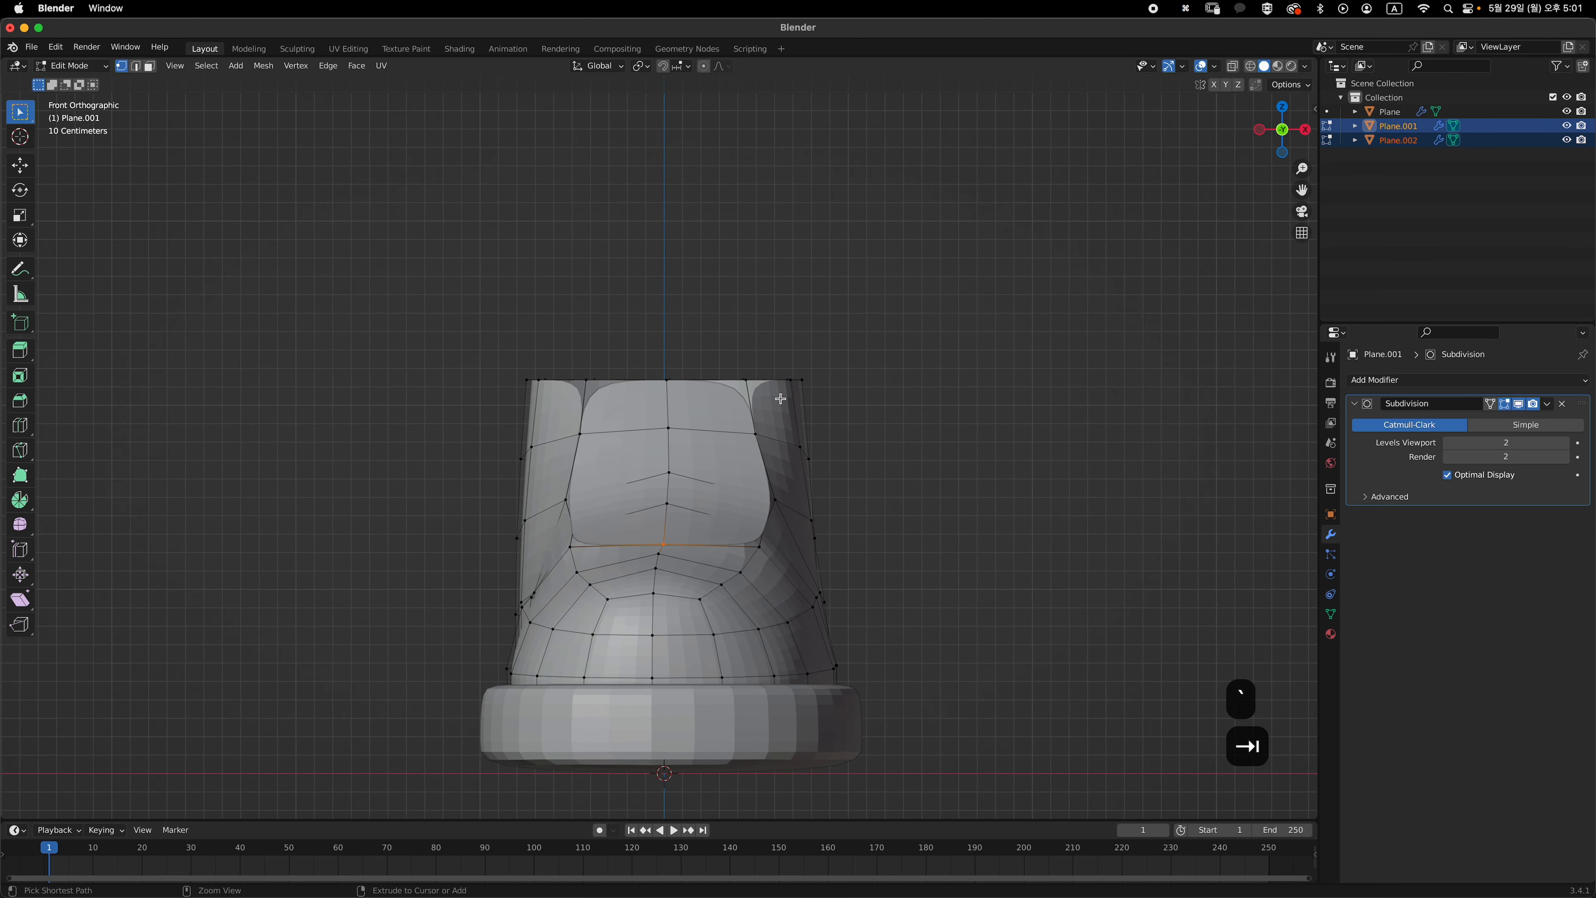
key(alt+z)
key(alt+z)
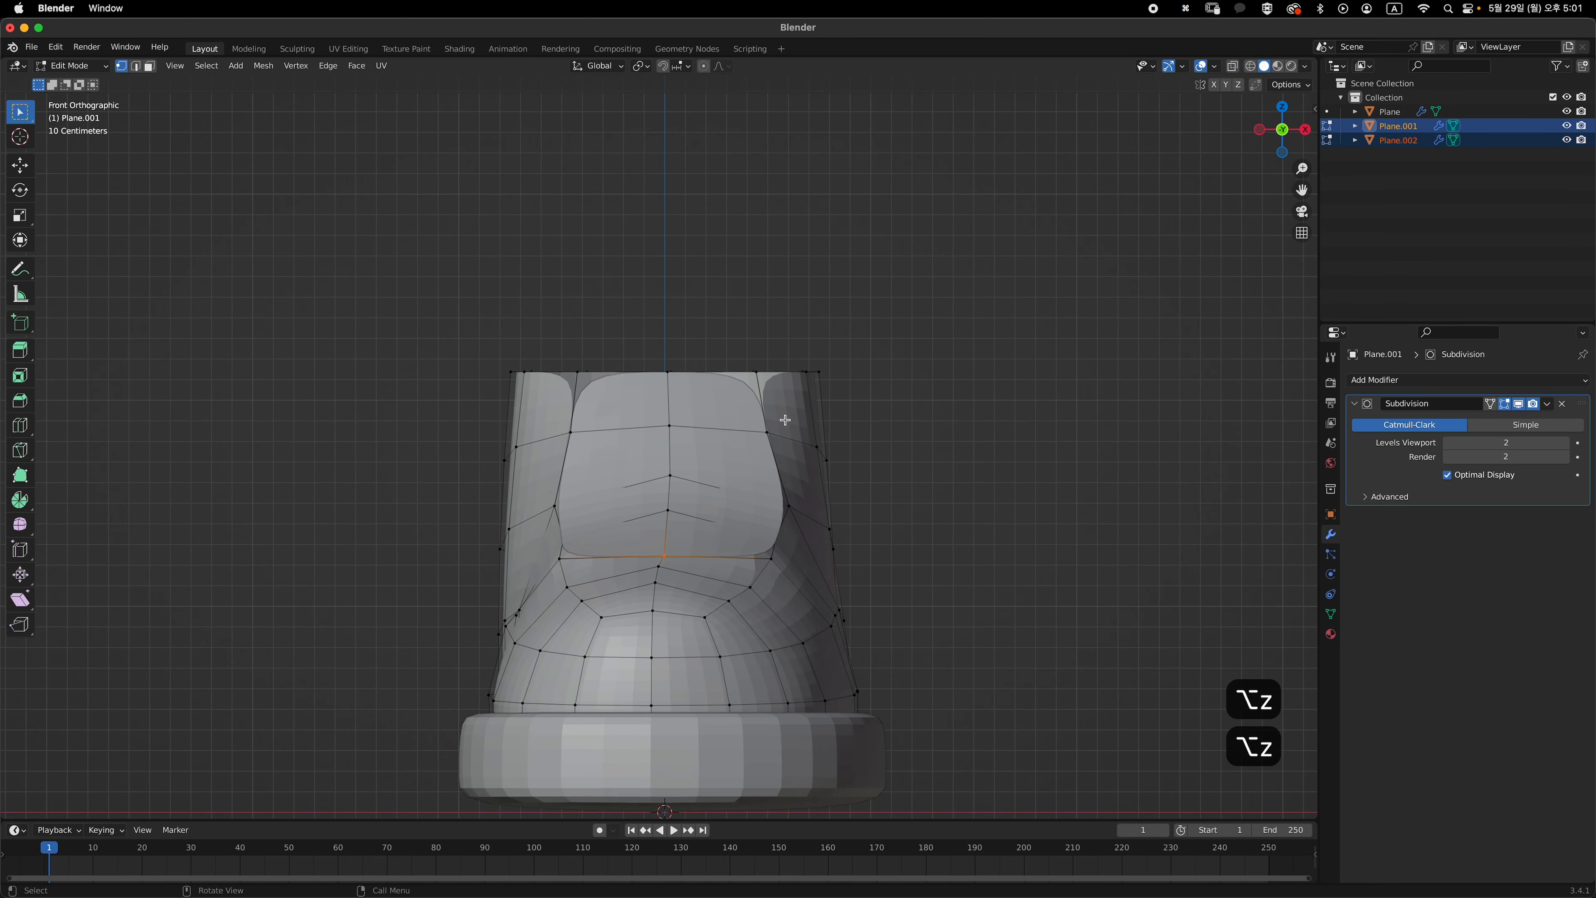
middle_drag(778, 414, 772, 396)
key(alt+z)
click(741, 352)
key(alt+z)
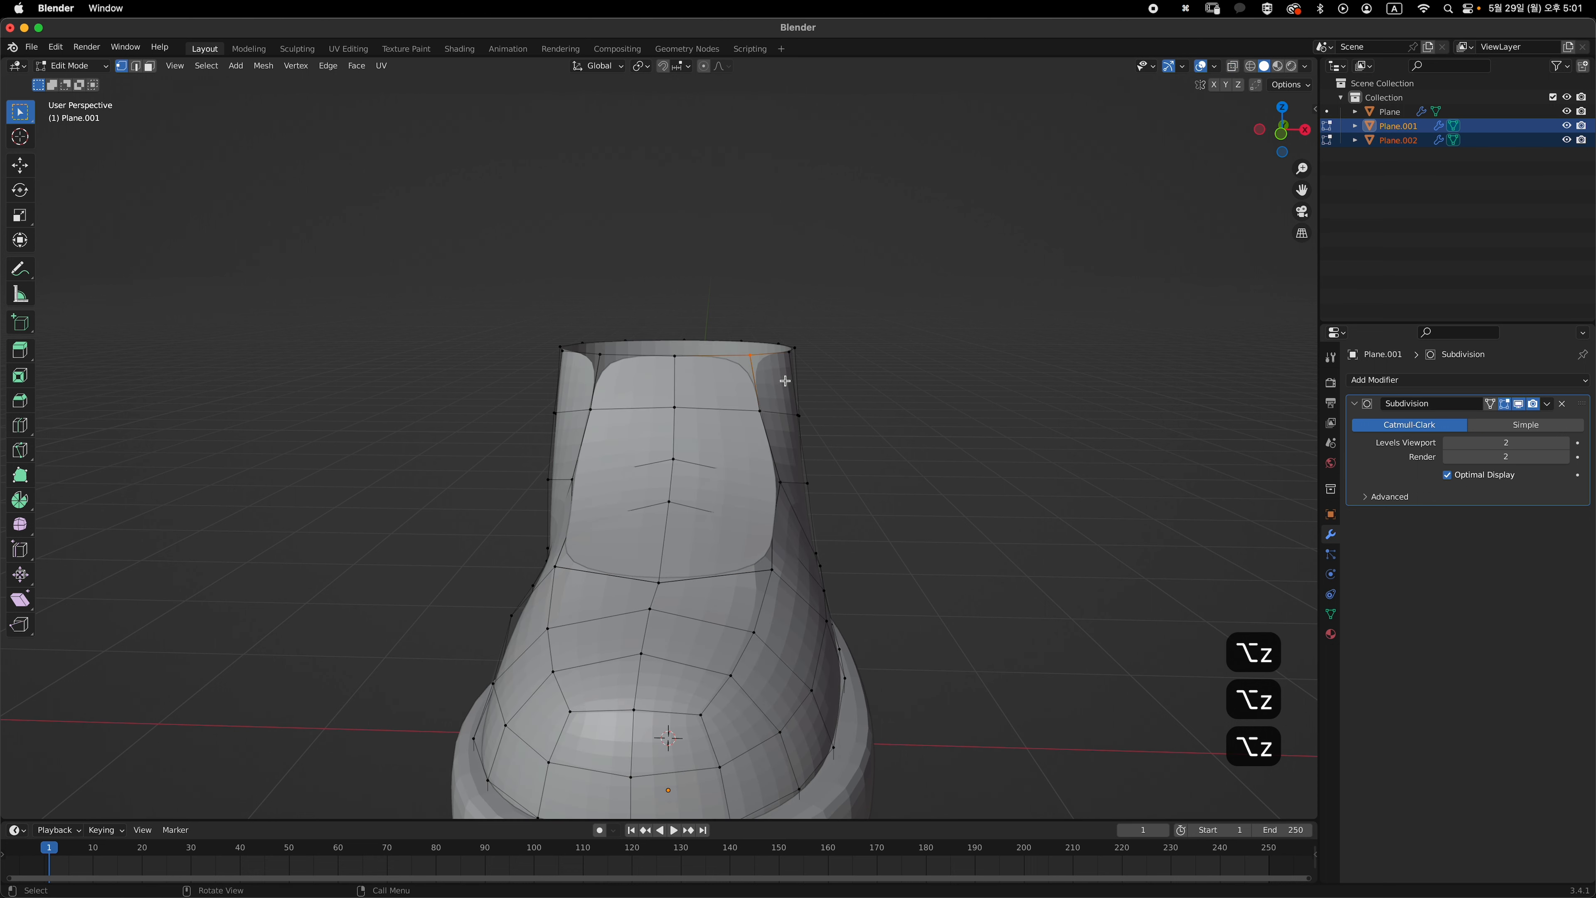
key(alt+z)
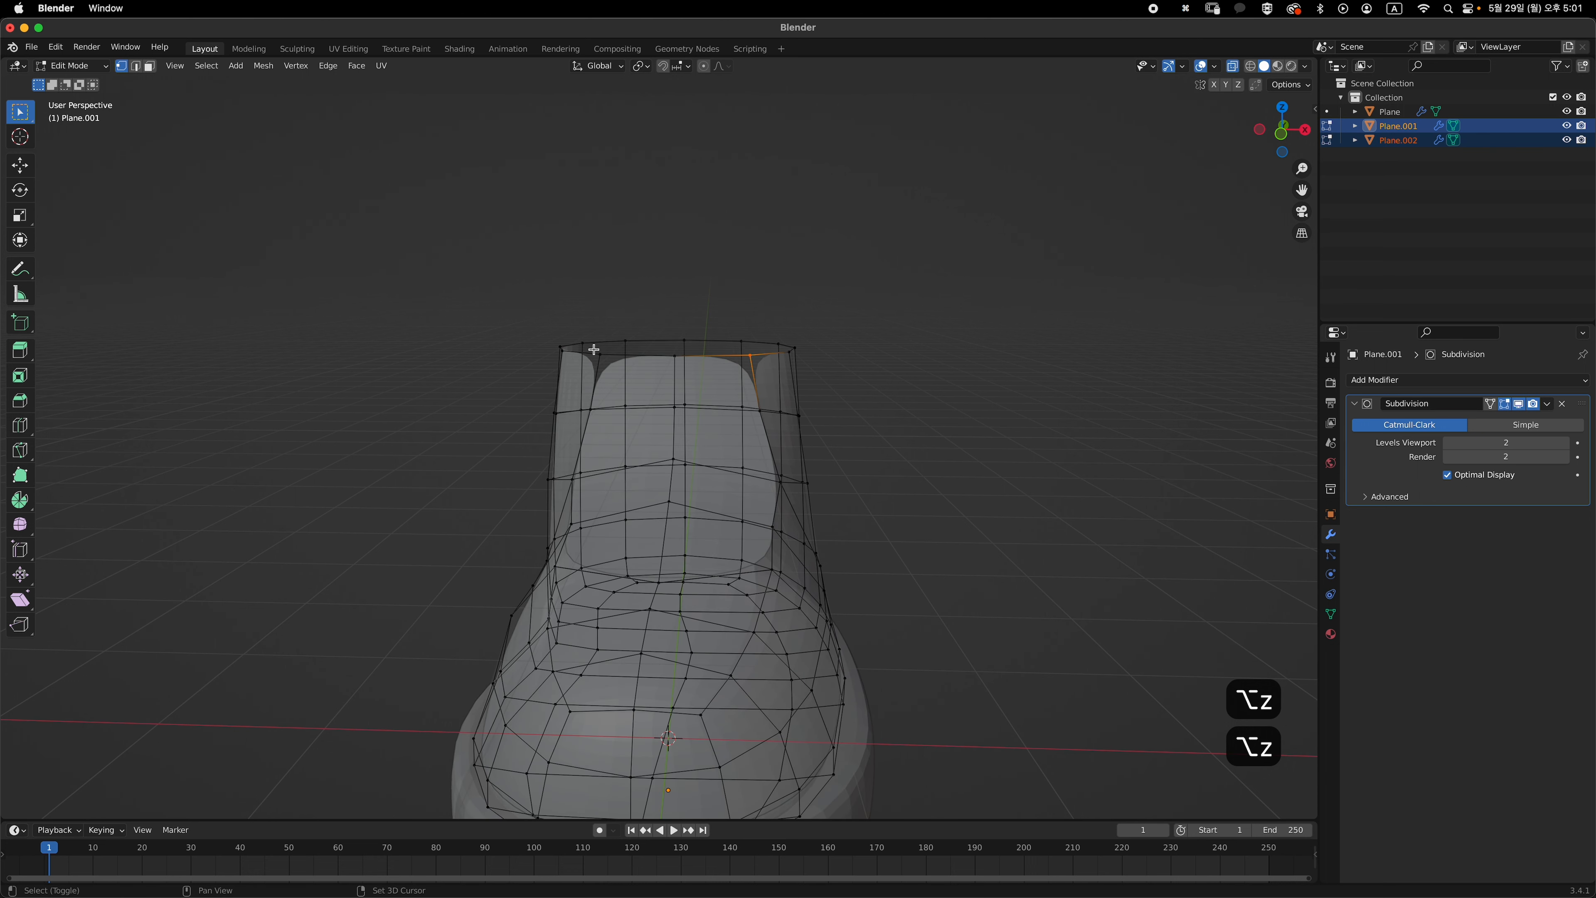
shift+click(594, 350)
key(alt+z)
key(grave)
click(738, 349)
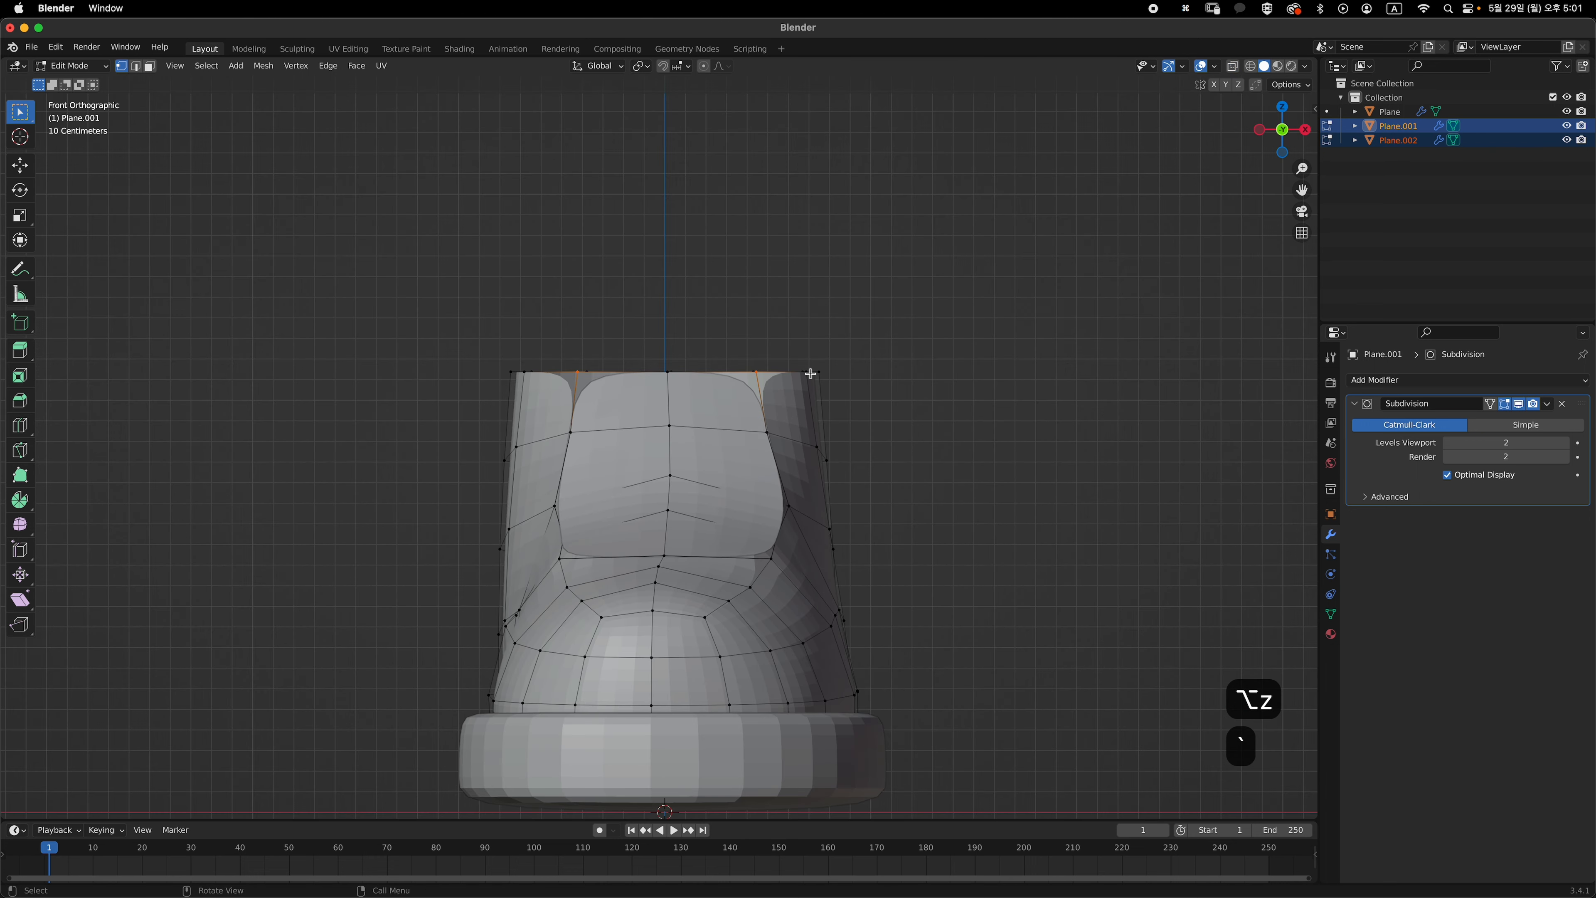
key(s)
key(x)
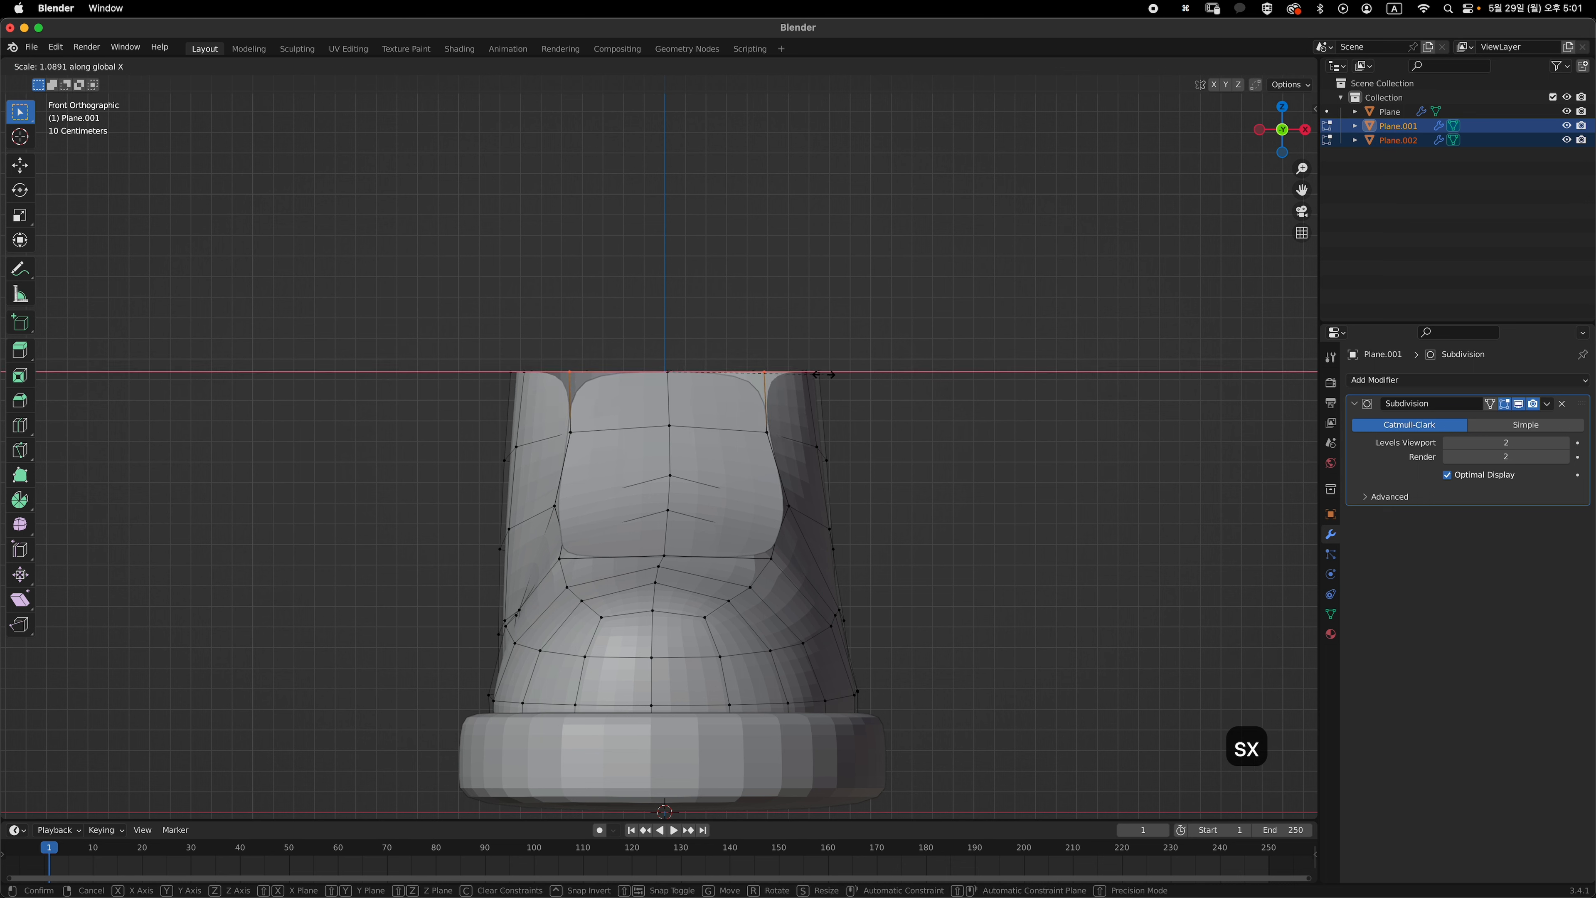
click(823, 374)
- Widen the next pair of side vertices below the ankle rim by scaling them 1.065 along X
key(alt+z)
alt+click(762, 418)
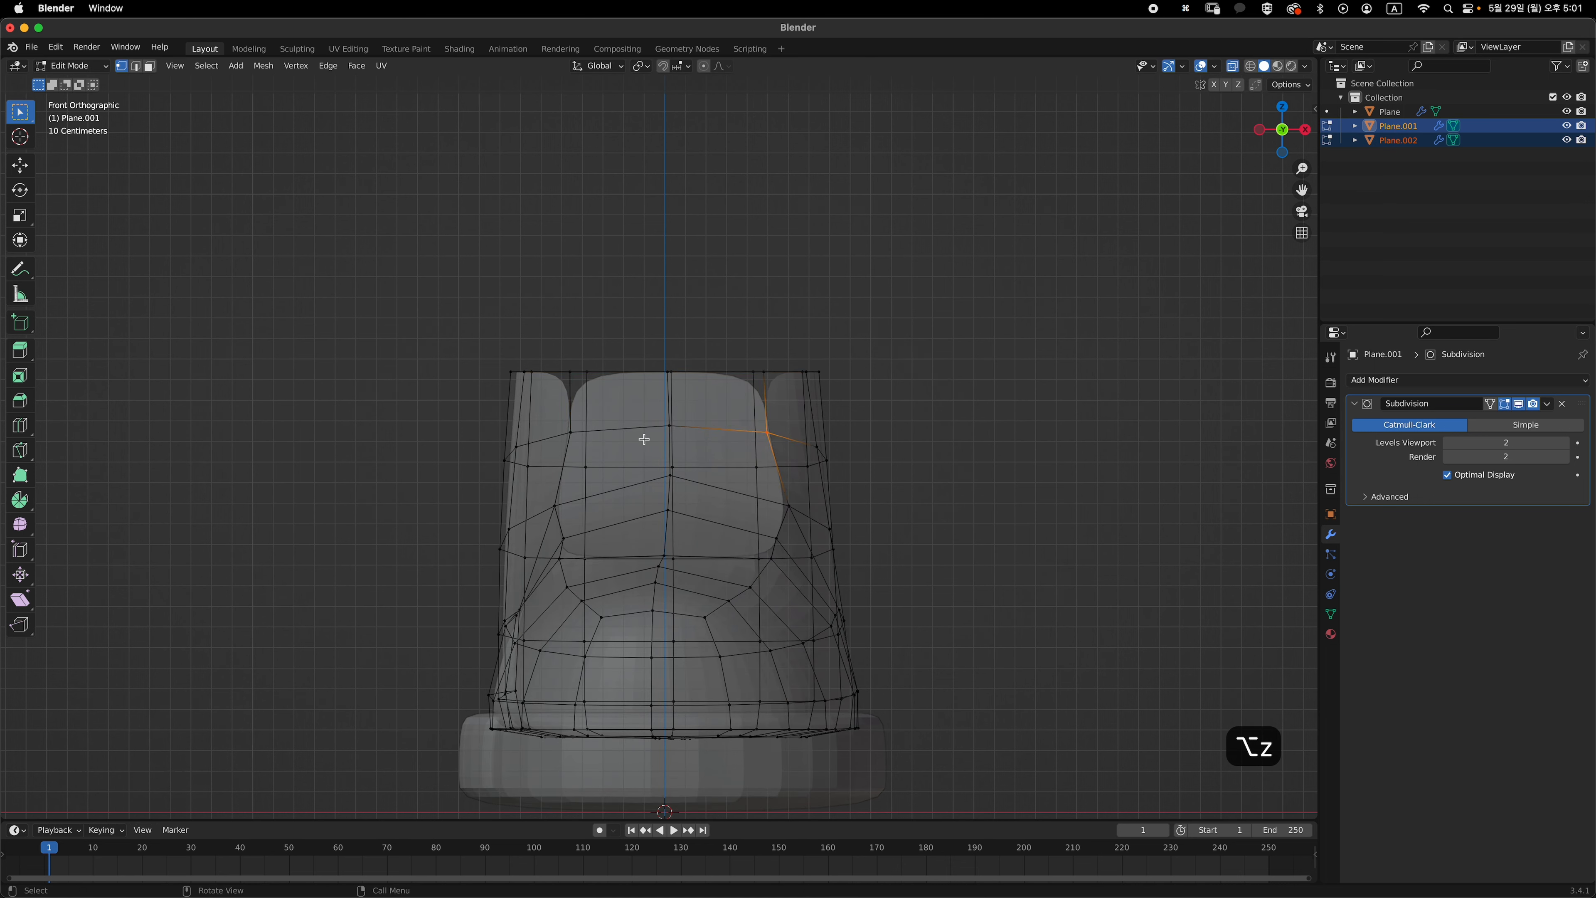
alt+click(567, 432)
key(alt+z)
key(s)
key(x)
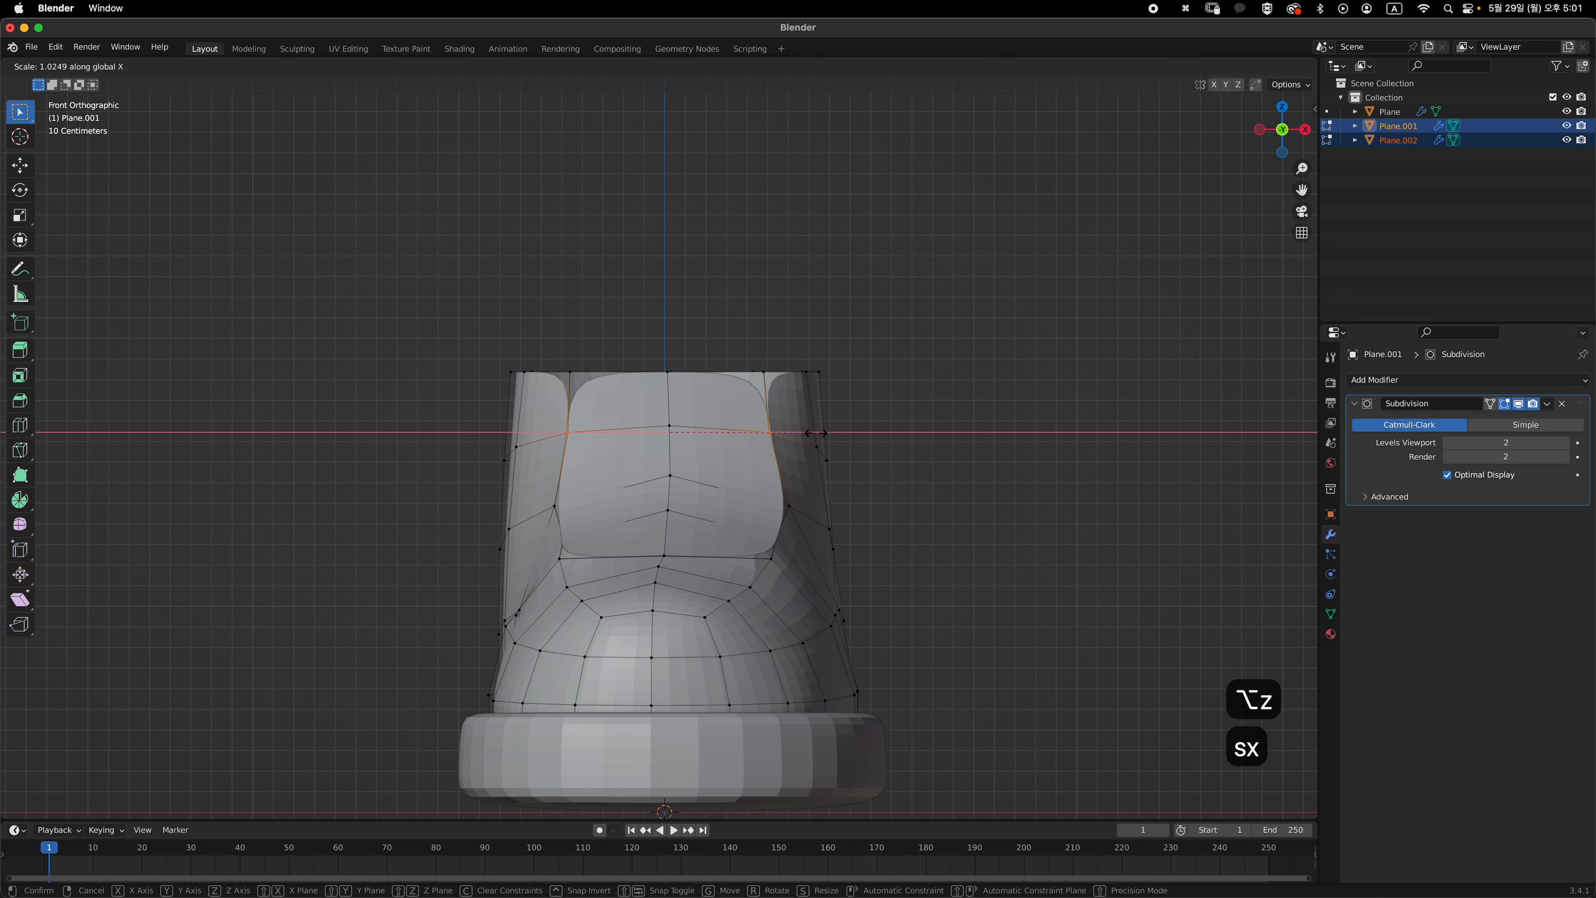
click(818, 432)
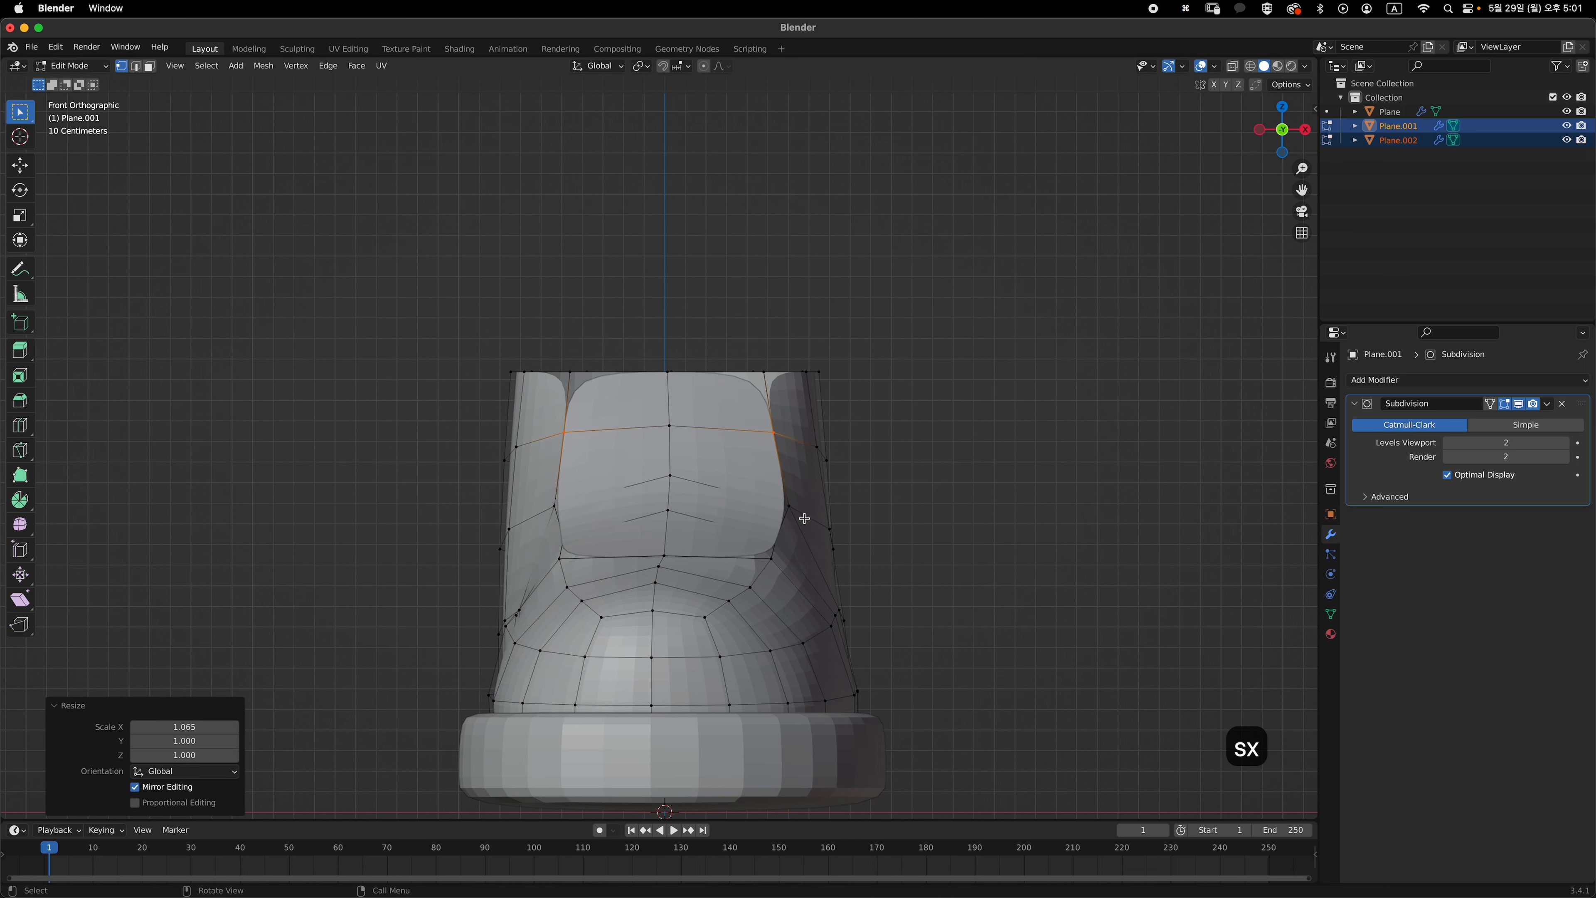
- Move the tongue object about 0.074 m toward the heel along Y and 0.022 m down along Z
middle_drag(802, 523, 944, 453)
key(Tab)
click(730, 467)
middle_drag(731, 466, 914, 474)
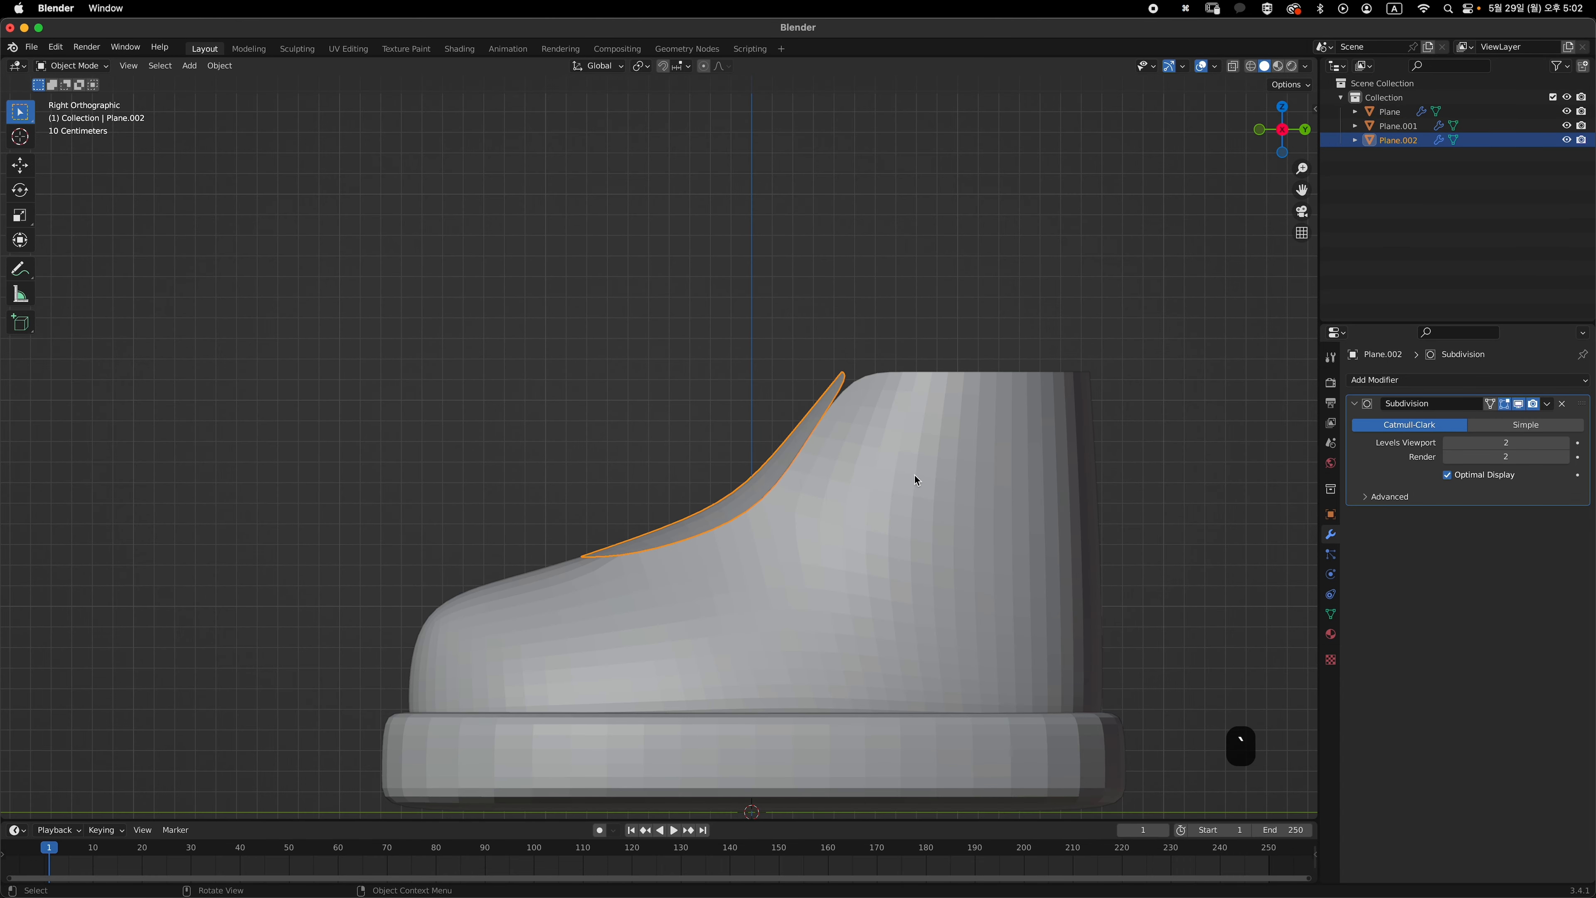
key(g)
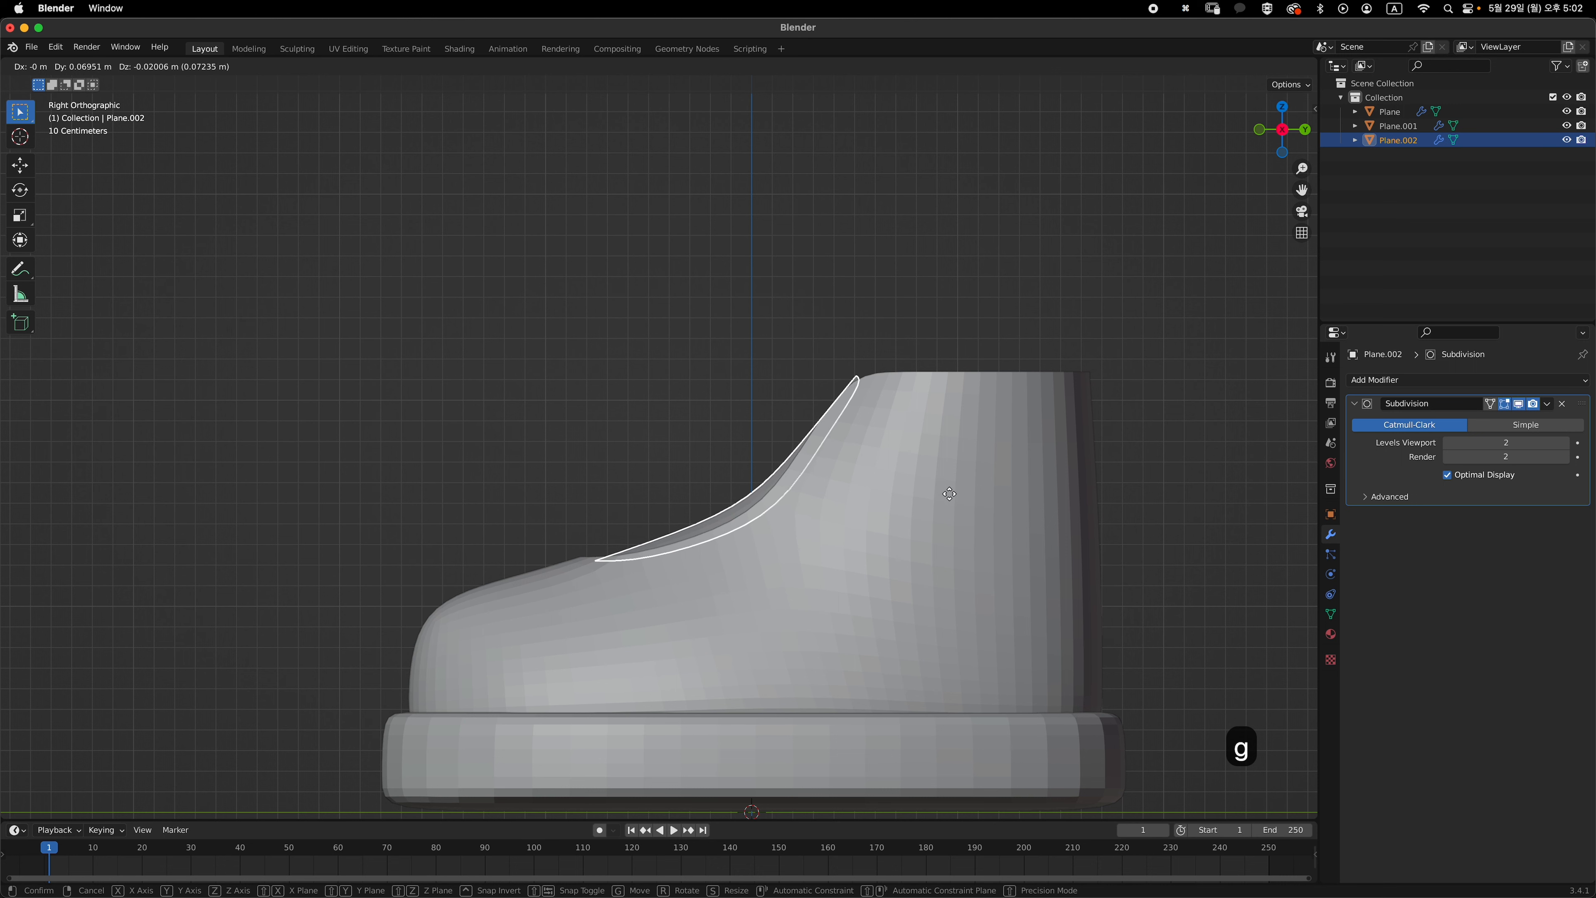
click(942, 494)
middle_drag(939, 492, 914, 470)
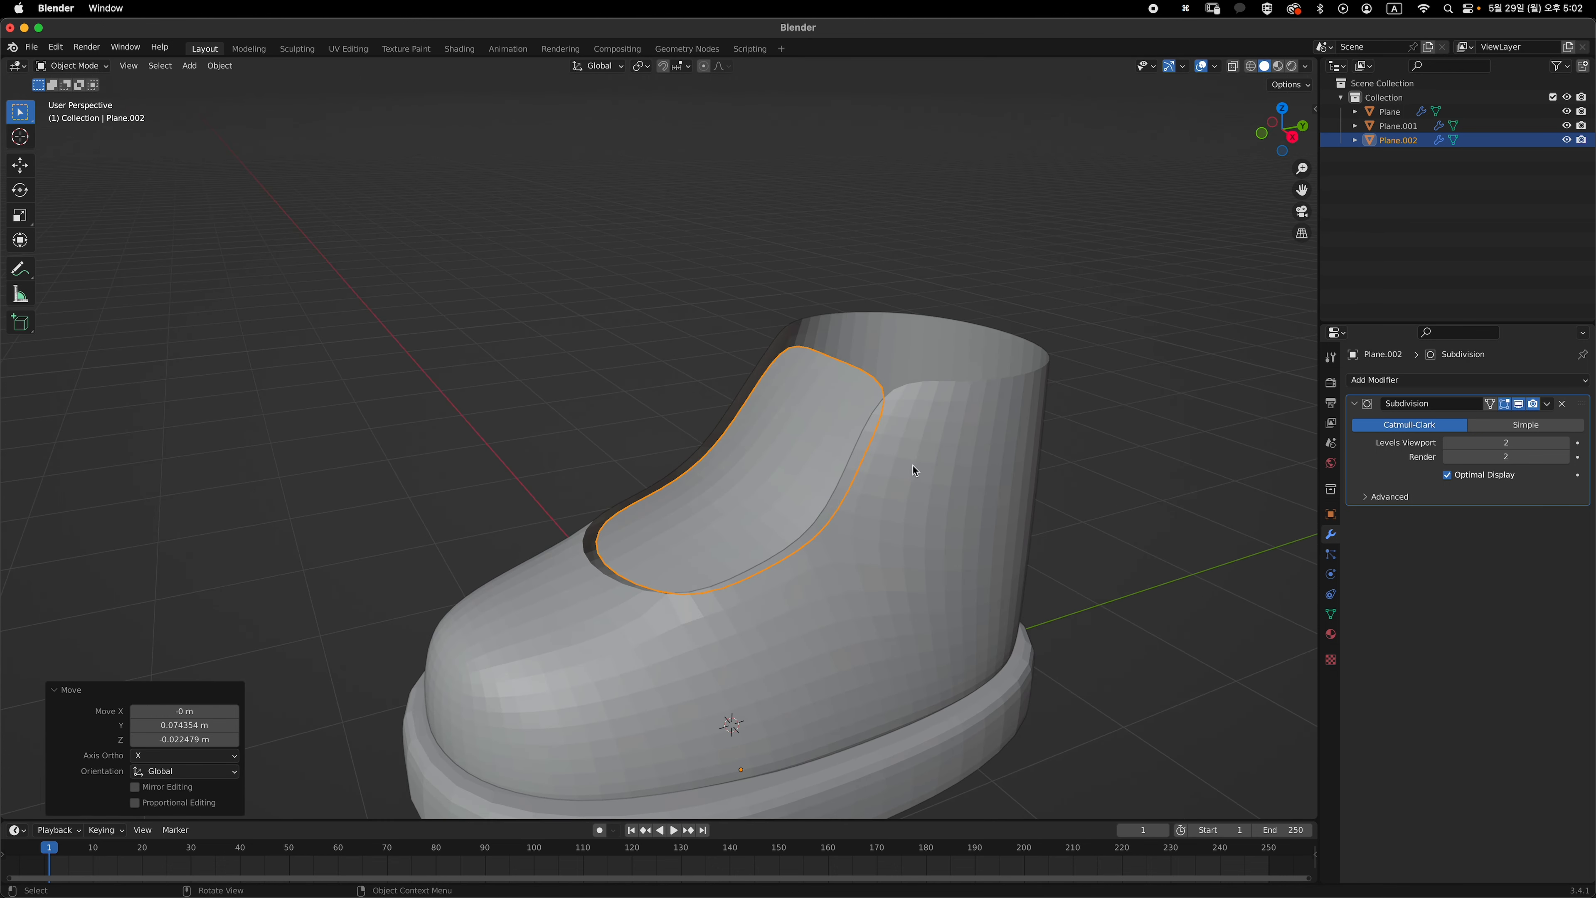
- Move the tongue's lengthwise centre edge loop about 0.035 m toward the toe along Y and 0.045 m up along Z
key(Tab)
key(2)
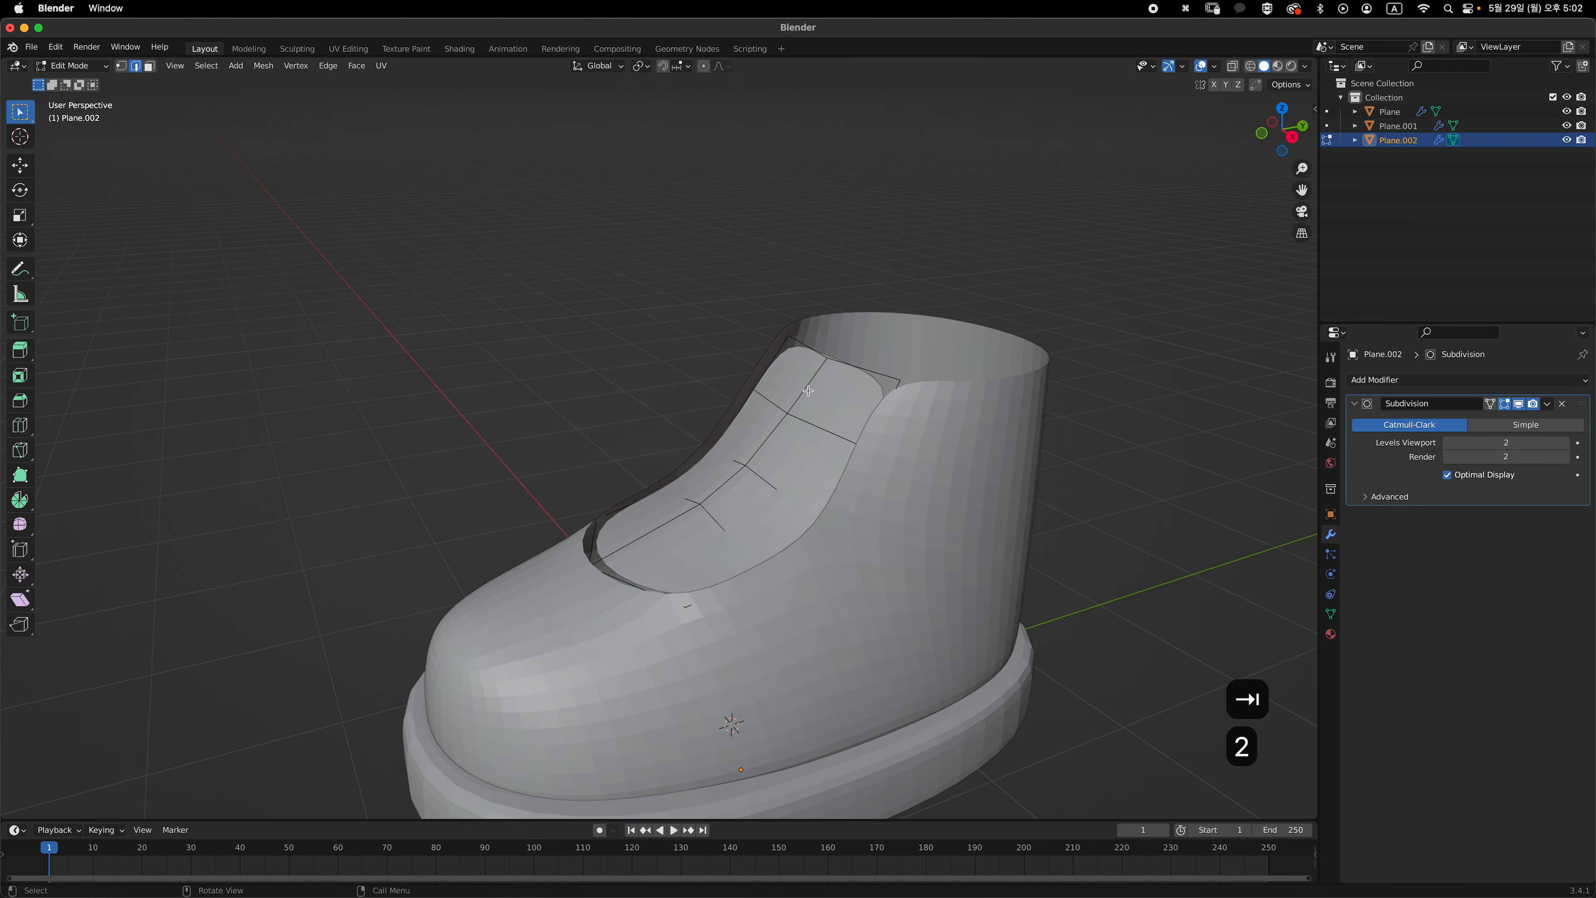
alt+click(808, 381)
key(grave)
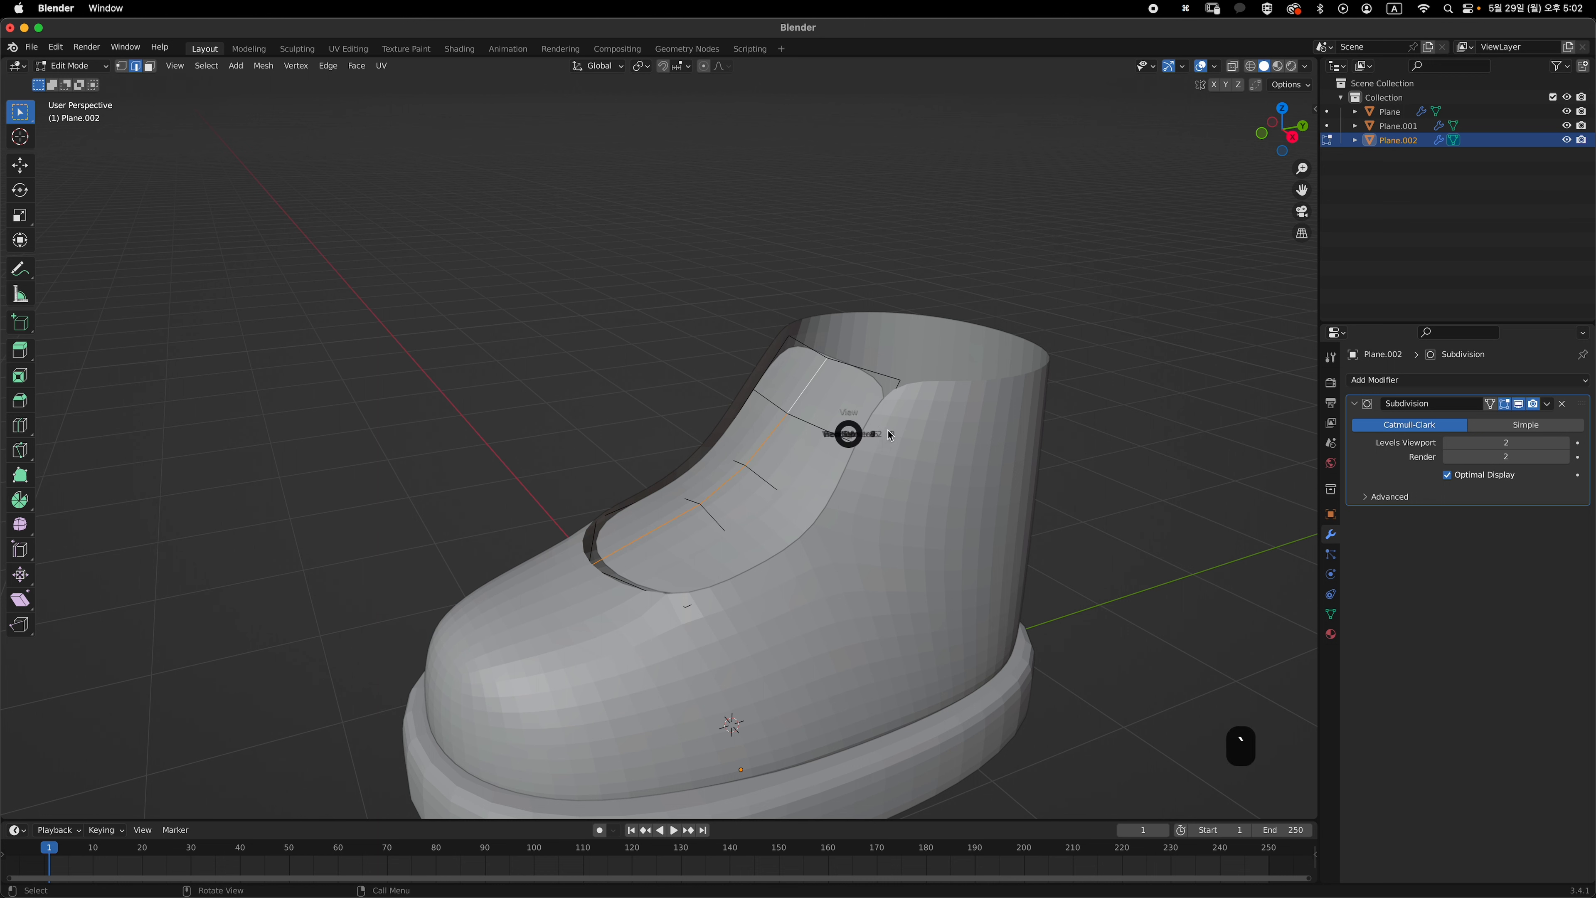
click(910, 434)
key(g)
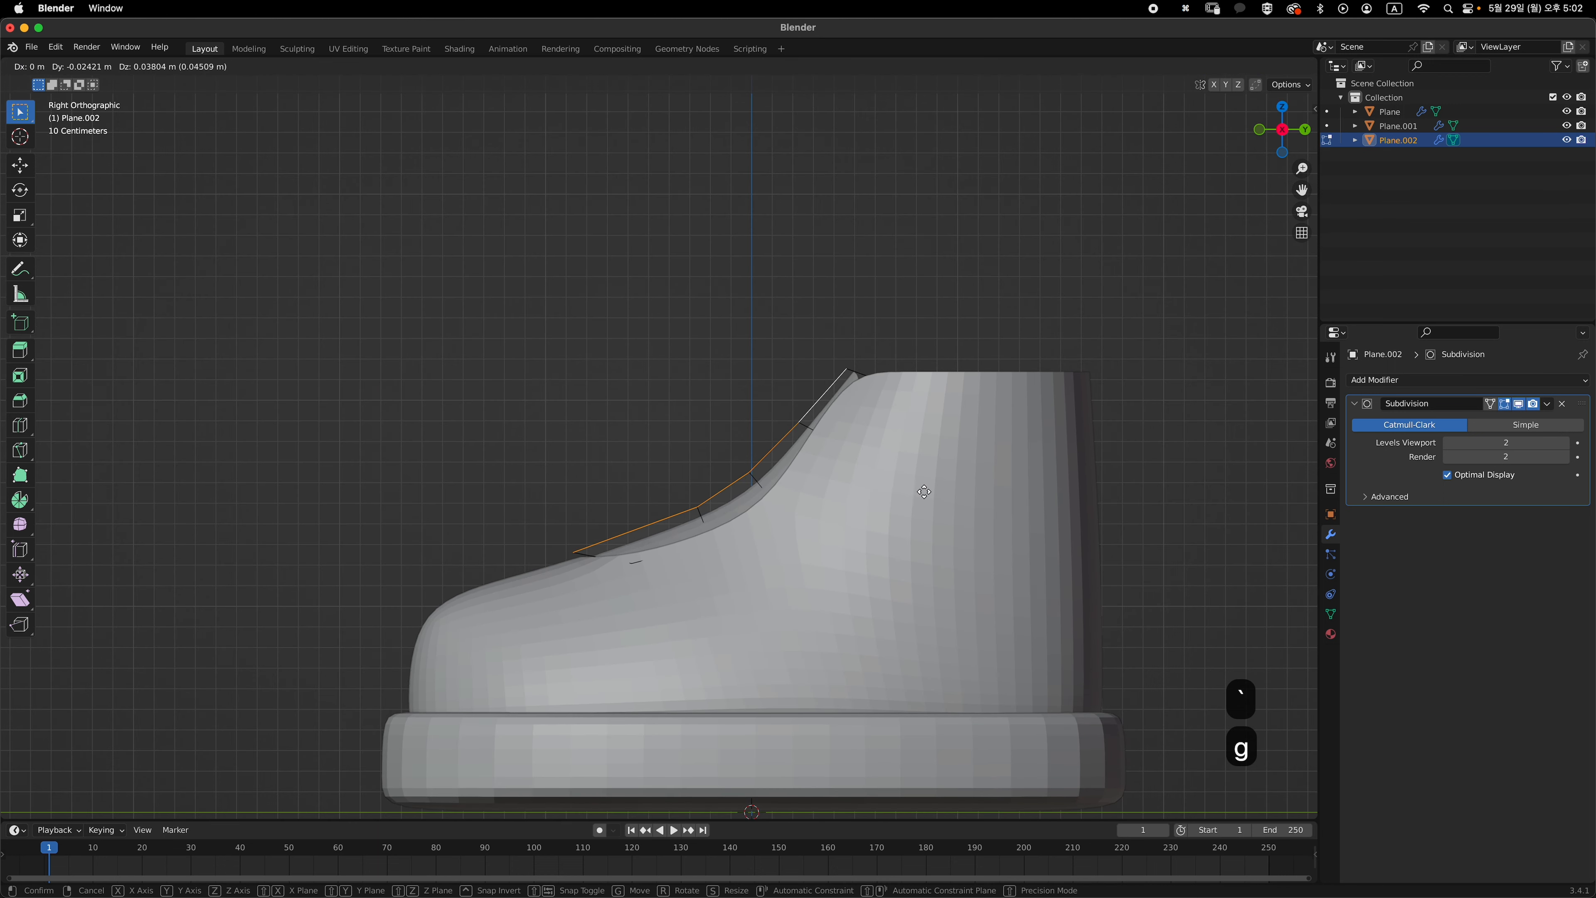
click(917, 484)
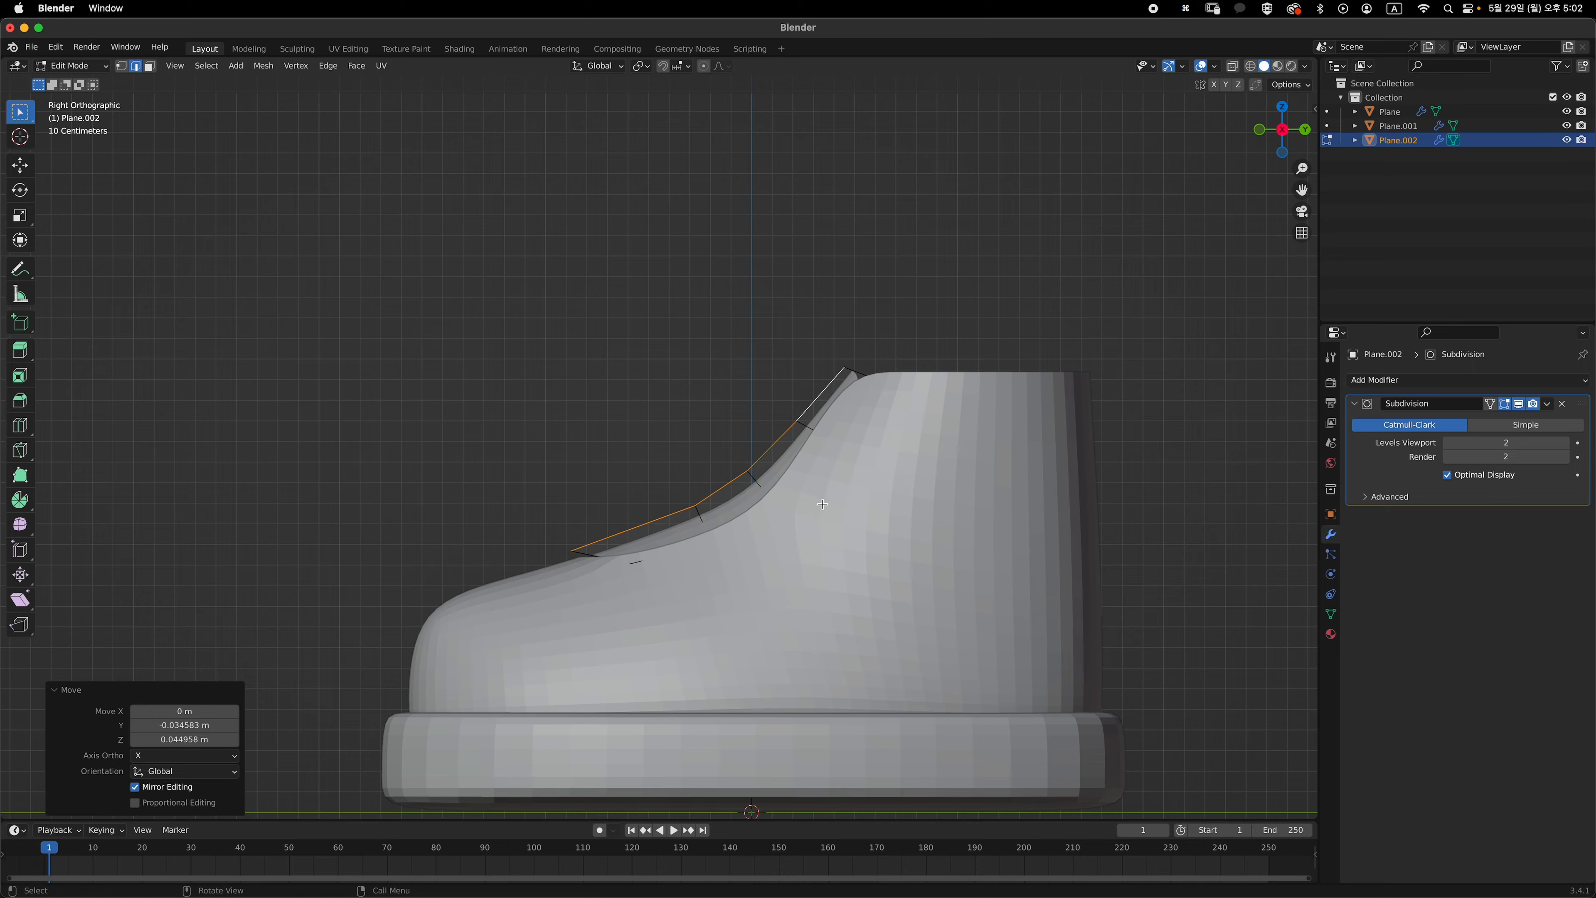
- Lower the tongue's front centre vertex about 0.031 m along Z
middle_drag(917, 484, 747, 570)
key(1)
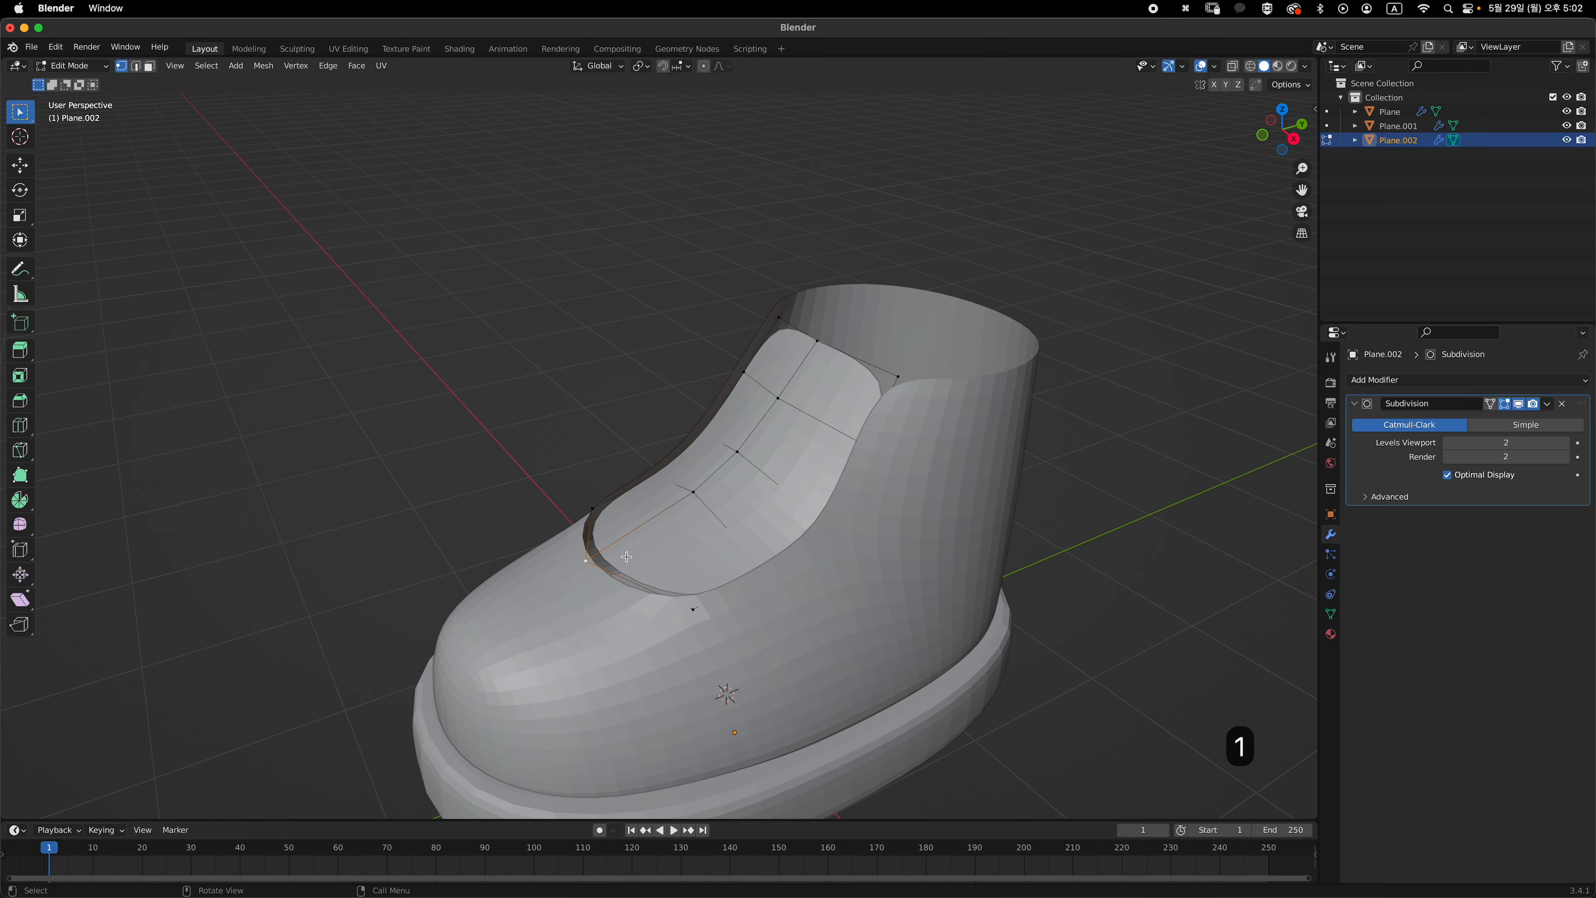
key(grave)
click(741, 554)
key(g)
key(z)
click(745, 548)
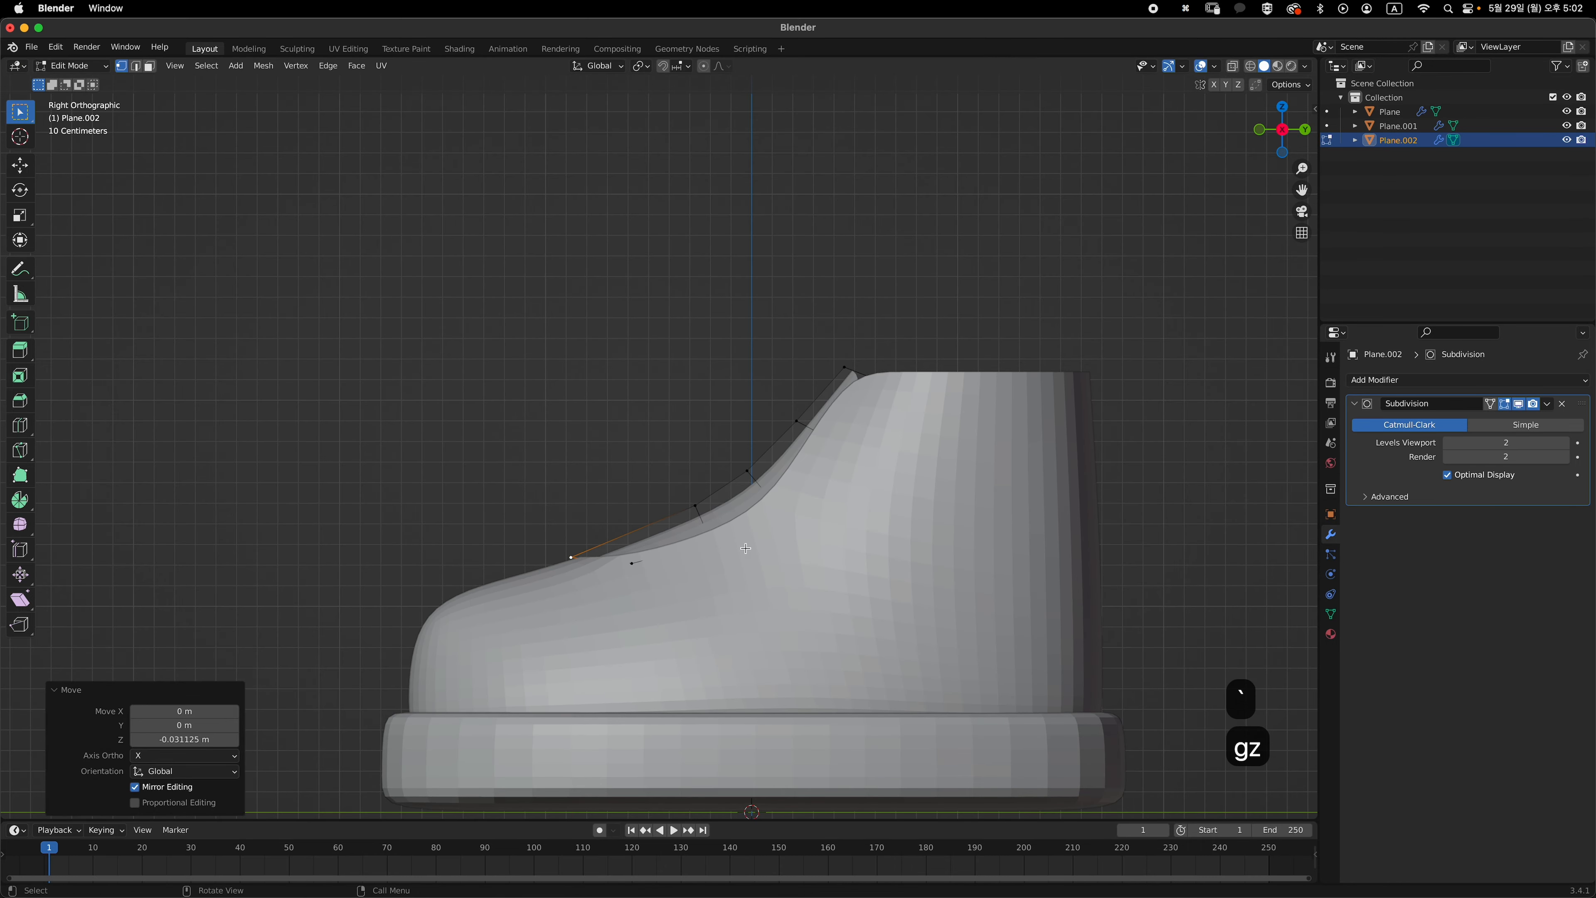
- Extrude the tongue's front edge about 0.249 m toward the toe and 0.083 m down, and return to Object Mode
middle_drag(745, 549, 668, 531)
key(2)
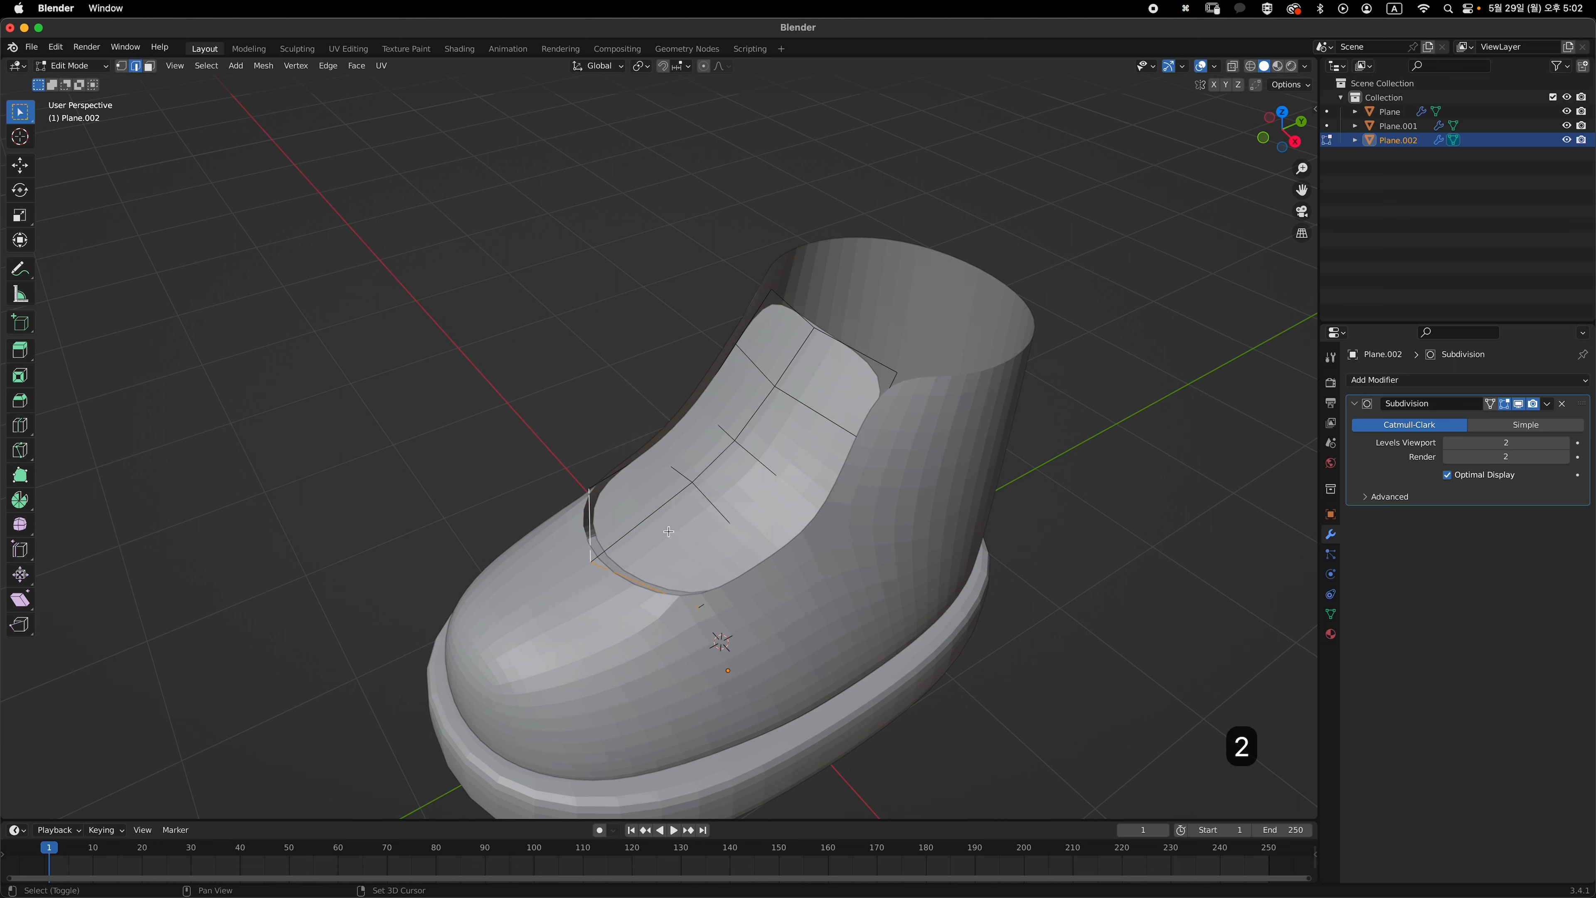
key(grave)
click(873, 506)
key(alt+z)
key(e)
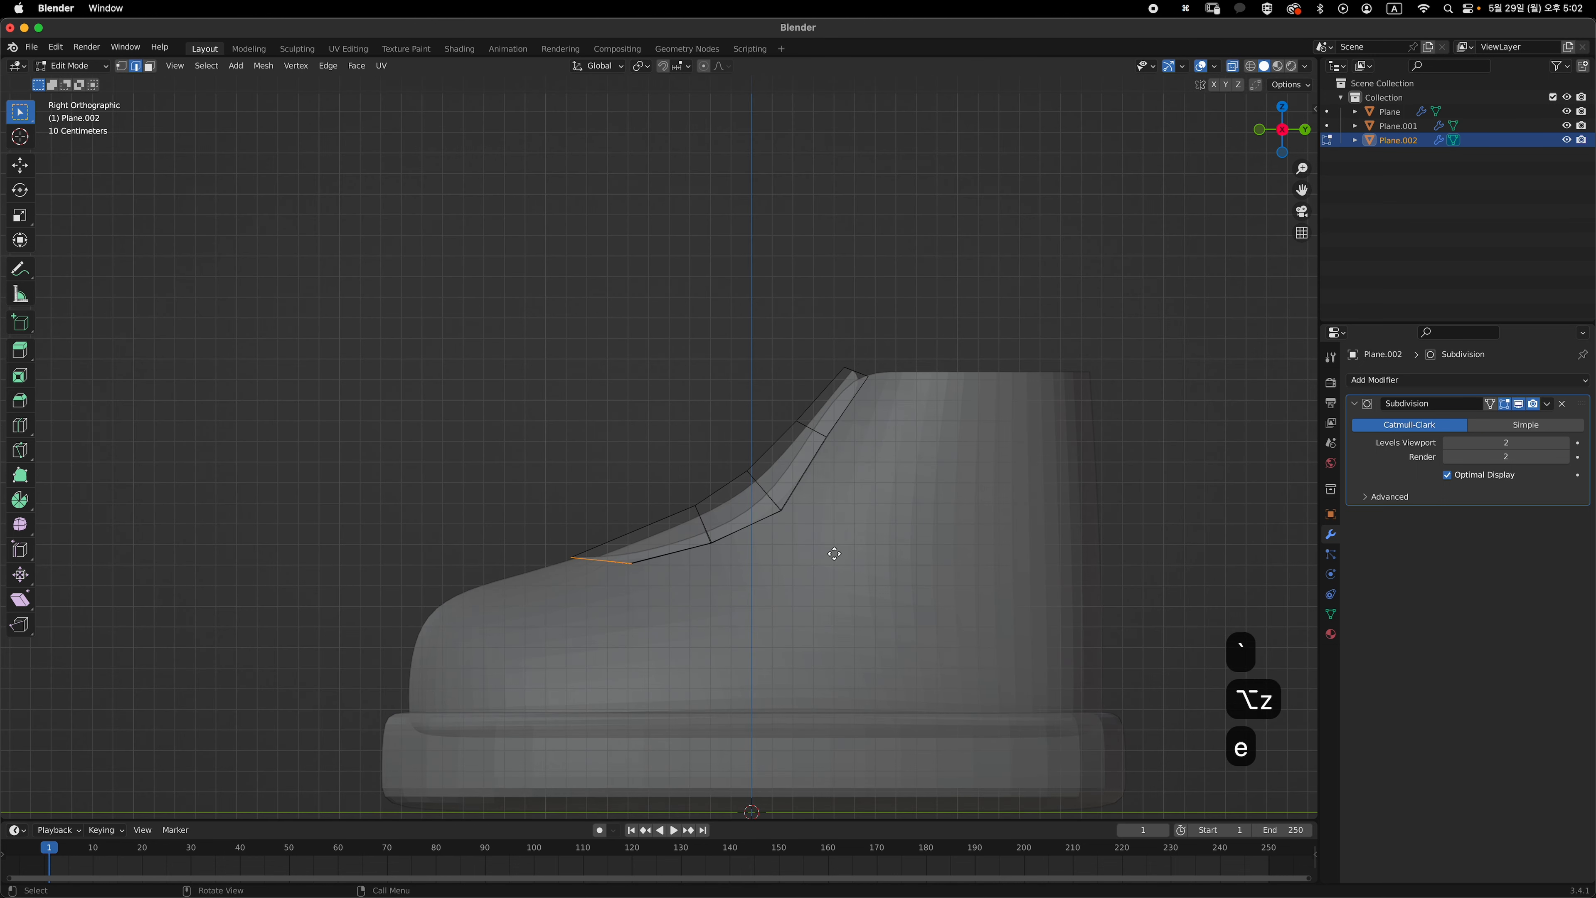
click(783, 570)
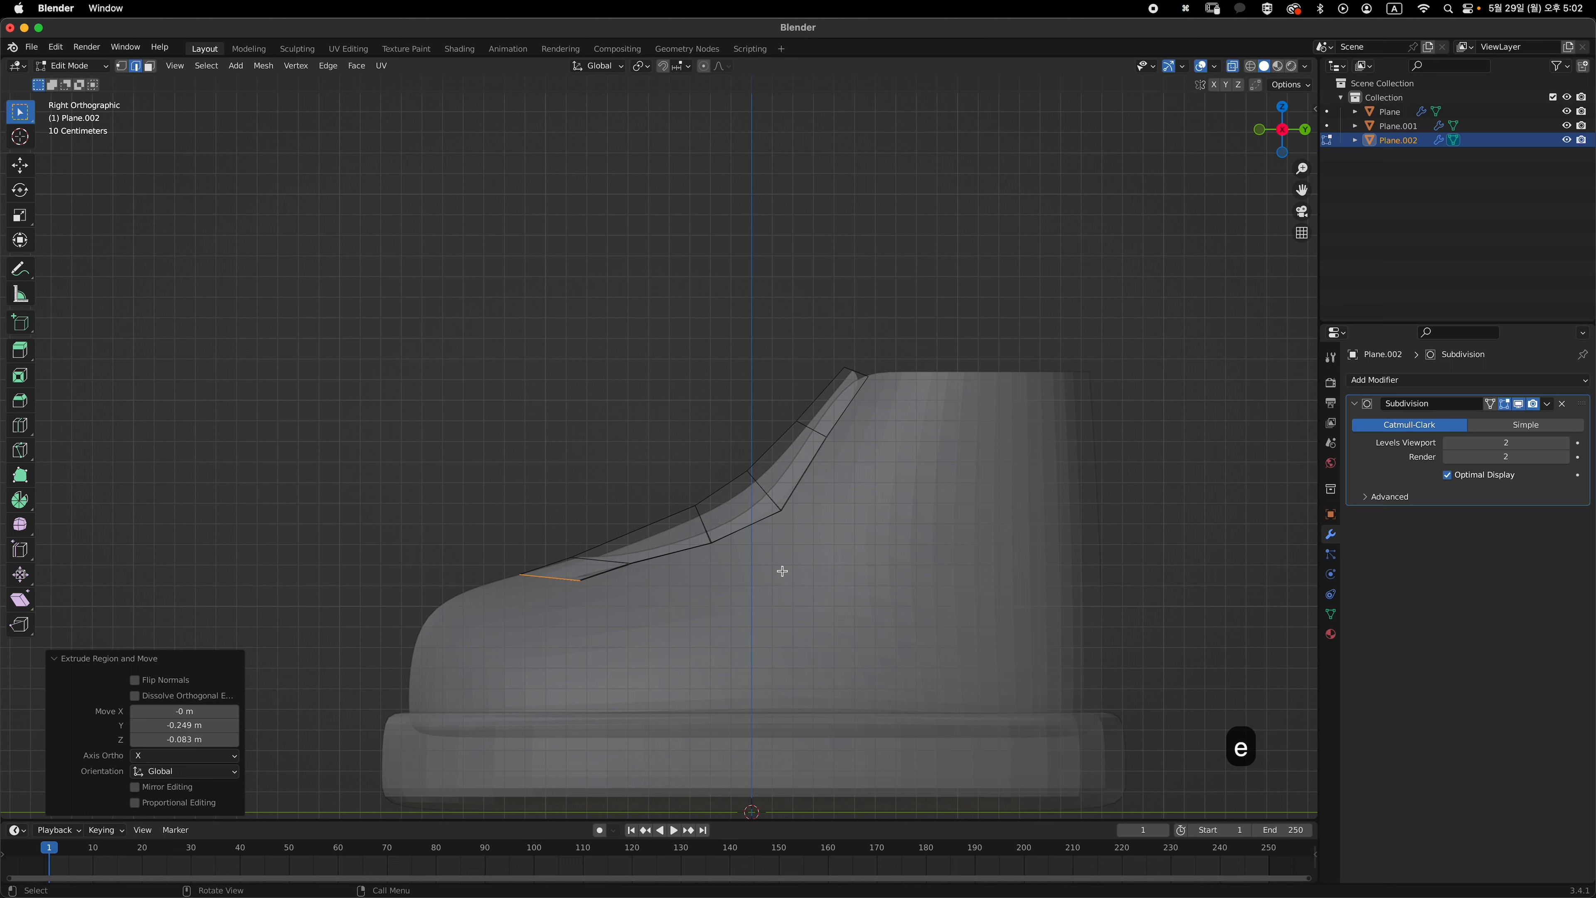
key(Tab)
key(alt+z)
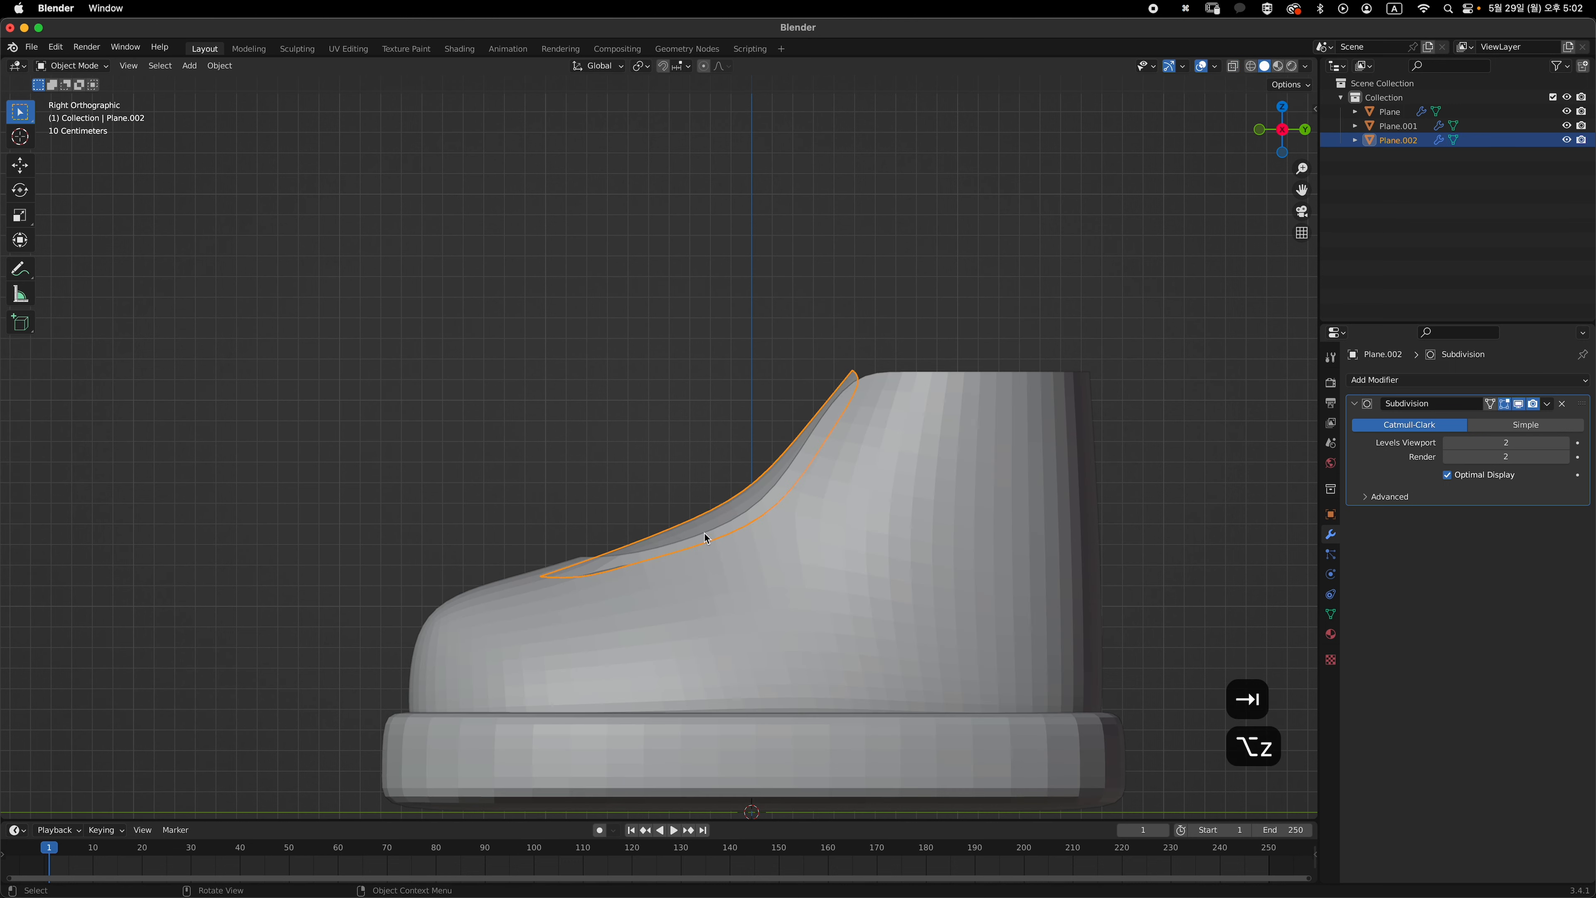
- Lower the tongue's extruded front edge slightly along Z so it sits under the toe surface
middle_drag(706, 534, 759, 582)
key(Tab)
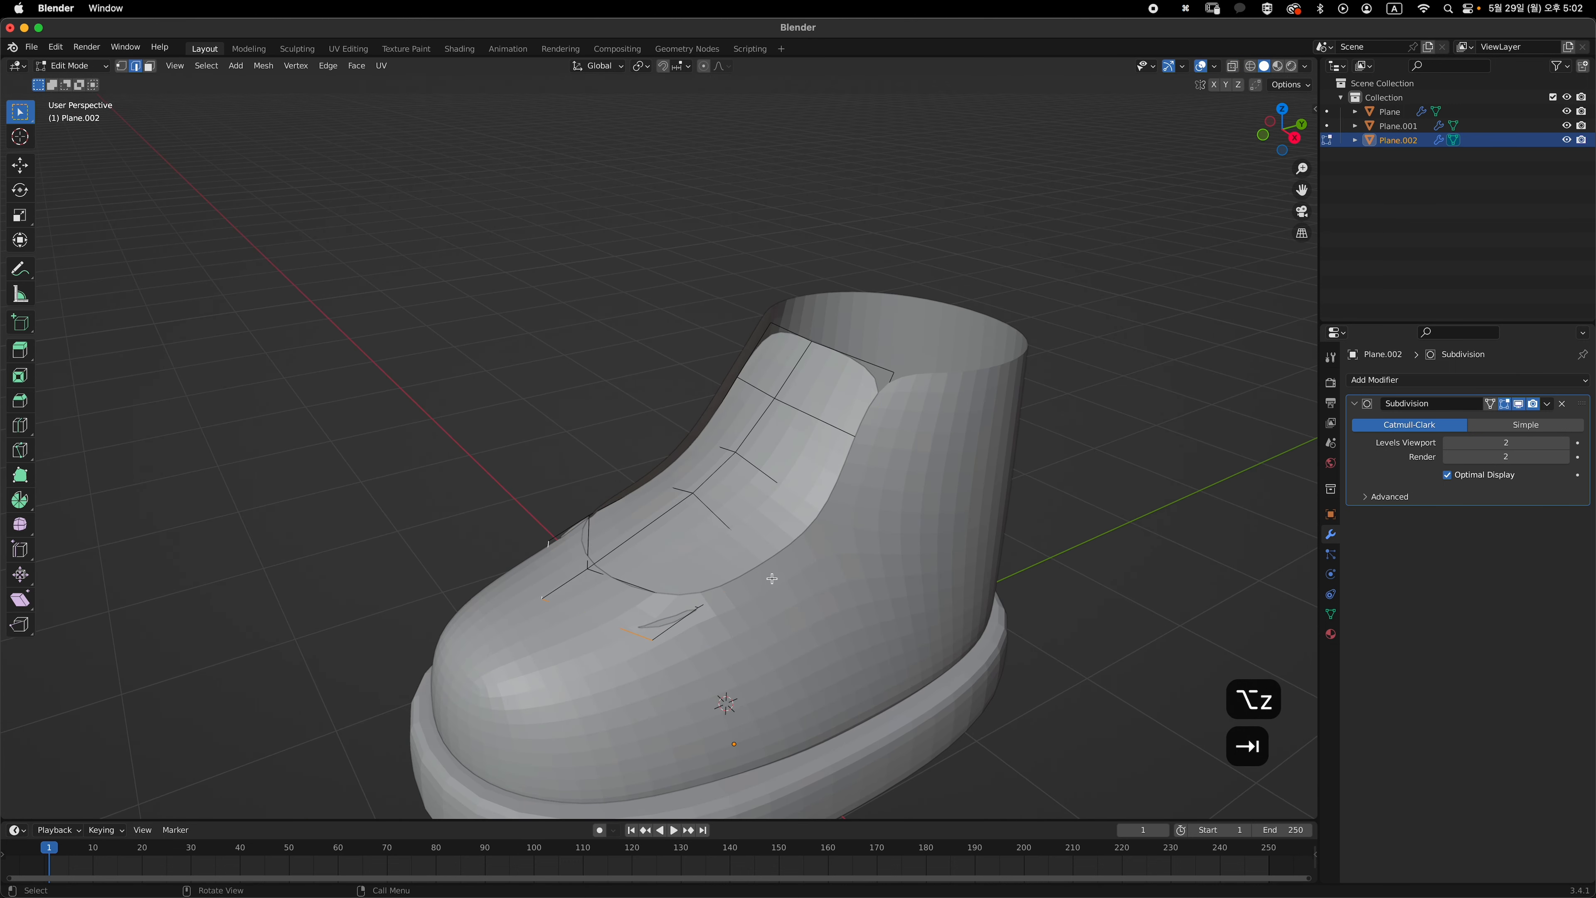
key(g)
key(z)
click(766, 582)
- Lower the tongue's second-row side vertices about 0.033 m and its front corner vertices about 0.028 m along Z
middle_drag(766, 582, 812, 577)
key(1)
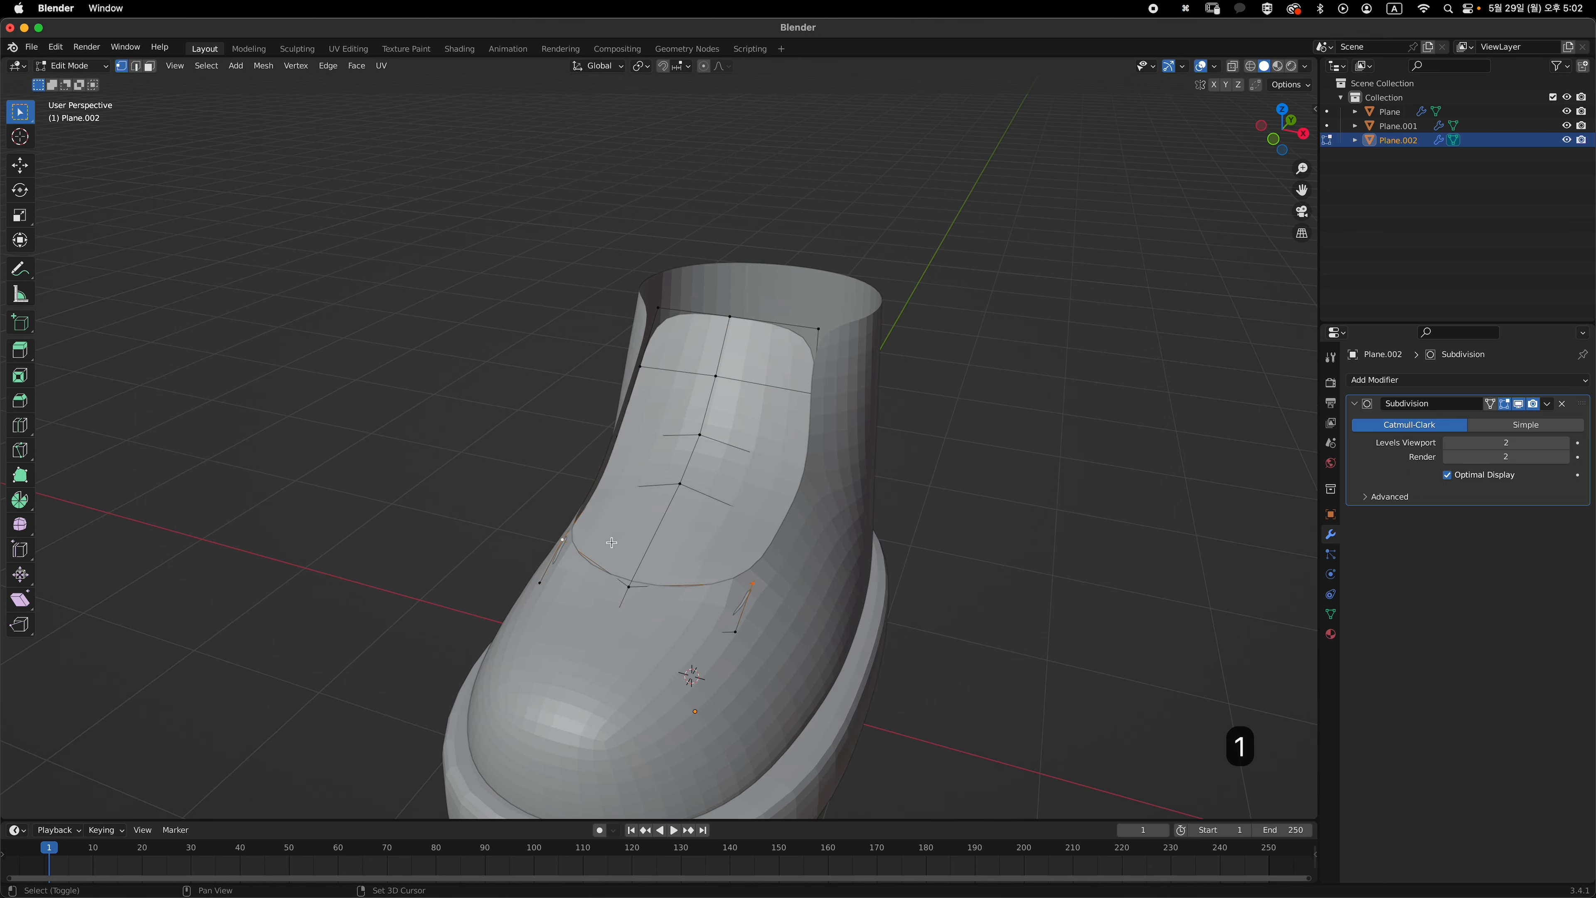
middle_drag(611, 541, 823, 585)
key(g)
key(z)
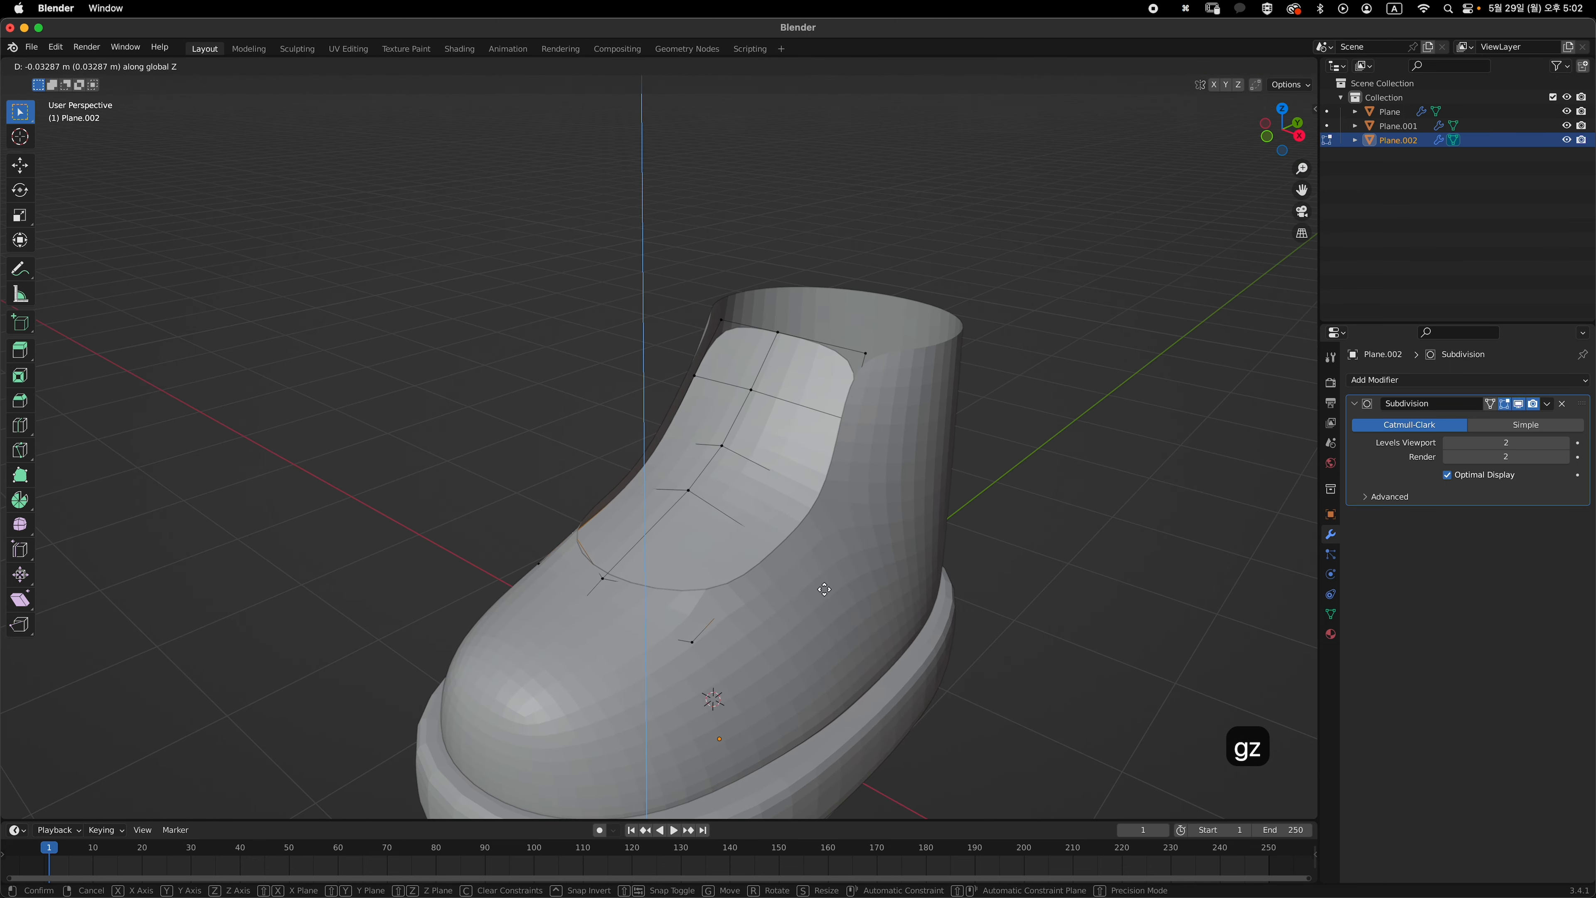
click(820, 592)
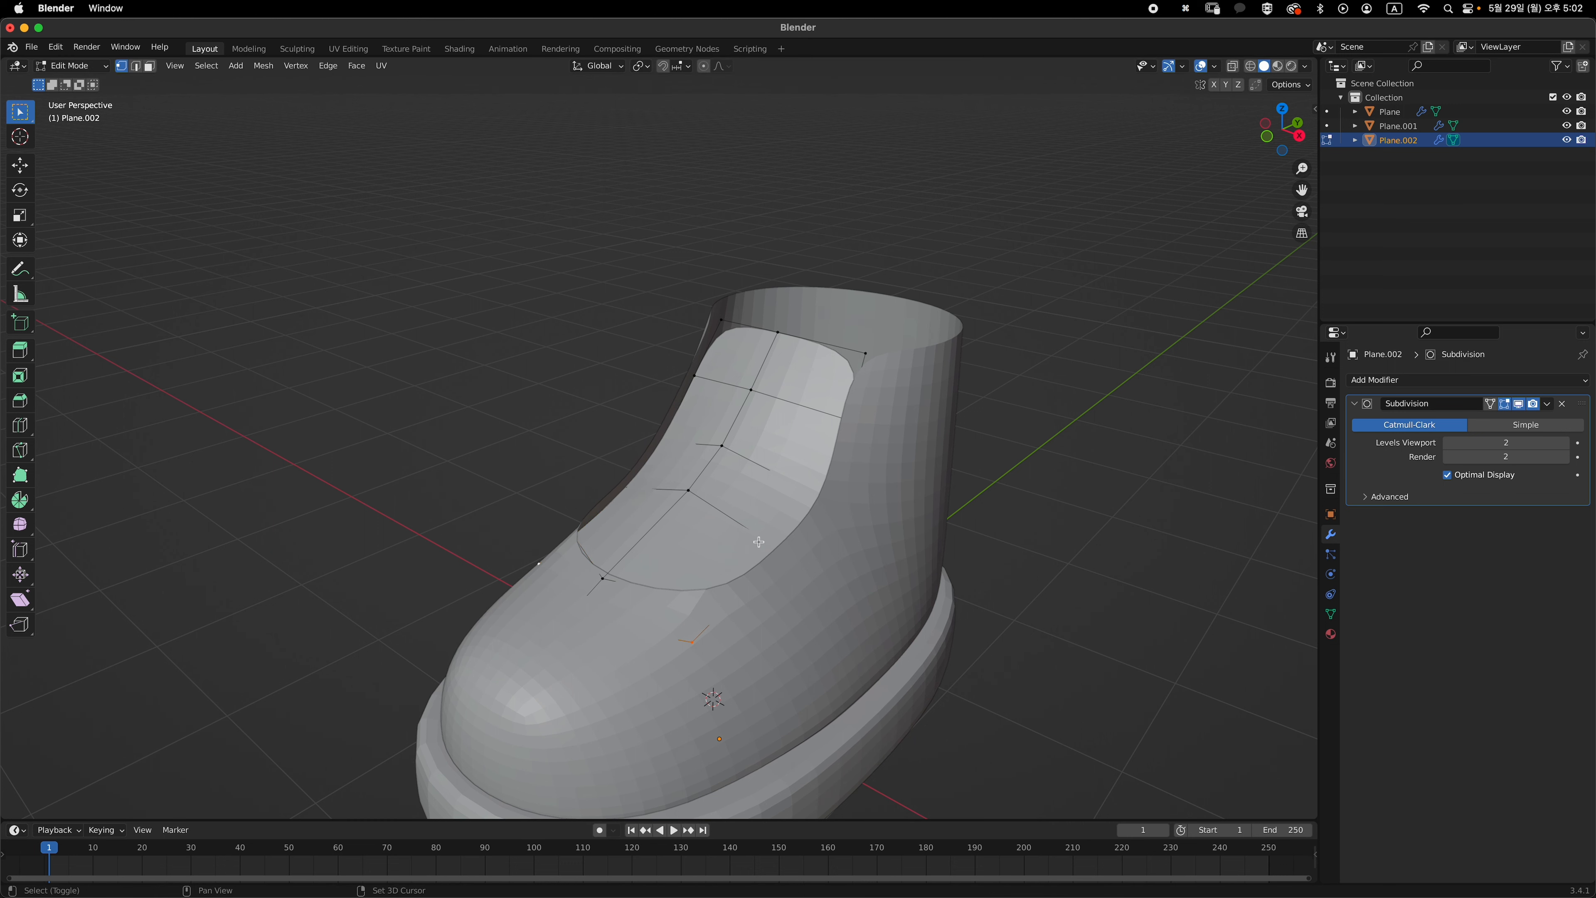
key(g)
key(z)
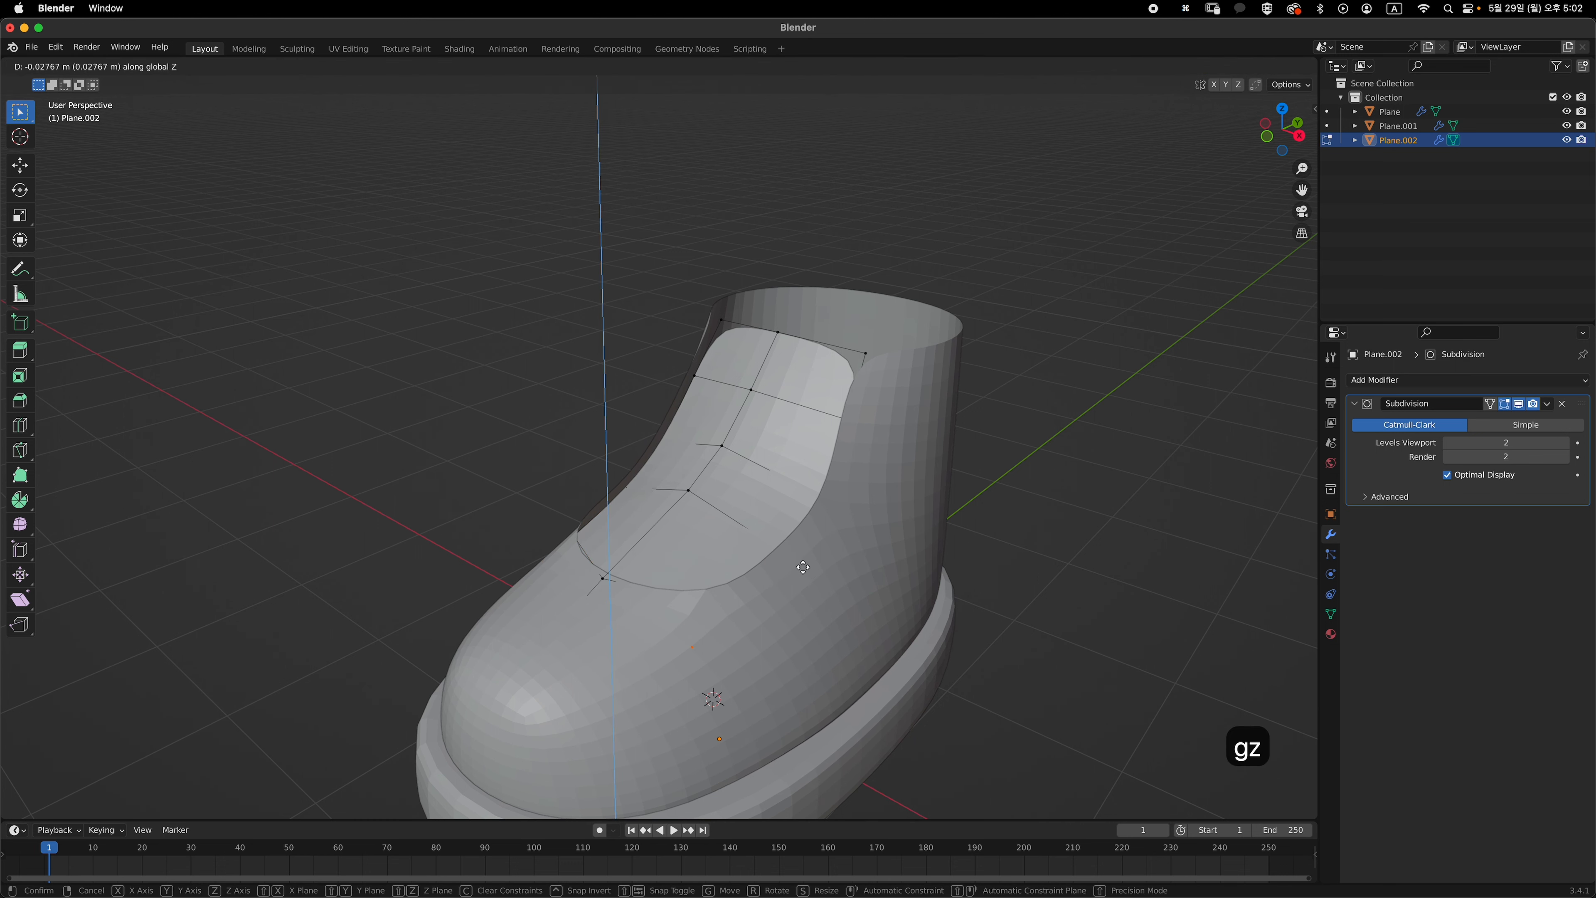
click(802, 566)
- Extrude the tongue's top edge about 0.218 m upward and 0.04 m toward the toe, above the ankle rim
middle_drag(803, 566, 782, 441)
key(2)
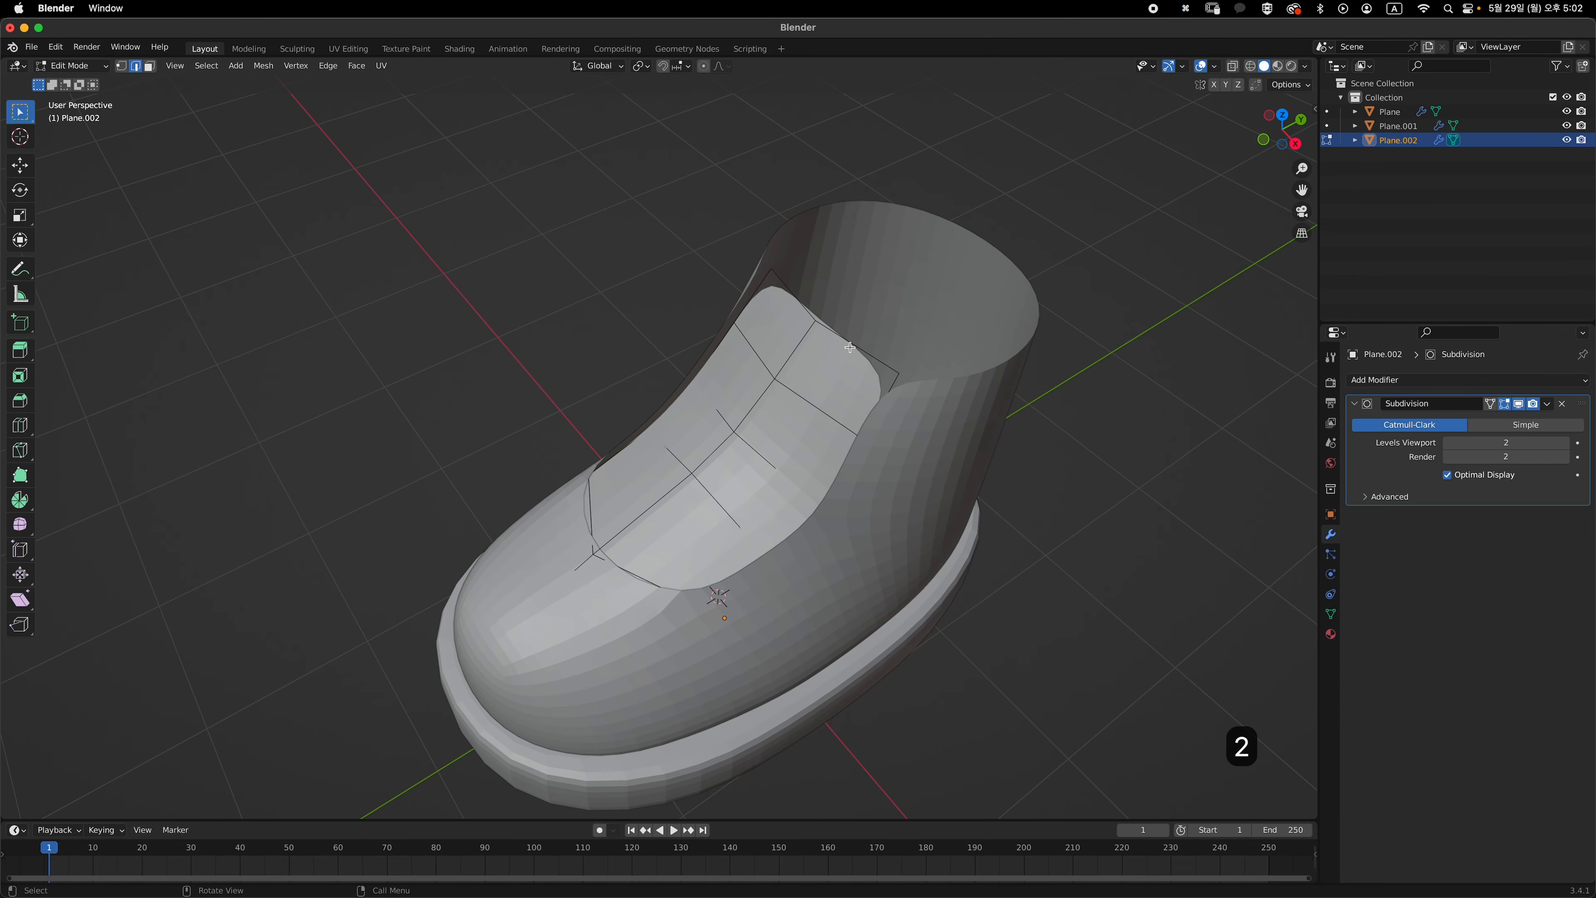
key(grave)
shift+middle_drag(954, 455, 863, 498)
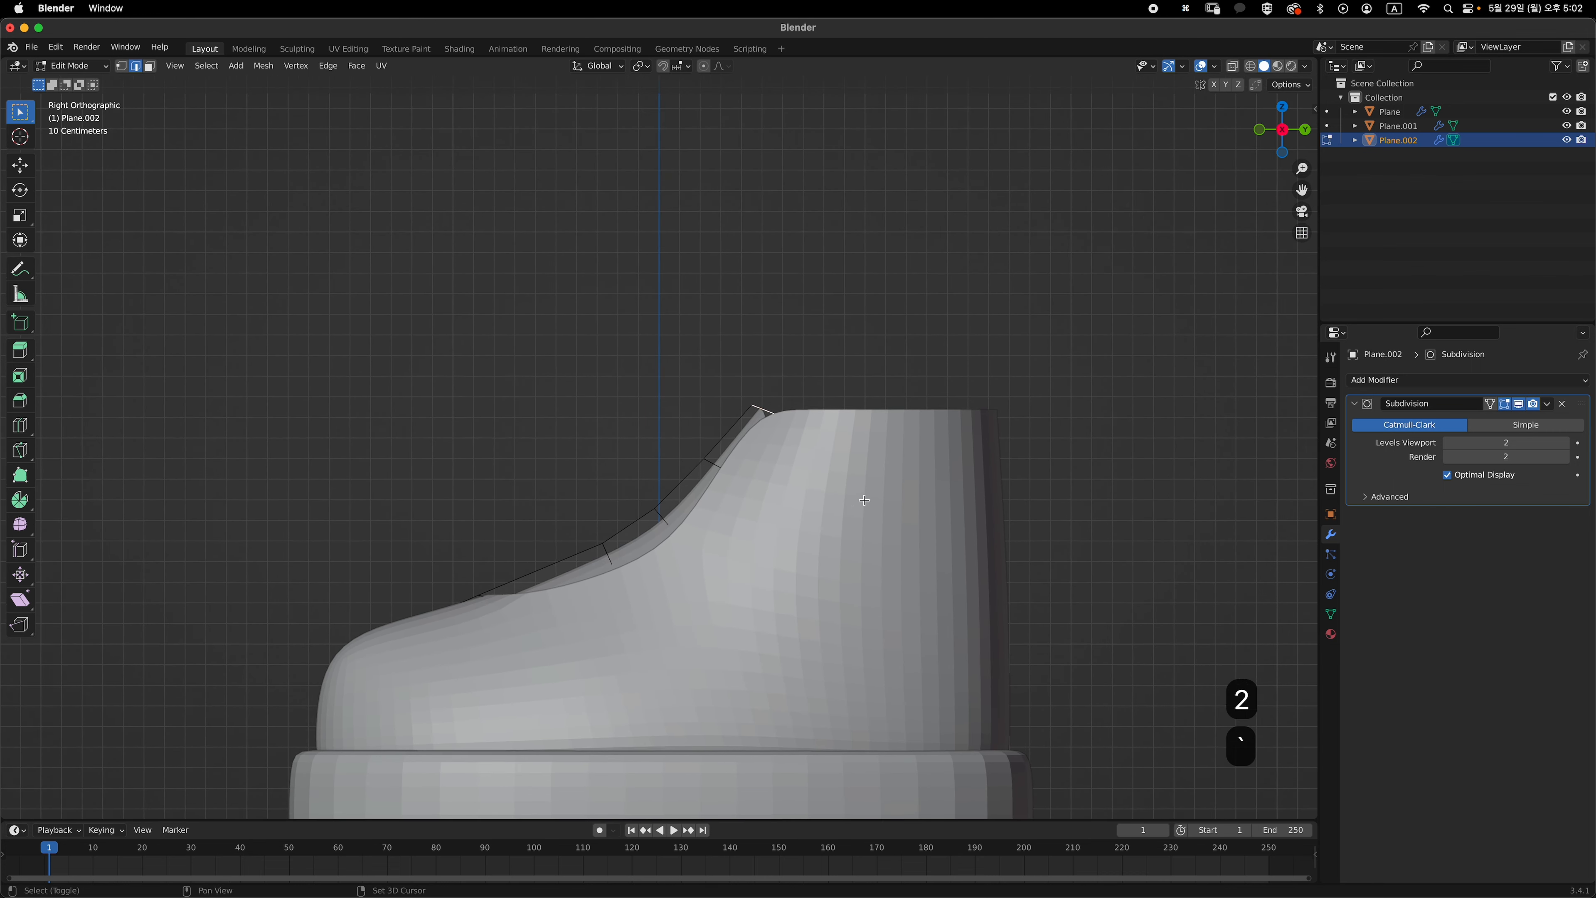
key(e)
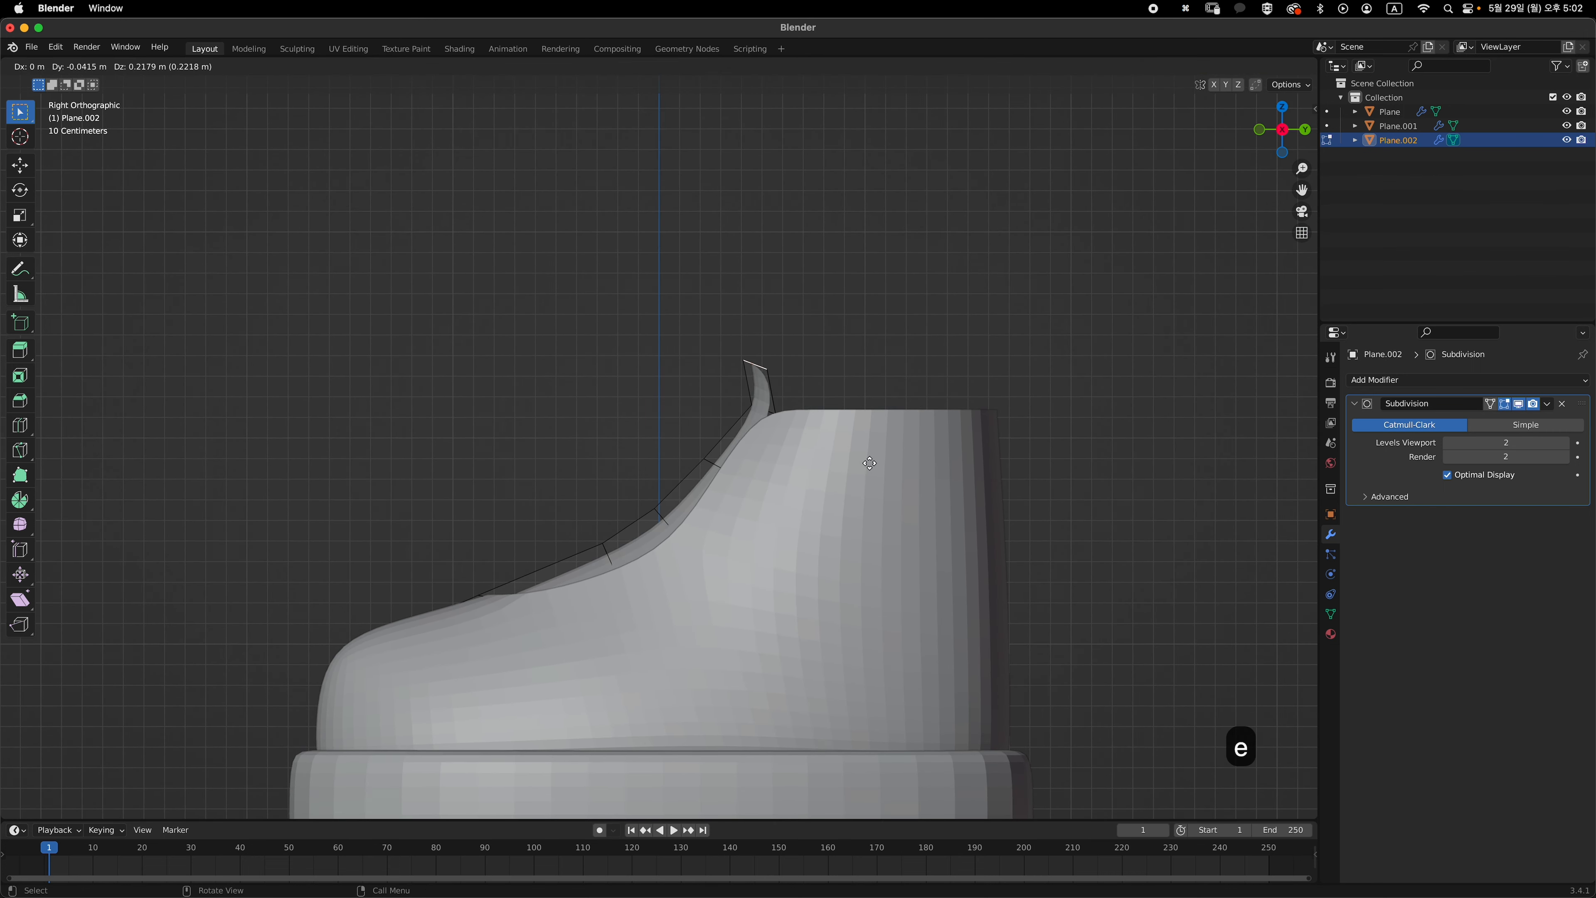
click(870, 461)
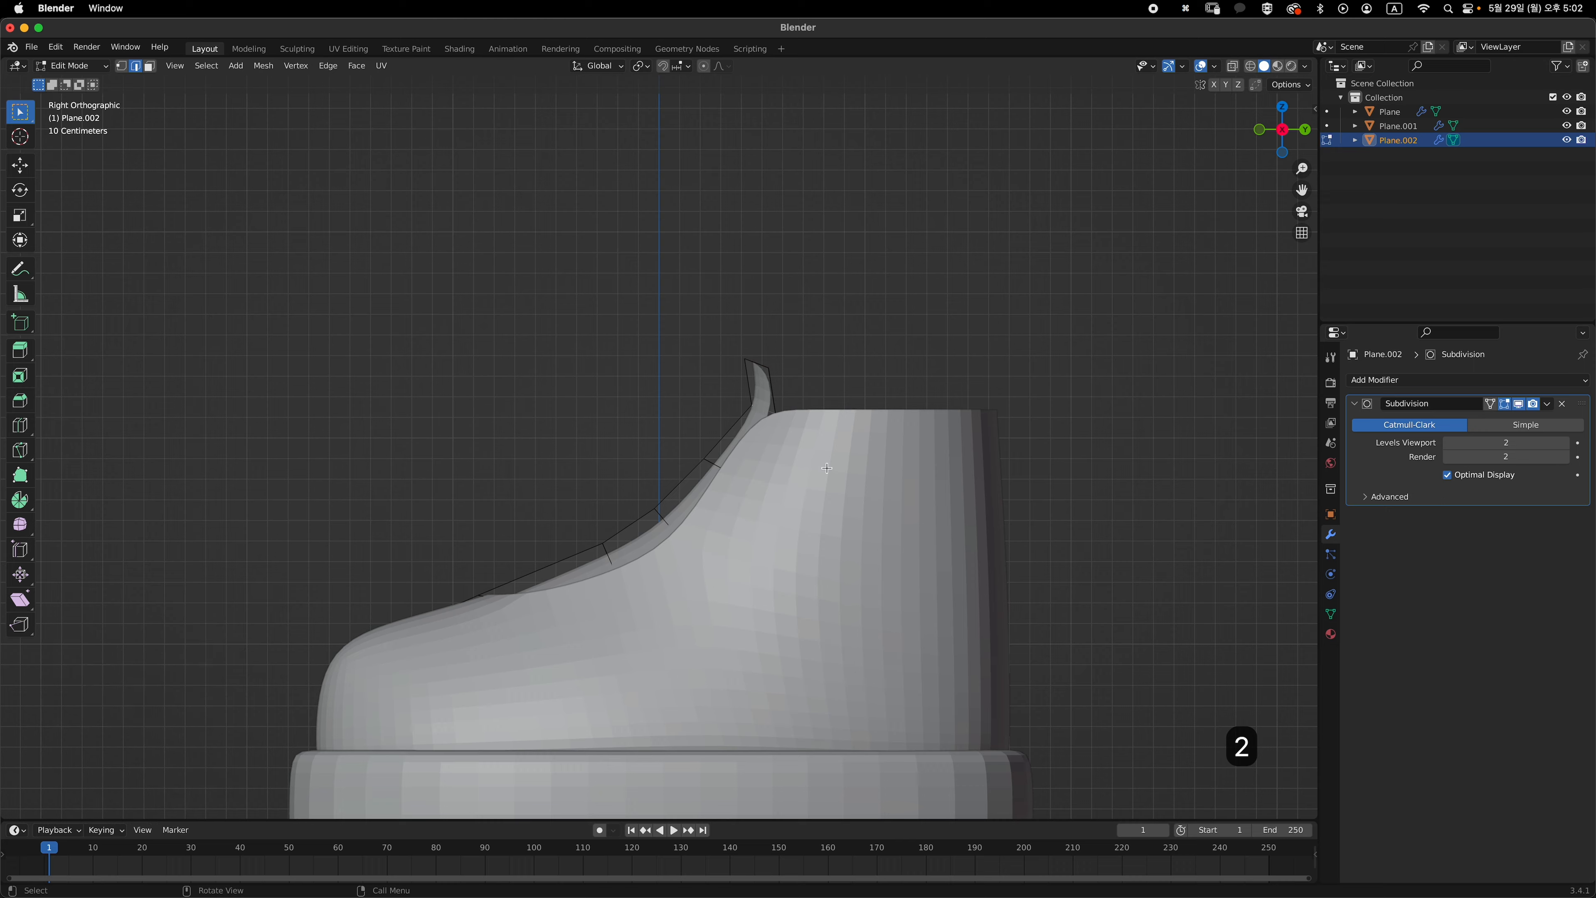
- Slide the tongue's crosswise edge loop just below its top edge downward by a factor of about -0.344
middle_drag(774, 416, 744, 414)
key(grave)
click(705, 339)
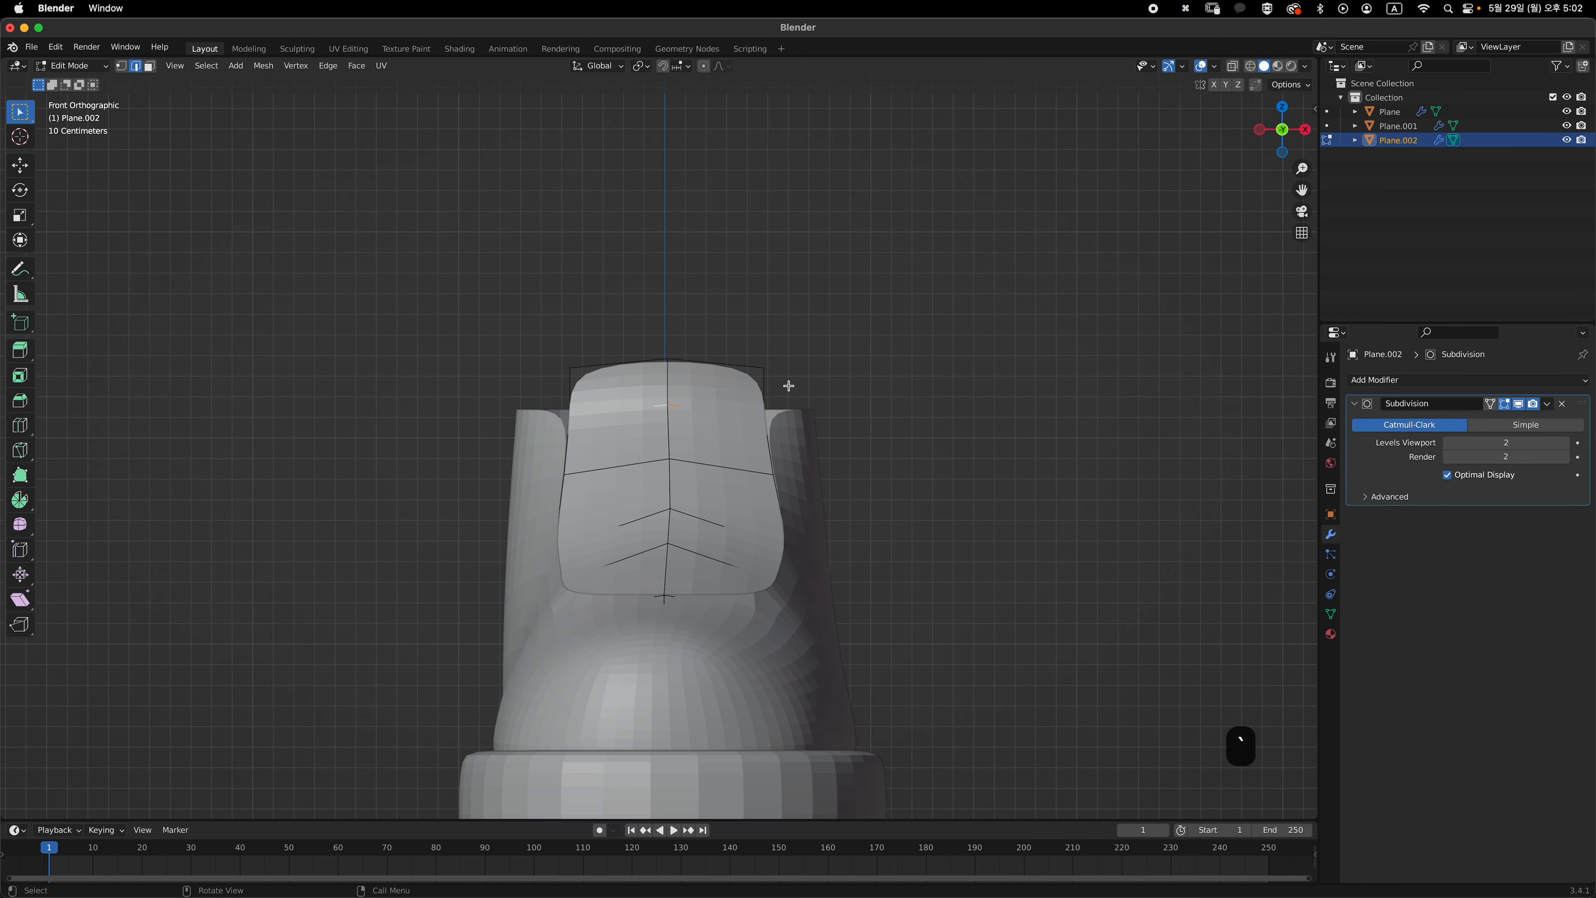
key(alt+z)
key(g)
key(g)
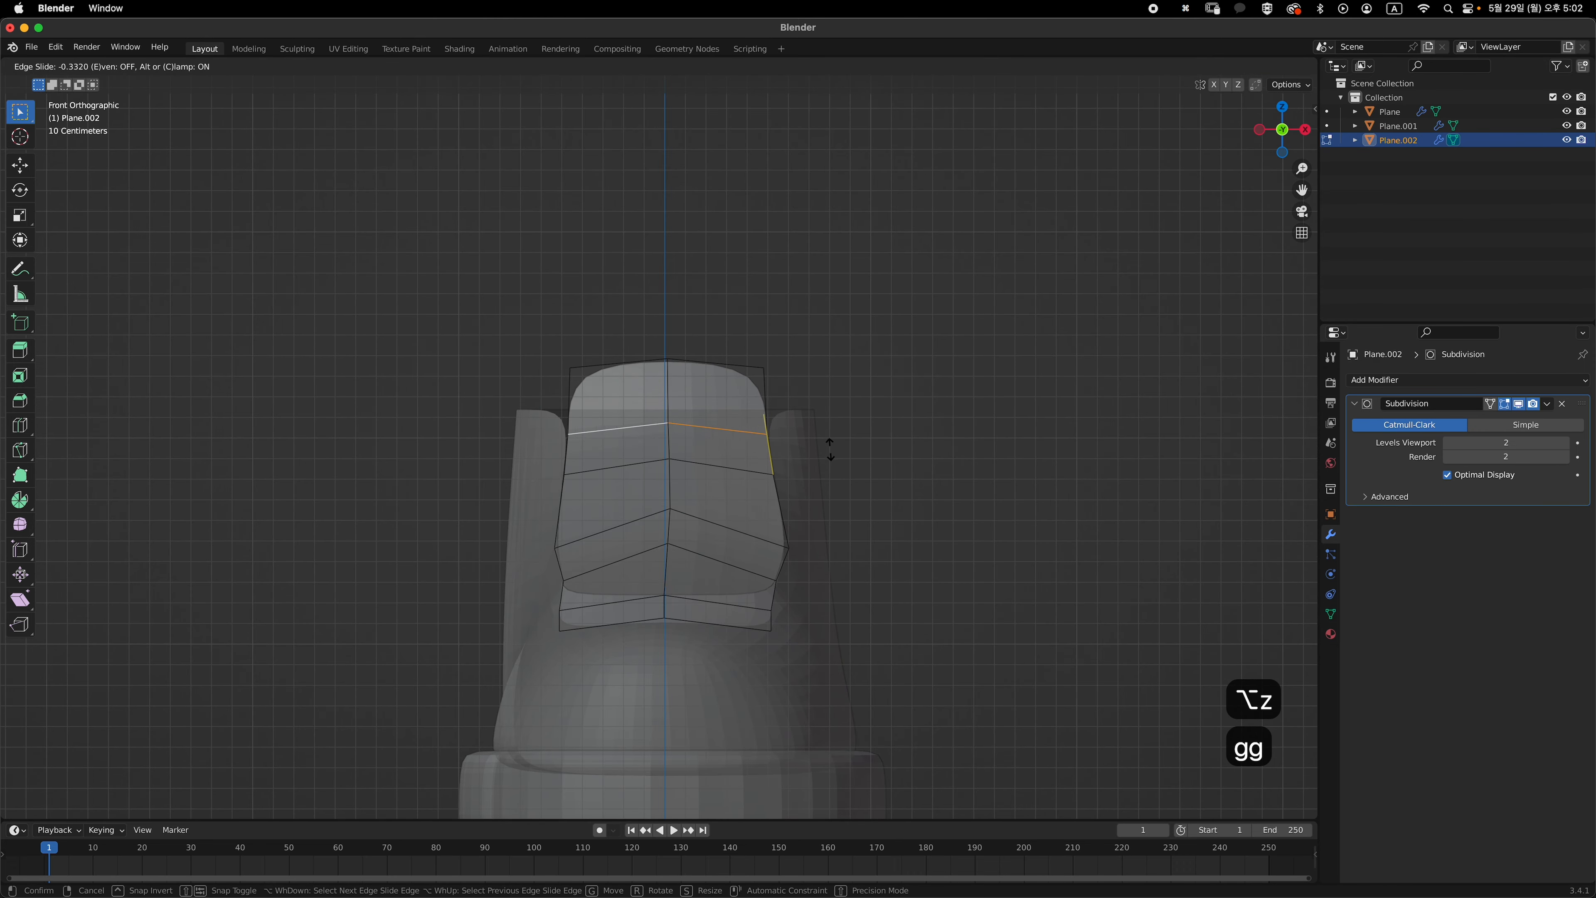
click(830, 454)
- Slide the tongue's third crosswise edge row from the top downward by a factor of about -0.163
middle_drag(773, 499, 746, 470)
key(2)
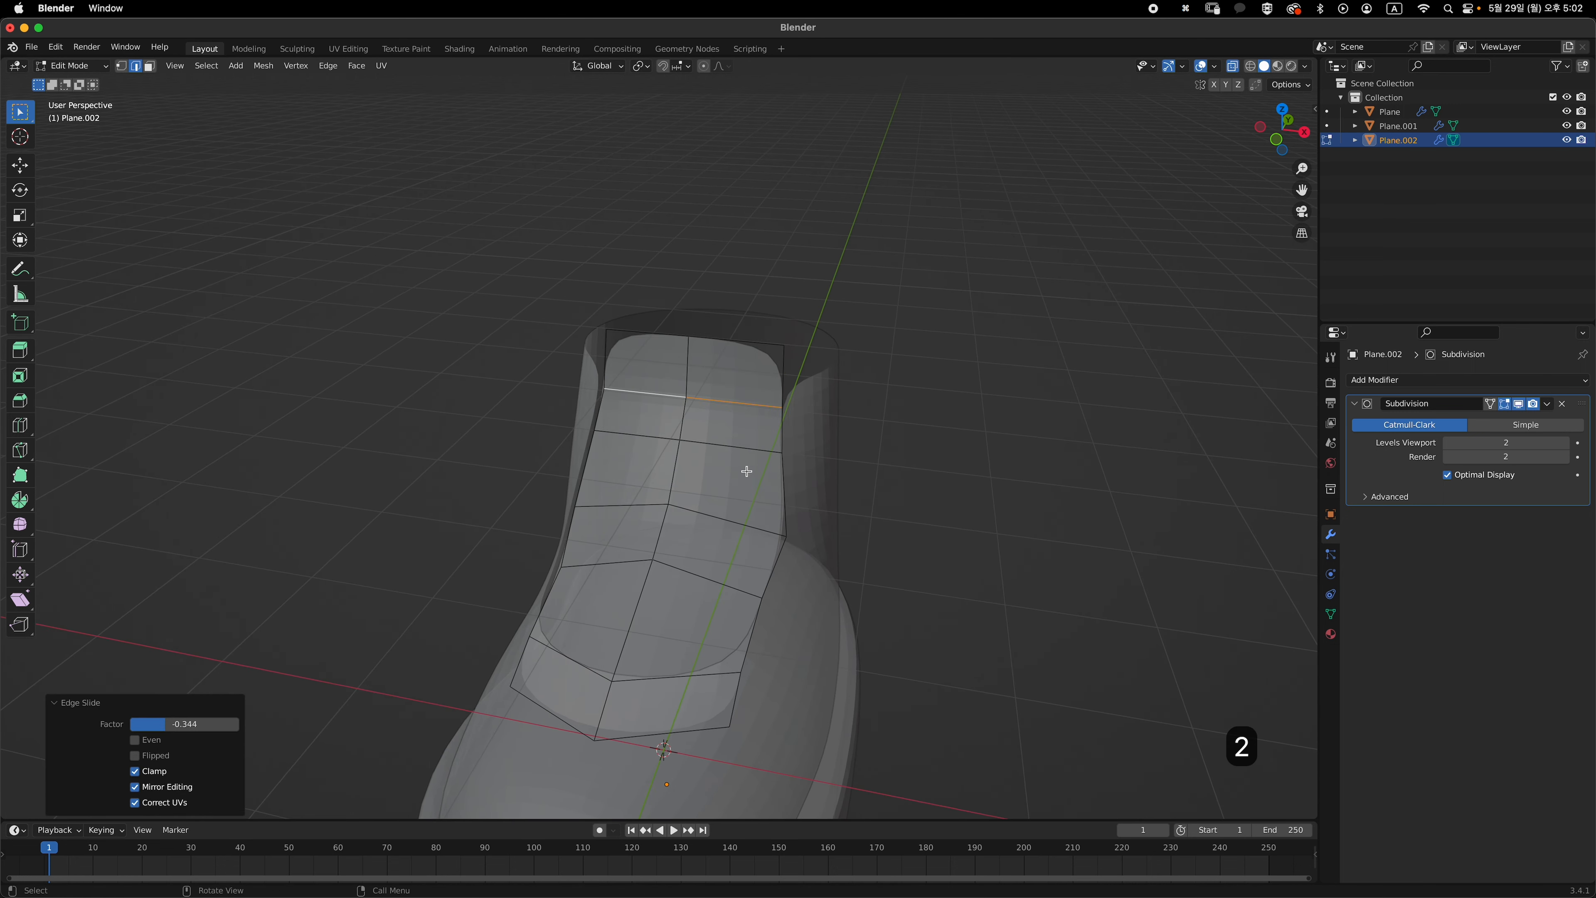
click(741, 451)
key(g)
key(g)
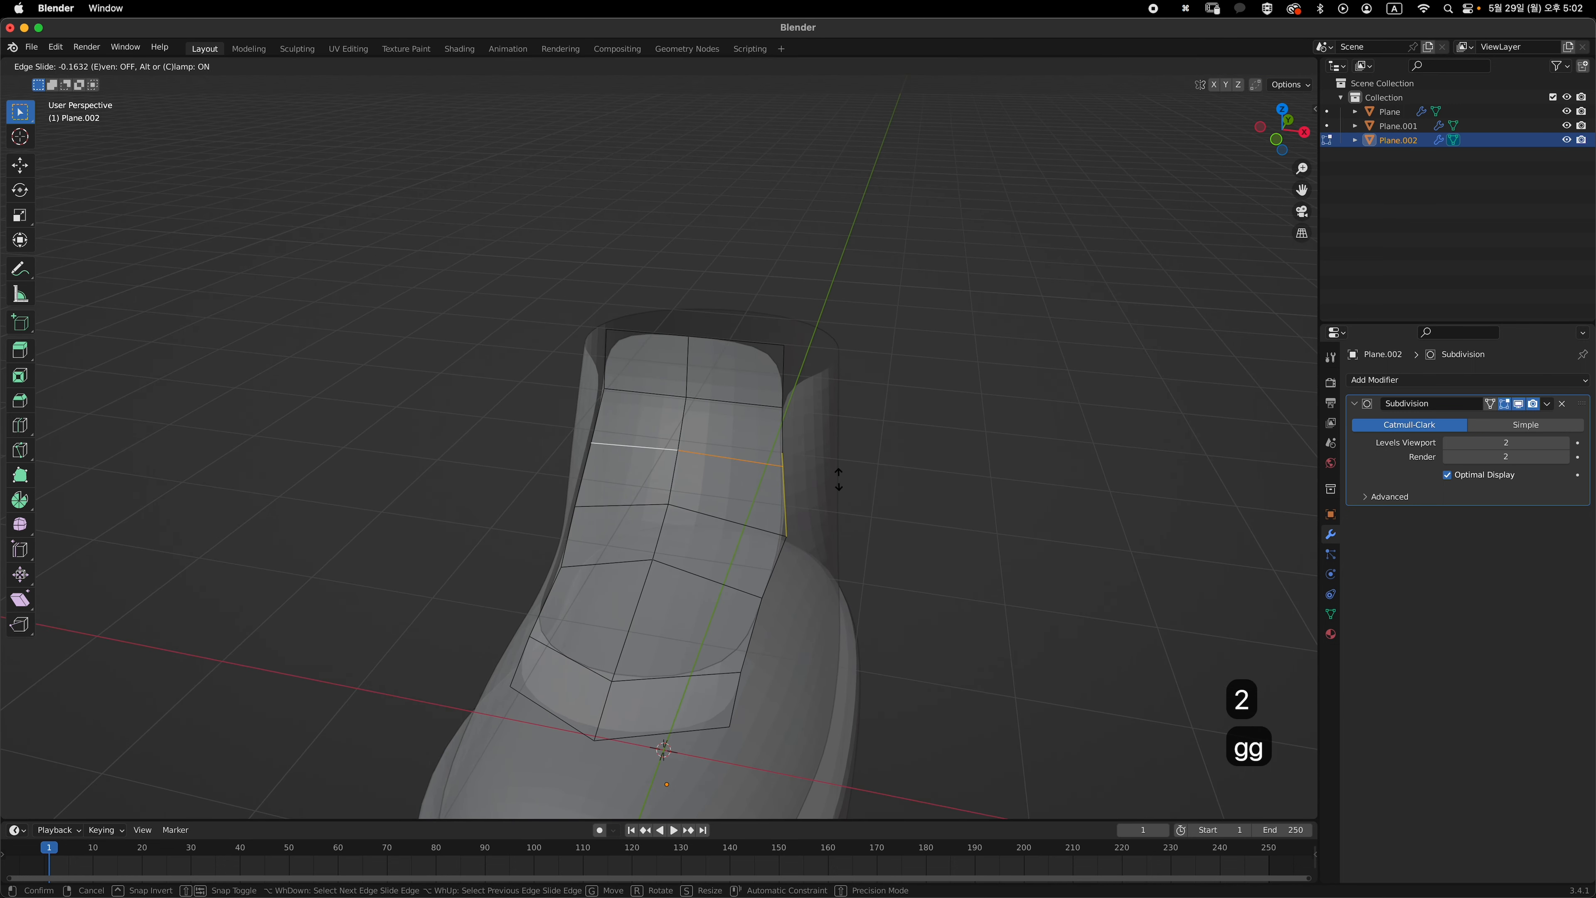
click(838, 479)
- Slide the tongue's lower instep edge row toward the toe by a factor of -0.313
key(2)
click(713, 577)
key(g)
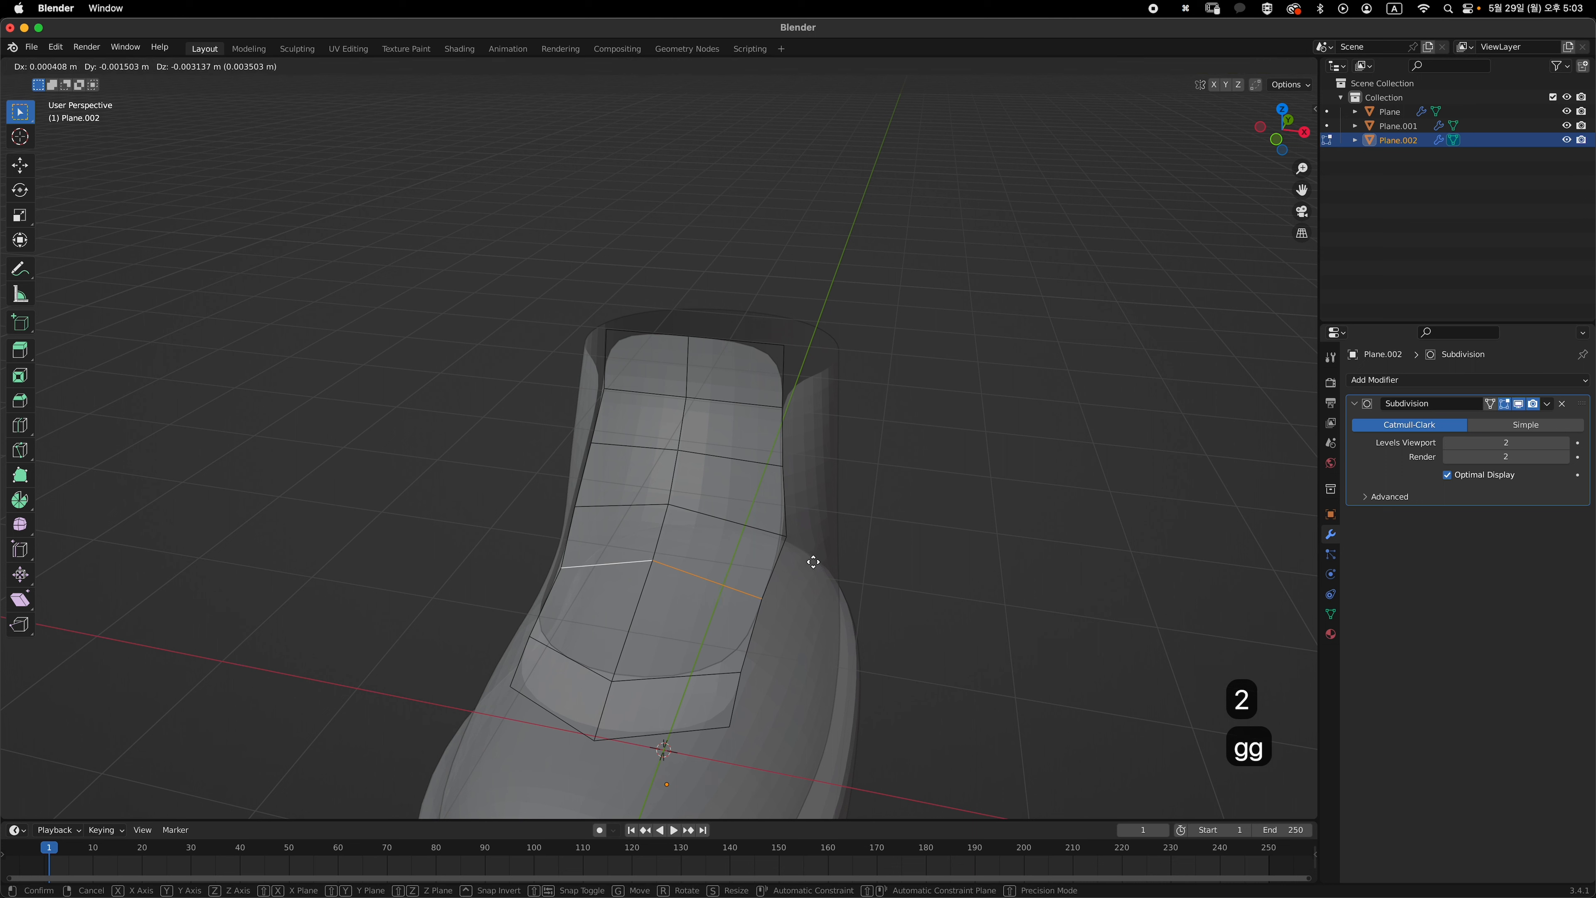
key(g)
click(805, 571)
- Slide the tongue's middle edge row toward the toe by a factor of about -0.172, and return to Object Mode
key(2)
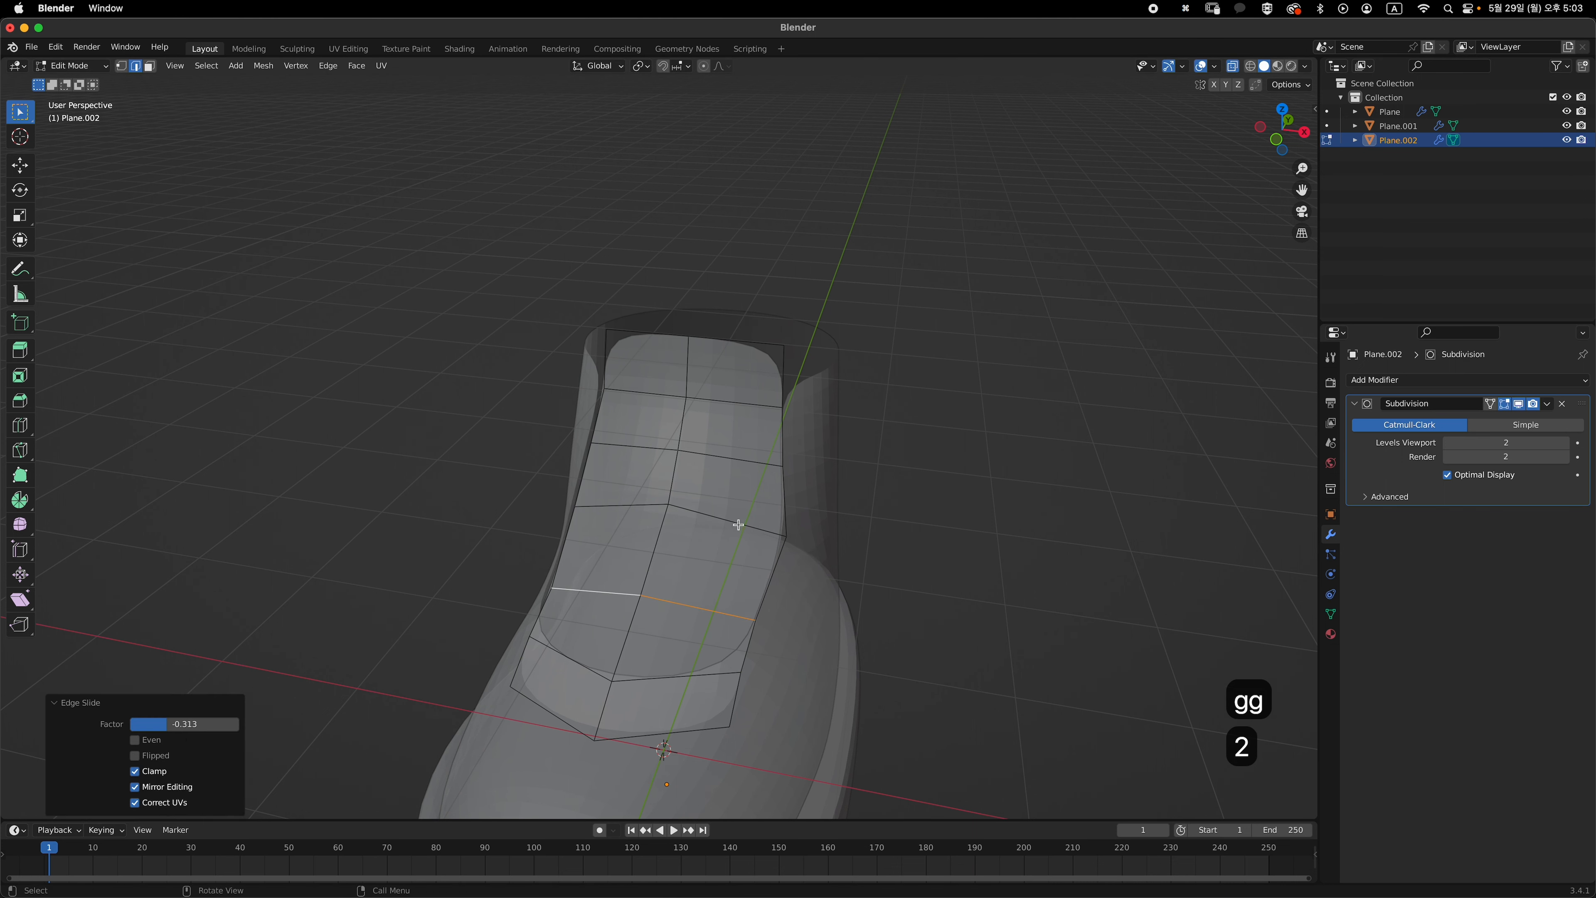
click(737, 523)
key(g)
key(g)
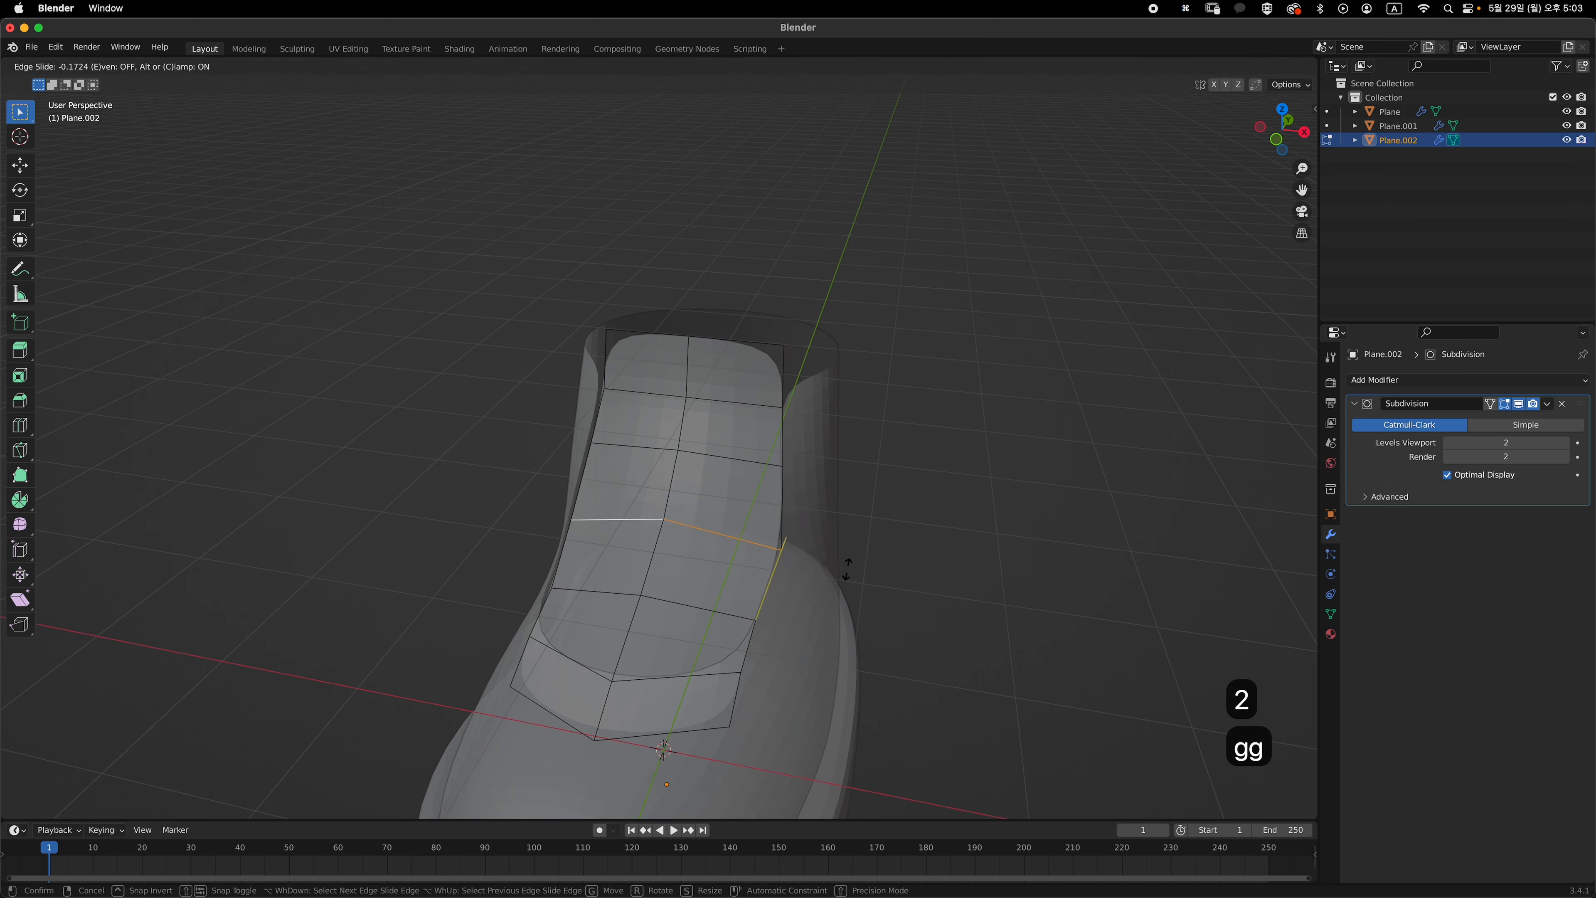
click(846, 568)
key(Tab)
key(alt+z)
- Add a Solidify modifier to the shoe upper, place it before Subdivision, and set its thickness to 0.1 m
middle_drag(873, 559, 830, 423)
click(830, 449)
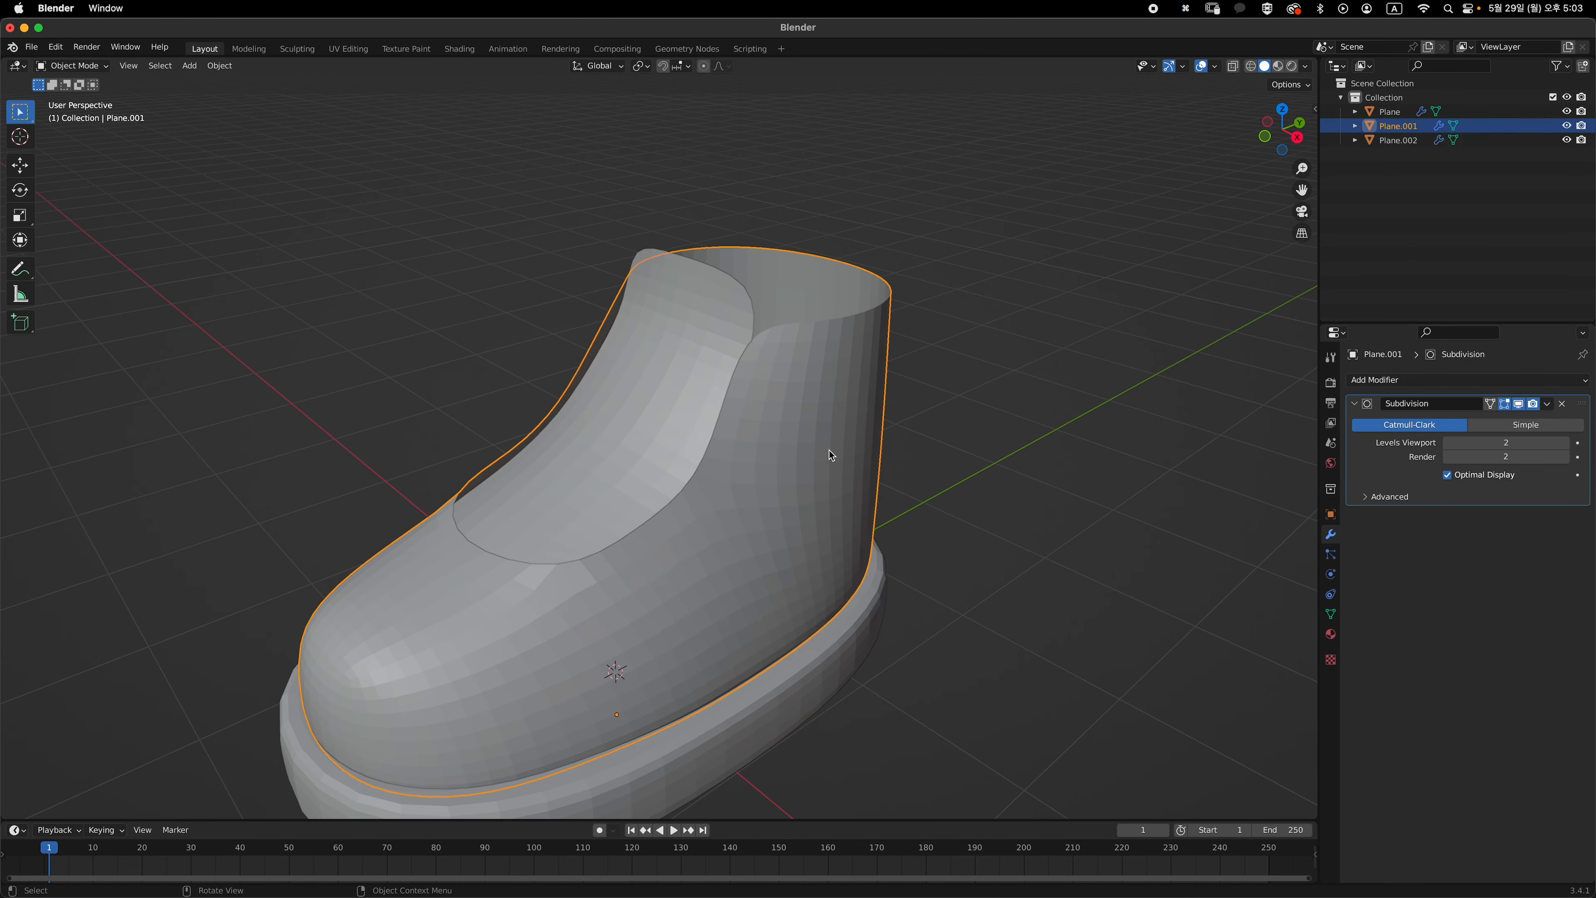
click(1386, 382)
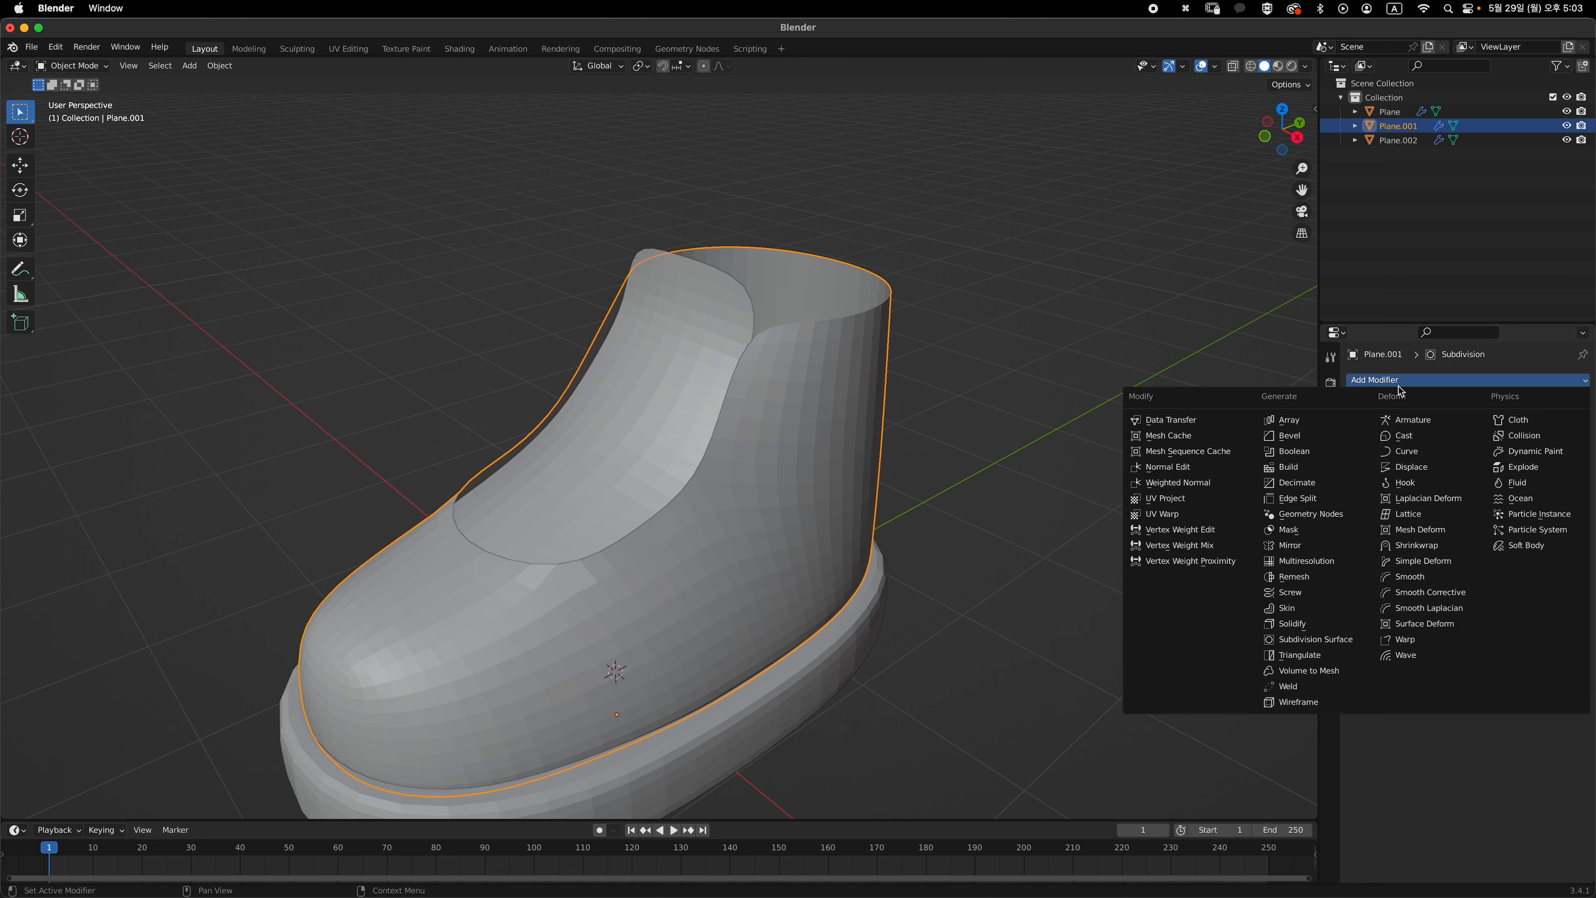
click(1320, 628)
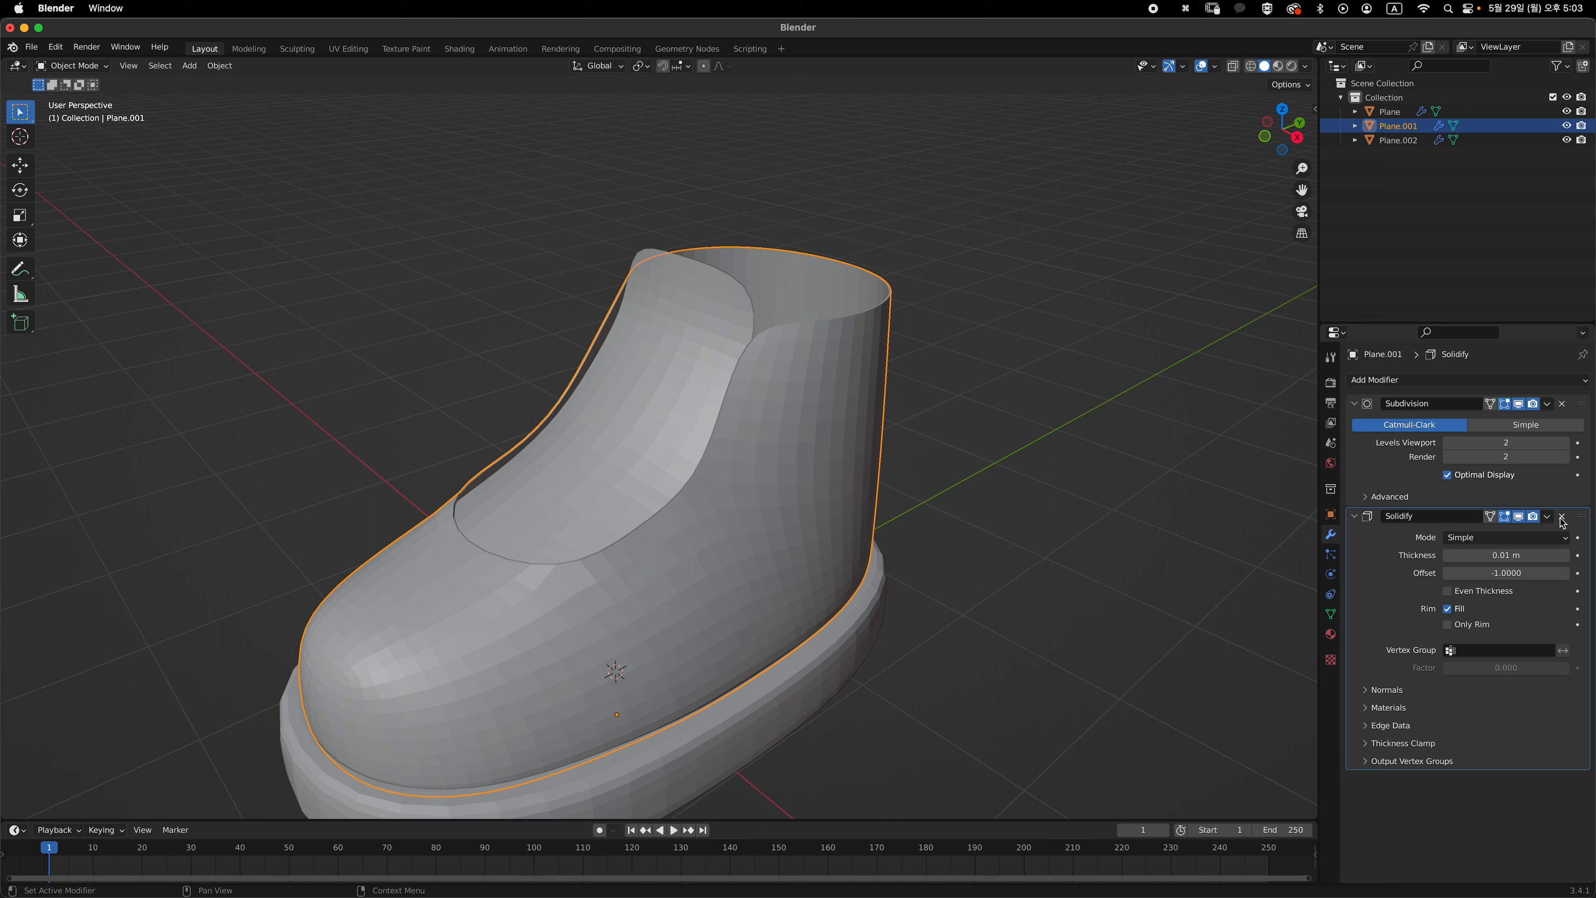
drag(1581, 522, 1580, 406)
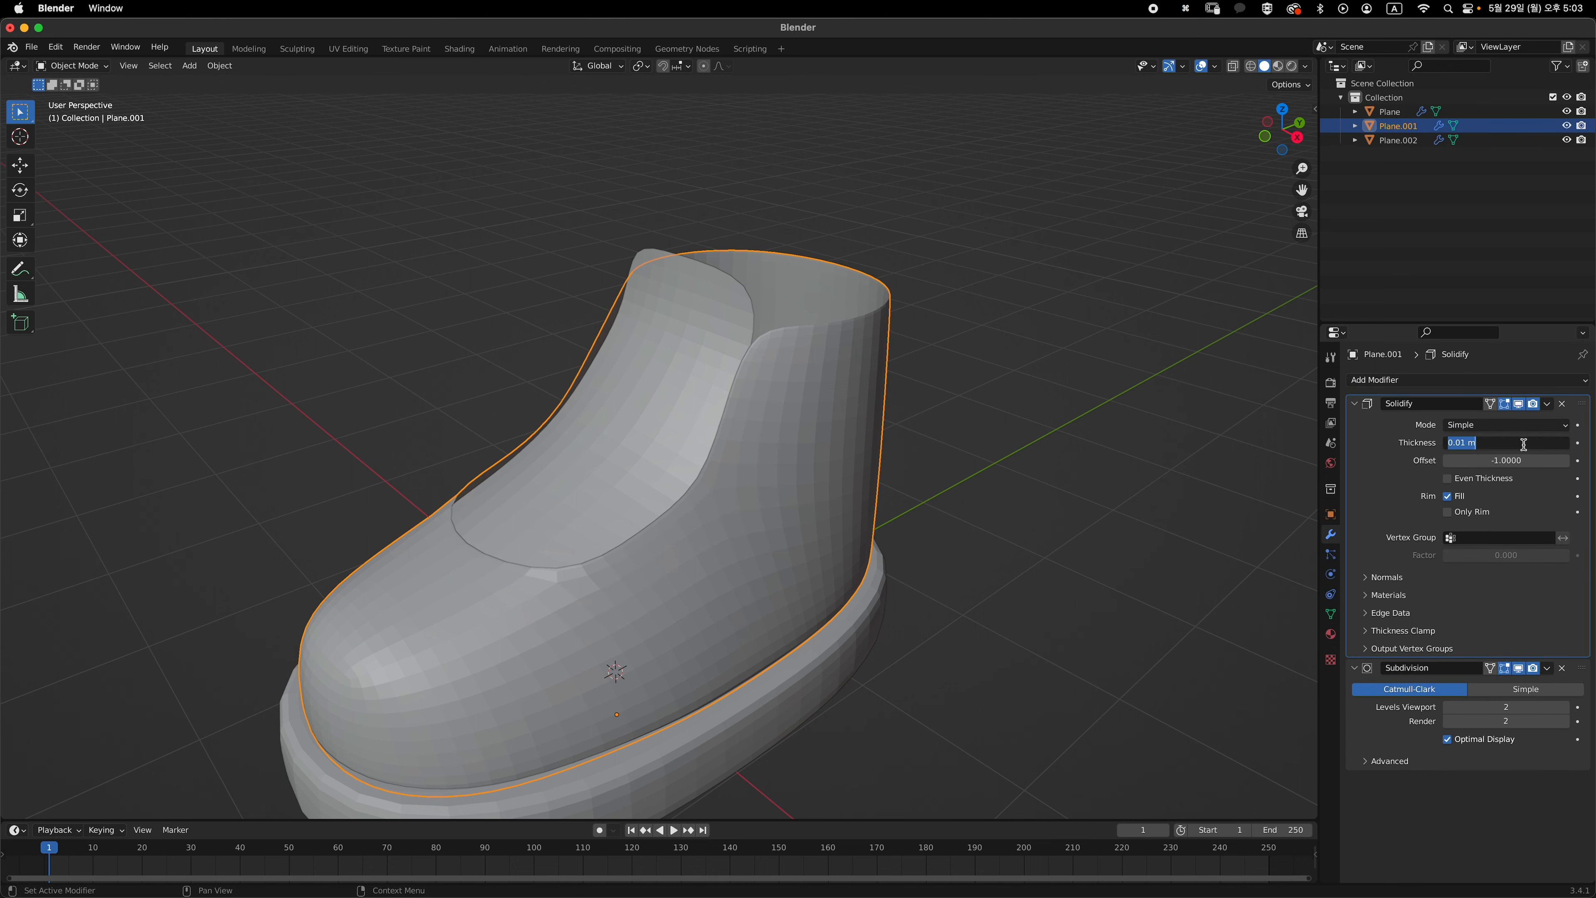
key(Return)
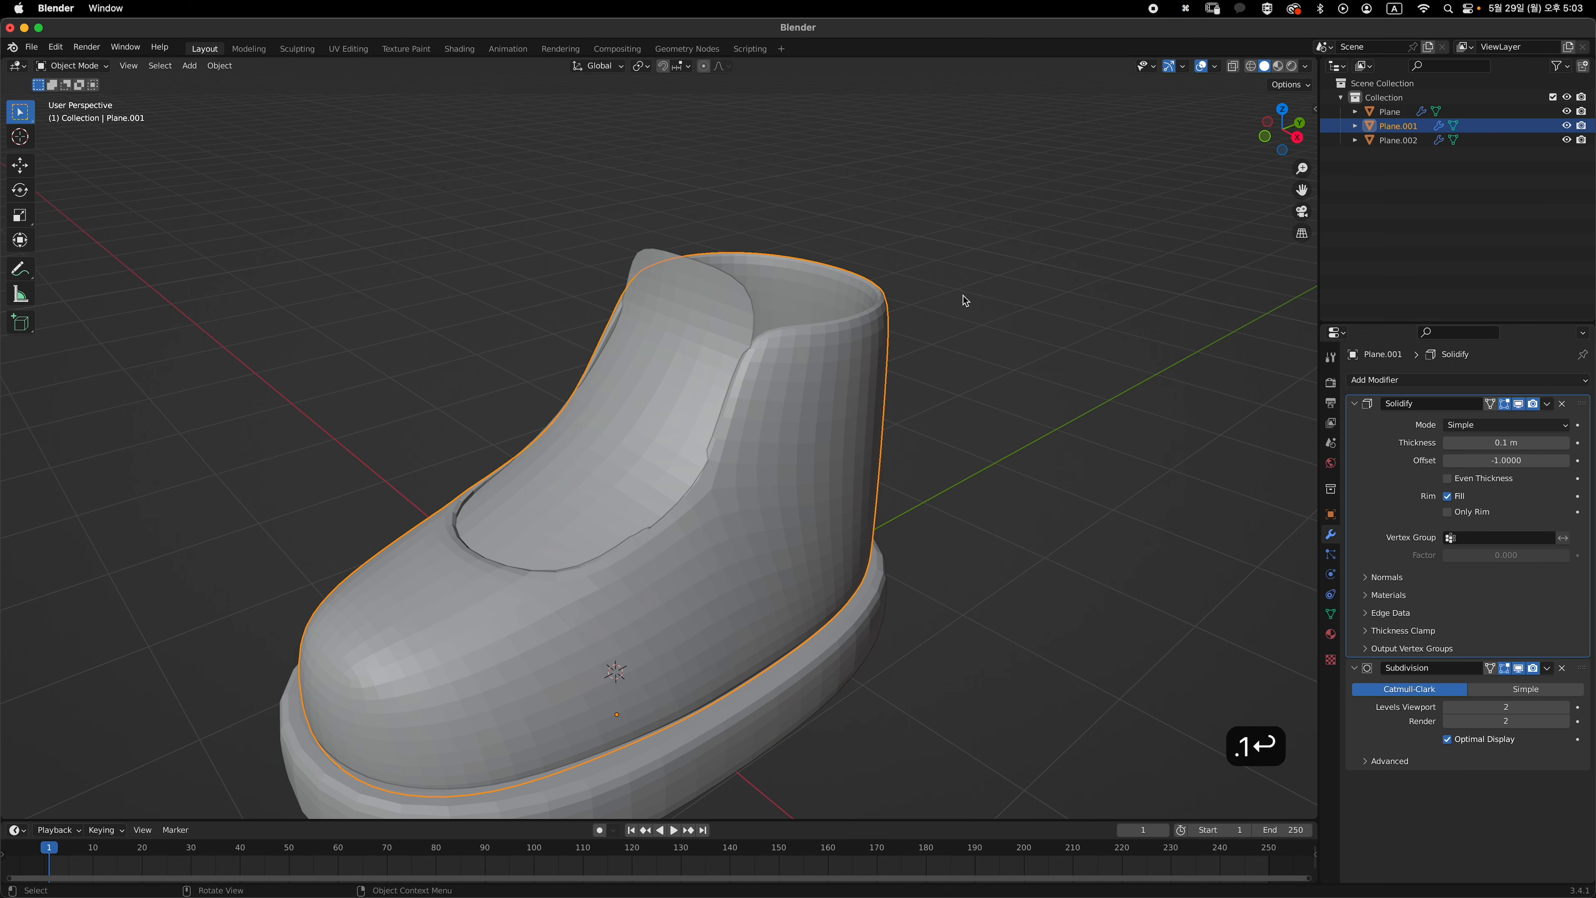
- Add a Solidify modifier to the tongue, place it before Subdivision, and set its thickness to 0.1 m
middle_drag(886, 376, 844, 475)
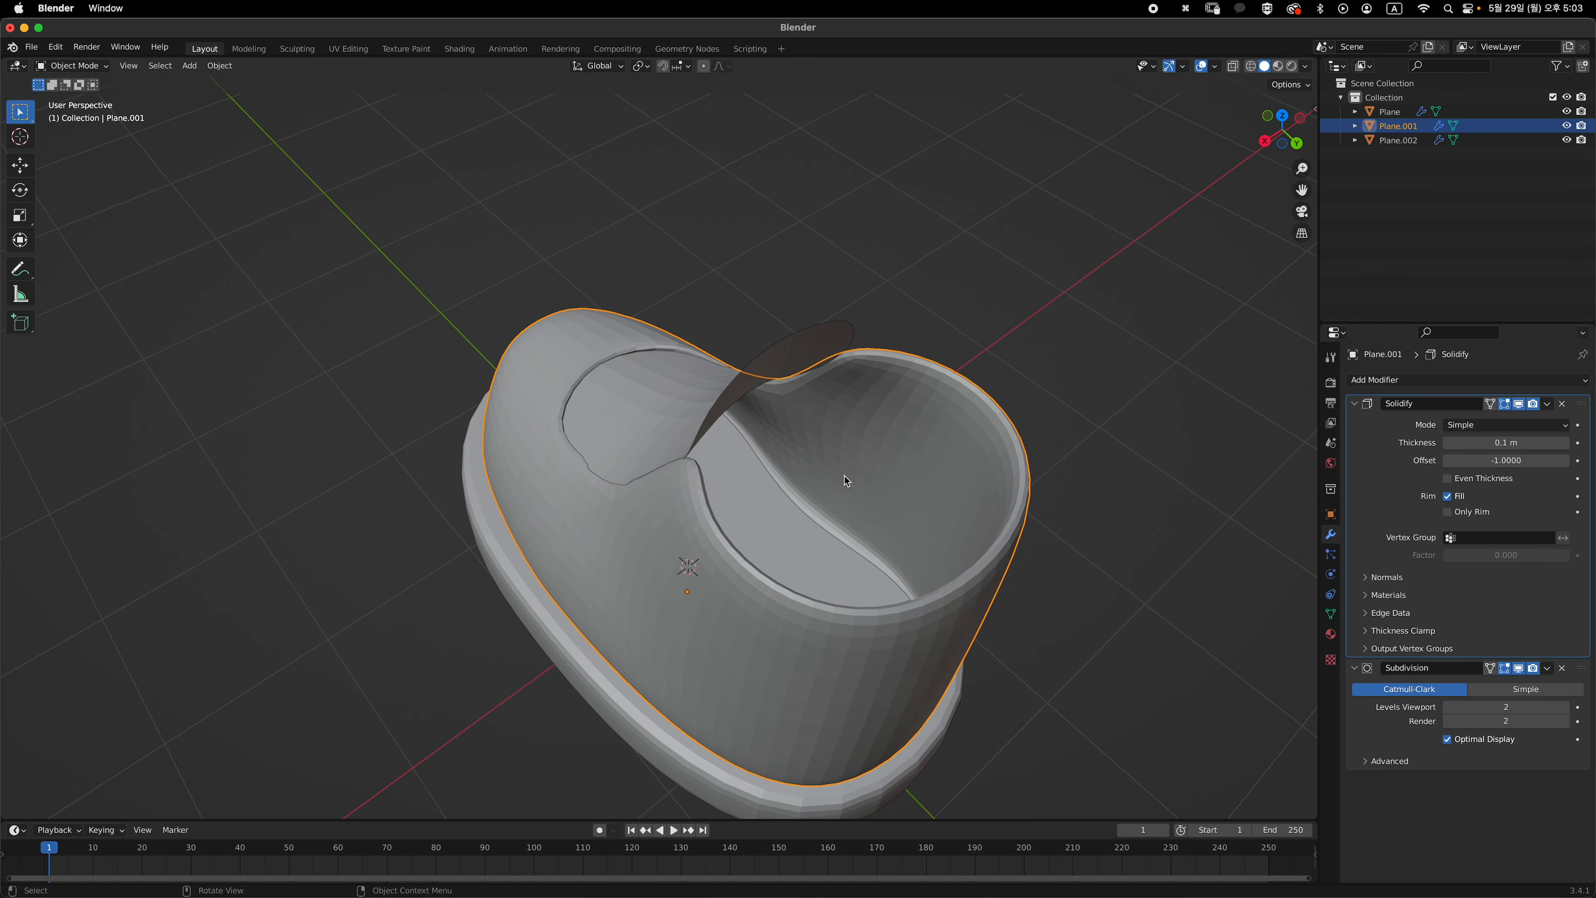
click(731, 429)
click(1376, 379)
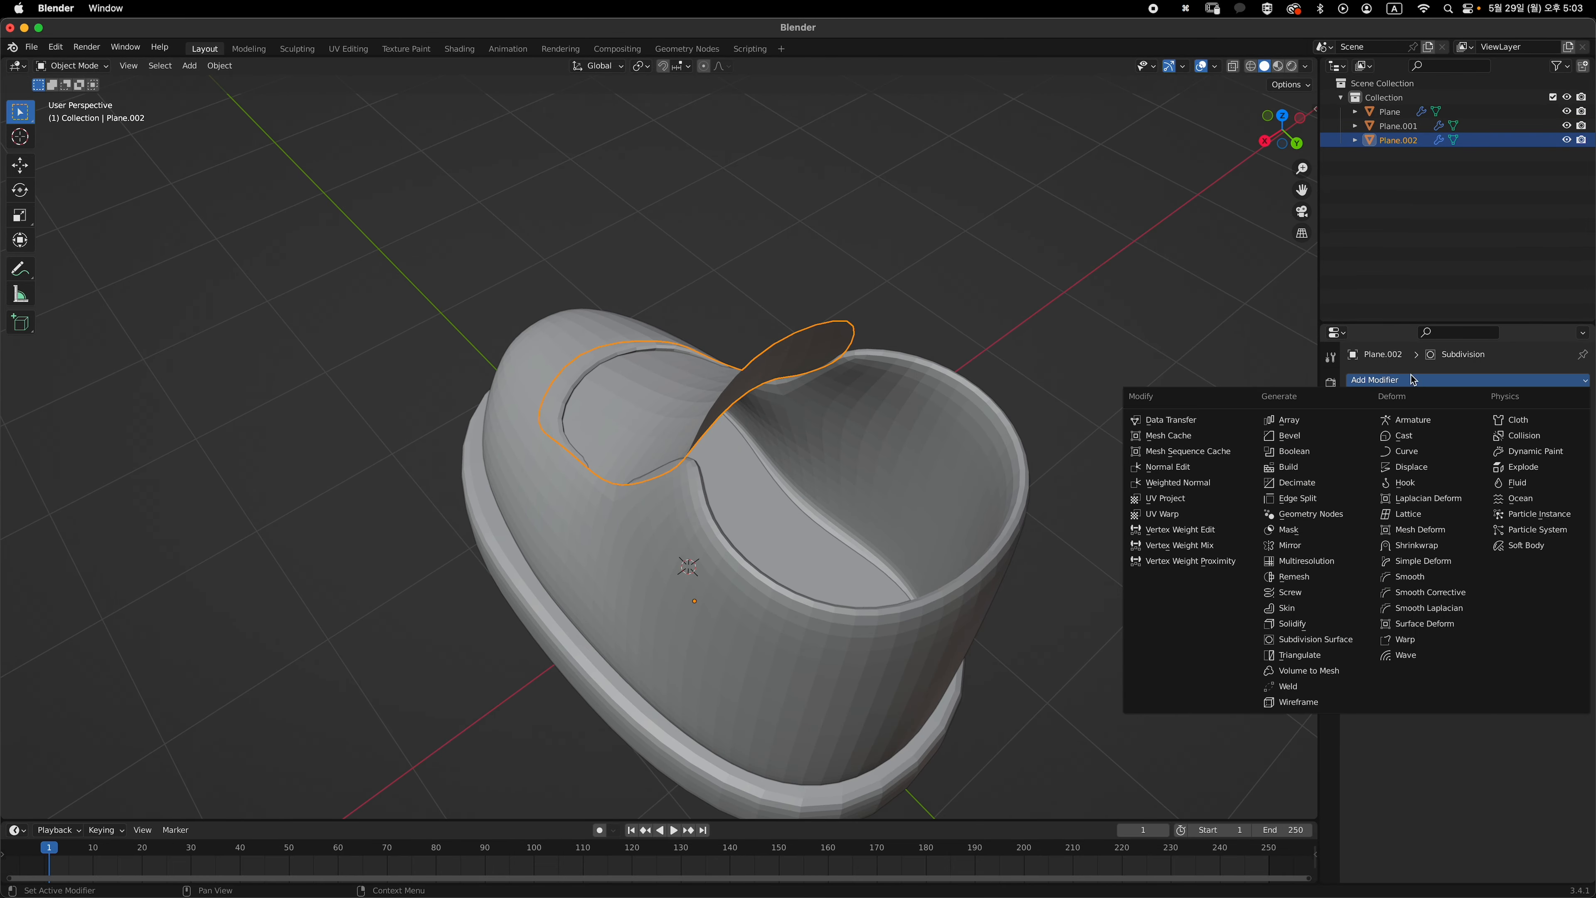
click(1334, 626)
drag(1574, 521, 1570, 409)
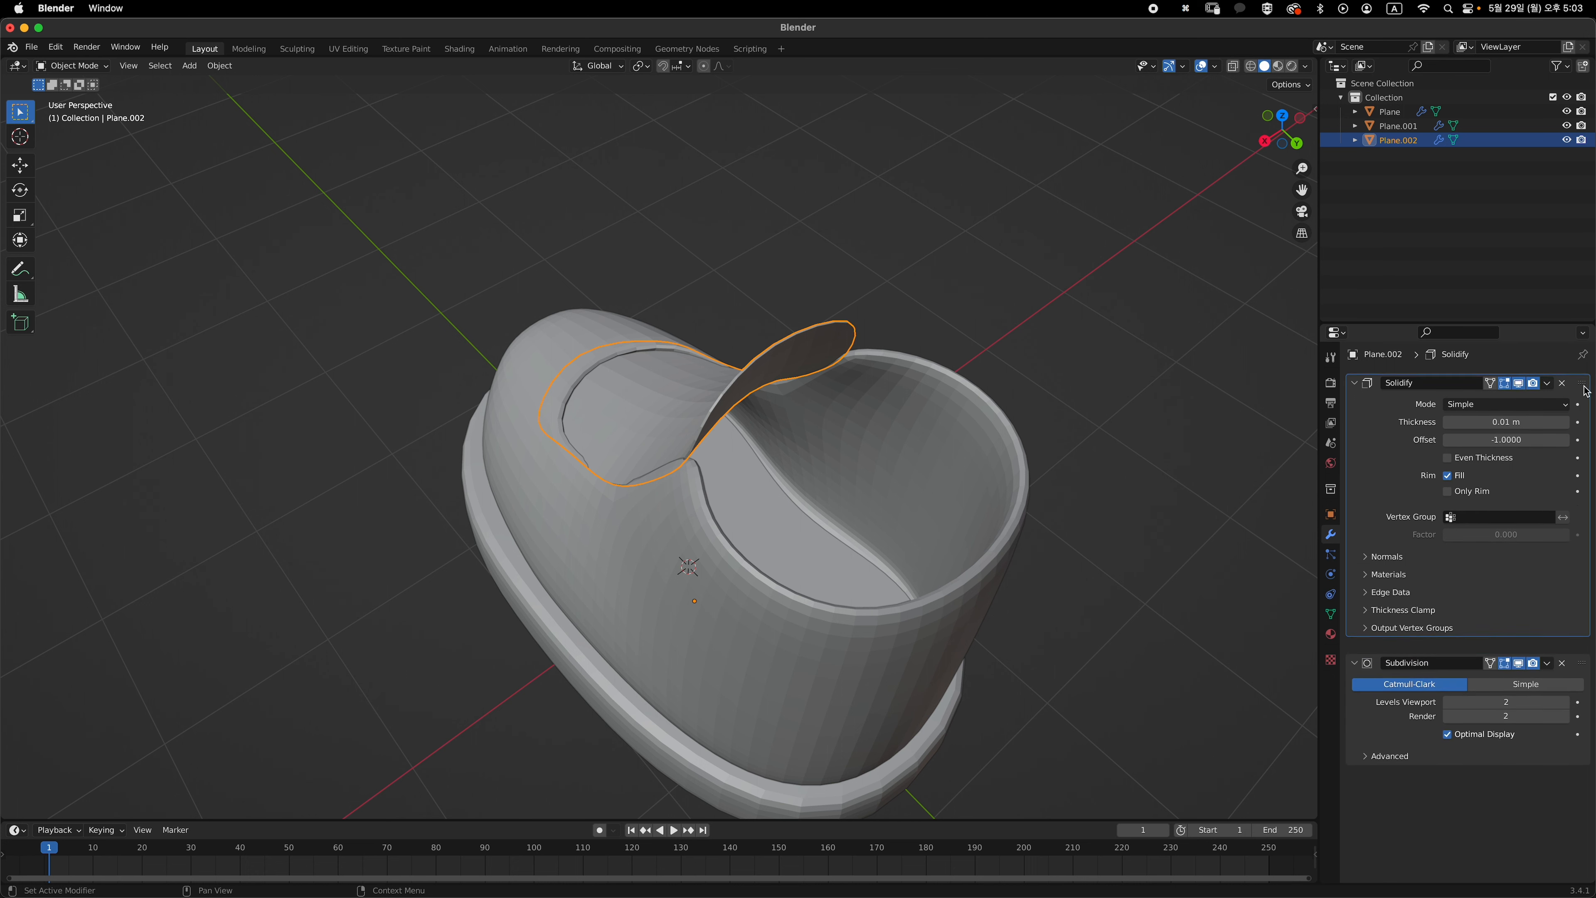
click(1541, 442)
text(.1)
key(Return)
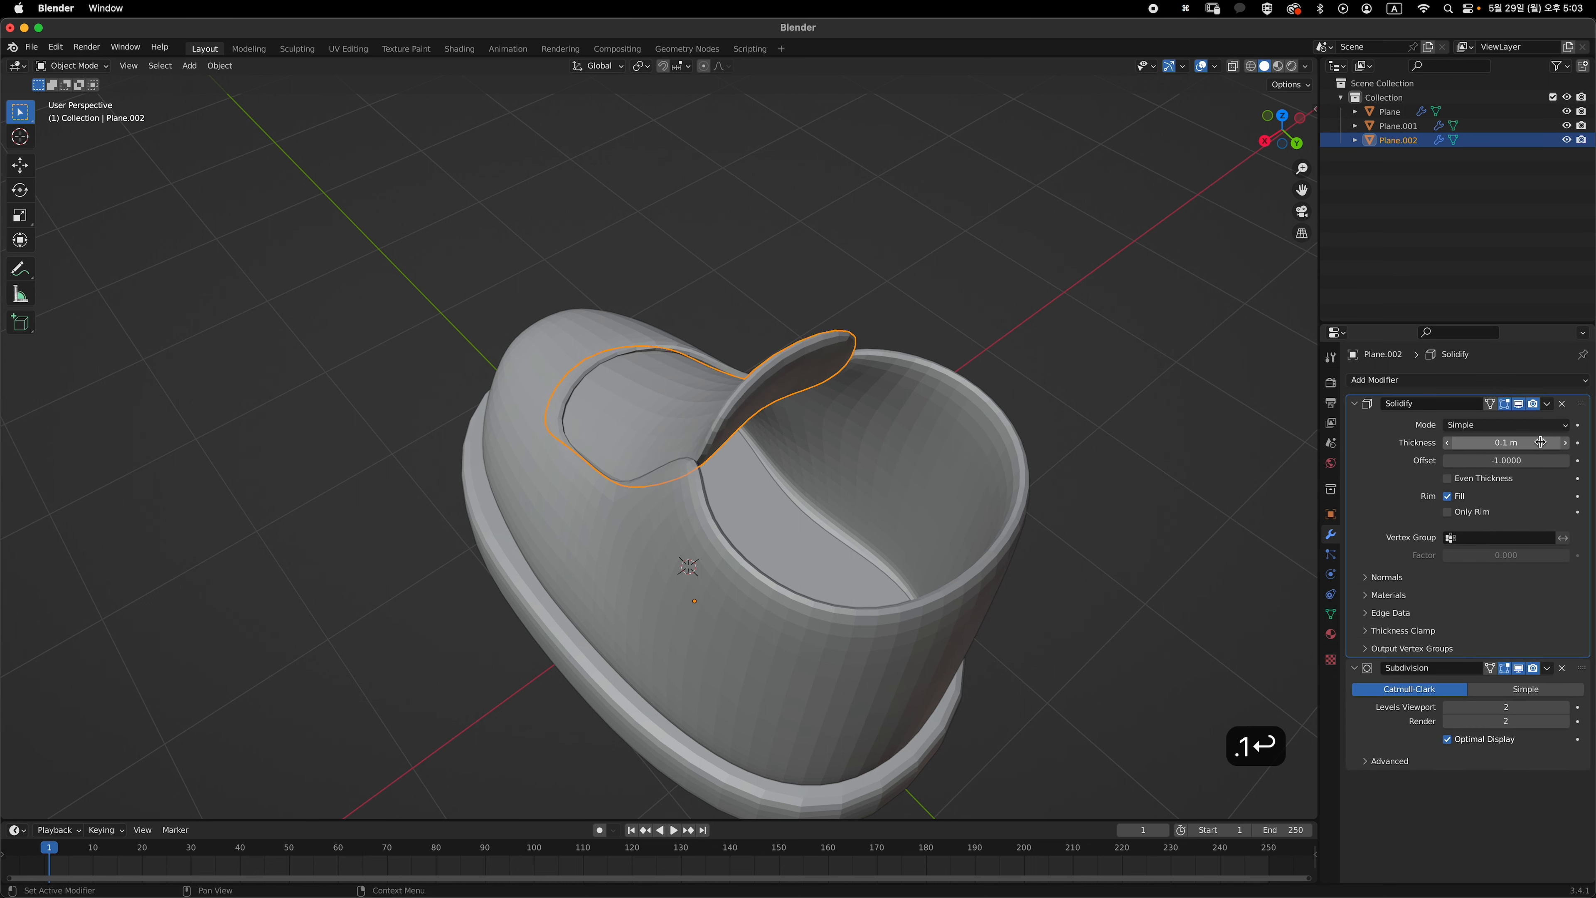
- Open the shoe upper for face editing and select all its ankle and heel faces behind the instep on both sides
middle_drag(842, 443, 1043, 403)
click(1005, 412)
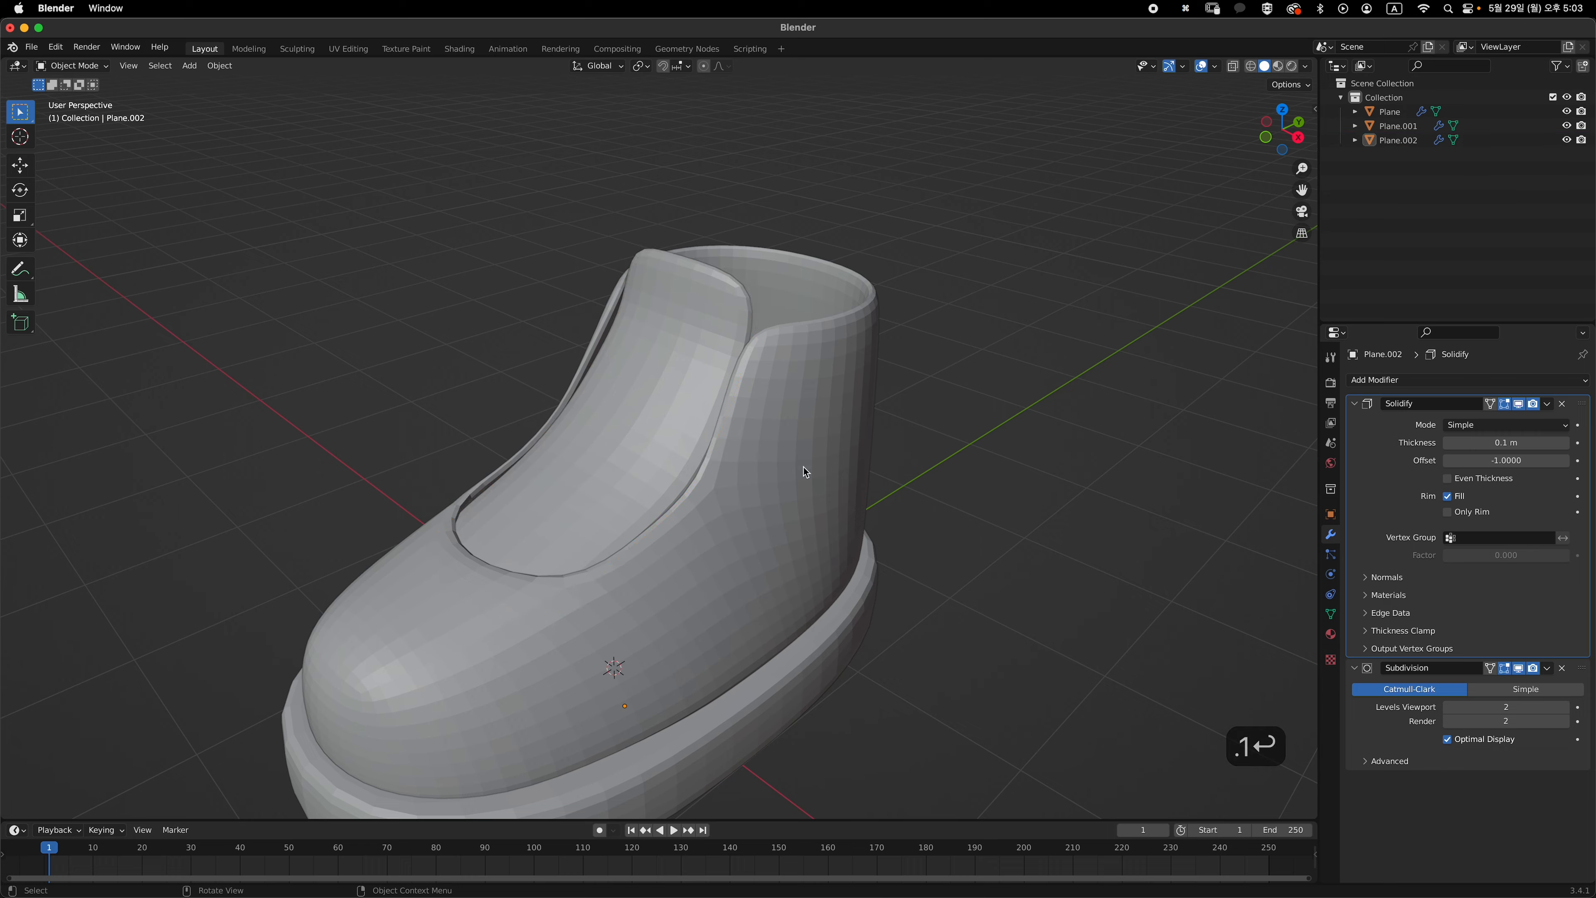
middle_drag(924, 428, 842, 496)
click(842, 497)
key(grave)
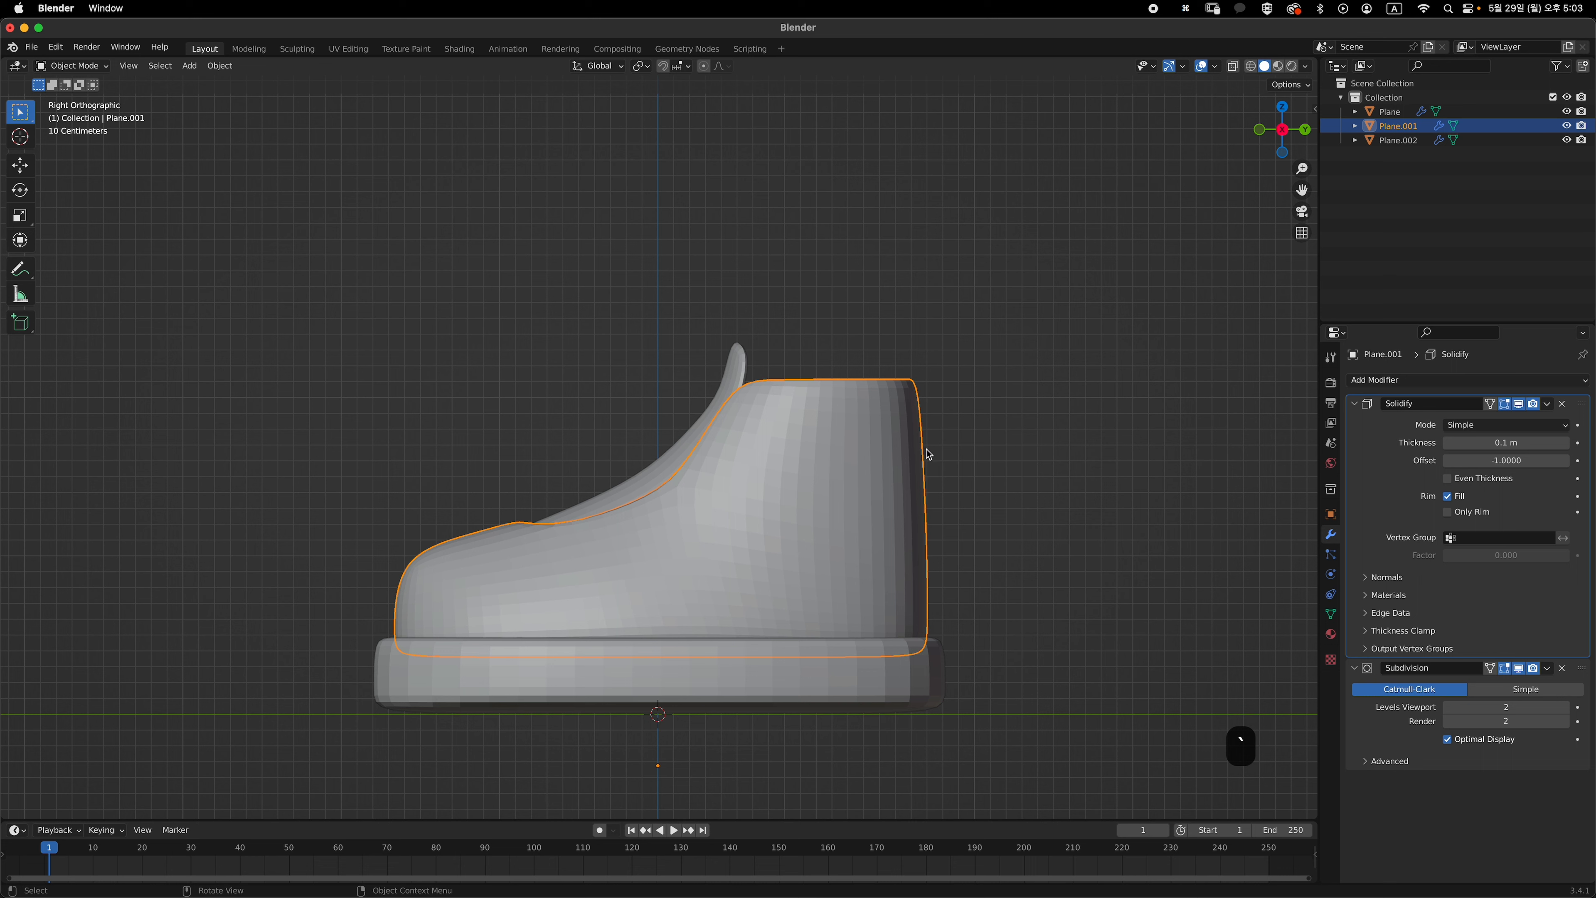
key(Tab)
key(3)
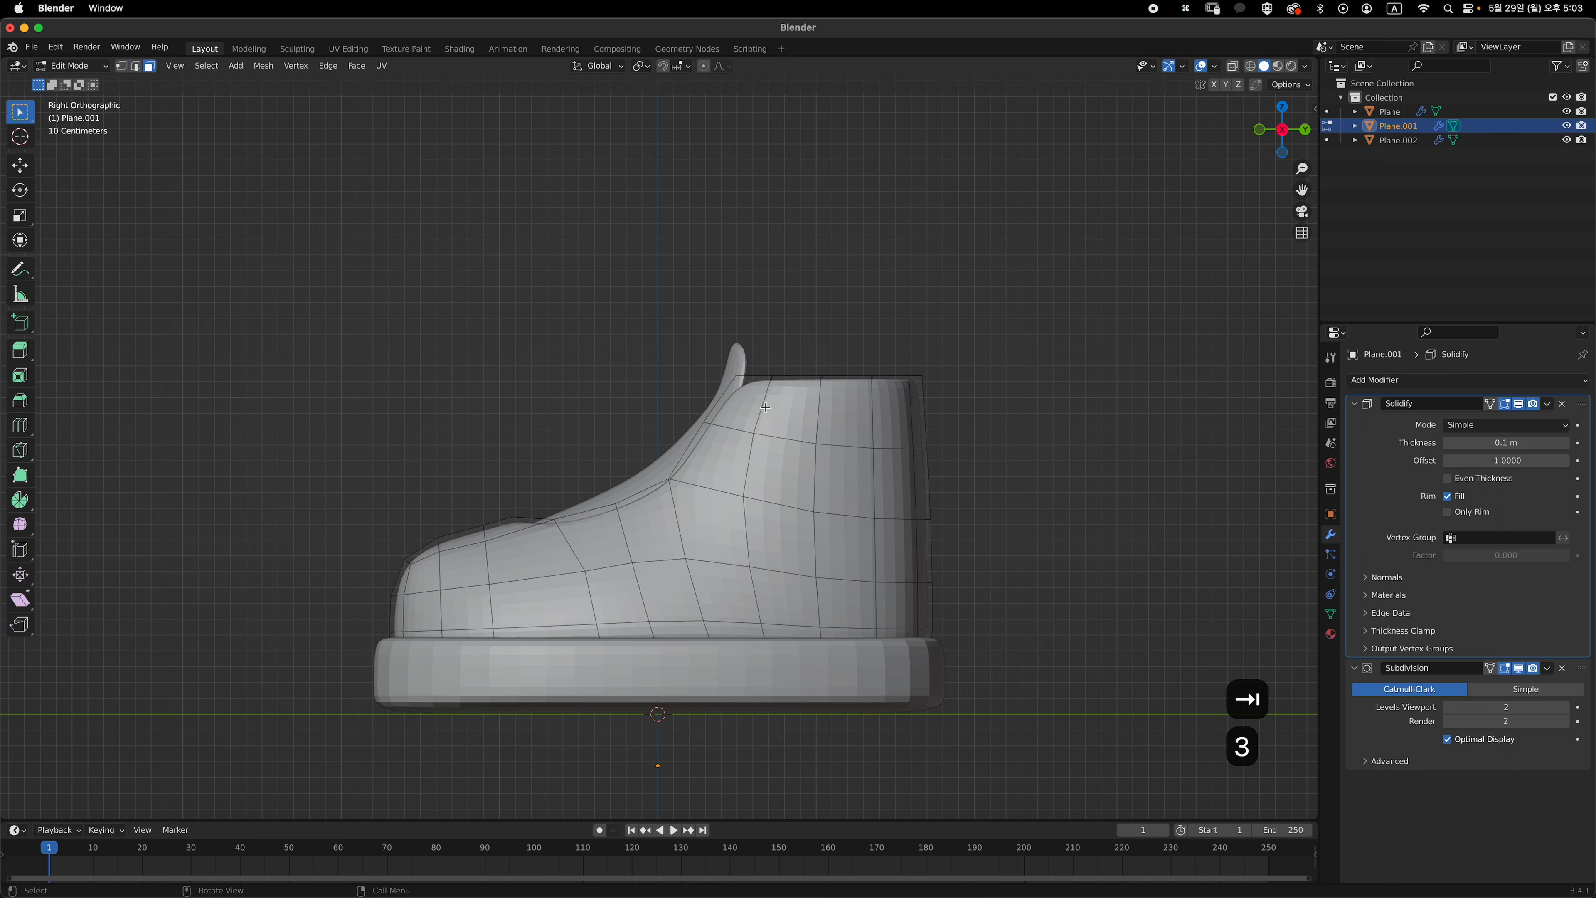
key(alt+z)
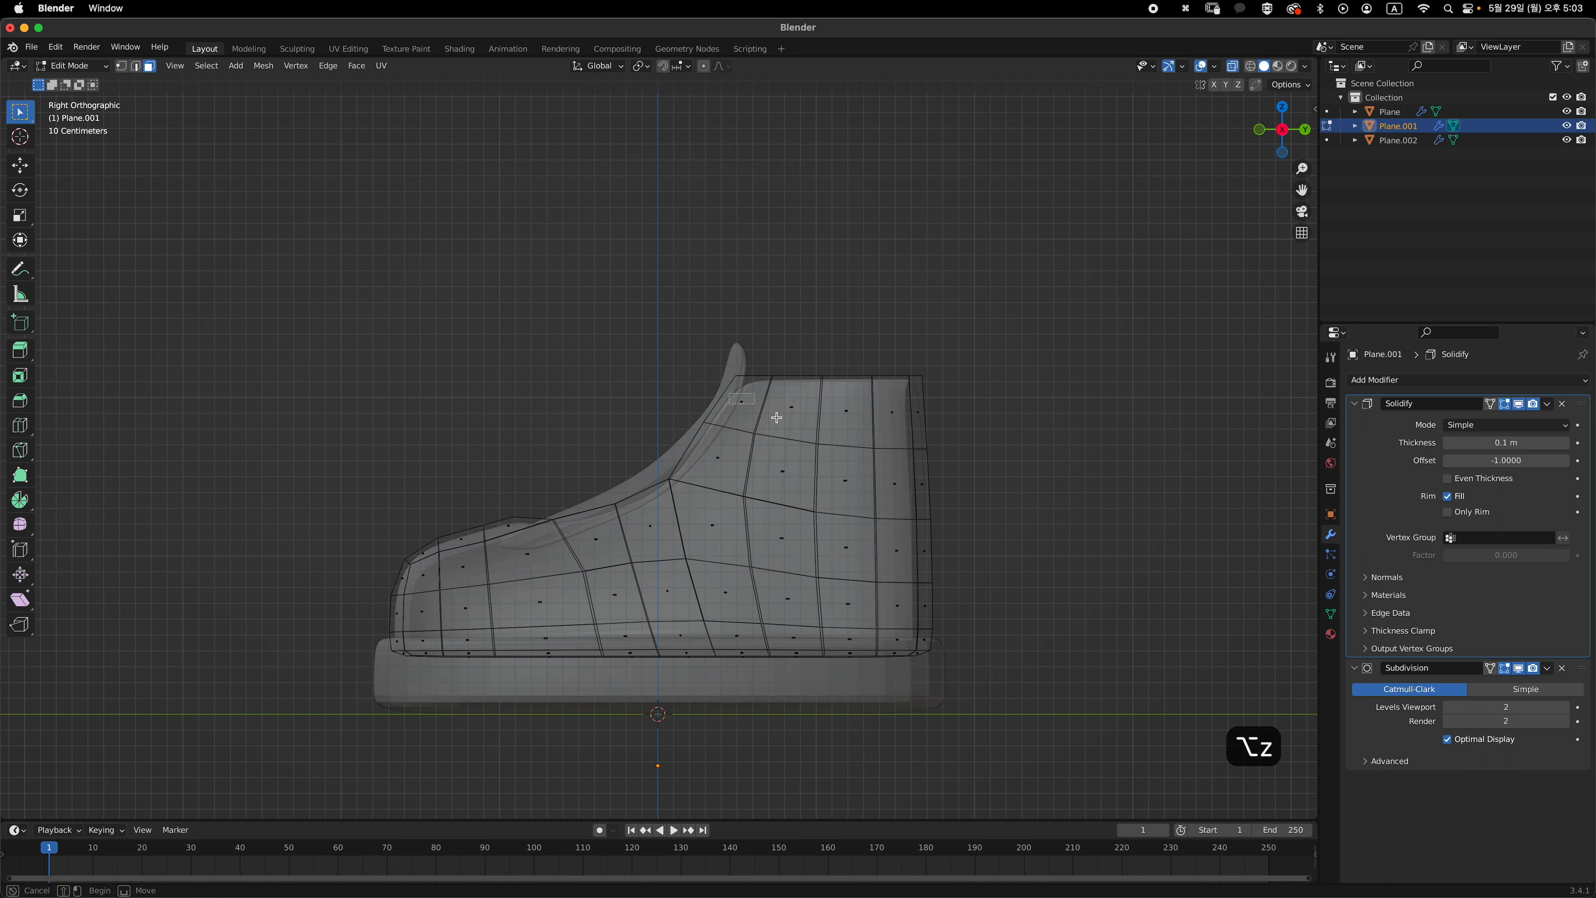
drag(903, 611, 952, 678)
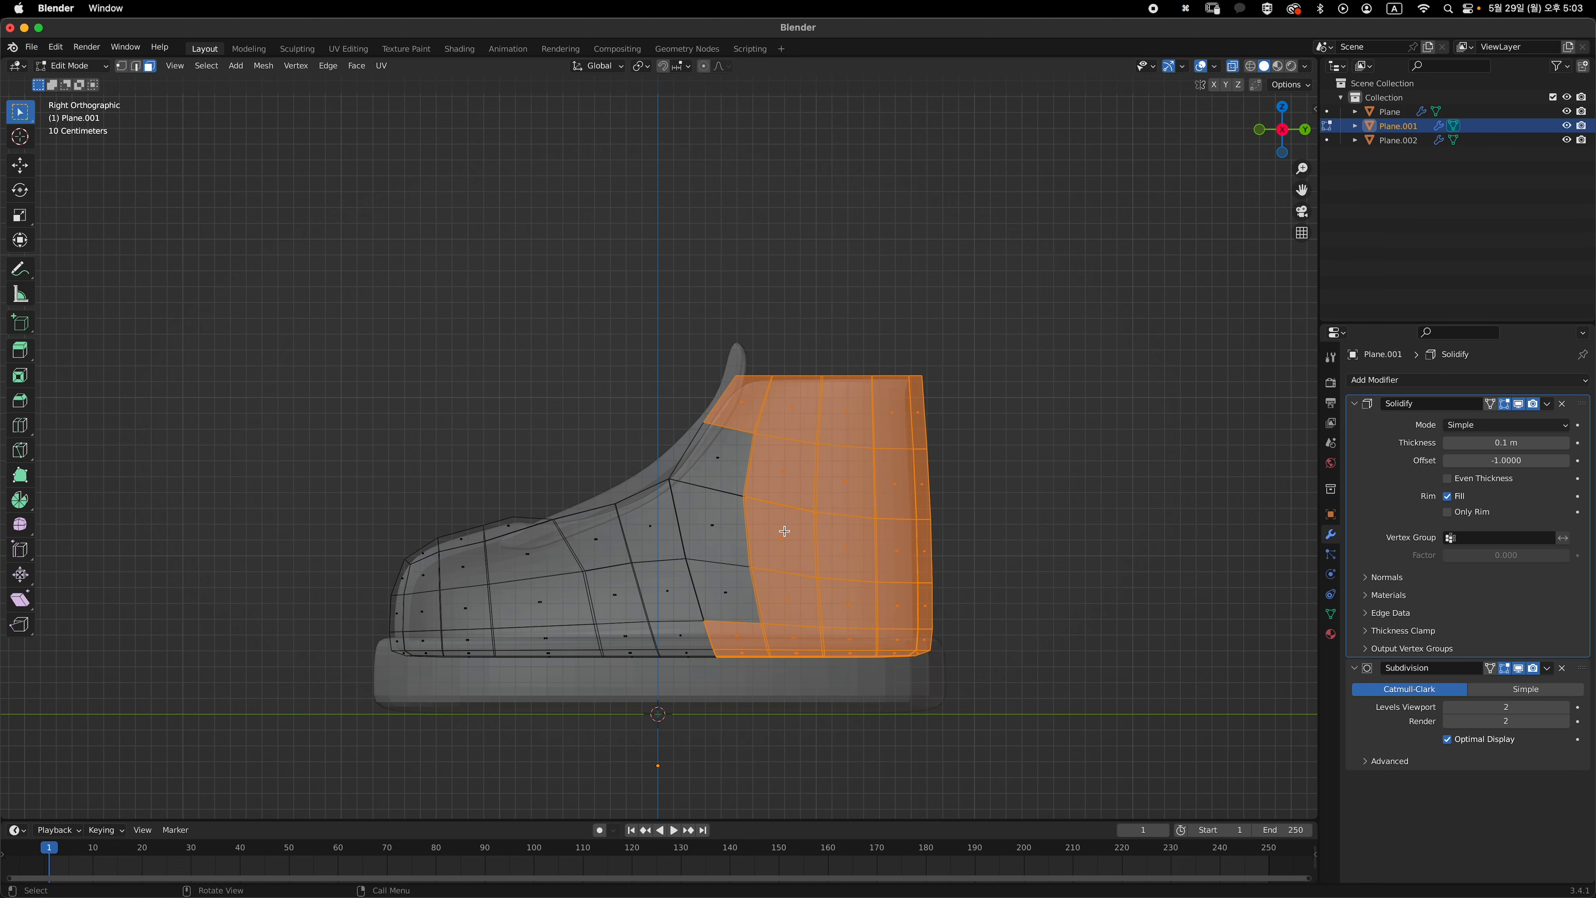
shift+click(711, 440)
shift+click(724, 534)
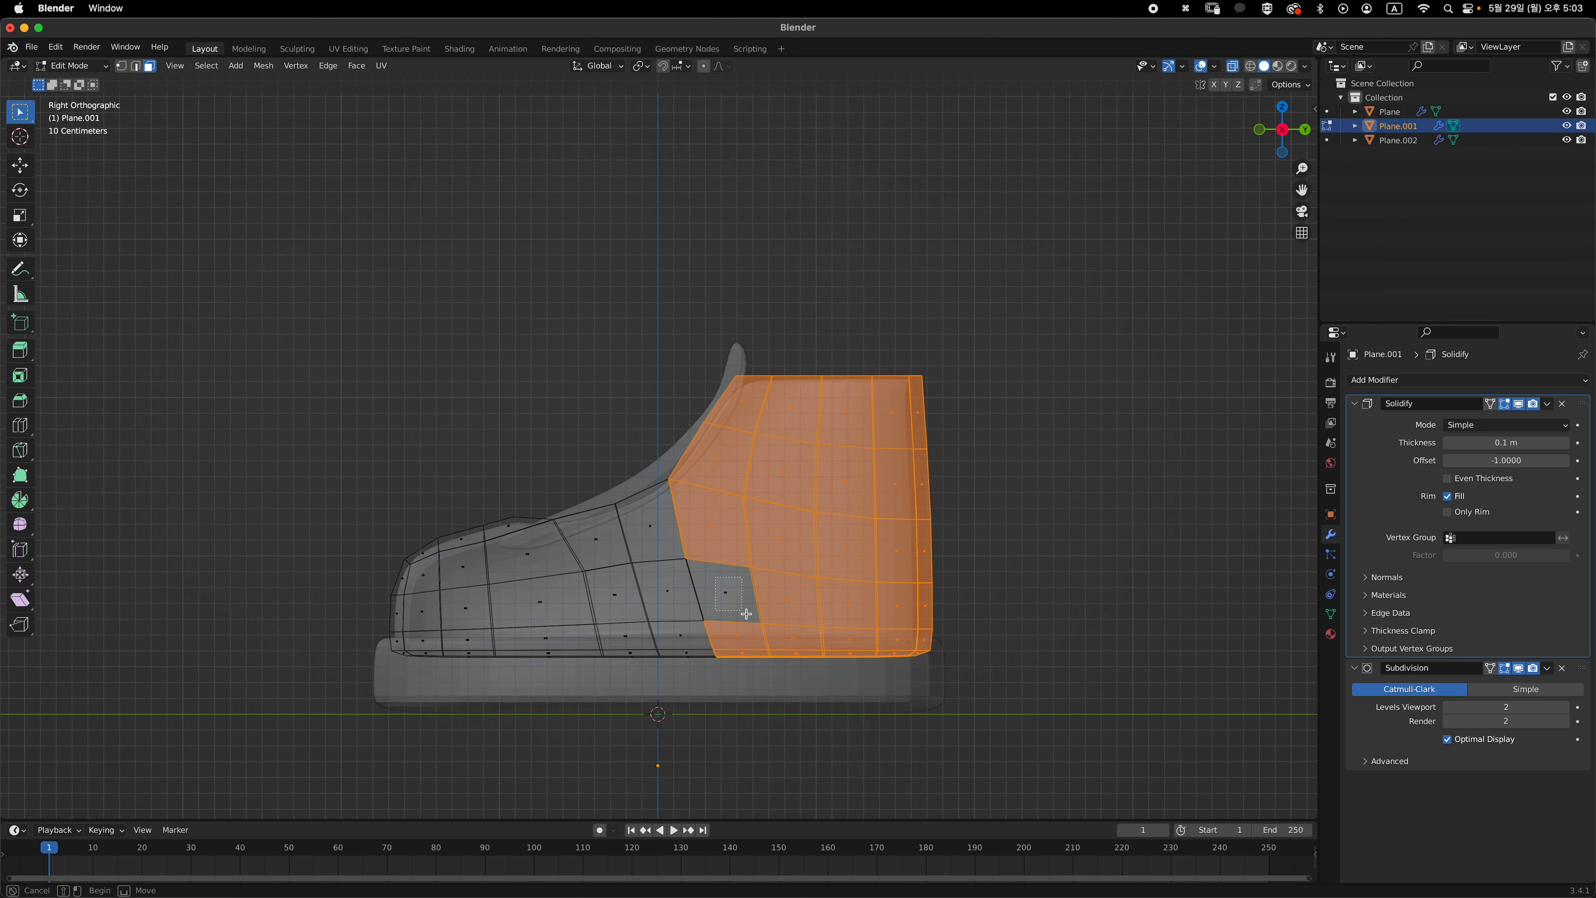
shift+drag(746, 613, 748, 614)
key(alt+z)
- Duplicate the selected ankle and heel faces in place, separate the copy into its own object, and return to Object Mode
middle_drag(925, 471, 970, 504)
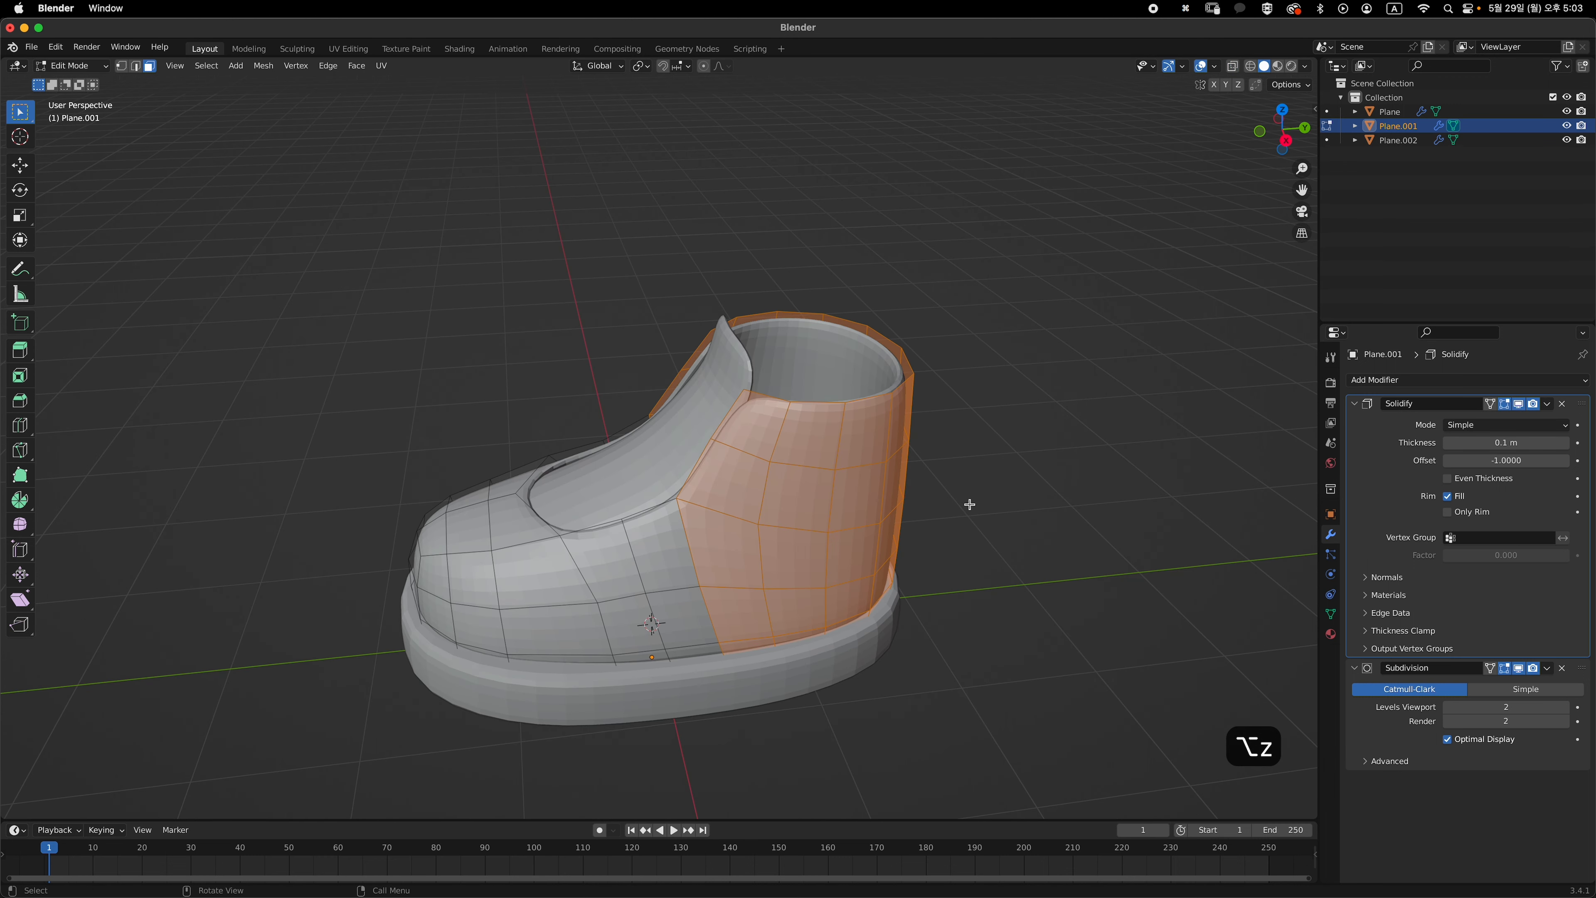
key(shift+d)
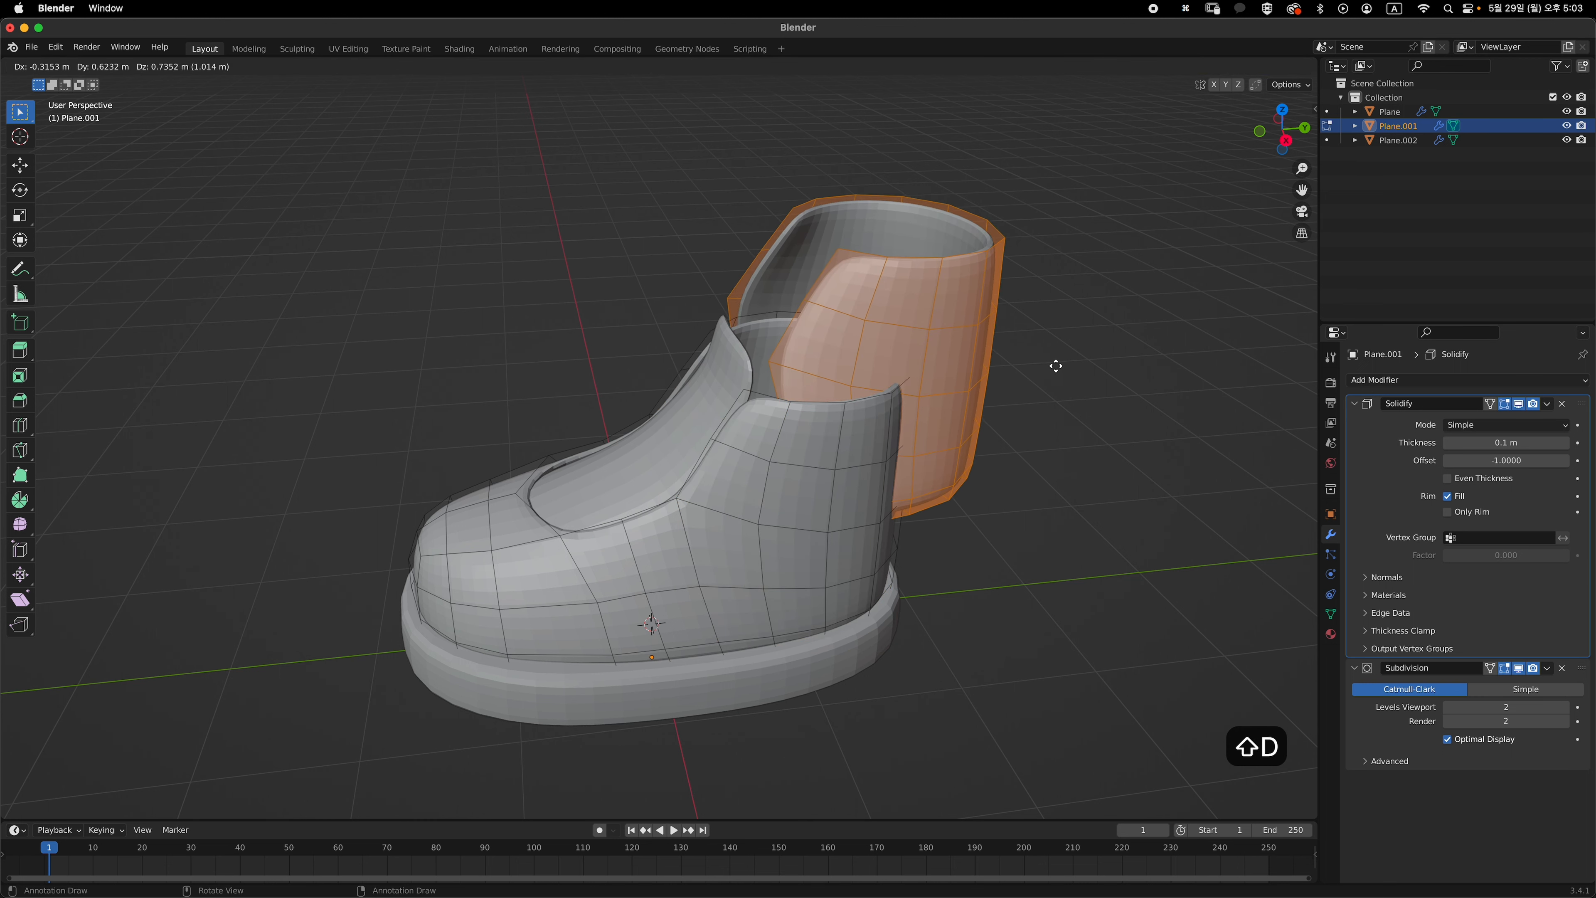
key(Escape)
key(p)
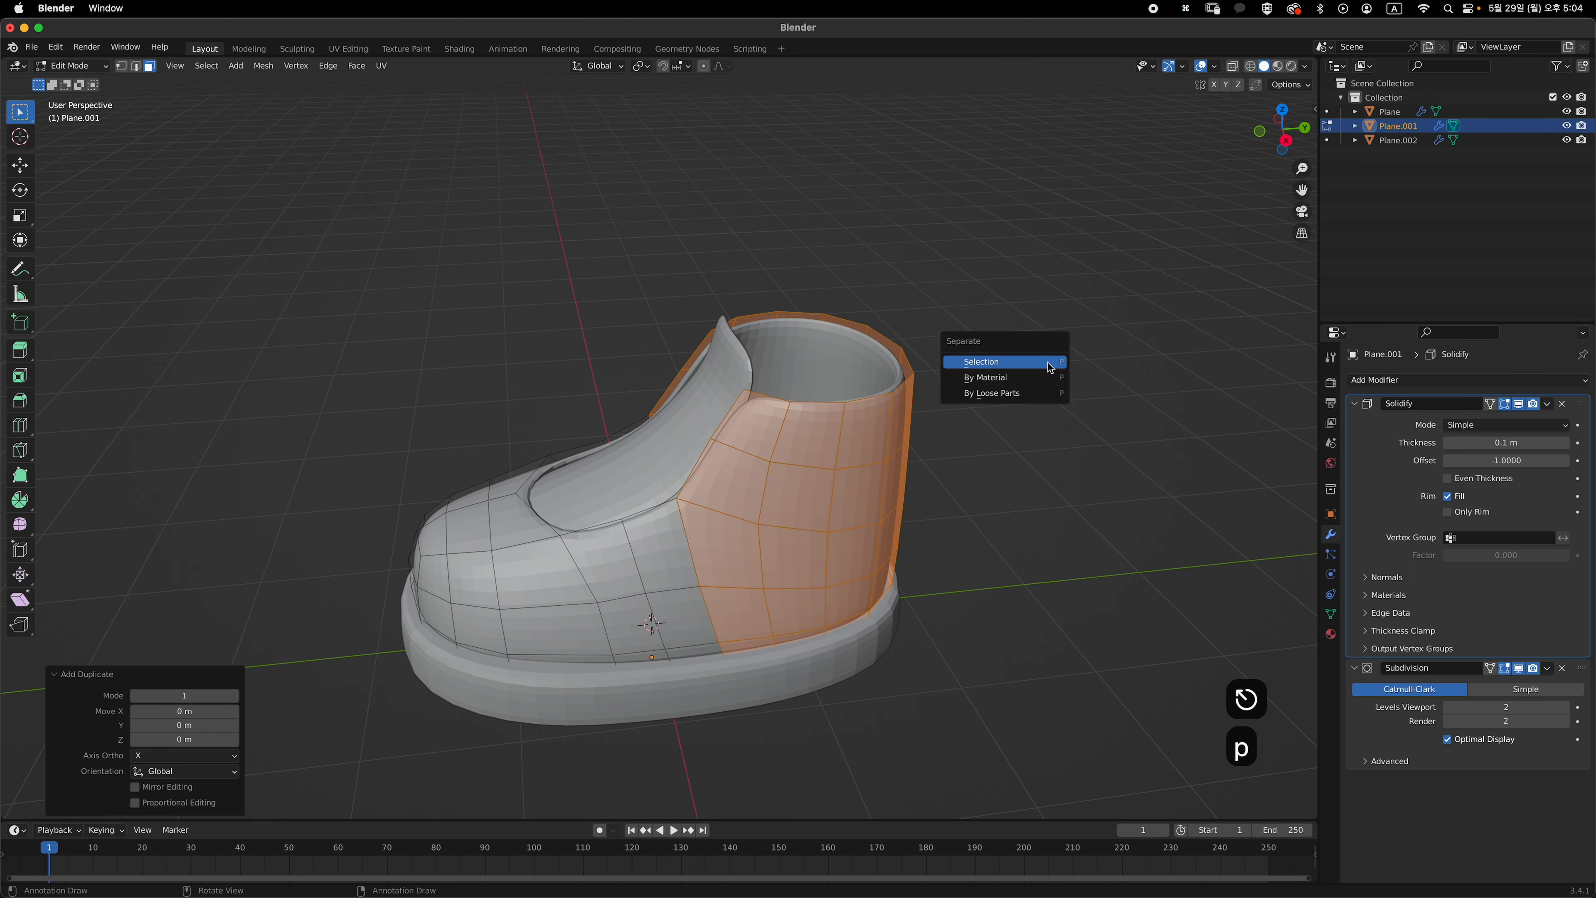
click(1047, 361)
key(Tab)
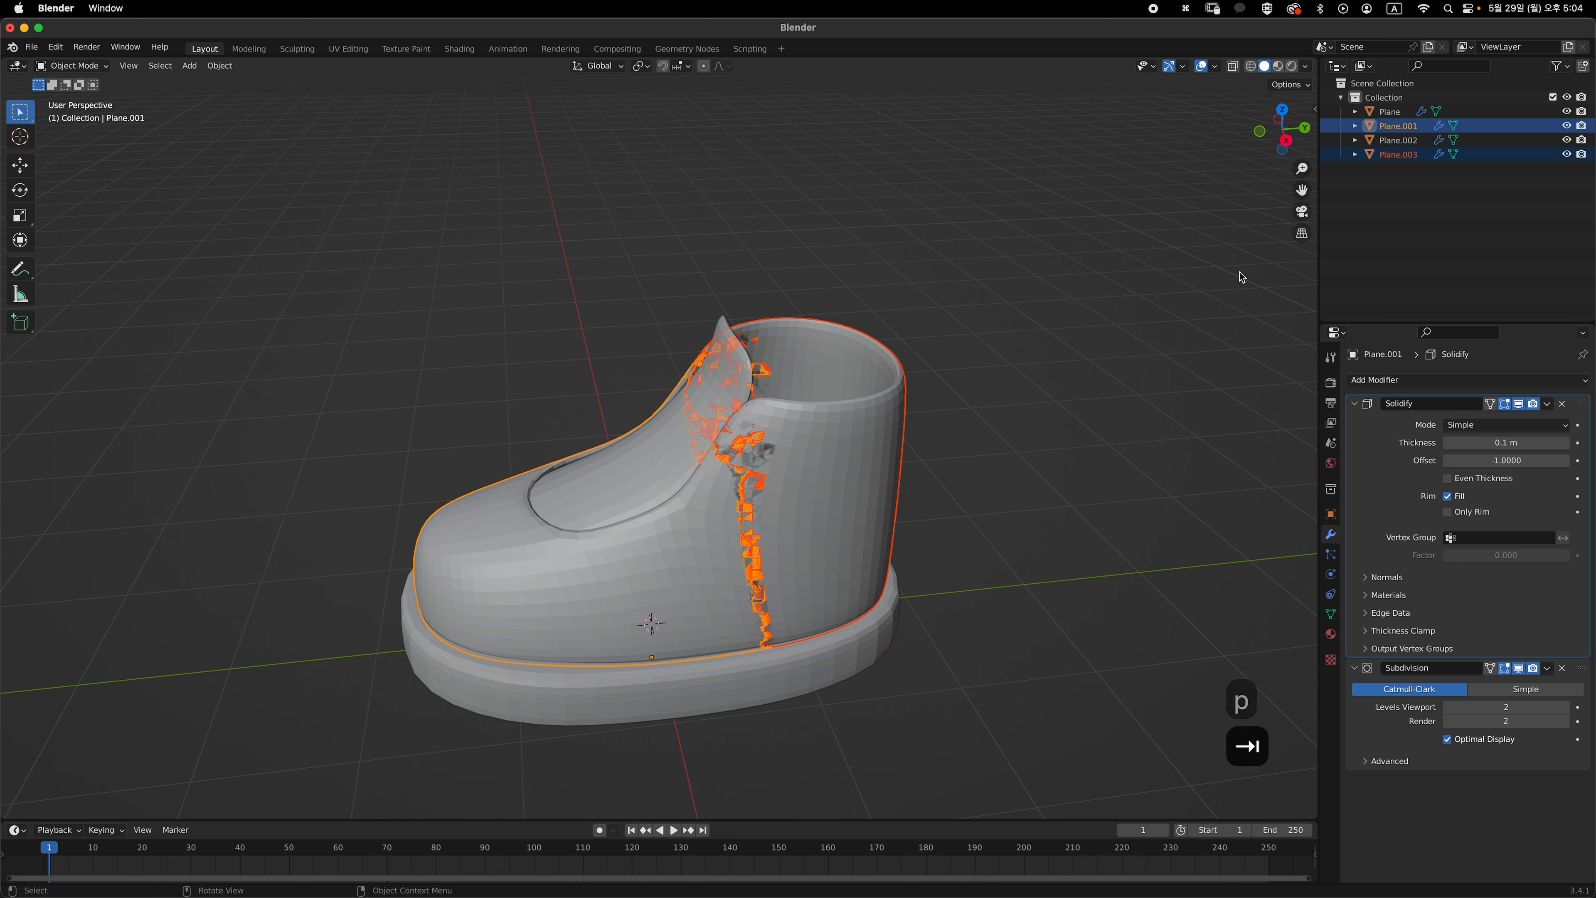
- Select only the separated ankle piece and shift the two middle vertices of its front edge slightly down and toward the heel
click(1414, 209)
click(1398, 154)
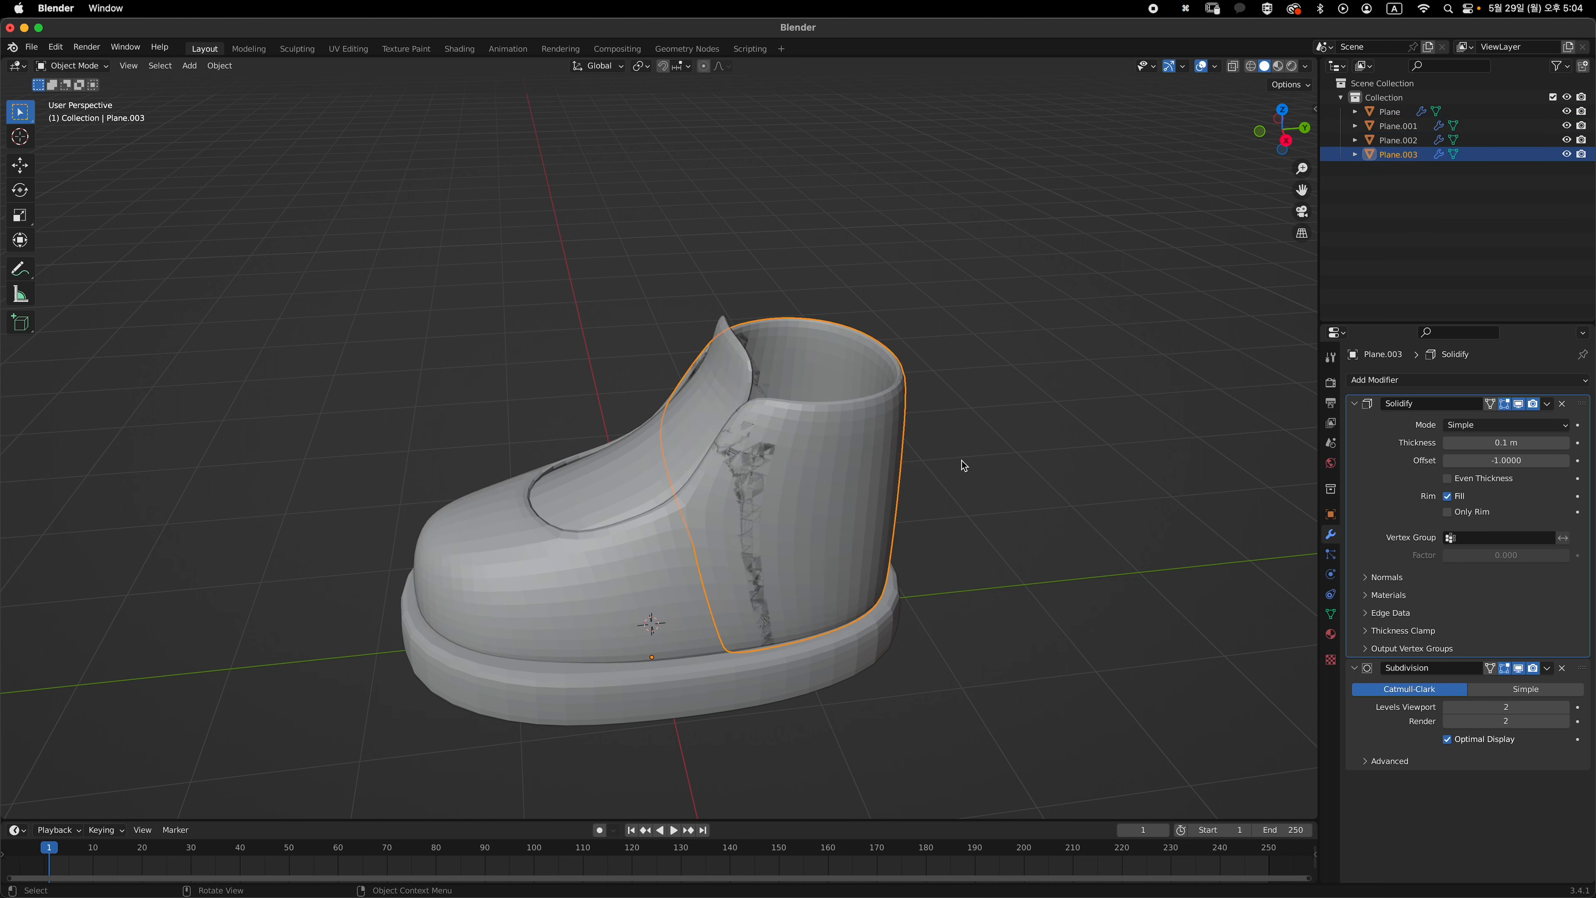
key(g)
key(Escape)
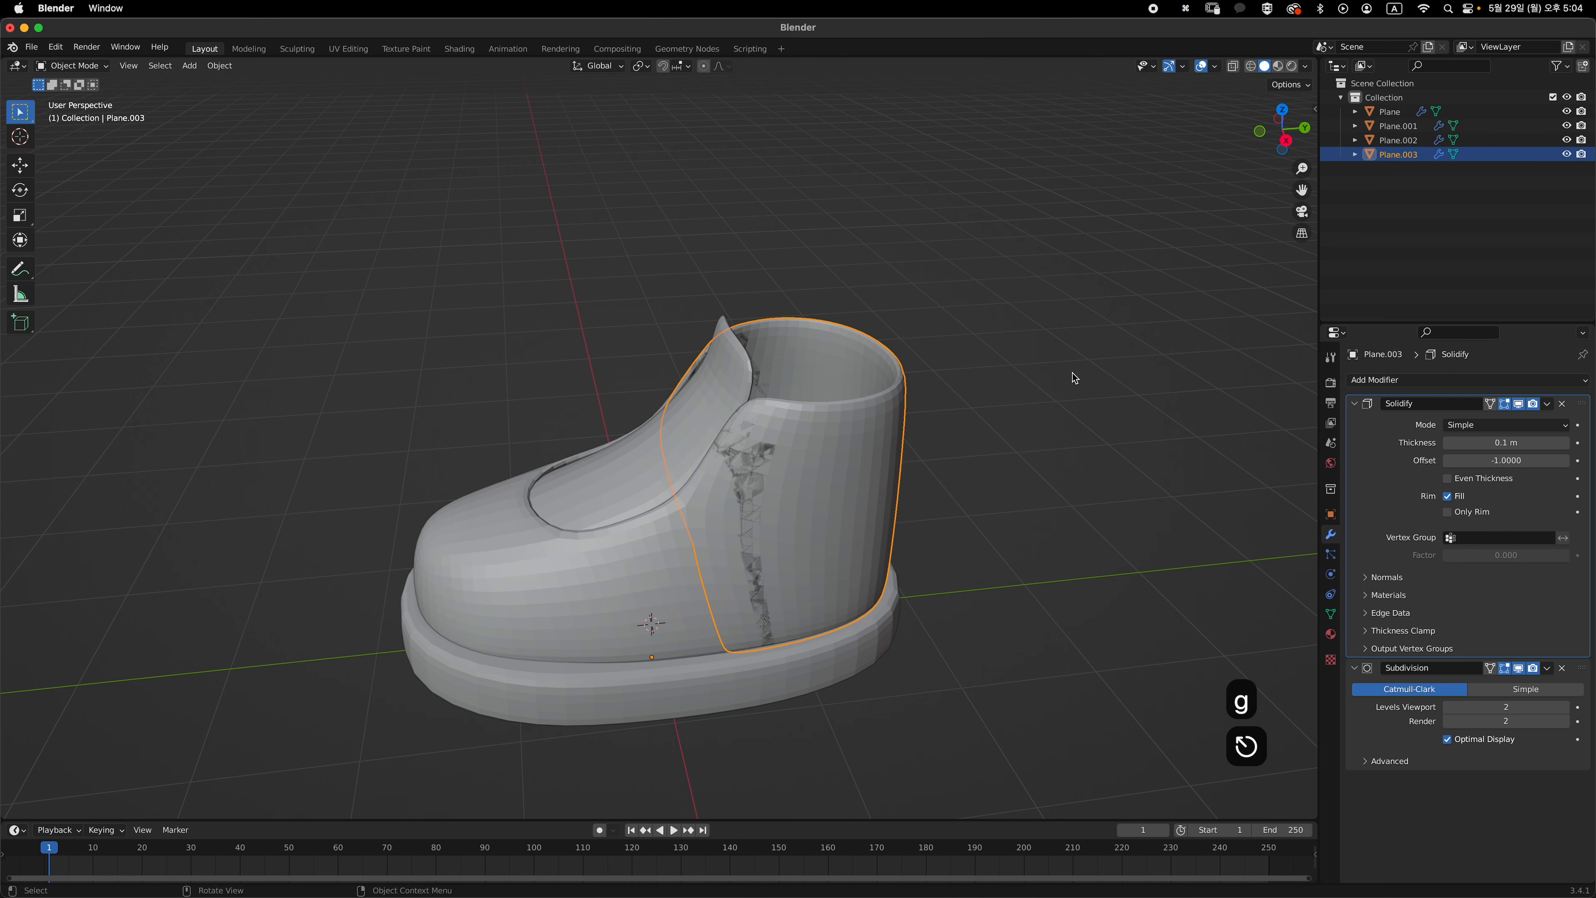
key(grave)
click(1043, 392)
key(Tab)
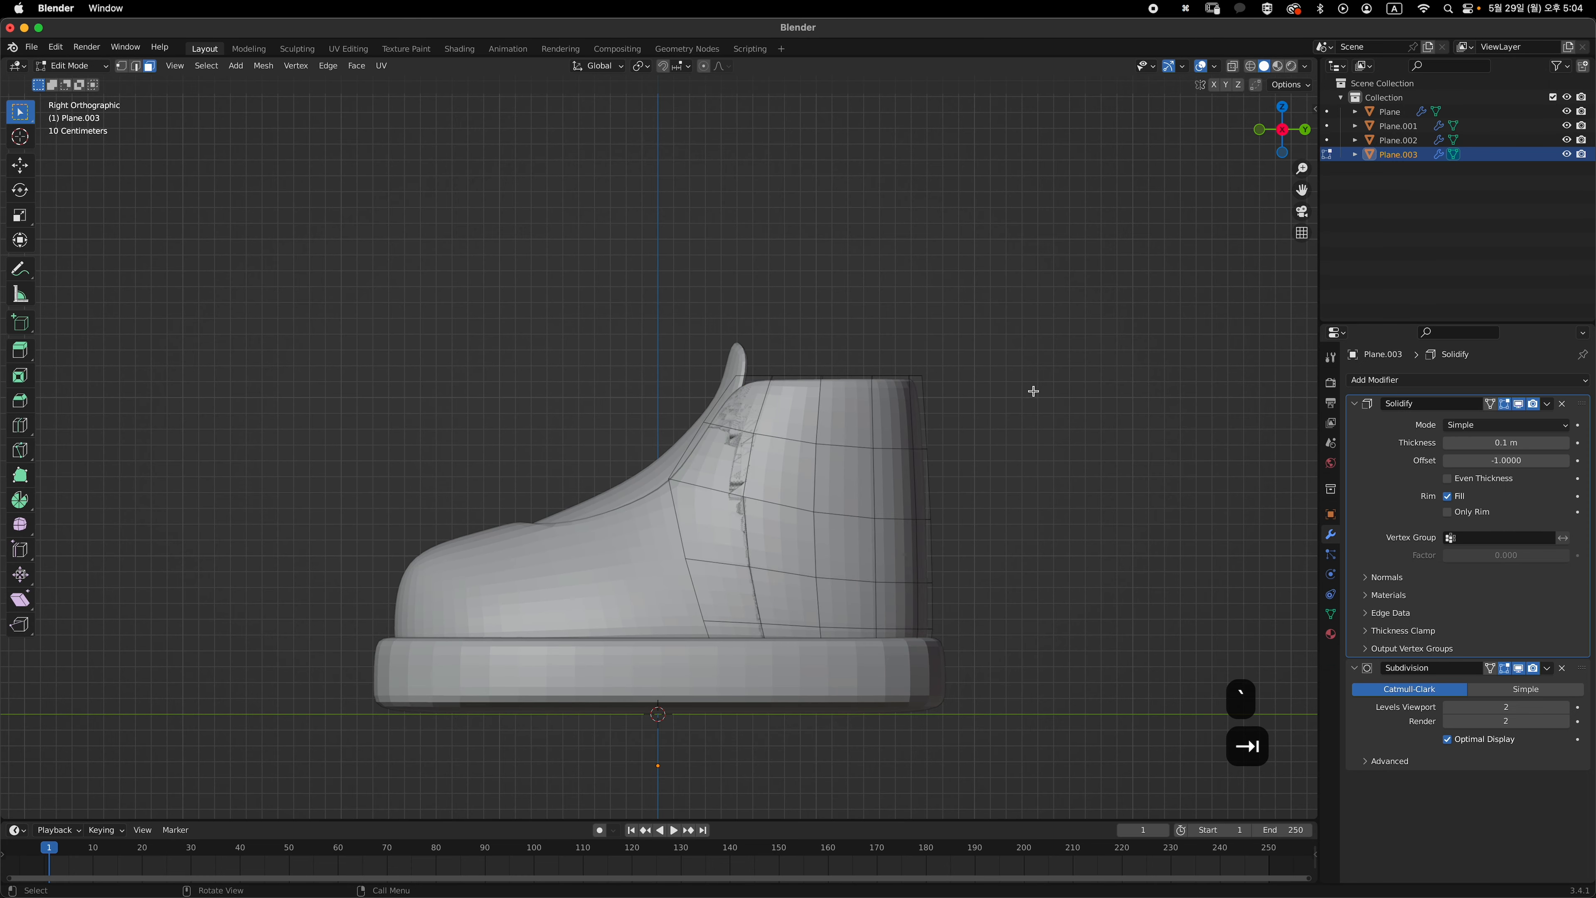
key(alt+z)
key(1)
scroll(769, 456, up, 2)
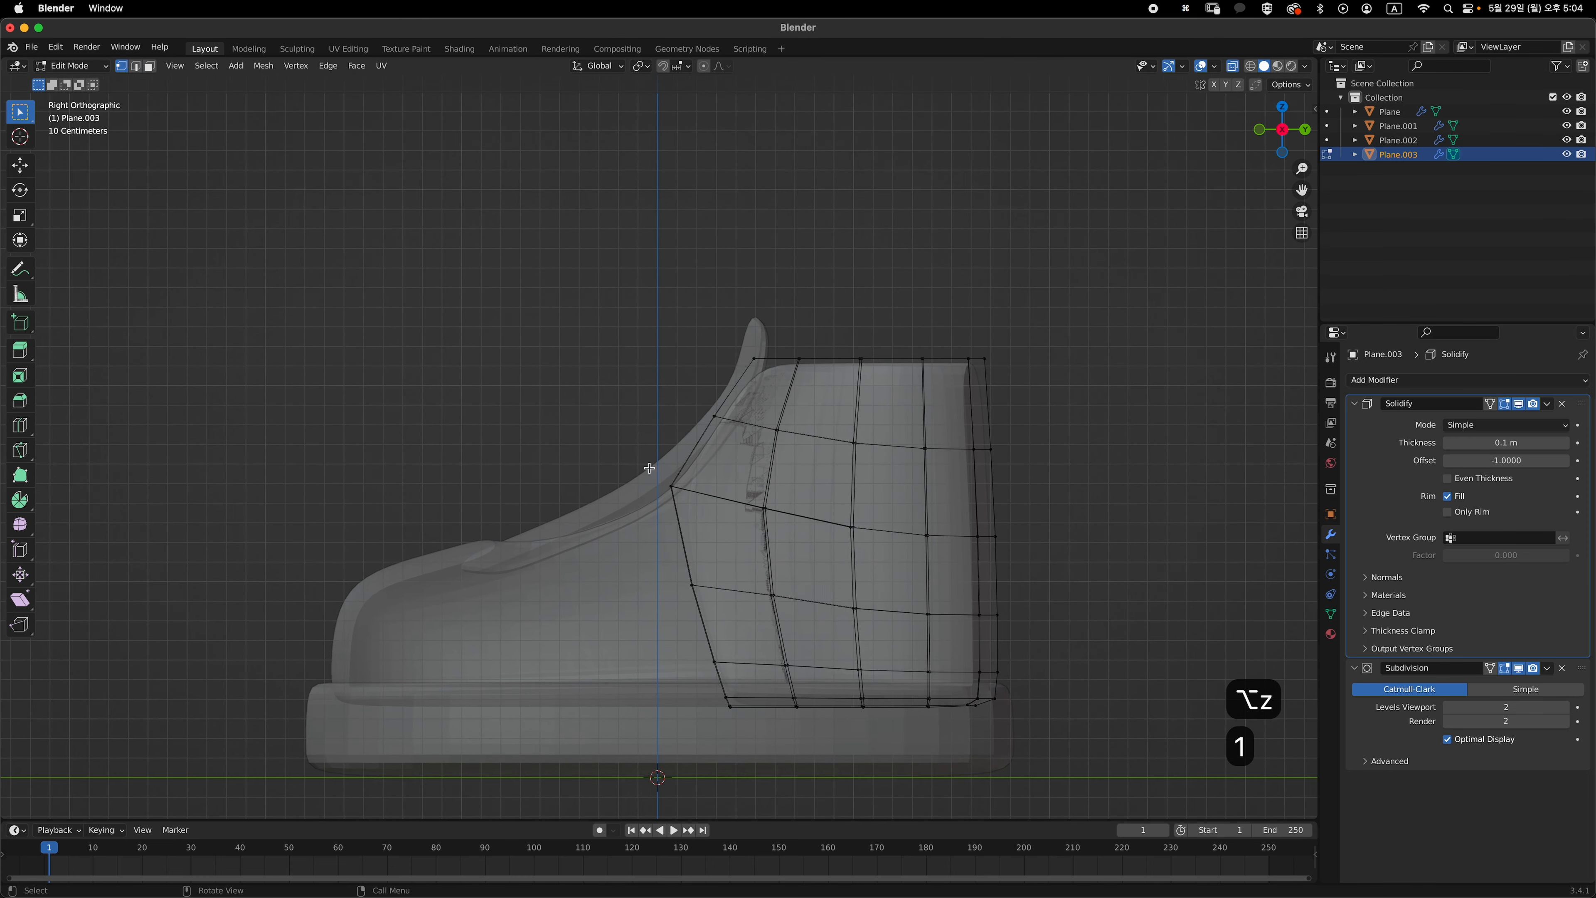
key(g)
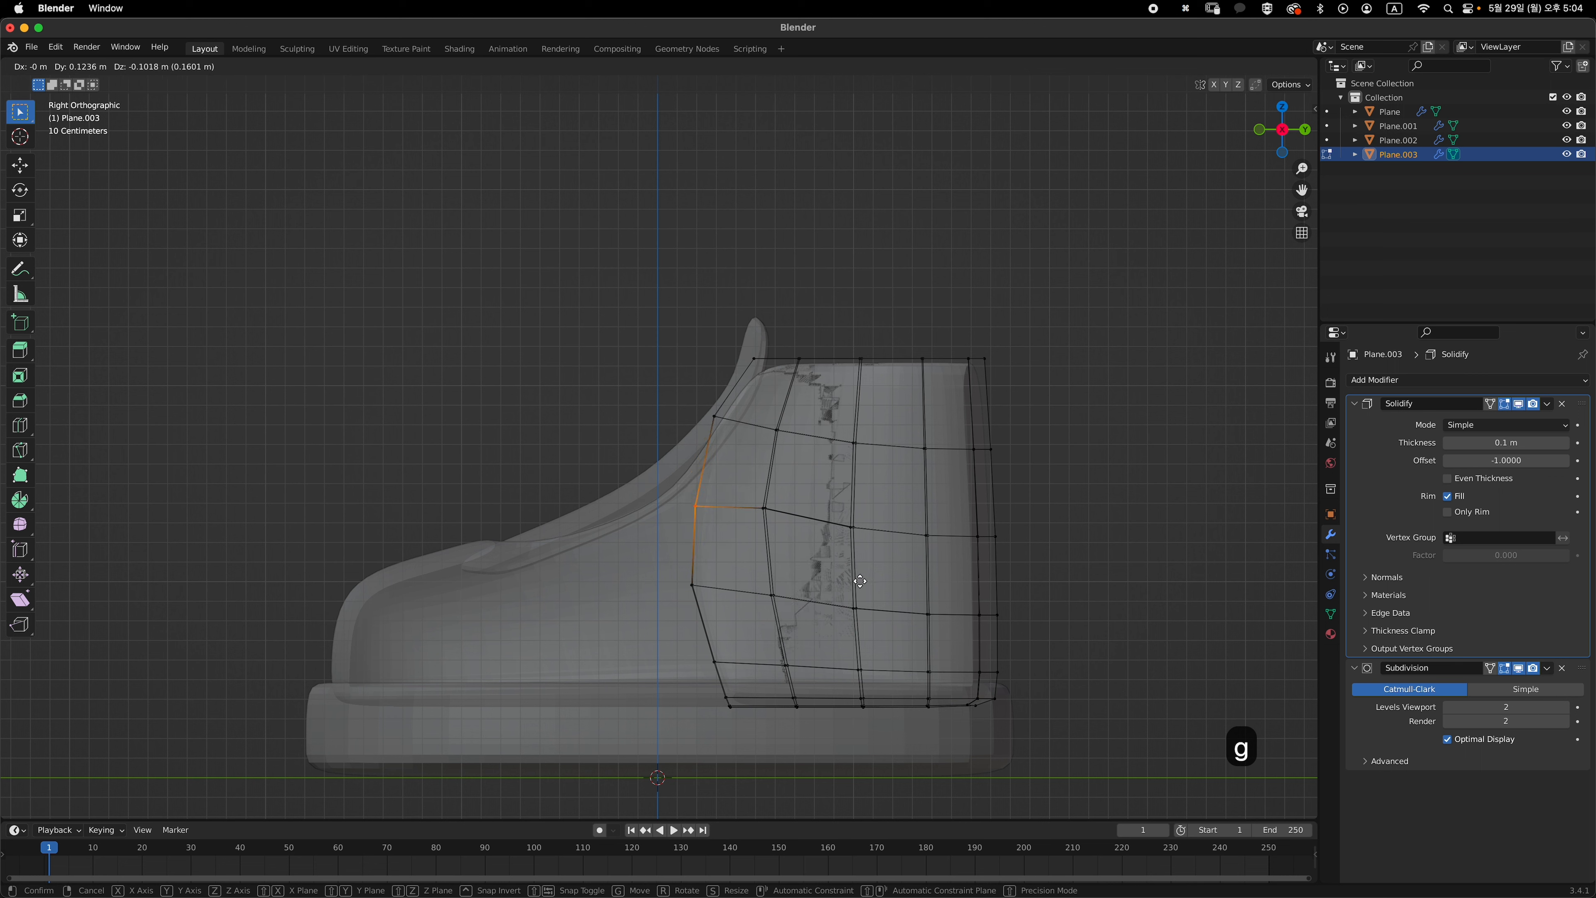
click(863, 580)
click(692, 584)
key(g)
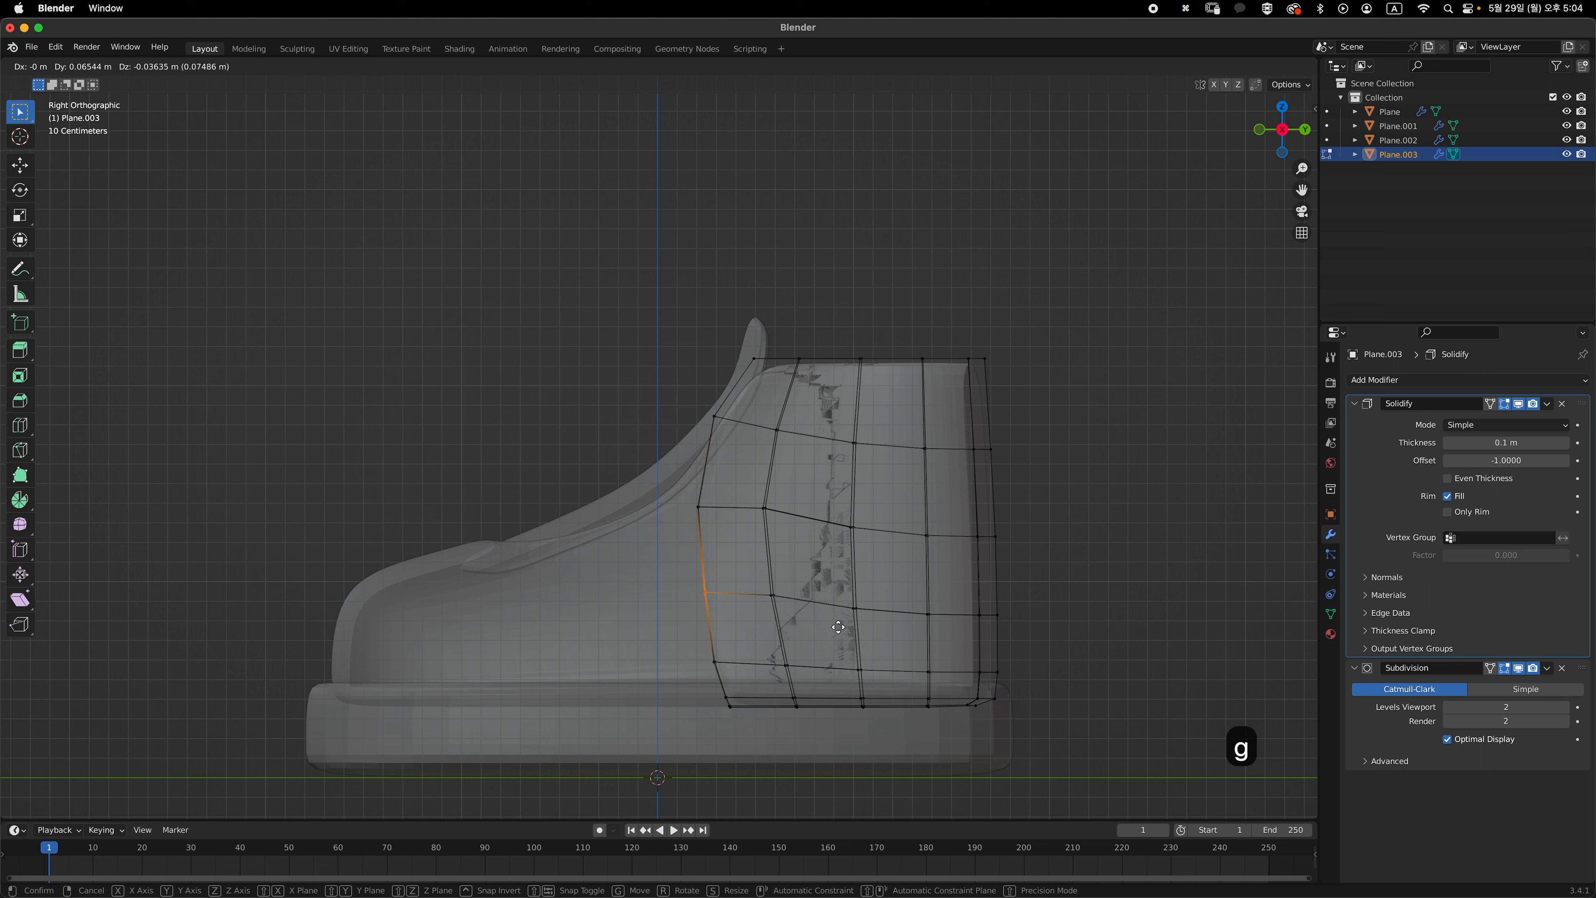
click(792, 620)
- Shift the two middle vertices of the ankle piece's second column toward the heel, moving the lower one about 0.04 m back and 0.044 m down
click(761, 506)
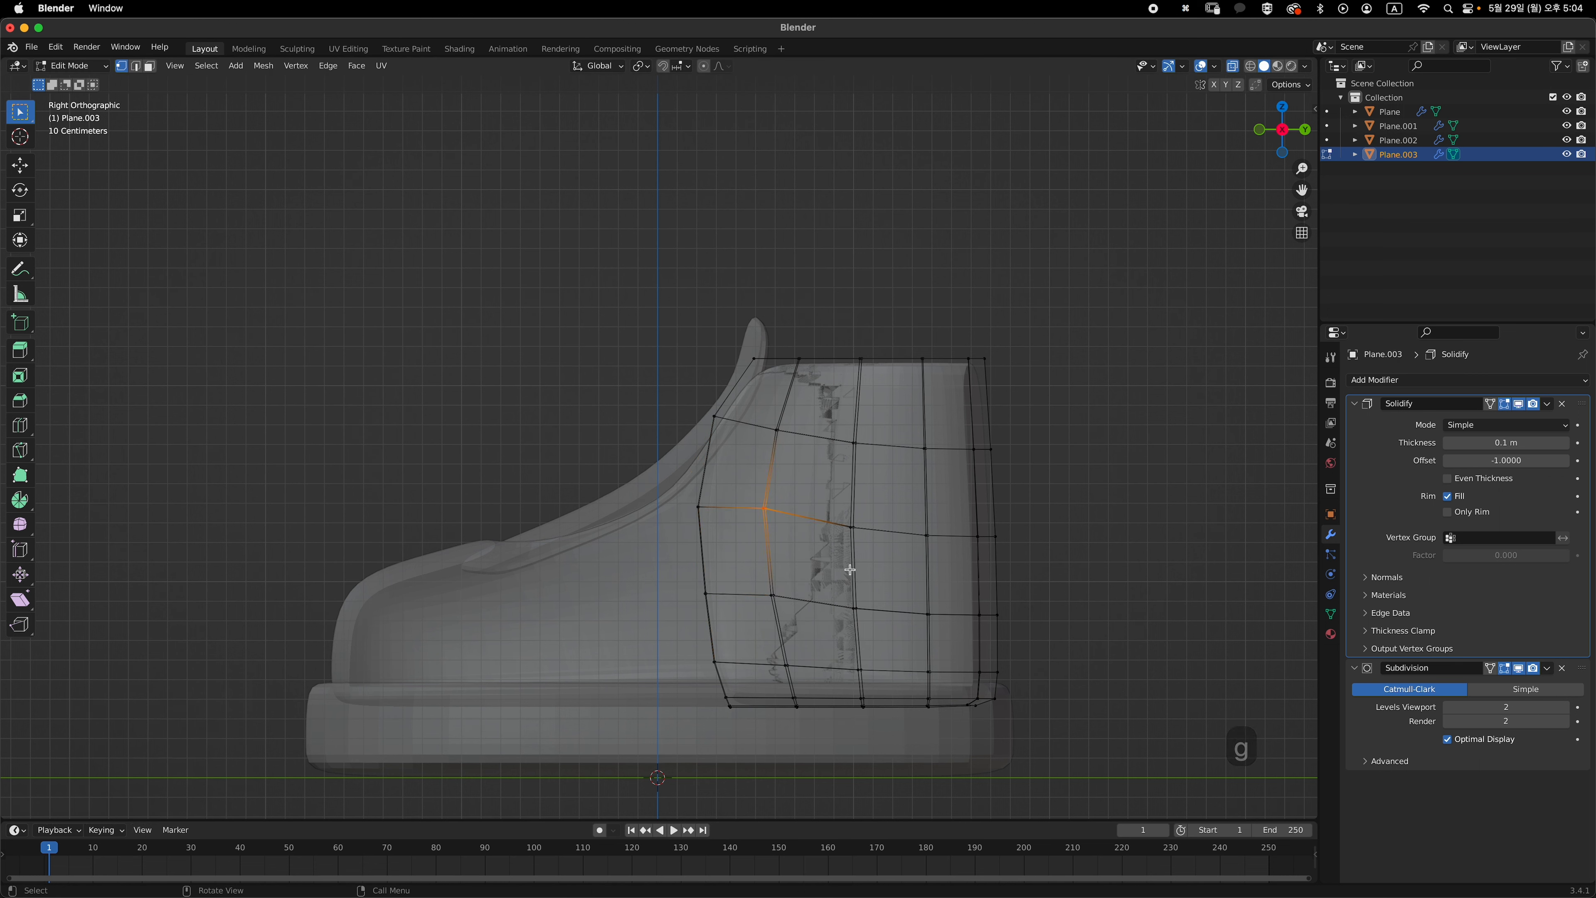
key(g)
click(866, 592)
drag(762, 569, 785, 613)
key(g)
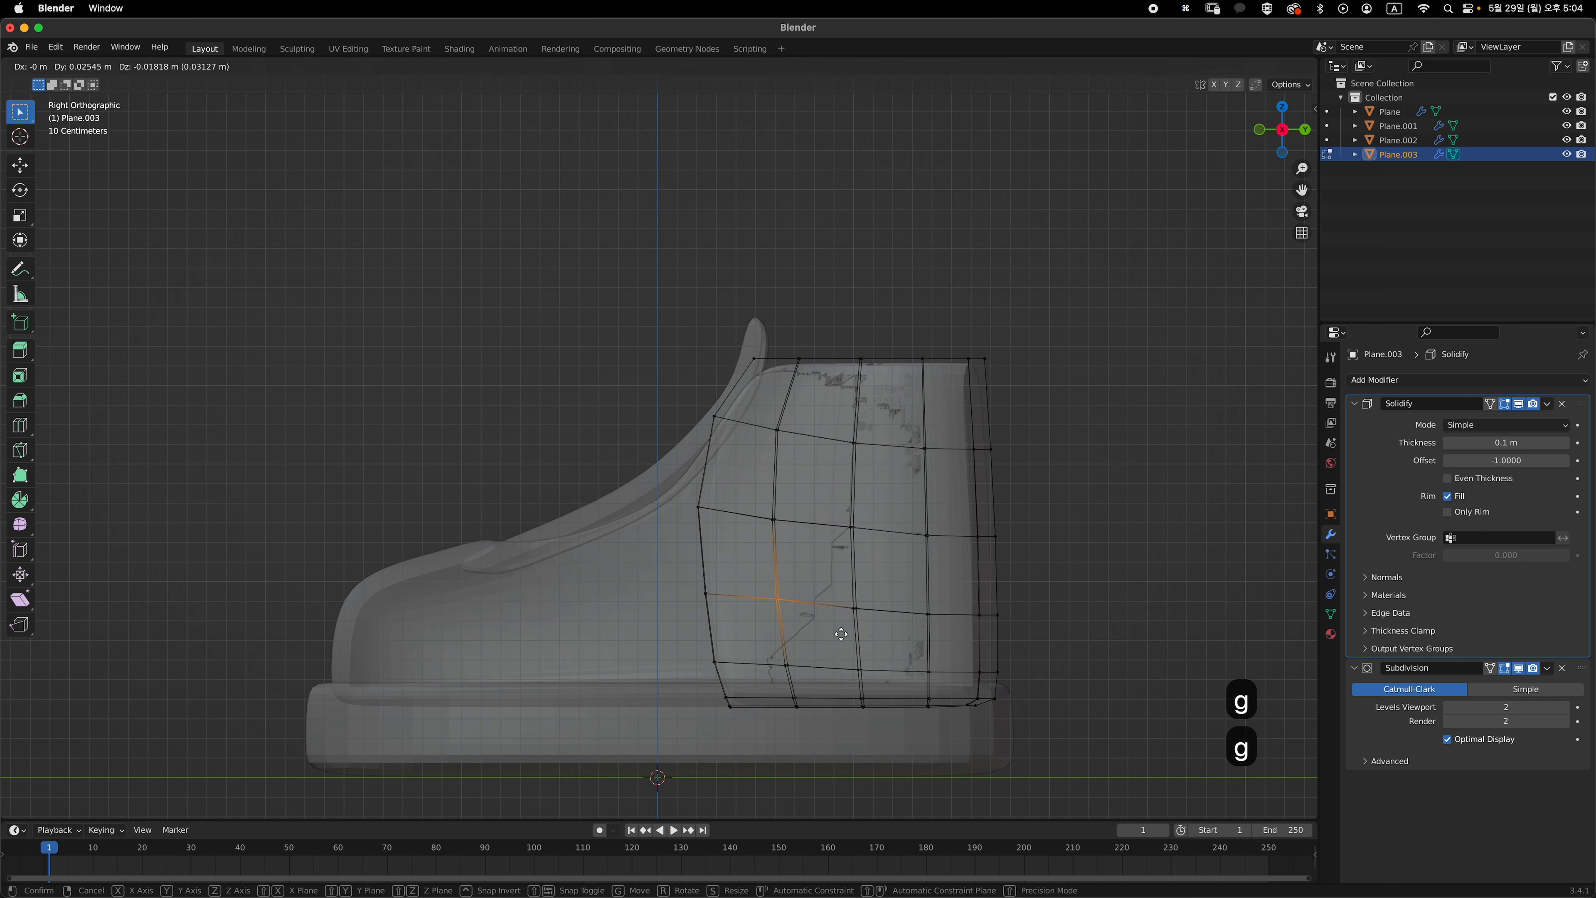
click(820, 593)
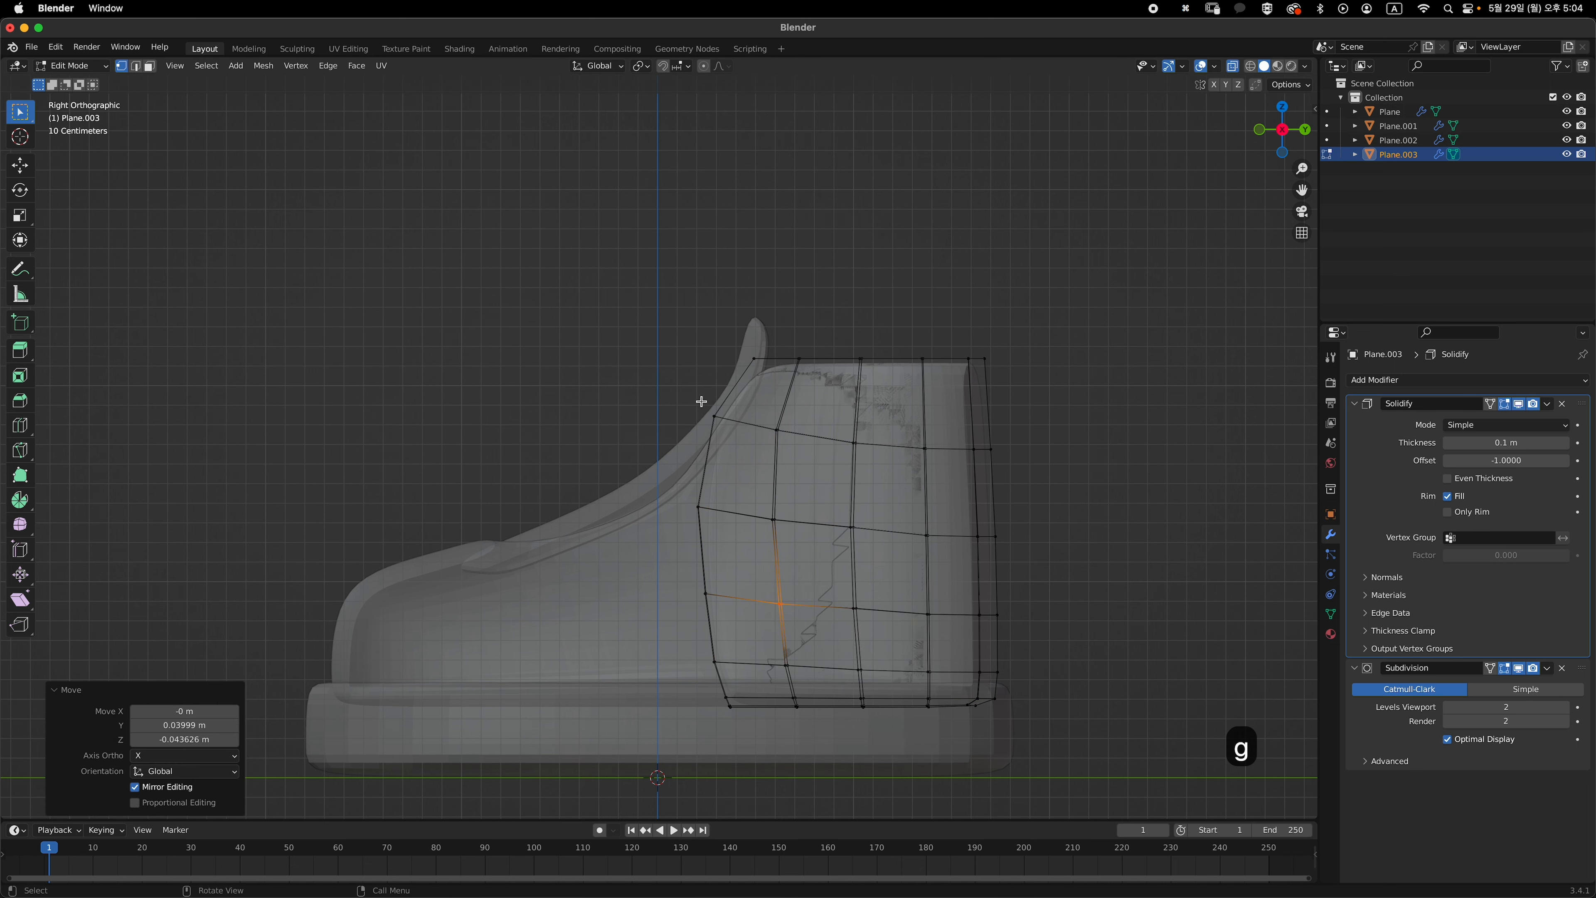
- Move the upper front-edge vertex about 0.025 m back and 0.047 m down, and its second-column neighbour 0.011 m back and 0.022 m down
click(710, 412)
key(g)
click(789, 537)
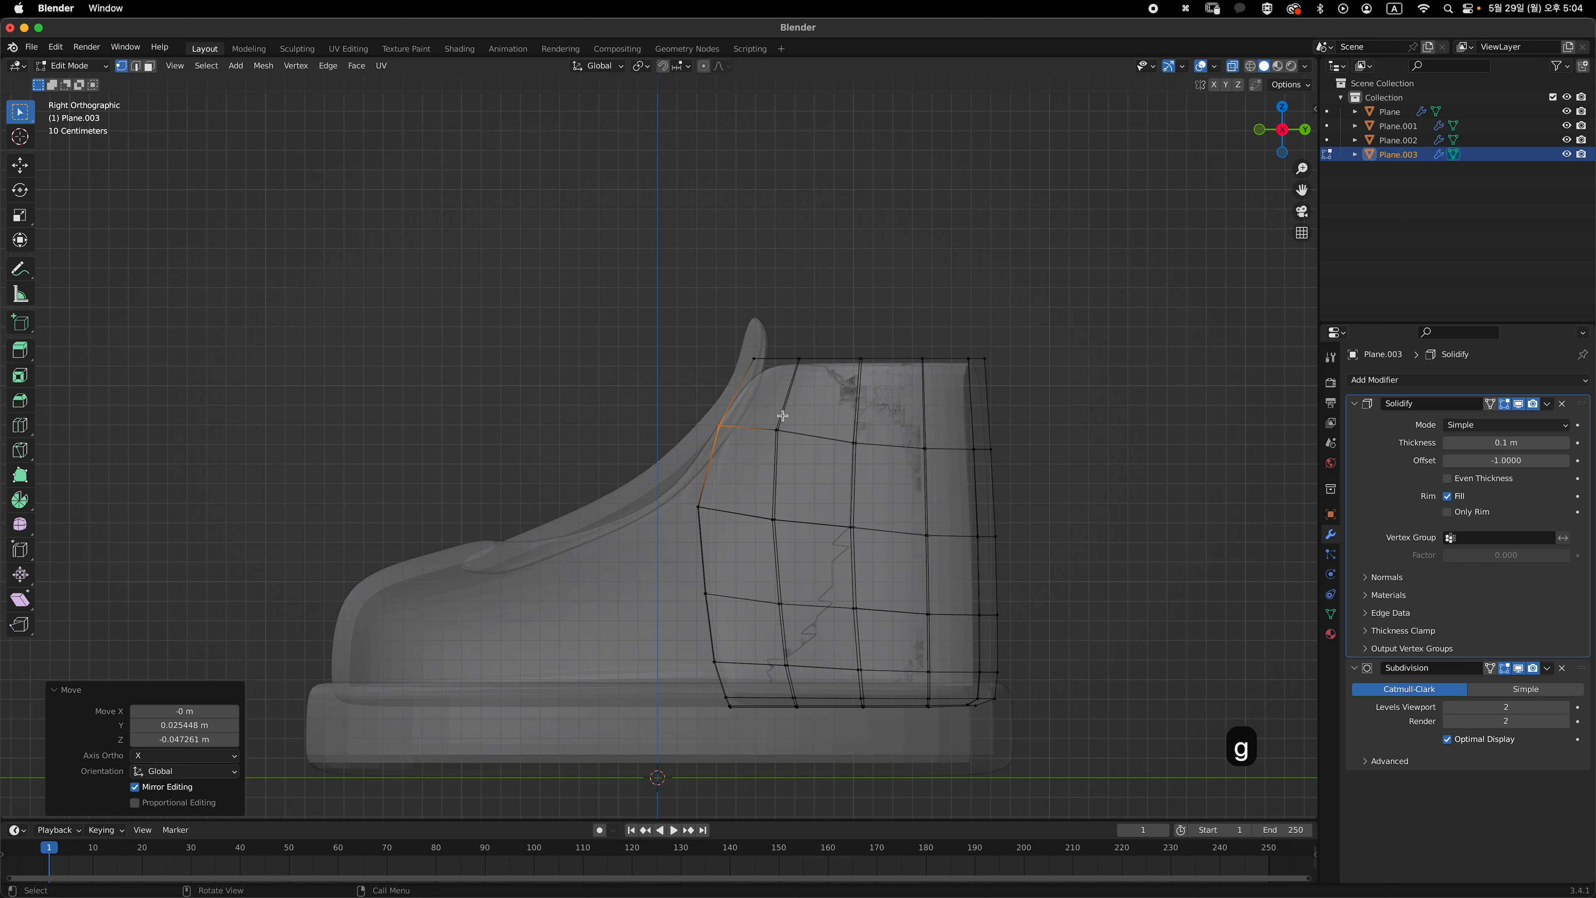
click(778, 431)
key(g)
click(876, 465)
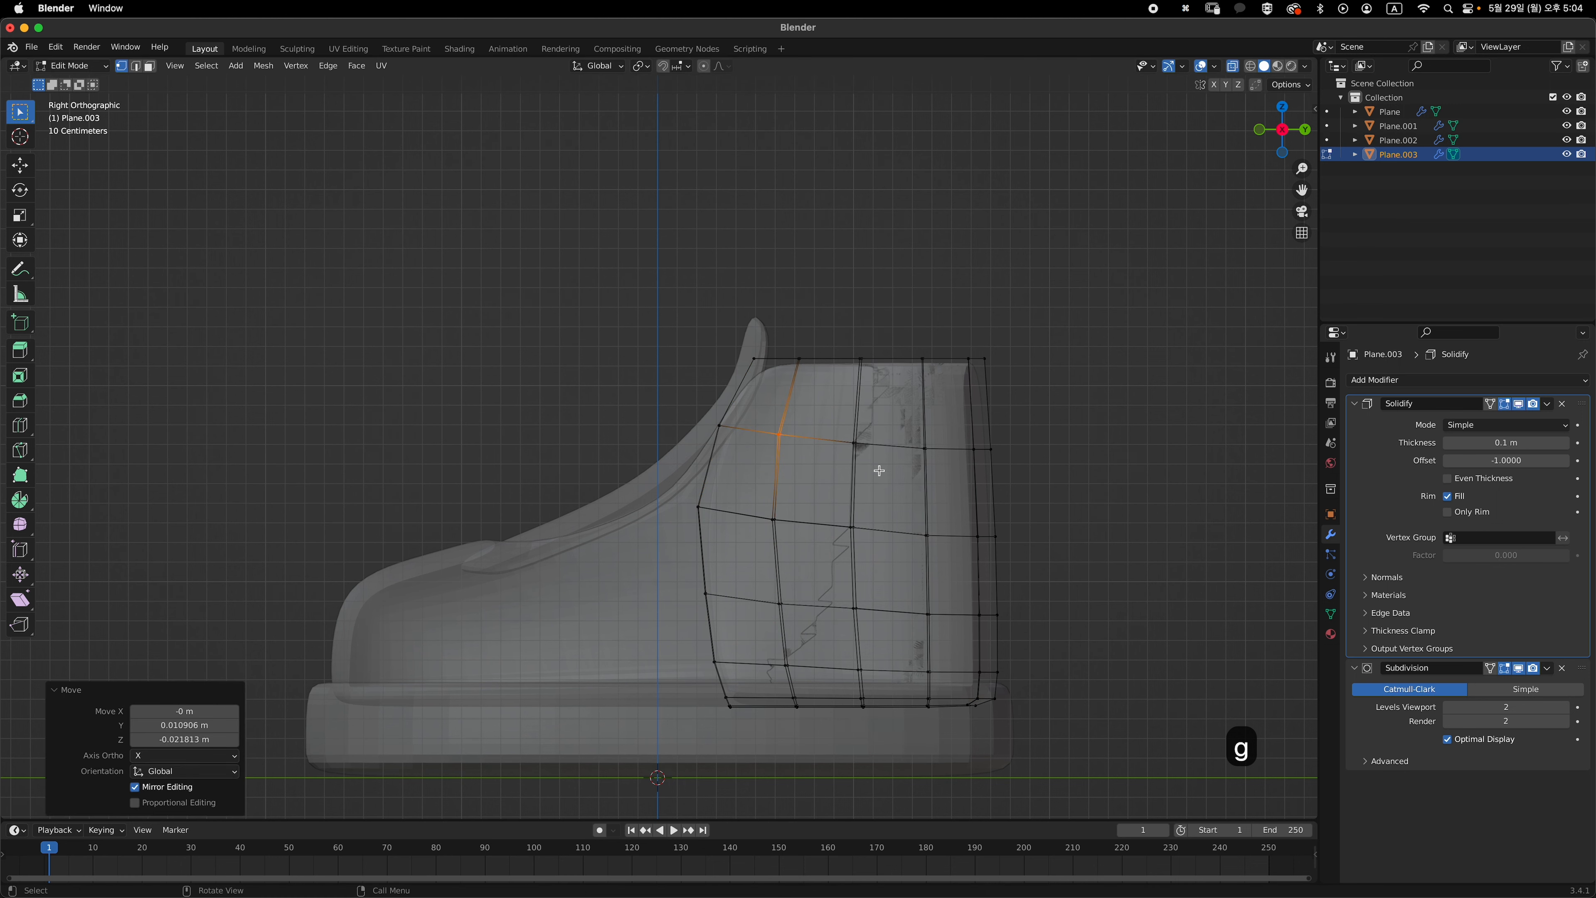
- Shrink the whole ankle piece inward along its normals with a Shrink/Fatten offset of about -0.067 m to form a lining
key(alt+z)
key(a)
middle_drag(893, 458, 919, 540)
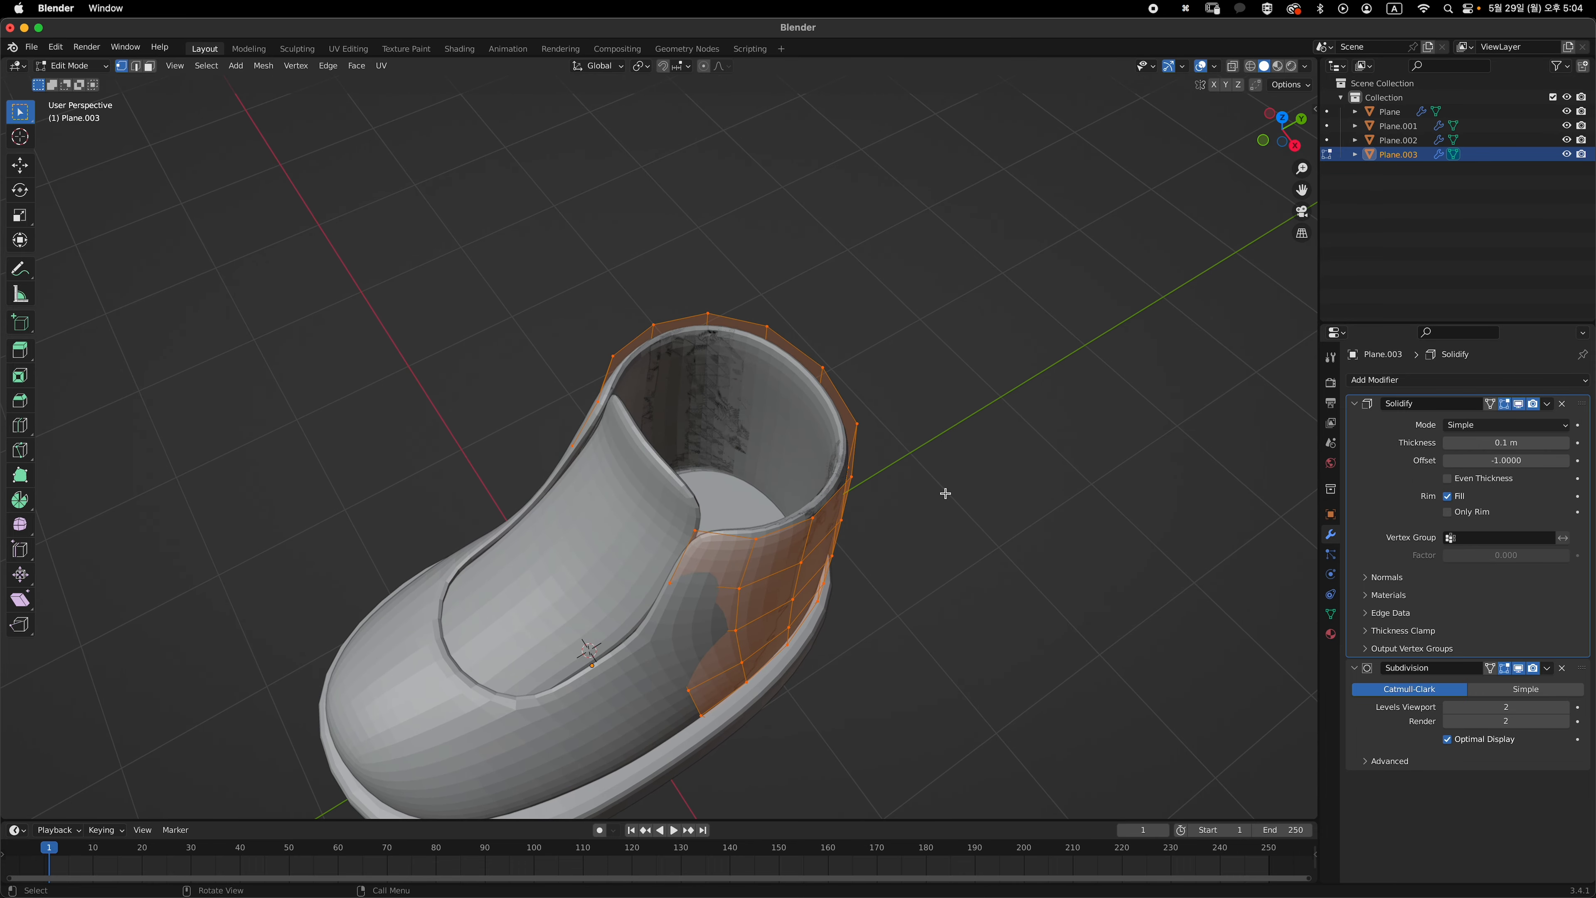
key(alt+s)
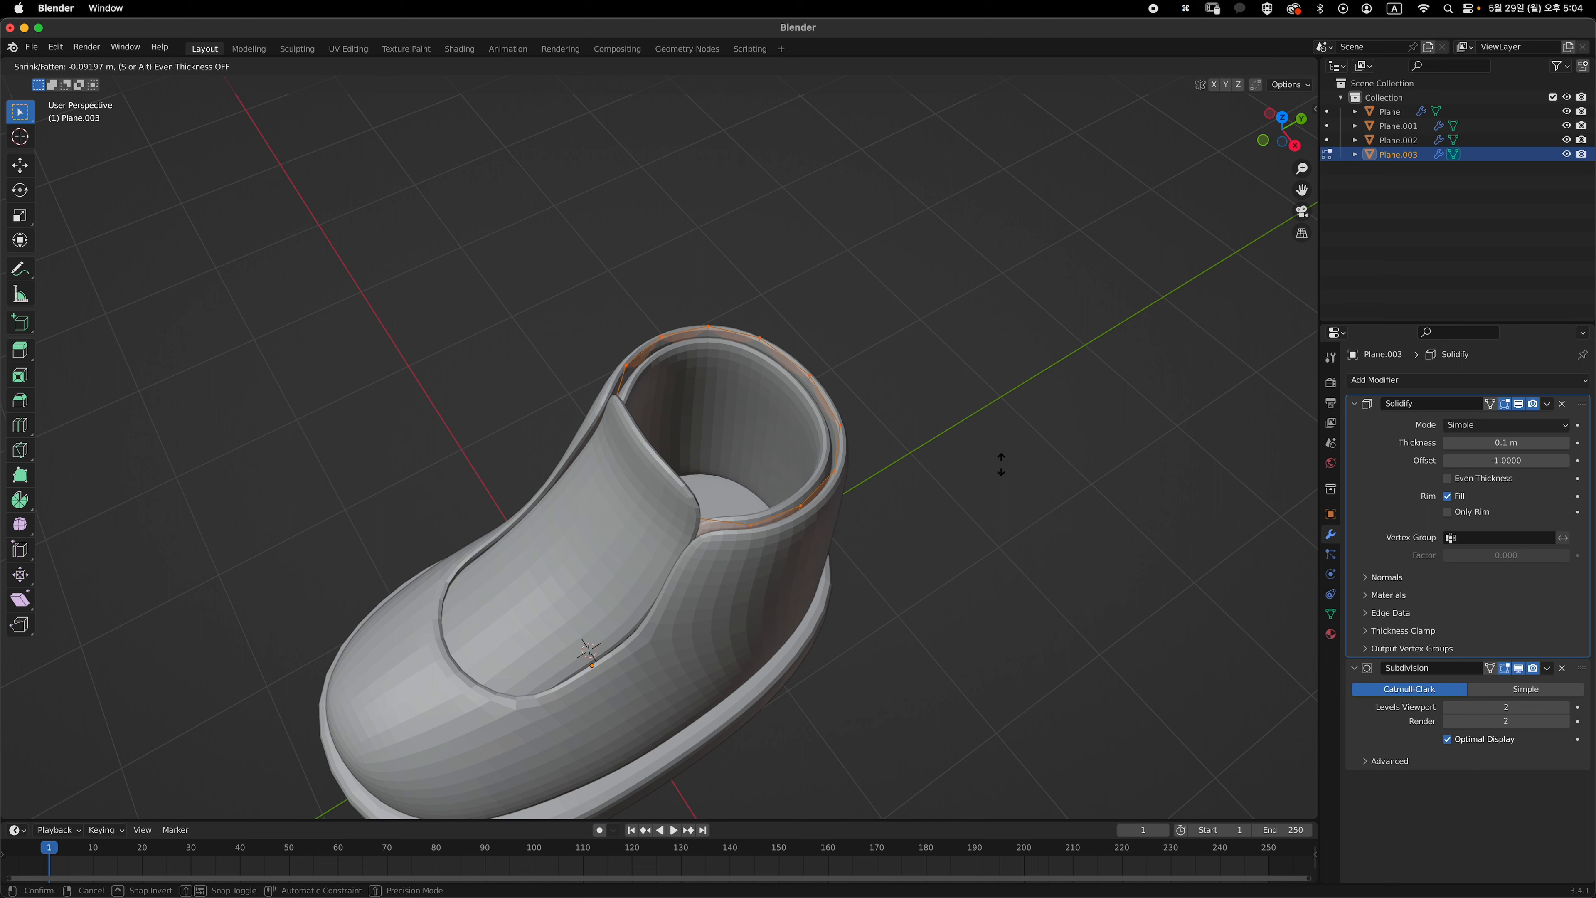
click(1035, 444)
- Nudge the lining's top front corner vertices slightly toward the heel in the right view
middle_drag(972, 464, 965, 461)
click(966, 460)
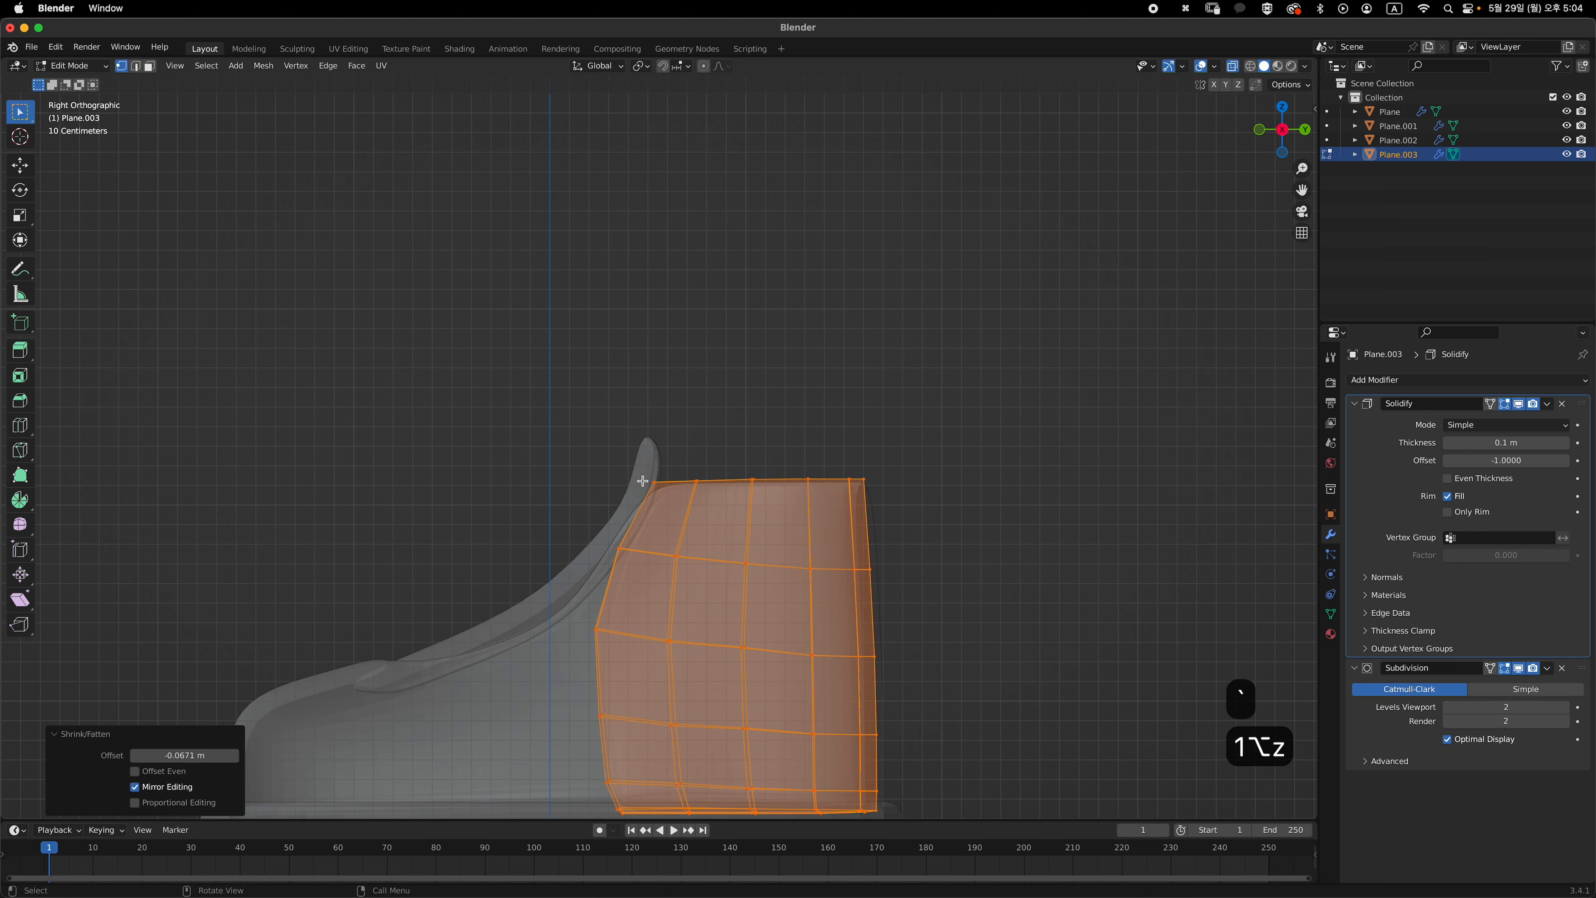
key(g)
click(802, 527)
- Move the lining's front-edge vertices below the top corner about 0.036 m along Y toward the heel
shift+middle_drag(810, 428, 879, 316)
drag(705, 691, 706, 703)
key(g)
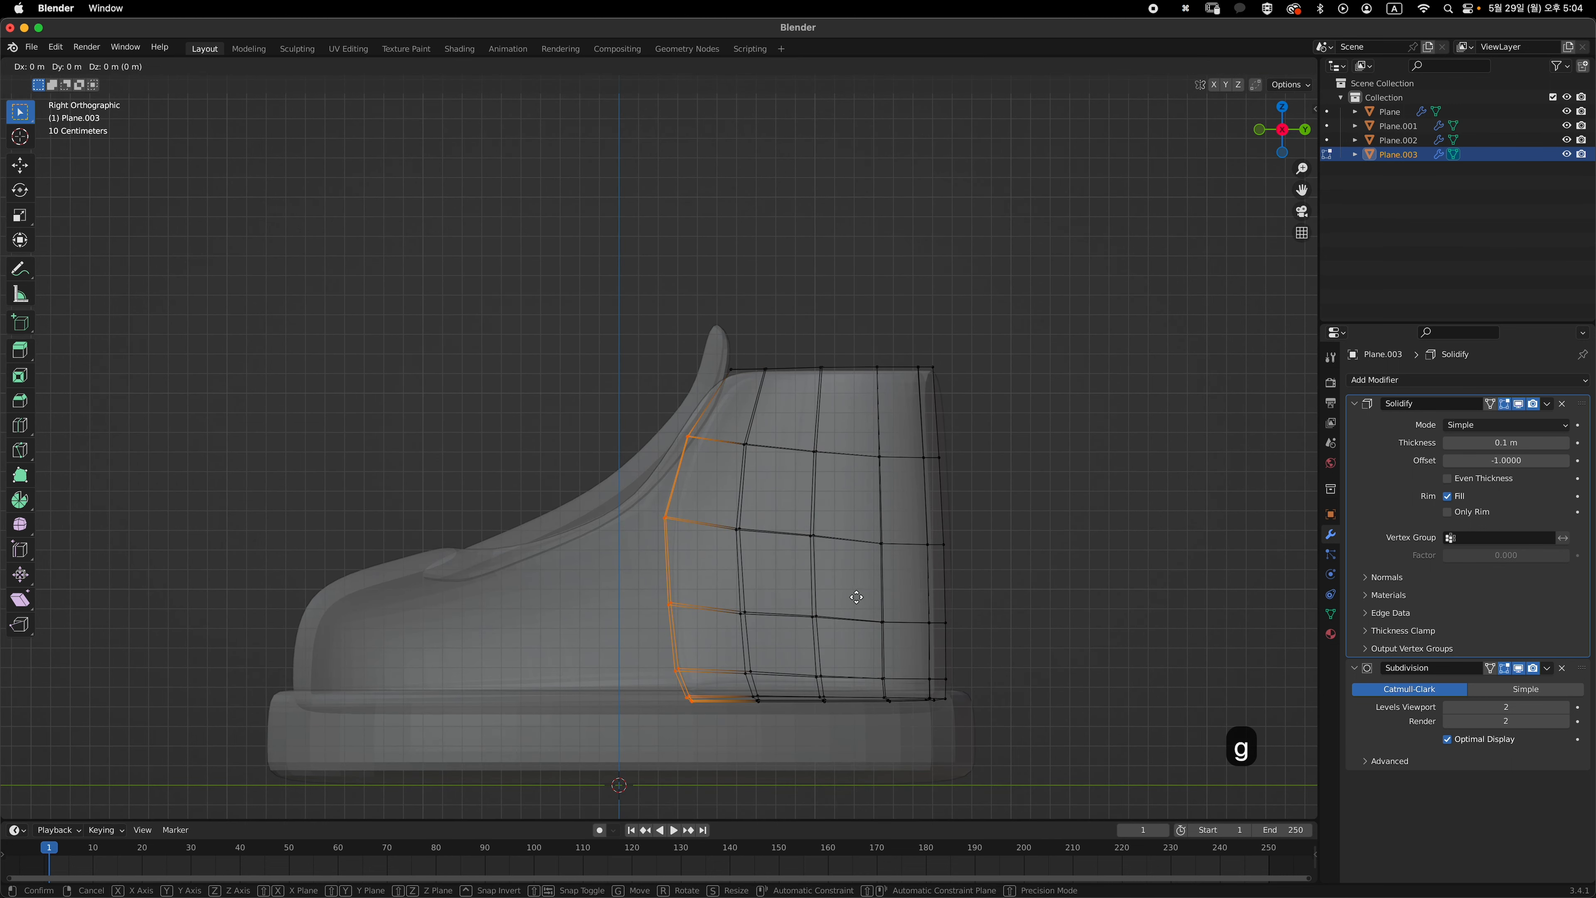
key(y)
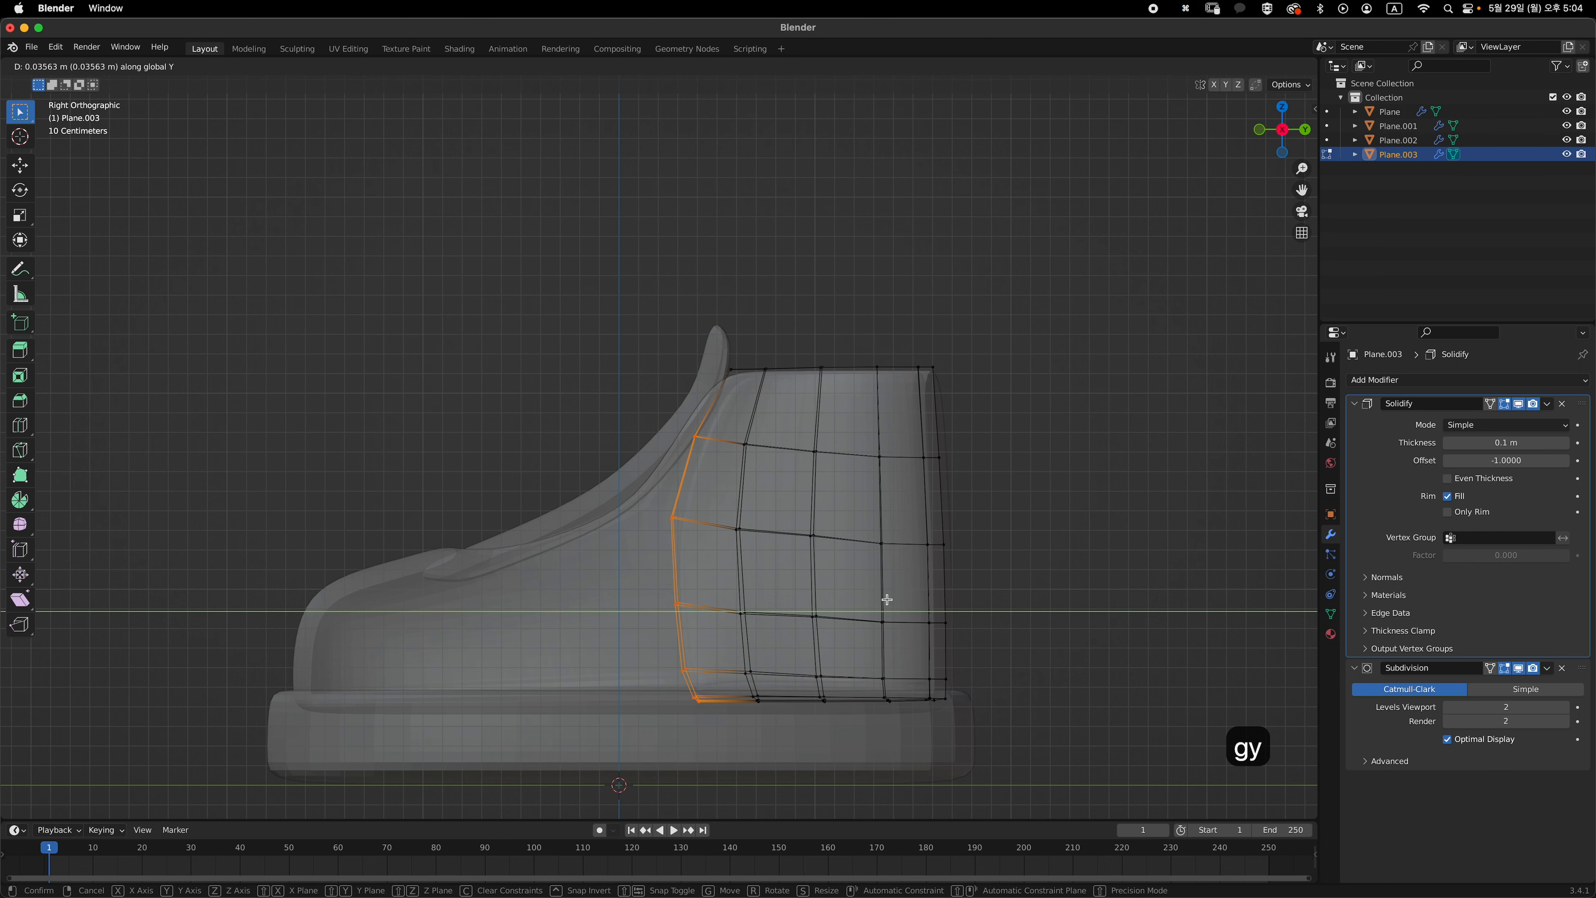
click(886, 600)
- Extrude the lining's top edge upward along Z by about 0.17 m to form a raised collar
key(alt+z)
middle_drag(886, 516, 881, 553)
key(2)
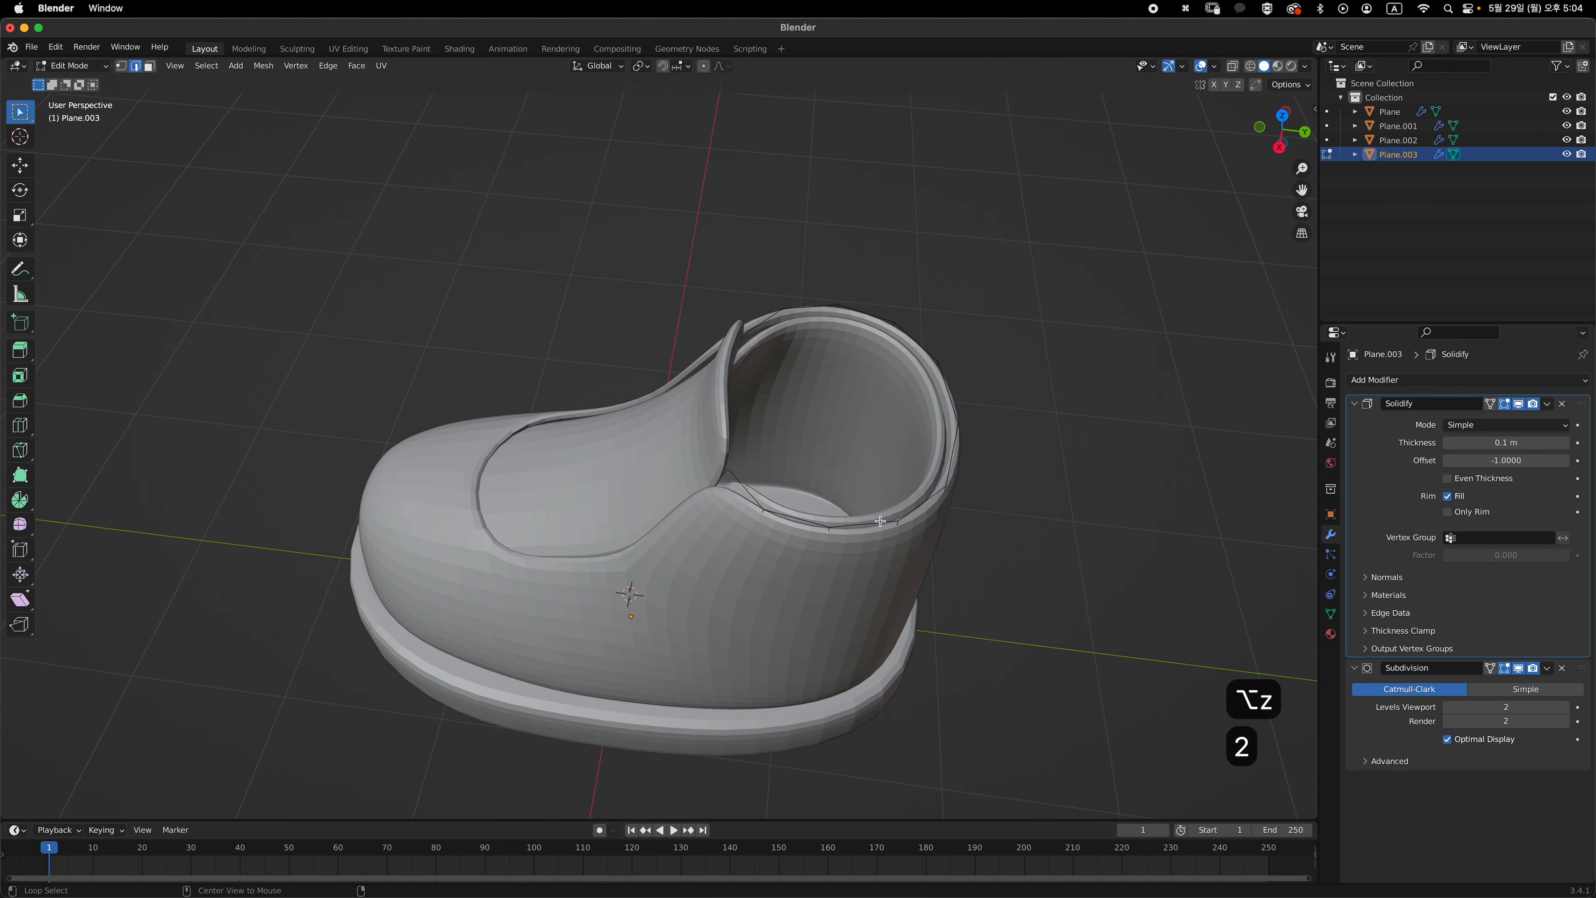
key(grave)
click(1001, 527)
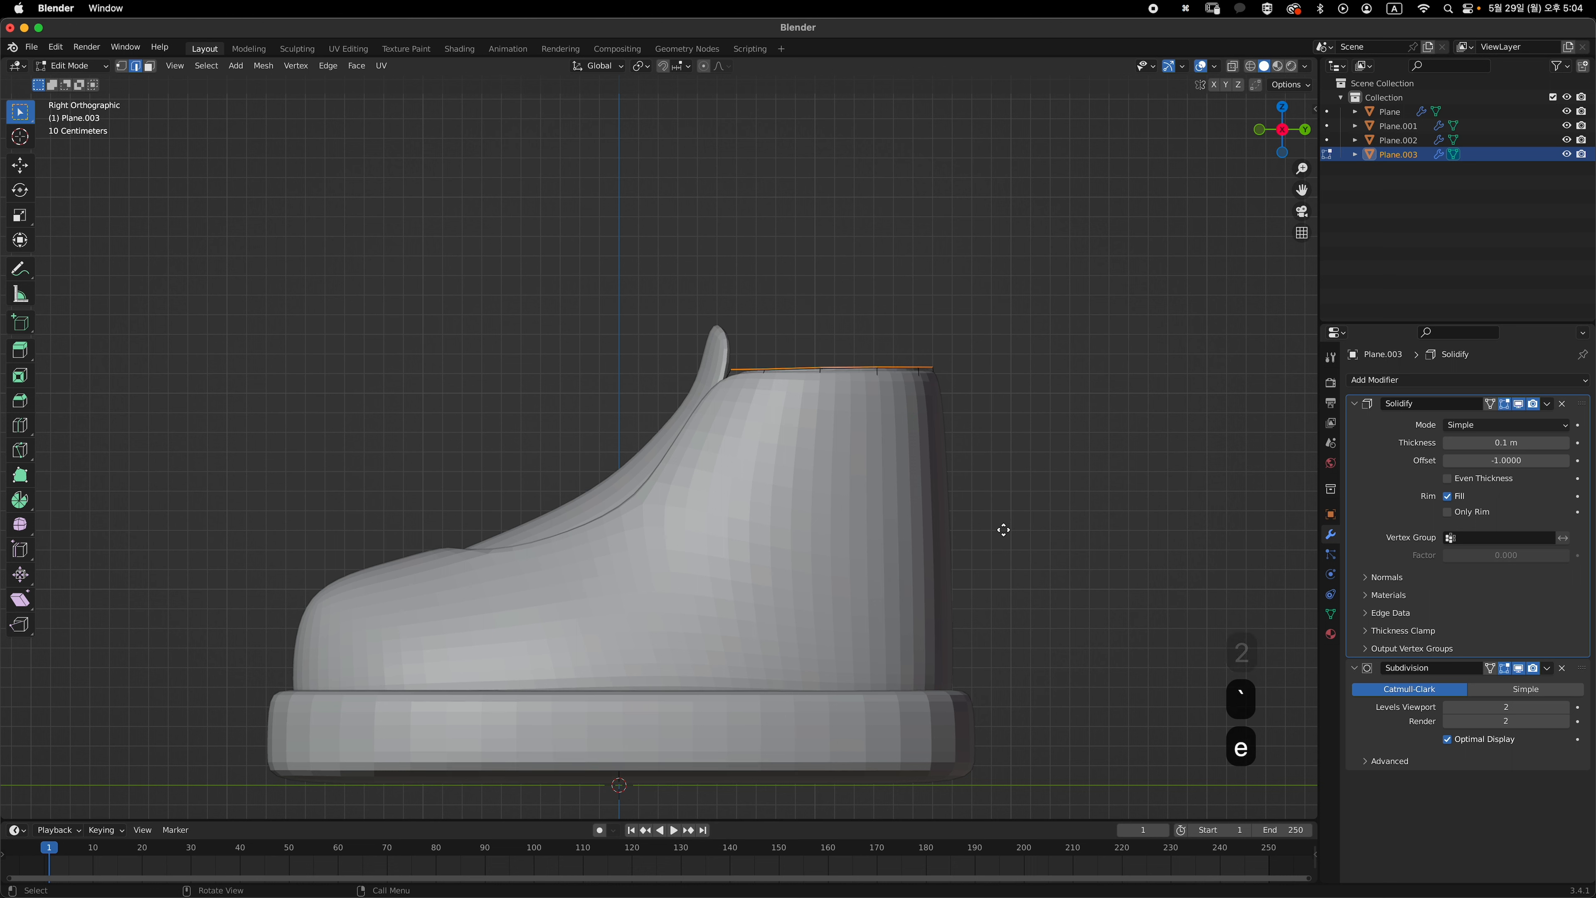
key(e)
key(z)
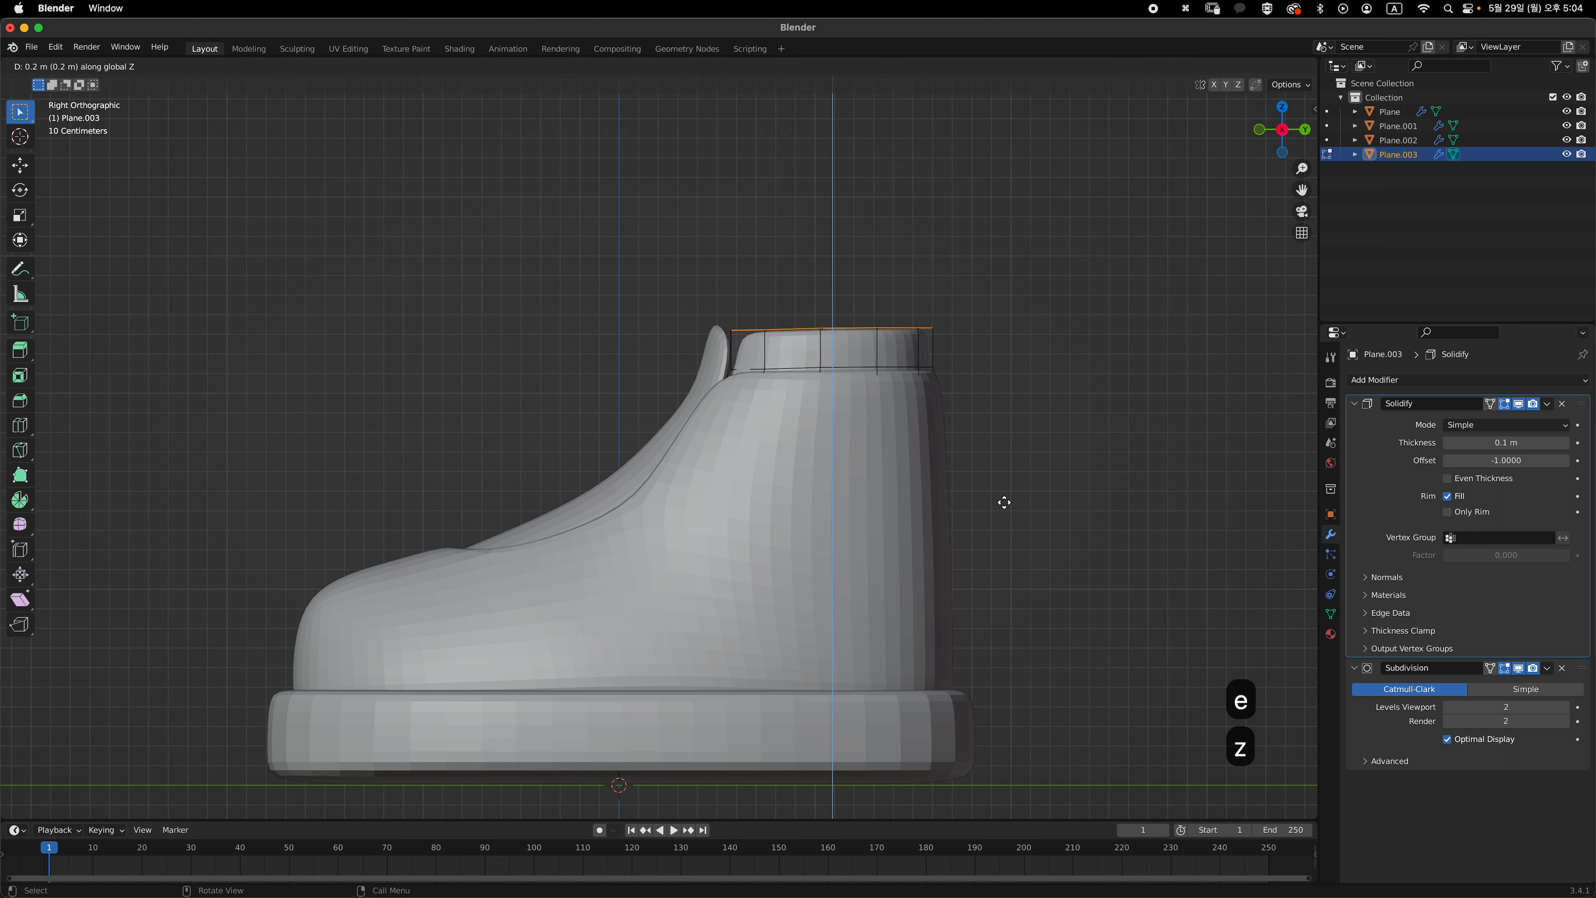
click(1002, 508)
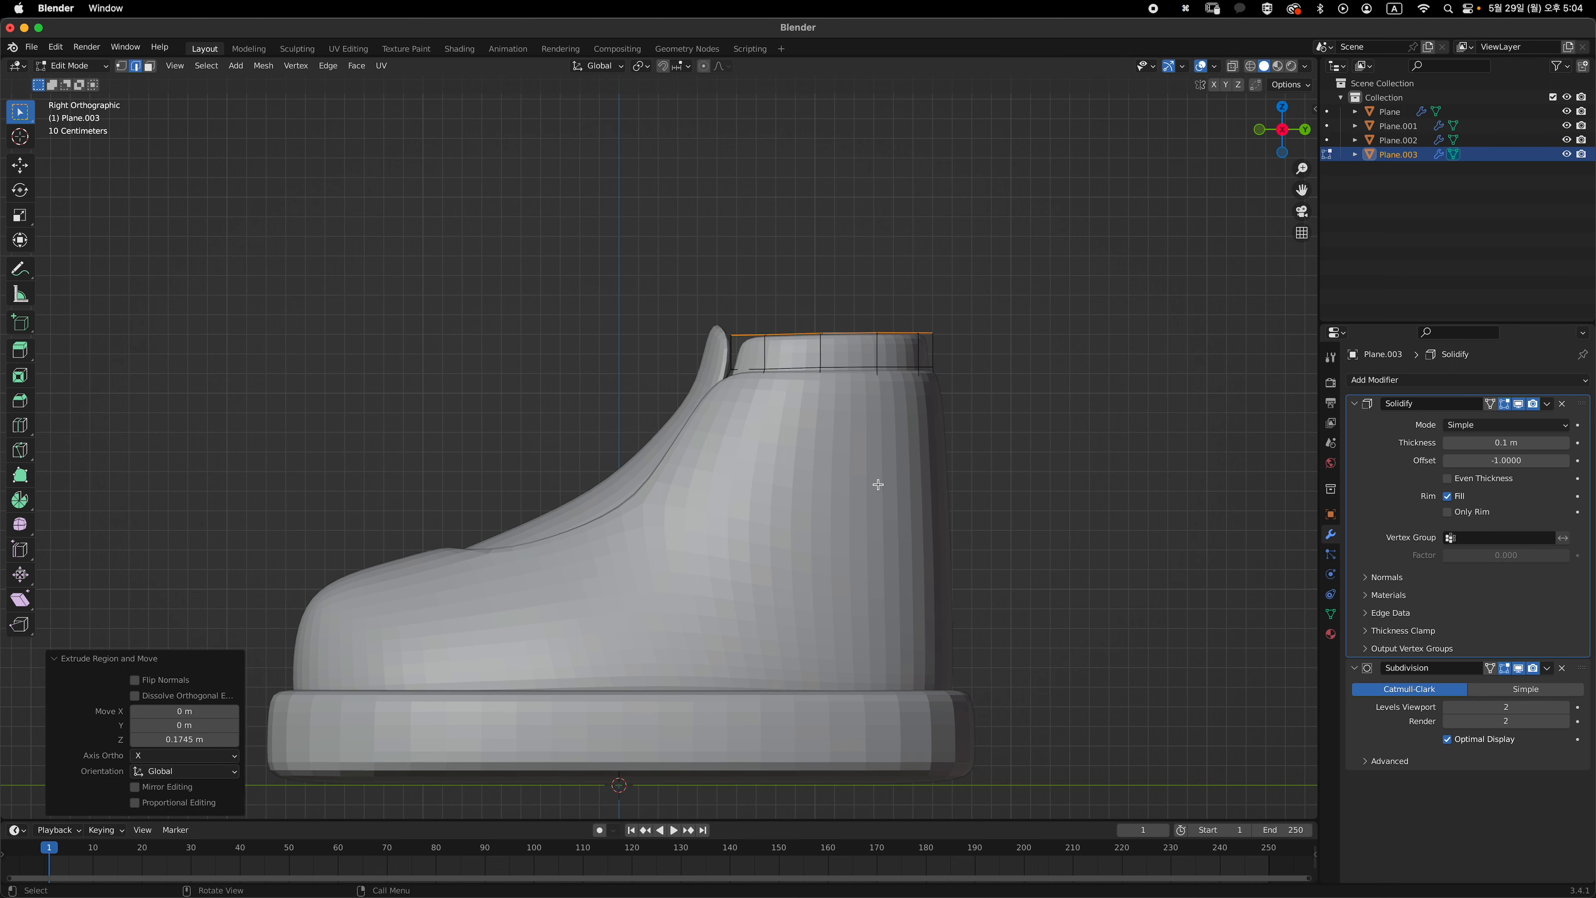
- Move the front vertices at the collar's base about 0.044 m along Y toward the toe, and return to Object Mode
shift+middle_drag(774, 389, 751, 491)
key(1)
key(alt+z)
scroll(728, 481, up, 2)
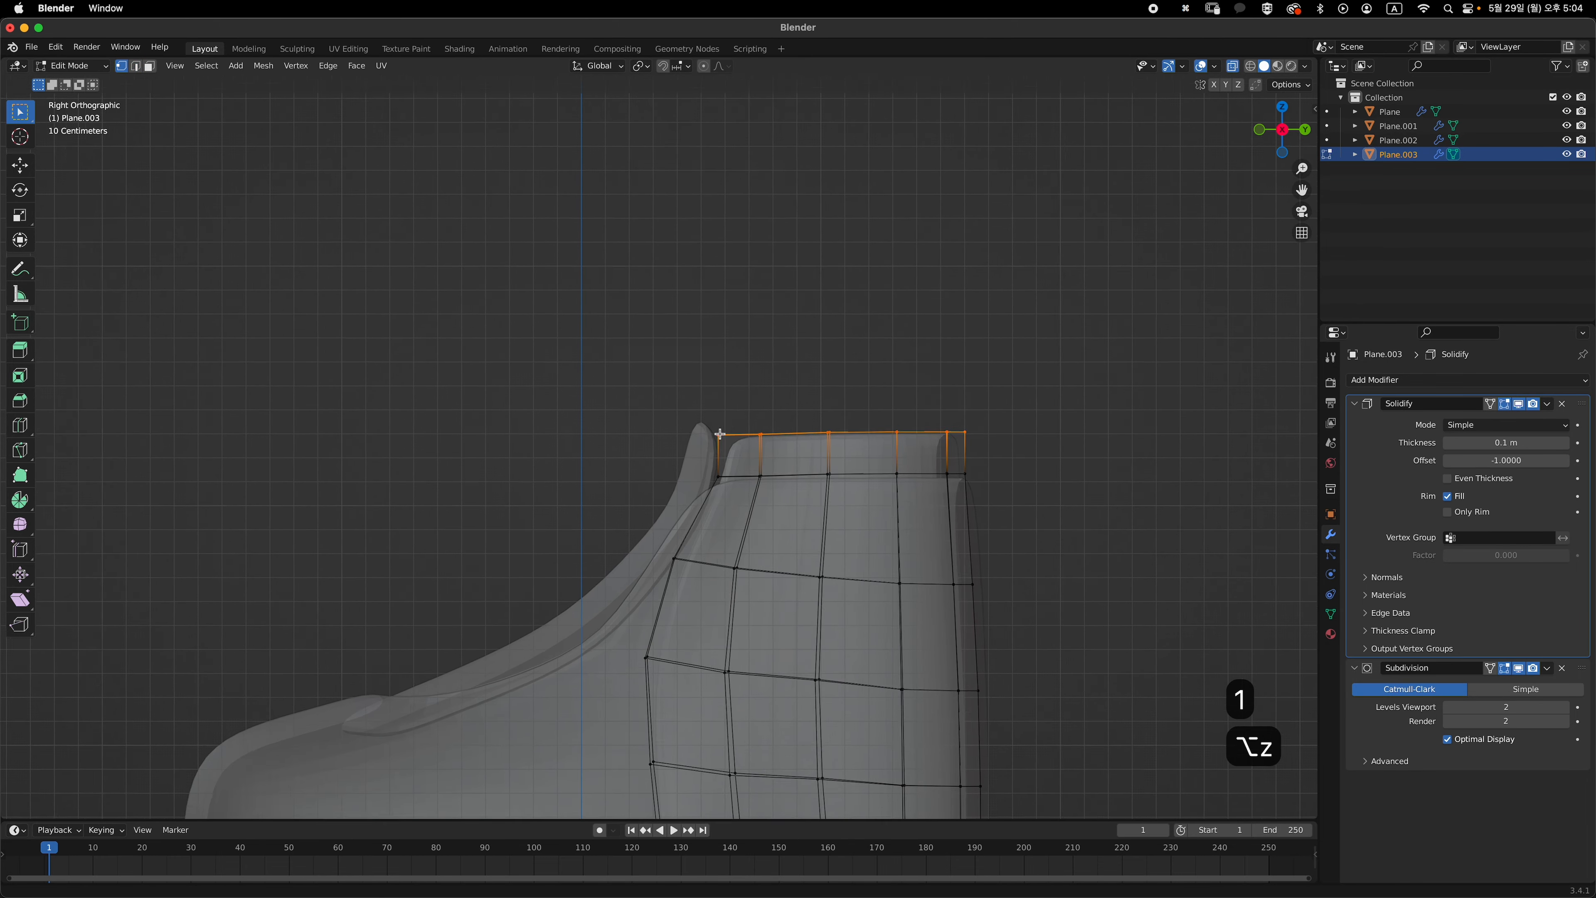
key(g)
key(y)
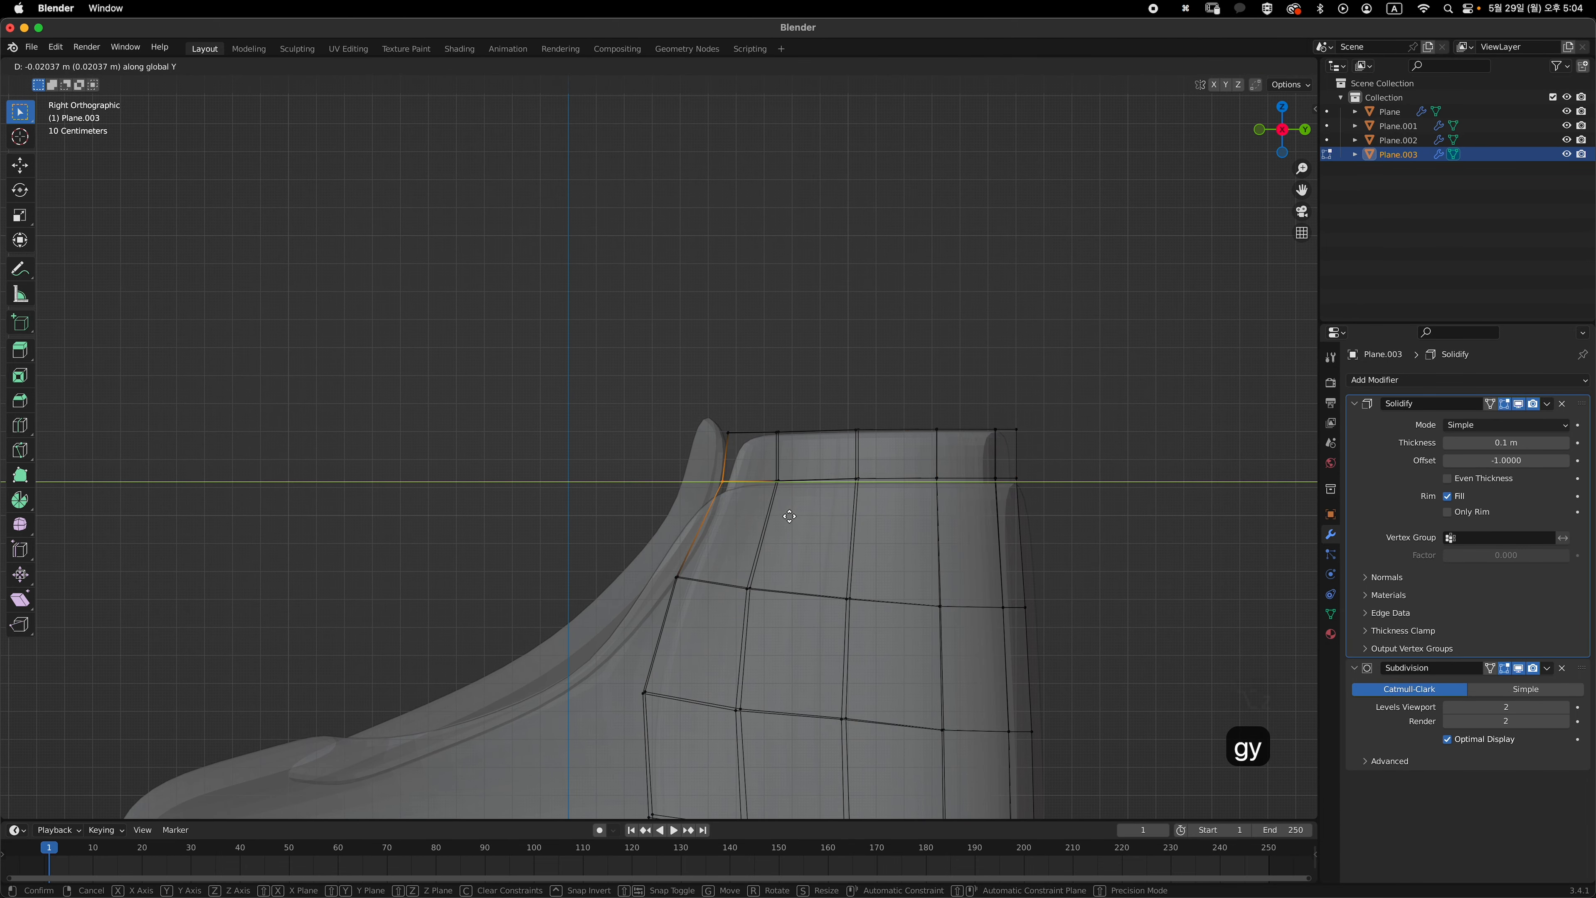
click(787, 514)
key(alt+z)
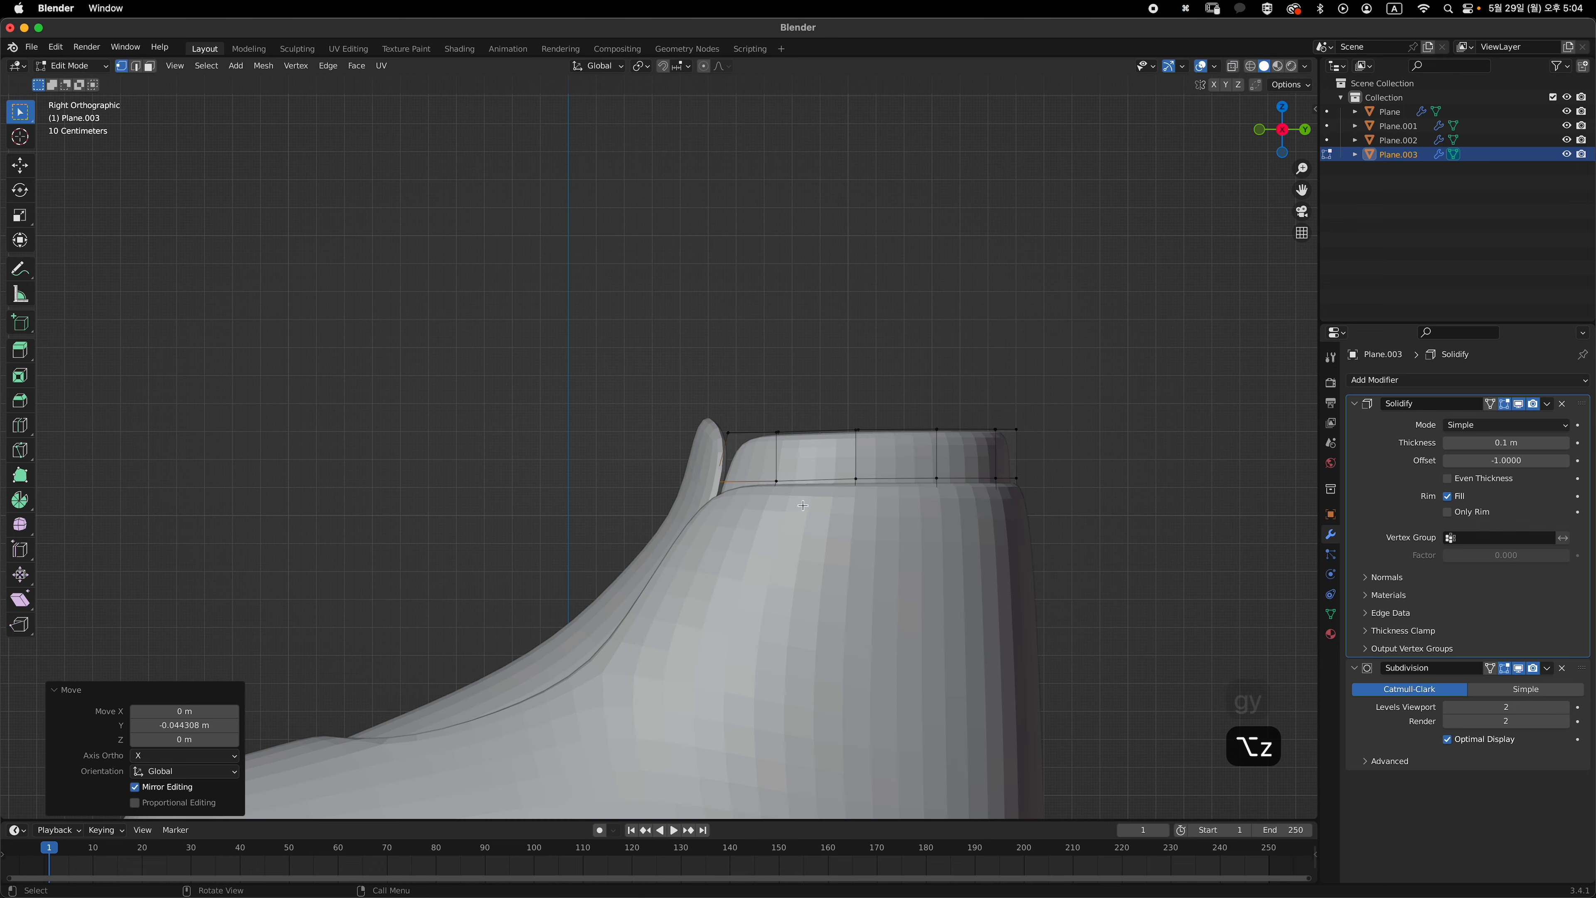
middle_drag(786, 513, 810, 451)
key(Tab)
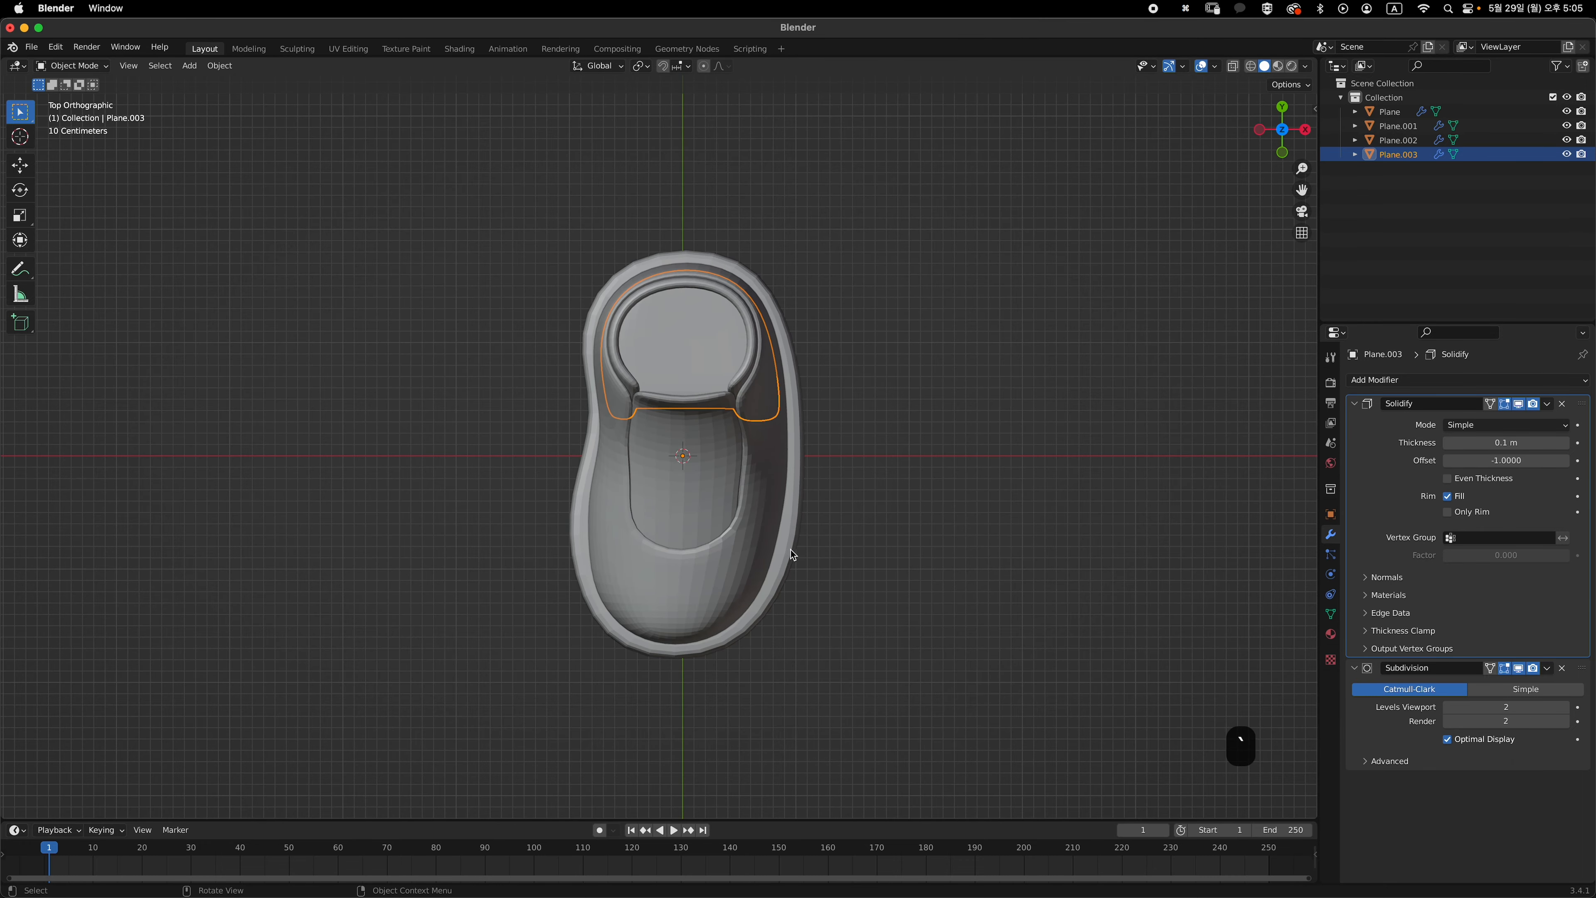
middle_drag(750, 554, 842, 408)
key(grave)
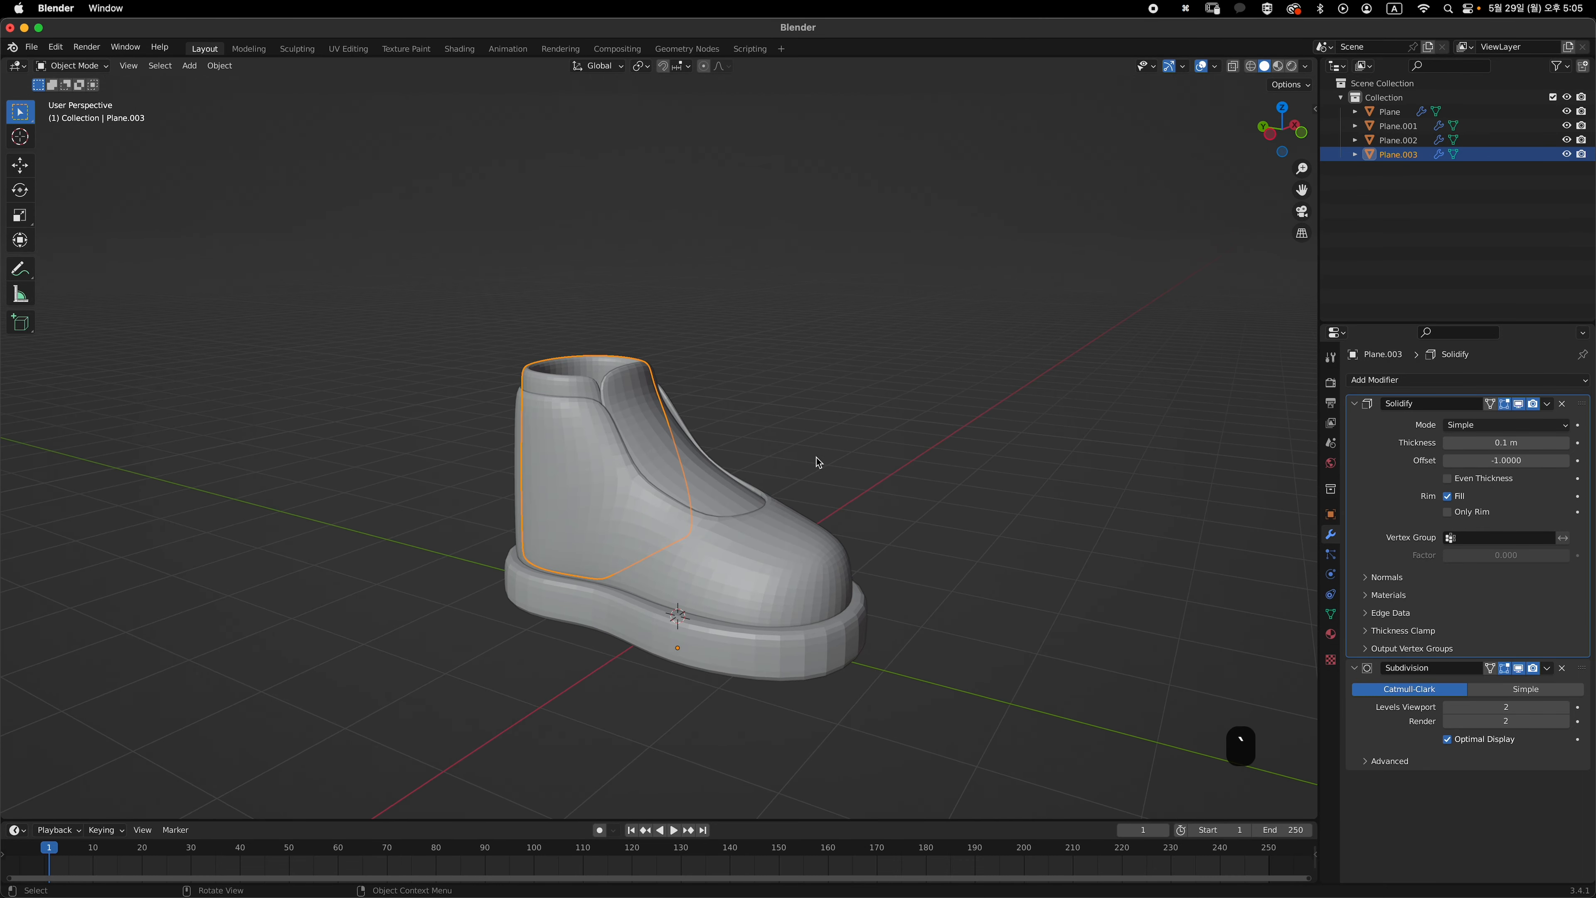
- In top view, edit all four shoe parts together and move the left toe-side vertices about 0.014 m along X using proportional editing
click(749, 555)
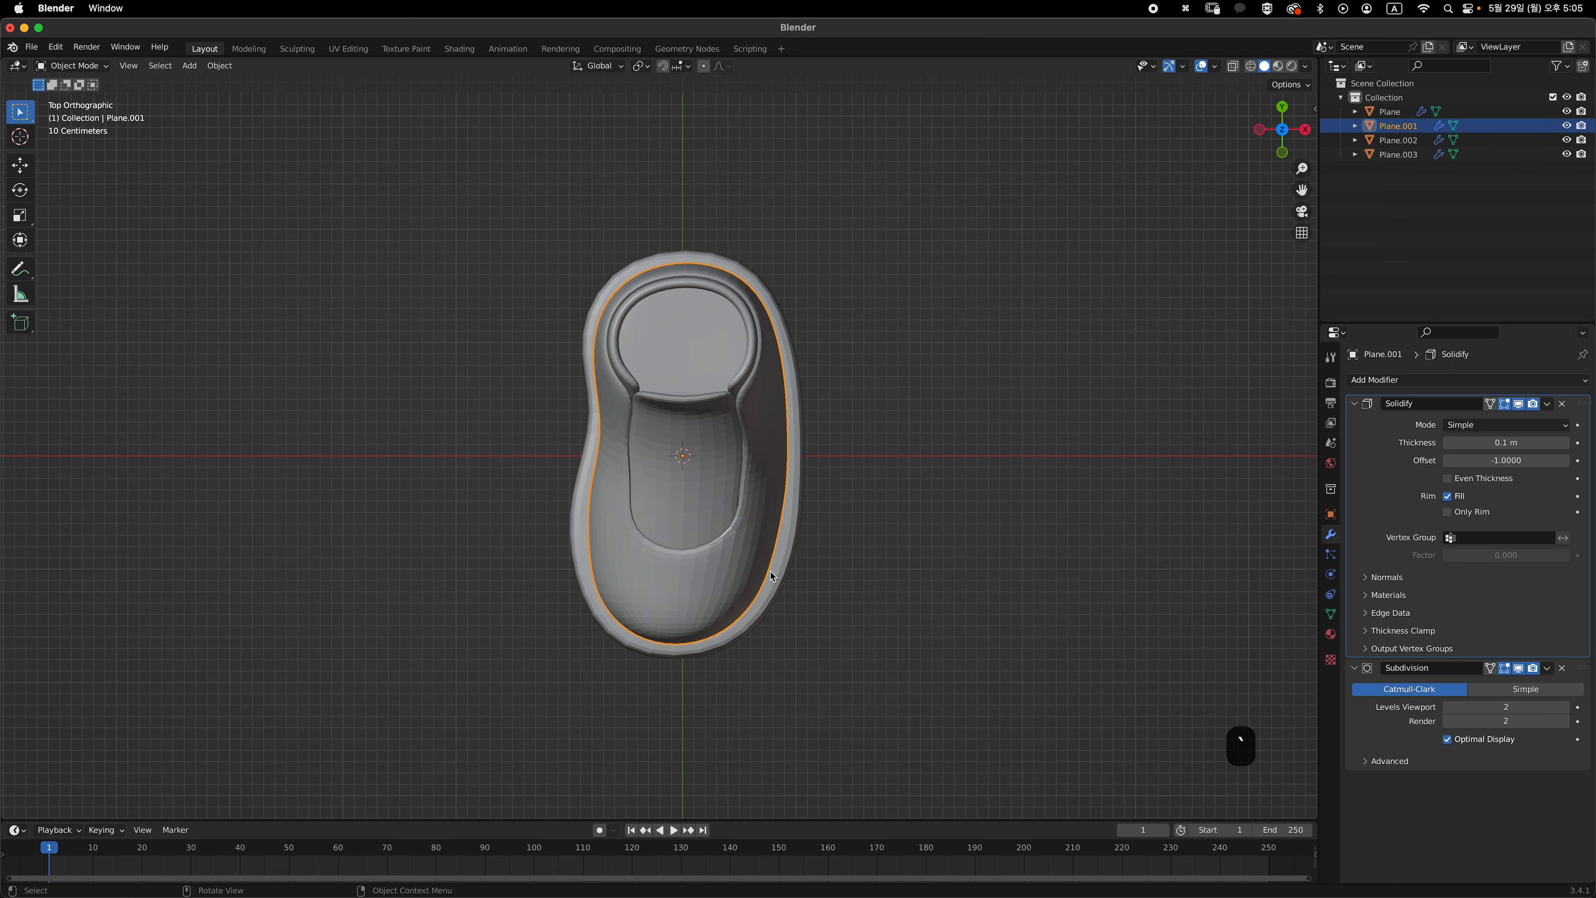
shift+click(797, 579)
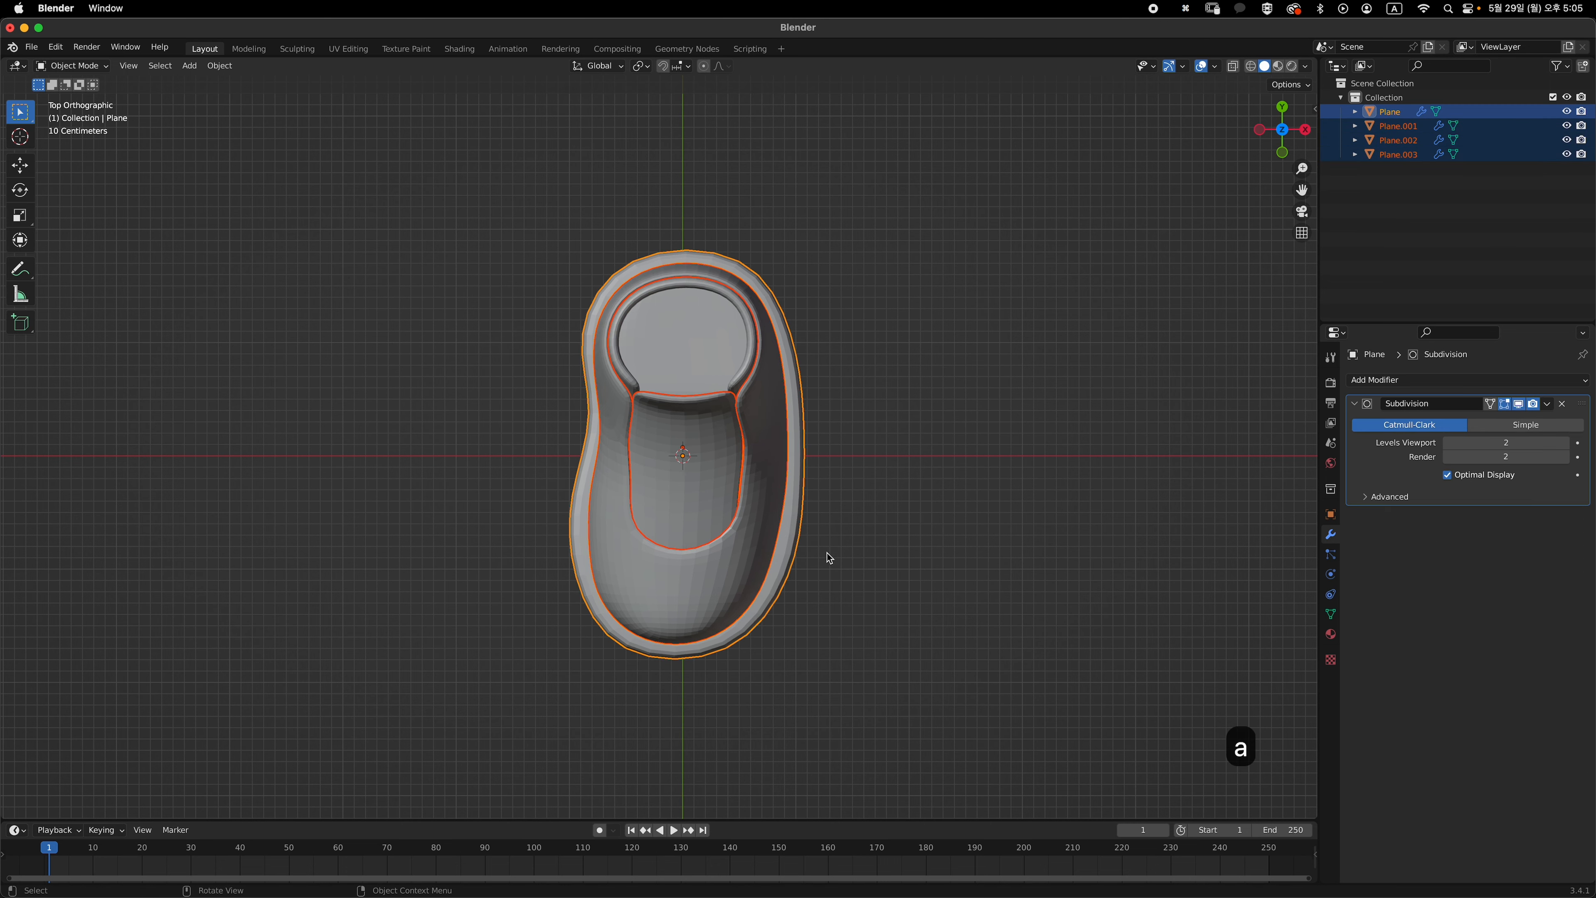
middle_drag(830, 558, 879, 452)
key(Tab)
key(grave)
key(1)
key(alt+z)
drag(543, 559, 612, 594)
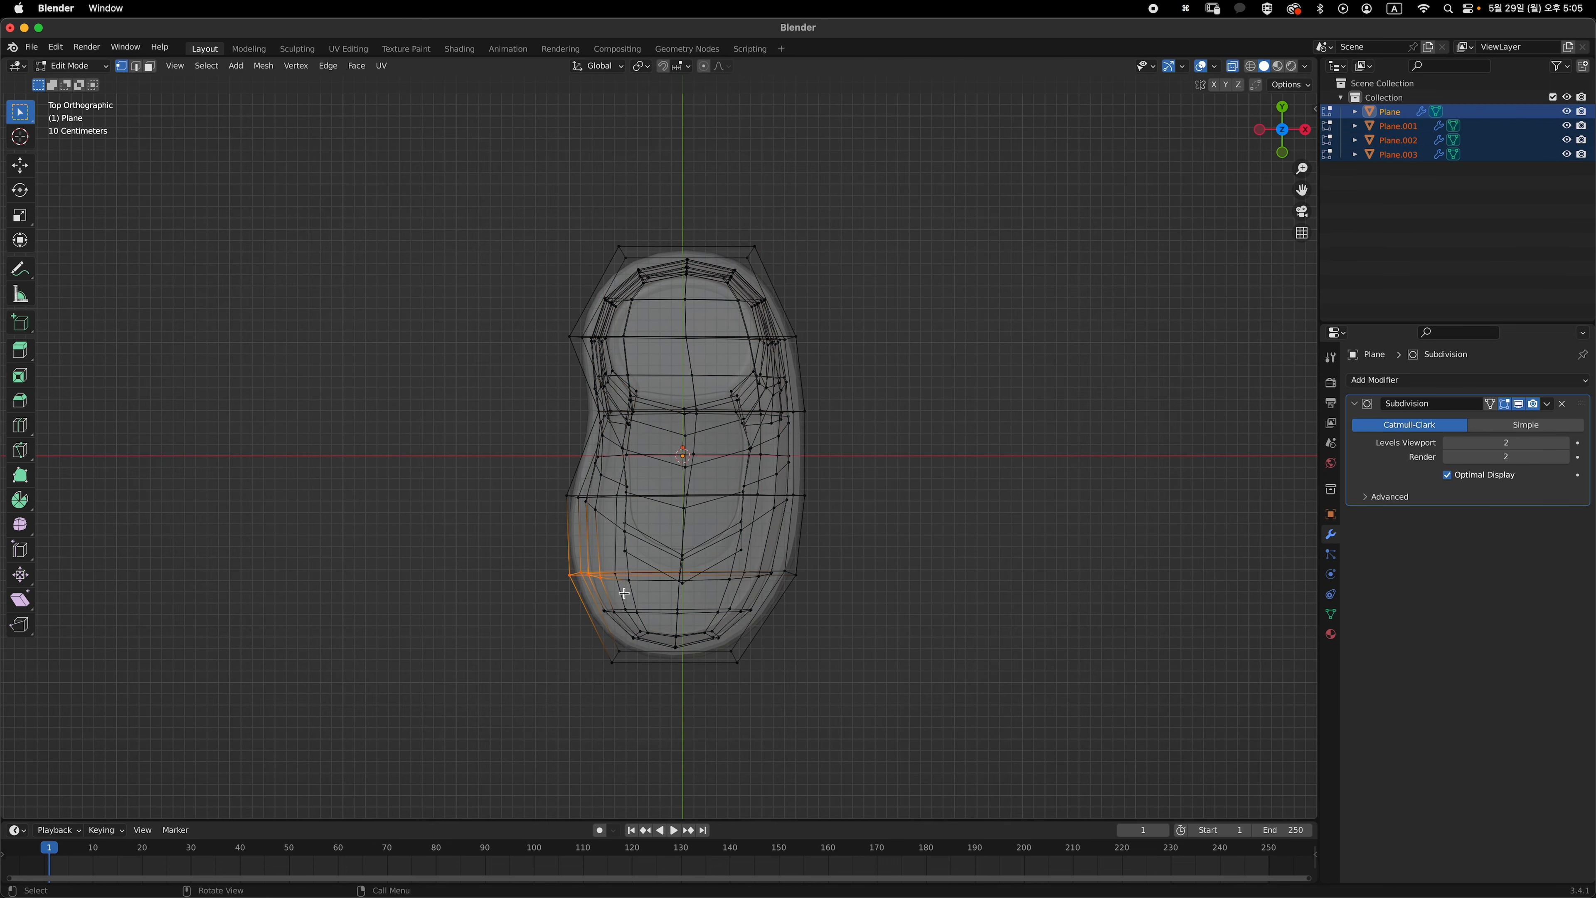
key(g)
key(x)
click(595, 688)
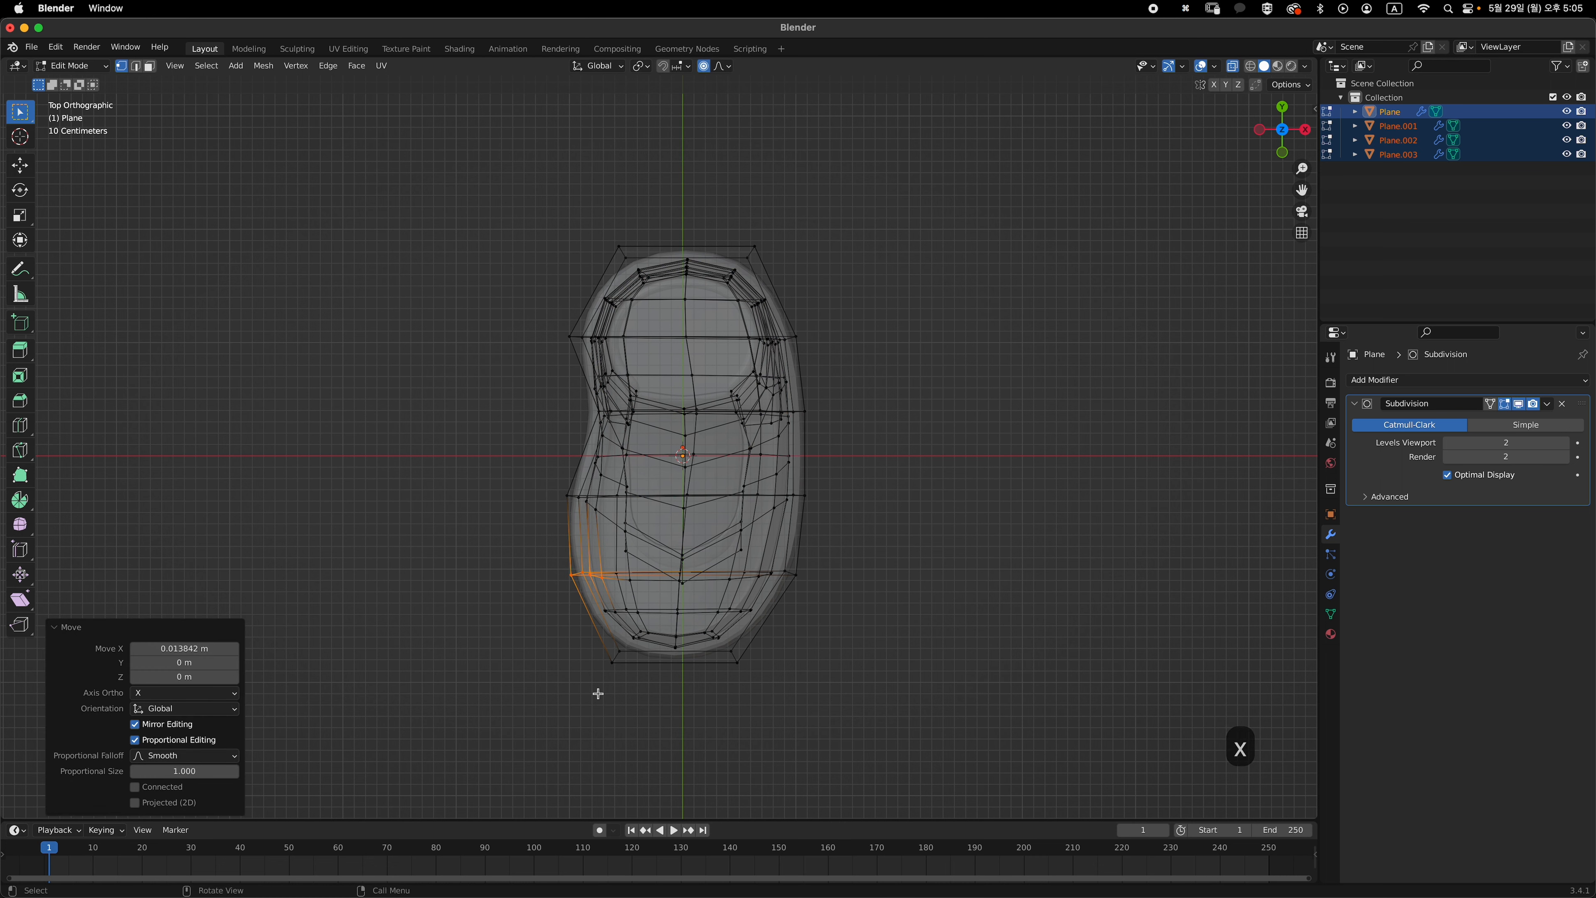
- Move the toe-tip vertices of all parts along Y toward the heel with proportional editing at about 1.46 m size
drag(558, 709, 768, 624)
key(g)
key(z)
key(y)
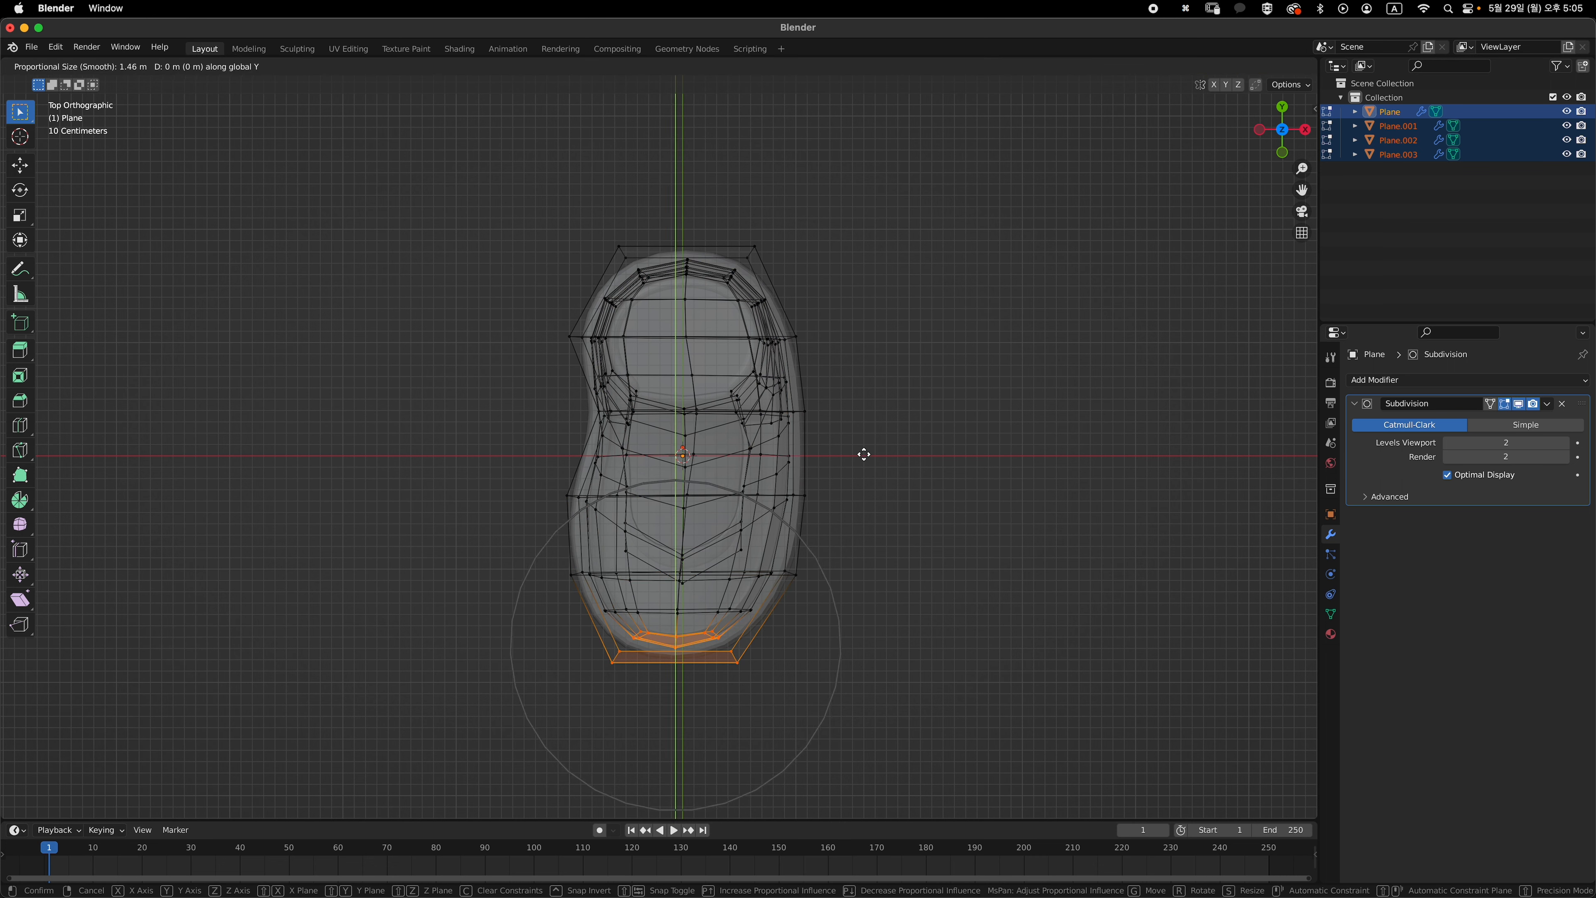
click(867, 473)
- Move the whole toe section of all parts slightly along Y toward the heel, and return to Object Mode
drag(534, 559, 804, 695)
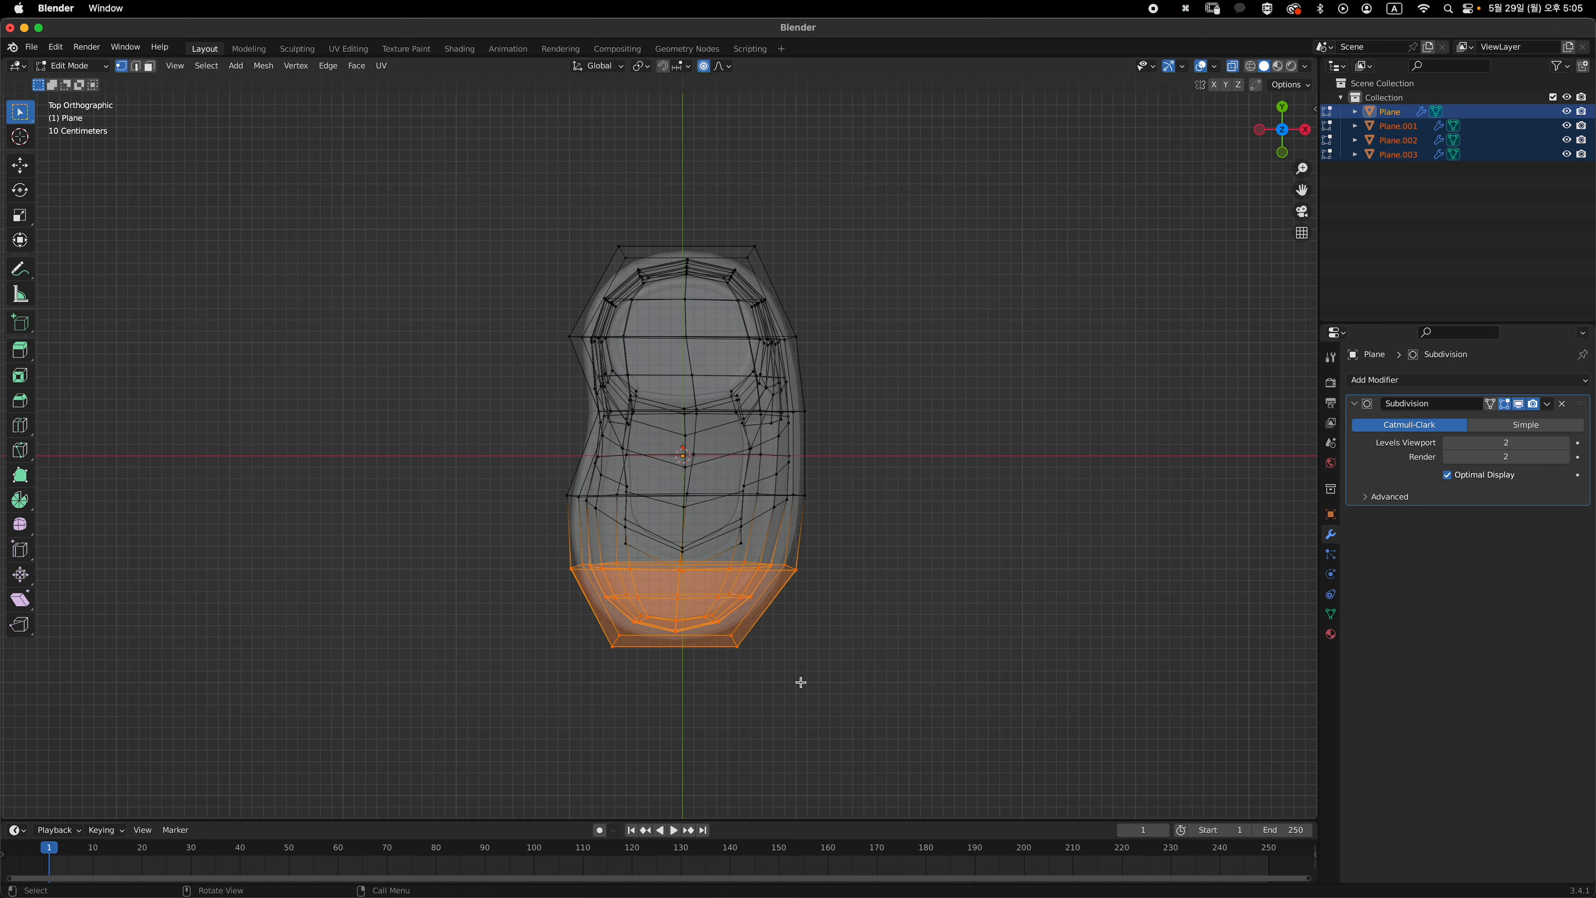
key(g)
key(y)
click(805, 672)
key(Tab)
key(alt+z)
- Move the upper's left toe-side vertices about 0.026 m outward along X, with the proportional size reduced to about 0.49 m
click(863, 591)
middle_drag(798, 572, 698, 483)
click(726, 613)
middle_drag(709, 568, 759, 495)
click(727, 609)
key(7)
key(Tab)
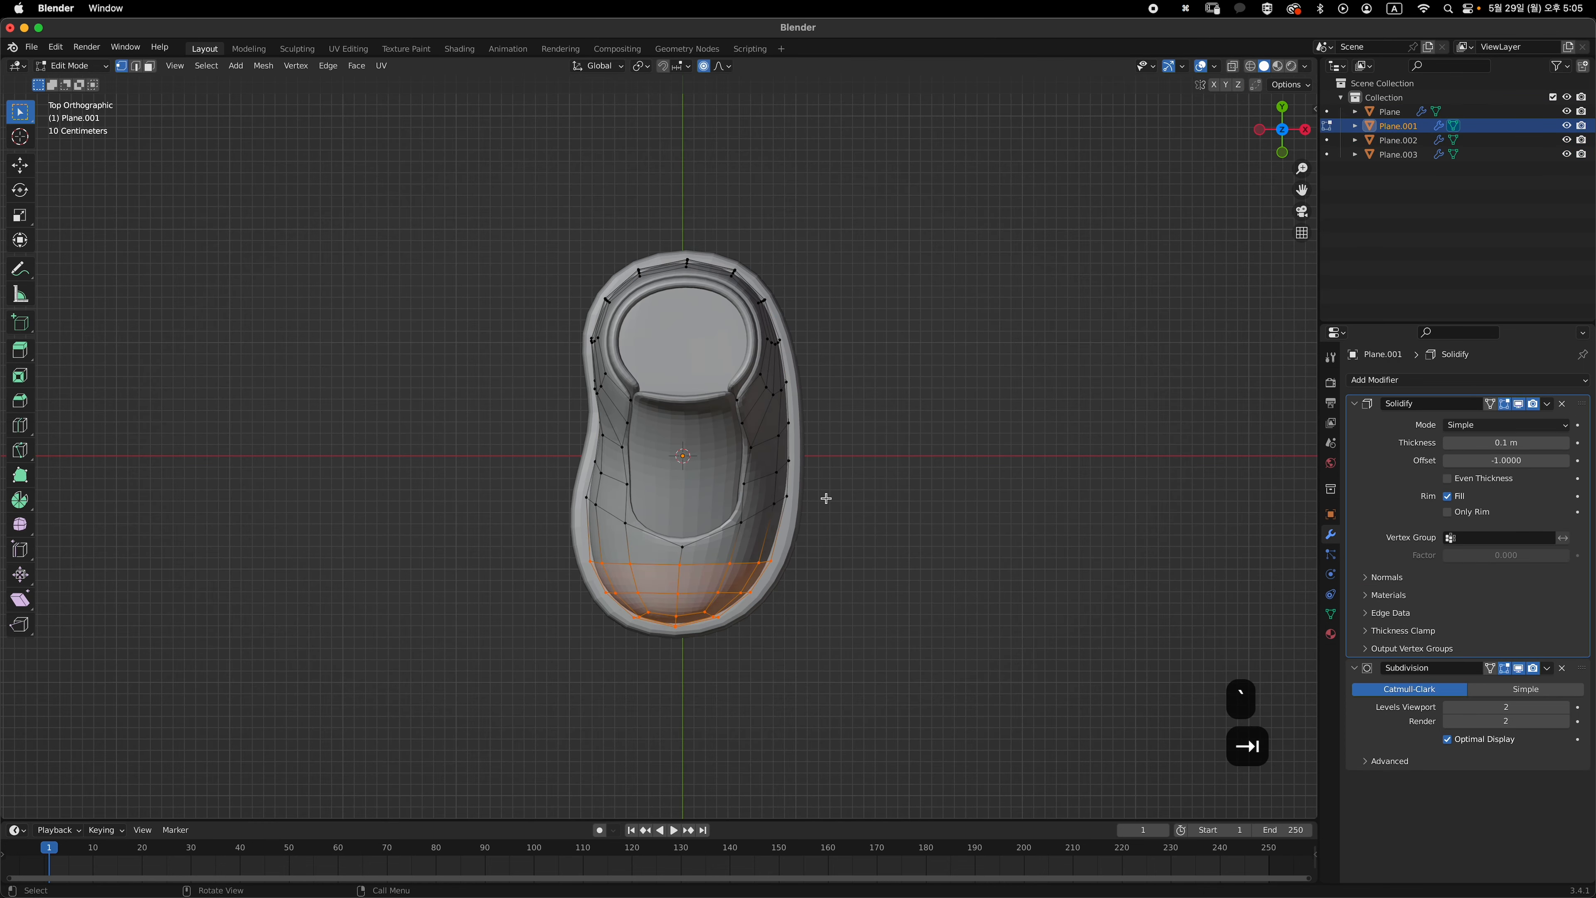
key(alt+z)
click(581, 569)
key(g)
key(x)
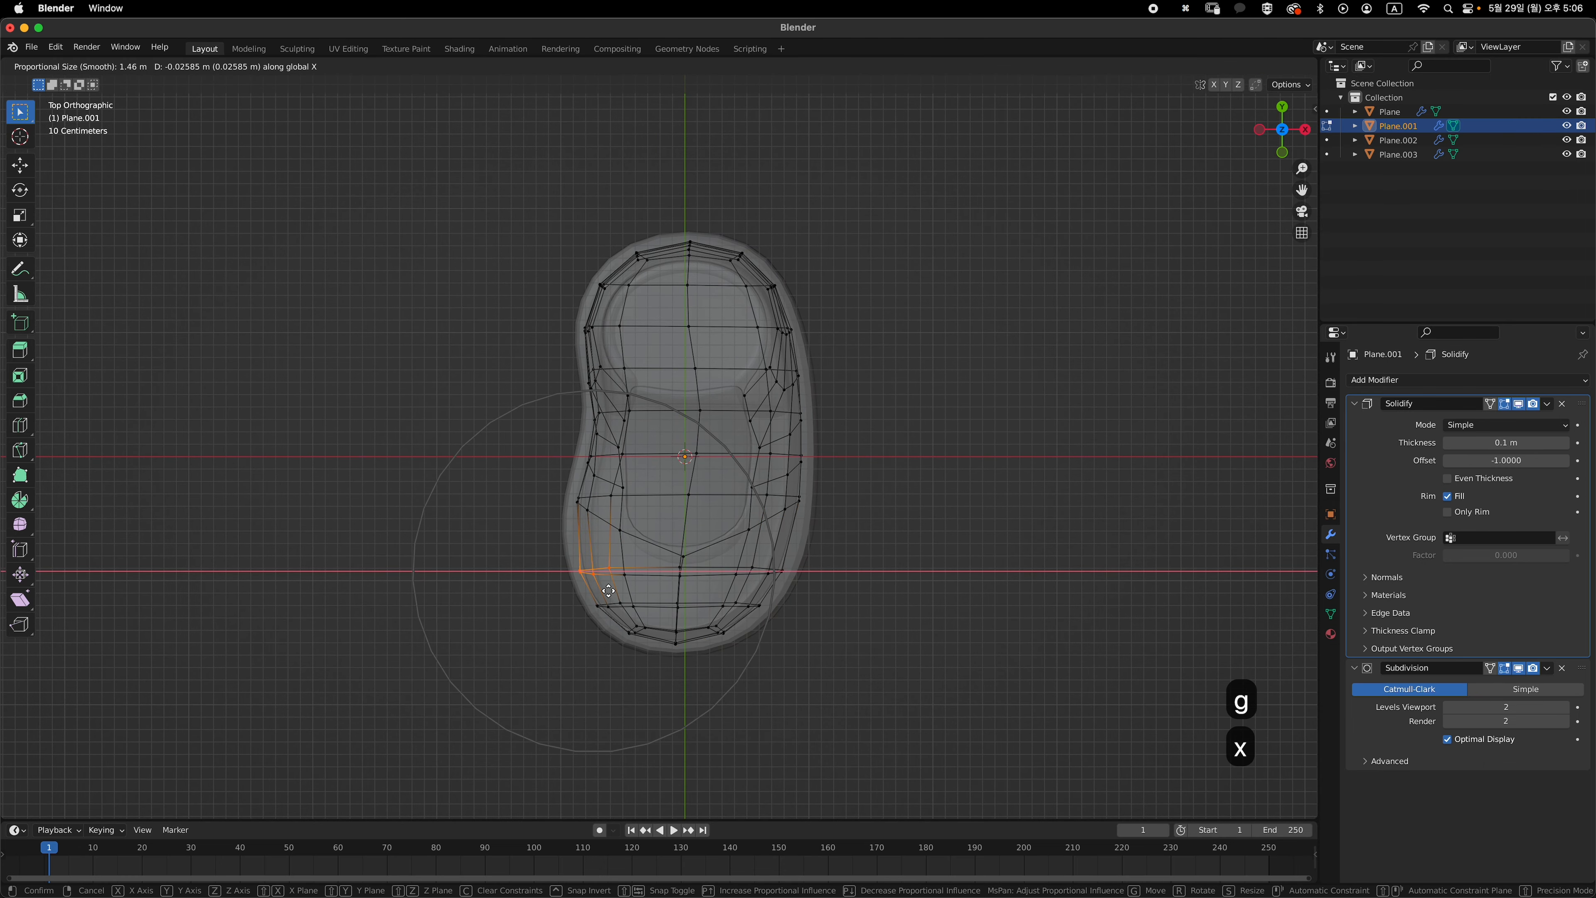
scroll(608, 590, up, 10)
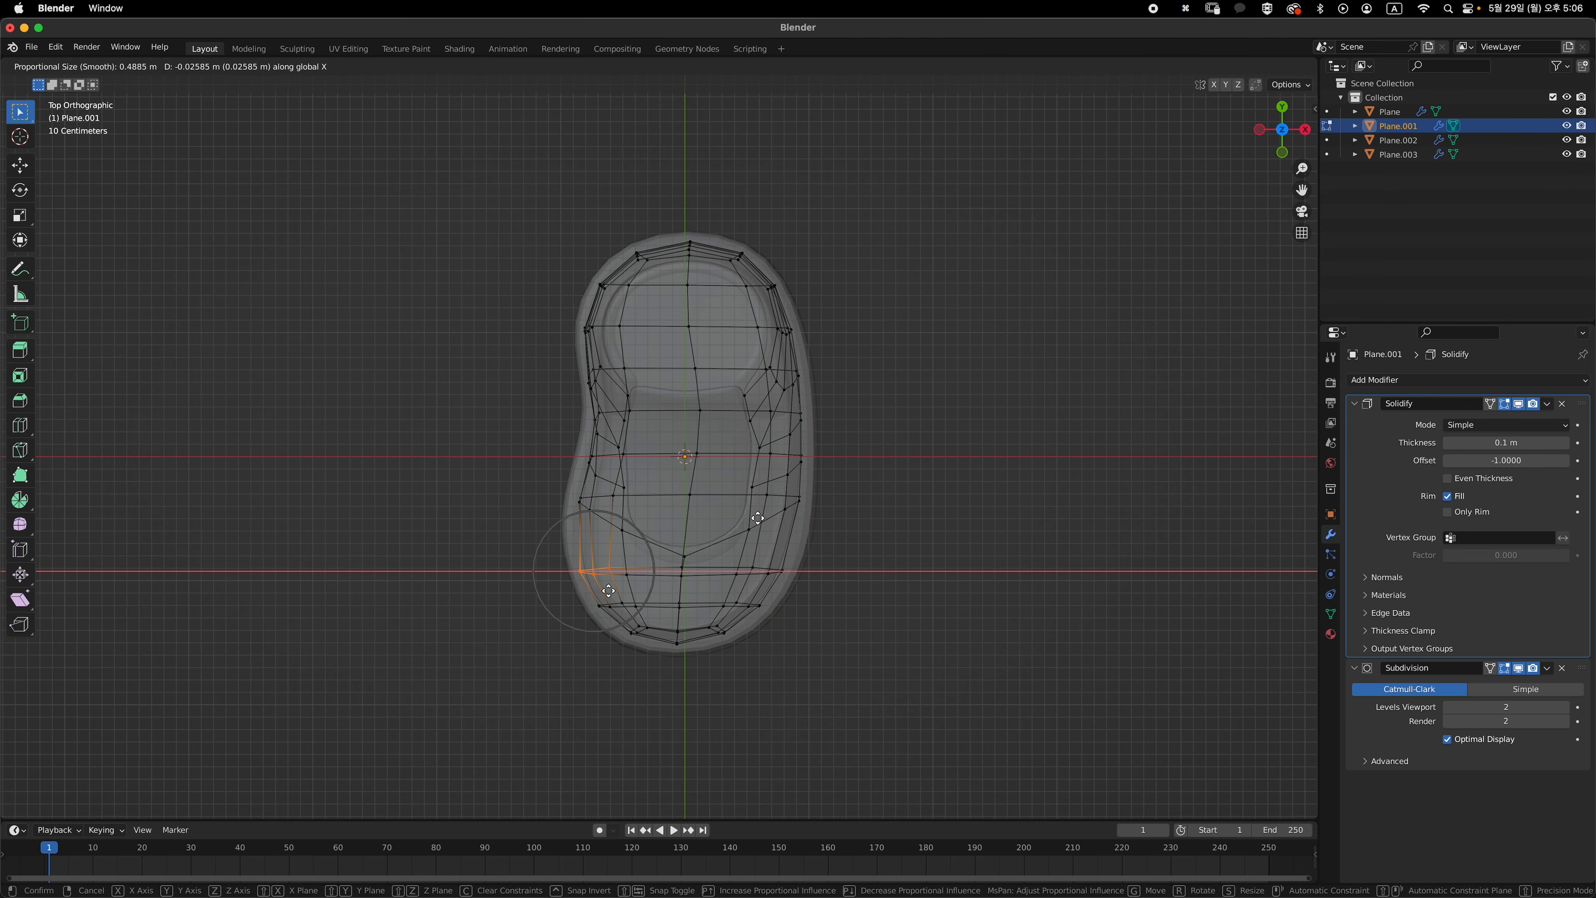
click(608, 590)
- Move the upper's right toe-side vertices about 0.024 m outward along X, and leave Edit Mode
click(780, 571)
key(g)
key(x)
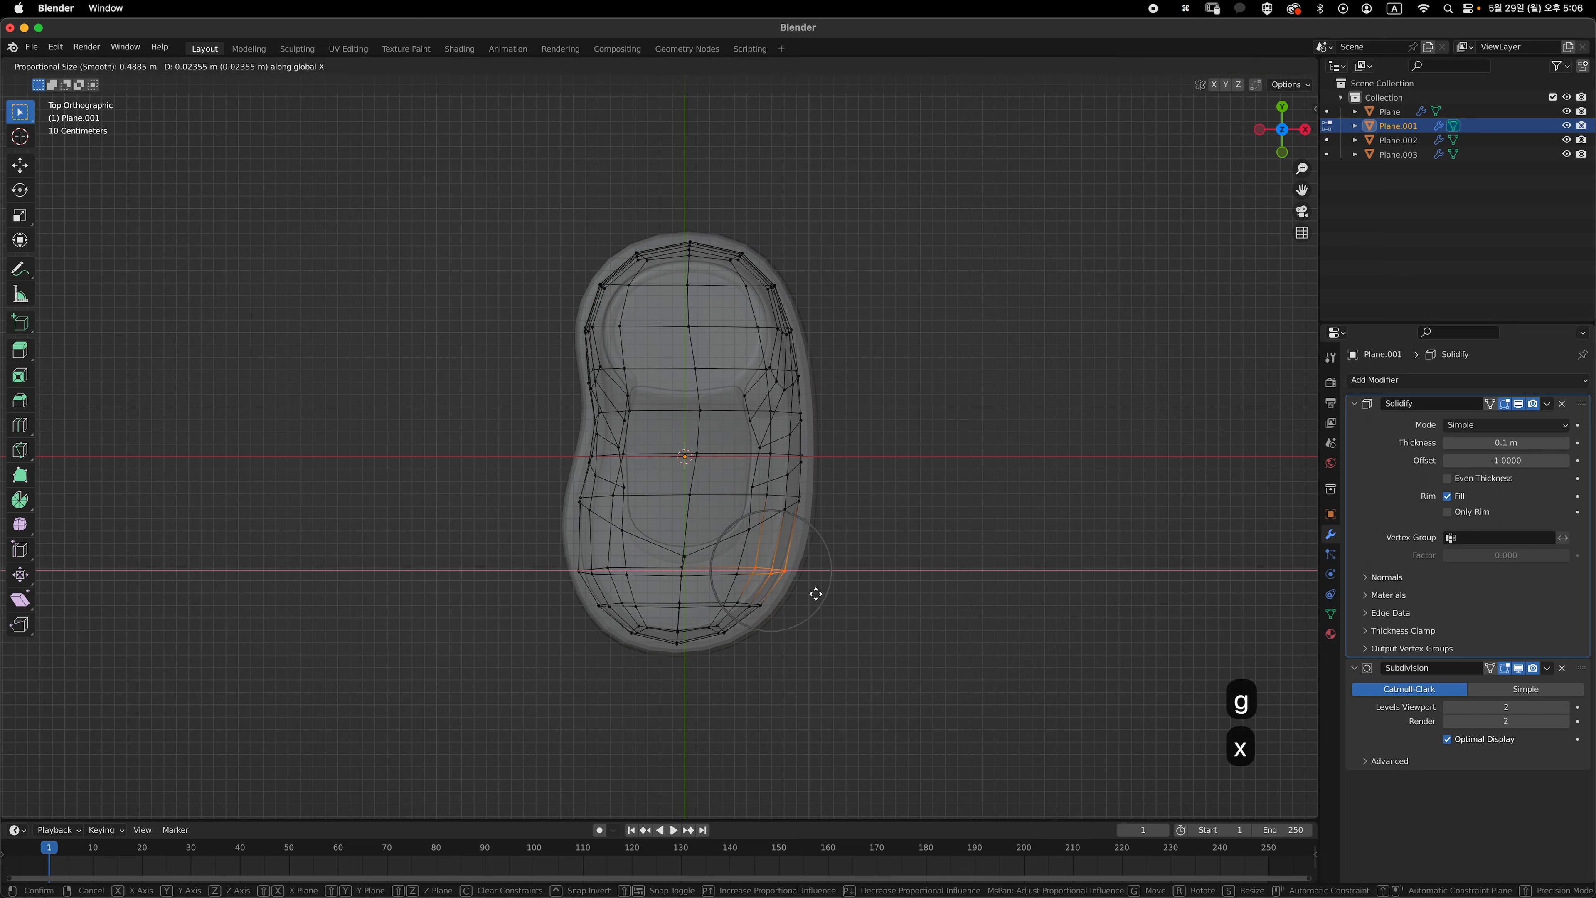
click(815, 593)
key(Tab)
key(alt+z)
- Move the upper's left forefoot vertices about 0.041 m outward along X, using proportional editing
key(Tab)
key(alt+z)
drag(559, 491, 595, 530)
key(alt+z)
key(g)
key(x)
click(590, 531)
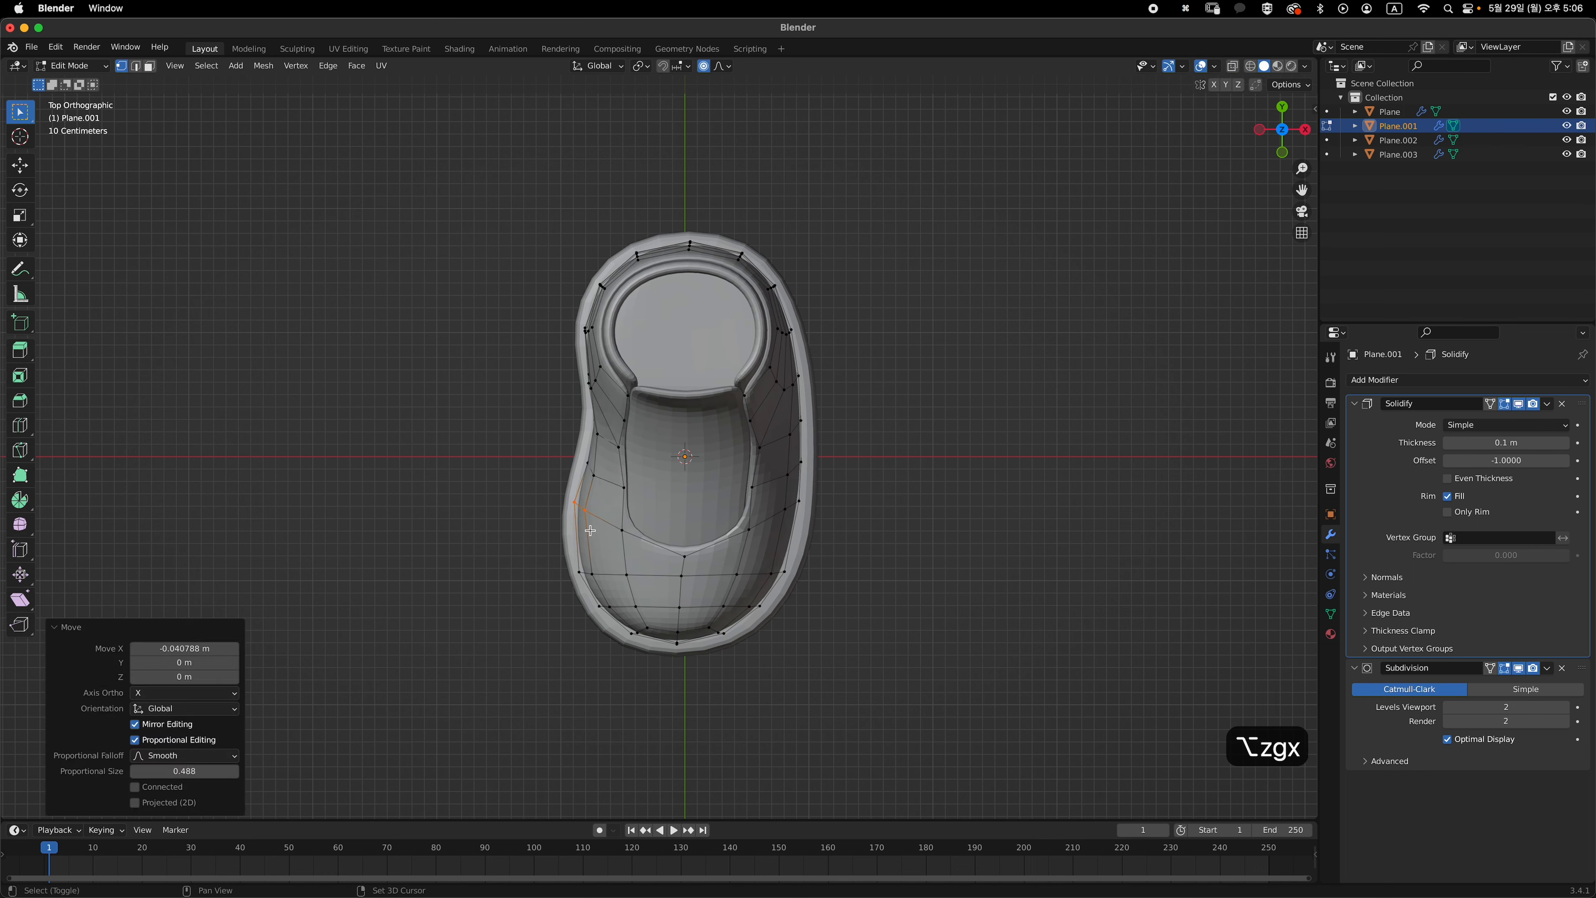
key(Tab)
- Shift the upper's right toe-side vertices further along X in top view, using proportional editing
key(Tab)
key(alt+z)
click(787, 575)
key(alt+z)
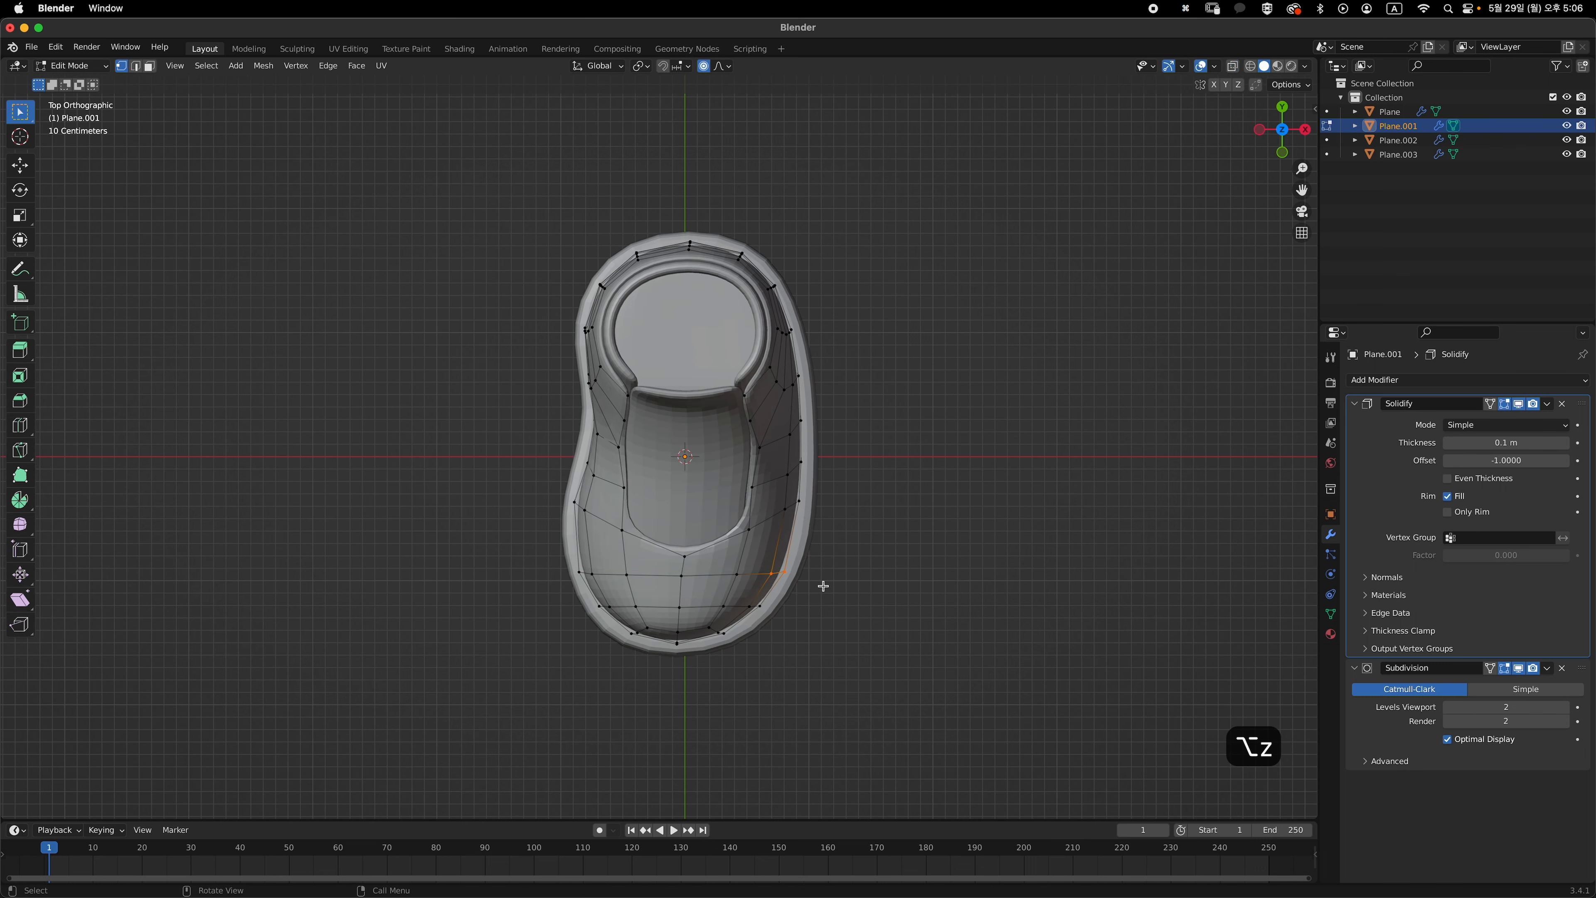
key(g)
key(x)
click(827, 573)
- Move the upper's right forefoot vertices outward along X, and return to Object Mode
key(alt+z)
drag(774, 489, 820, 526)
key(alt+z)
key(g)
key(x)
click(842, 529)
key(Tab)
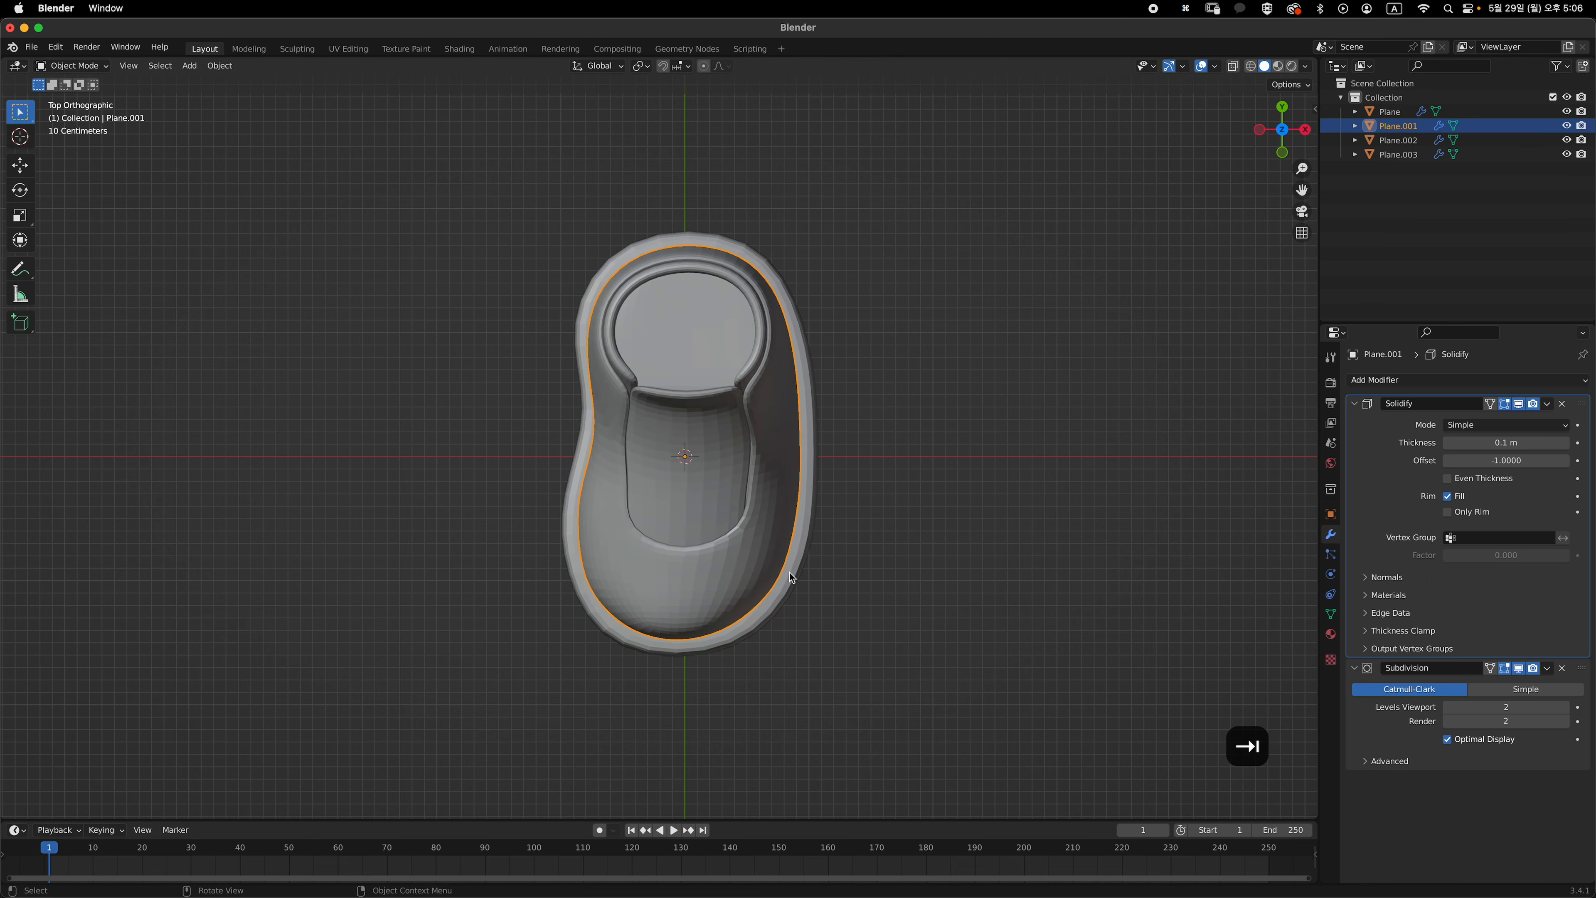
- Turn off proportional editing and move the upper's mid-opening edge vertices about 0.012 m toward the toe and 0.015 m upward
middle_drag(791, 577, 701, 530)
key(o)
key(Tab)
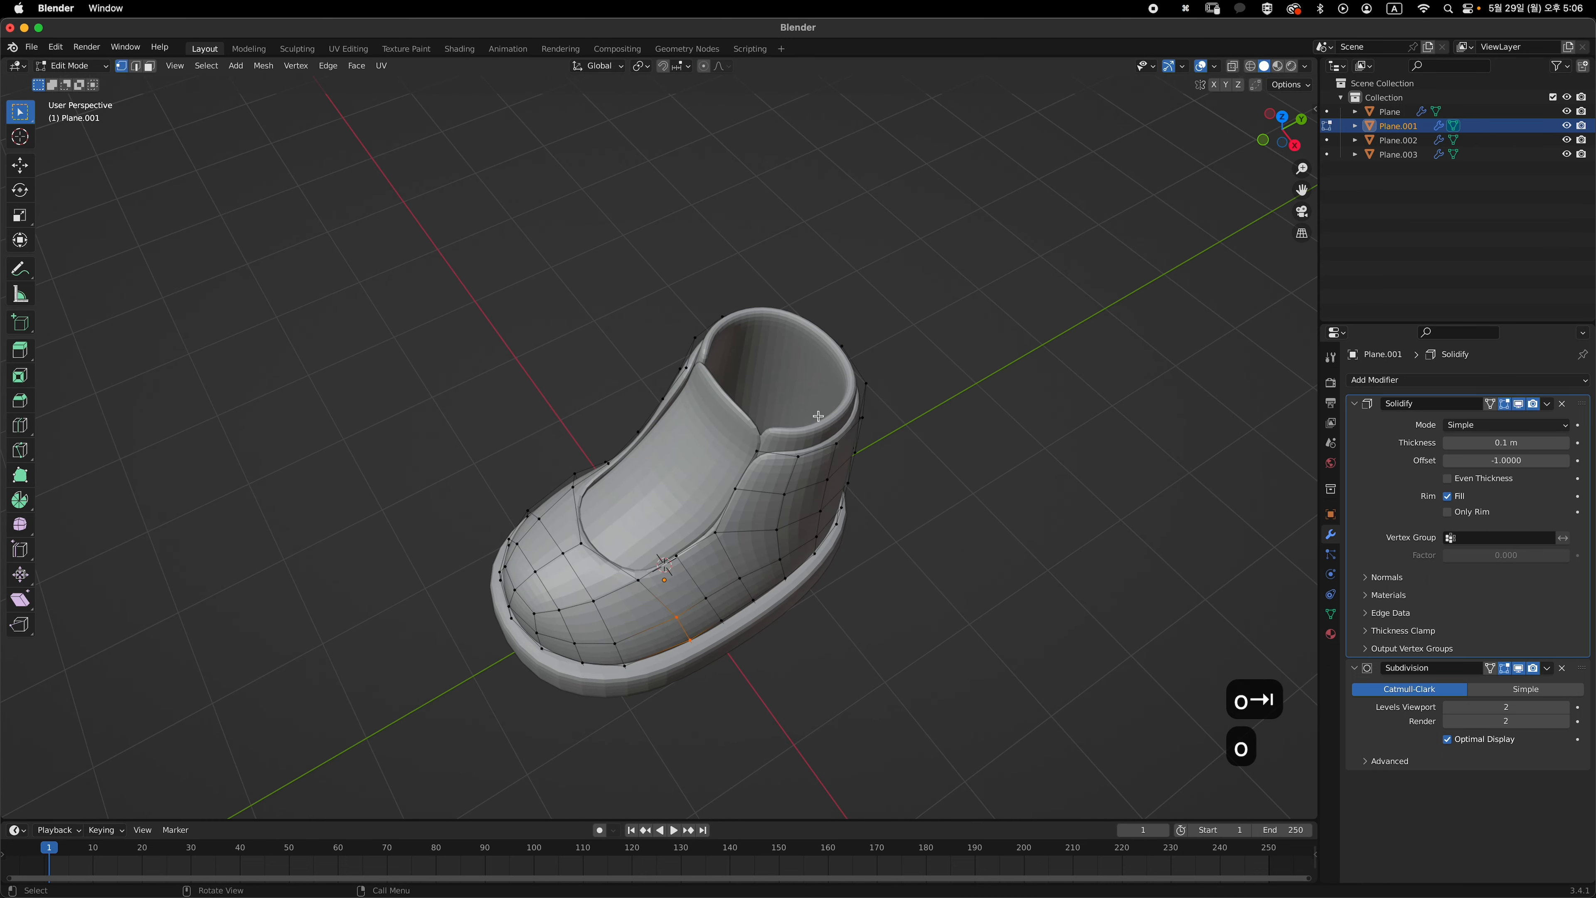
key(alt+z)
key(grave)
scroll(738, 534, up, 2)
drag(635, 460, 695, 505)
key(g)
click(734, 521)
- Scale the pair of opening-edge vertices on the upper along X in front view
key(grave)
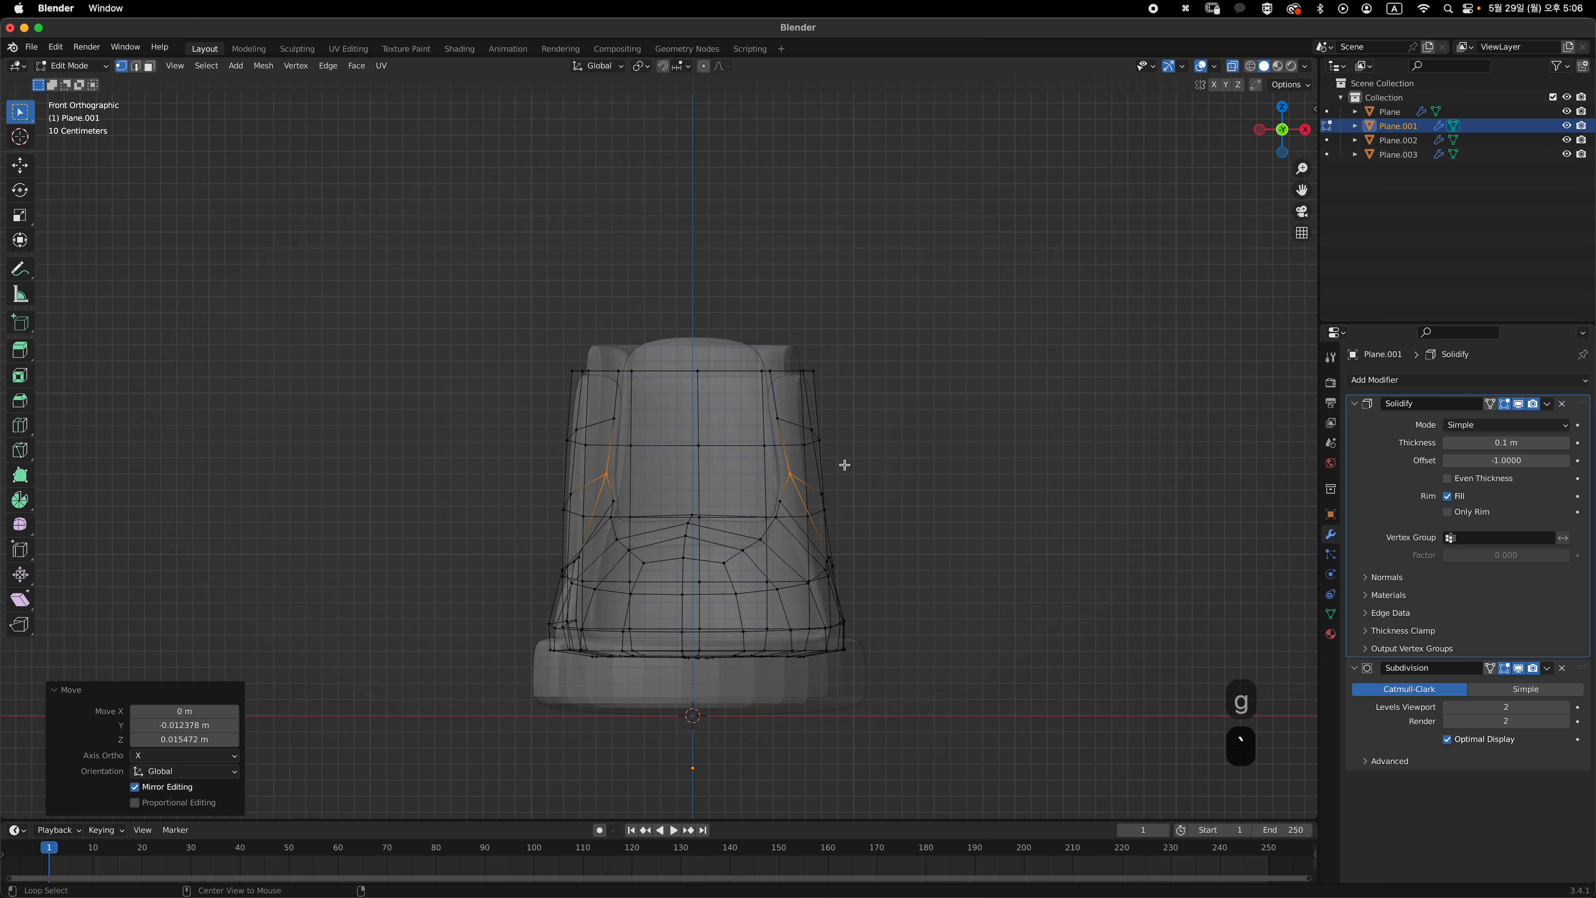
key(alt+z)
scroll(867, 465, up, 1)
key(s)
key(x)
click(897, 464)
- Move the upper's lower-left opening vertex slightly outward along X, and the right edge vertex above it about 0.008 m toward the tongue
click(601, 515)
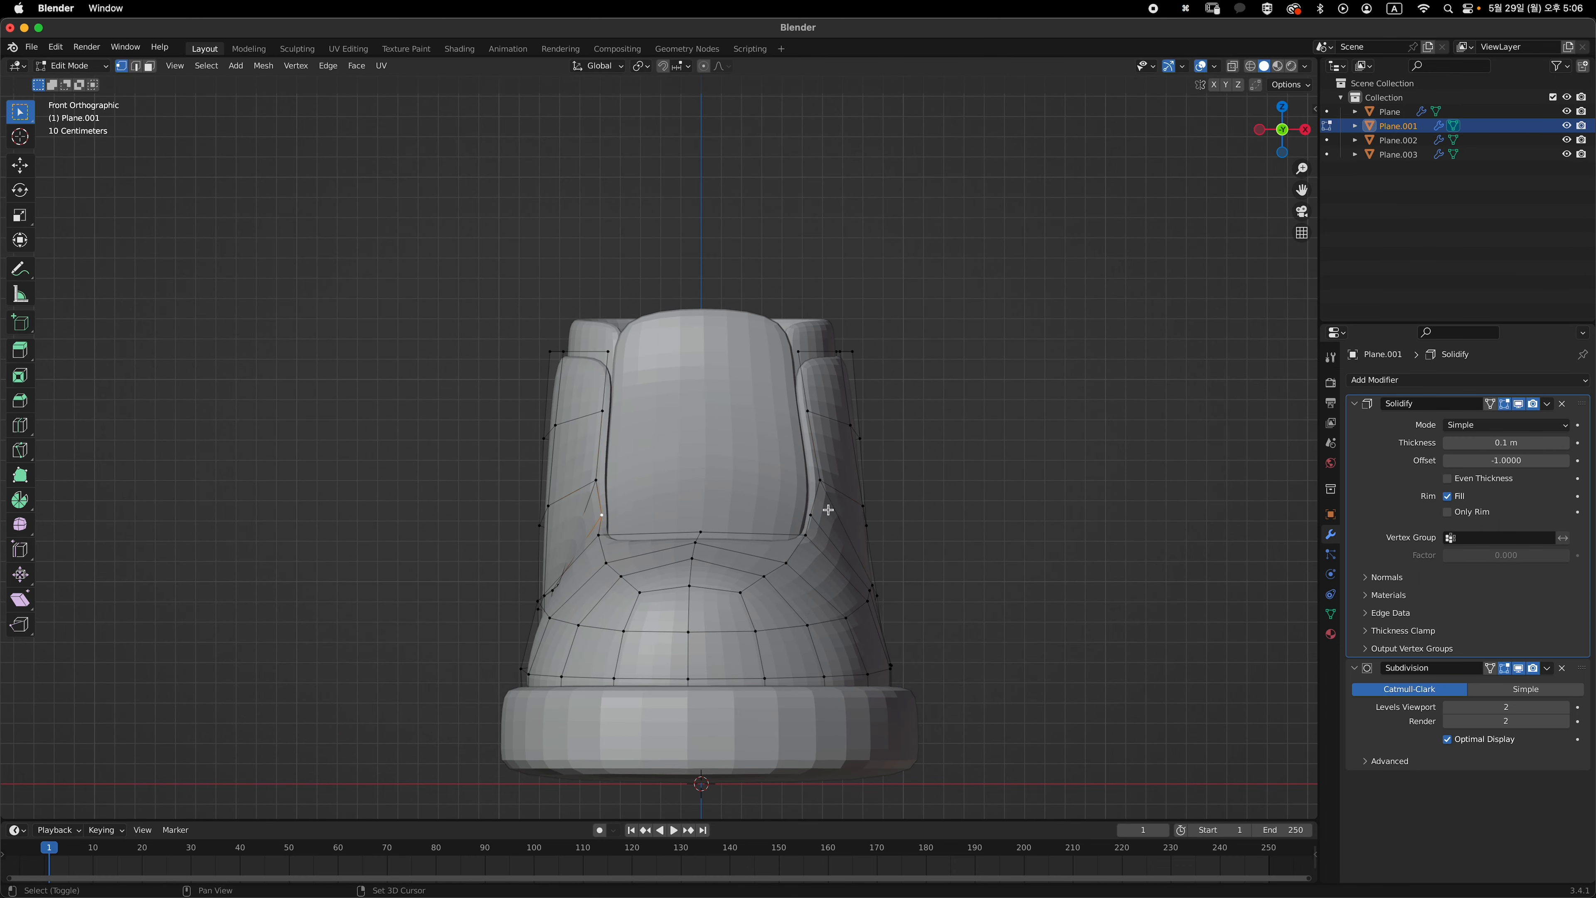
key(g)
key(x)
click(706, 517)
click(820, 481)
key(g)
key(x)
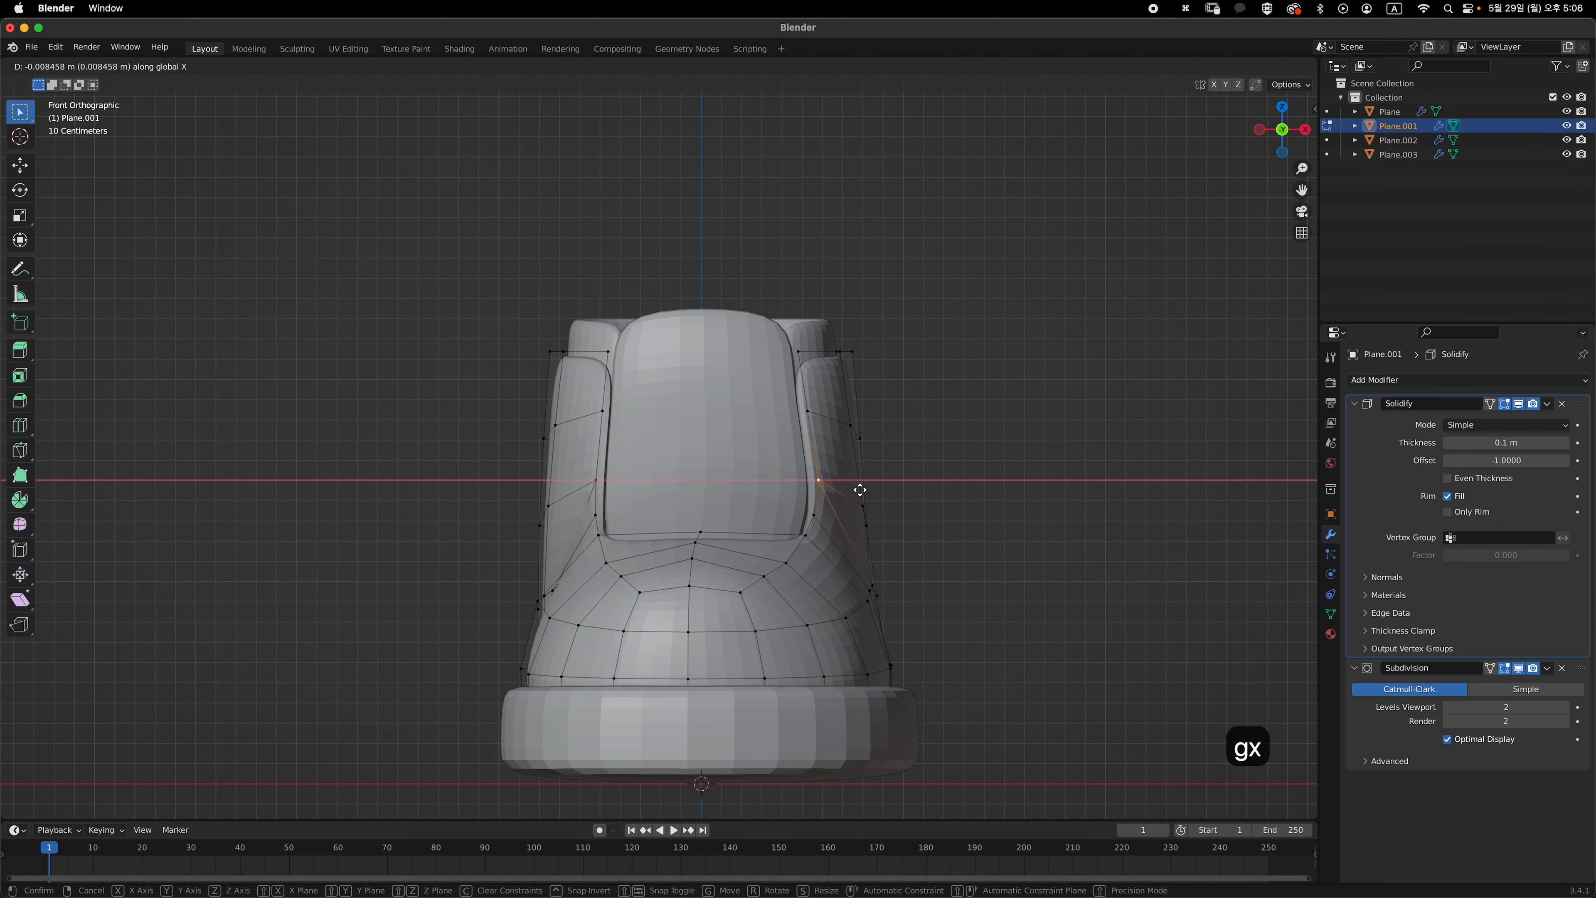
click(858, 490)
- Scale the two upper vertices beside the tongue's base along X, and return to Object Mode
middle_drag(671, 506, 668, 569)
click(597, 587)
shift+click(809, 587)
key(s)
key(x)
click(872, 581)
key(Tab)
- Widen the tongue near its base by scaling its outer vertices along X by 1.014 and again by about 1.058
click(795, 555)
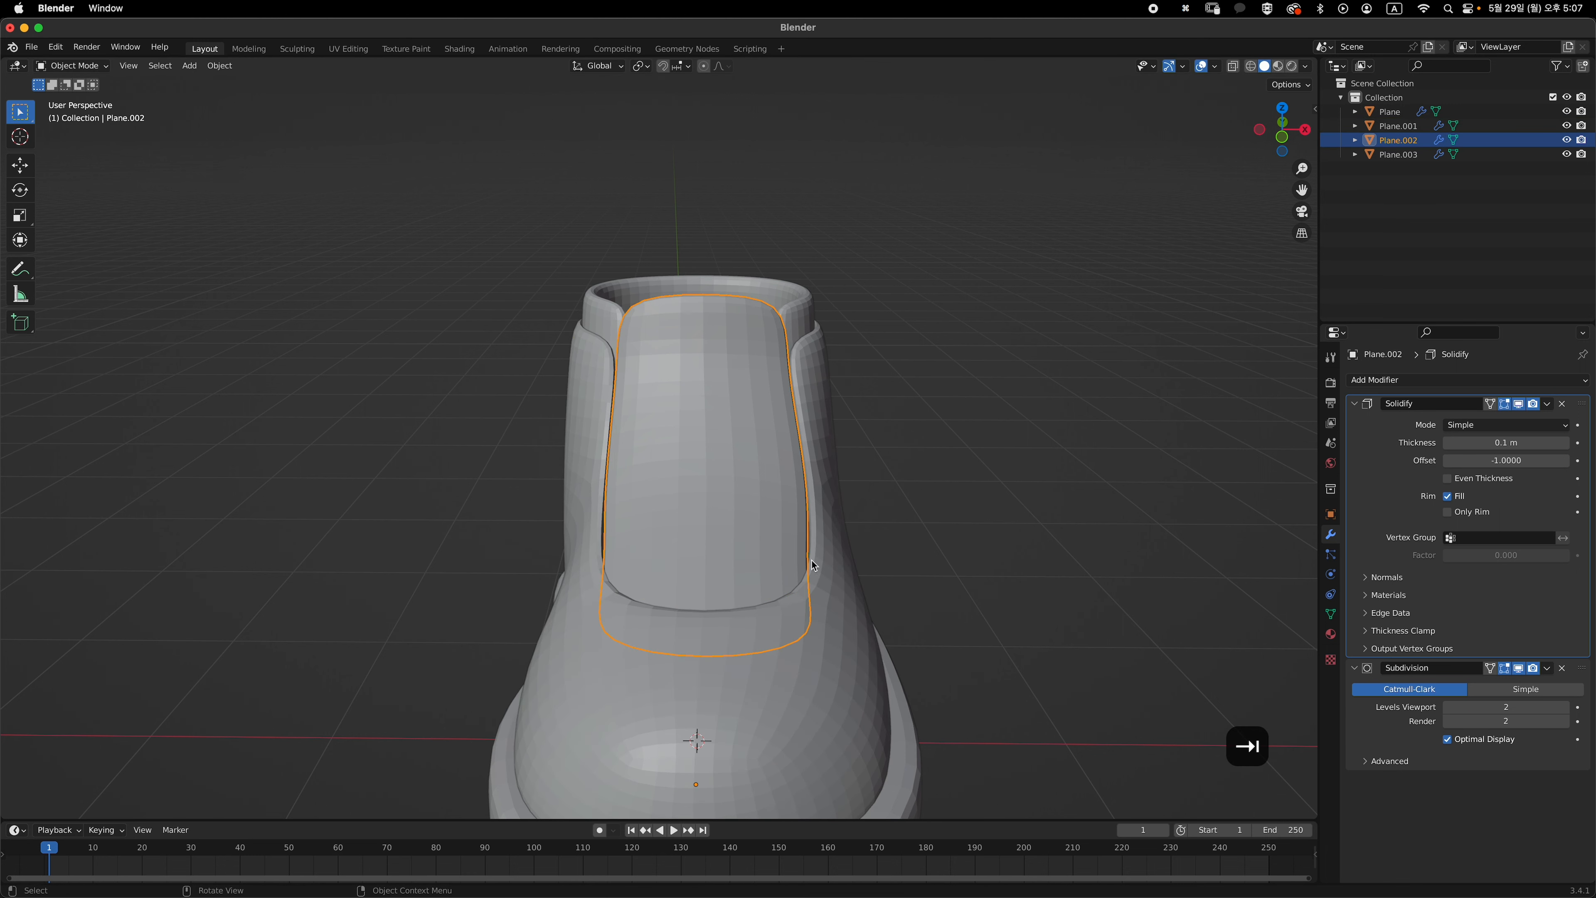
key(KP_1)
key(Tab)
click(817, 528)
shift+click(594, 528)
key(s)
key(x)
click(861, 528)
key(s)
key(x)
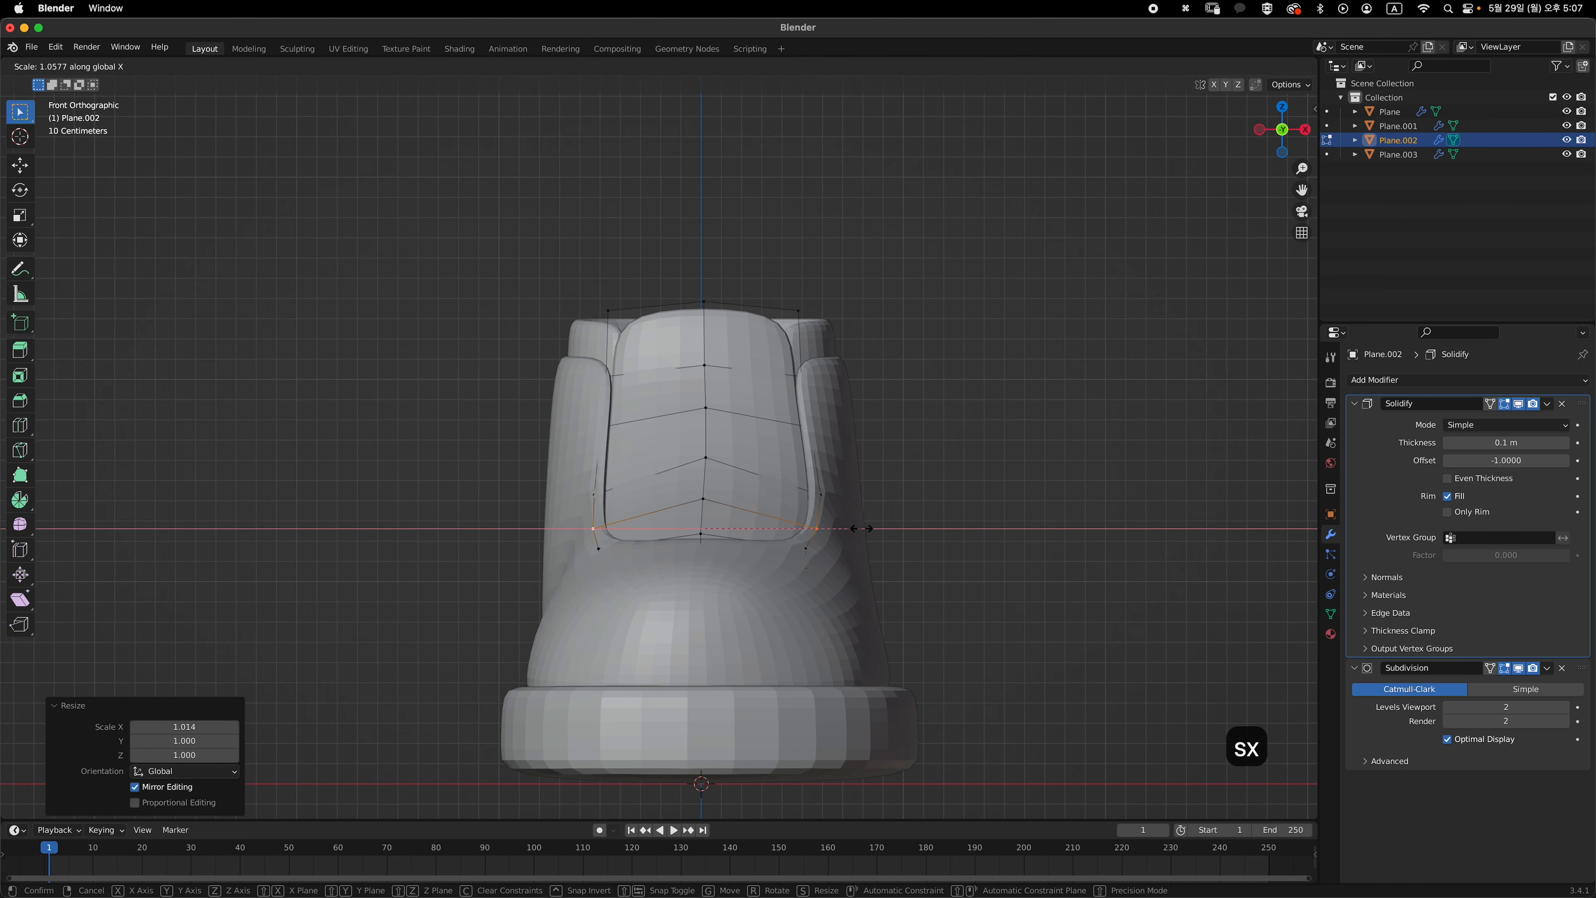
click(861, 528)
- Scale the tongue's side vertices just above the base along X
click(611, 486)
key(s)
key(x)
click(879, 497)
- Move the tongue's lower side vertex along Z, return to Object Mode, and save the file as untitled_03.blend
middle_drag(877, 500, 597, 588)
click(582, 644)
key(g)
key(z)
click(634, 597)
key(Tab)
click(923, 548)
middle_drag(923, 552, 919, 488)
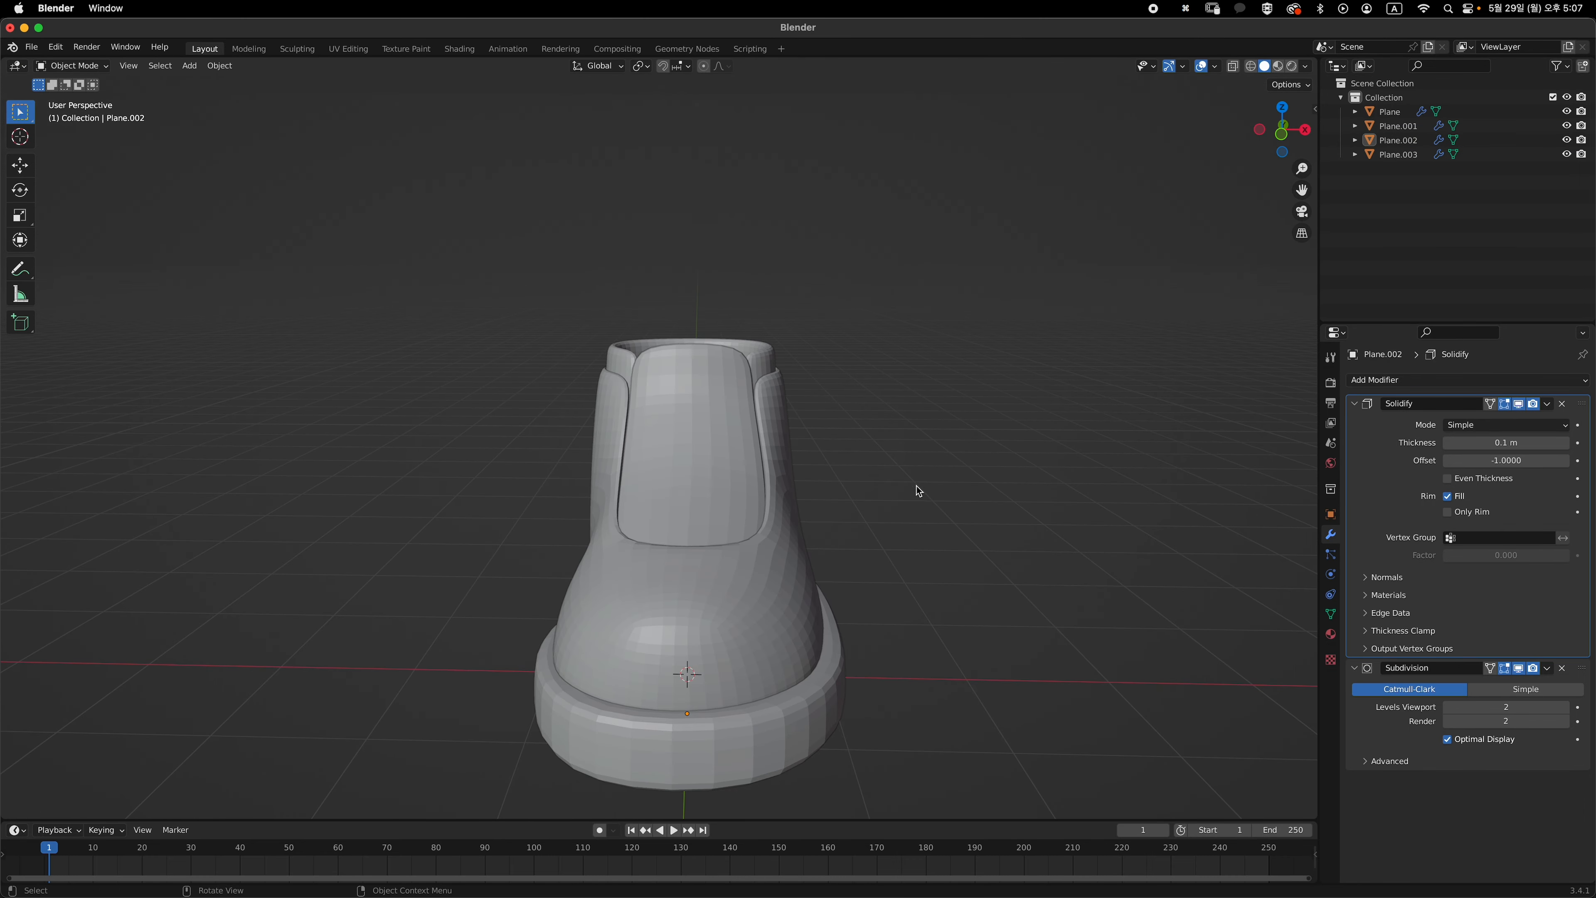
key(super+s)
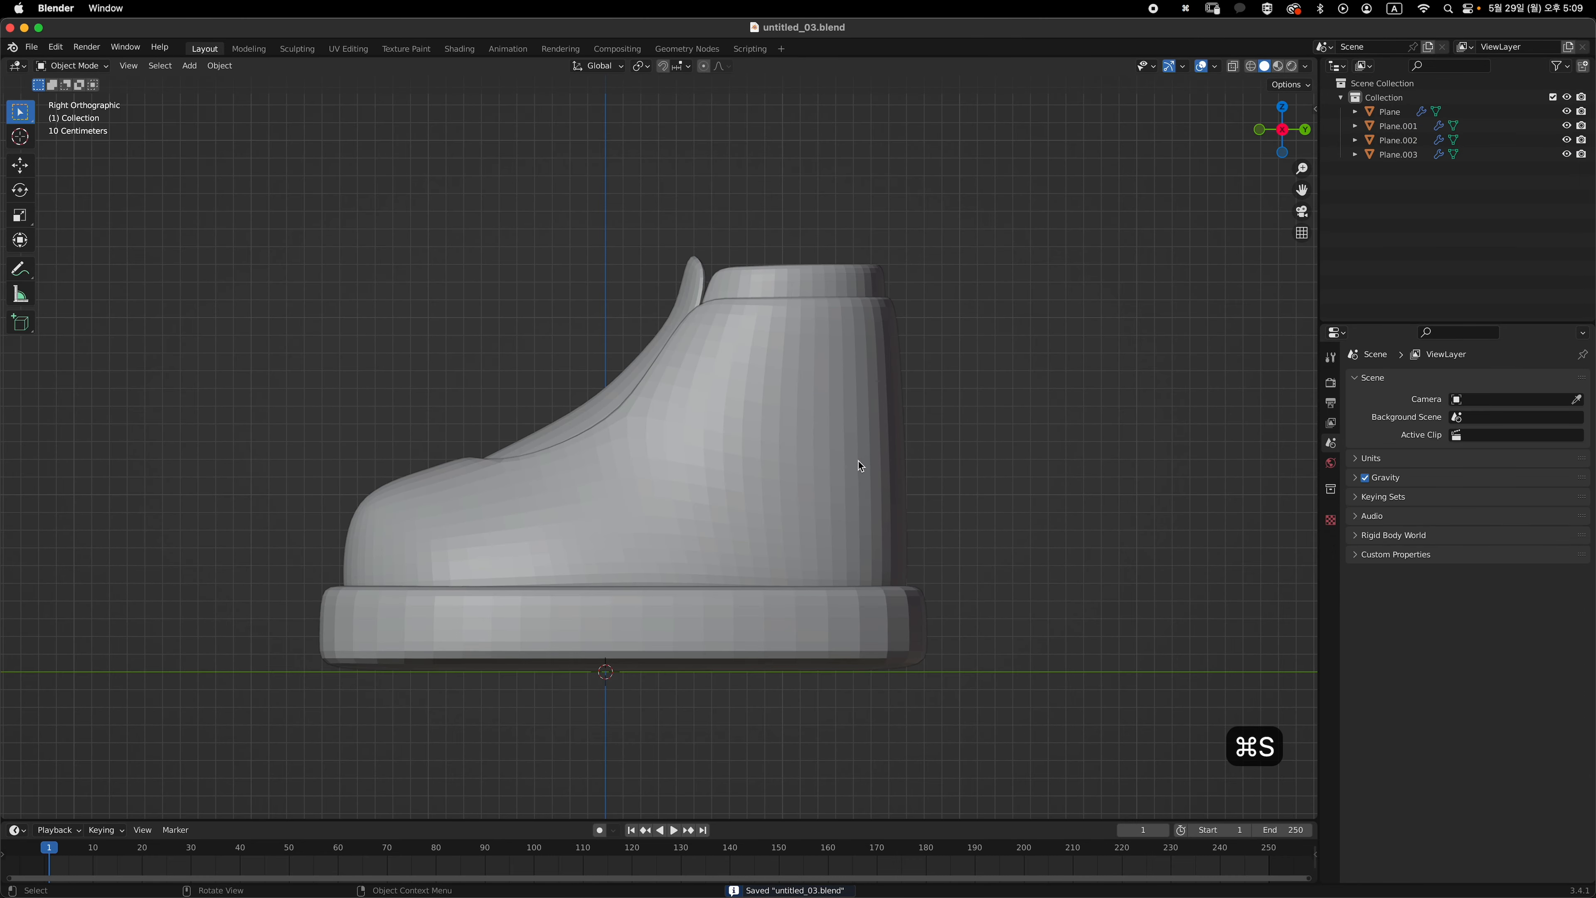
- Duplicate the upper's lower heel faces in place and separate the copy into its own object
click(861, 466)
key(Tab)
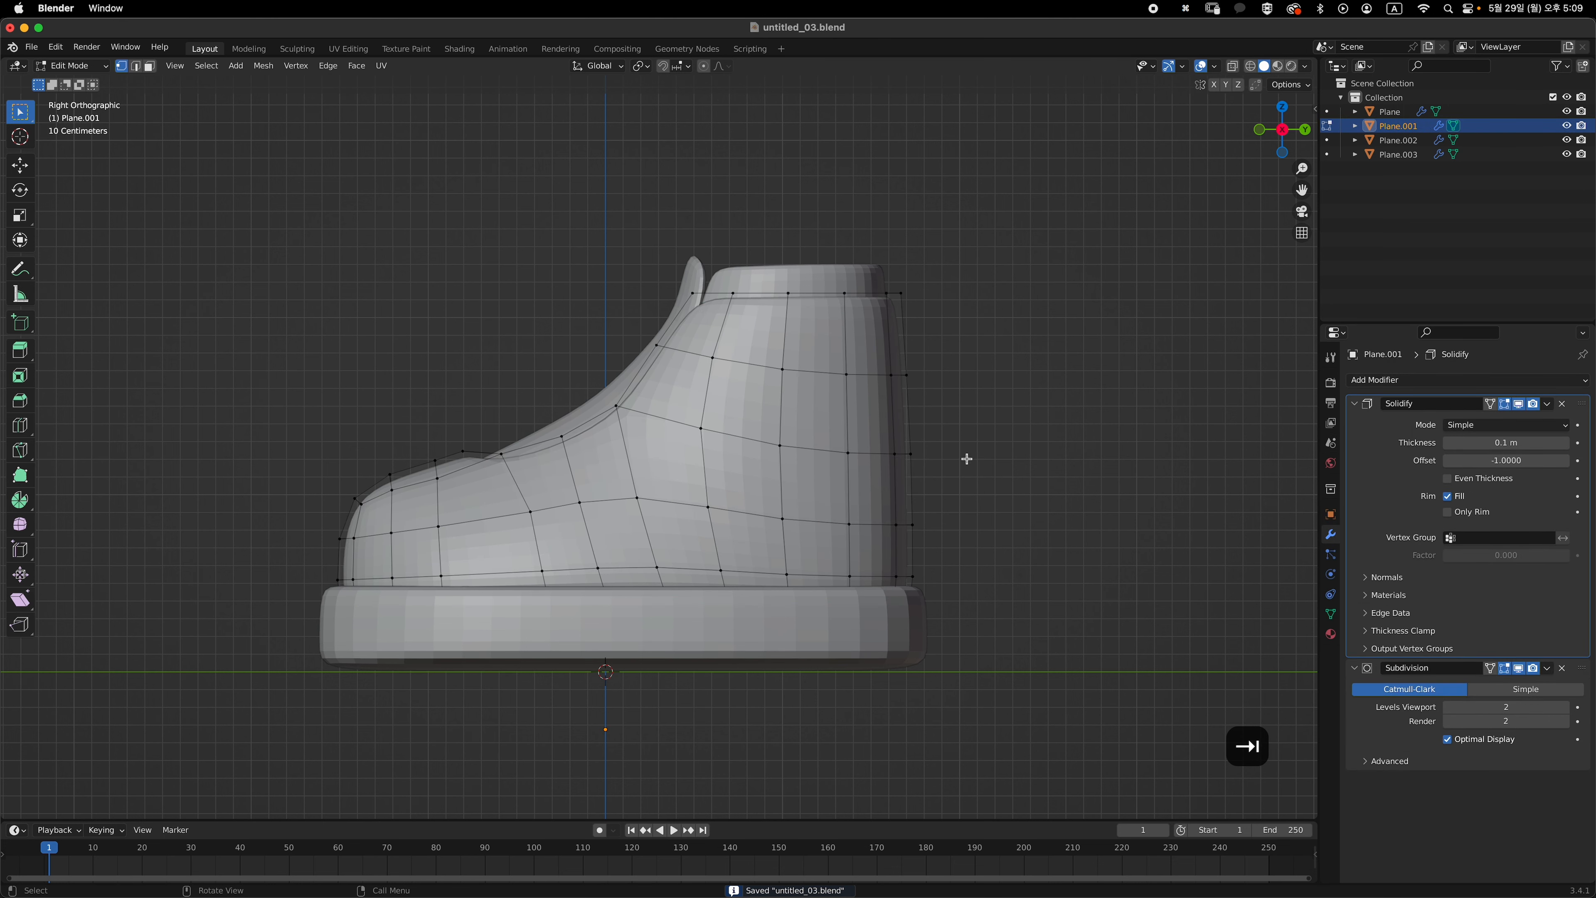
key(alt+z)
key(3)
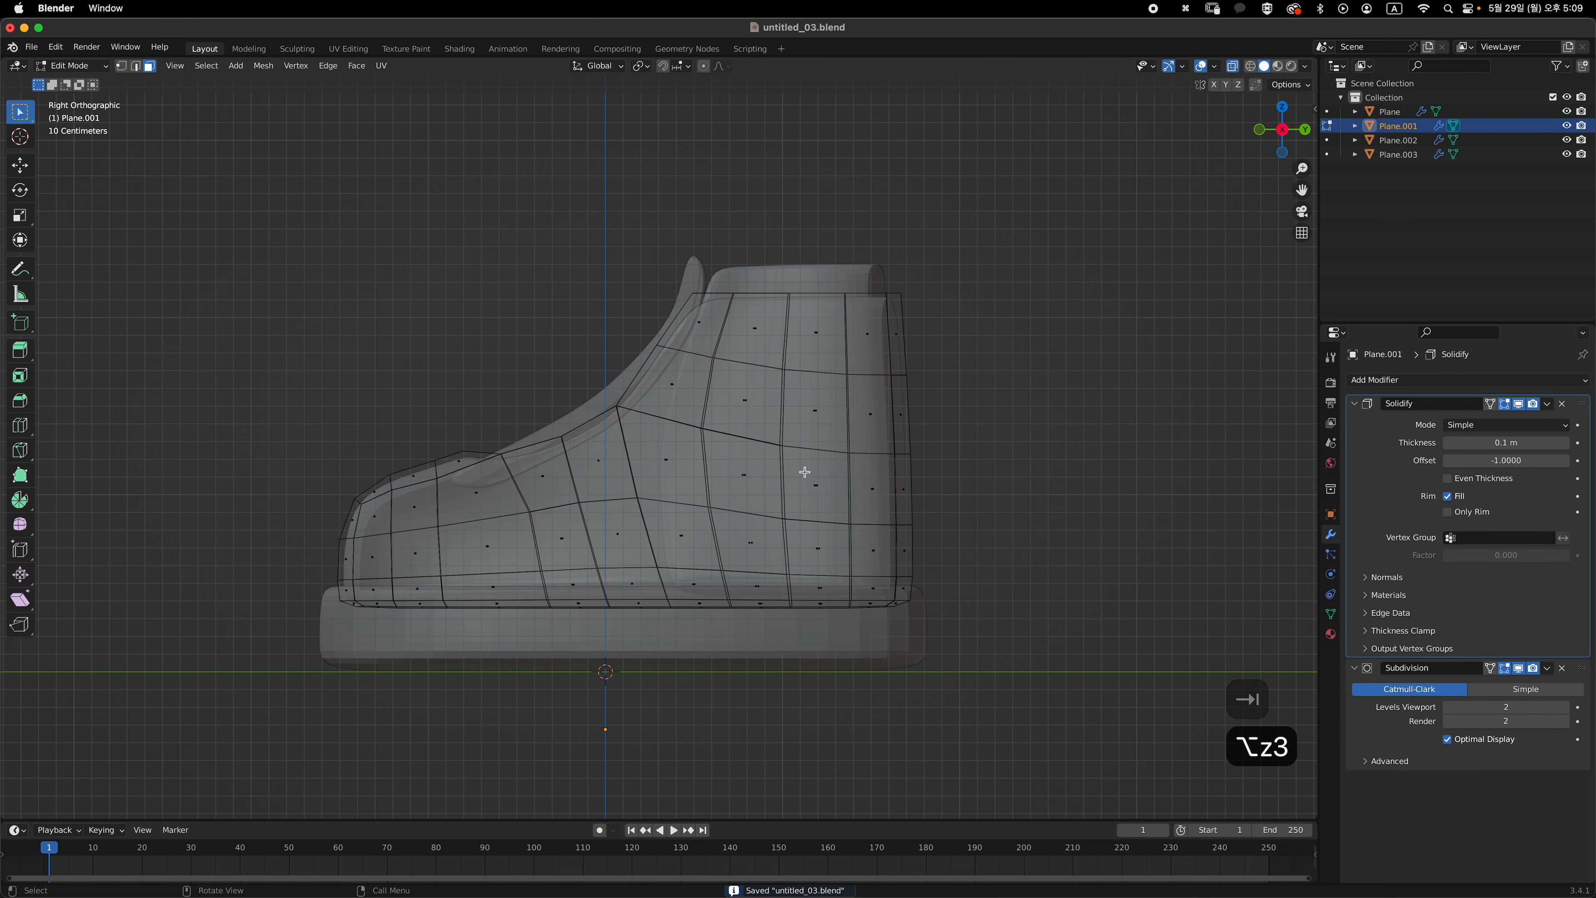
drag(804, 471, 921, 589)
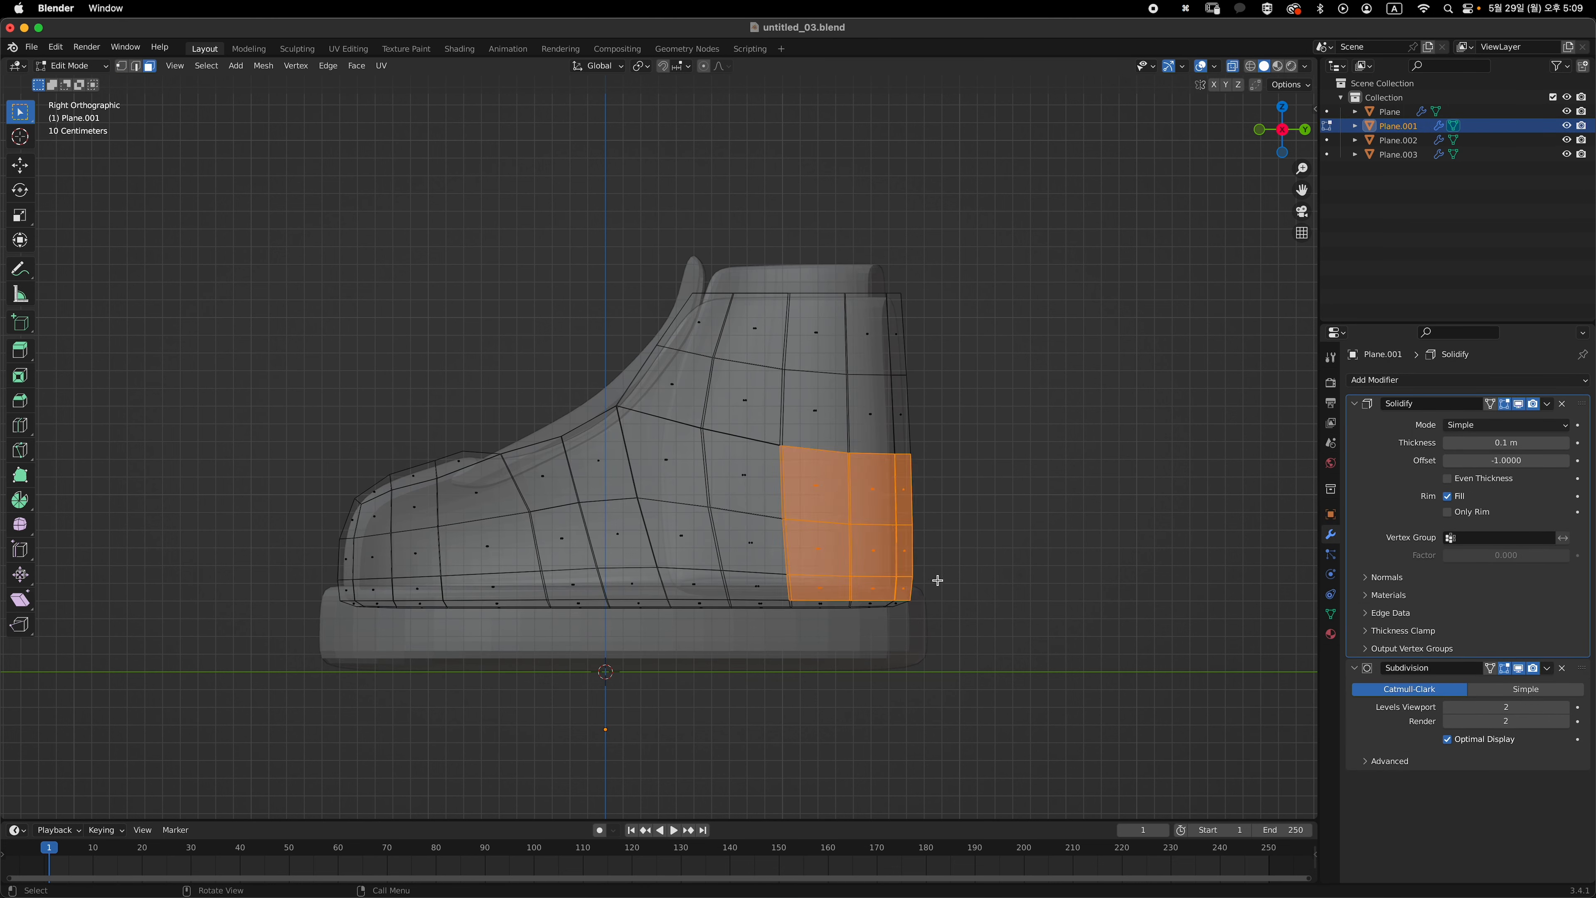
key(alt+z)
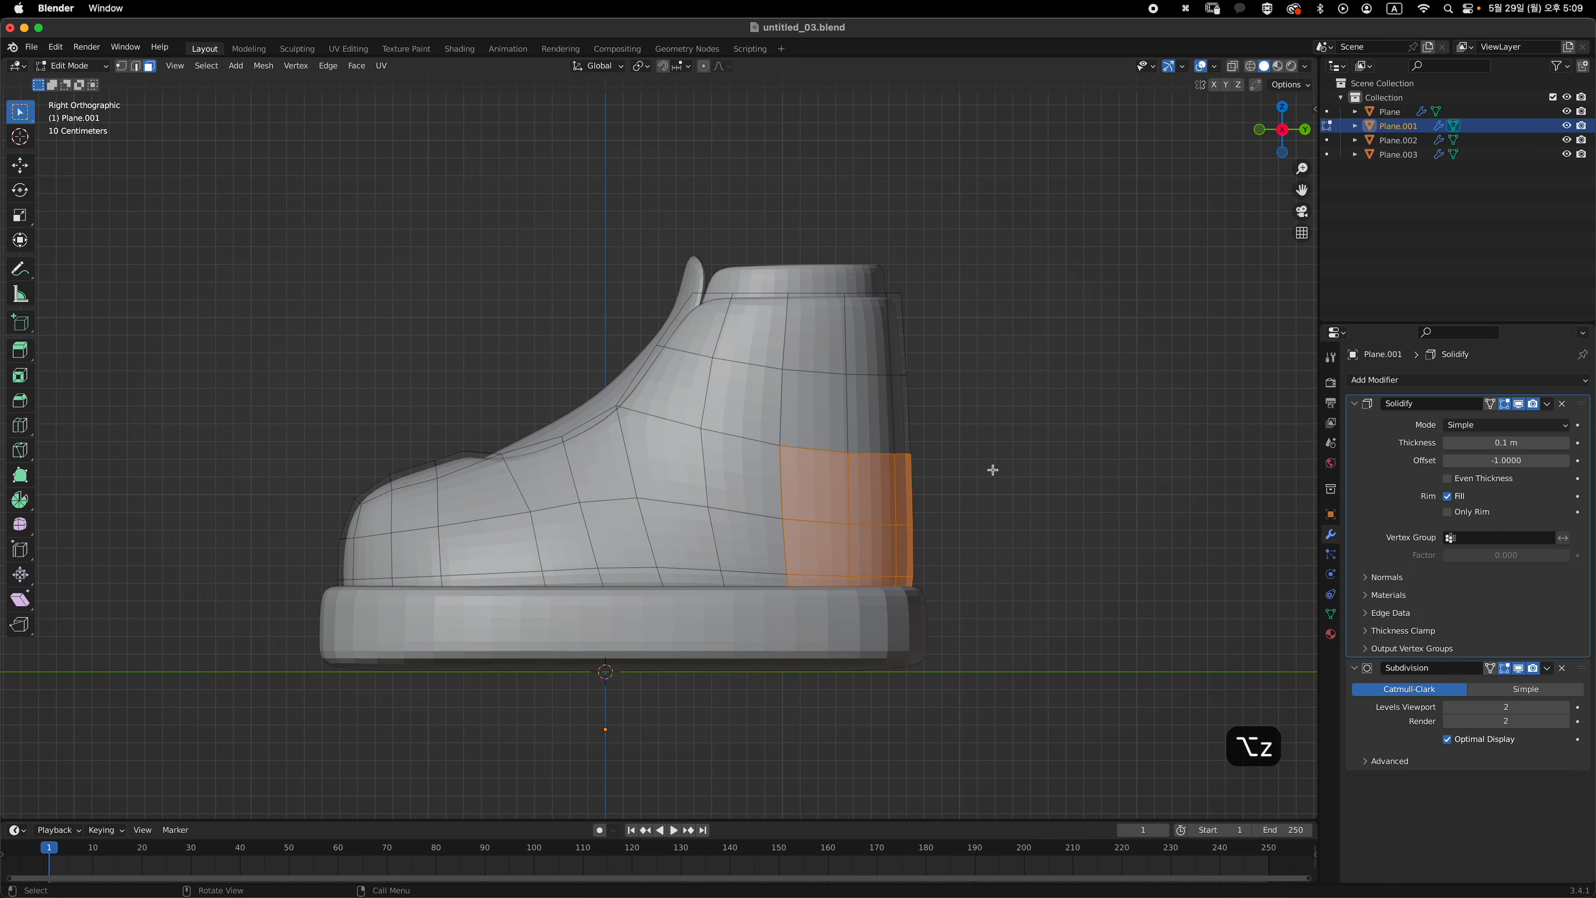
key(alt+z)
key(alt+z)
key(shift+d)
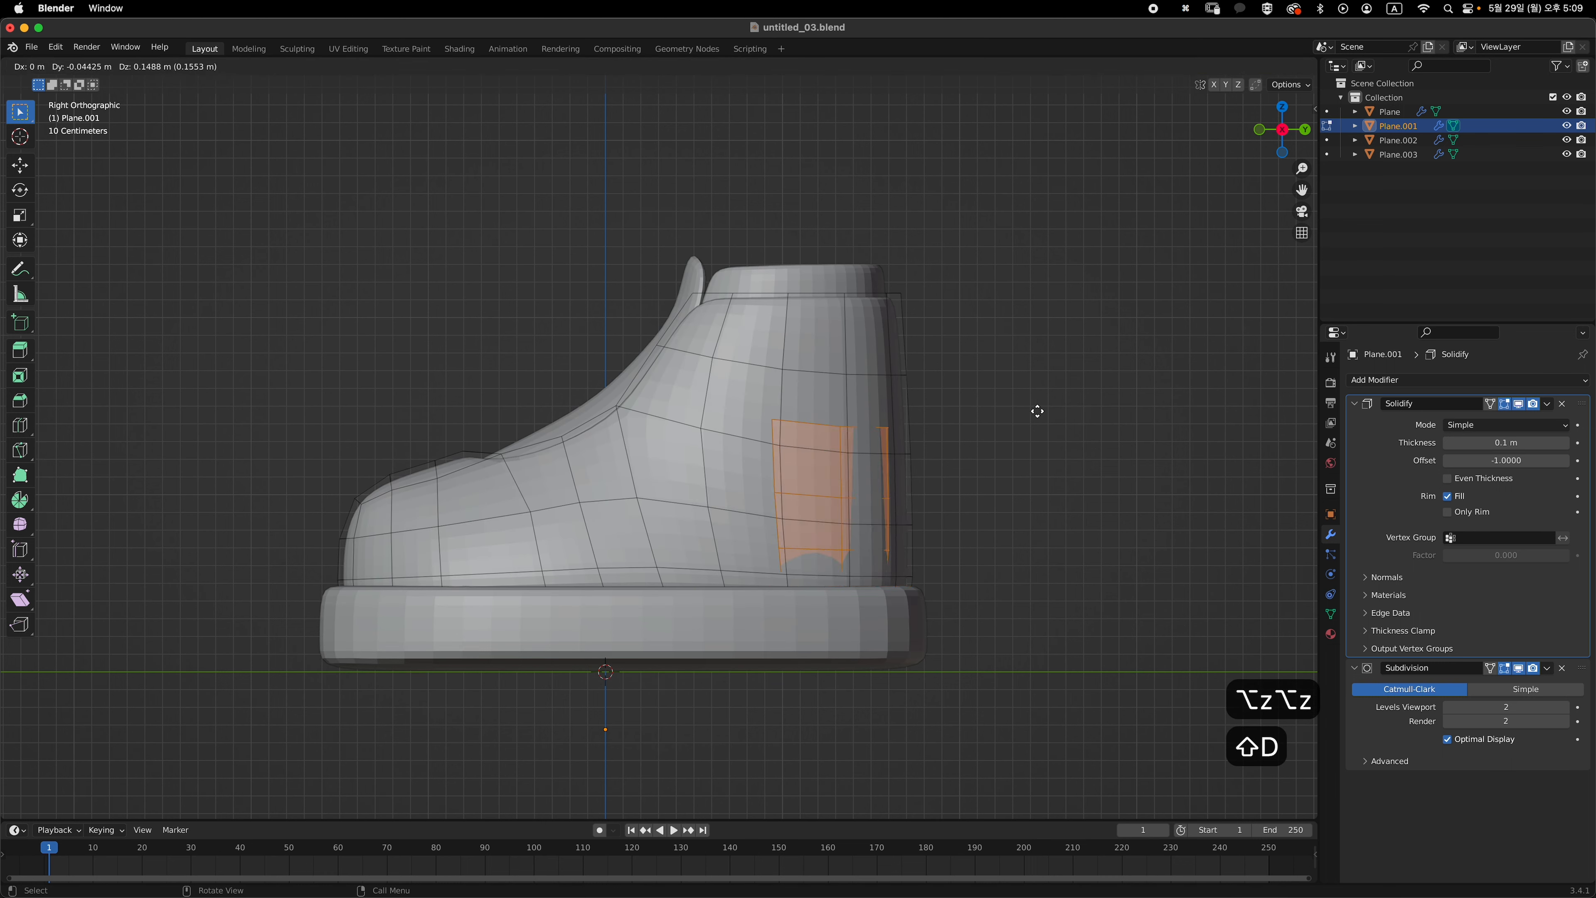
key(Escape)
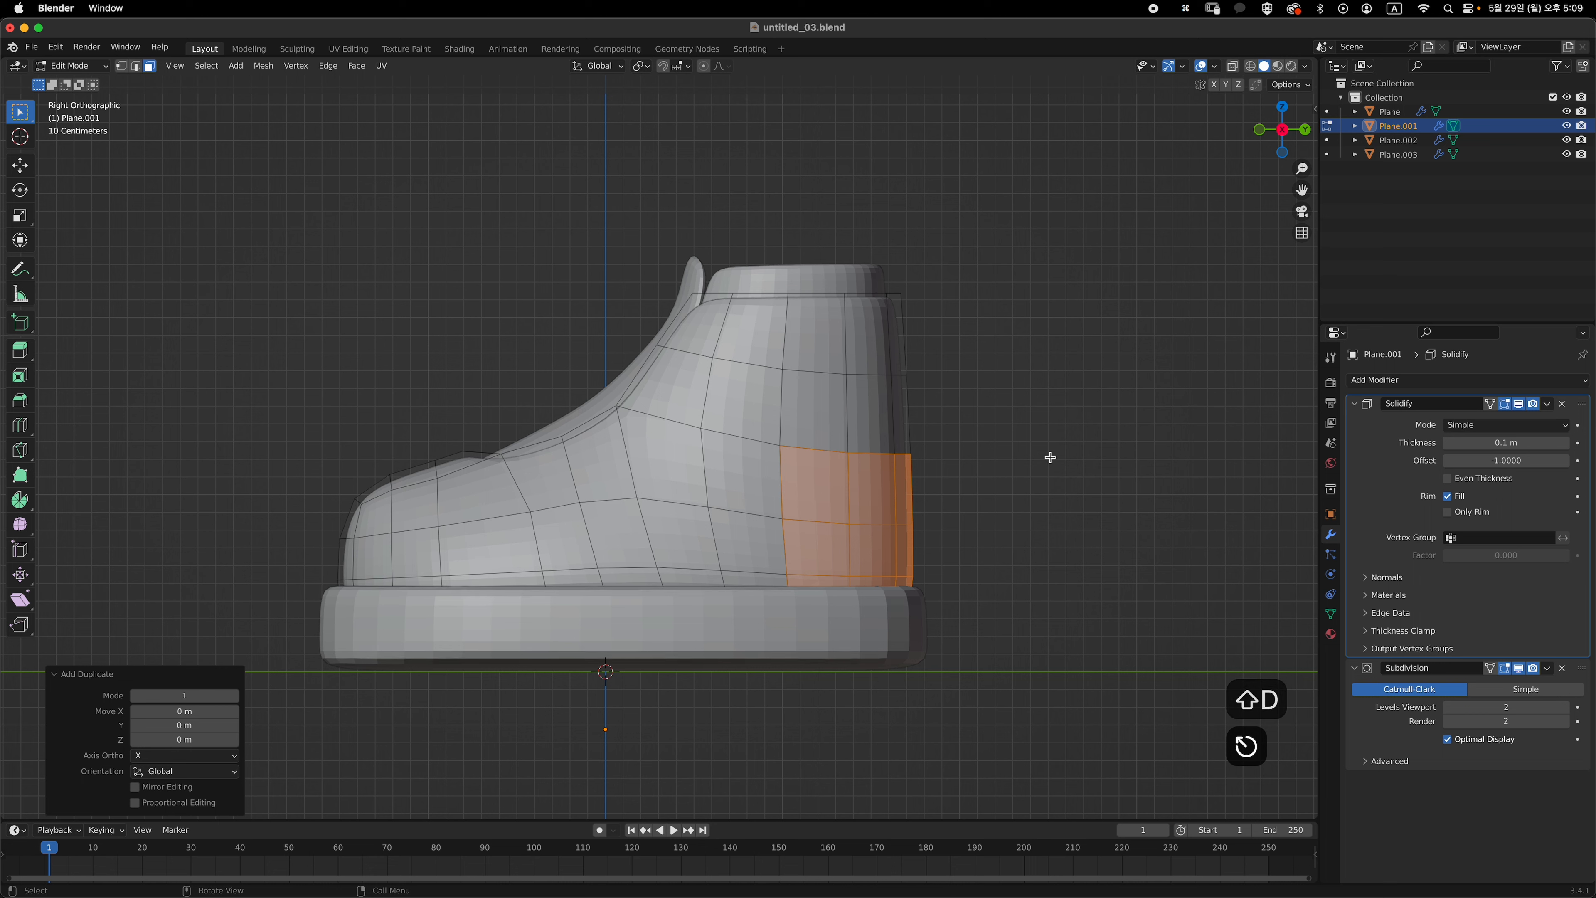
key(p)
click(1053, 452)
key(Tab)
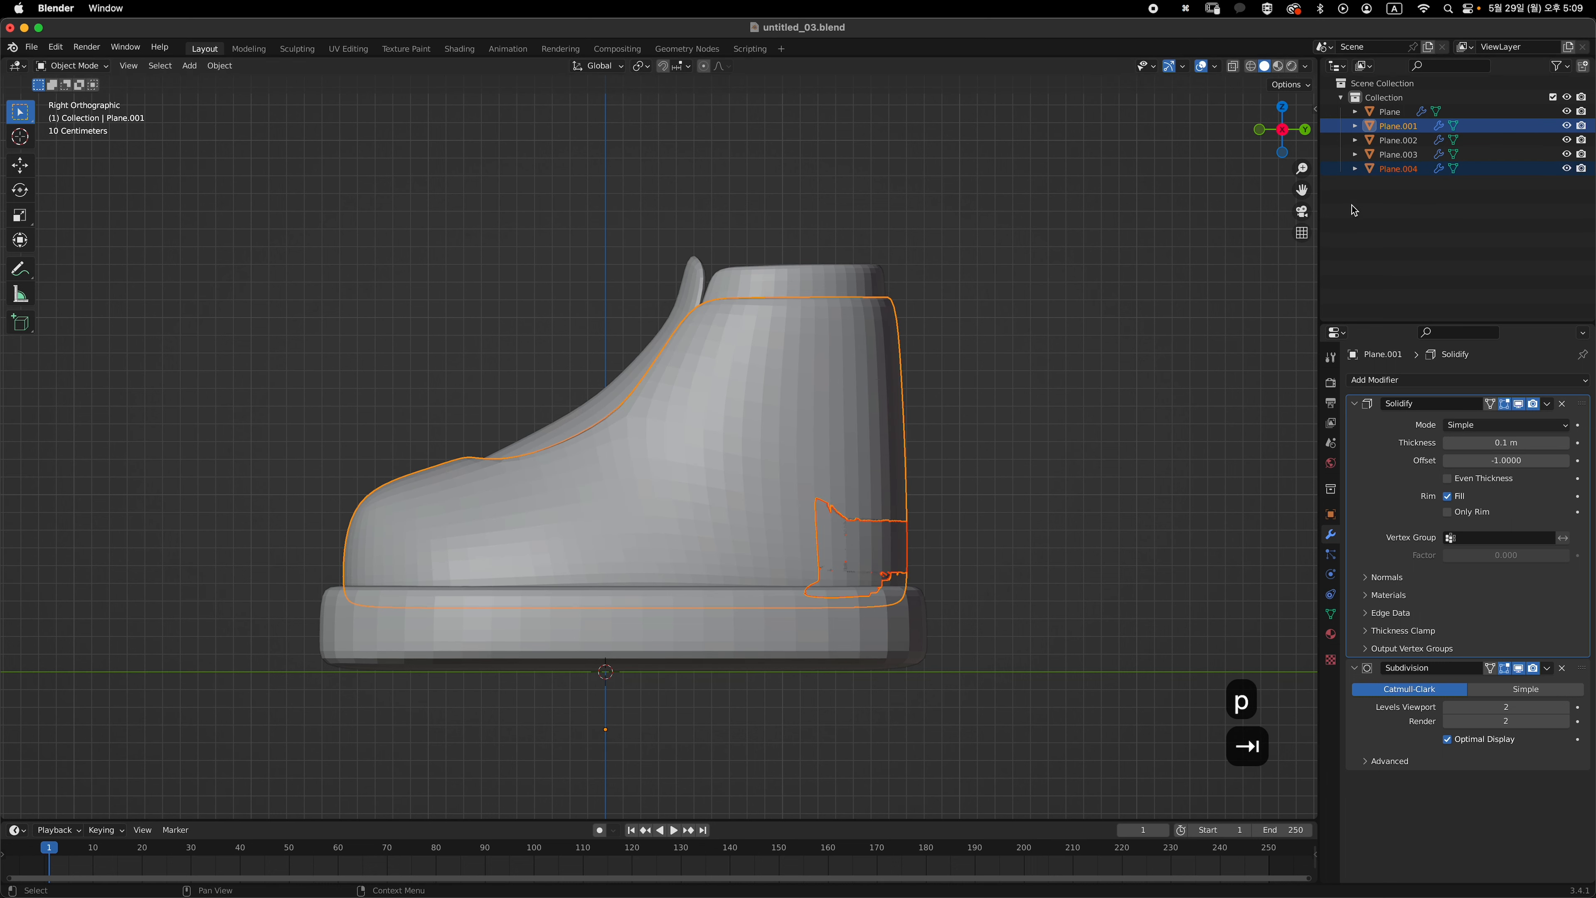
- Set the separated heel patch's Solidify offset to 1 and thickness to 0.05 m
click(1396, 168)
key(g)
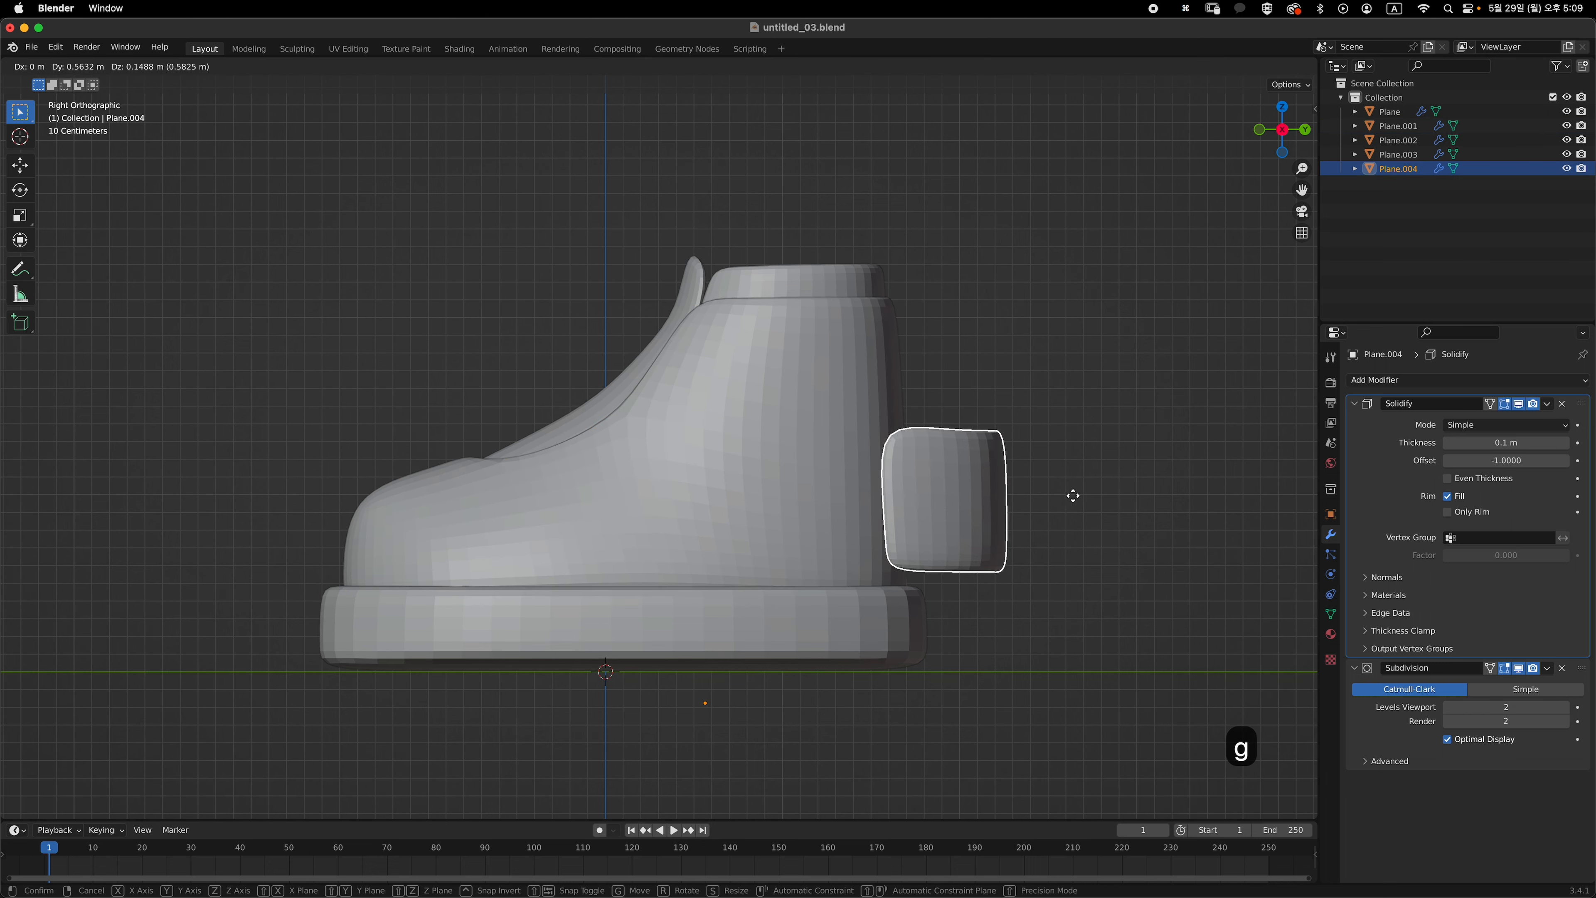
key(Escape)
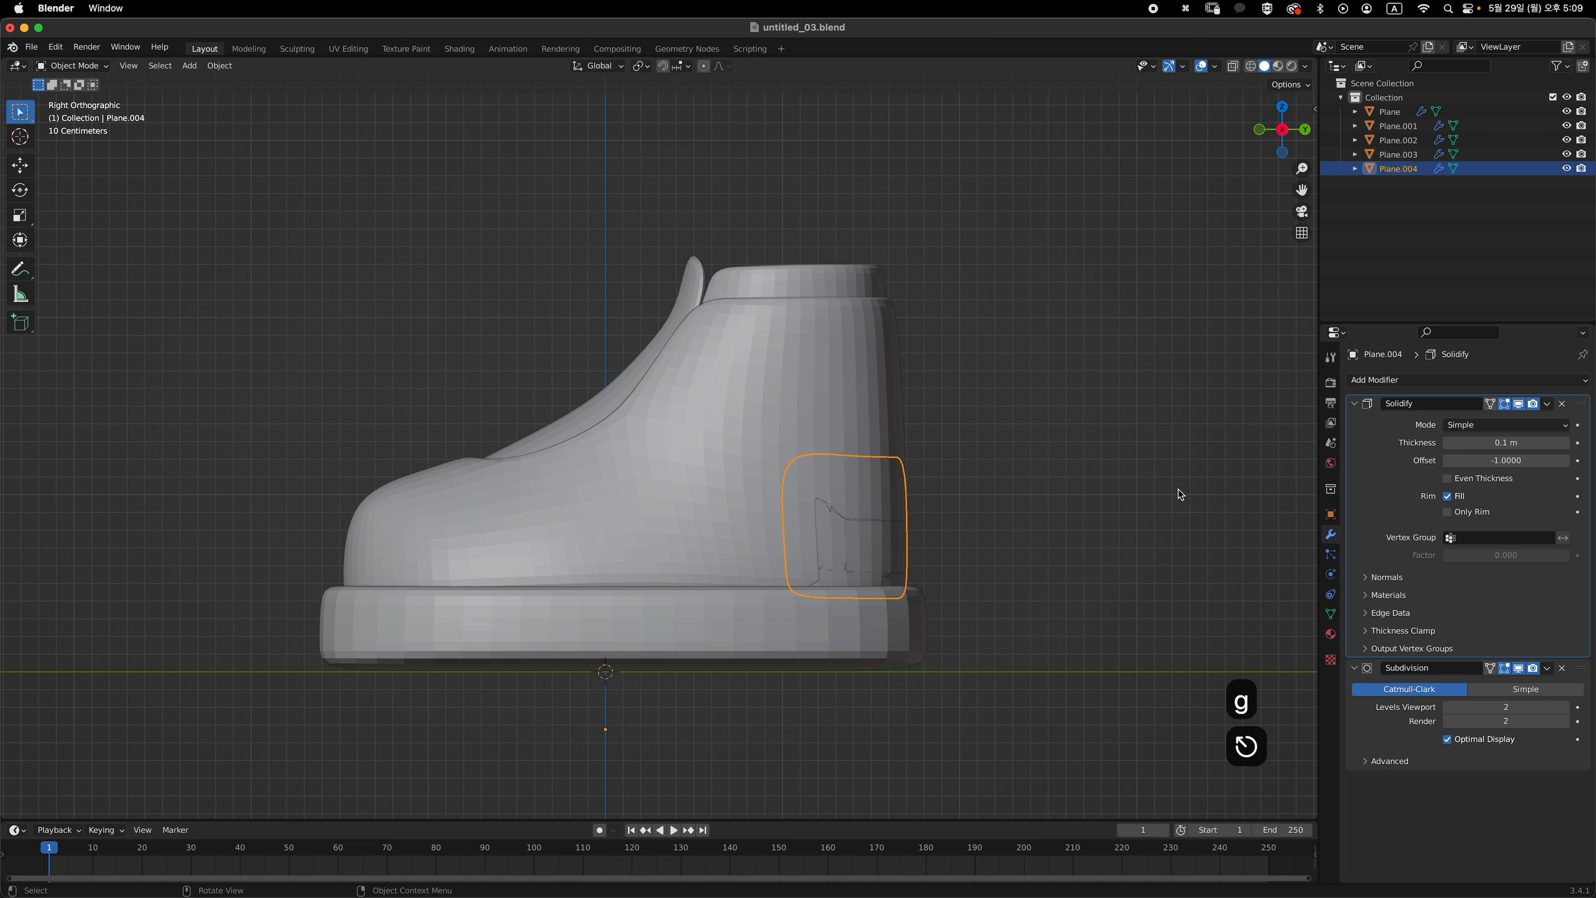
click(1506, 461)
text(1)
key(Return)
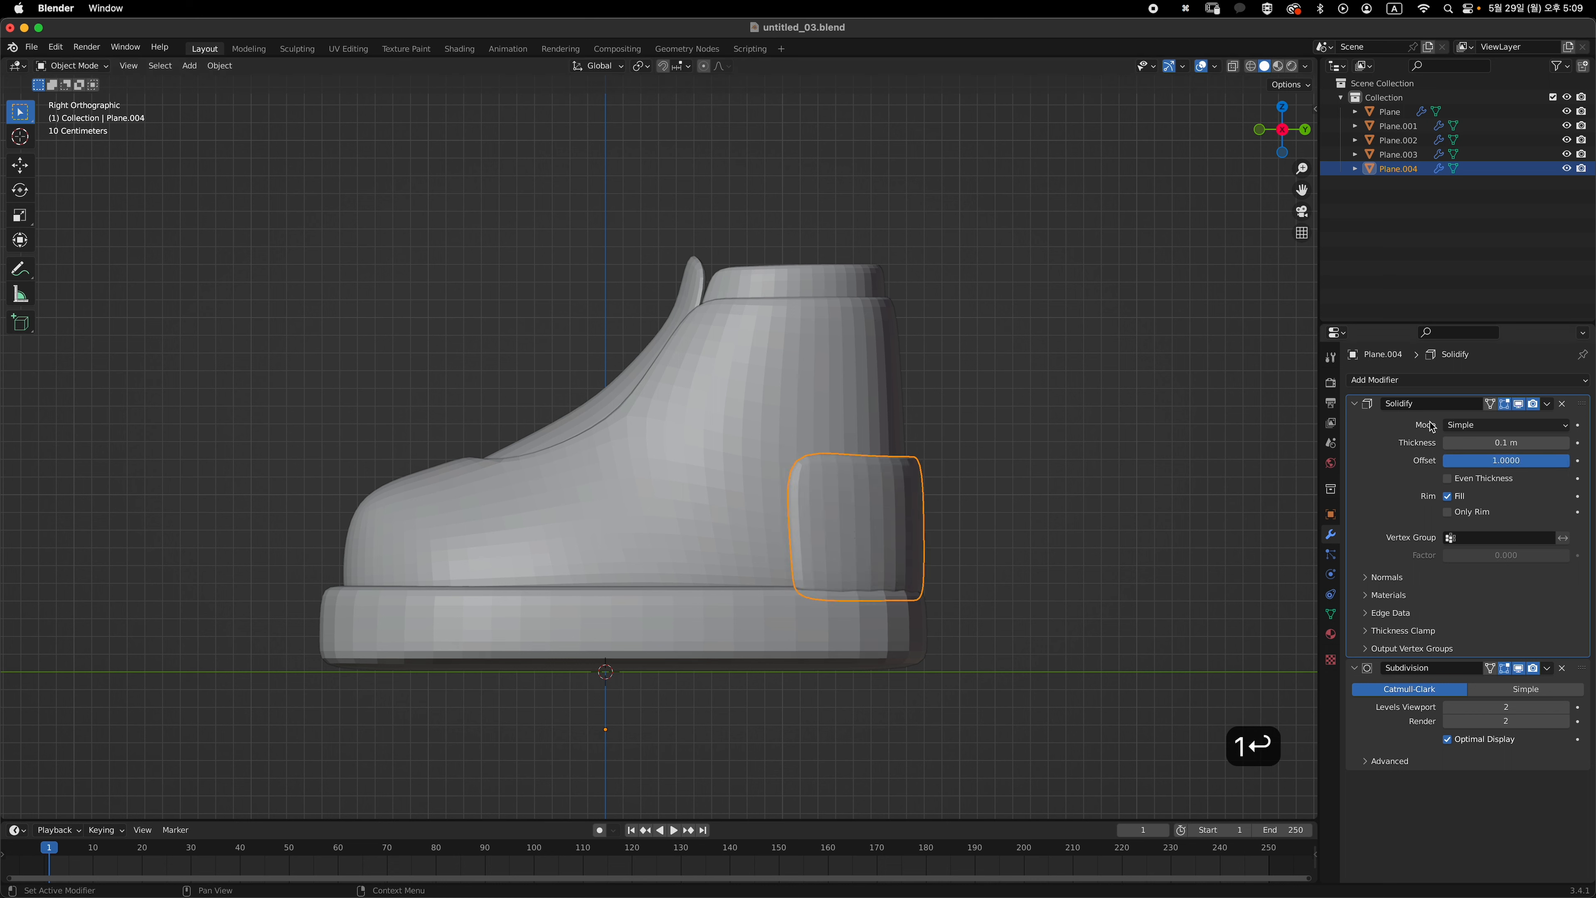
click(1532, 444)
text(.05)
key(Return)
- Add a Shrinkwrap modifier to the heel patch, place it first in the modifier stack, and target the upper, Plane.001
middle_drag(1008, 532, 1041, 524)
click(1417, 380)
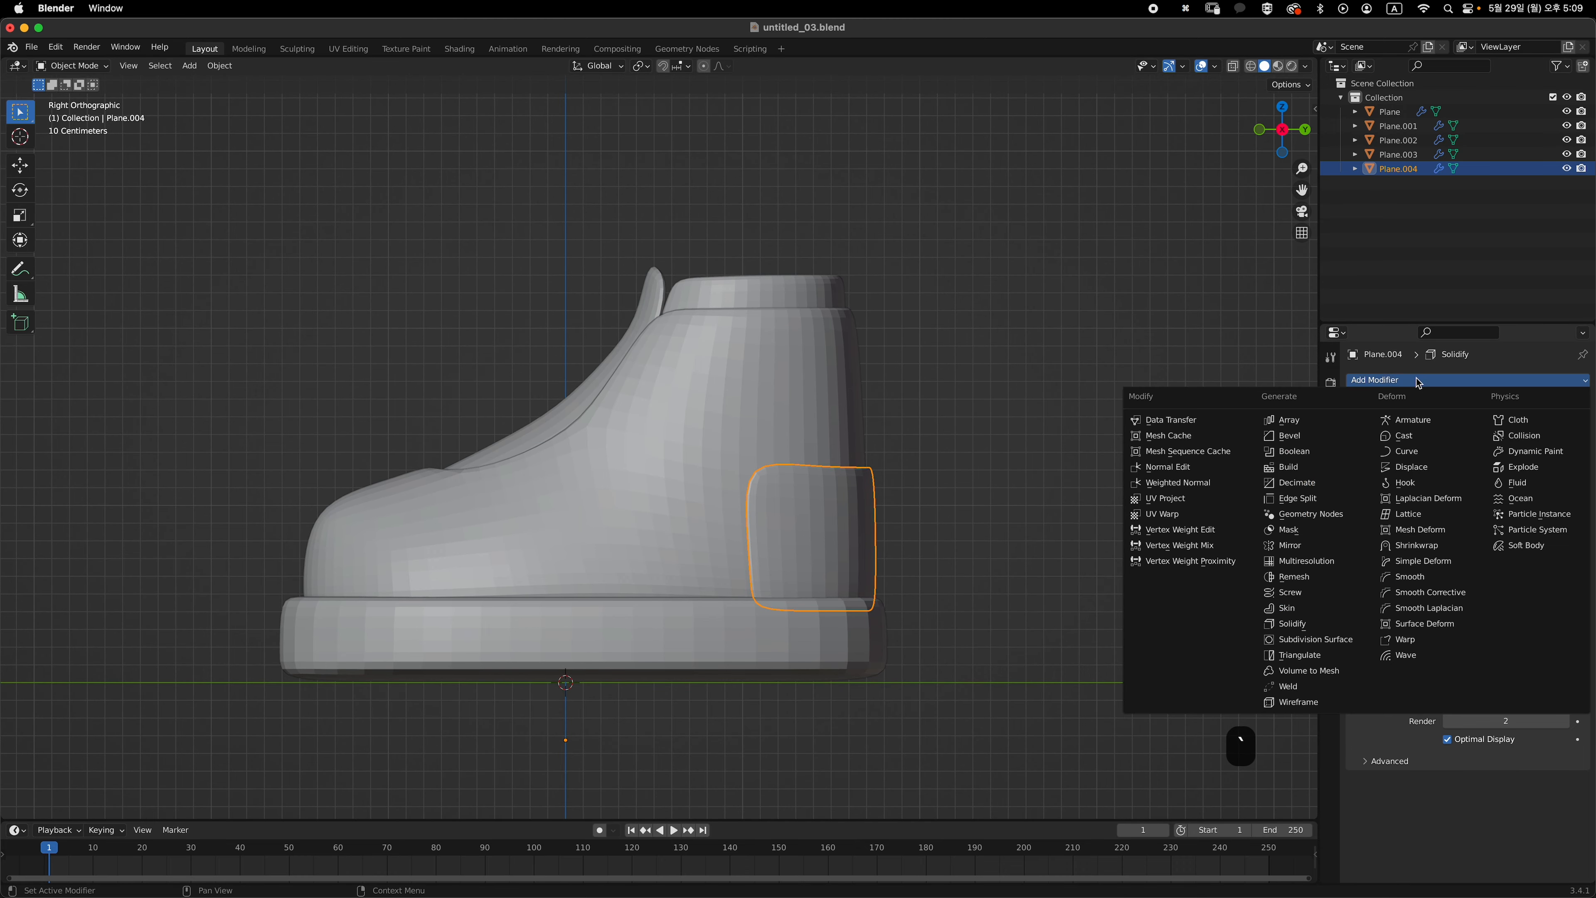
click(1433, 546)
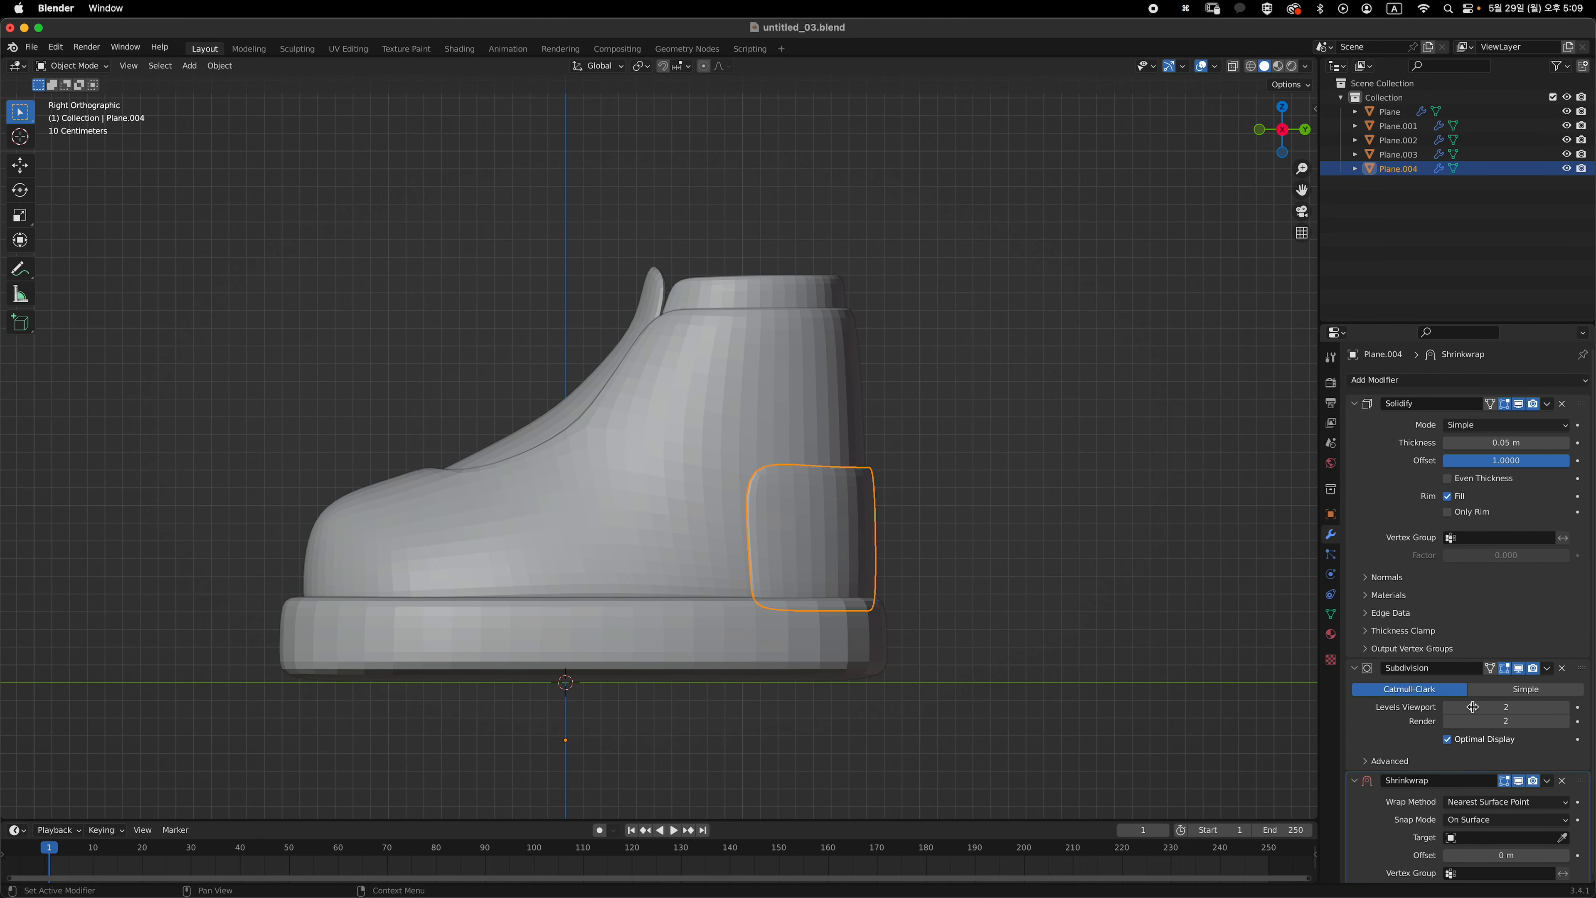
drag(1587, 788, 1521, 385)
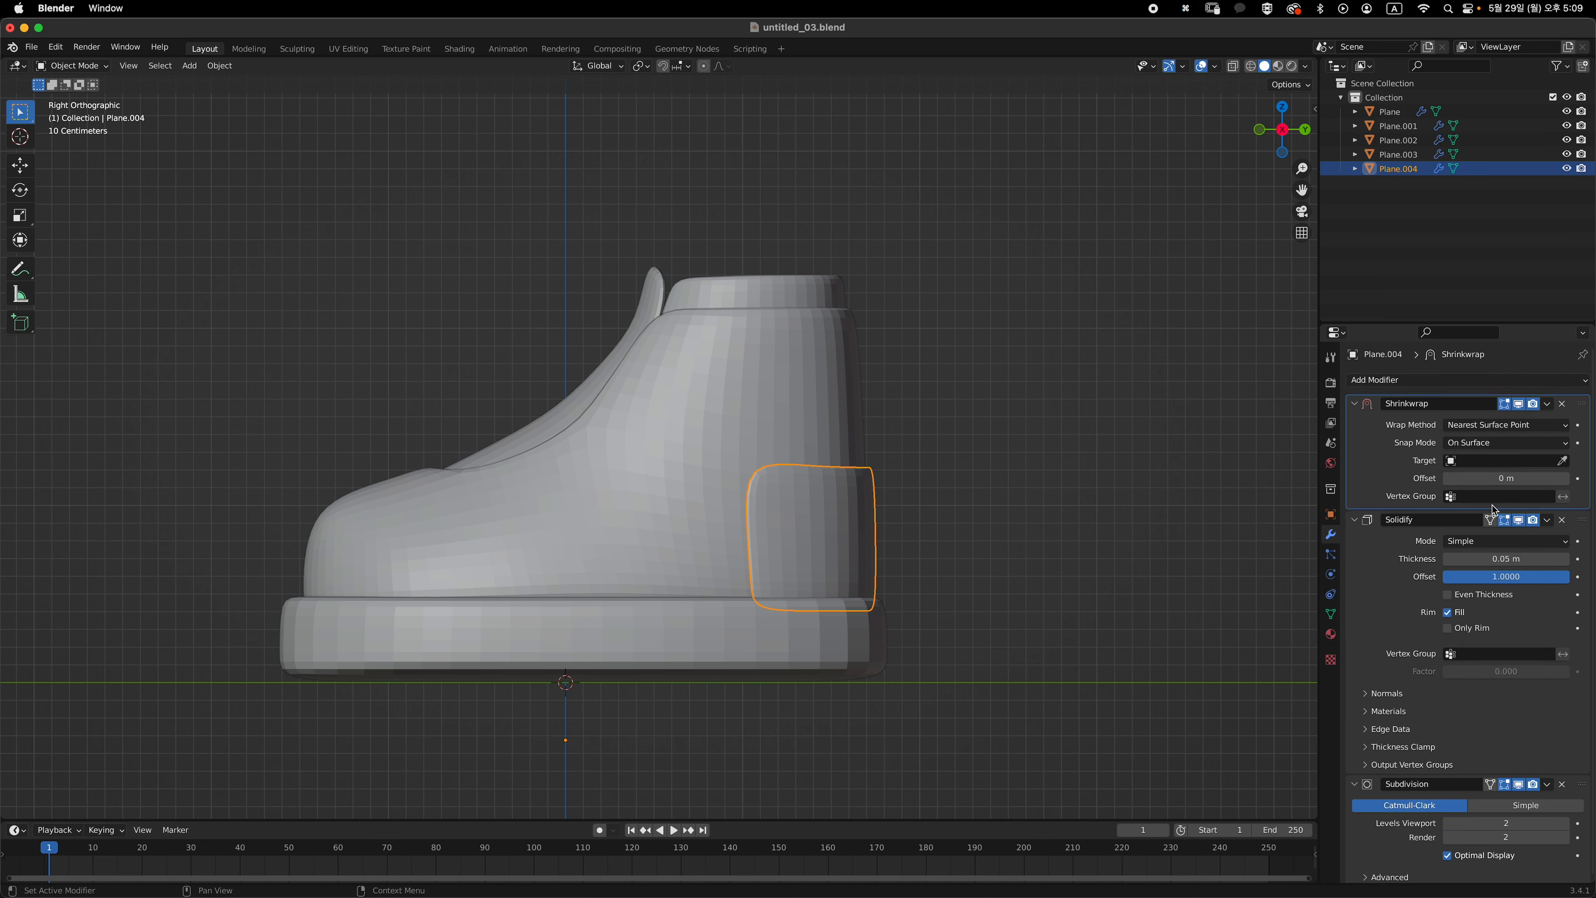
click(839, 451)
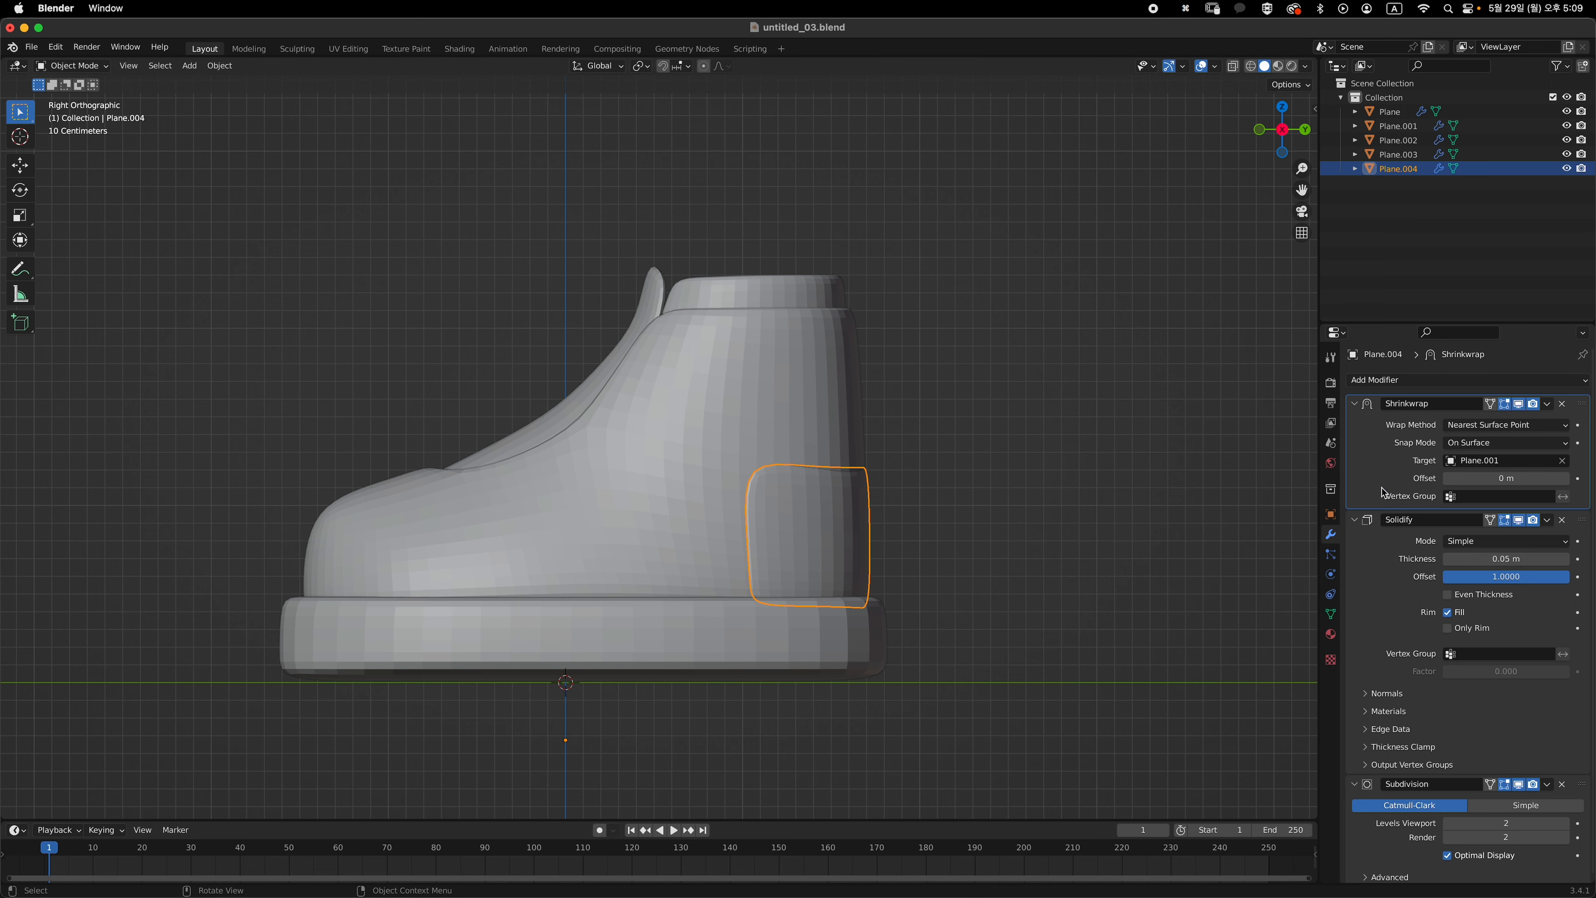
- Set the heel patch's Shrinkwrap offset to 0.01 m
click(1564, 478)
middle_drag(997, 543, 810, 602)
key(grave)
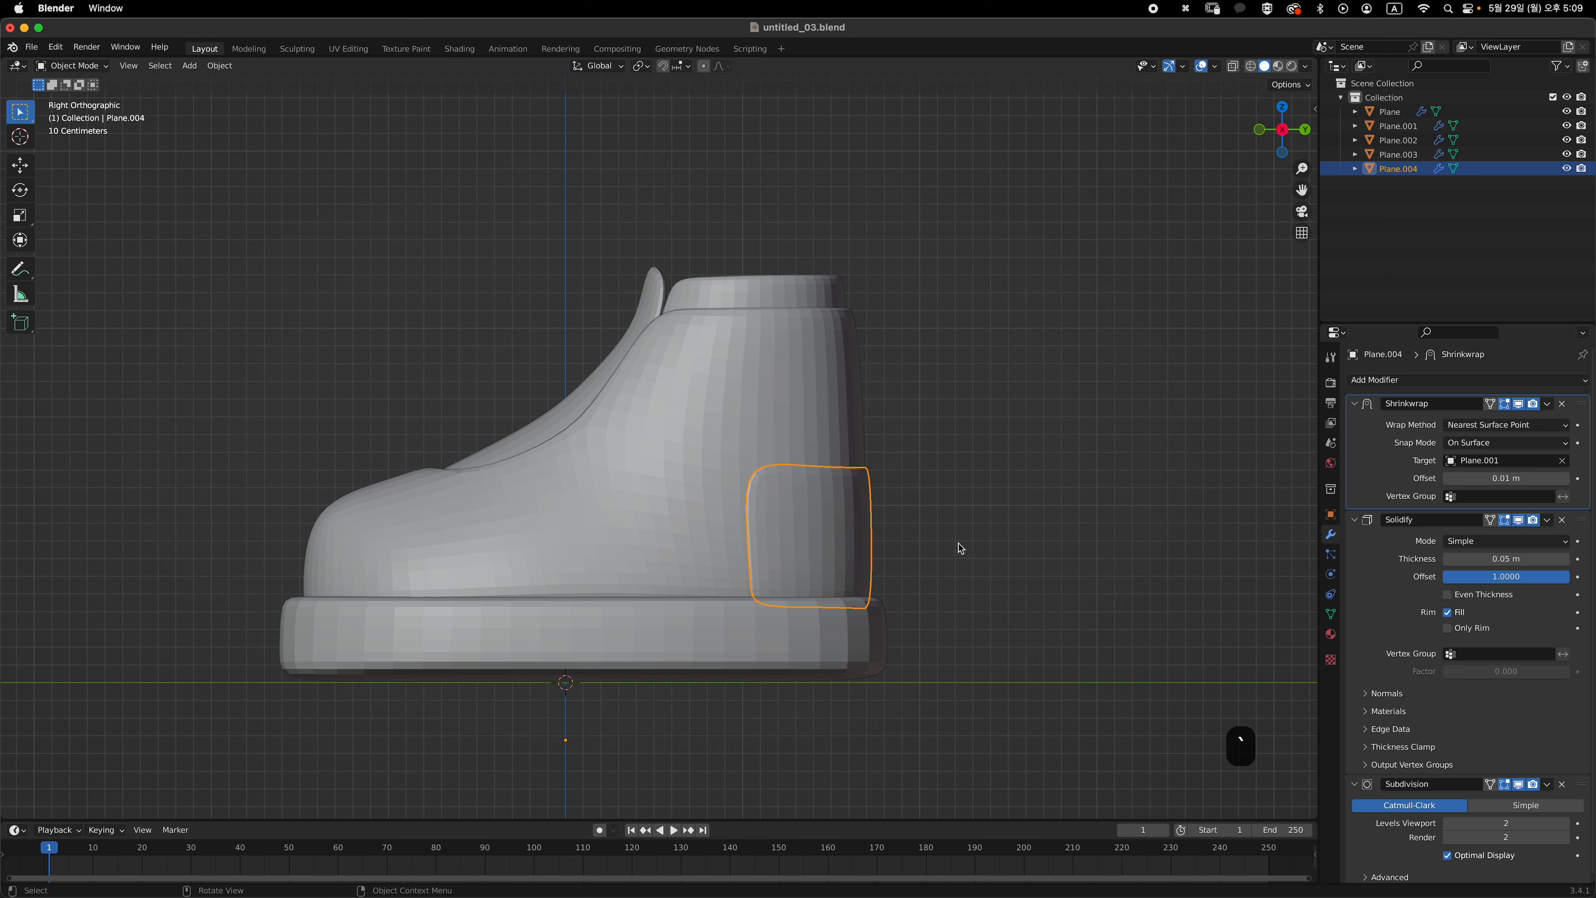
key(Tab)
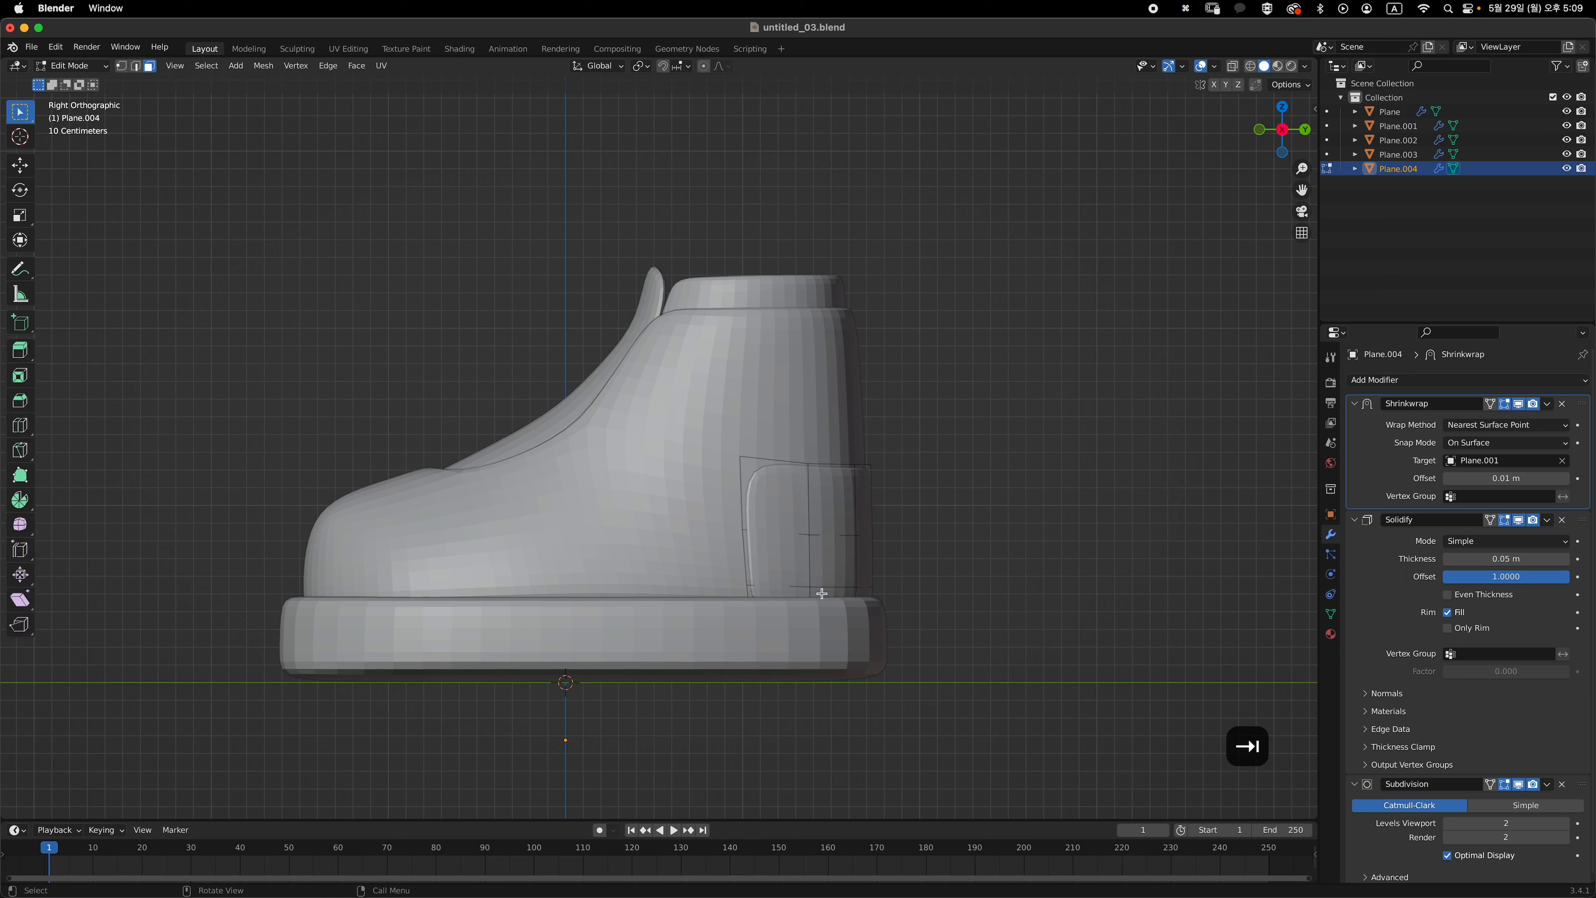
key(Tab)
key(g)
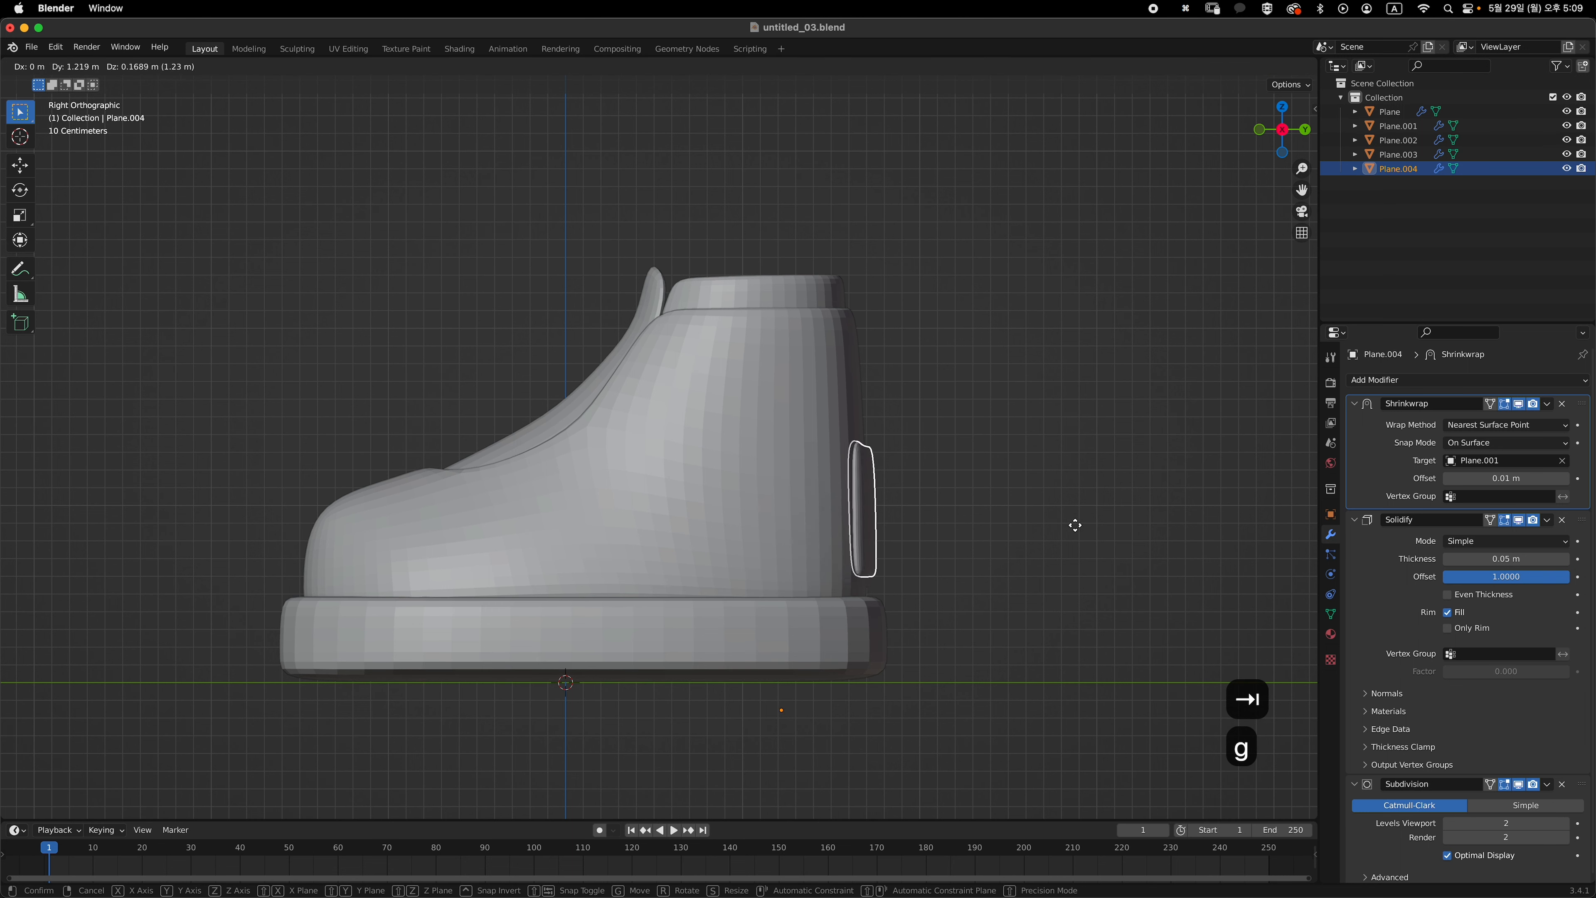
key(Escape)
- Enter Edit Mode on the heel patch and select its whole mesh
key(Tab)
key(a)
scroll(968, 565, down, 2)
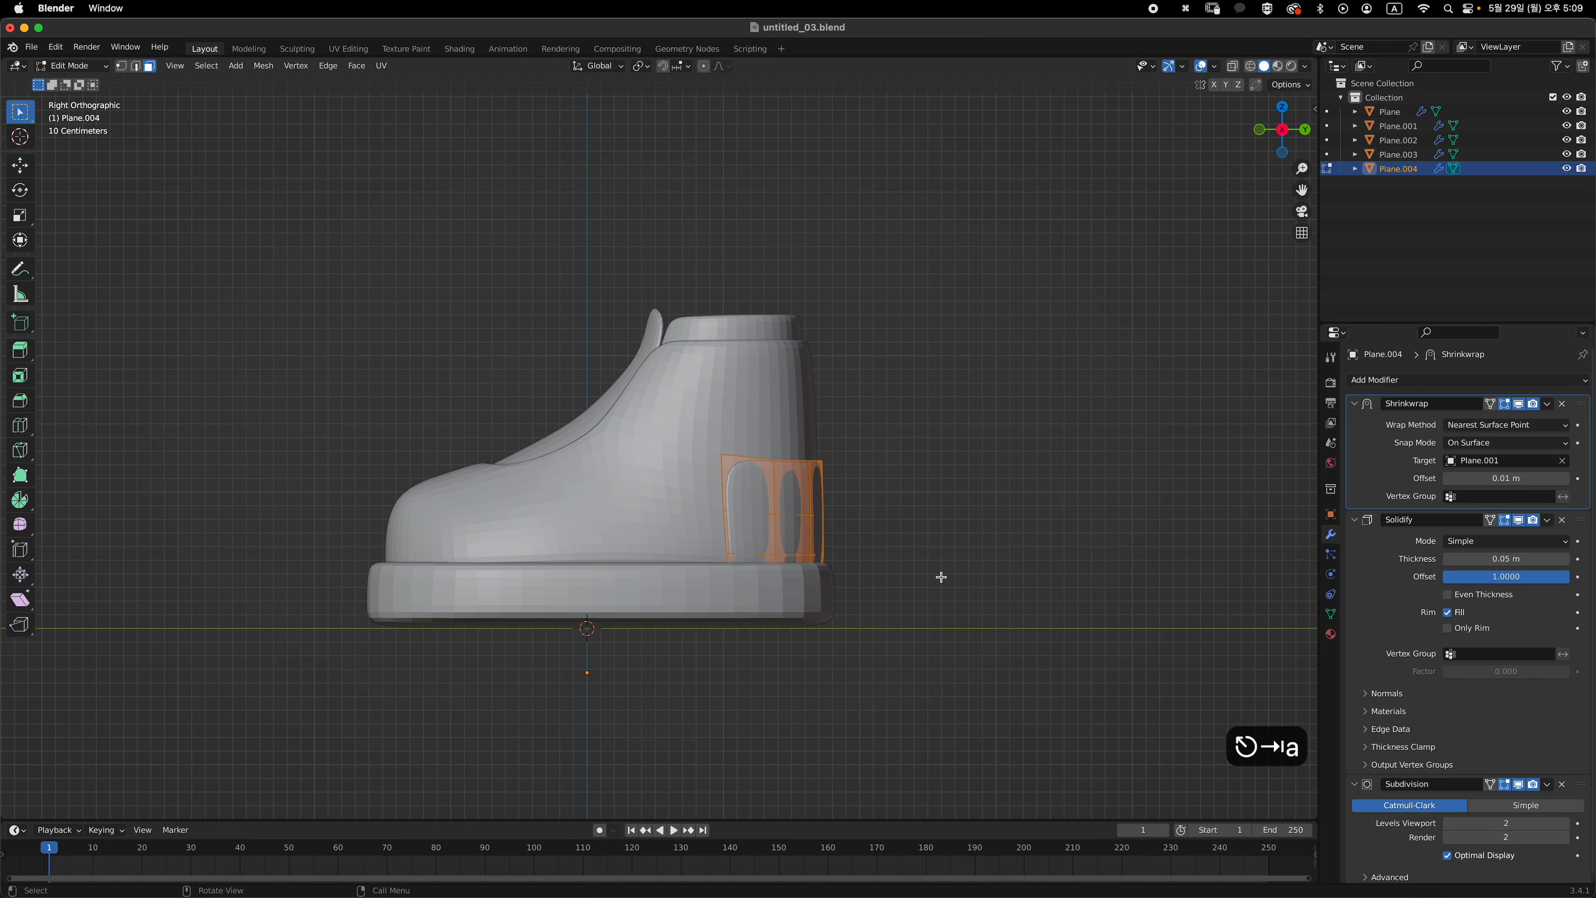
key(grave)
click(937, 529)
key(grave)
click(968, 517)
- Try to move the selected heel patch mesh about 0.79 m along Y, and undo the move
key(g)
key(y)
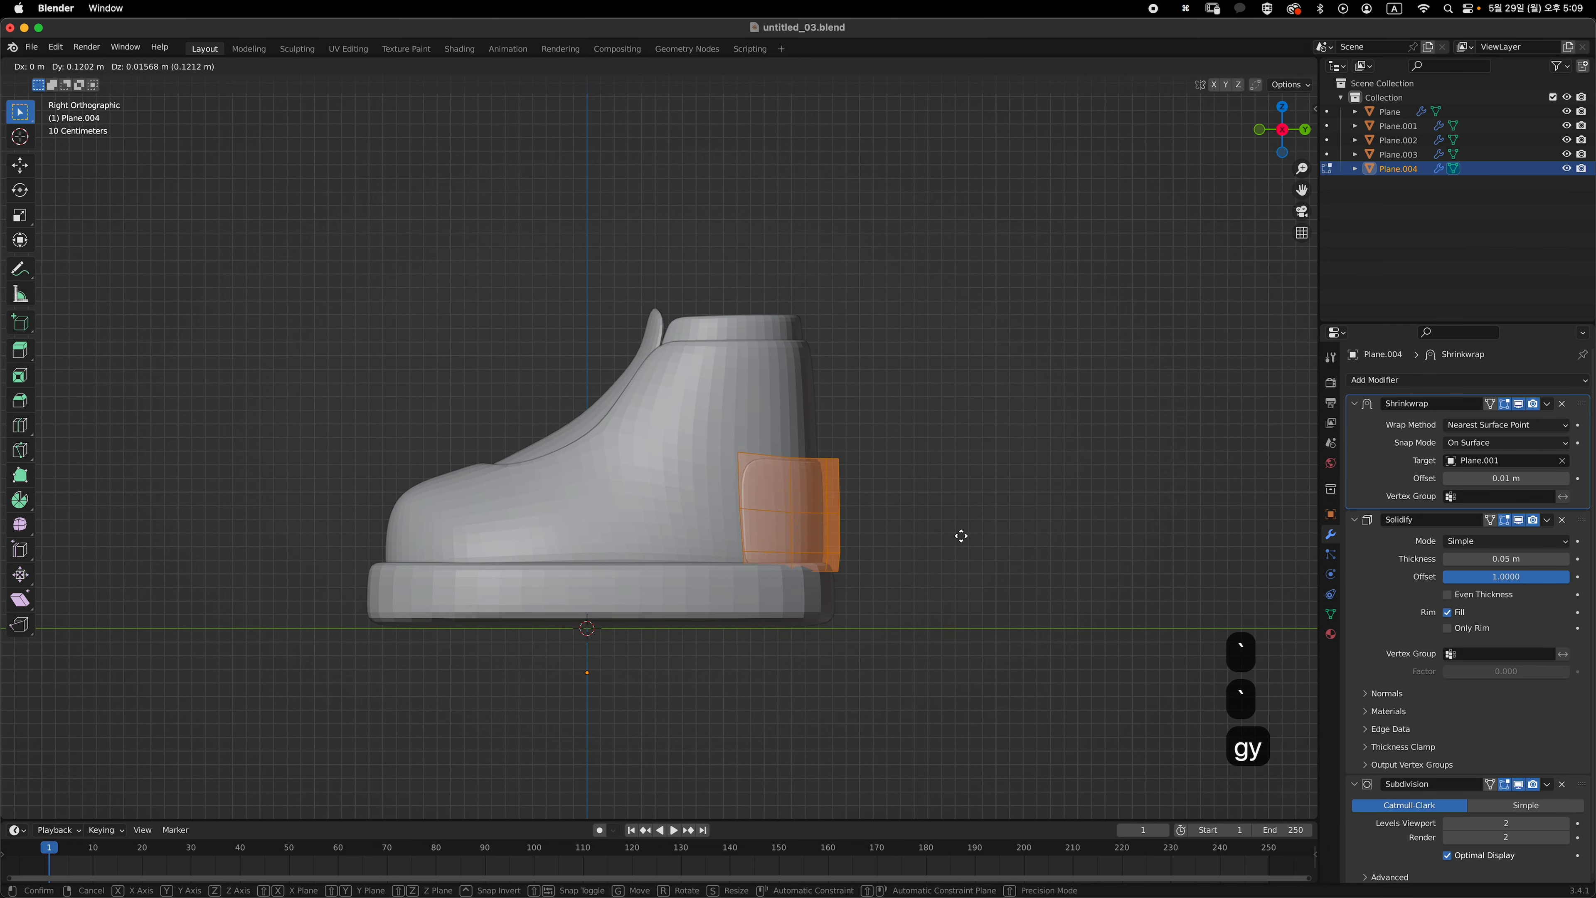
click(1045, 529)
middle_drag(1044, 530, 711, 587)
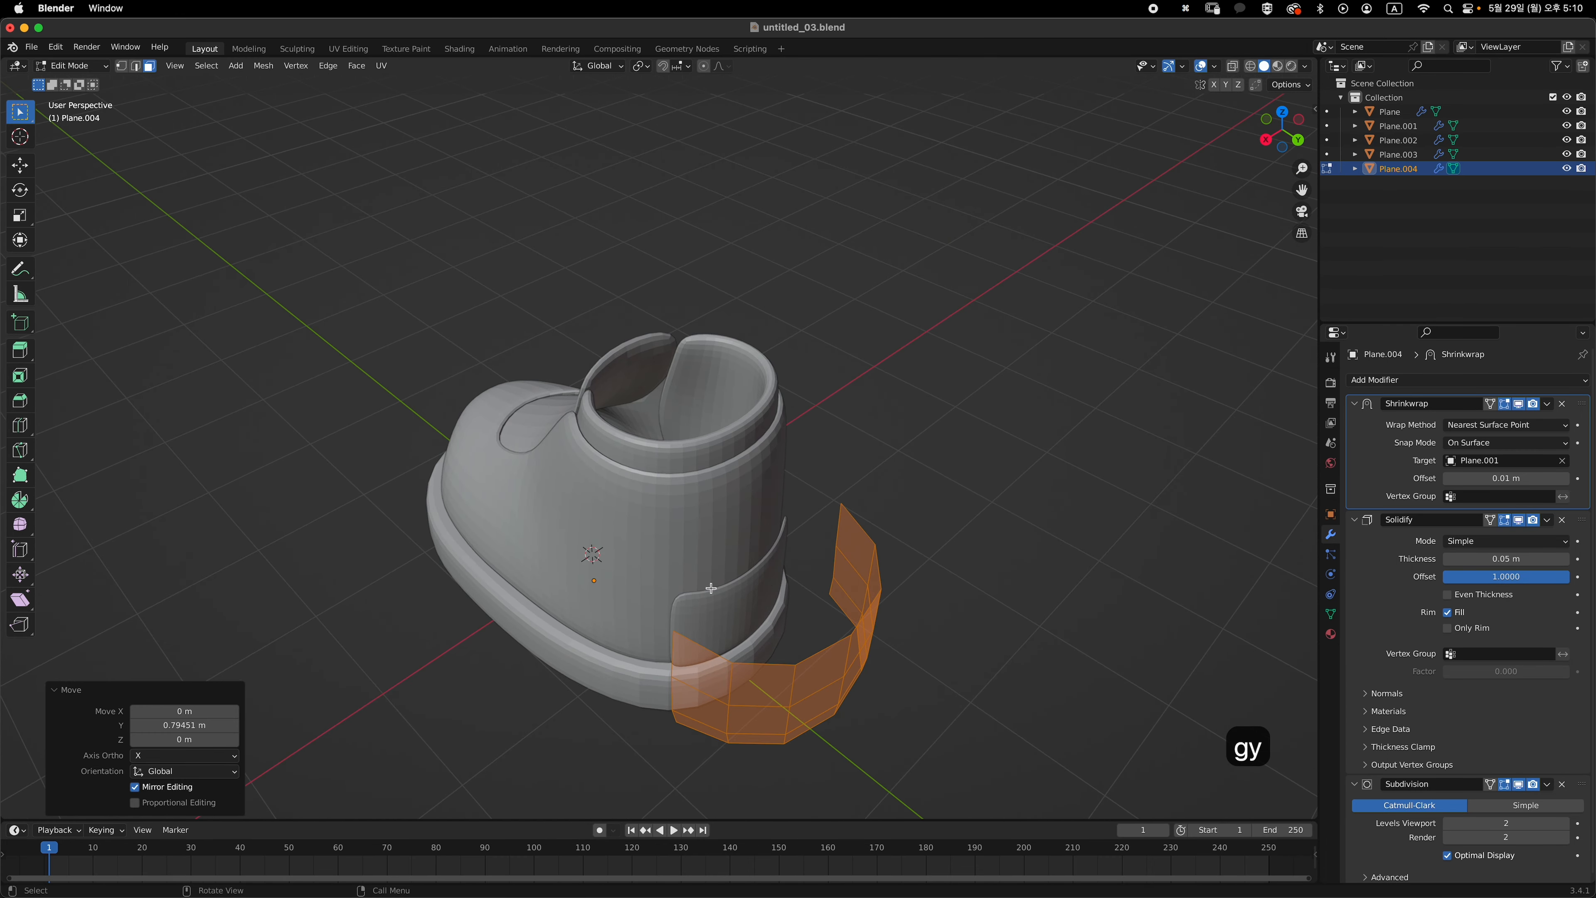
key(super+z)
- From the top view, expand the whole heel patch mesh outward by about 0.04 m with Shrink/Fatten
key(grave)
click(1001, 534)
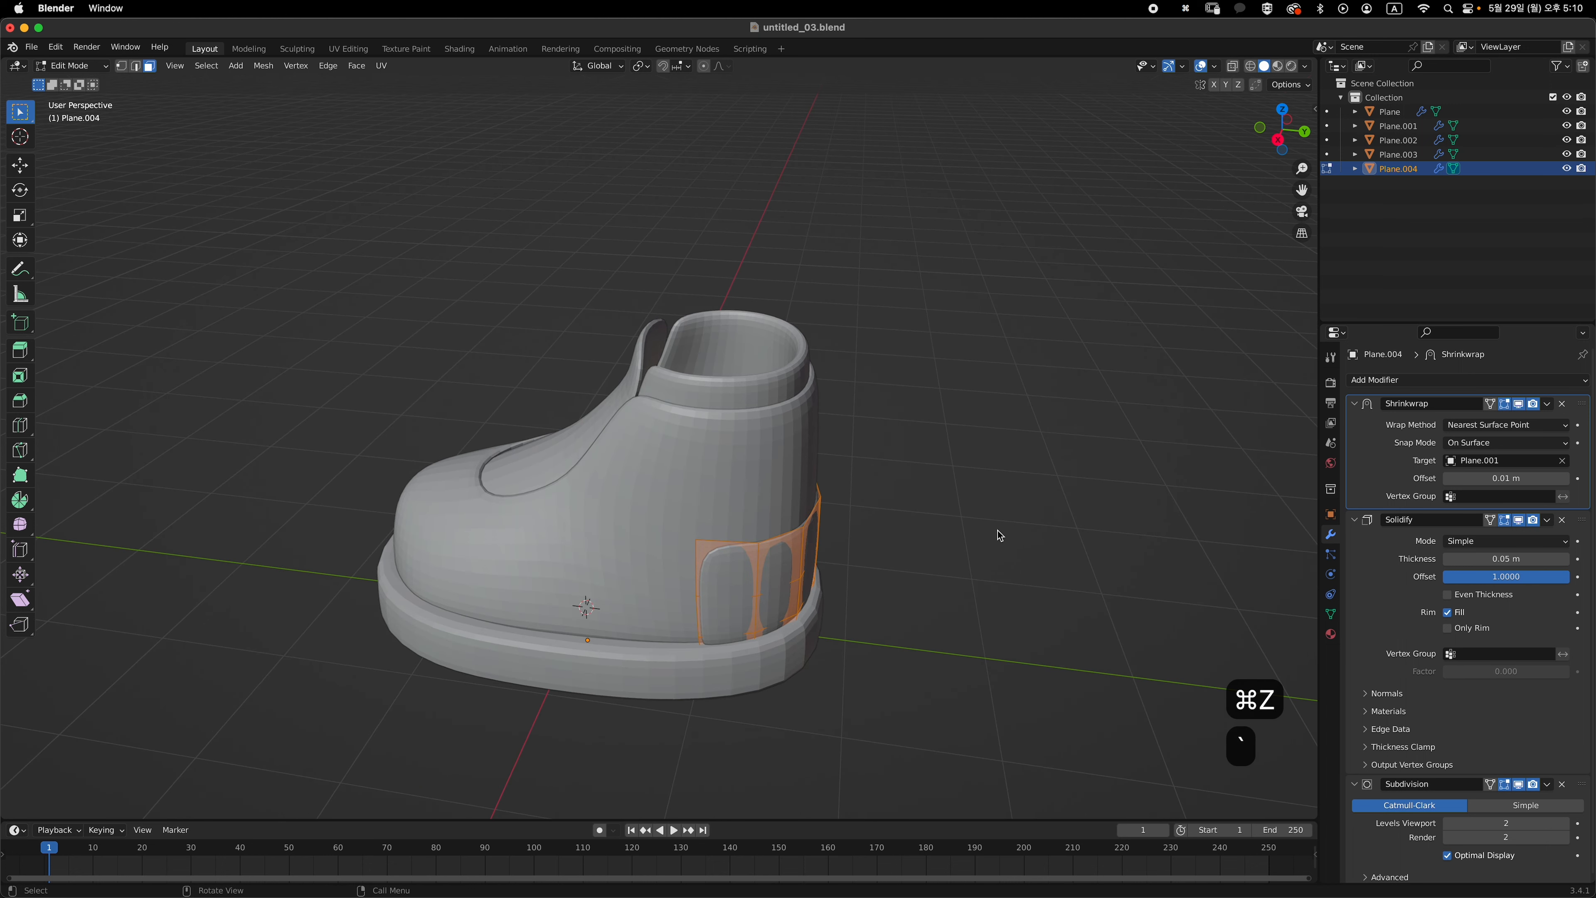
ctrl+middle_drag(855, 482, 943, 508)
key(grave)
click(952, 451)
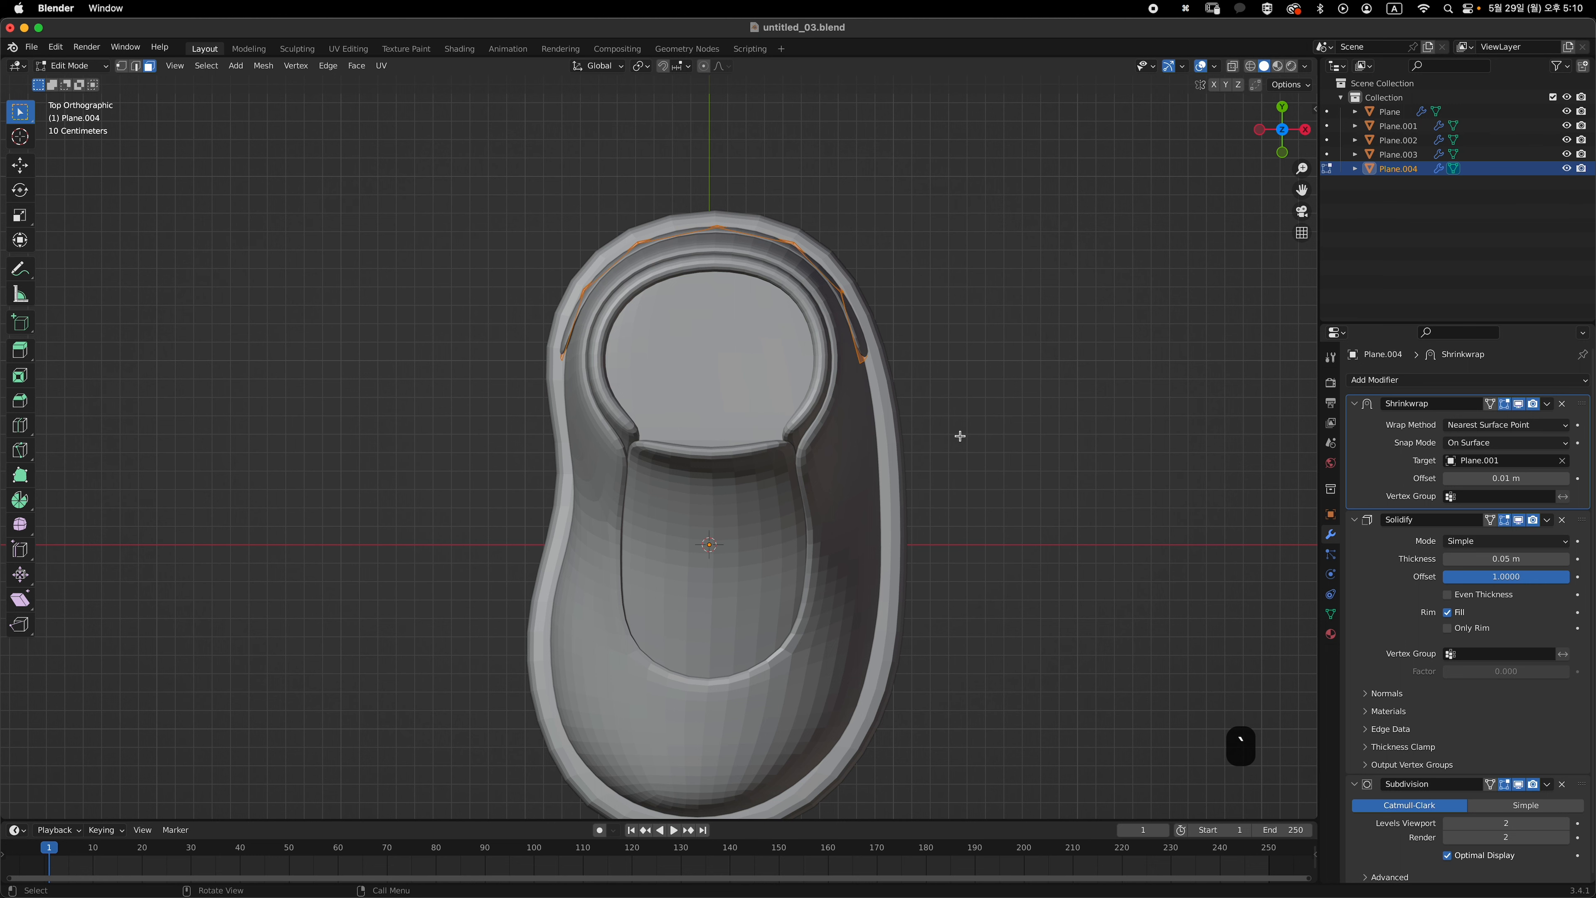
key(alt+s)
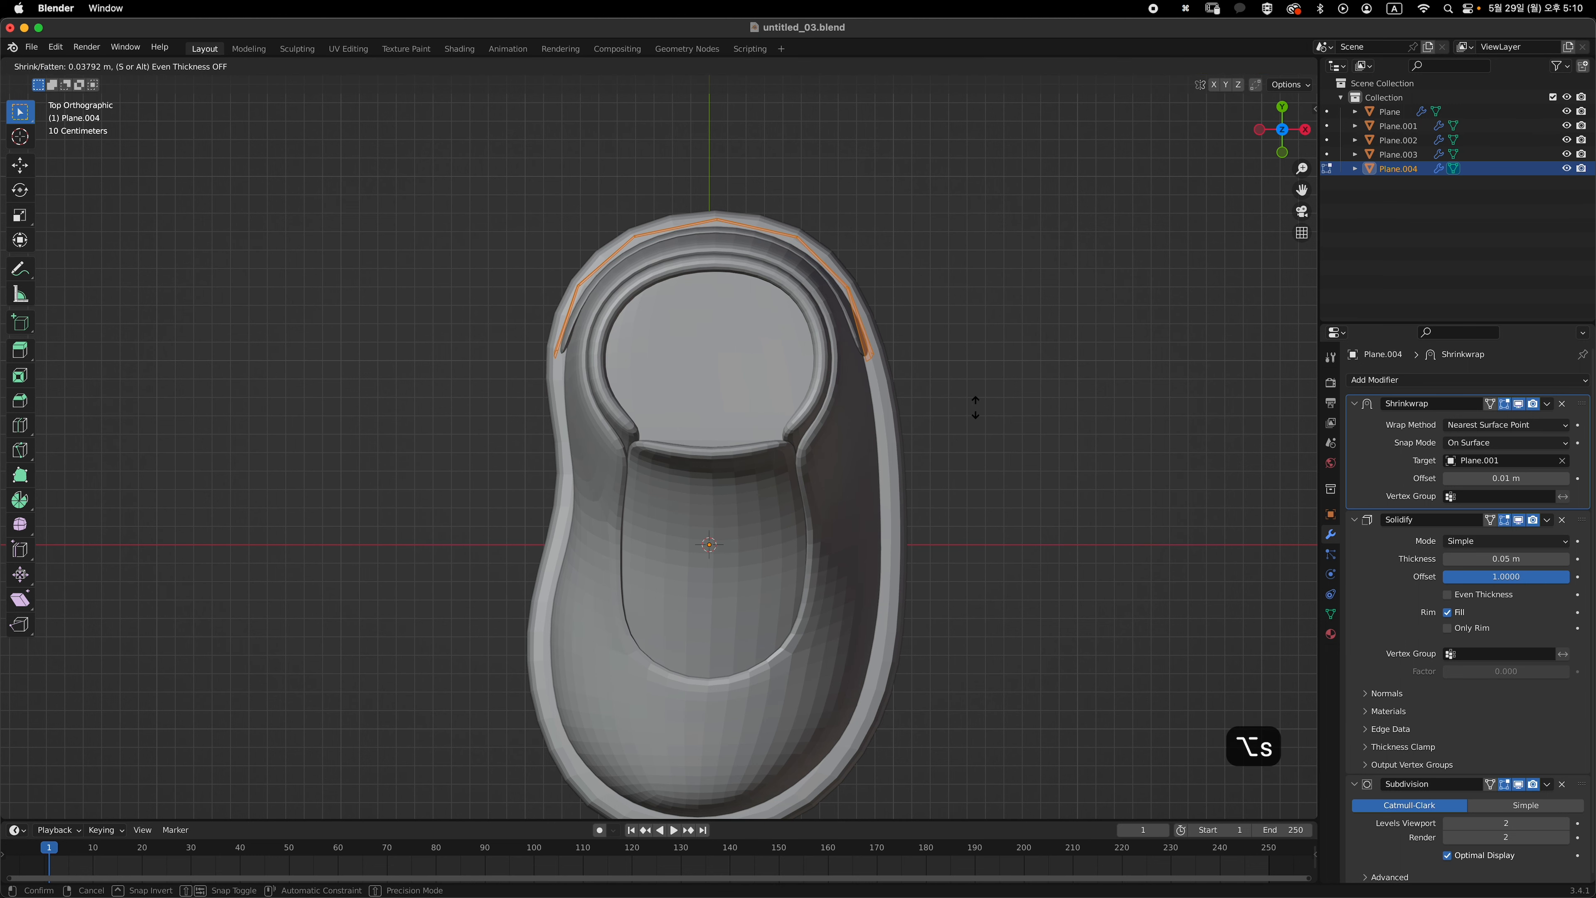
click(979, 399)
middle_drag(943, 452, 785, 374)
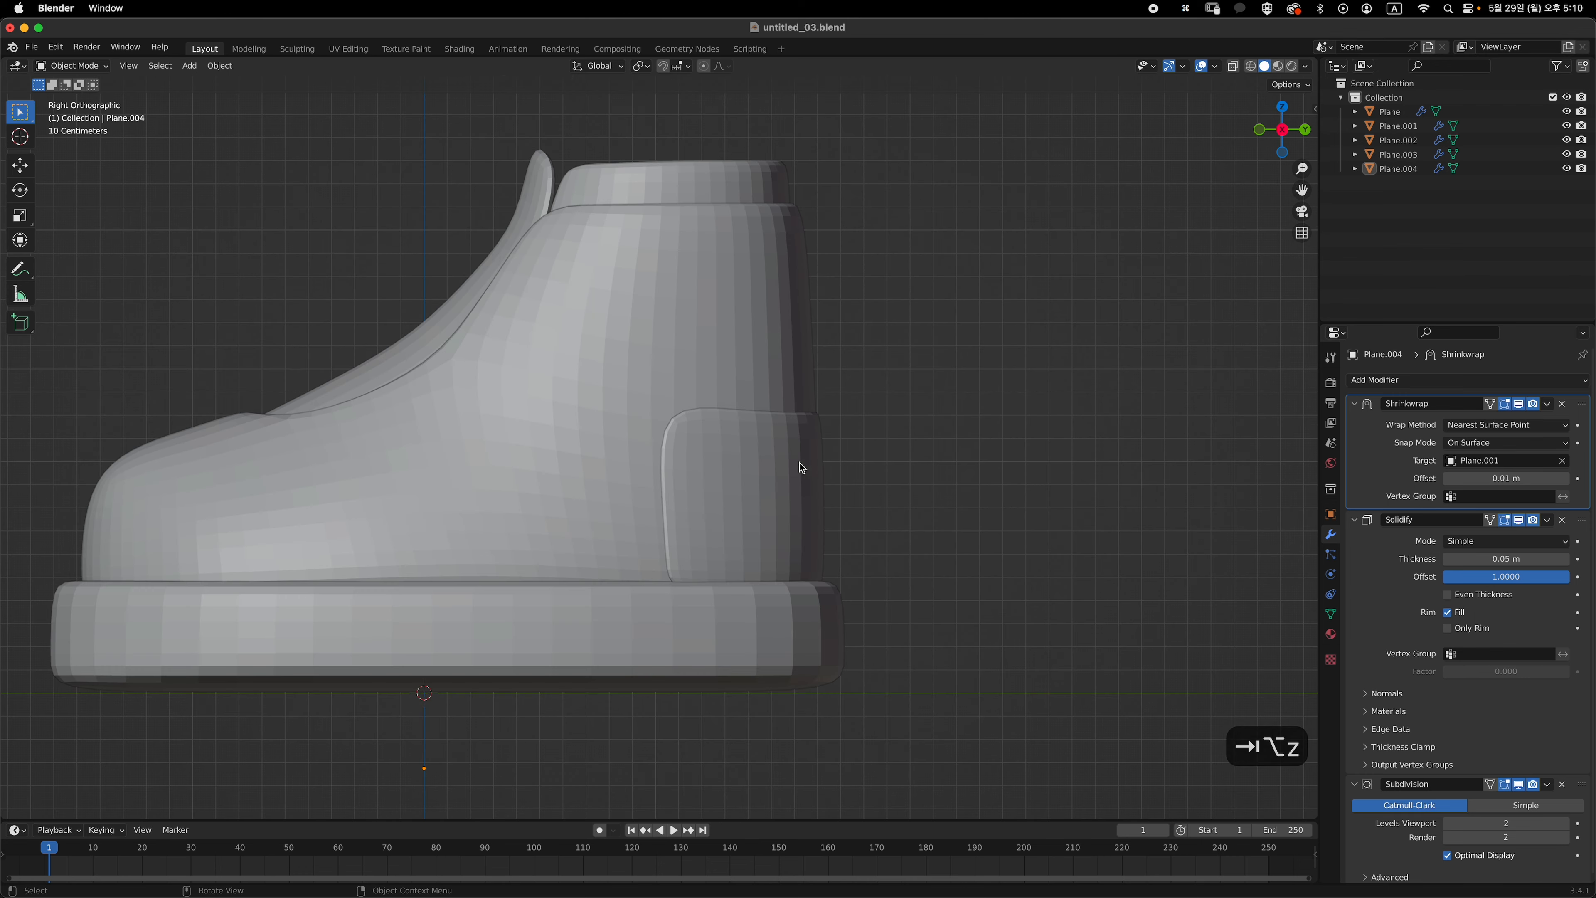
- Isolate the heel patch and the upper together in local view
click(782, 466)
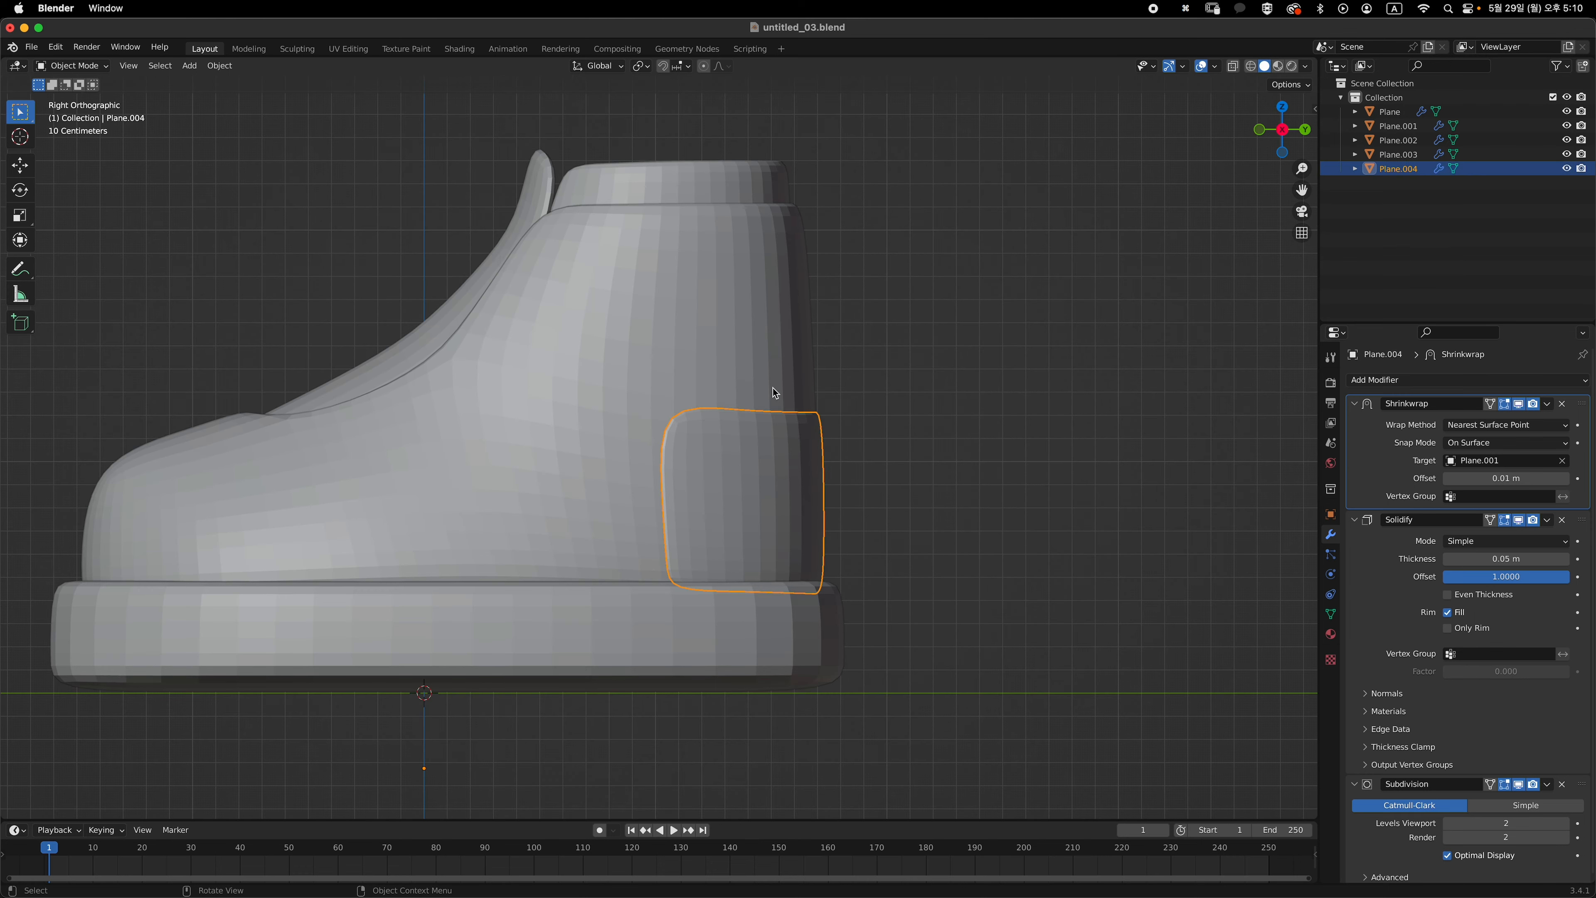
shift+click(774, 391)
key(slash)
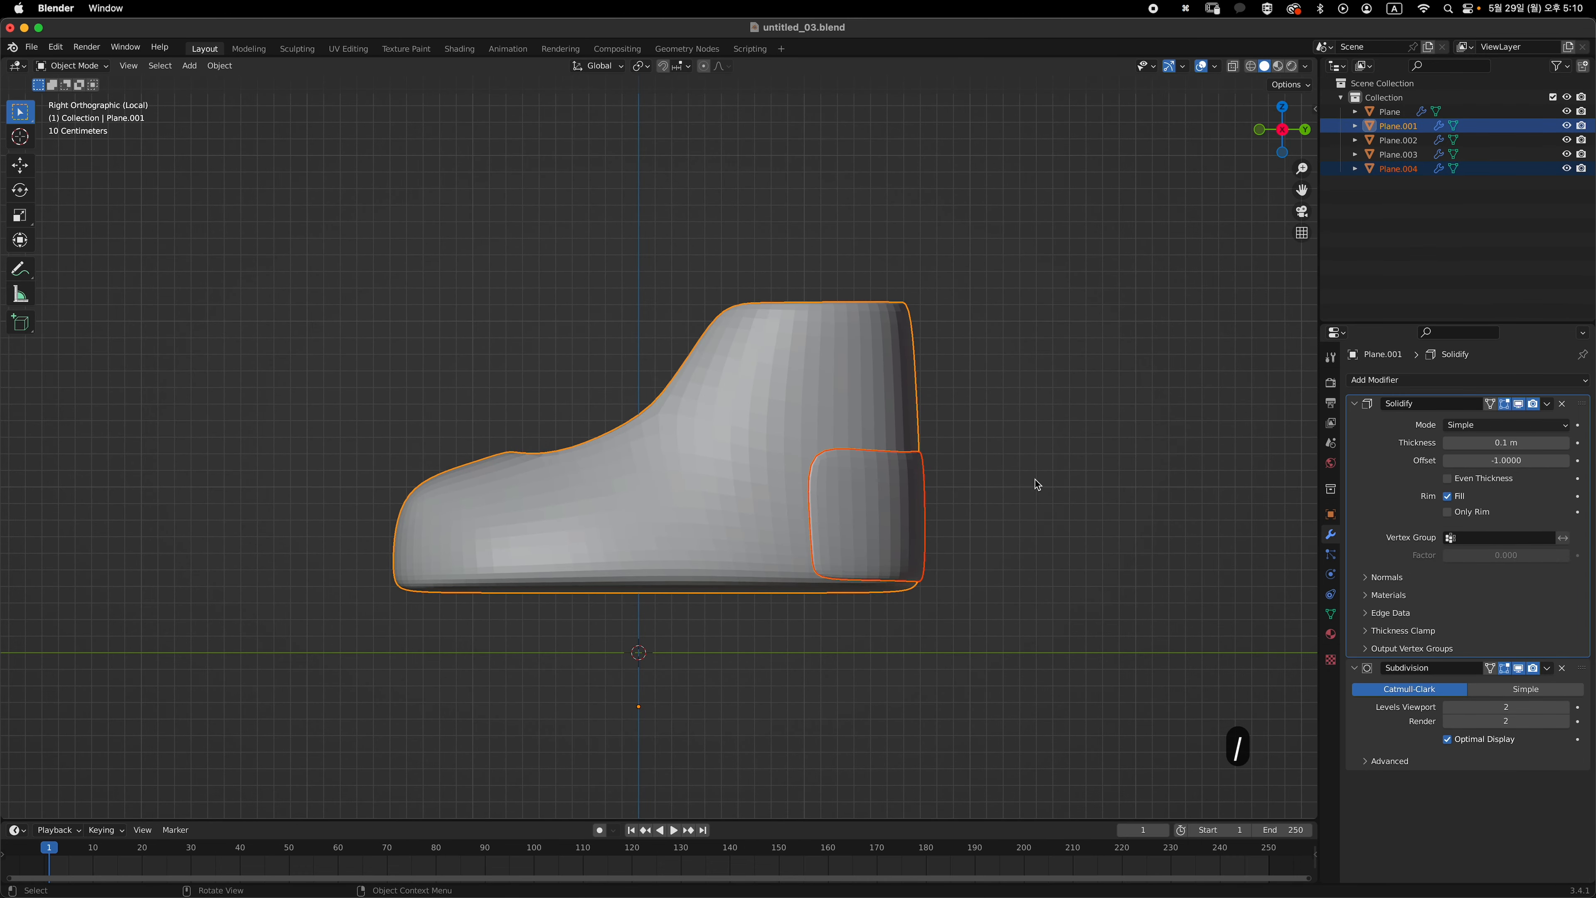
- Edit the heel patch with X-ray on and move its bottom front corner about 0.21 m toward the toe along Y
click(1033, 480)
click(840, 517)
key(Tab)
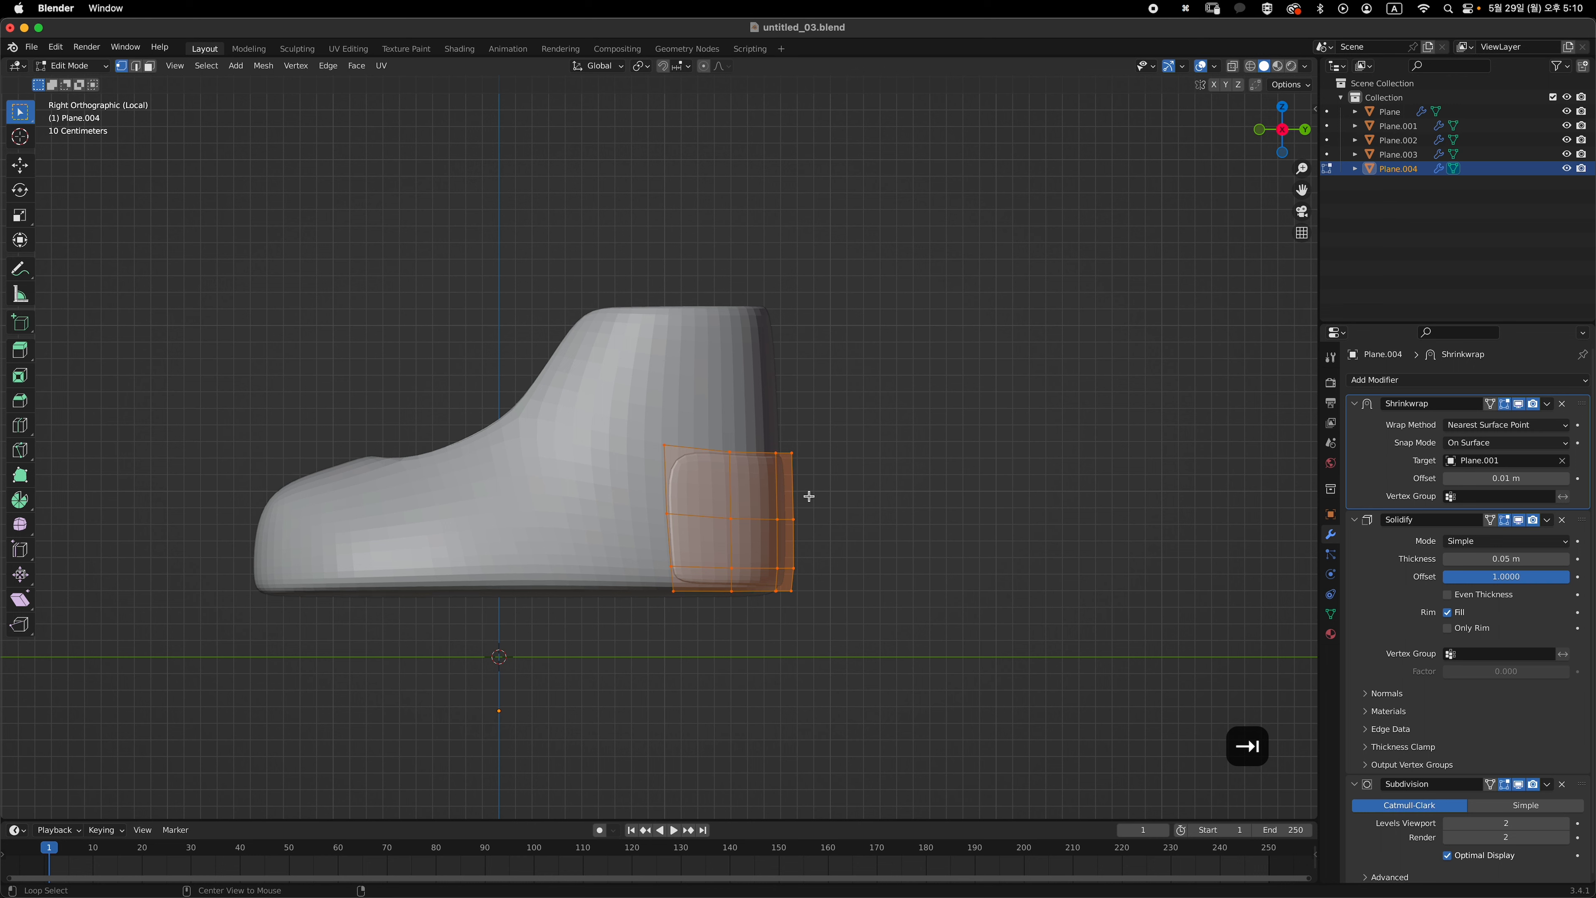
key(alt+z)
scroll(783, 479, up, 2)
scroll(783, 479, up, 3)
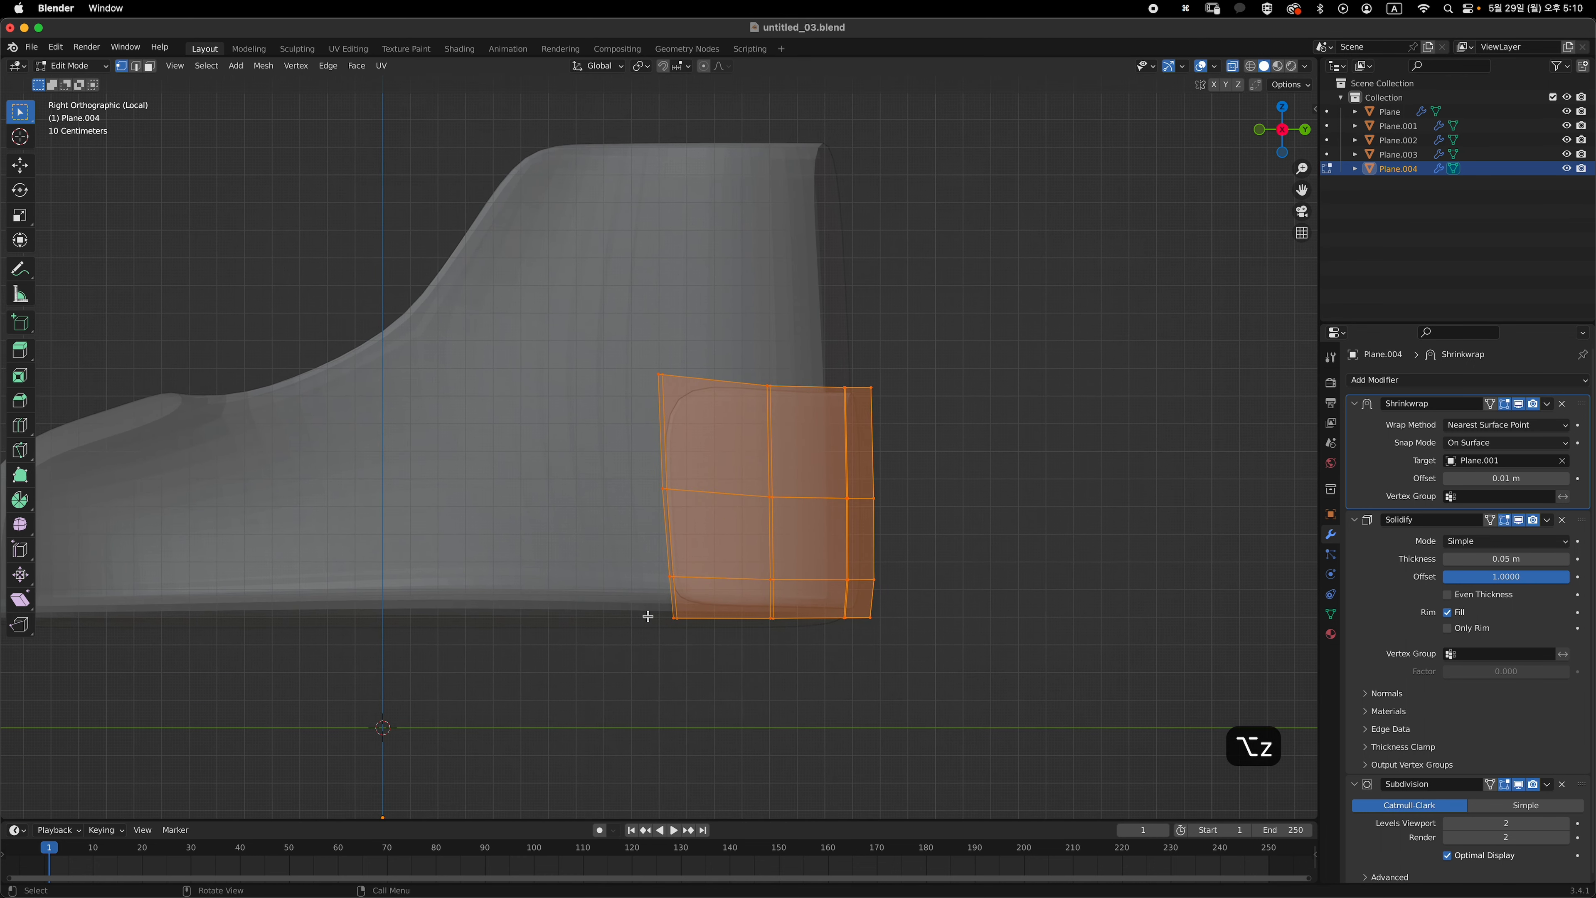
click(672, 618)
key(g)
key(y)
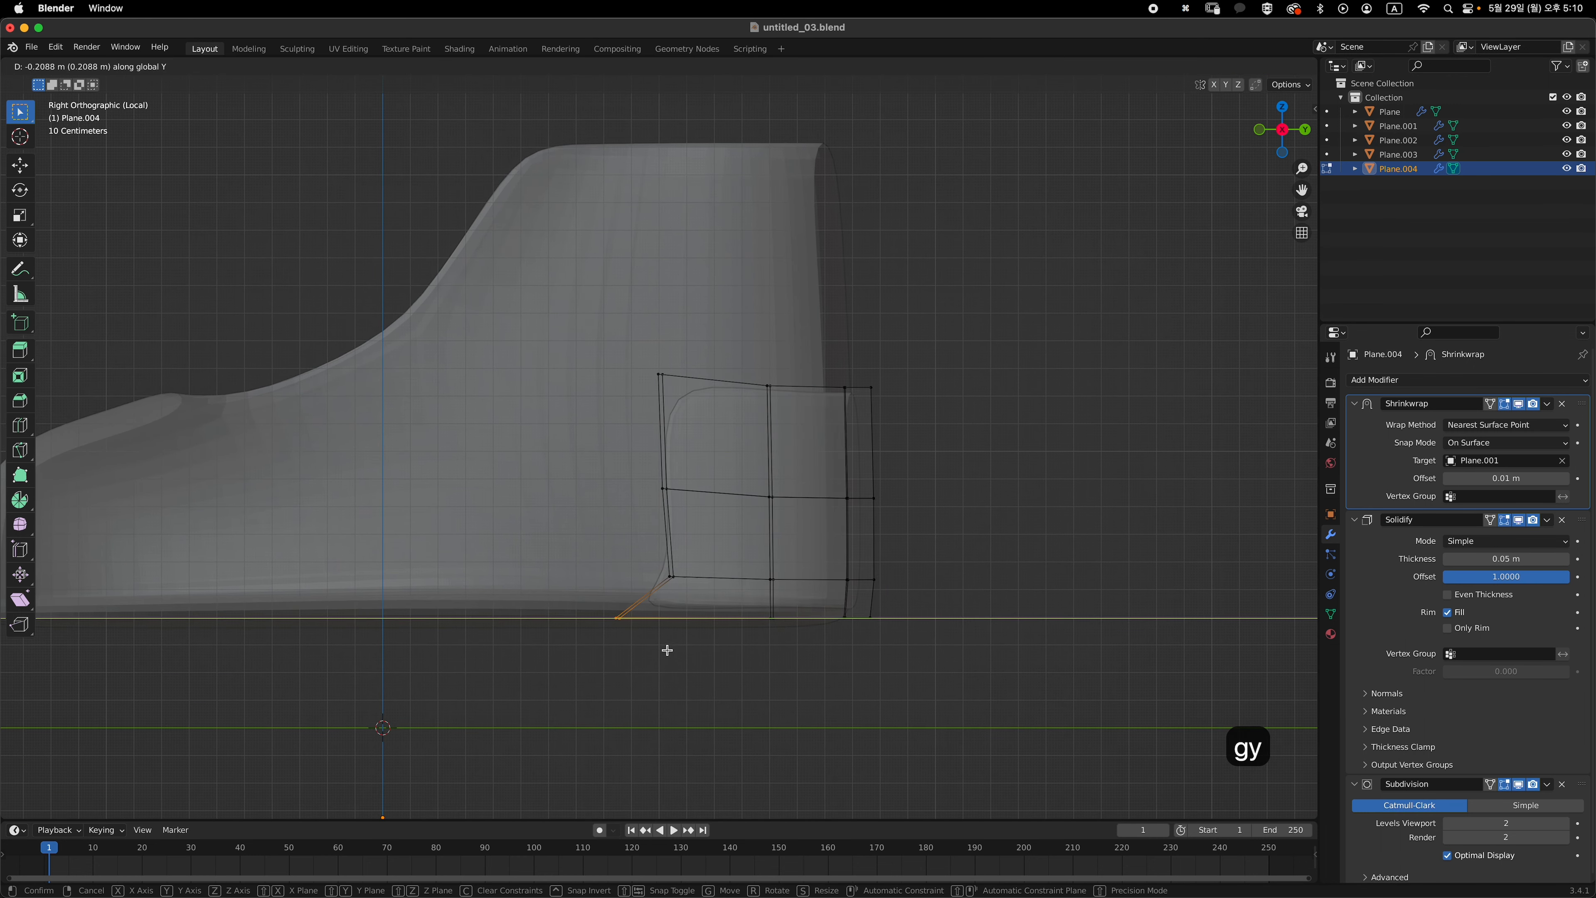
click(667, 650)
- Move the front-edge vertex just above the heel patch's bottom corner about 0.13 m toward the toe along Y
click(681, 580)
key(g)
key(y)
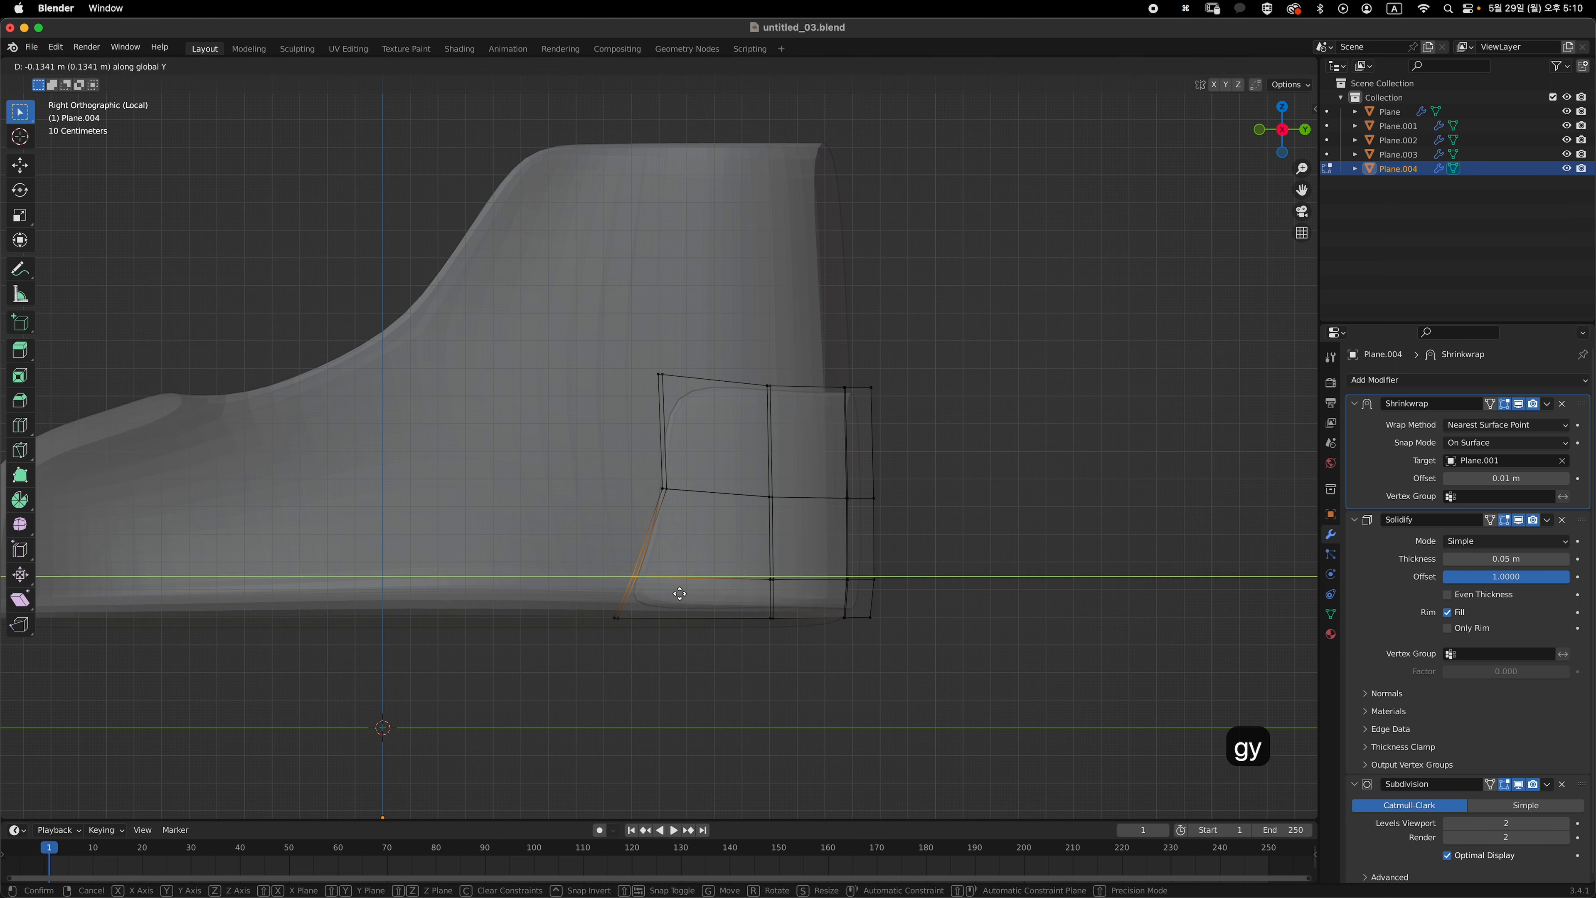
click(680, 594)
- Move the heel patch's top front corner back and down, and shift the front-edge vertex below it about 0.02 m in Y and -0.05 m in Z
click(694, 392)
key(g)
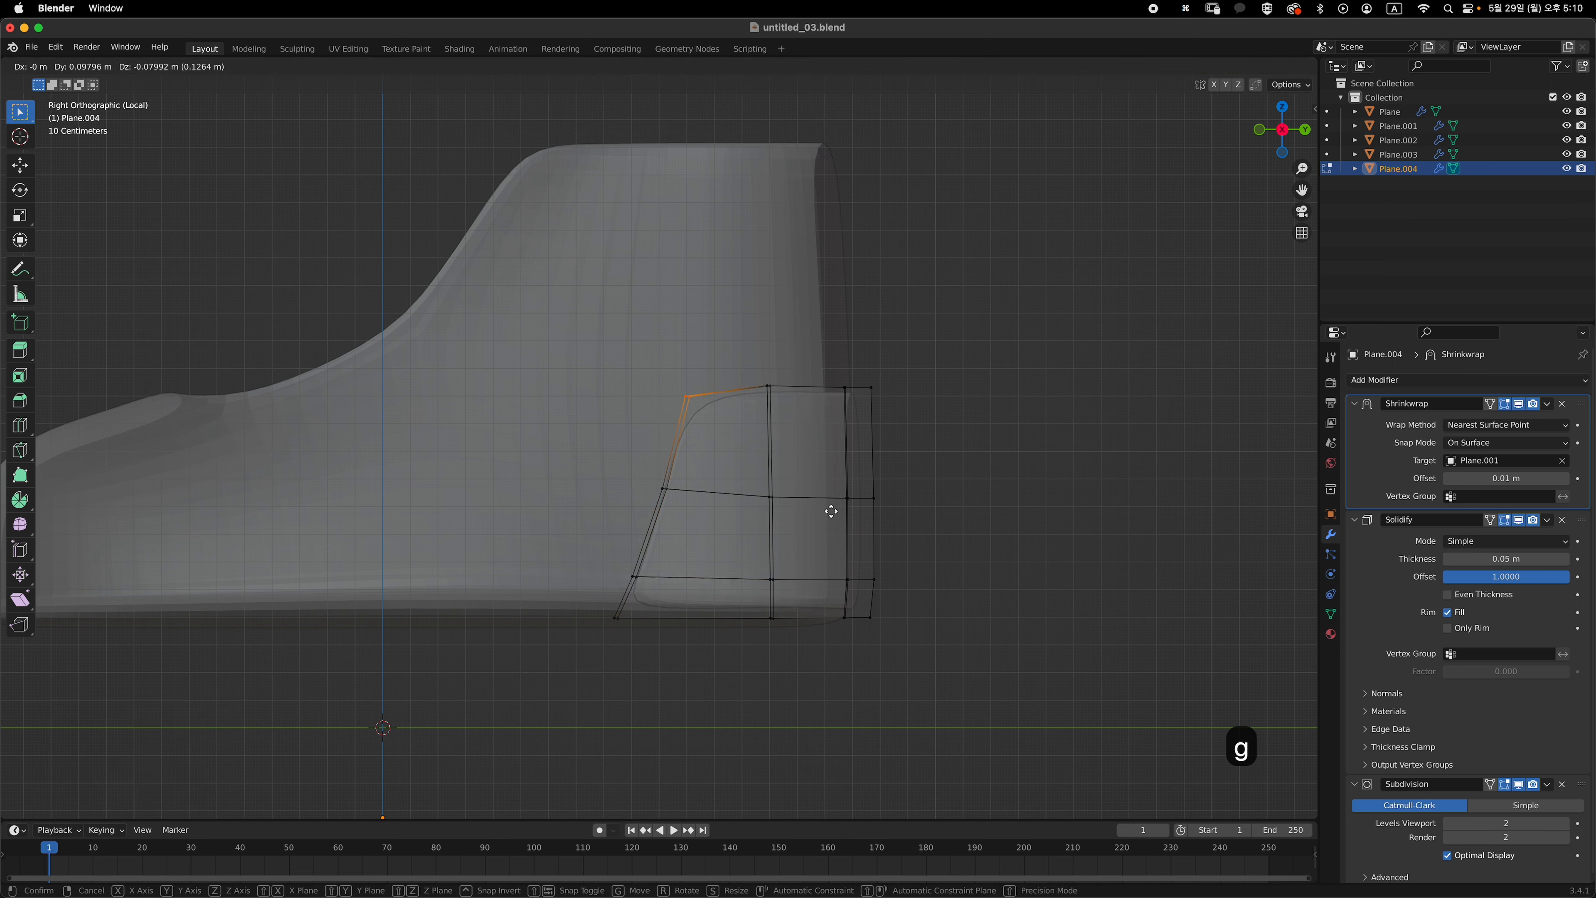
click(829, 521)
click(688, 514)
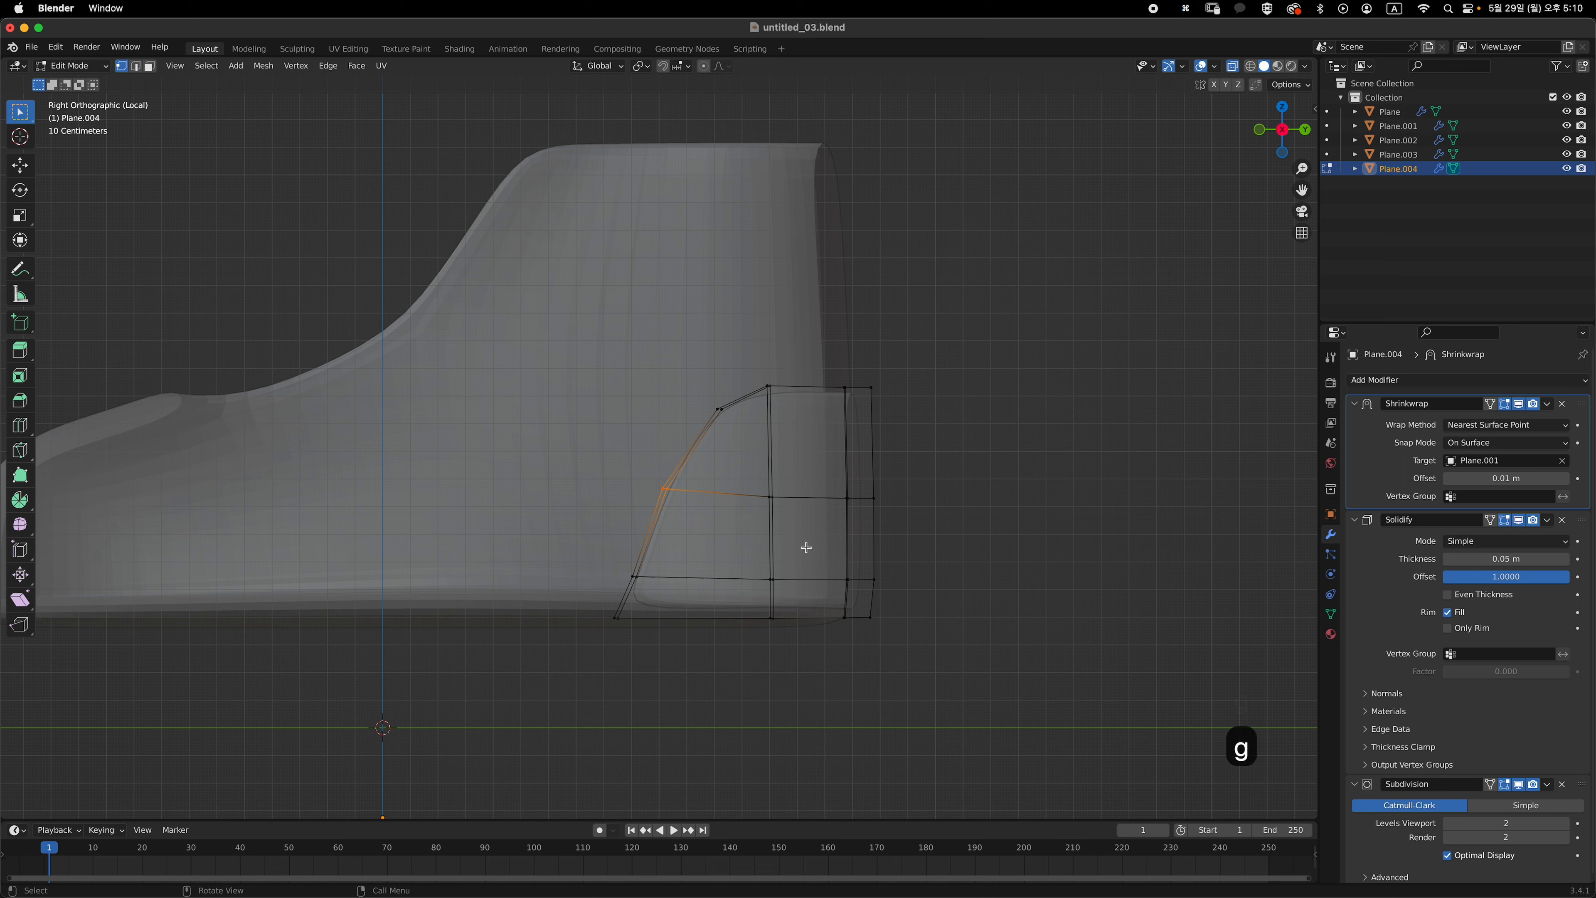
key(g)
click(810, 559)
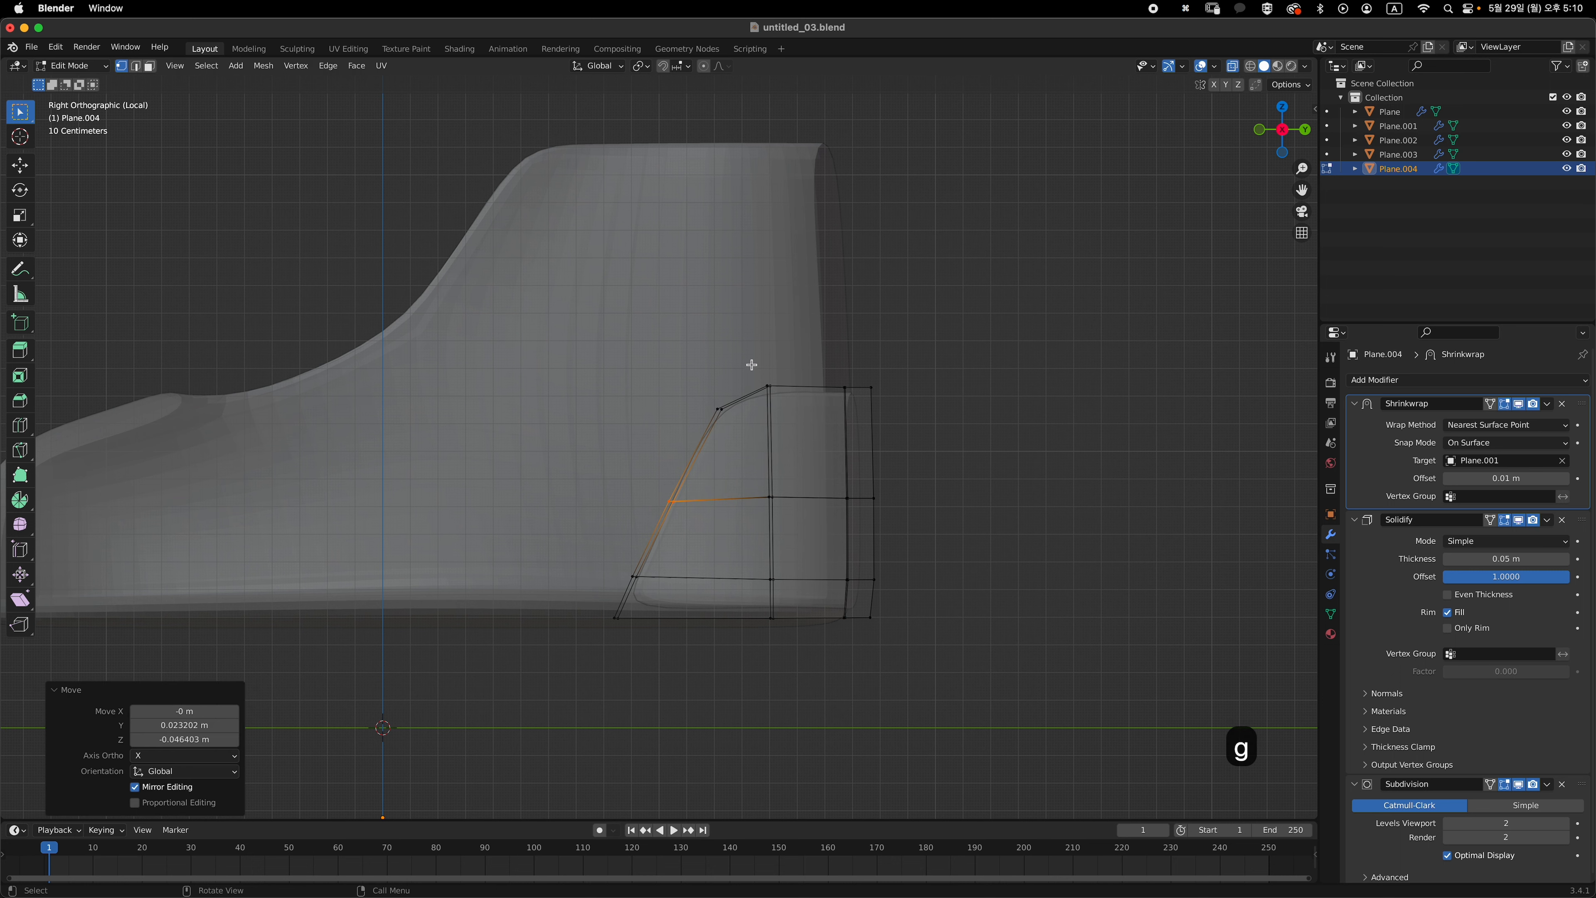
- Move the heel patch's second vertical vertex column from the front about 0.1 m toward the heel along Y
drag(751, 365, 806, 649)
key(g)
key(y)
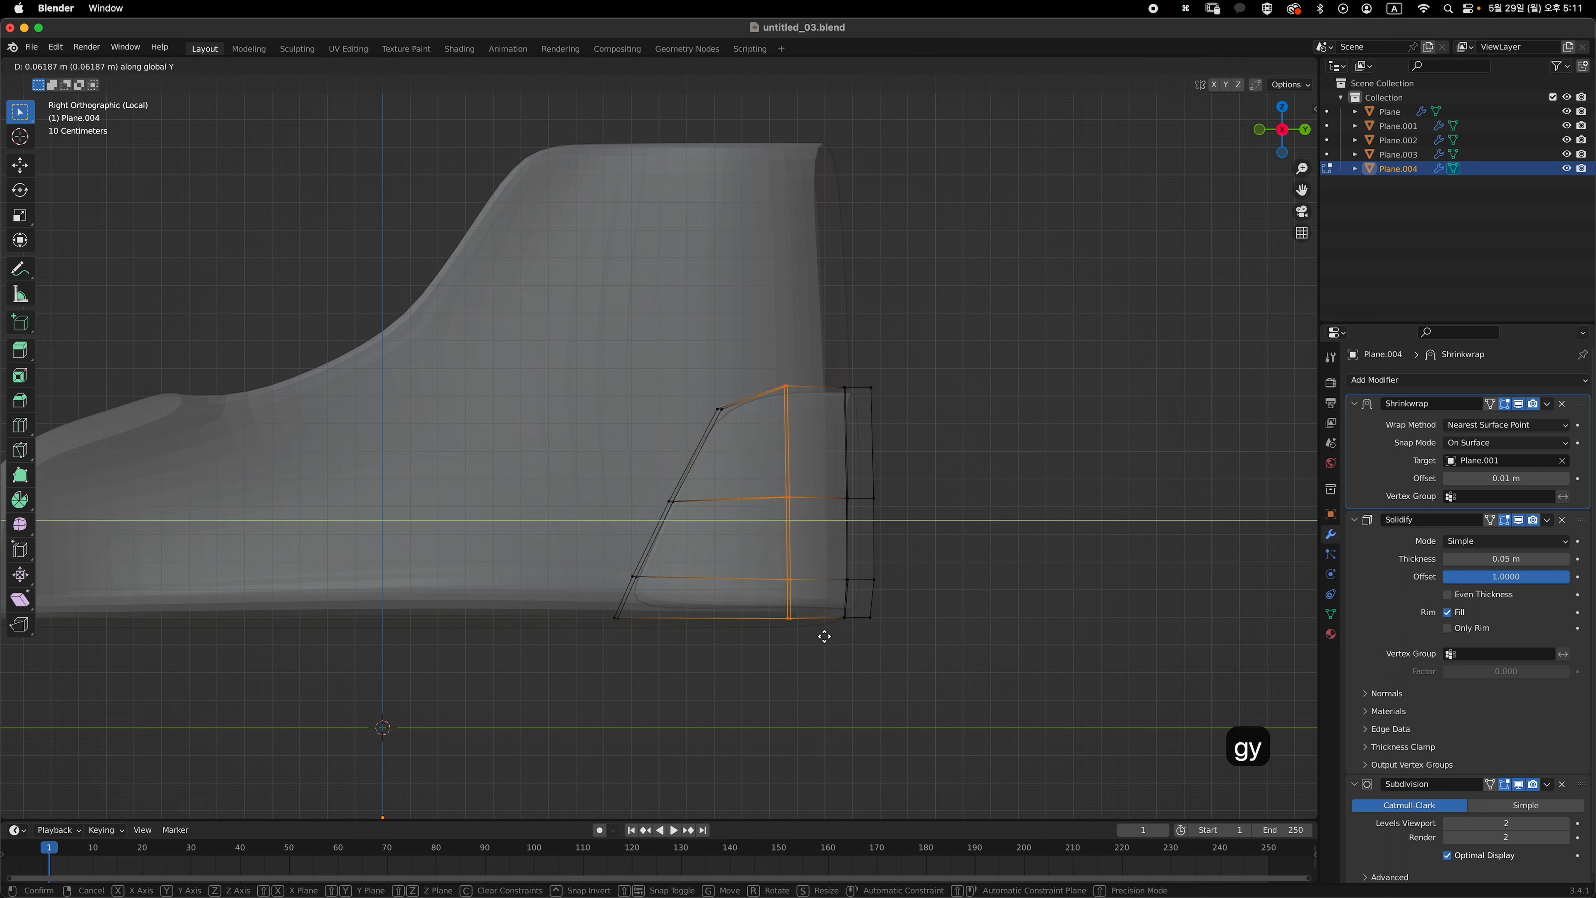
click(833, 607)
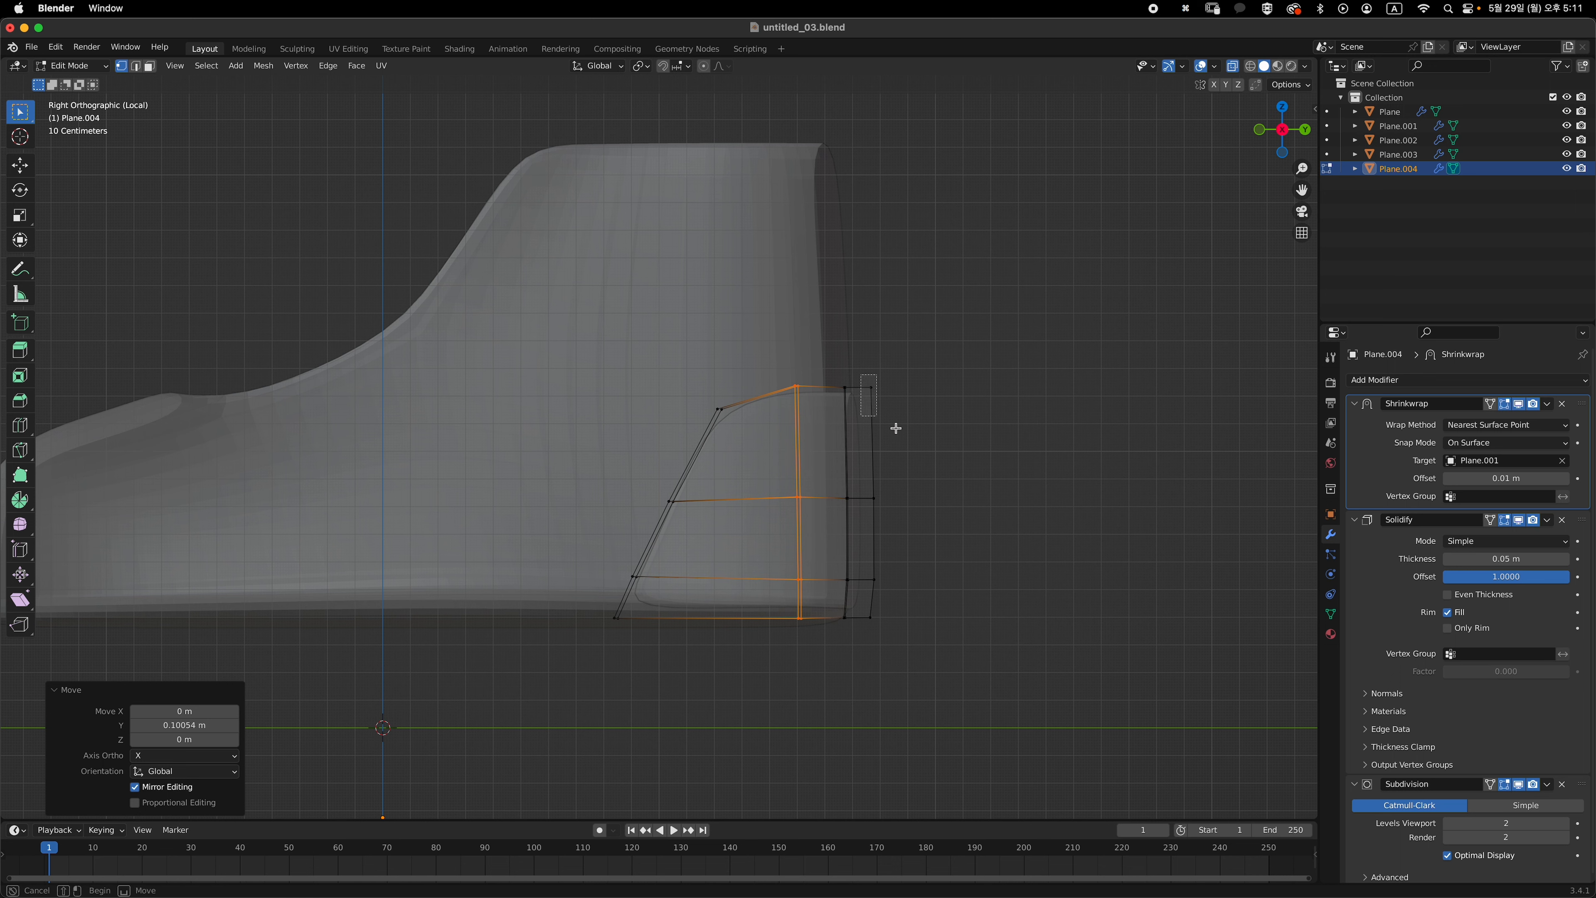
- Raise the heel patch's rearmost top vertex along Z, and raise the top vertex beside it by about 0.09 m
drag(896, 428, 908, 432)
key(g)
key(z)
click(911, 374)
click(845, 387)
key(g)
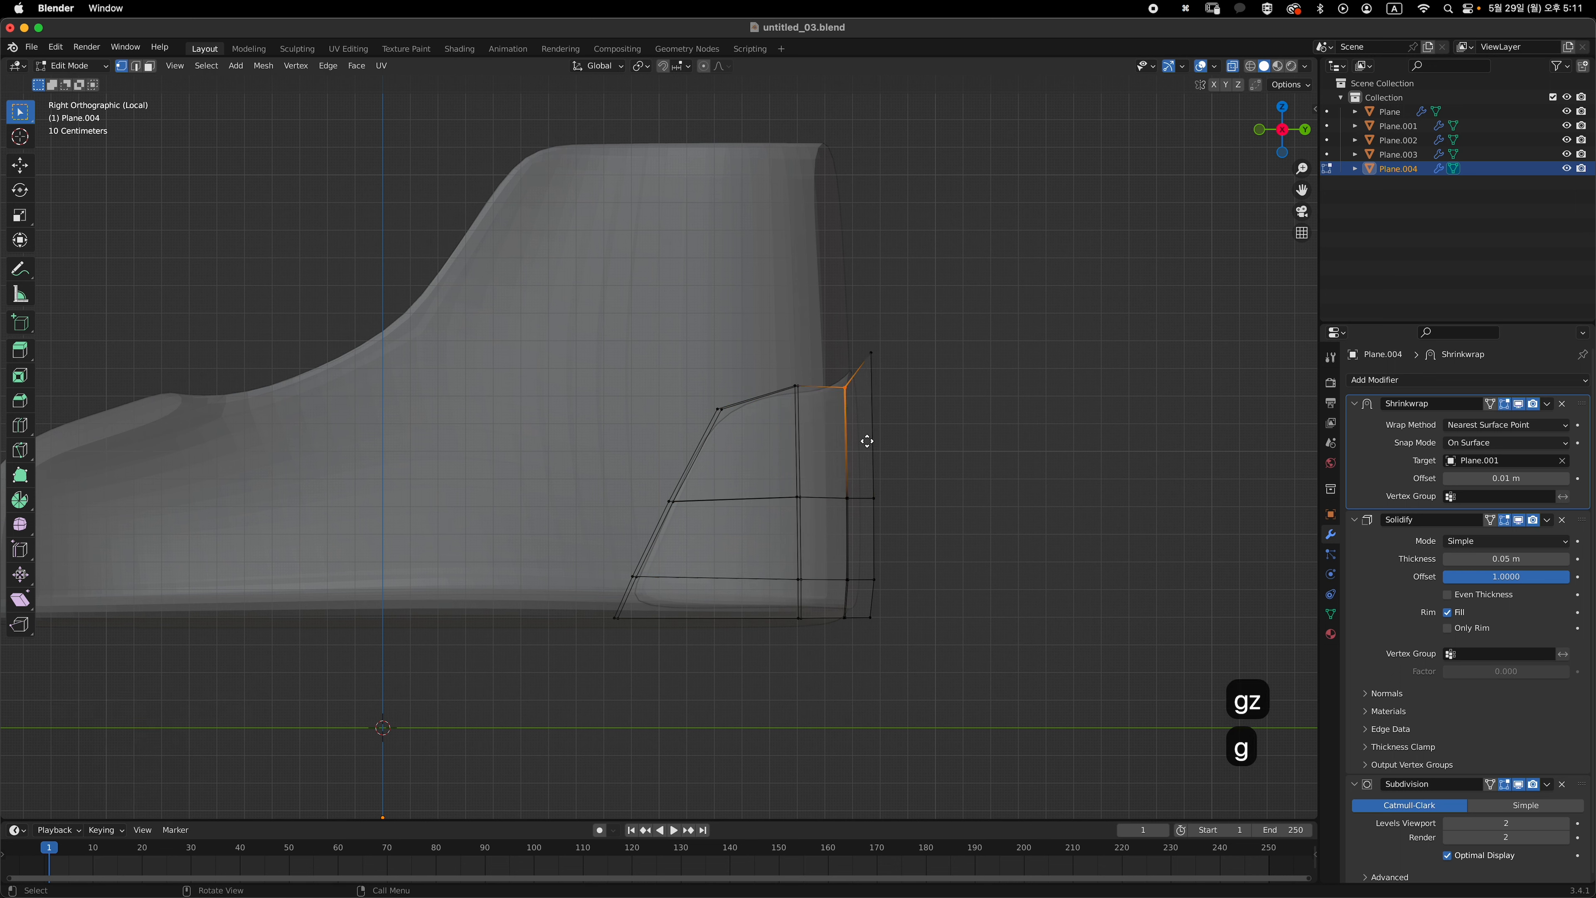
key(z)
click(779, 419)
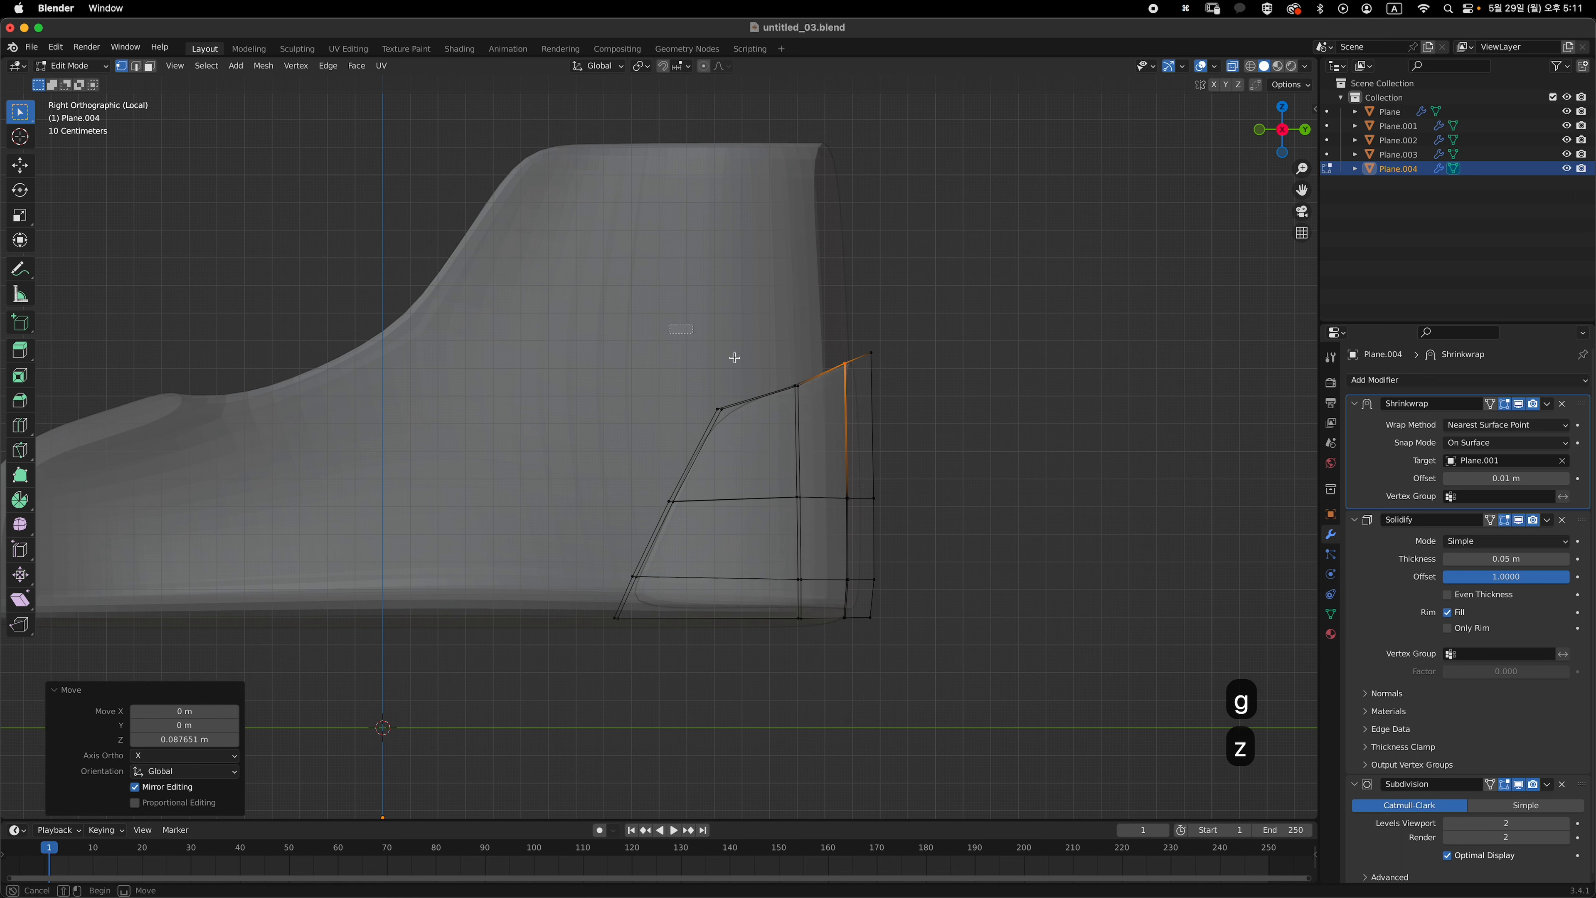
- Lower the heel patch's entire top row of vertices by about 0.09 m along Z
drag(670, 324, 895, 415)
key(g)
key(z)
click(783, 410)
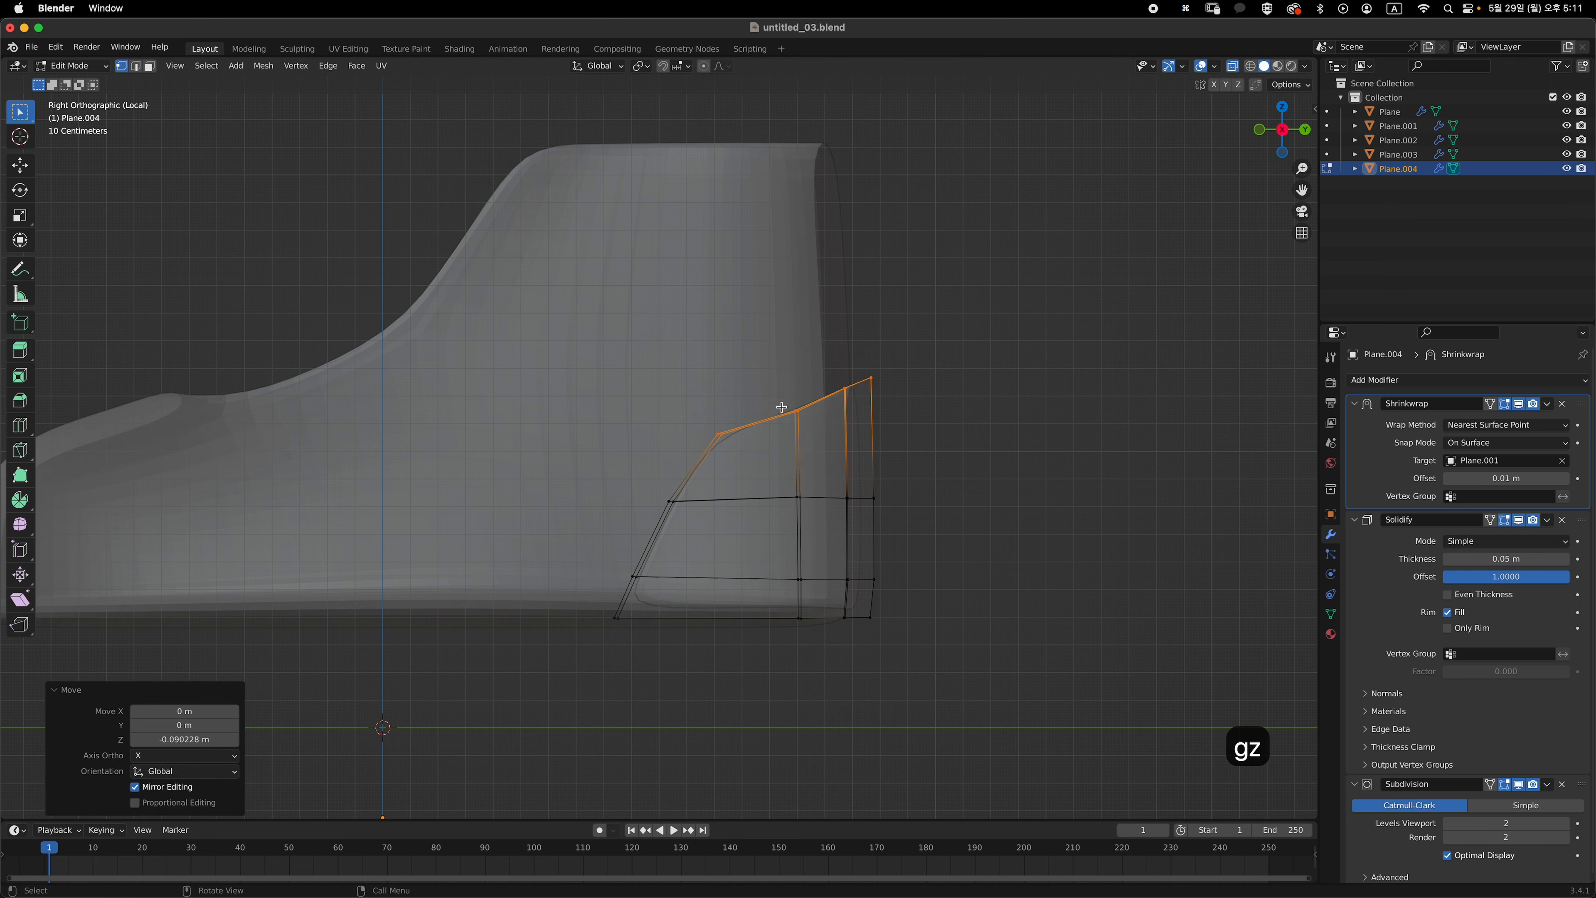
- Raise the second top vertex of the heel patch slightly along Z, reposition its top front corner, and check the curve in solid view
click(794, 410)
key(g)
key(z)
click(703, 434)
click(703, 434)
key(g)
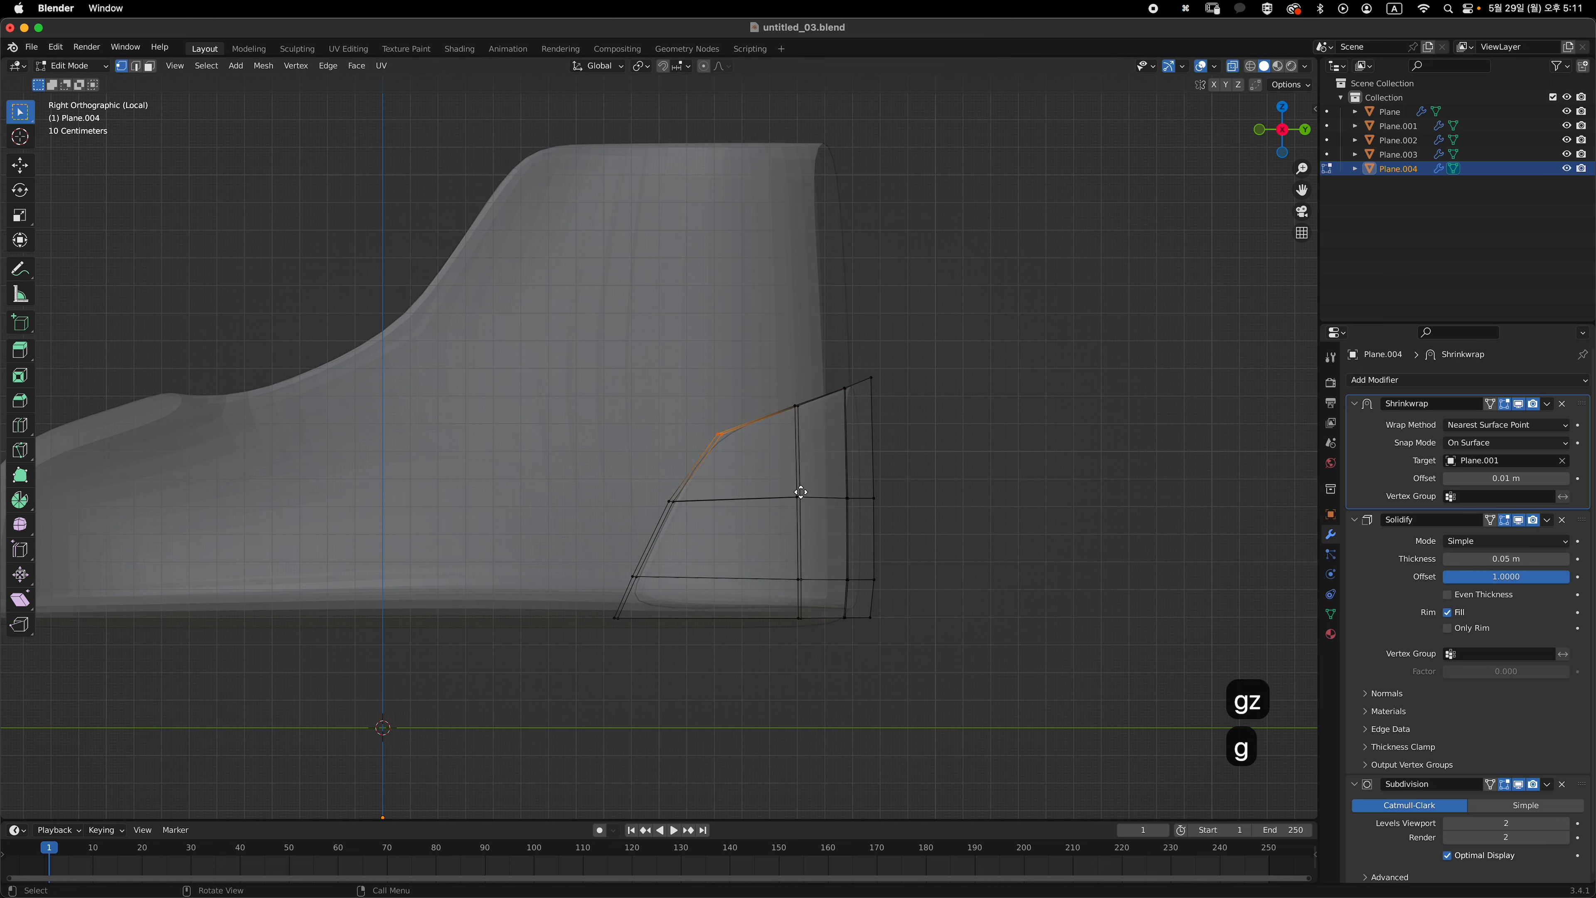
click(746, 518)
key(Tab)
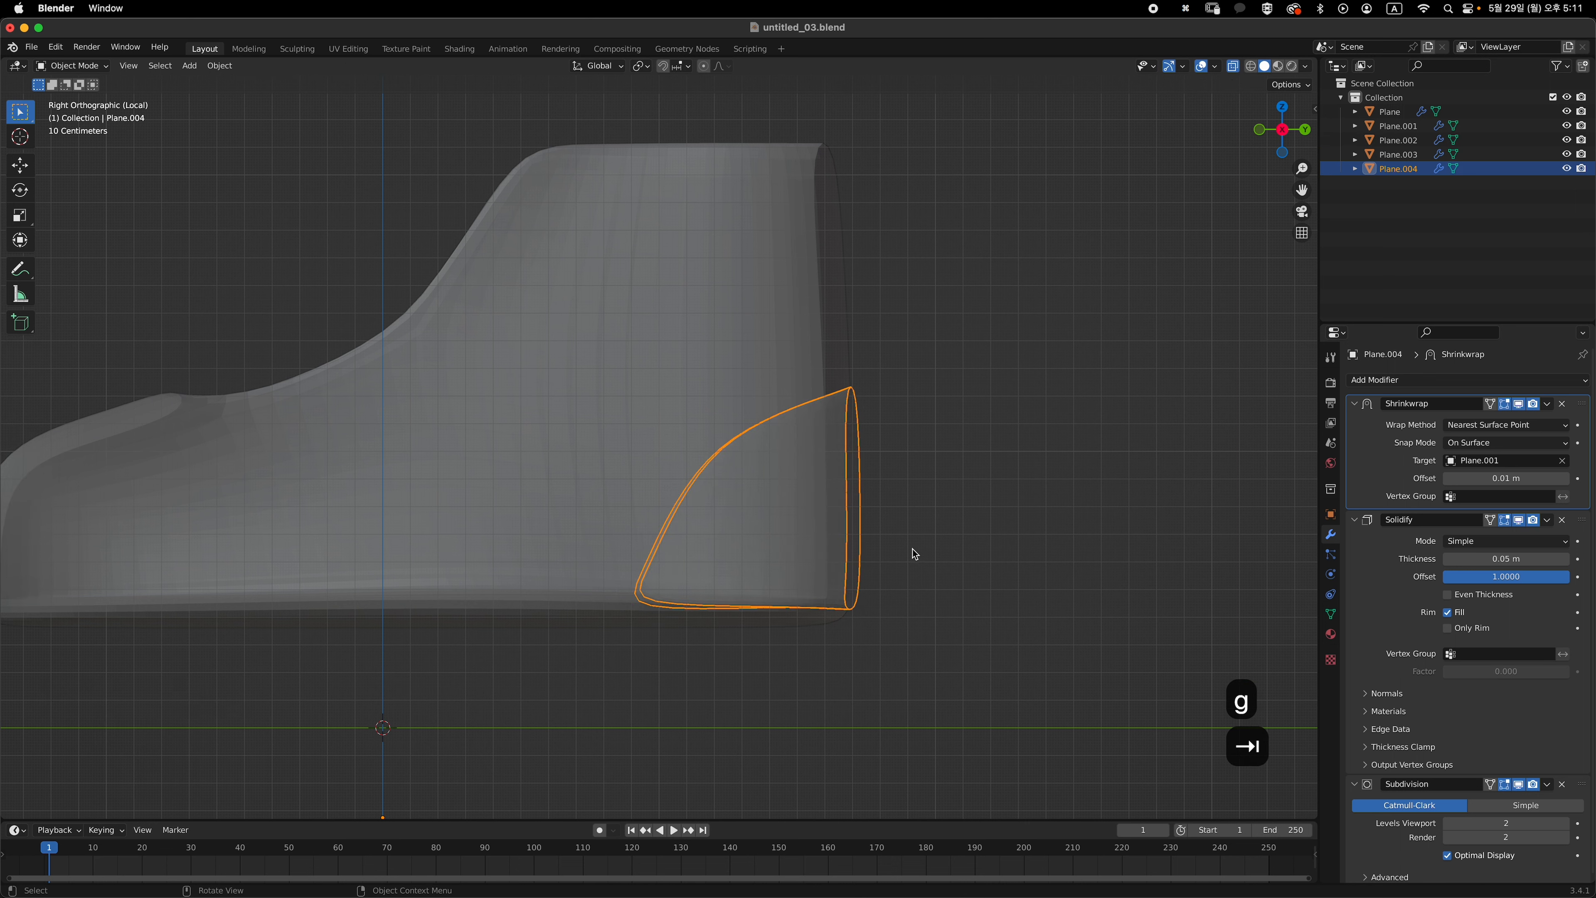
key(alt+z)
key(Tab)
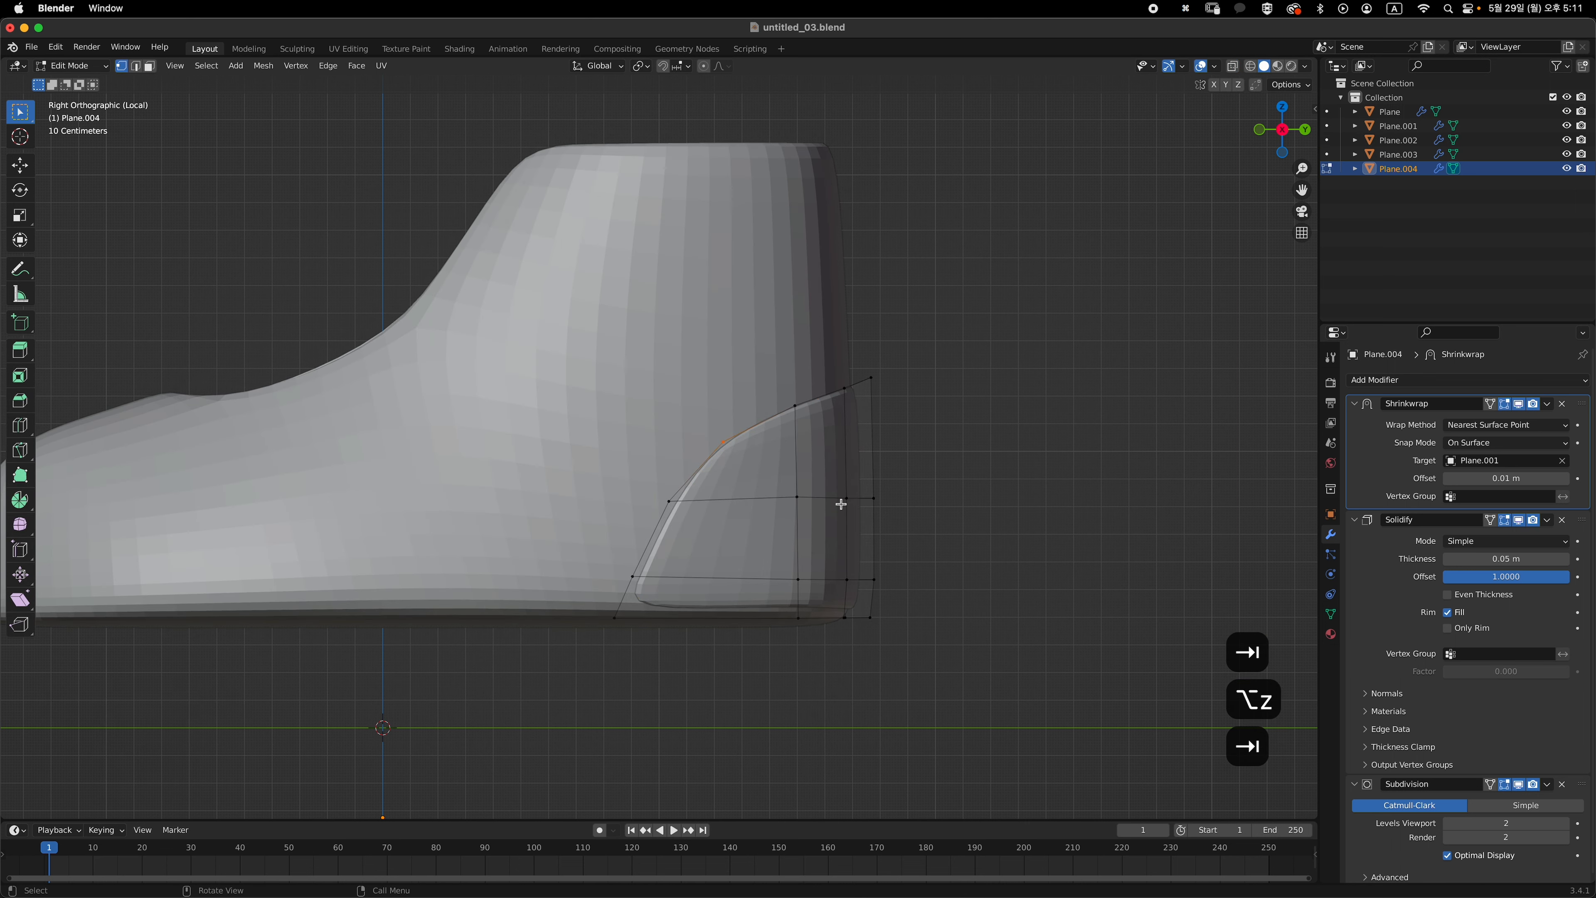
key(alt+z)
- Raise the heel patch's two rear top vertices by about 0.02 m along Z
click(793, 407)
key(g)
key(z)
click(836, 462)
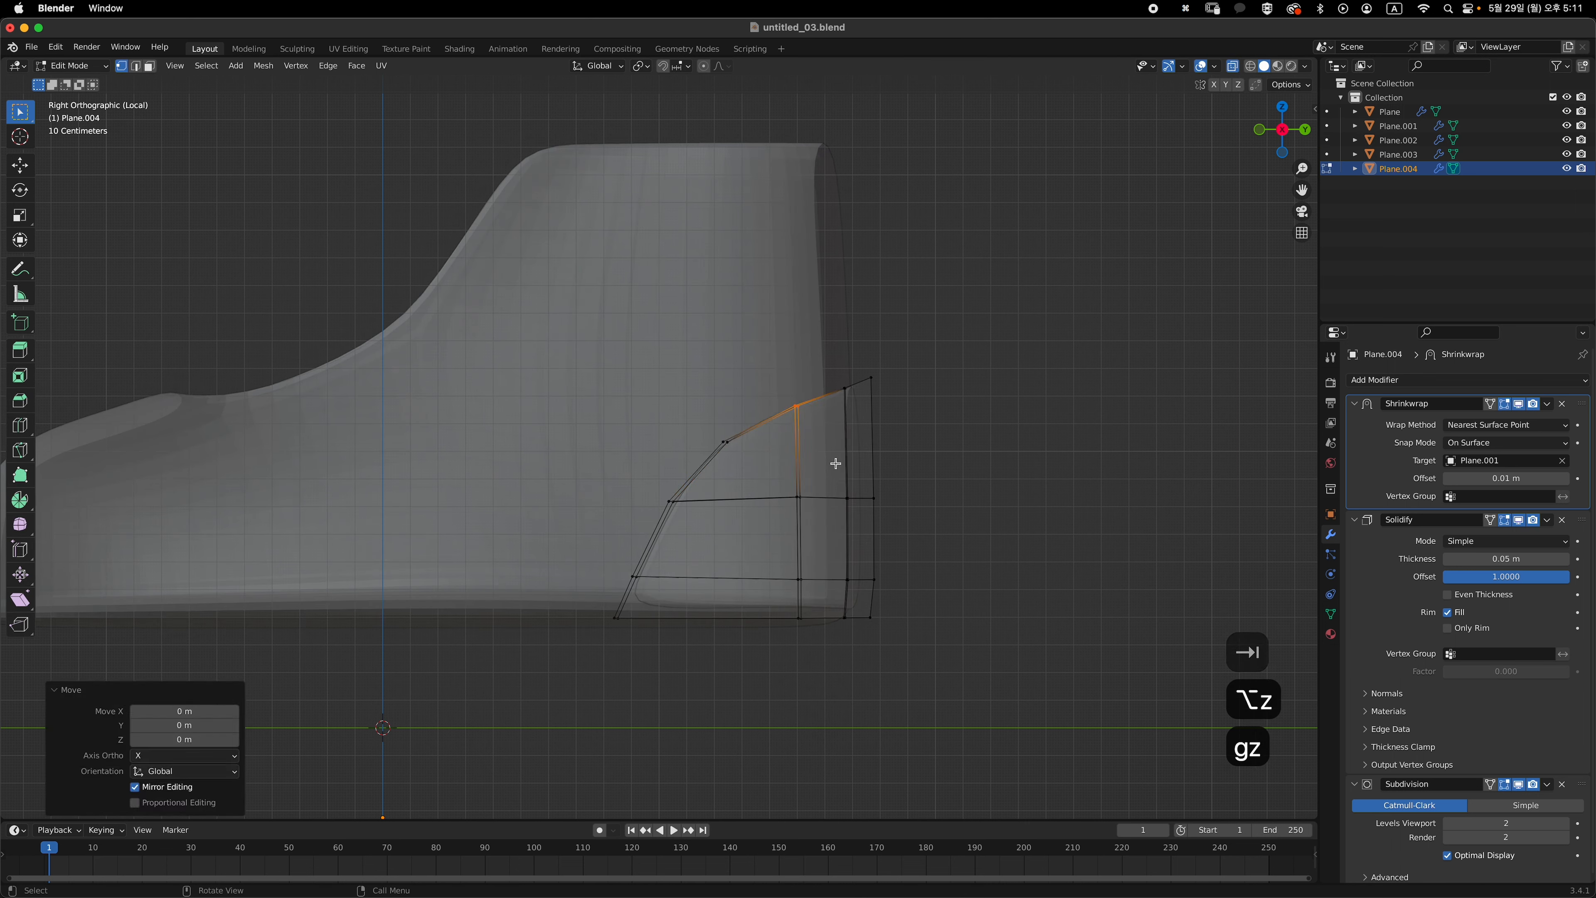
click(844, 388)
shift+click(871, 377)
key(g)
key(z)
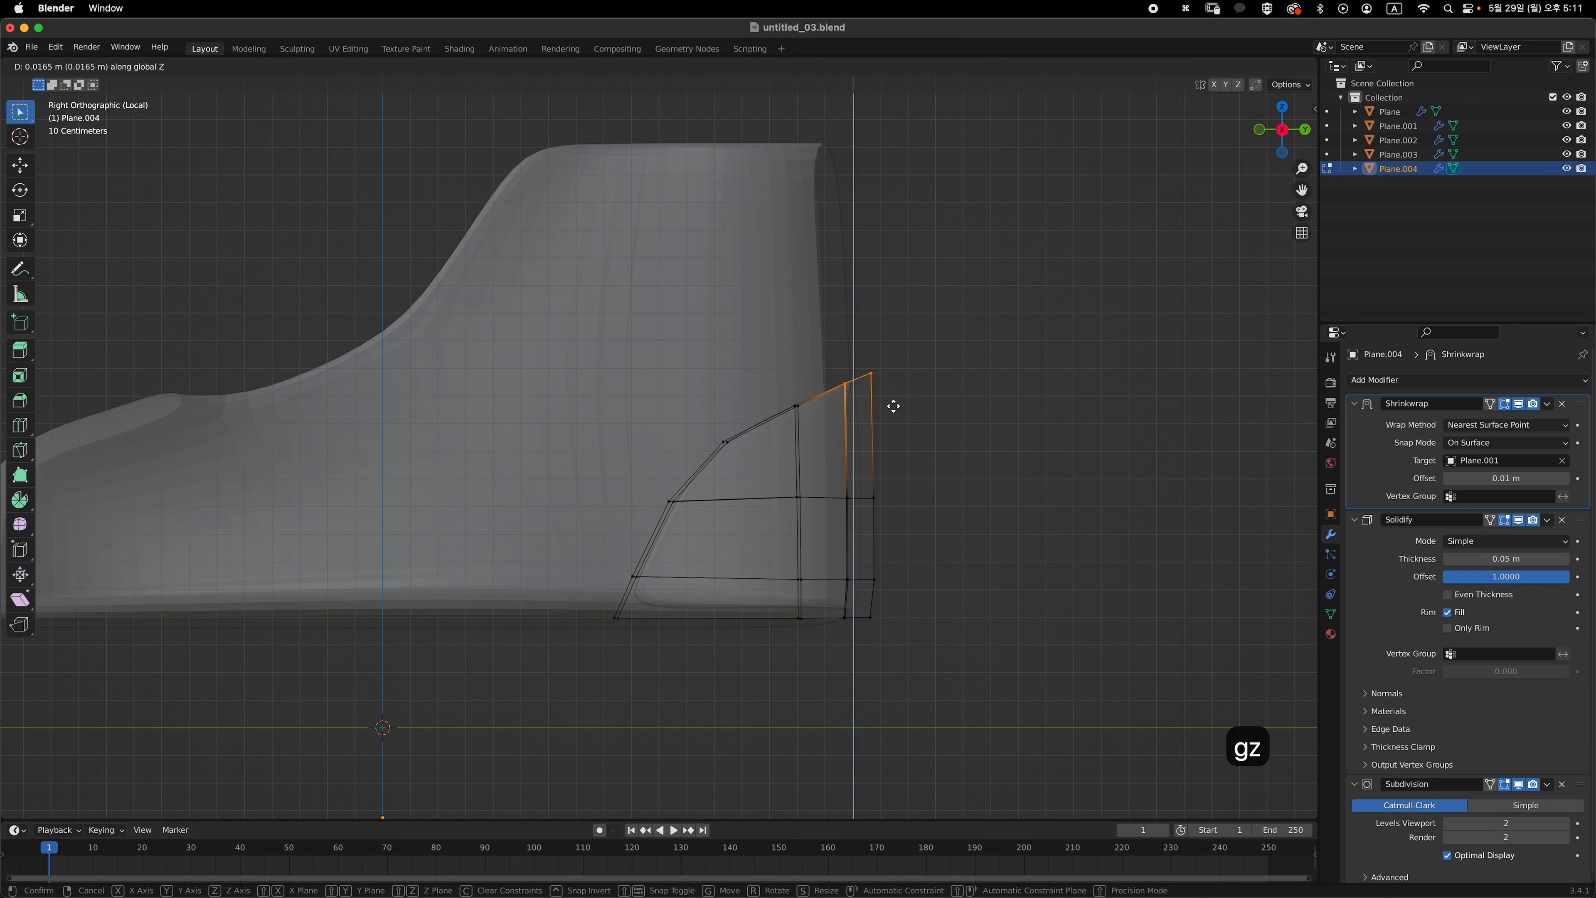
click(893, 406)
key(alt+z)
key(alt+z)
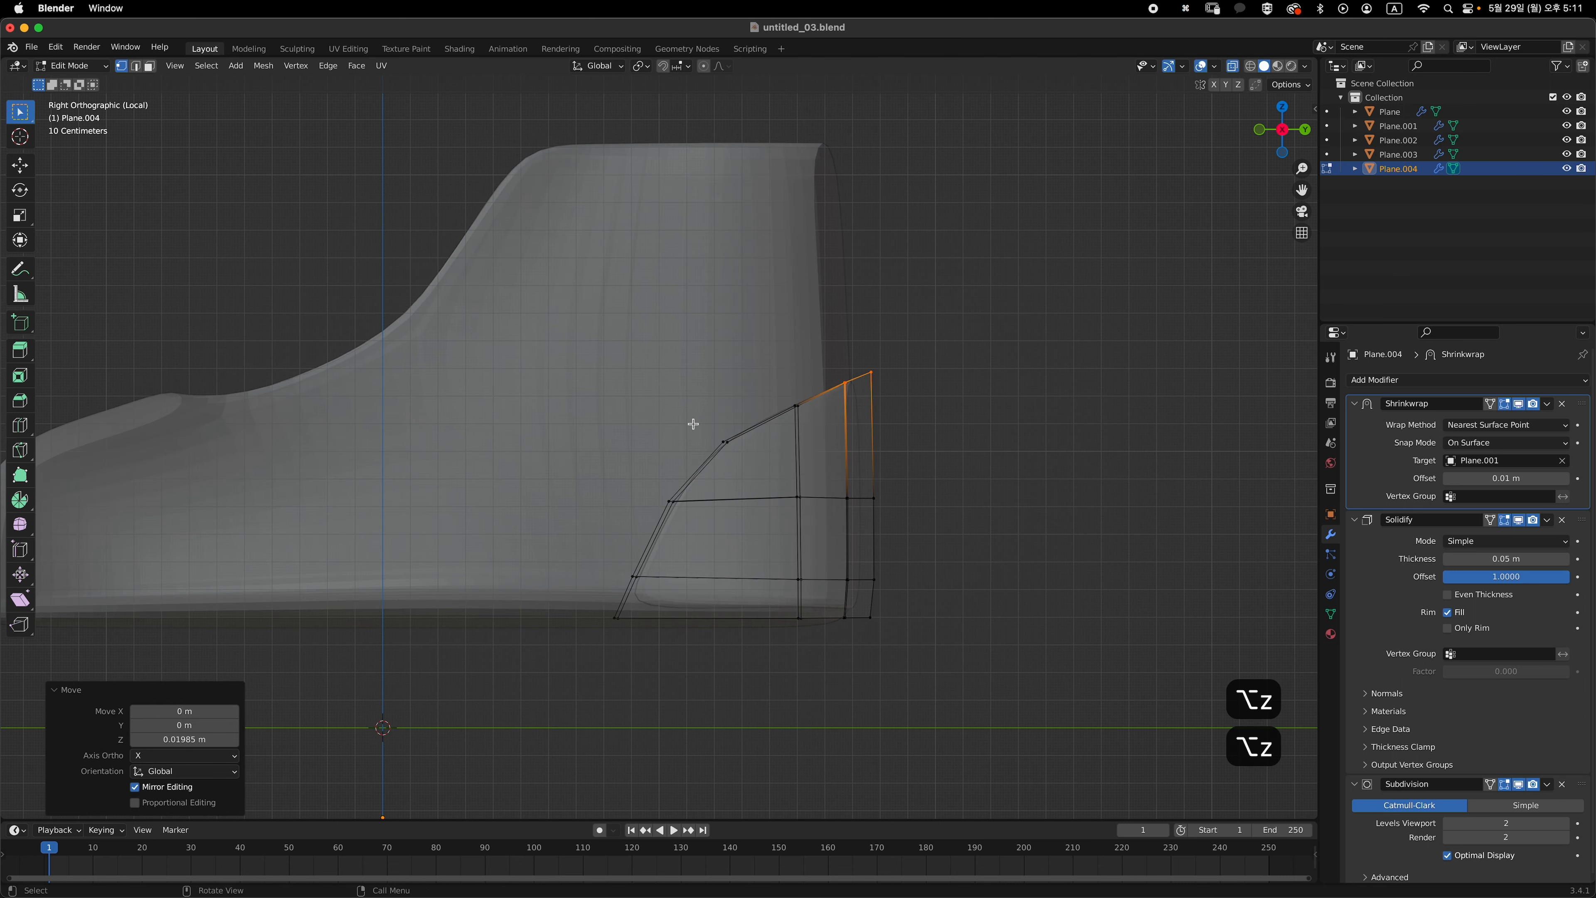
- Nudge the heel patch's top front corner back and down about 0.02 m, and lower the front-edge vertex below it about 0.03 m
click(724, 442)
key(g)
click(796, 482)
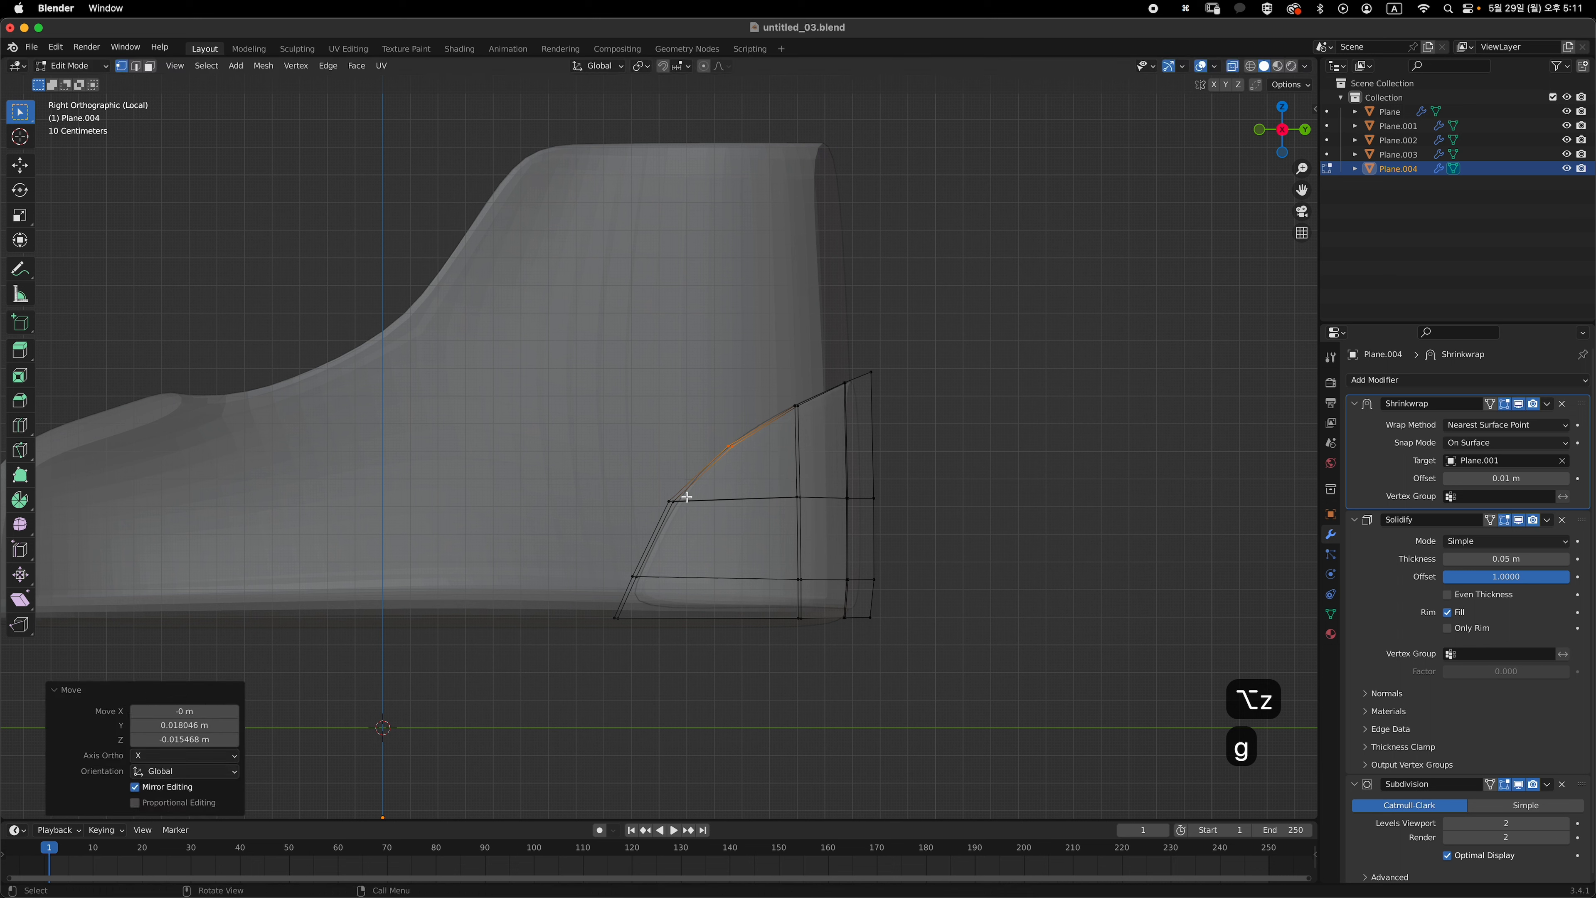
click(674, 500)
key(g)
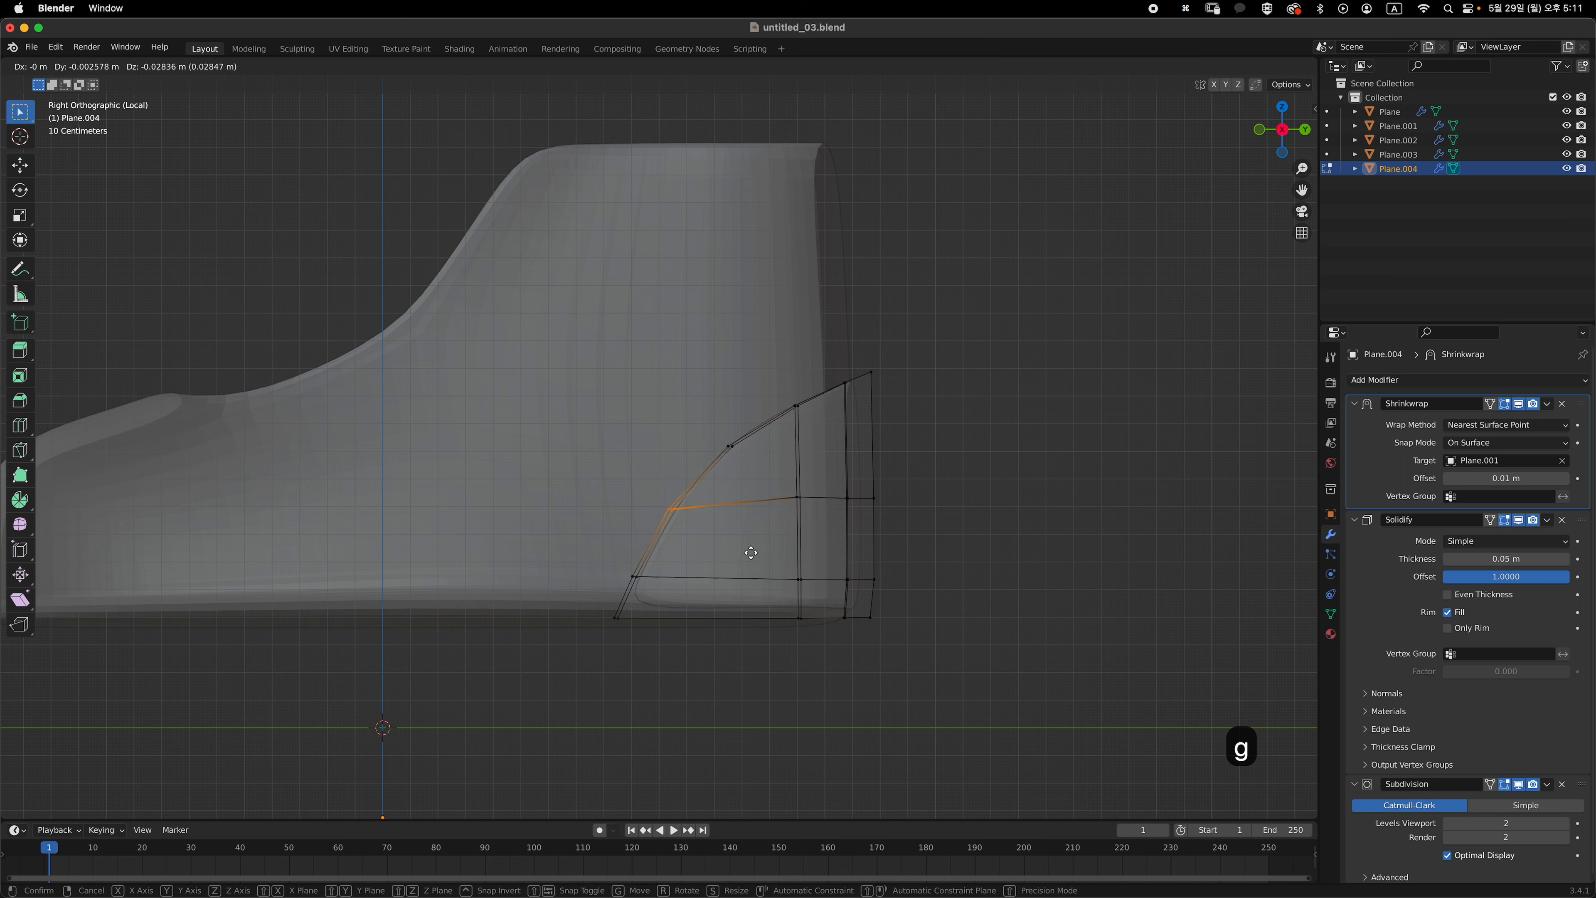
click(749, 553)
- Lower the upper inner row of heel patch vertices about 0.026 m along Z and check the patch's shape without X-ray
key(alt+z)
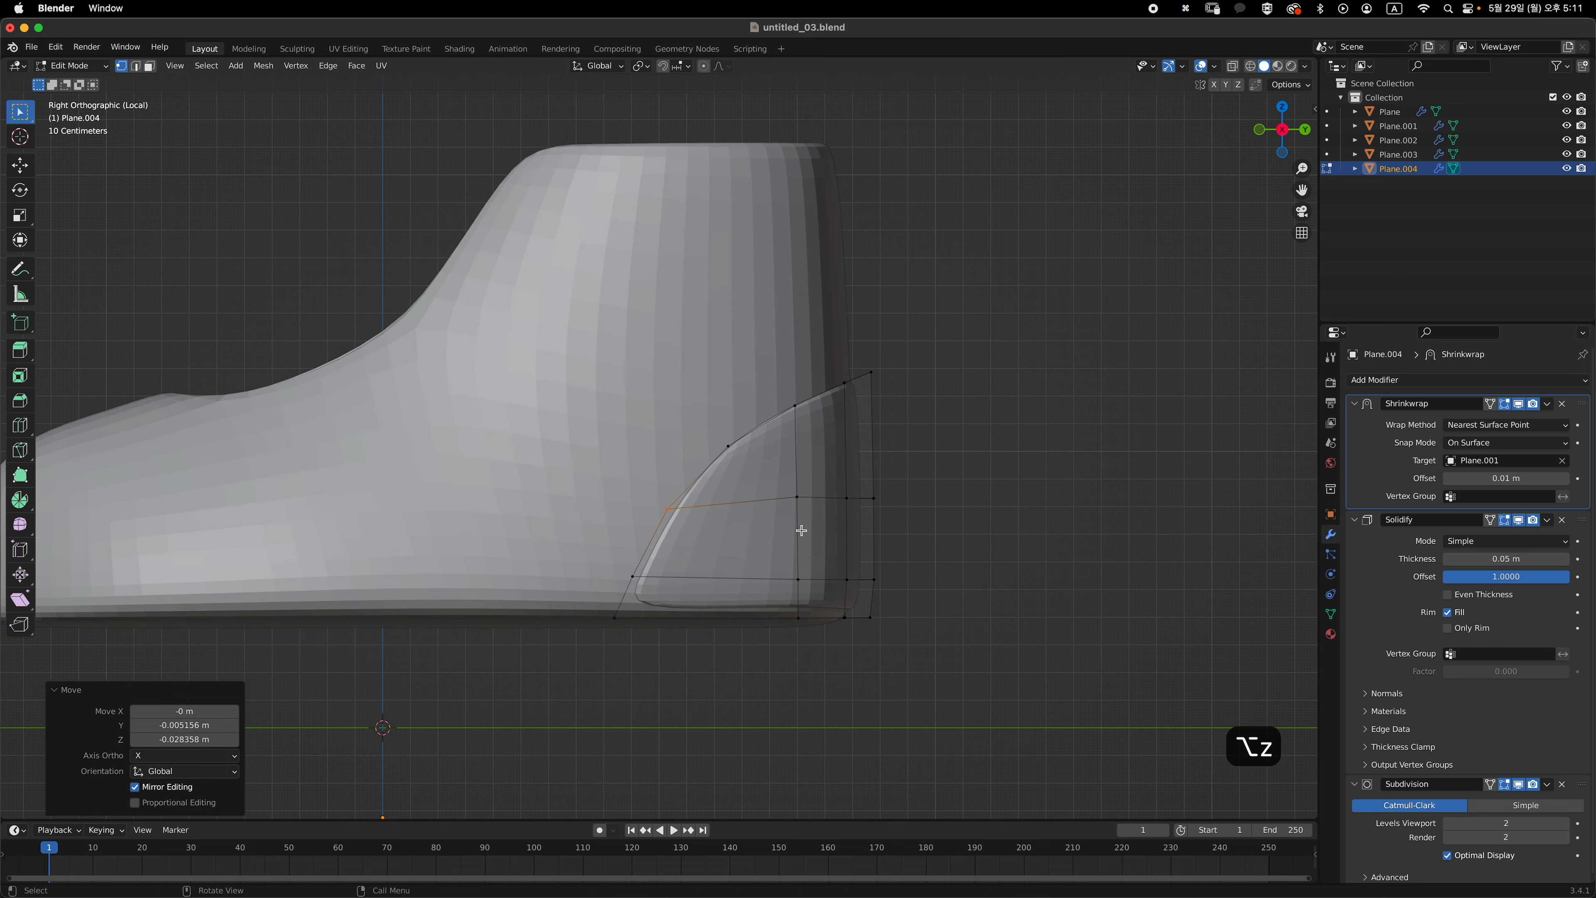
key(alt+z)
drag(769, 472, 919, 519)
key(g)
key(z)
click(922, 529)
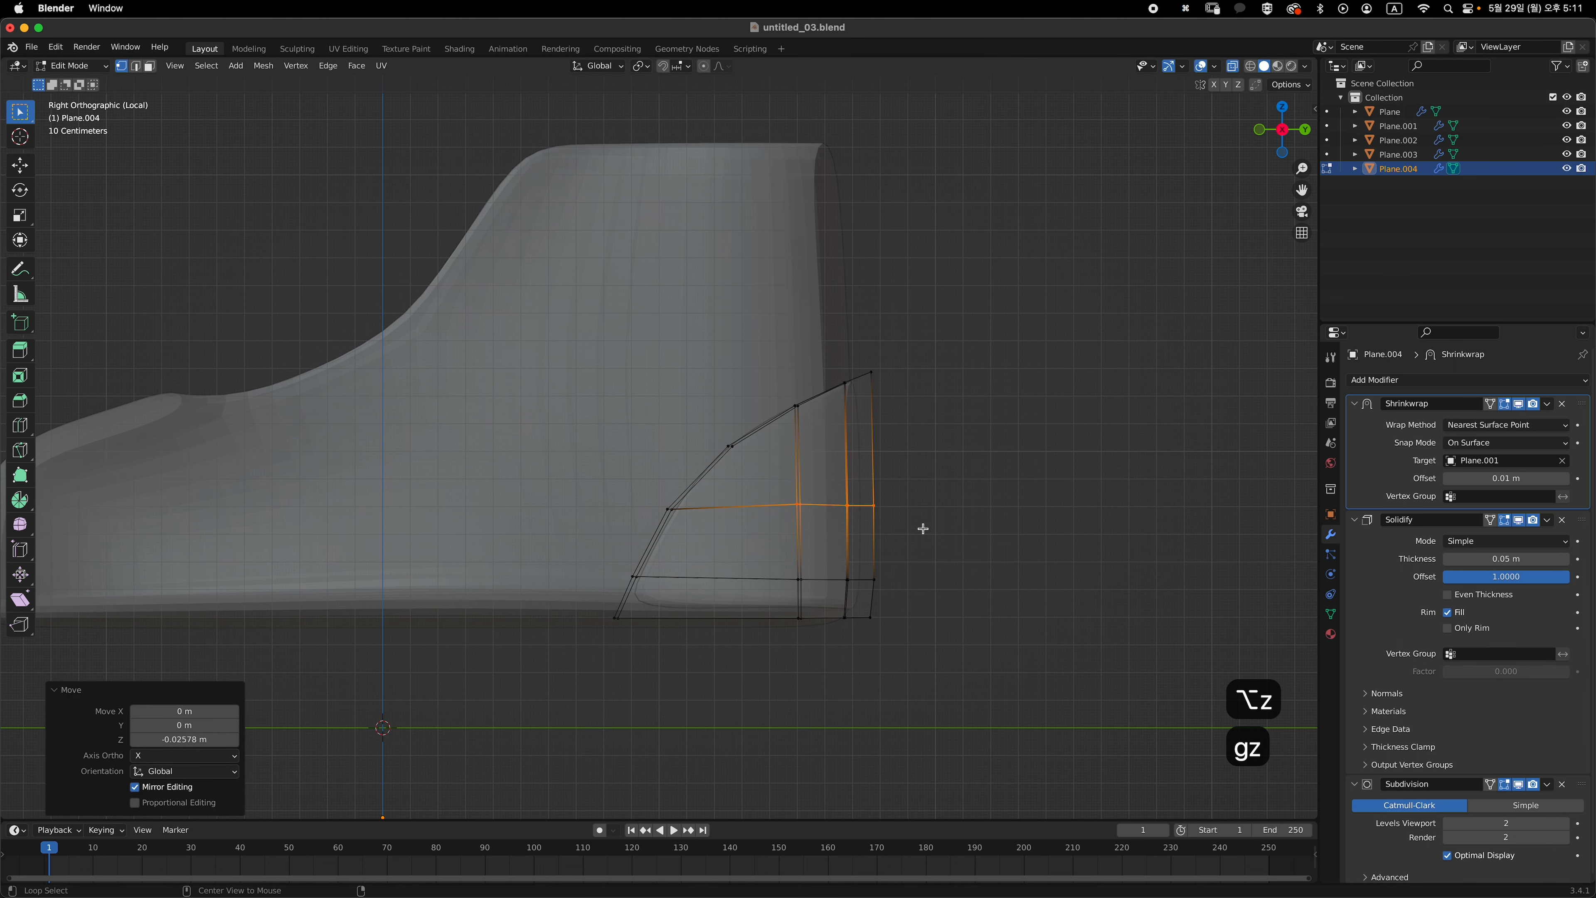
key(alt+z)
scroll(922, 529, down, 1)
key(Tab)
key(Tab)
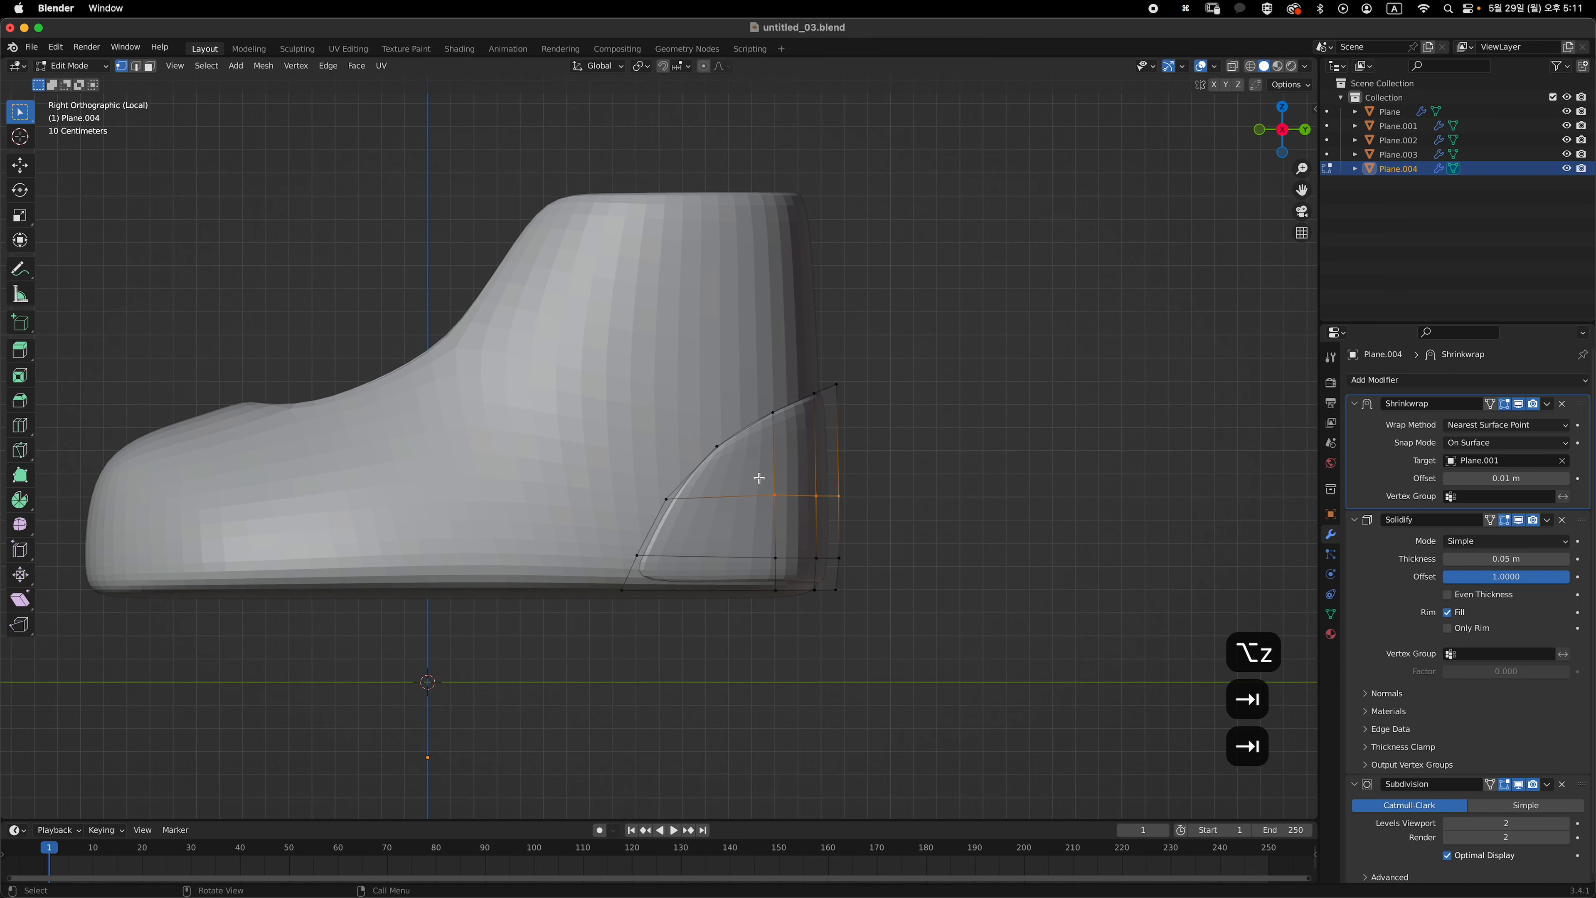
- Lower the heel patch's two middle front-edge vertices slightly and check its outline from the side and back
key(alt+z)
drag(711, 522, 713, 523)
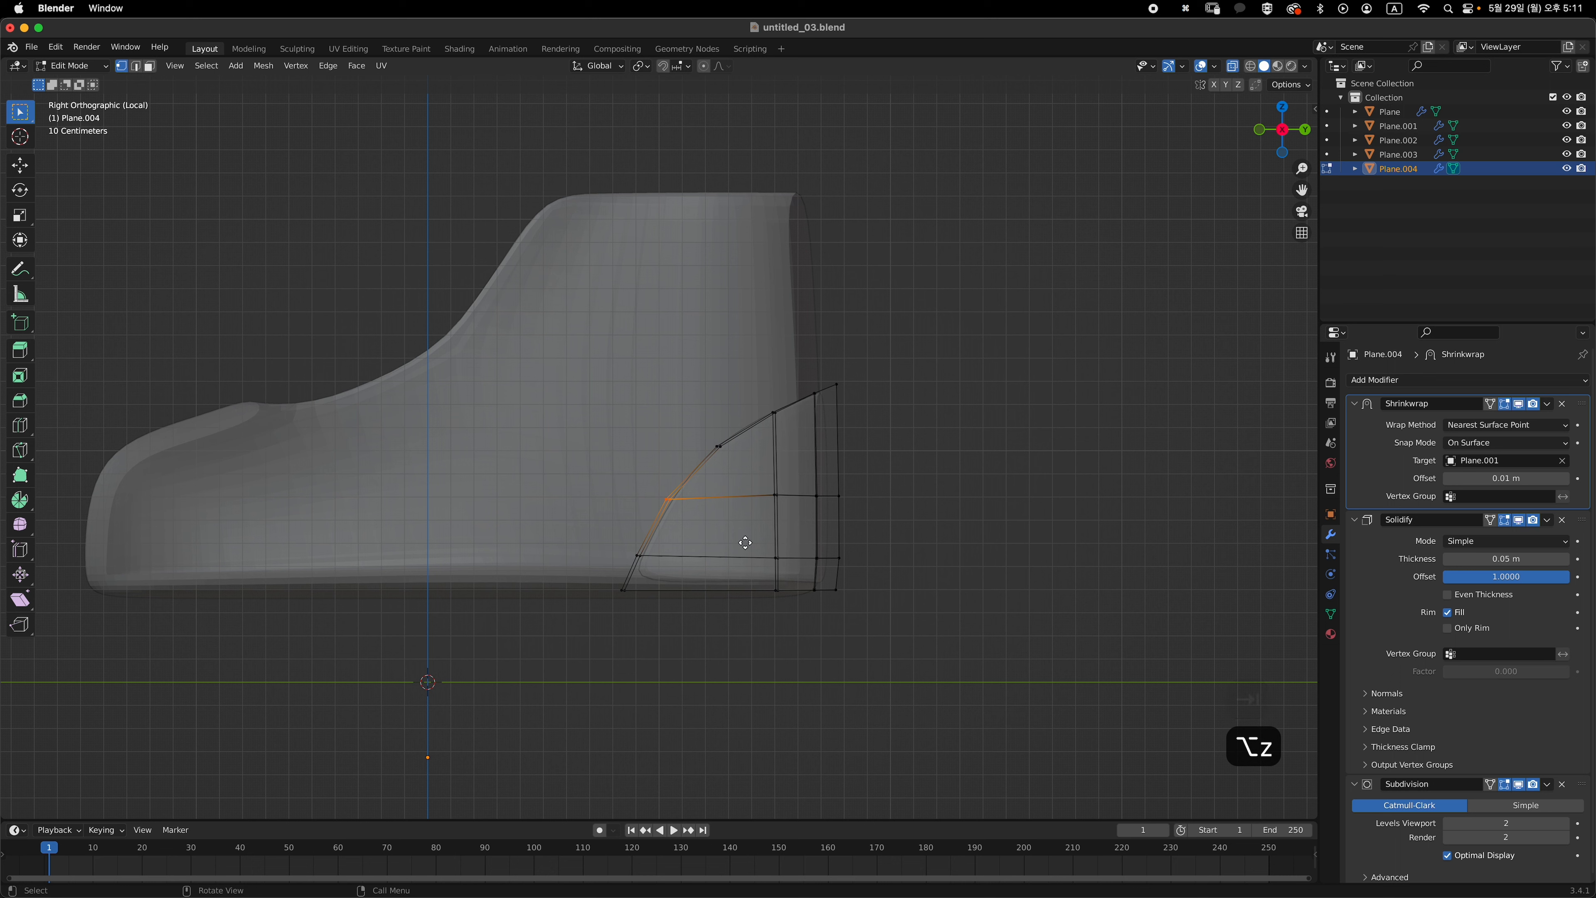
key(g)
click(745, 543)
drag(703, 431, 725, 464)
key(g)
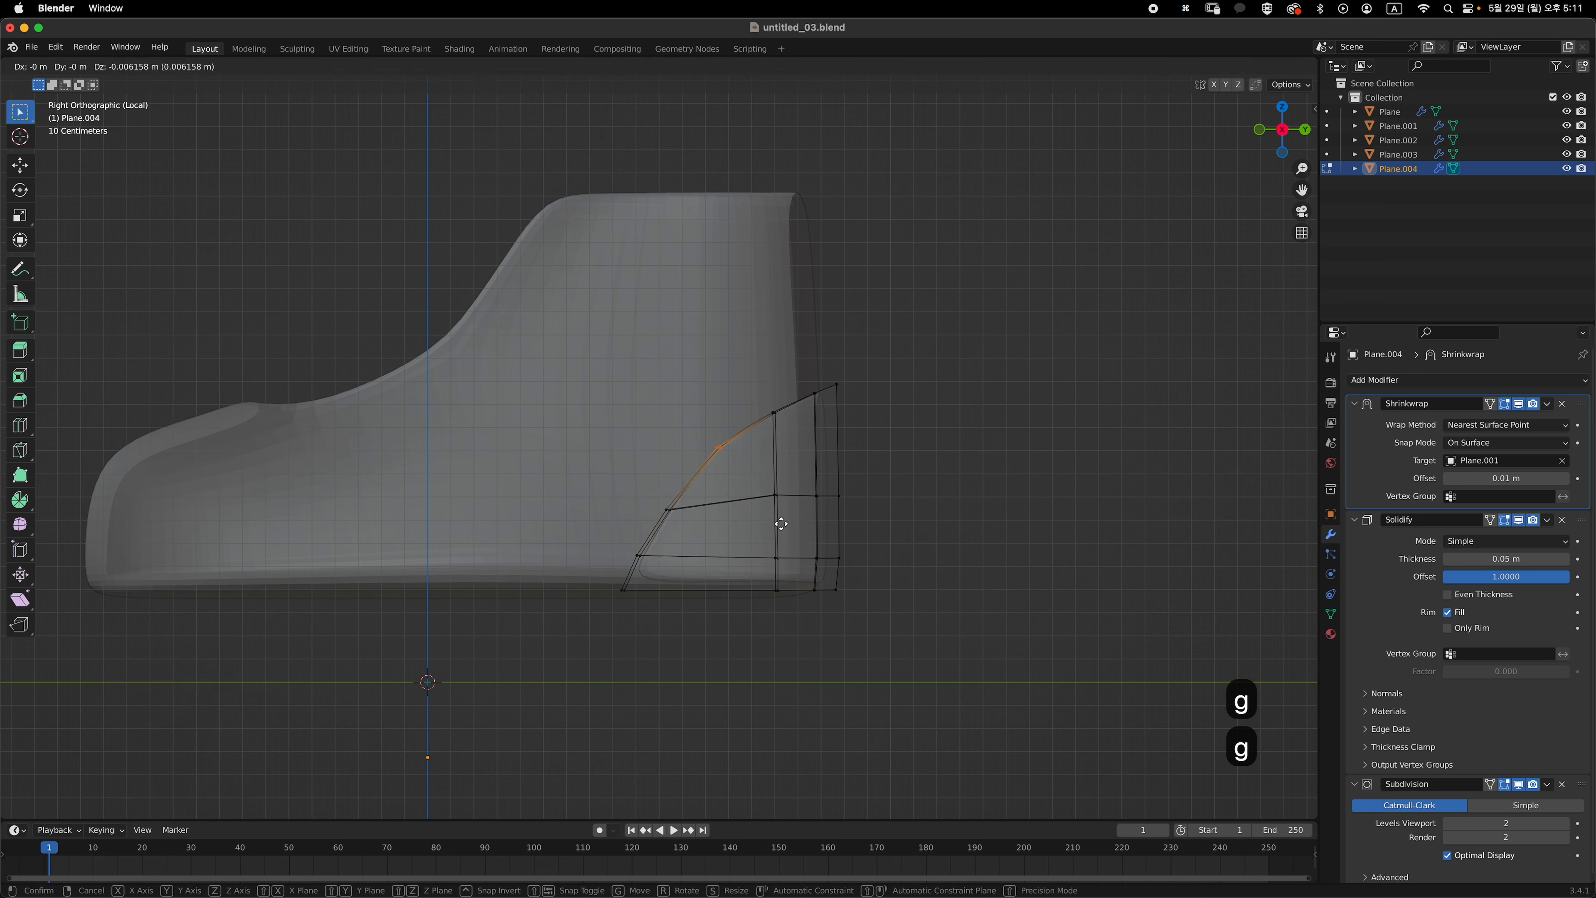
click(780, 530)
key(alt+z)
key(Tab)
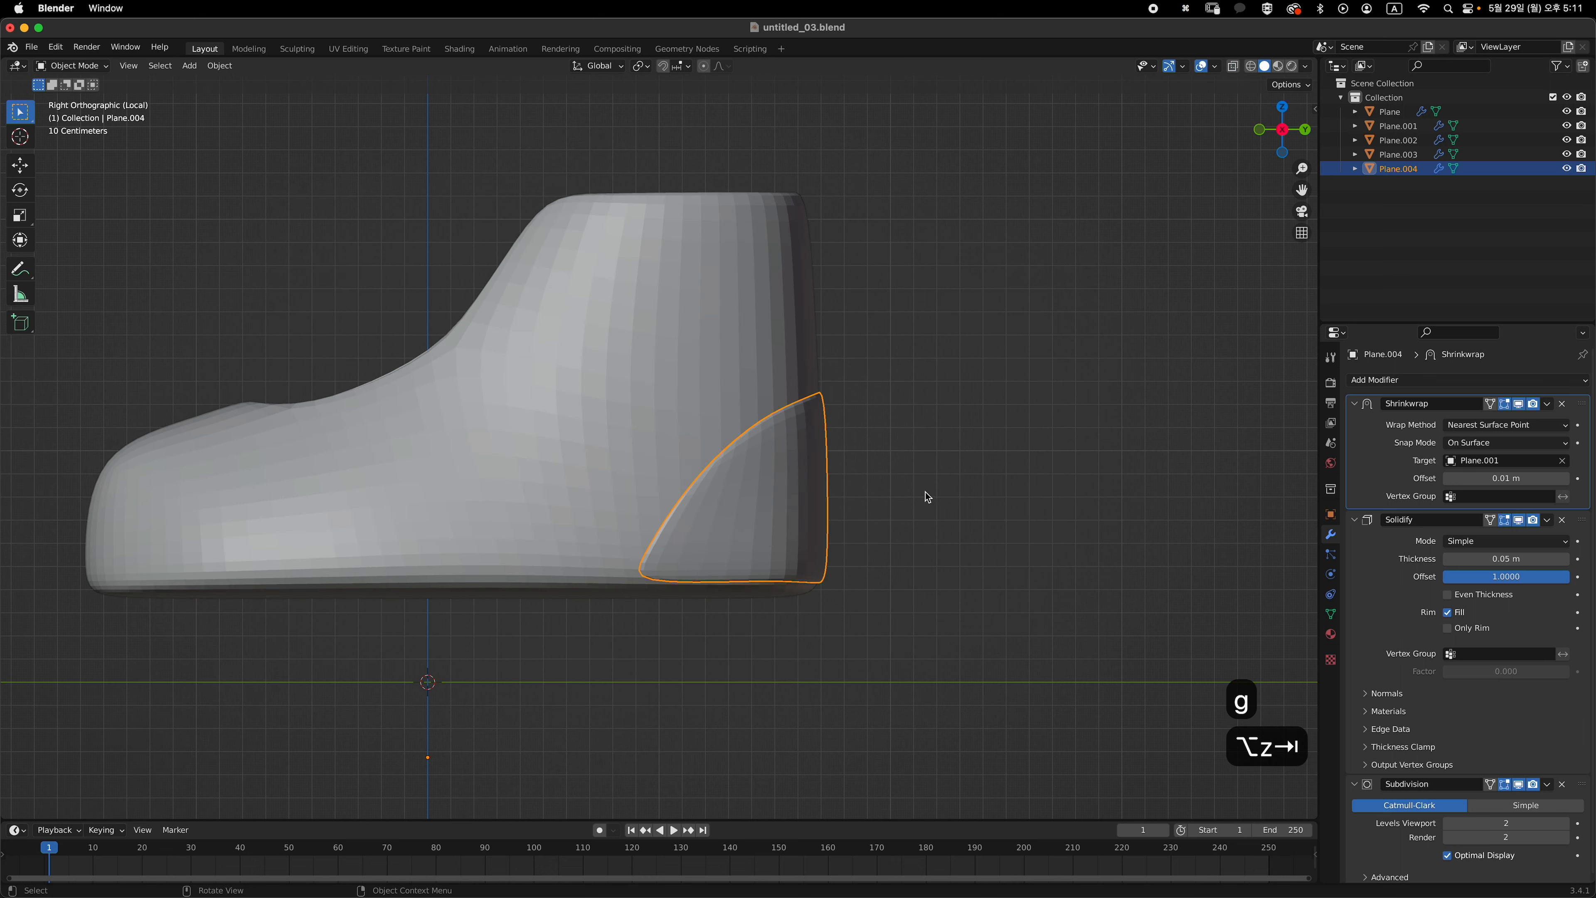
click(952, 493)
middle_drag(951, 488, 885, 375)
click(868, 518)
click(815, 535)
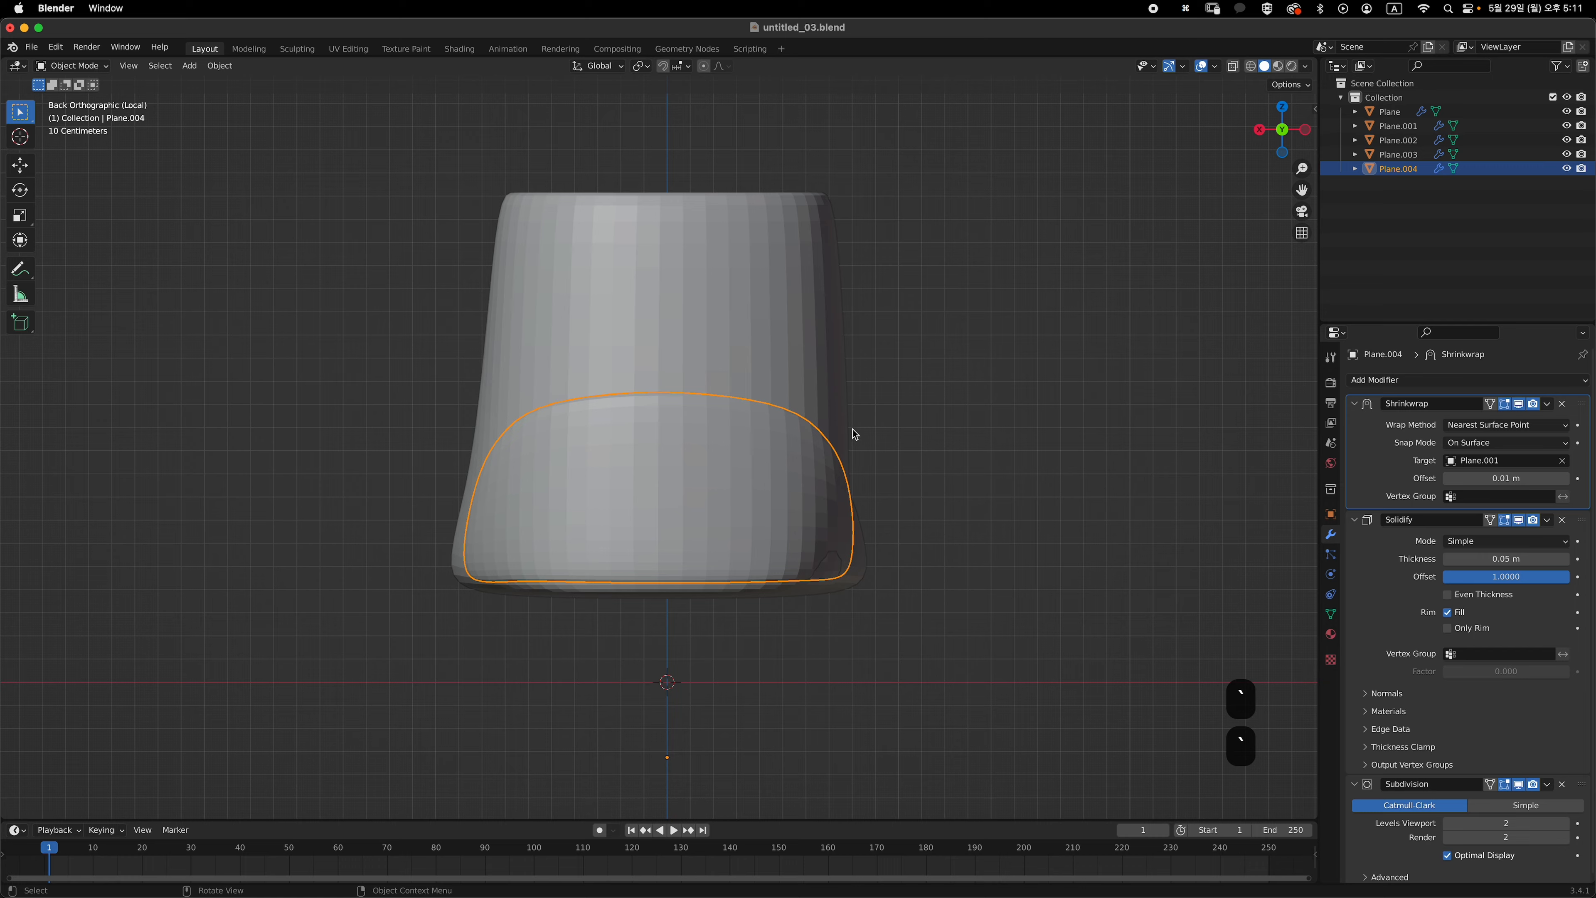
- Move the left bottom front corner vertex of the heel patch about -0.036 m along X
middle_drag(855, 434, 770, 394)
key(Tab)
middle_drag(579, 494, 747, 330)
middle_drag(714, 503, 630, 542)
shift+middle_drag(578, 607, 628, 540)
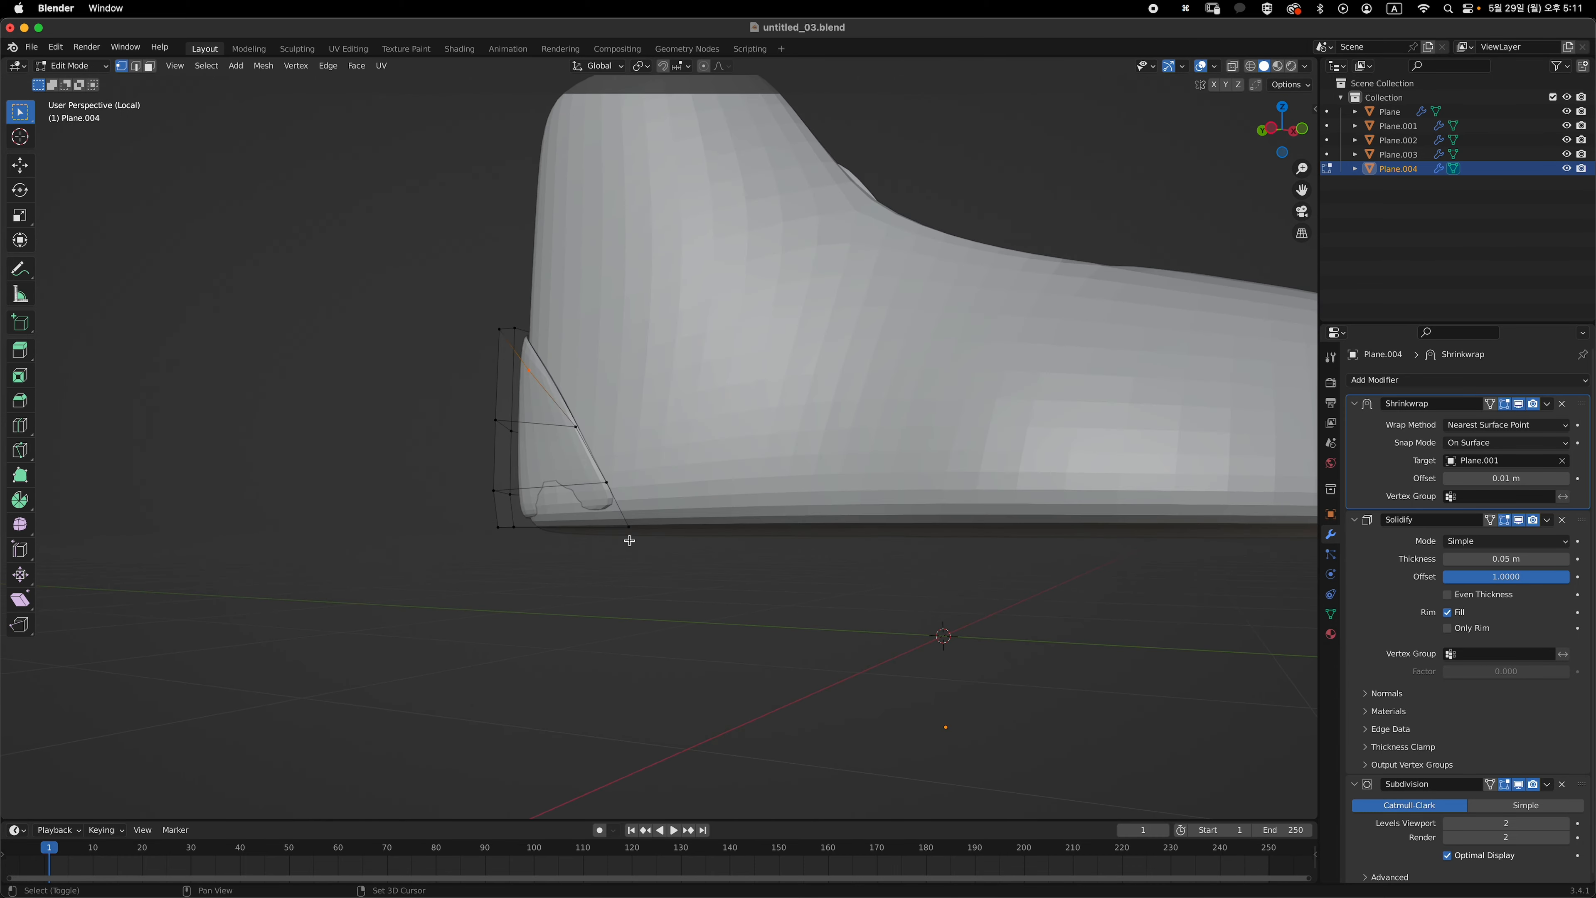
middle_drag(716, 481, 676, 538)
key(g)
key(x)
click(652, 538)
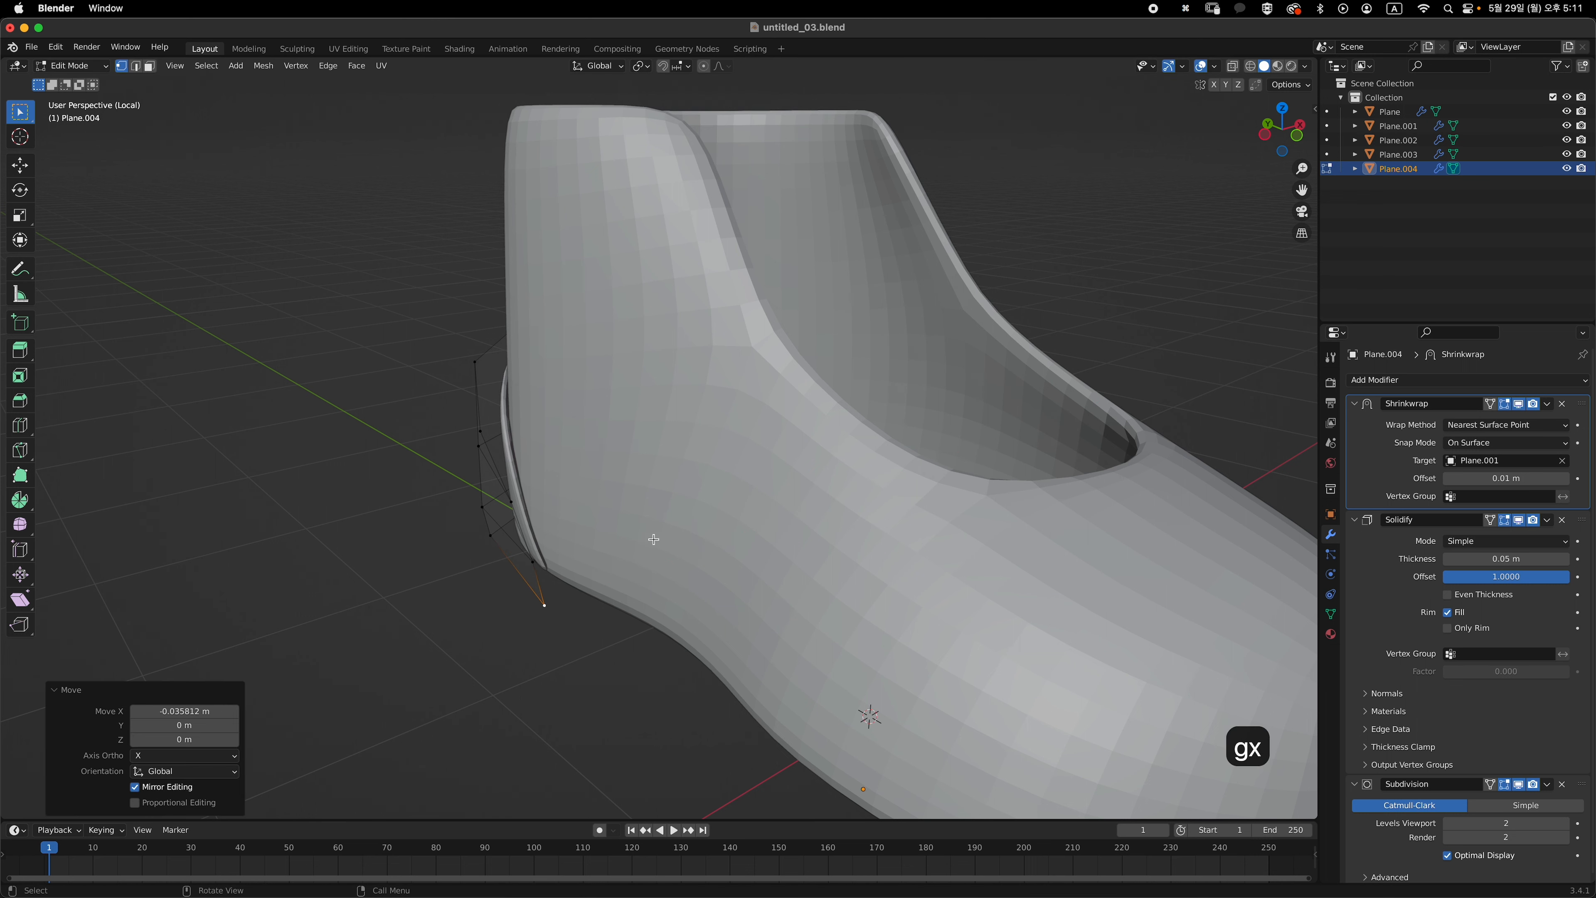
- Shift the left front-edge vertex above the bottom corner about -0.034 m along X and the next one up about -0.014 m
middle_drag(550, 588, 659, 534)
key(g)
key(x)
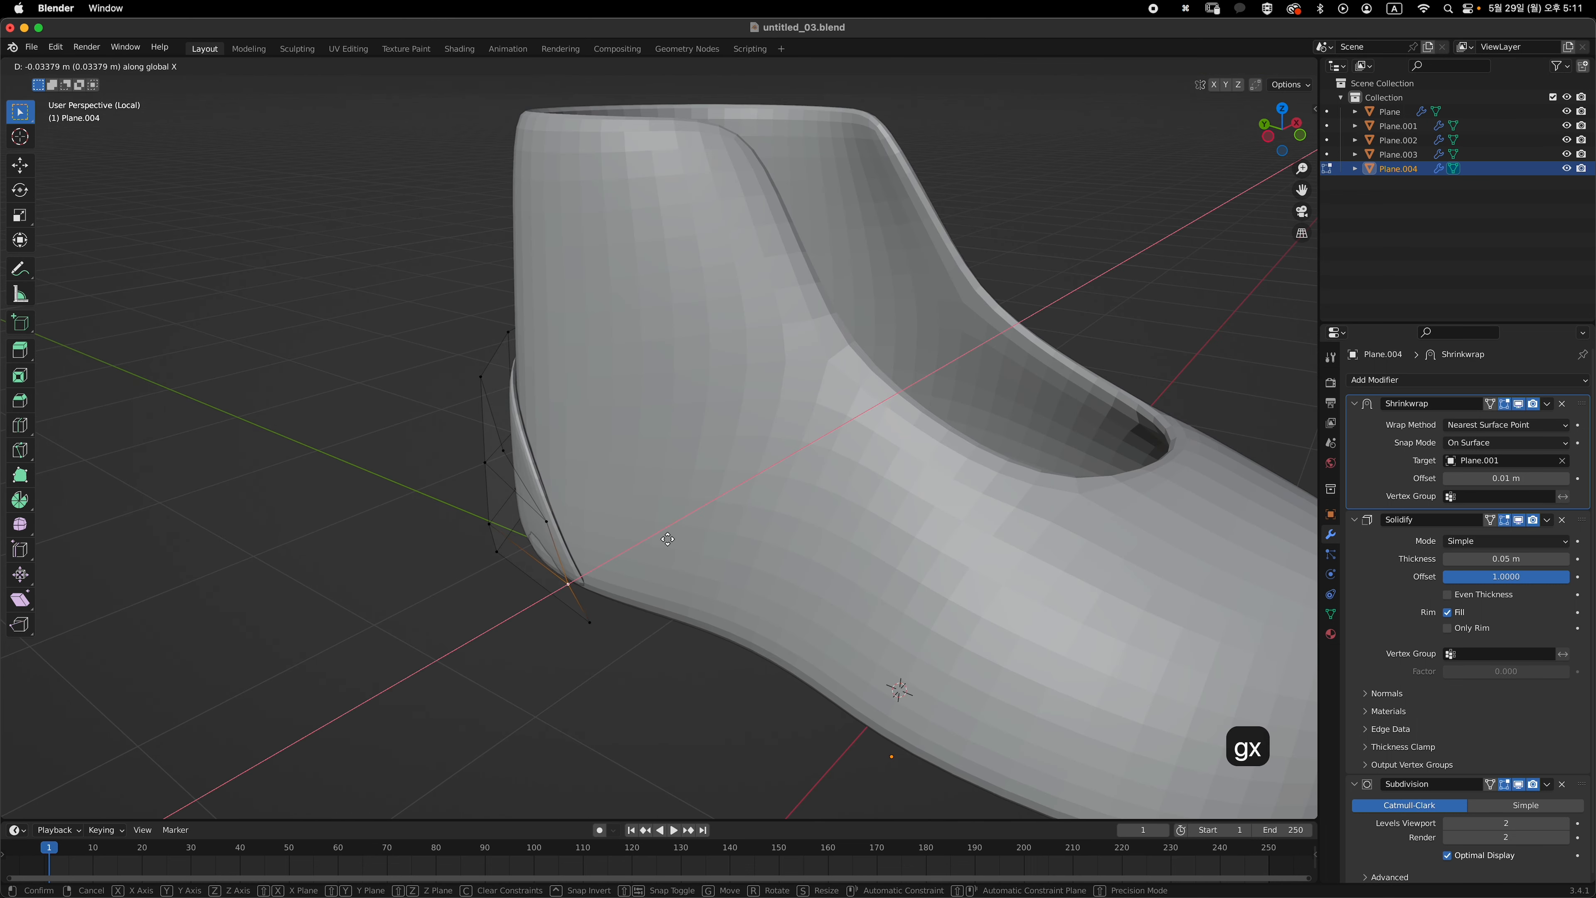
click(668, 539)
click(554, 520)
key(g)
key(x)
click(601, 517)
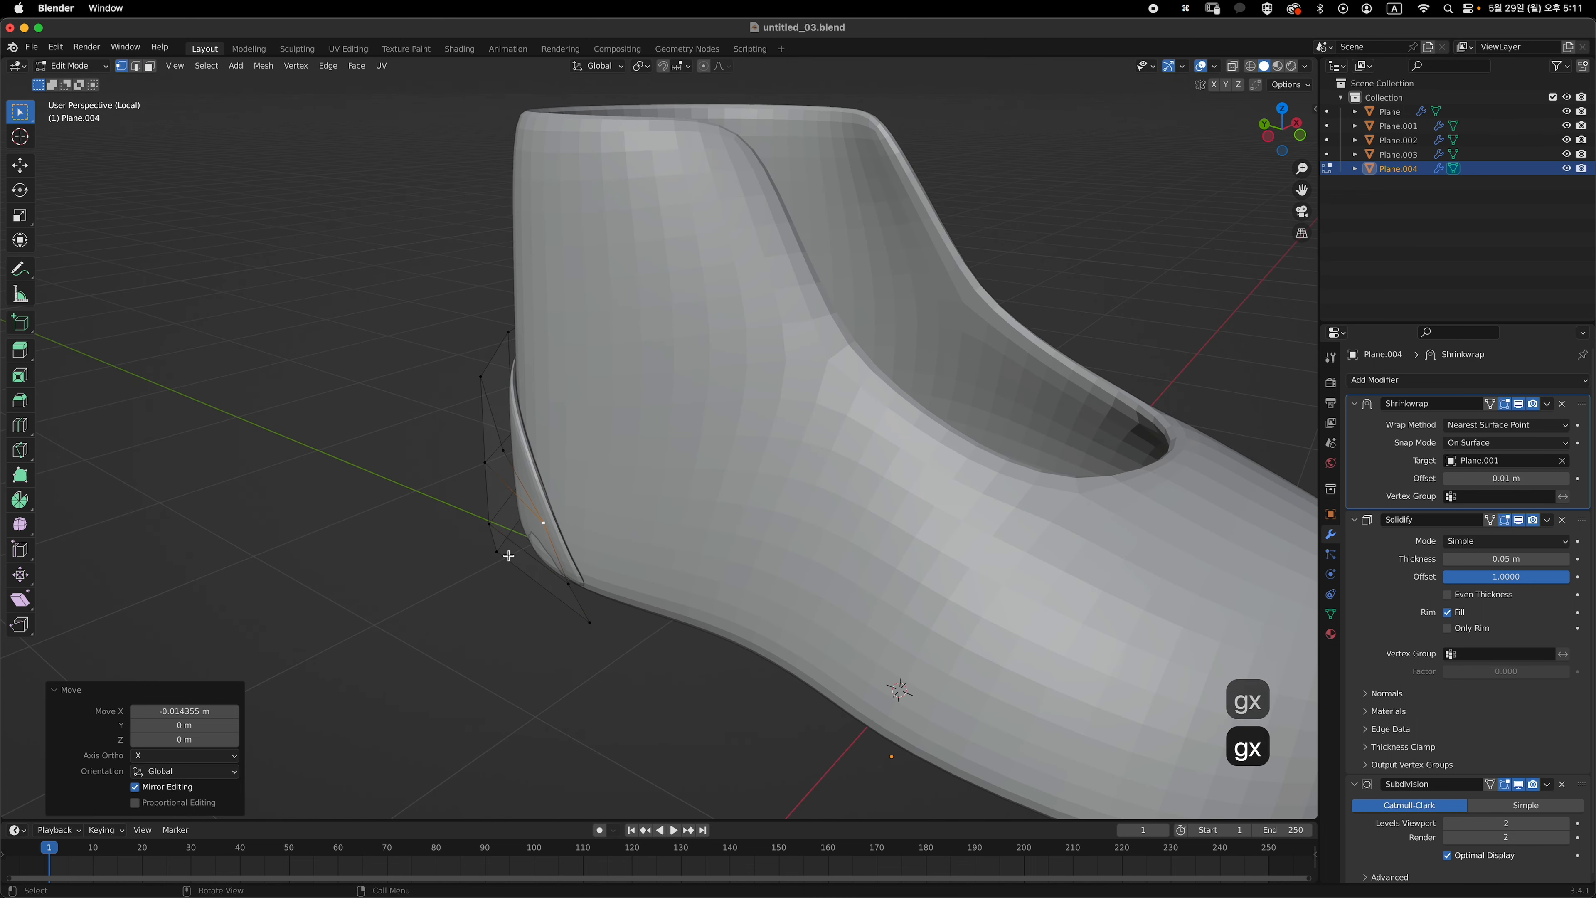
- Move the left bottom-edge vertex behind the heel patch's front corner about -0.028 m along X
click(502, 554)
key(g)
key(x)
click(604, 537)
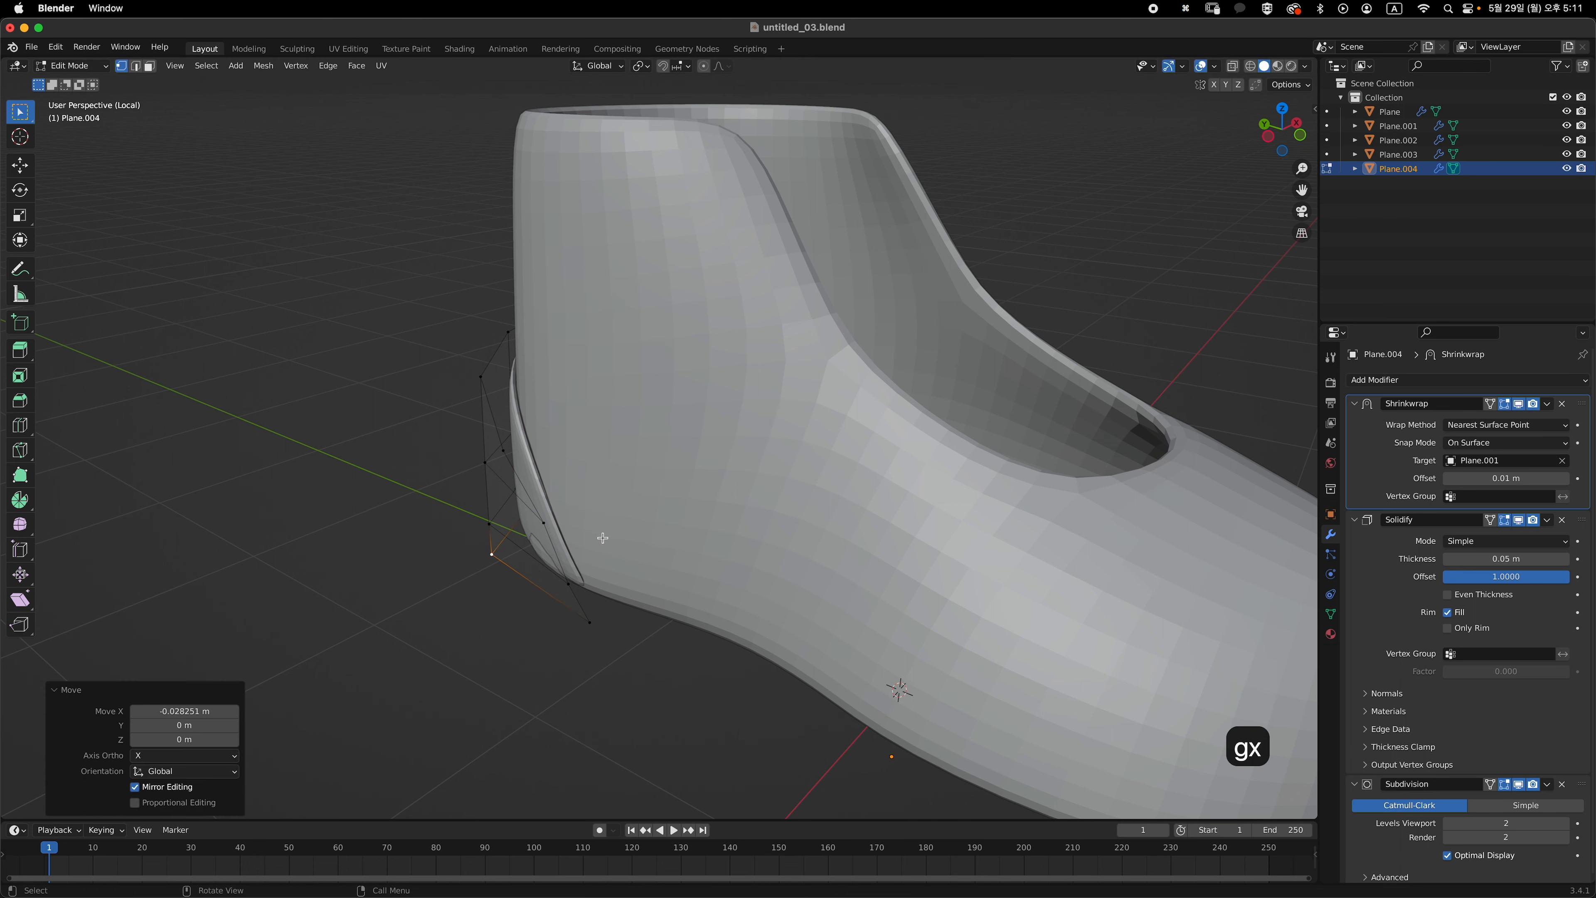
- Knife-cut the right side of the heel patch vertically from the middle curved-edge vertex down past the bottom edge
middle_drag(604, 537, 738, 549)
key(grave)
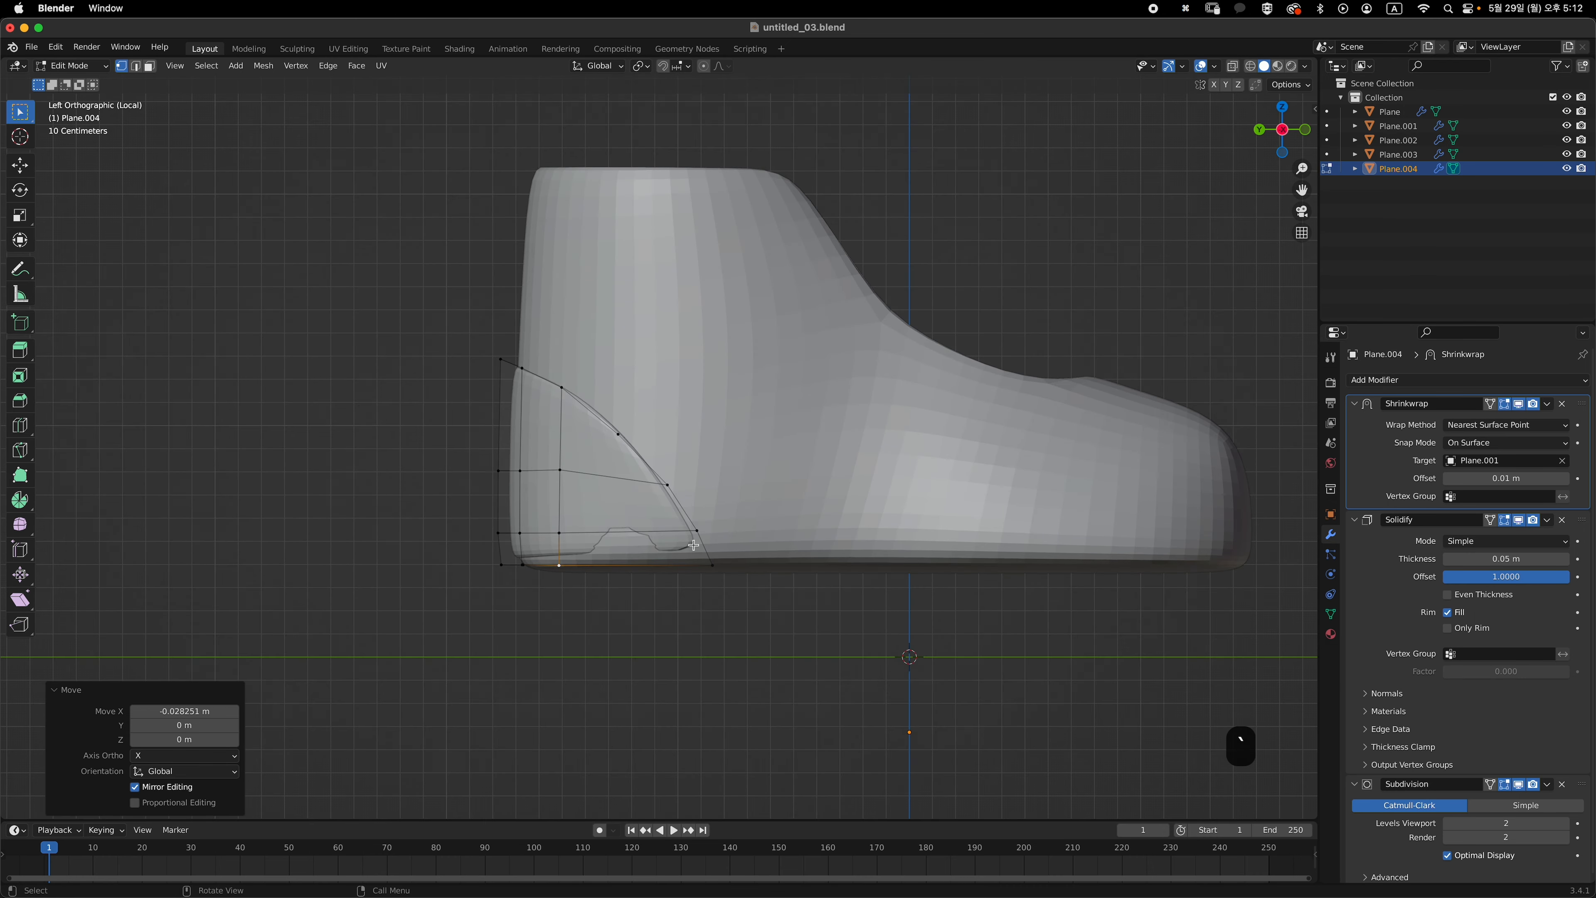
key(grave)
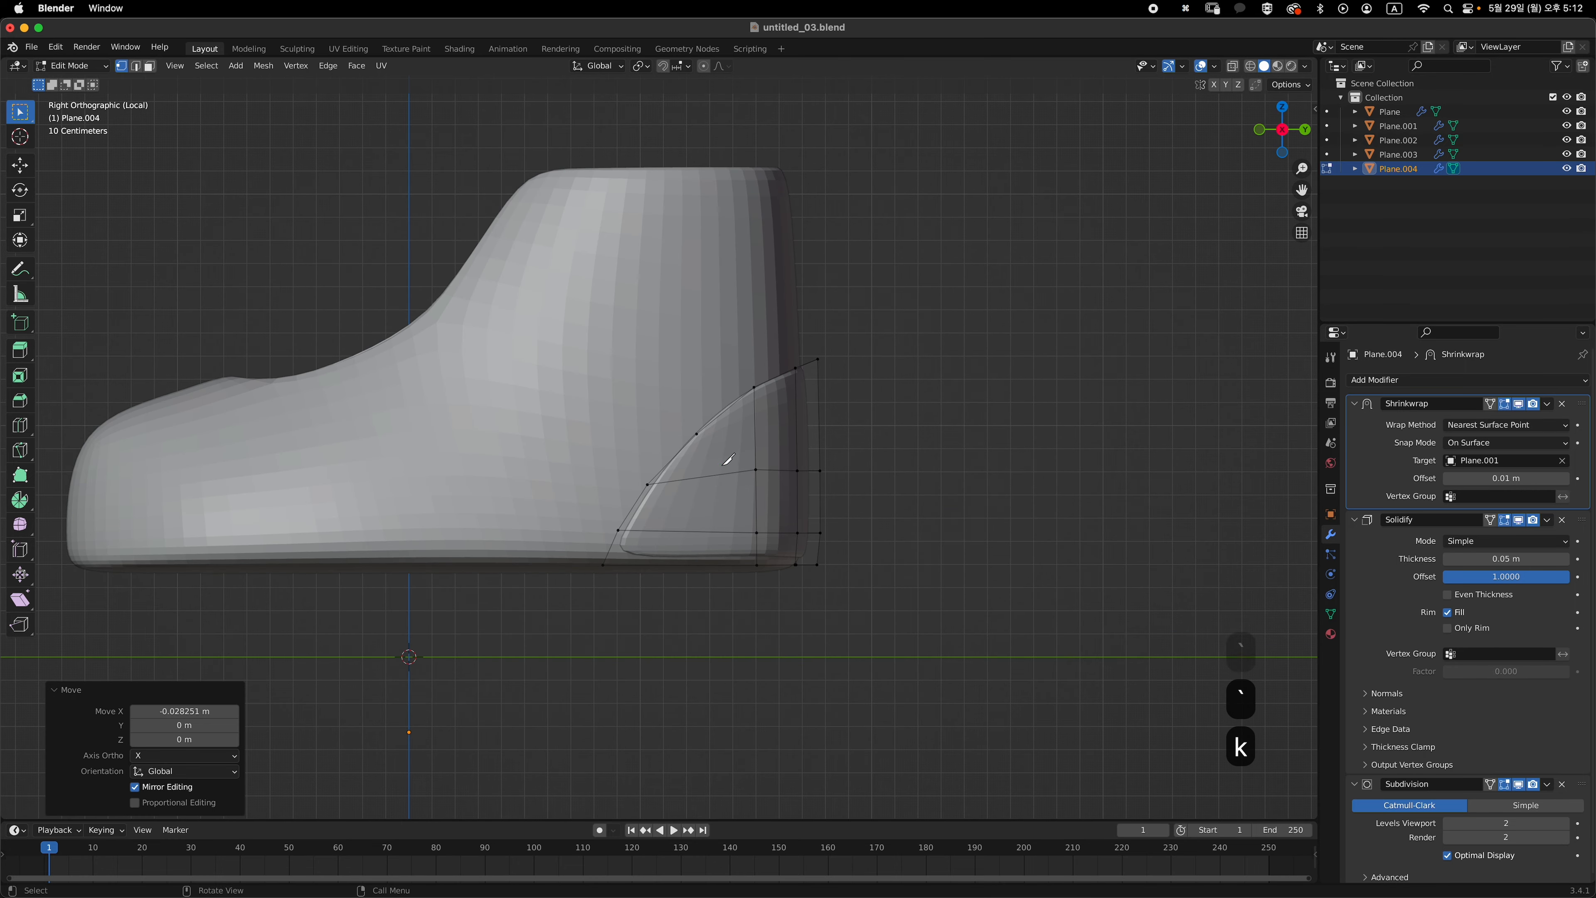
key(z)
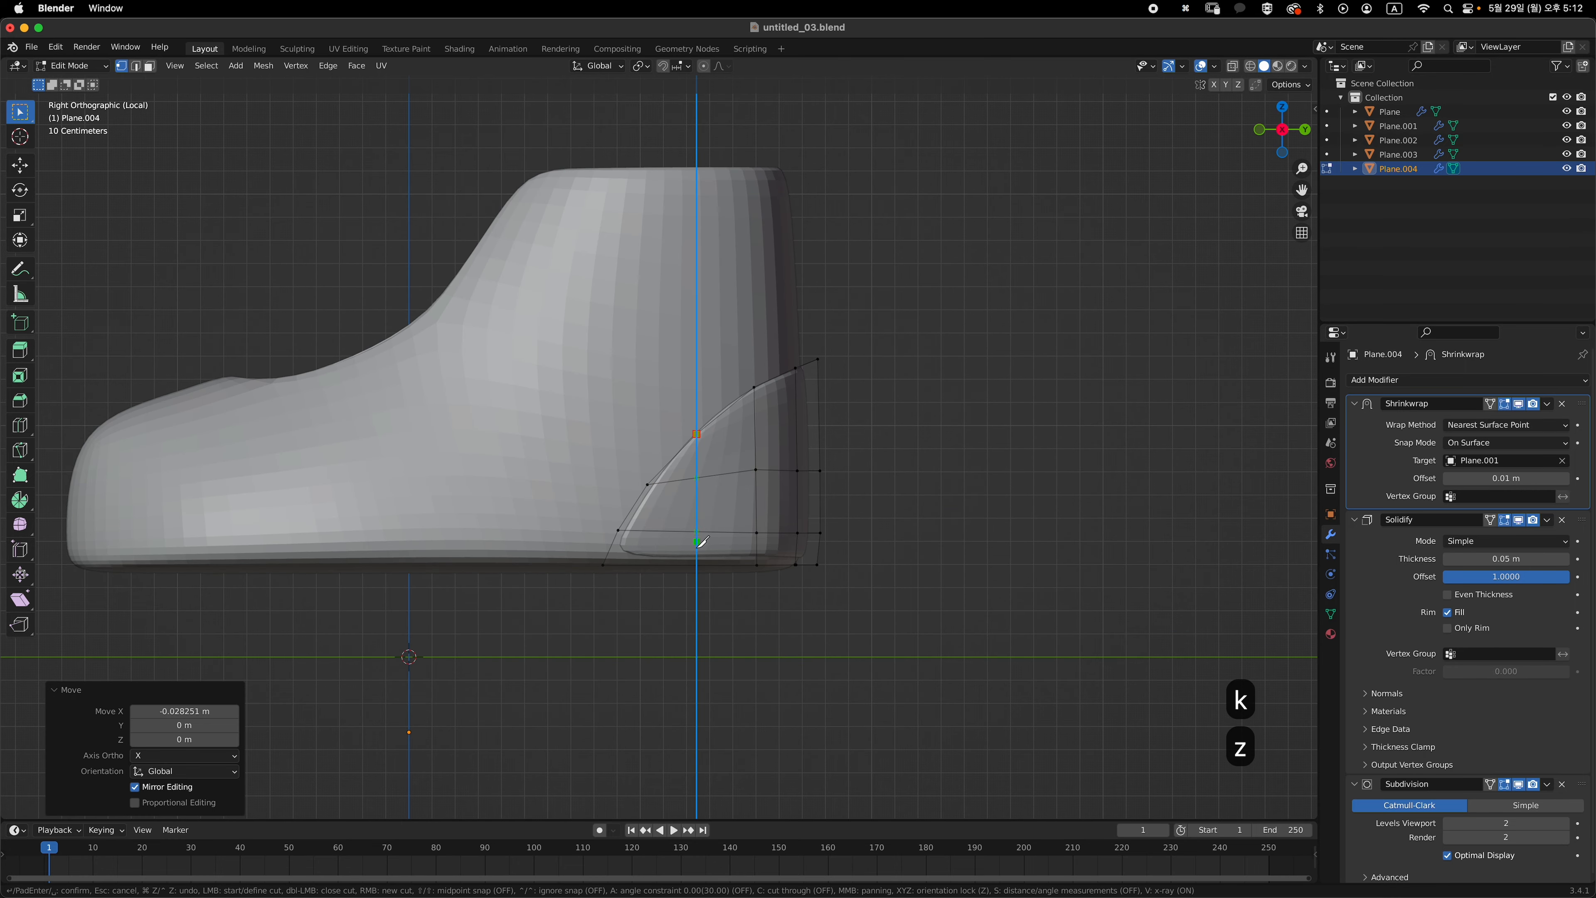
click(699, 620)
key(Return)
- Make the matching vertical knife cut on the left side of the heel patch, from the curved-edge vertex through the bottom edge
key(grave)
key(grave)
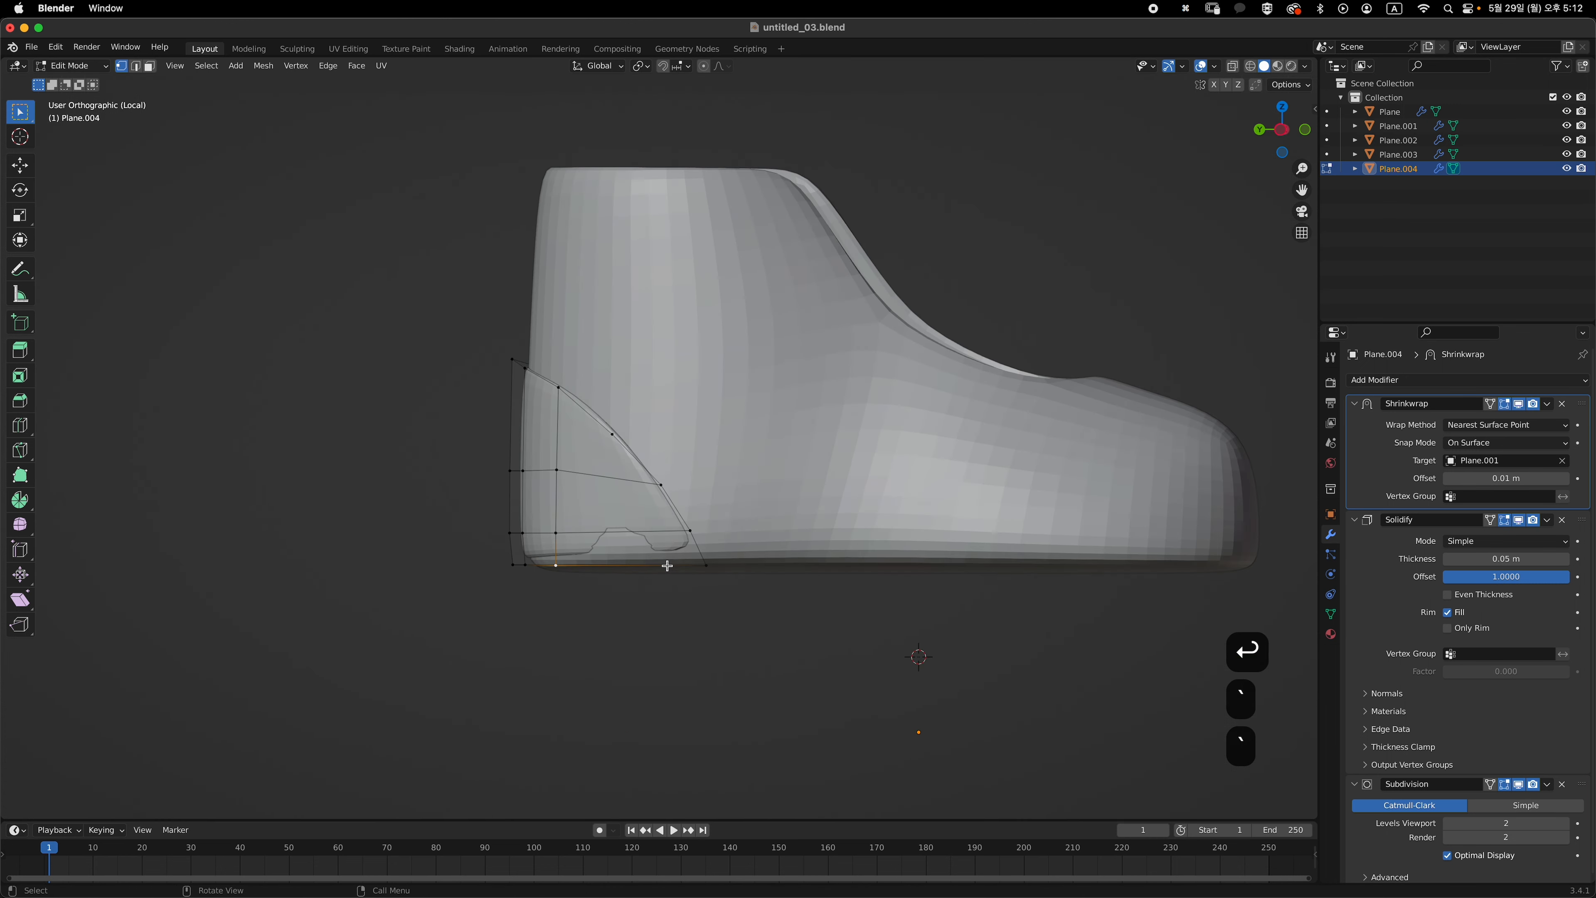
key(k)
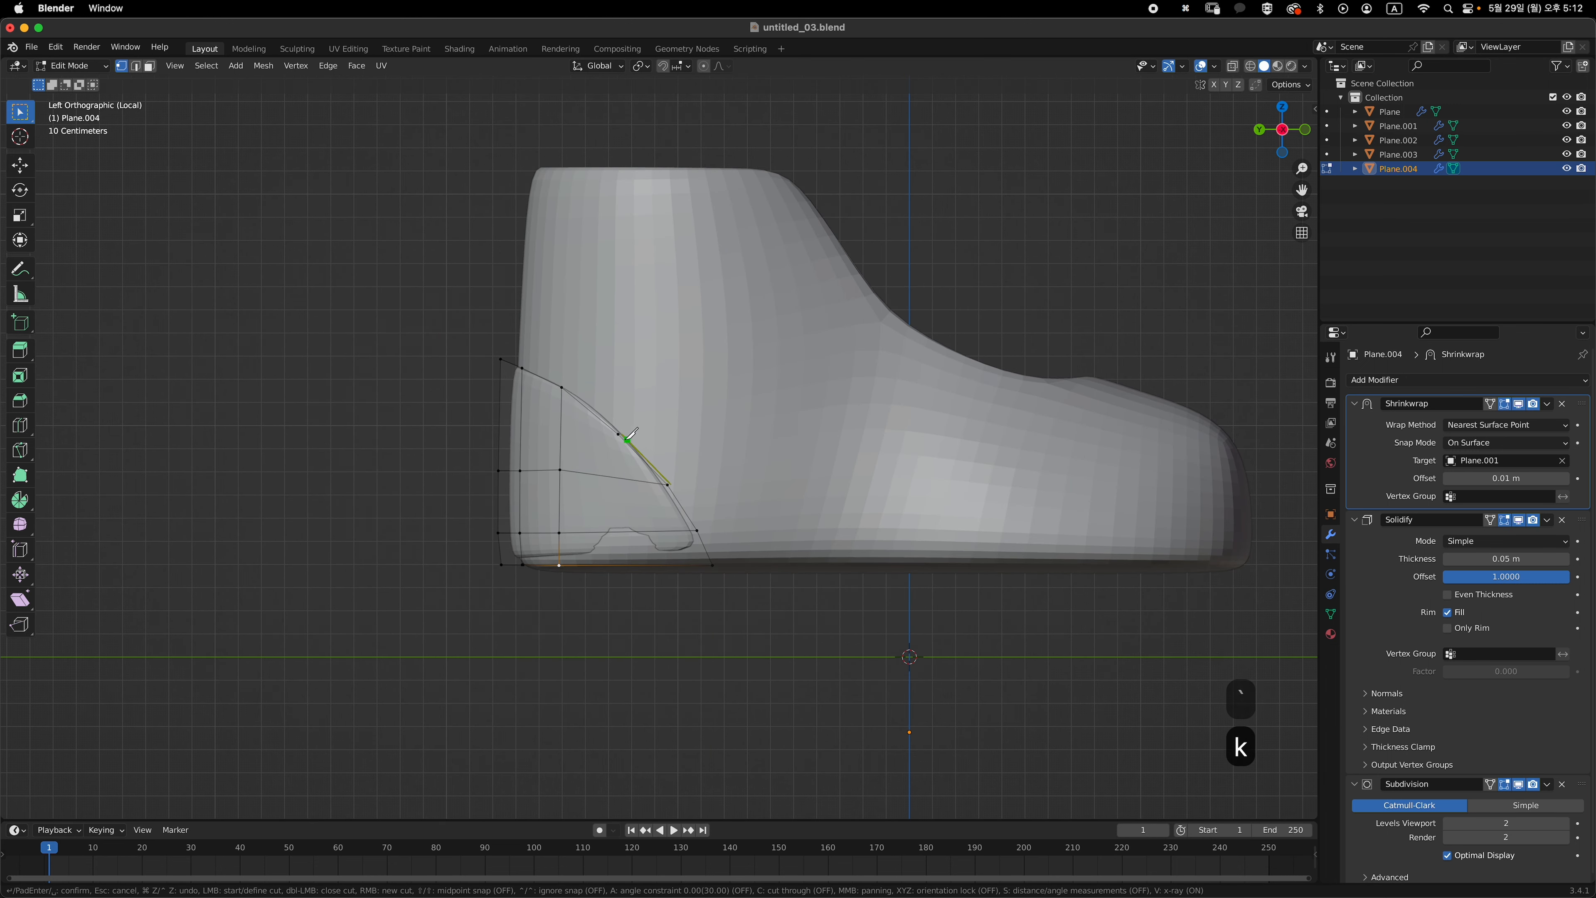
key(z)
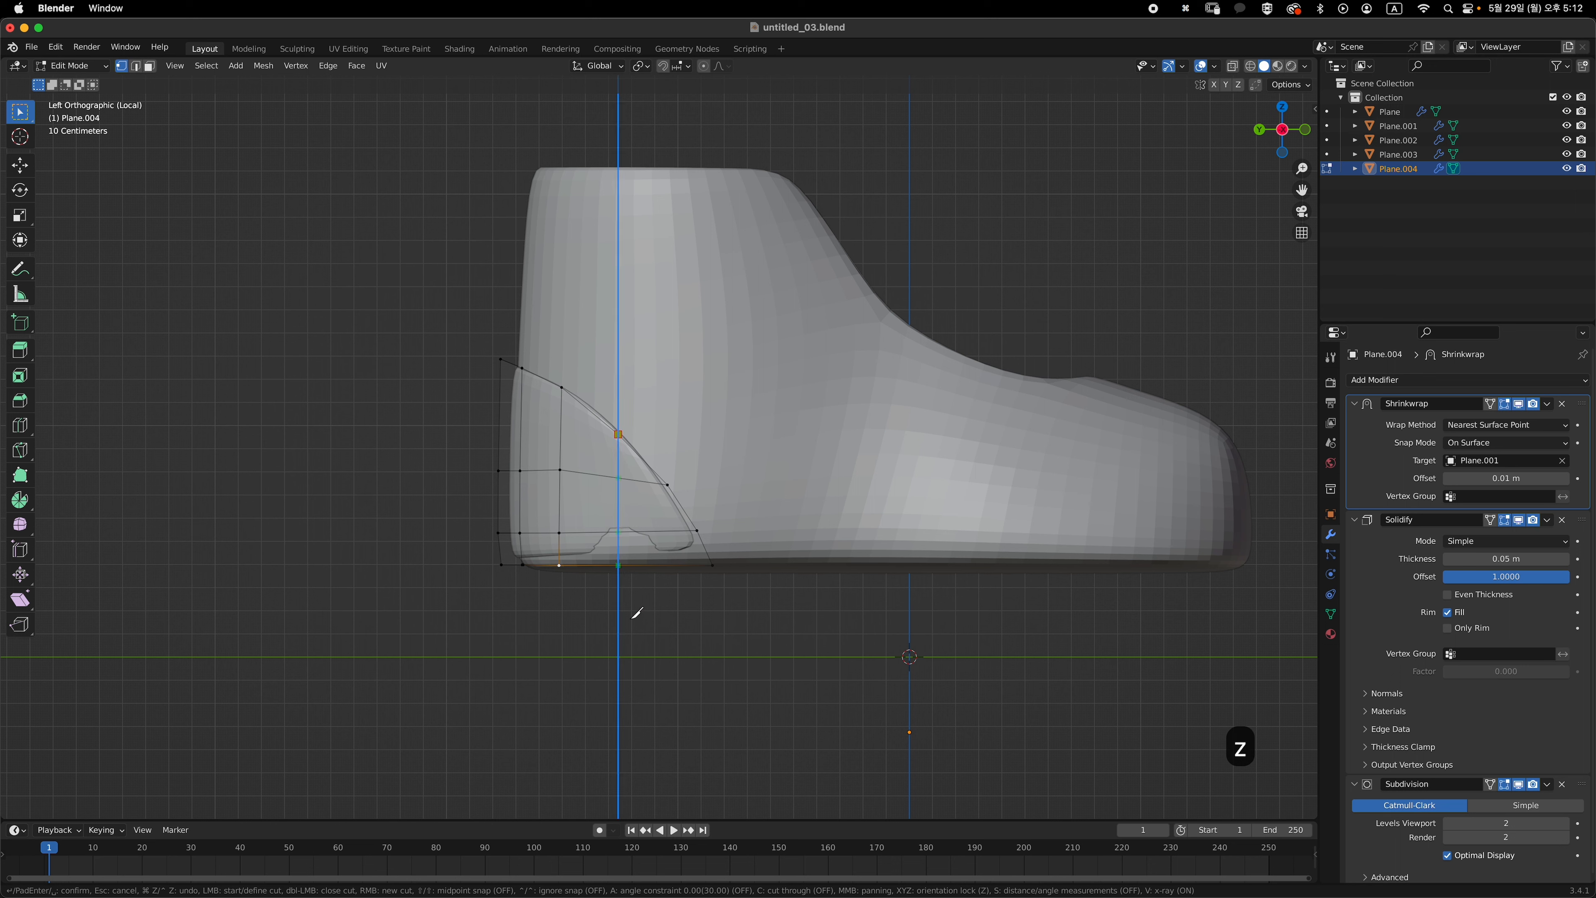
key(Return)
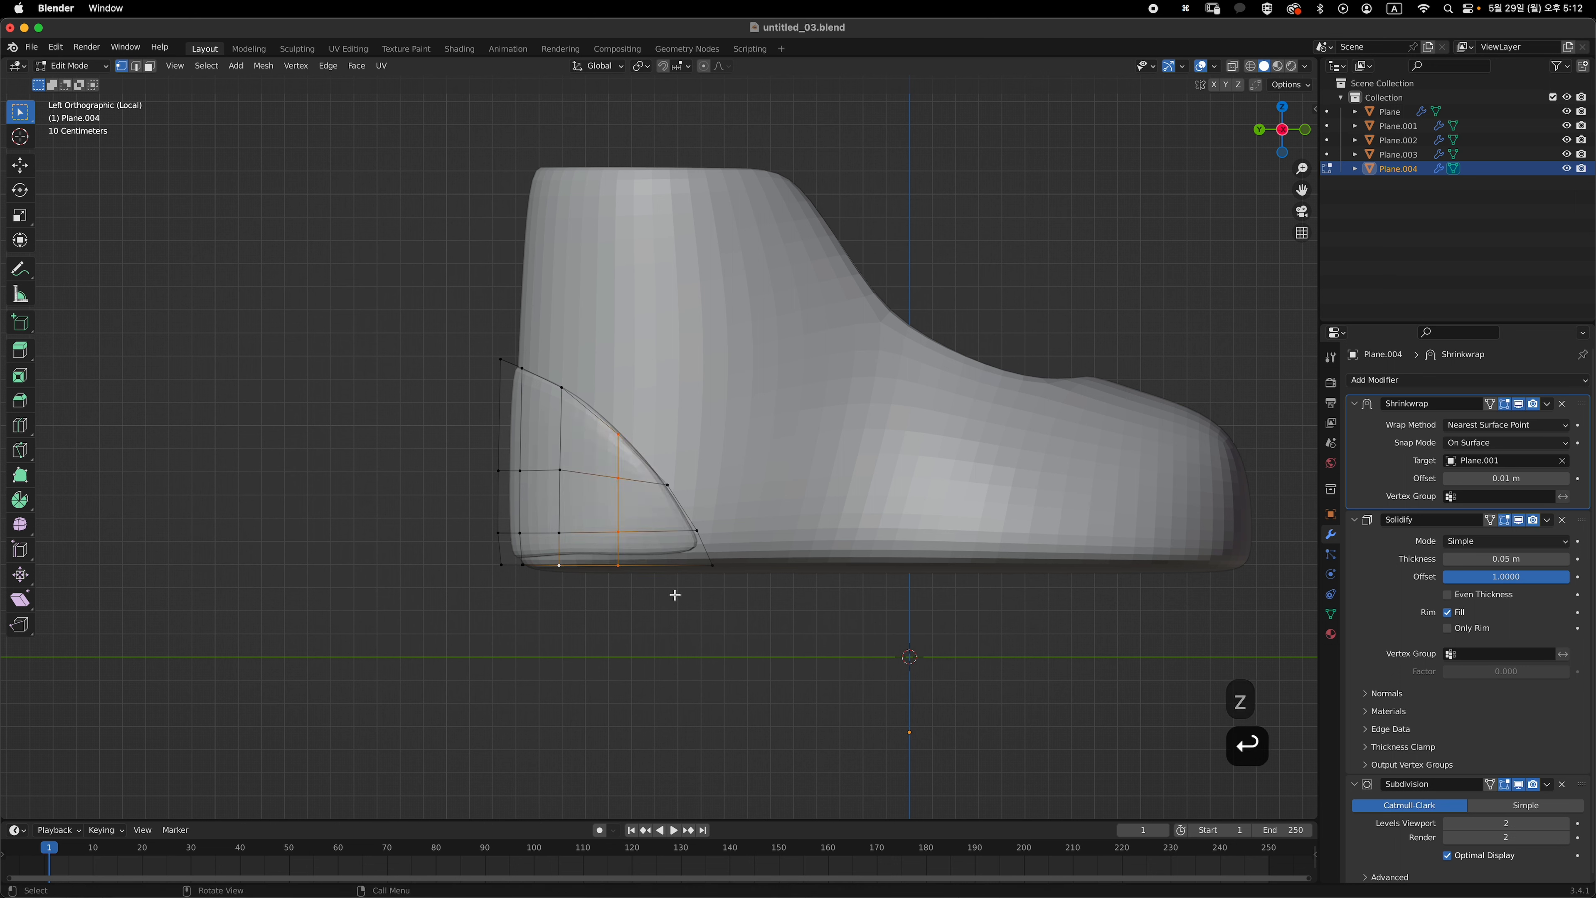
- Flatten the heel patch's bottom edge loop by scaling it to 0 along Z, and lower it about 0.03 m
key(1)
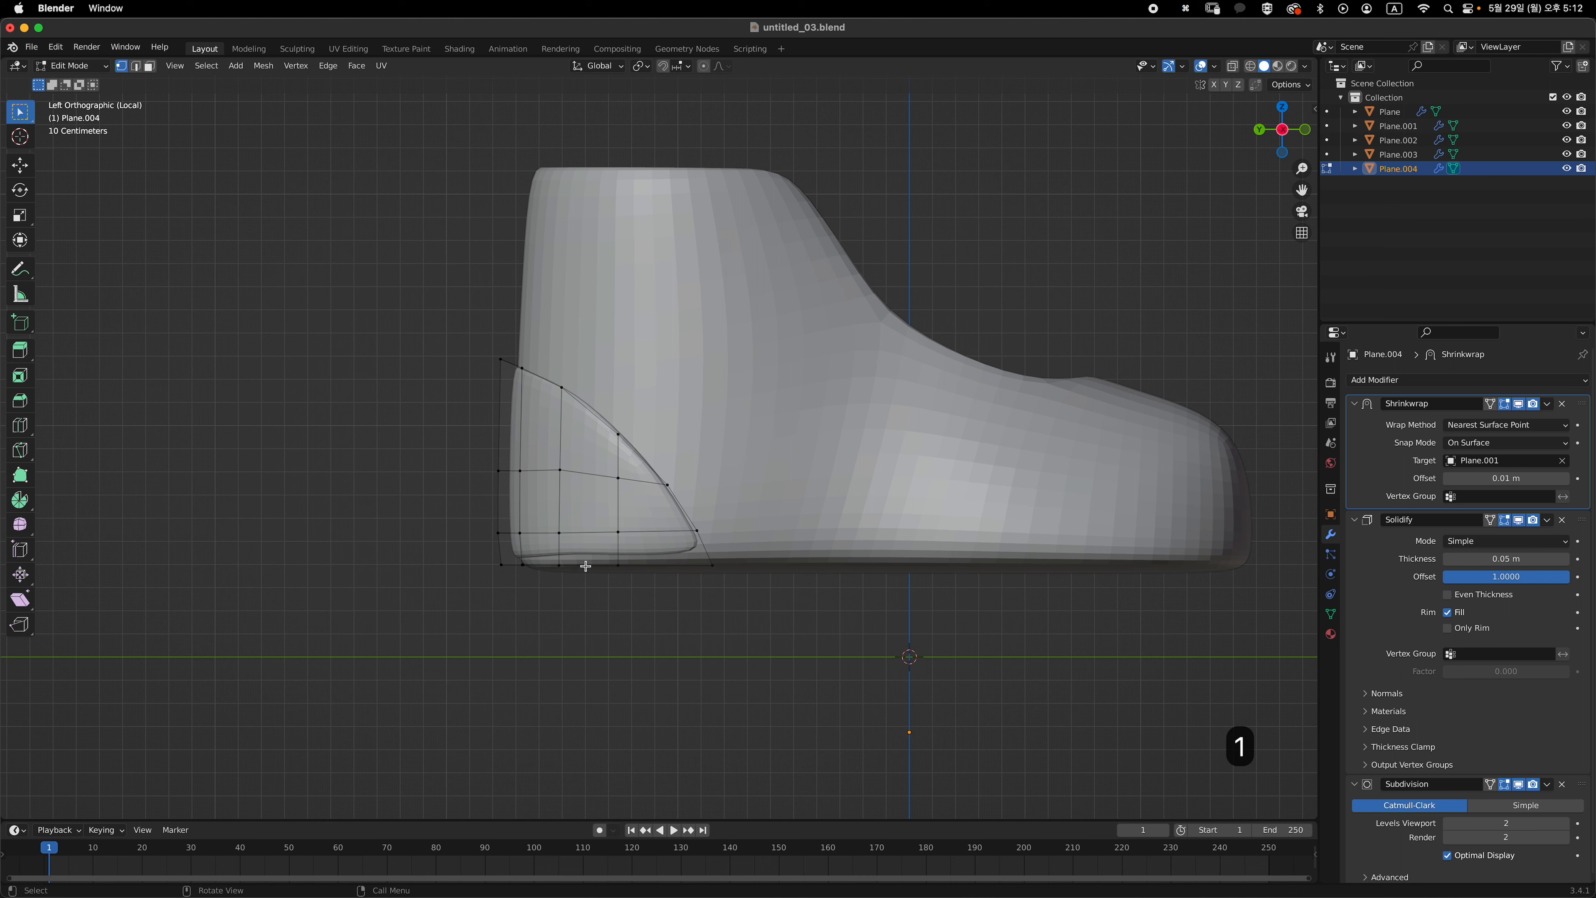
key(2)
middle_drag(640, 569, 925, 528)
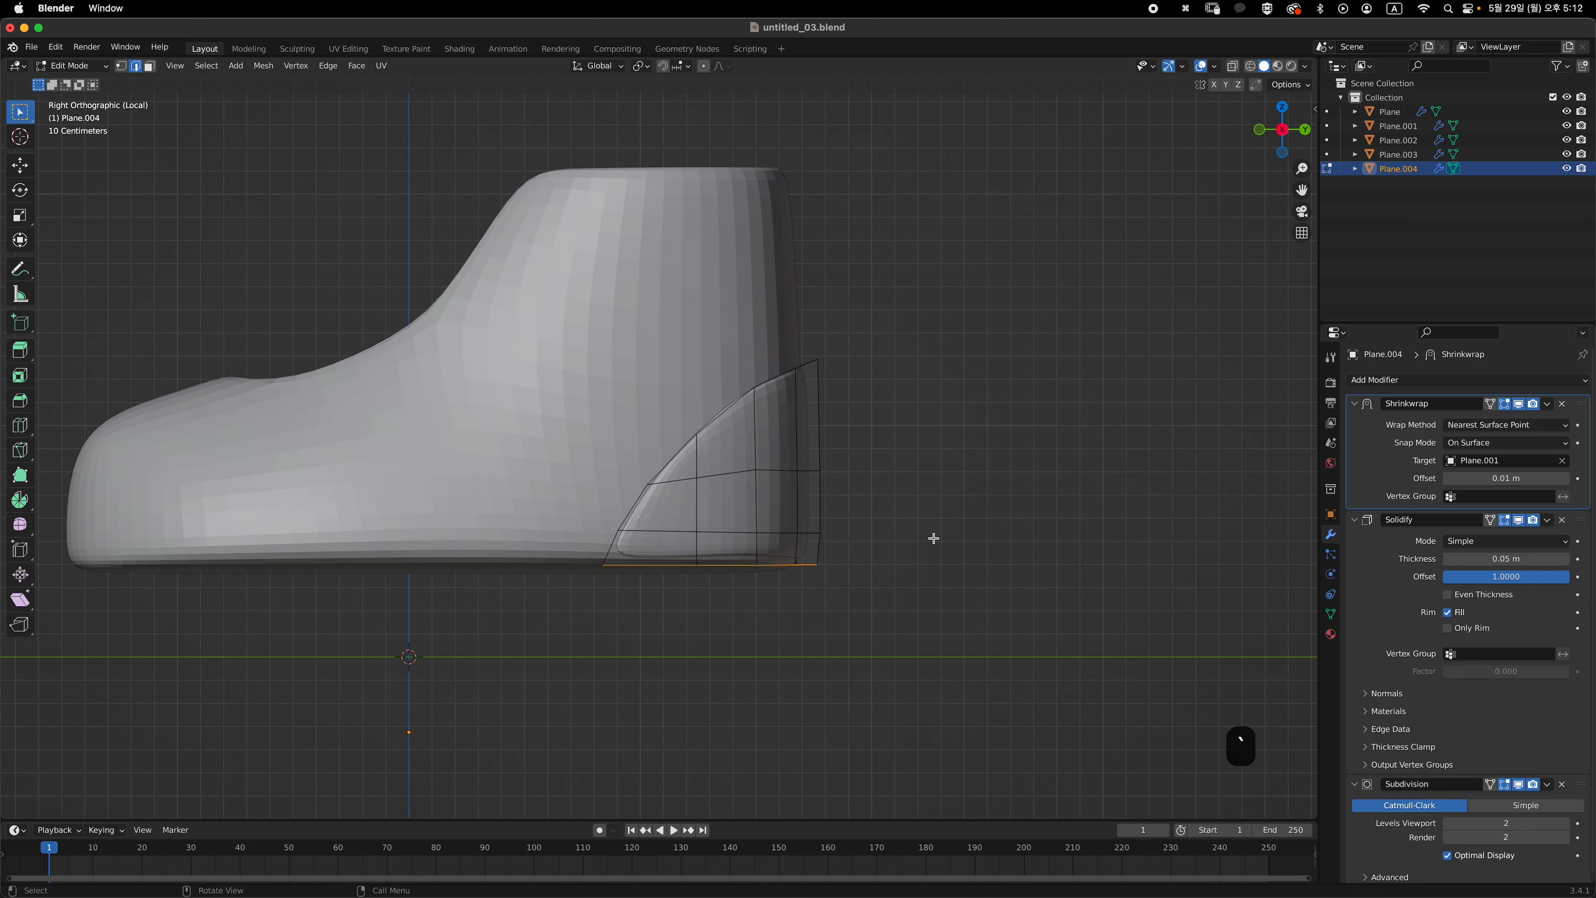
key(s)
key(z)
key(0)
key(Return)
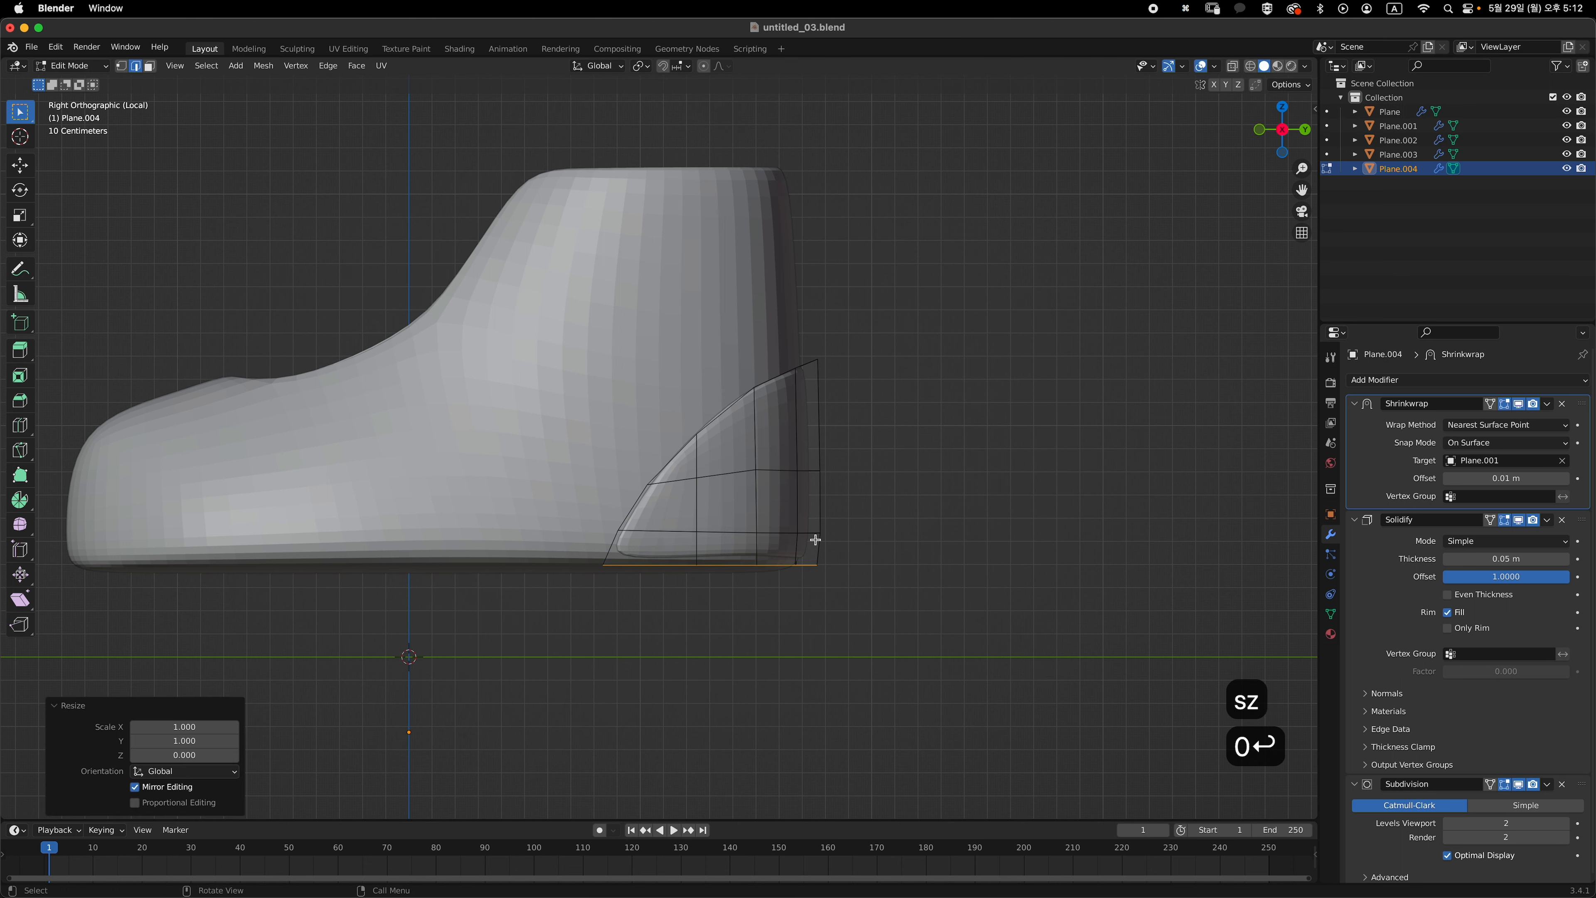
key(g)
key(z)
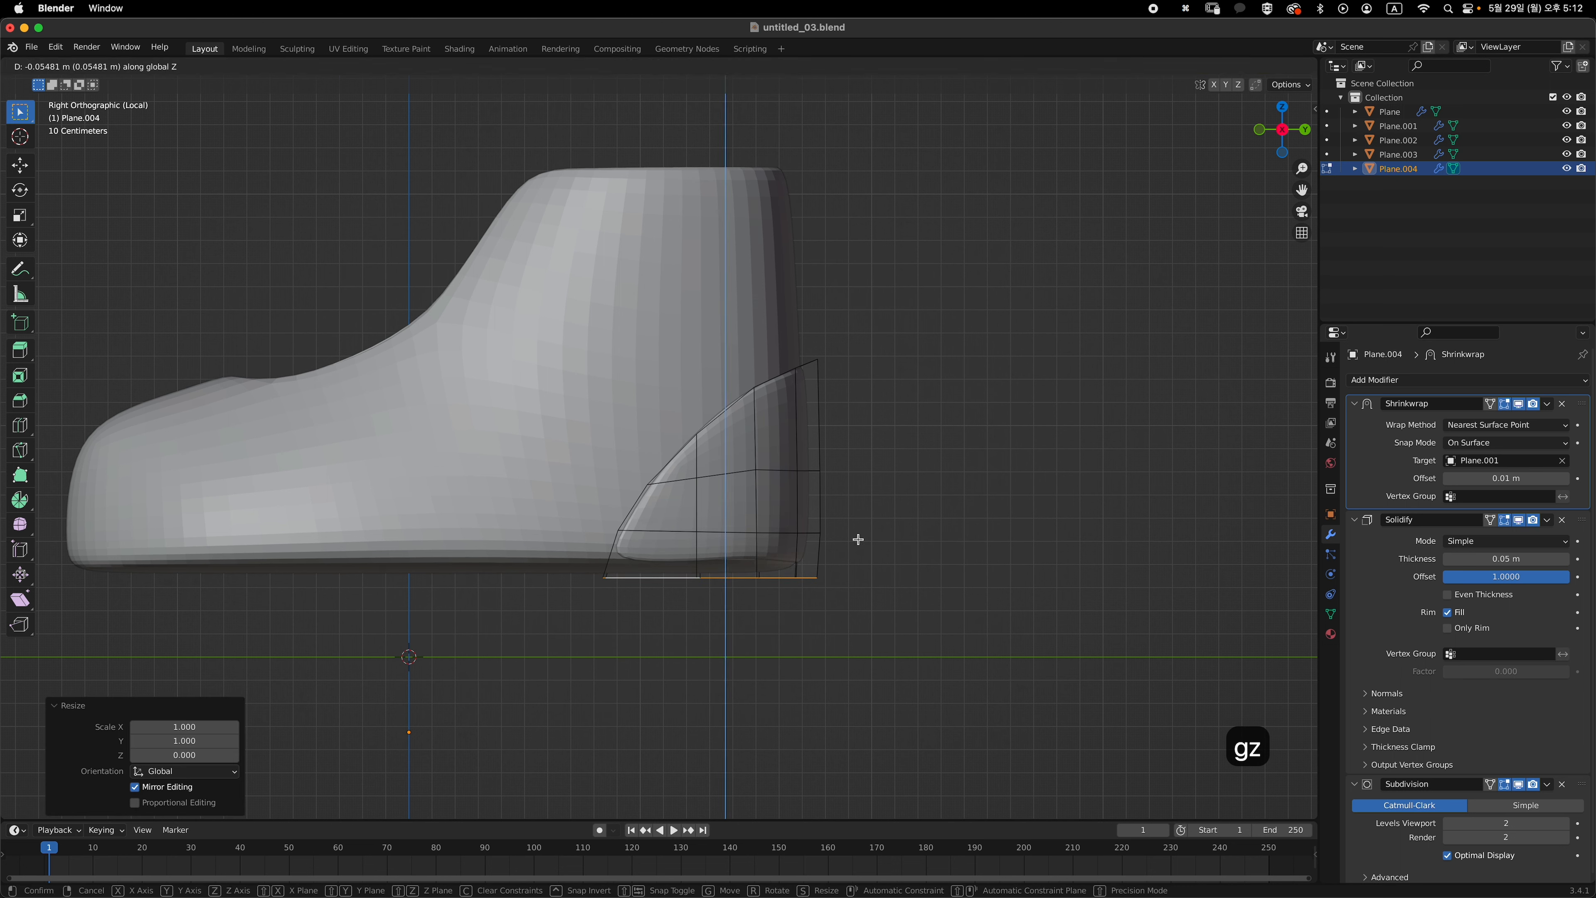
click(855, 539)
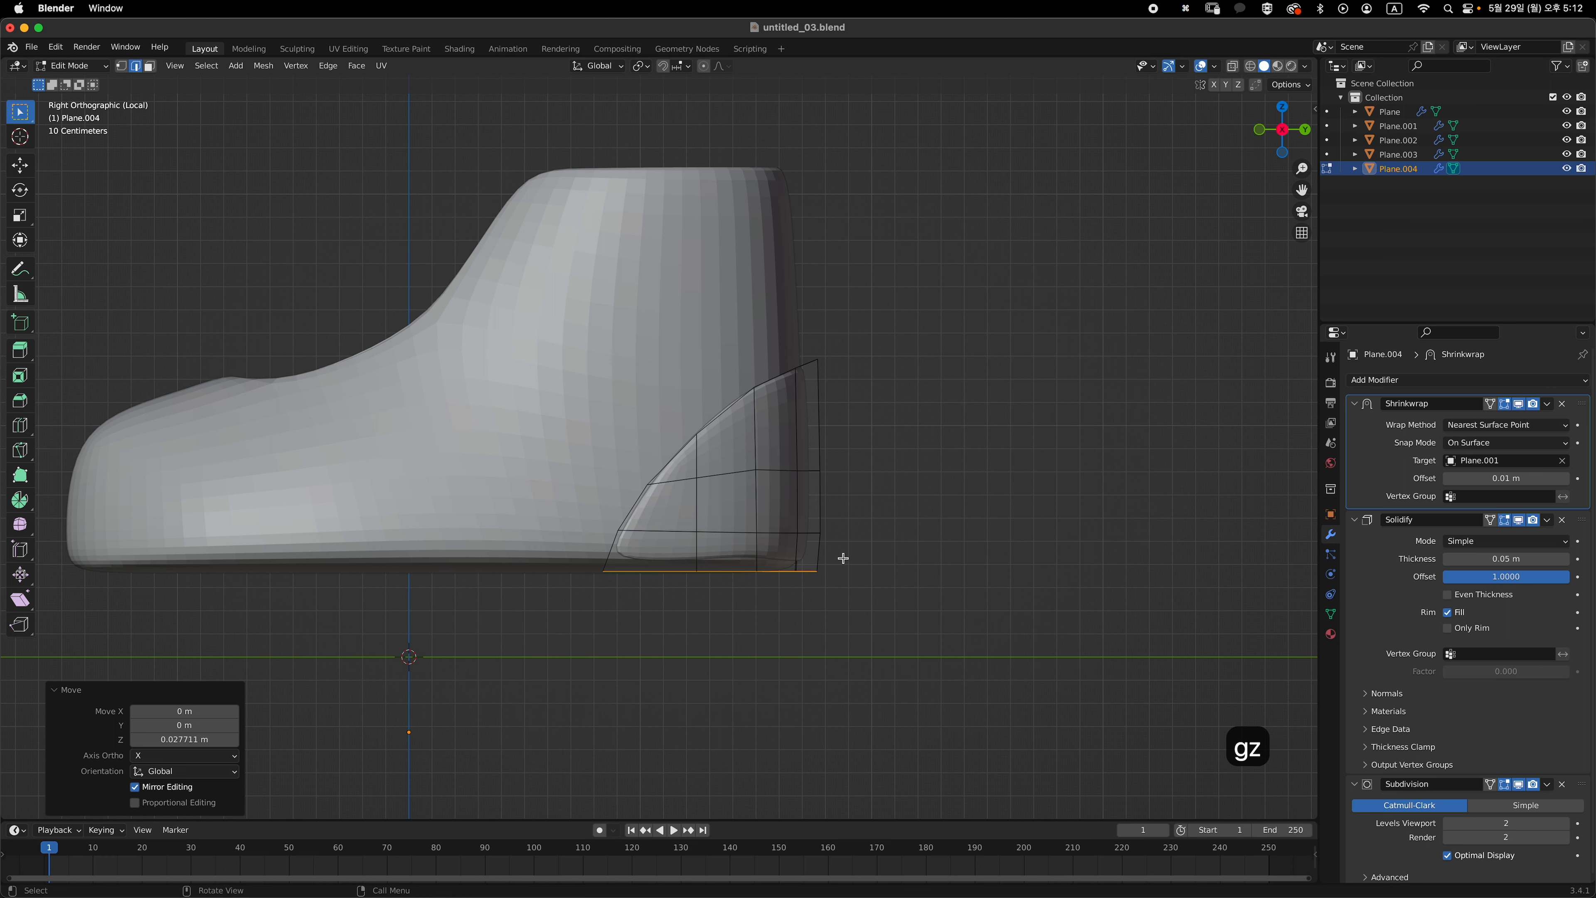
- Add a horizontal loop cut close to the heel patch's bottom edge and check the sharpened edge
key(super+r)
click(831, 558)
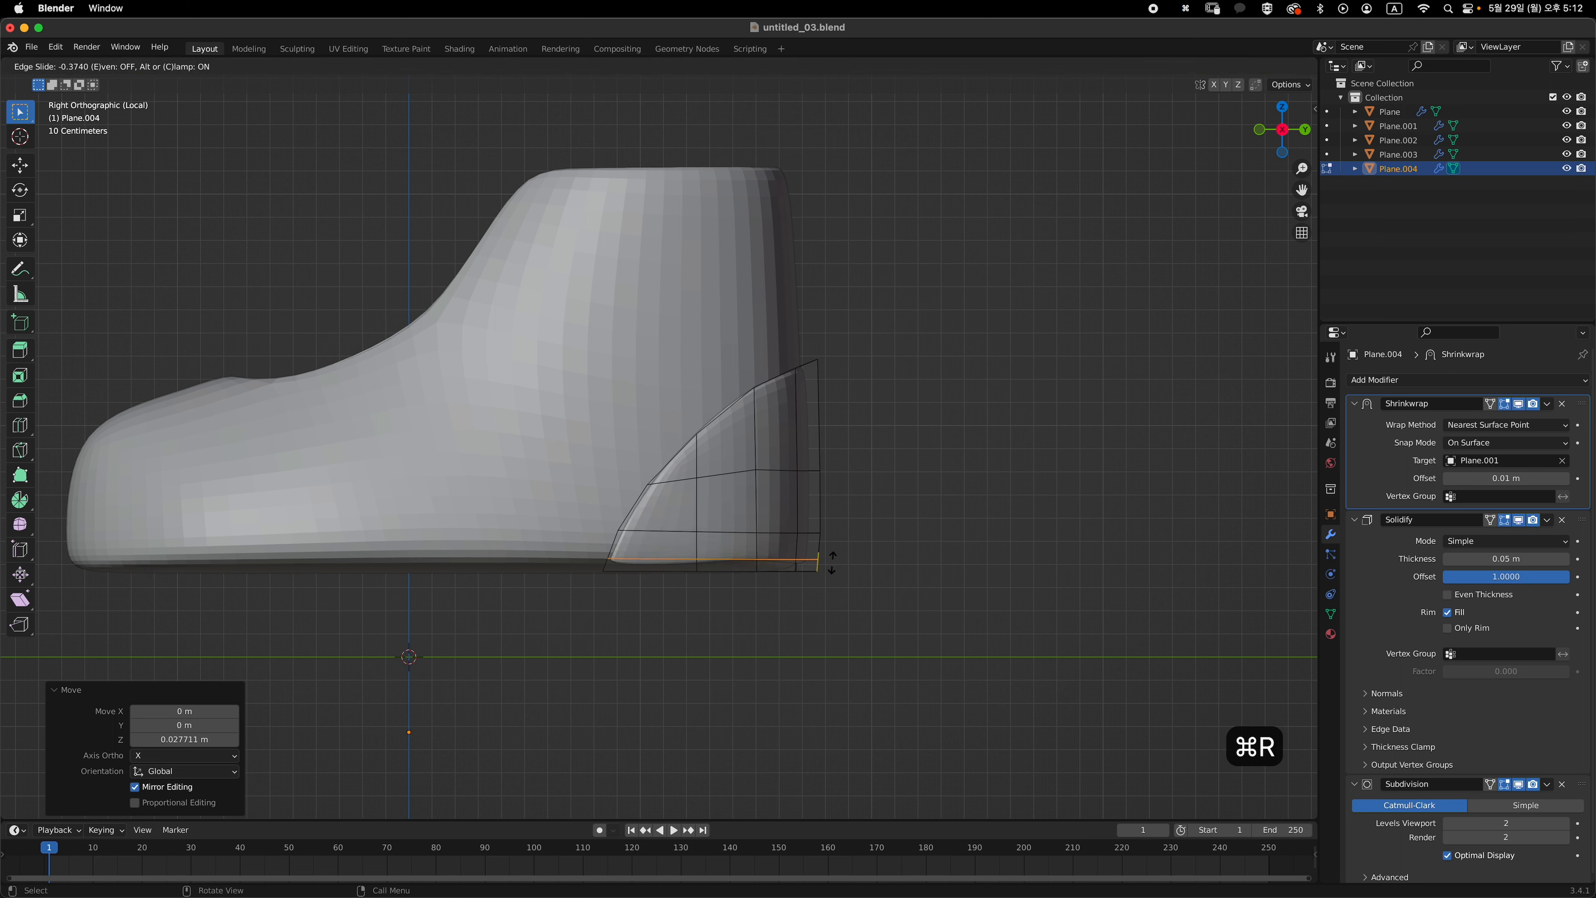
click(833, 563)
key(Tab)
key(Tab)
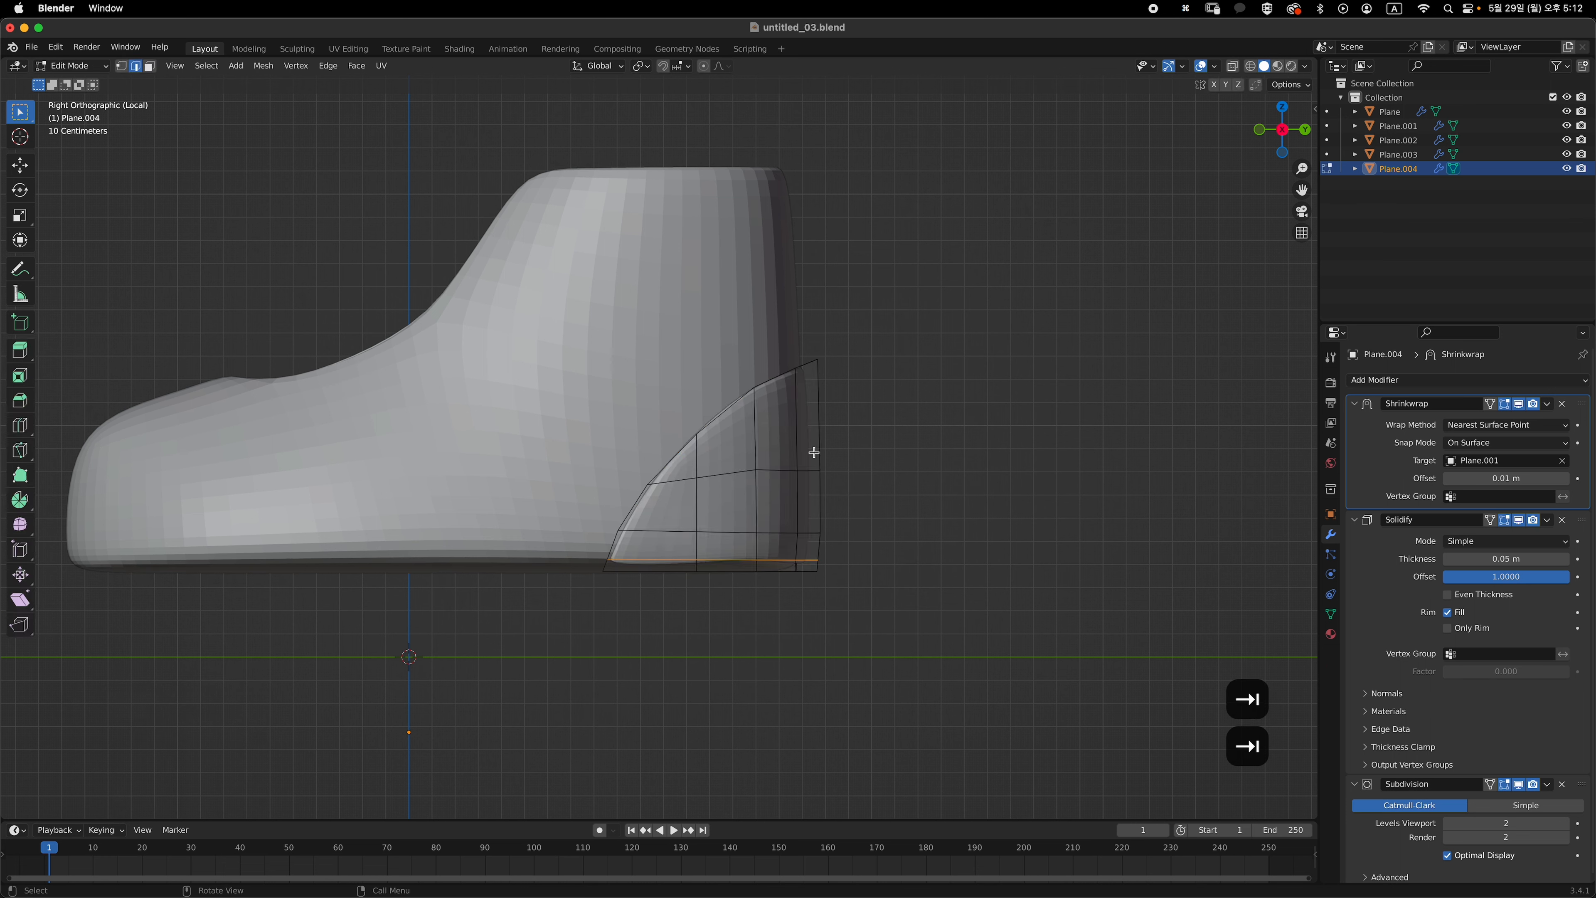
- Nudge the upper curved-edge vertices of the heel patch to smooth the curve, and check the patch without X-ray
key(1)
key(alt+z)
click(754, 387)
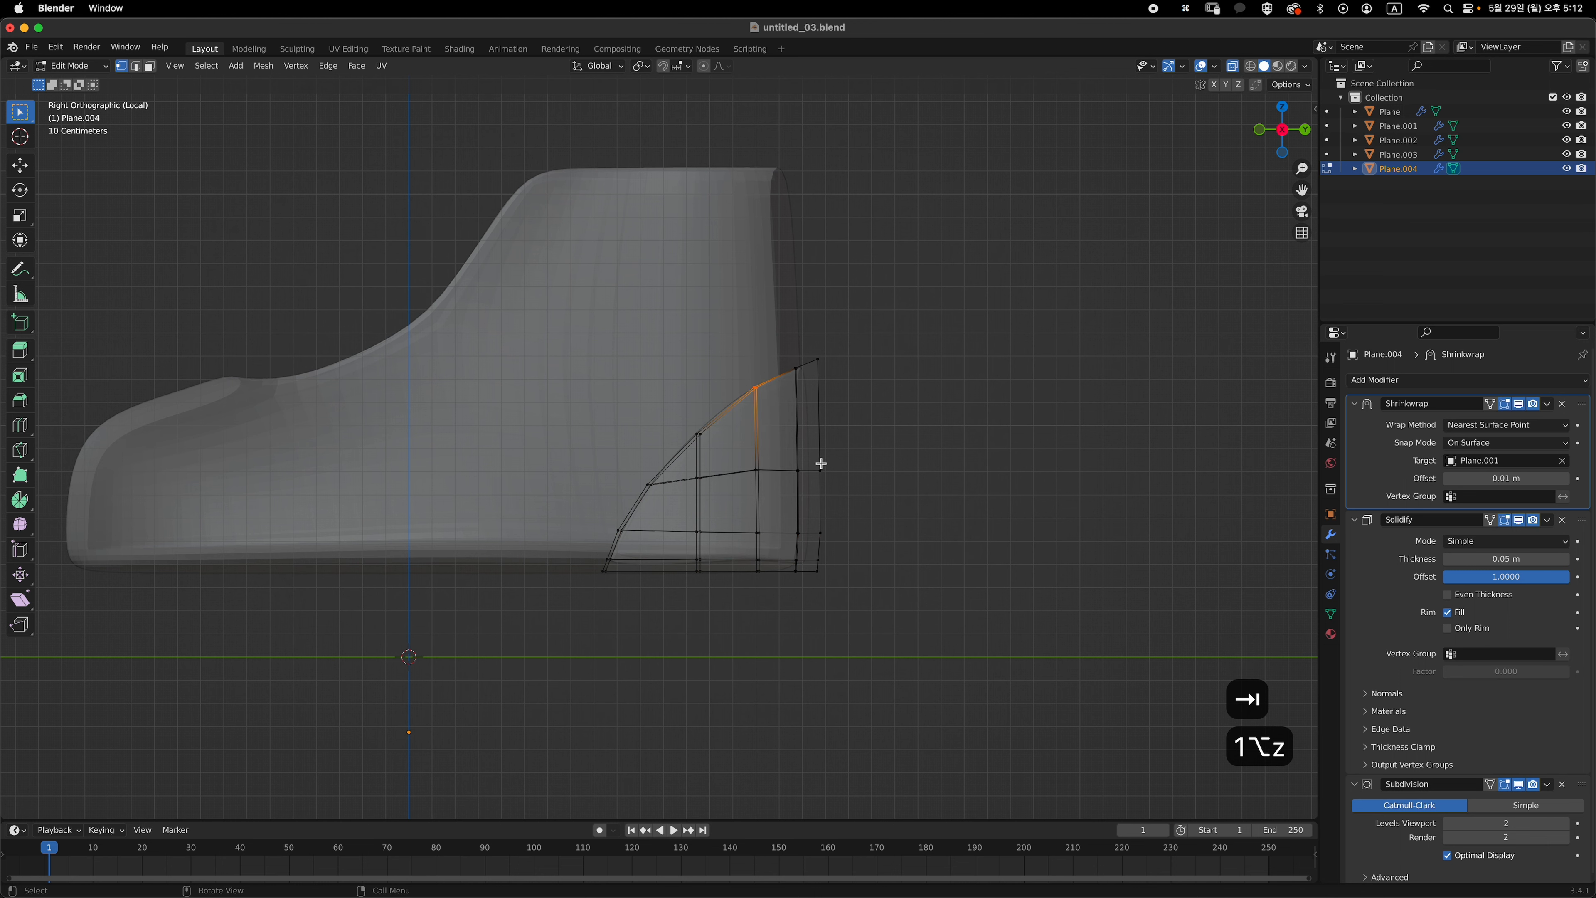
key(g)
click(814, 475)
key(Tab)
key(alt+z)
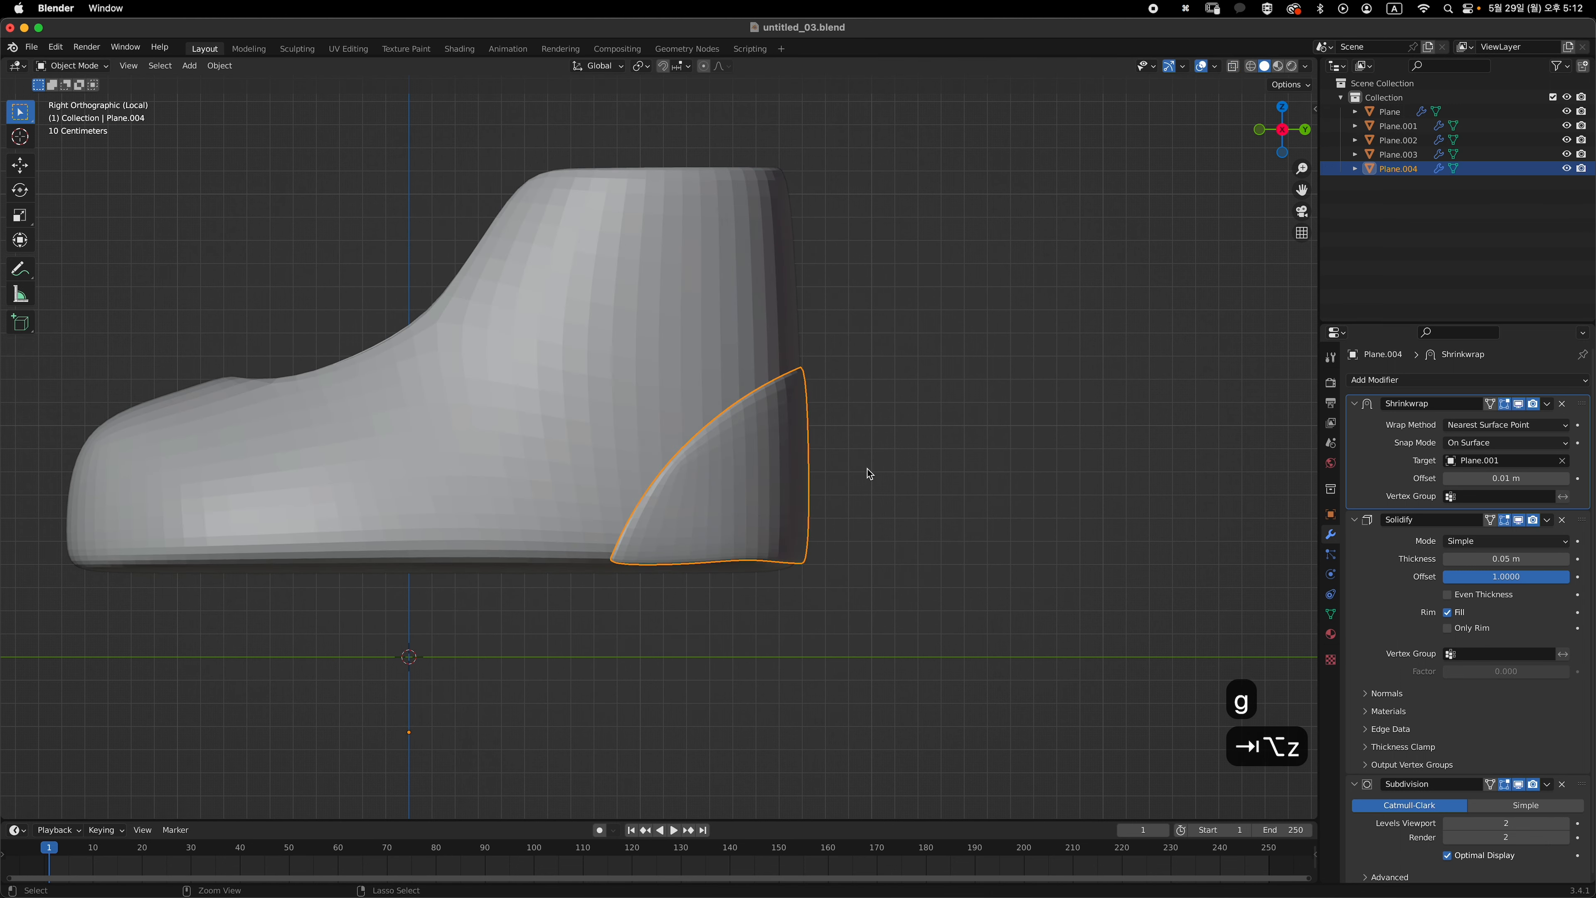
- Leave local view to bring back all shoe parts and inspect the whole shoe from the right side
middle_drag(866, 467, 984, 387)
key(slash)
key(KP_5)
middle_drag(711, 527, 790, 554)
key(grave)
scroll(744, 544, down, 4)
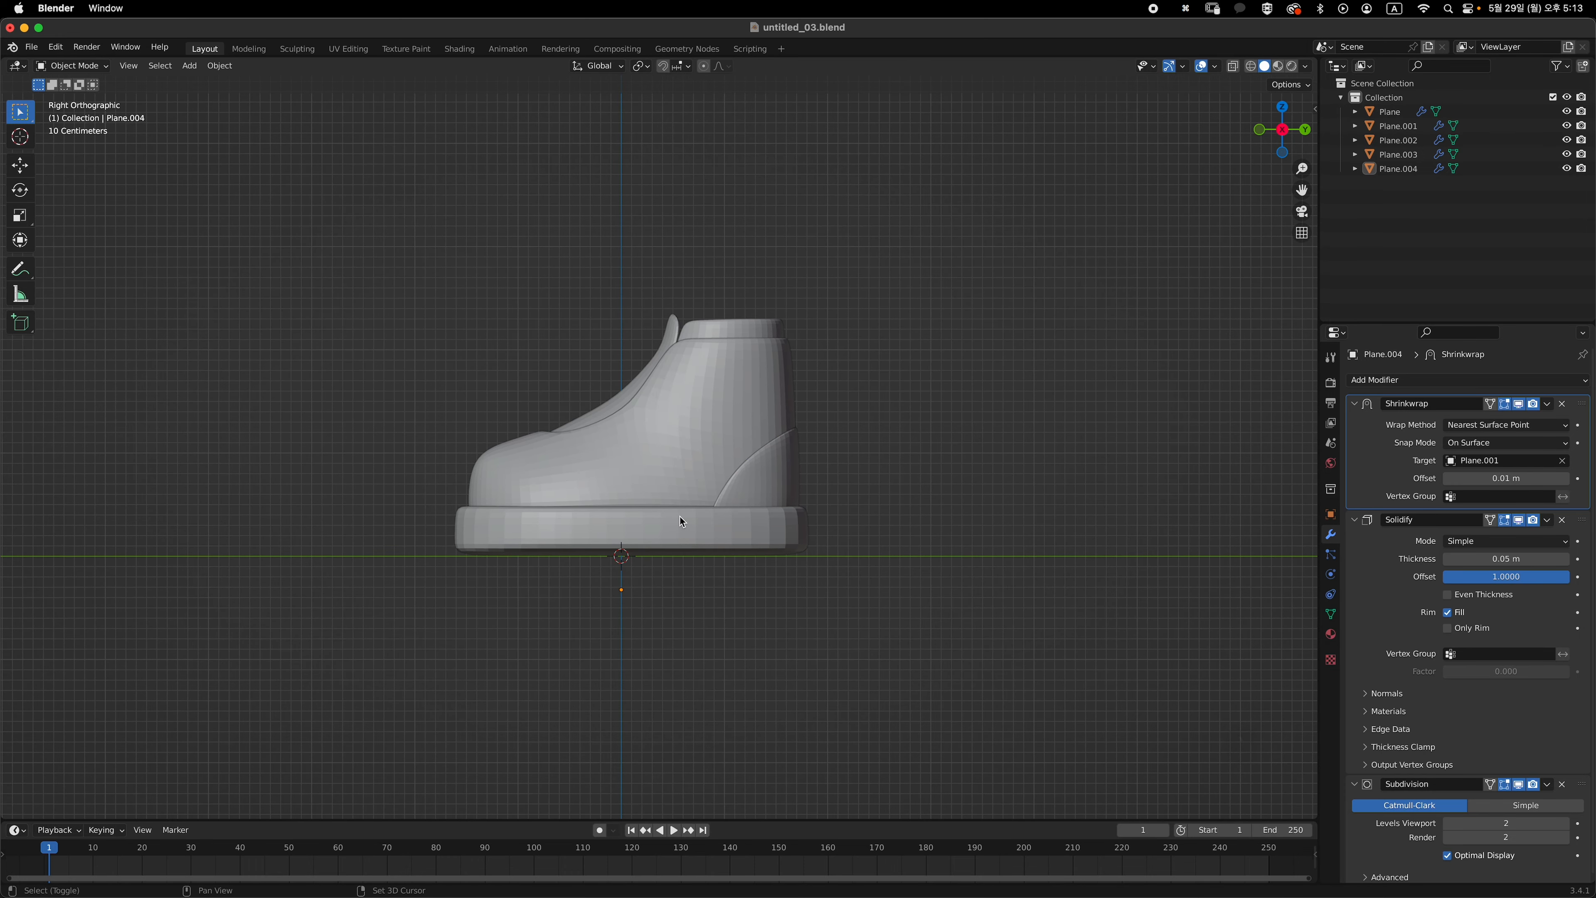
ctrl+middle_drag(679, 517, 712, 460)
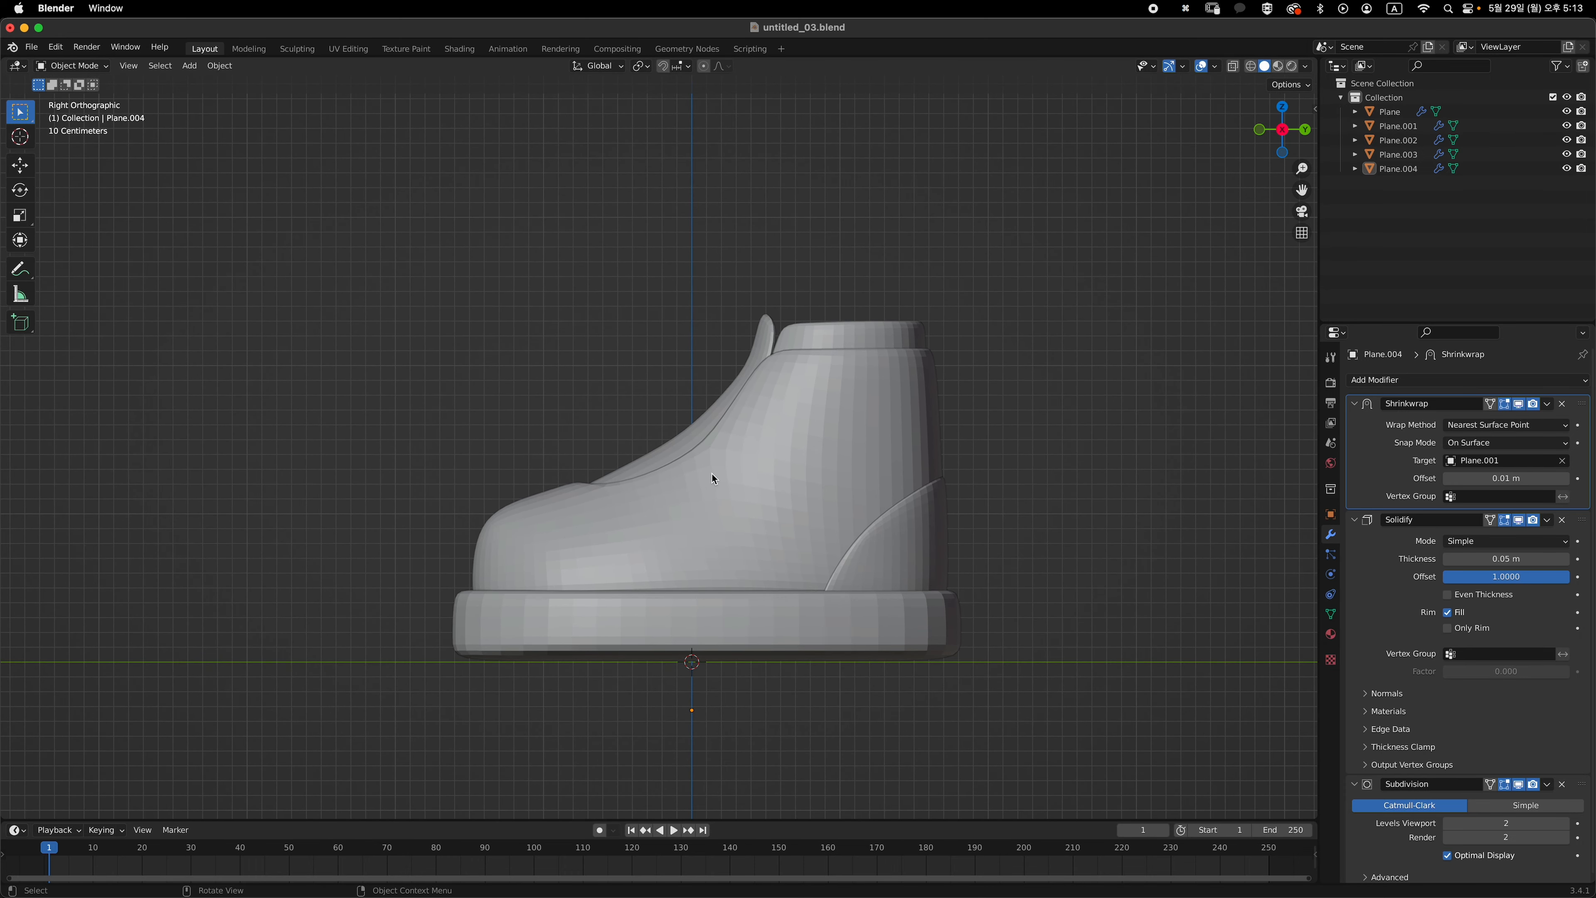
- Edge-slide the upper's second horizontal ankle loop toward the top opening by a factor of about 0.44
click(802, 450)
shift+middle_drag(815, 488, 725, 550)
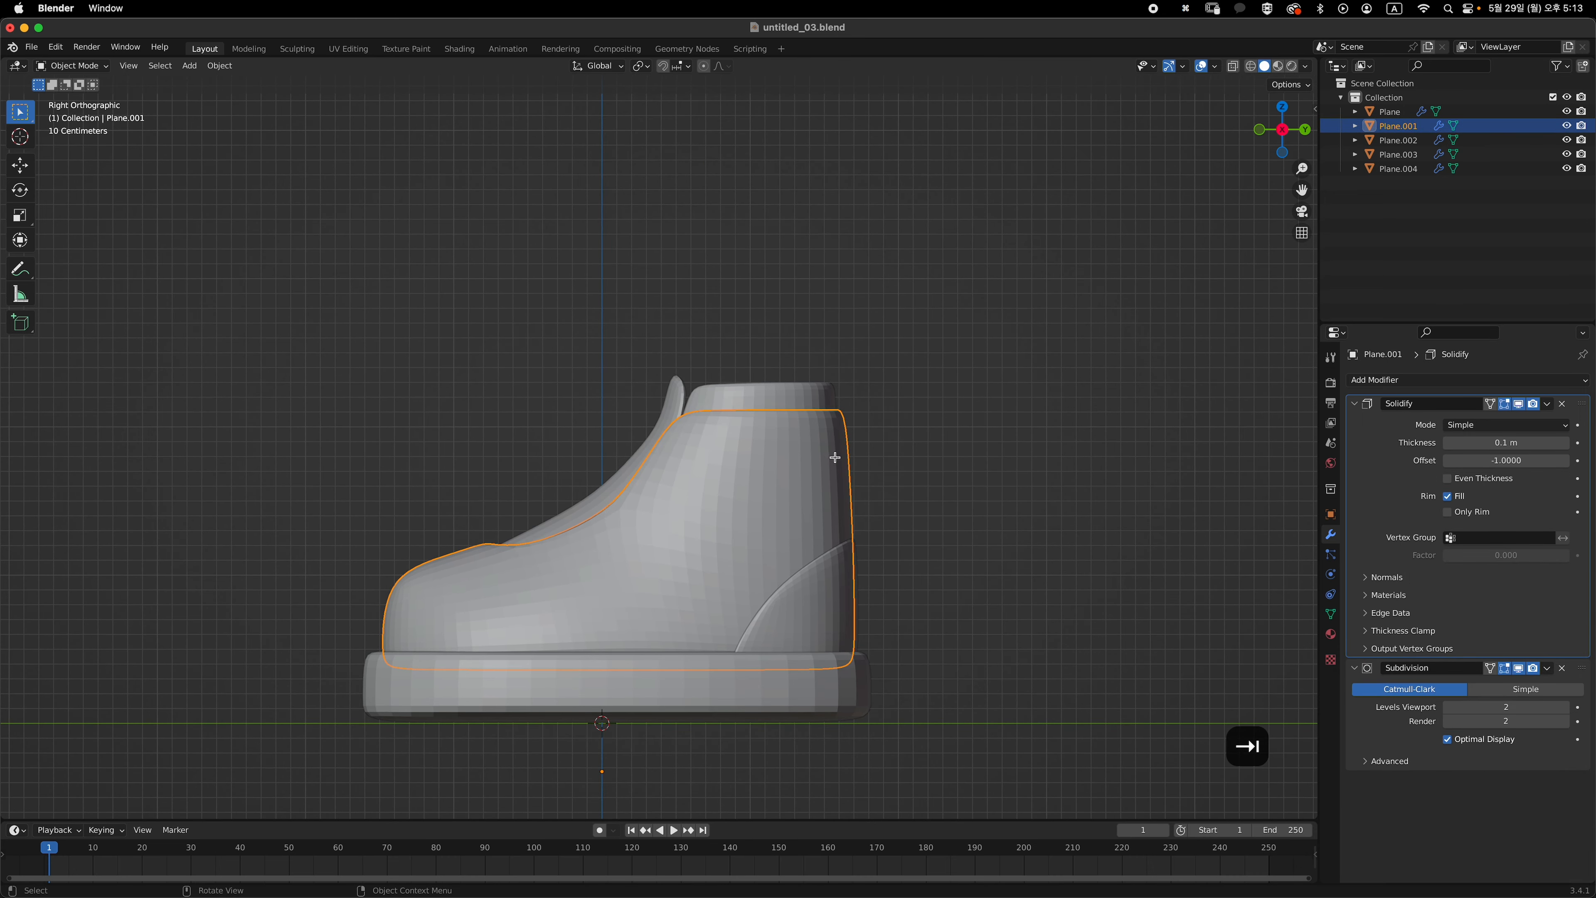
key(Tab)
ctrl+middle_drag(861, 435, 936, 482)
alt+click(802, 448)
key(2)
alt+click(733, 486)
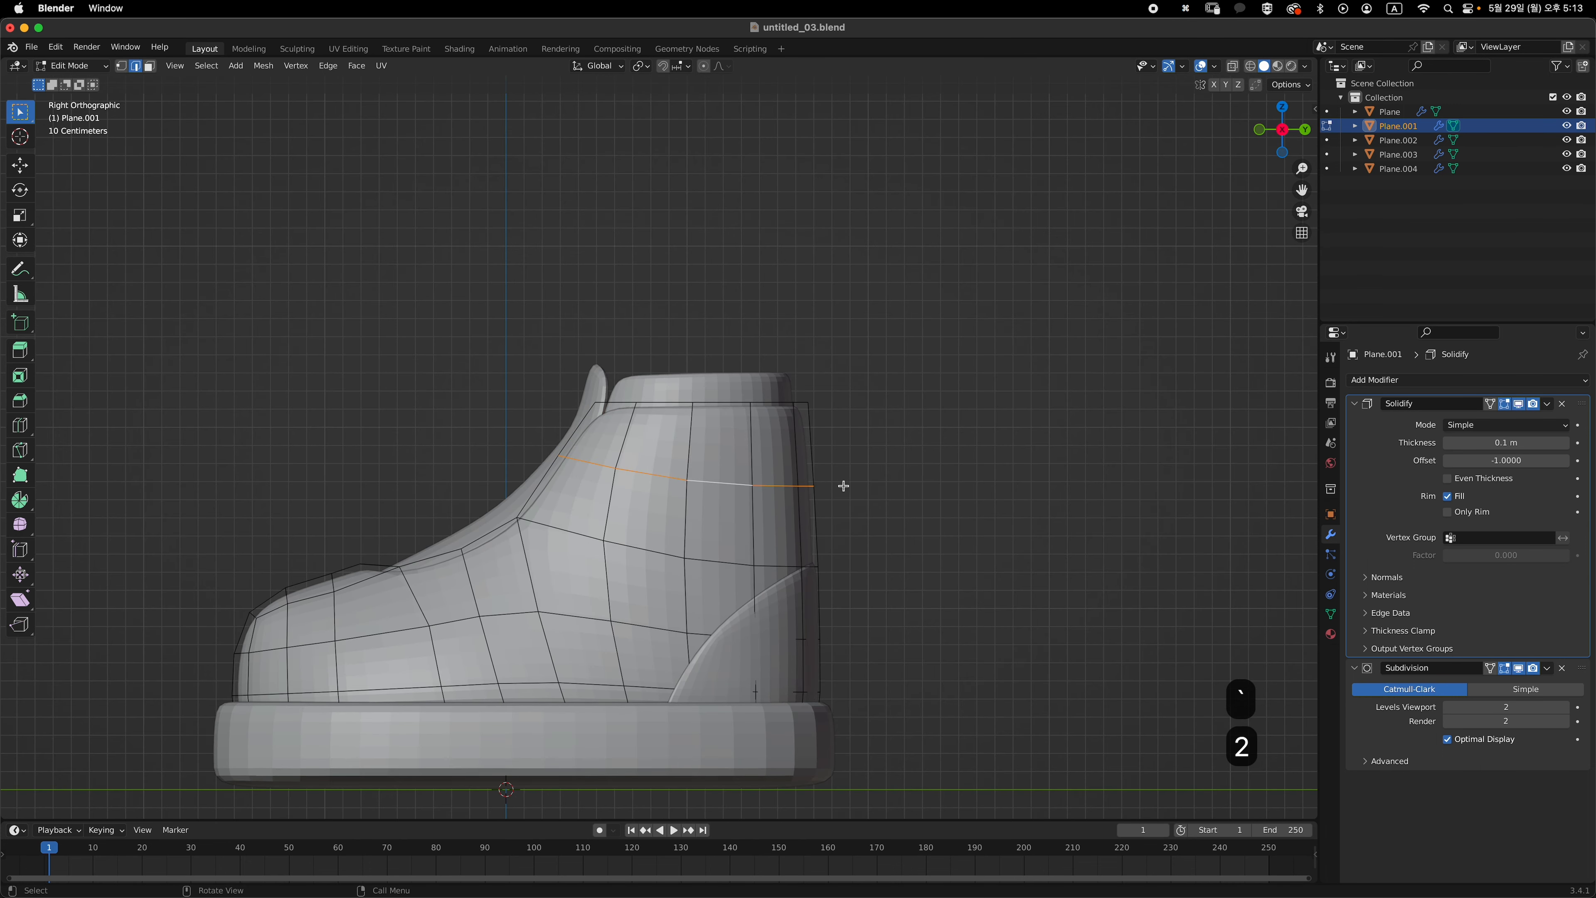
key(g)
key(g)
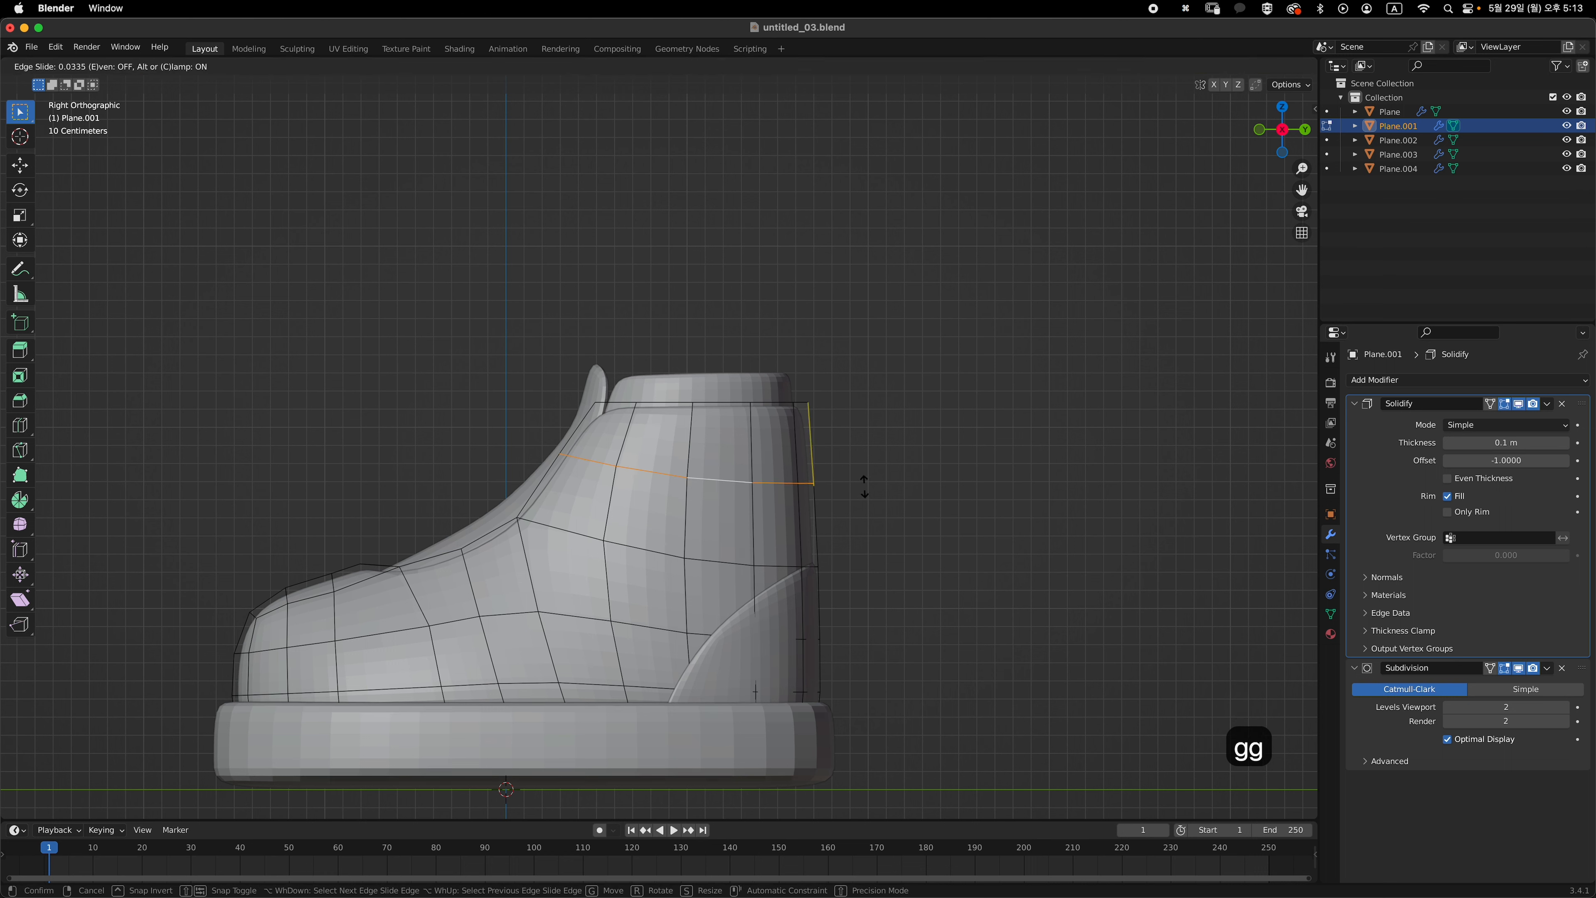
click(872, 454)
- Flatten the slid ankle loop by scaling it to 0 along Z, and raise it slightly along Z
key(s)
key(z)
key(0)
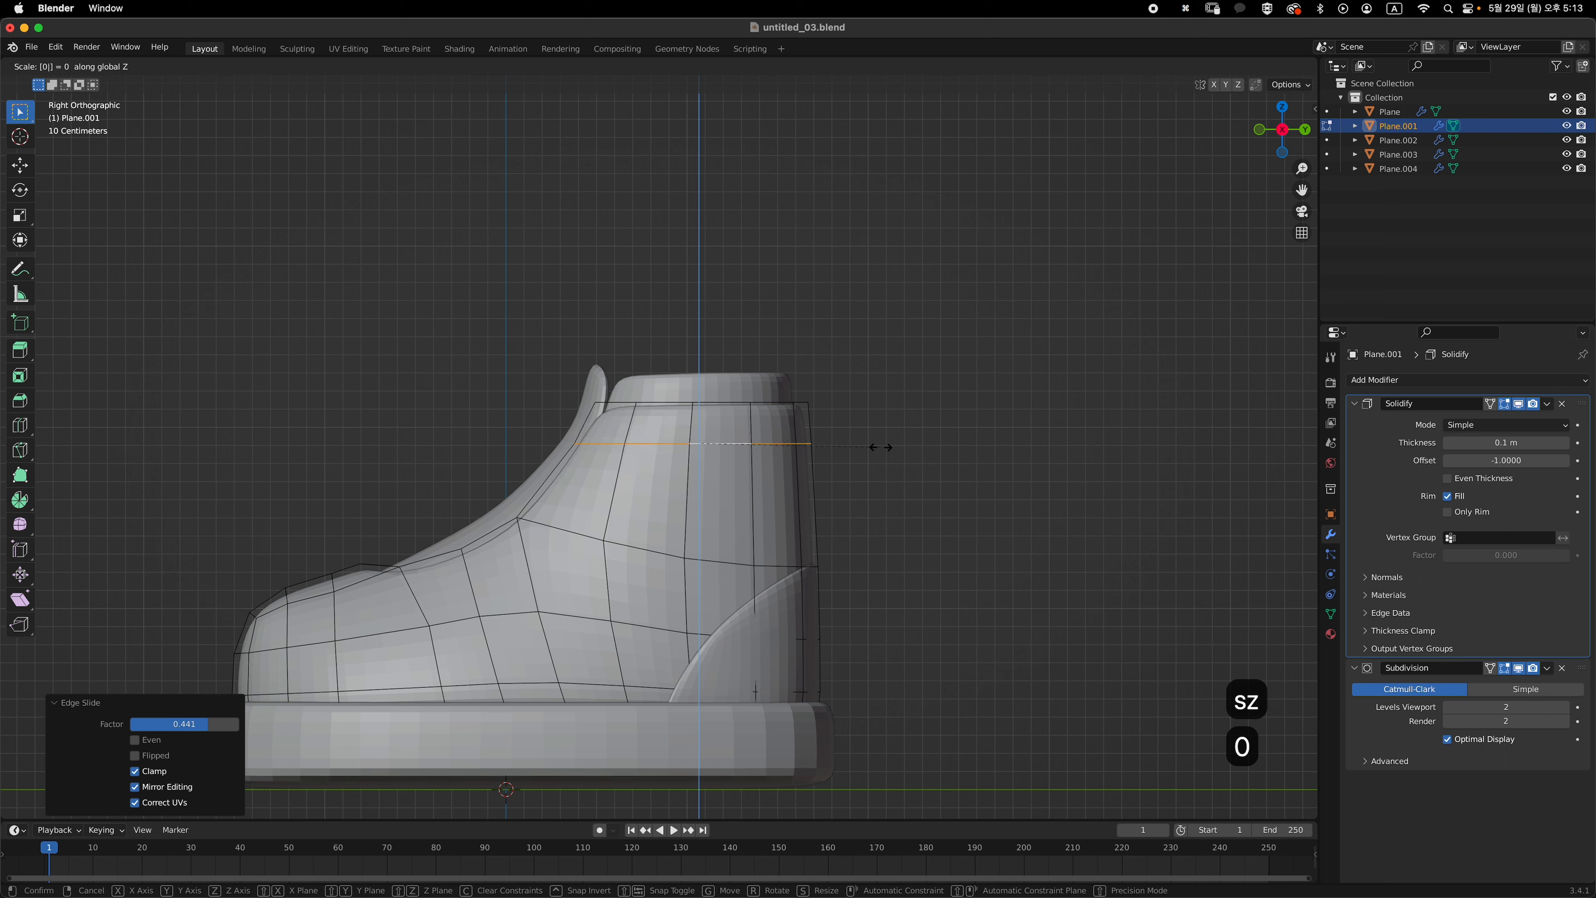
key(Return)
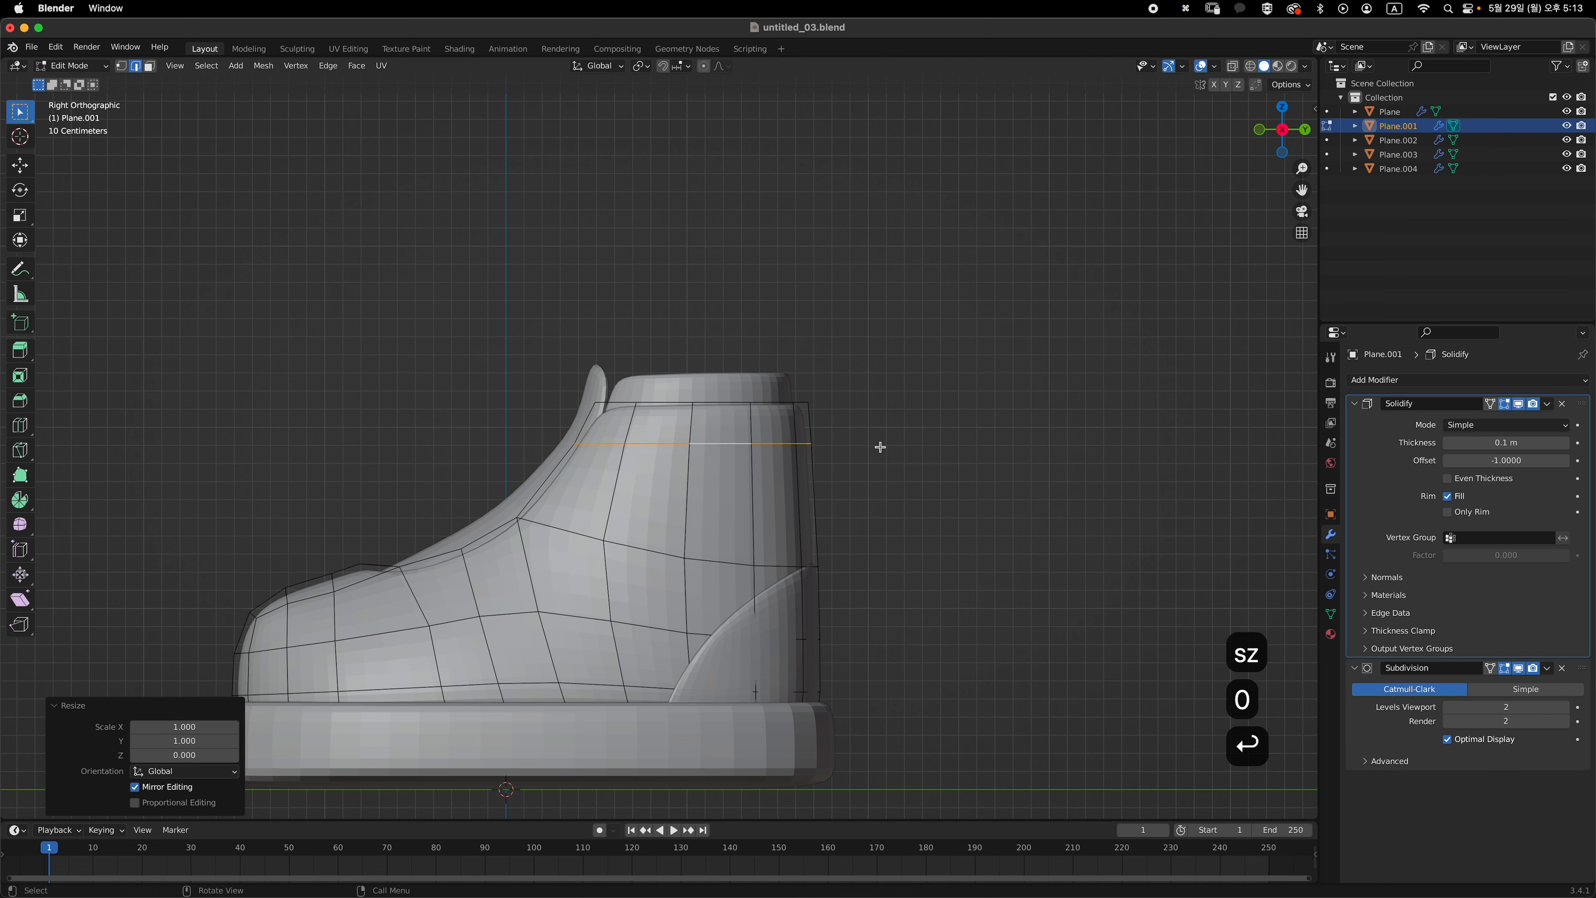
key(g)
key(z)
click(880, 504)
- Duplicate the upper's top ring of faces in place and separate the copy into its own object
mouse_move(858, 502)
middle_down()
mouse_move(809, 503)
mouse_move(905, 506)
mouse_move(768, 531)
mouse_move(729, 521)
mouse_move(779, 513)
mouse_move(738, 503)
mouse_move(834, 494)
middle_up()
key(3)
alt+click(793, 500)
key(grave)
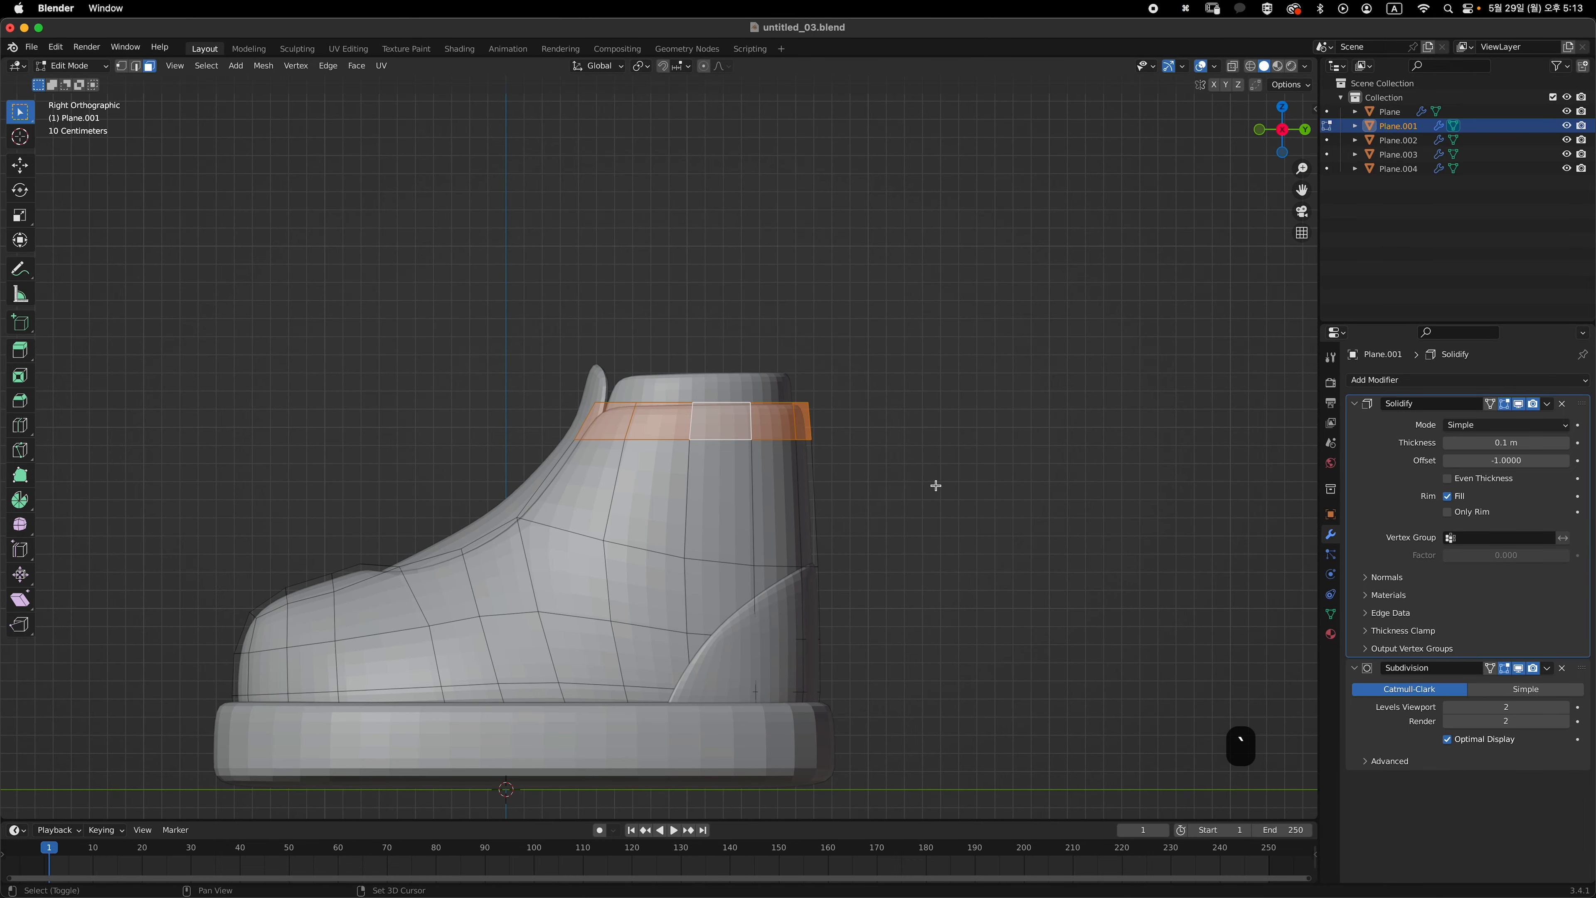
key(shift+d)
key(Escape)
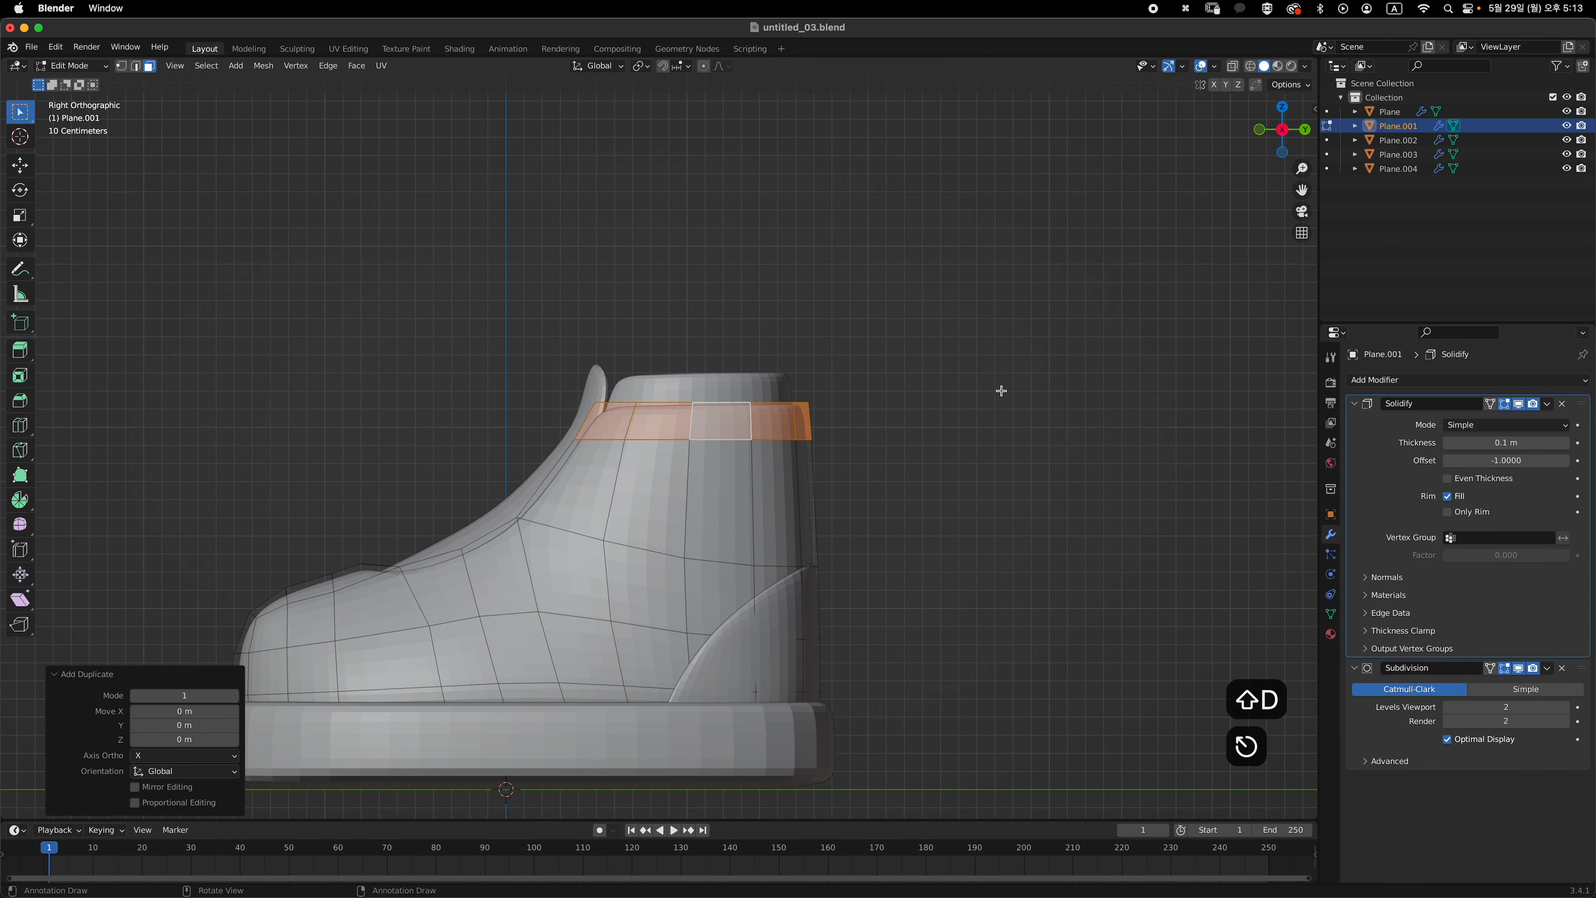
key(p)
click(994, 395)
key(Tab)
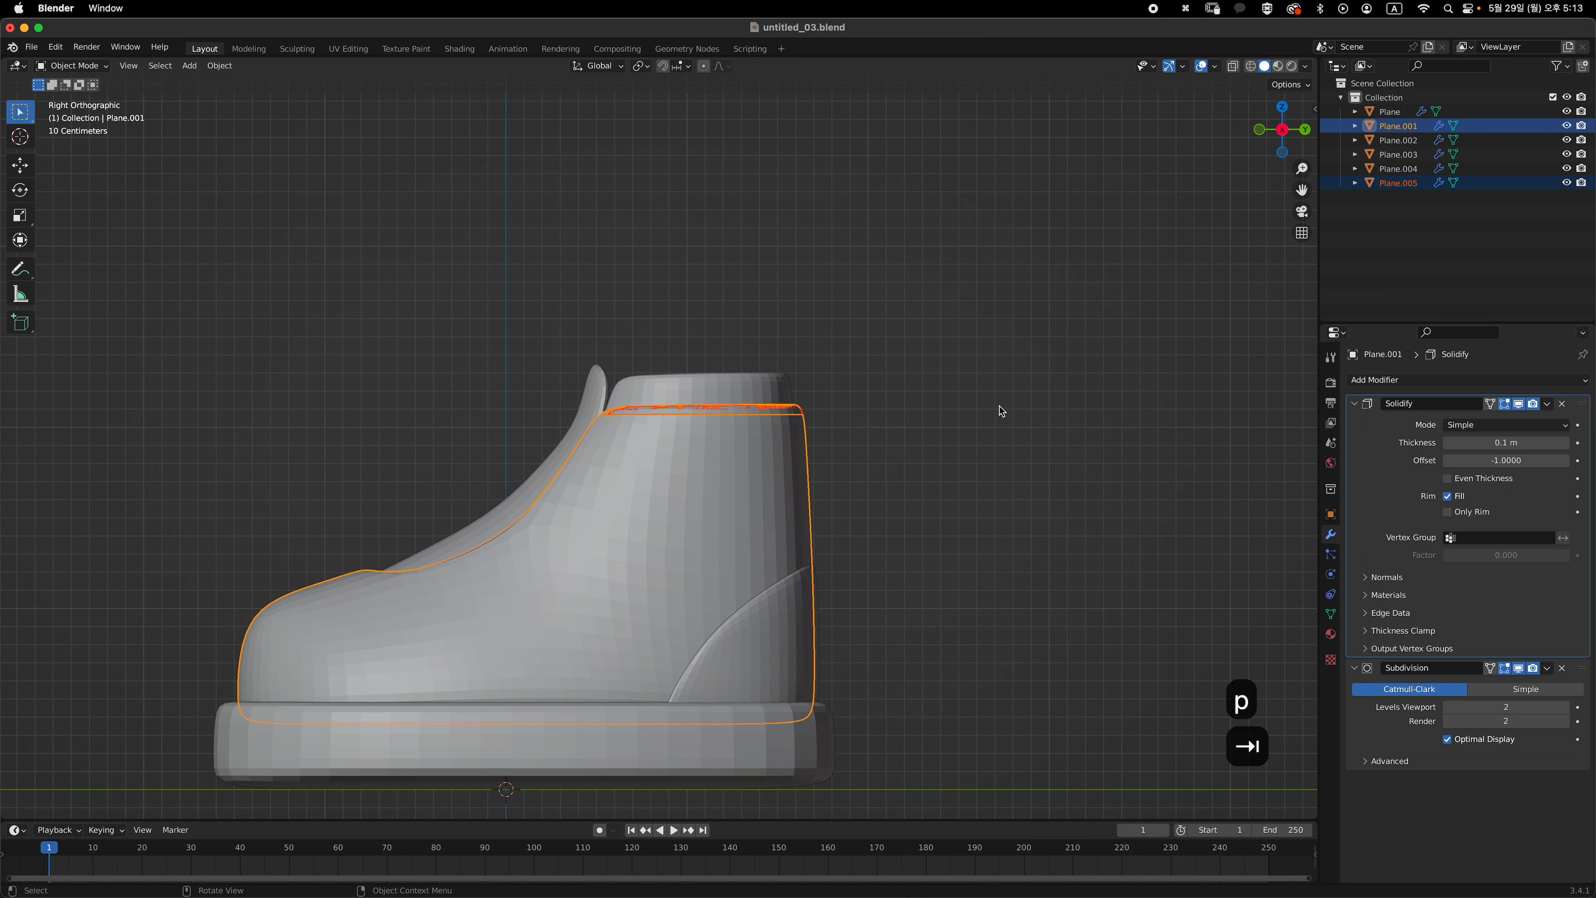
- Select the separated ankle band alone and set its Solidify offset to 1 and thickness to 0.05 m
click(1398, 182)
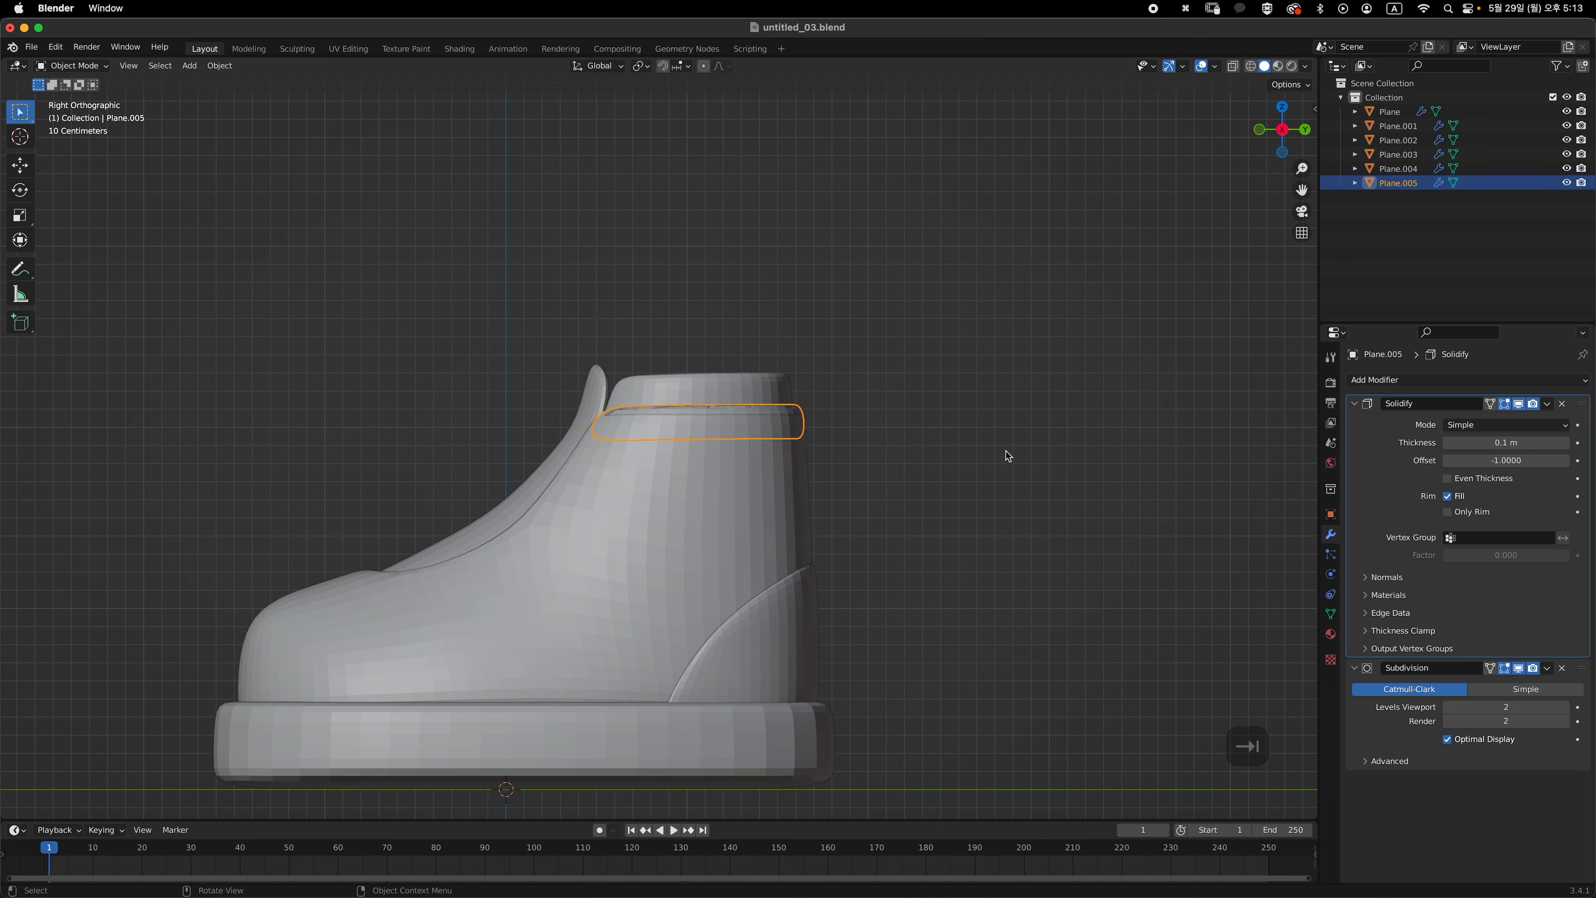
text(1)
key(Return)
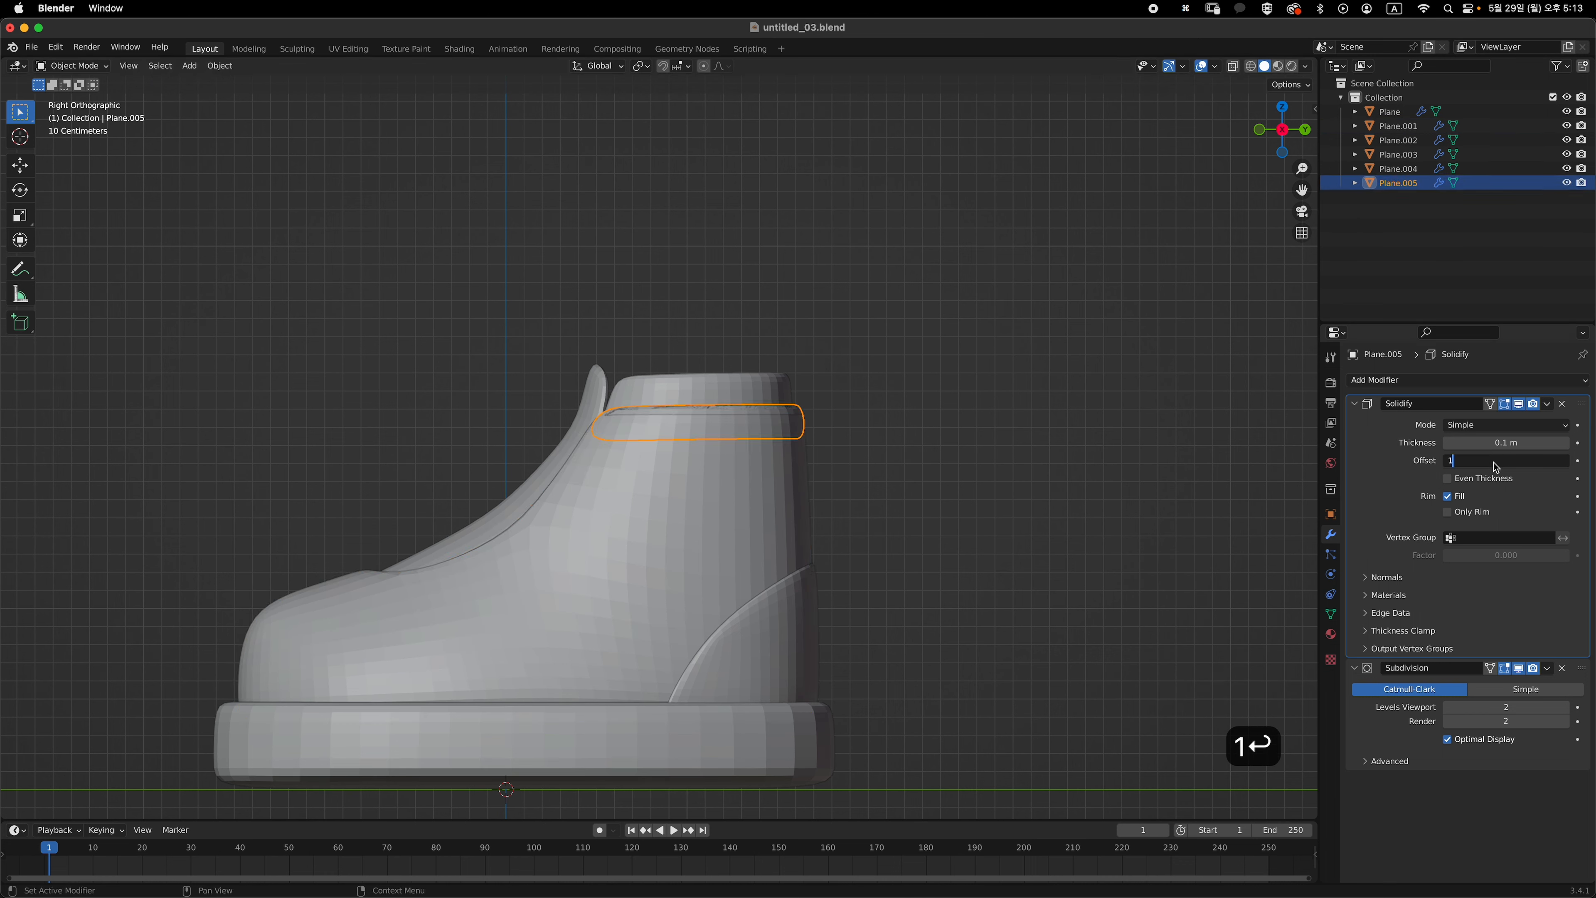
text(.)
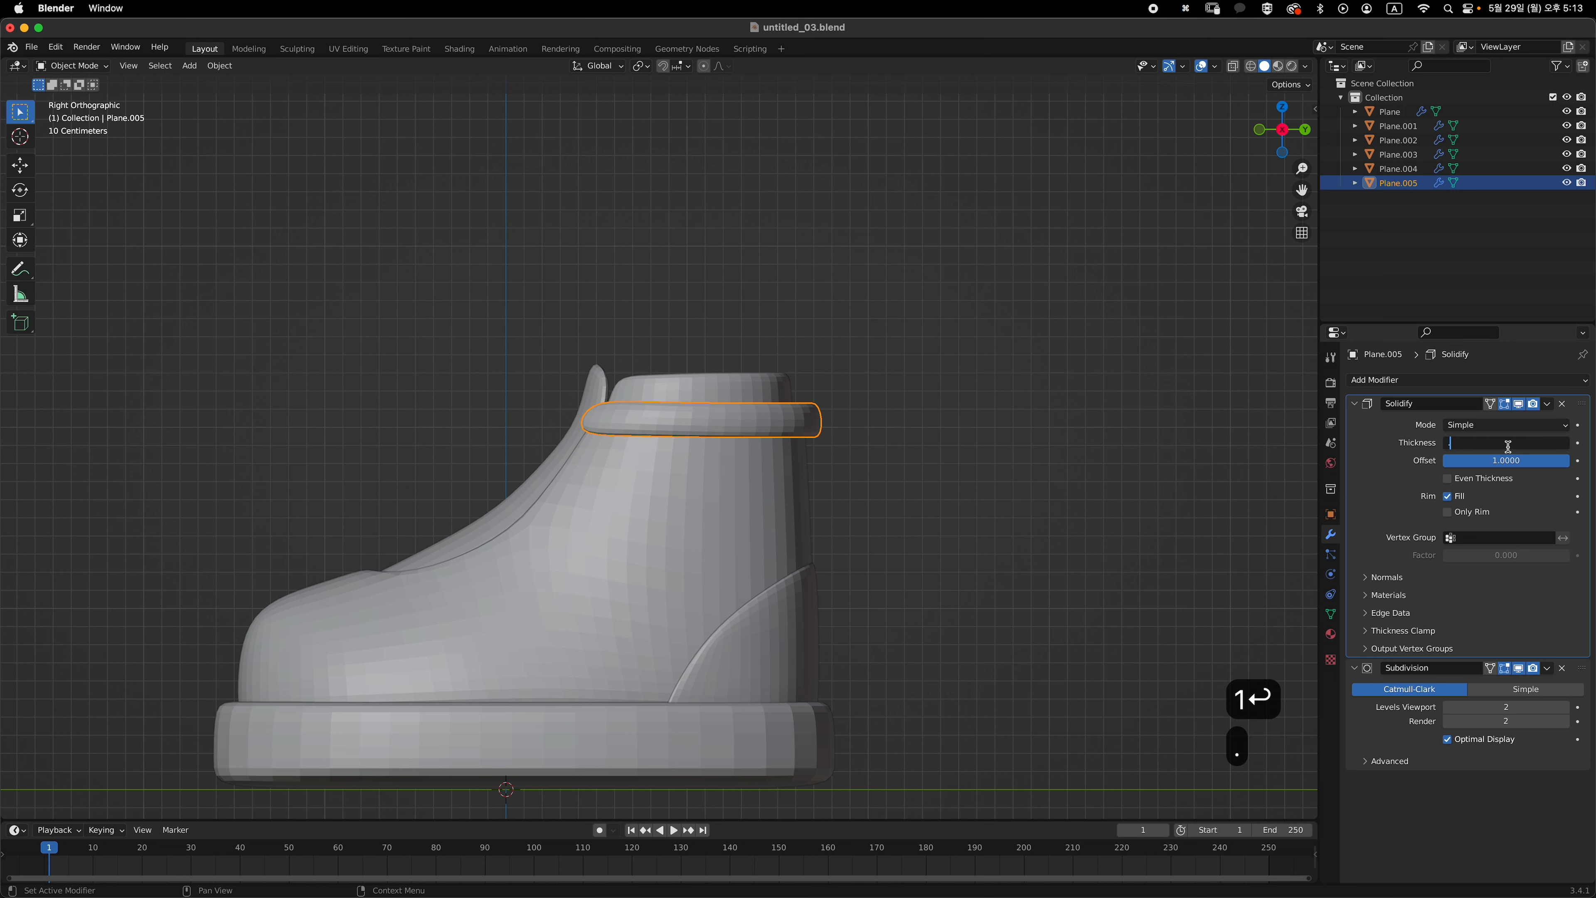
text(05)
key(Return)
- Add a Shrinkwrap modifier to the band above Solidify, targeting the upper (Plane.001) with a 0.01 m offset
middle_drag(922, 424, 1007, 461)
click(1424, 382)
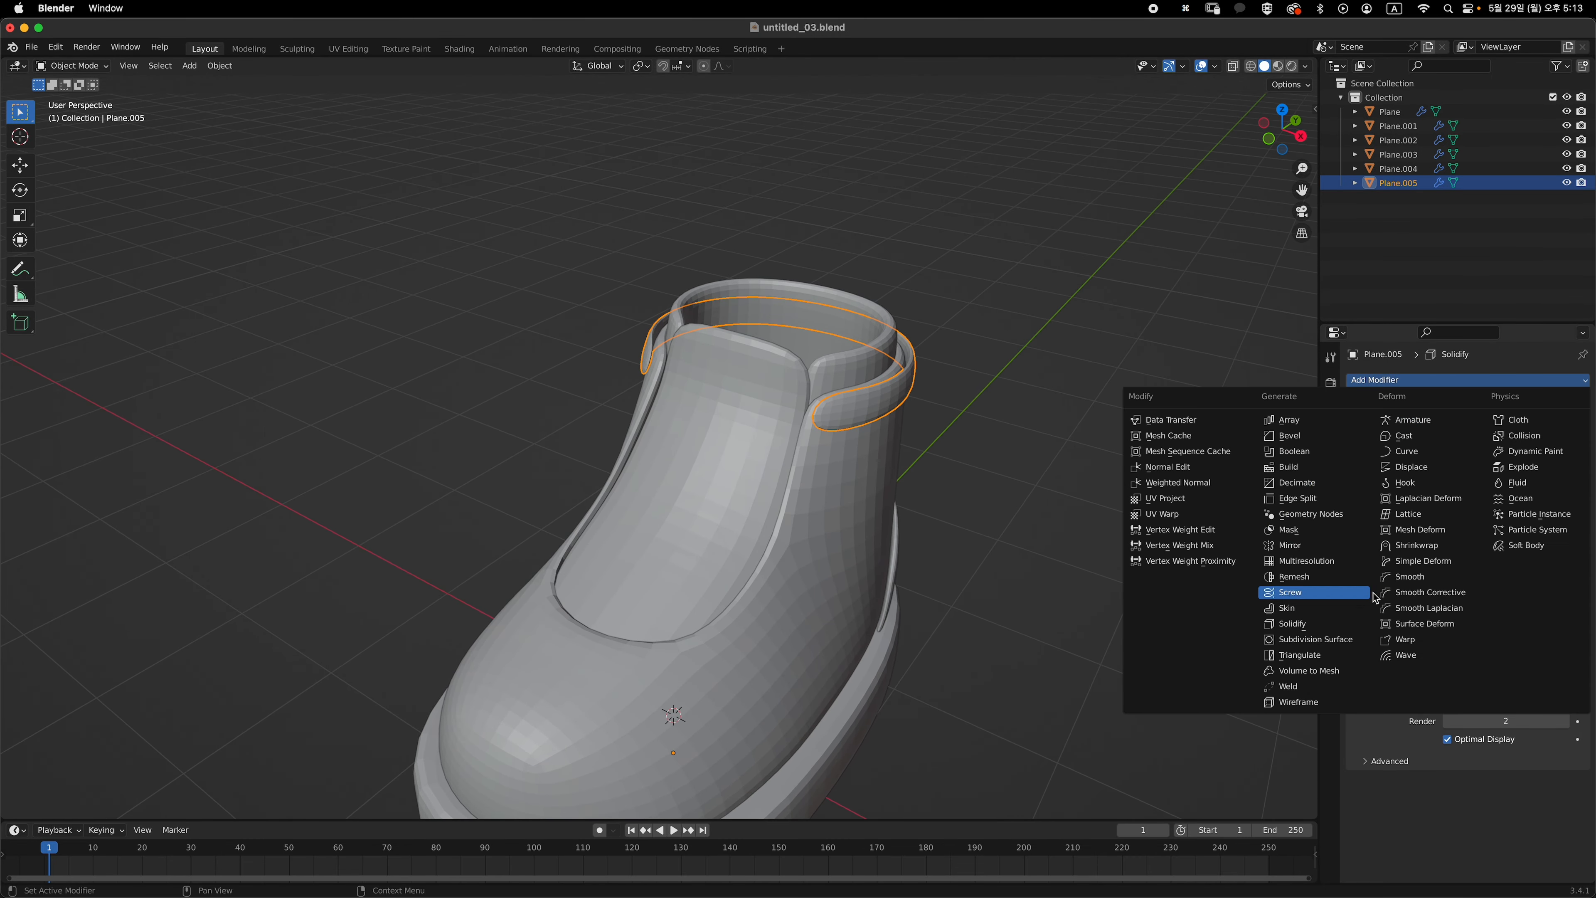
click(1439, 549)
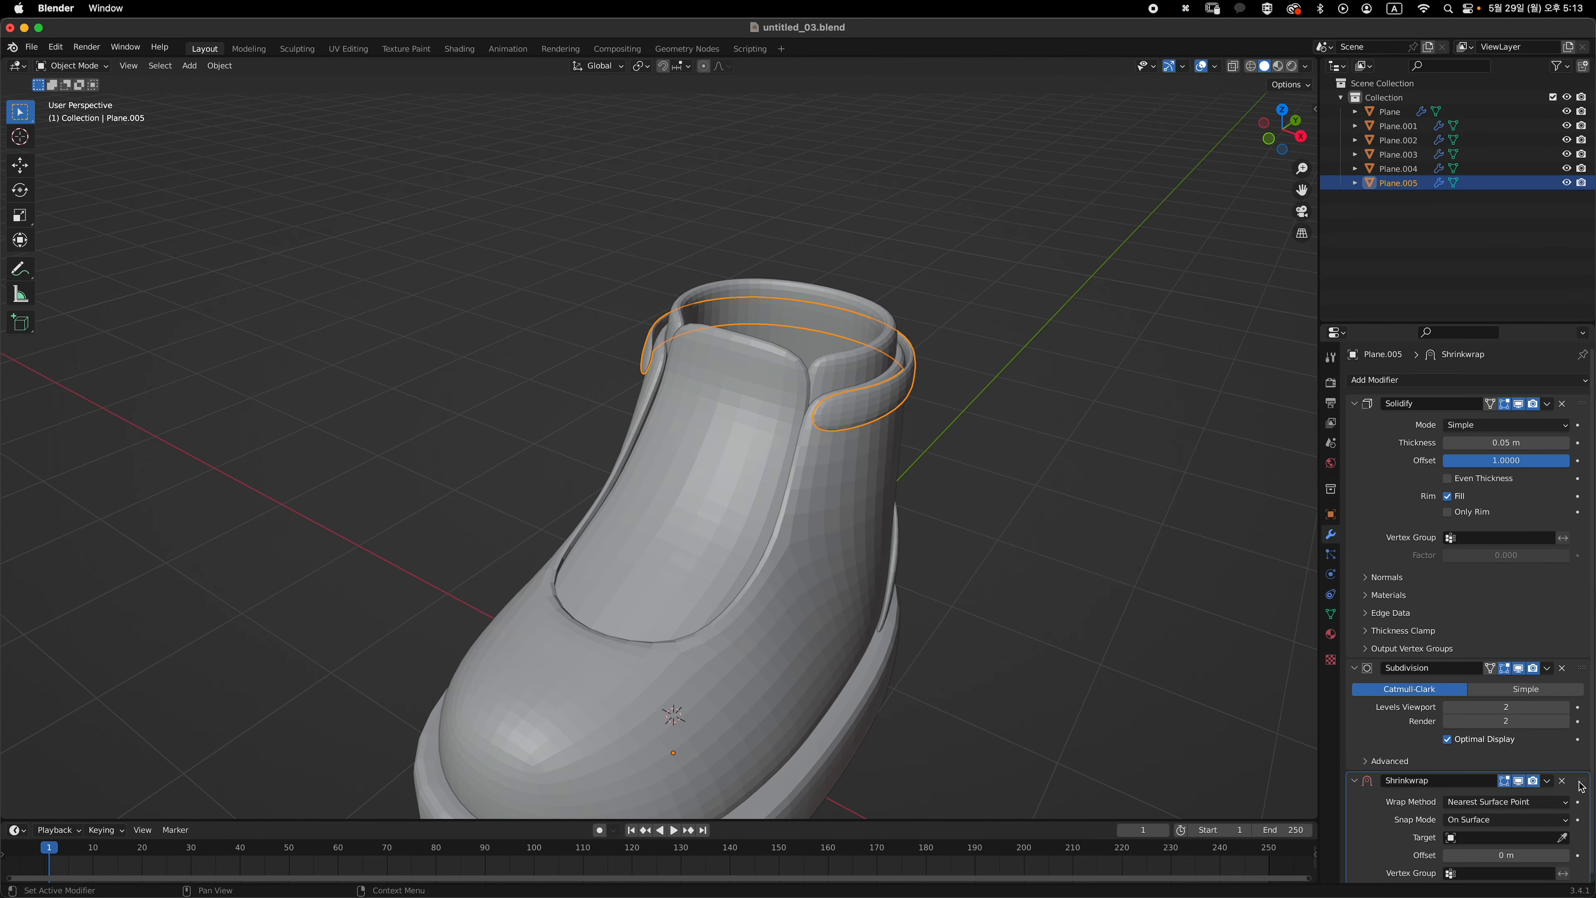
drag(1581, 785, 1537, 442)
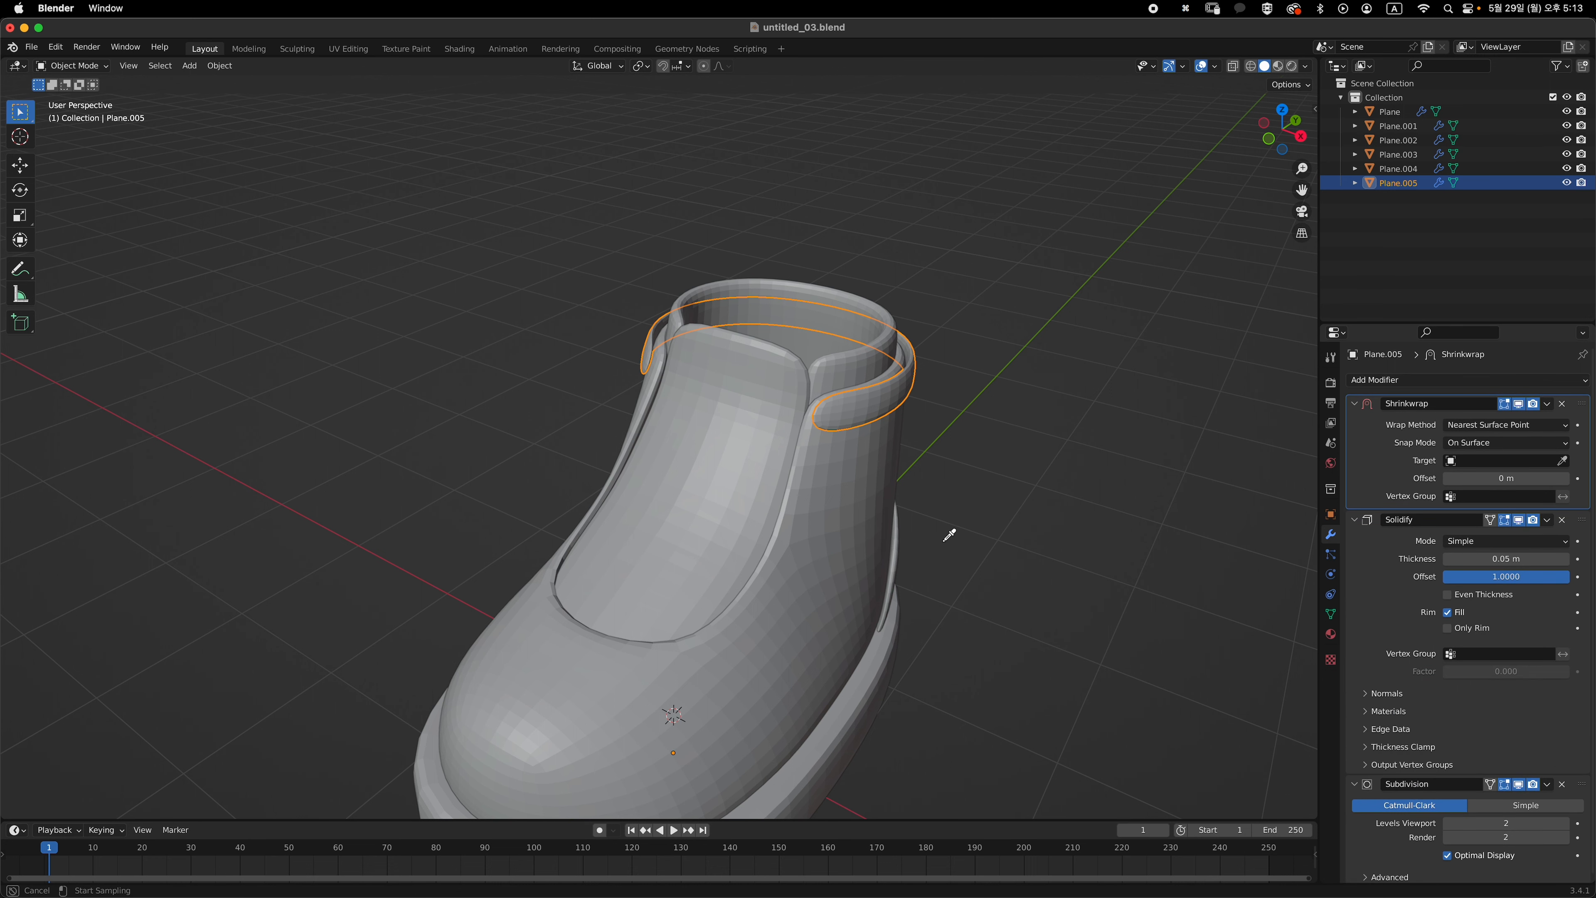
click(852, 519)
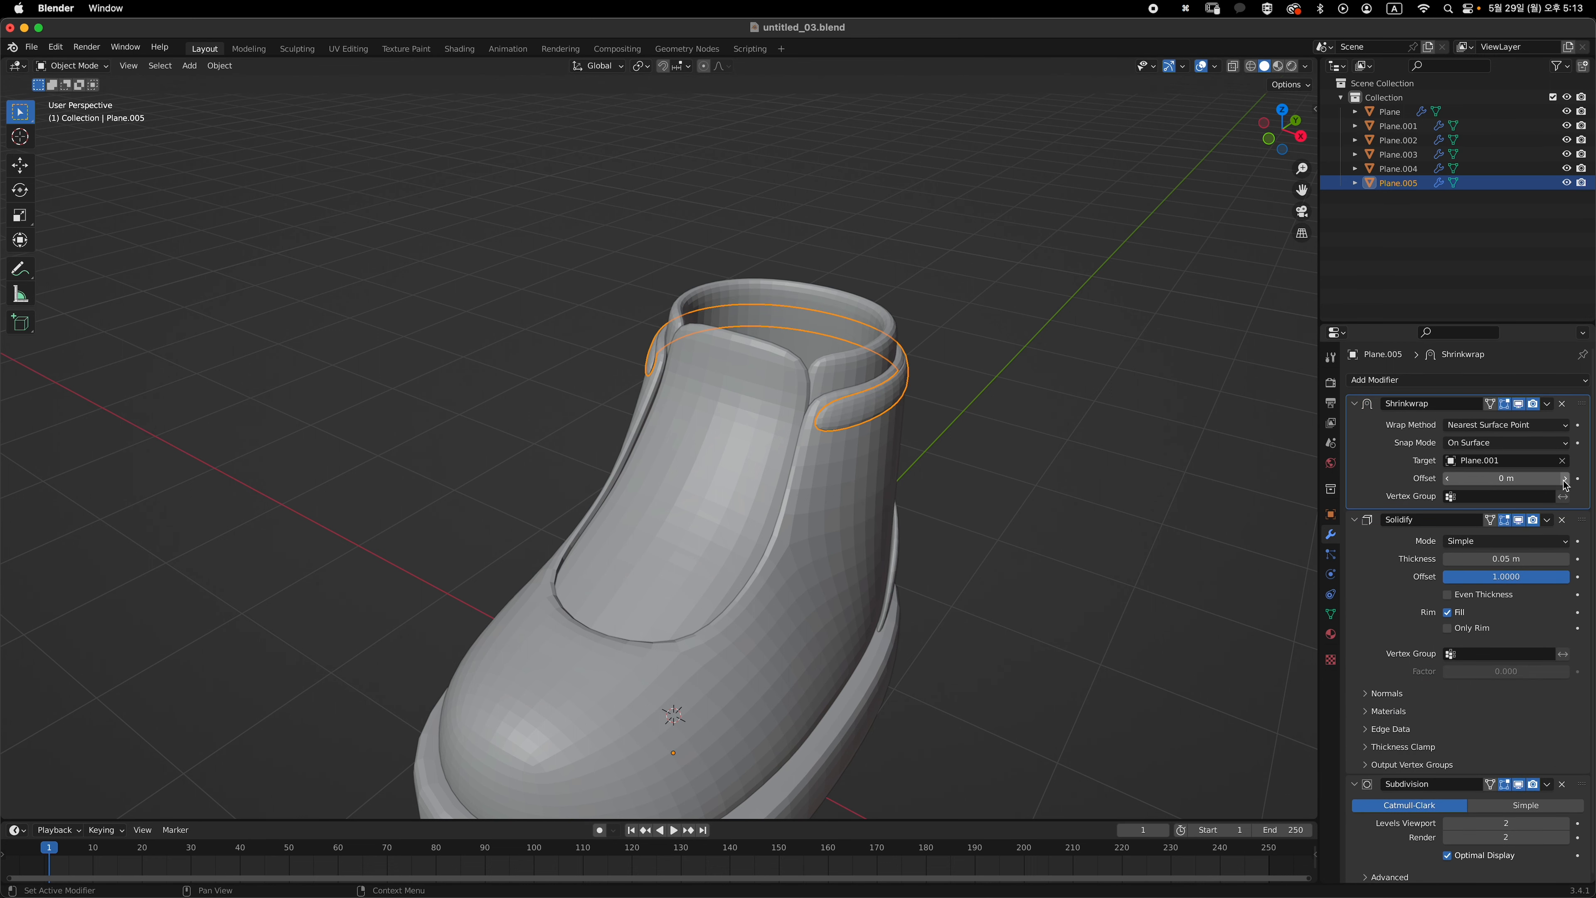
middle_drag(1008, 519, 967, 485)
key(grave)
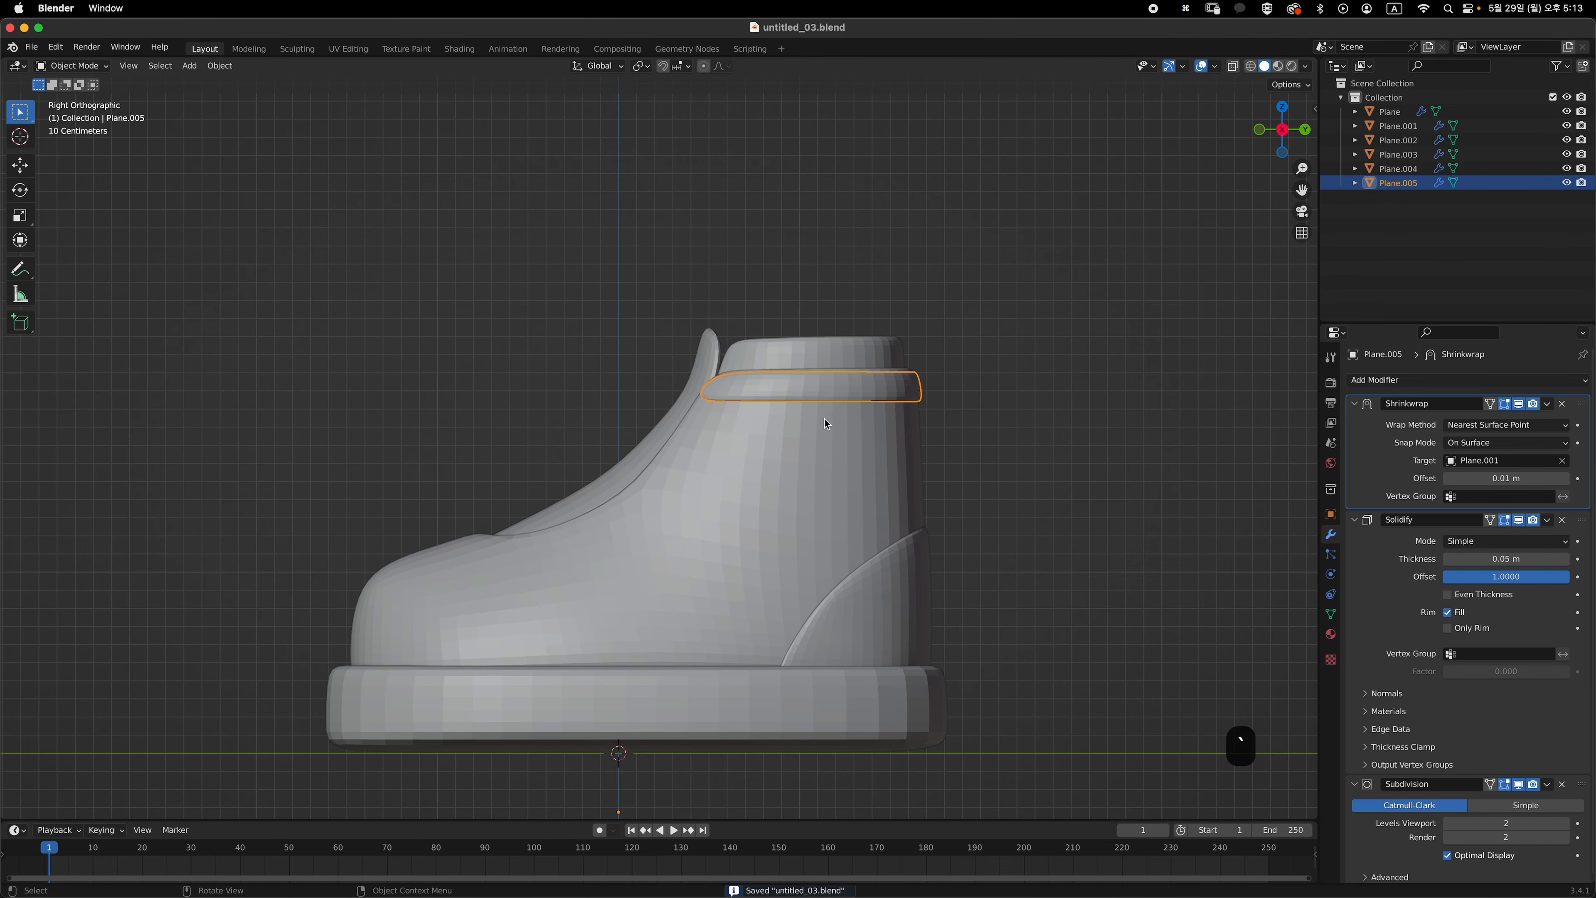
- Edit the band's mesh with Face Project snapping, rotation alignment, backface culling and individual element projection, affecting move, rotate and scale
key(Tab)
middle_drag(802, 466, 920, 465)
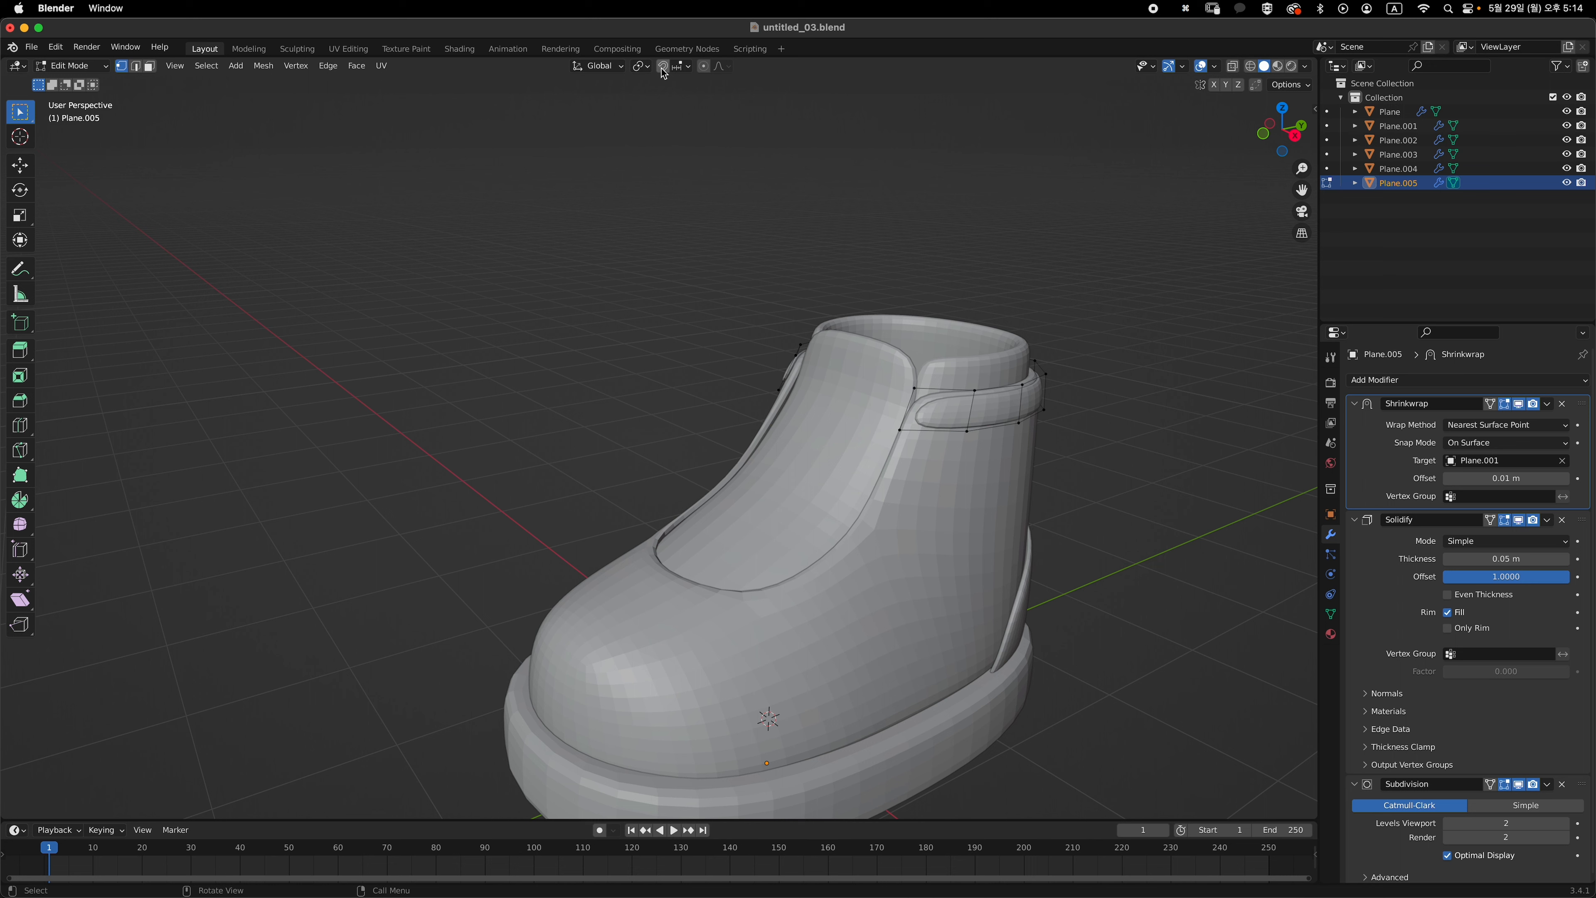
click(686, 66)
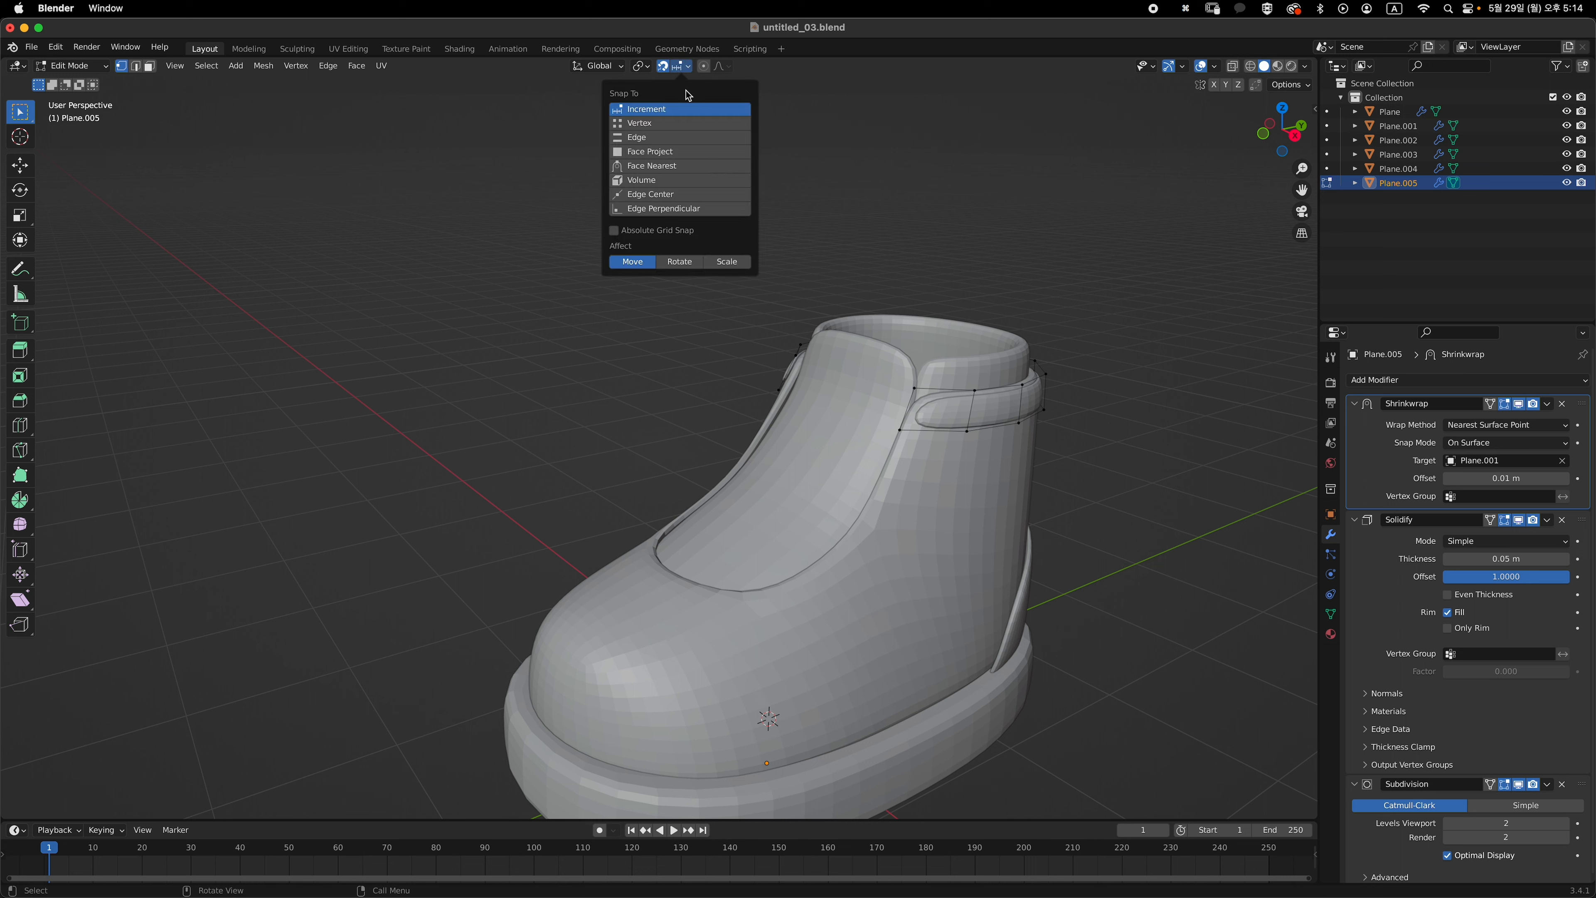
click(674, 152)
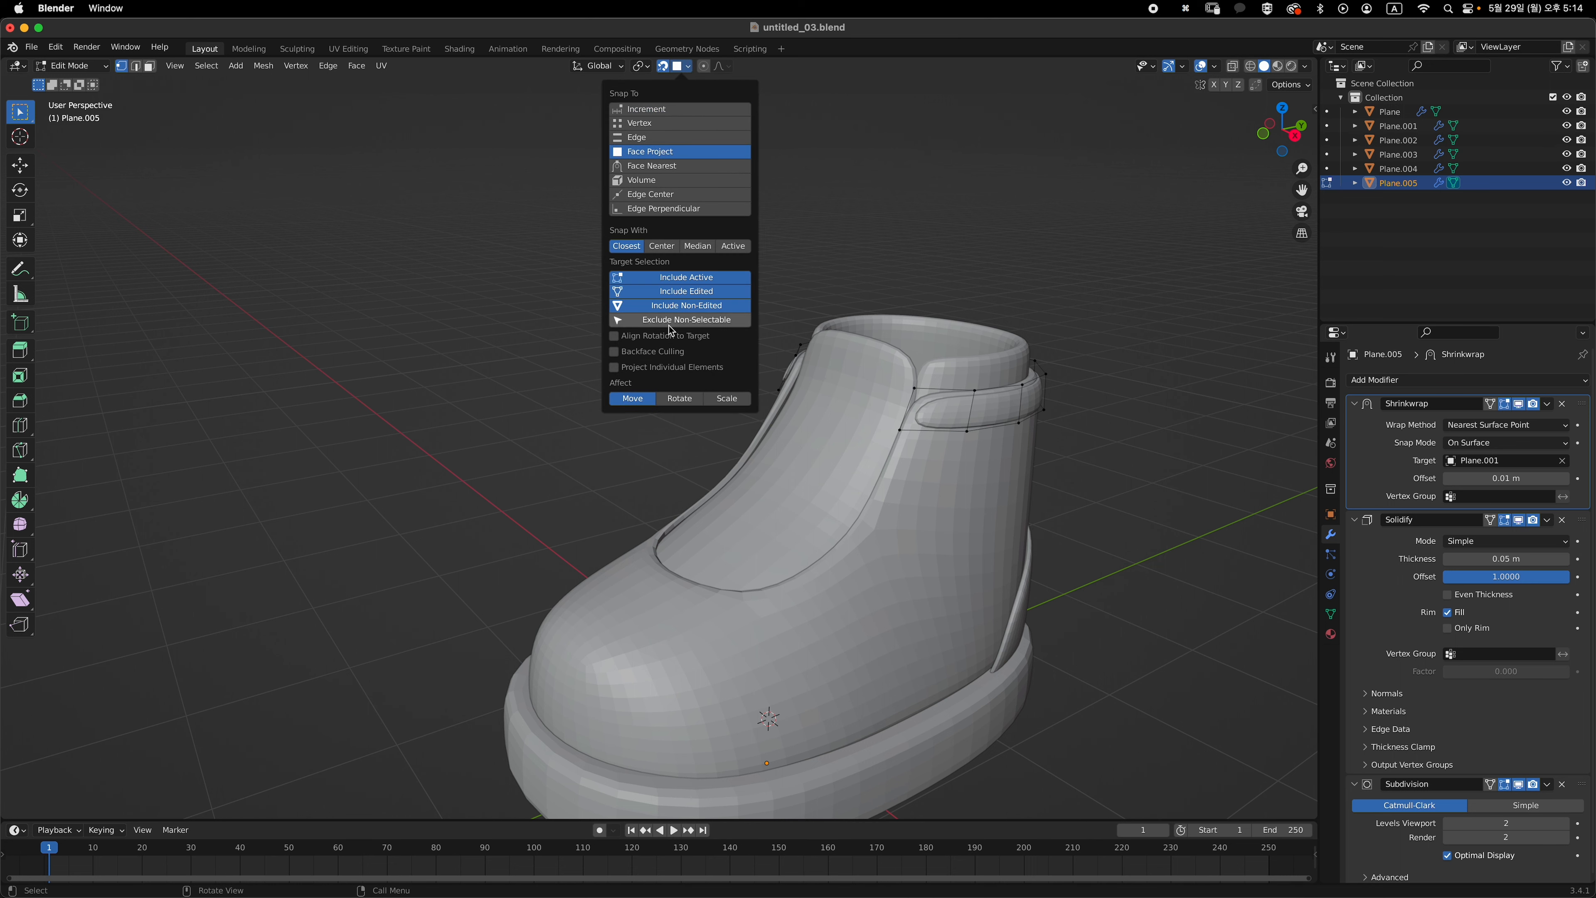
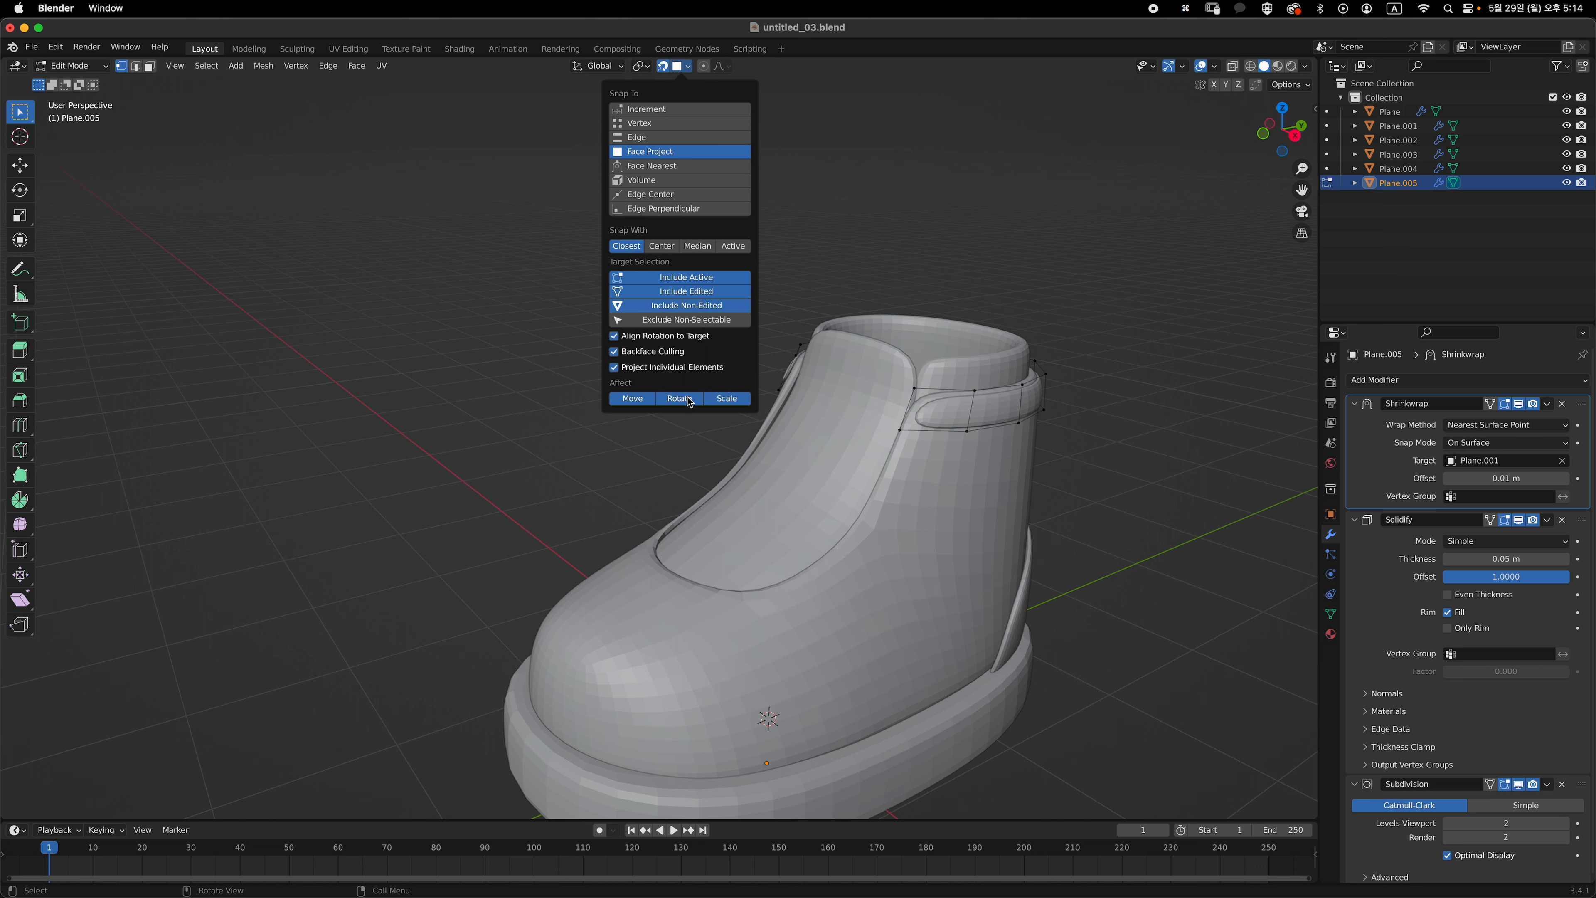
- Extrude the band's lower front corner vertex into a chain running down the near edge of the tongue opening
click(901, 438)
middle_drag(944, 455, 919, 343)
middle_drag(899, 425, 951, 448)
key(e)
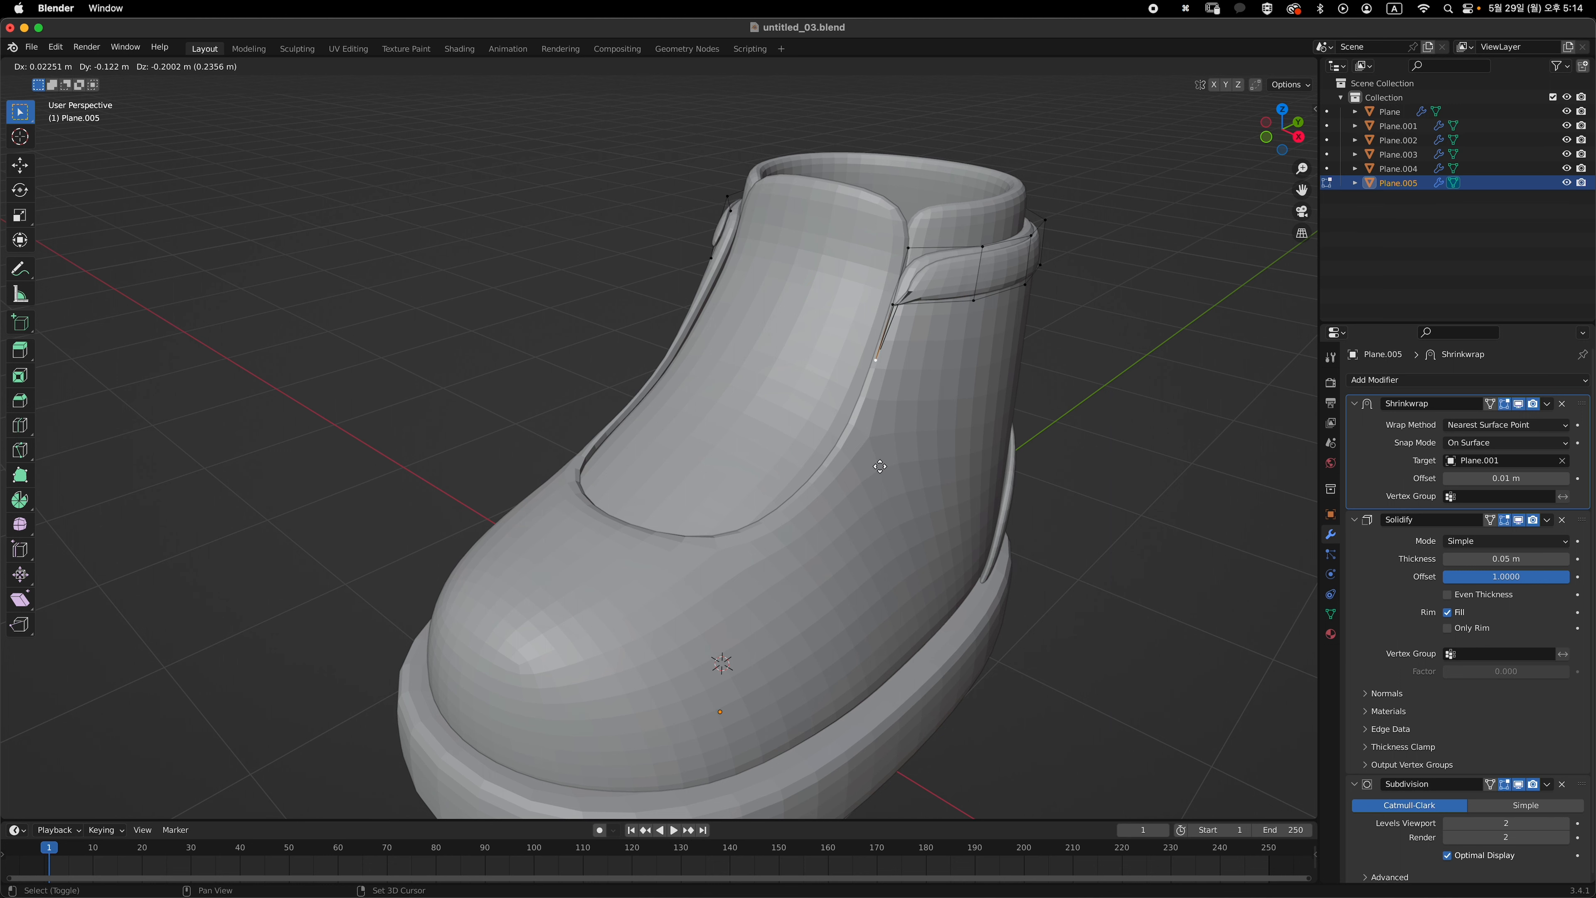
click(883, 463)
middle_drag(890, 456, 901, 441)
key(e)
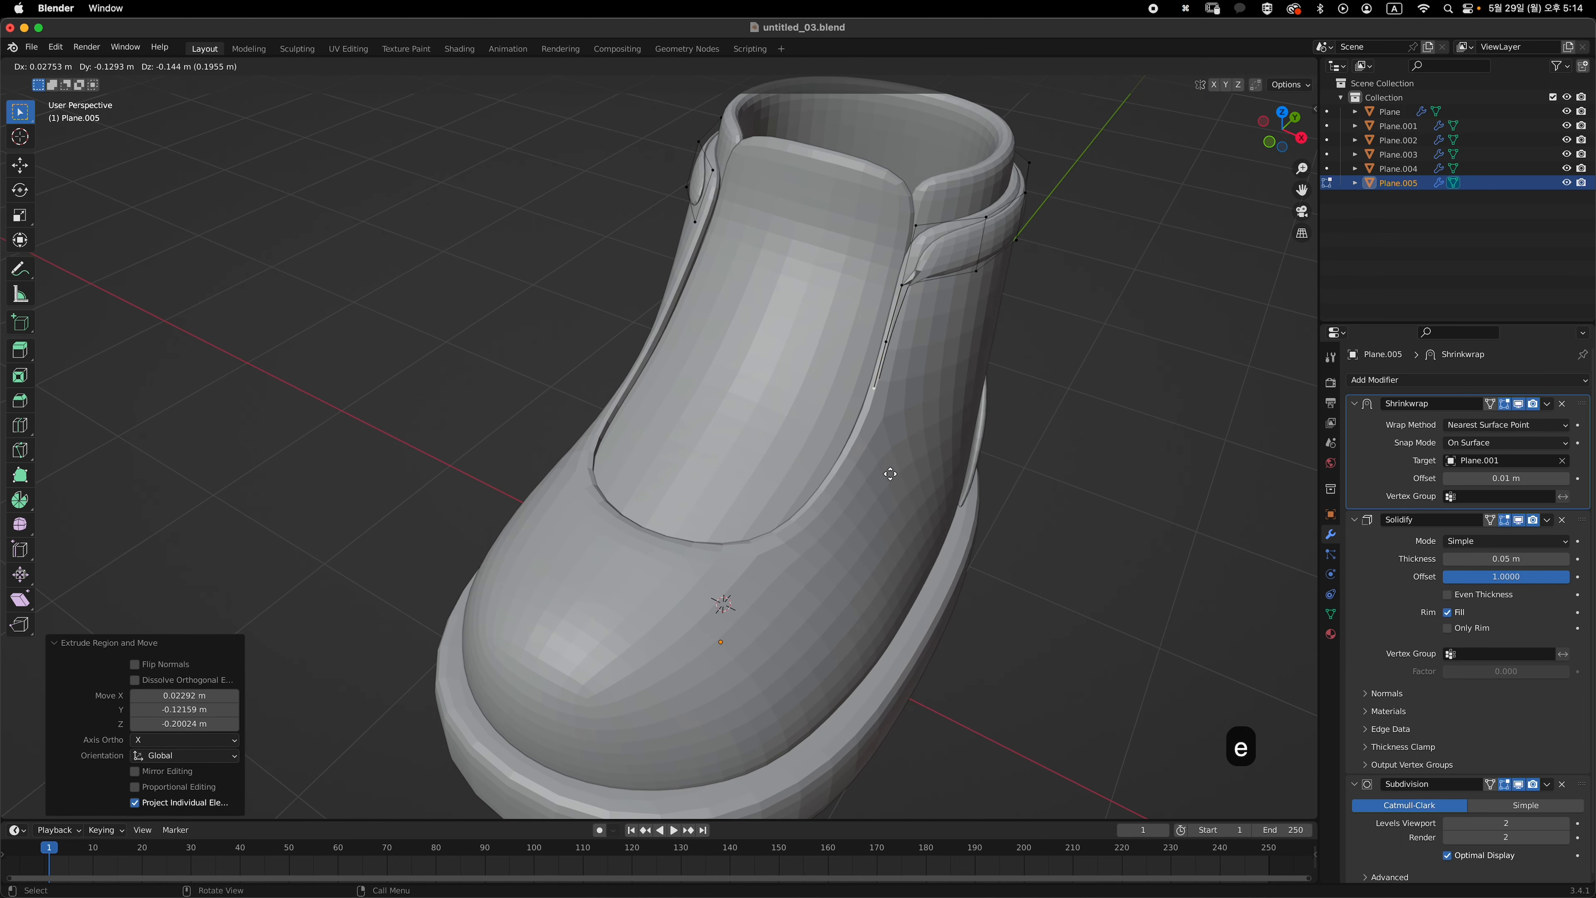
click(886, 480)
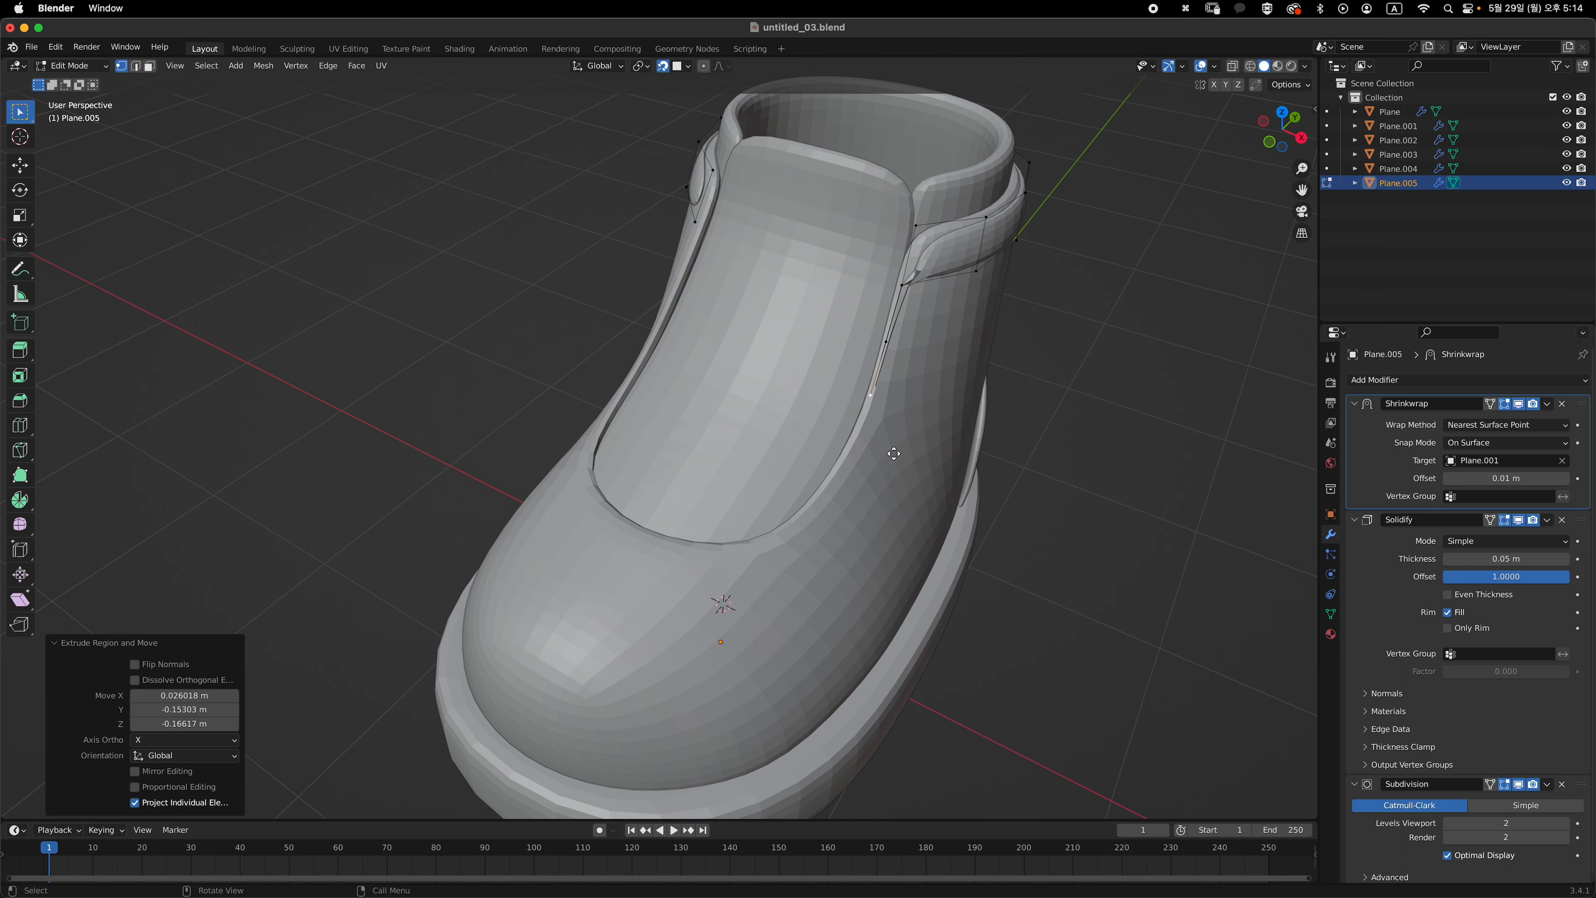
key(e)
middle_drag(872, 508, 807, 562)
- Continue the vertex chain around the toe end of the tongue opening and up its far edge to the band's other end
key(e)
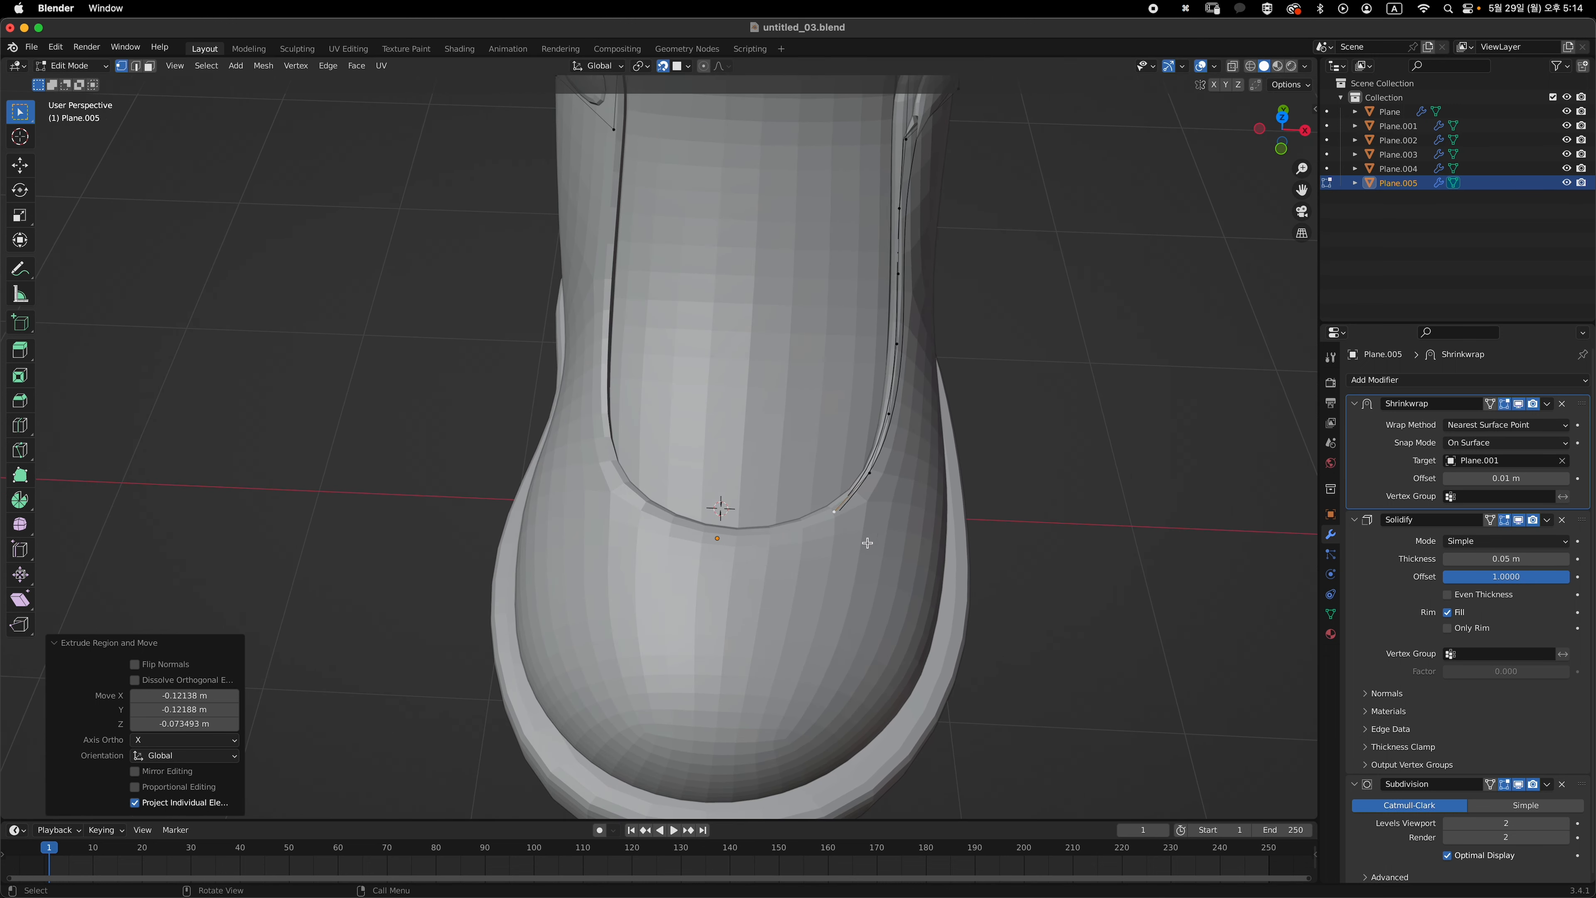
key(e)
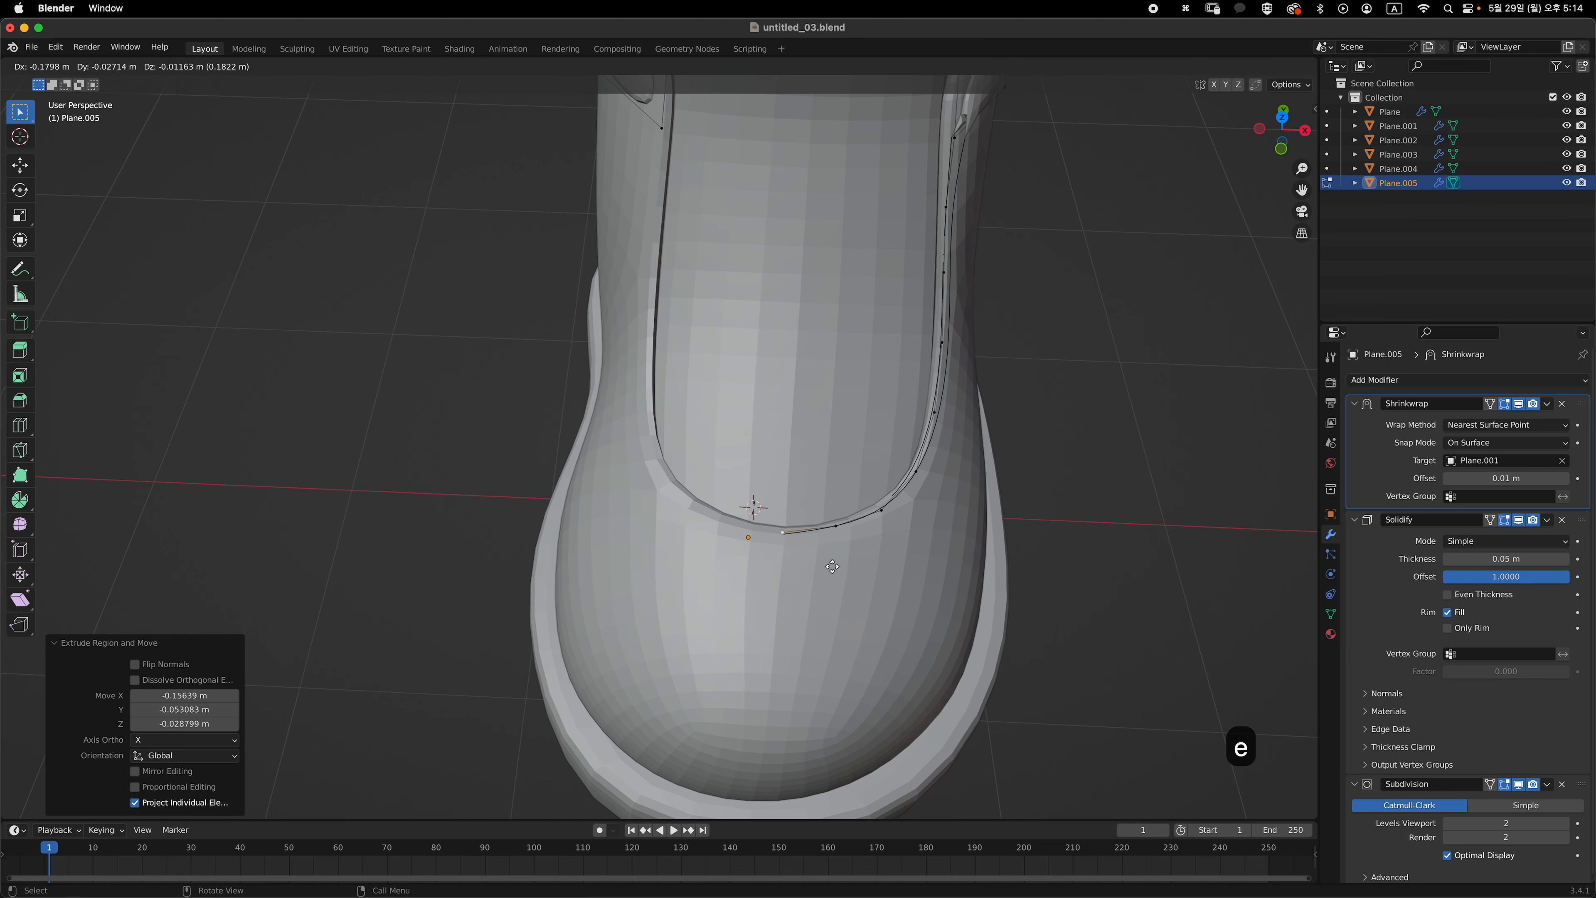
middle_drag(833, 566, 773, 491)
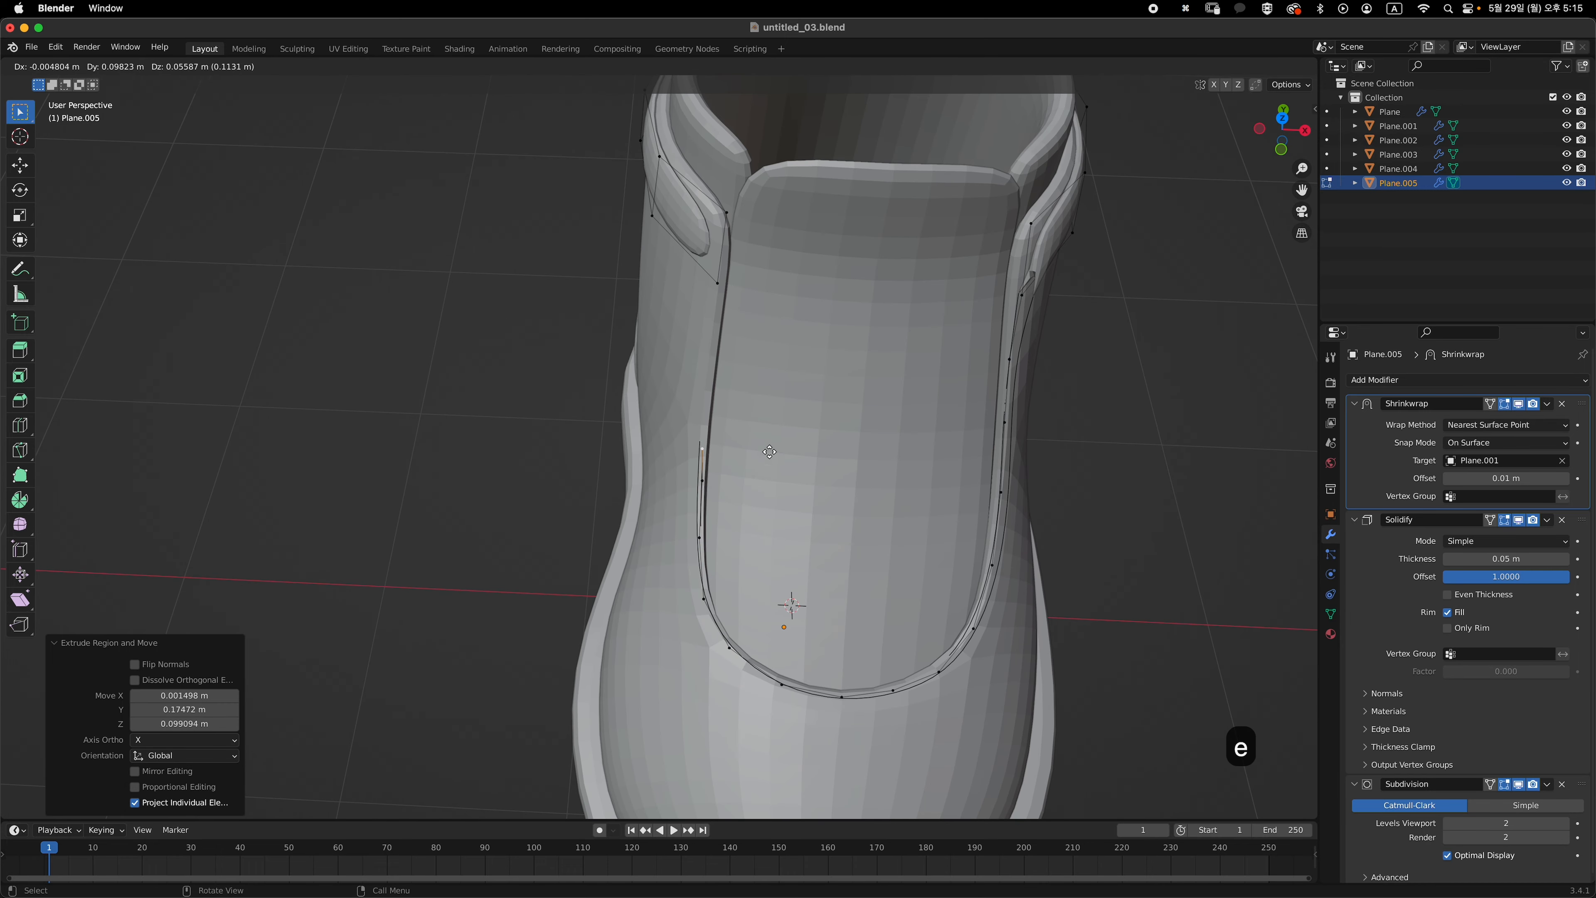
click(779, 383)
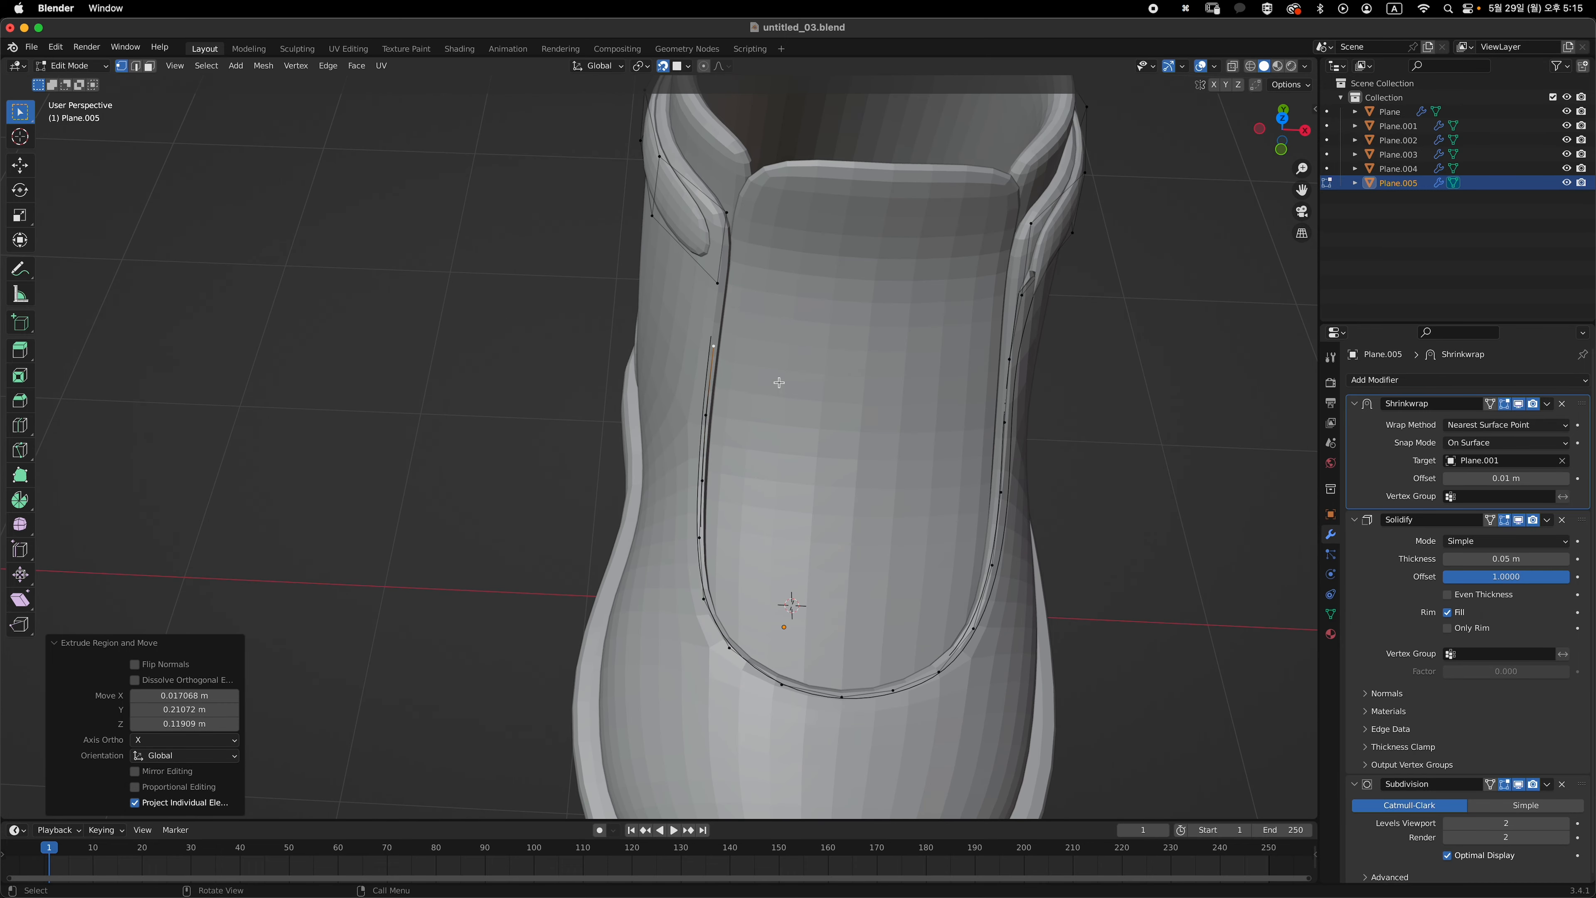
middle_drag(820, 365, 922, 395)
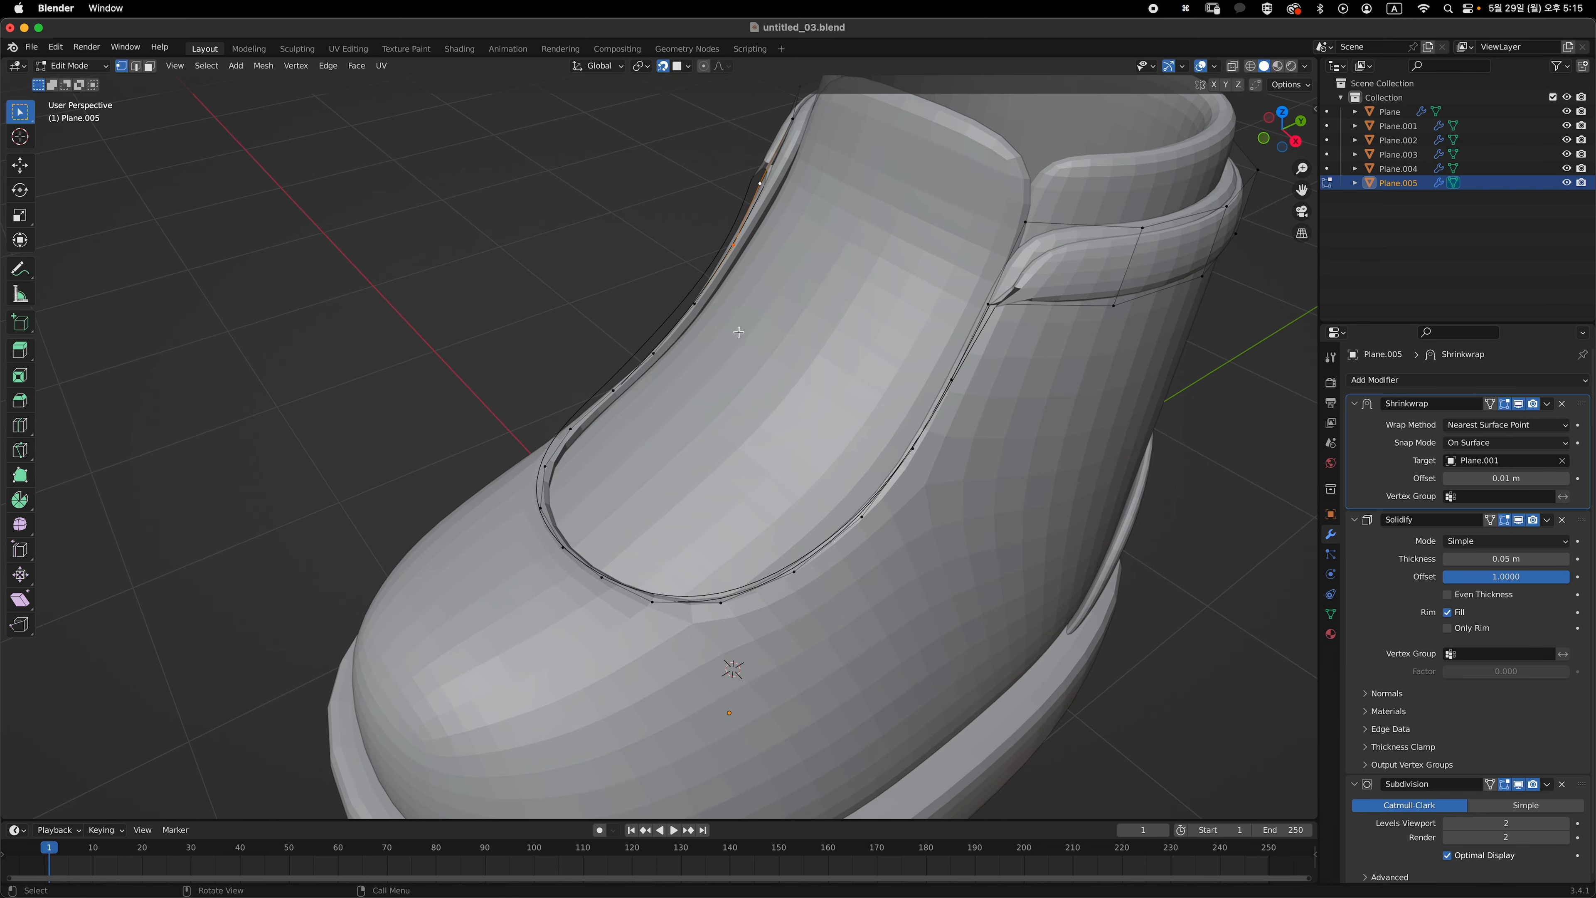
middle_drag(738, 331, 917, 422)
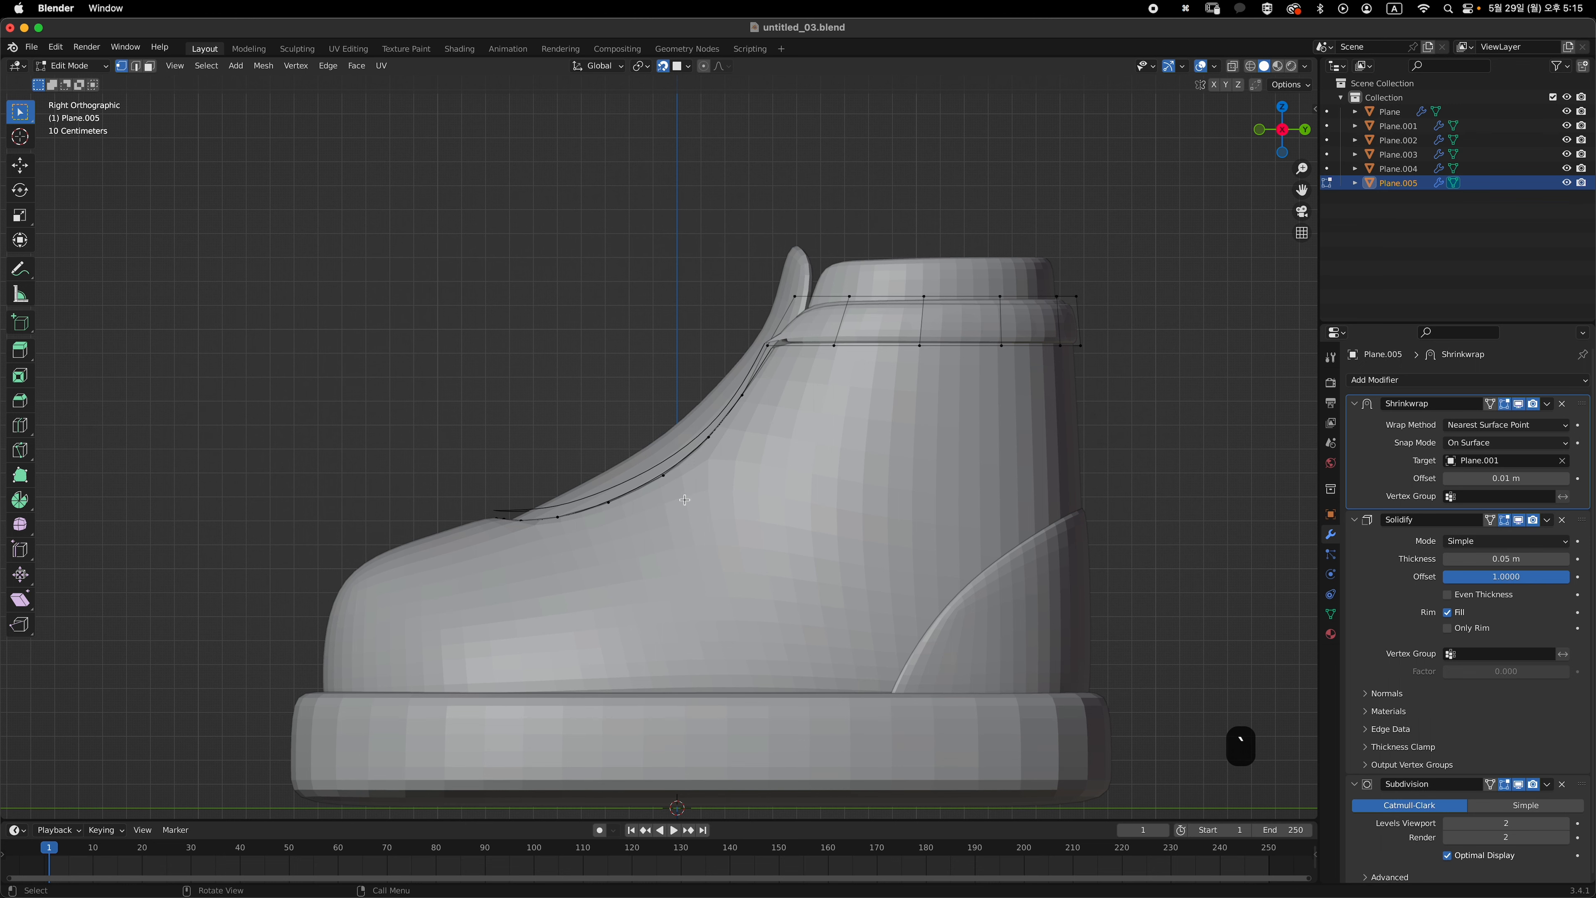
- Extrude a second, outer vertex chain from the band's next lower vertex, curving down and forward across the shoe's near side
middle_drag(835, 352, 997, 405)
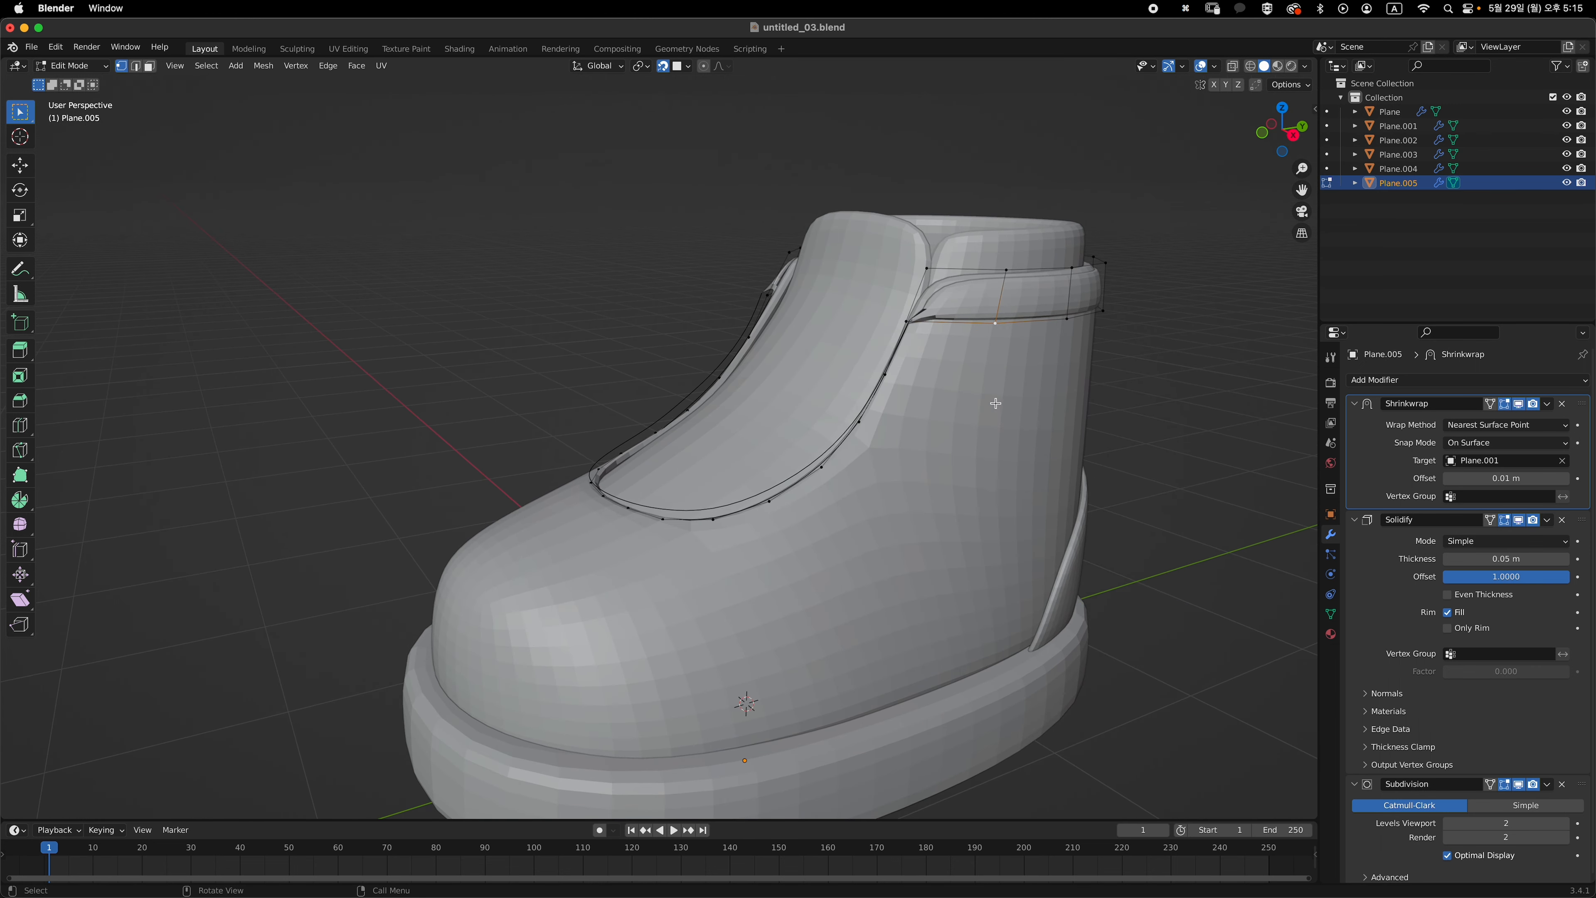
key(e)
click(968, 471)
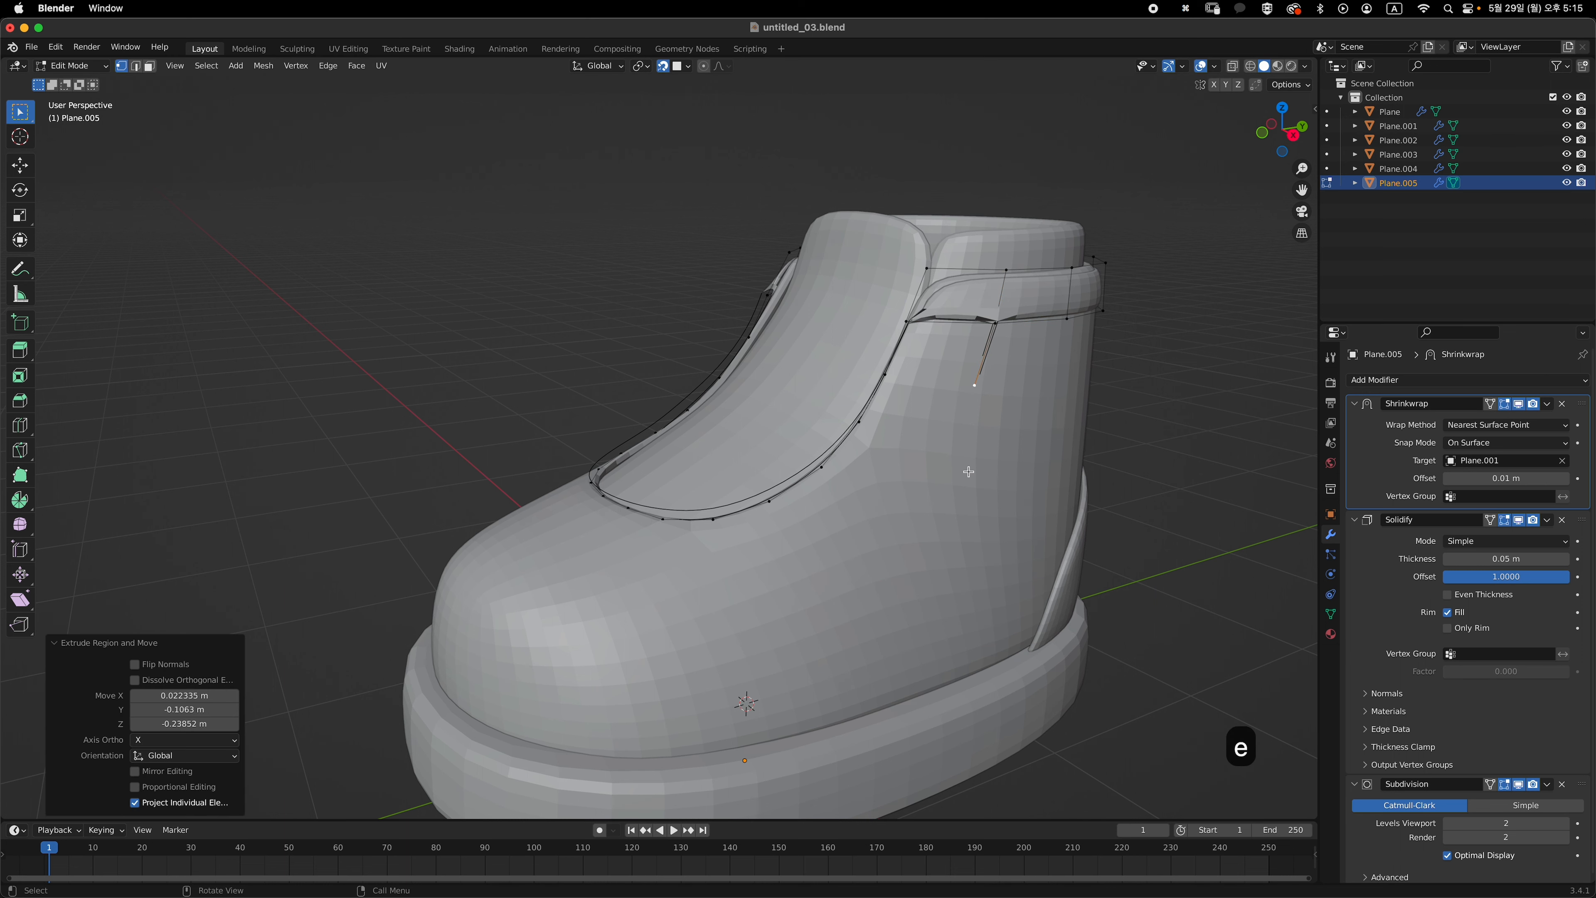
key(e)
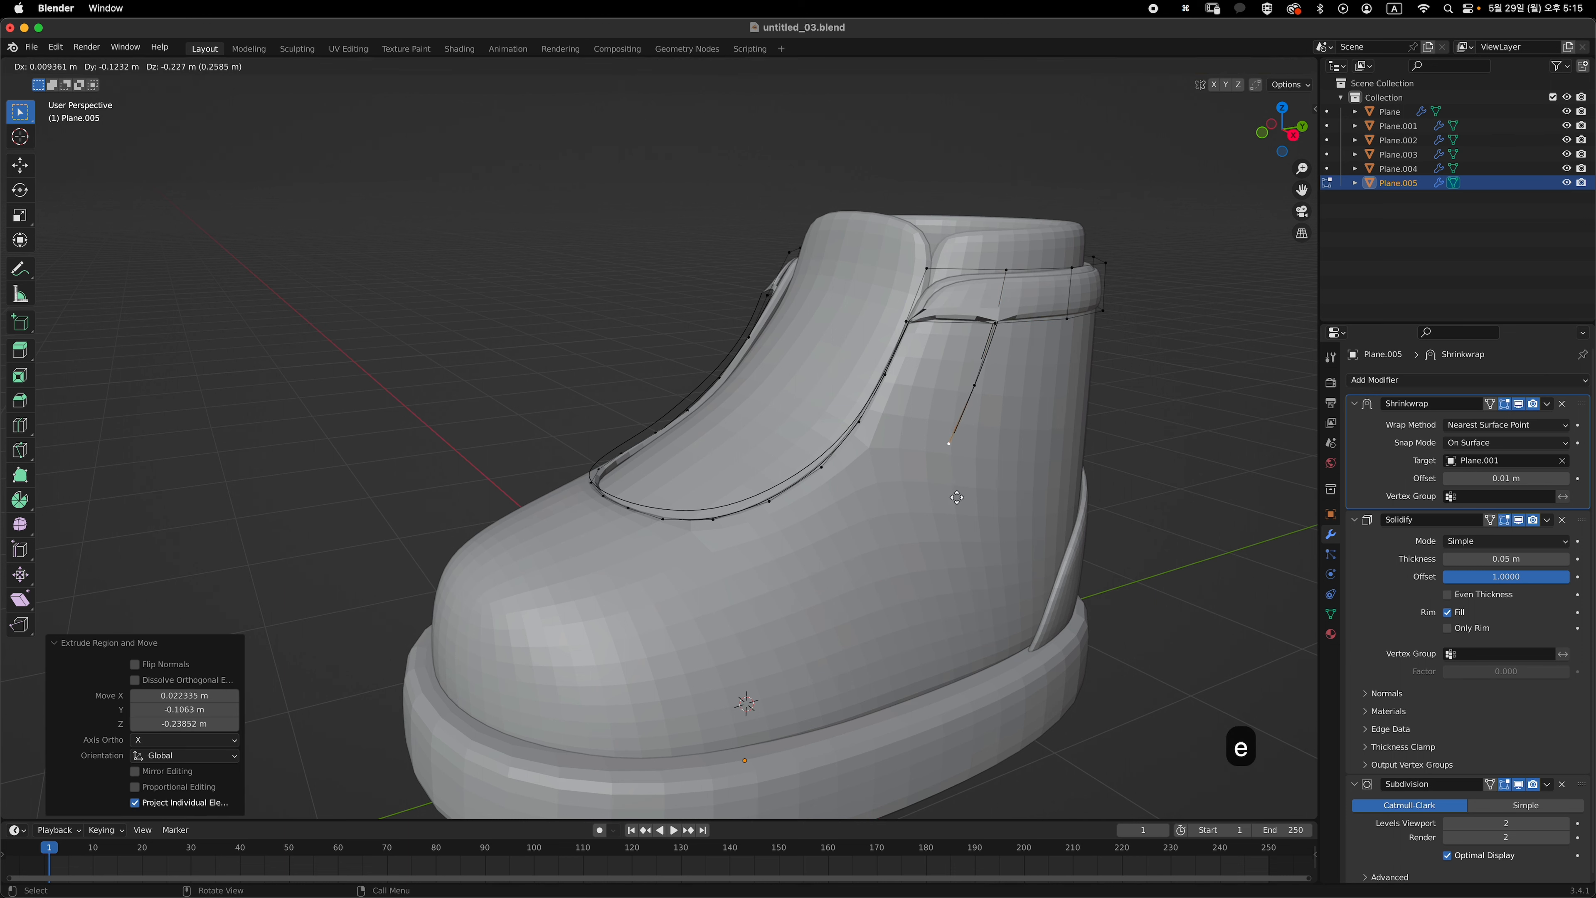
click(950, 498)
key(e)
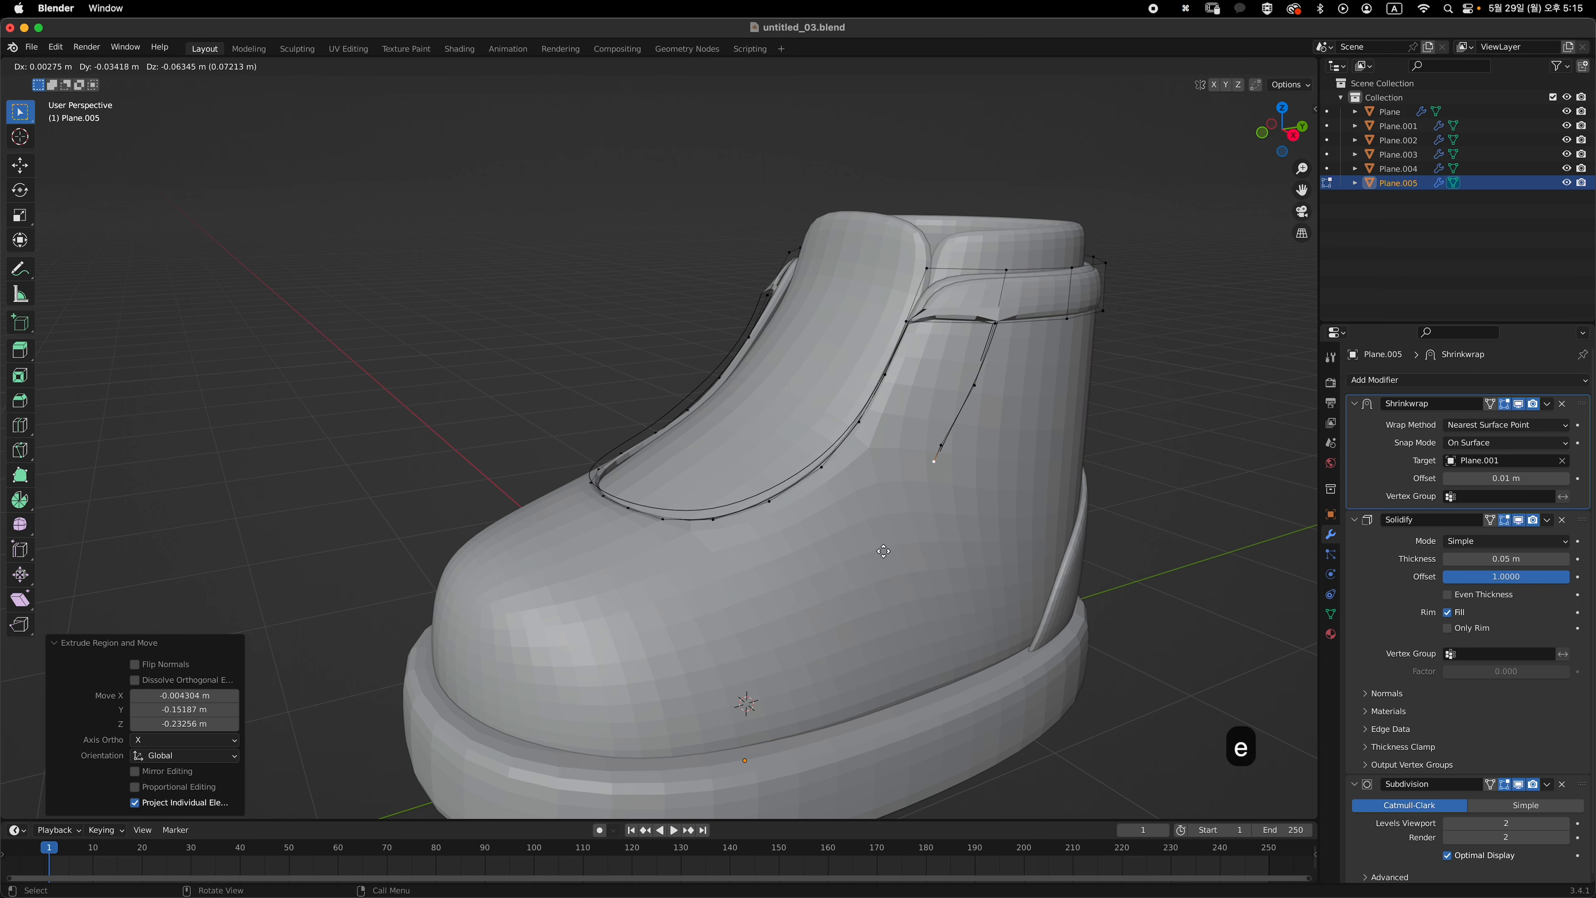
click(814, 604)
middle_drag(814, 605, 761, 638)
- Vertex-slide the outer chain's middle vertex by a factor of about 0.22 and nudge it to smooth the curve
click(943, 506)
key(g)
key(g)
click(933, 534)
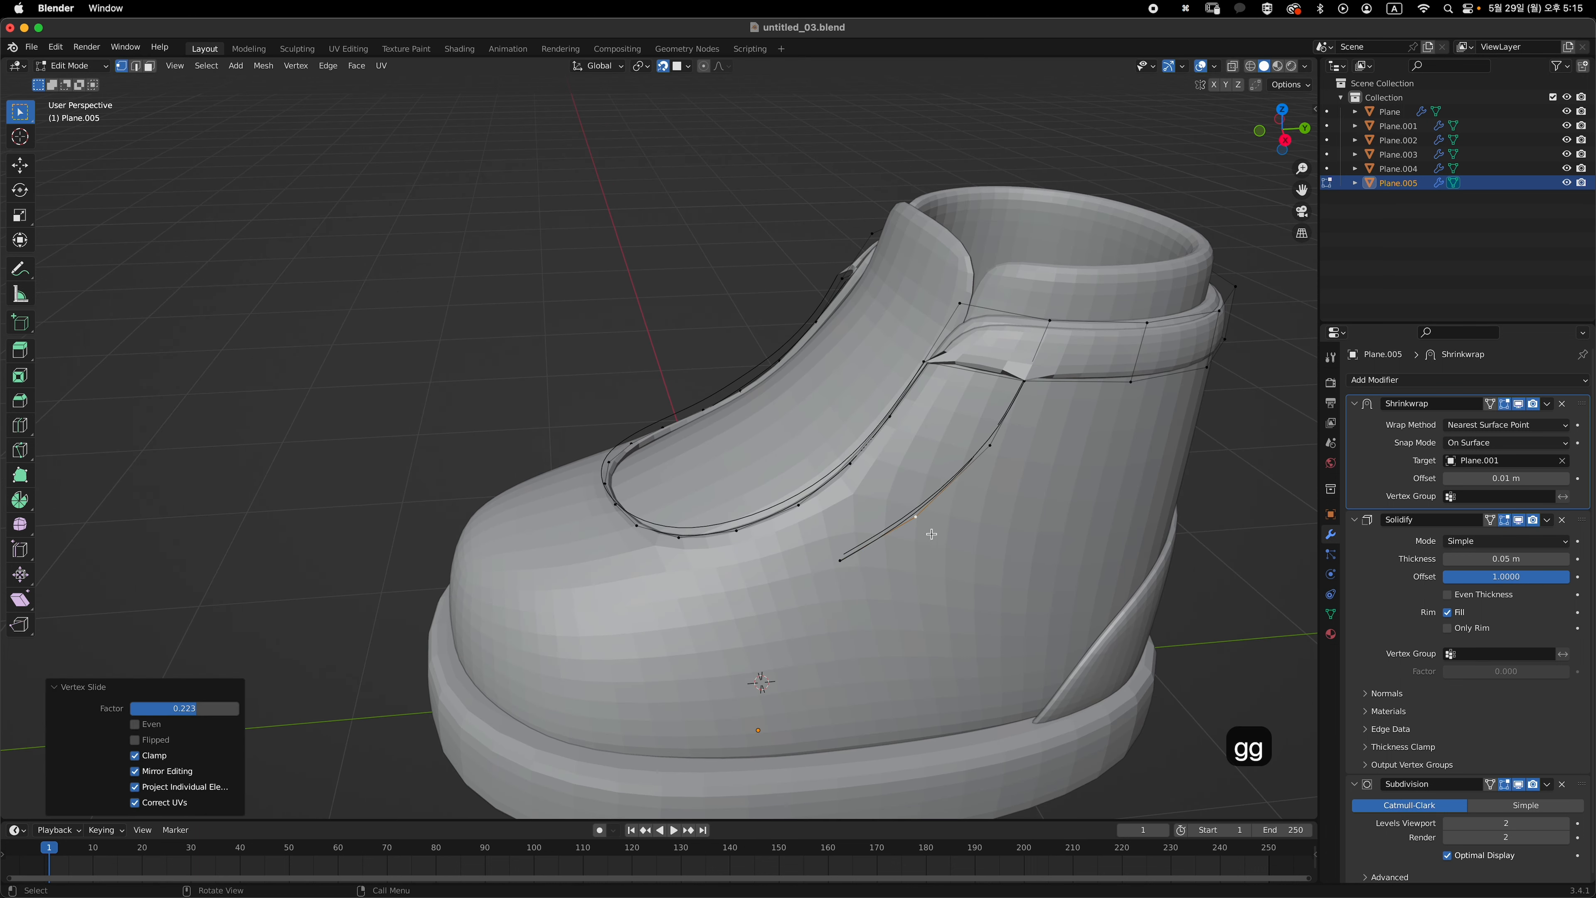
key(1)
key(g)
click(911, 554)
click(909, 564)
- Extrude the outer chain's end vertex forward along the near side and over the top of the toe
key(e)
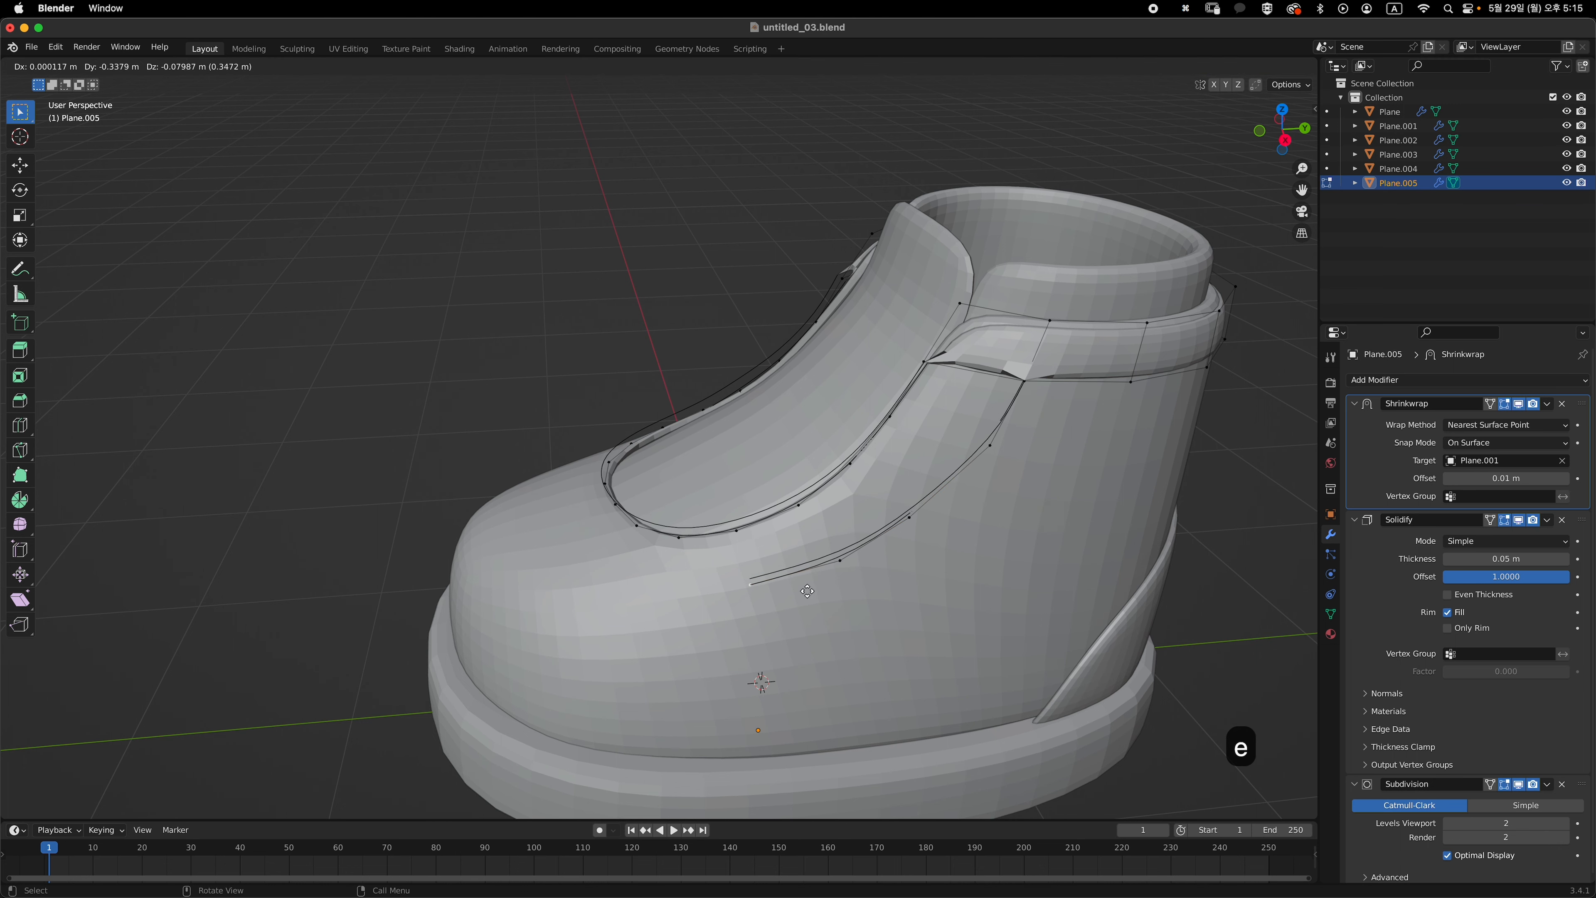
click(832, 582)
middle_drag(833, 582, 937, 508)
key(e)
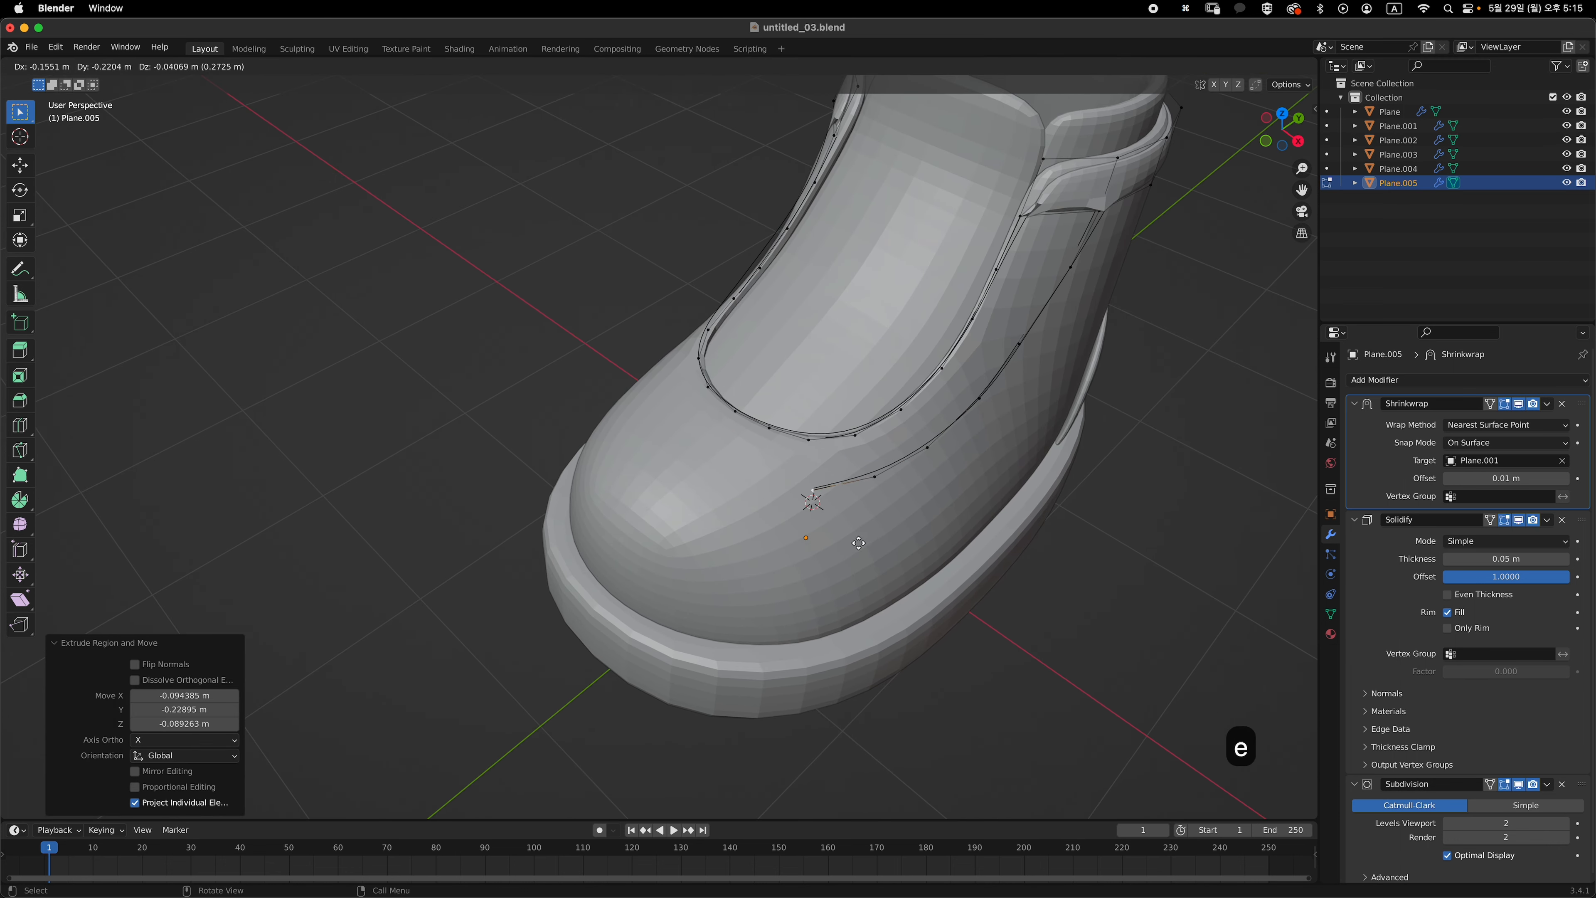
click(861, 543)
middle_drag(860, 542, 962, 530)
key(e)
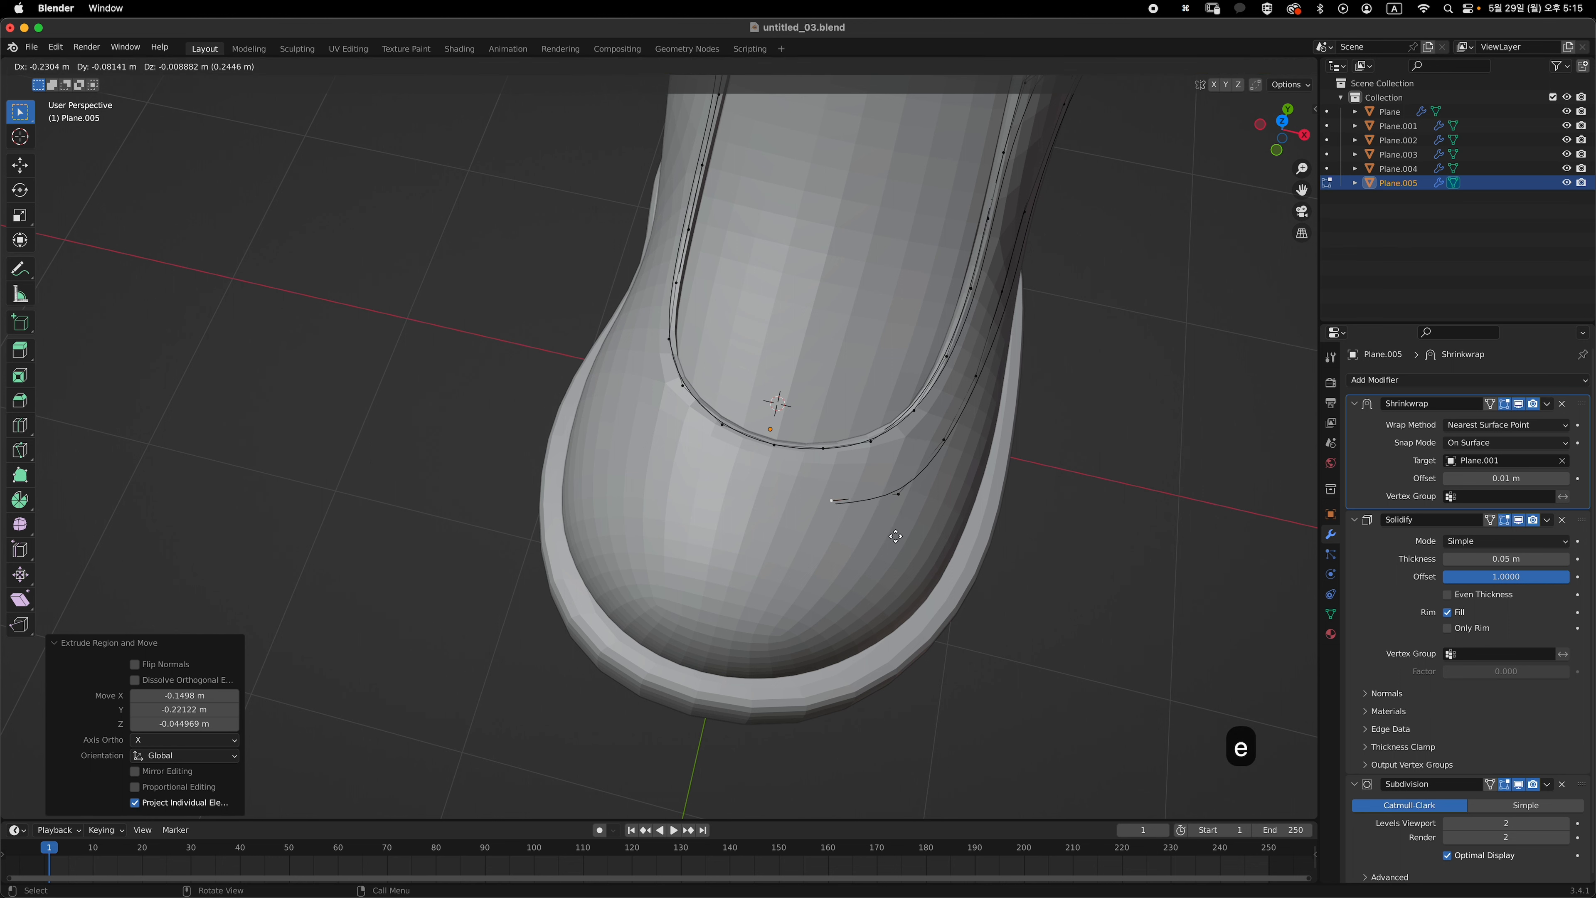
click(824, 546)
mouse_move(824, 546)
middle_down()
mouse_move(896, 525)
mouse_move(837, 606)
mouse_move(857, 559)
mouse_move(837, 560)
mouse_move(837, 502)
mouse_move(816, 576)
mouse_move(763, 493)
mouse_move(751, 569)
mouse_move(817, 565)
middle_up()
- Extend the outer vertex chain across the front of the toe and around to the shoe's far side
key(e)
click(823, 572)
key(e)
click(787, 558)
key(e)
click(788, 563)
key(e)
click(747, 589)
- Reposition the outer chain's vertices at the far side of the toe so the curve parallels the tongue opening
key(g)
key(g)
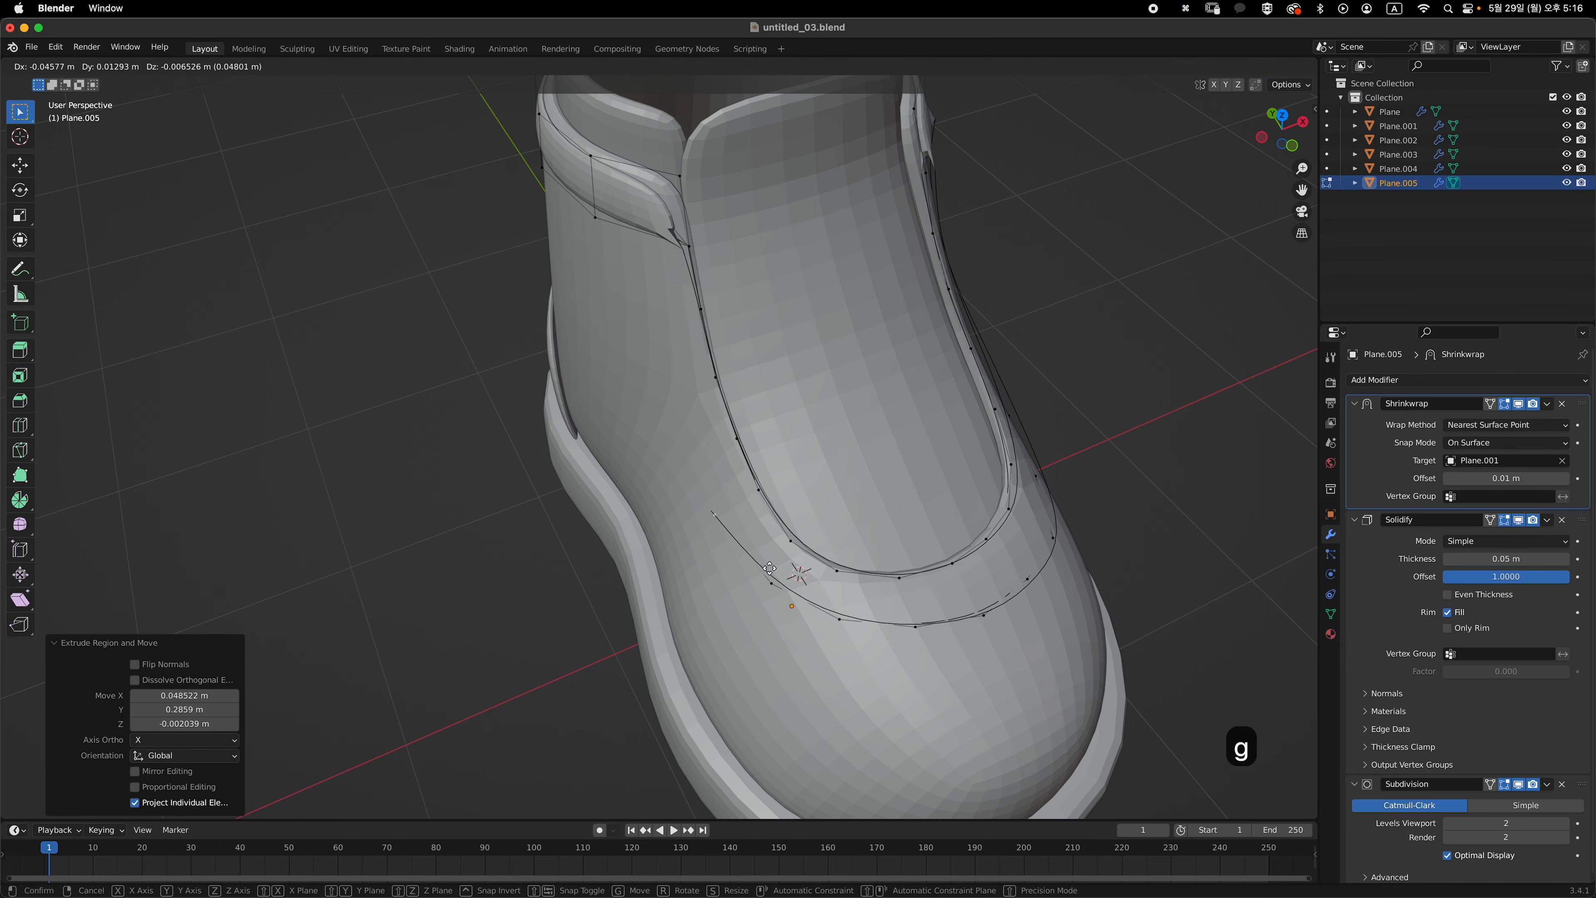
click(830, 576)
click(838, 619)
middle_drag(839, 619, 788, 626)
key(g)
click(801, 619)
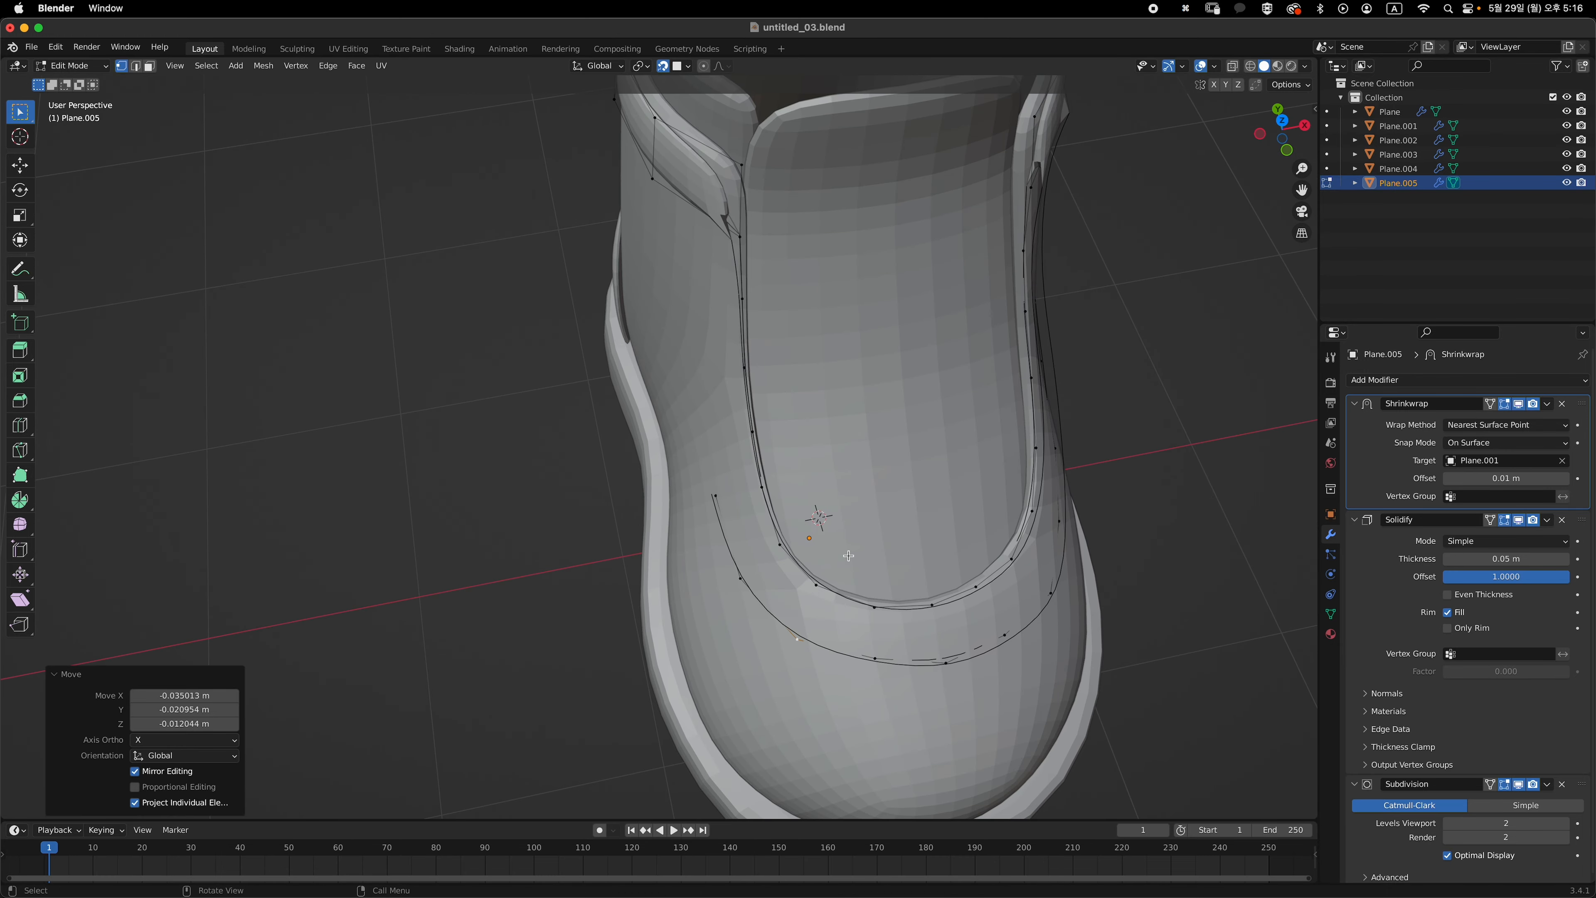
- Extrude the outer chain from its far-side end vertex up the shoe and connect it to the band's lower edge
click(714, 496)
middle_drag(716, 493, 846, 447)
key(e)
click(794, 400)
middle_drag(794, 399, 792, 575)
key(e)
click(732, 520)
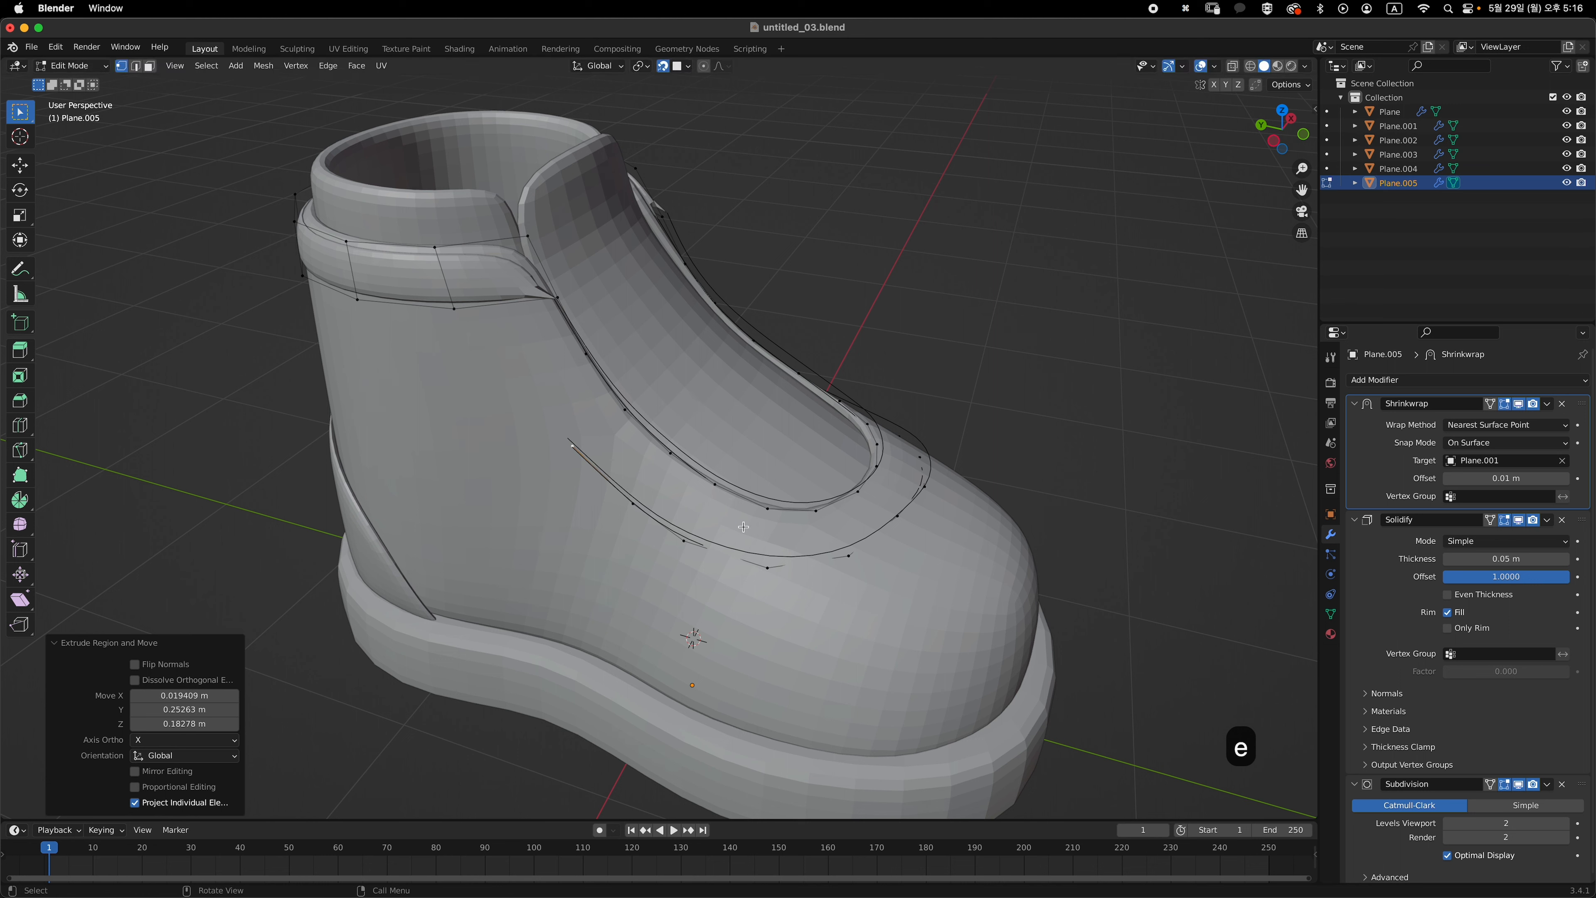
key(e)
click(668, 443)
shift+click(487, 316)
middle_drag(854, 375, 777, 495)
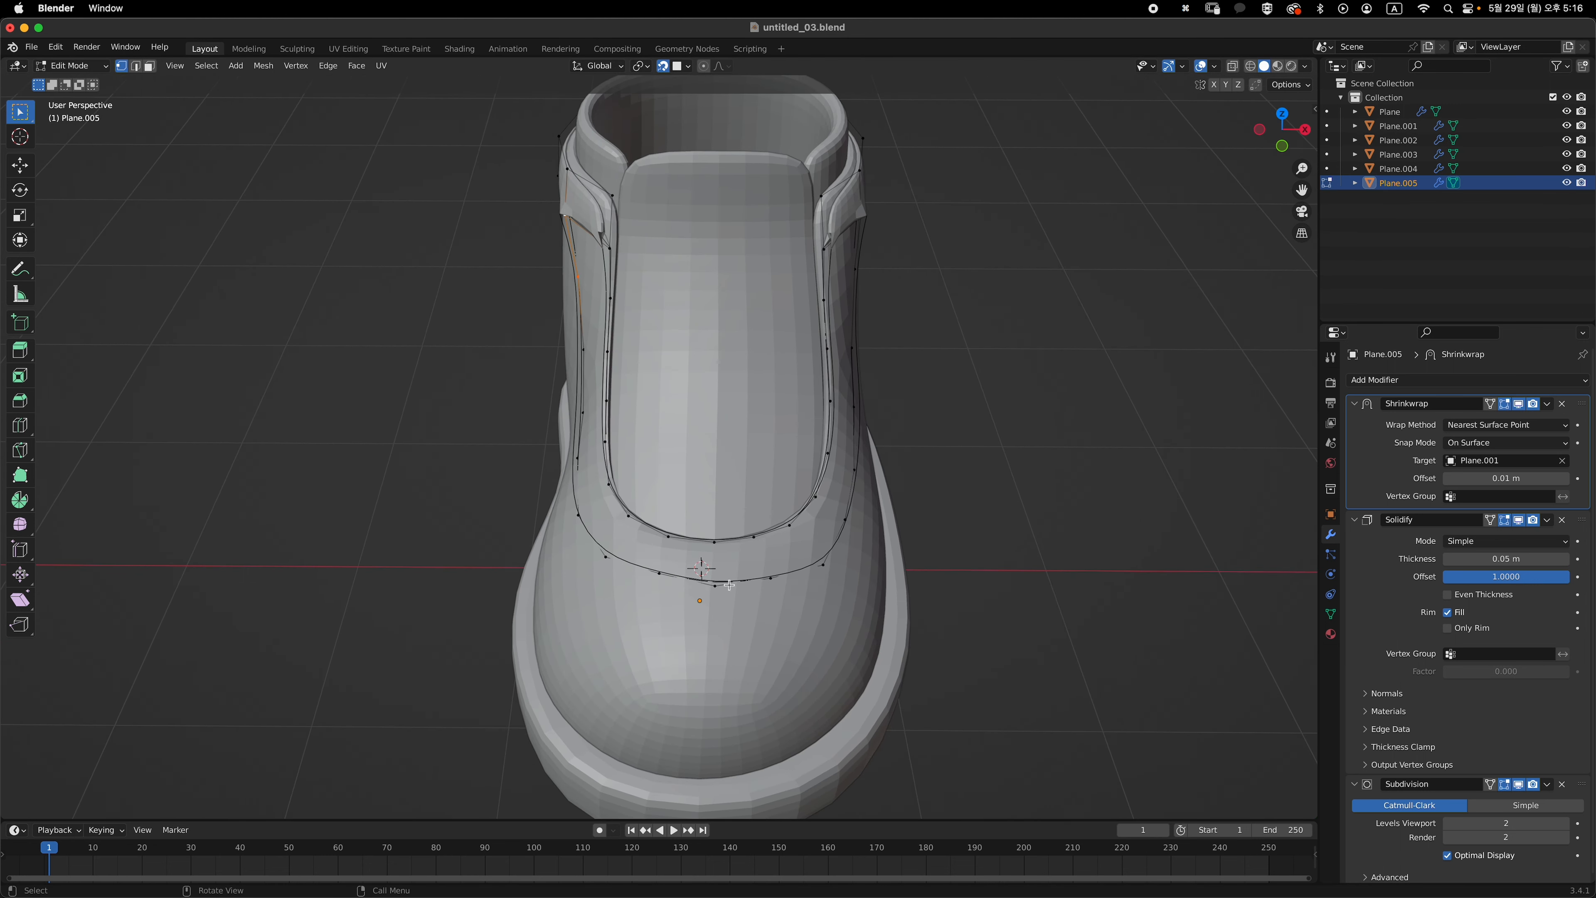
- Fill the gap between the inner and outer chains with faces from both ankle sides around the toe
middle_drag(729, 584, 753, 444)
scroll(754, 444, up, 3)
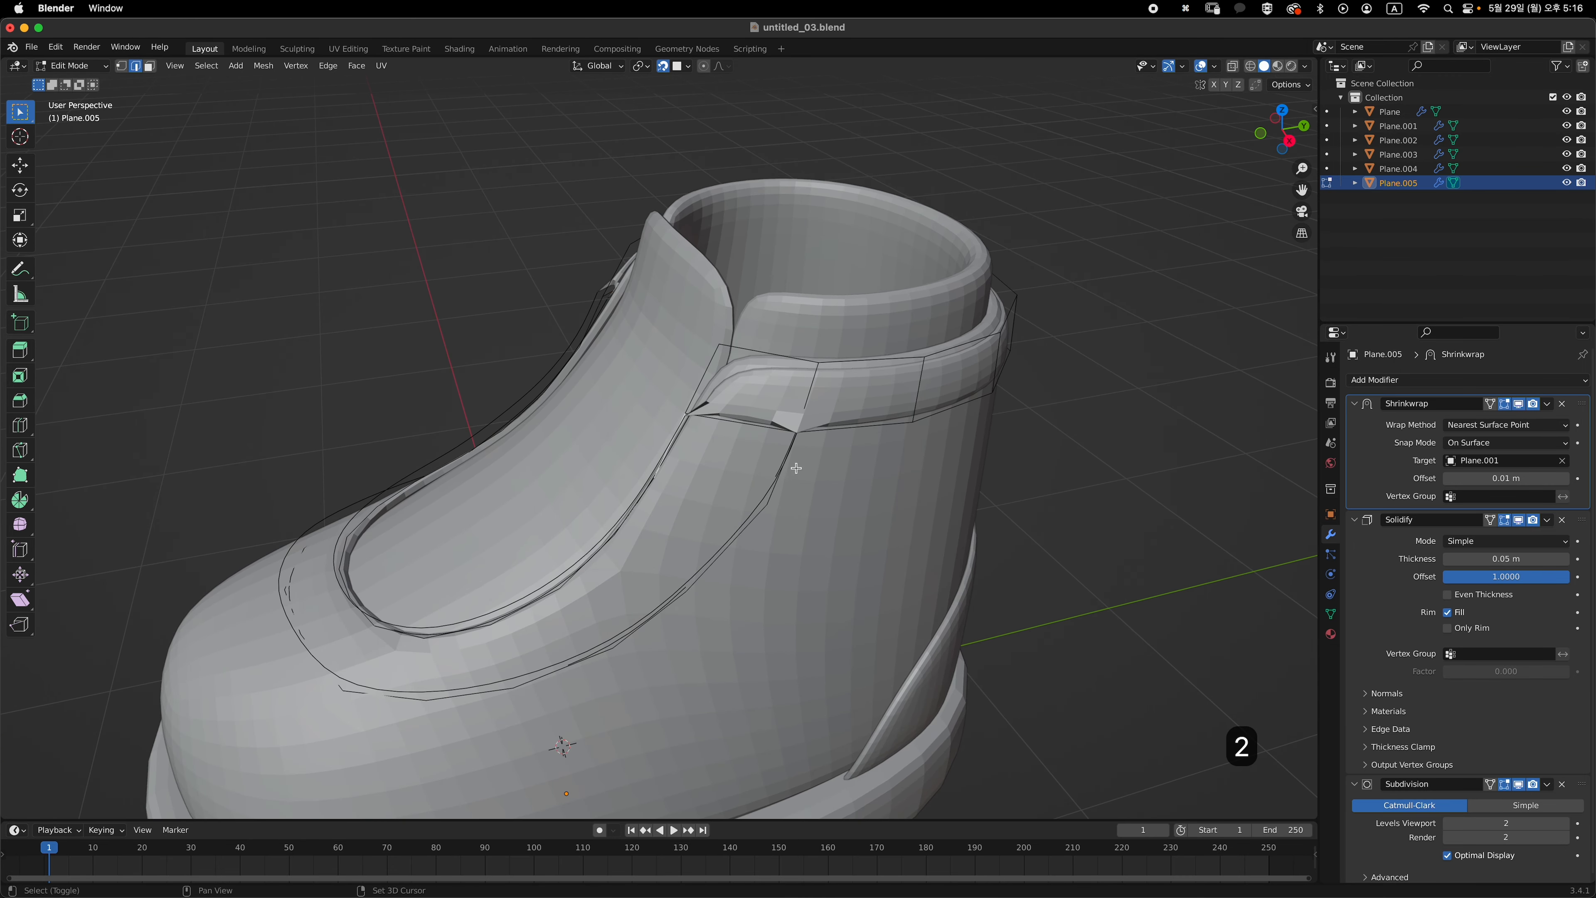
middle_drag(772, 522, 705, 449)
key(f)
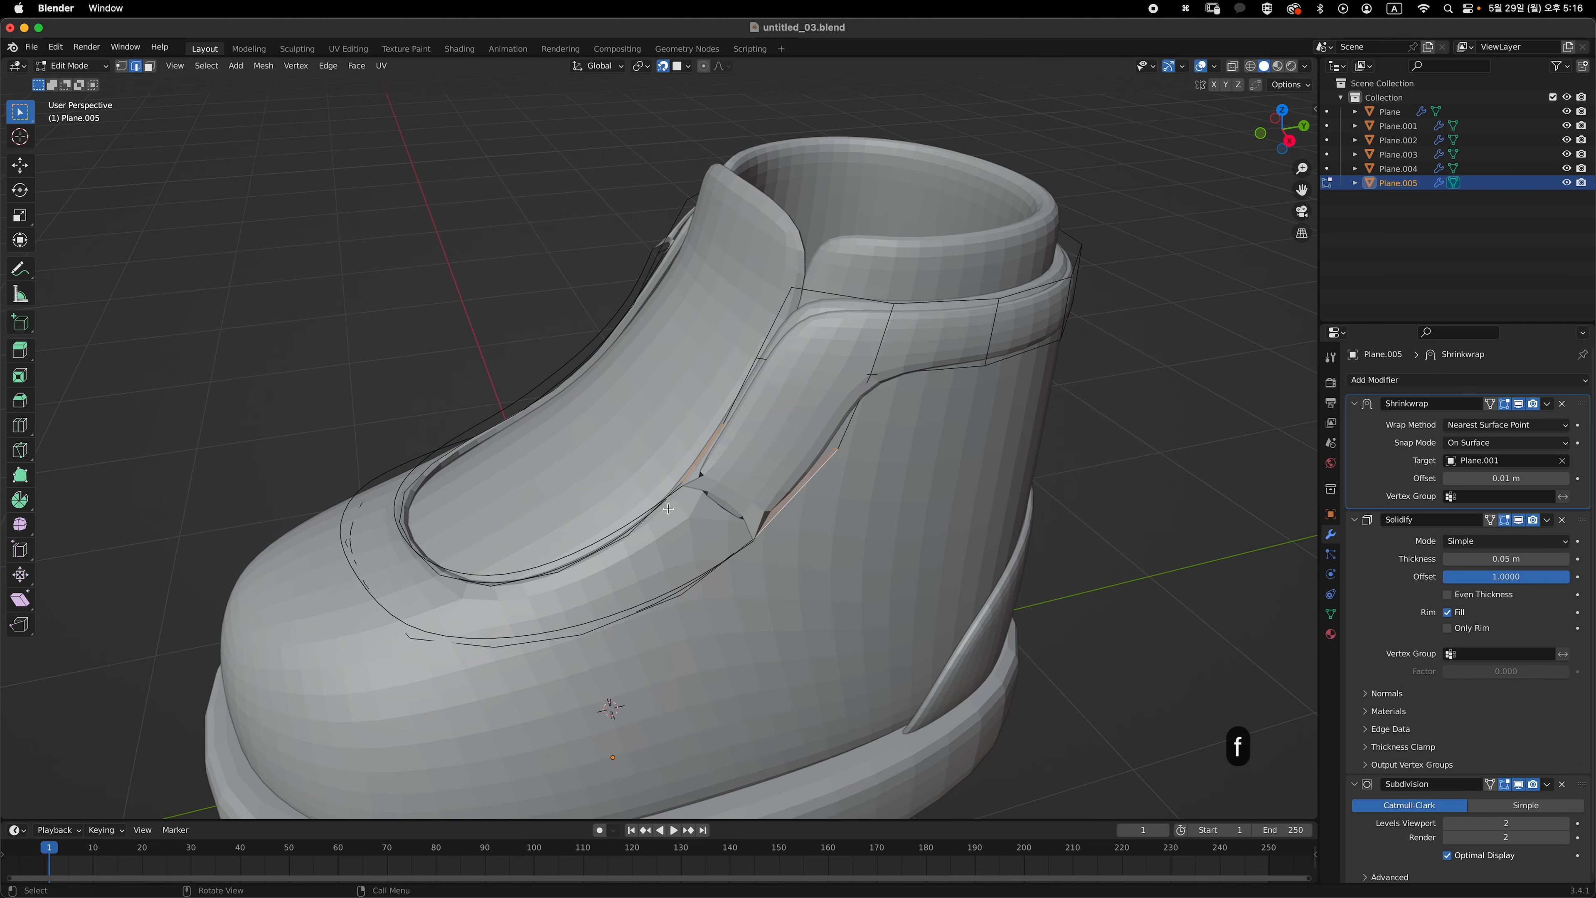
key(f)
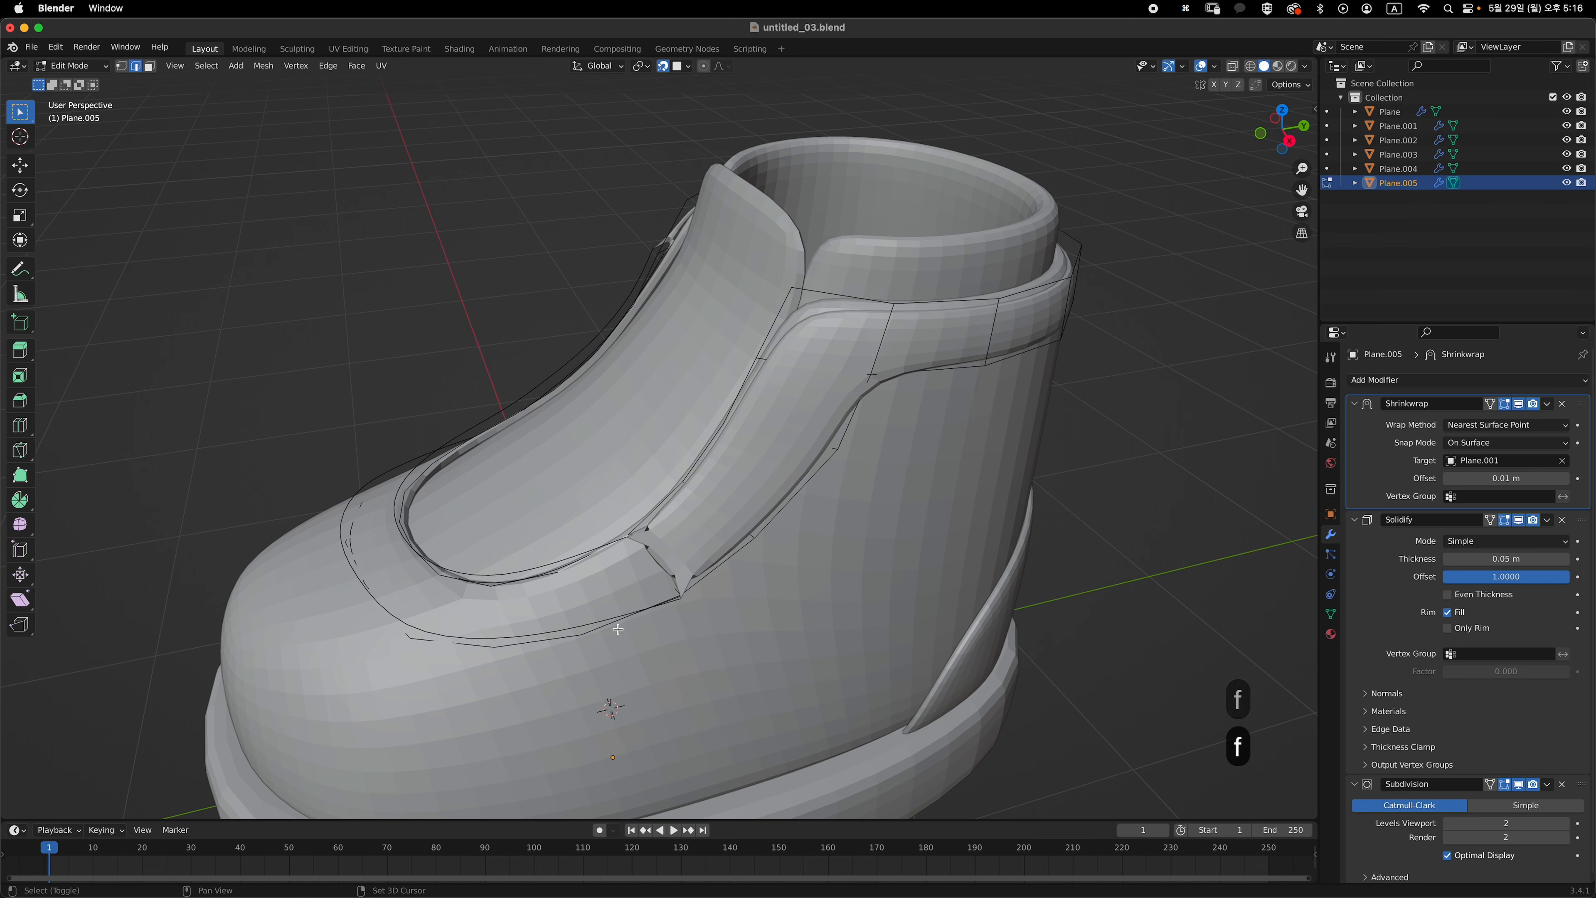
key(f)
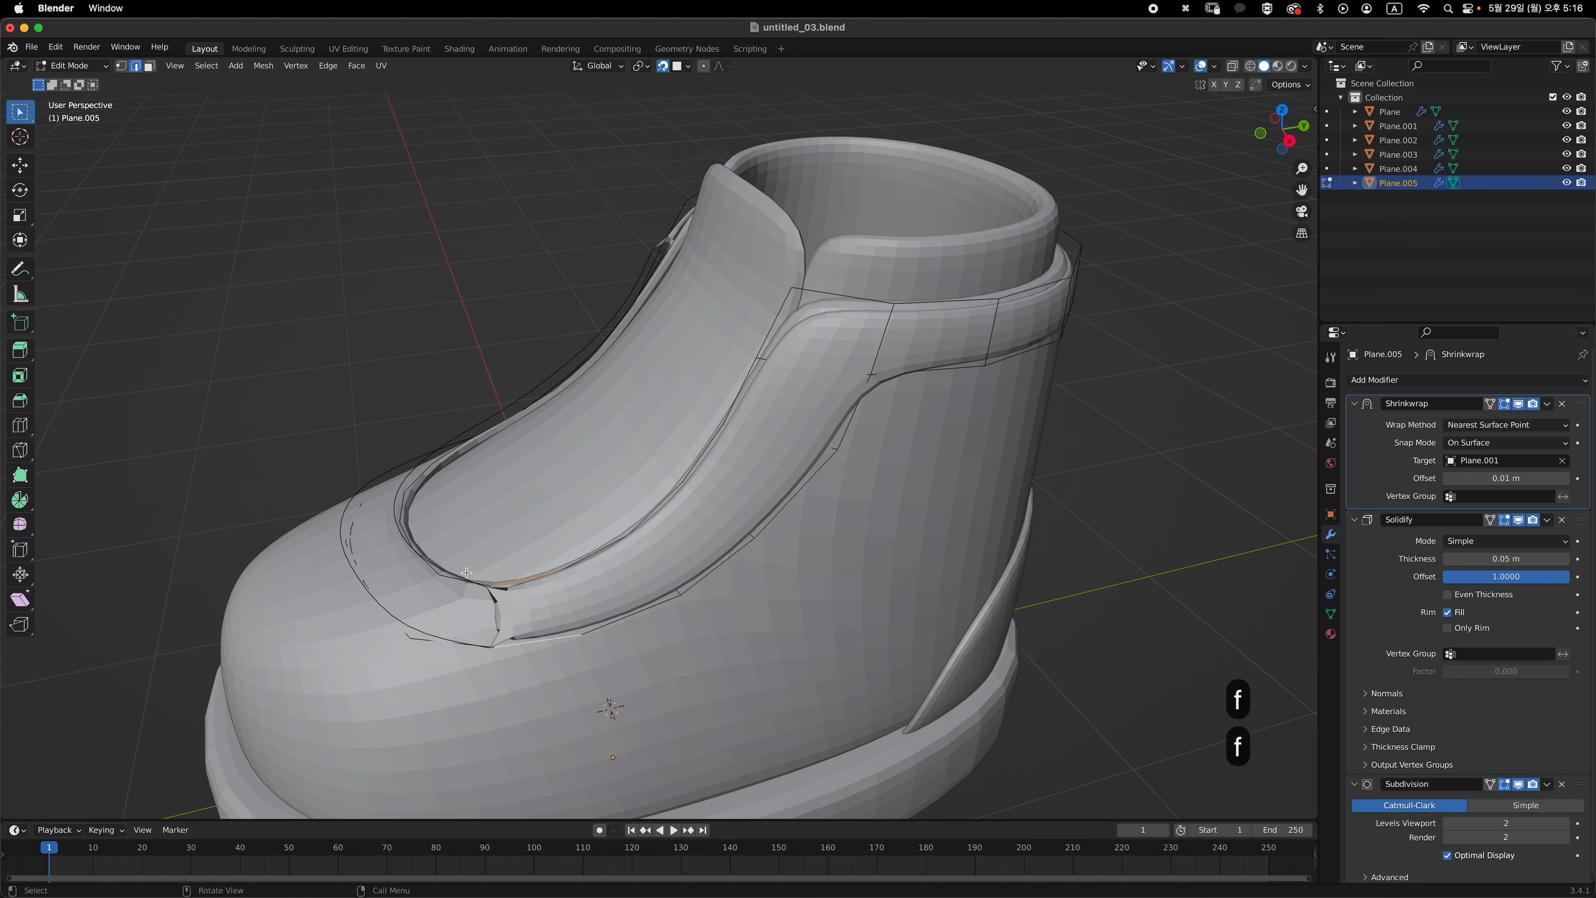
middle_drag(453, 620, 591, 475)
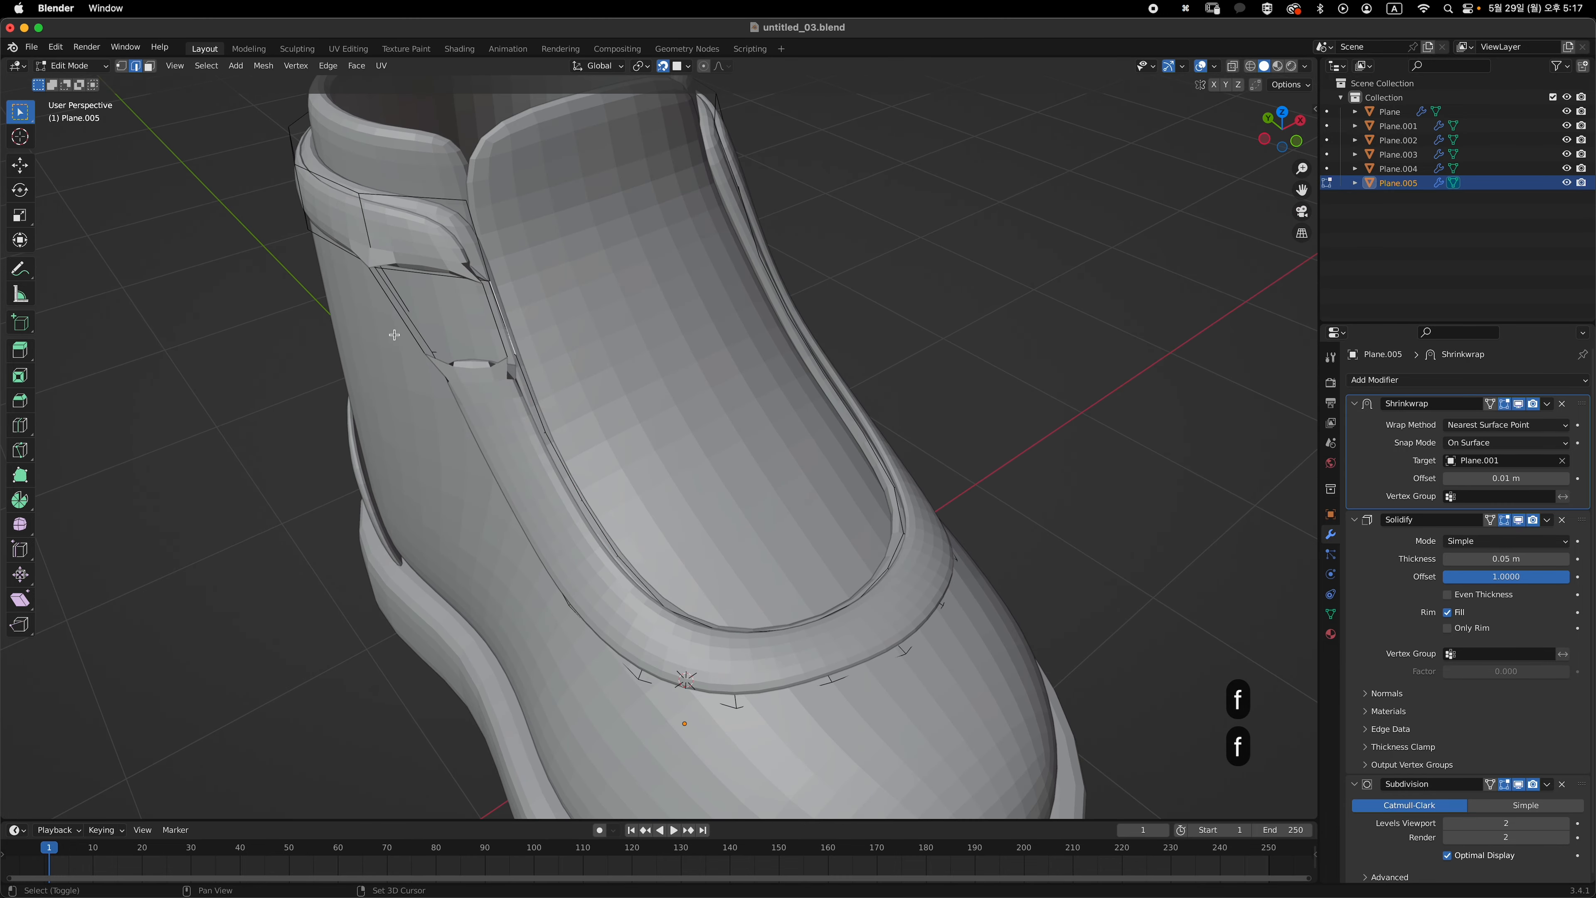
middle_drag(515, 377, 726, 444)
- Reposition the trim's outer-edge vertices along the near side of the toe to smooth the curve
key(1)
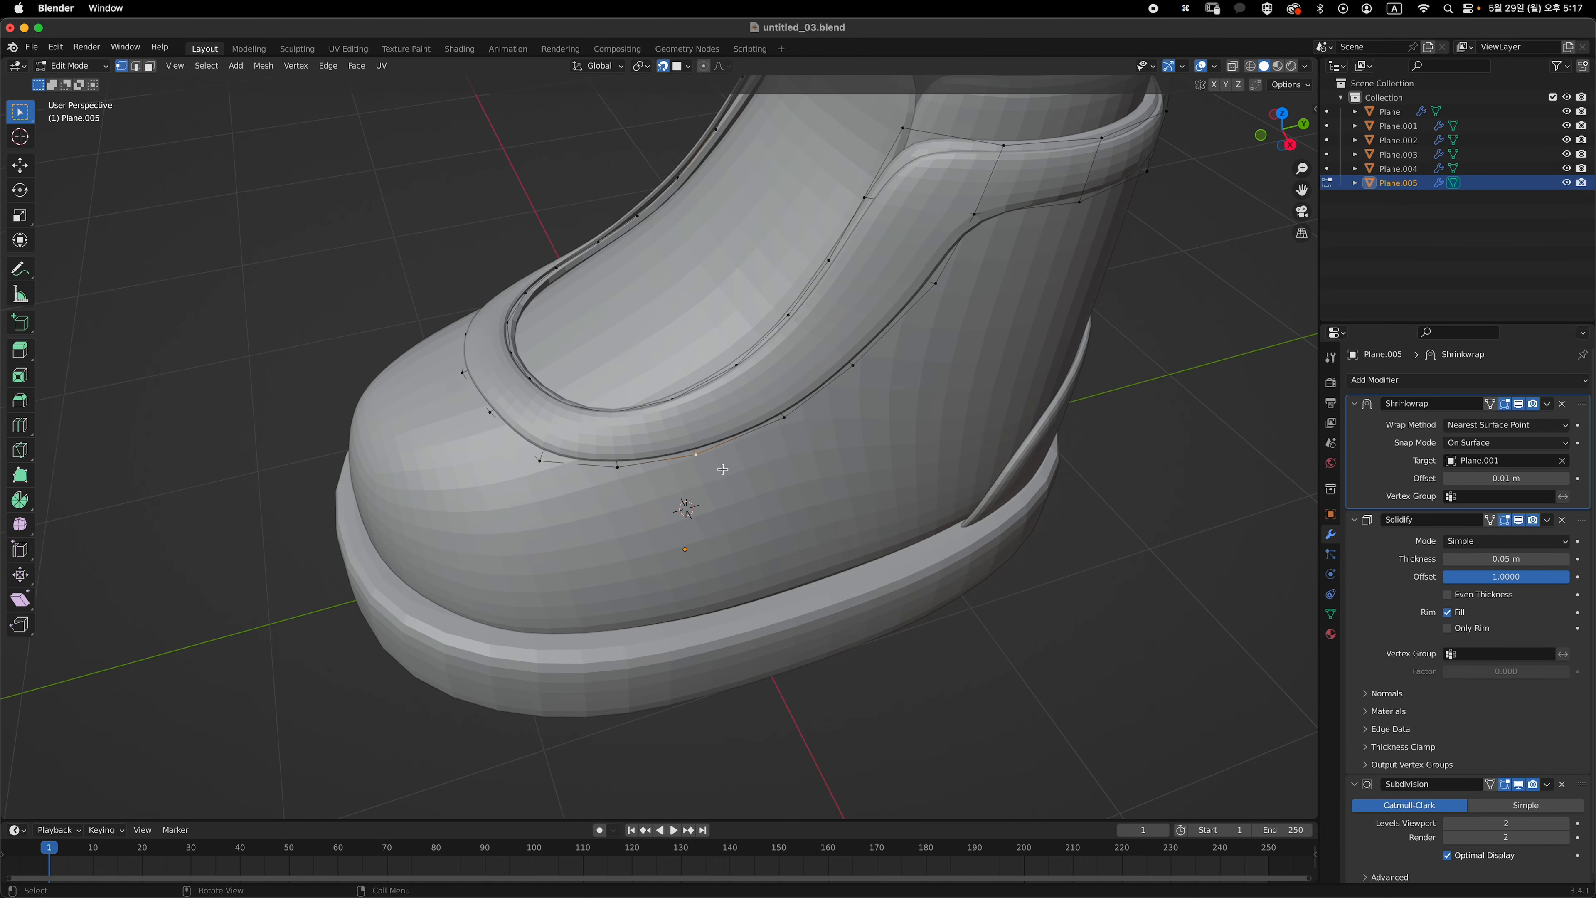
key(g)
click(724, 476)
click(816, 441)
key(g)
click(820, 444)
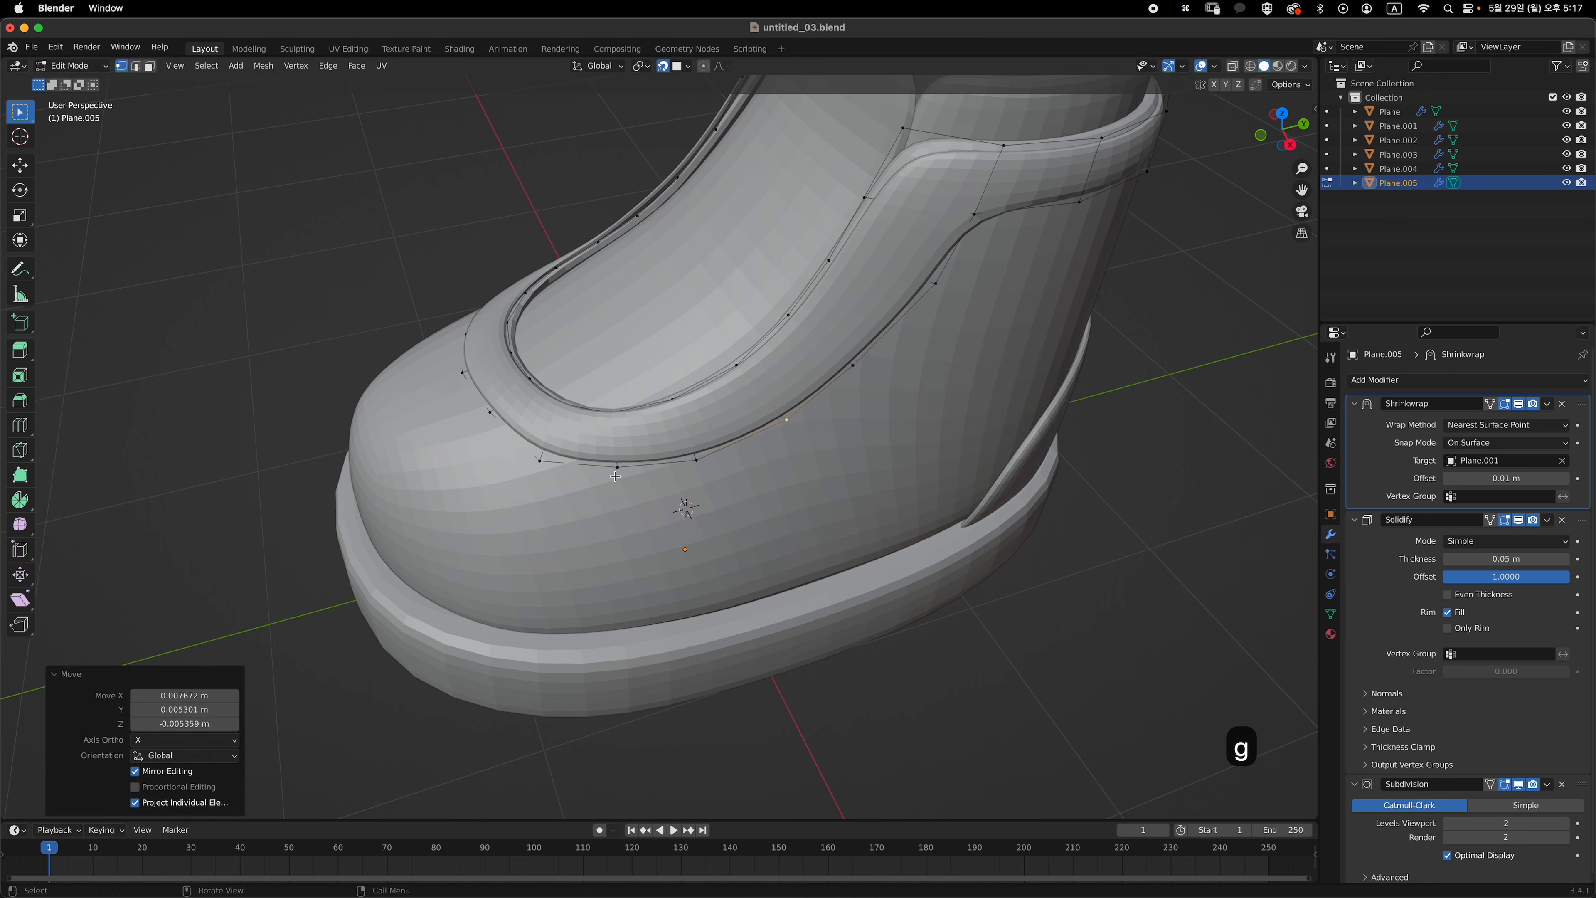
click(615, 476)
key(g)
click(617, 482)
click(695, 474)
key(g)
click(693, 487)
- Move the trim's outer-edge vertices across the front of the toe slightly forward to round the curve
middle_drag(685, 483, 797, 483)
key(g)
click(743, 487)
key(g)
click(746, 498)
click(812, 442)
key(g)
click(816, 452)
click(654, 517)
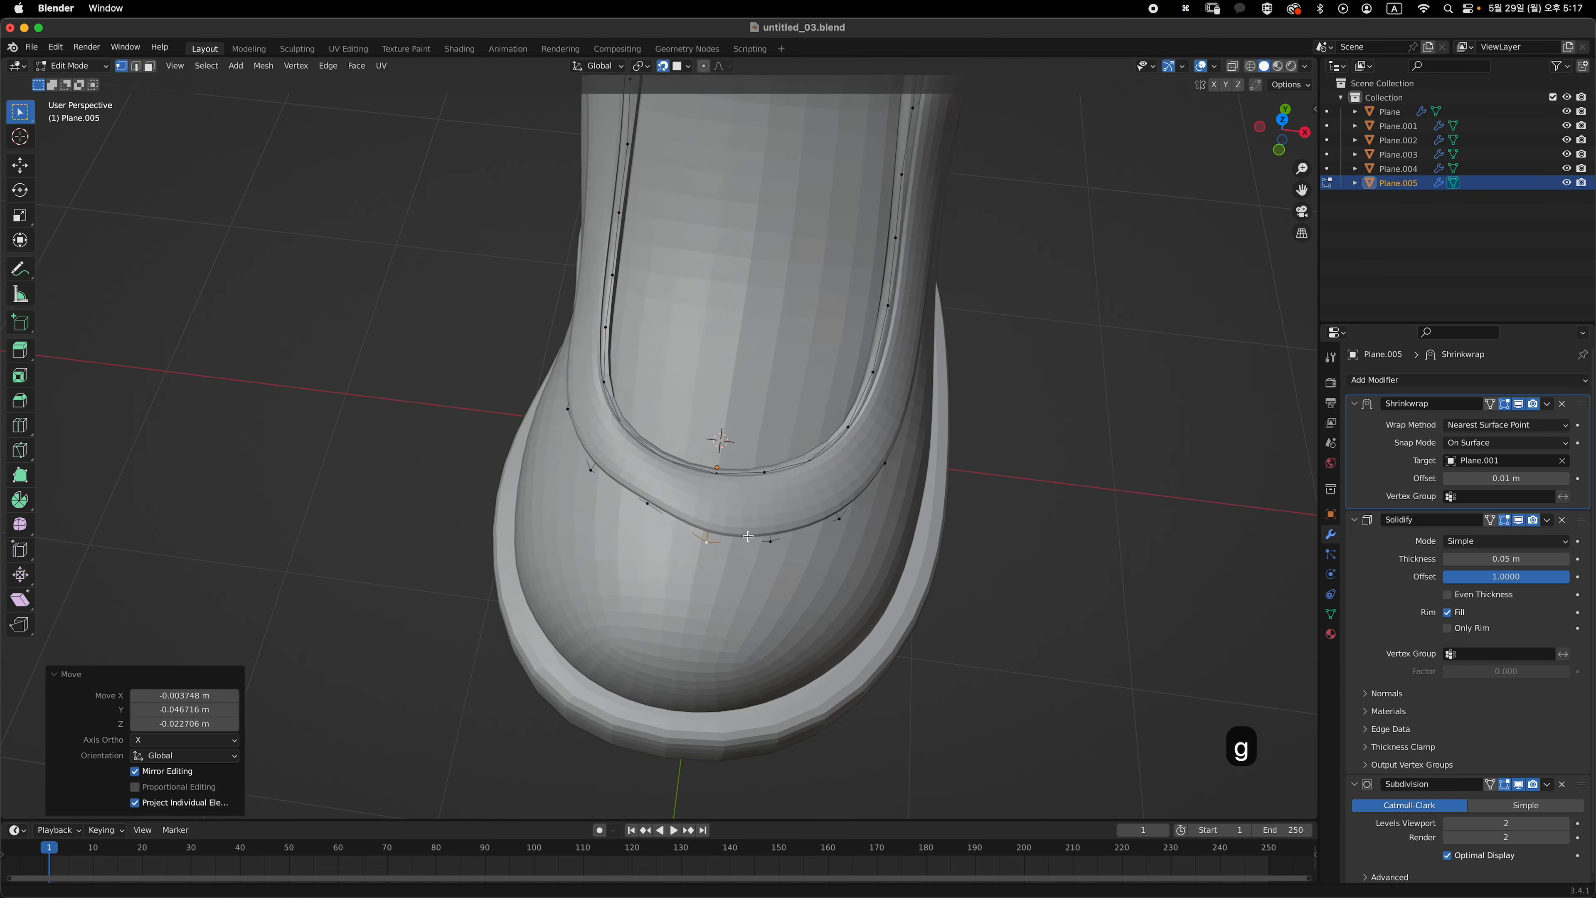
click(655, 534)
key(g)
click(657, 552)
- Adjust the trim's outer-edge vertices along the far side of the shoe to even out the curve
middle_drag(685, 556, 627, 501)
key(g)
click(666, 573)
key(g)
click(722, 581)
key(g)
click(732, 573)
key(g)
click(660, 526)
key(g)
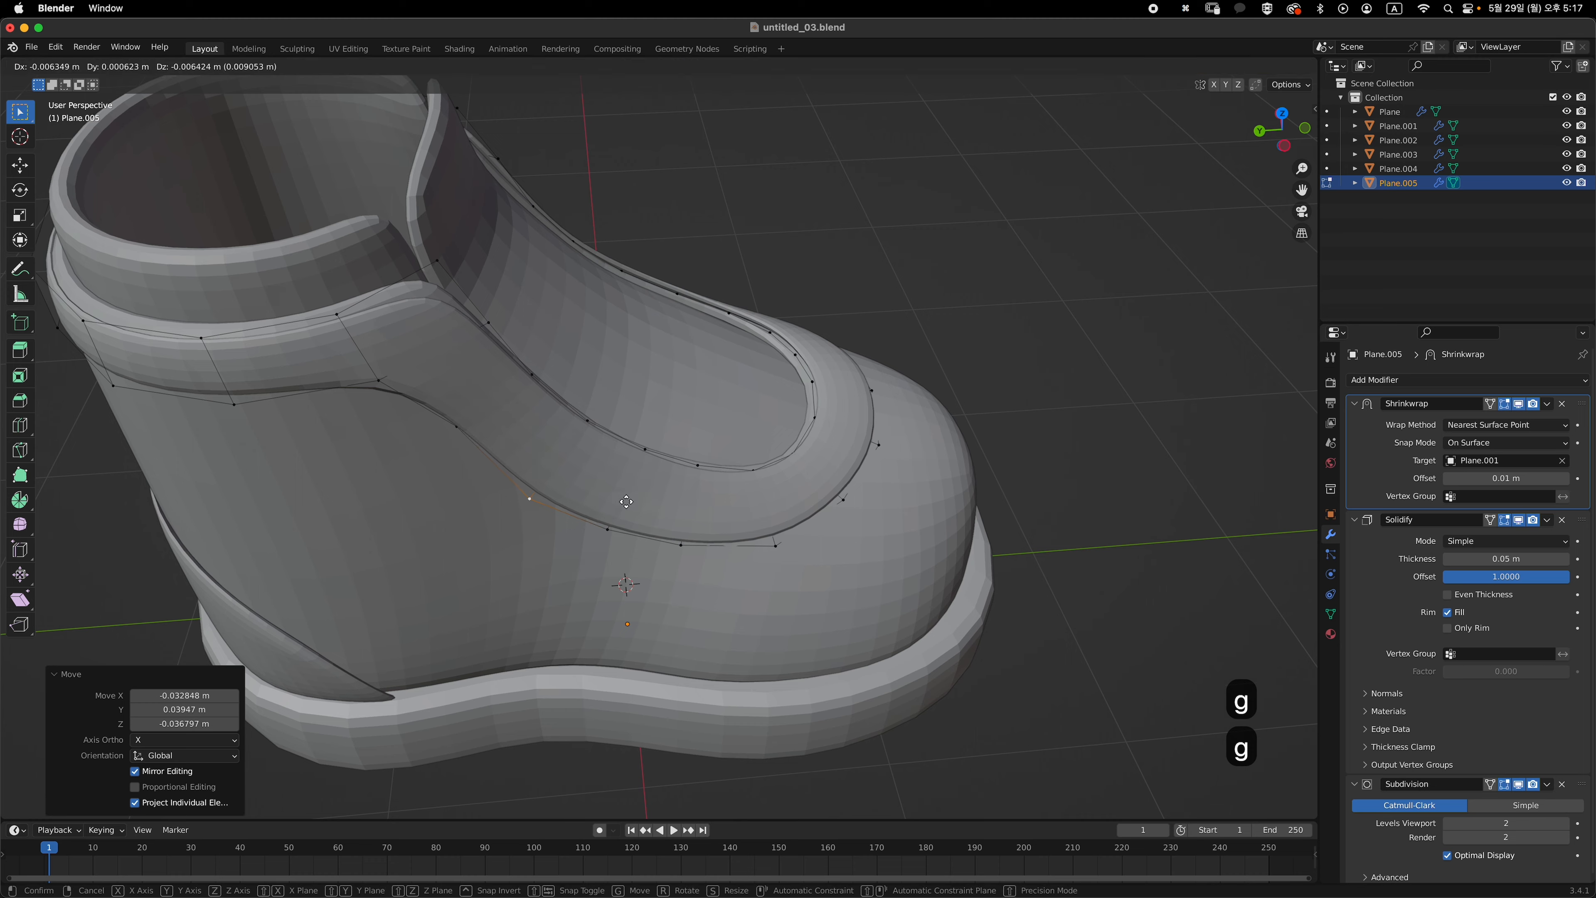
key(g)
- Reposition the trim's inner-edge vertices along the near side of the tongue opening
middle_drag(509, 416, 390, 459)
click(585, 405)
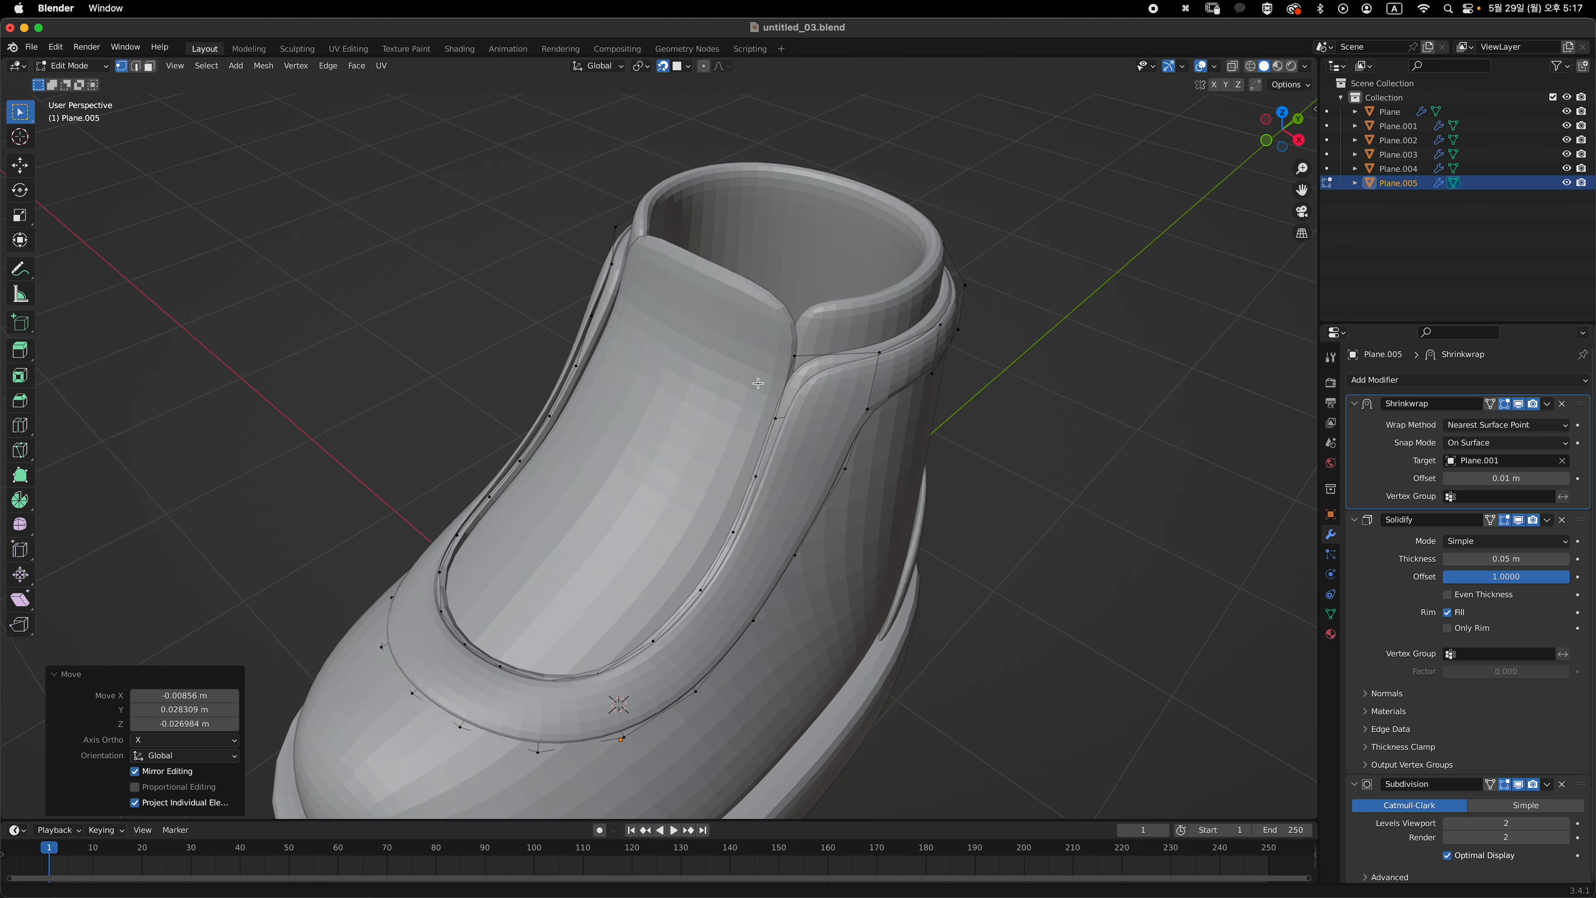
scroll(790, 412, up, 5)
key(g)
click(845, 399)
middle_drag(844, 399, 824, 486)
click(923, 491)
scroll(881, 503, down, 3)
key(g)
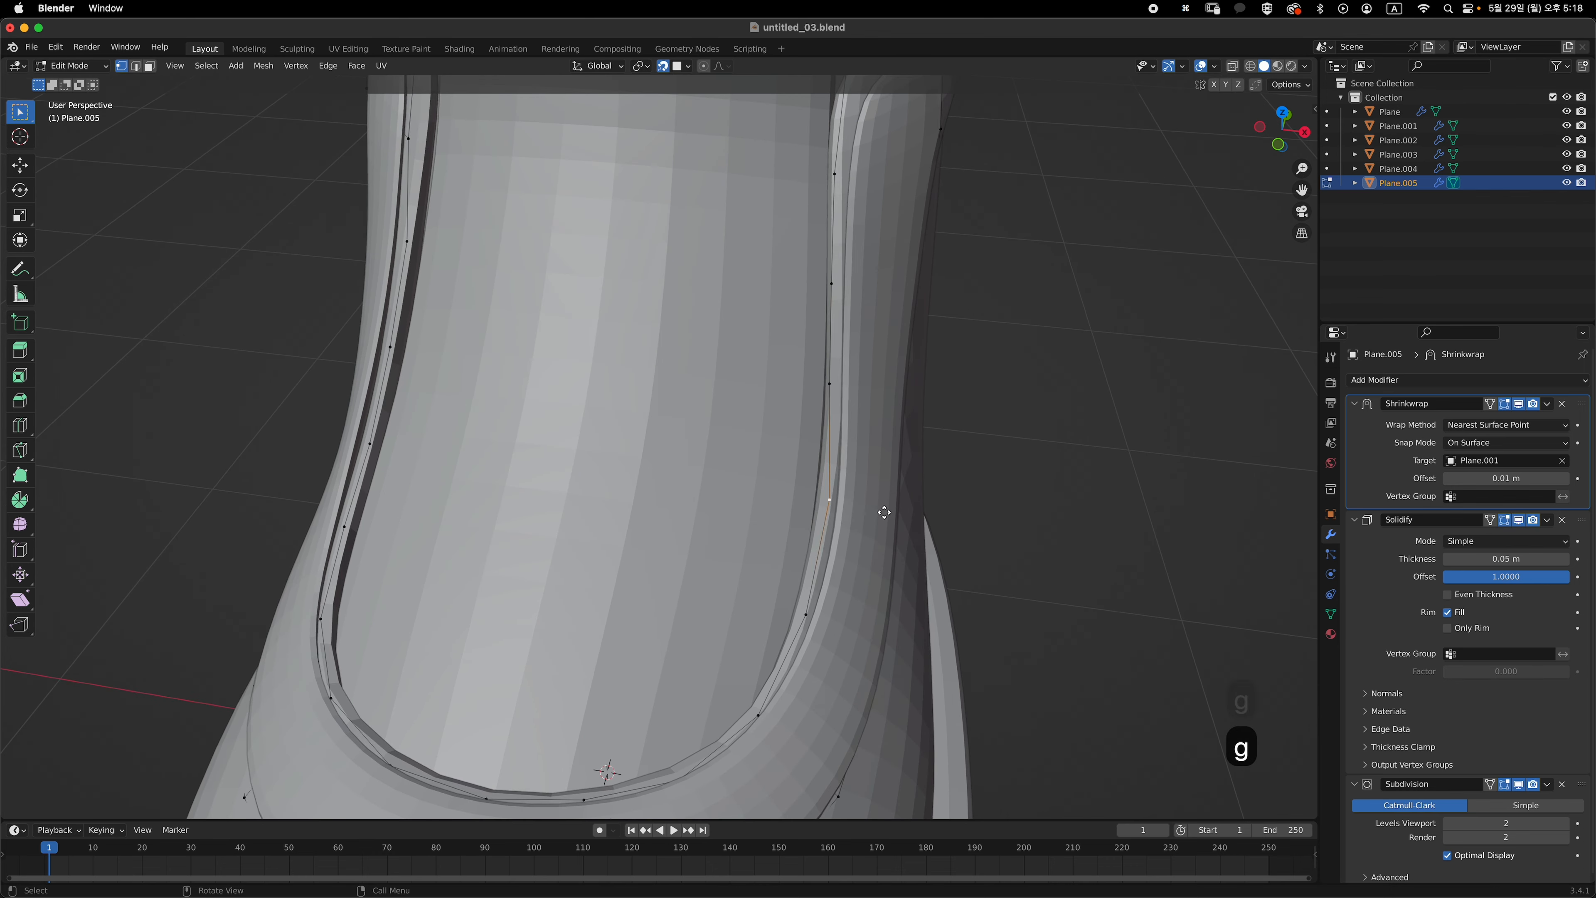
key(g)
click(869, 605)
- Adjust the trim's inner-edge vertices around the toe end of the tongue opening to follow its rim
middle_drag(869, 606, 875, 657)
click(860, 528)
key(g)
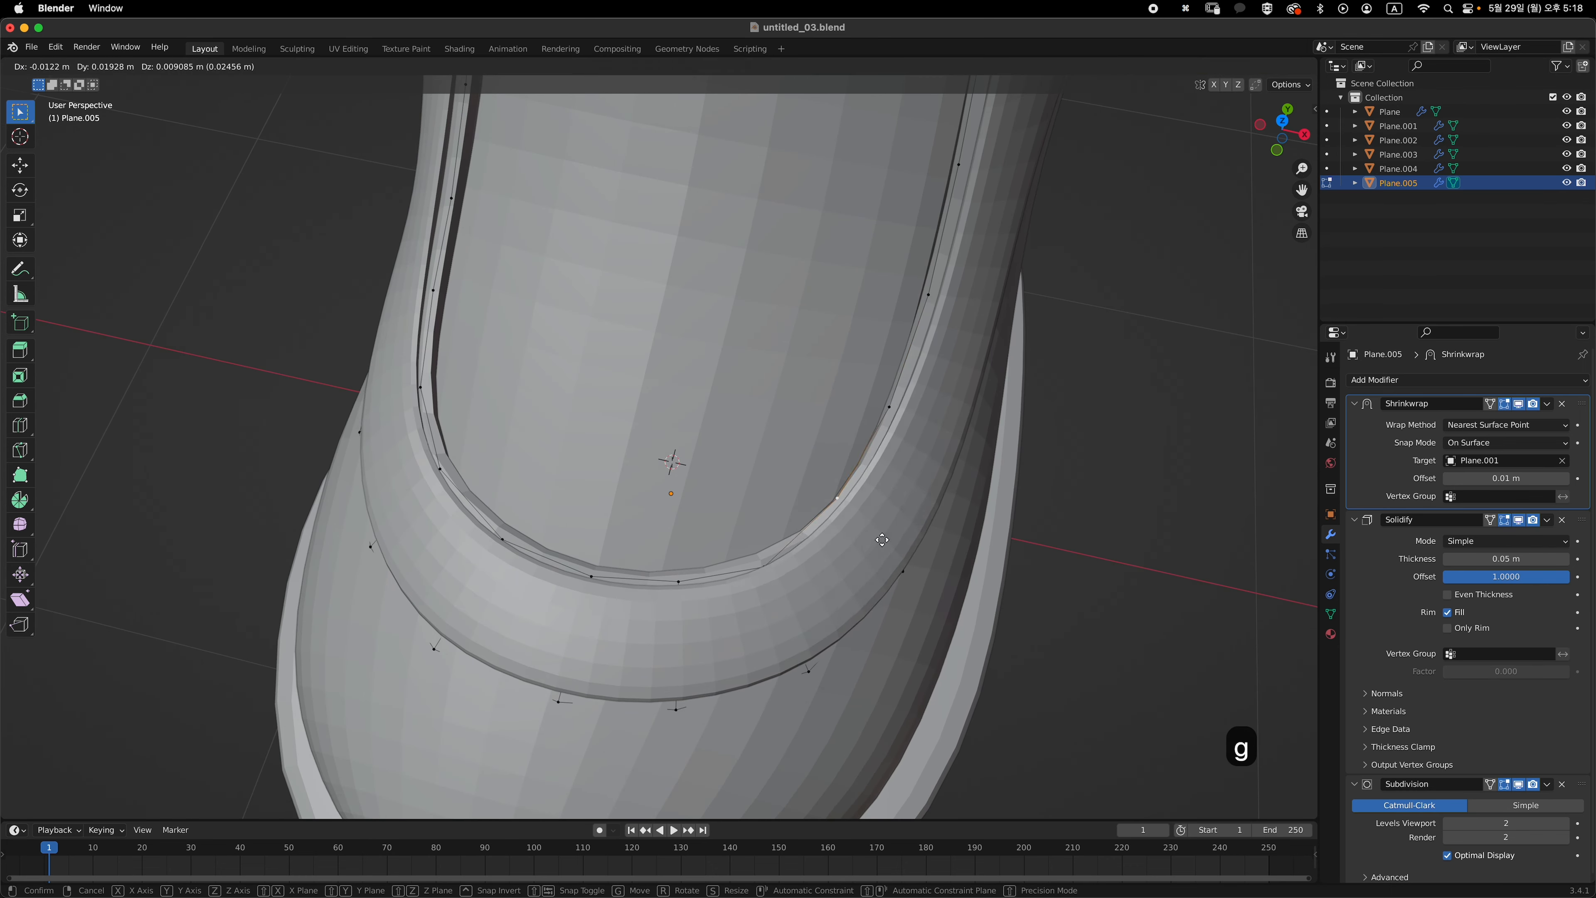
click(877, 553)
key(g)
click(877, 558)
click(820, 583)
key(g)
click(719, 586)
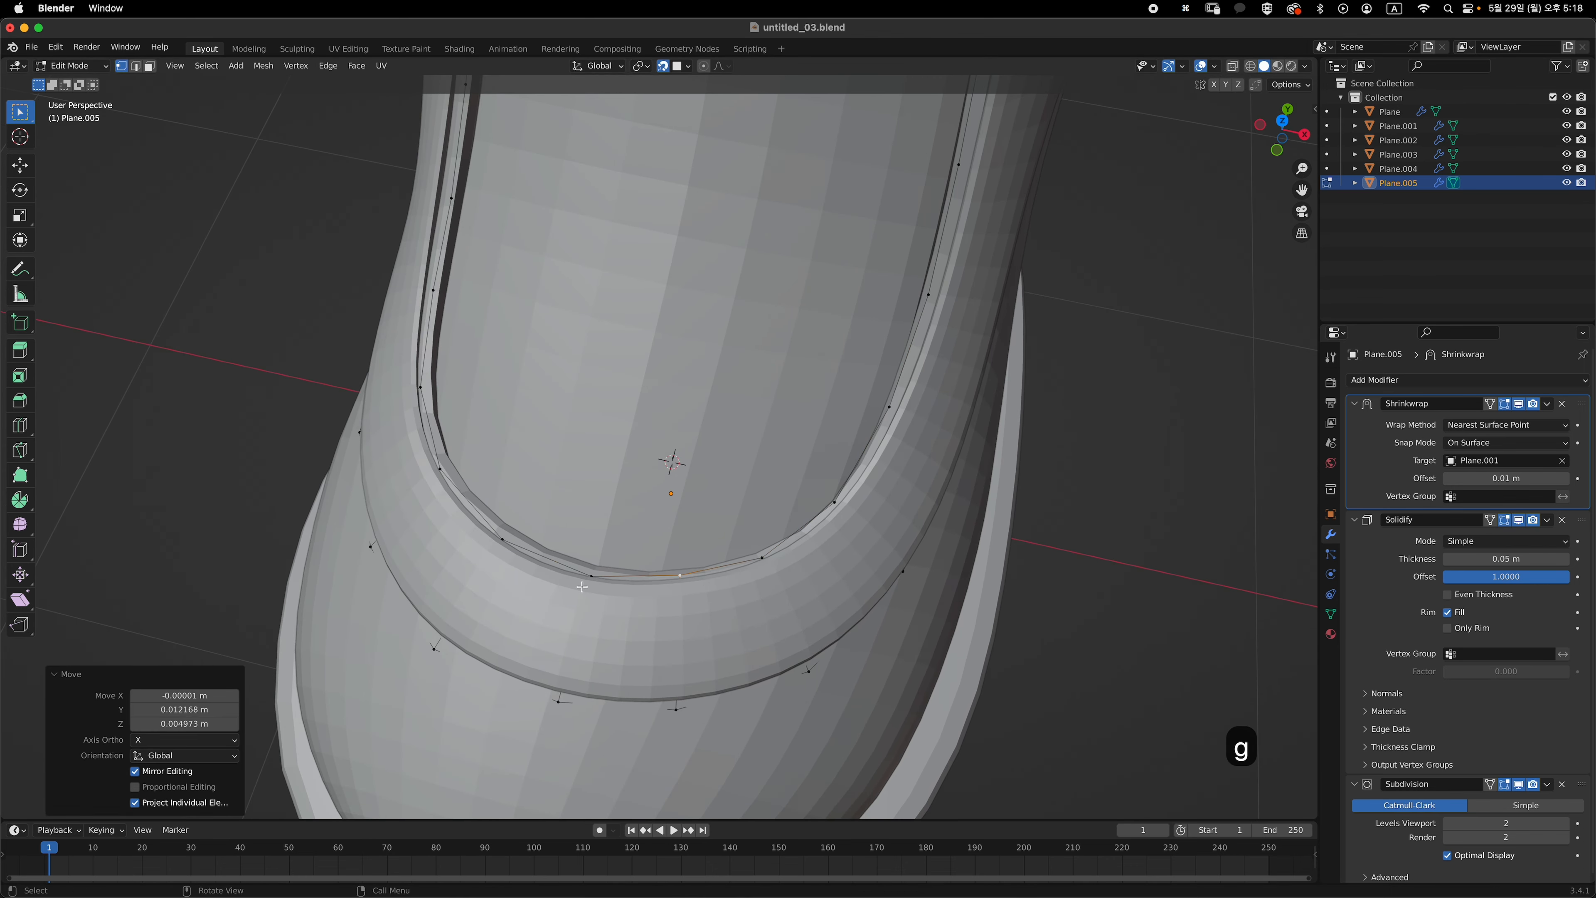
- Shift the trim's inner-edge vertices inward where the tongue opening curves from the toe into the far side
middle_drag(435, 466, 449, 535)
click(451, 533)
key(g)
click(456, 530)
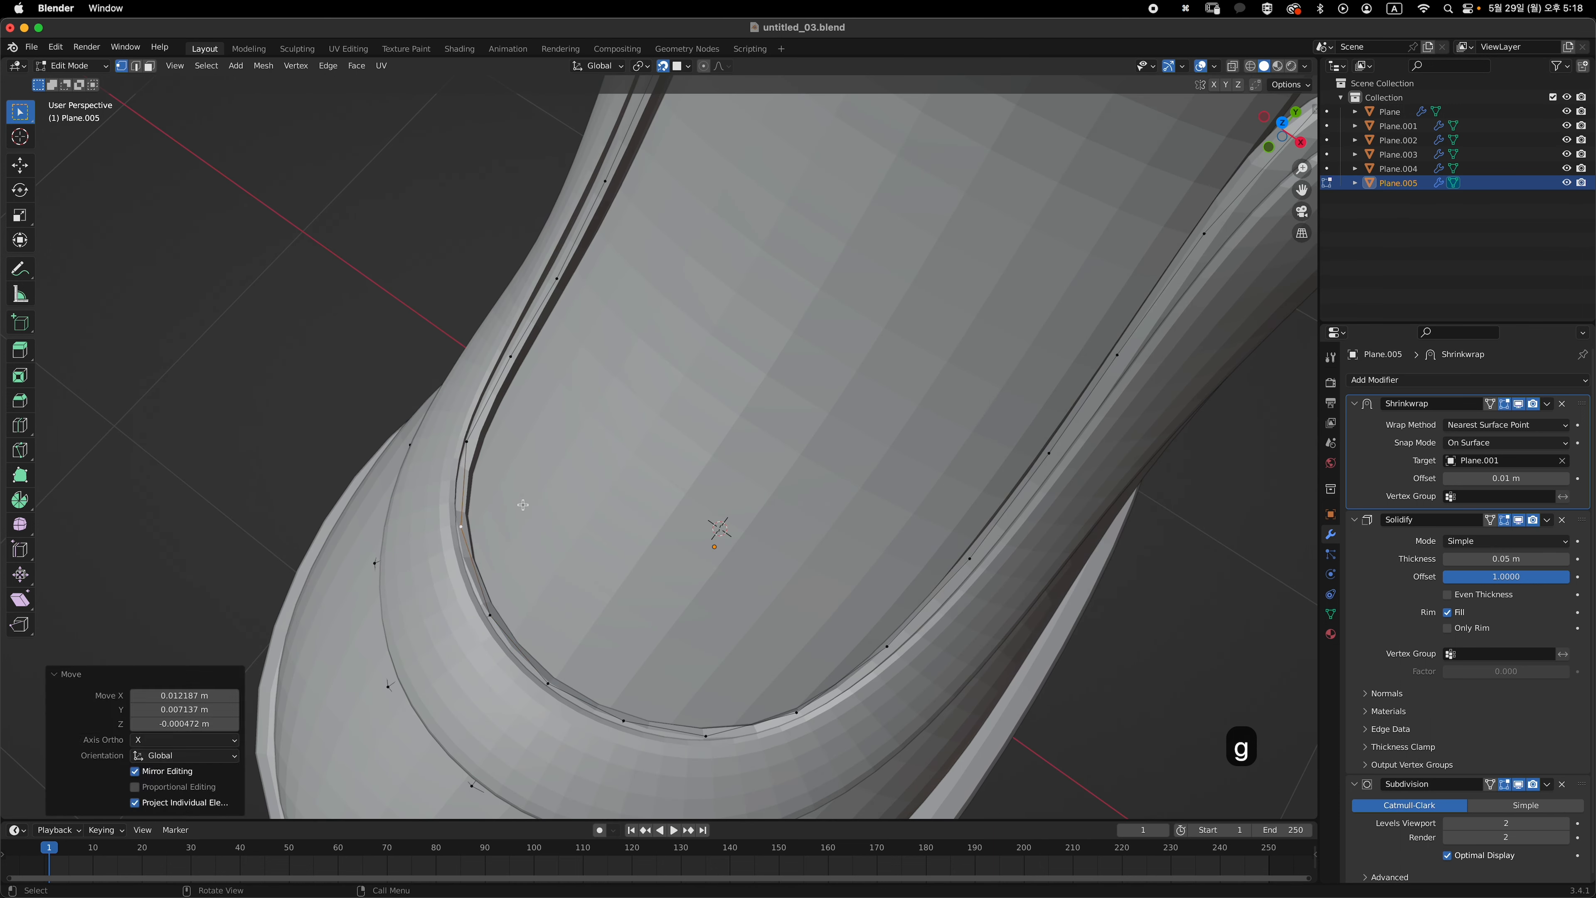
shift+middle_drag(468, 478, 508, 546)
click(516, 521)
key(g)
click(523, 517)
click(560, 434)
click(646, 358)
middle_drag(641, 362, 659, 382)
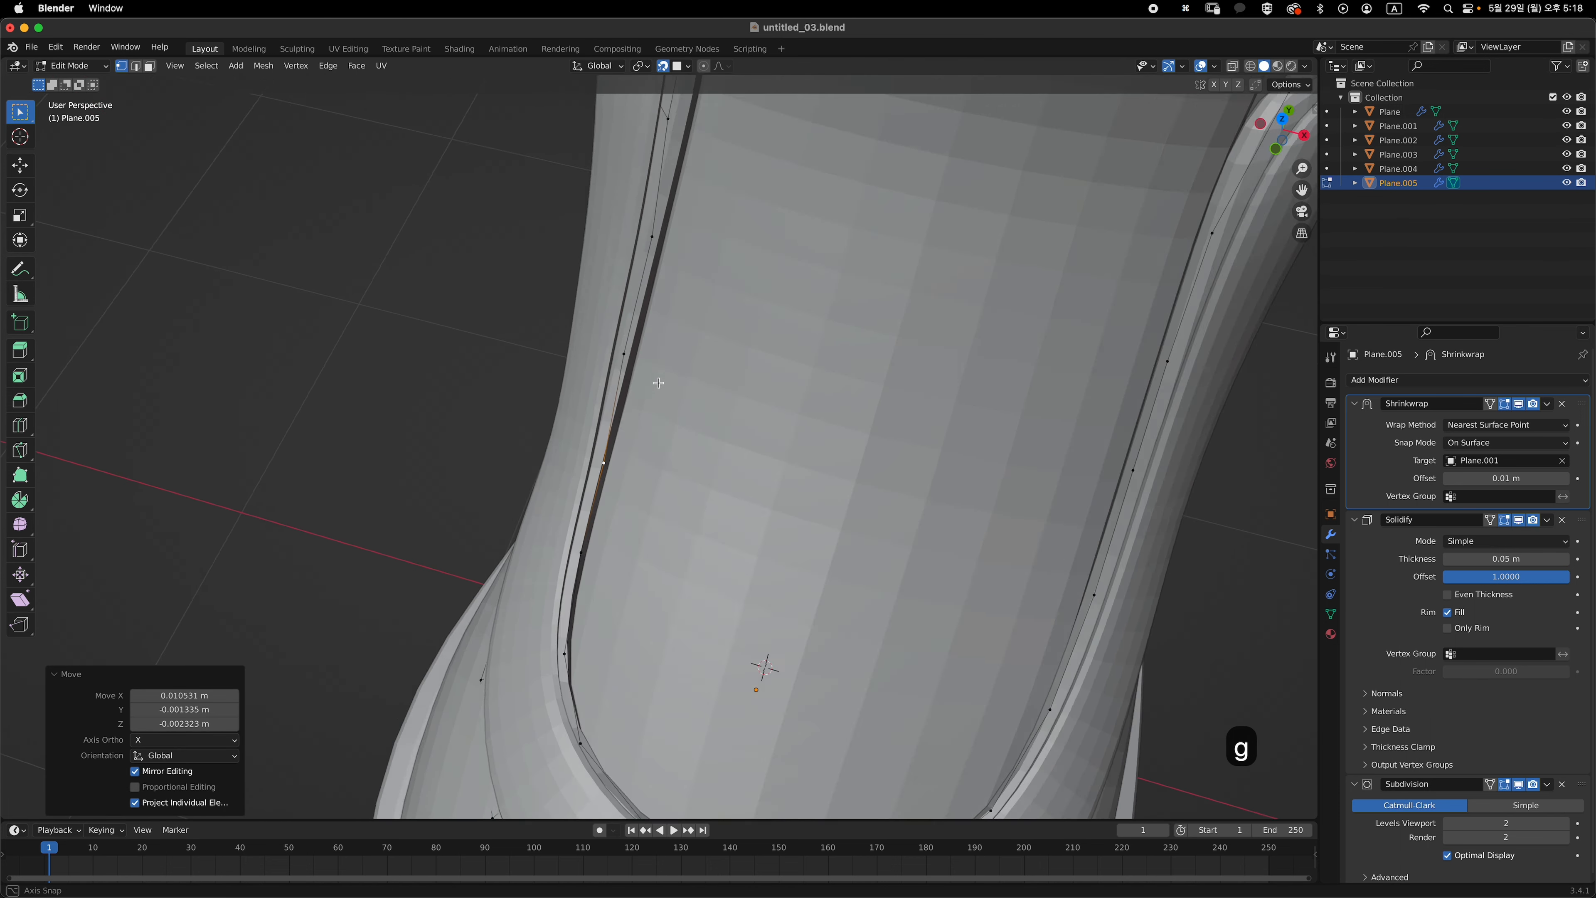
- Move the trim's inner-edge vertices on the upper far side of the tongue opening inward toward the tongue
click(666, 333)
key(g)
click(690, 335)
shift+middle_drag(684, 314, 660, 453)
click(657, 407)
key(g)
key(g)
click(672, 312)
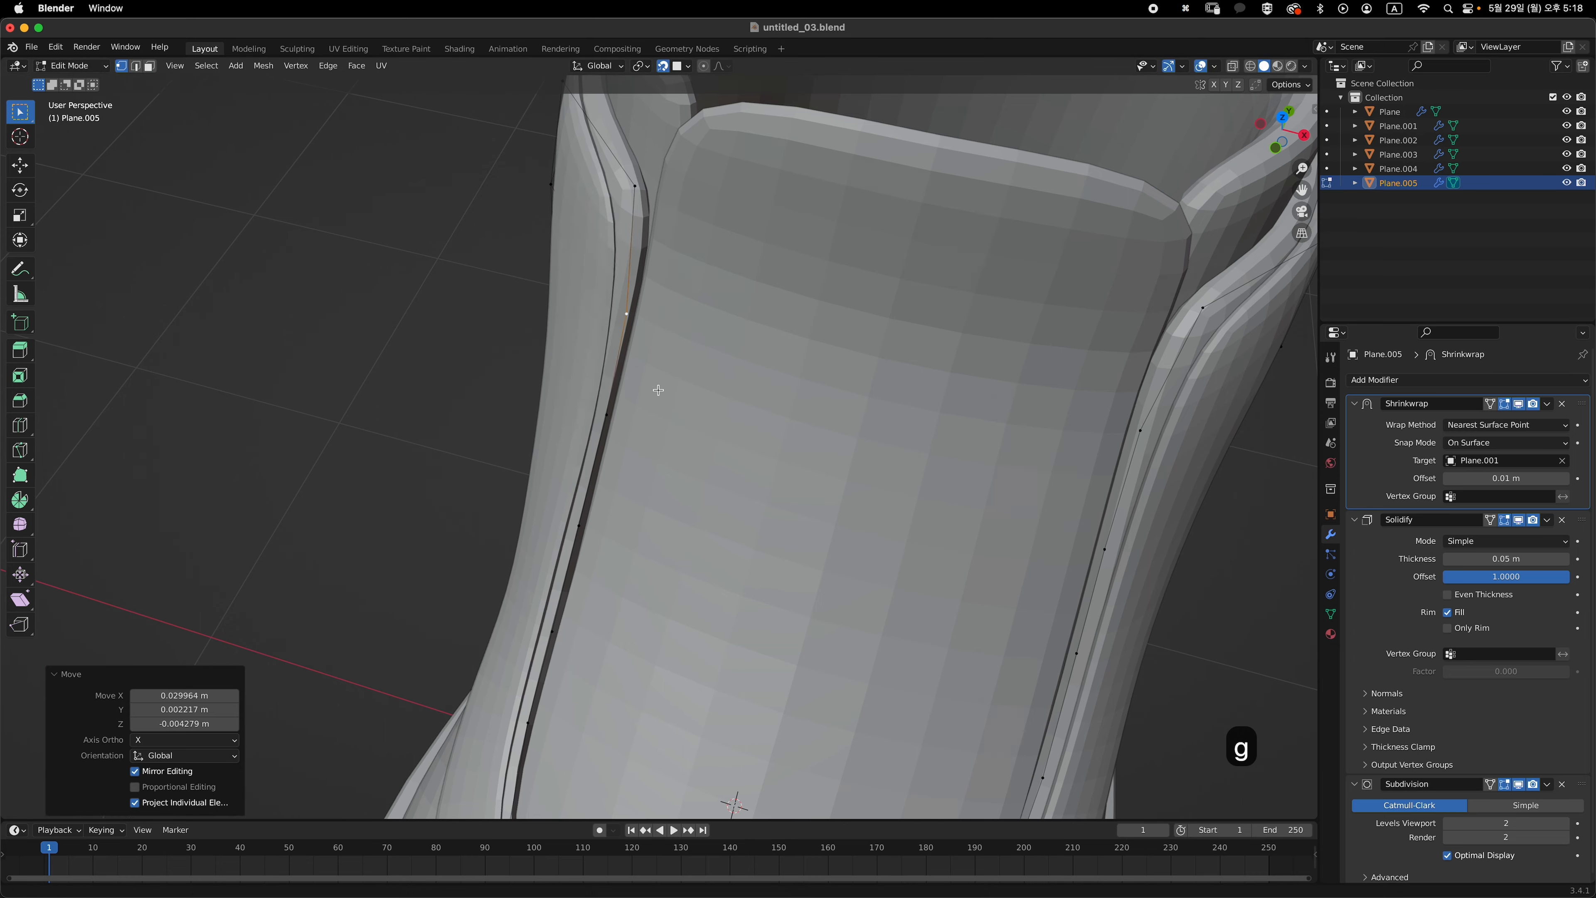
- Select only the ankle band's lower-edge vertices in the right side view and turn on X-ray
ctrl+middle_drag(659, 389, 685, 393)
middle_drag(691, 391, 710, 541)
key(grave)
key(Tab)
key(grave)
key(Tab)
ctrl+middle_drag(748, 460, 754, 421)
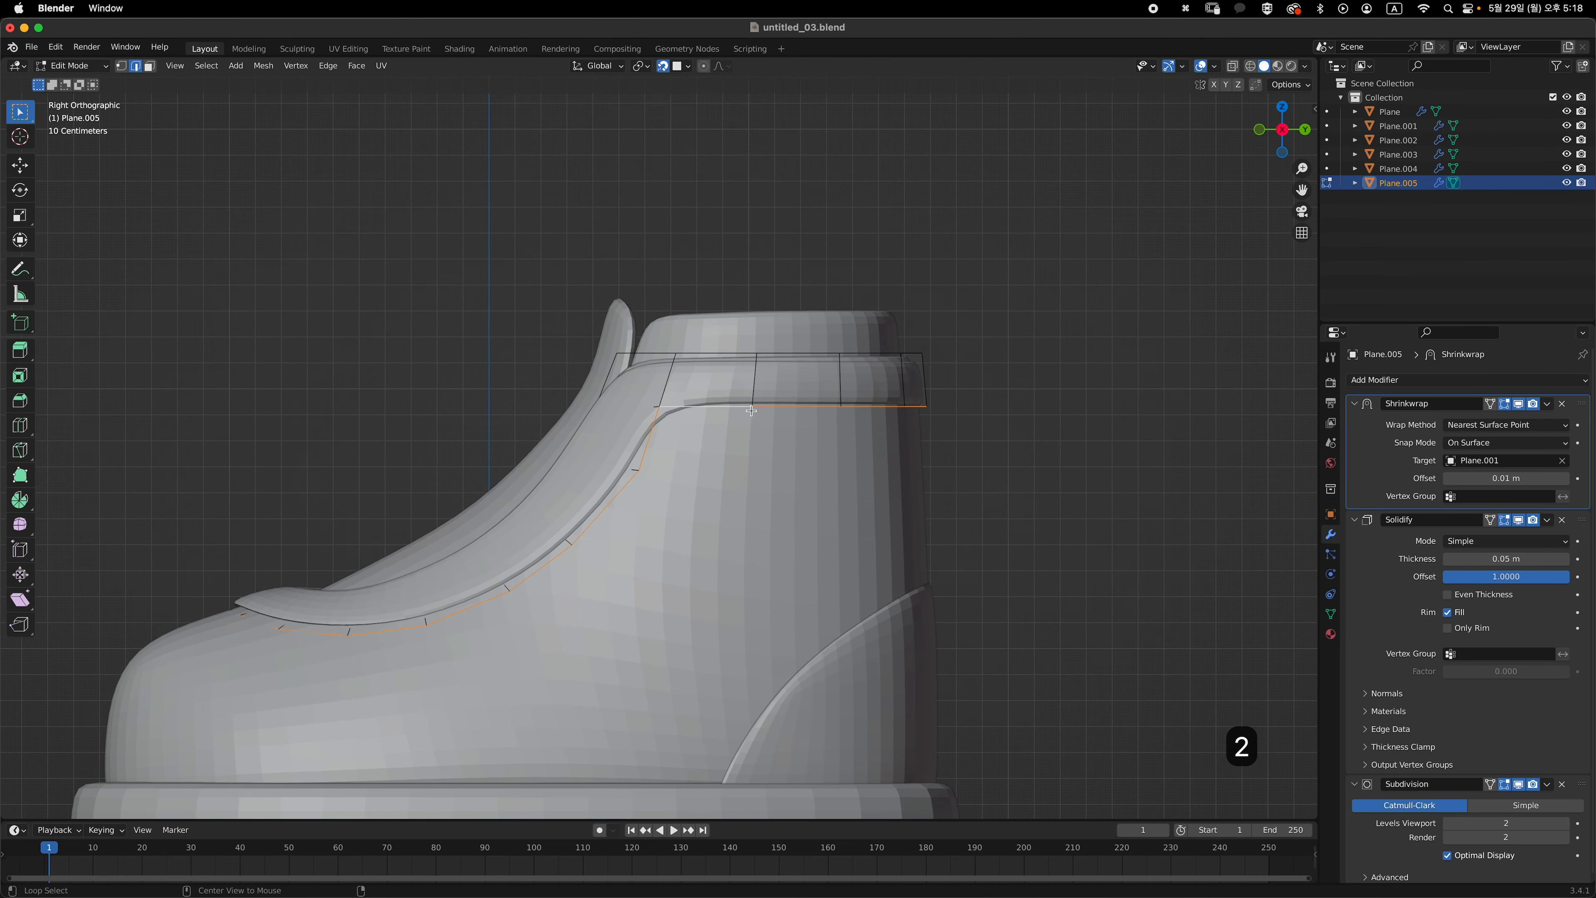
key(Tab)
key(Tab)
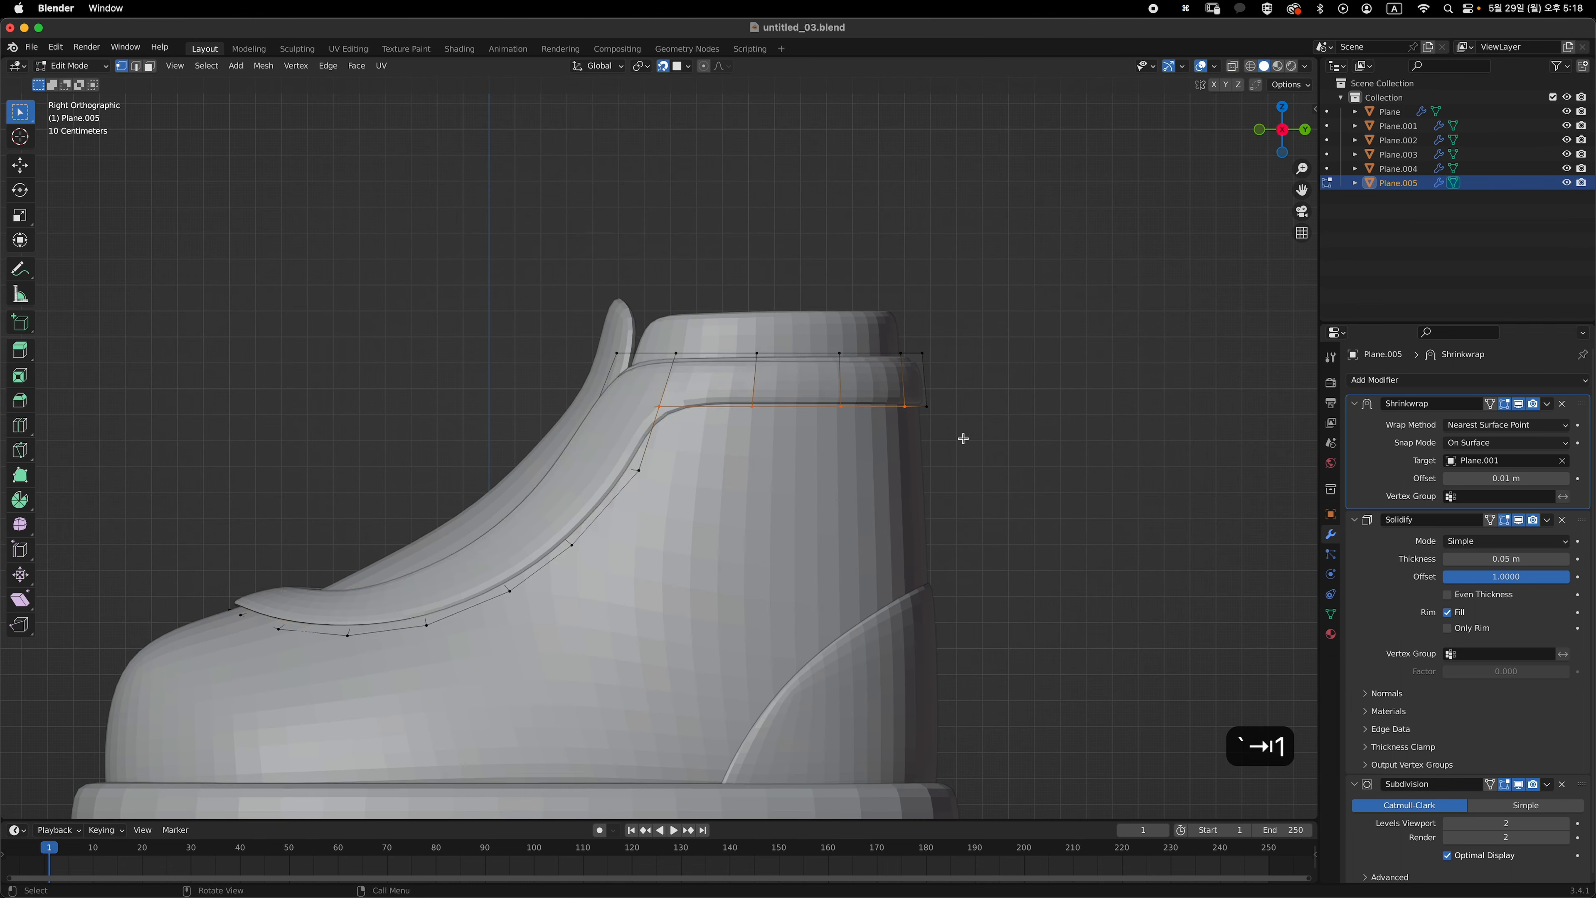
key(alt+z)
- Try to lower the ankle band's bottom edge by about 0.08 m along Z, and undo the move
key(g)
key(z)
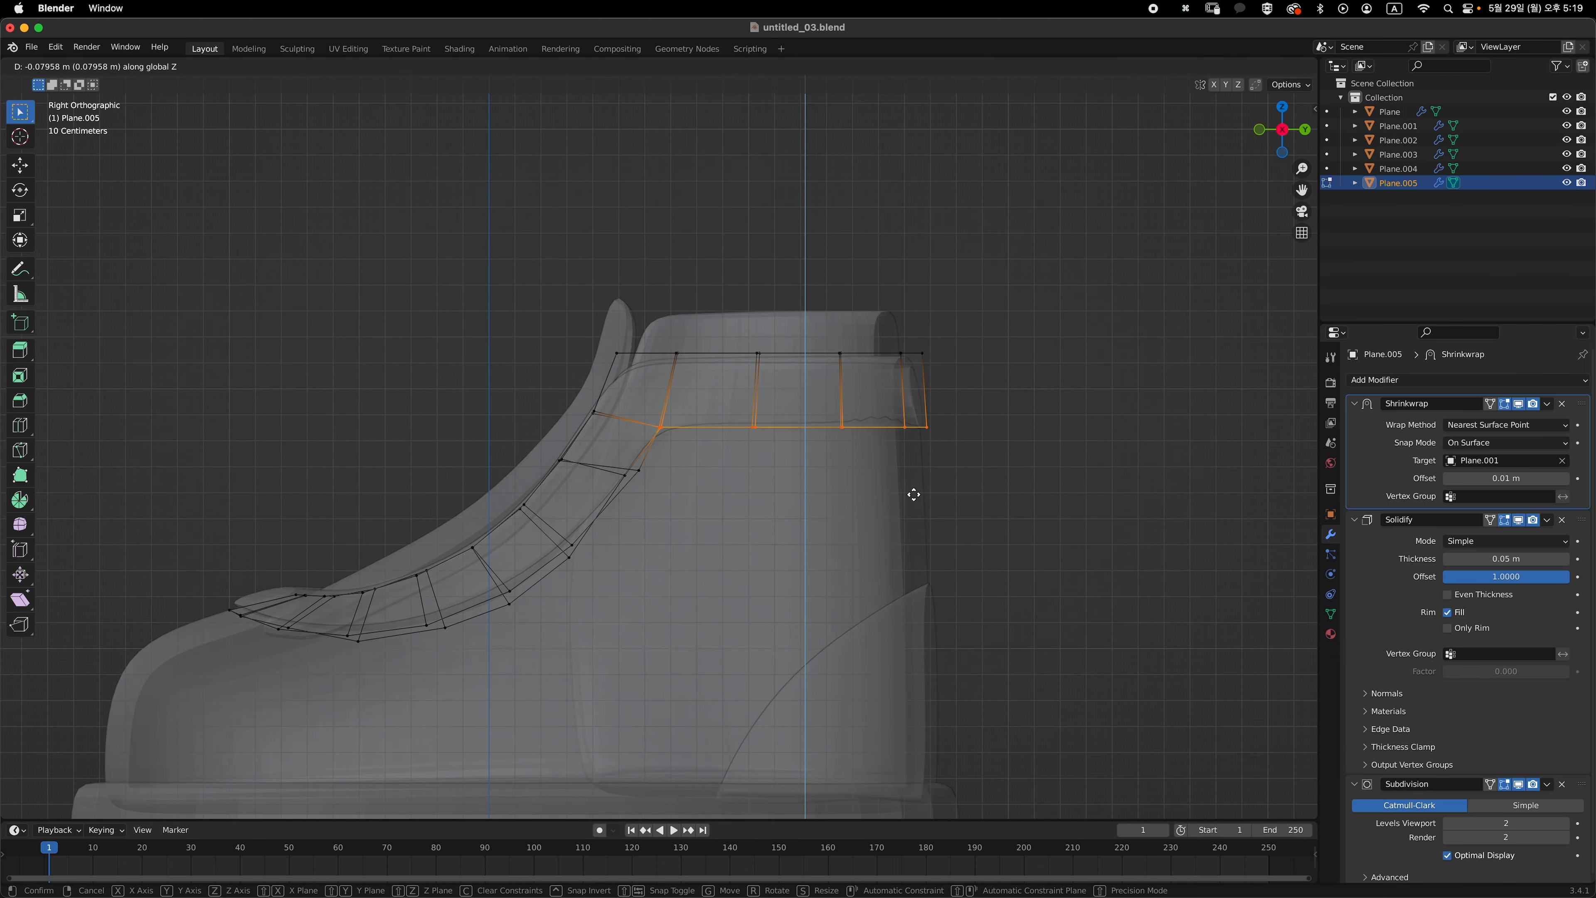
click(913, 494)
middle_drag(760, 474, 844, 496)
key(super+z)
- Lower the ankle band's bottom edge by about 0.071 m along Z and inspect it in object mode without X-ray
key(grave)
key(g)
key(z)
click(915, 493)
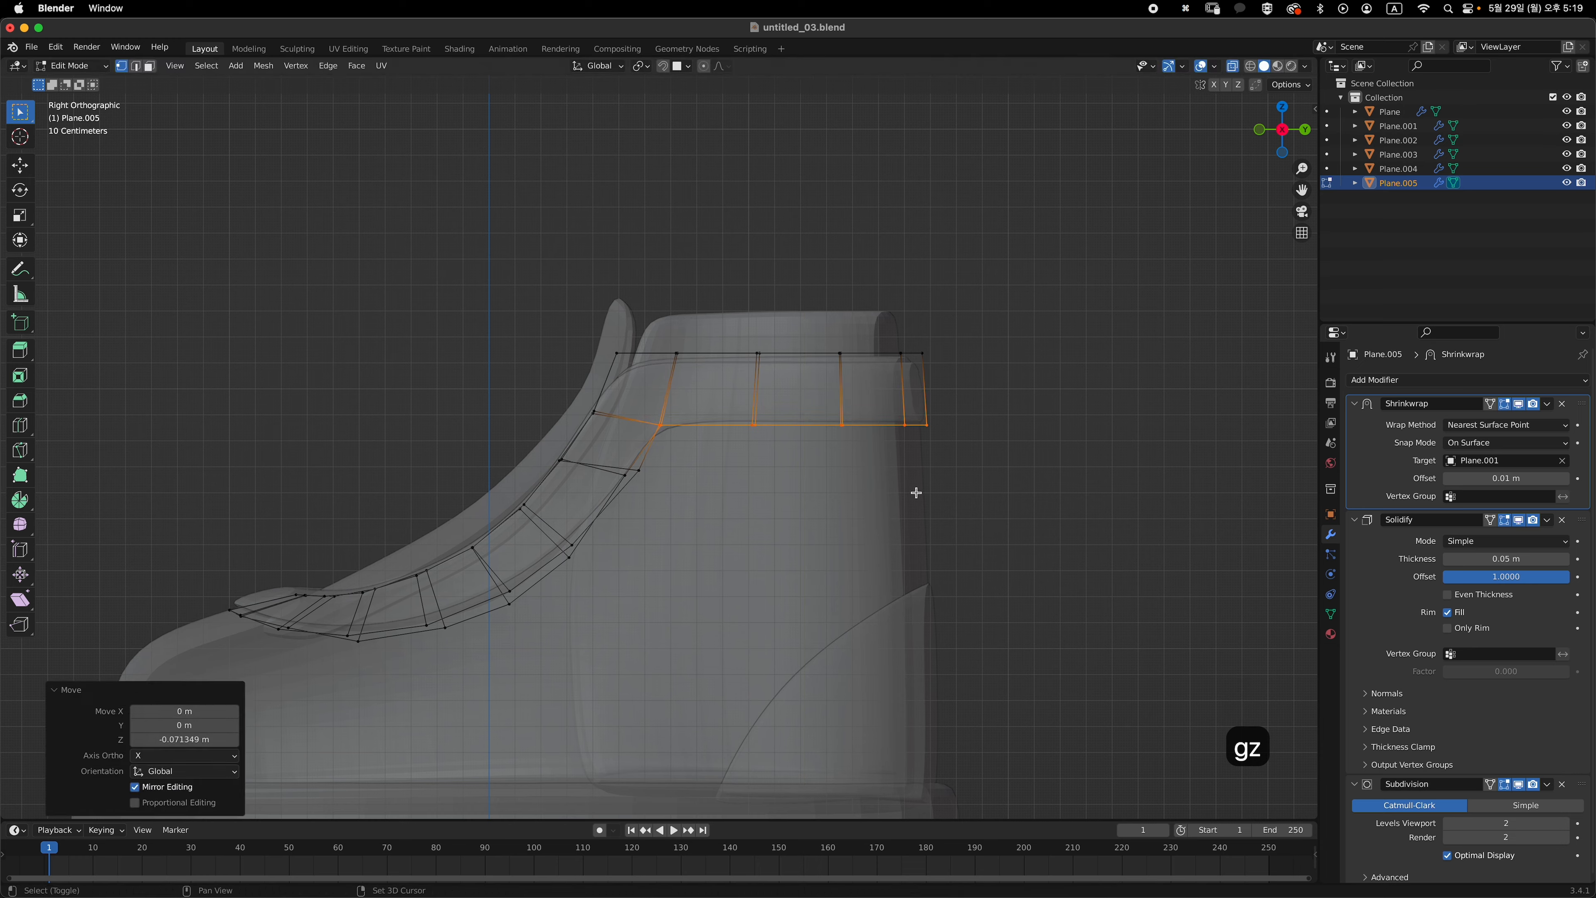
key(Tab)
key(alt+z)
middle_drag(951, 463, 828, 408)
click(972, 417)
scroll(971, 416, down, 5)
- Move the ankle band's bottom-edge vertices further down along Z in the right side view with X-ray on
key(grave)
click(777, 420)
scroll(783, 404, up, 3)
key(Tab)
key(alt+z)
key(g)
key(z)
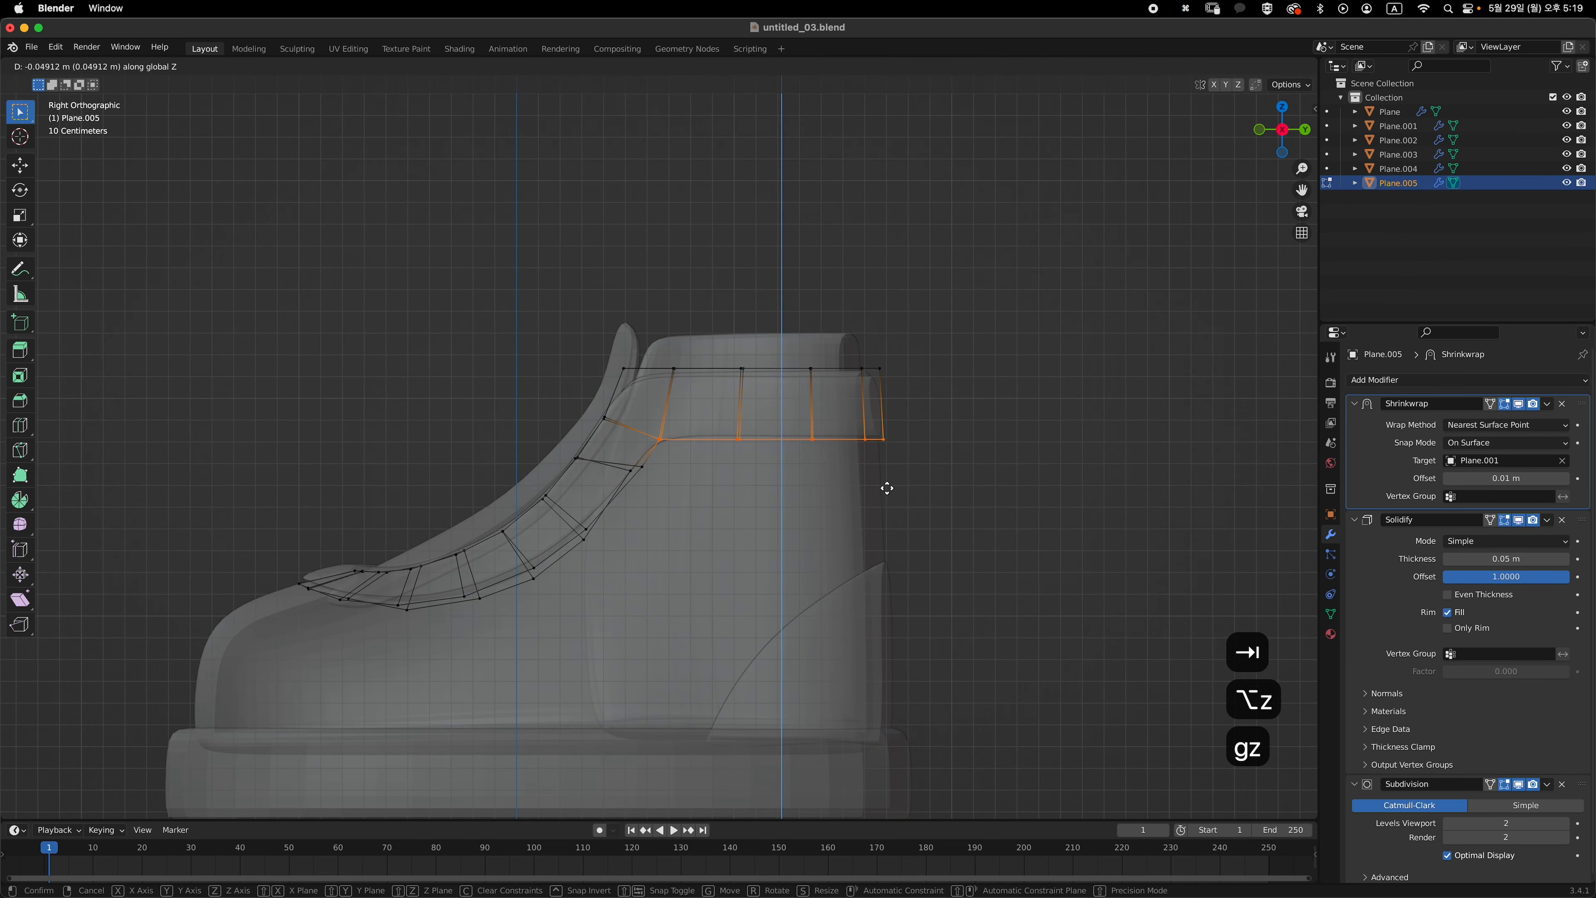
- Lower the collar strip's bottom ankle vertices along Z and push them slightly outward with Shrink/Fatten
click(898, 483)
key(s)
key(Escape)
key(alt+s)
click(953, 445)
- Move the vertex at the front lower bend of the collar strip to smooth its curve, and check the shaded result
drag(634, 413, 691, 450)
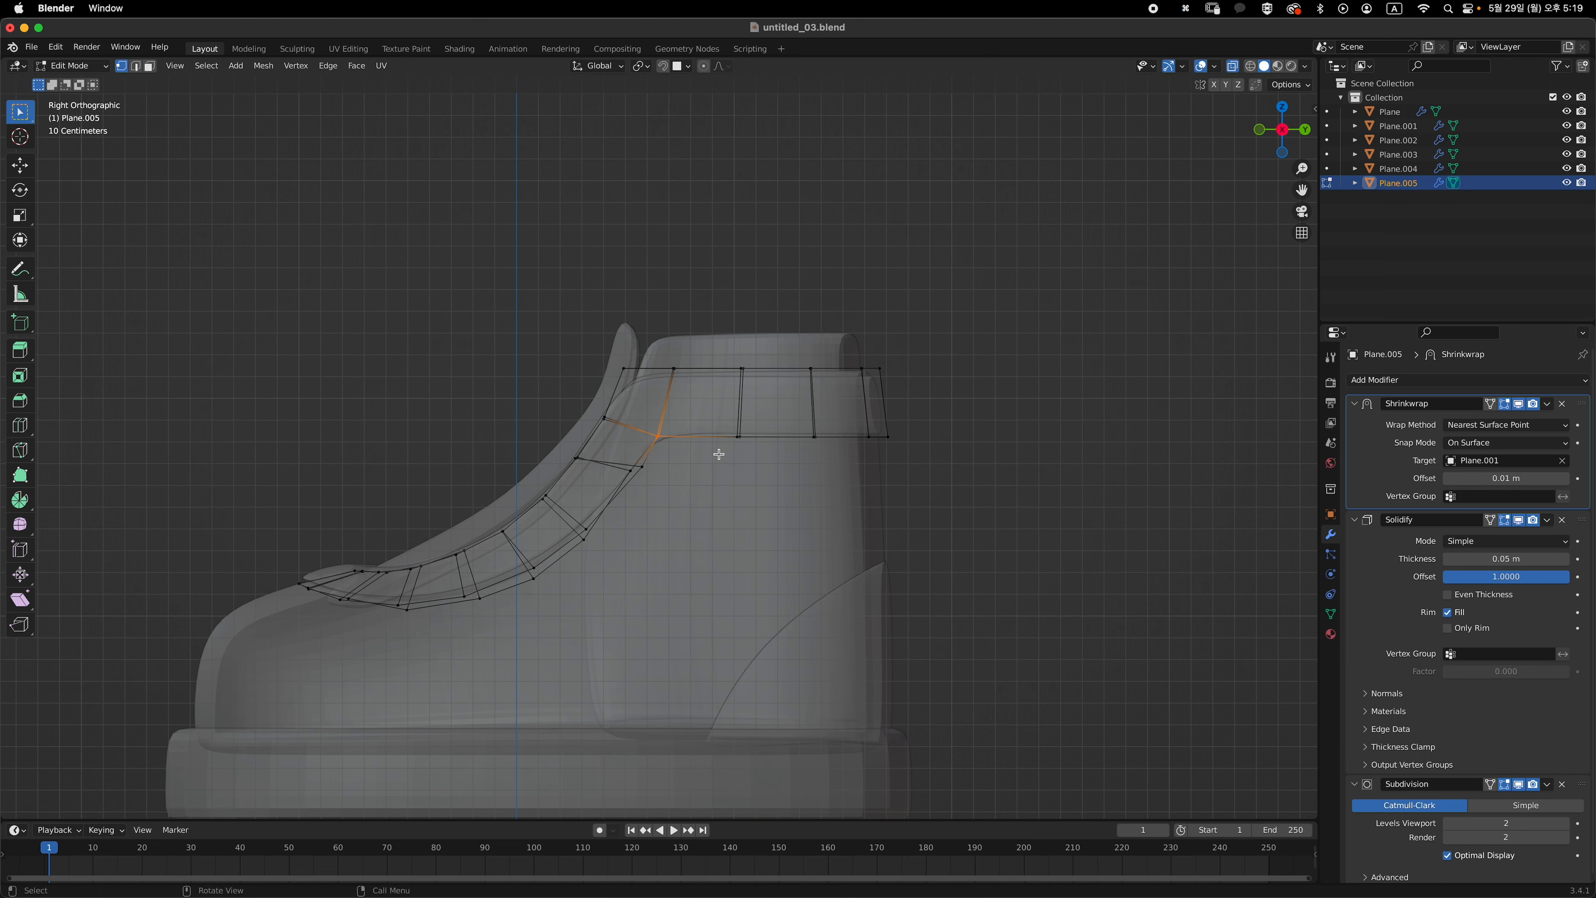
key(g)
click(723, 453)
key(Tab)
key(alt+z)
middle_drag(912, 413, 900, 433)
key(grave)
key(Tab)
key(alt+z)
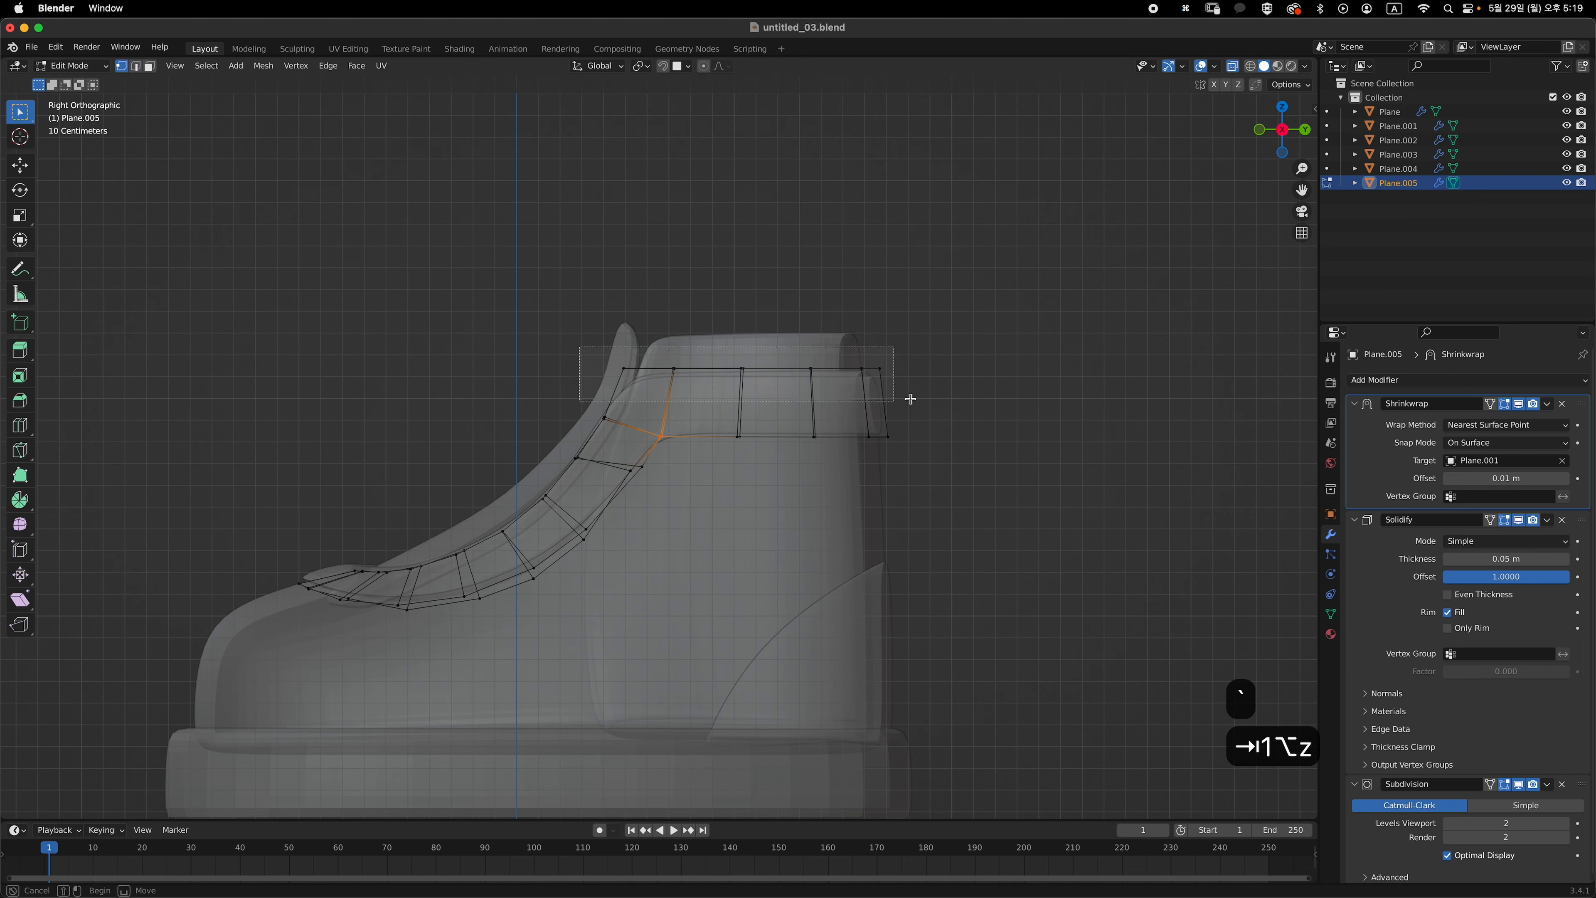
key(g)
key(z)
click(903, 383)
key(super+r)
click(906, 385)
click(906, 383)
- Leave Edit Mode, turn off X-ray, and inspect the reshaped collar strip on the boot
key(Tab)
key(alt+z)
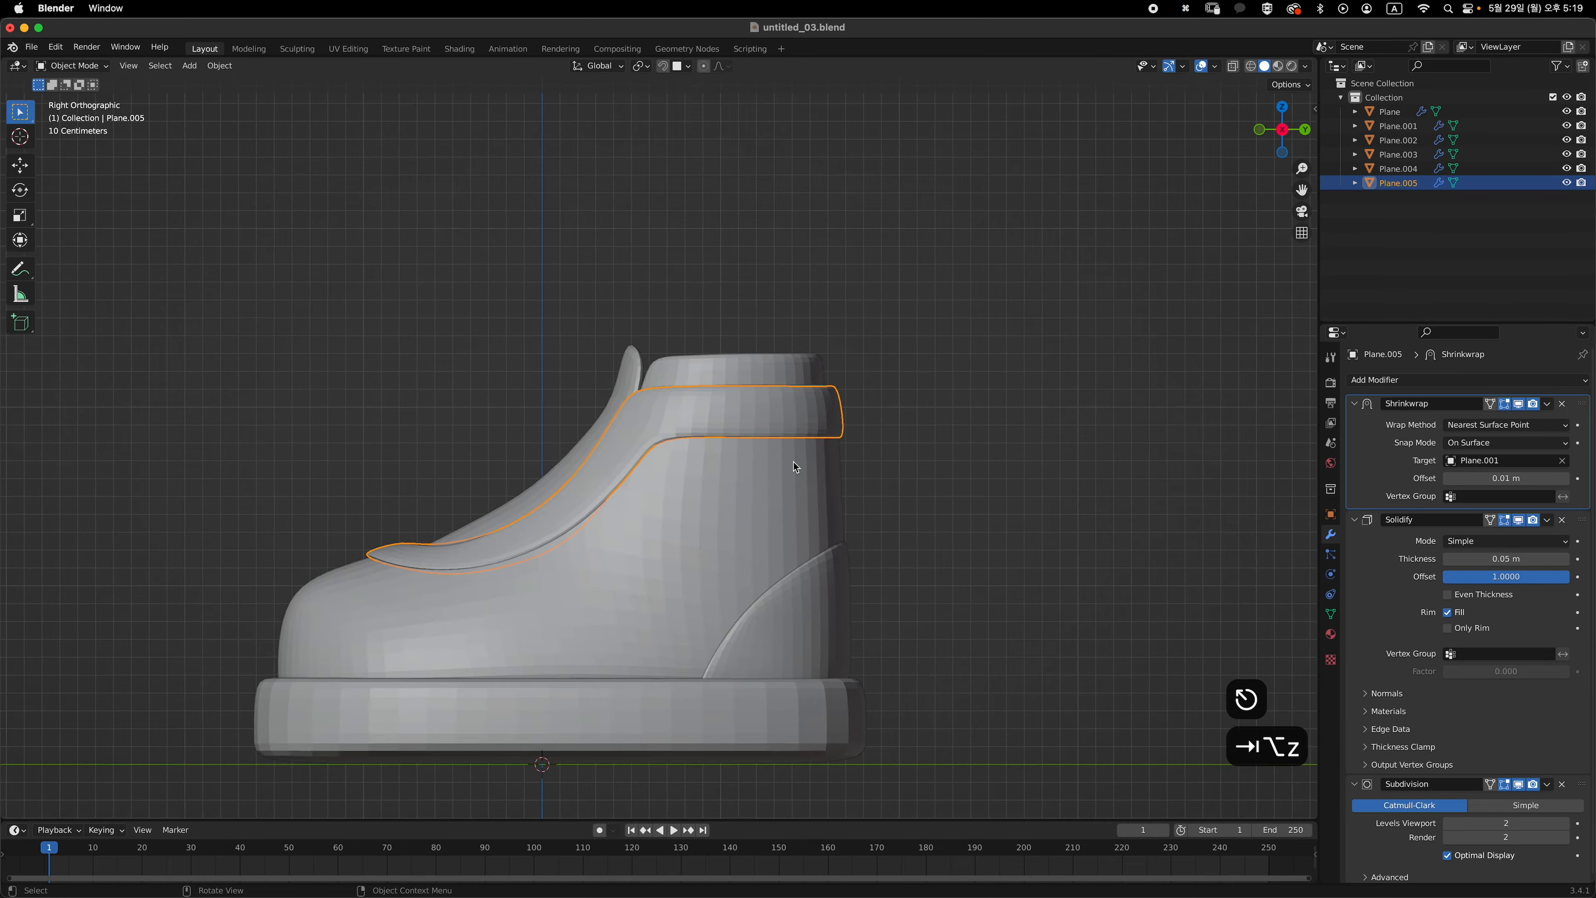
middle_drag(793, 461, 758, 540)
key(grave)
click(920, 409)
shift+middle_drag(919, 409, 966, 416)
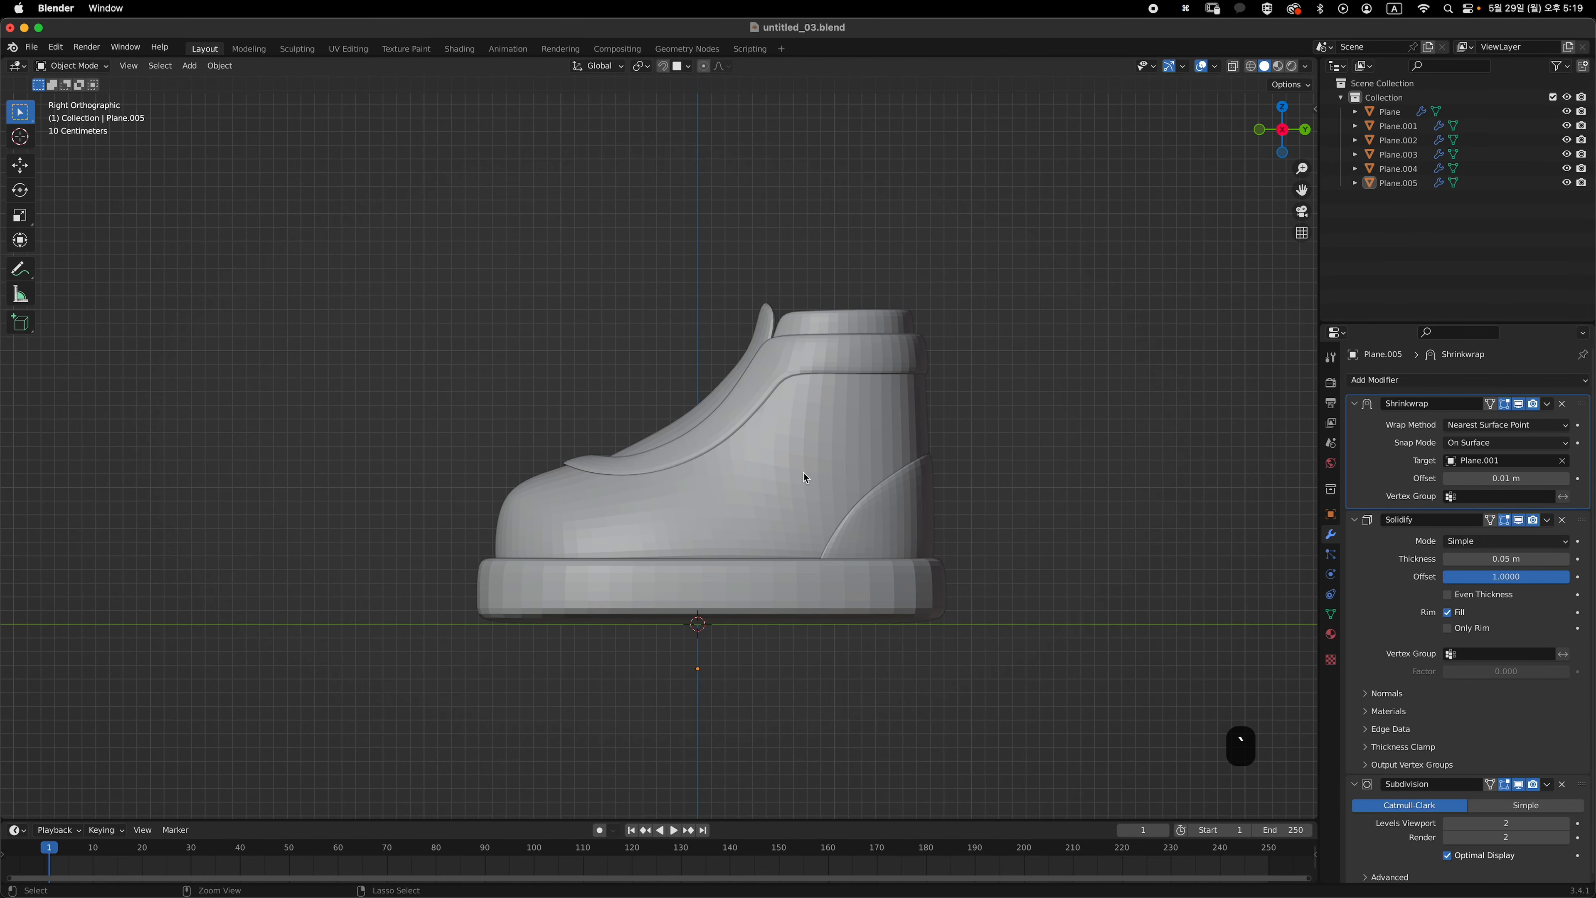
scroll(802, 440, up, 1)
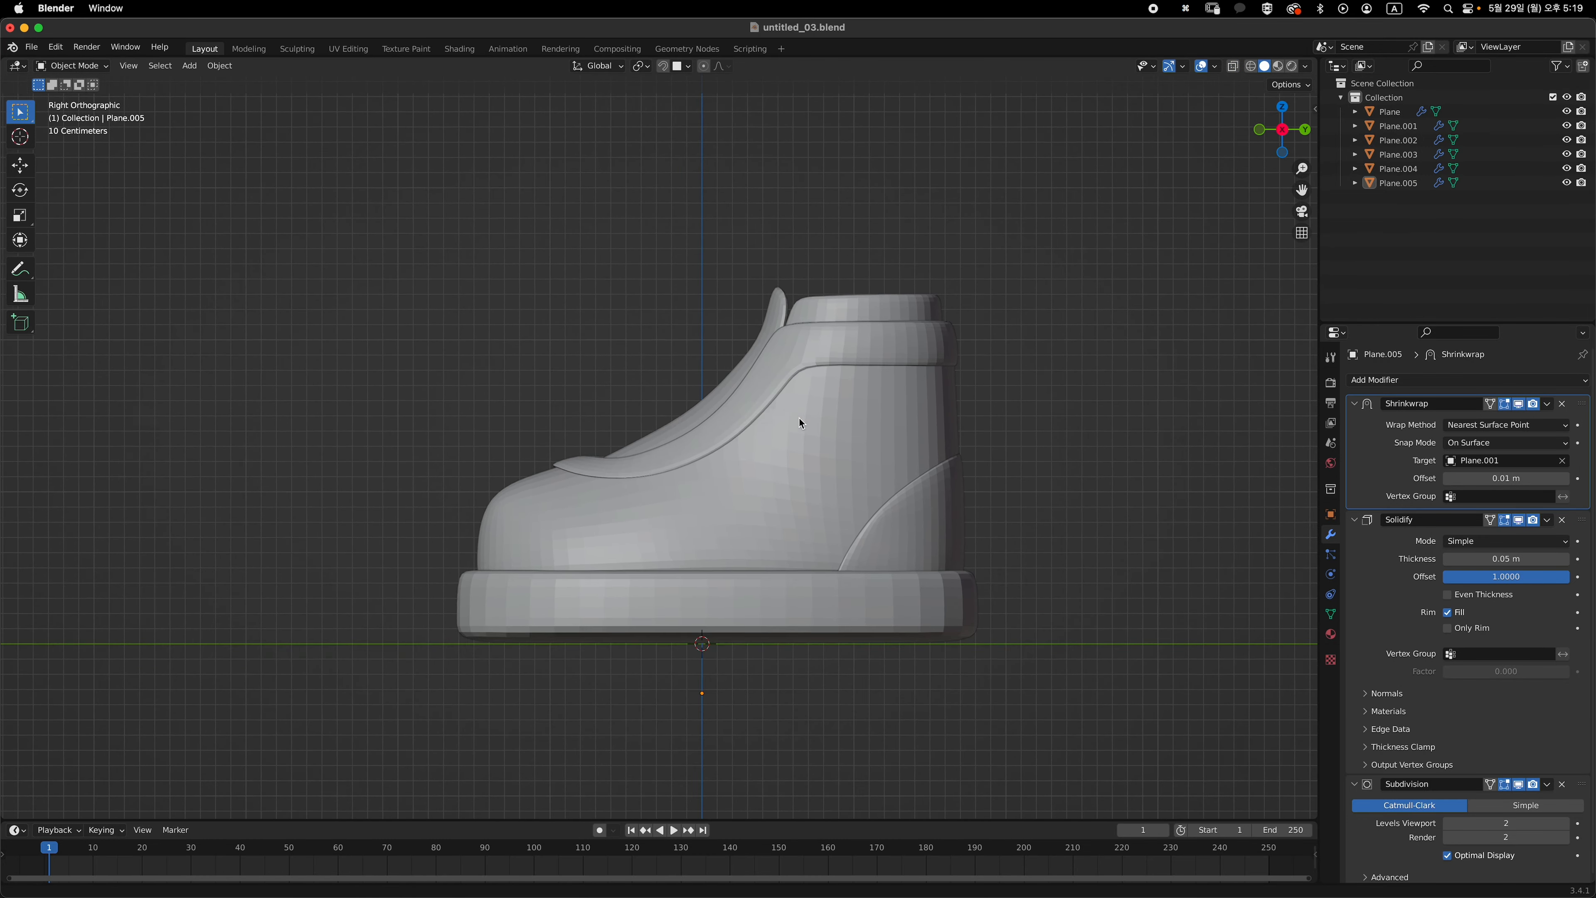
- Duplicate one side face of the collar strip in place and separate it into its own object
click(734, 435)
key(Tab)
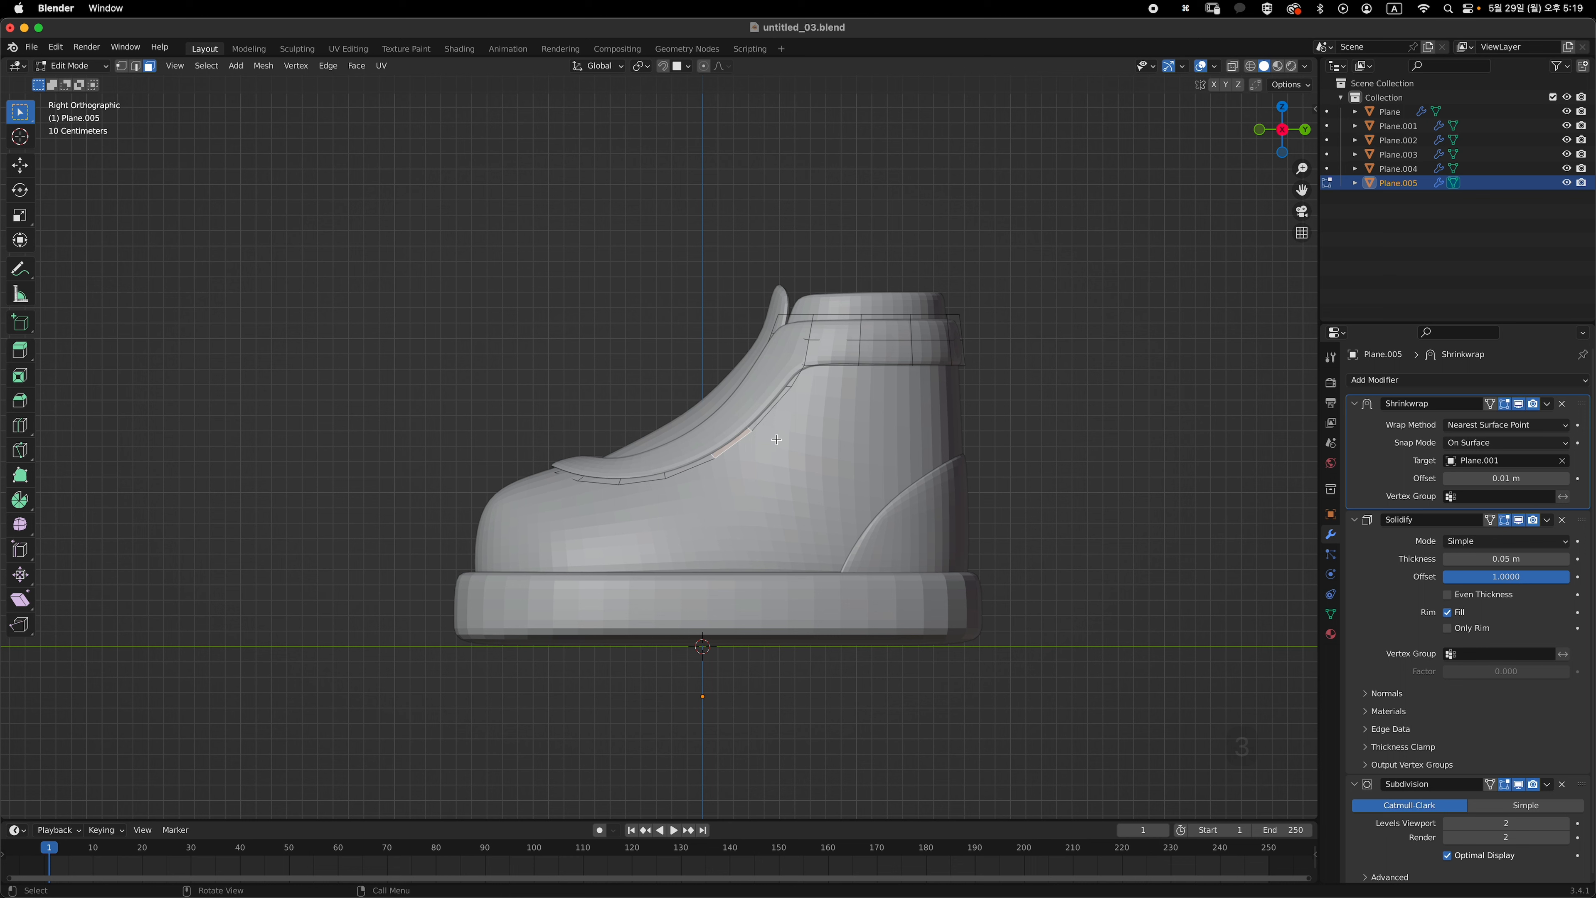
key(shift+d)
key(Escape)
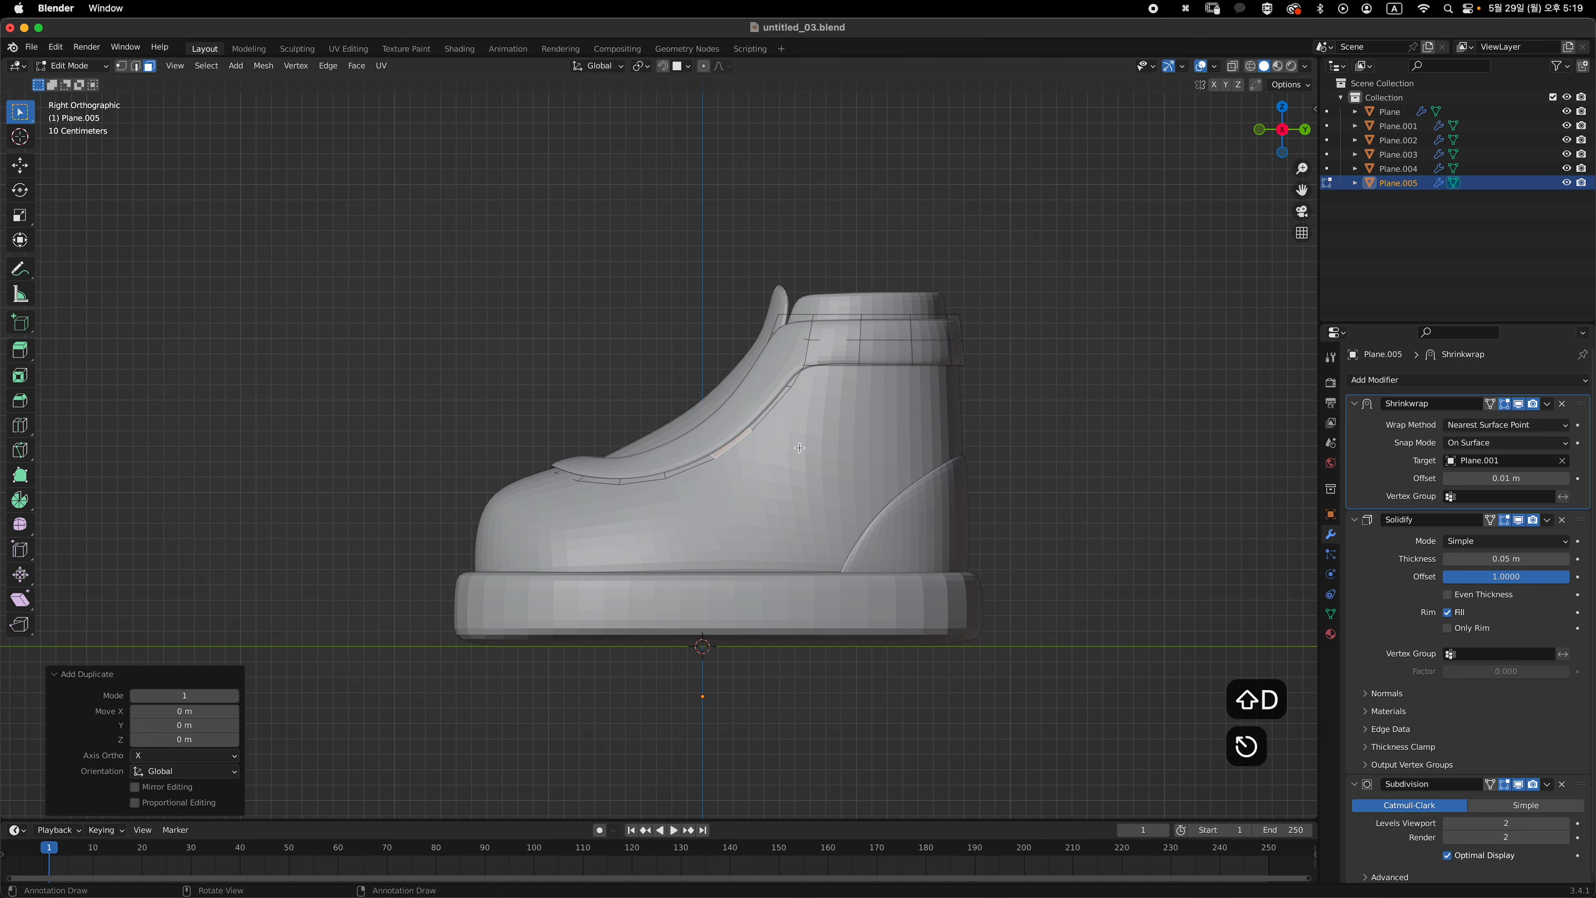
key(p)
click(803, 441)
key(Tab)
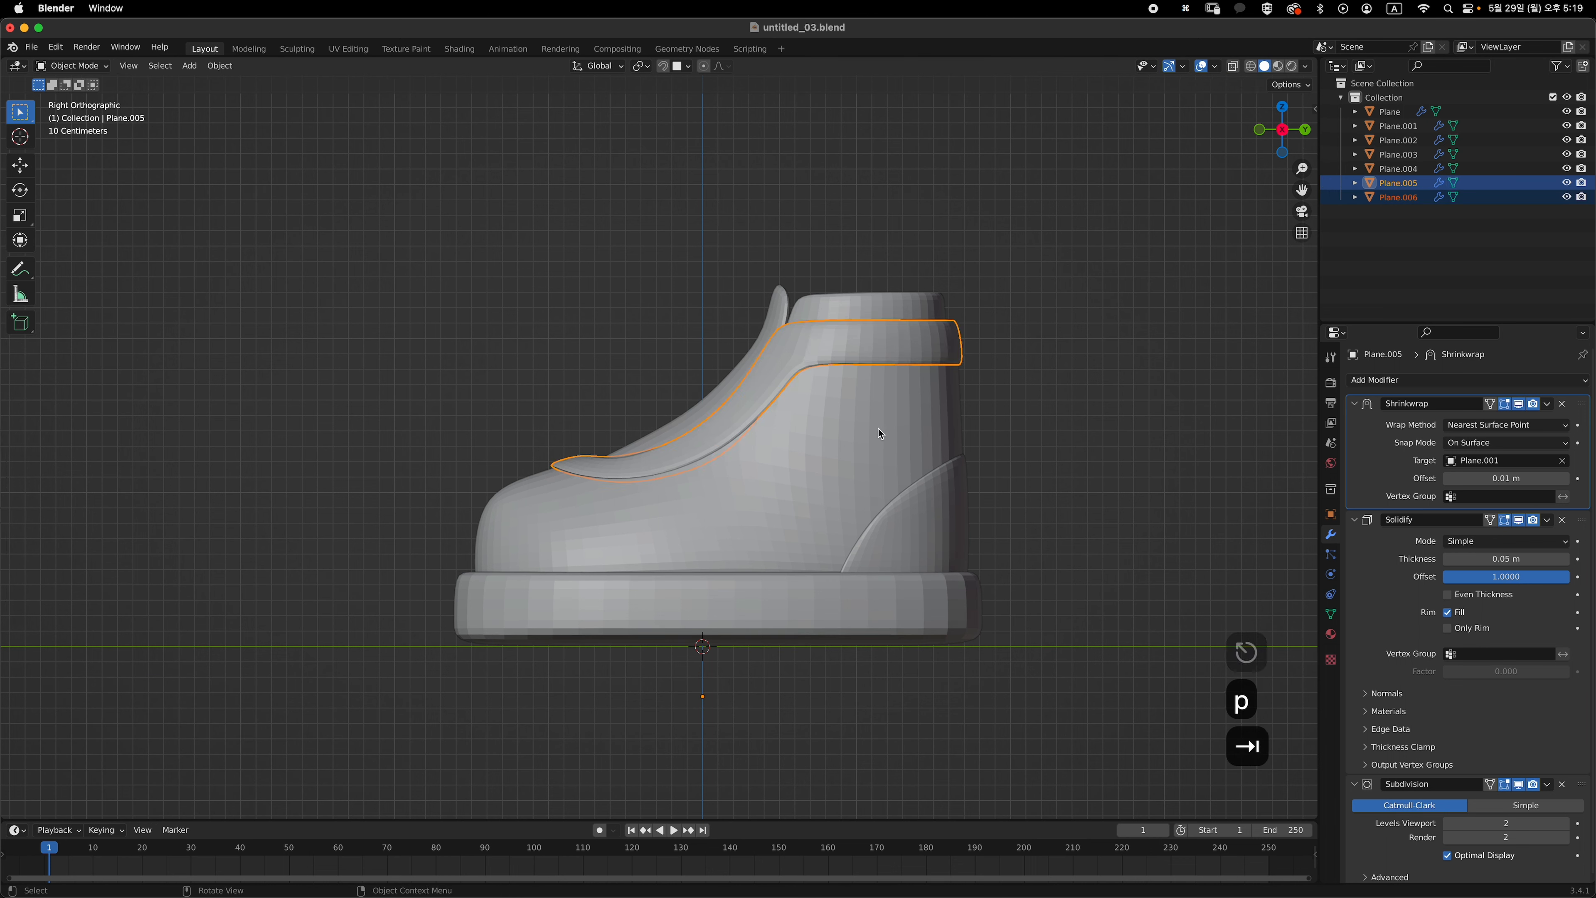
- Isolate the boot upper Plane.001 with the new Plane.006 in local view, and edit Plane.006 in vertex mode
click(917, 414)
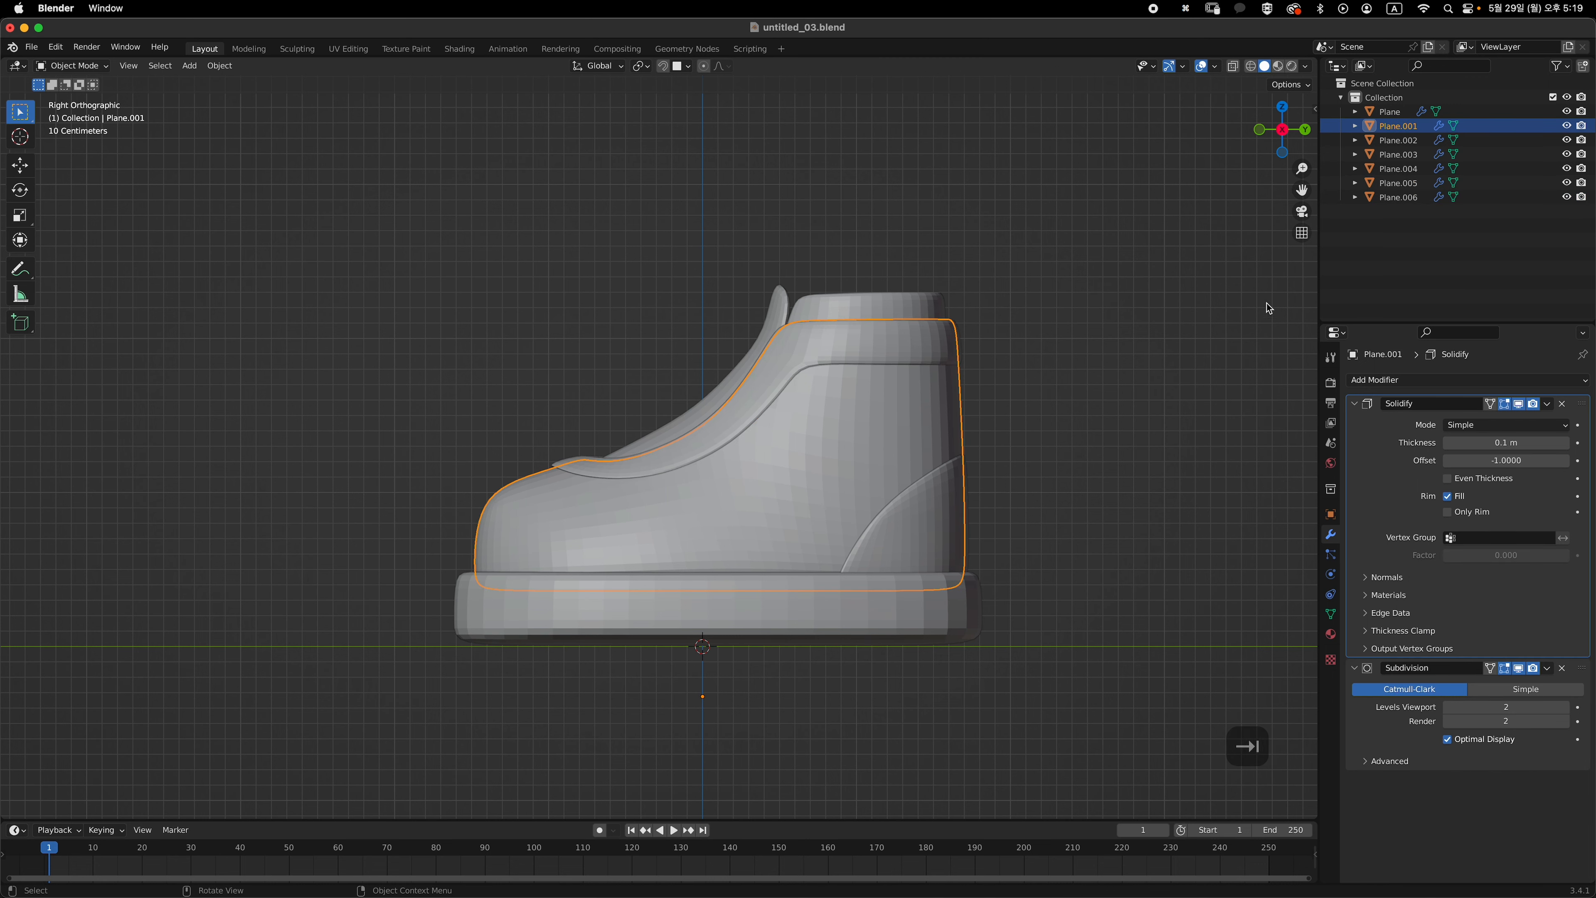
ctrl+click(1399, 197)
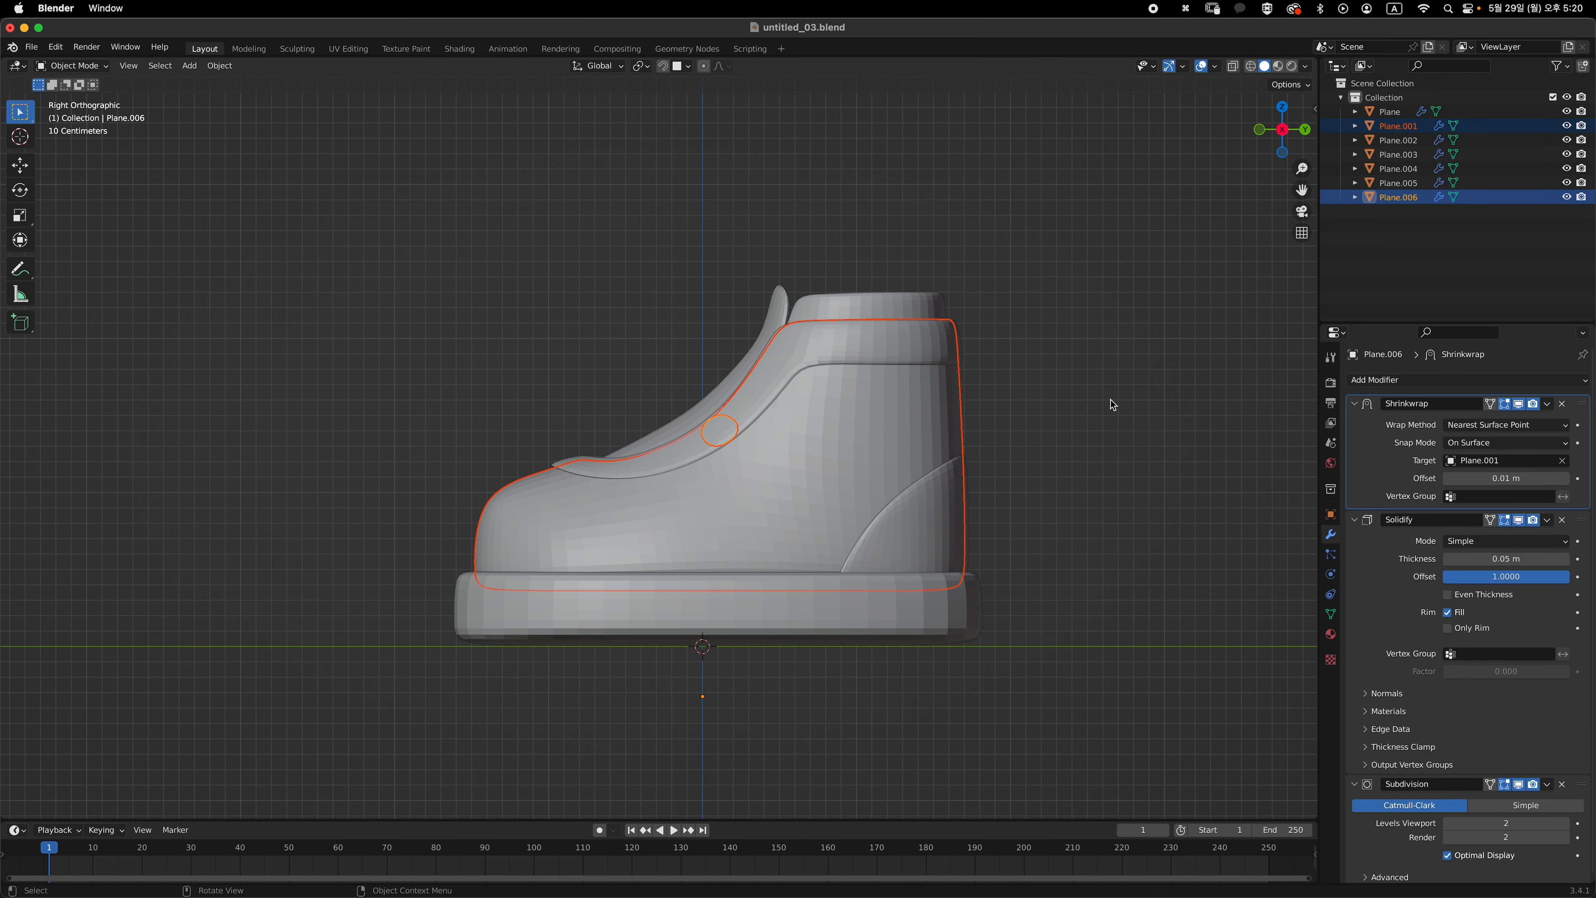
key(slash)
click(1066, 394)
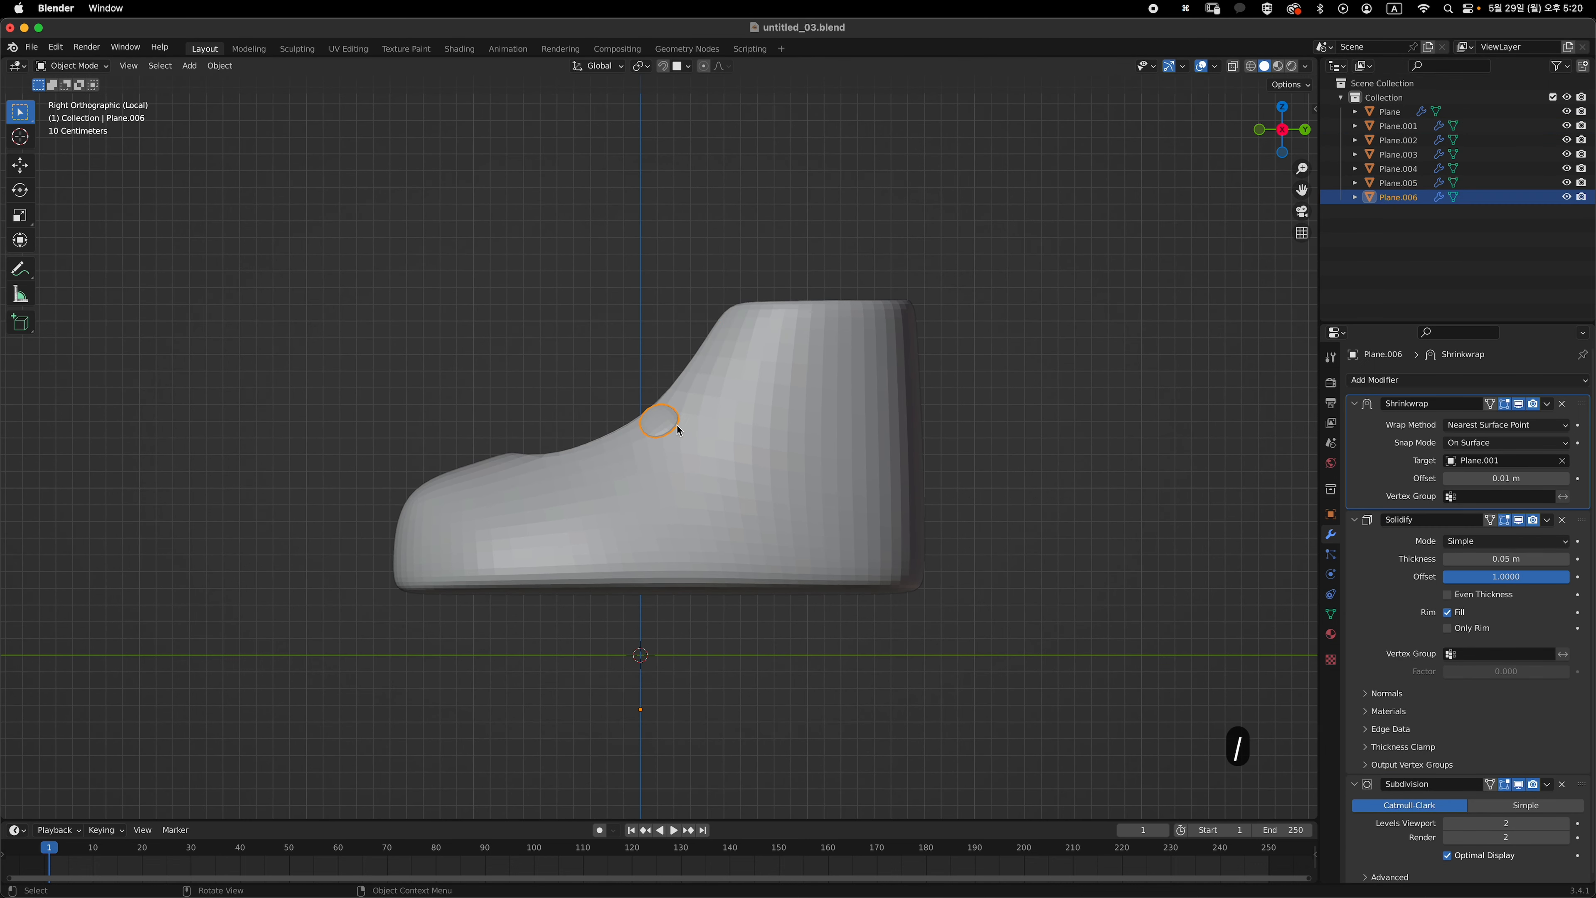
shift+middle_drag(707, 451, 773, 442)
key(Tab)
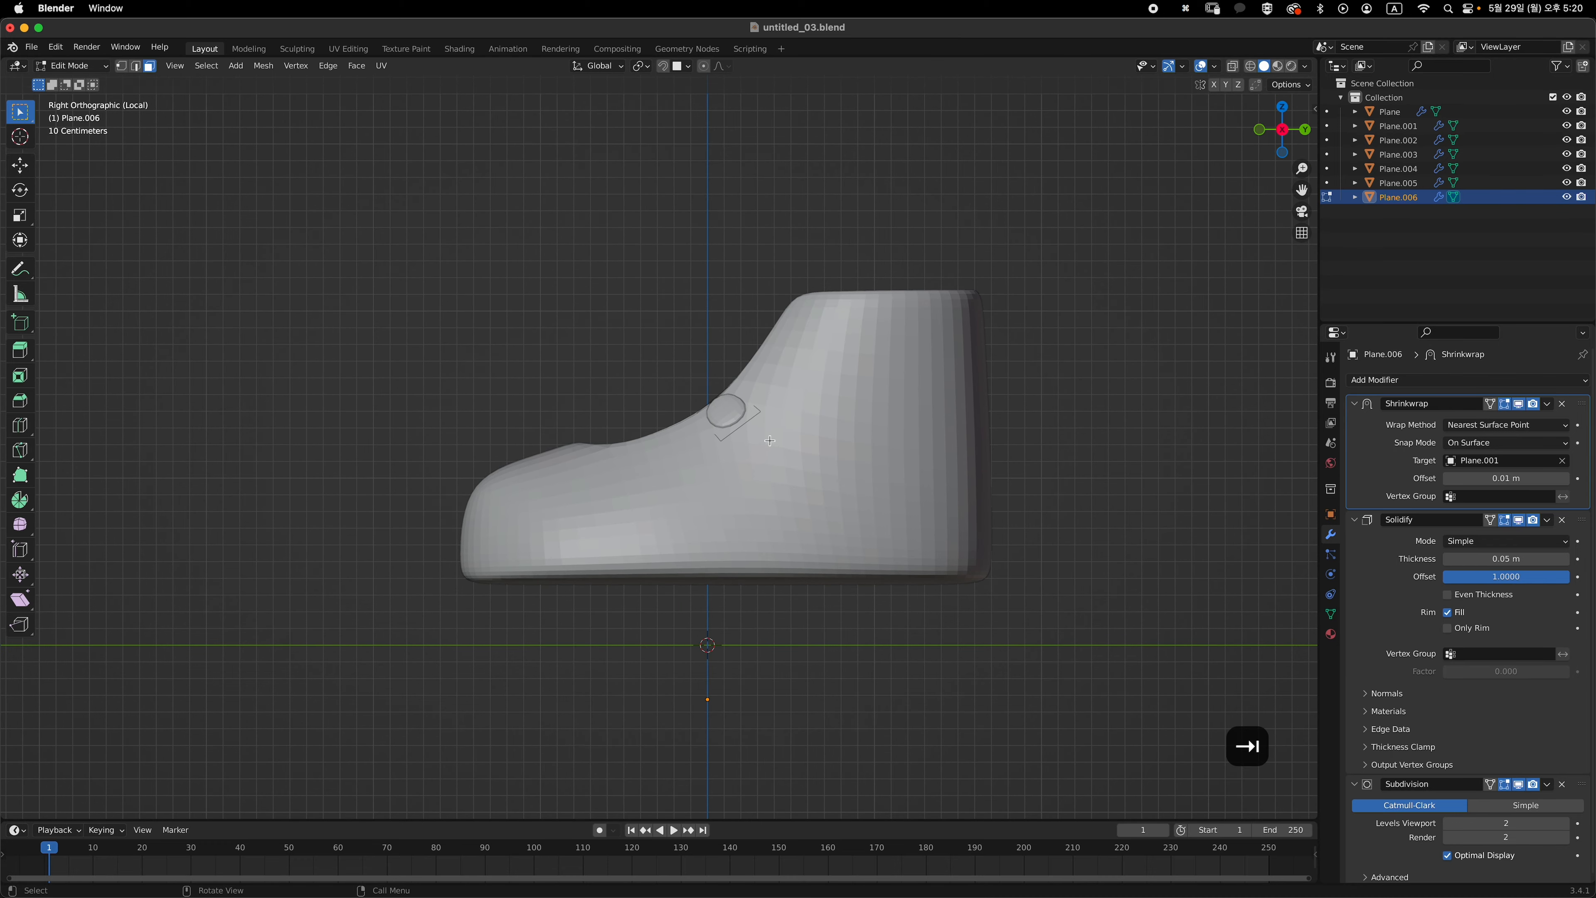
middle_drag(772, 443, 790, 446)
key(1)
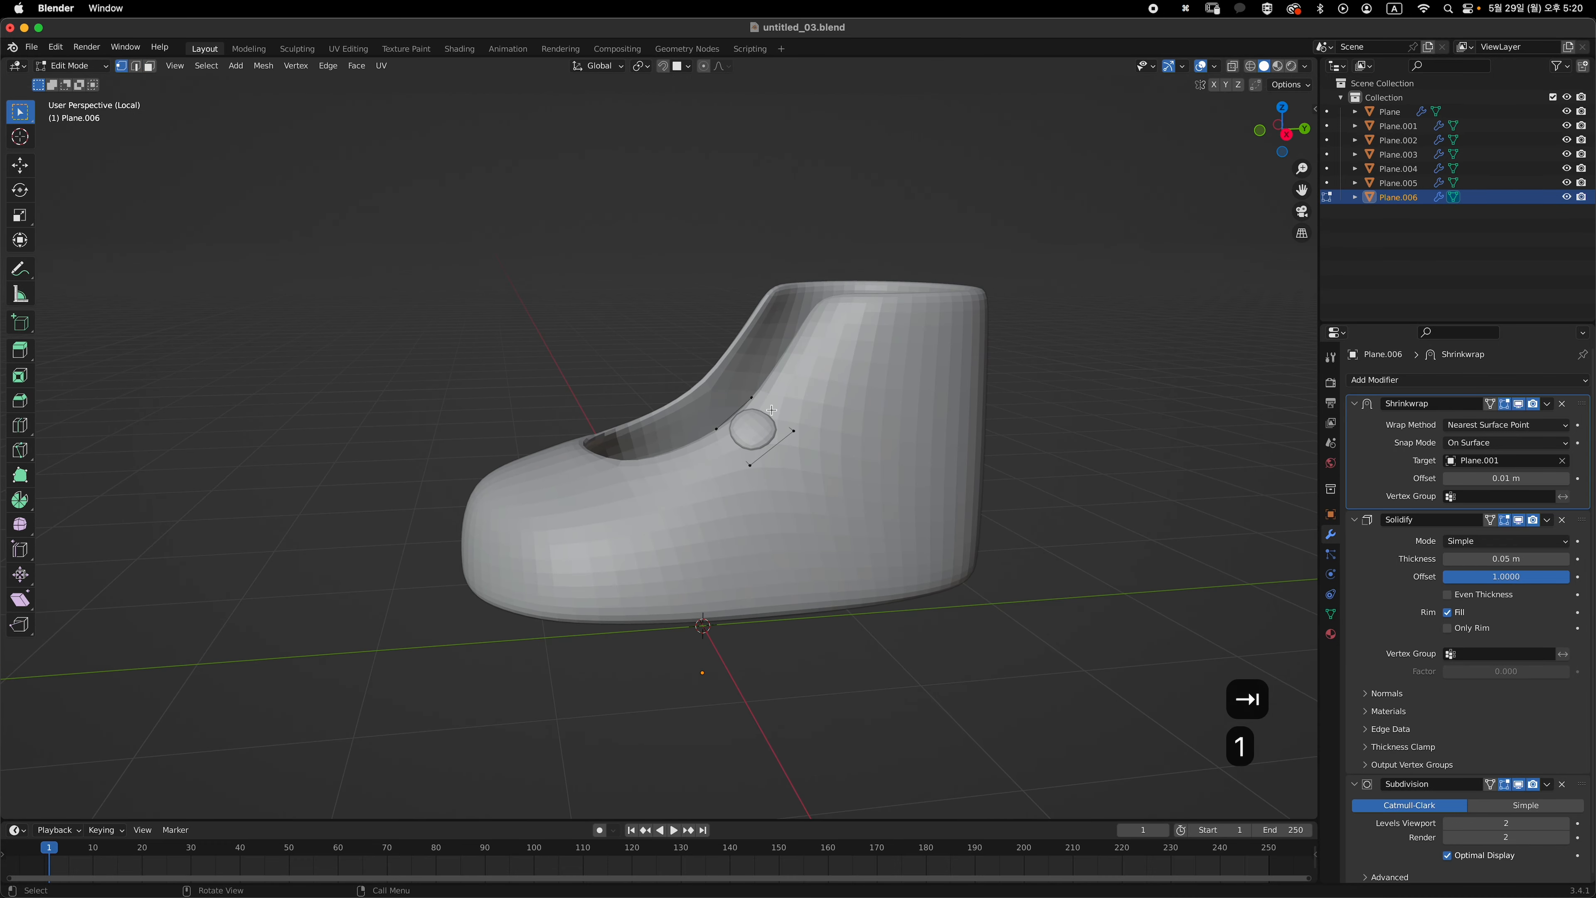
- Turn on snapping and extrude the patch's rear lower vertex in a curved line down the boot's side to its base
key(grave)
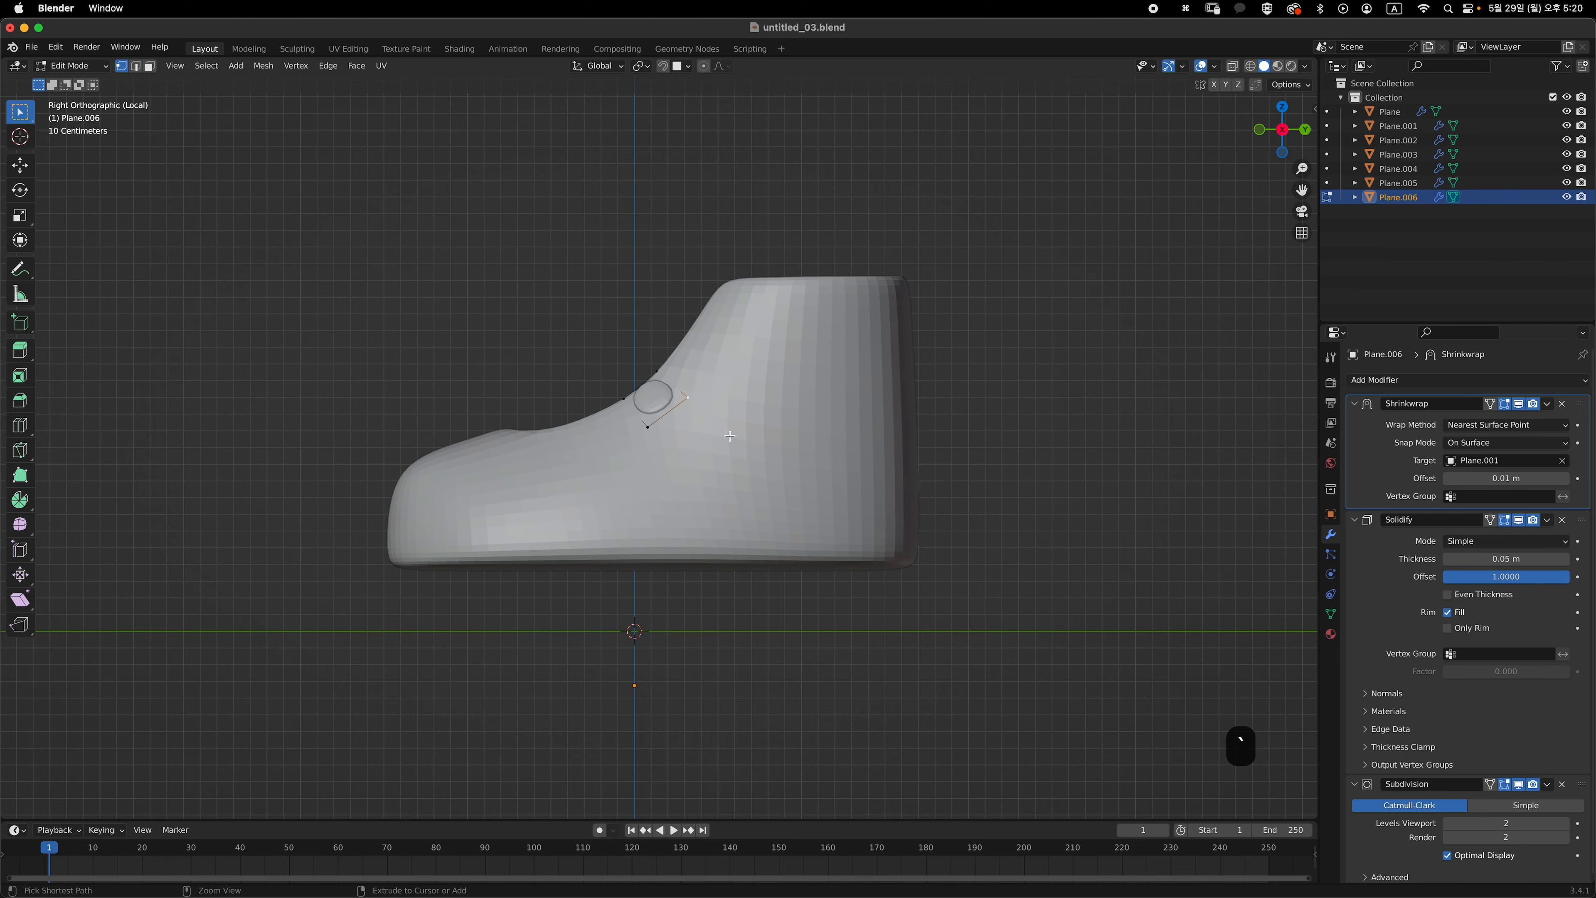
mouse_move(730, 435)
ctrl+middle_down()
mouse_move(743, 434)
mouse_move(713, 418)
ctrl+middle_up()
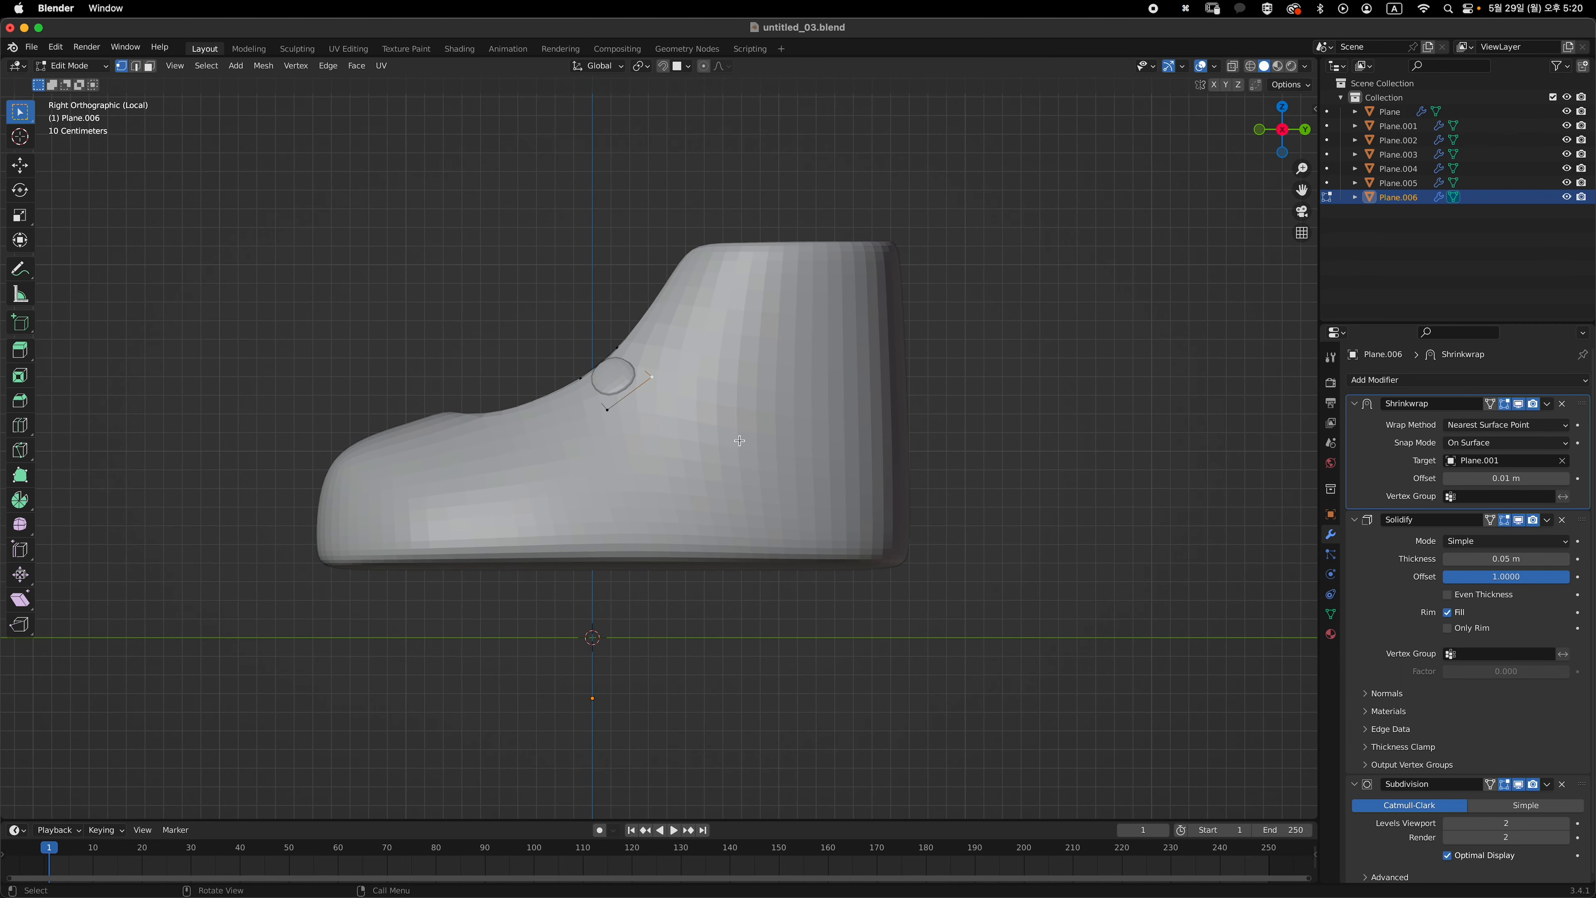
click(771, 482)
key(super+z)
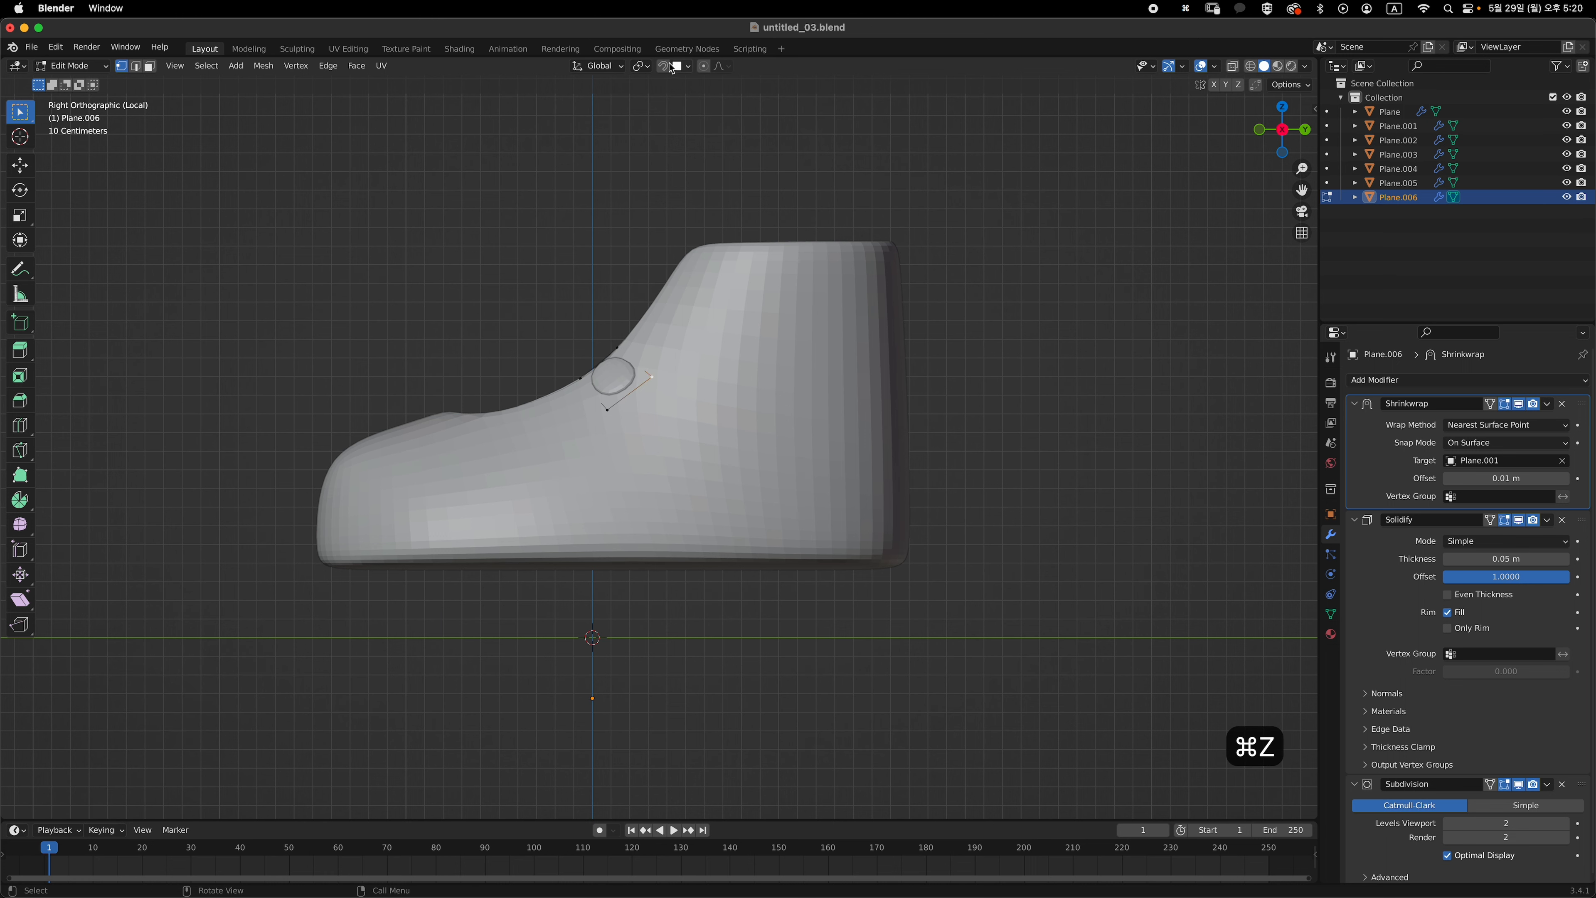
click(760, 464)
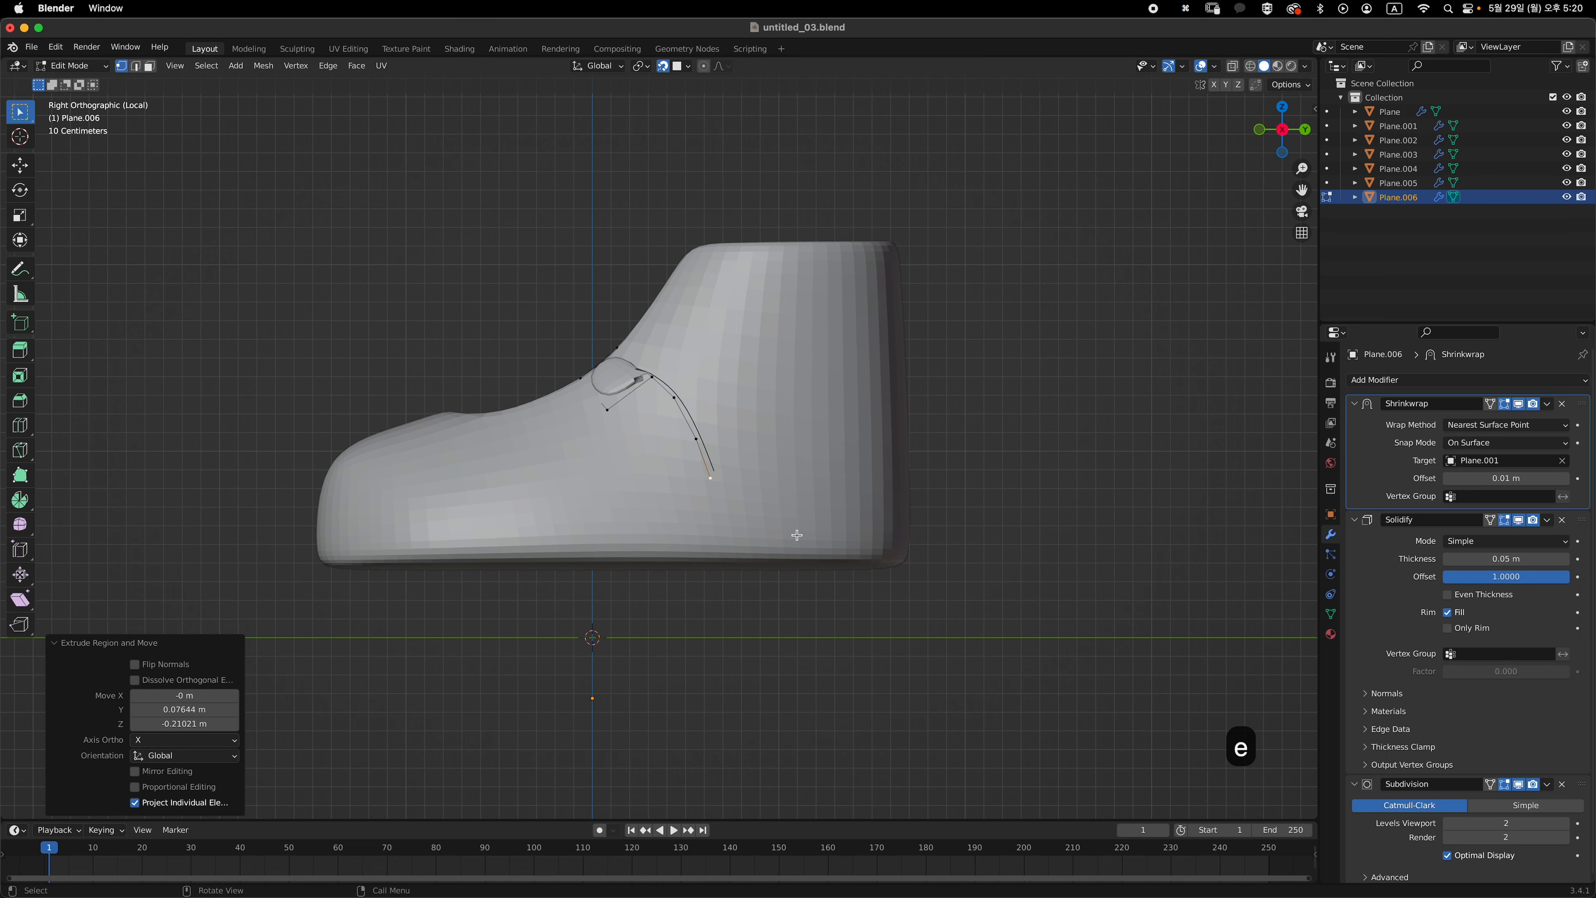
click(800, 578)
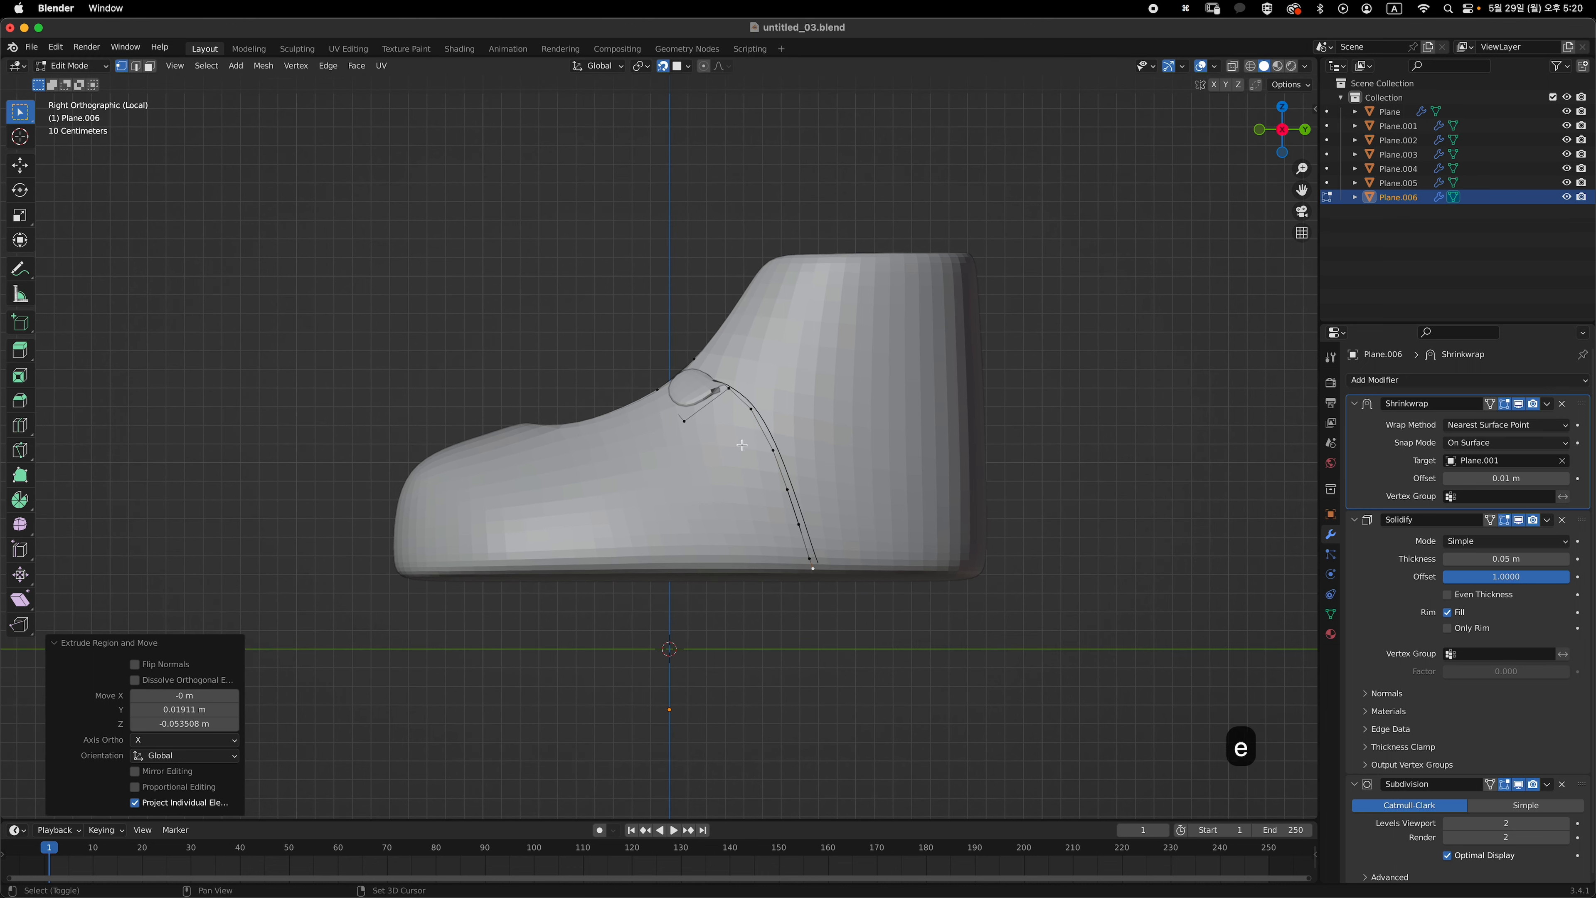
- Move the patch's two front vertices toward the toe along the boot surface
middle_drag(800, 578, 808, 438)
key(g)
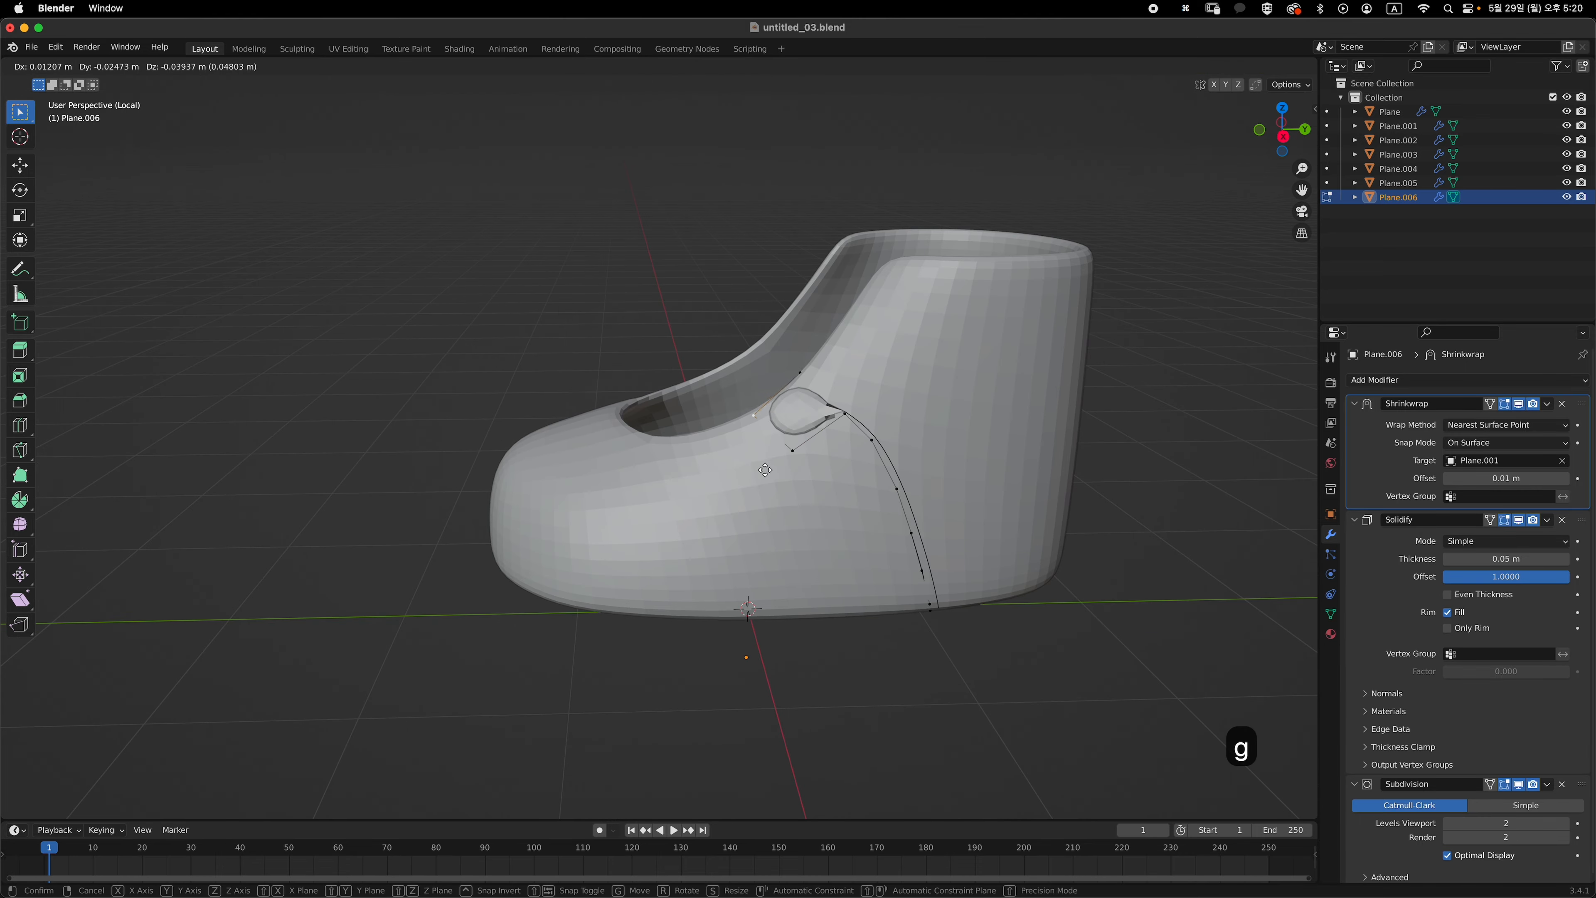
click(761, 469)
click(792, 450)
key(g)
click(761, 466)
- Extrude the patch's front lower vertex in several segments down the boot's side to form the front outline
key(grave)
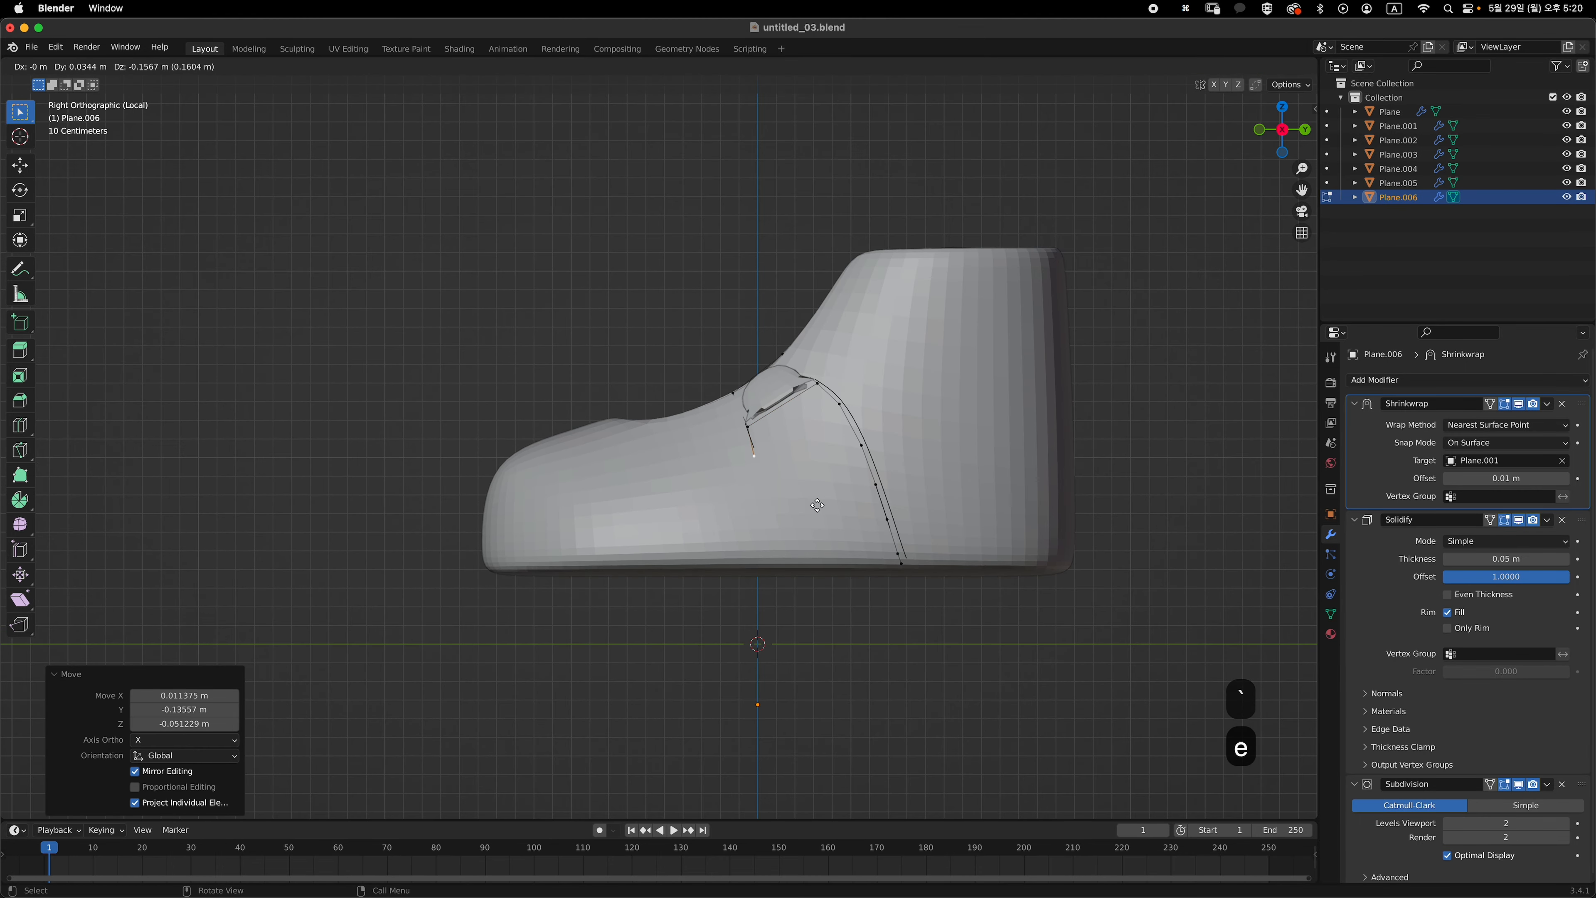
click(816, 493)
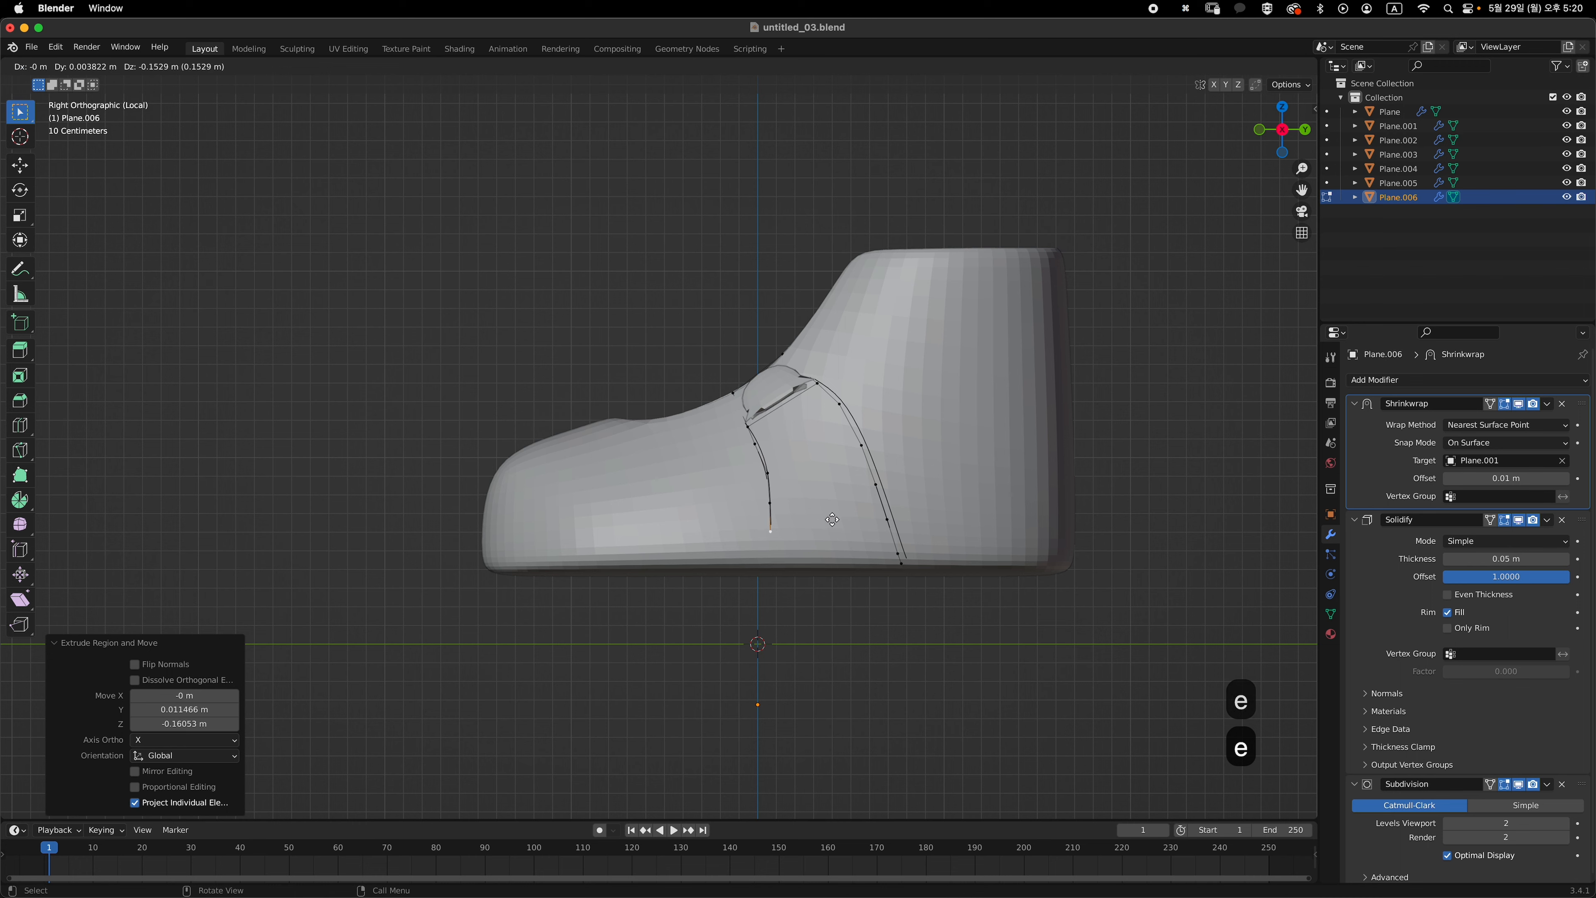
scroll(842, 427, down, 3)
- Dissolve the surplus vertex near the base of the rear outline and reposition its lowest vertices for even spacing
key(super+x)
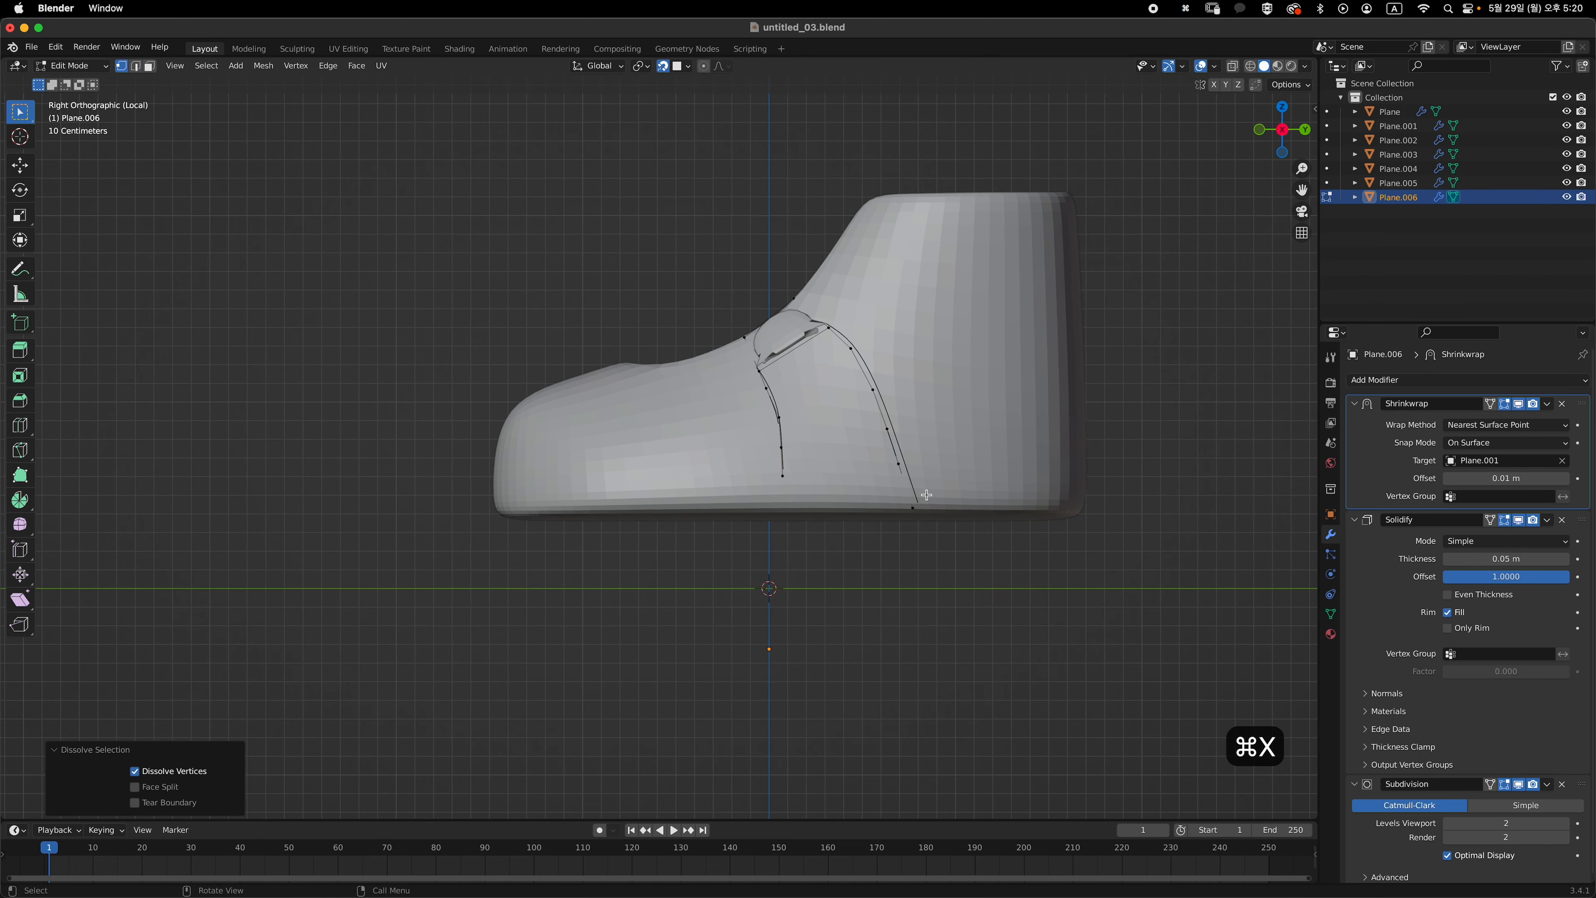
key(g)
click(937, 506)
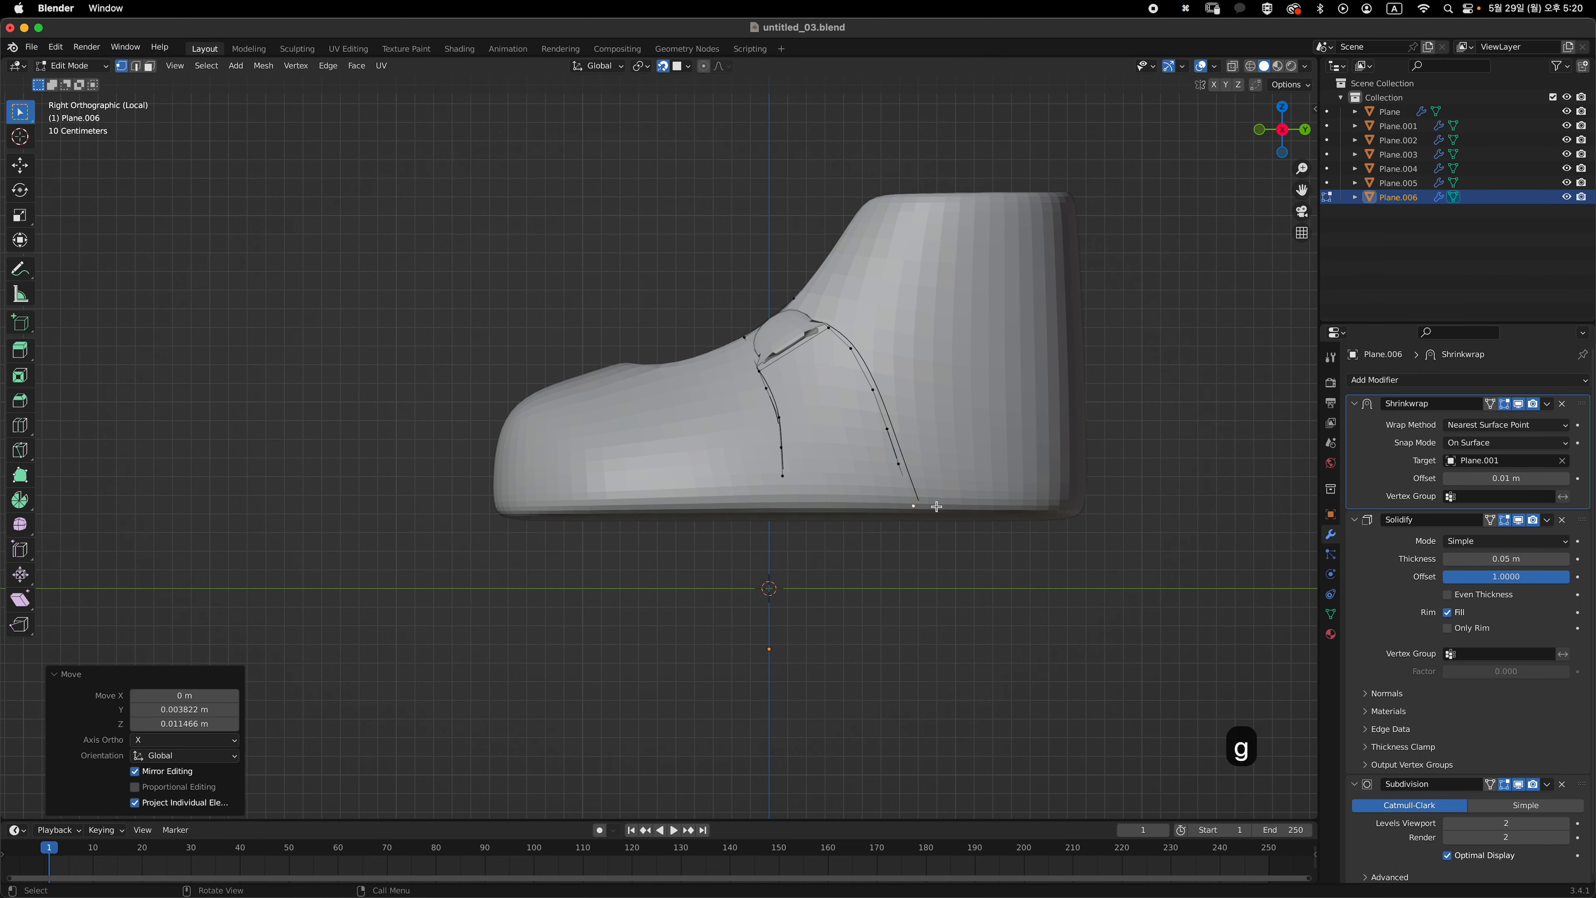
key(g)
right_click(864, 510)
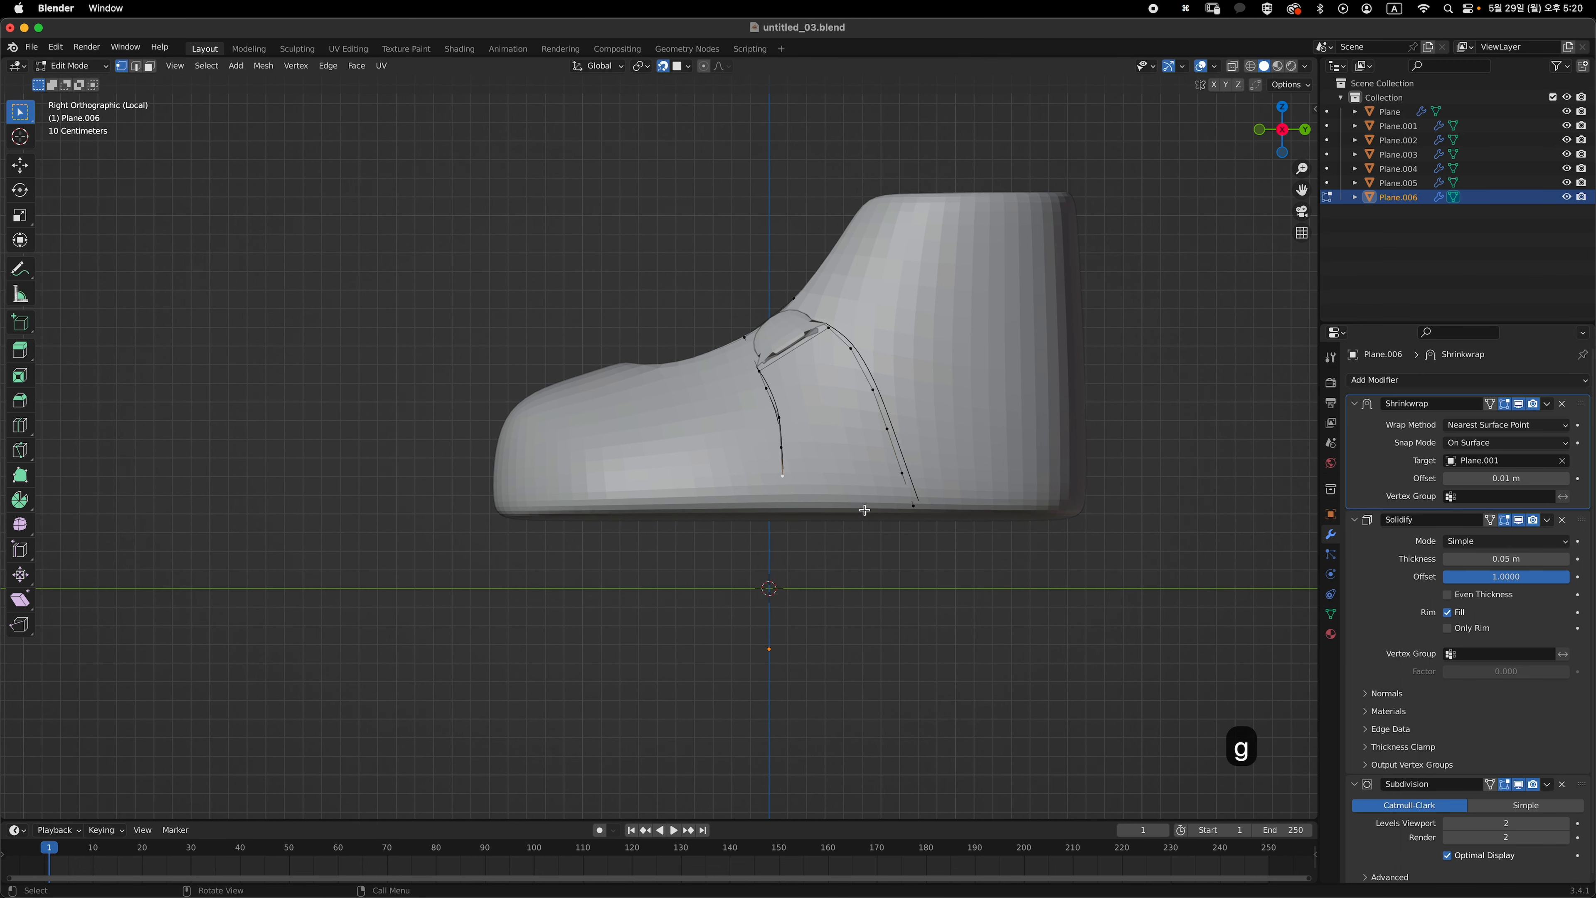
- Extrude the front outline's lower end forward just above the boot's base, segment by segment, around to the toe
click(804, 506)
scroll(835, 498, left, 3)
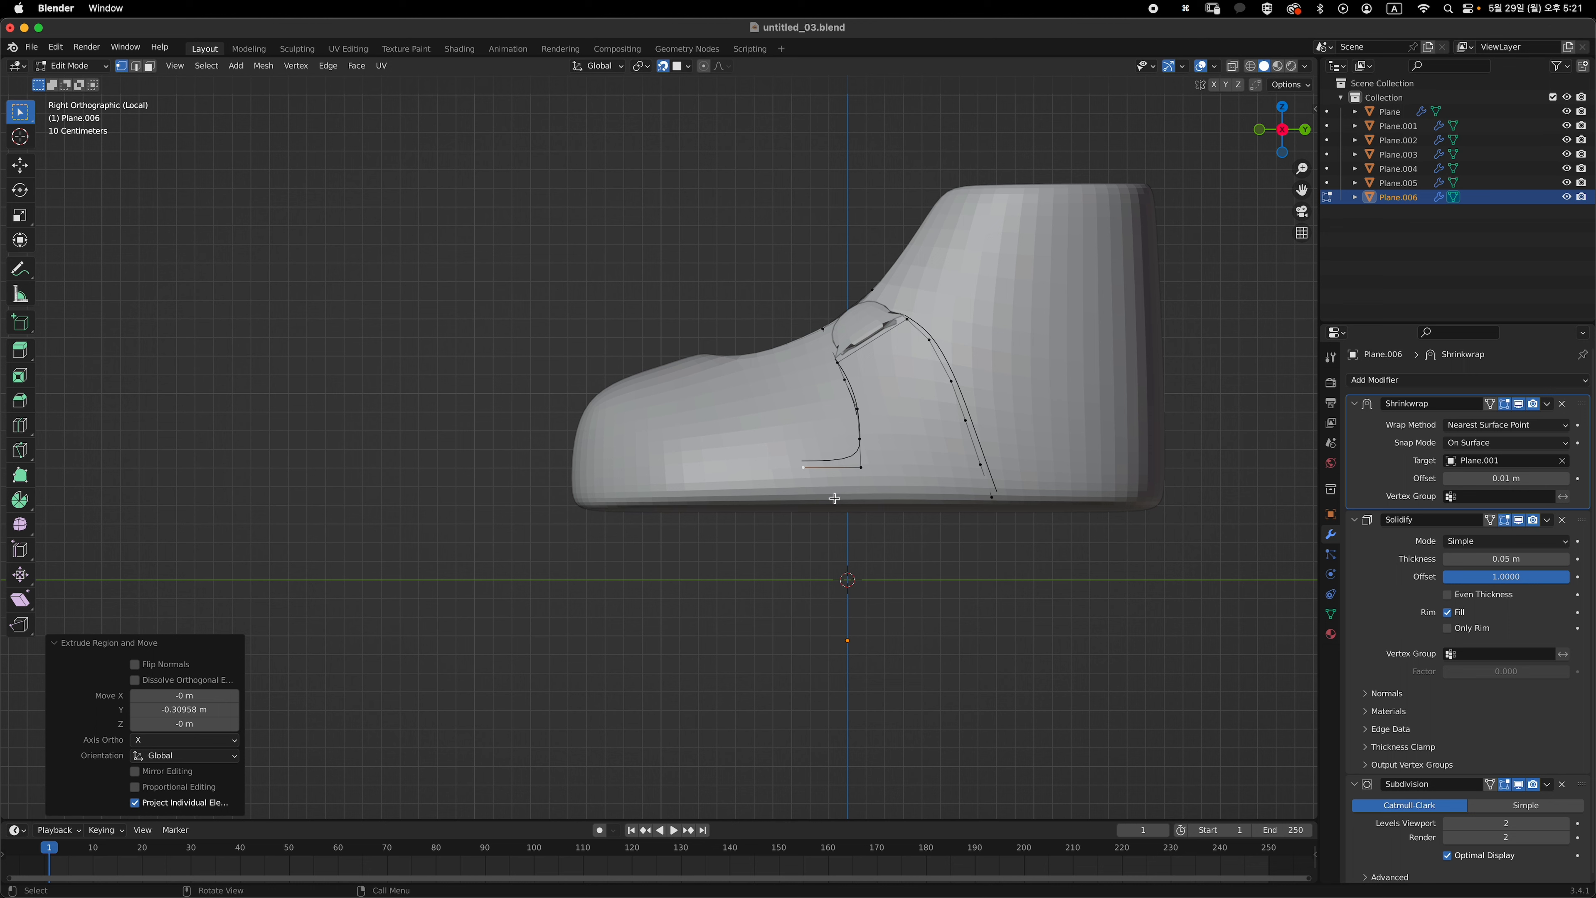
click(735, 501)
middle_drag(735, 501, 1045, 517)
key(g)
right_click(766, 465)
key(e)
key(g)
click(759, 496)
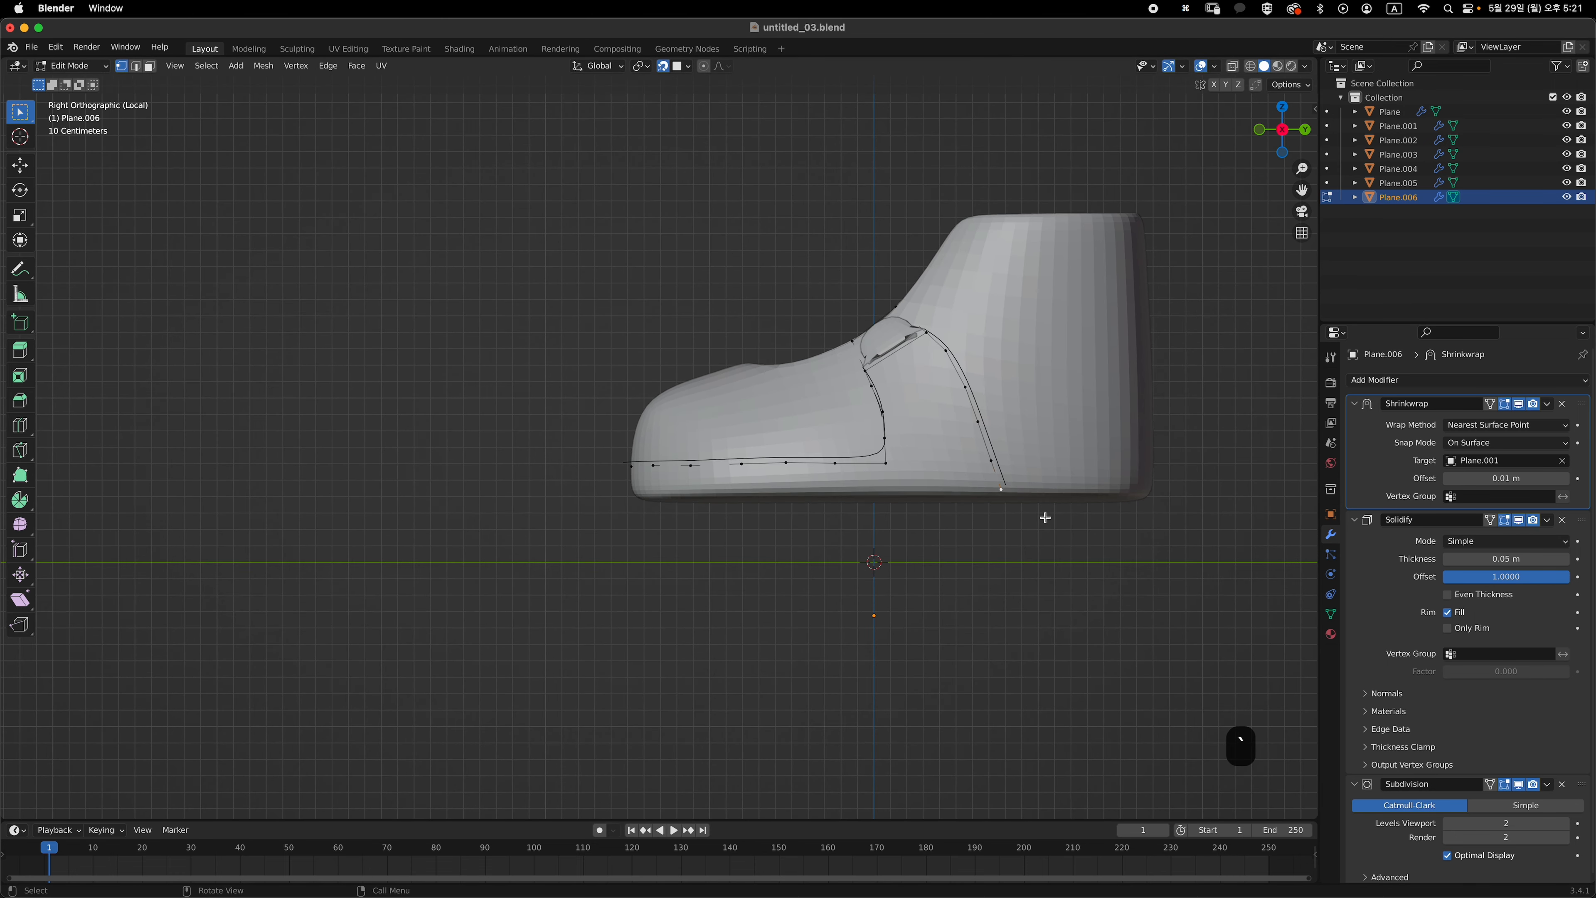
- Extrude the rear outline's lower end forward along the boot's base to the toe, and join the two toe ends with an edge
click(877, 514)
shift+middle_drag(878, 514, 904, 509)
key(e)
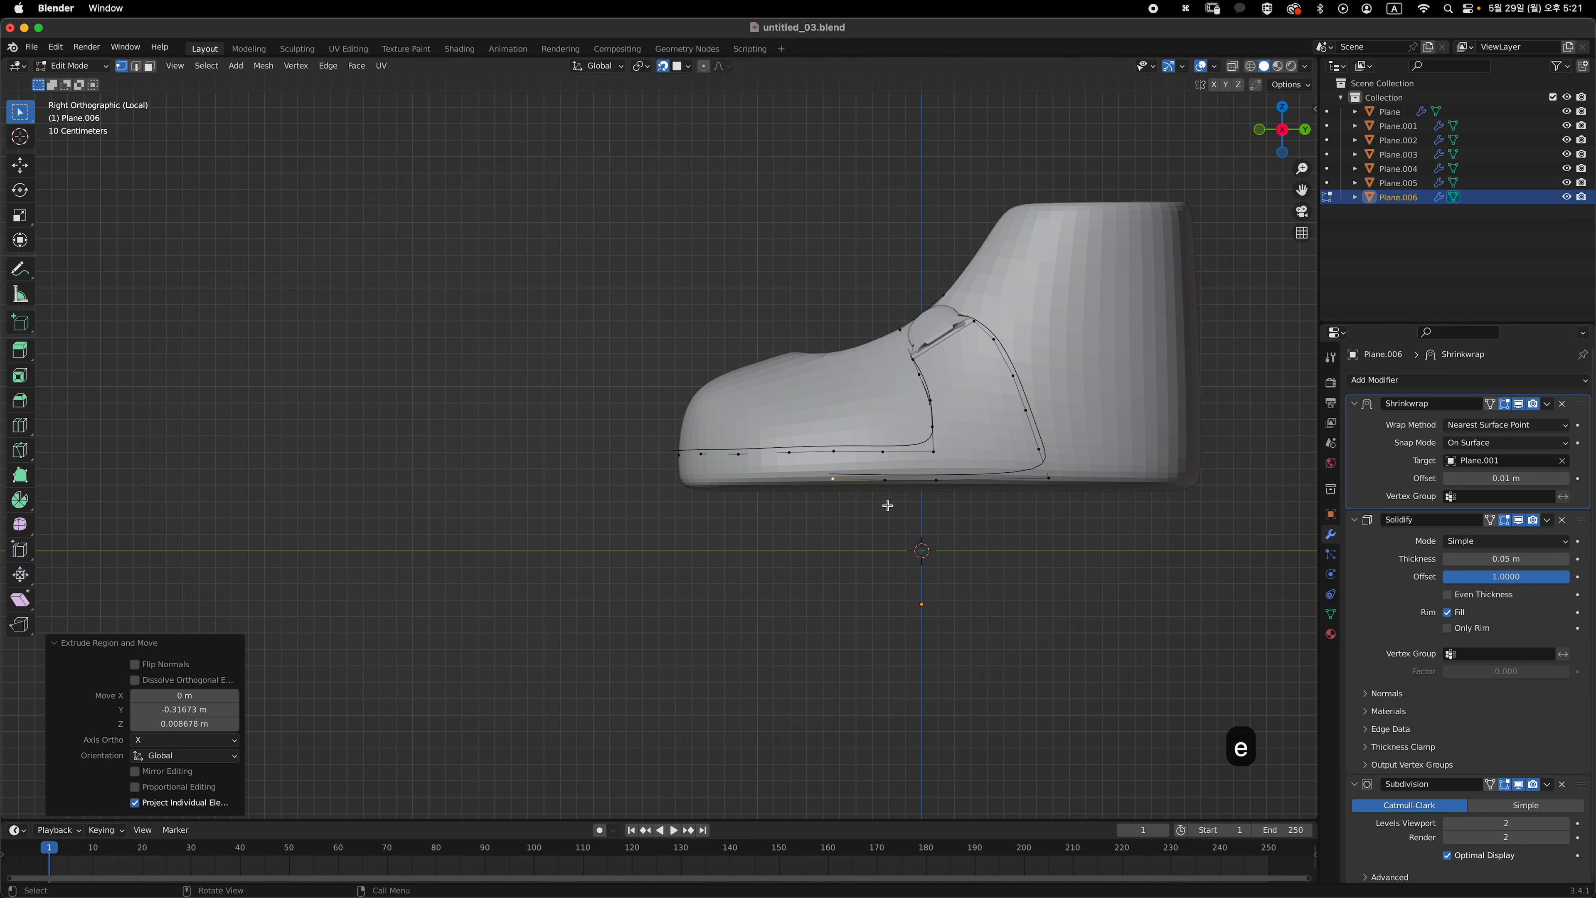
middle_drag(779, 510, 804, 433)
key(f)
shift+middle_drag(804, 434, 729, 483)
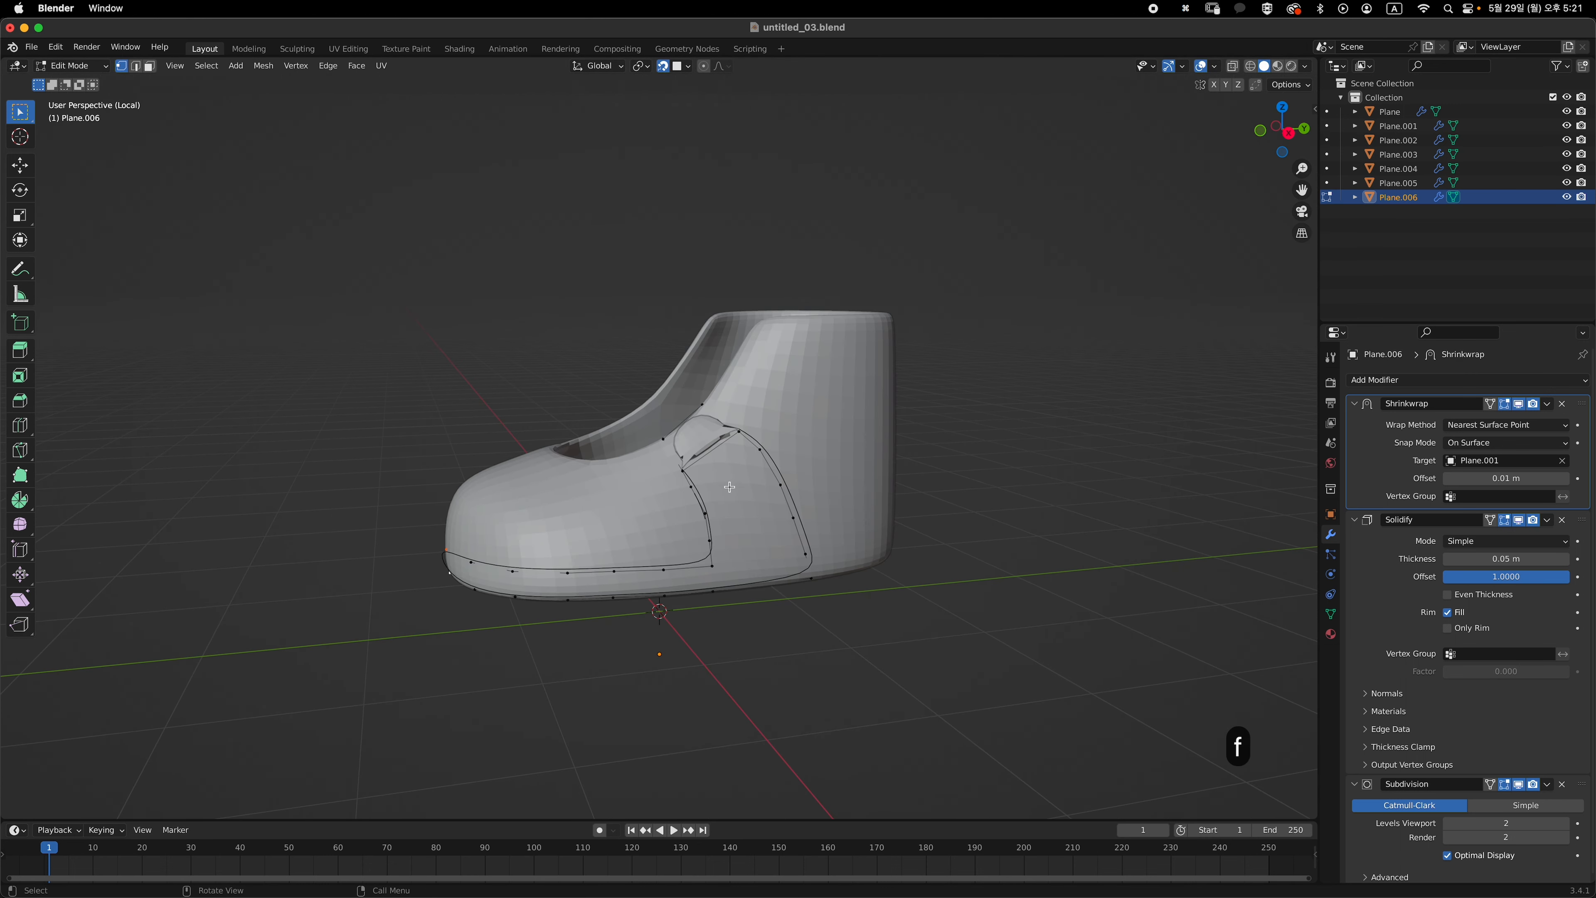
- Fill the strip between the two outlines with faces from the instep down and along the base to the toe
scroll(731, 481, up, 1)
key(2)
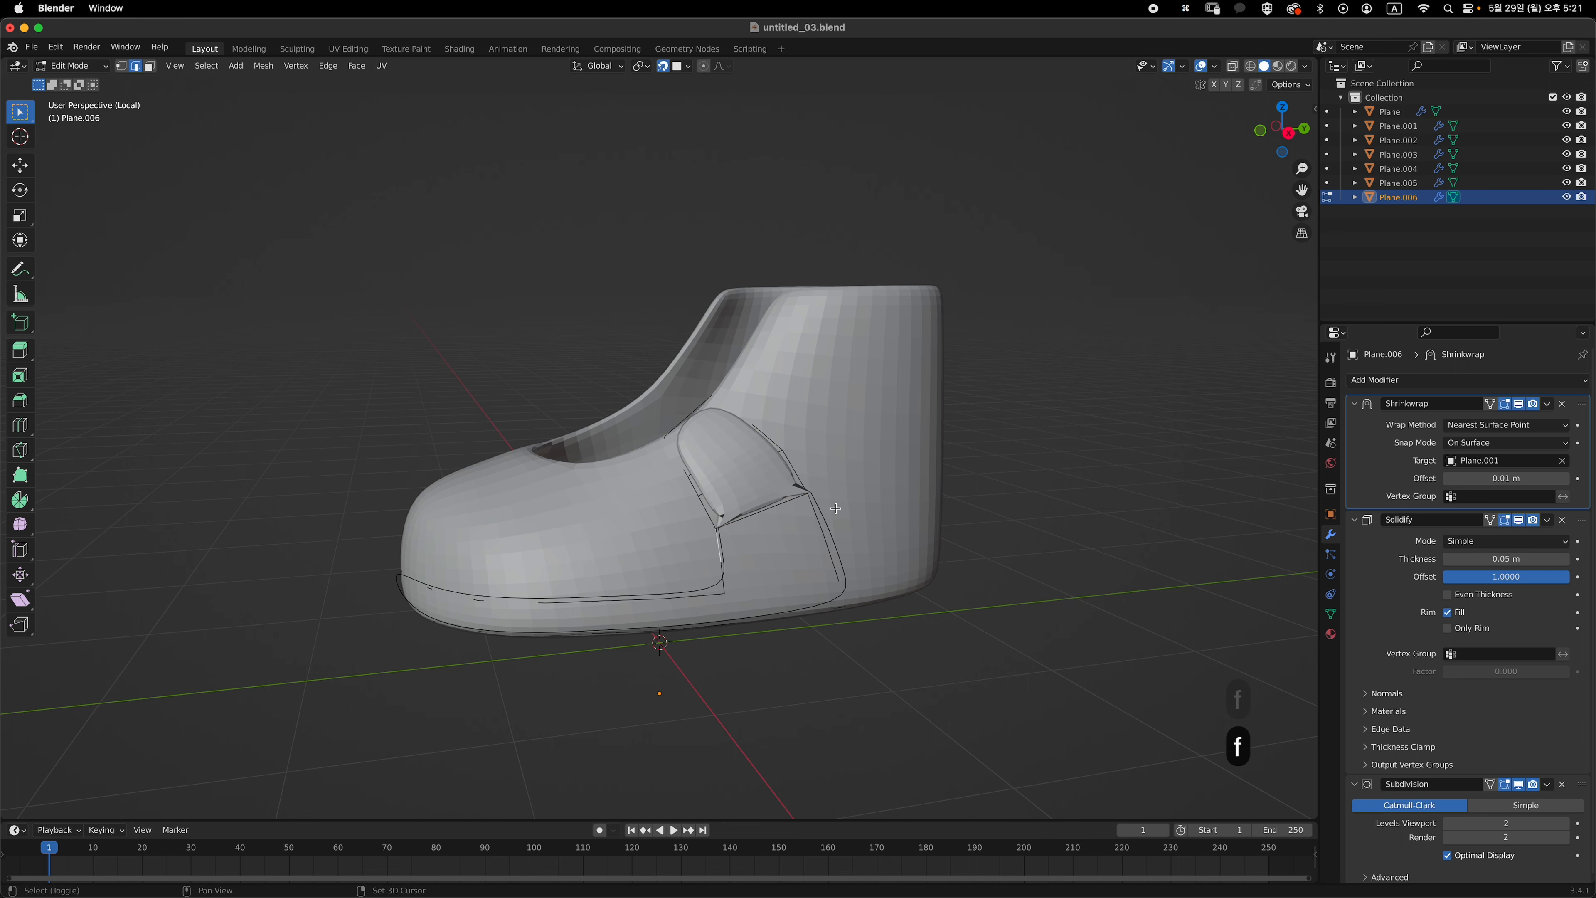
shift+middle_drag(839, 544, 765, 511)
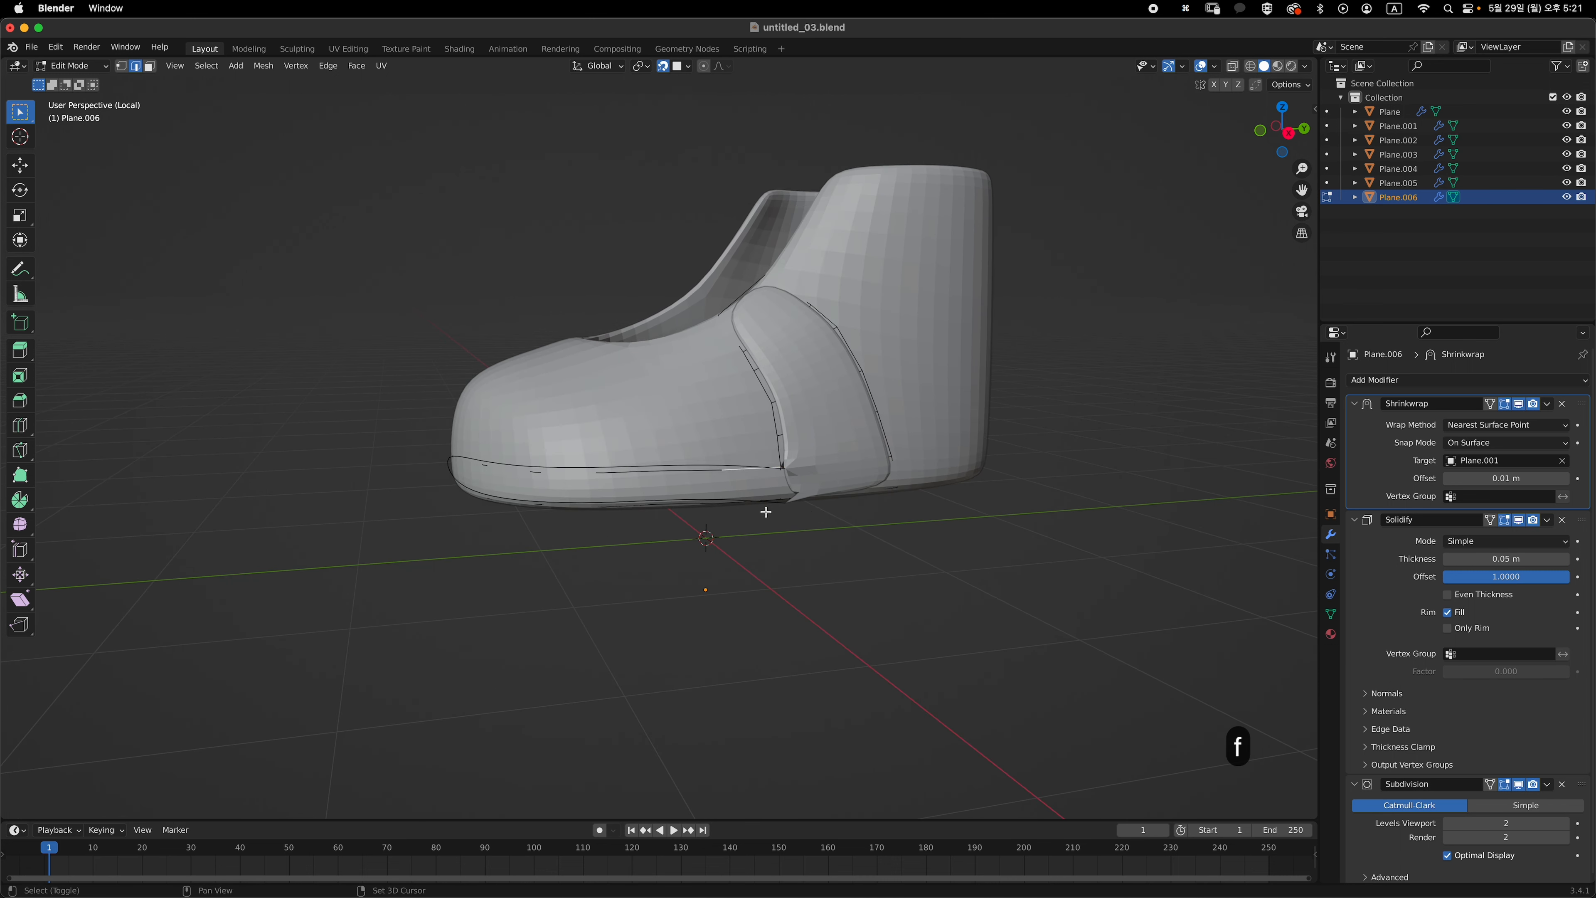
middle_drag(584, 515, 797, 473)
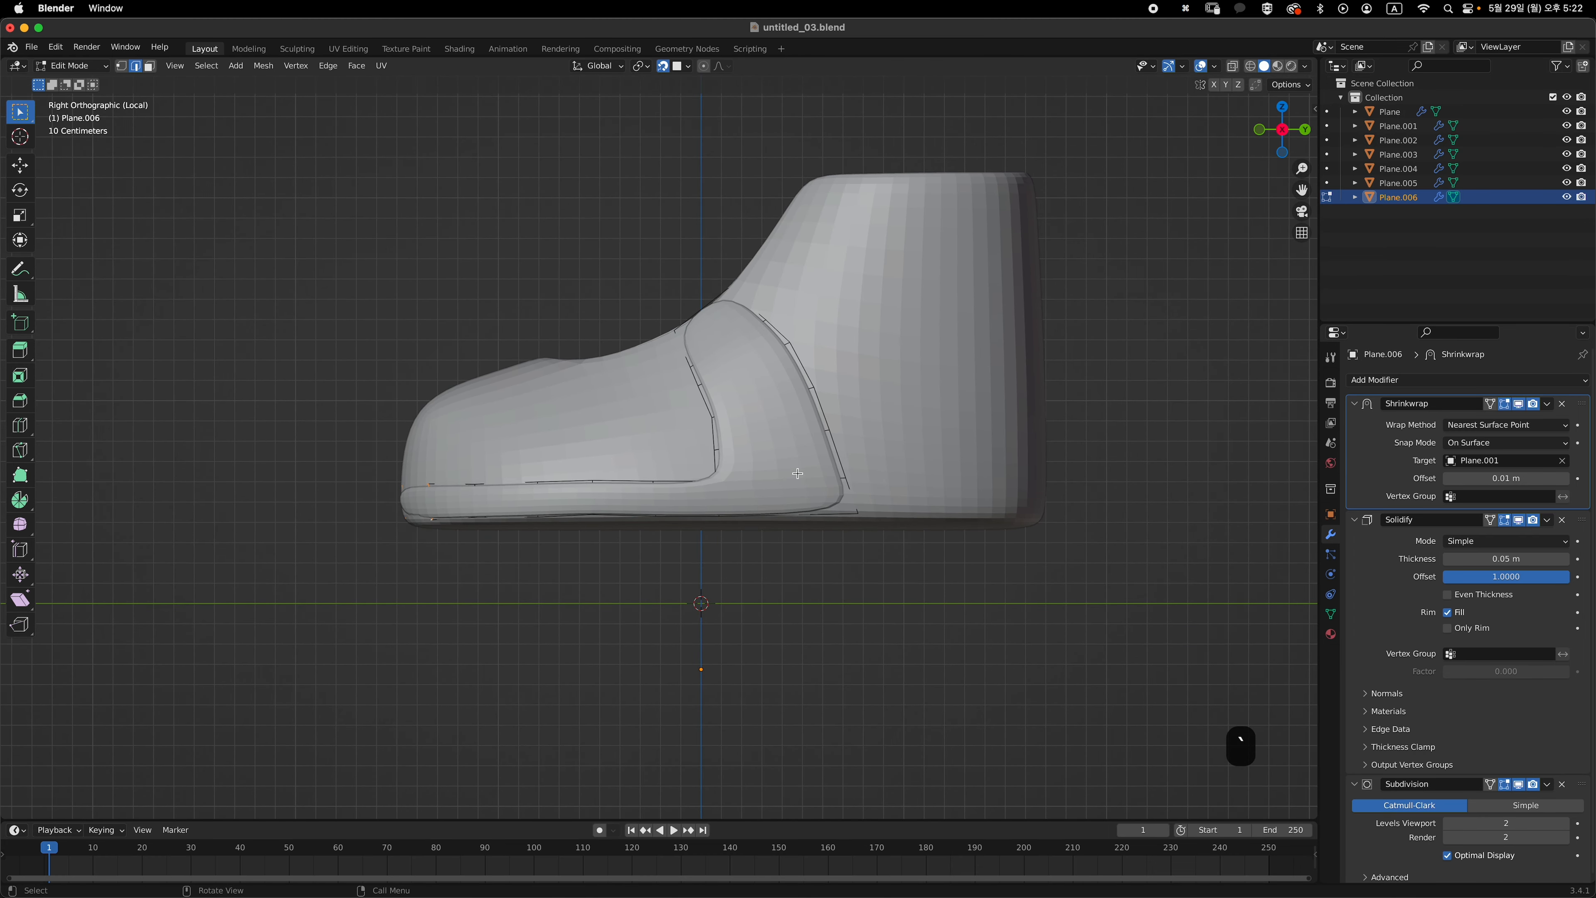
- Add an X-axis Mirror modifier to Plane.006 and place it first in the modifier stack, above Shrinkwrap
key(Tab)
click(1381, 381)
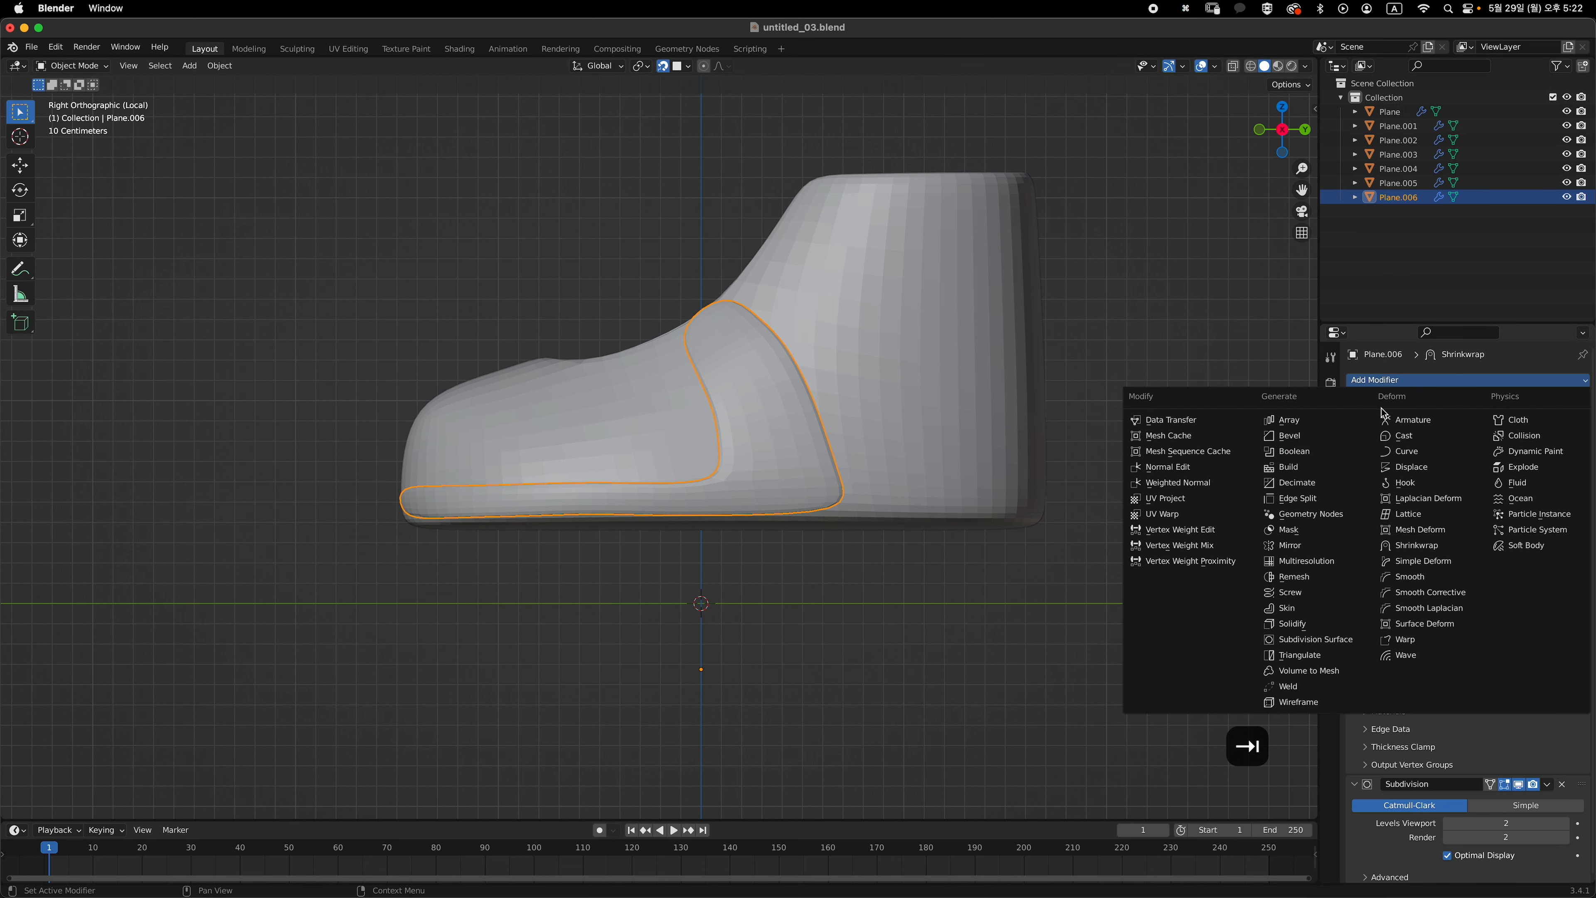
click(1332, 546)
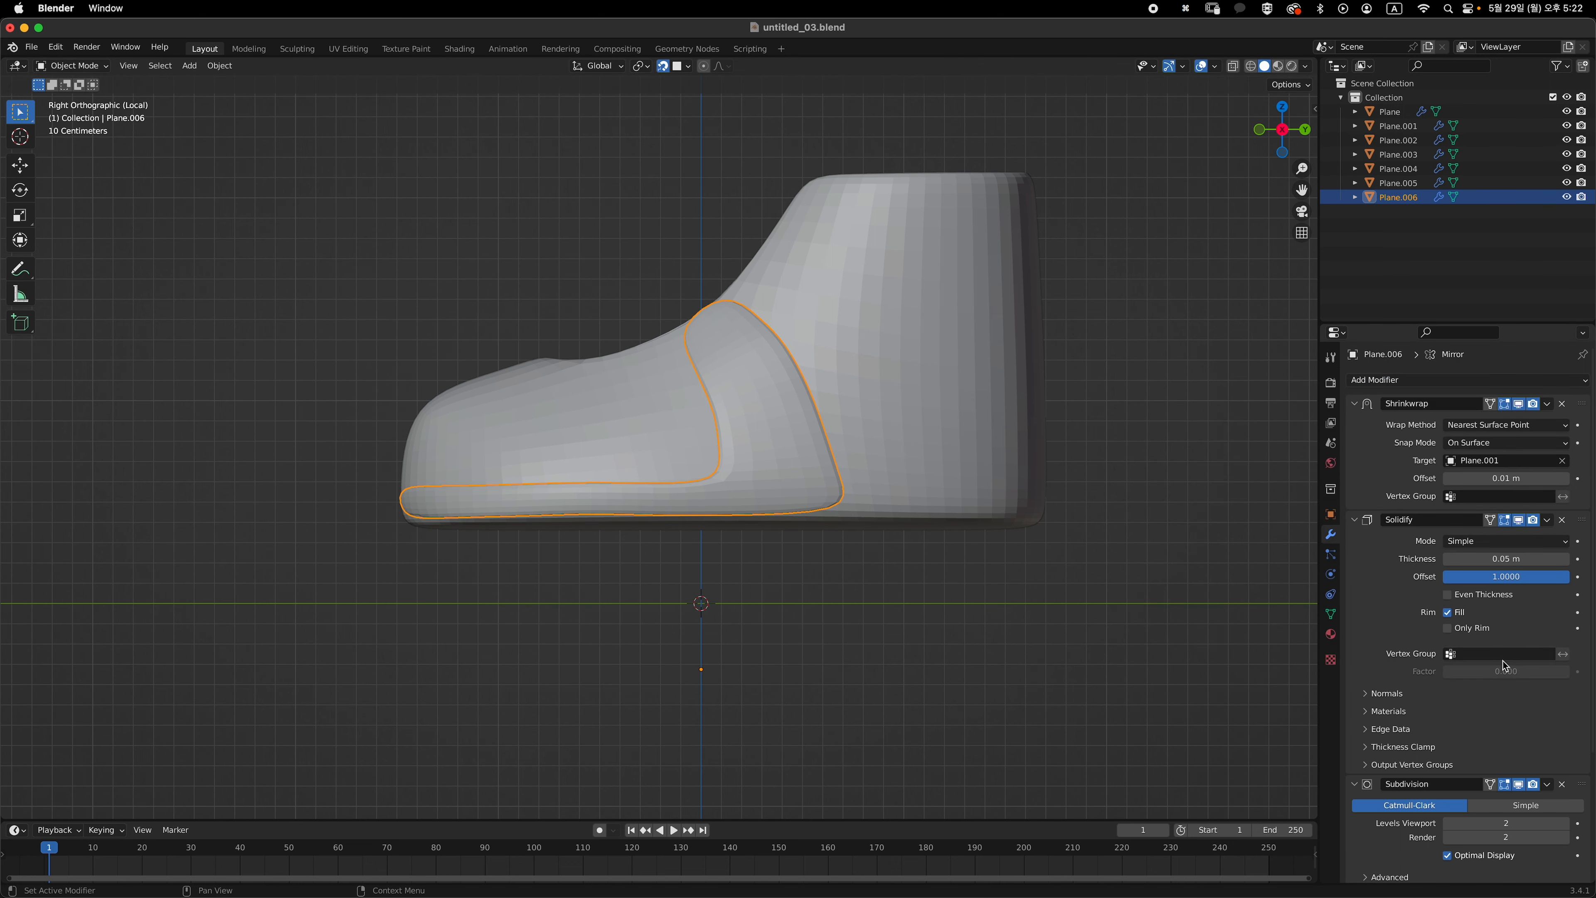
scroll(1501, 671, down, 5)
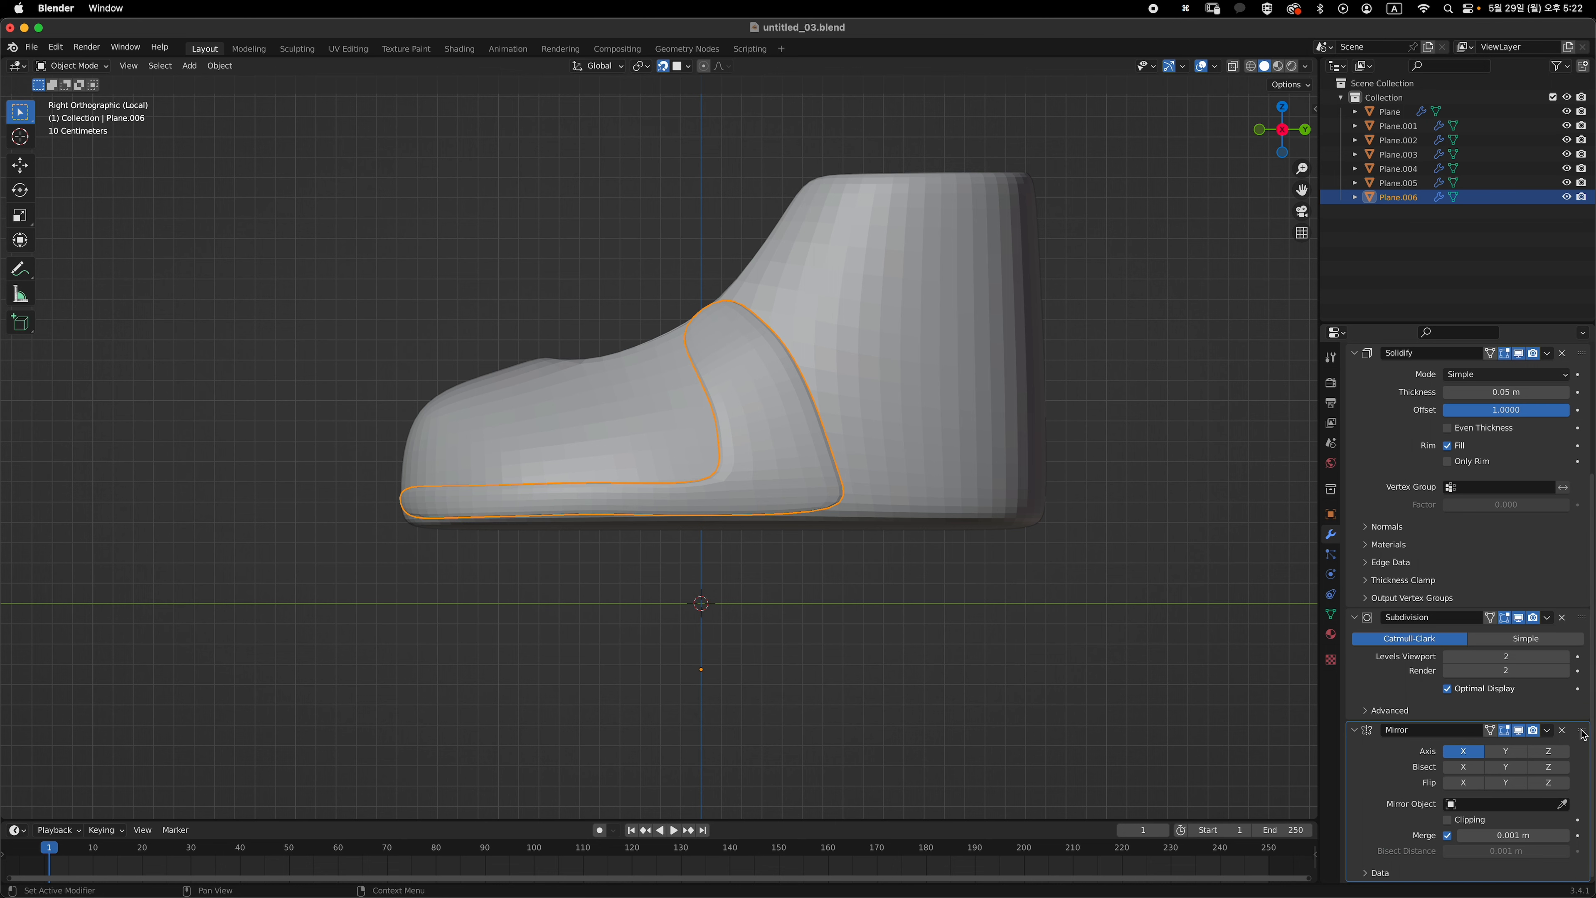
drag(1580, 730, 1552, 336)
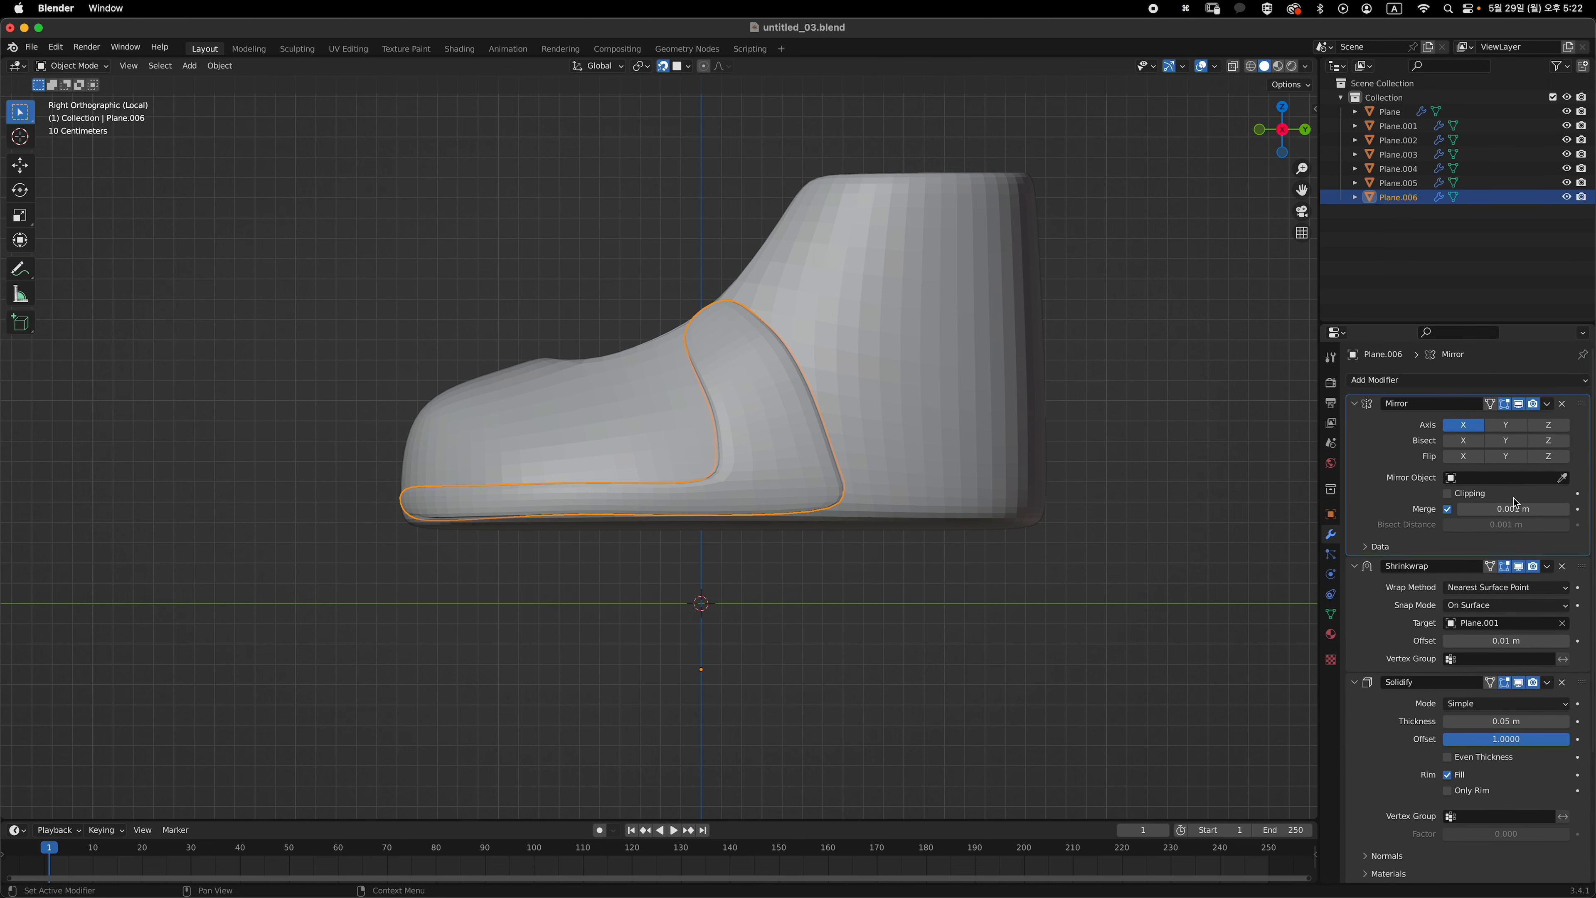
- Enable clipping on the Mirror modifier and move the band's toe-end vertices along X onto the centre line to join both halves
middle_drag(899, 499, 809, 488)
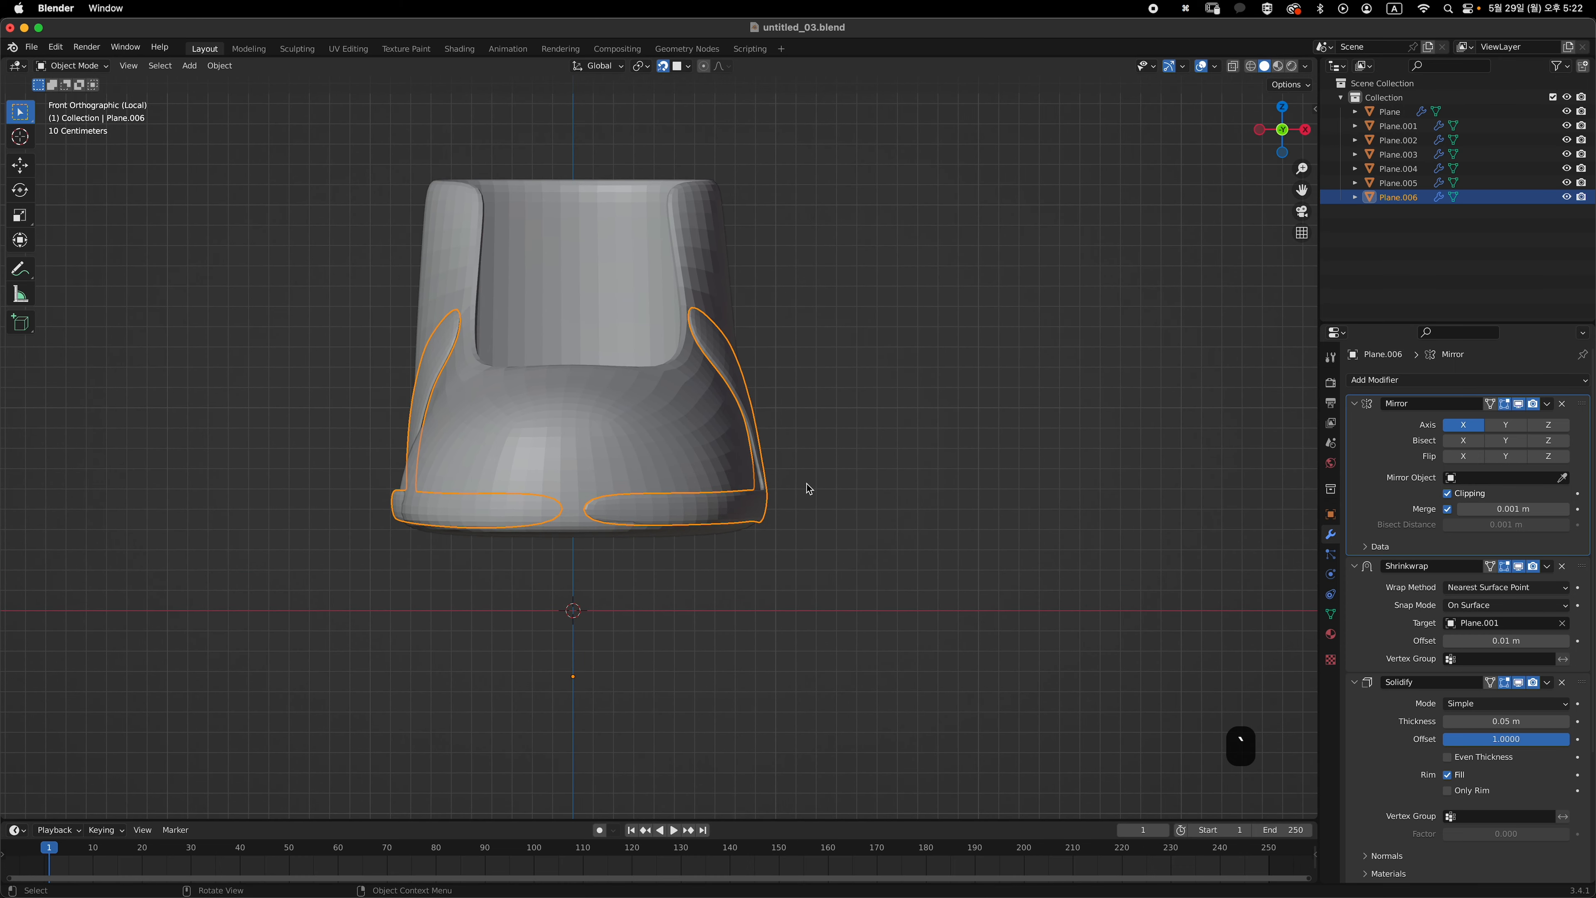
key(Tab)
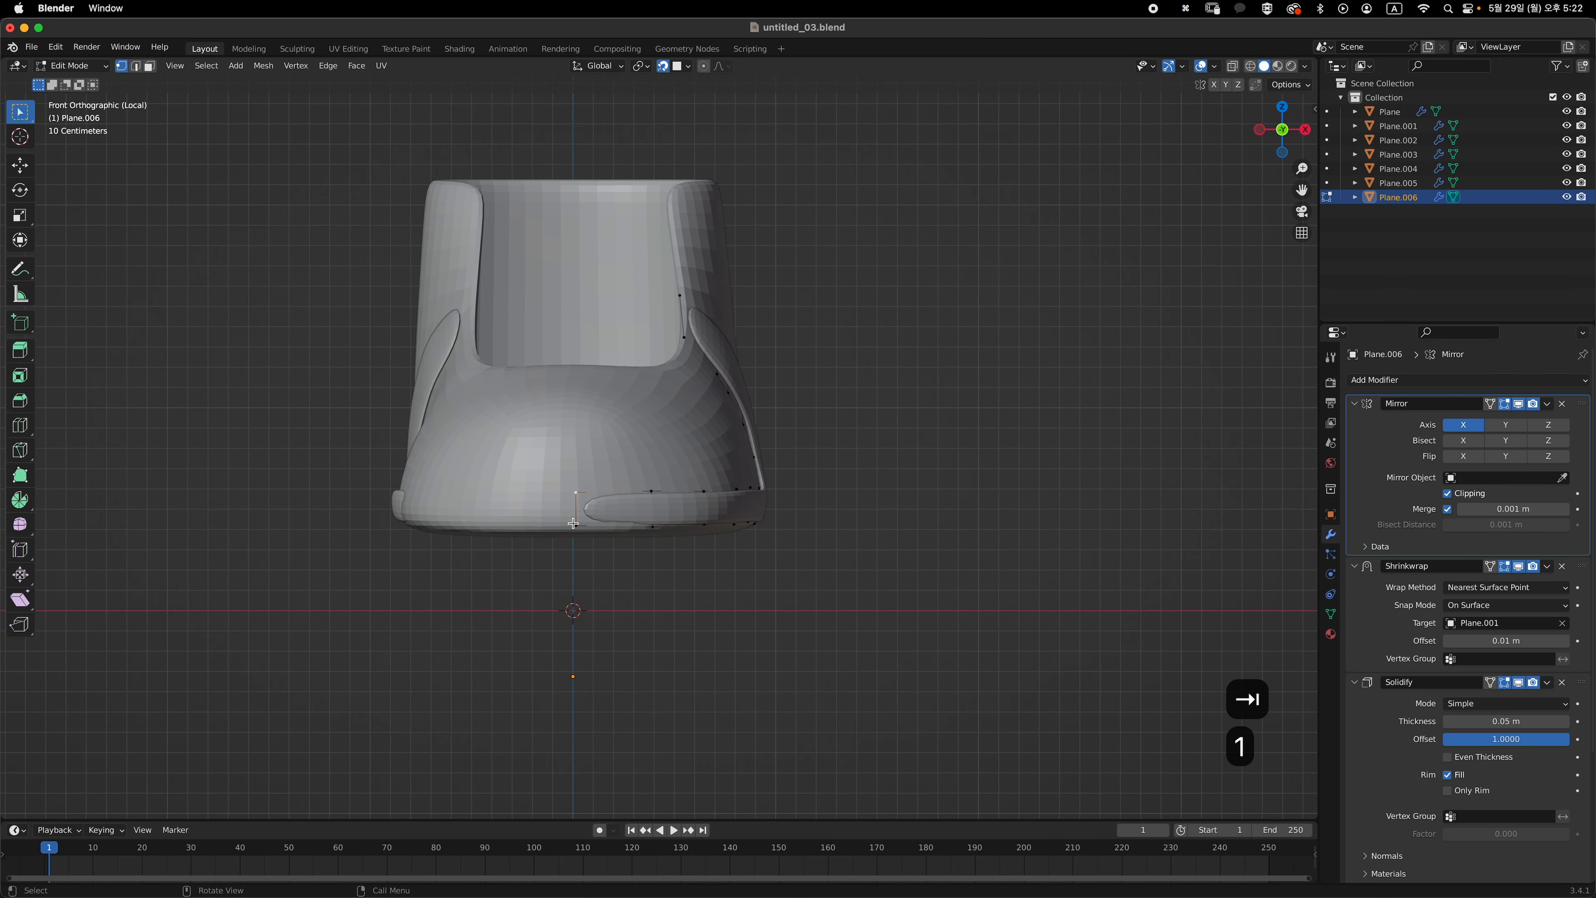
key(g)
key(x)
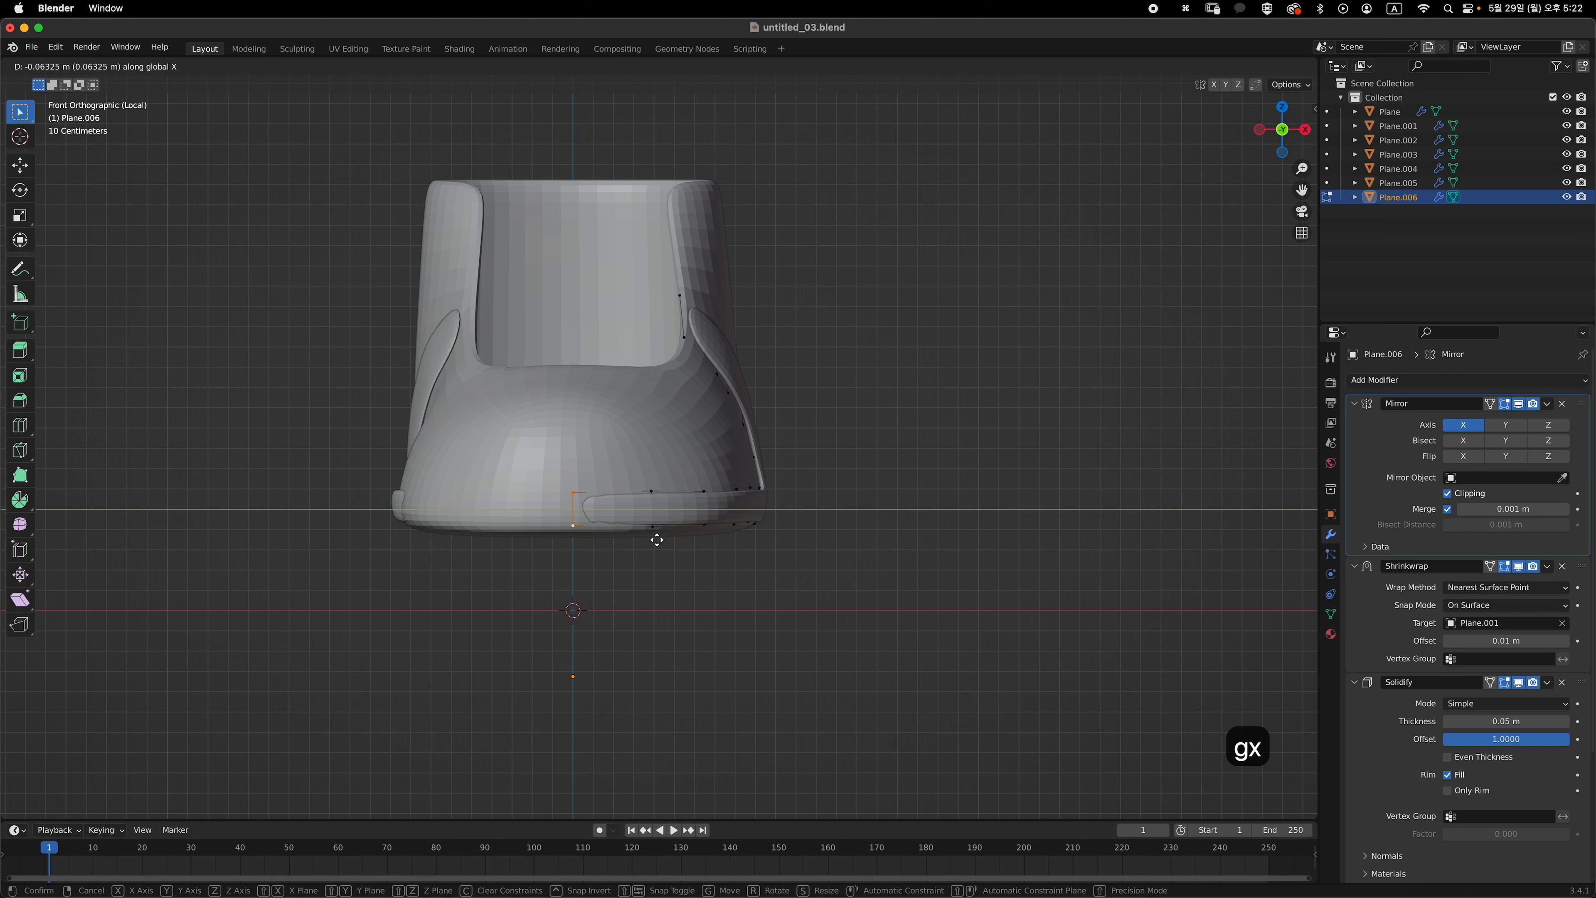
click(657, 540)
key(Tab)
key(alt+z)
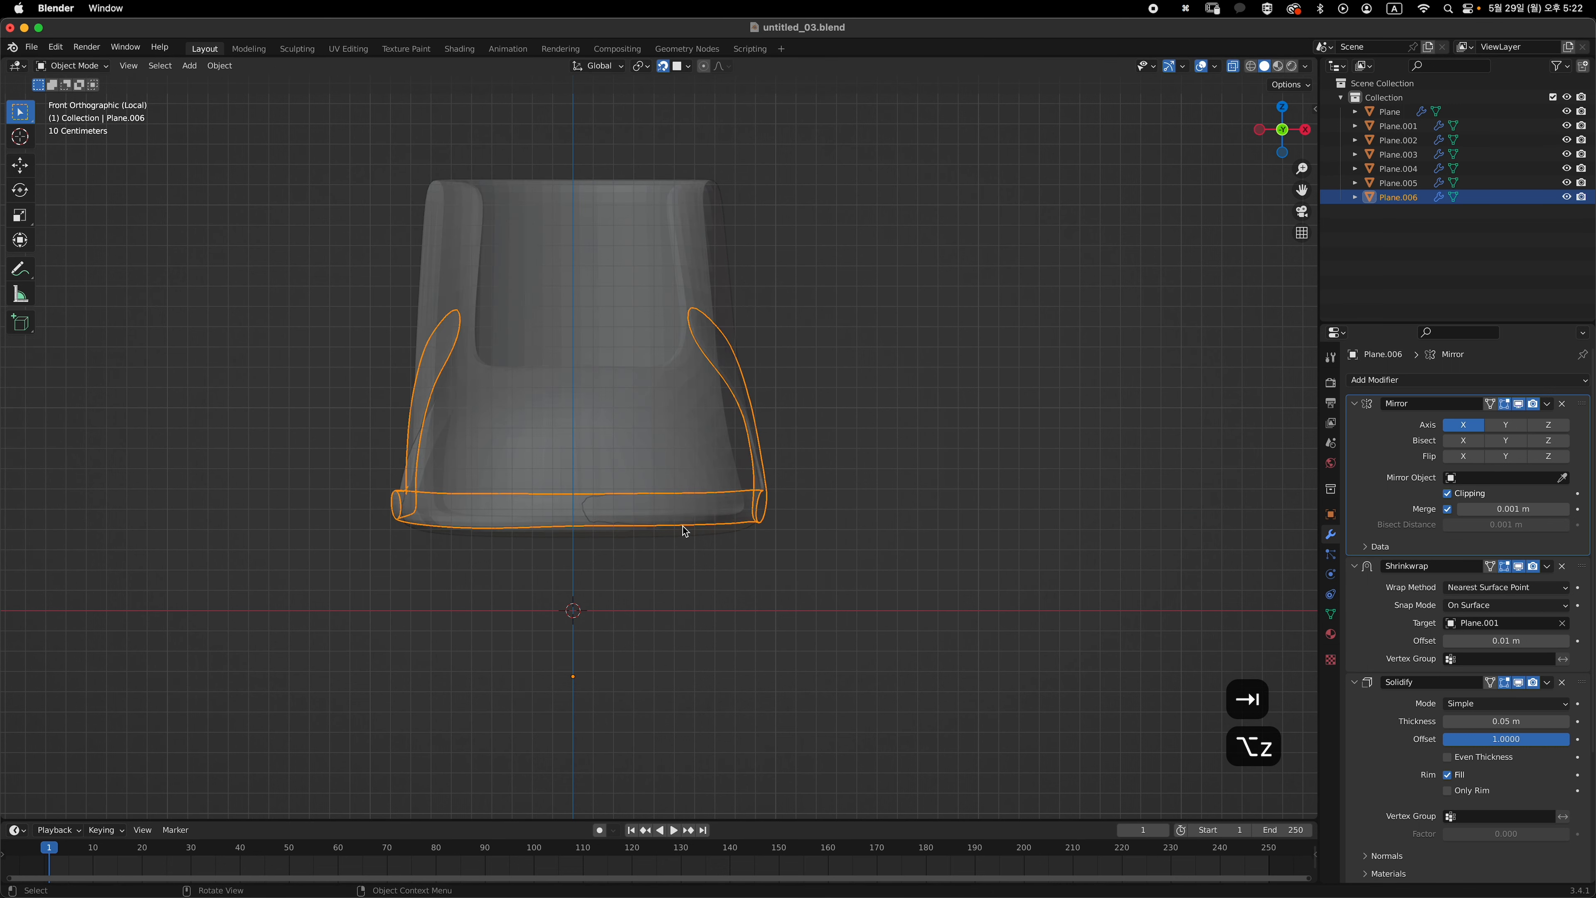
key(alt+z)
middle_drag(687, 539, 743, 454)
- Move the band's inner corner vertex, where the side panel meets the base strip, forward and up to round the bend
key(Tab)
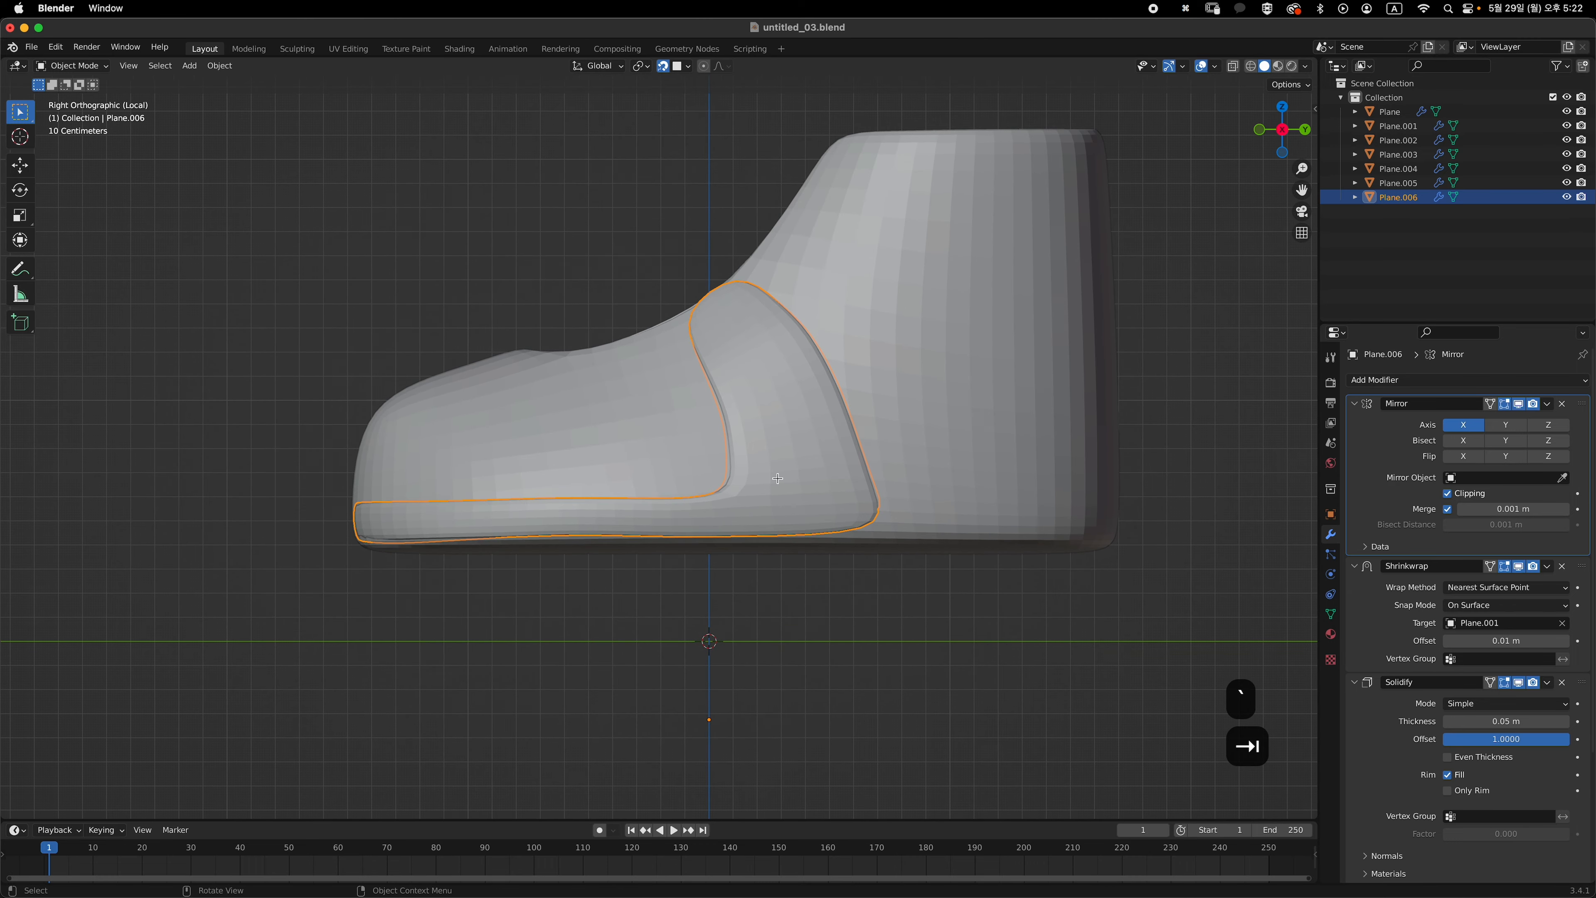
key(alt+z)
scroll(731, 473, up, 1)
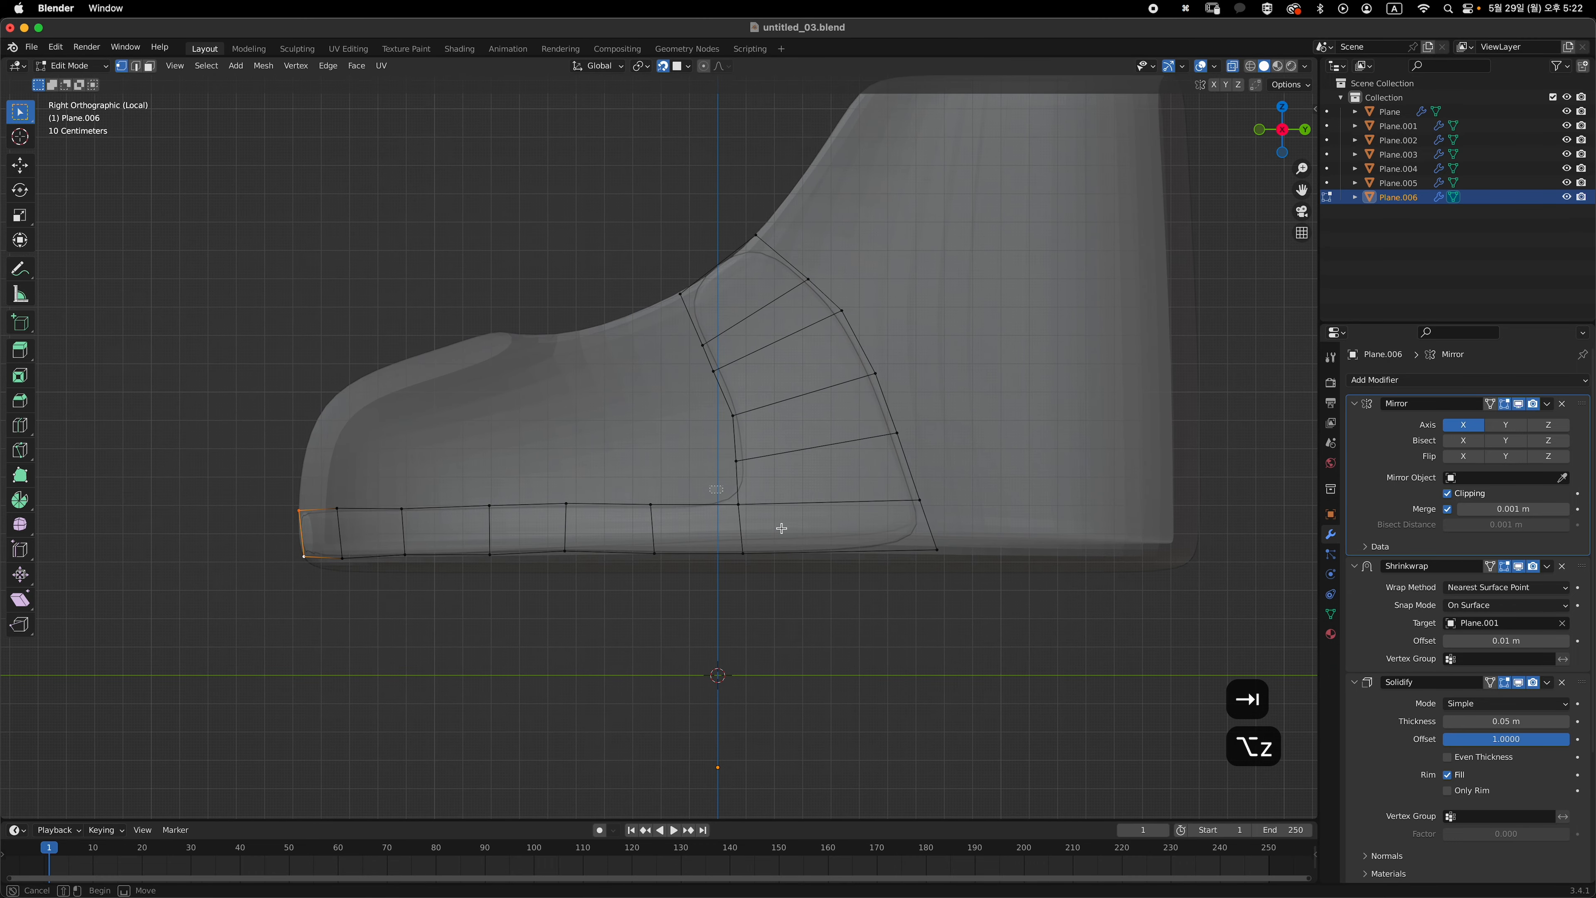
key(g)
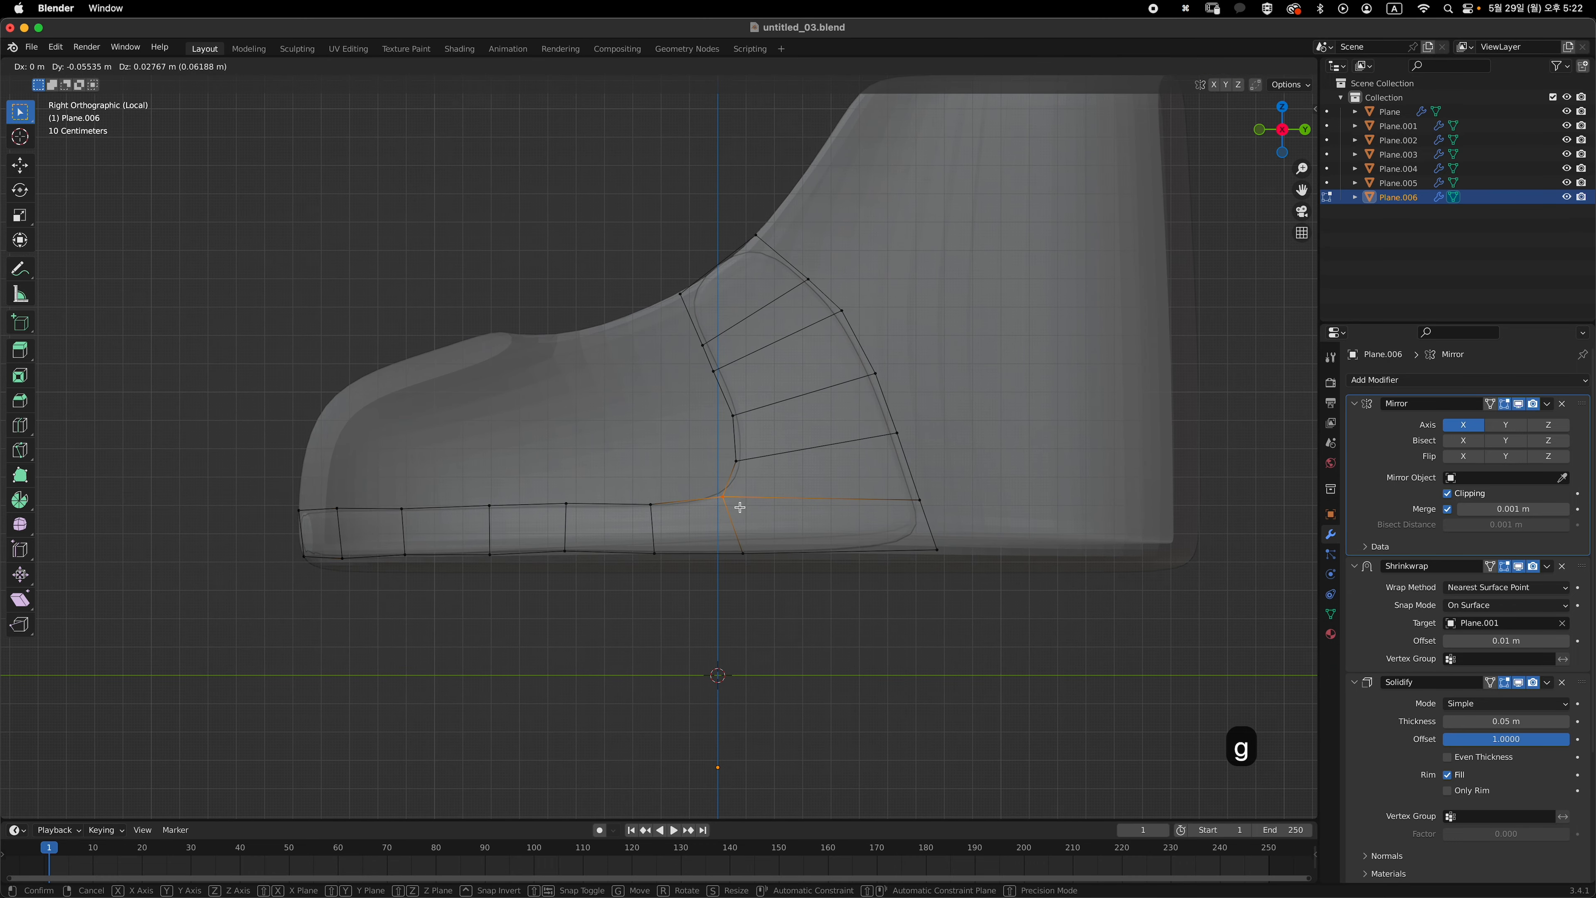
click(741, 503)
key(g)
click(727, 486)
key(g)
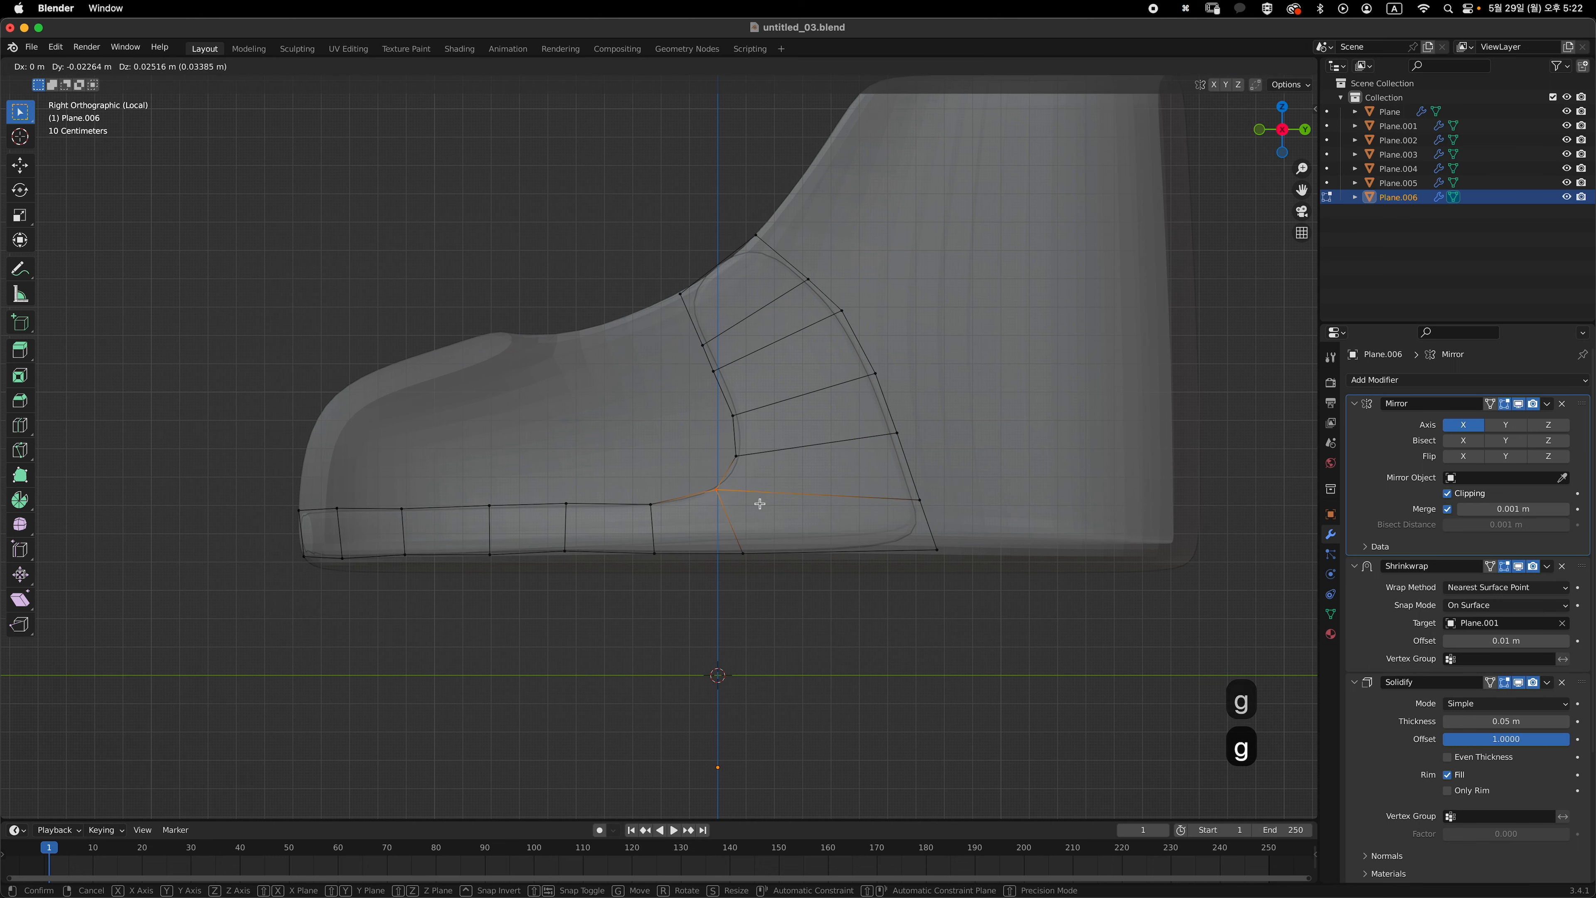
click(759, 503)
- Reposition the front-edge vertices above the inner corner to smooth the side panel's front curve
click(741, 457)
key(g)
click(780, 458)
click(736, 416)
key(g)
click(786, 421)
click(711, 371)
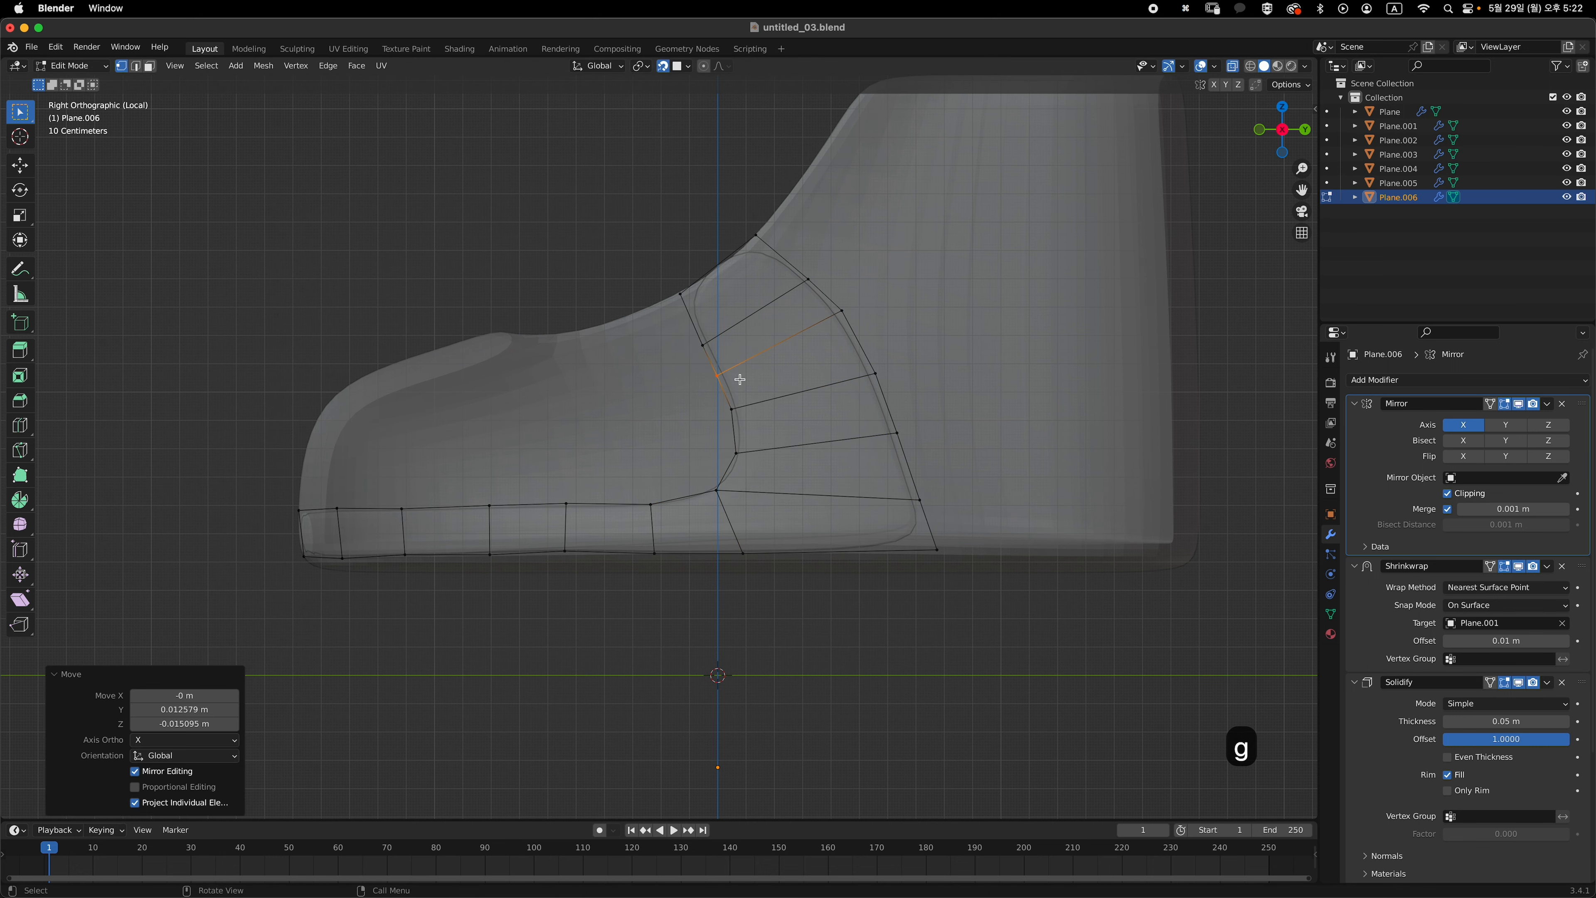
- Adjust the upper- and lower-edge vertices of the base strip just ahead of the inner corner
click(660, 510)
key(g)
click(694, 514)
click(651, 539)
shift+middle_drag(683, 517, 786, 495)
key(g)
click(680, 554)
click(653, 495)
click(682, 508)
- Raise the upper-edge vertices along the middle and front of the base strip to even out its top outline
key(alt+z)
key(alt+z)
key(alt+z)
click(708, 502)
key(g)
key(z)
click(710, 493)
click(653, 499)
key(g)
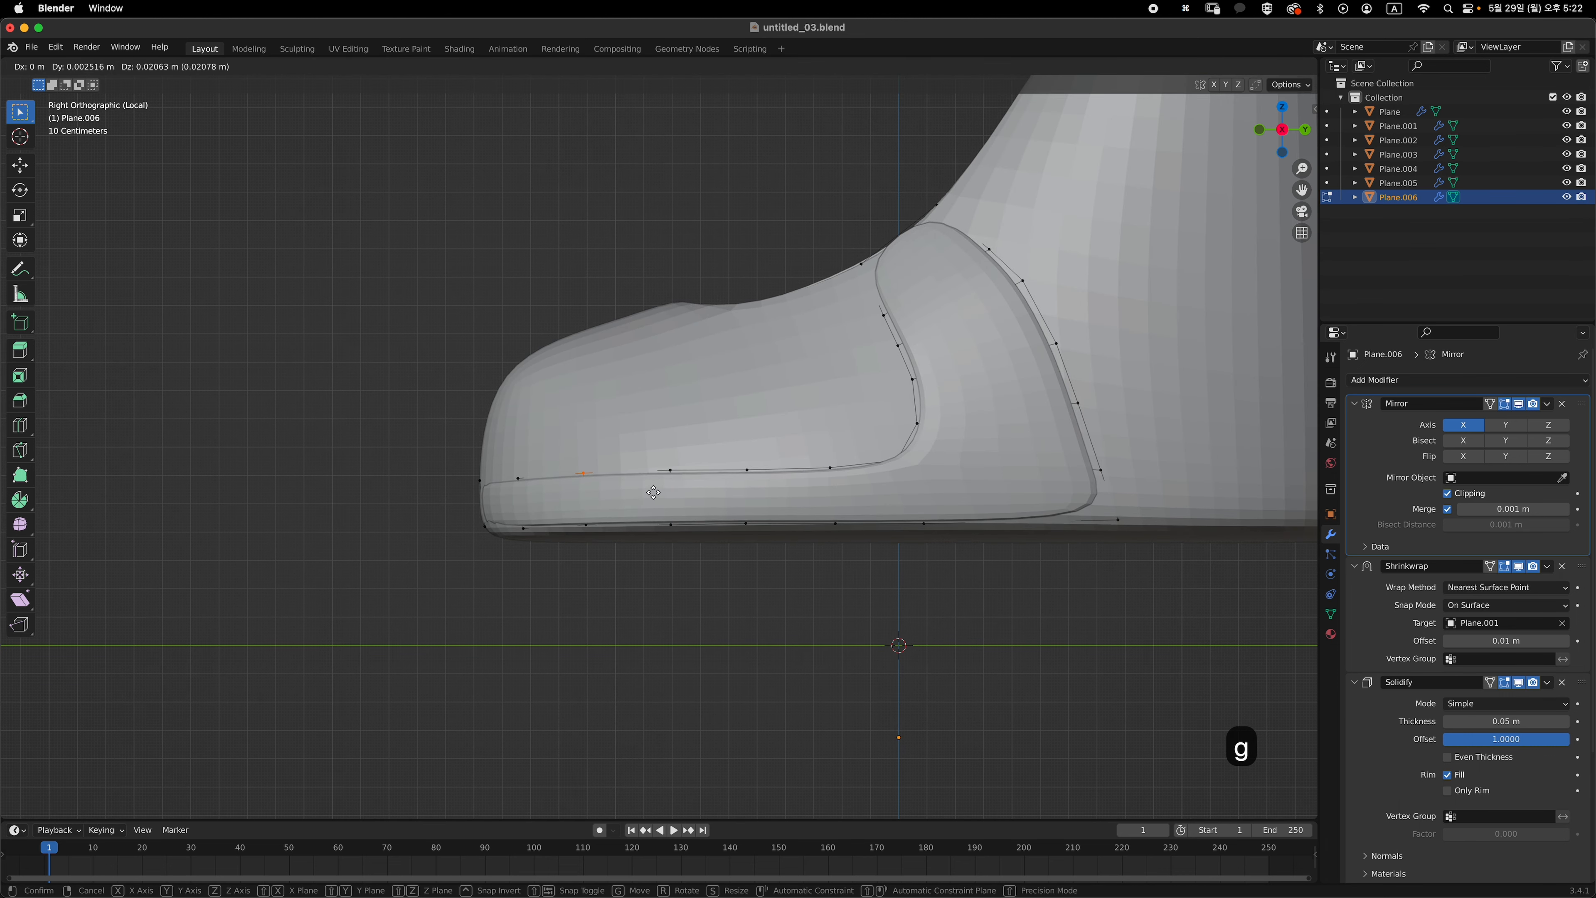
click(653, 492)
- Adjust the height of the base strip's upper-edge vertices around the toe
middle_drag(653, 492, 741, 493)
click(547, 475)
key(g)
click(545, 473)
click(621, 488)
mouse_move(545, 473)
middle_down()
mouse_move(622, 486)
mouse_move(528, 496)
middle_up()
key(g)
key(z)
click(610, 494)
- Raise the upper-edge vertices just ahead of the bend along Z to ease the curve into the base strip
shift+middle_drag(944, 500, 868, 506)
click(853, 464)
key(g)
key(z)
click(862, 456)
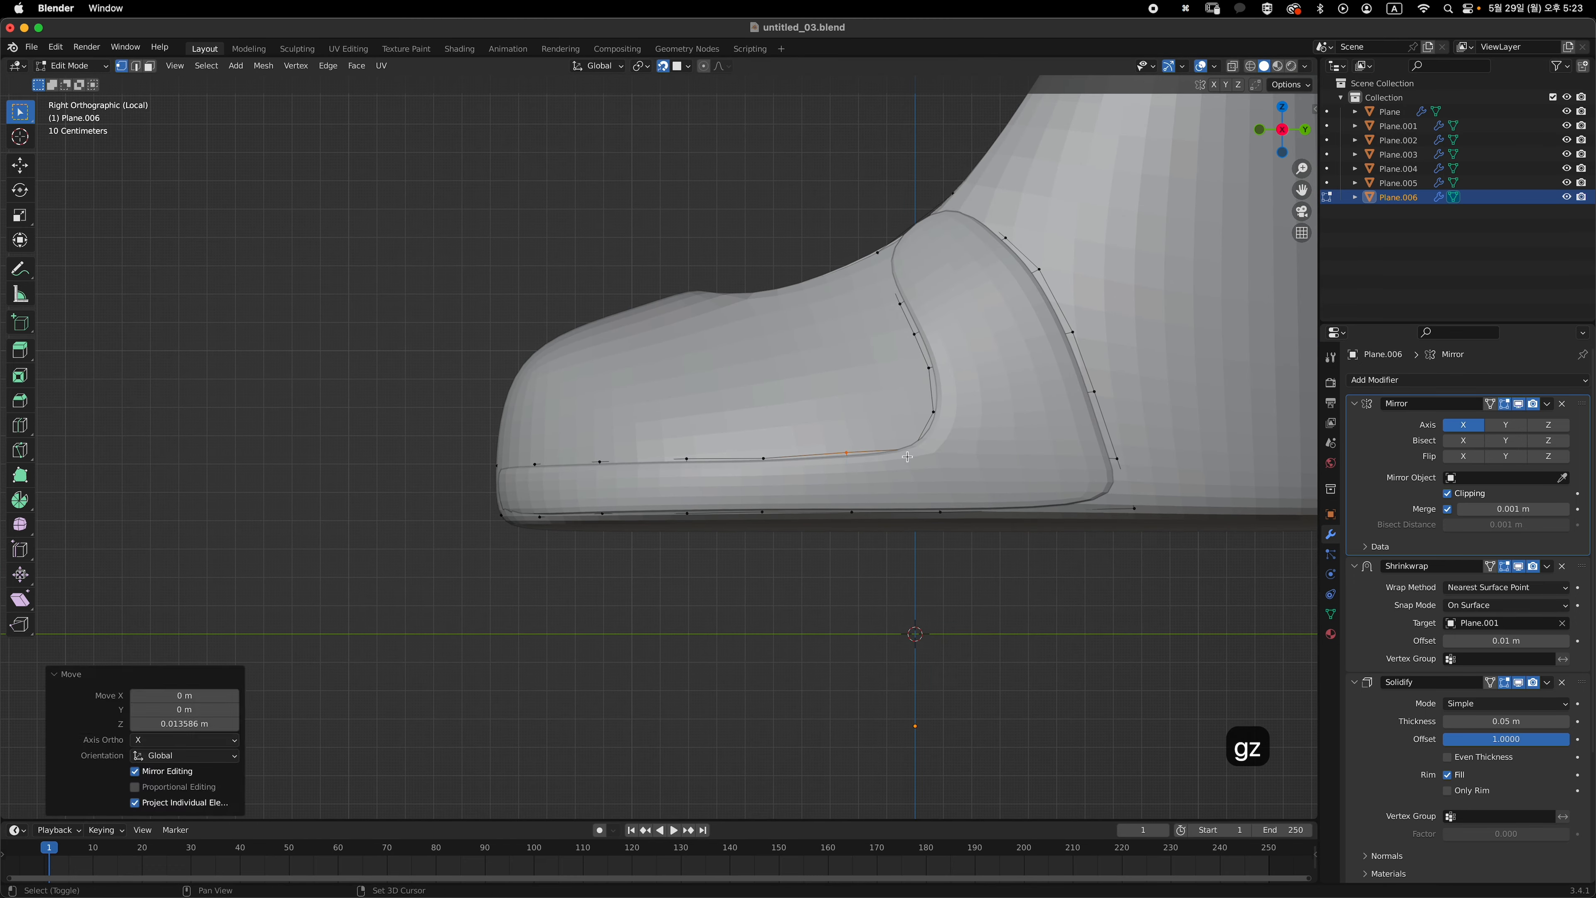
click(907, 456)
key(g)
key(z)
click(906, 449)
- Fine-tune the outline vertices of the band's side panel above the base strip and finish mesh editing
shift+middle_drag(907, 449, 829, 490)
click(914, 385)
key(g)
click(999, 478)
key(g)
click(1007, 478)
key(Tab)
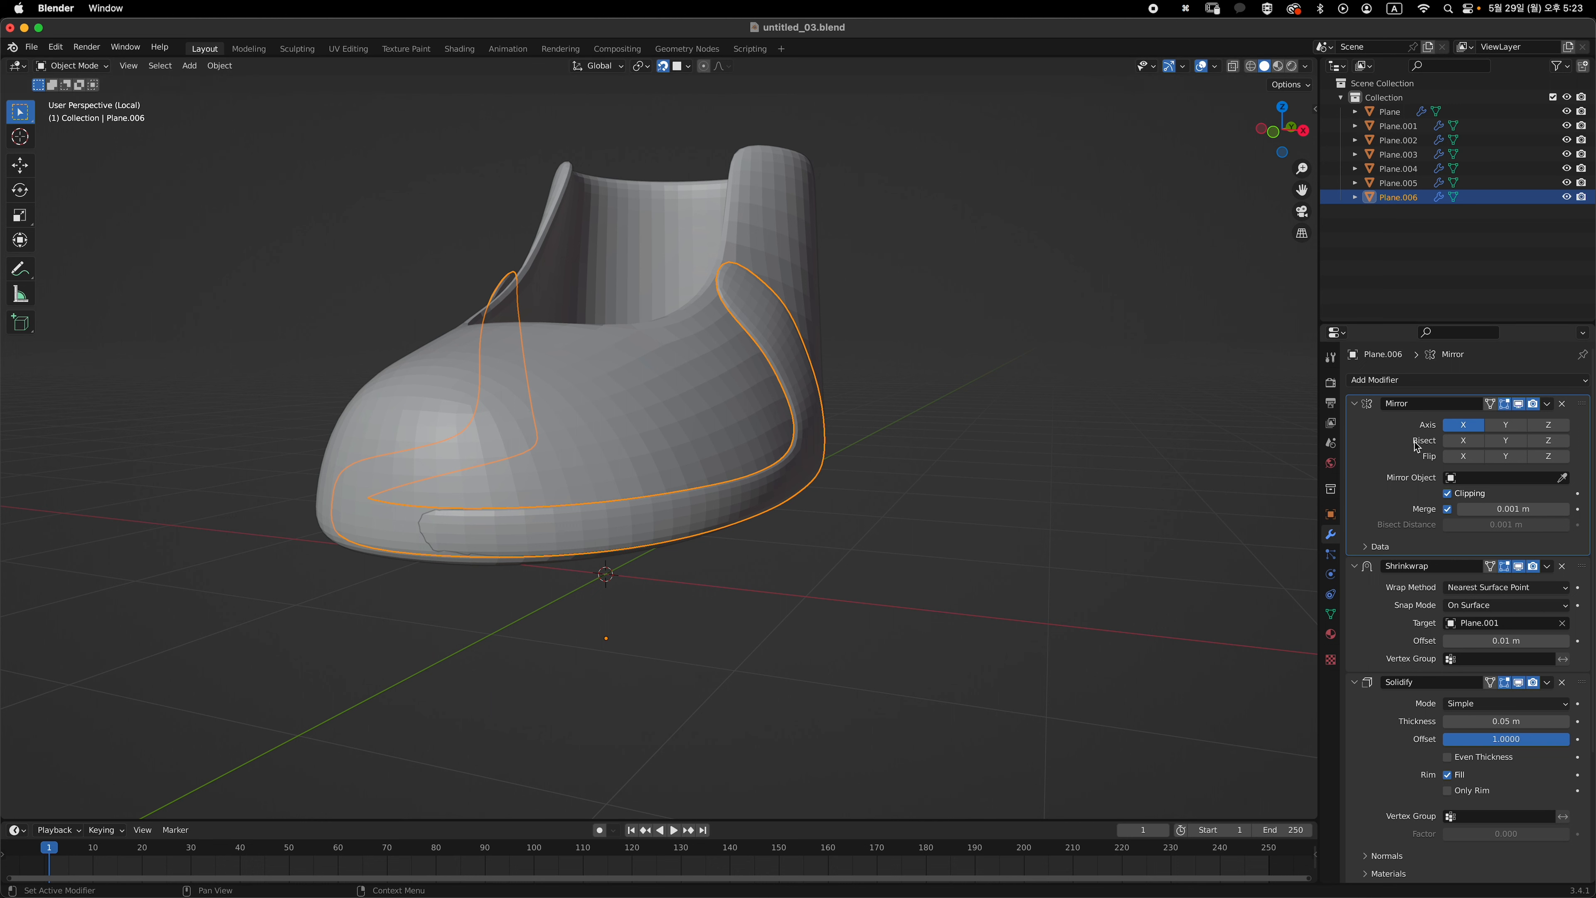
- Apply the Mirror modifier on Plane.006 and reopen its mesh for editing from the boot's left side
key(super+a)
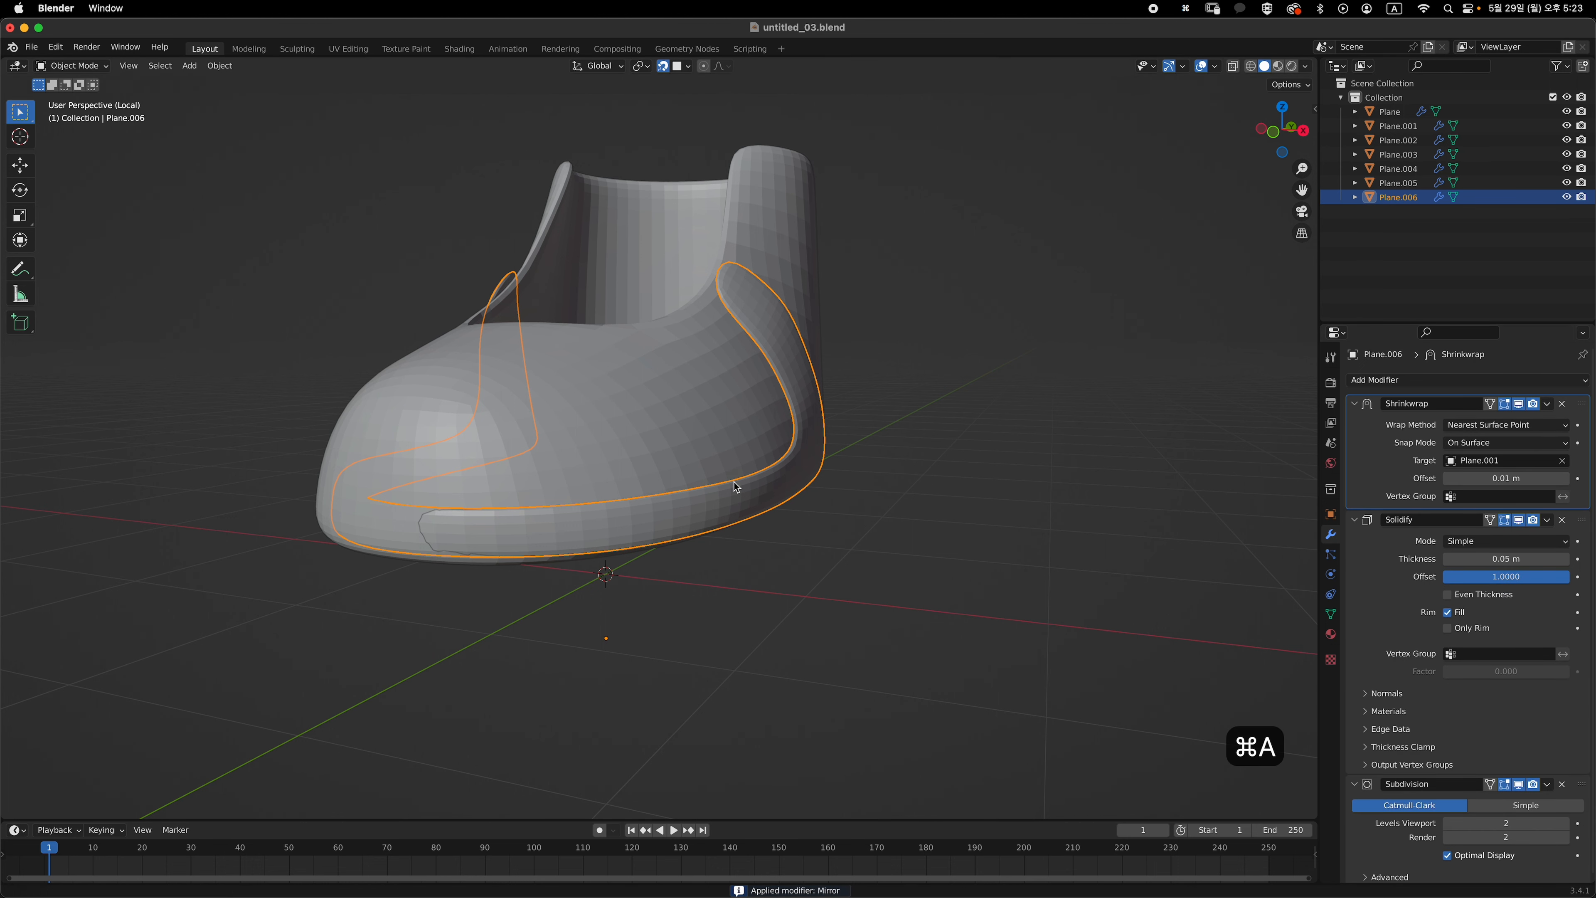
shift+middle_drag(733, 481, 833, 459)
key(grave)
click(710, 462)
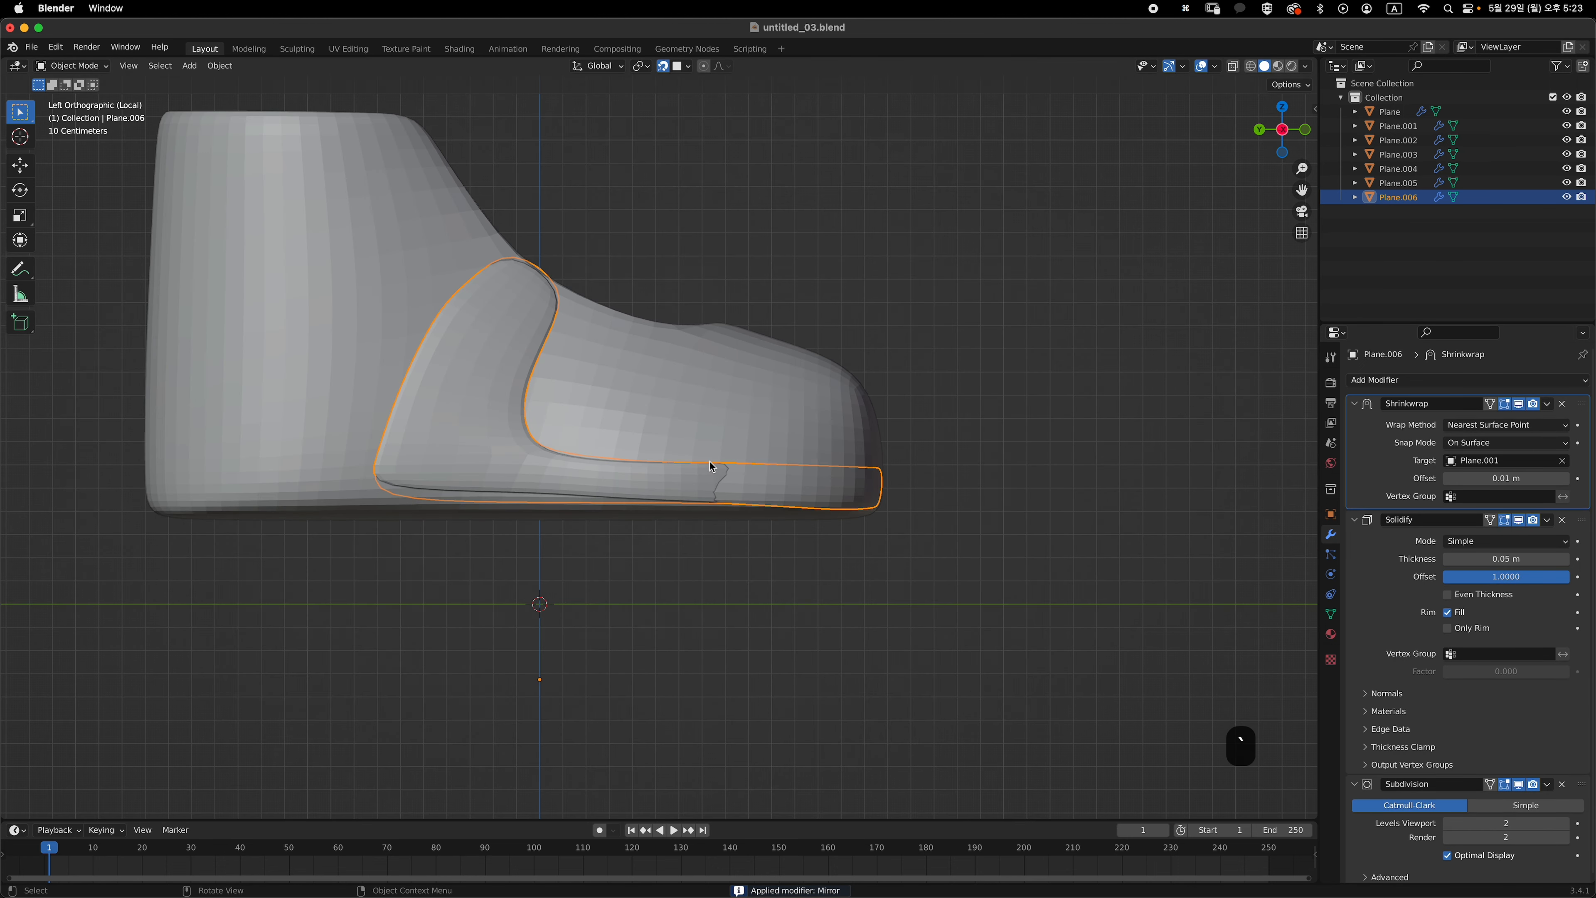
shift+middle_drag(711, 467, 765, 475)
key(Tab)
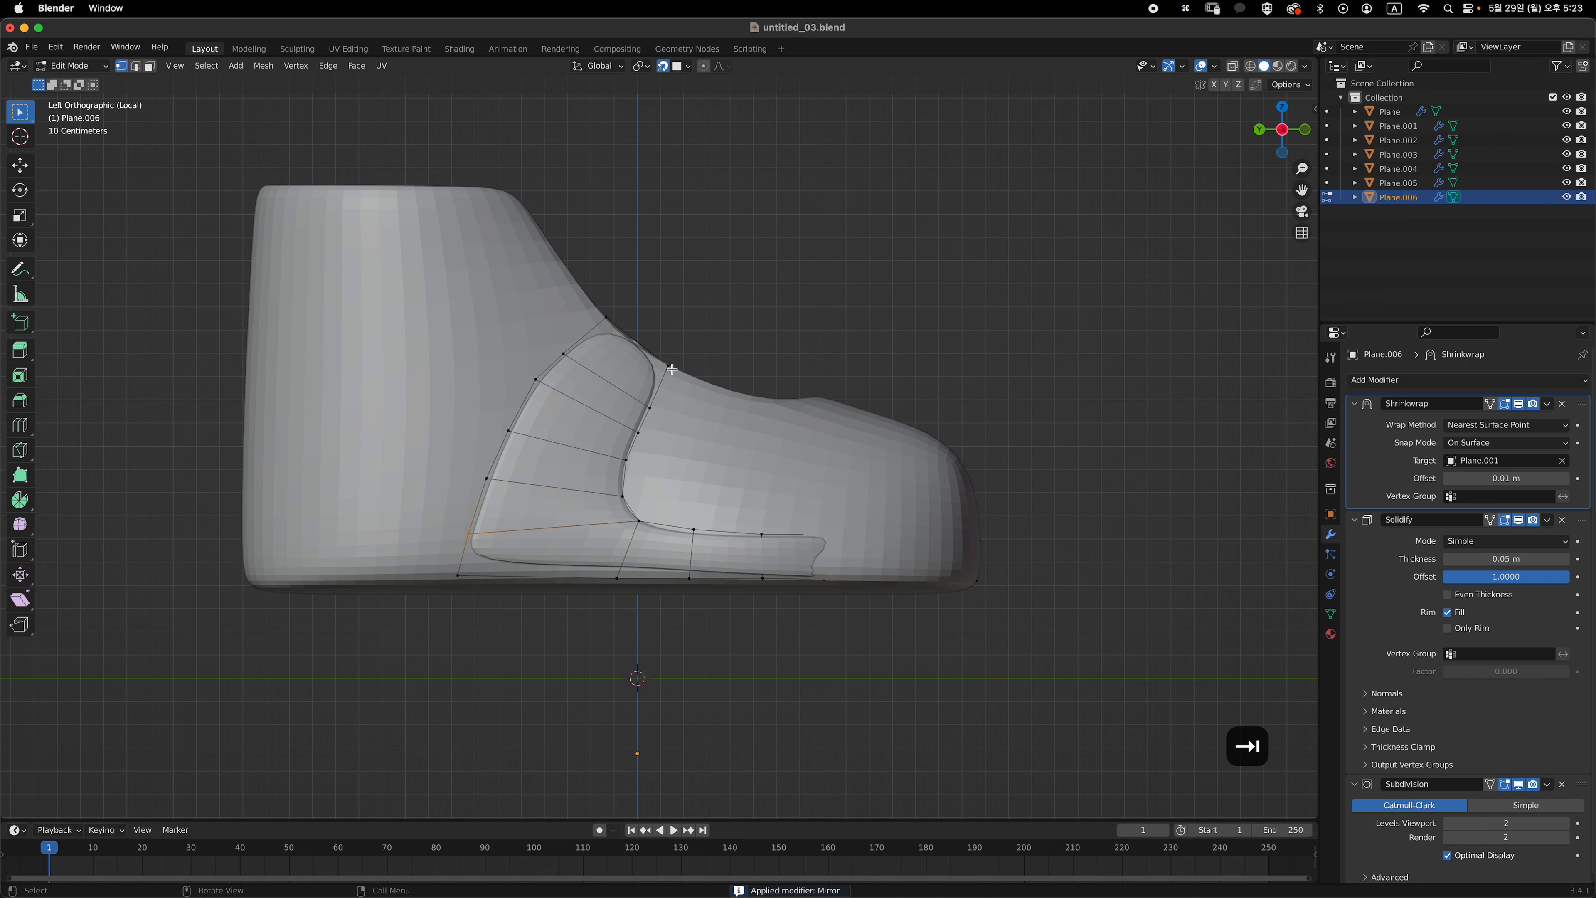
- Reposition the band's top vertices near the instep on the boot's left side
key(alt+z)
middle_drag(663, 367, 488, 475)
key(alt+z)
key(grave)
key(g)
click(650, 399)
key(g)
click(600, 408)
- Move the upper front-edge vertices of the left side panel to smooth its curve below the instep
middle_drag(474, 529, 681, 473)
key(g)
click(673, 436)
key(g)
click(680, 470)
click(614, 506)
key(g)
click(642, 505)
key(g)
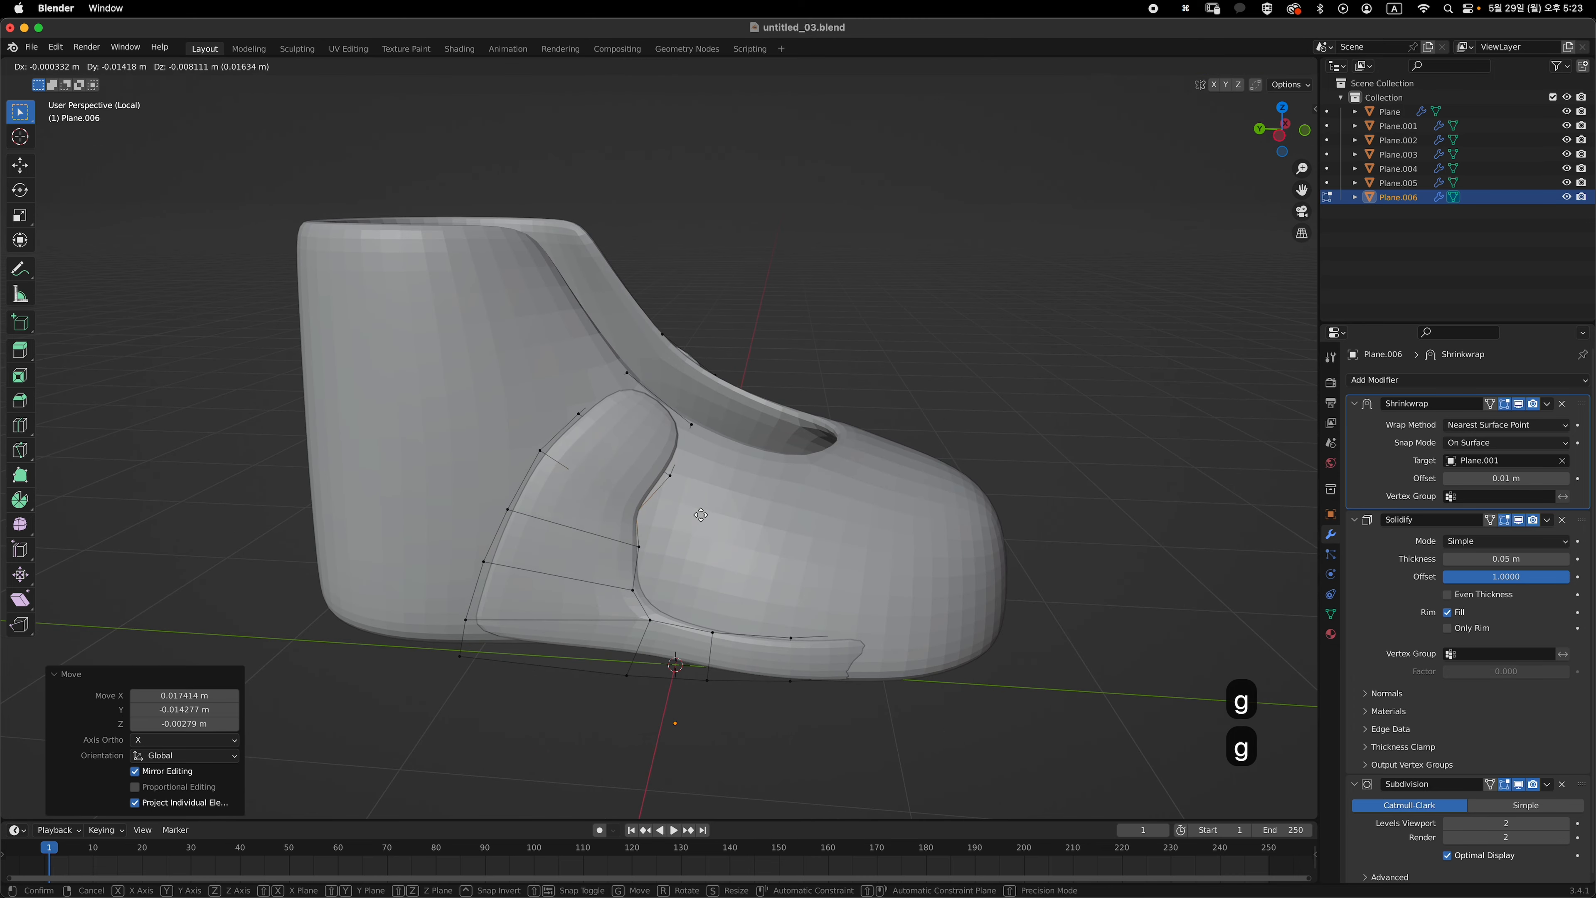
click(677, 479)
- Adjust the upper rear-edge vertices of the left side panel and its neighbouring front-edge vertex to even out the outline
click(541, 451)
key(g)
key(grave)
click(658, 507)
key(g)
click(659, 503)
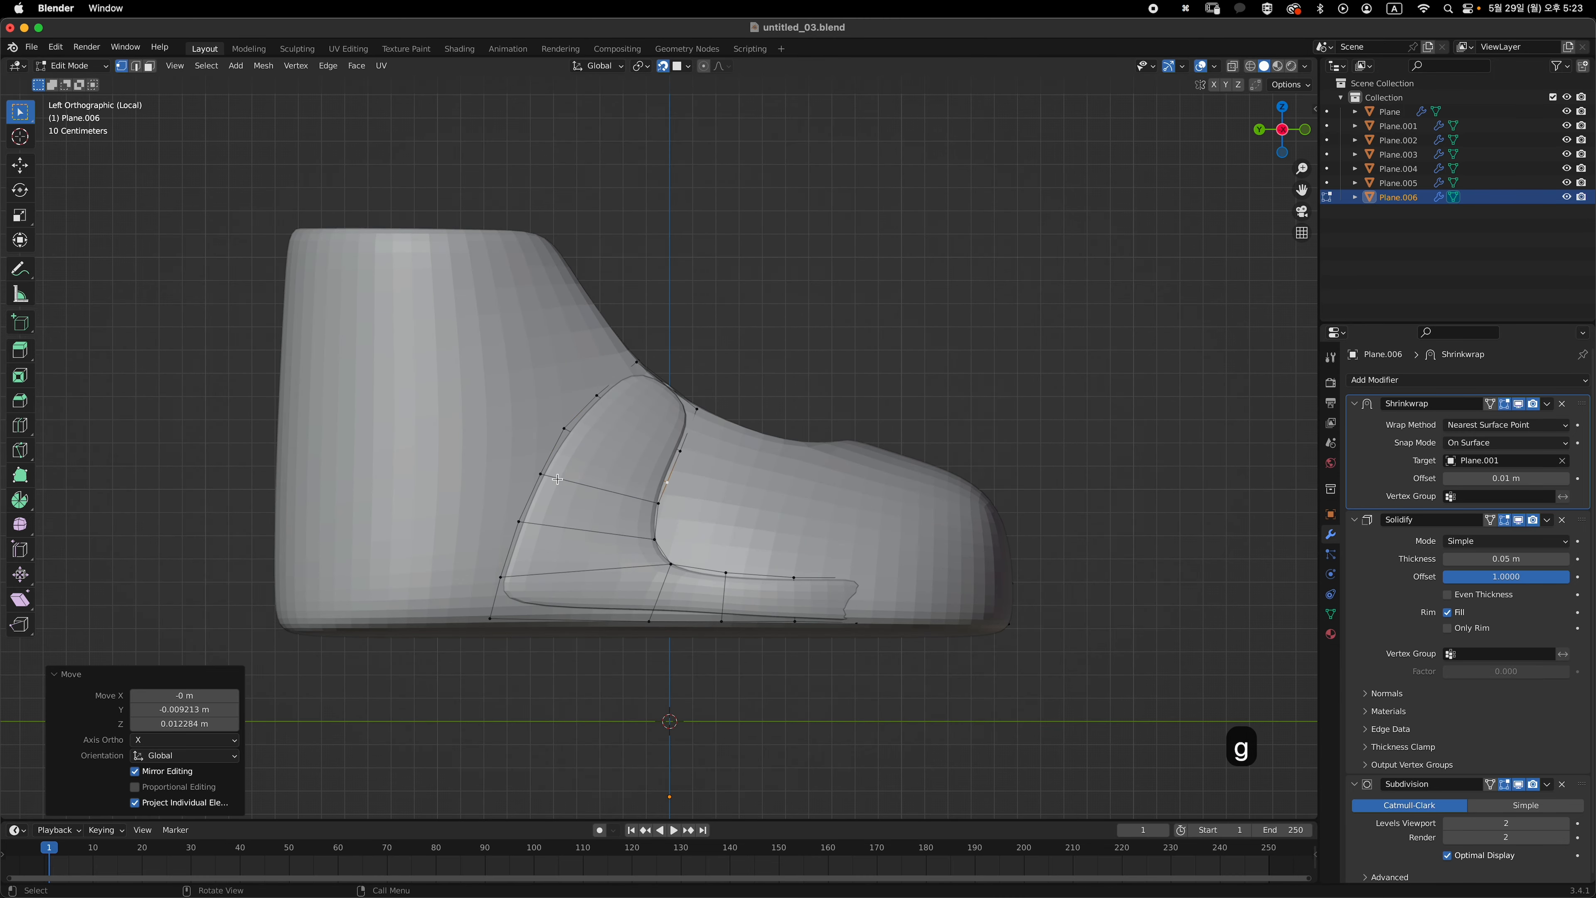
key(g)
click(540, 472)
- Fine-tune the two front-edge vertices just above the left panel's inner corner
click(660, 505)
key(g)
click(663, 508)
click(657, 539)
key(g)
click(659, 537)
- Adjust the lower rear-edge vertices of the left side panel down to its bottom rear corner
click(520, 522)
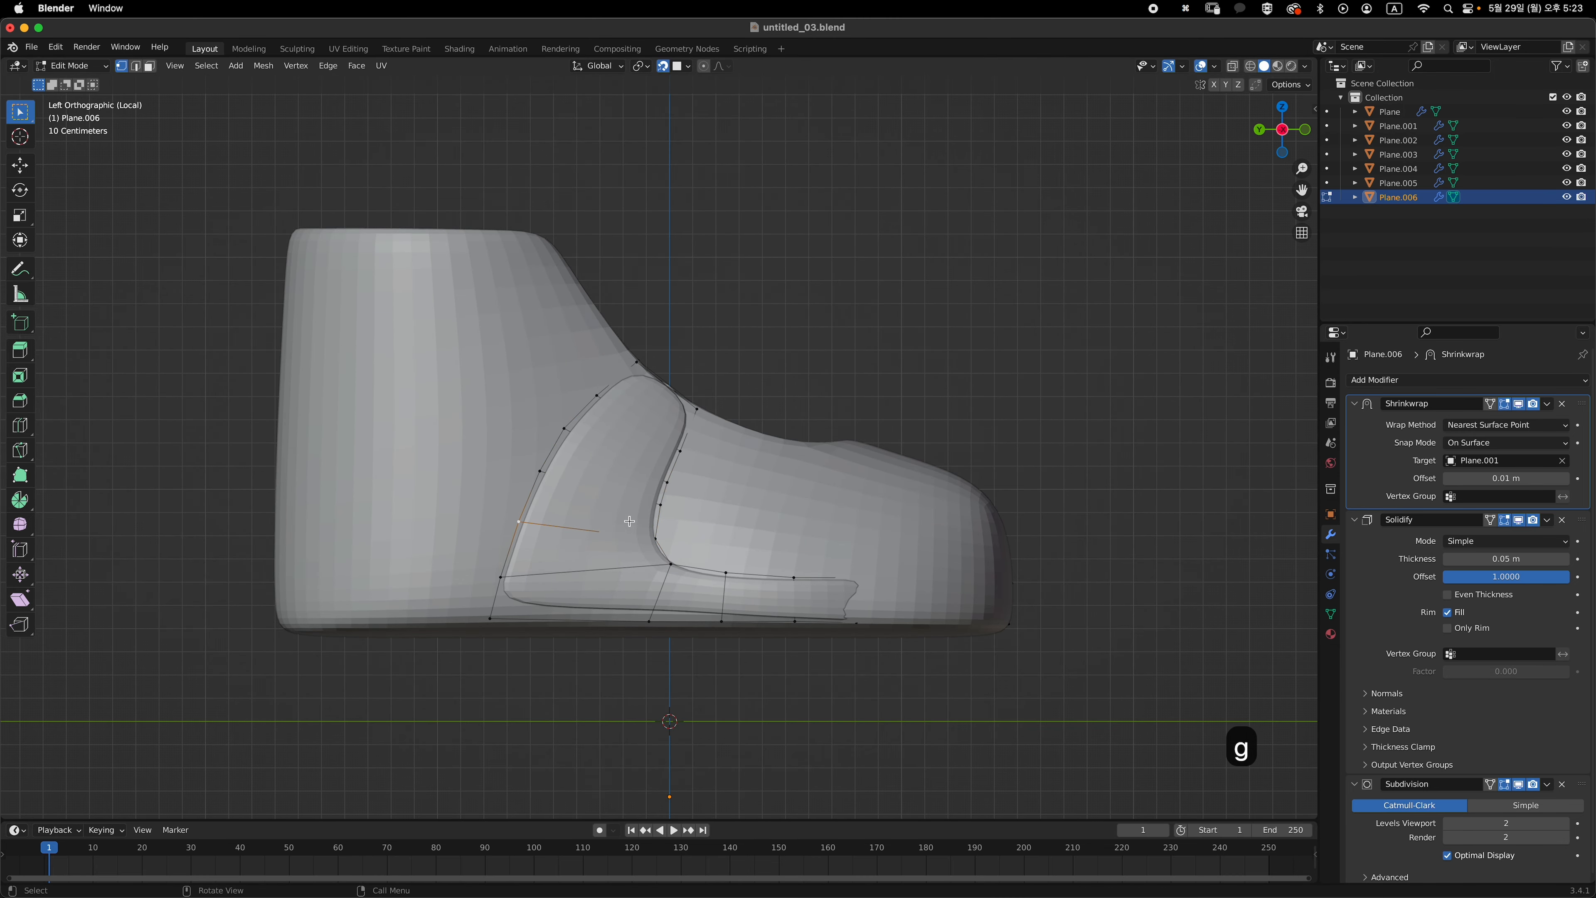
key(g)
click(657, 541)
key(g)
click(501, 576)
key(g)
click(502, 575)
click(490, 617)
key(g)
click(493, 616)
- Nudge the upper- and lower-edge vertices of the left base strip ahead of the inner corner
click(722, 621)
key(g)
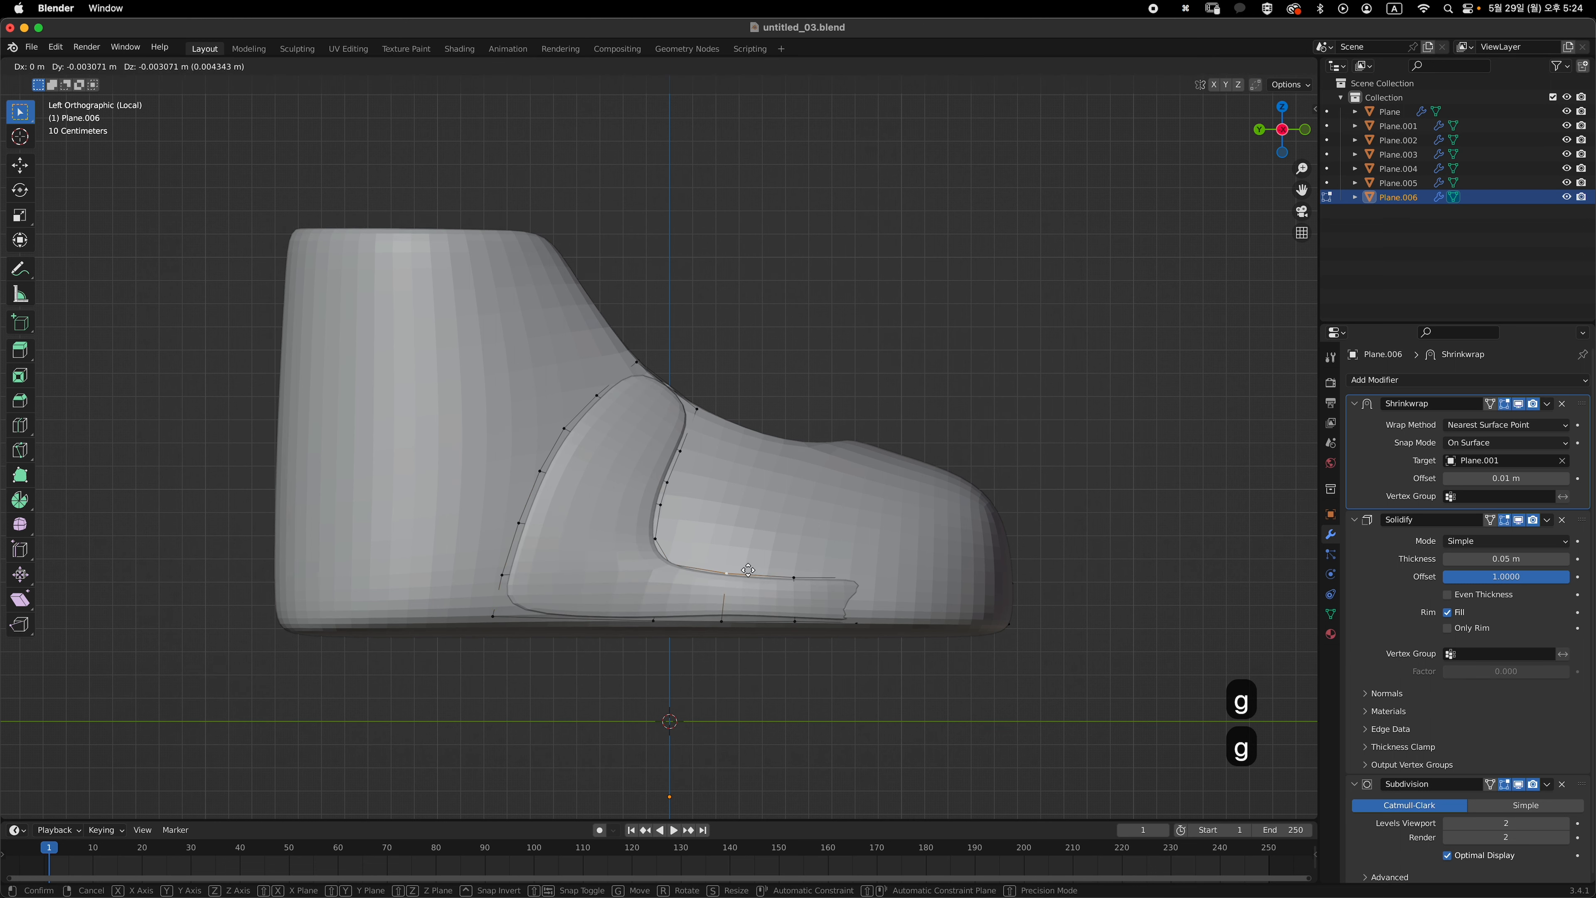
click(747, 608)
click(857, 580)
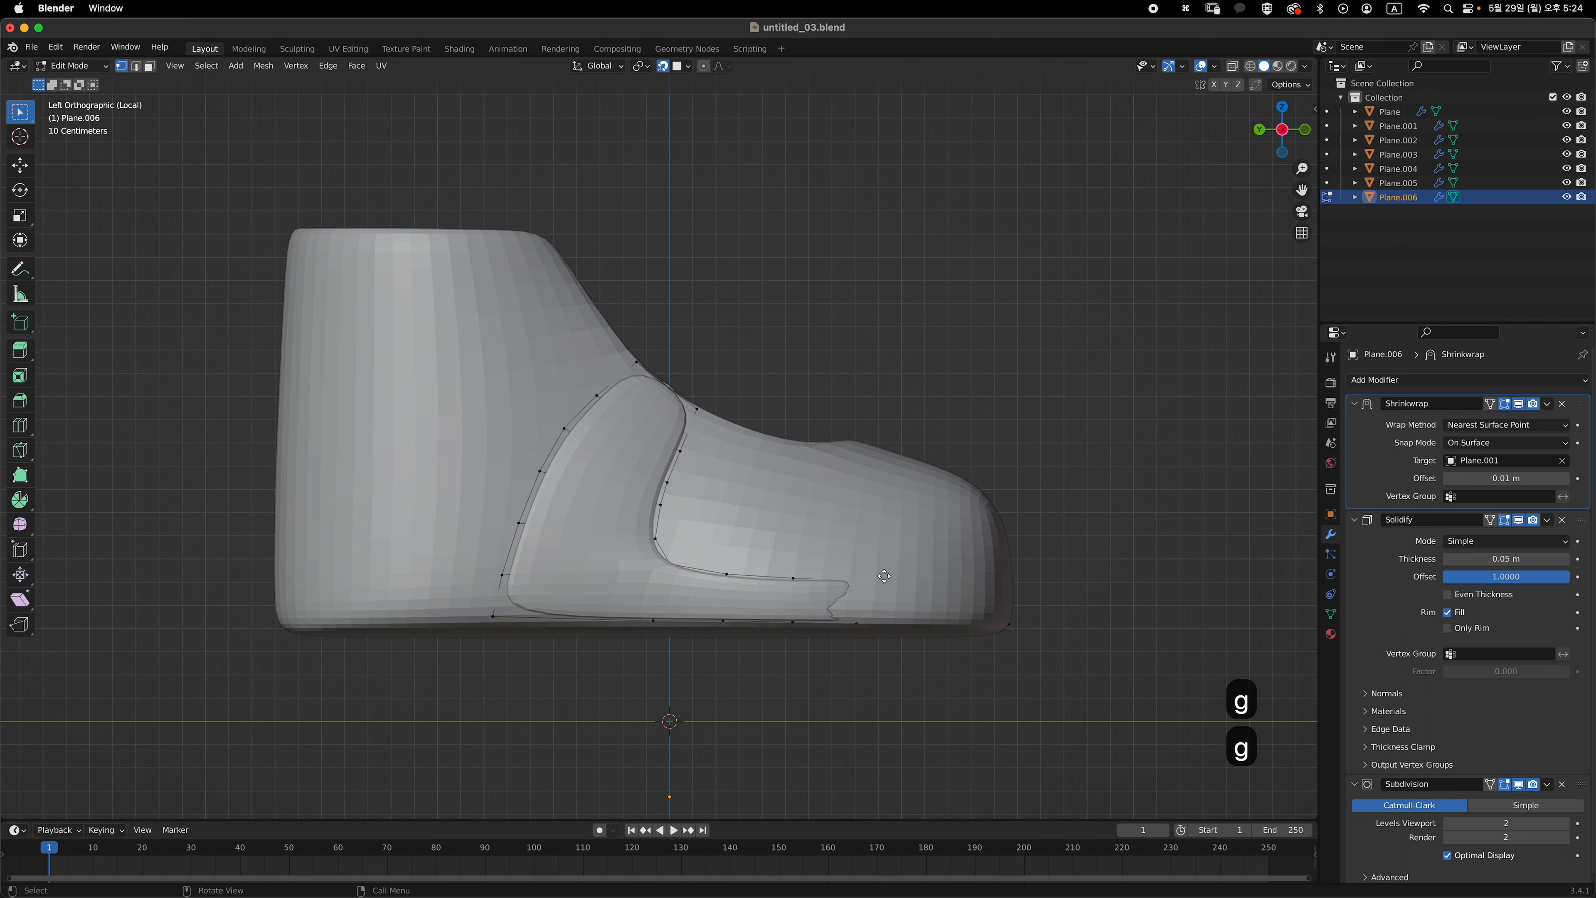
- Reposition the upper- and lower-edge vertices of the left base strip toward the toe so the strip follows the boot
middle_drag(864, 606, 651, 533)
key(alt+z)
key(grave)
key(alt+z)
key(g)
click(730, 539)
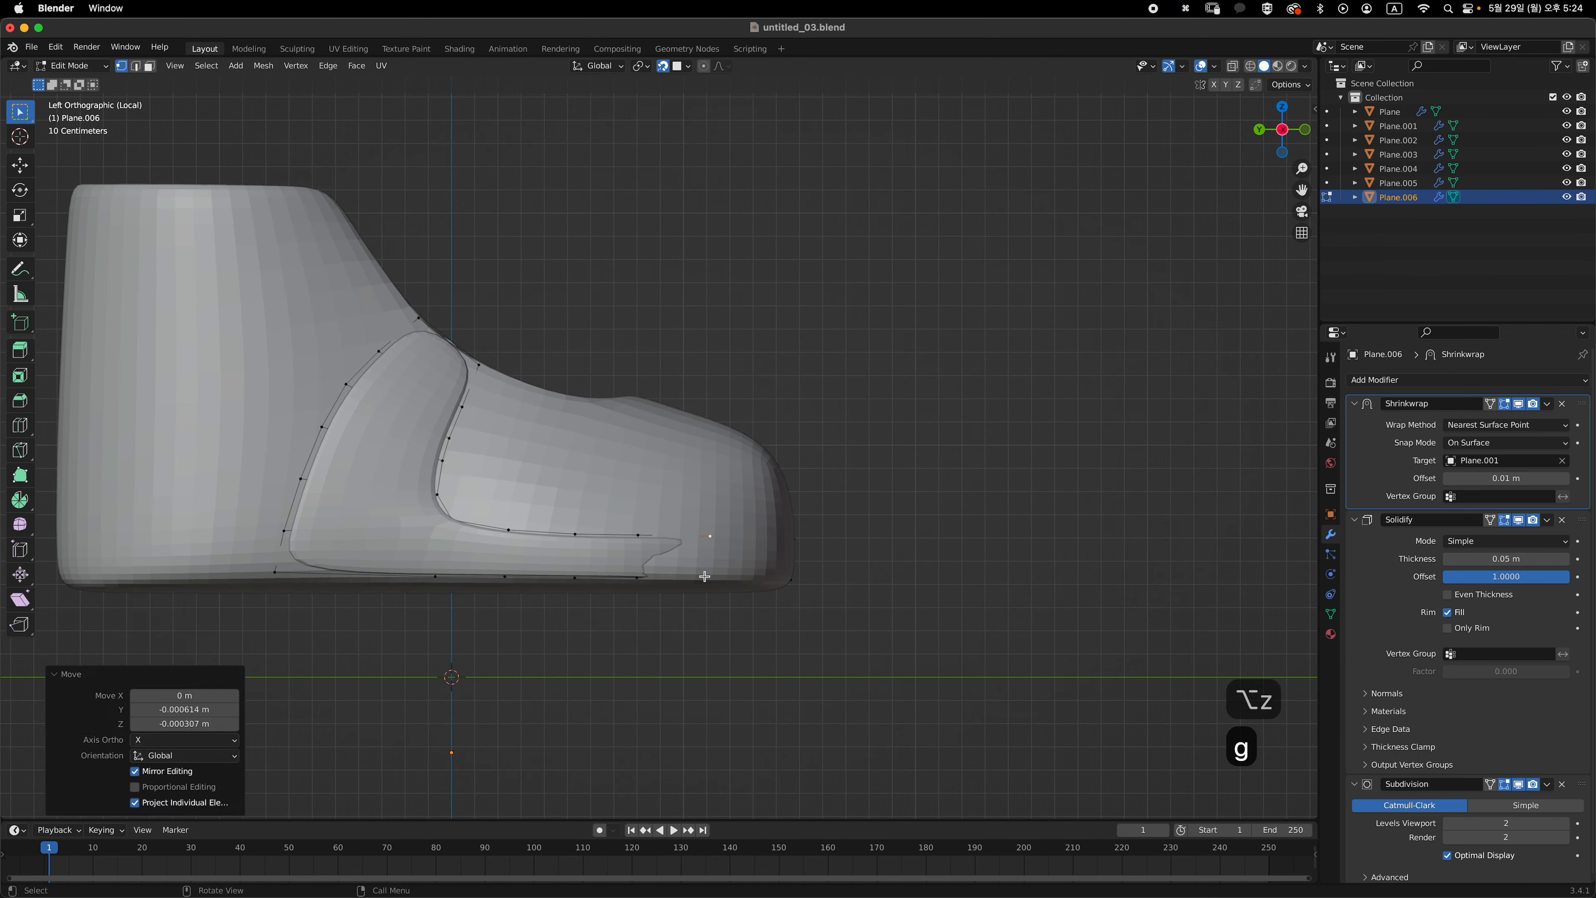
click(703, 575)
key(g)
click(706, 575)
key(g)
click(782, 564)
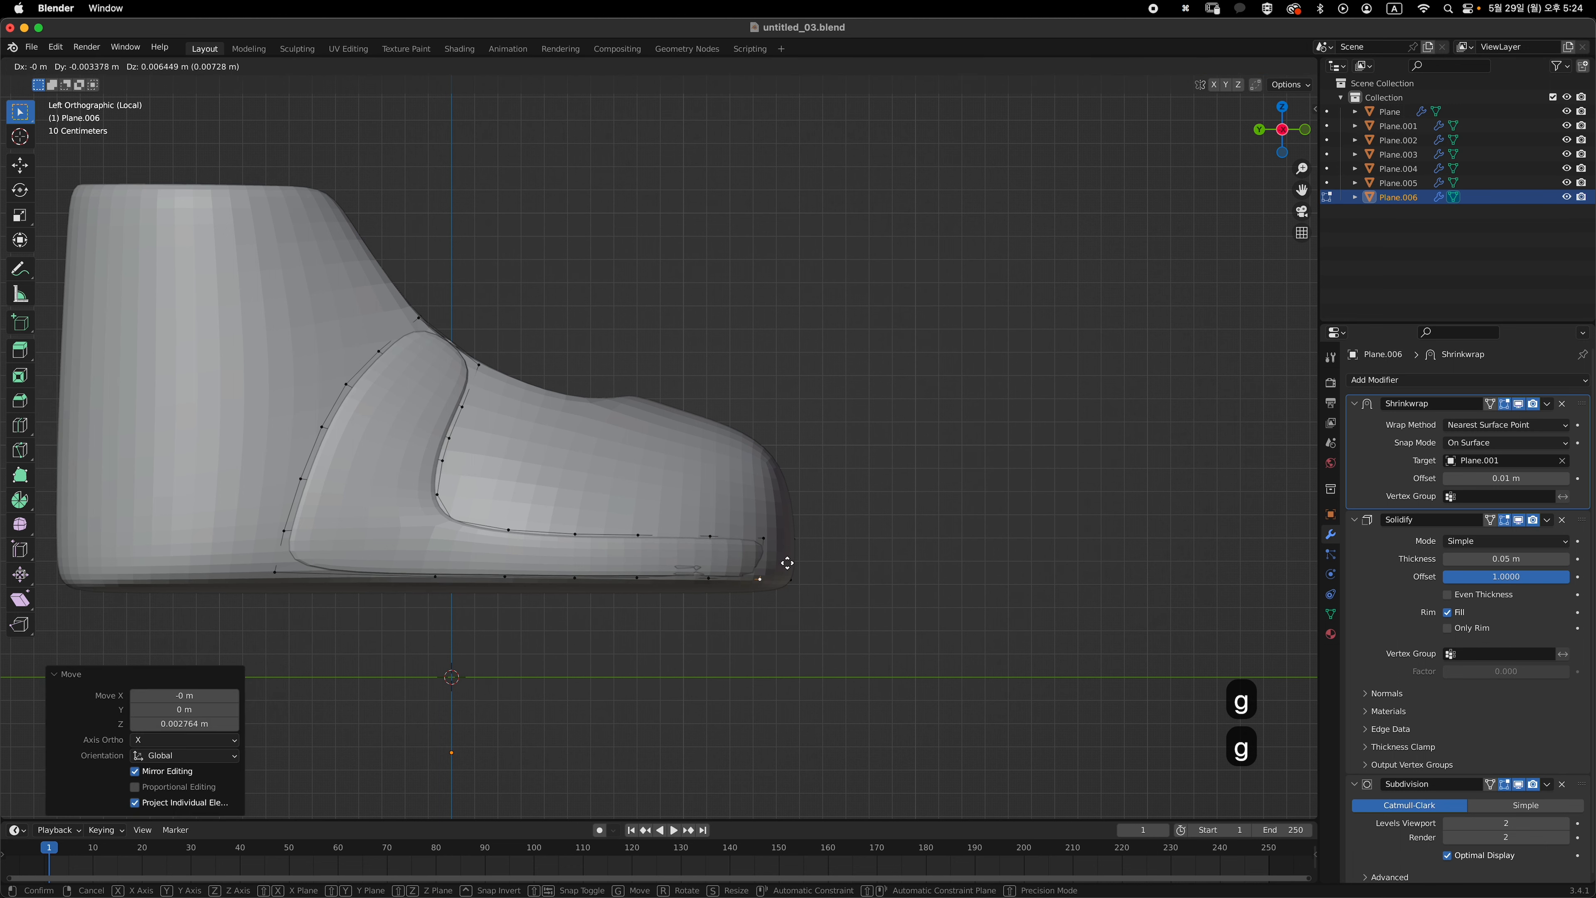
- Fine-tune the lower vertices at the front end of the left base strip around the toe
middle_drag(787, 559, 669, 573)
key(alt+z)
key(alt+z)
click(787, 549)
key(alt+z)
key(alt+z)
key(g)
click(717, 592)
key(g)
click(717, 592)
key(g)
click(717, 592)
key(alt+z)
key(alt+z)
- Shift the lower-edge vertex just behind the toe on the left base strip to even out the bottom outline
key(g)
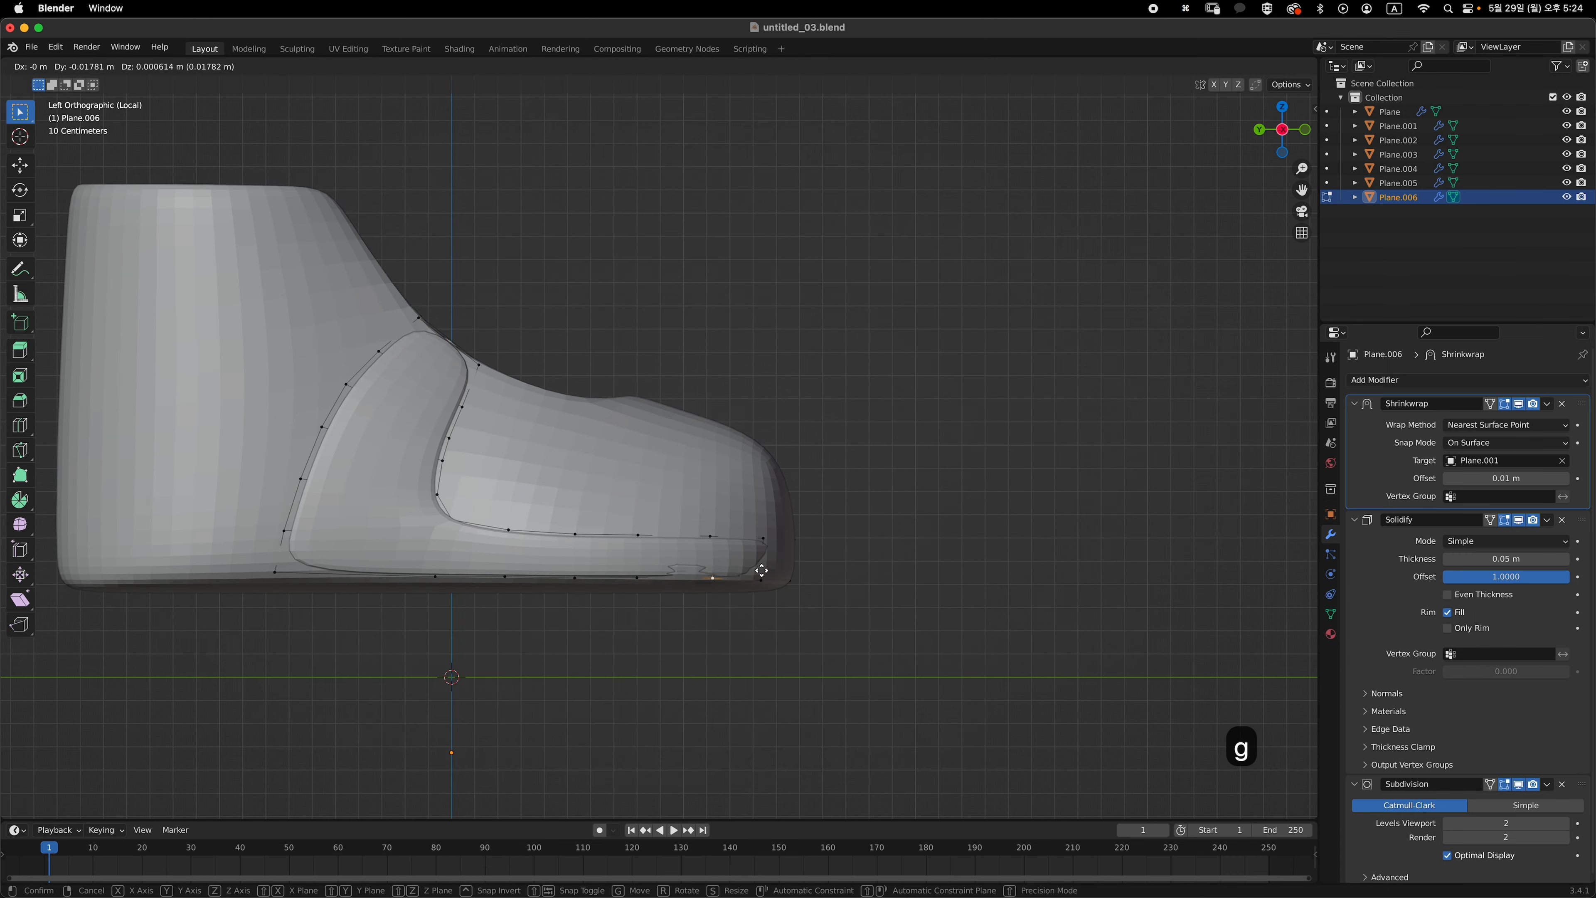
click(669, 573)
key(g)
click(669, 573)
key(g)
click(669, 573)
- Add a single loop cut across the base strip near the toe, keeping it centred with a slide factor of 0
middle_drag(669, 573, 734, 463)
key(alt+z)
key(Escape)
key(alt+z)
key(grave)
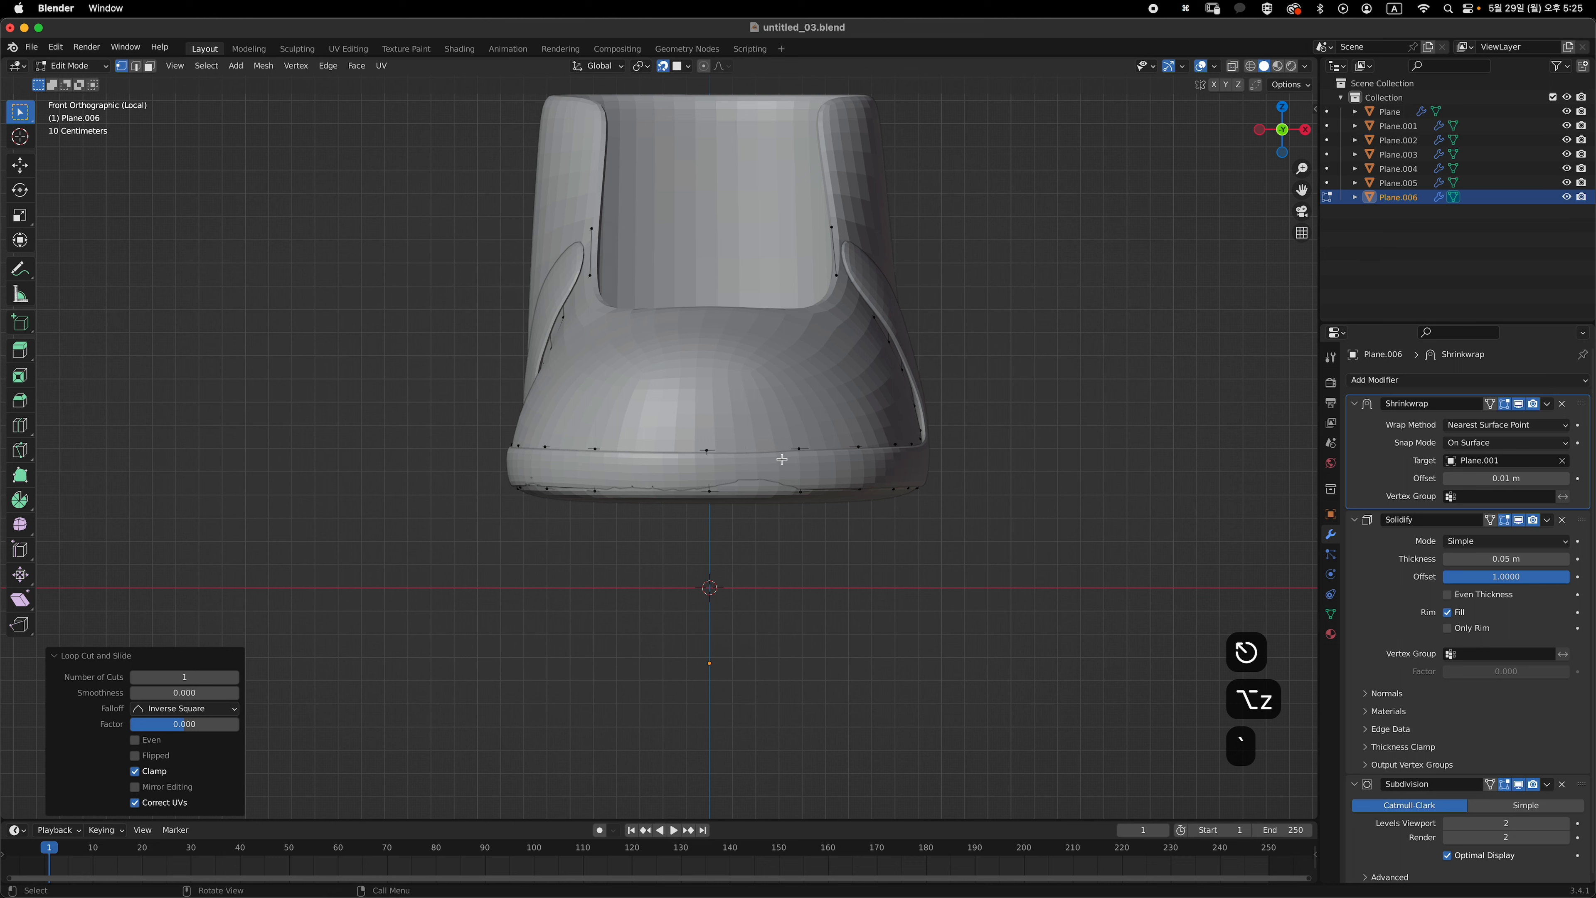
- Nudge the upper- and lower-edge vertices of the toe band just left of the front centre to even out their spacing
key(Escape)
key(1)
click(619, 491)
key(g)
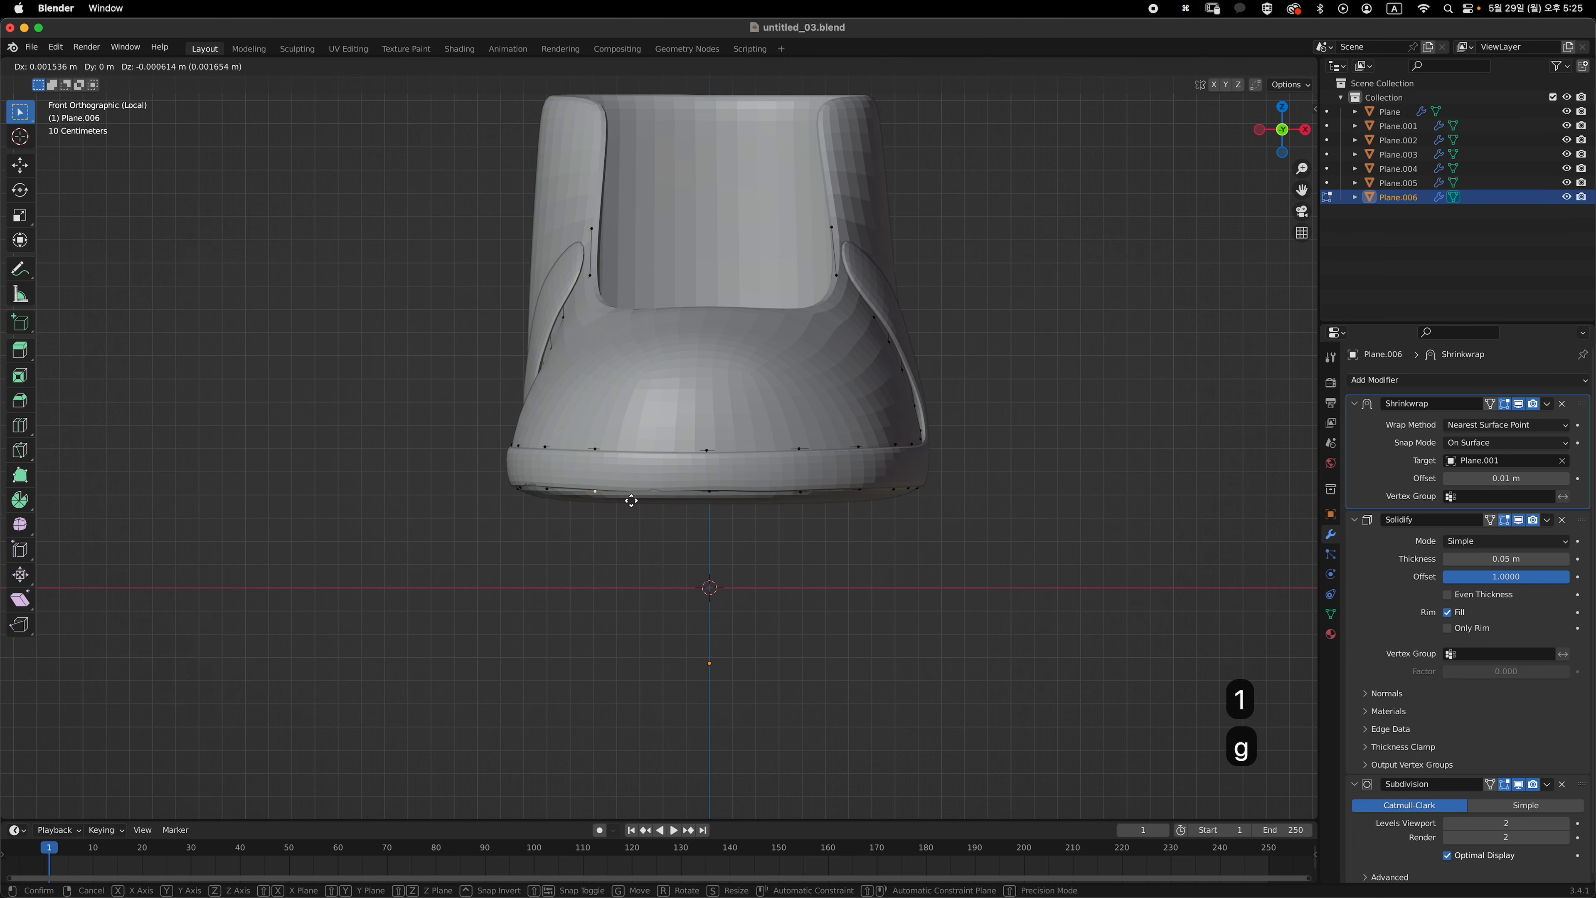
click(633, 496)
key(alt+z)
click(667, 457)
key(alt+z)
key(g)
click(671, 458)
click(669, 499)
key(g)
click(670, 503)
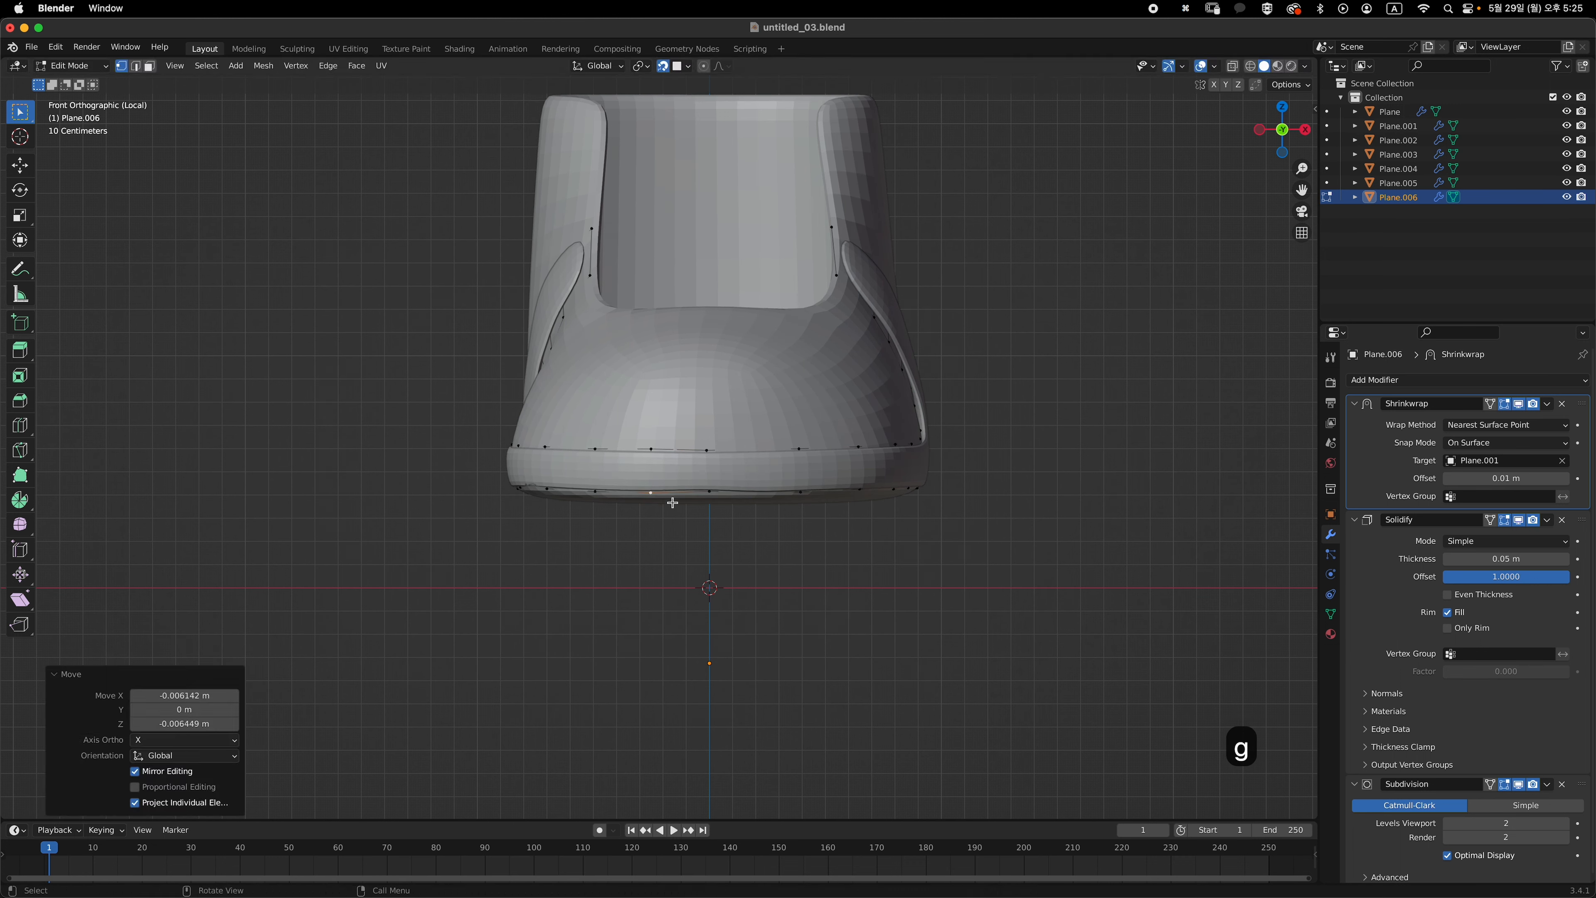
- Adjust the toe band's lower vertex at the front centre and the upper and lower vertices to the right of it
scroll(670, 503, up, 2)
click(772, 533)
key(g)
click(772, 536)
click(869, 485)
key(g)
click(861, 487)
click(875, 523)
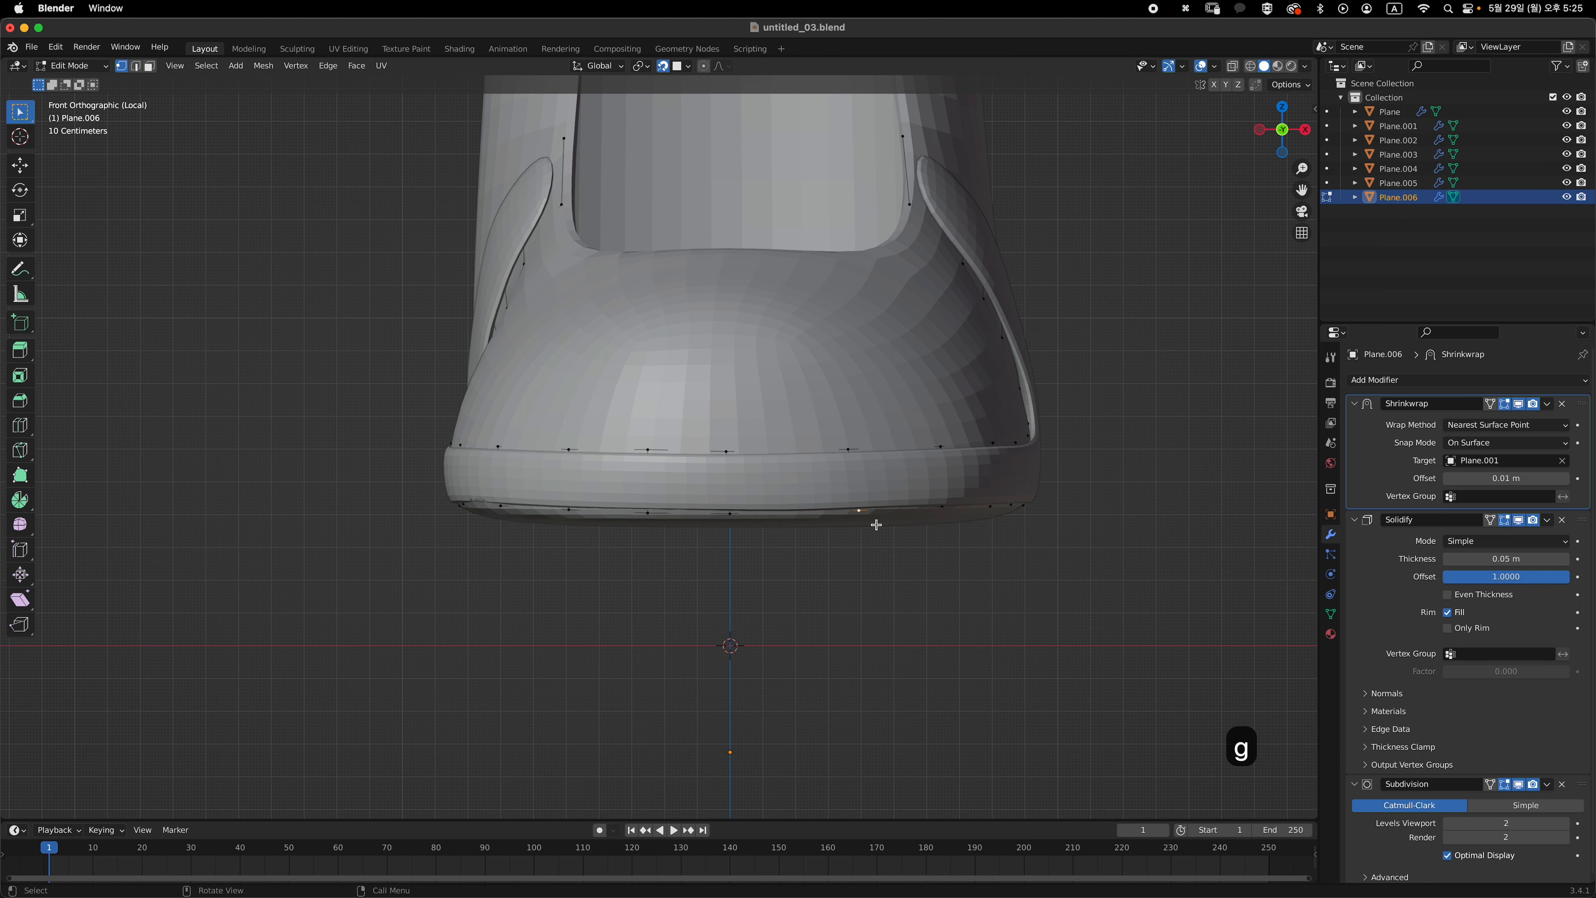
key(g)
click(871, 526)
- Raise the bottom-edge vertex on the side of the toe by about 0.01 m
click(748, 455)
middle_drag(845, 460, 751, 442)
key(alt+z)
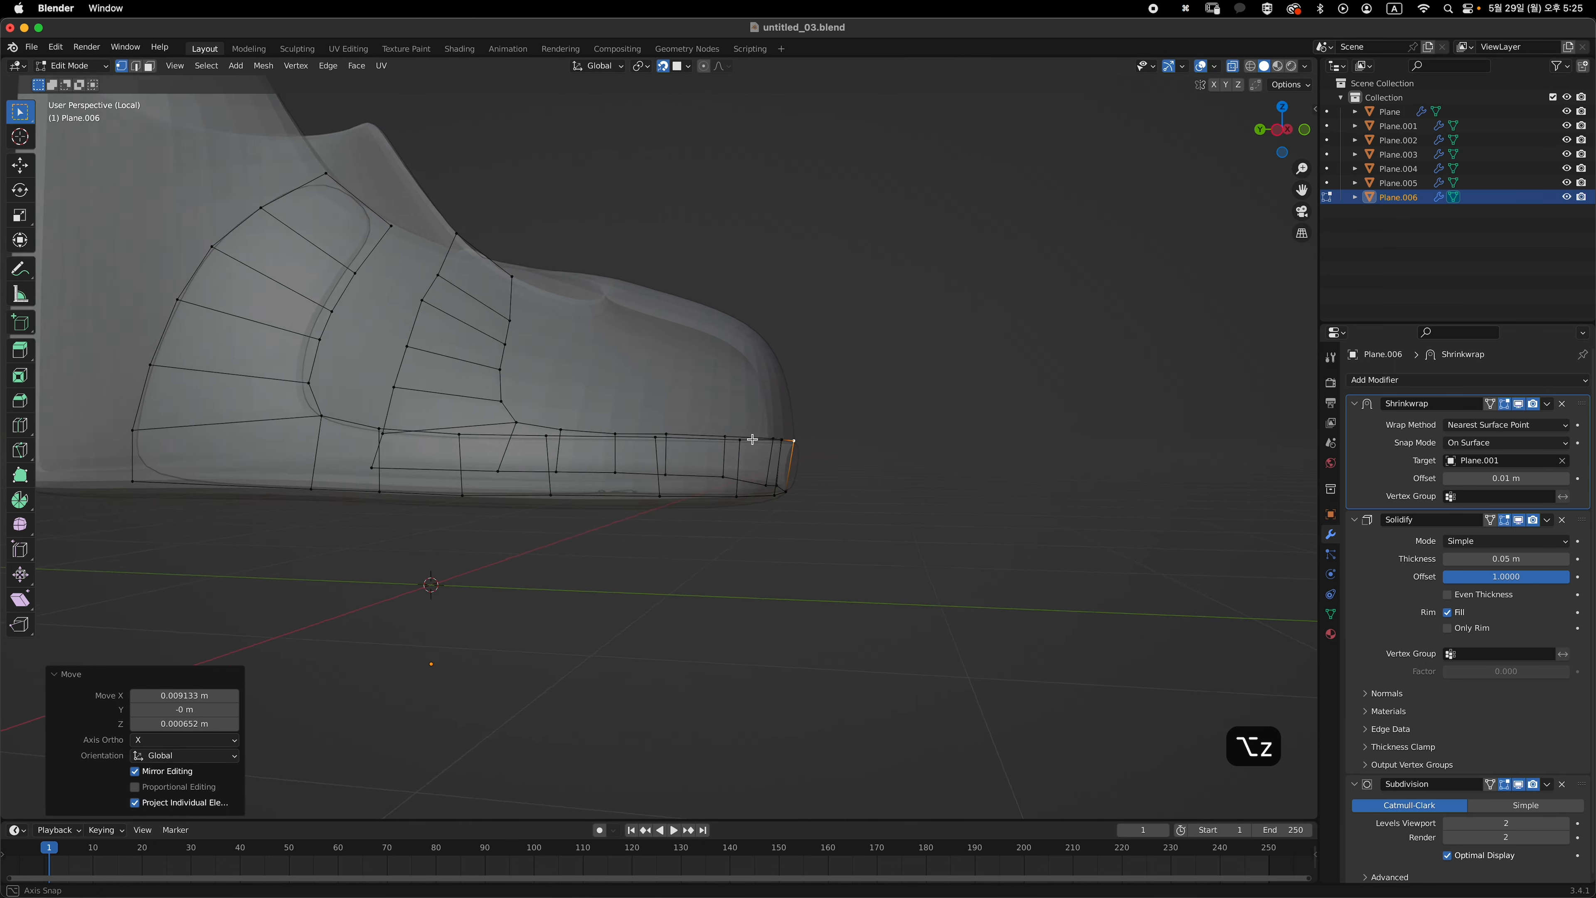
key(alt+z)
click(702, 496)
key(g)
middle_drag(702, 495, 613, 488)
click(729, 493)
- Select the band's whole bottom row of vertices in X-ray side view and flatten it by scaling to 0 along Z
key(grave)
shift+middle_drag(1012, 441, 876, 440)
key(1)
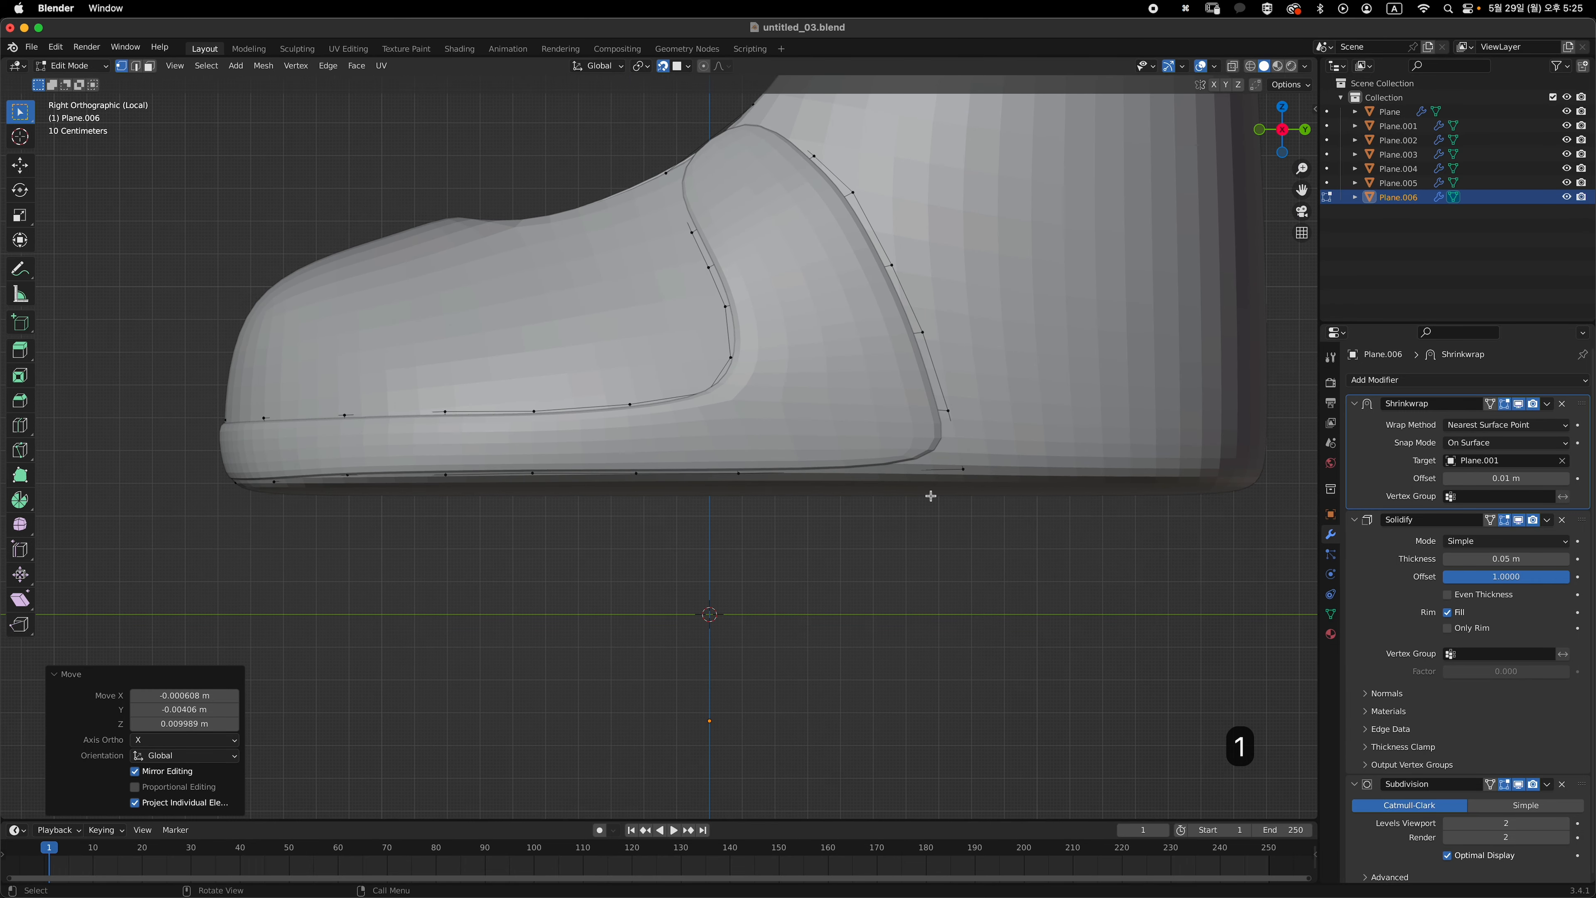
key(alt+z)
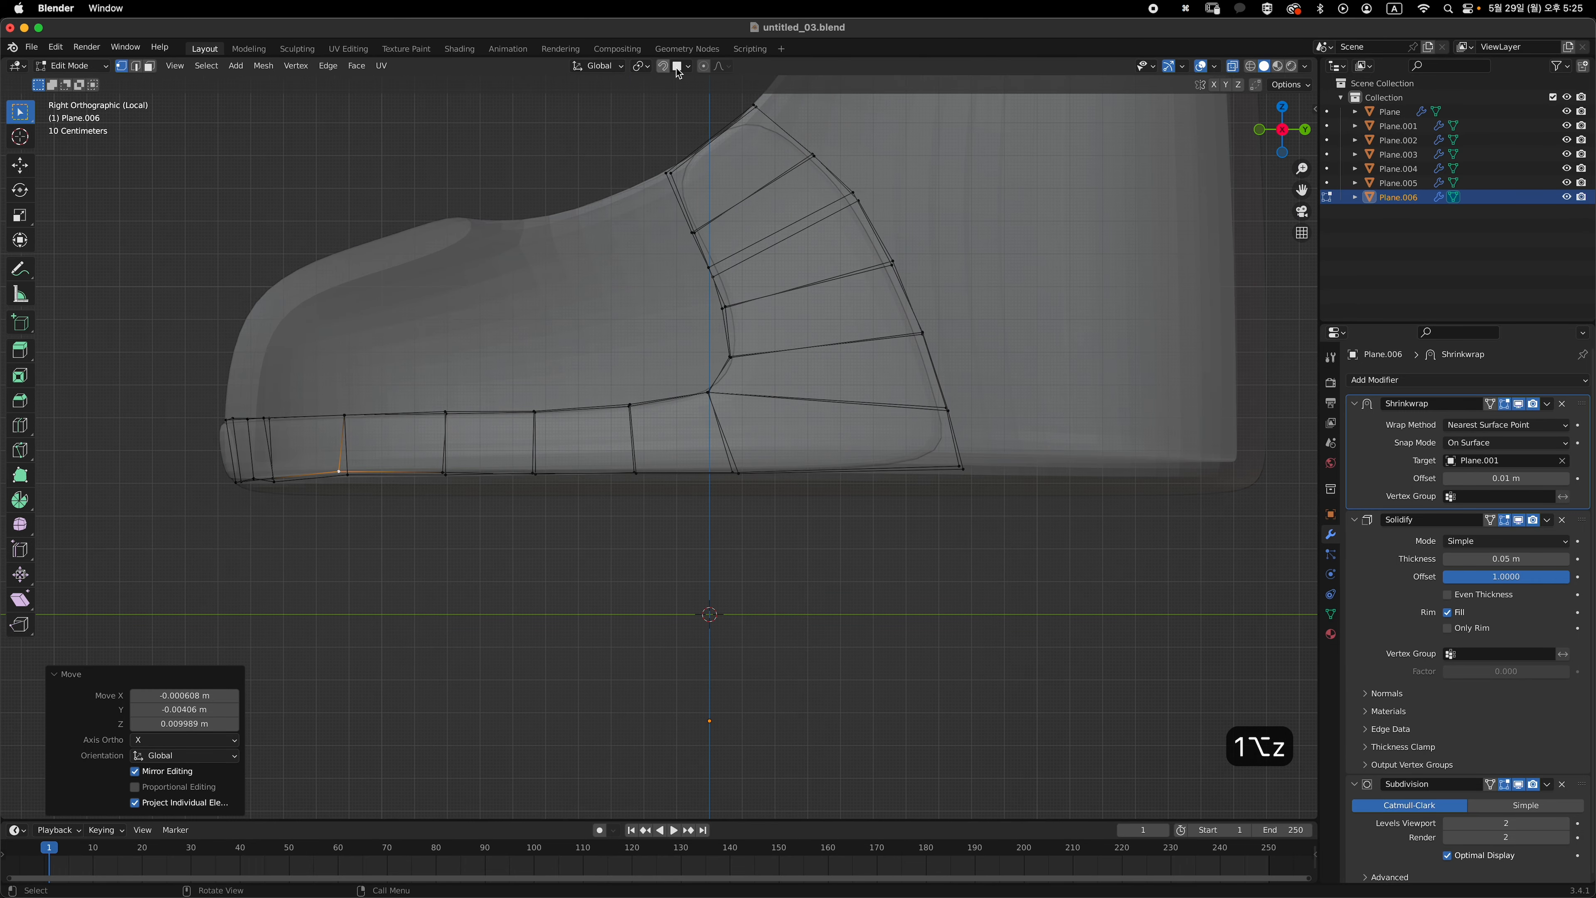
drag(1058, 593, 175, 458)
key(s)
key(z)
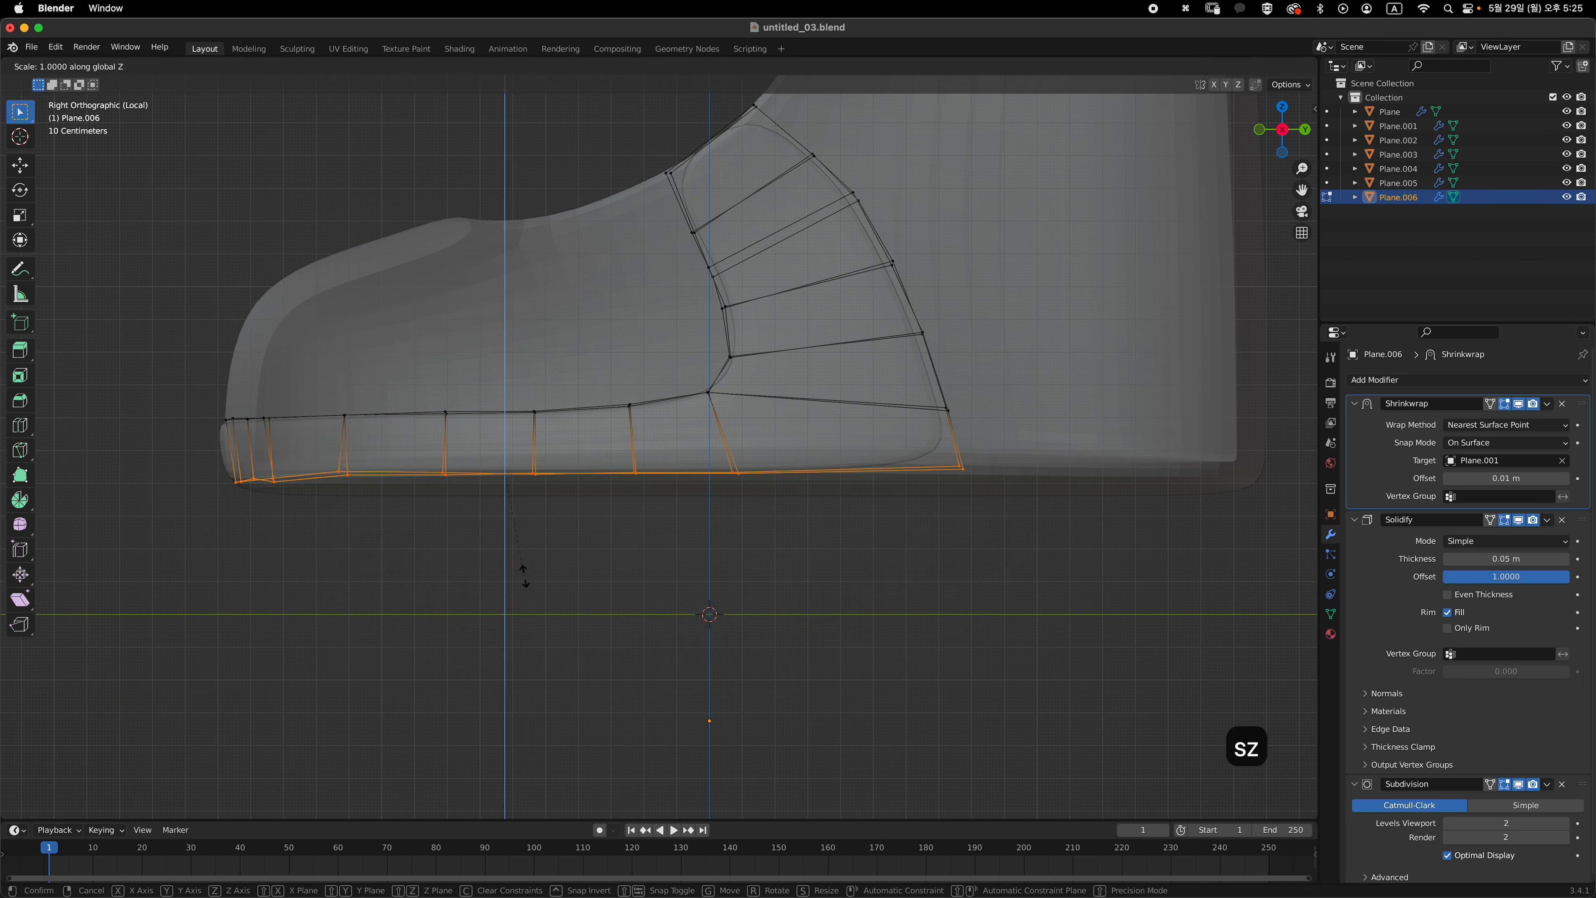
key(0)
key(Return)
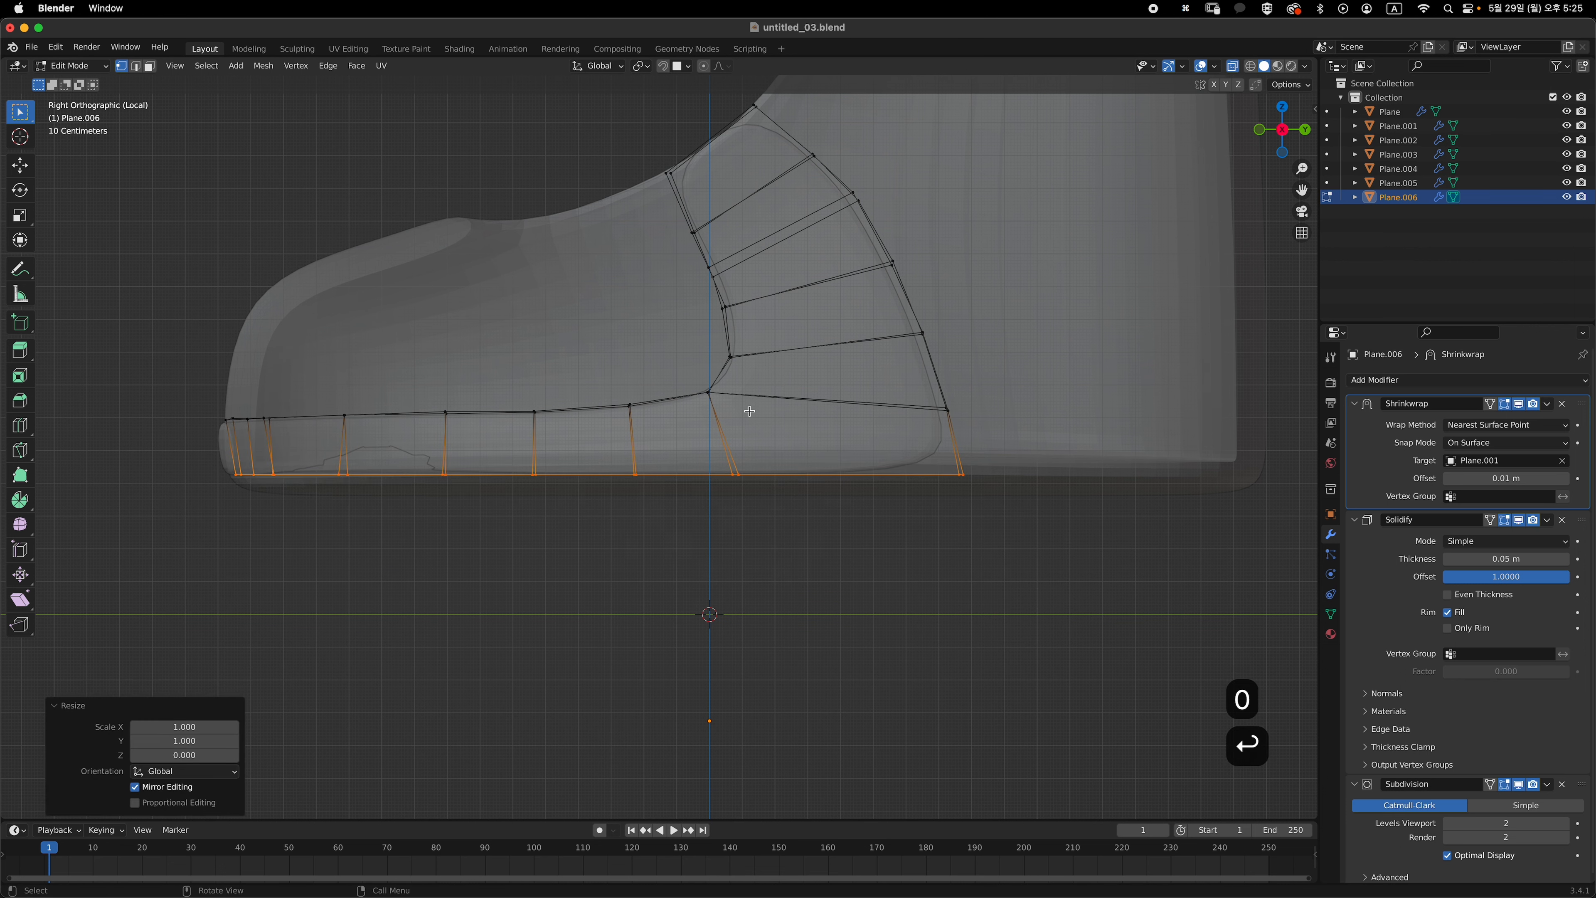
- Lower the flattened bottom row slightly along Z to follow the boot's base, and check the band in side view
key(g)
key(z)
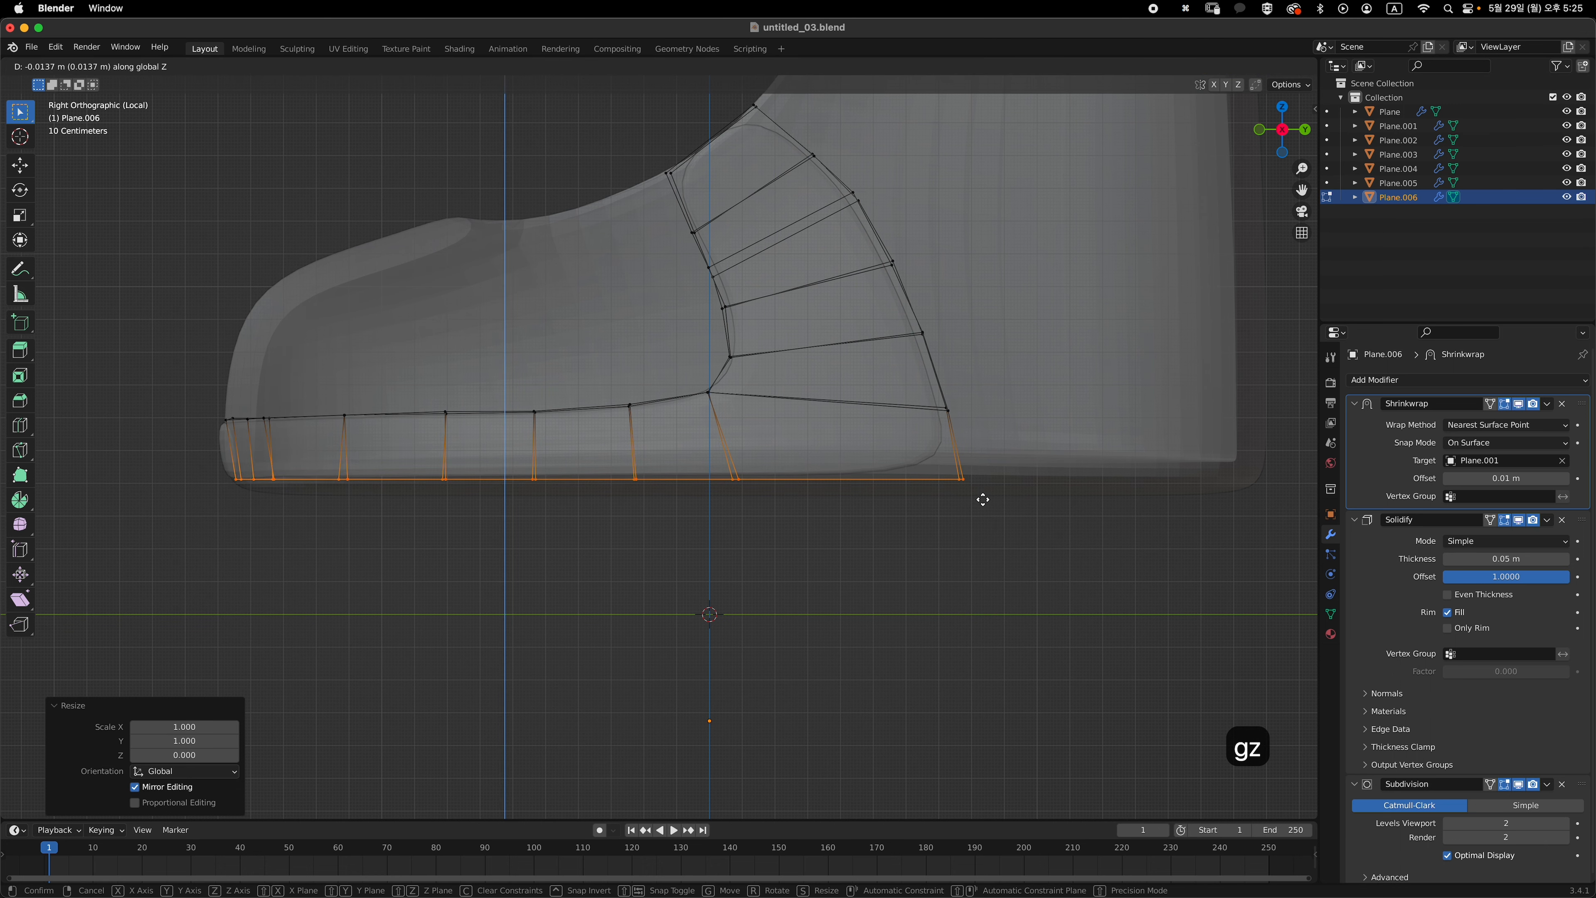
click(981, 498)
key(Tab)
key(alt+z)
middle_drag(962, 503, 829, 514)
key(grave)
click(903, 489)
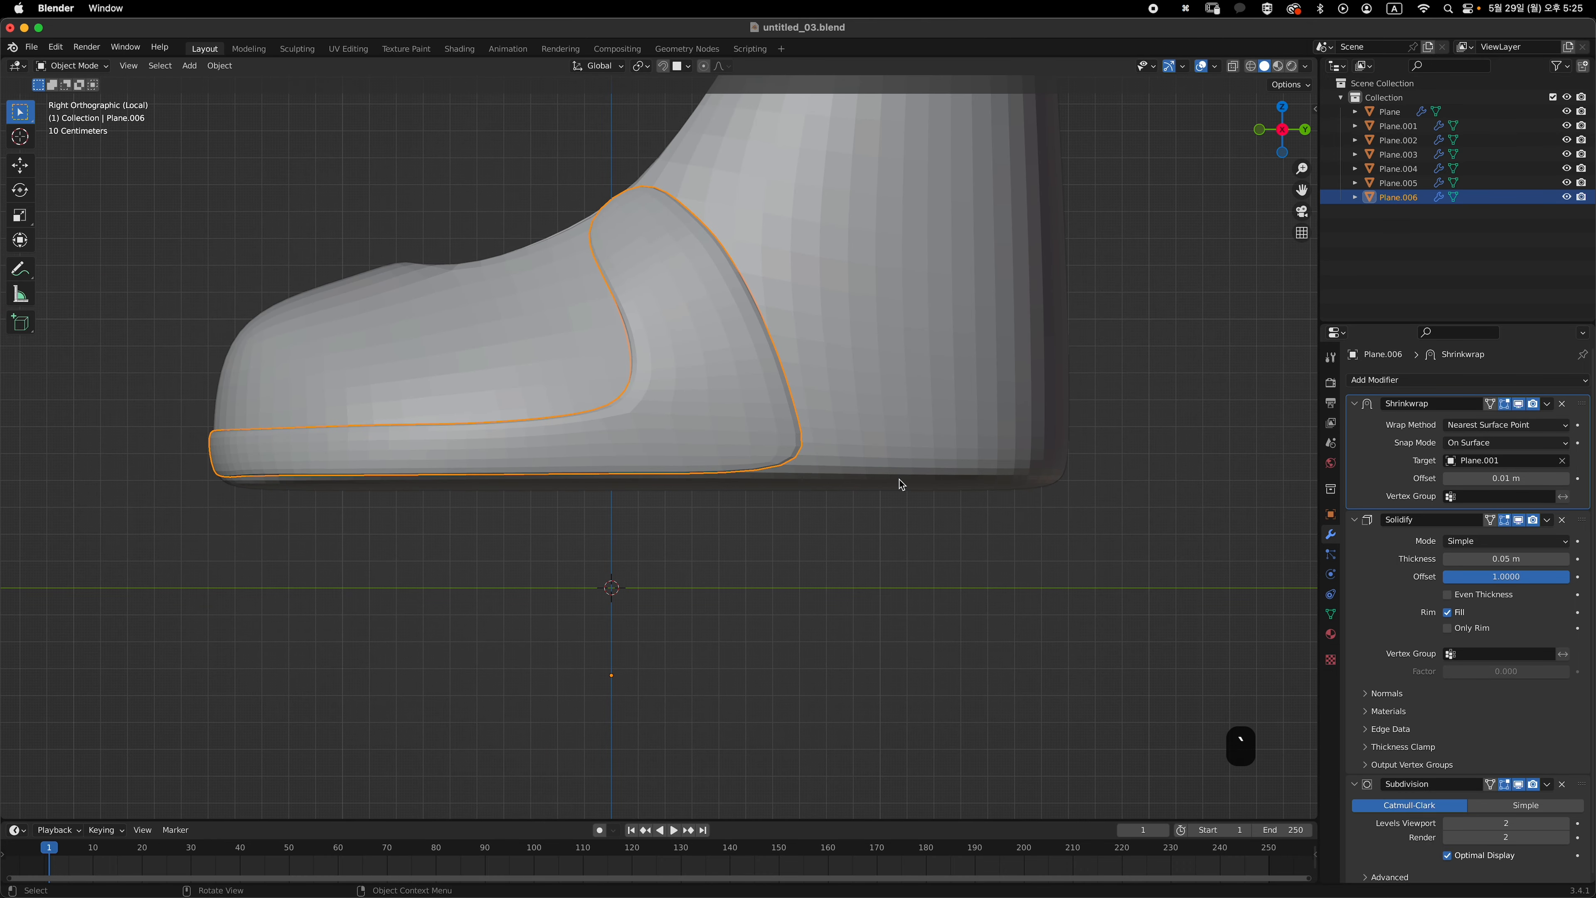
- Add a lengthwise loop cut along the base band and slide it about halfway toward the bottom edge
key(Tab)
key(alt+z)
key(super+r)
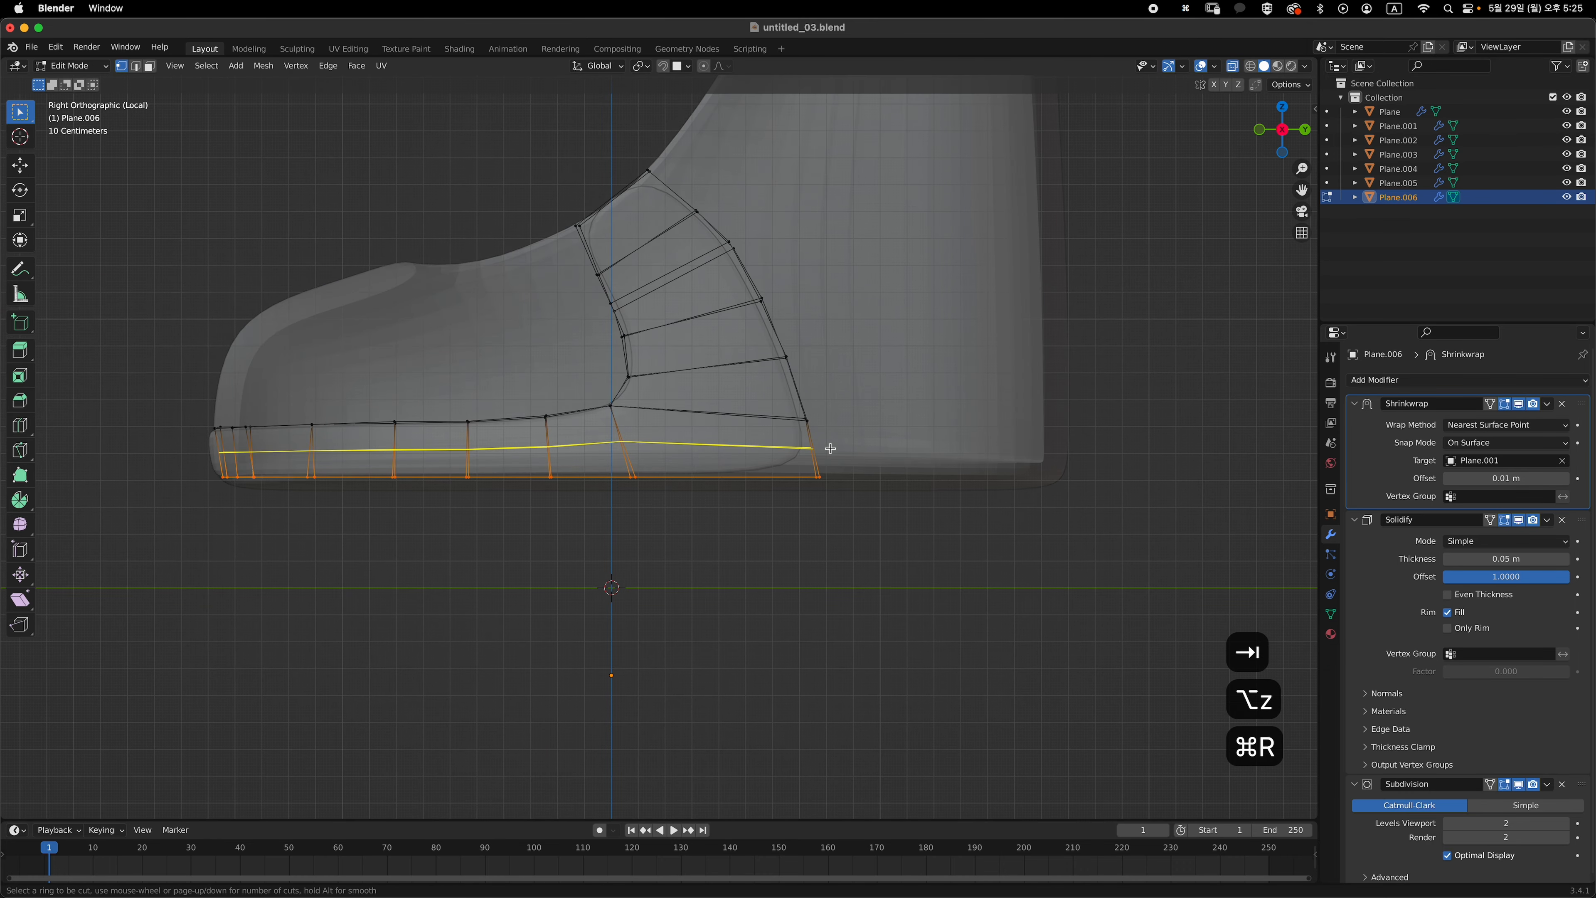
click(828, 448)
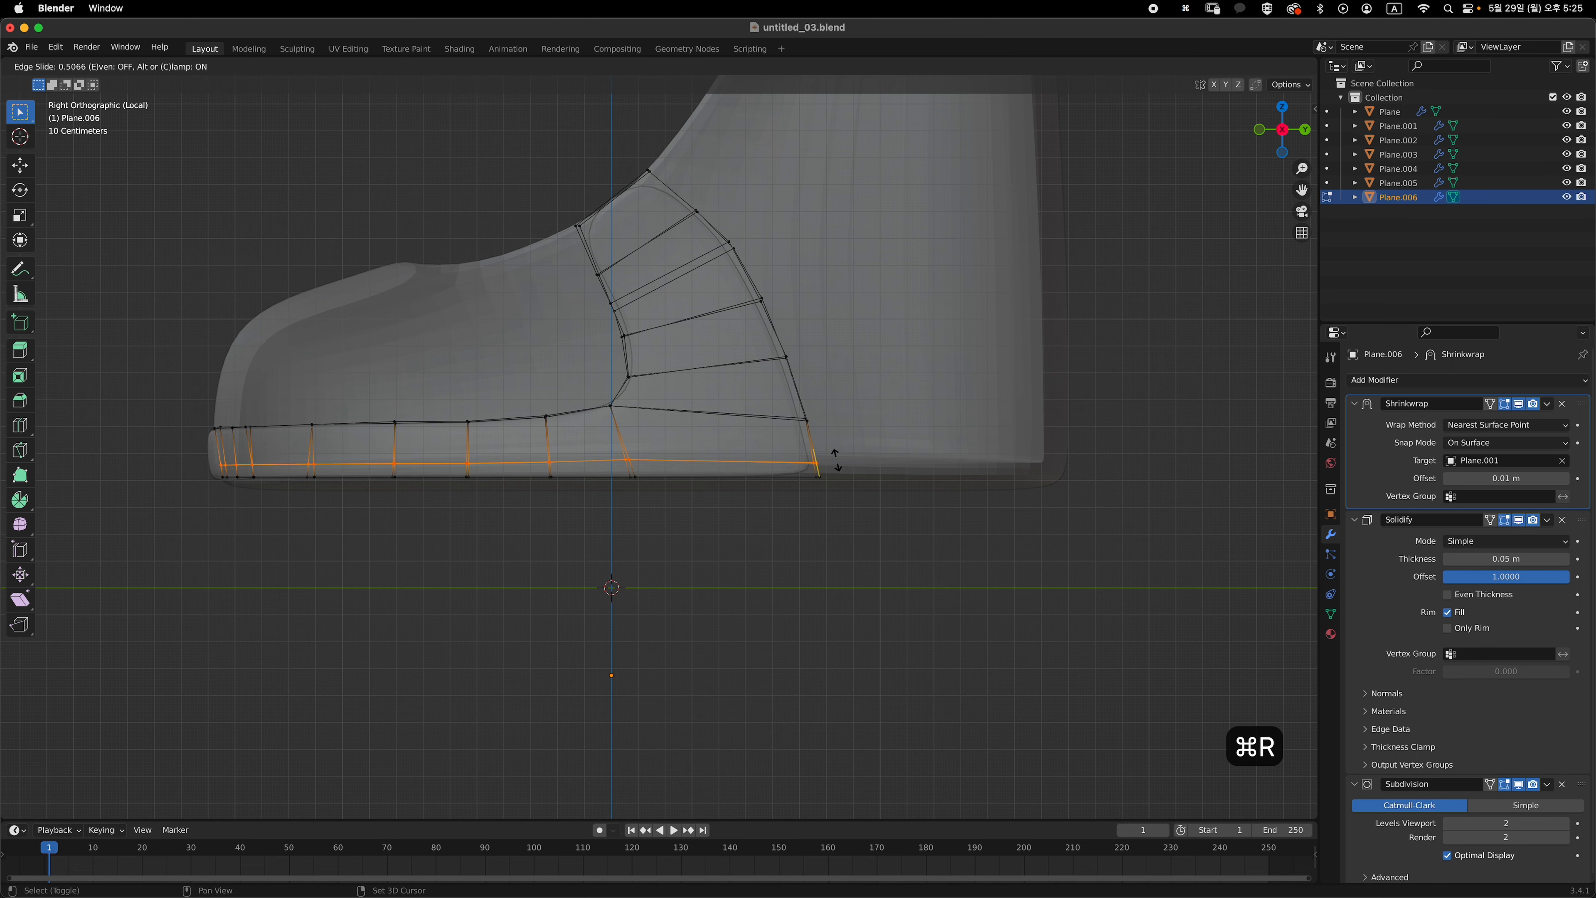
click(836, 459)
key(Tab)
key(alt+z)
middle_drag(836, 462, 861, 377)
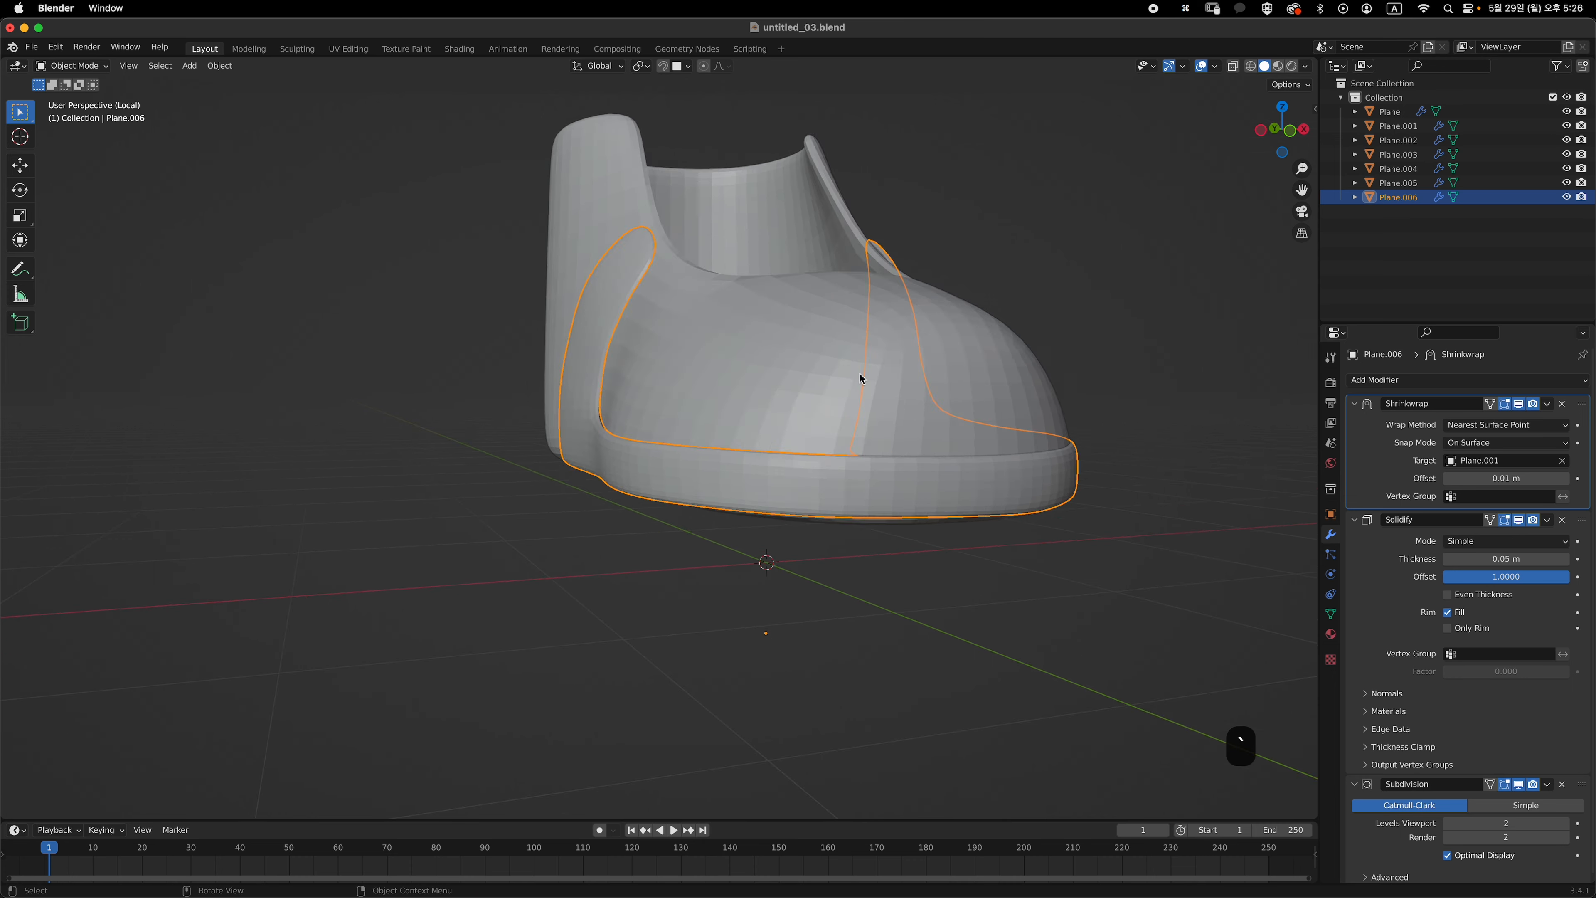
- Edge-slide the short cross edges just right of the toe's centre outward along the band, the upper one with a factor of 0.280
key(KP_1)
key(Tab)
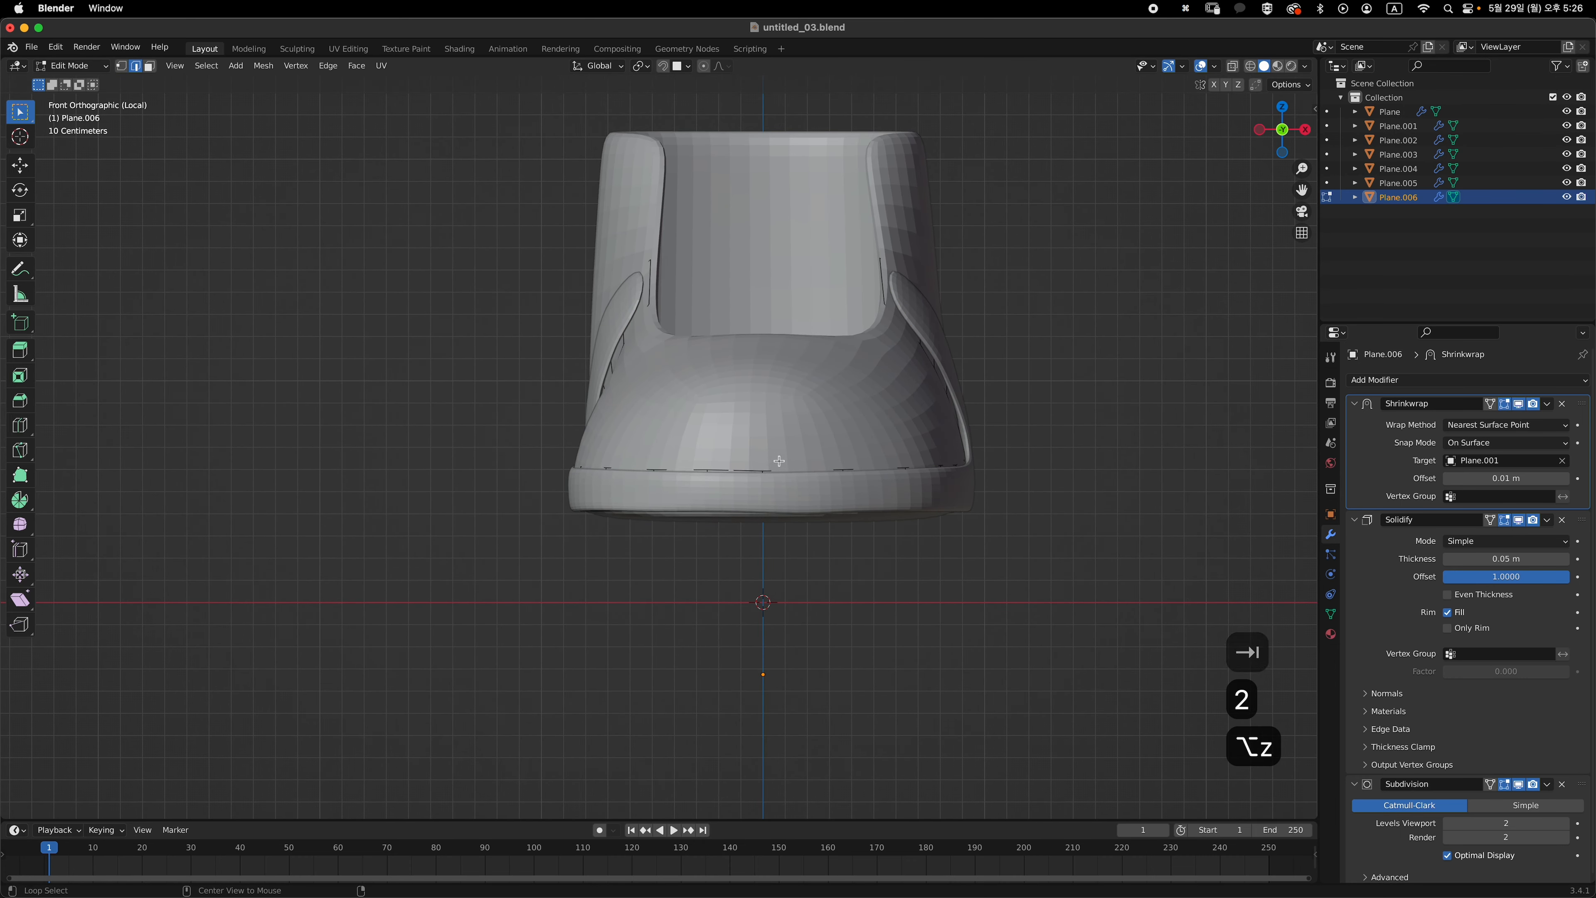
scroll(774, 468, up, 1)
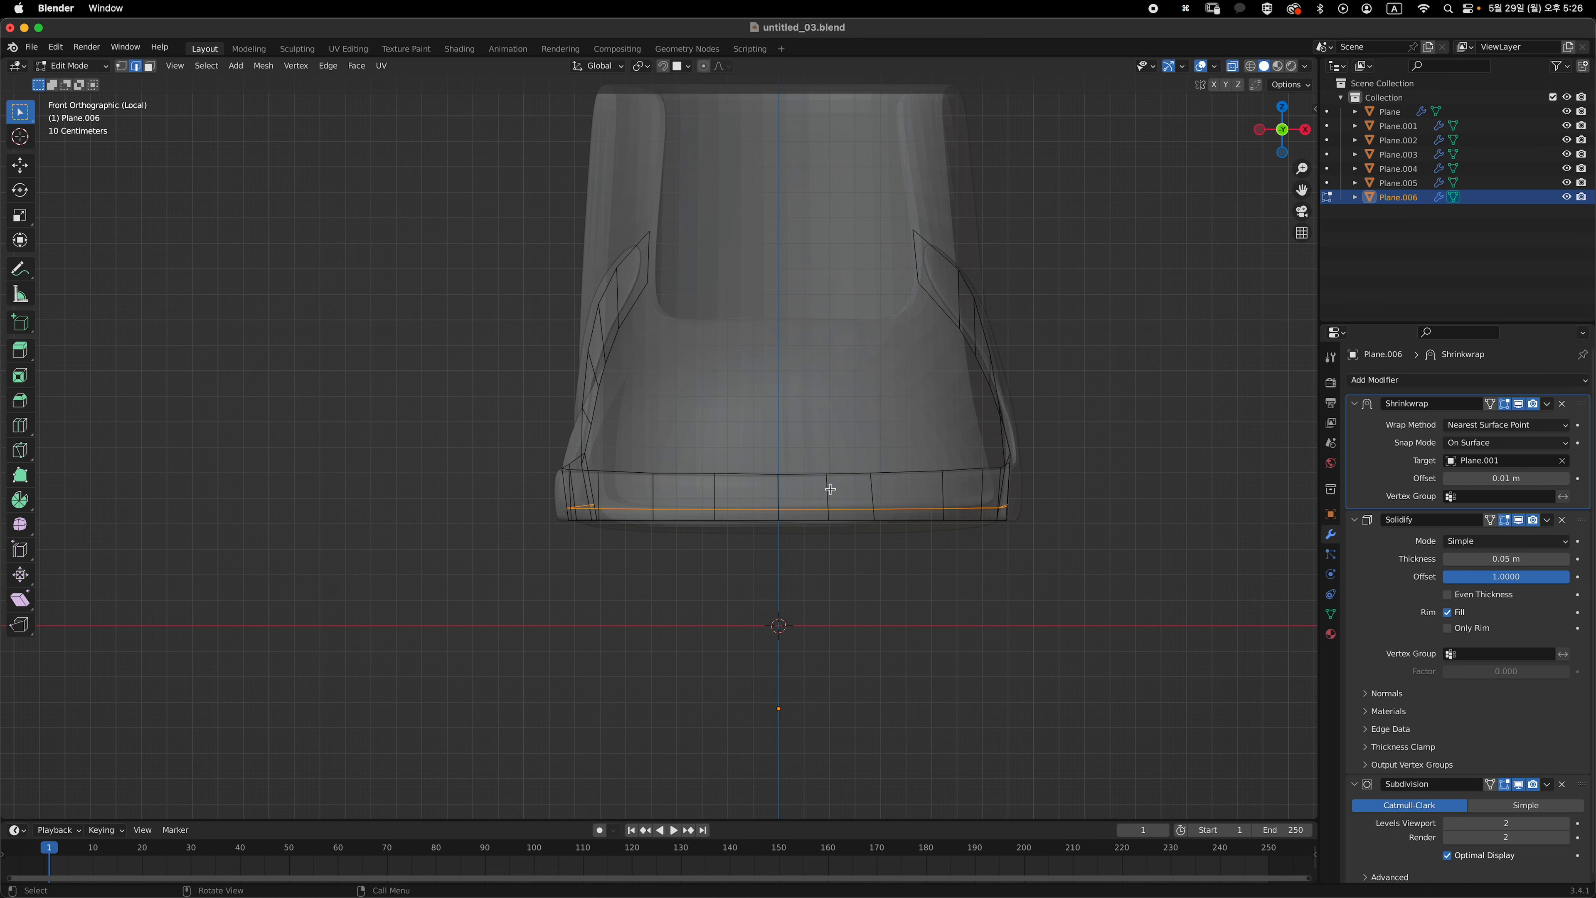
click(868, 489)
middle_drag(868, 489, 833, 660)
key(g)
key(g)
middle_drag(869, 617, 842, 581)
click(918, 625)
click(826, 589)
key(g)
key(g)
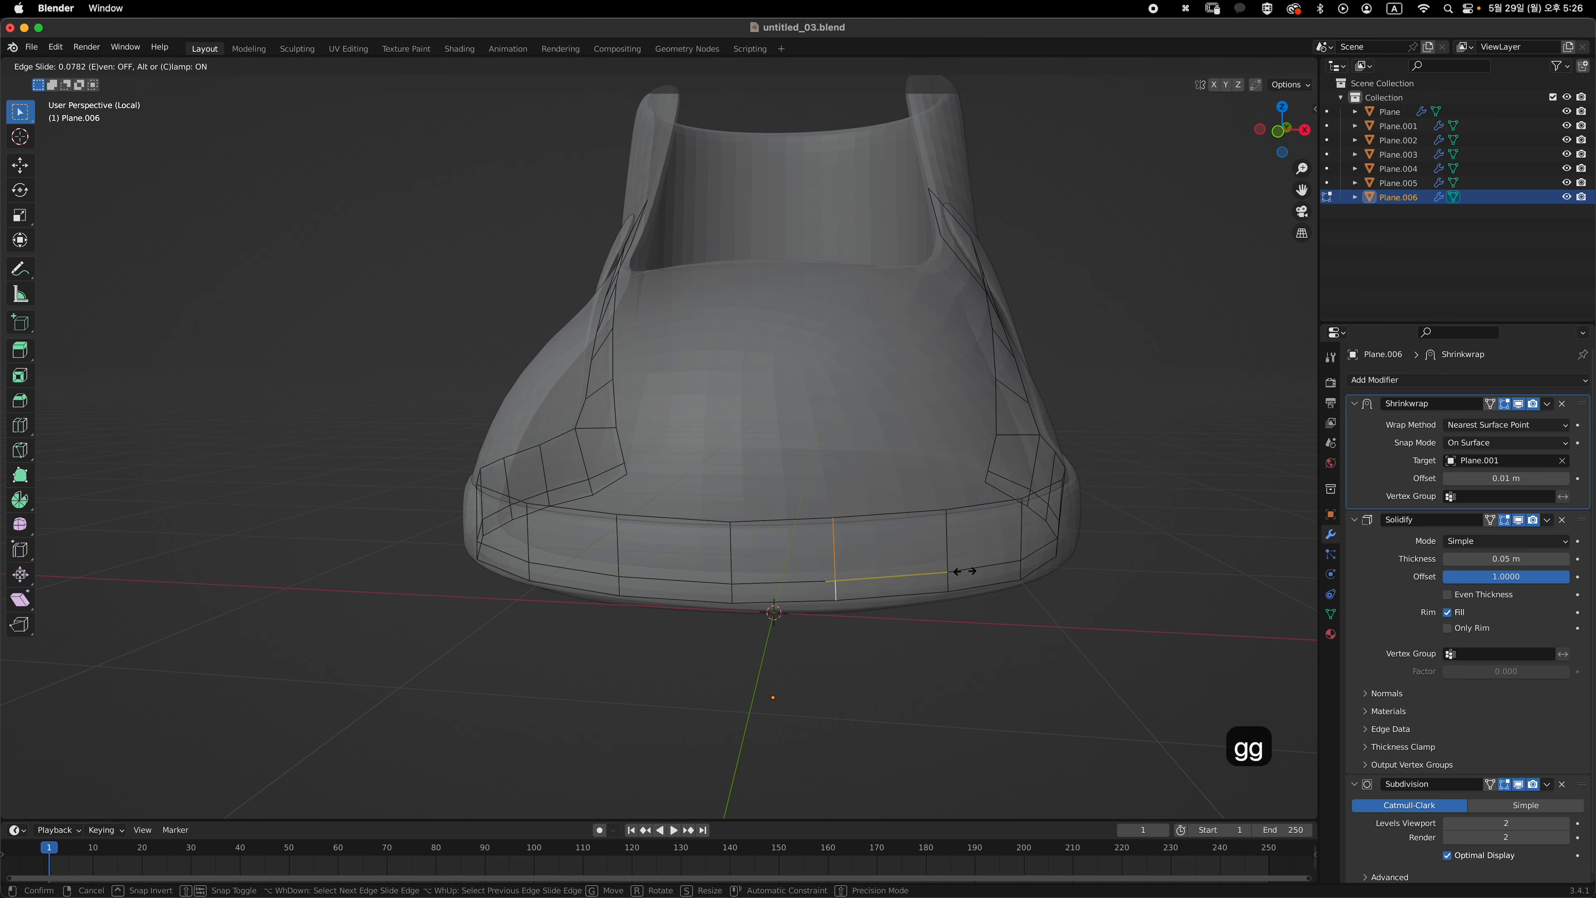
click(983, 574)
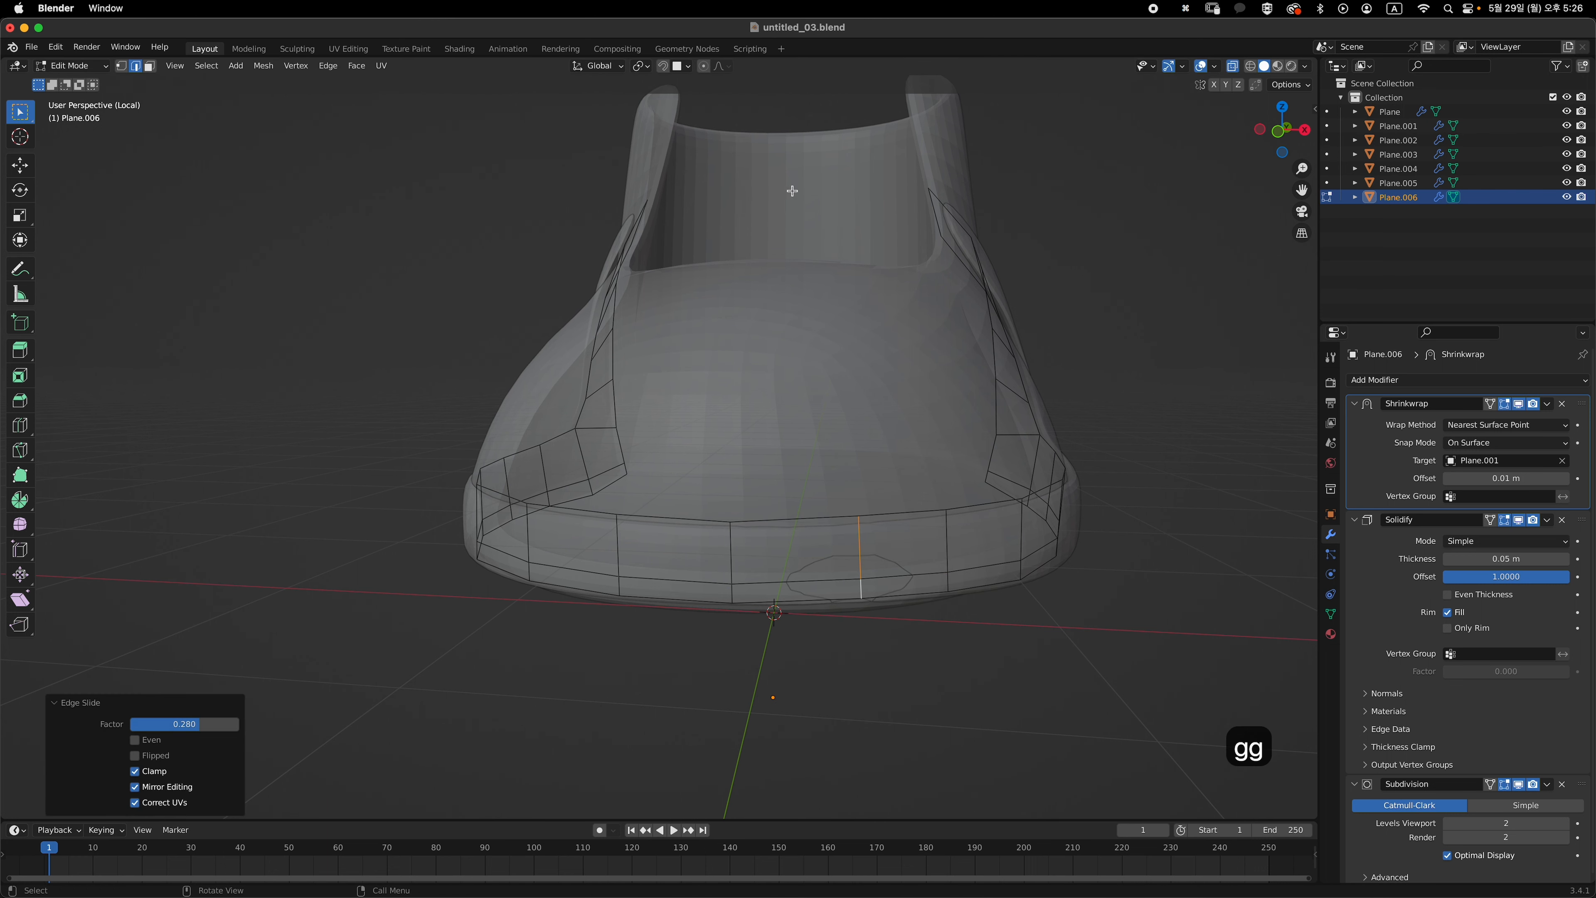
- Move the top-edge vertex right of the toe's centre so it snaps onto the boot surface
key(alt+z)
middle_drag(819, 465, 819, 418)
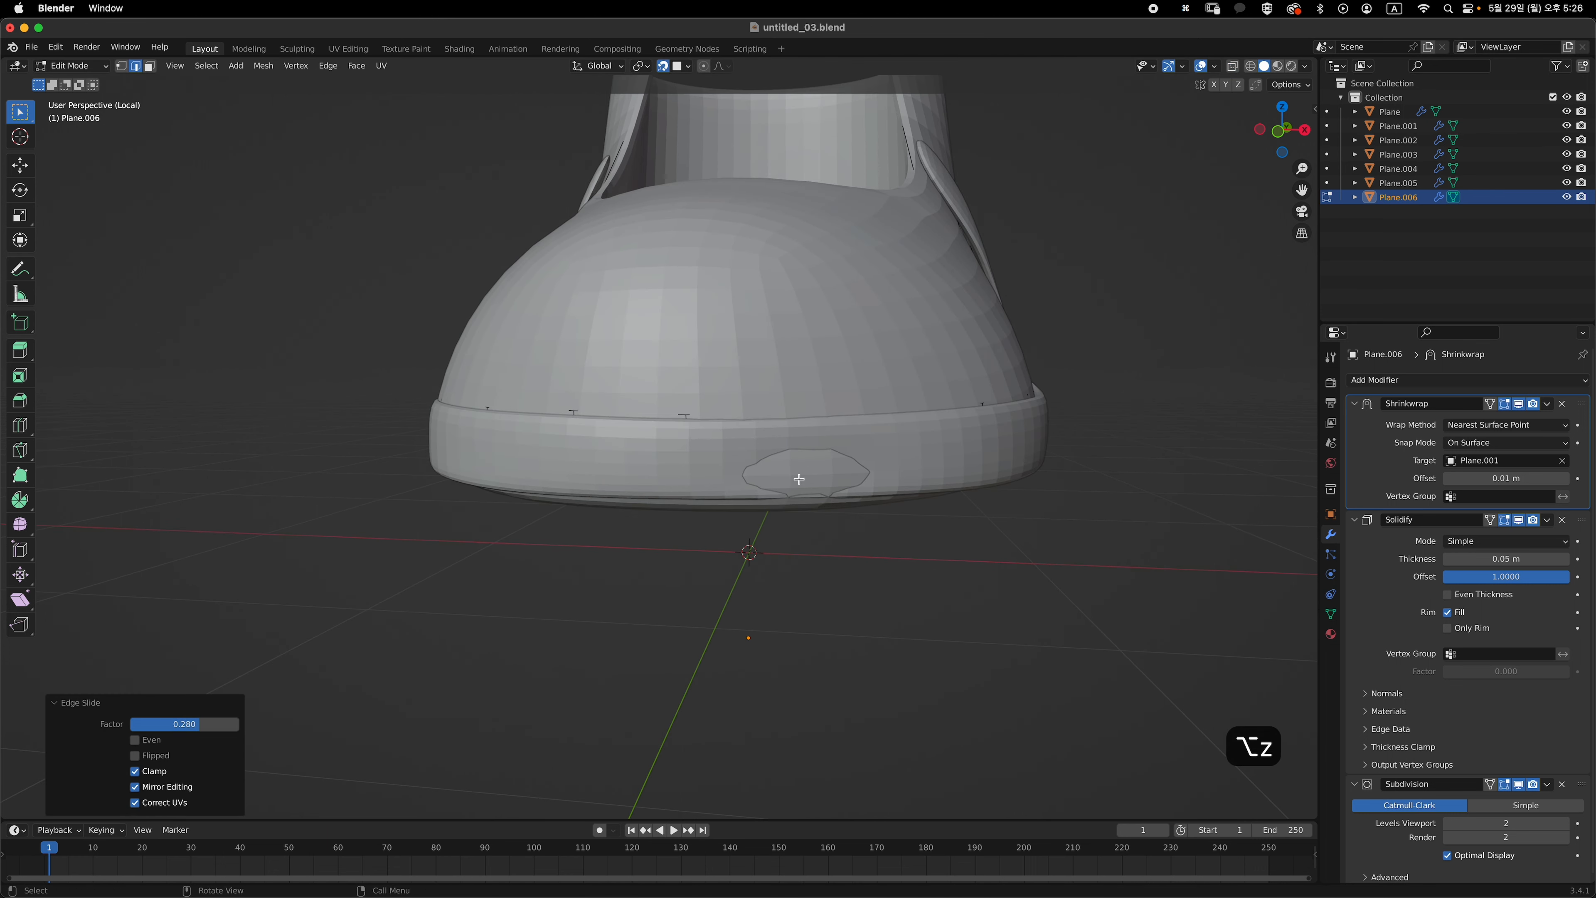
key(1)
key(alt+z)
key(alt+z)
key(g)
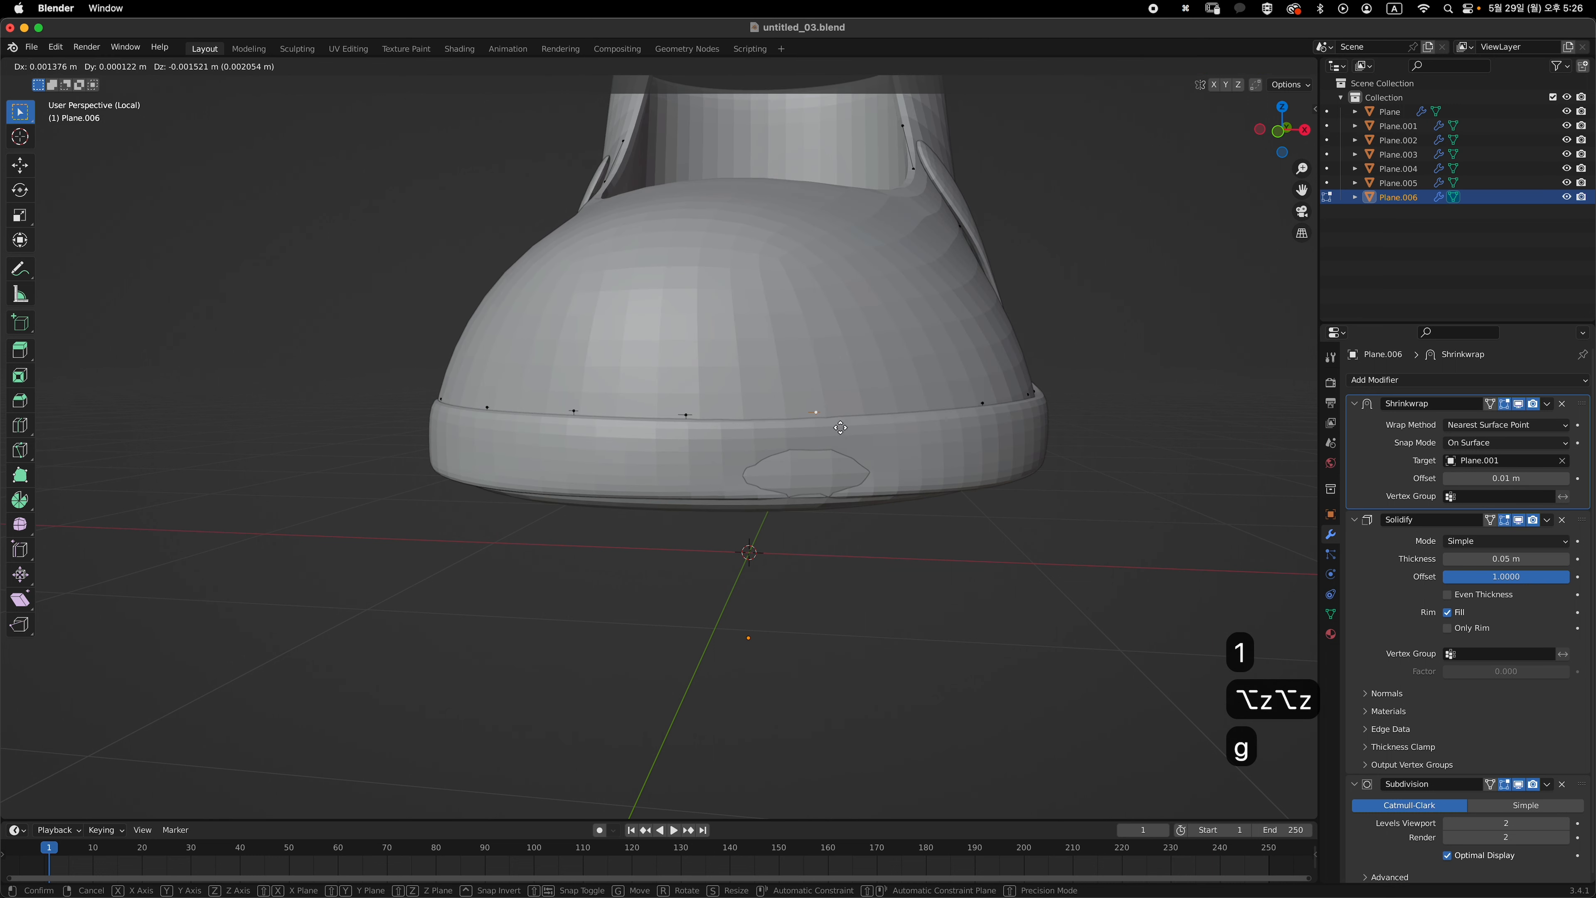
click(829, 459)
- Snap the middle and bottom vertices right of the toe's centre onto the boot surface to smooth the band
key(alt+z)
key(alt+z)
key(g)
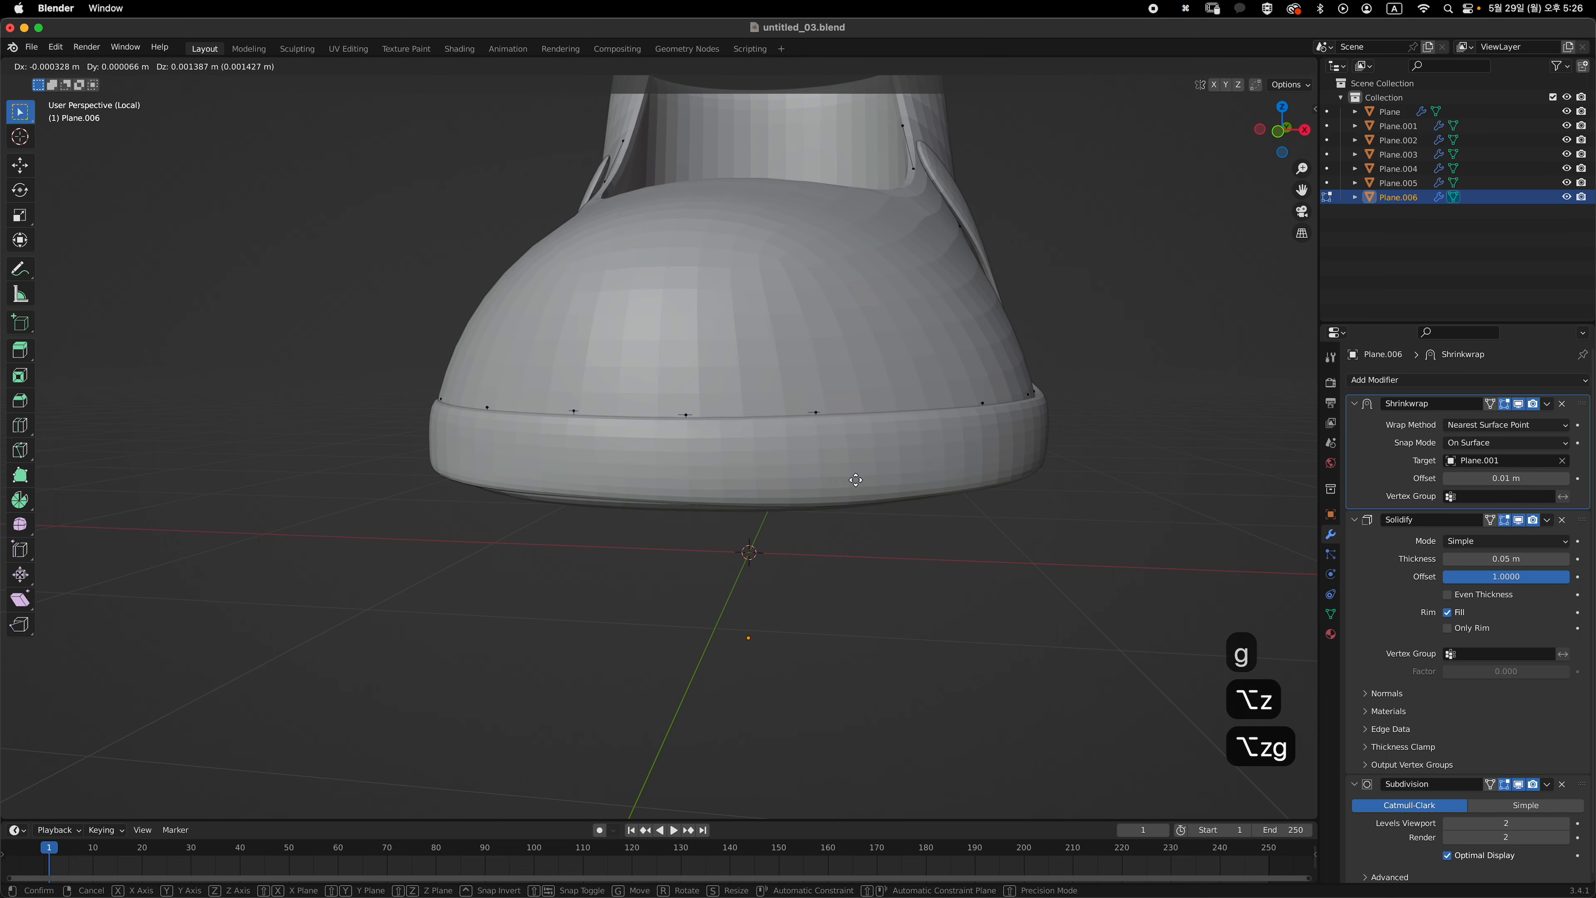
click(851, 489)
key(alt+z)
key(alt+z)
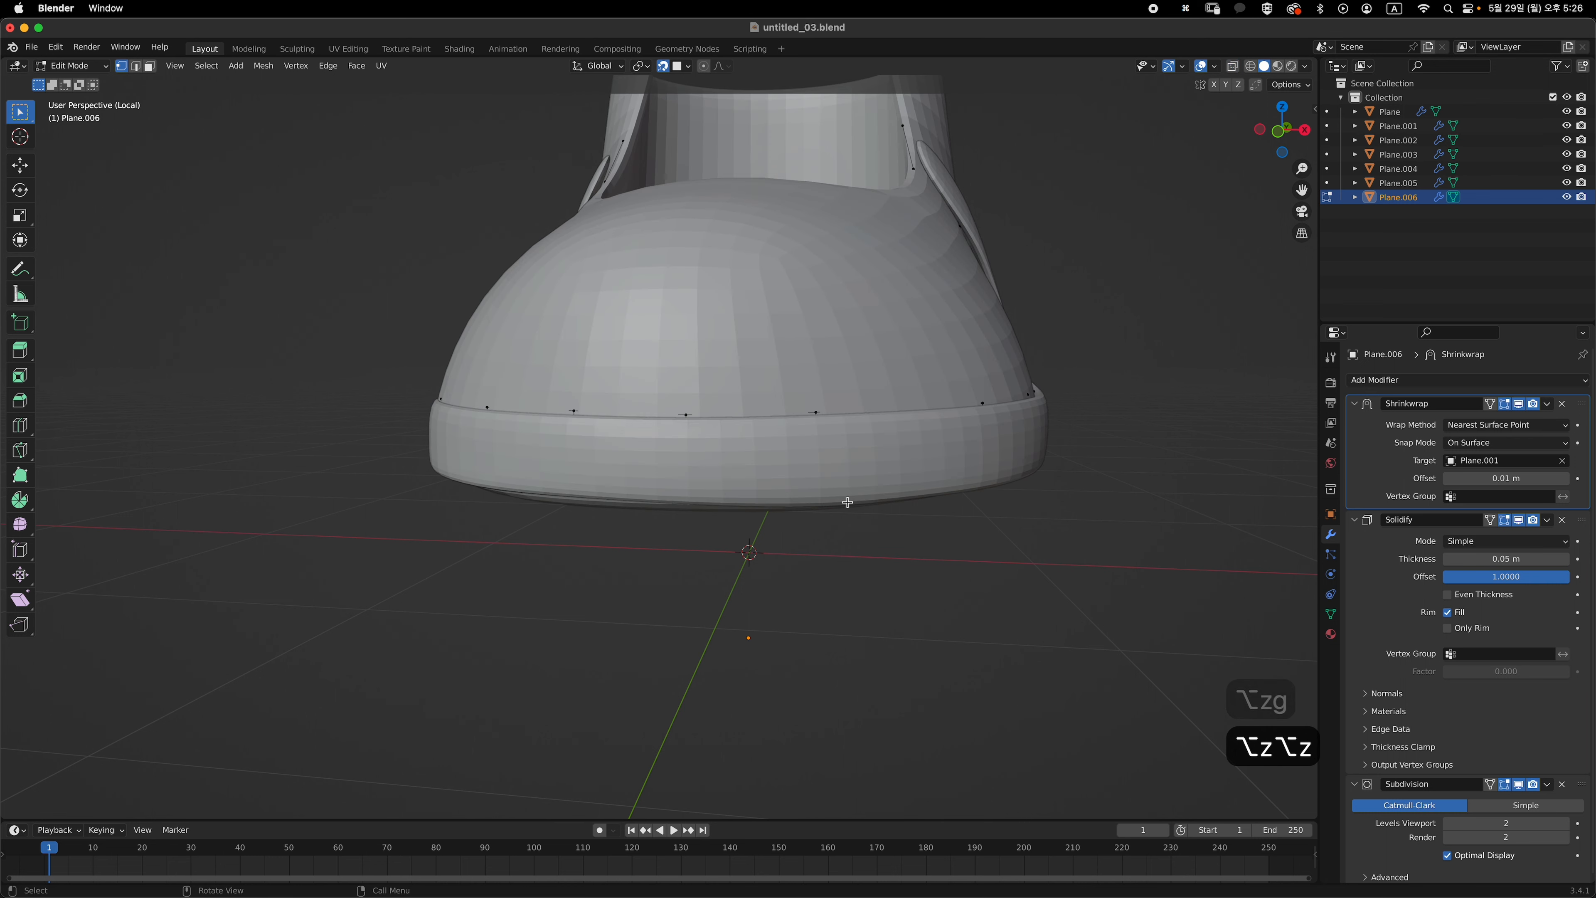
key(g)
click(848, 514)
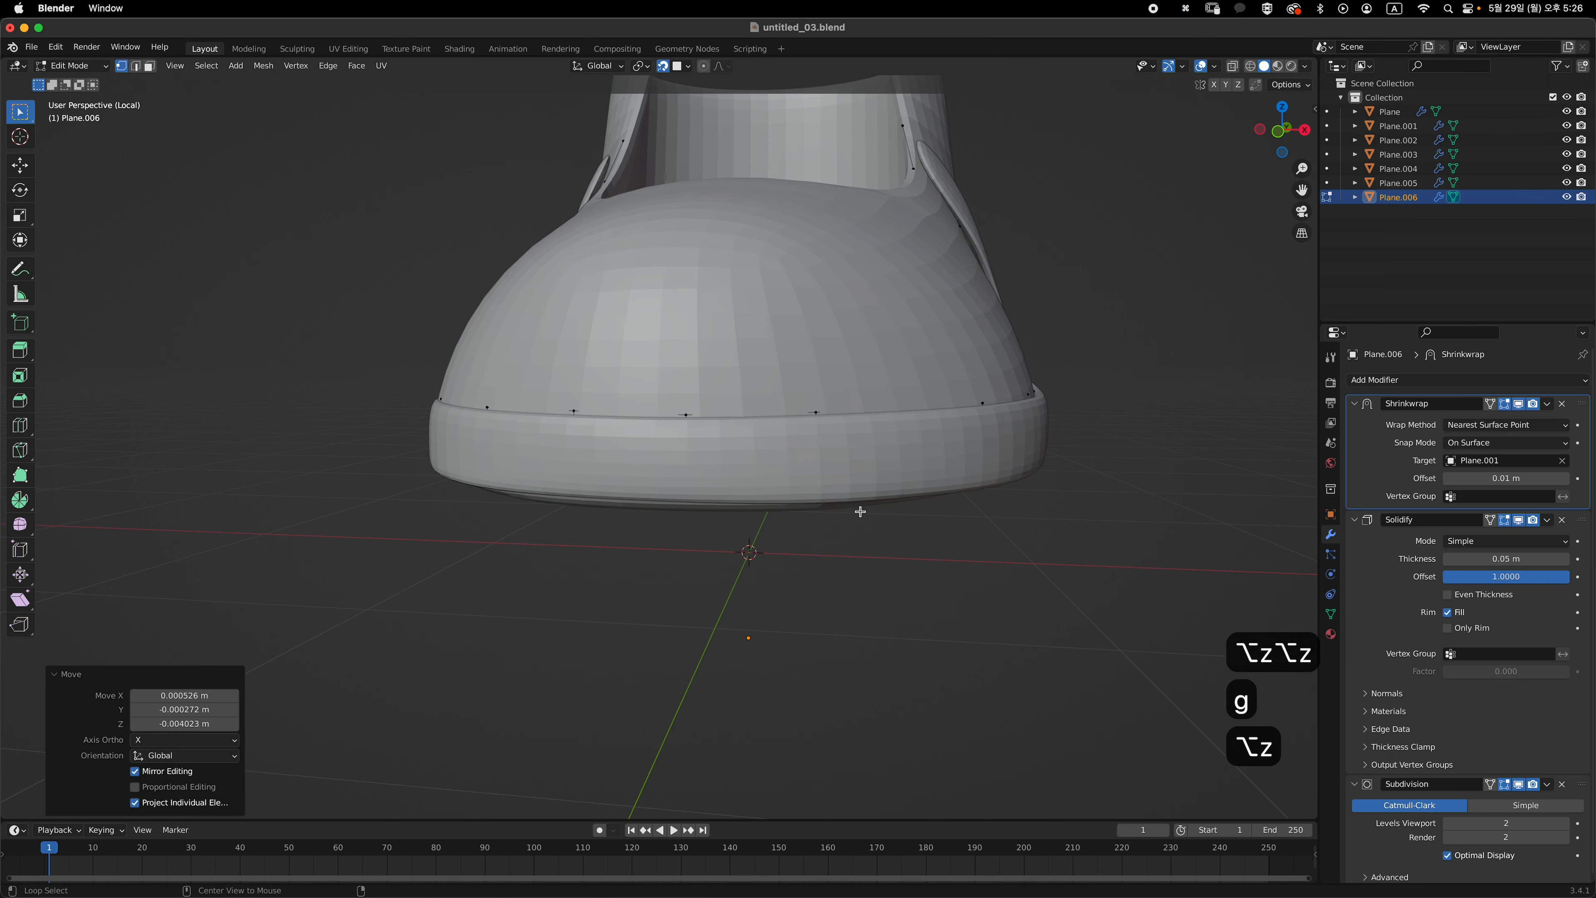
- Extrude the band's top edges across the front of the toe upward along Z by about 0.227 m
key(alt+z)
middle_drag(855, 510, 813, 505)
key(alt+z)
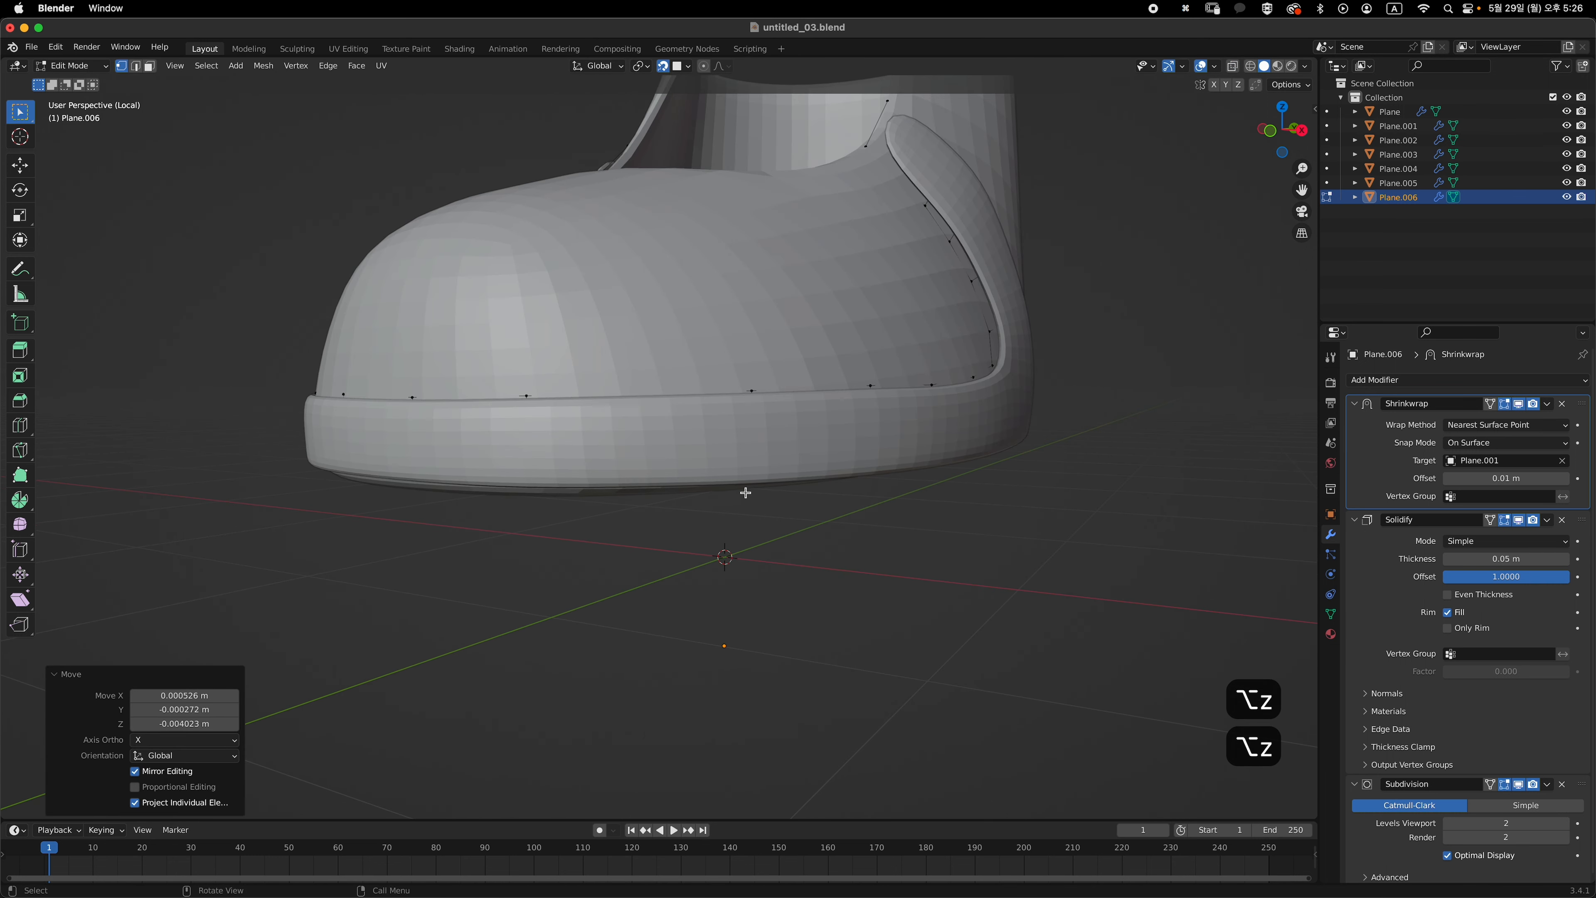
middle_drag(703, 496, 779, 490)
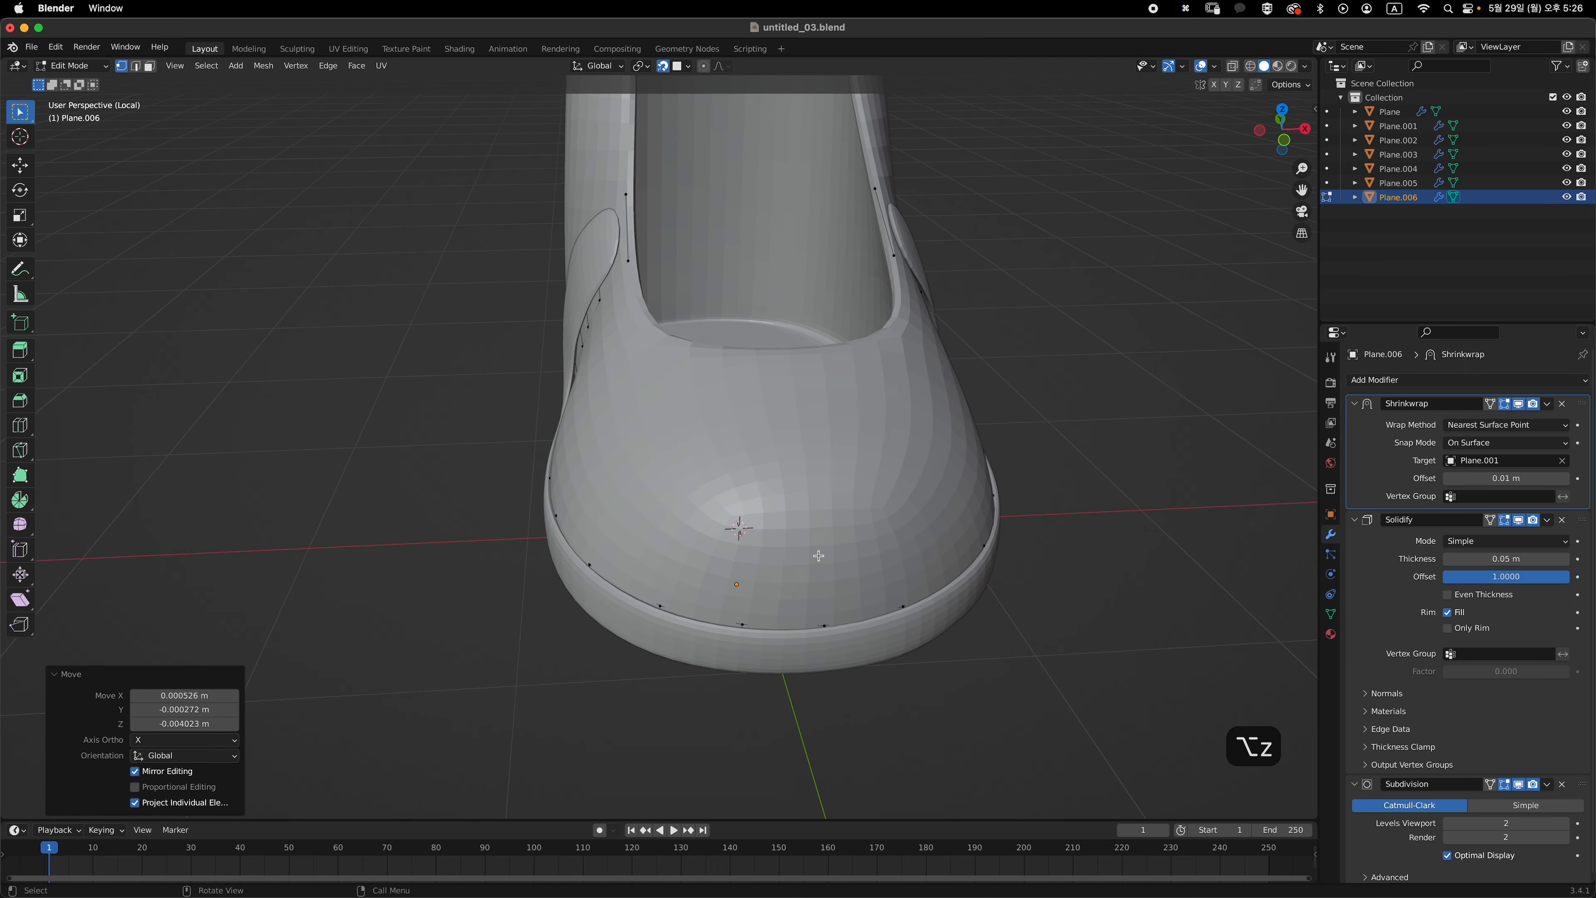
key(grave)
click(748, 458)
key(2)
click(737, 438)
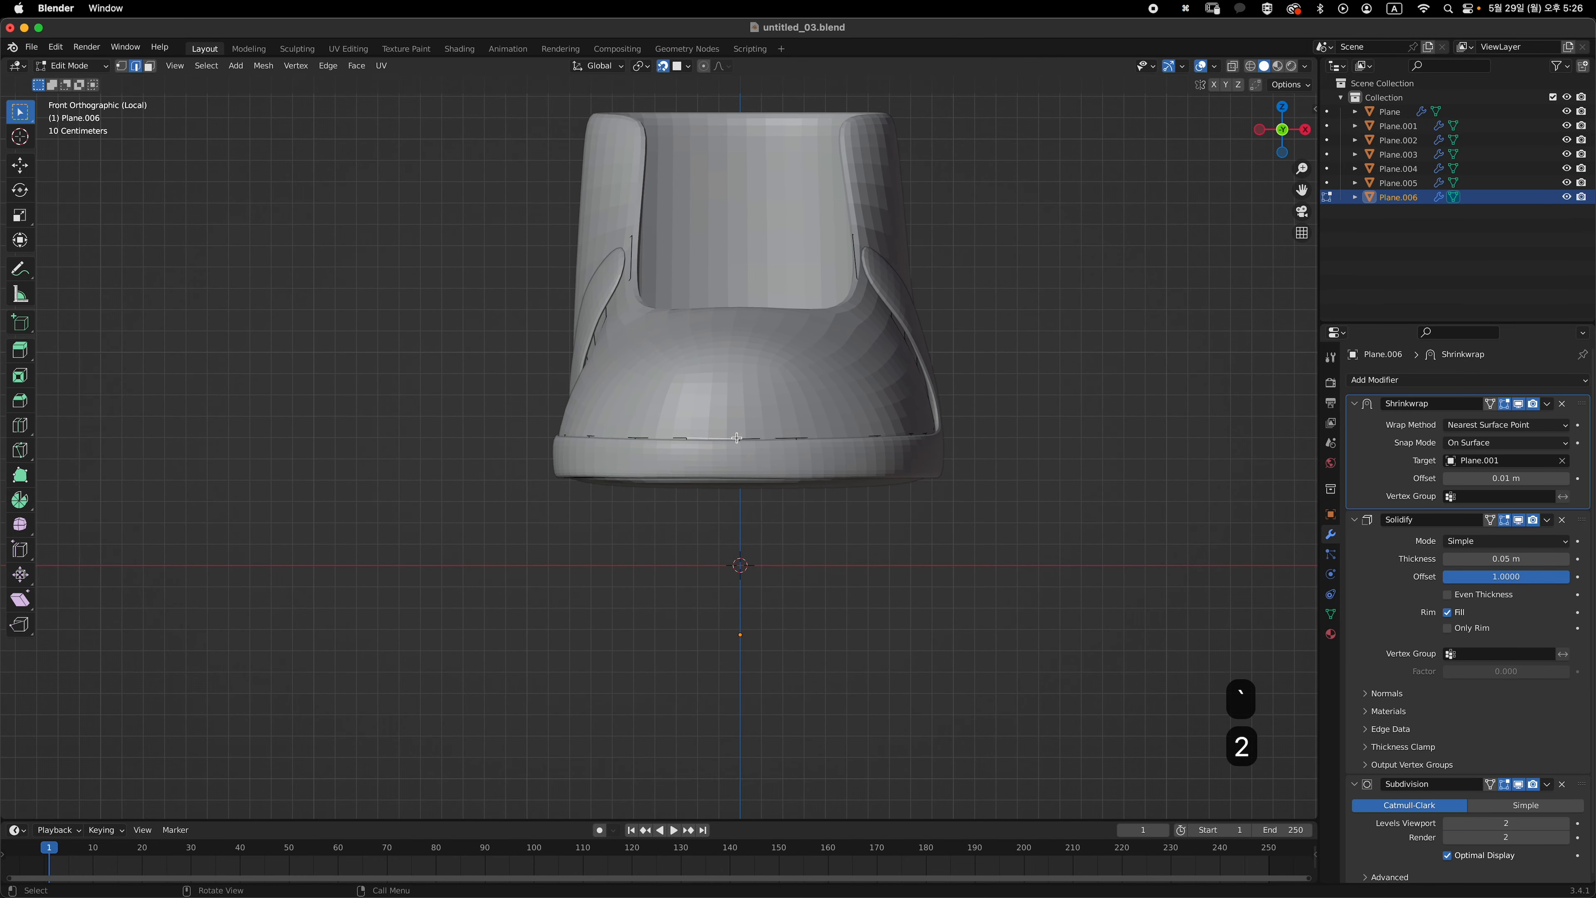
key(alt+z)
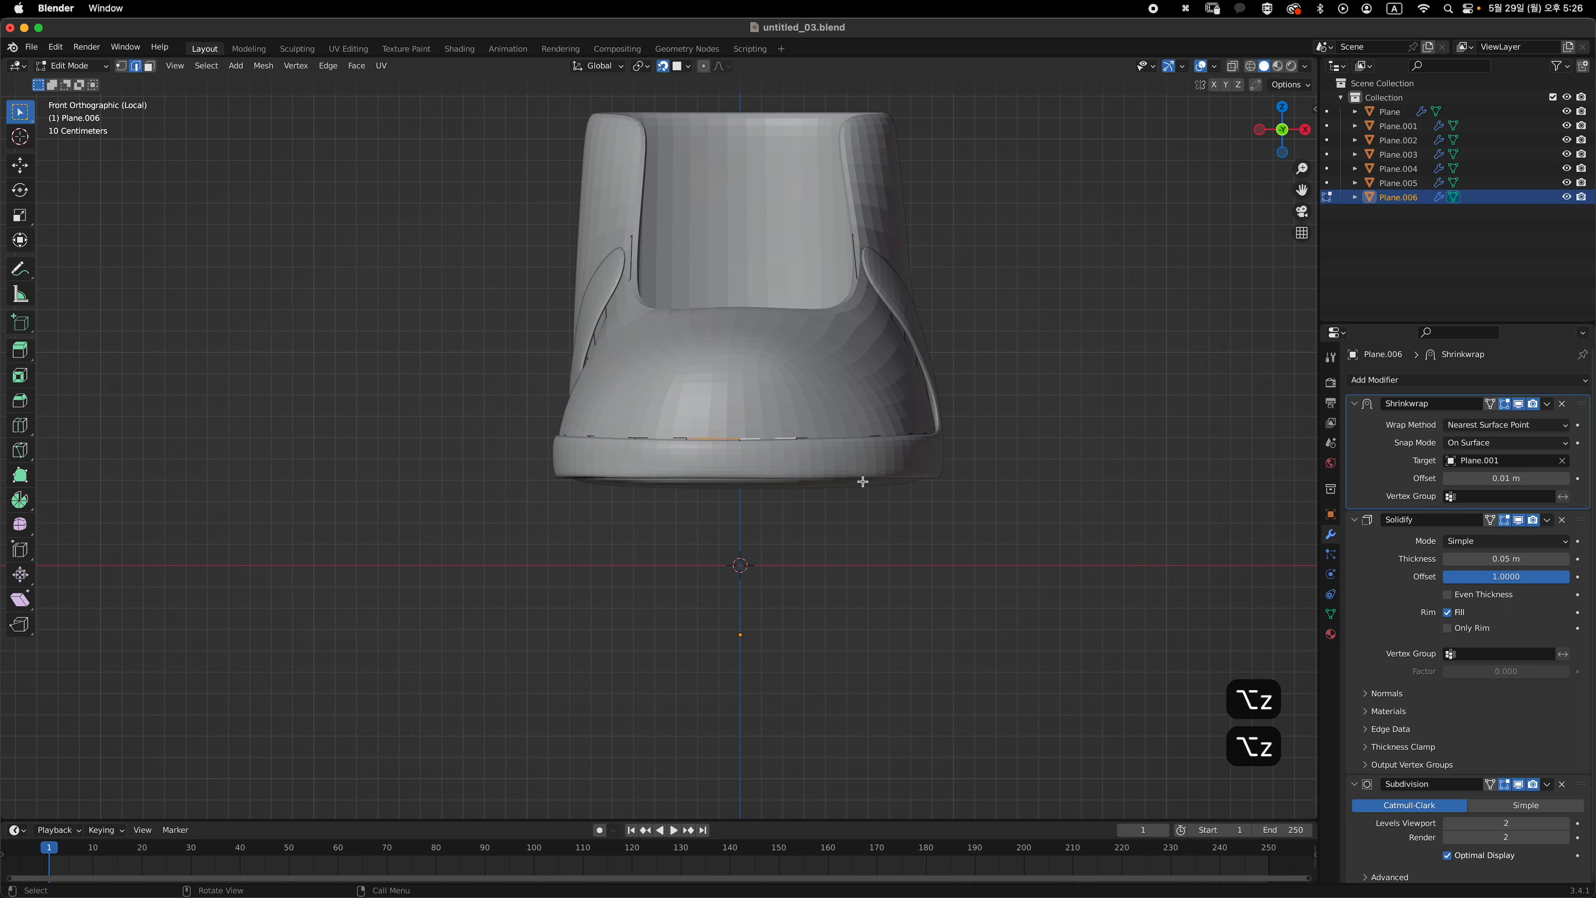
key(alt+z)
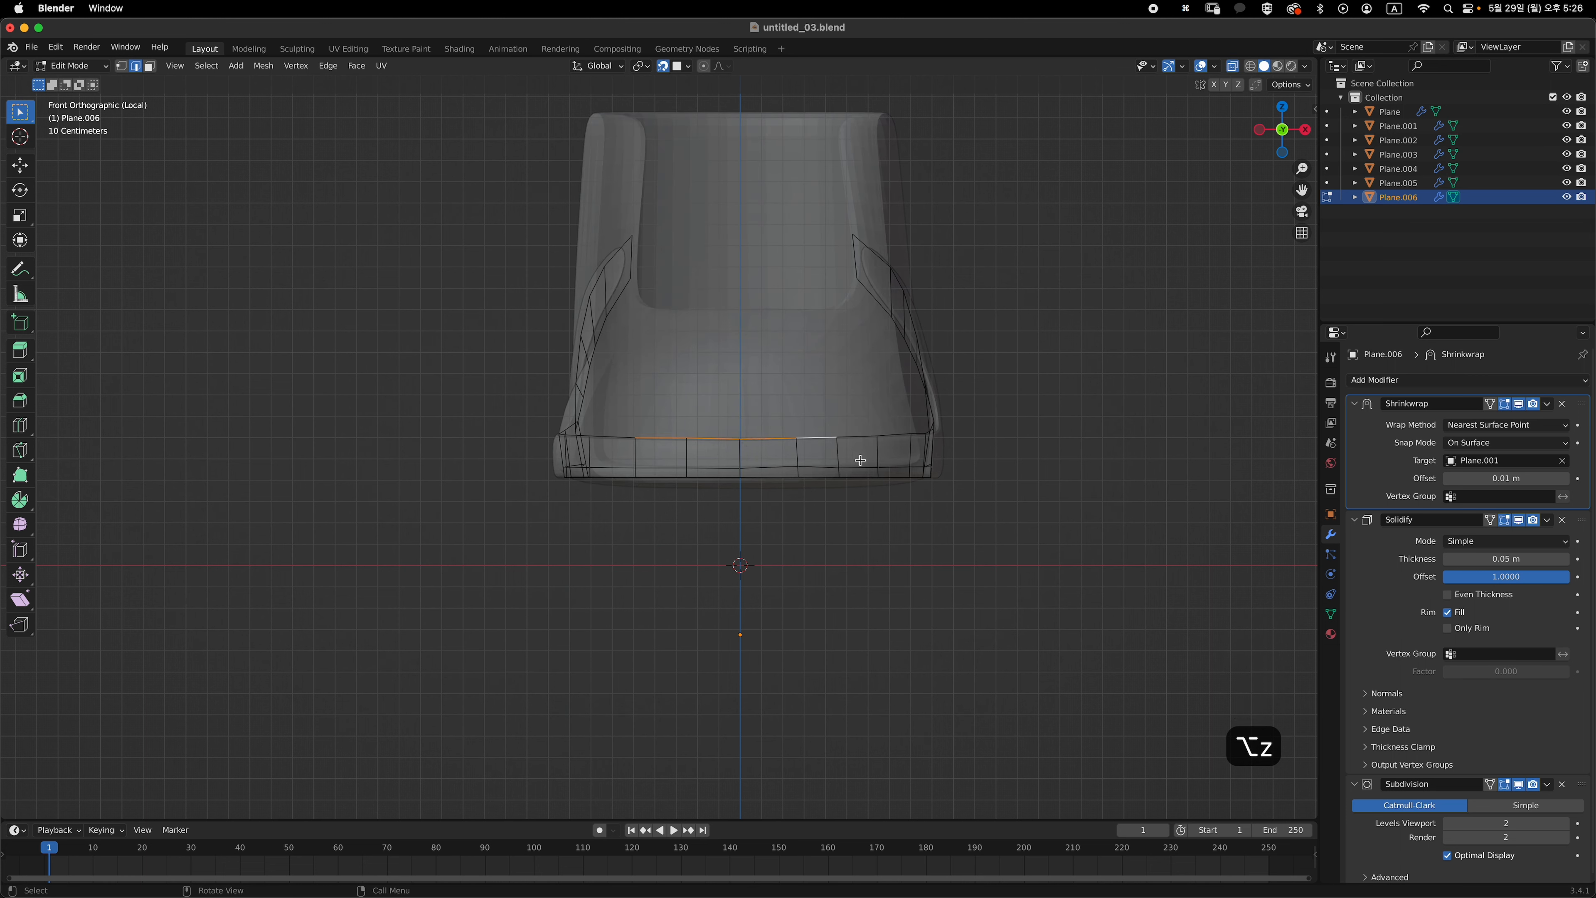
key(alt+z)
key(e)
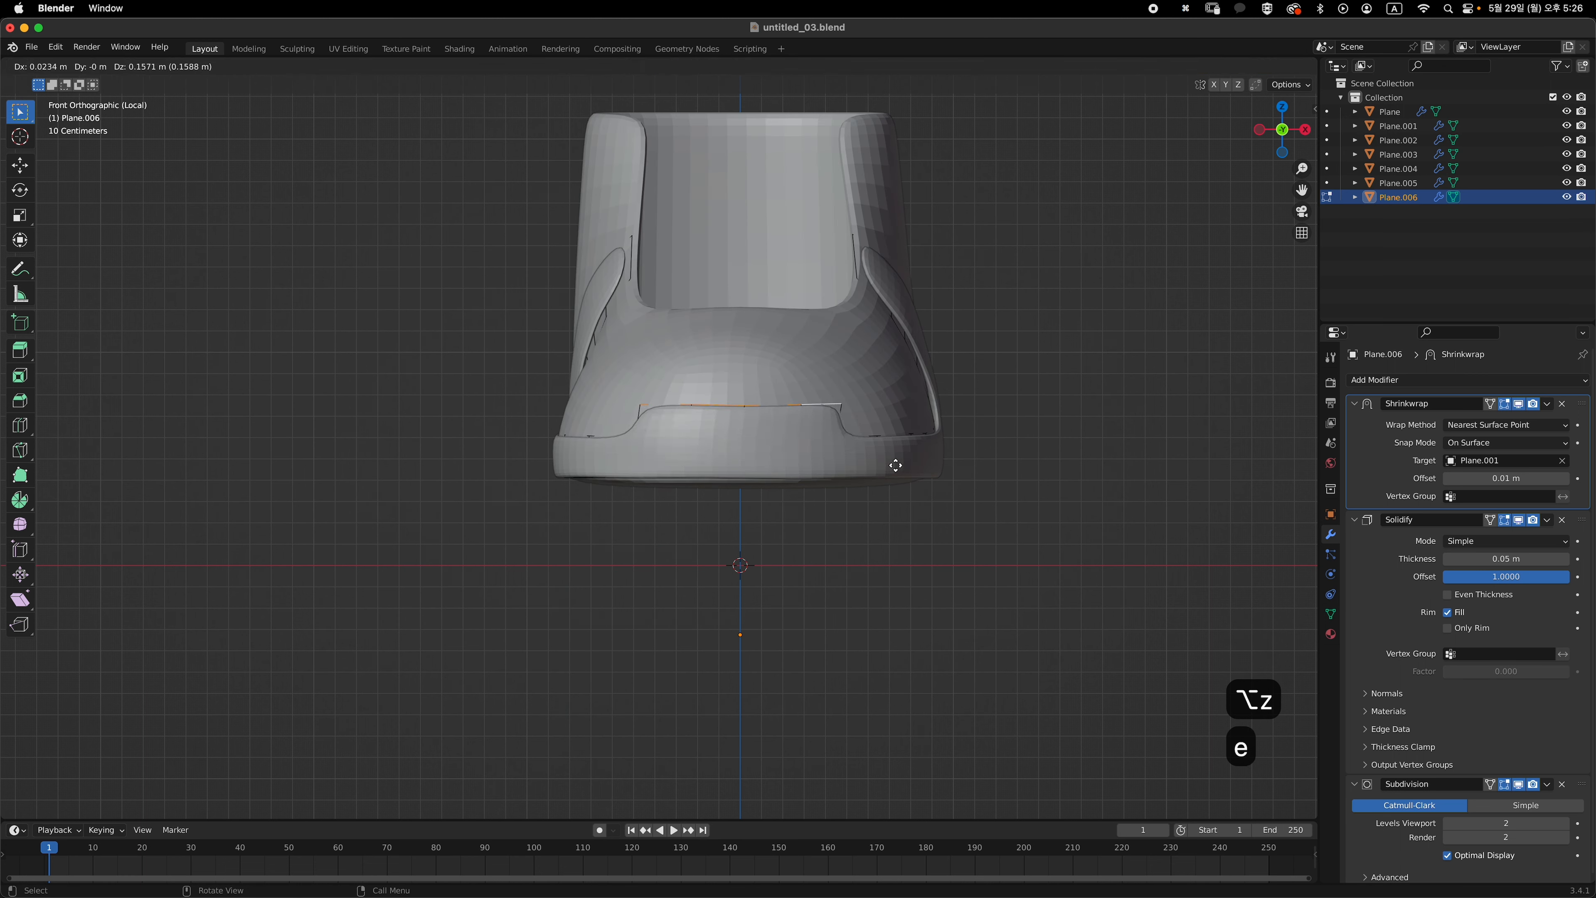
key(z)
click(891, 455)
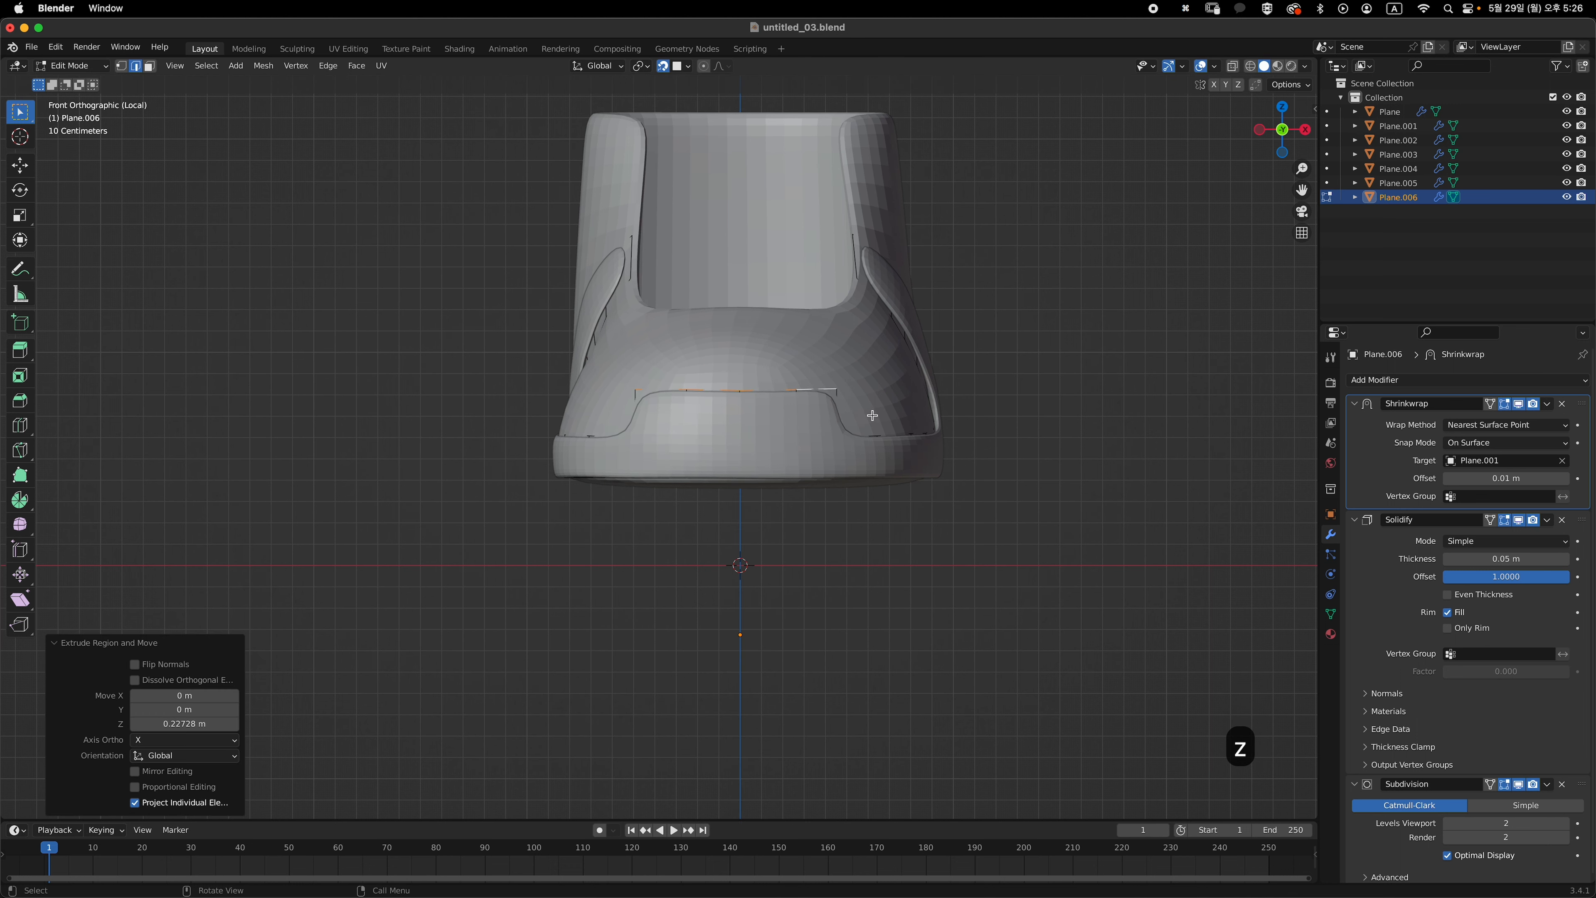
- Lower the two outer corner vertices of the extruded toe panel and raise its centre vertex to form an arch
scroll(871, 415, up, 3)
key(1)
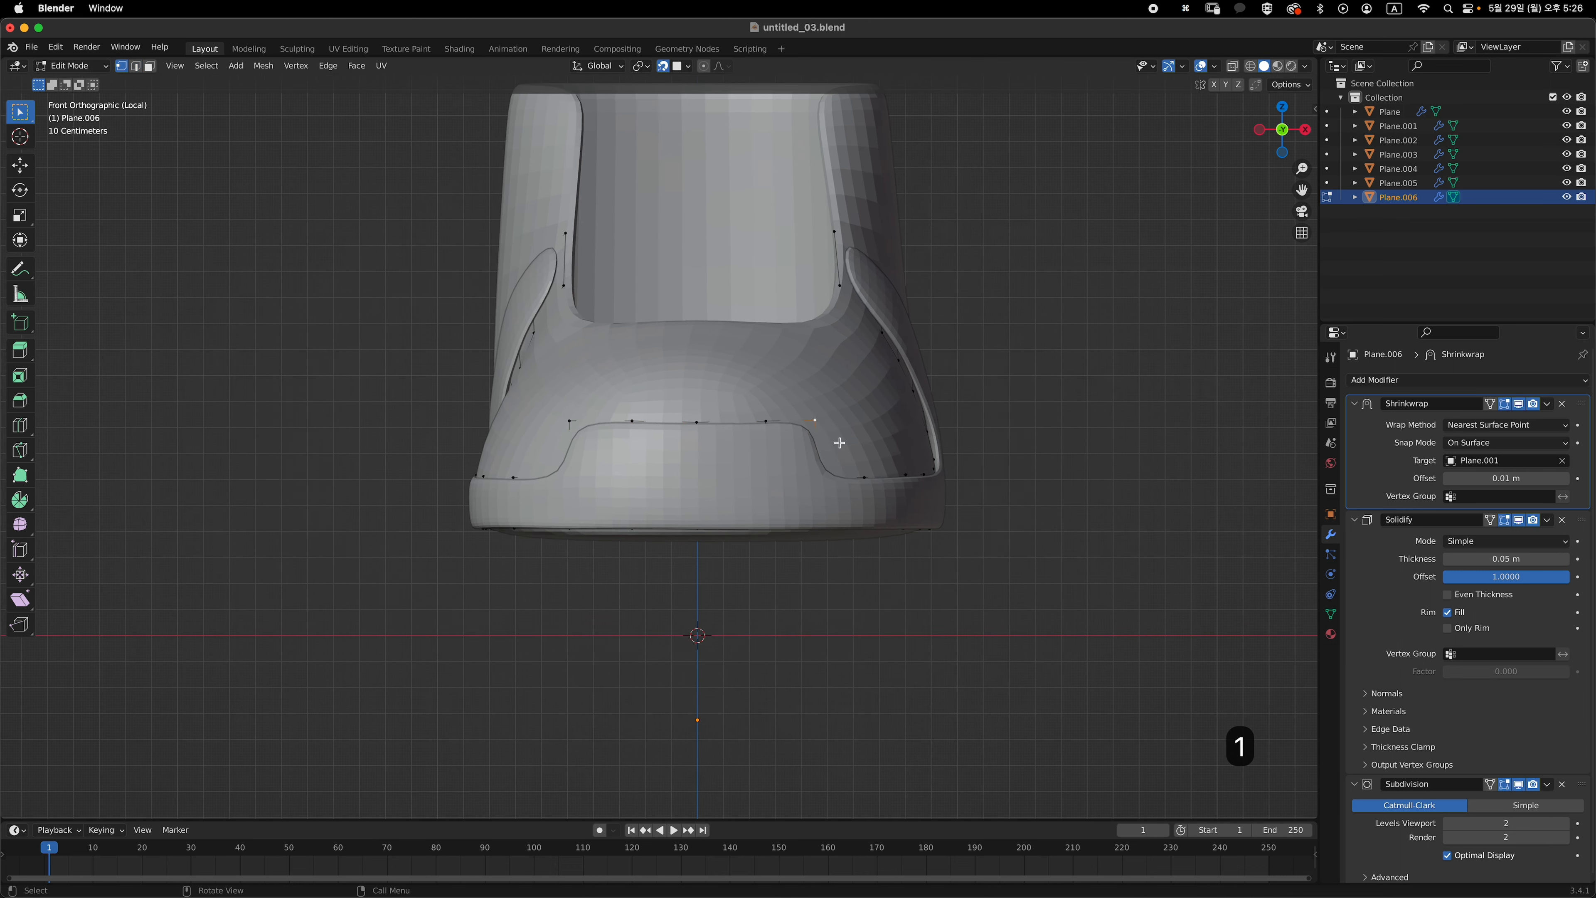
key(g)
click(833, 477)
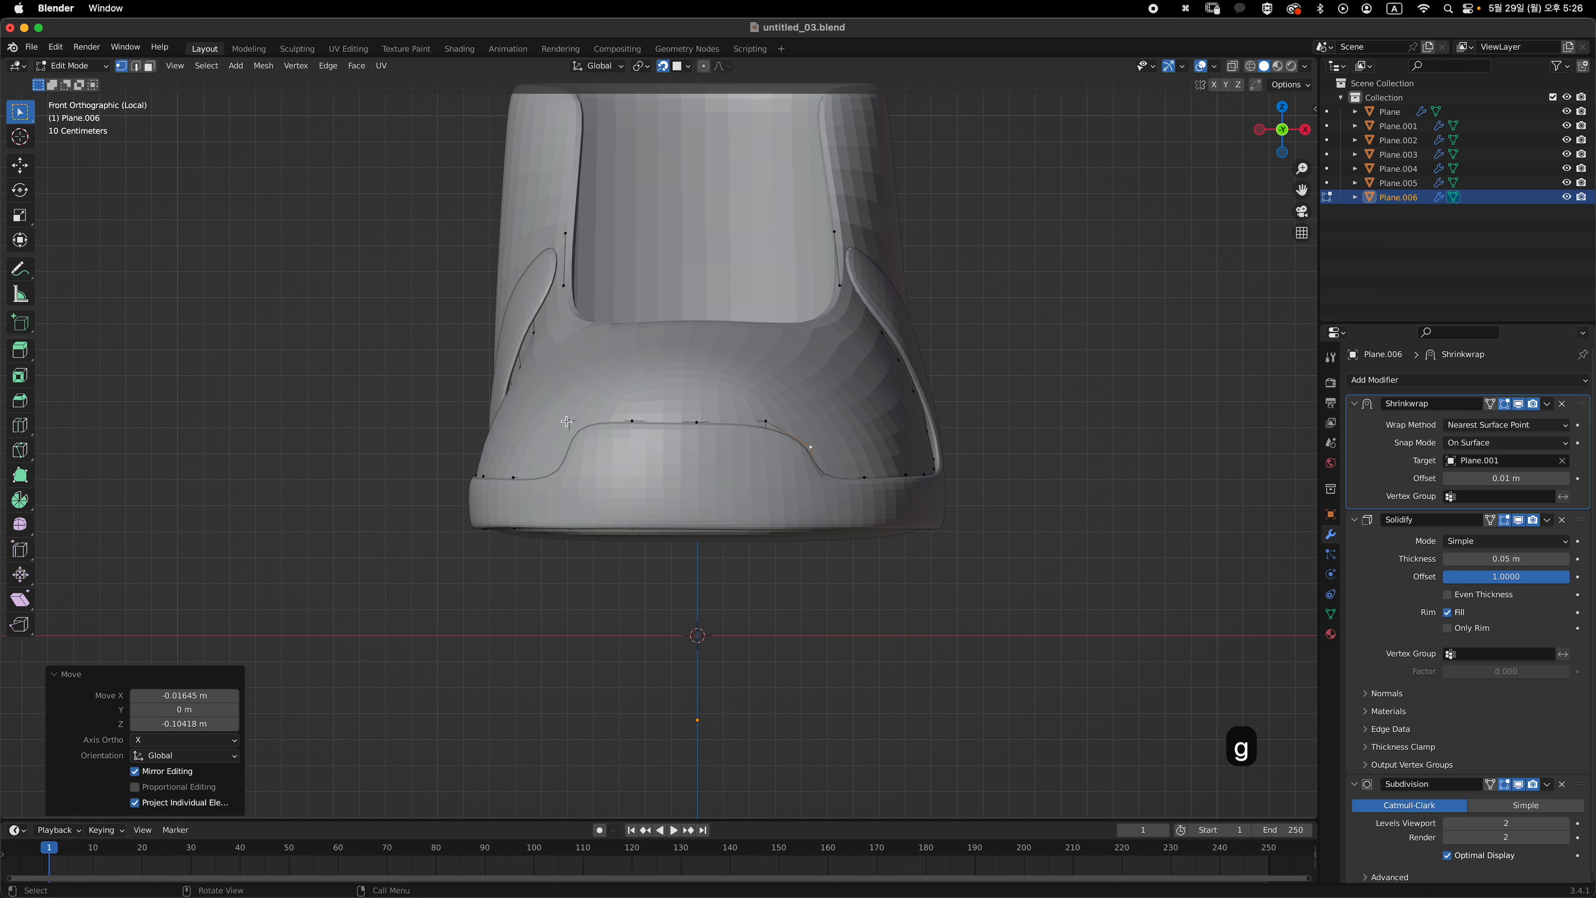
key(g)
click(583, 444)
click(696, 422)
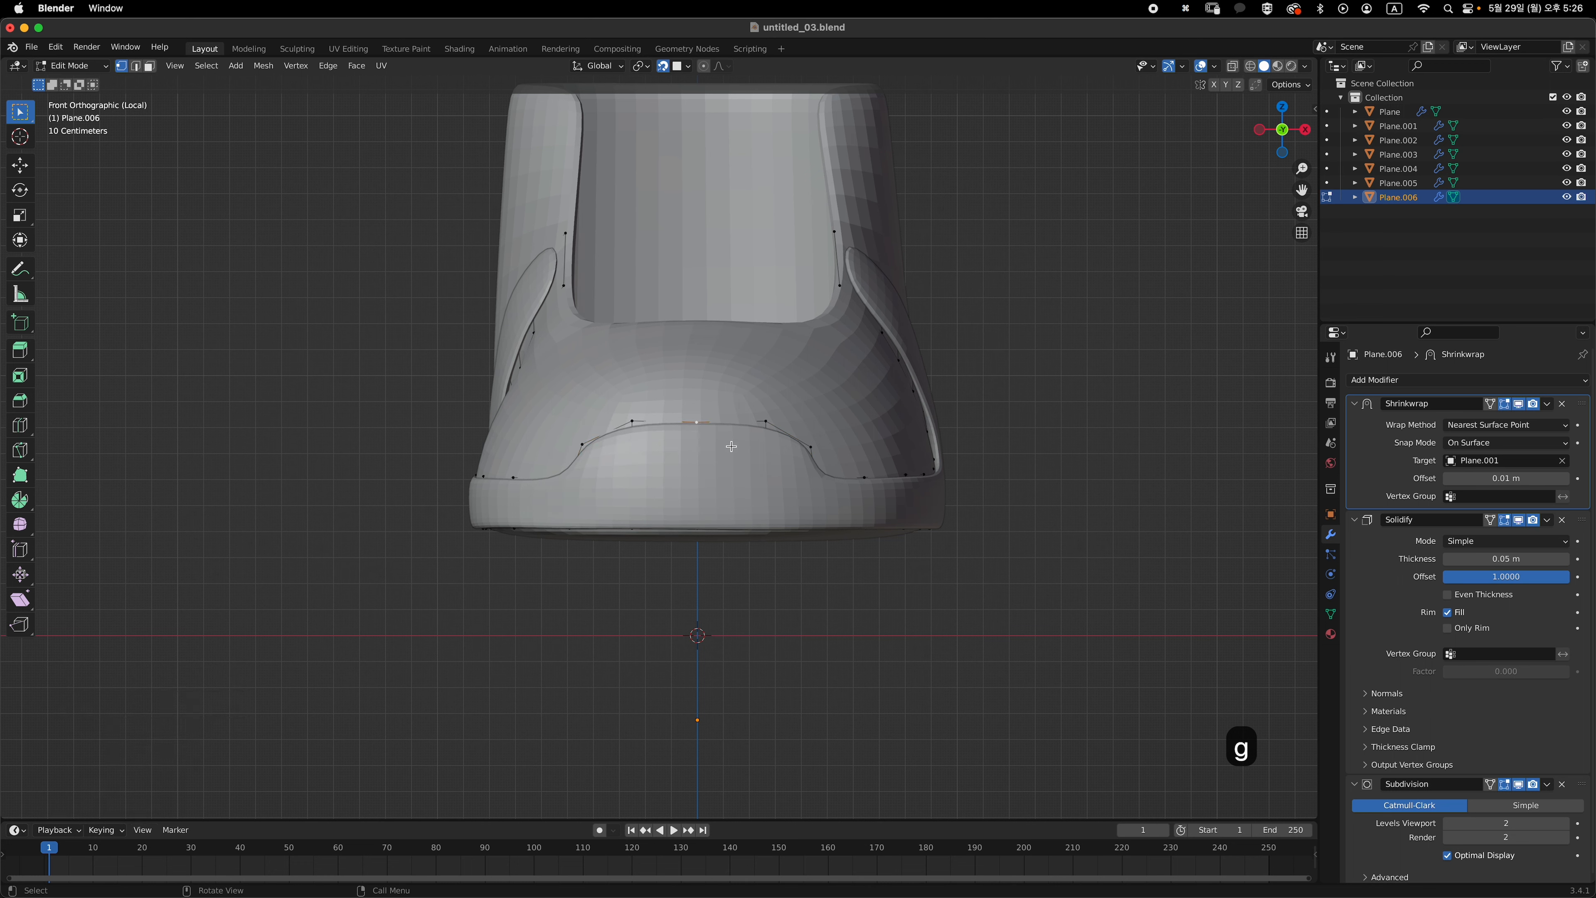
key(g)
click(751, 430)
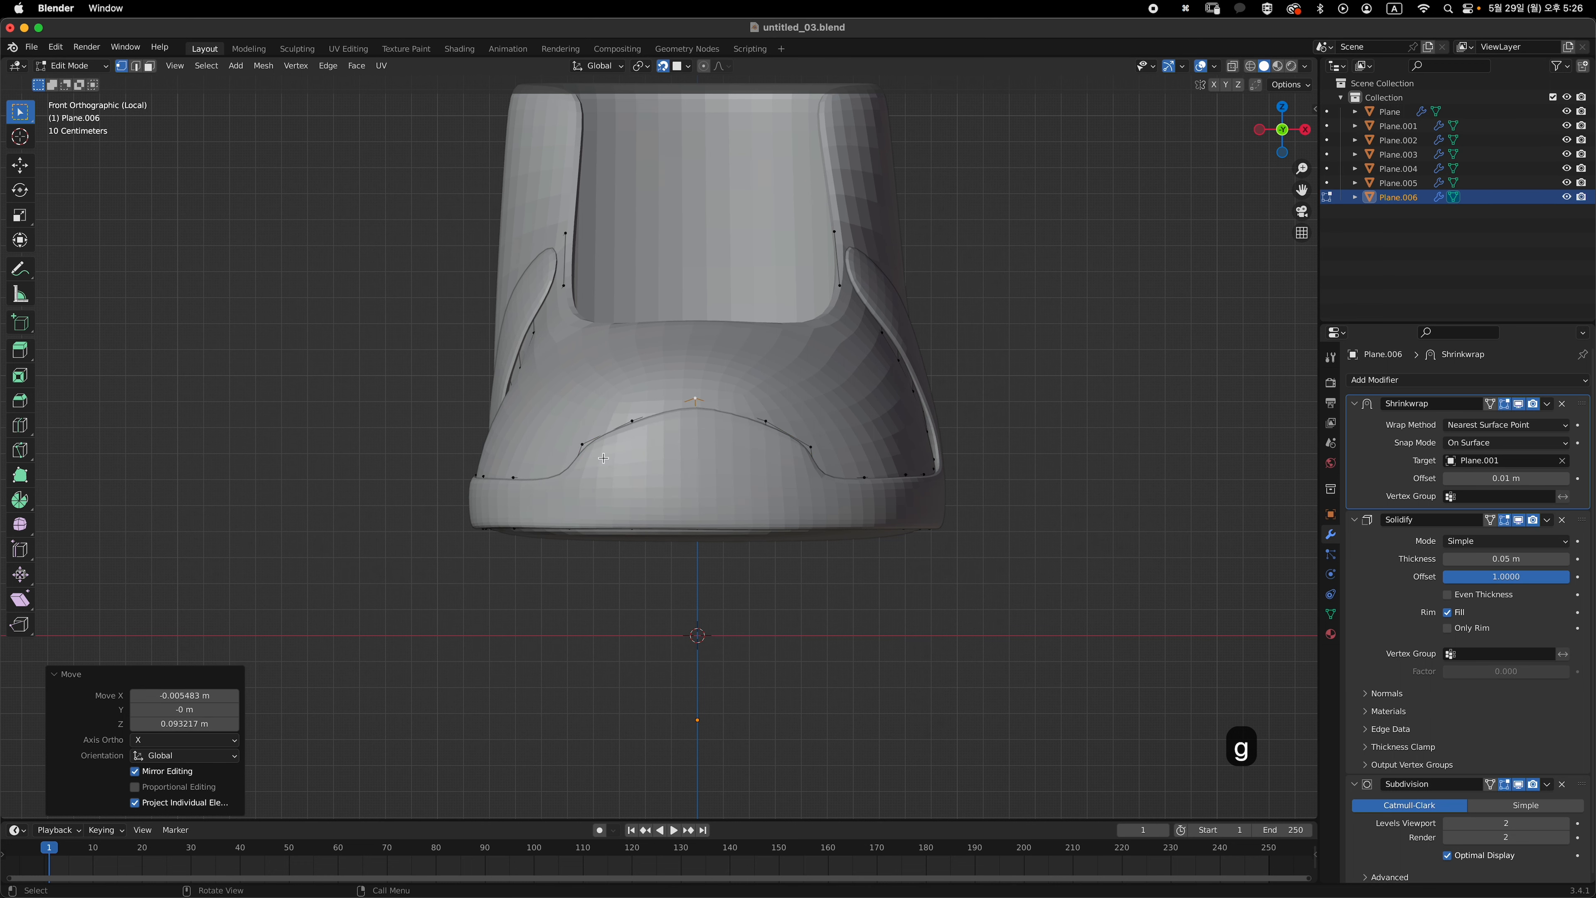
- Move the toe panel's right corner vertex about 0.033 m inward and 0.032 m down to smooth the arch's end
click(811, 446)
key(alt+z)
key(alt+z)
key(g)
click(843, 468)
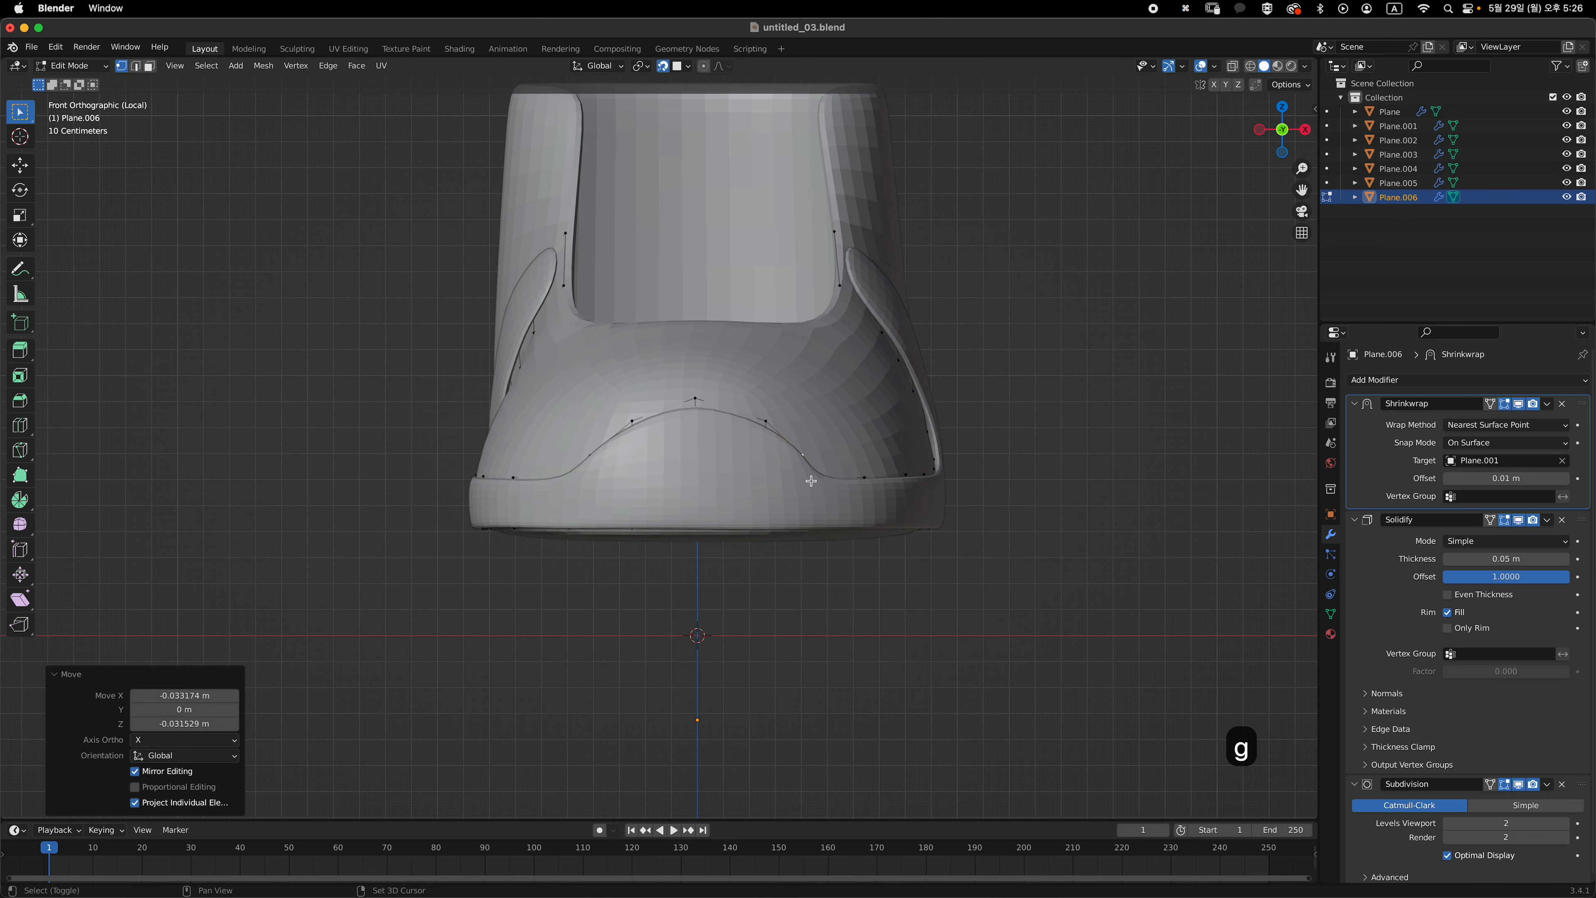
- Lower the arch's left and right shoulder vertices slightly and its centre vertex by about 0.023 m
scroll(754, 458, up, 1)
click(625, 413)
key(g)
click(623, 418)
click(793, 415)
key(g)
click(791, 423)
click(707, 384)
key(g)
click(710, 392)
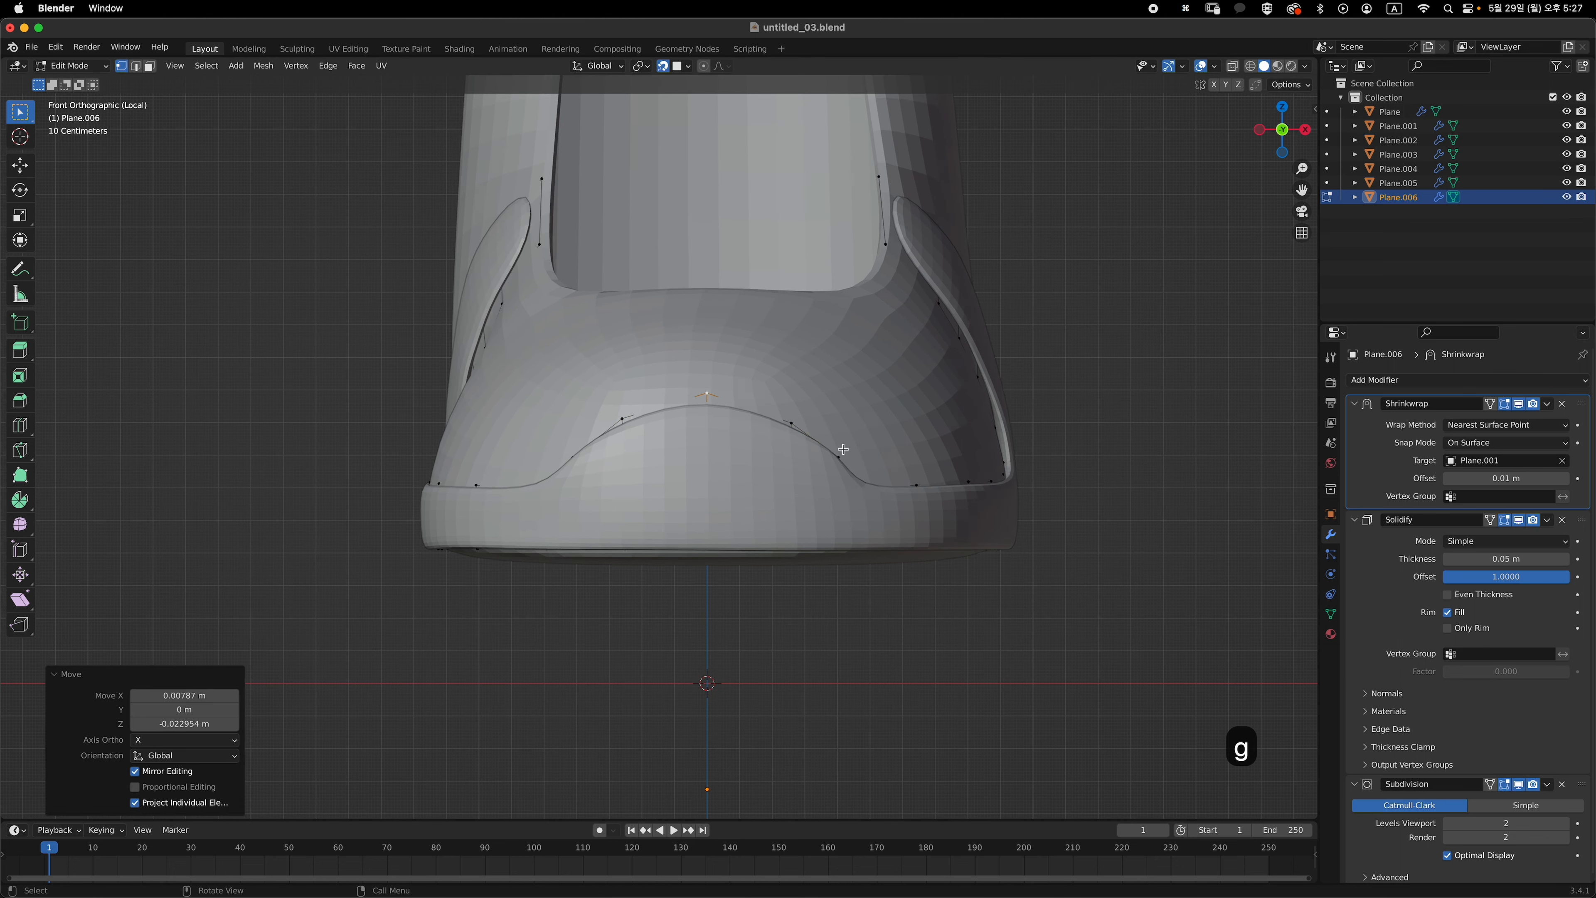
- Move the vertex on the right slope of the toe cap's arch slightly outward and down
click(840, 454)
key(g)
click(848, 460)
key(g)
click(847, 461)
- Lower the left shoulder vertex of the toe cap's arch slightly and leave Edit Mode
click(621, 433)
key(alt+z)
key(alt+z)
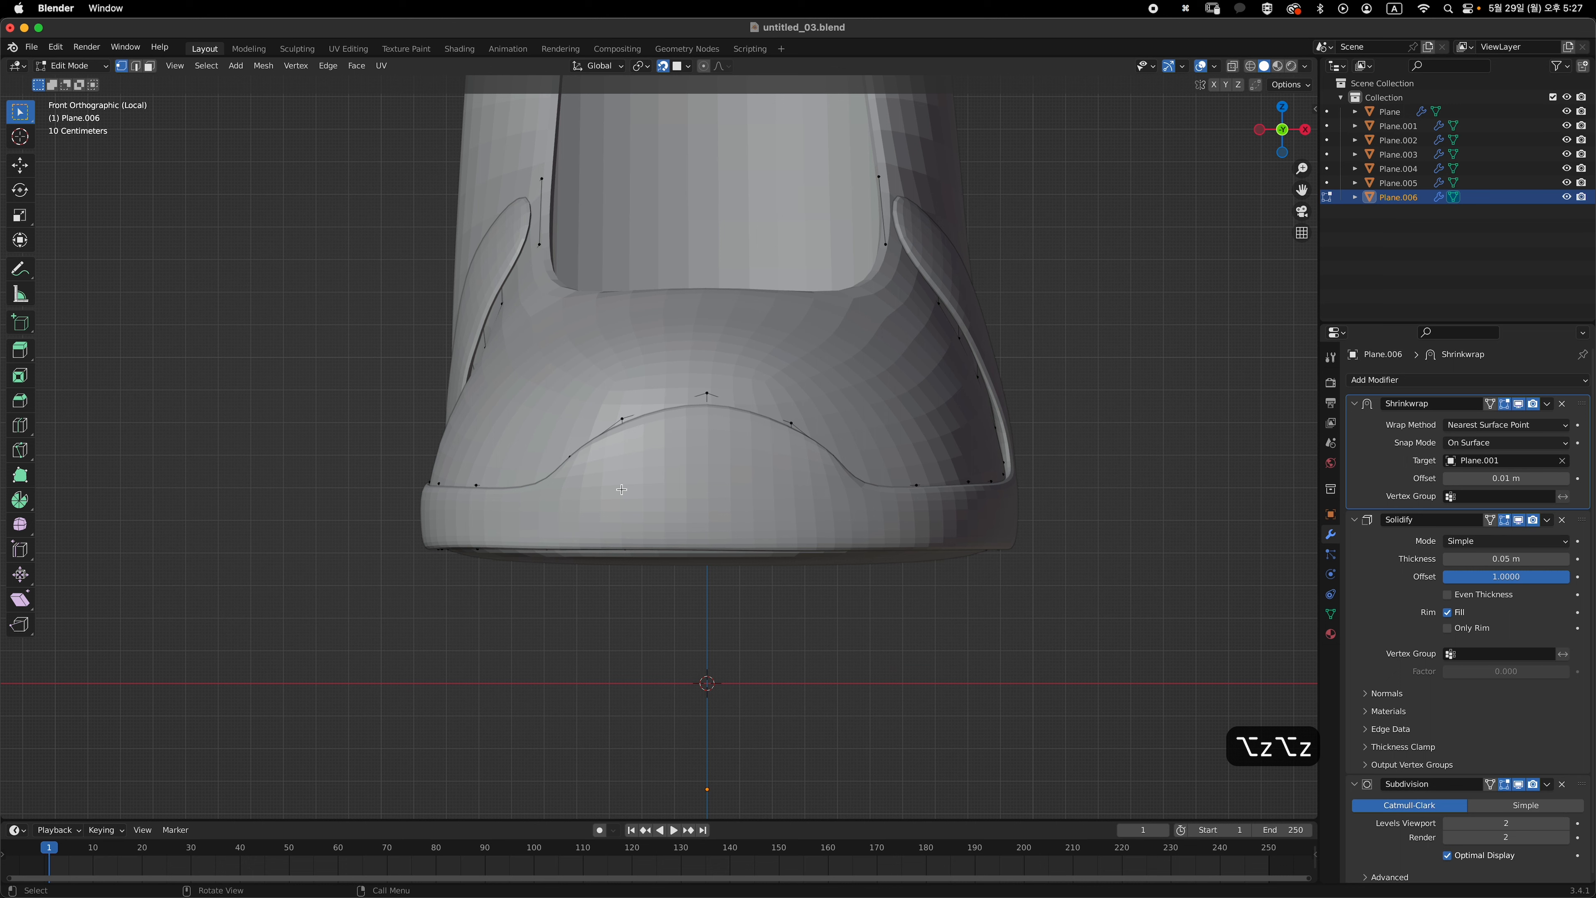
key(g)
click(624, 436)
click(702, 467)
key(g)
right_click(689, 456)
key(Tab)
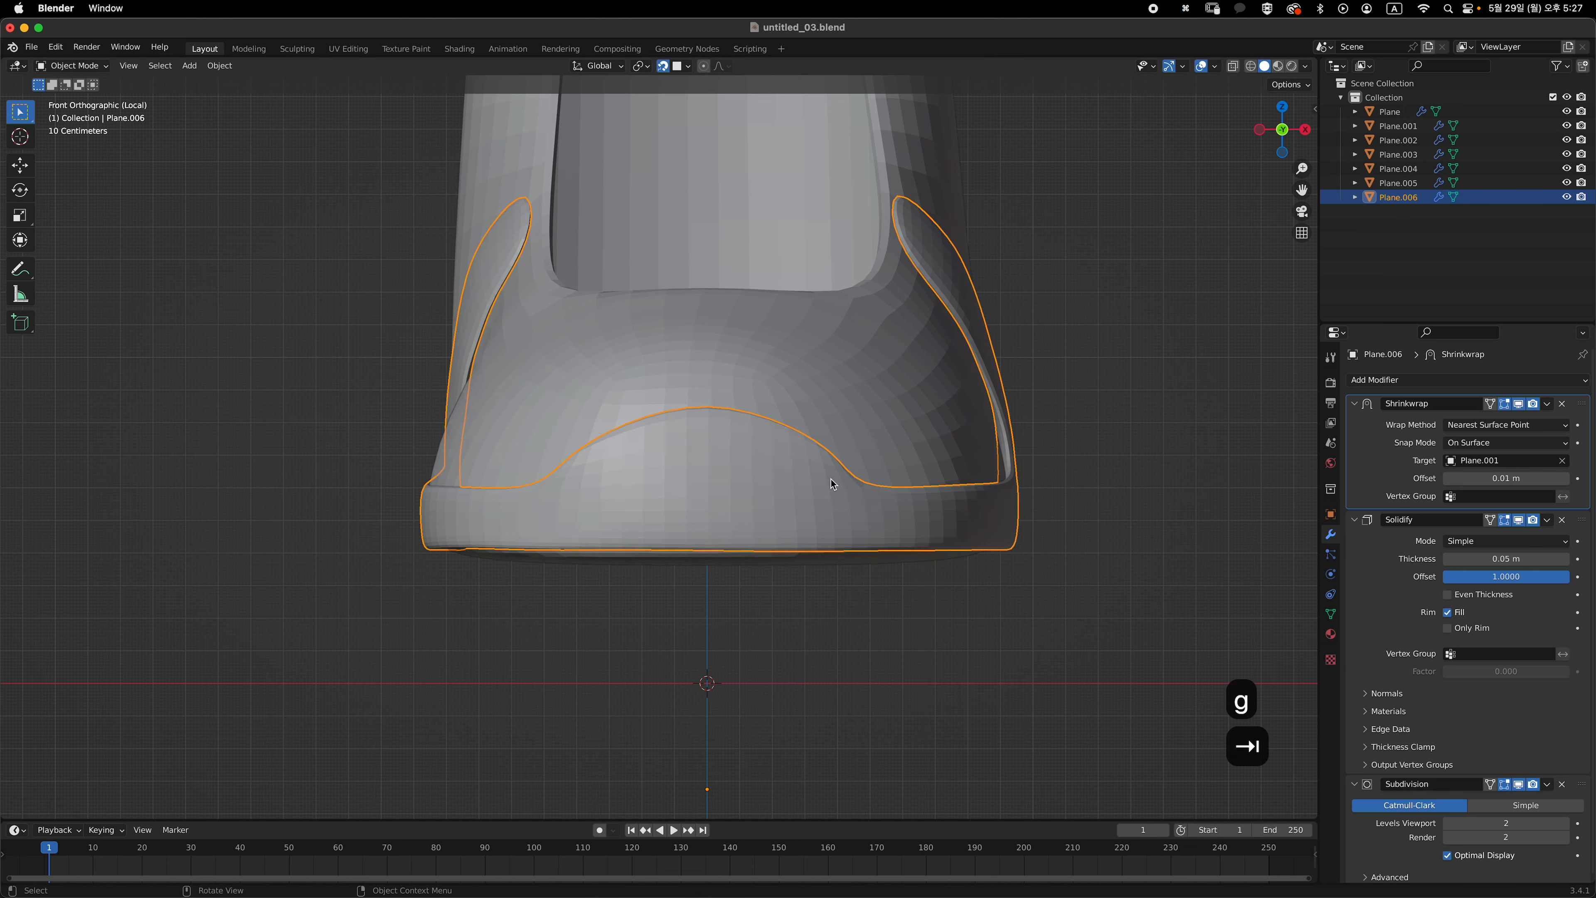
- Reopen the side-and-toe band for editing and adjust the toe cap arch's upper vertices from an angled side view
middle_drag(831, 479, 716, 545)
scroll(858, 501, down, 2)
click(859, 515)
key(Tab)
ctrl+middle_drag(466, 474, 552, 494)
key(g)
click(503, 454)
key(g)
click(446, 459)
click(440, 461)
- Reposition the vertices along the toe cap's side slope to even out its curve in side view
click(528, 565)
key(g)
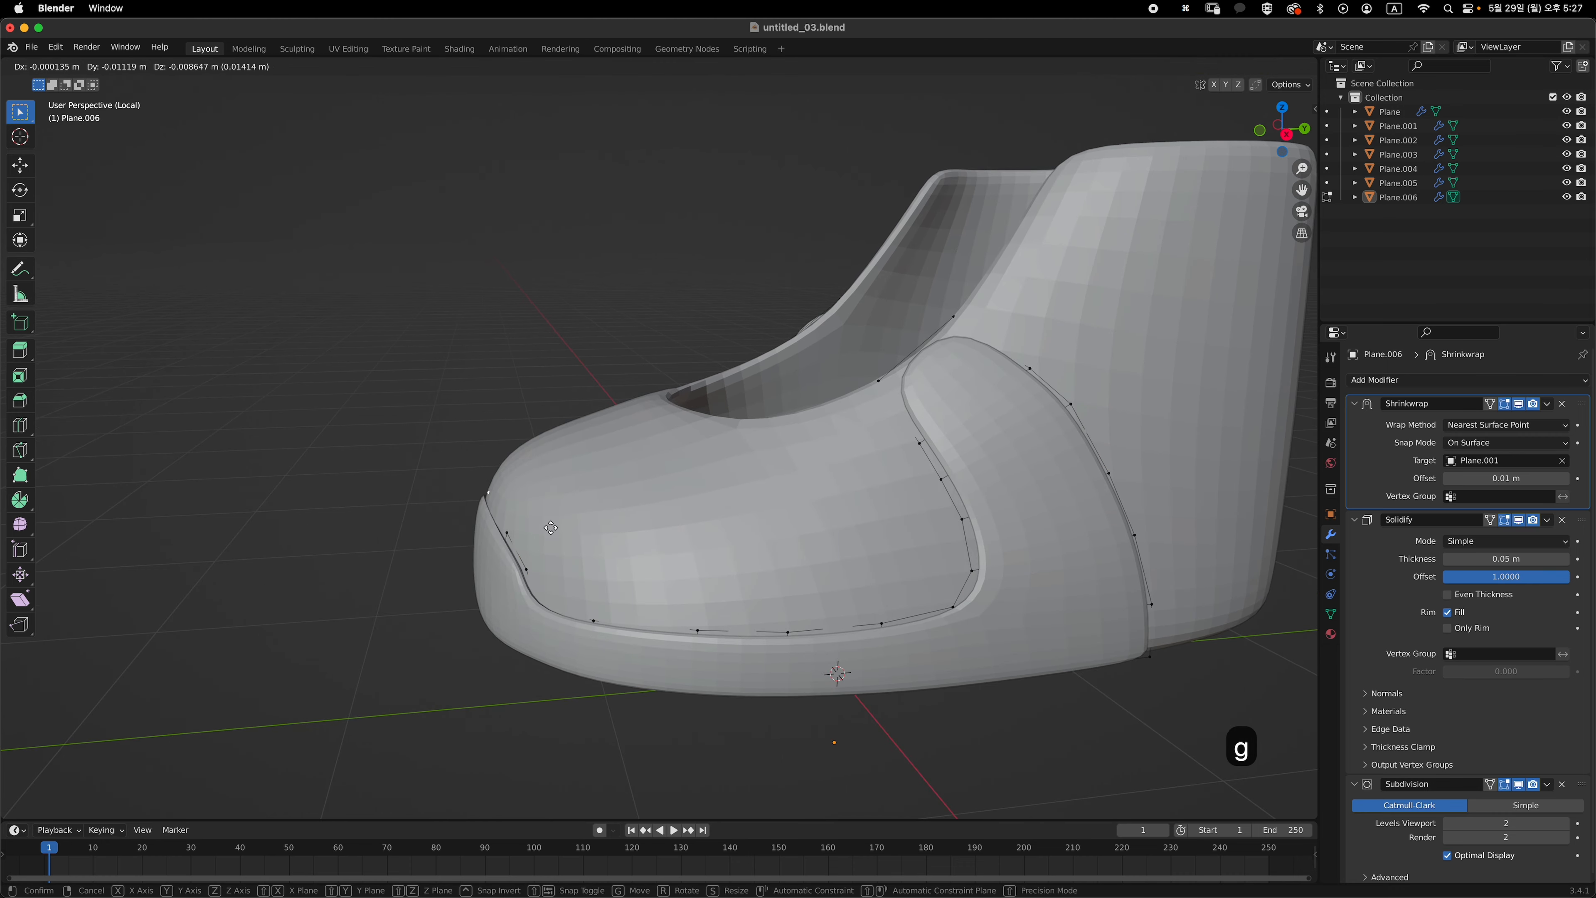
click(529, 564)
click(511, 533)
key(g)
click(511, 535)
- Shift the toe cap arch's centre vertex slightly sideways and down in front view
key(grave)
ctrl+middle_drag(832, 503, 826, 464)
key(g)
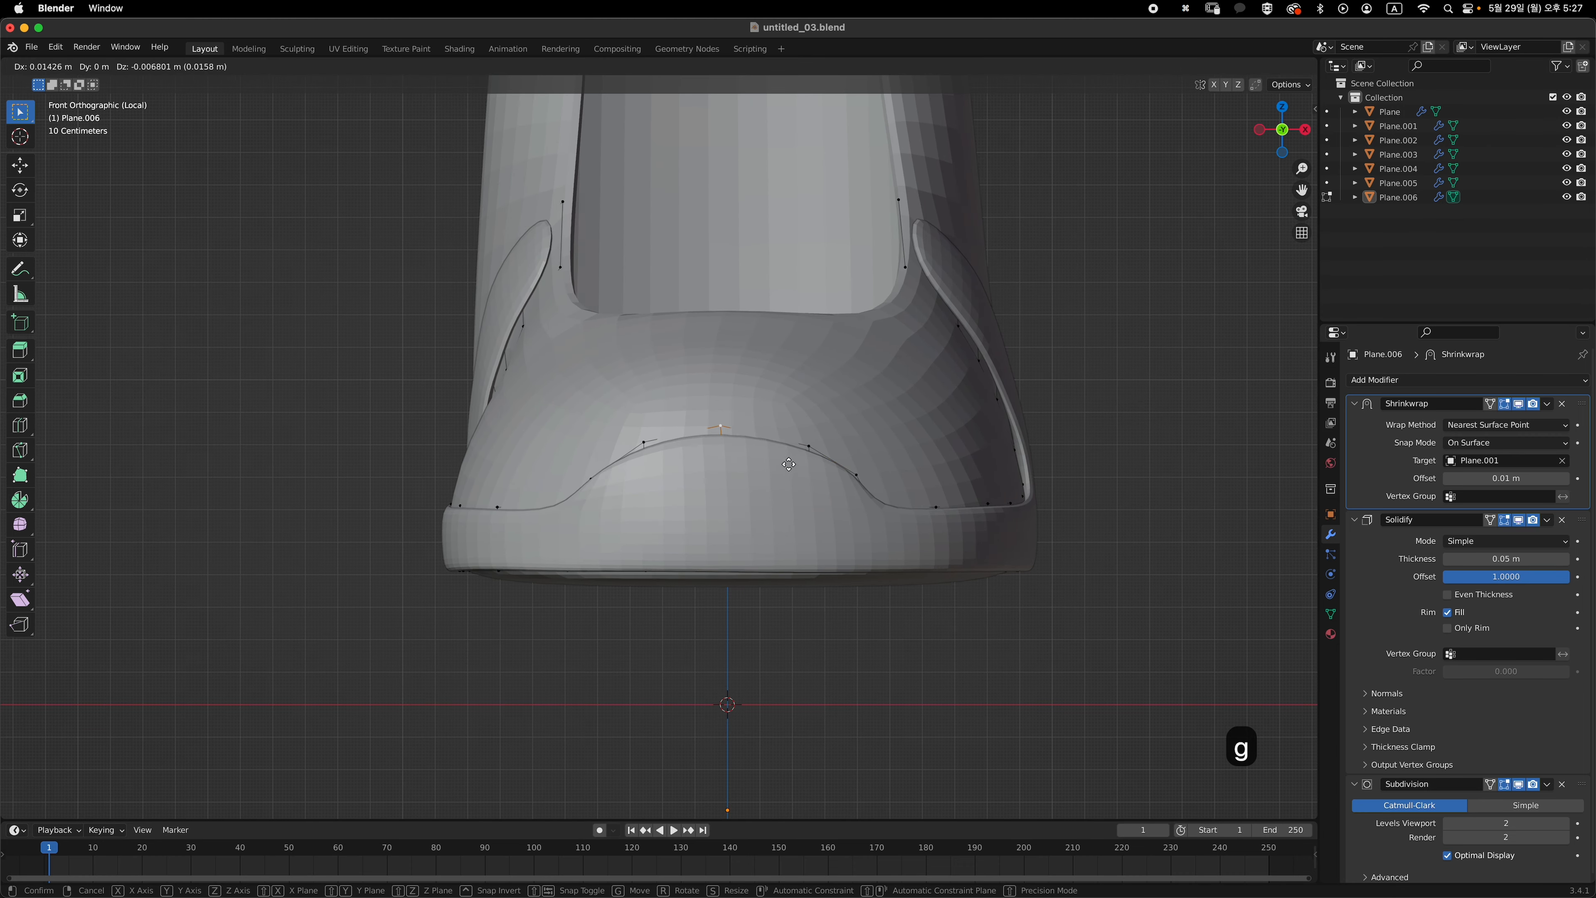
click(829, 465)
key(g)
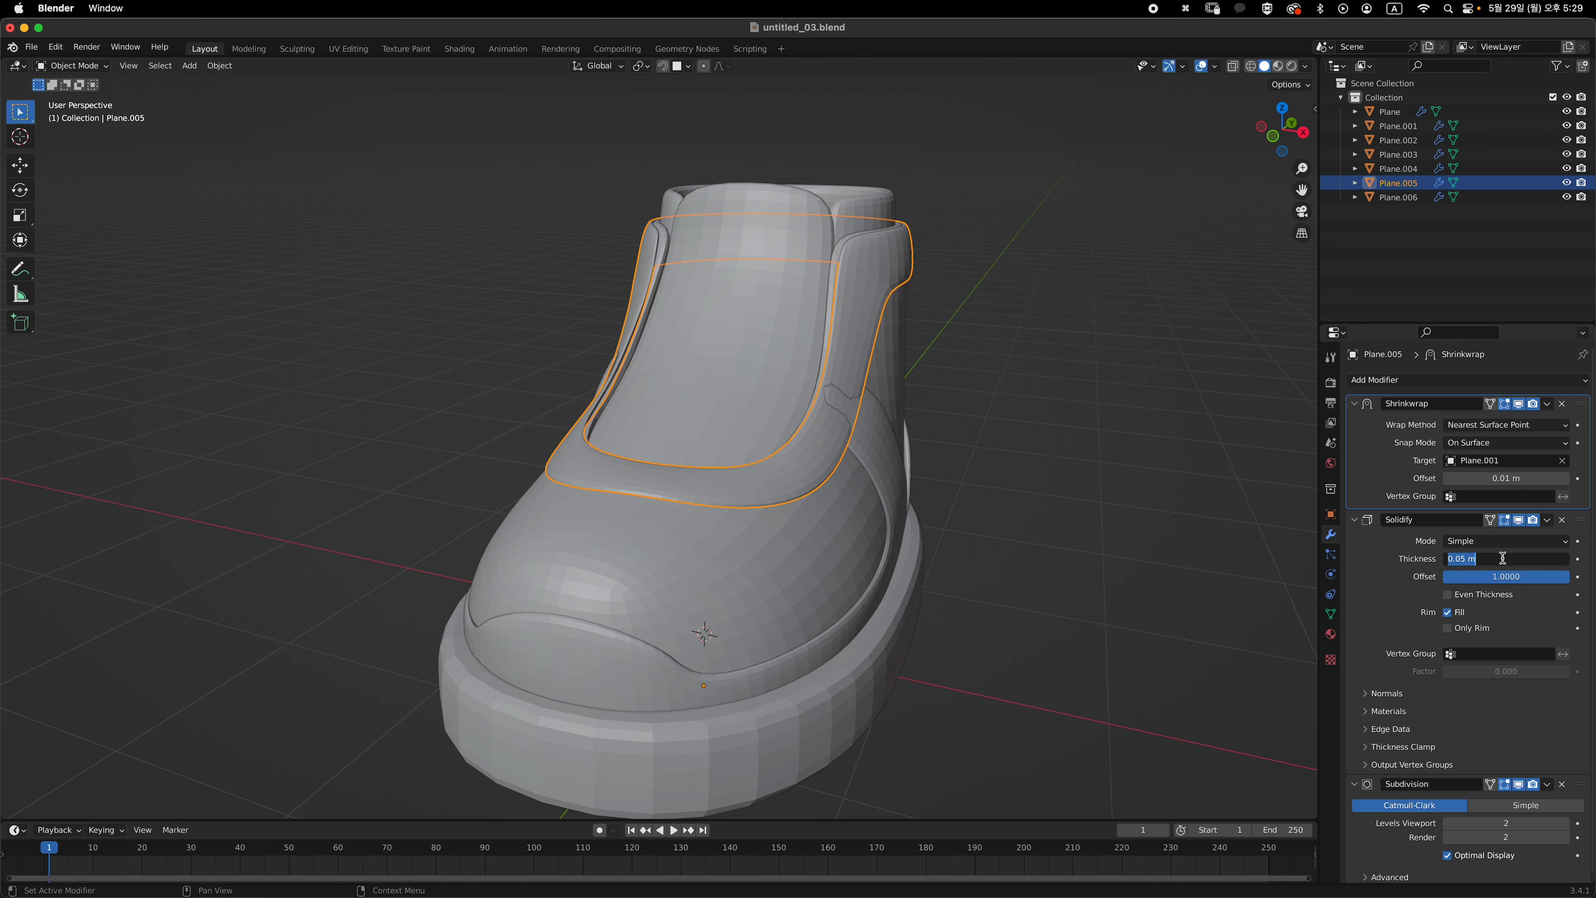
- Set the collar panel's Solidify thickness to 0.07 m and its Shrinkwrap offset to 0 m
key(Return)
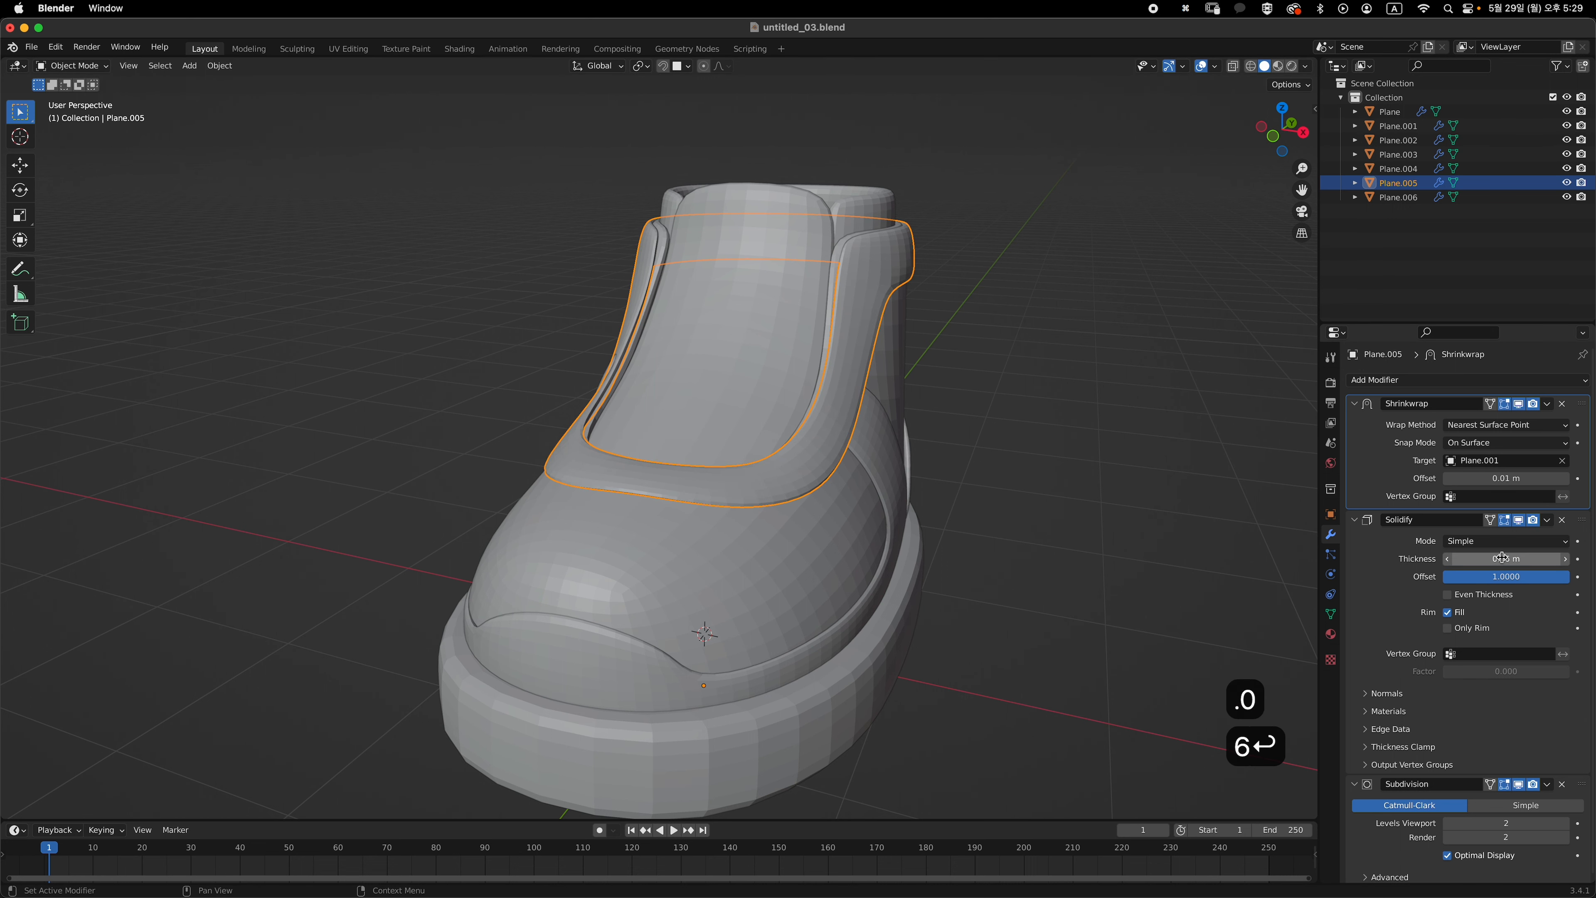
middle_drag(882, 432, 952, 443)
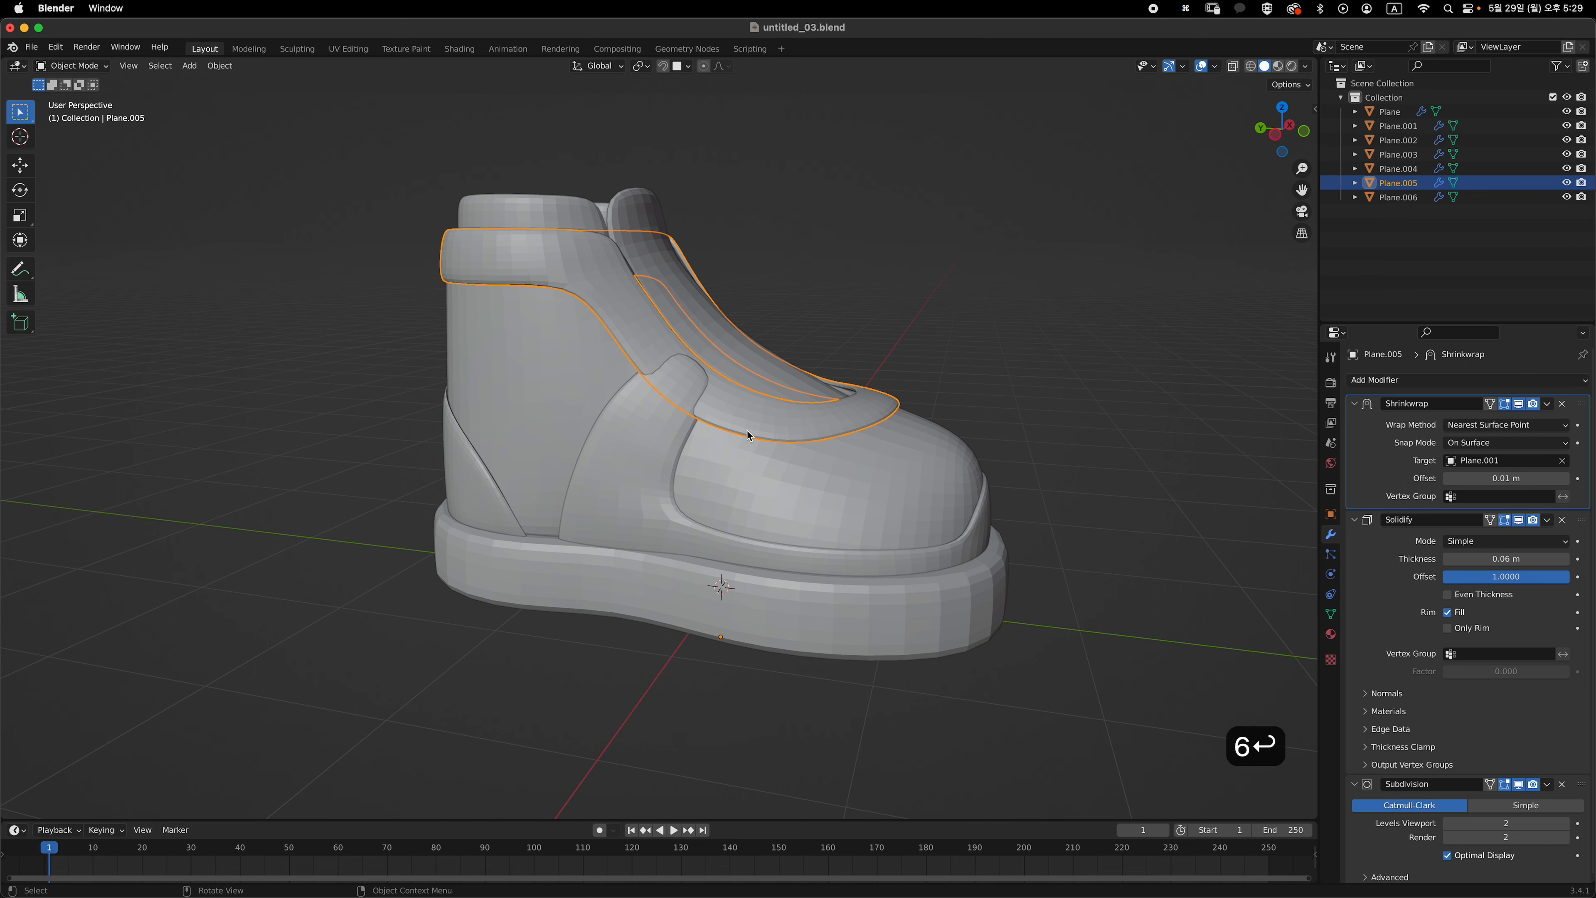
middle_drag(749, 434, 1002, 416)
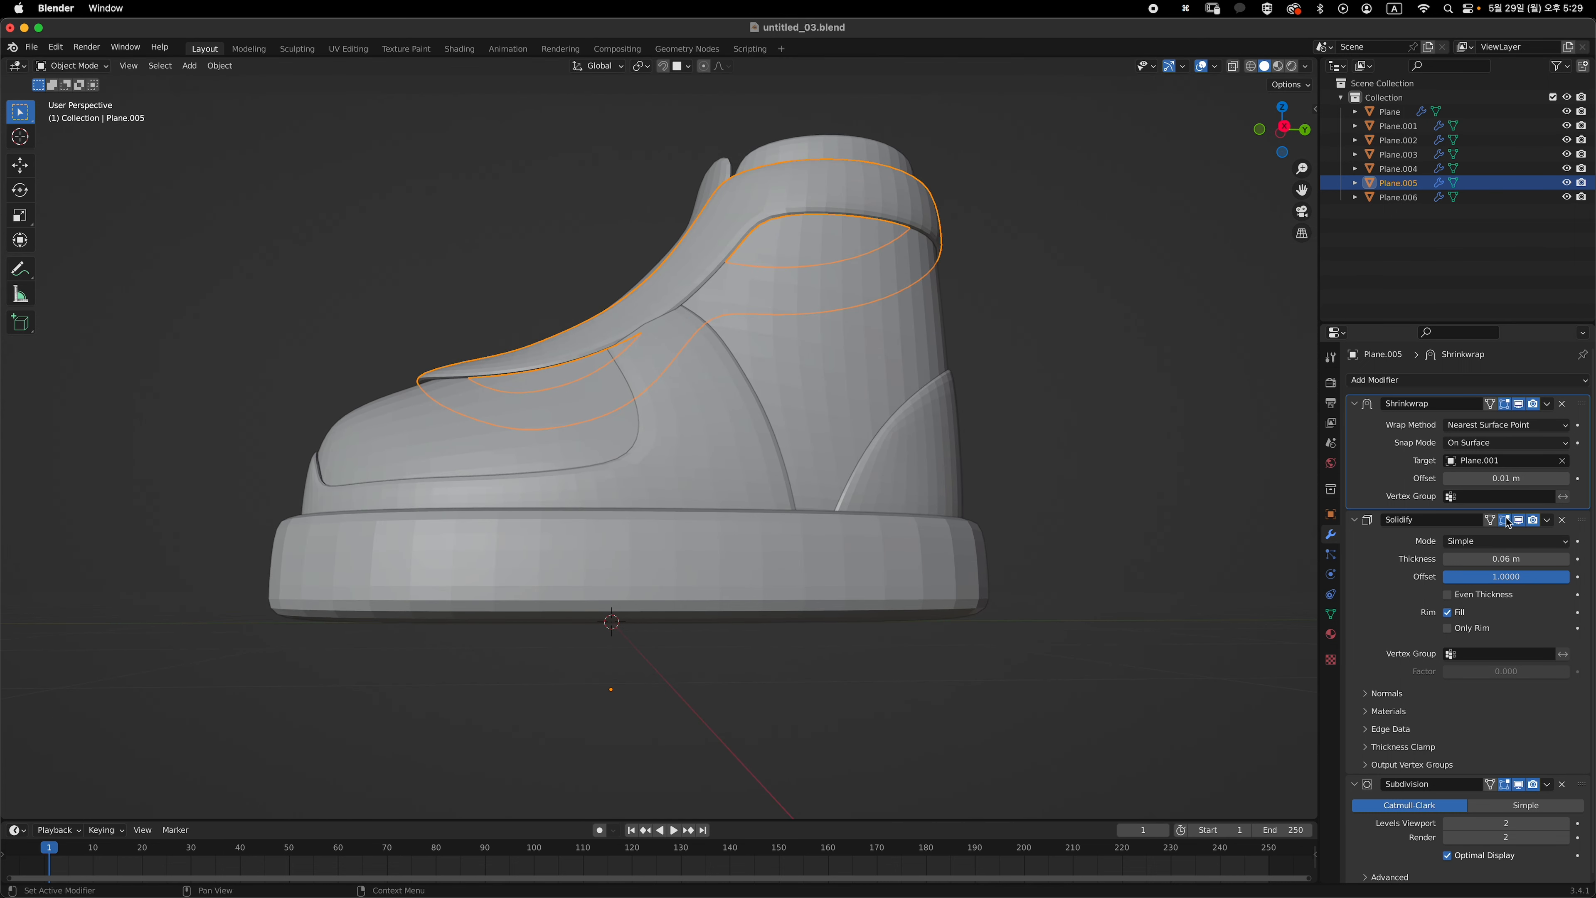
click(1565, 559)
middle_drag(832, 458, 1096, 469)
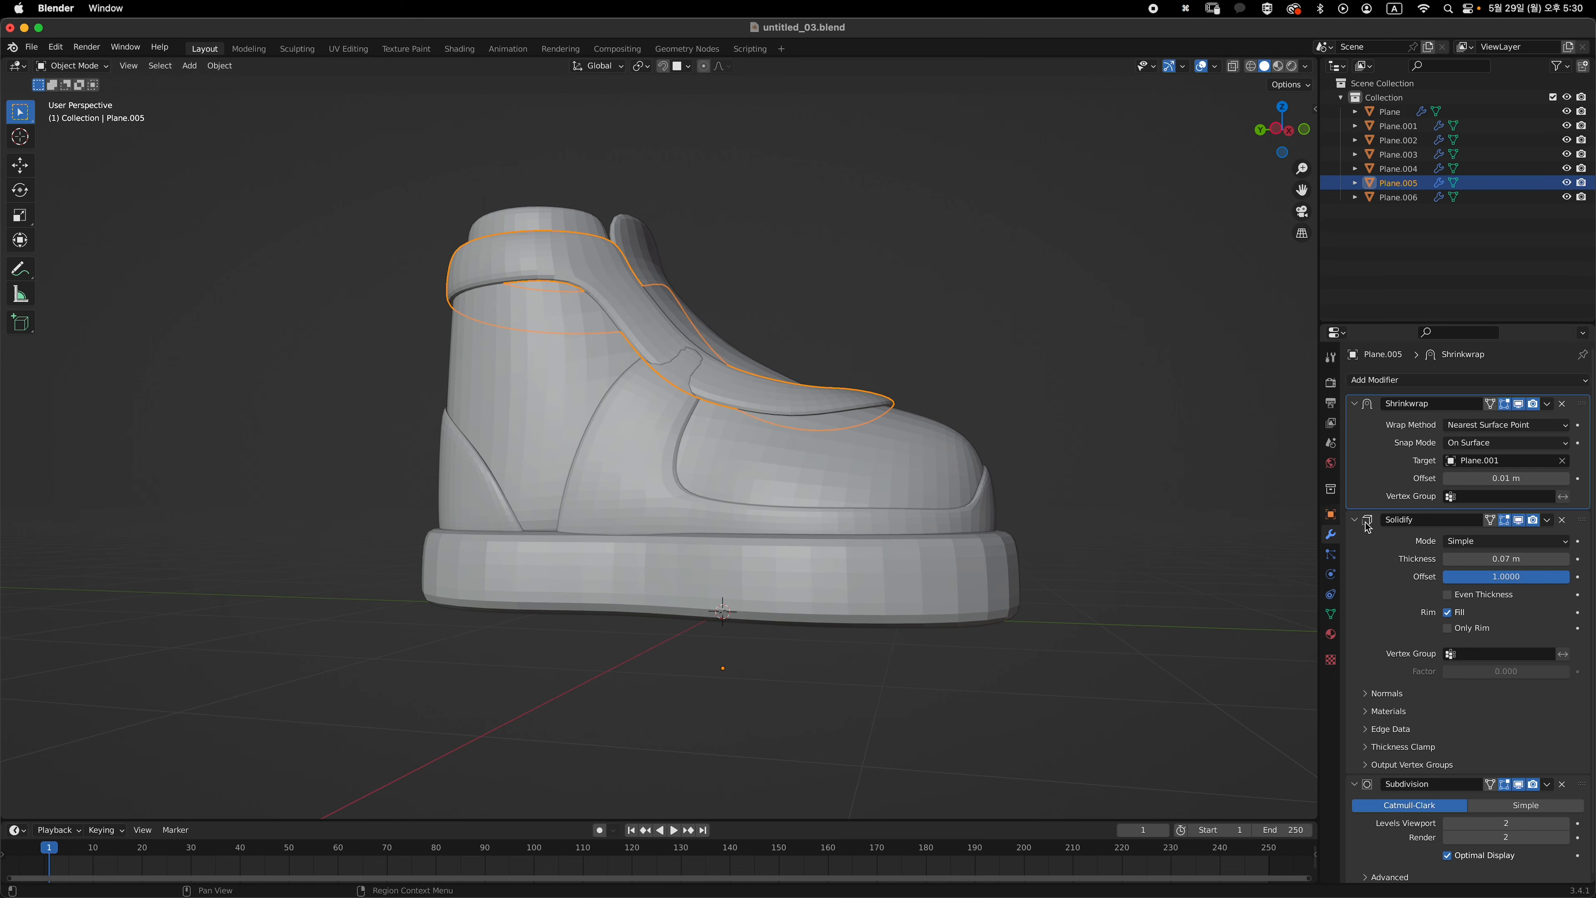
middle_drag(1223, 504, 1284, 505)
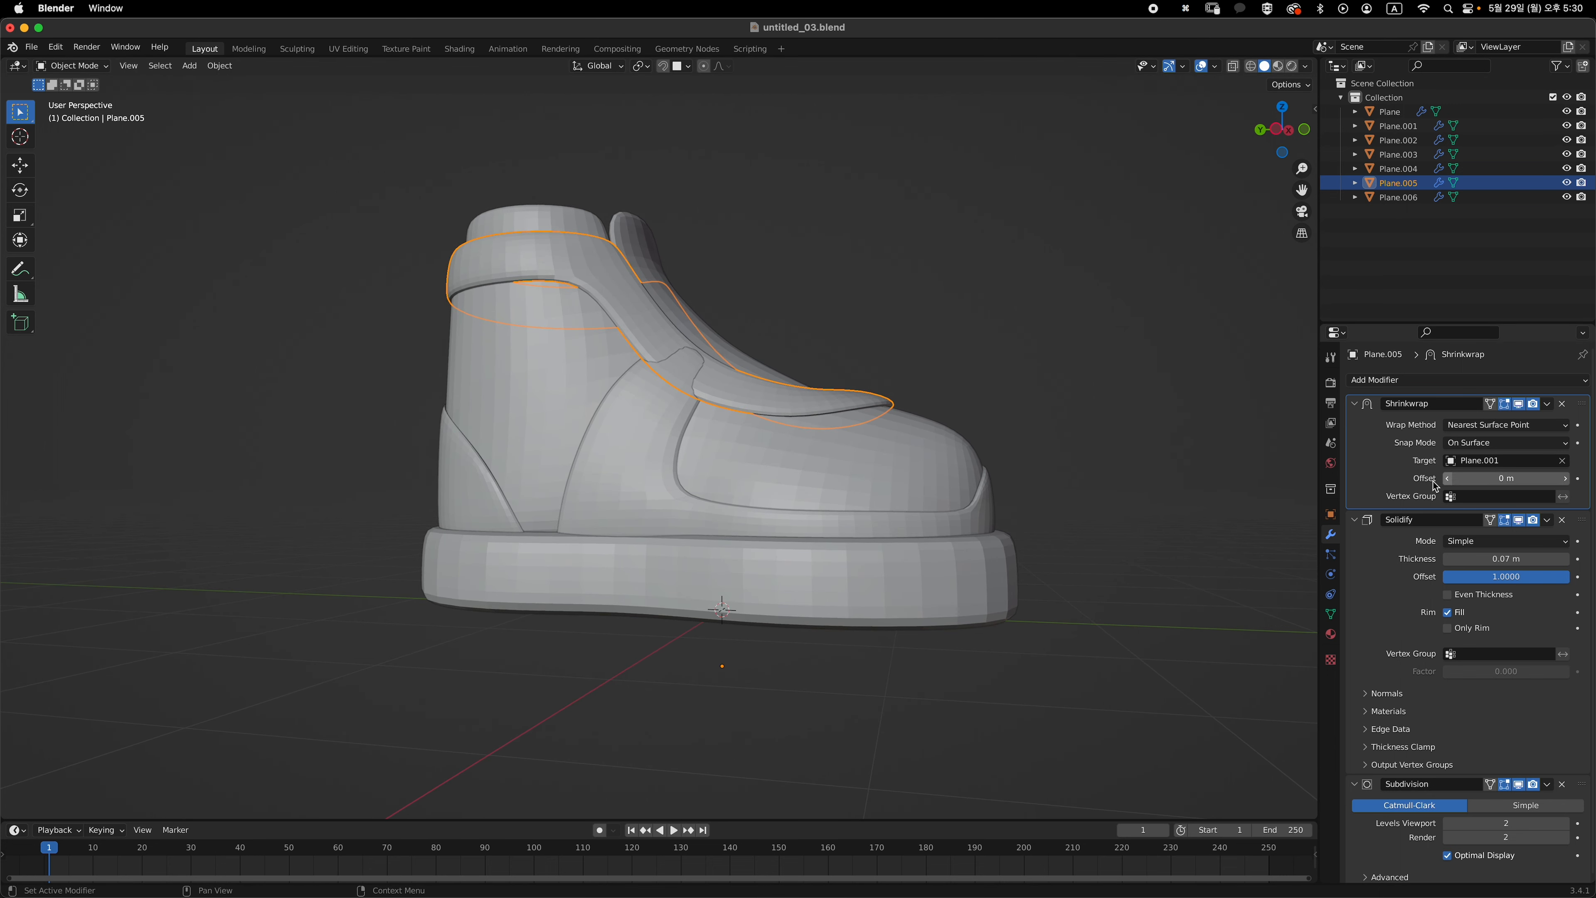
middle_drag(1106, 535, 883, 510)
middle_drag(768, 477, 906, 478)
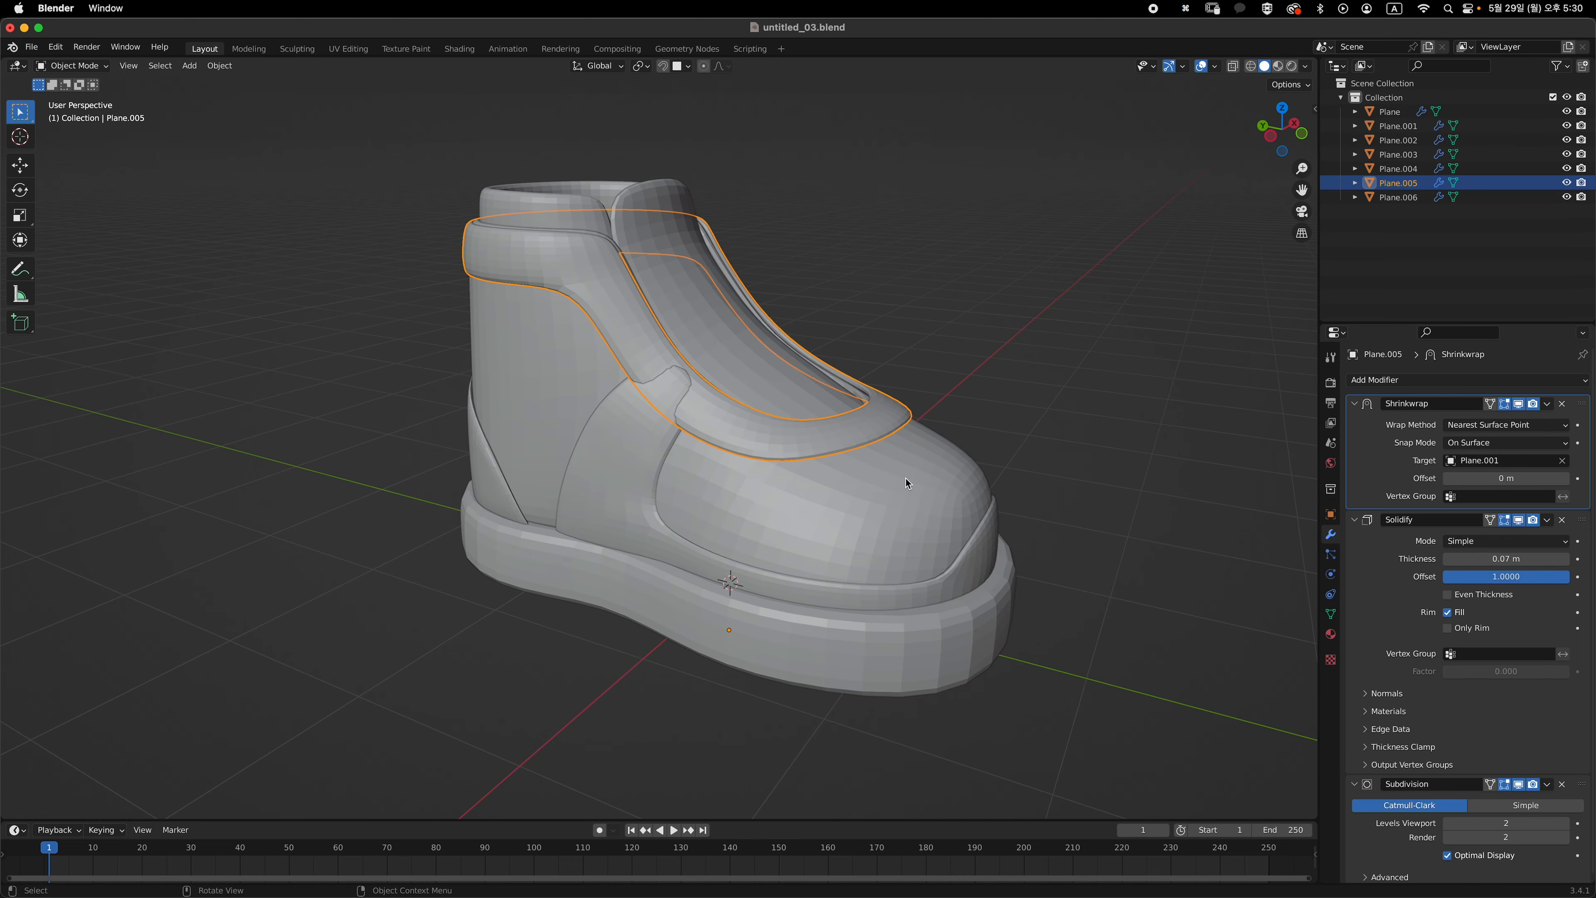
- Select the side-and-toe band and set its Solidify thickness to 0.05 m
click(678, 448)
shift+middle_drag(698, 456, 731, 493)
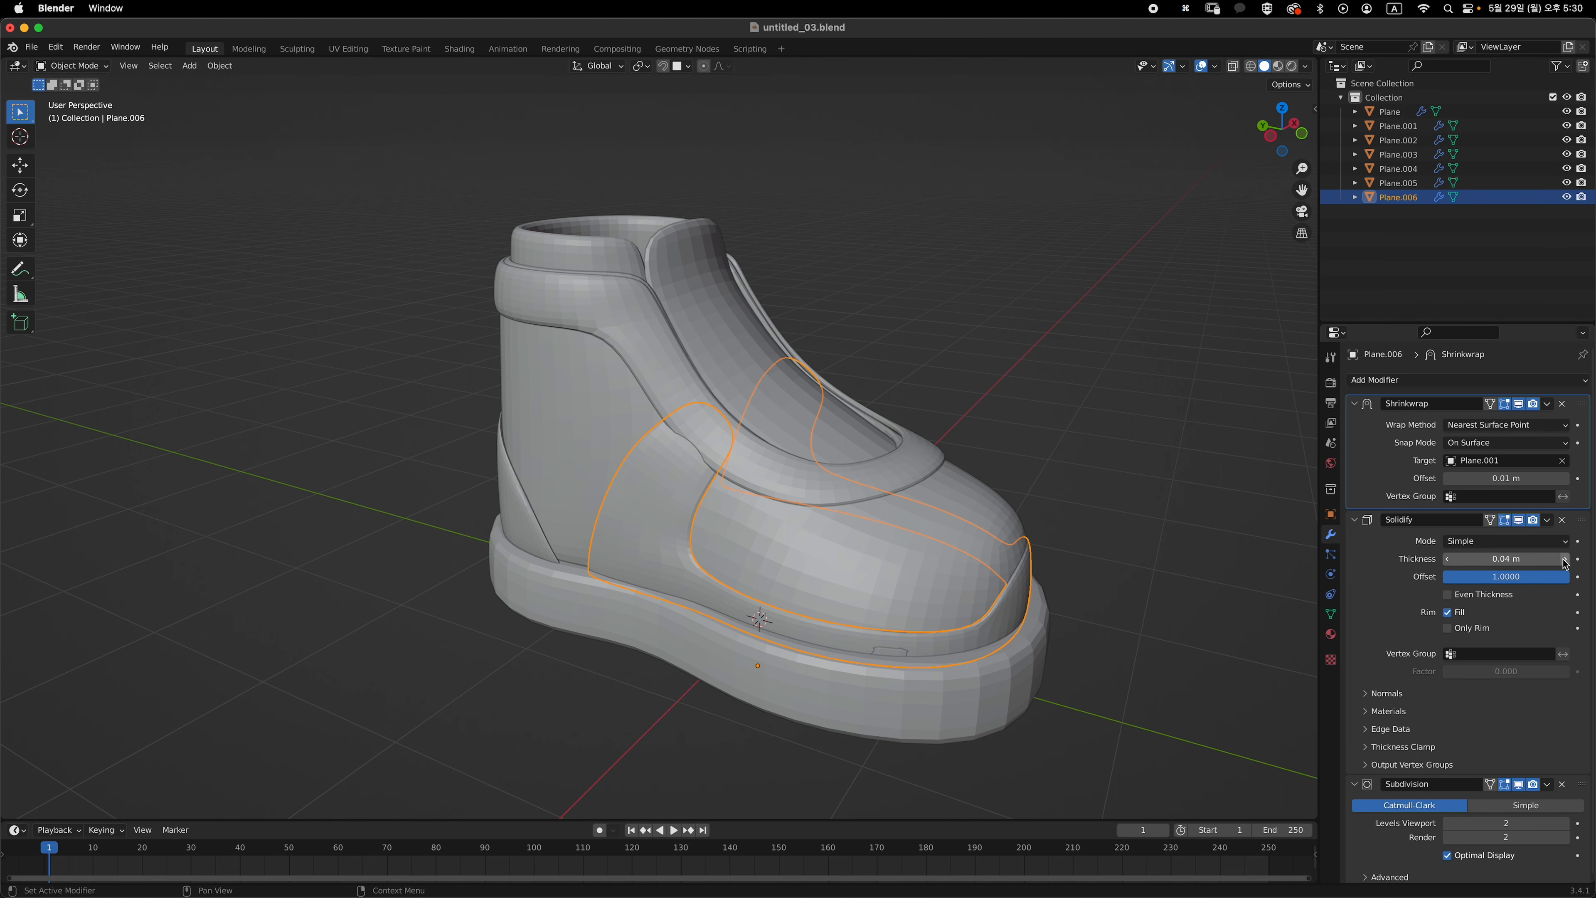
click(1564, 559)
- Edit the side-and-toe band and nudge its upper vertices beside the tongue opening in front view
key(Tab)
key(alt+z)
scroll(794, 470, up, 2)
key(alt+z)
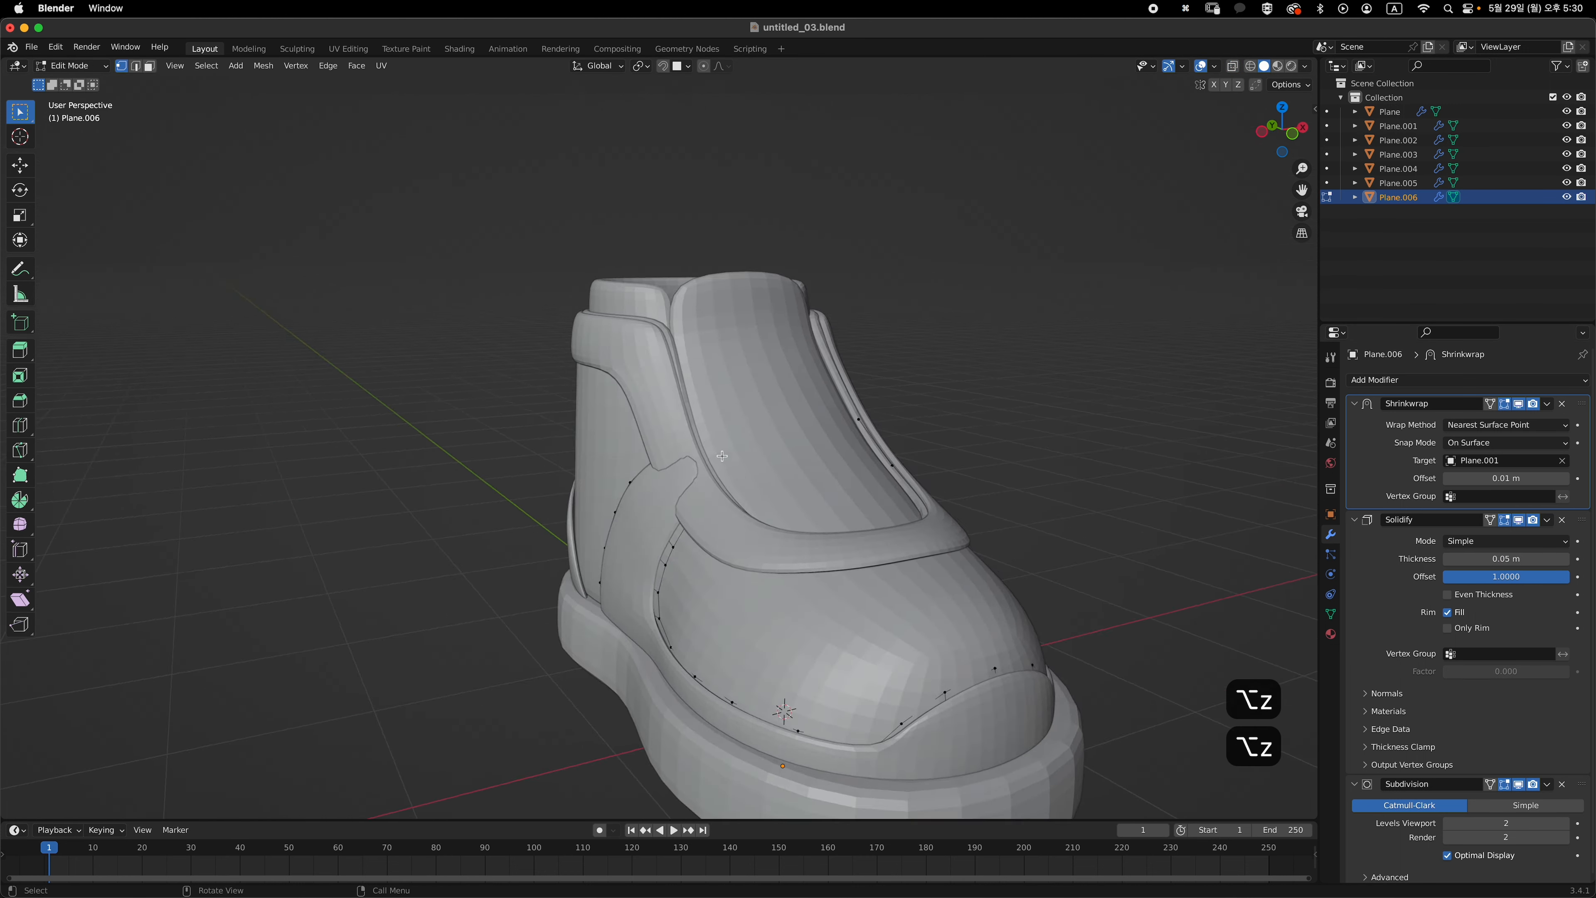
key(grave)
click(779, 493)
key(g)
click(781, 493)
middle_drag(781, 493, 852, 500)
click(836, 491)
key(grave)
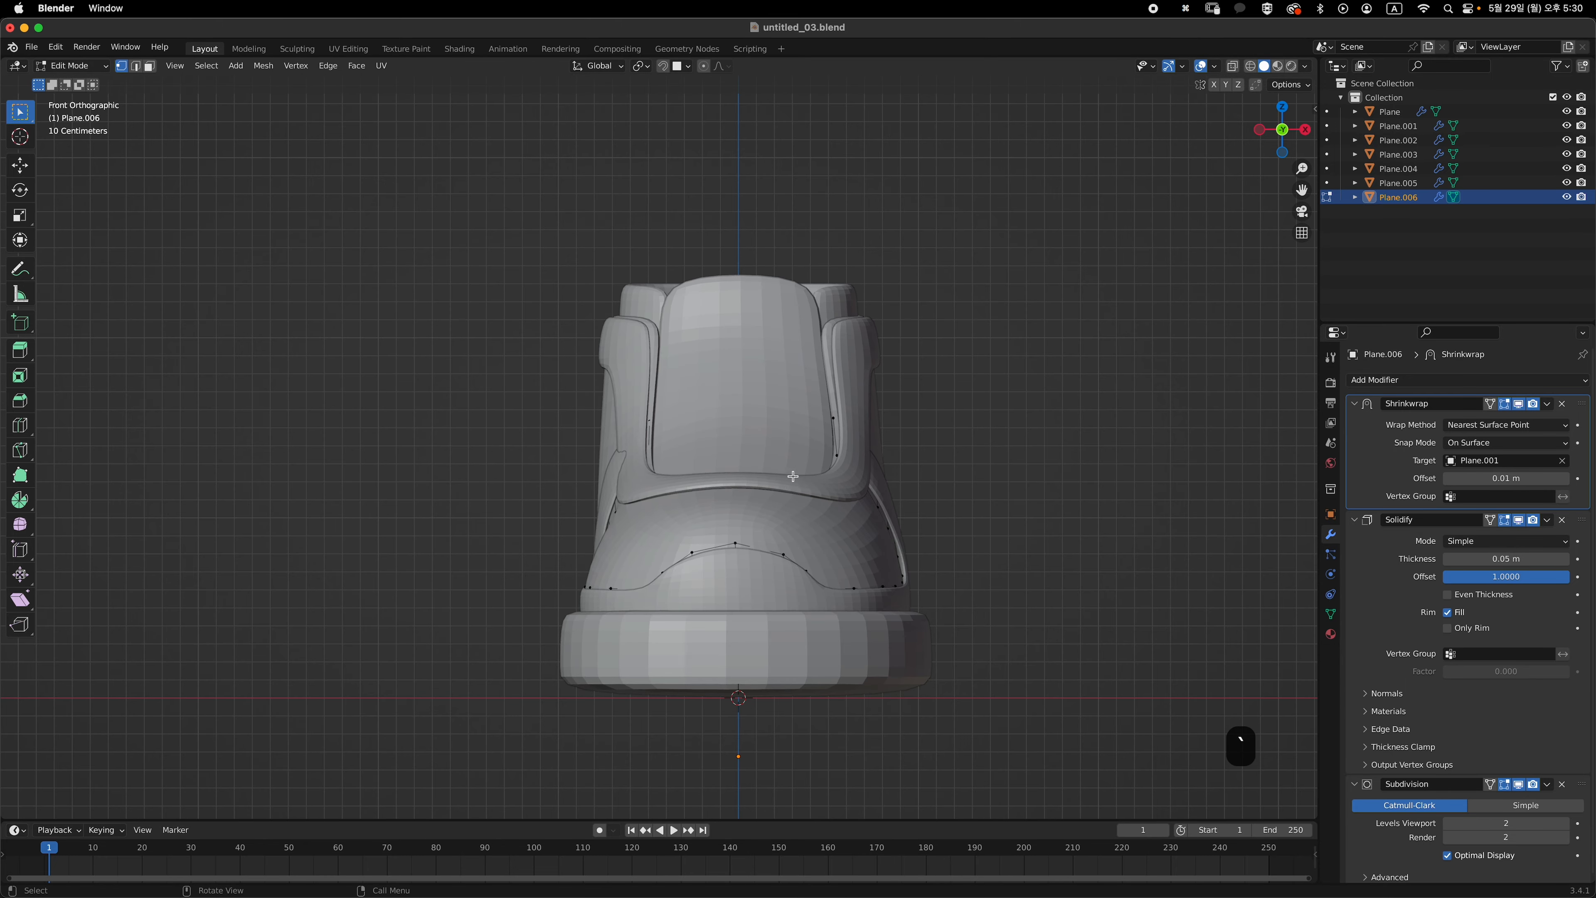
key(g)
click(790, 488)
key(alt+z)
key(g)
click(783, 480)
key(alt+z)
- Move the band's upper vertices beside the tongue slightly, about 0.005 m inward and 0.004 m down, and leave Edit Mode
click(834, 419)
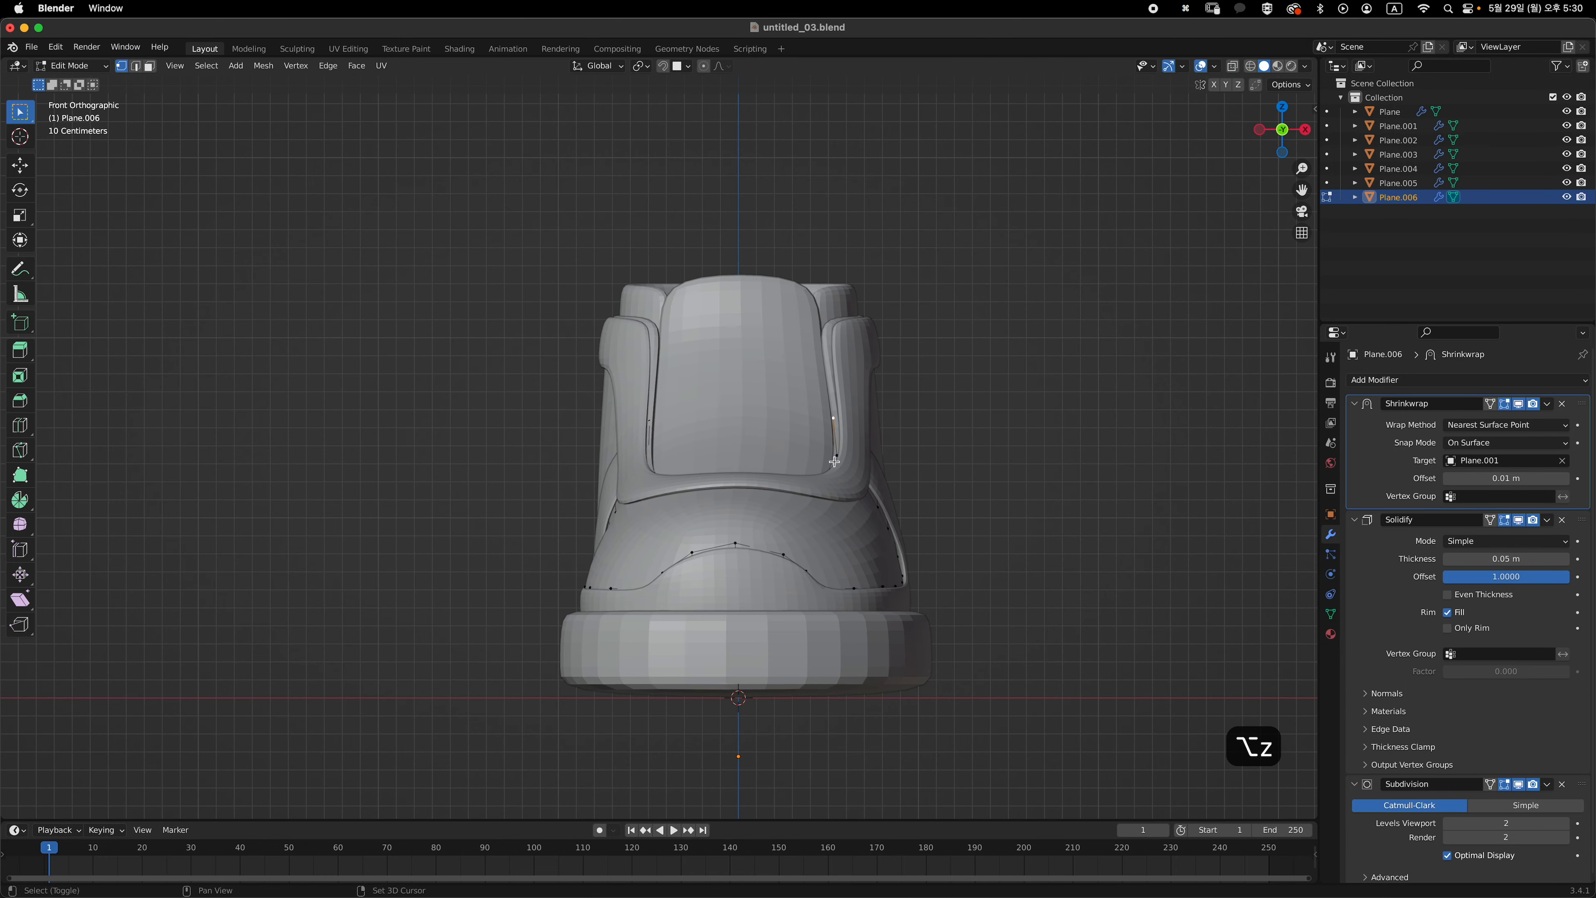
key(alt+z)
key(g)
click(867, 455)
key(alt+z)
key(g)
click(834, 428)
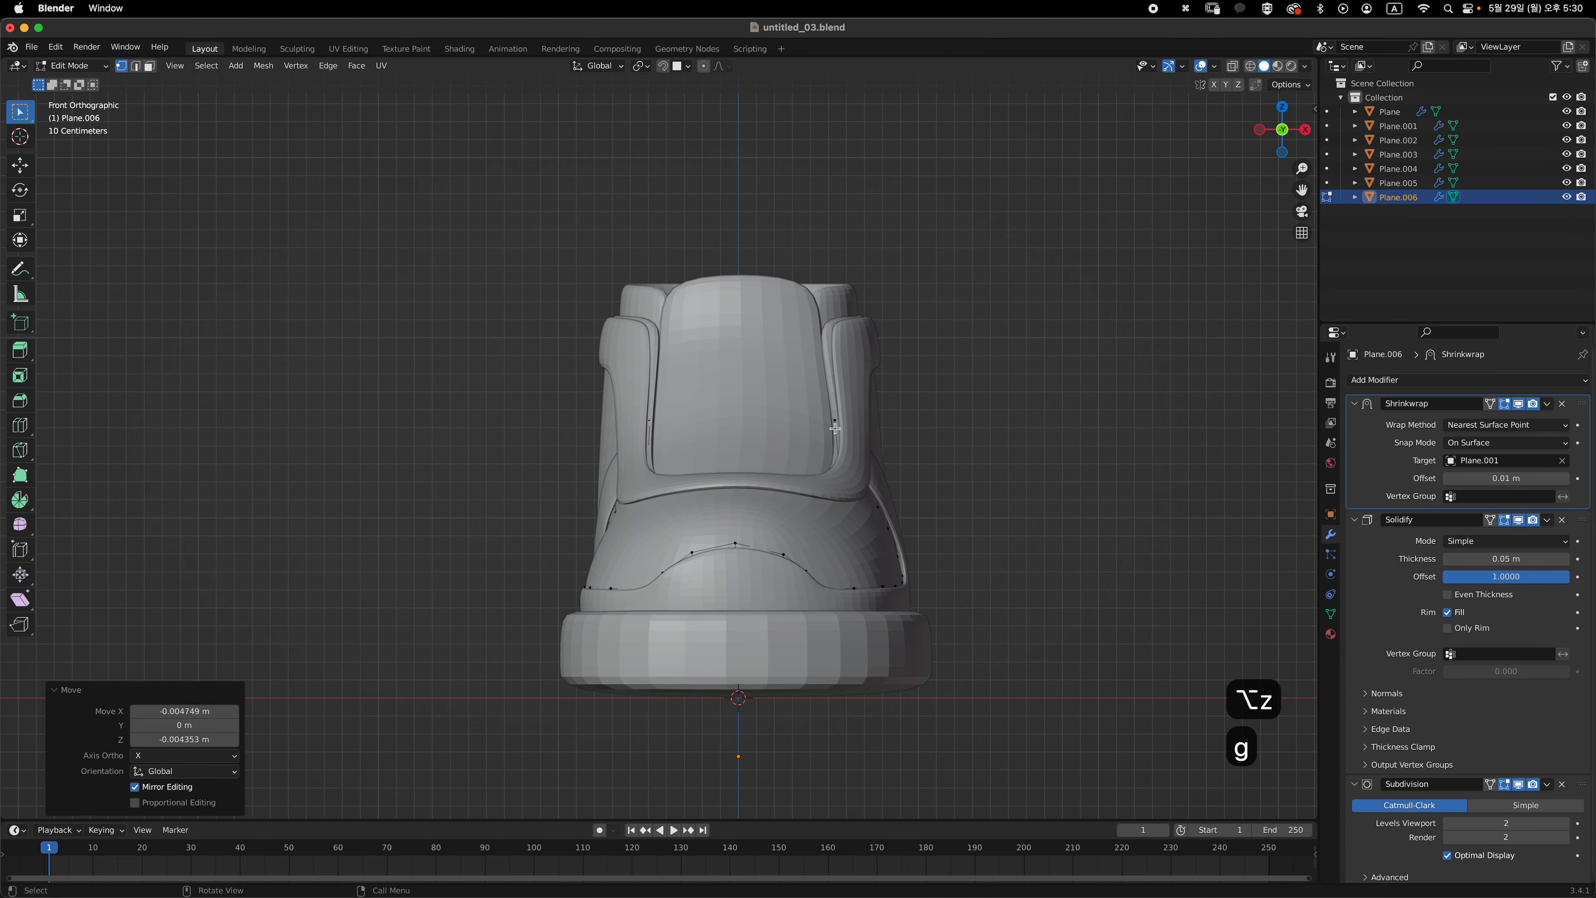
key(Tab)
- Fine-tune the band's upper vertex beside the tongue once more in front view and leave Edit Mode
middle_drag(834, 428, 622, 440)
click(1050, 494)
click(673, 427)
key(grave)
key(Tab)
key(grave)
scroll(659, 428, up, 2)
key(g)
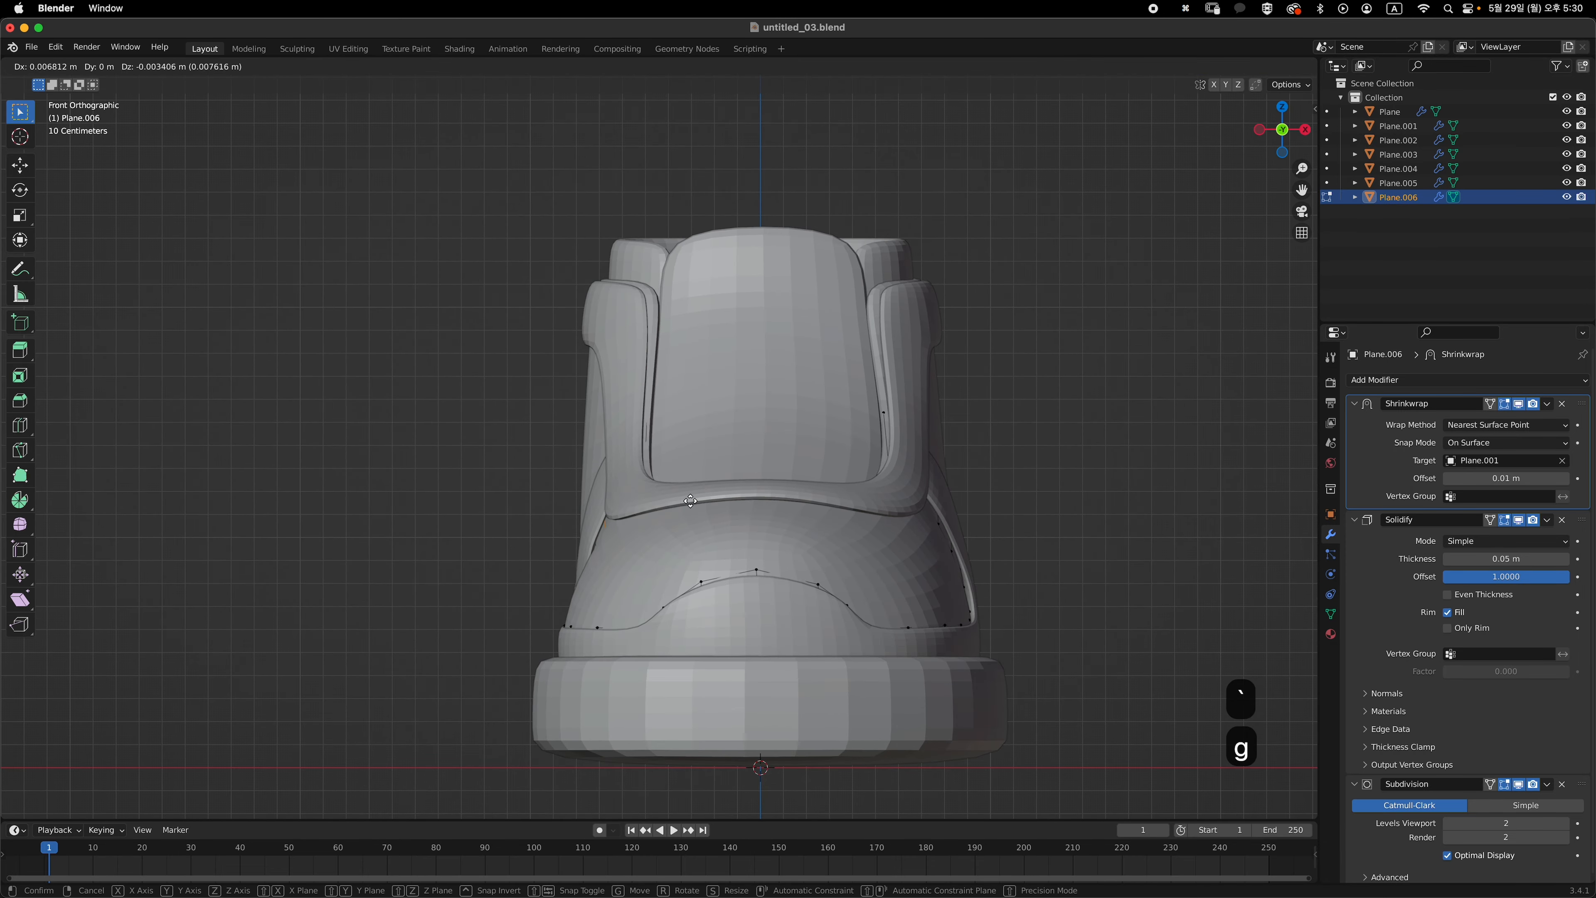
click(690, 501)
middle_drag(690, 501, 835, 440)
key(Tab)
- Try to move the collar panel's lower edge vertex above the side band inward along X
click(757, 471)
key(Tab)
key(alt+z)
key(alt+z)
key(grave)
key(g)
click(685, 472)
key(super+z)
key(g)
key(y)
key(x)
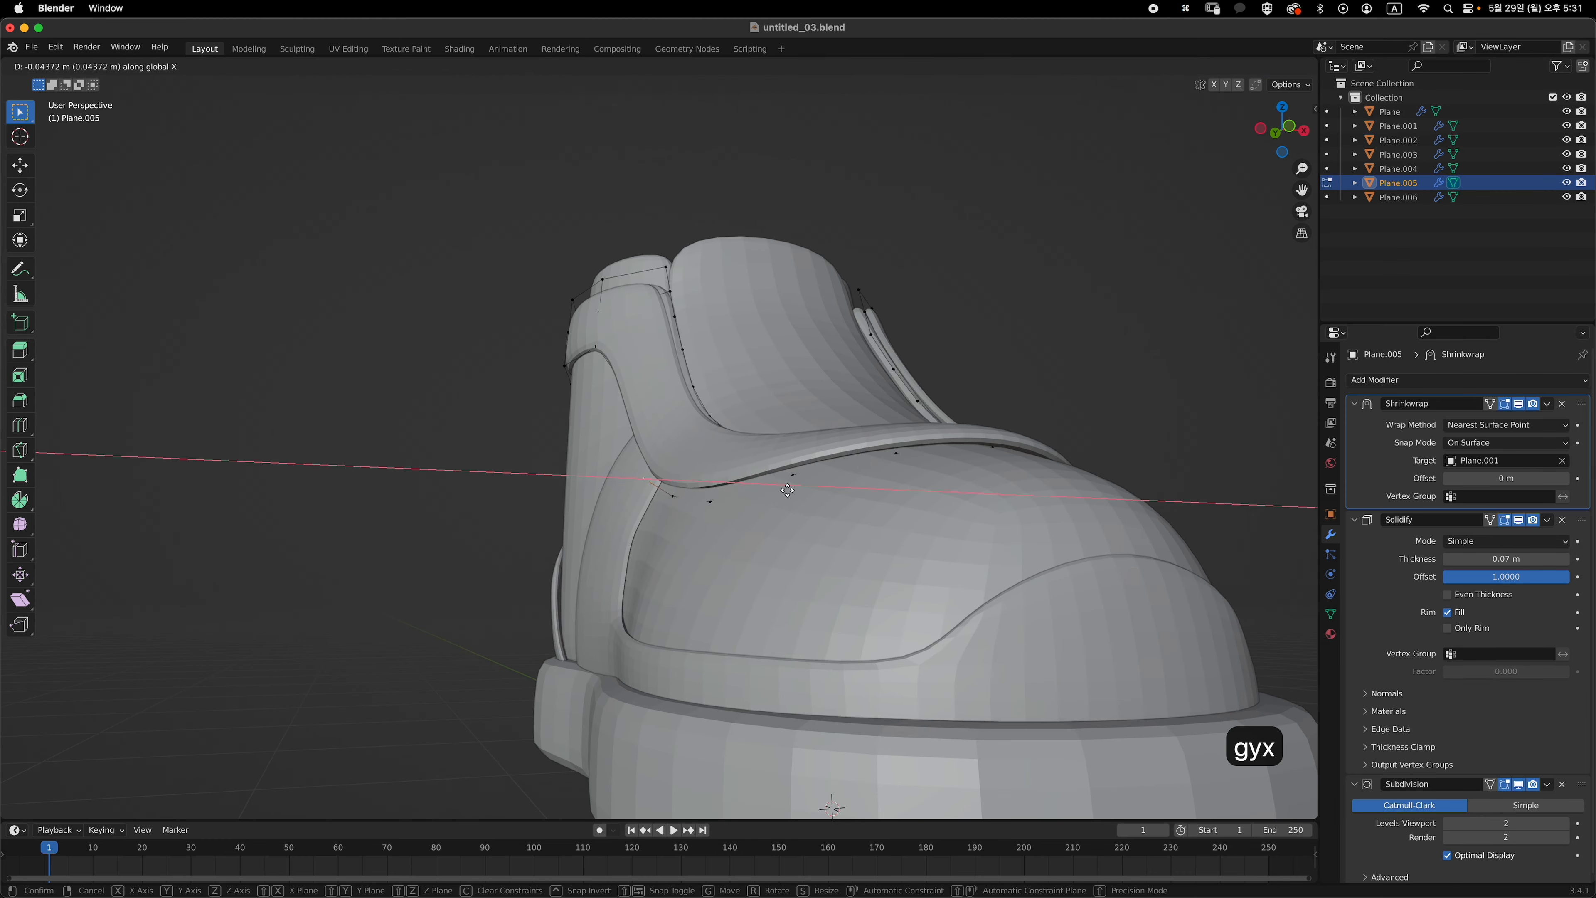
click(783, 488)
- Try a further X shift of the collar panel's lower vertex, then undo the recent vertex moves
key(alt+z)
key(alt+z)
key(g)
key(x)
click(787, 488)
key(super+z)
key(super+z)
key(super+z)
key(super+z)
key(Tab)
- Reposition an edge vertex where the side band meets the collar panel and return to Object Mode
middle_drag(698, 493, 765, 649)
click(716, 531)
key(Tab)
key(grave)
click(681, 475)
key(g)
click(659, 493)
key(Tab)
- Examine the whole boot from the side, from above and at an angle
key(grave)
click(851, 371)
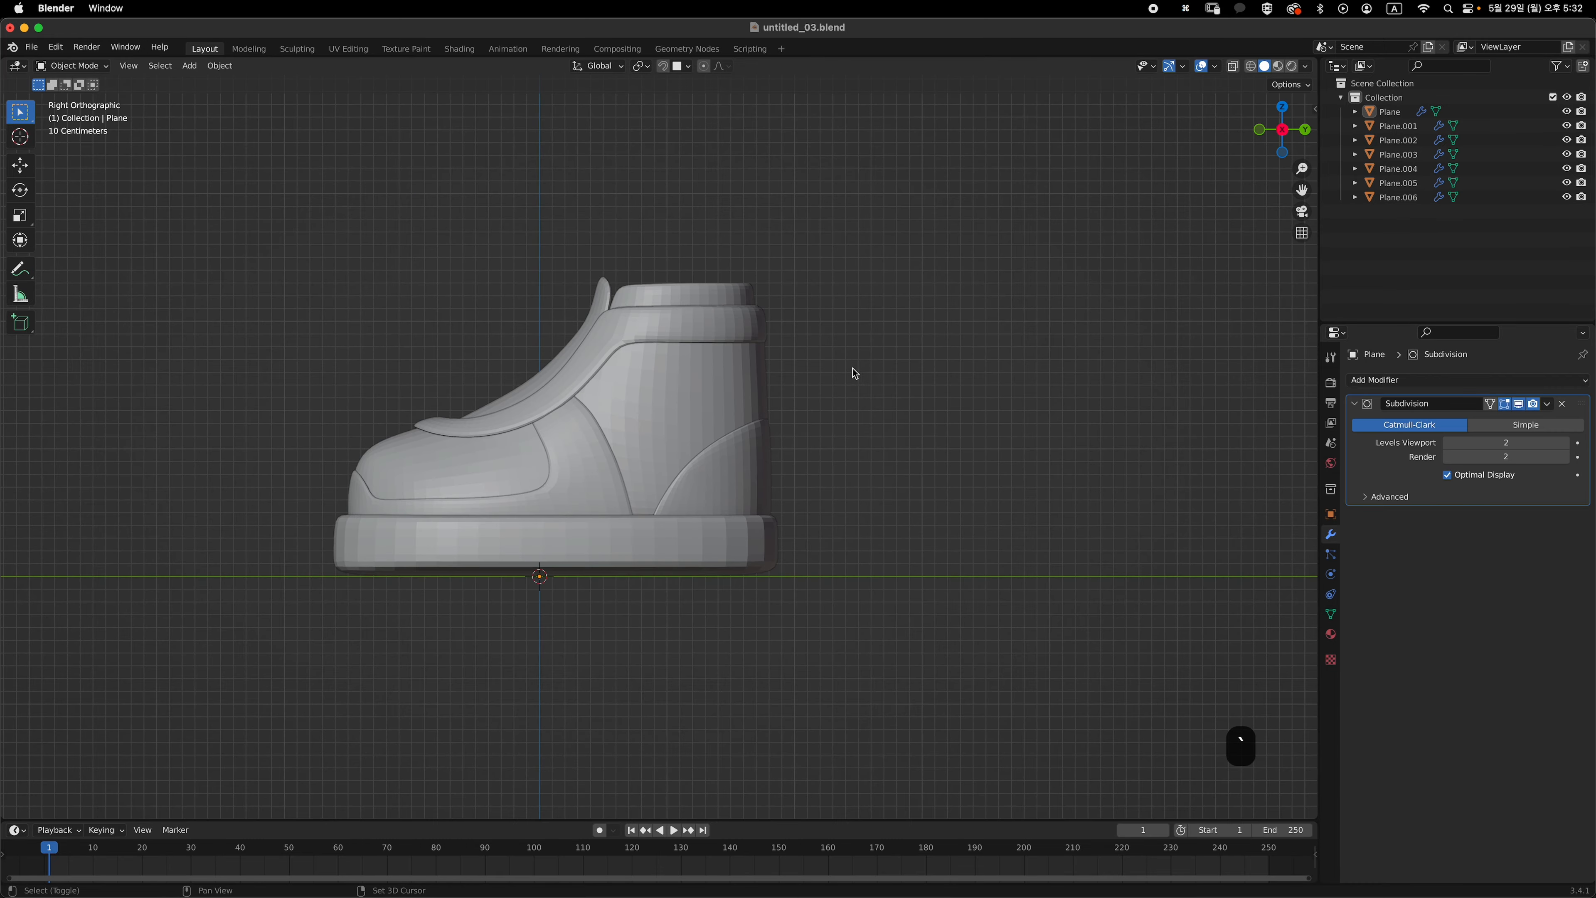
middle_drag(851, 371, 954, 496)
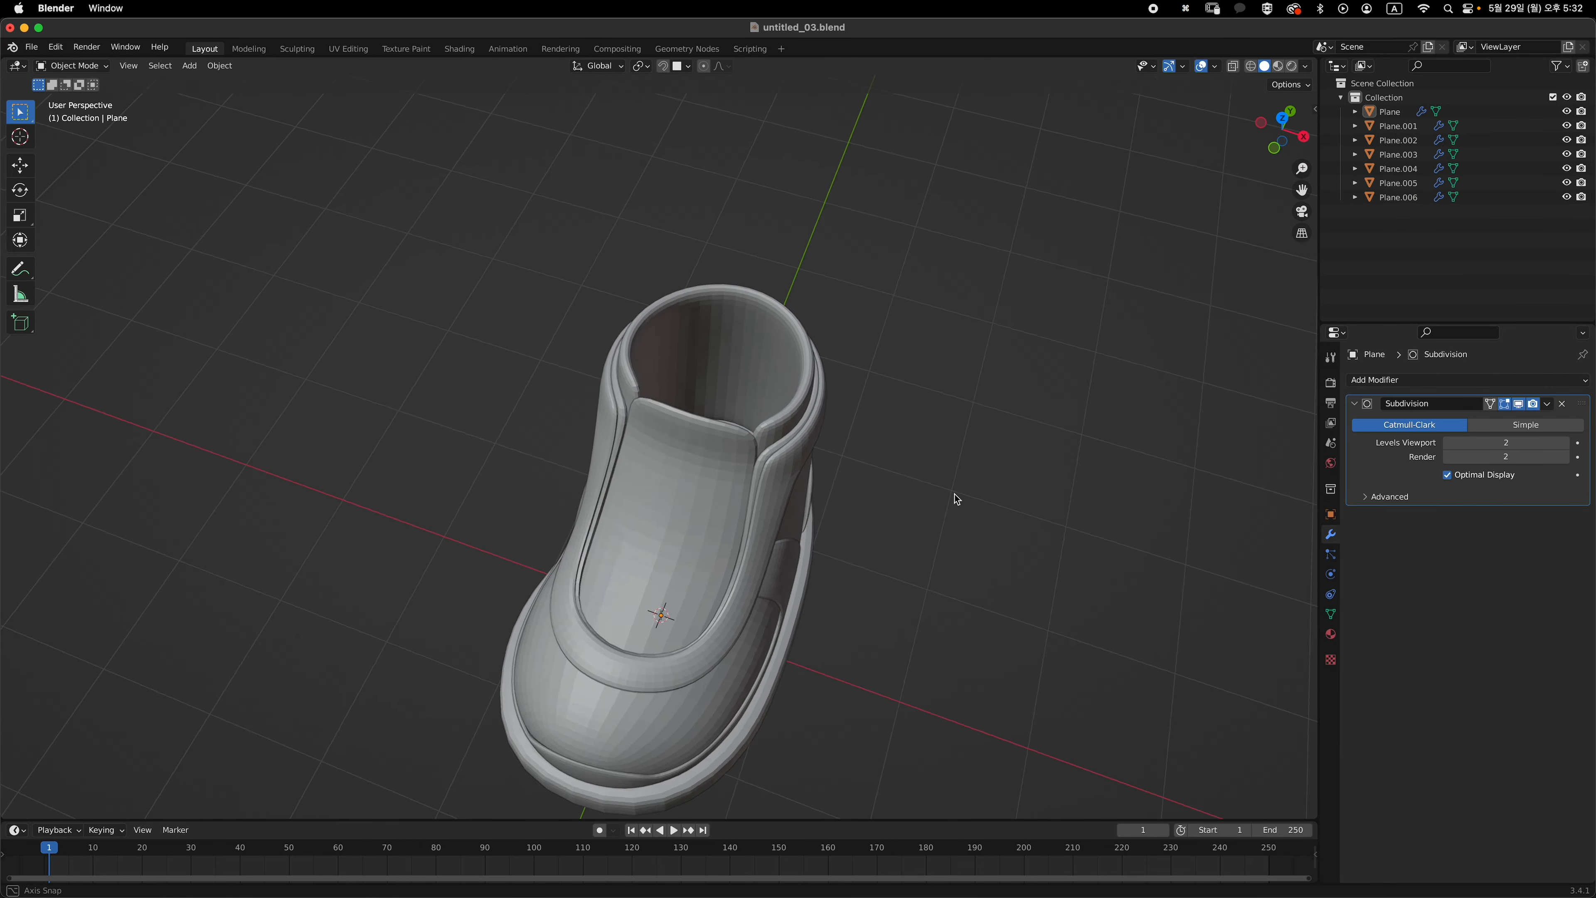
key(grave)
click(971, 284)
middle_drag(921, 415, 779, 383)
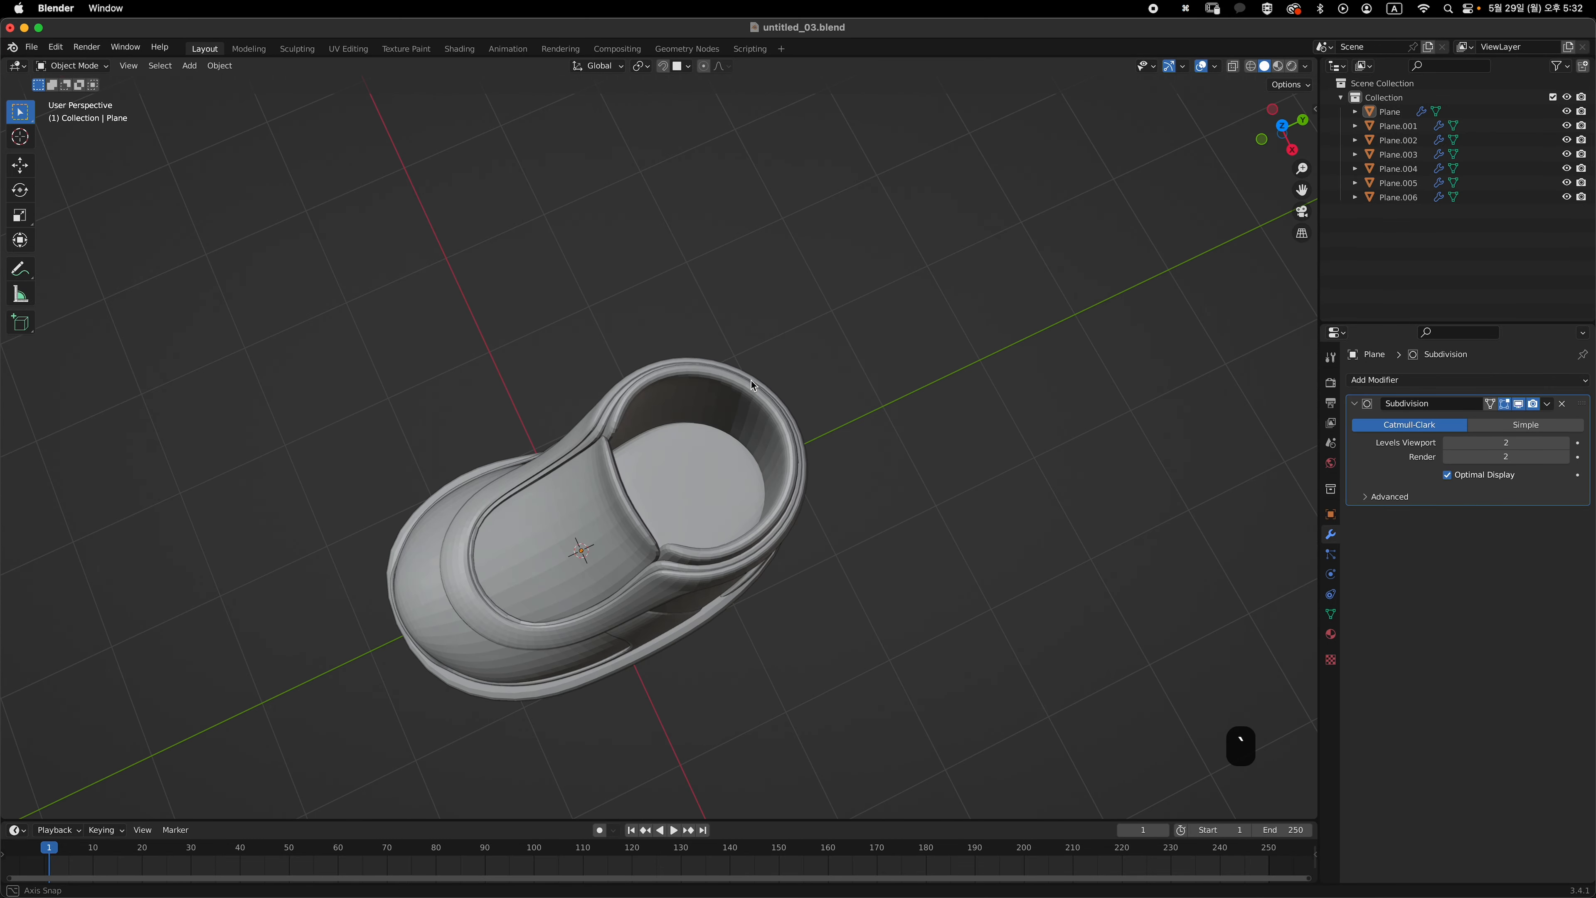
key(grave)
click(856, 399)
shift+middle_drag(785, 318, 826, 405)
- Add a Bezier circle and move it about 2 m up and 0.92 m toward the toe, level with the ankle
key(shift+a)
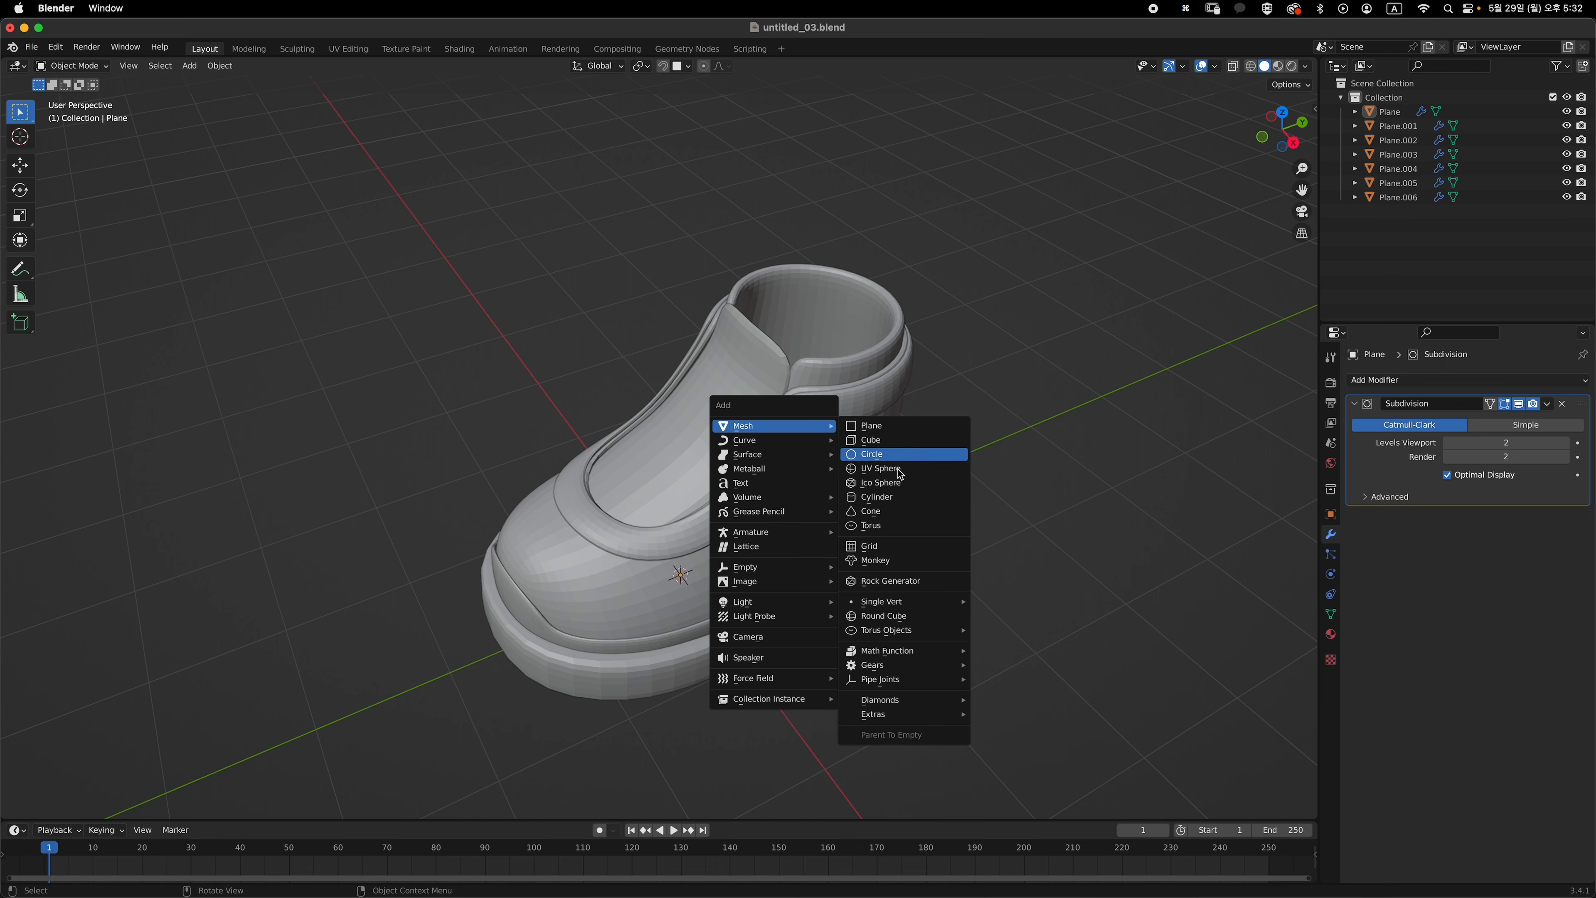
mouse_move(816, 440)
click(897, 456)
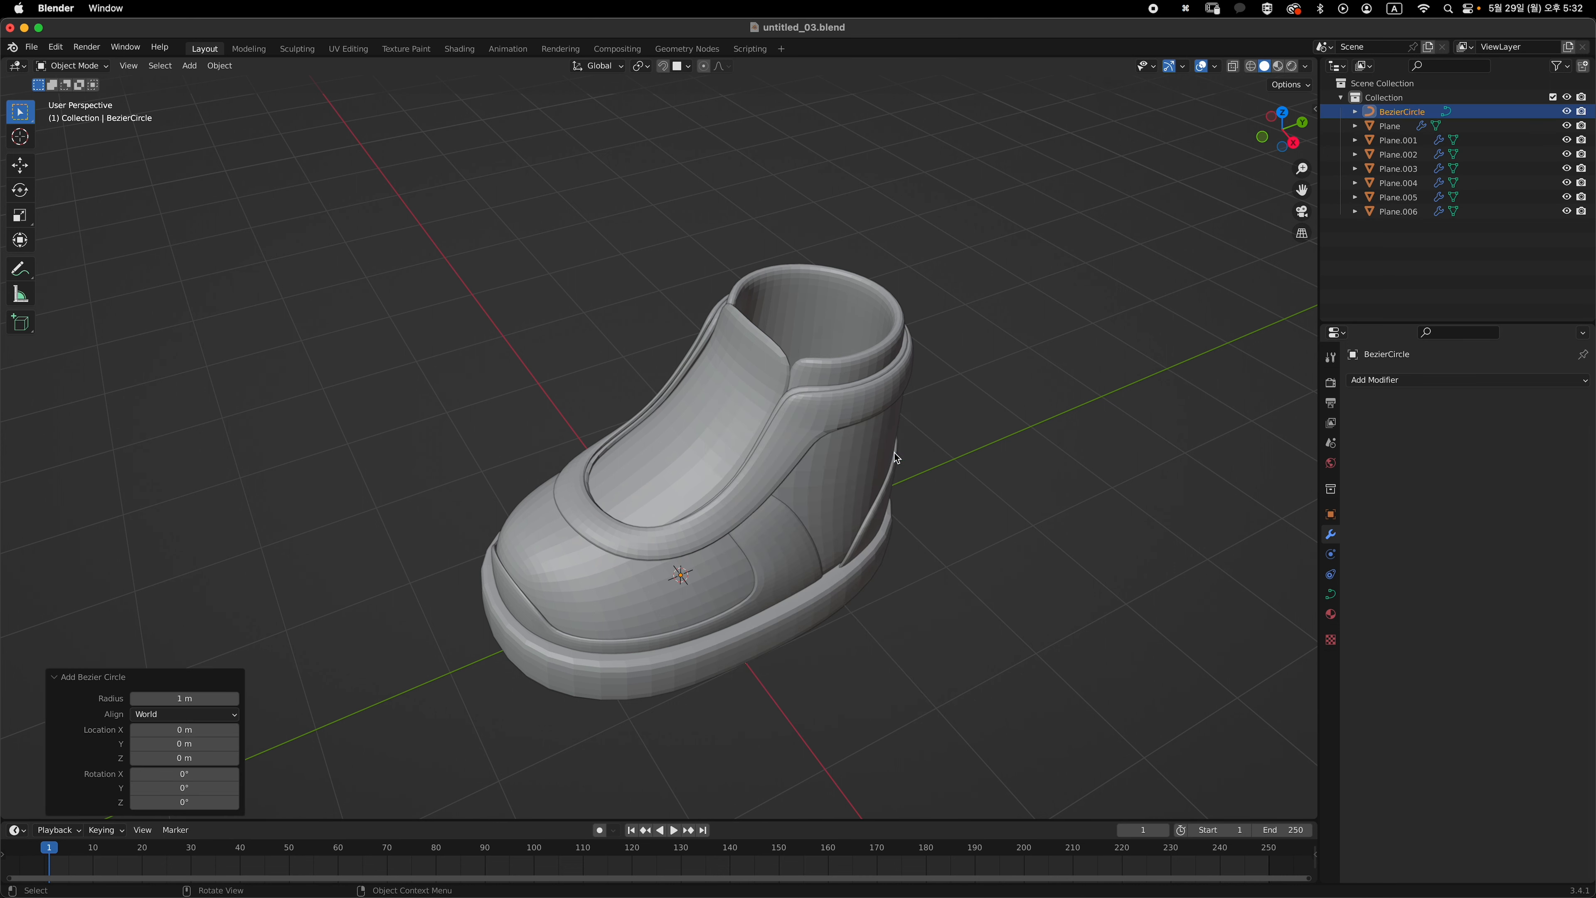
key(grave)
click(865, 586)
key(g)
click(791, 363)
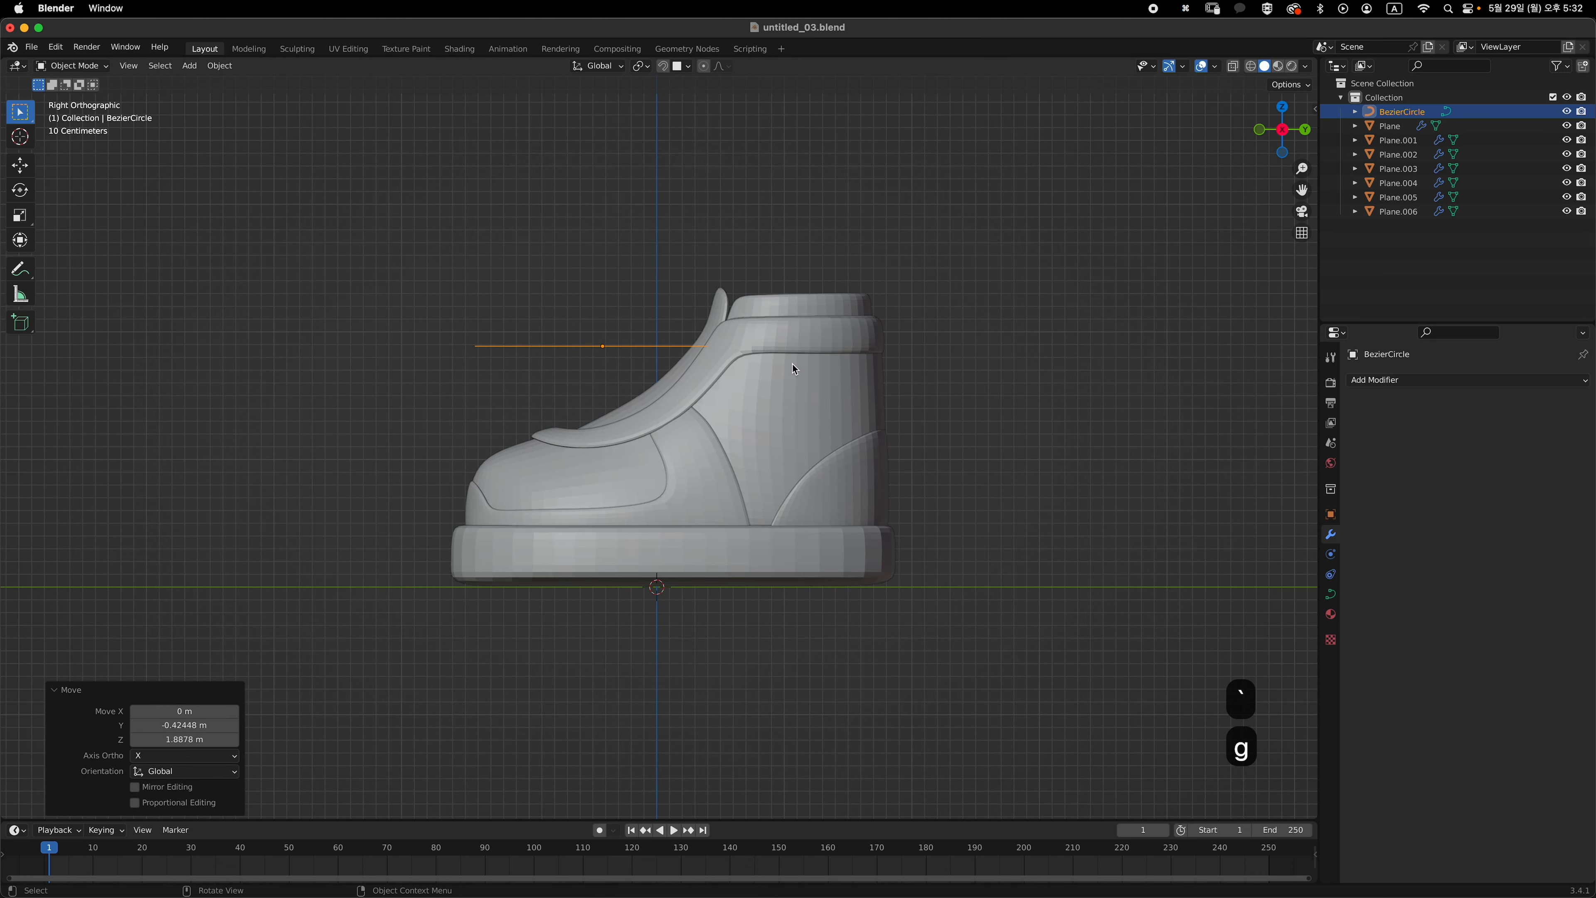
key(g)
click(728, 416)
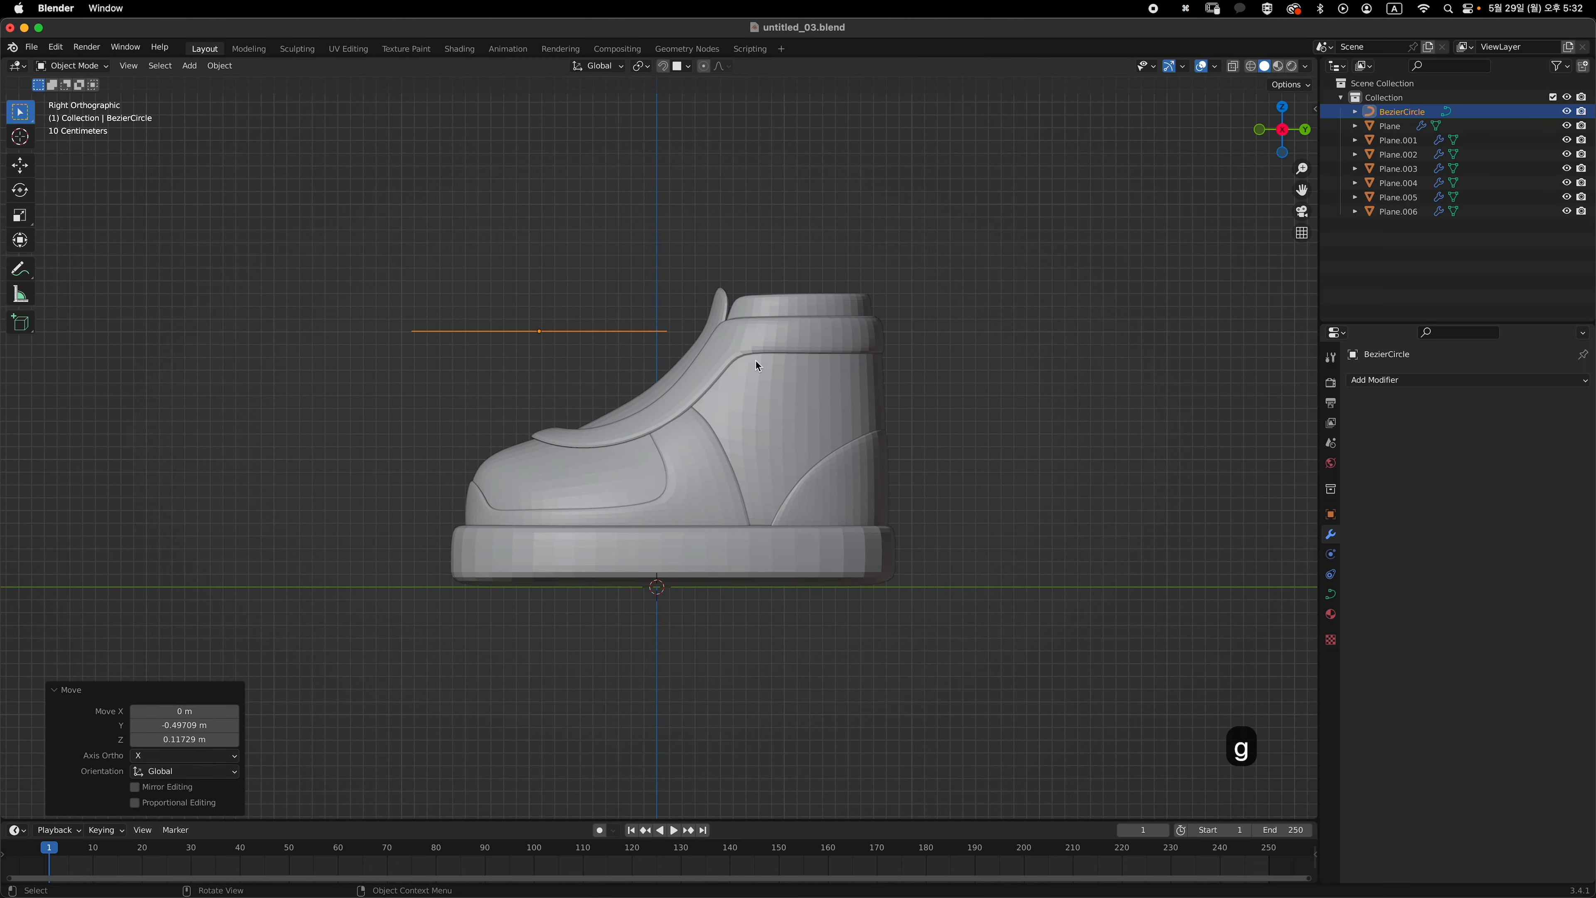
- Scale the circle to 0.391 and move it about 0.70 m along X and 0.11 m down in front view
key(s)
click(634, 370)
key(grave)
click(767, 386)
key(g)
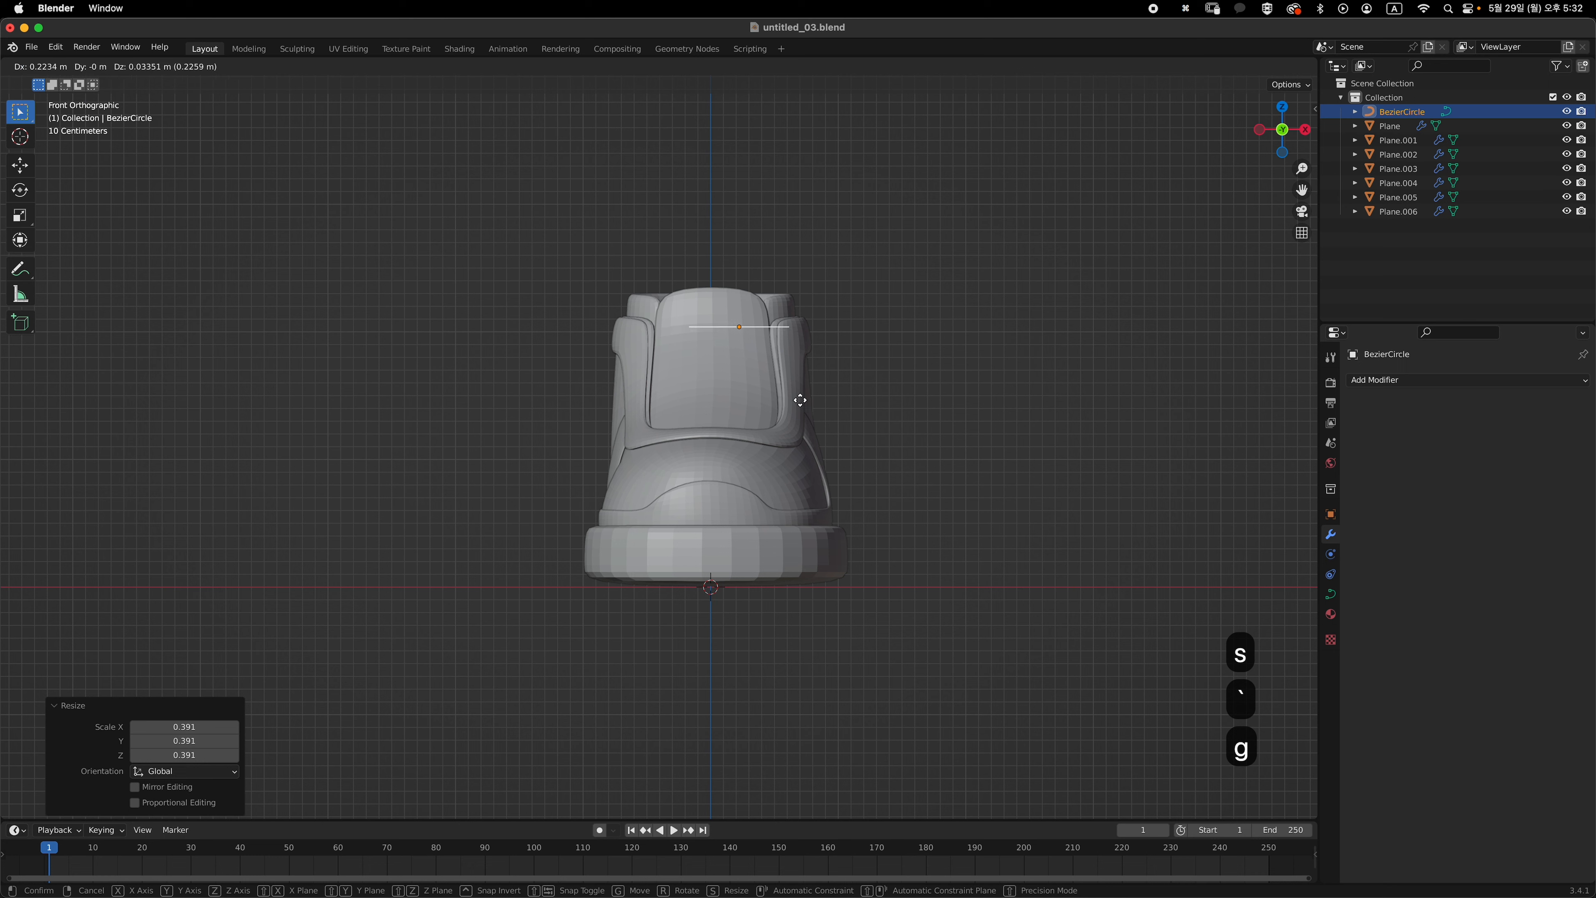
click(844, 425)
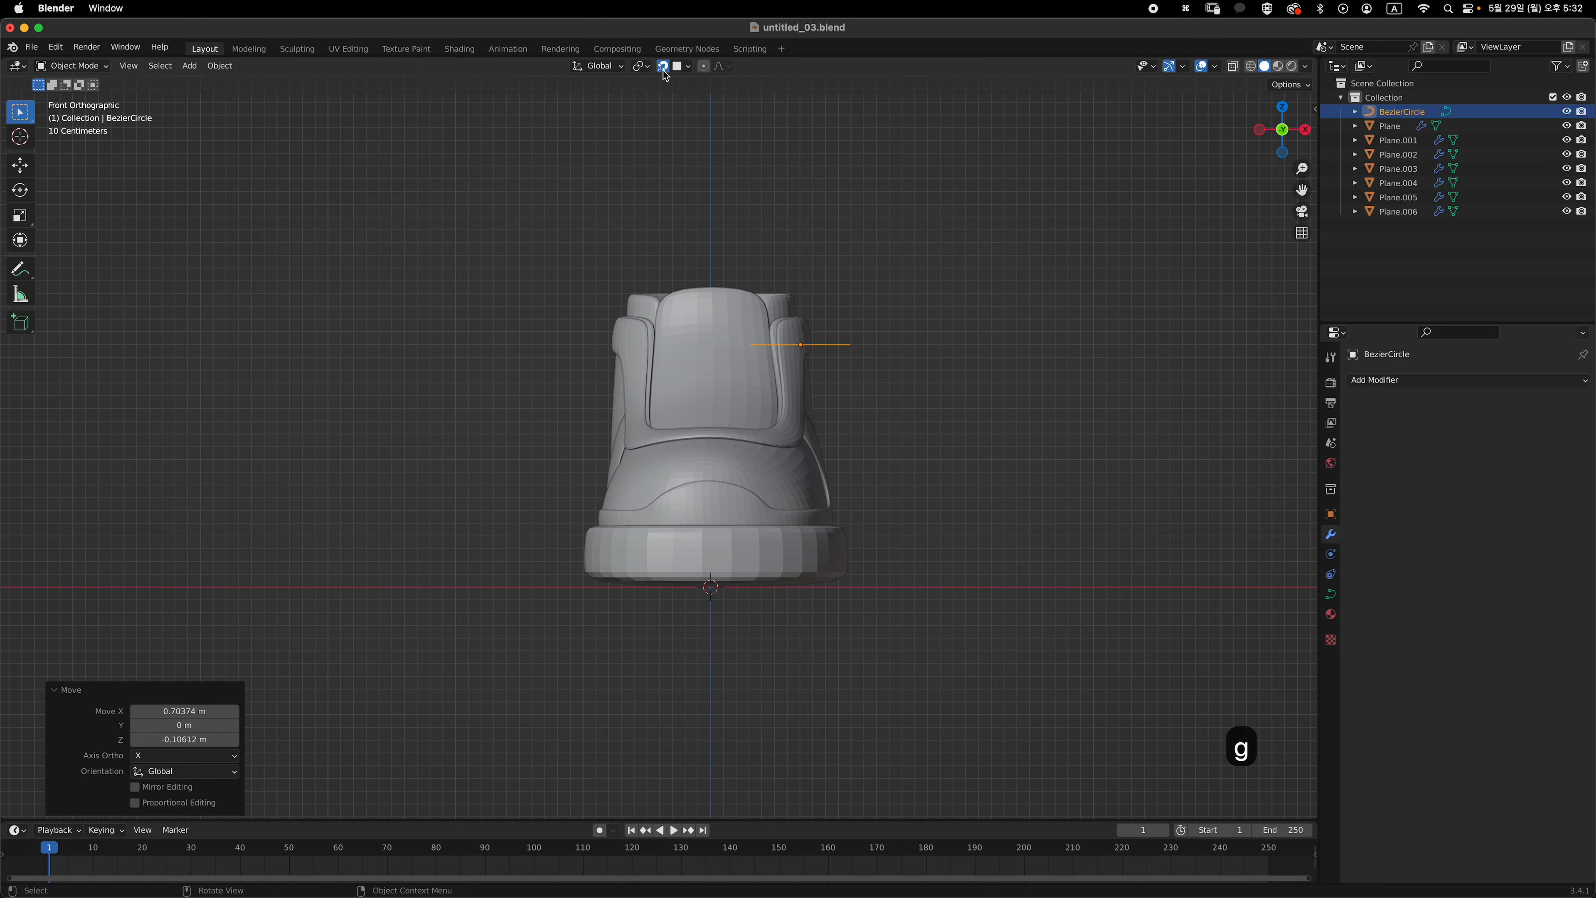
- Turn on surface snapping and move the circle onto the boot's upper side near the collar panel
middle_drag(723, 415, 793, 372)
key(g)
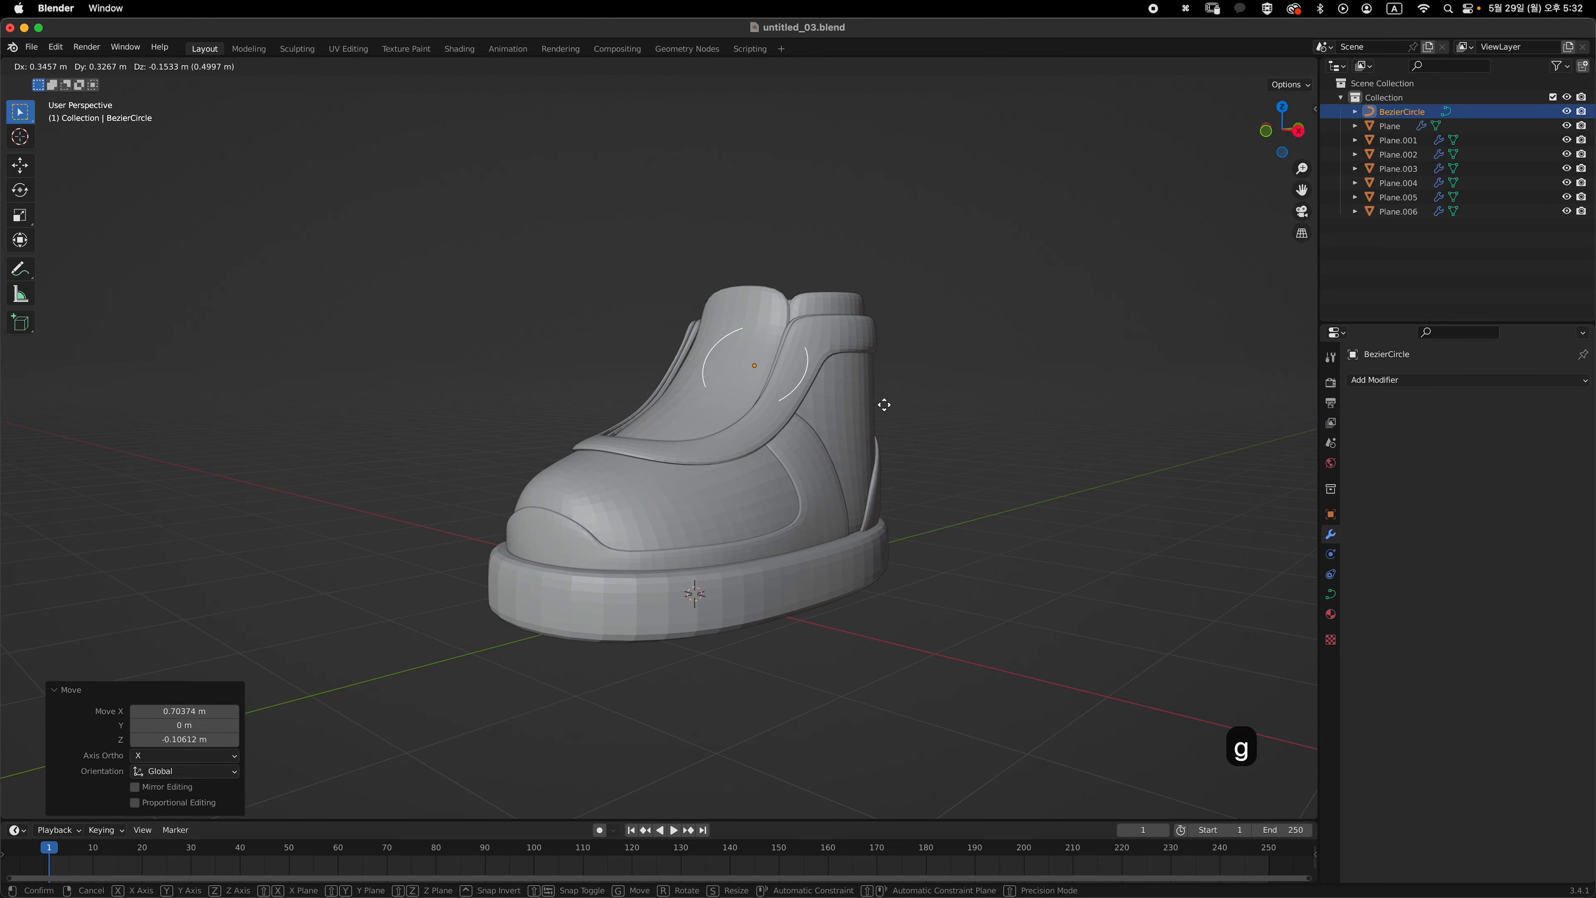
click(908, 409)
middle_drag(897, 417, 882, 416)
- Scale the circle down and slide it about 0.07 m along Y on the collar panel
key(s)
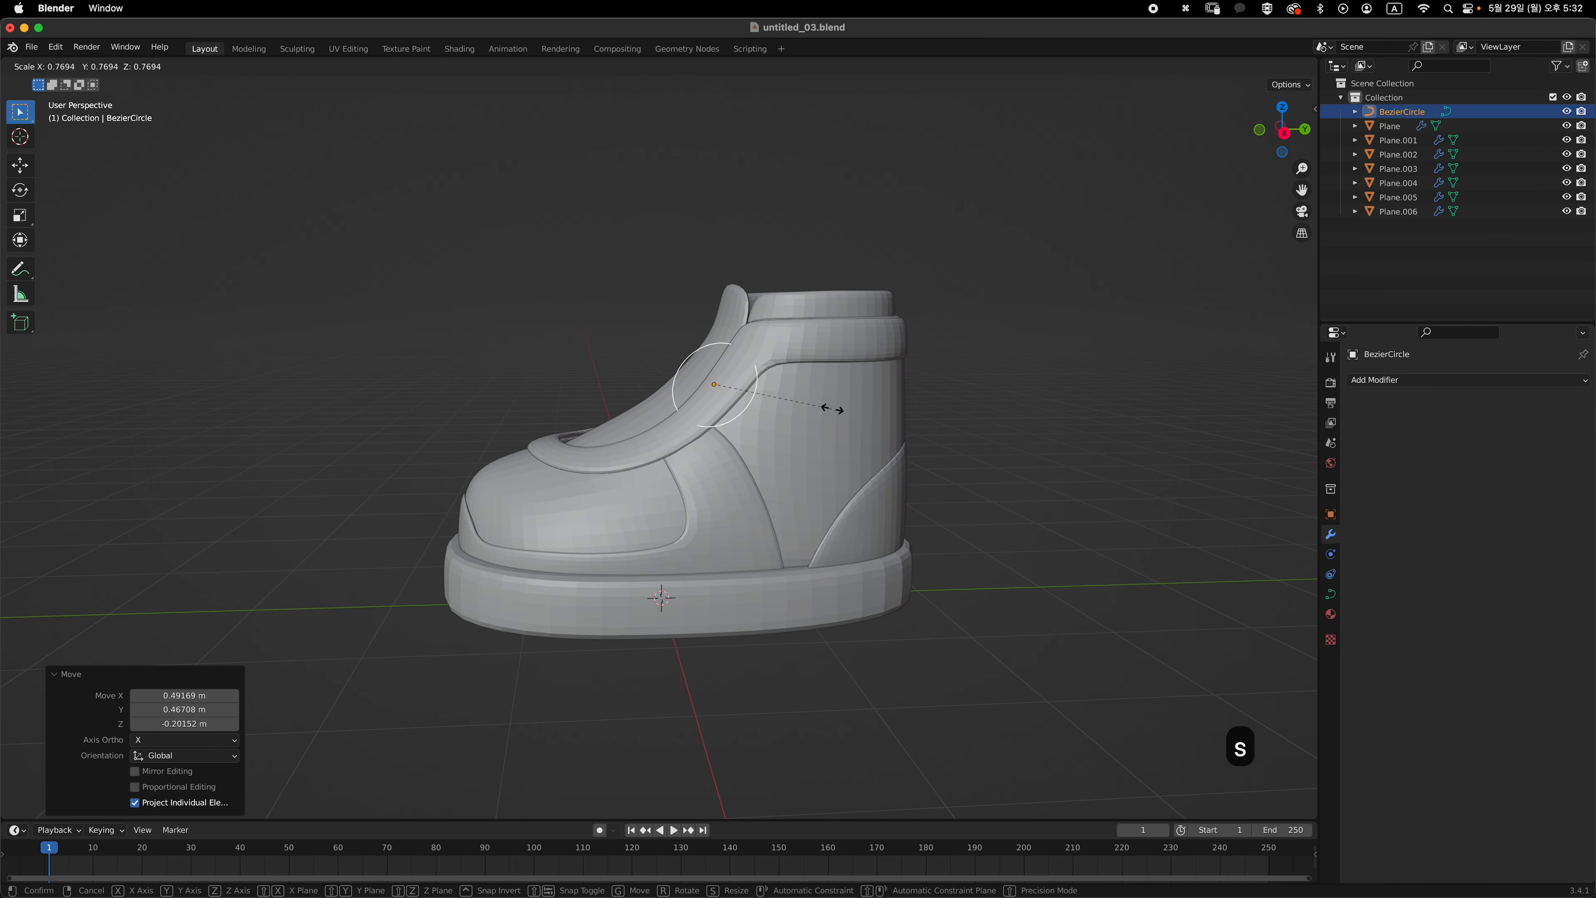
click(779, 401)
key(g)
click(790, 411)
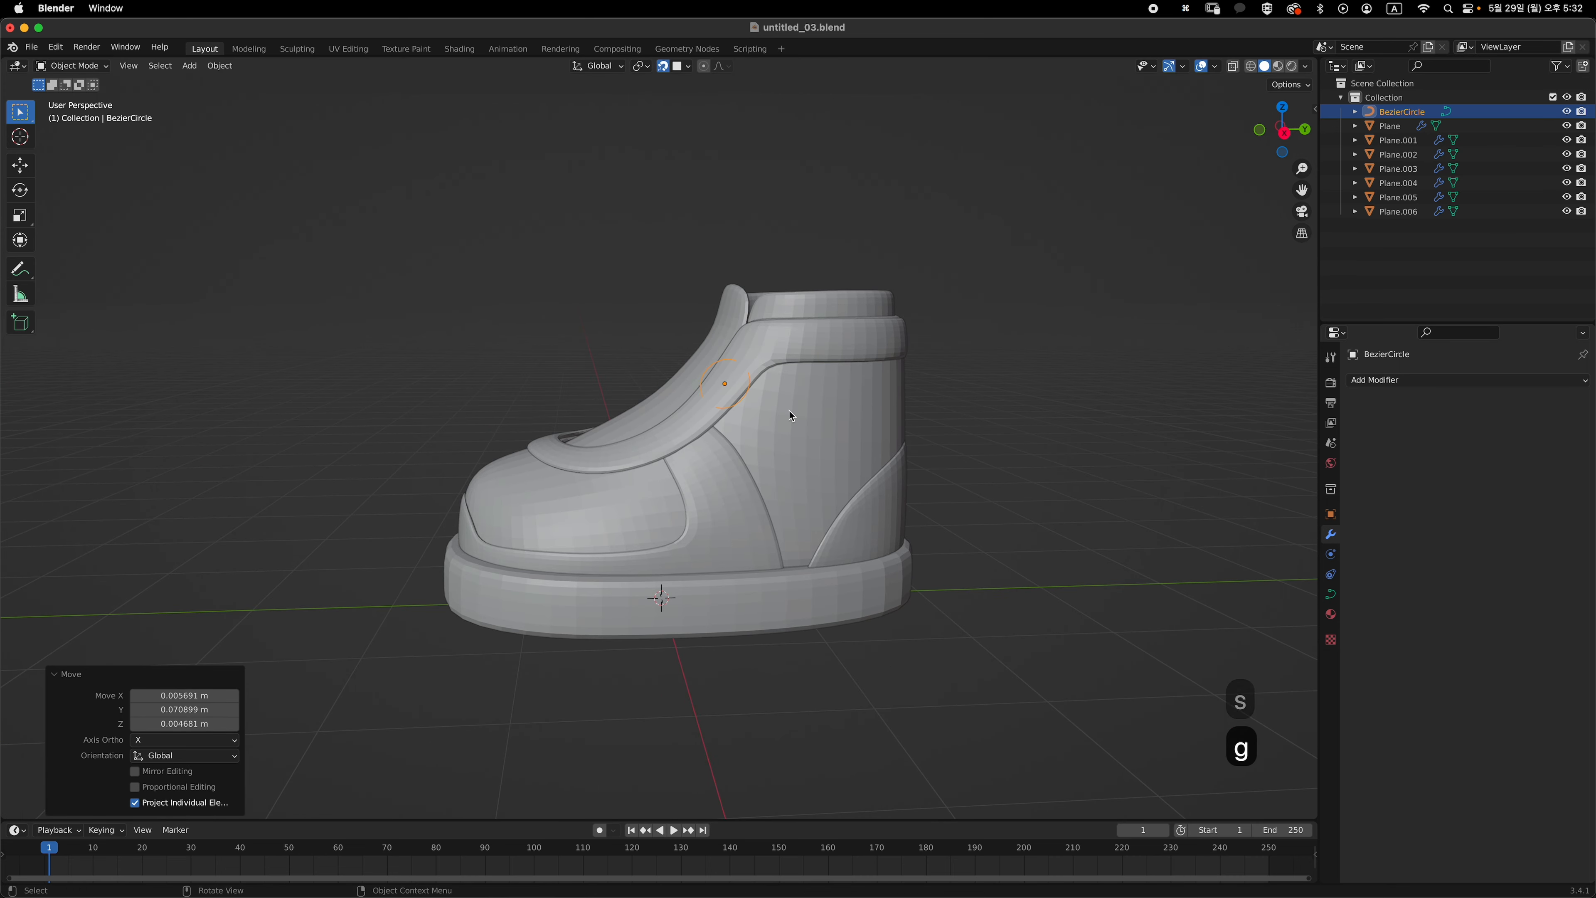
- Scale the circle by 0.607 and move it about 0.042 m along Y and 0.08 m up on the collar panel
middle_drag(789, 410, 823, 425)
key(s)
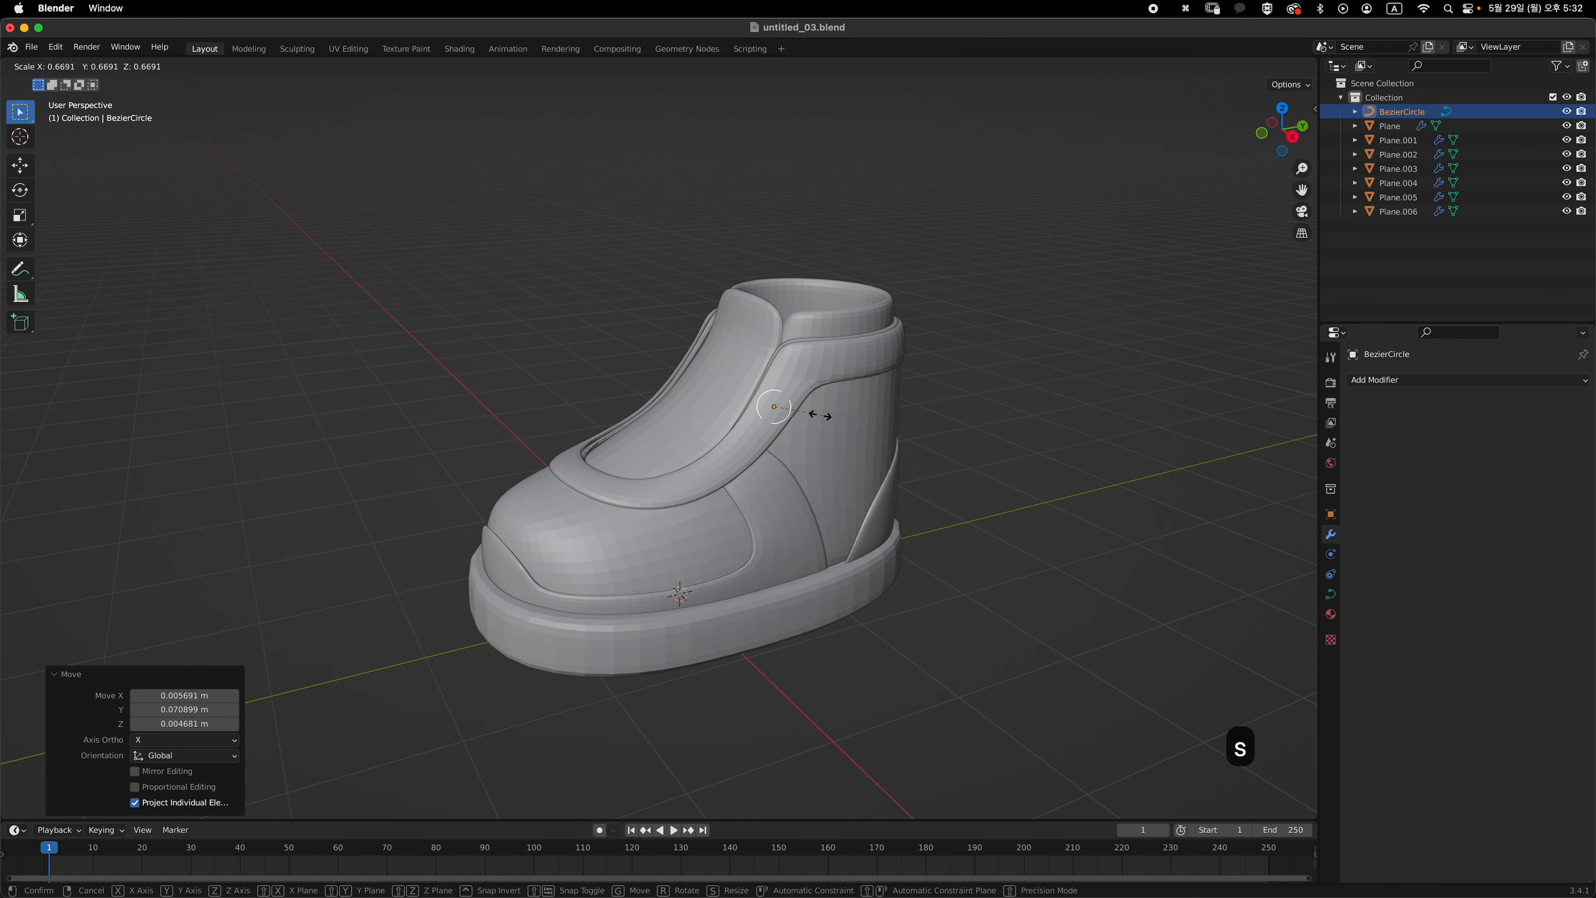
click(818, 413)
scroll(818, 411, up, 6)
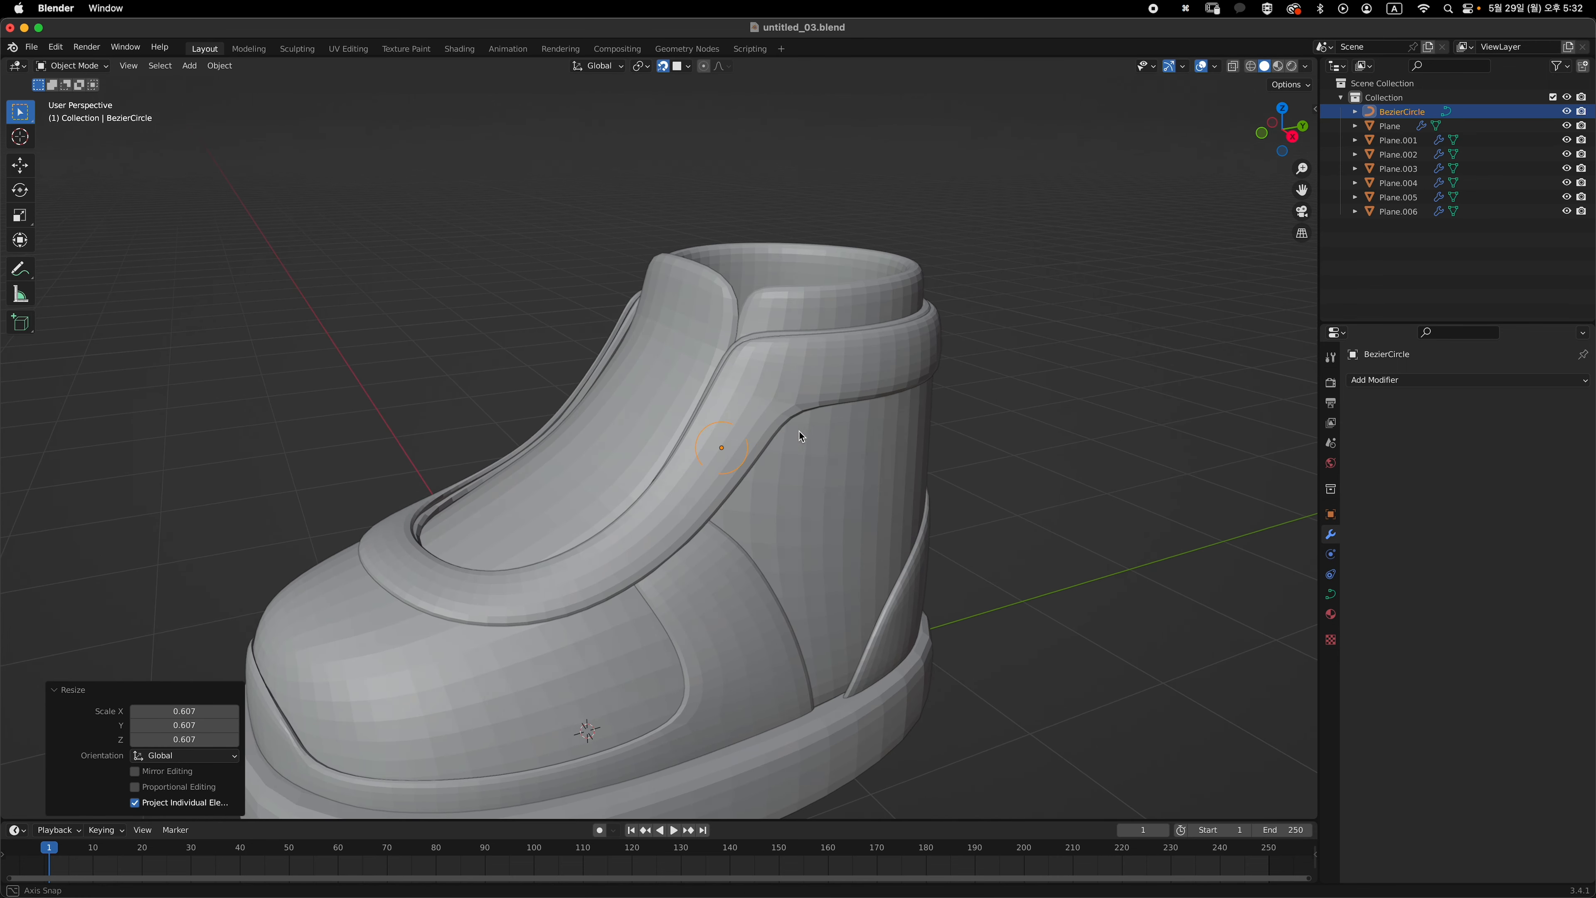
key(g)
click(810, 421)
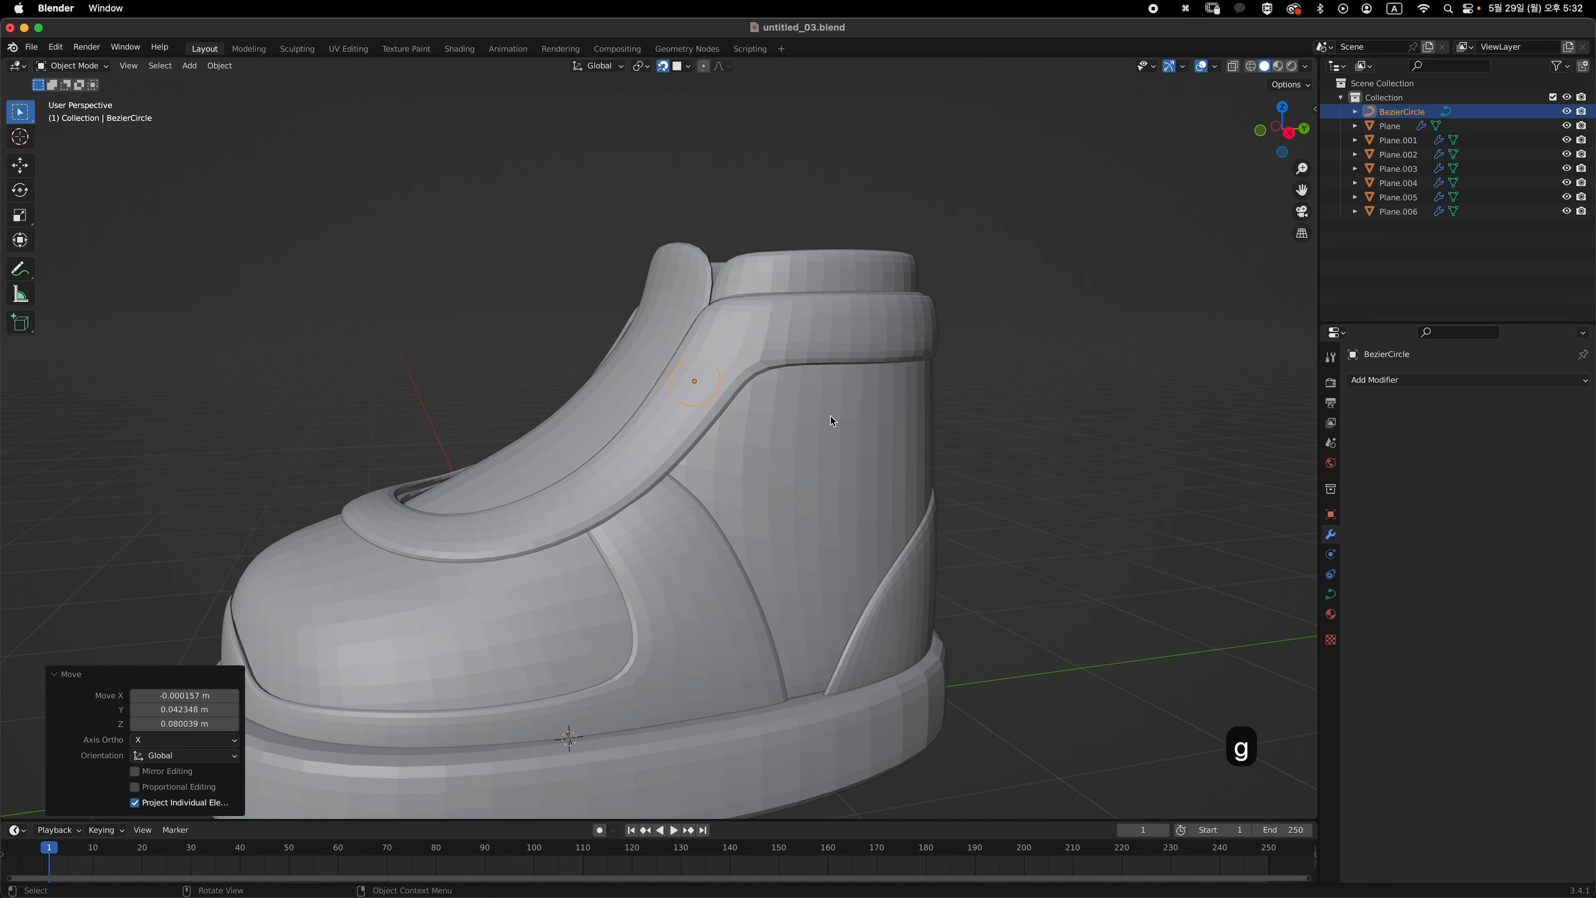
- Give the Bezier circle a round bevel with a depth of 0.3 m to form an eyelet ring
click(1331, 595)
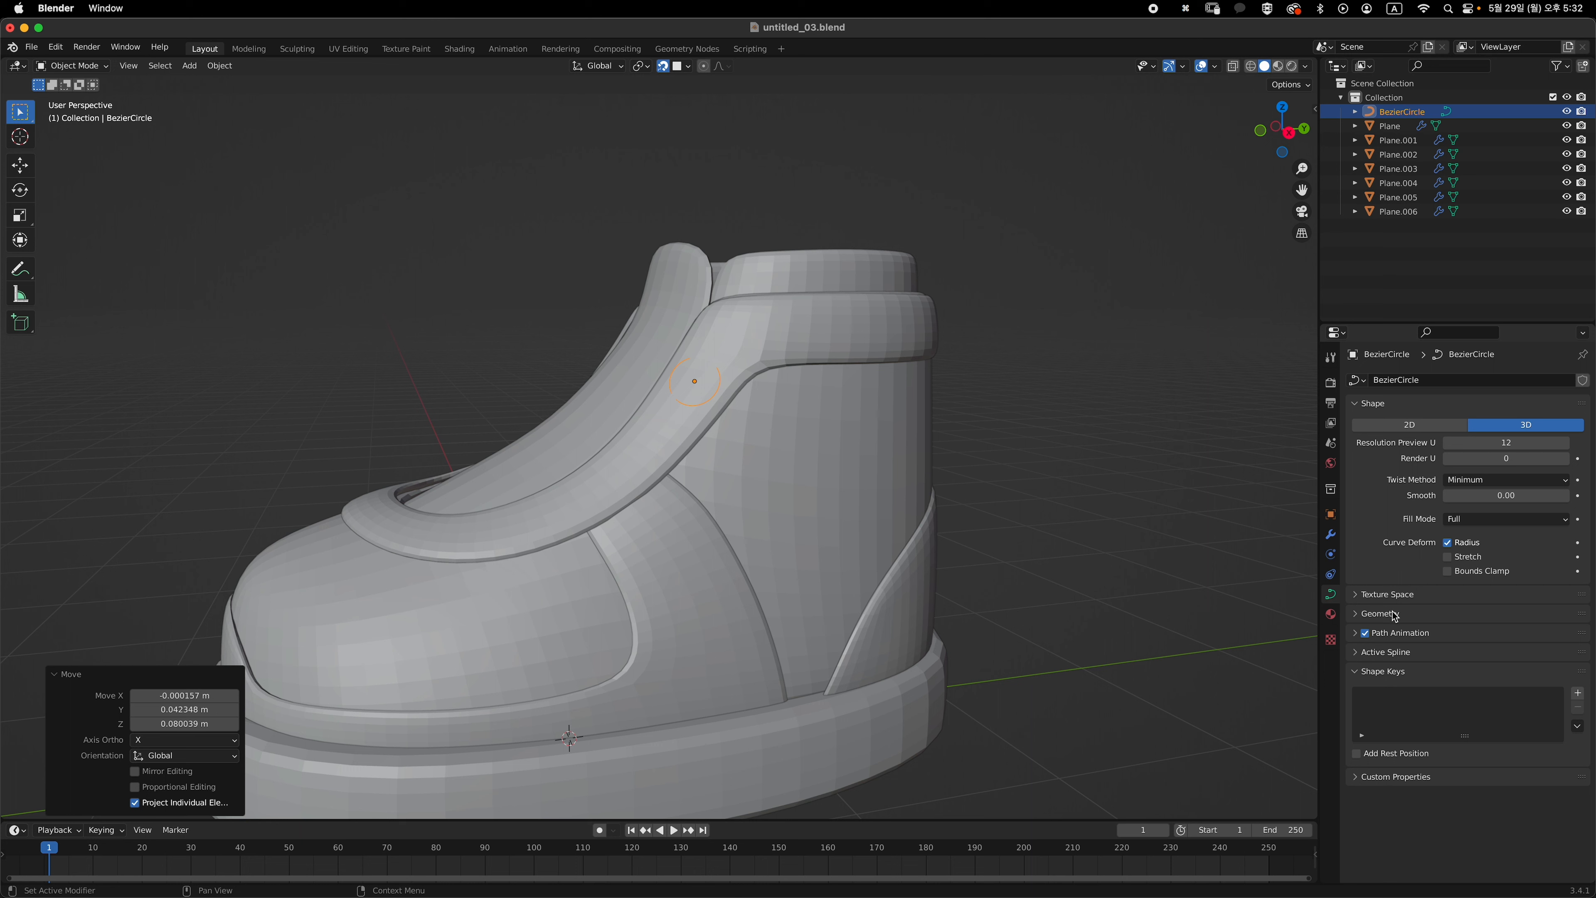
click(1380, 614)
scroll(1464, 598, down, 4)
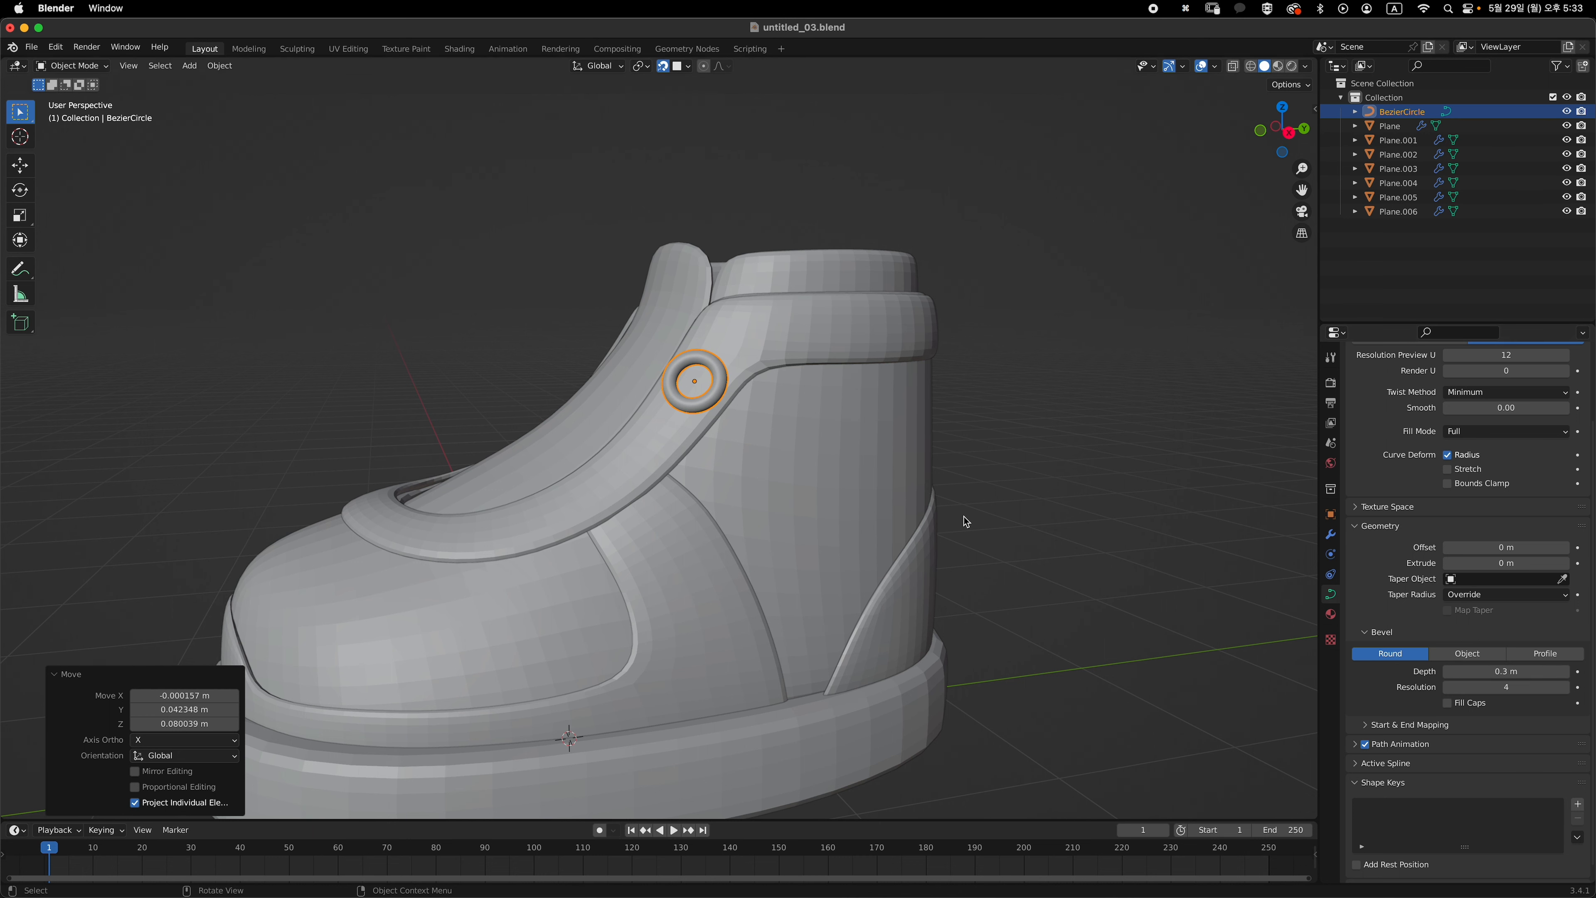
- Scale the eyelet ring down in two passes, first by 0.903, and shift it about 0.016 m along Y and Z
mouse_move(964, 515)
middle_down()
mouse_move(941, 542)
mouse_move(944, 498)
middle_up()
key(s)
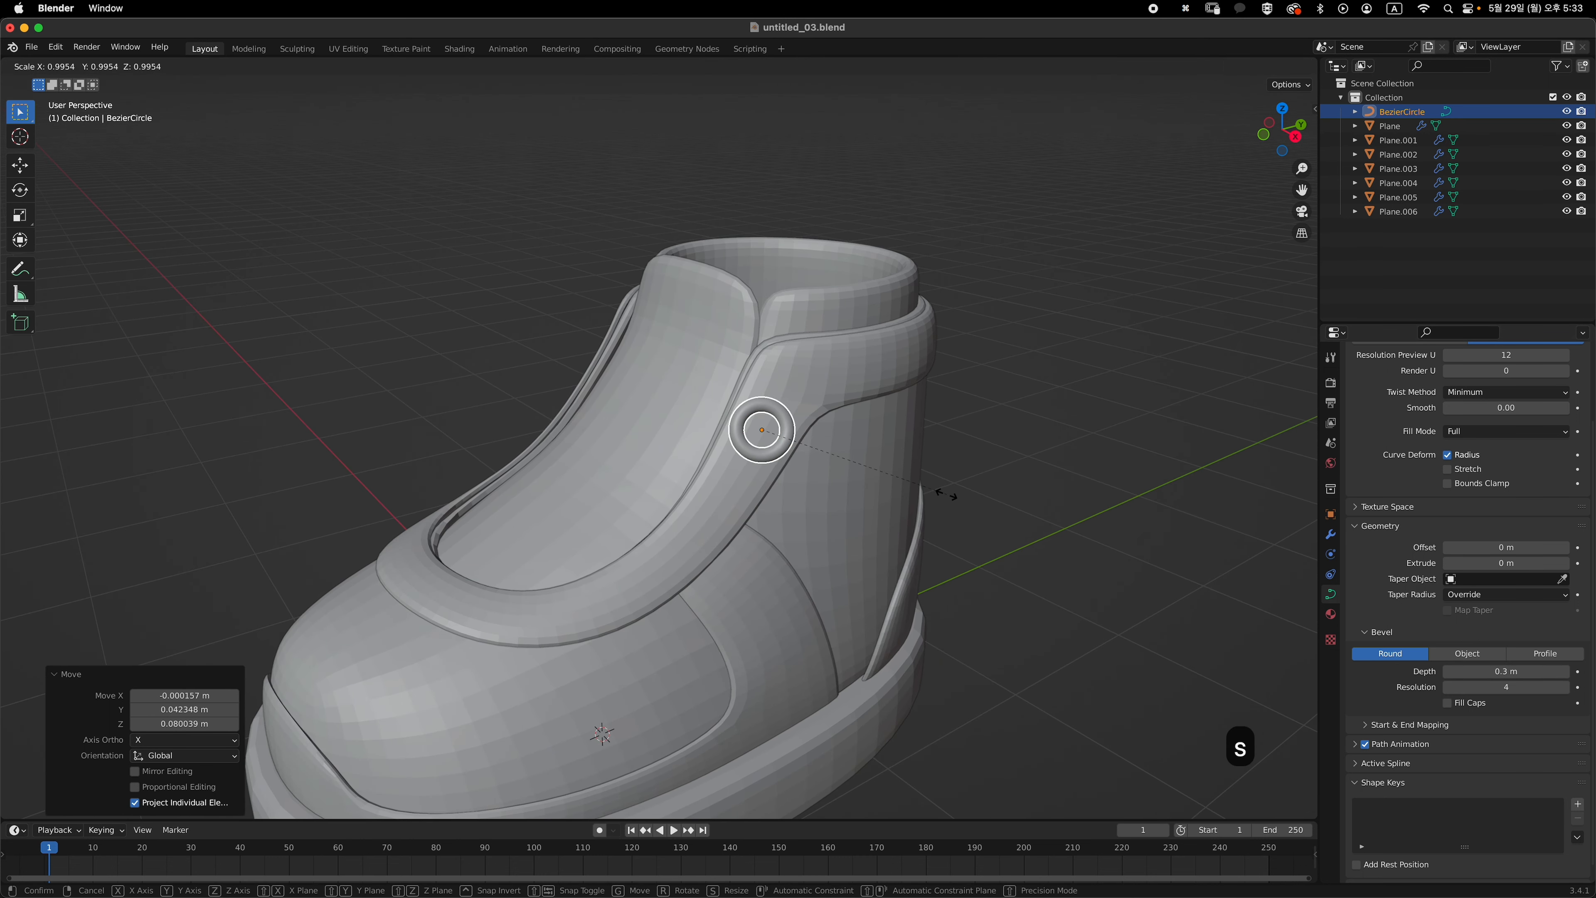
click(932, 487)
key(s)
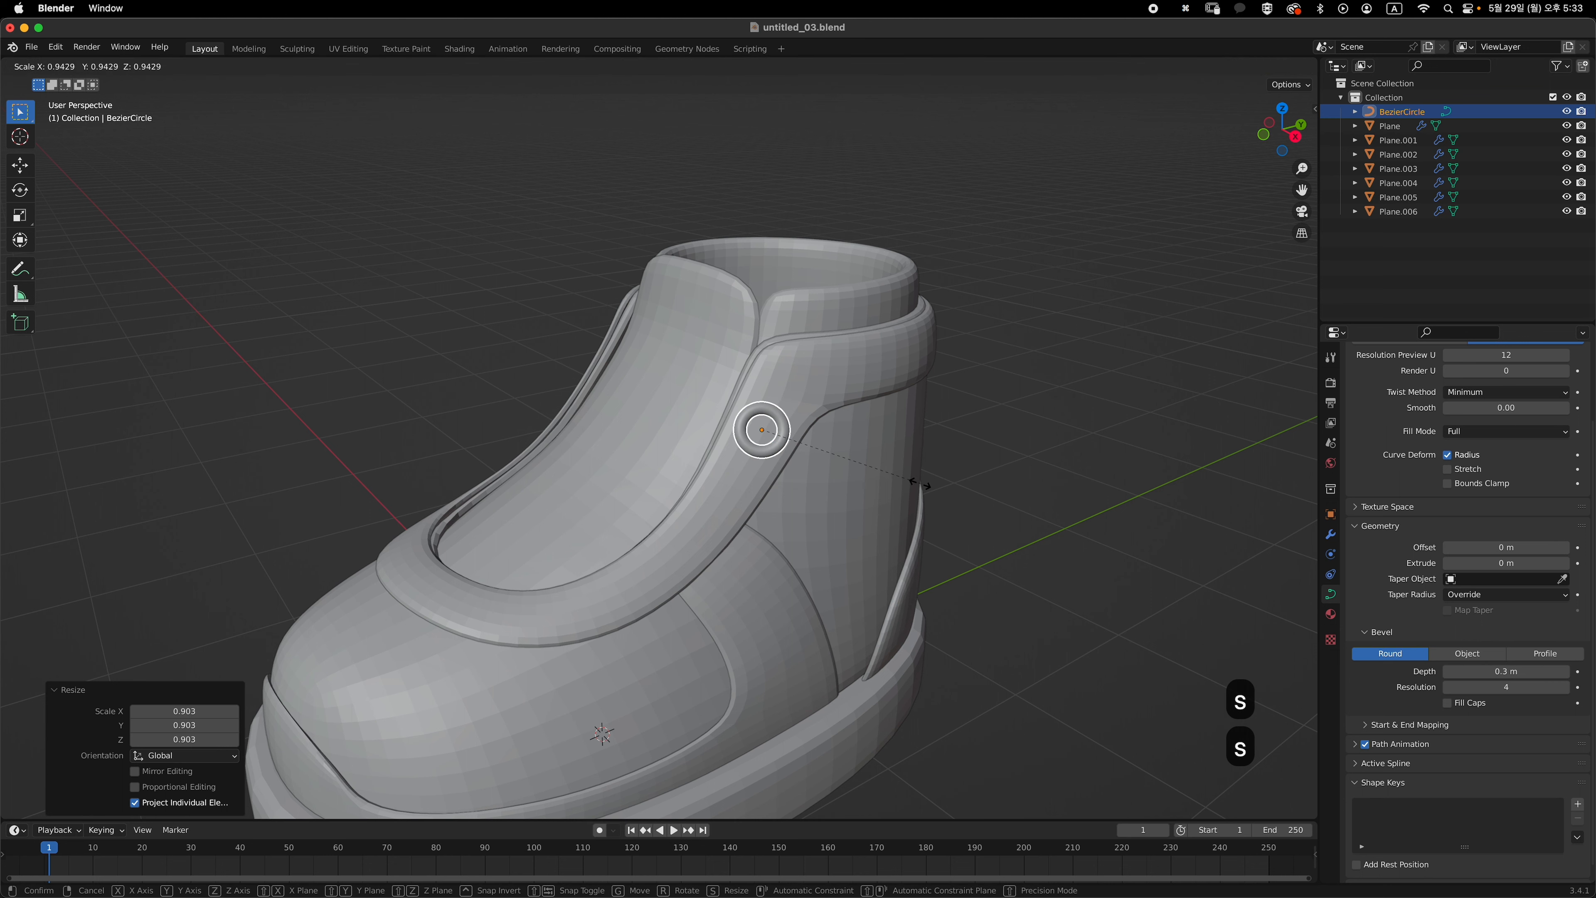
right_click(927, 486)
key(s)
click(923, 484)
middle_drag(862, 480, 818, 450)
key(g)
click(848, 433)
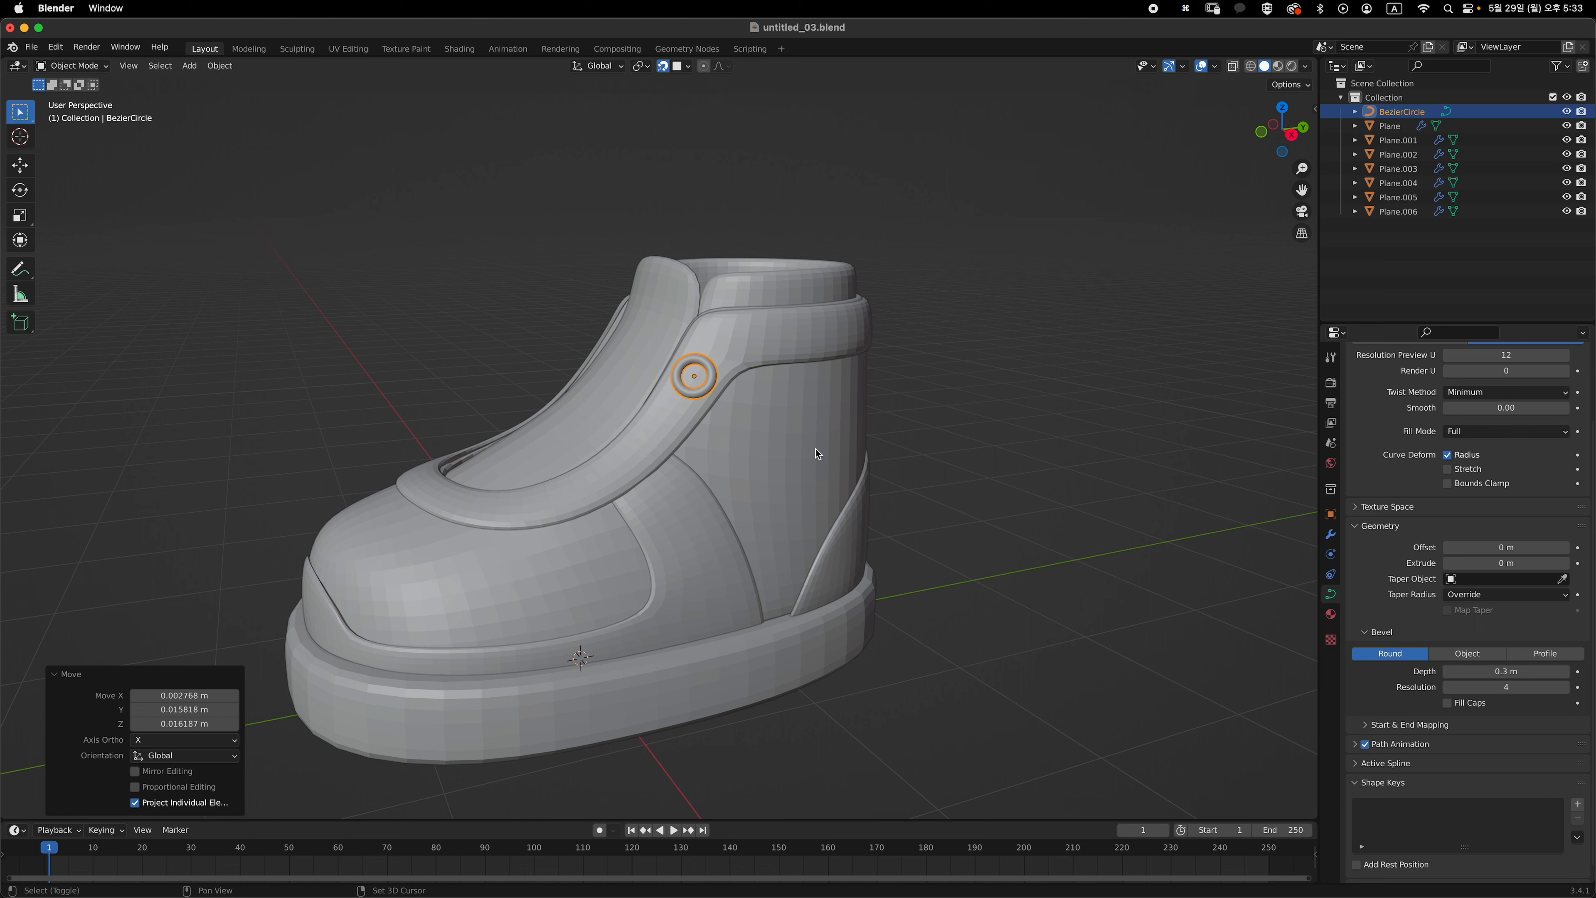
- Duplicate the eyelet twice down the collar panel toward the toe, placing the first copy about -0.29 m in Y and -0.36 m in Z
key(shift+d)
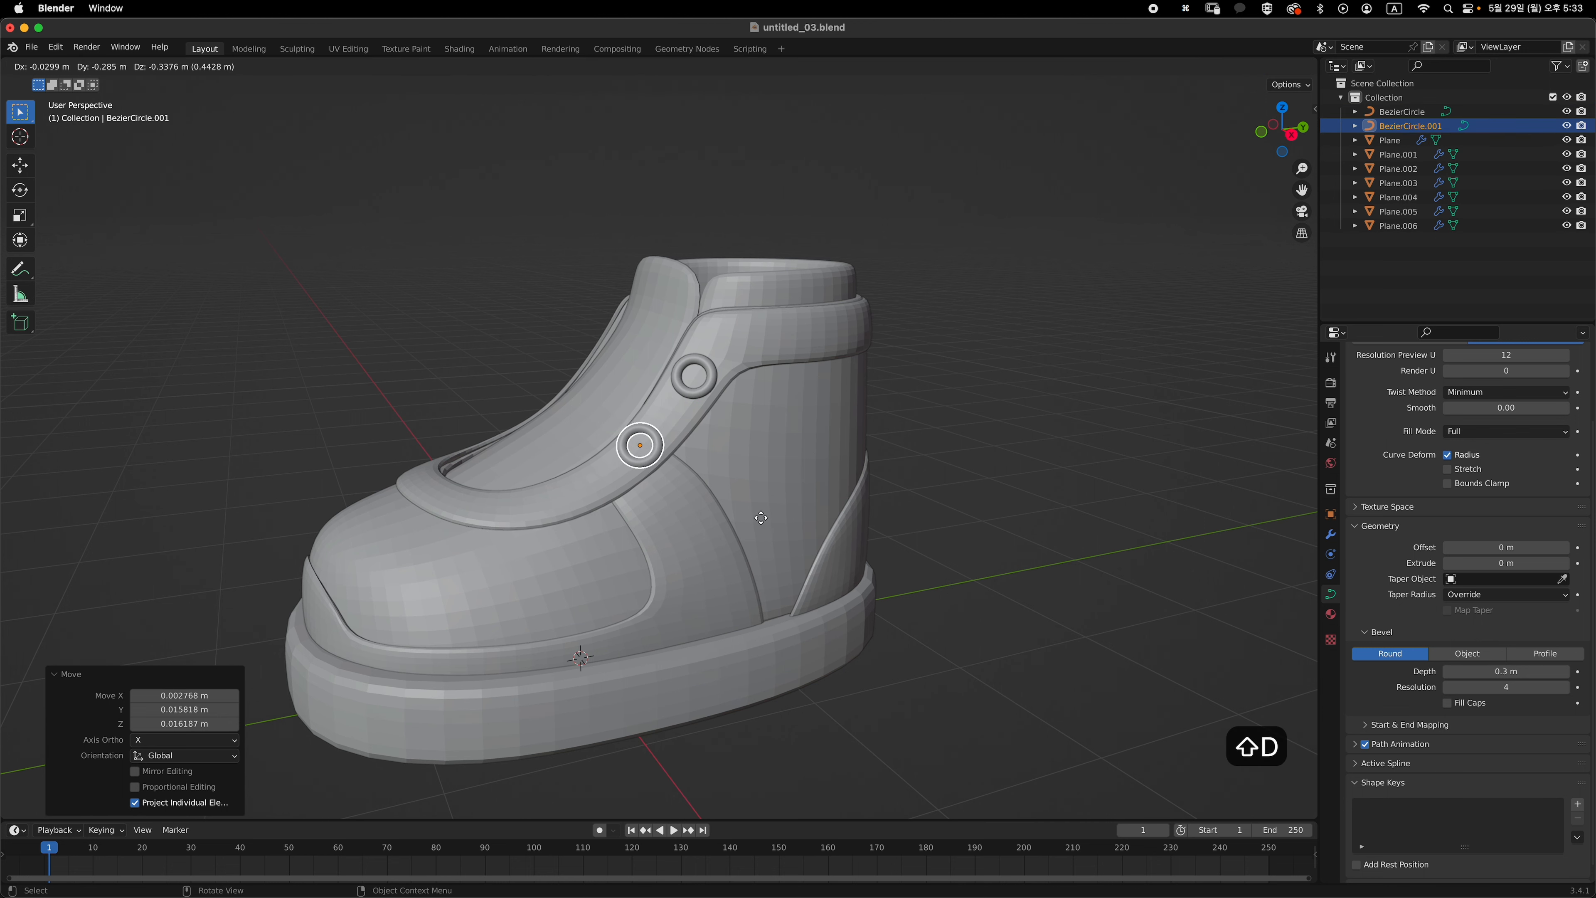
click(761, 515)
ctrl+middle_drag(762, 515, 843, 483)
key(shift+d)
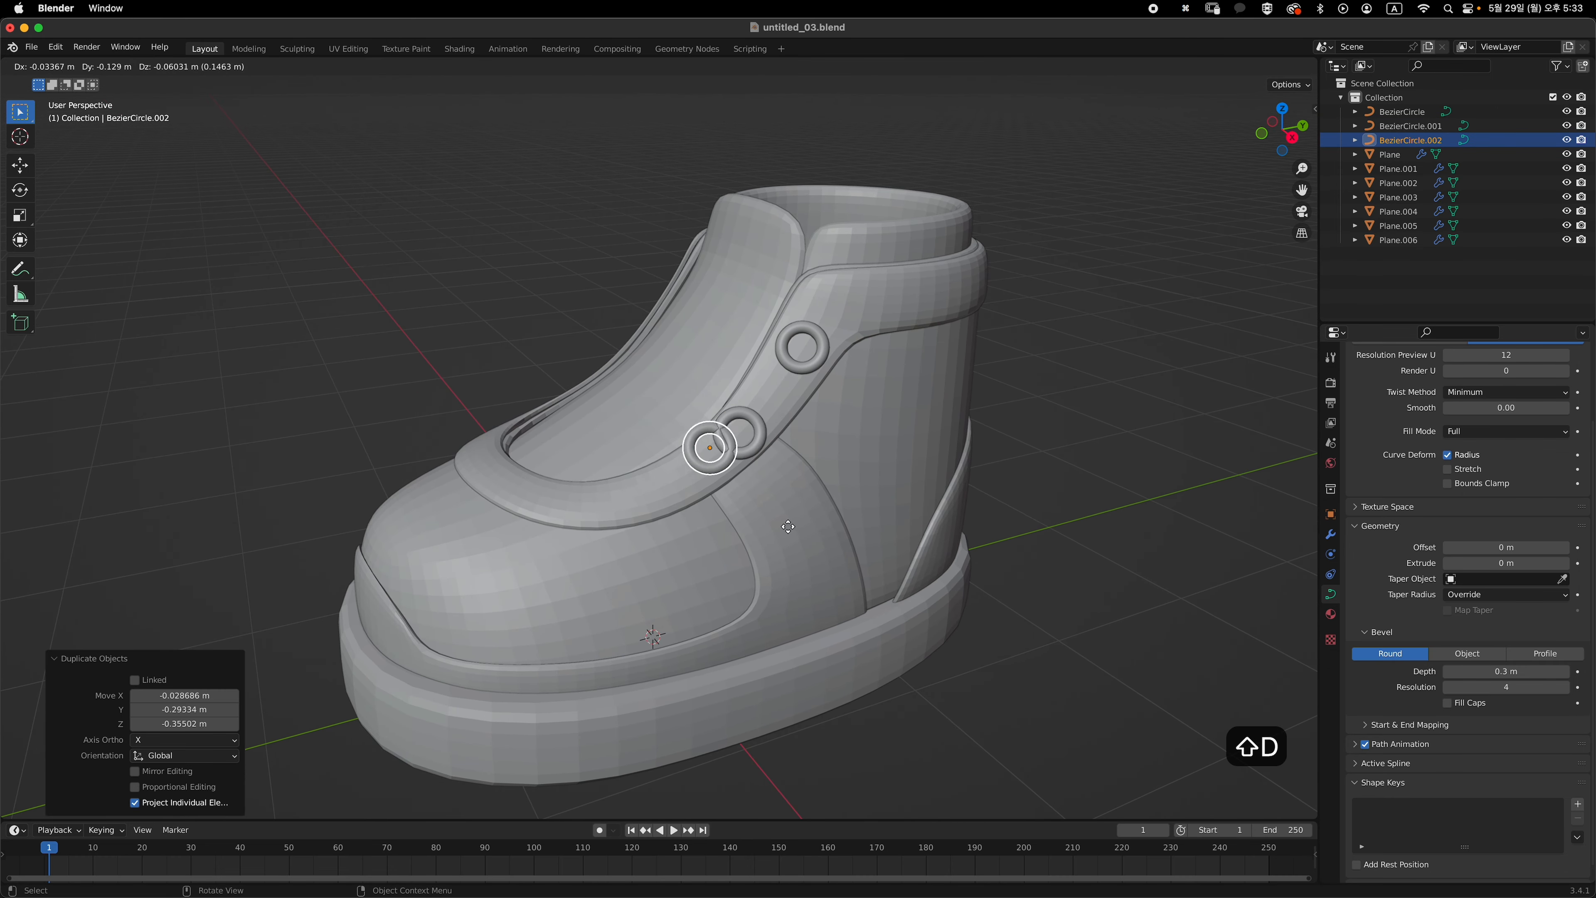
click(754, 552)
- Select all three eyelets, scale them by 0.907 around their individual origins and restore the previous pivot mode
middle_drag(765, 535, 764, 442)
shift+click(732, 418)
shift+click(794, 336)
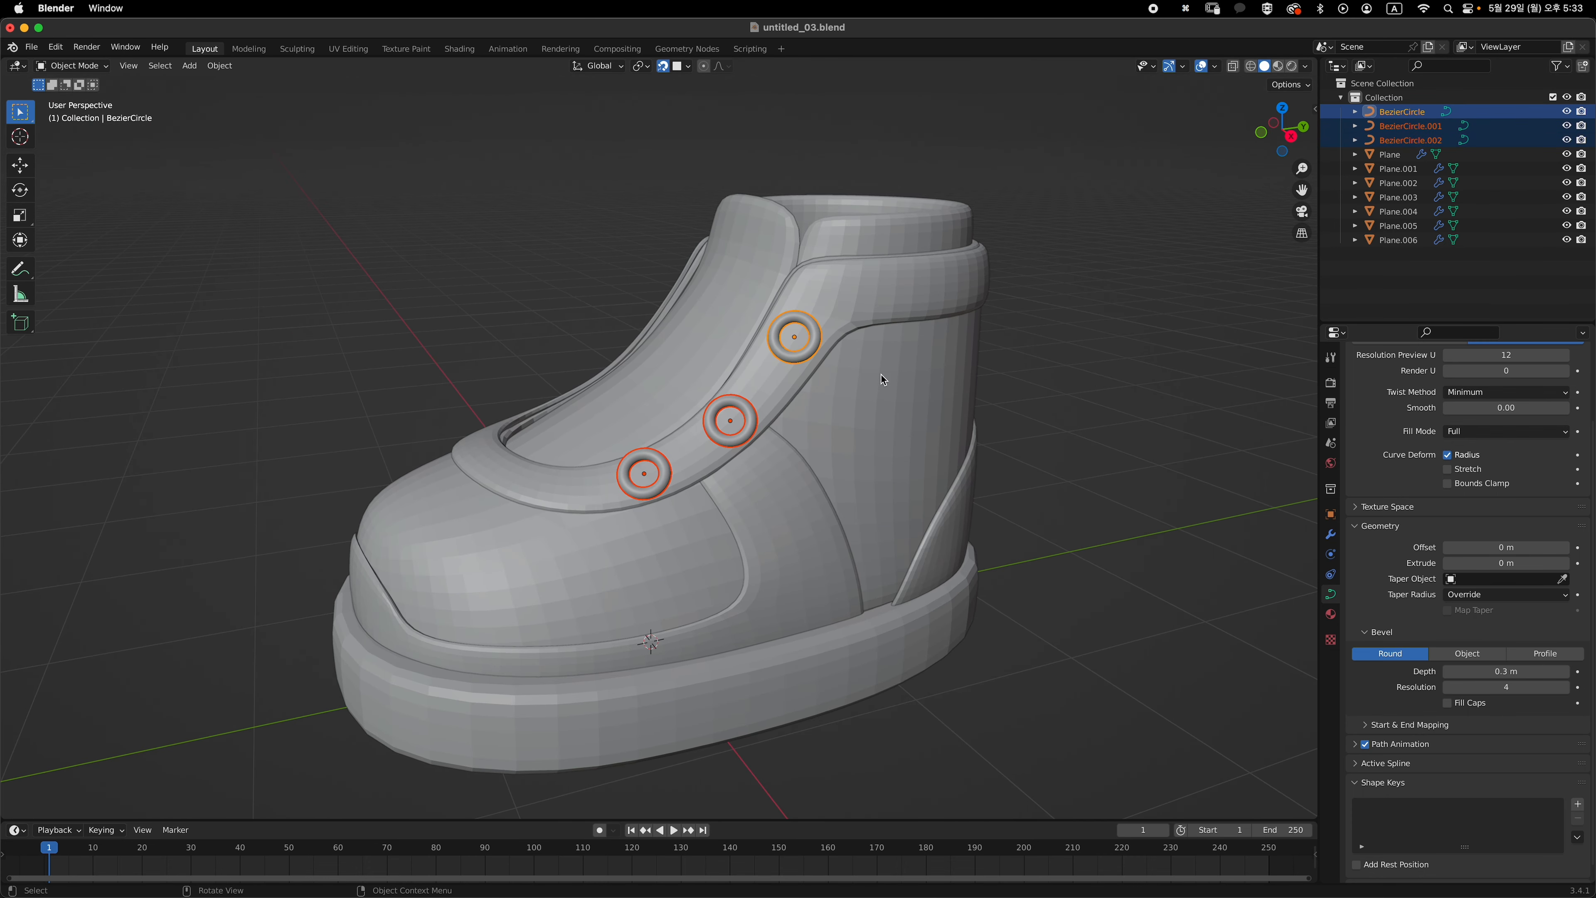
click(646, 68)
click(675, 115)
key(s)
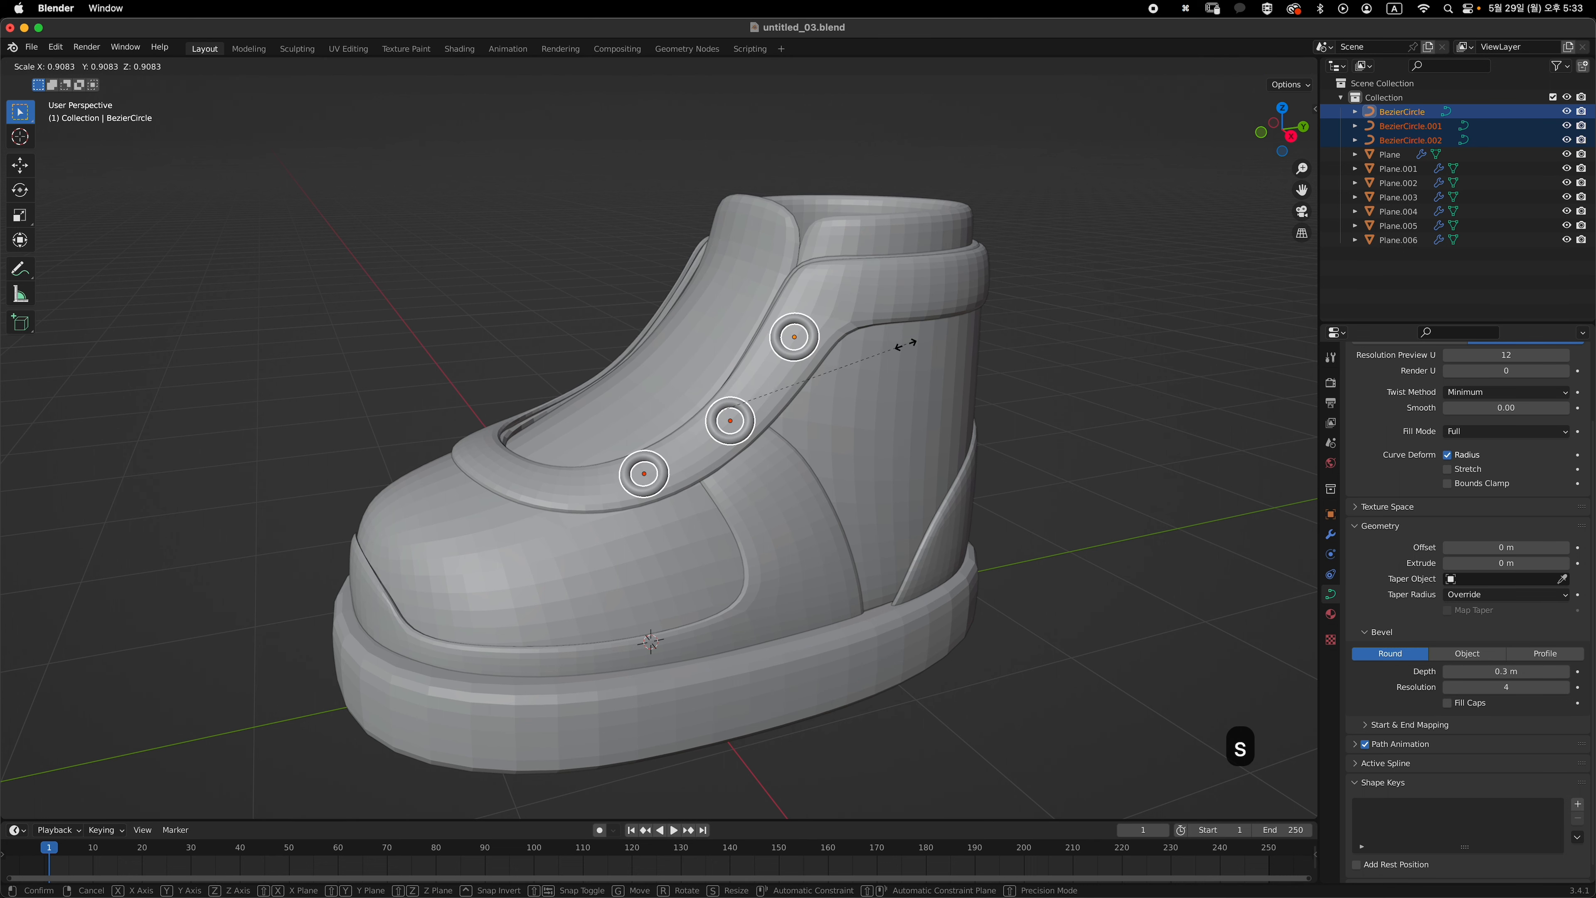
click(892, 335)
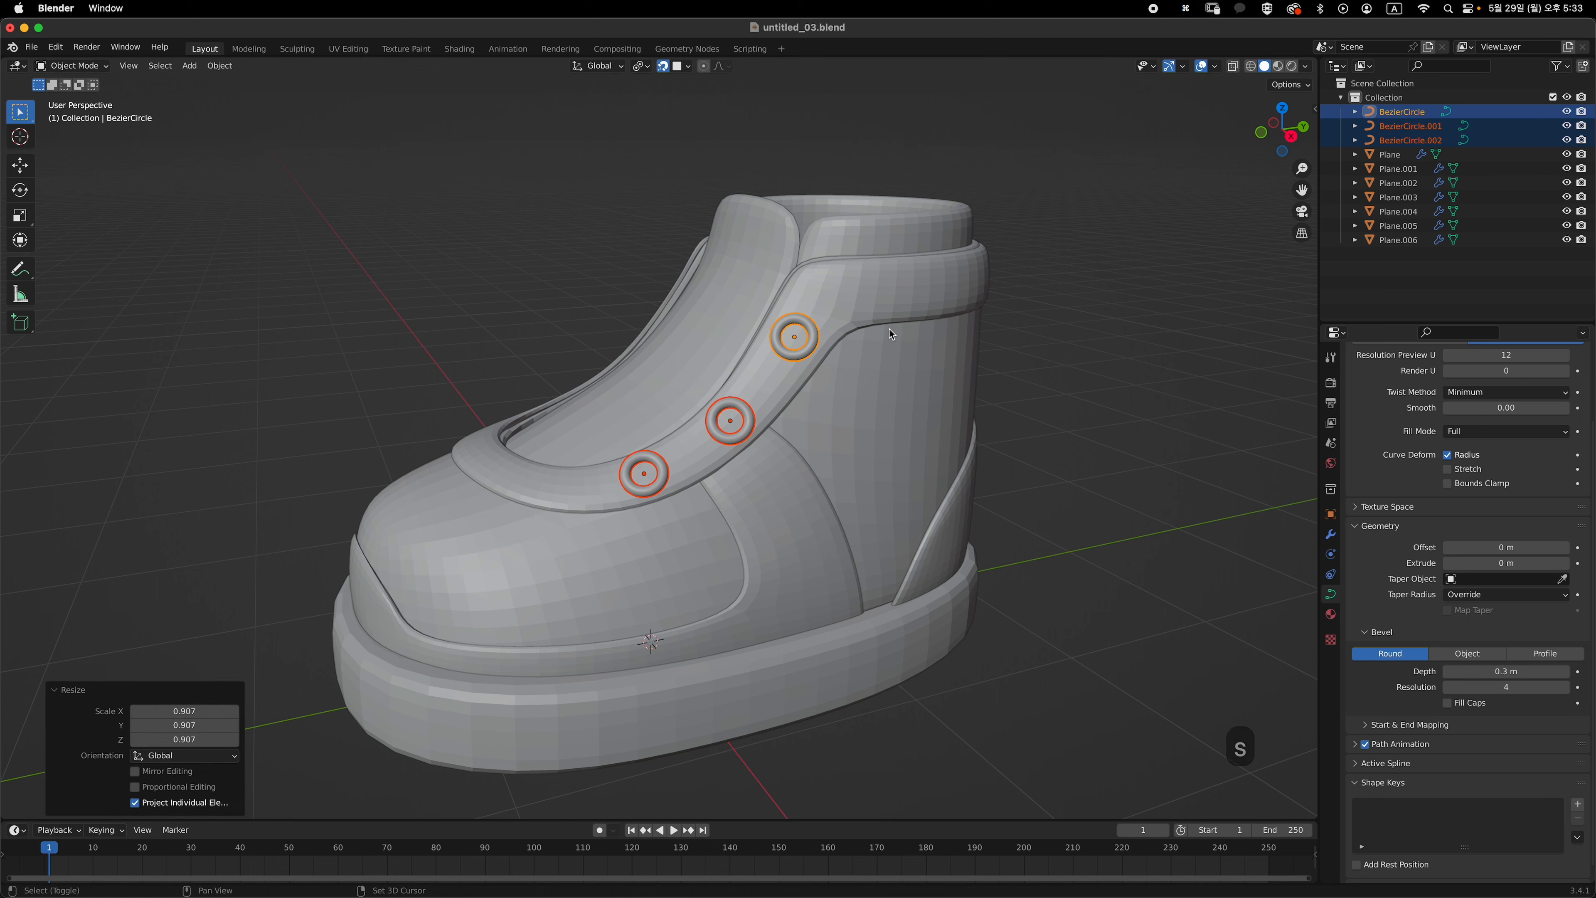
click(644, 72)
click(668, 129)
- Nudge the middle eyelet slightly up and back toward the heel on the collar panel
middle_drag(895, 367, 894, 355)
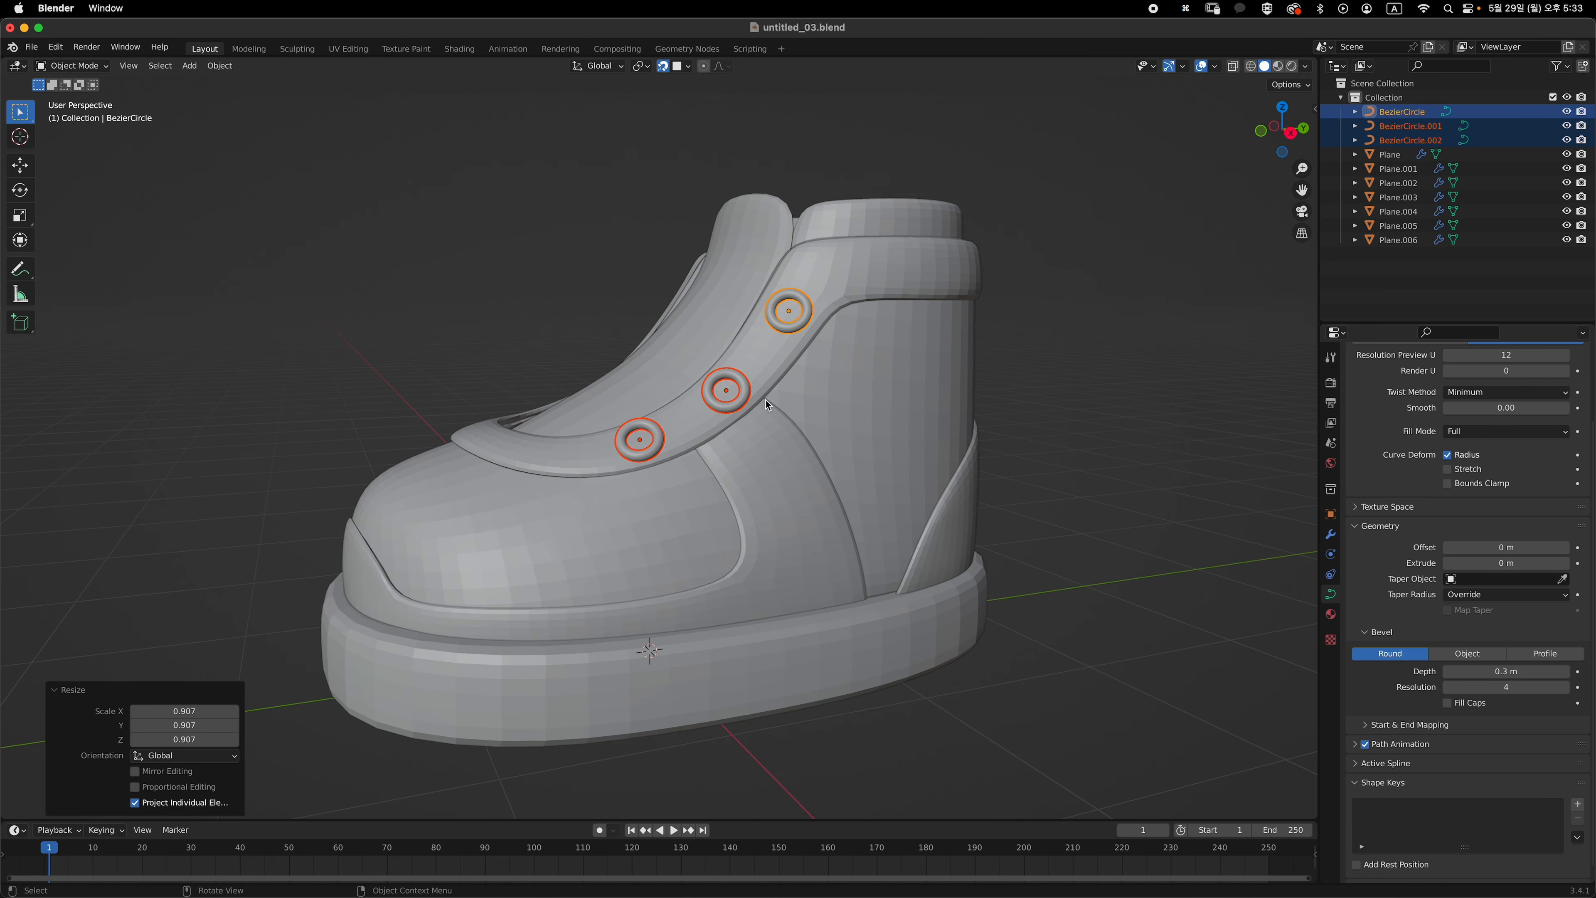
click(765, 401)
middle_drag(775, 389, 796, 414)
key(g)
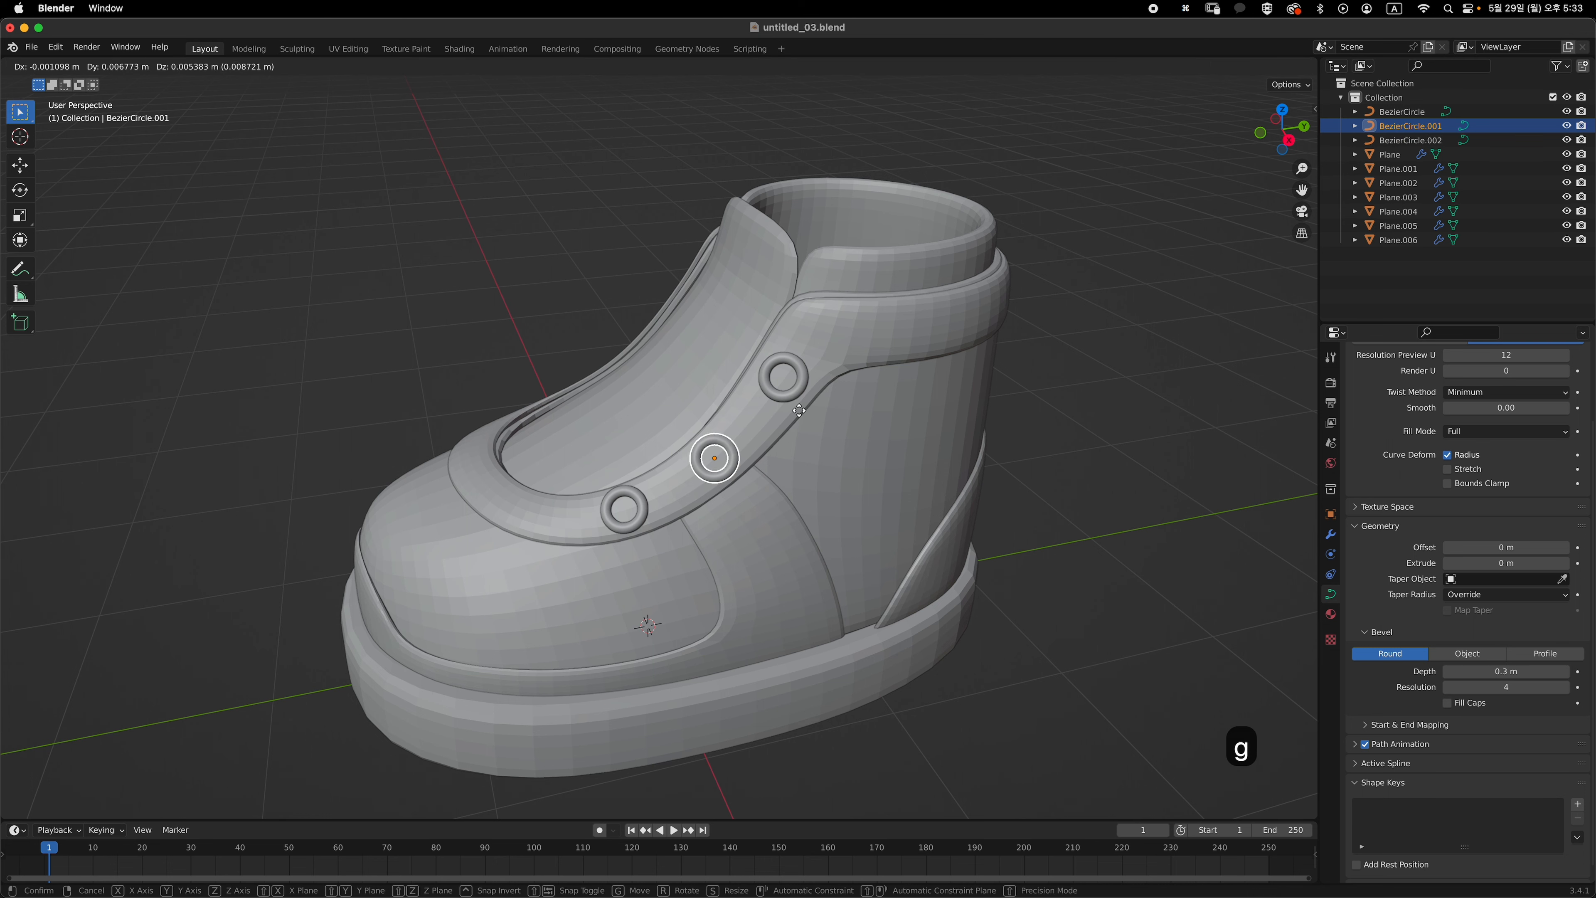
click(799, 408)
- Duplicate all three eyelets in front view and offset the copies about -1.249 m along X onto the opposite side of the boot
middle_drag(707, 553, 989, 413)
click(822, 310)
middle_drag(933, 388, 989, 409)
key(grave)
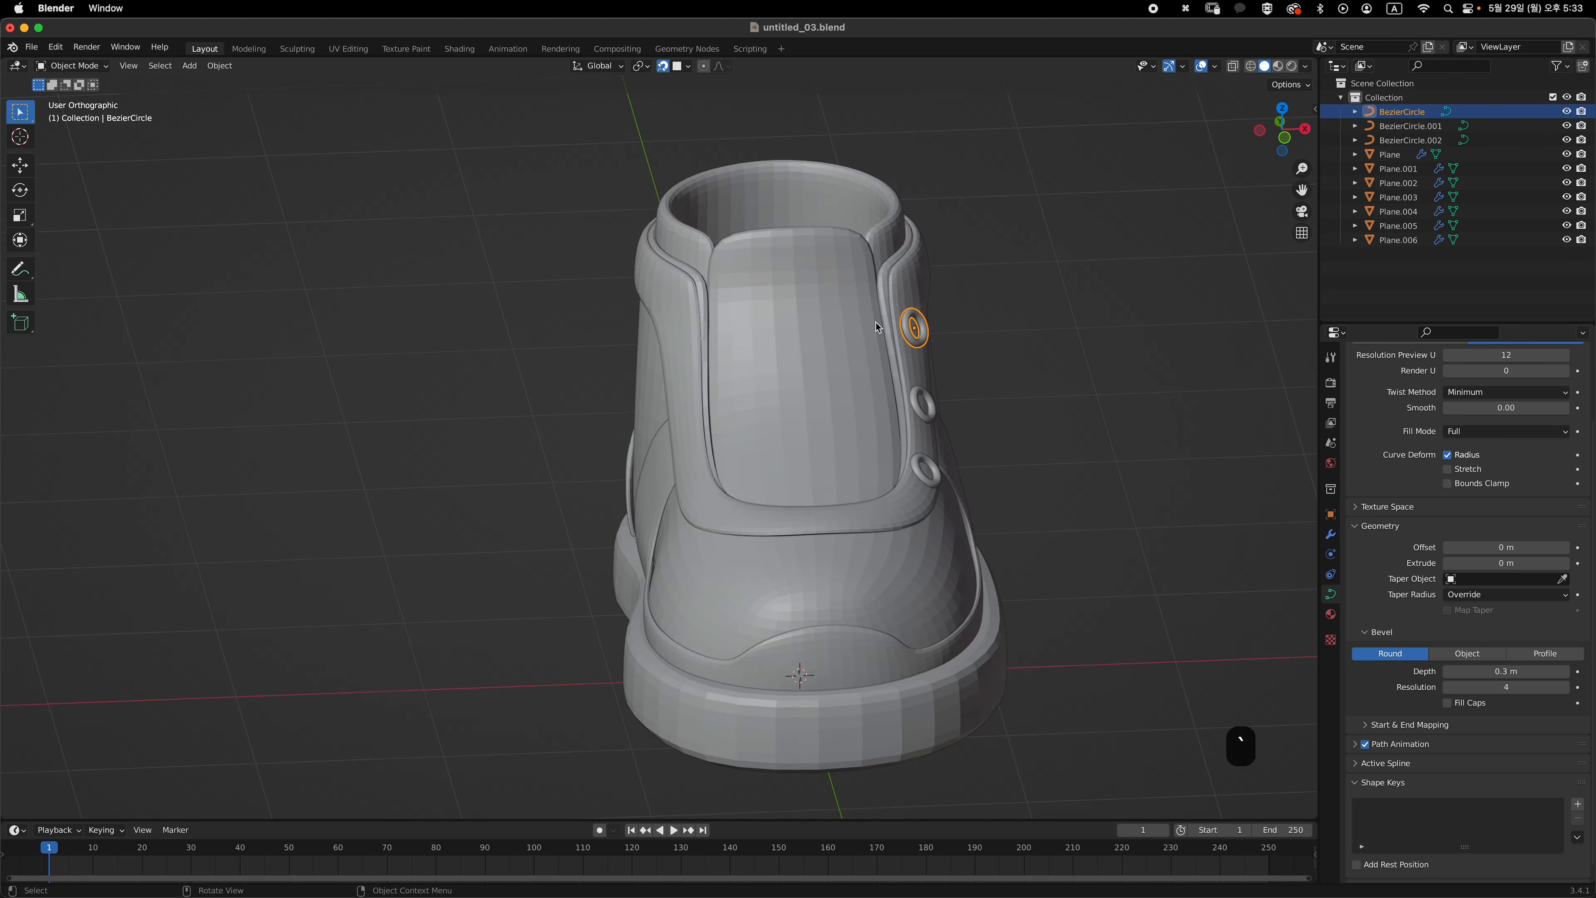
shift+click(925, 412)
shift+click(920, 446)
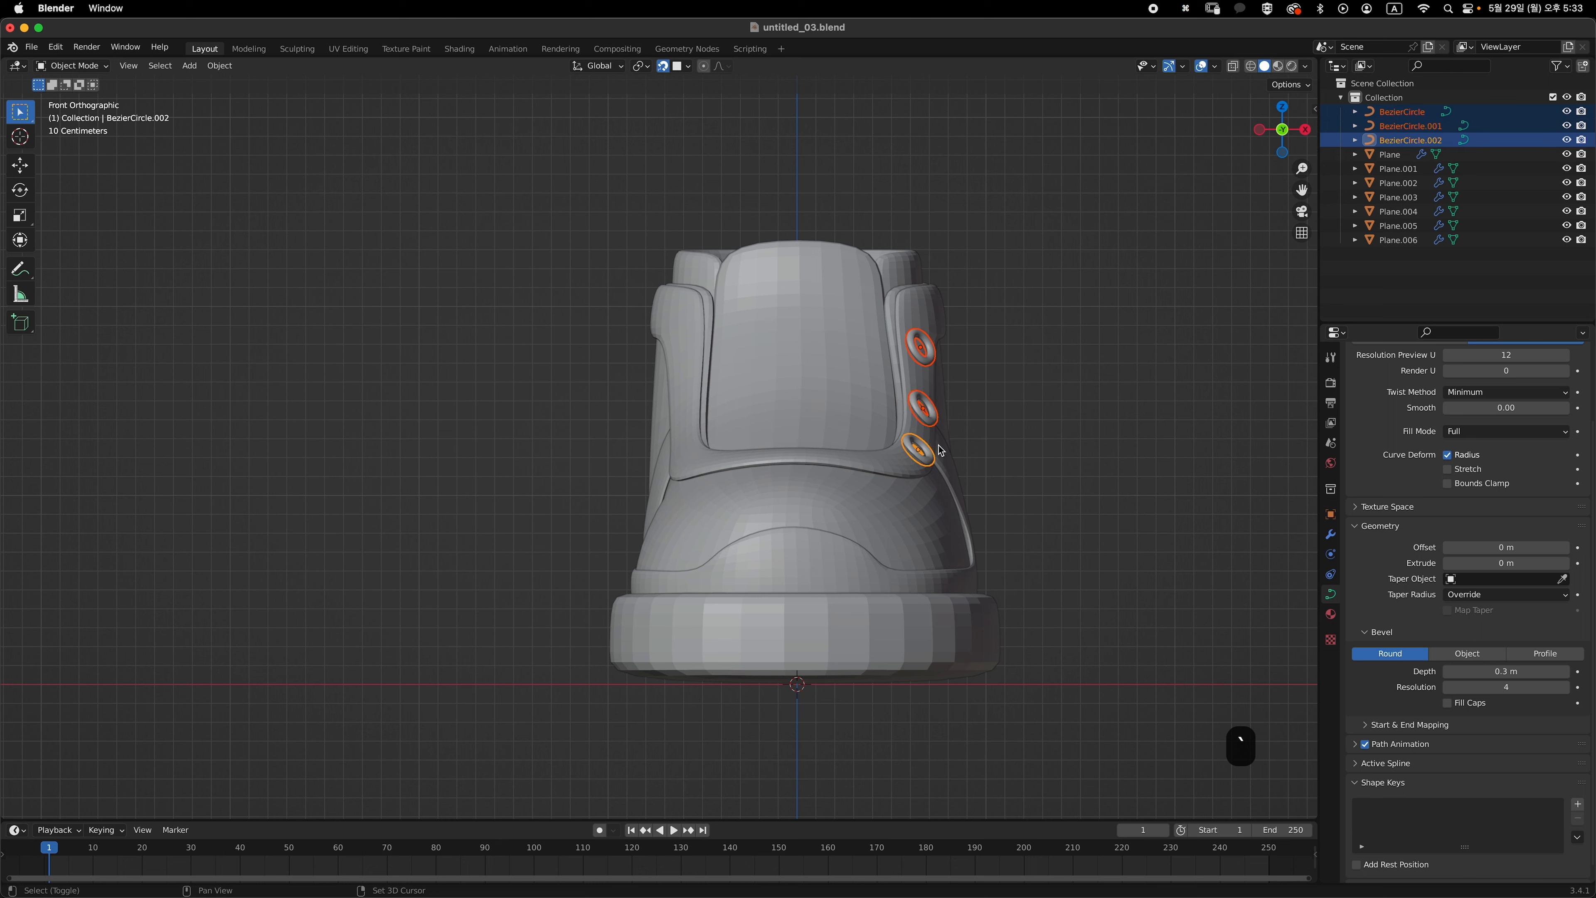
key(shift+d)
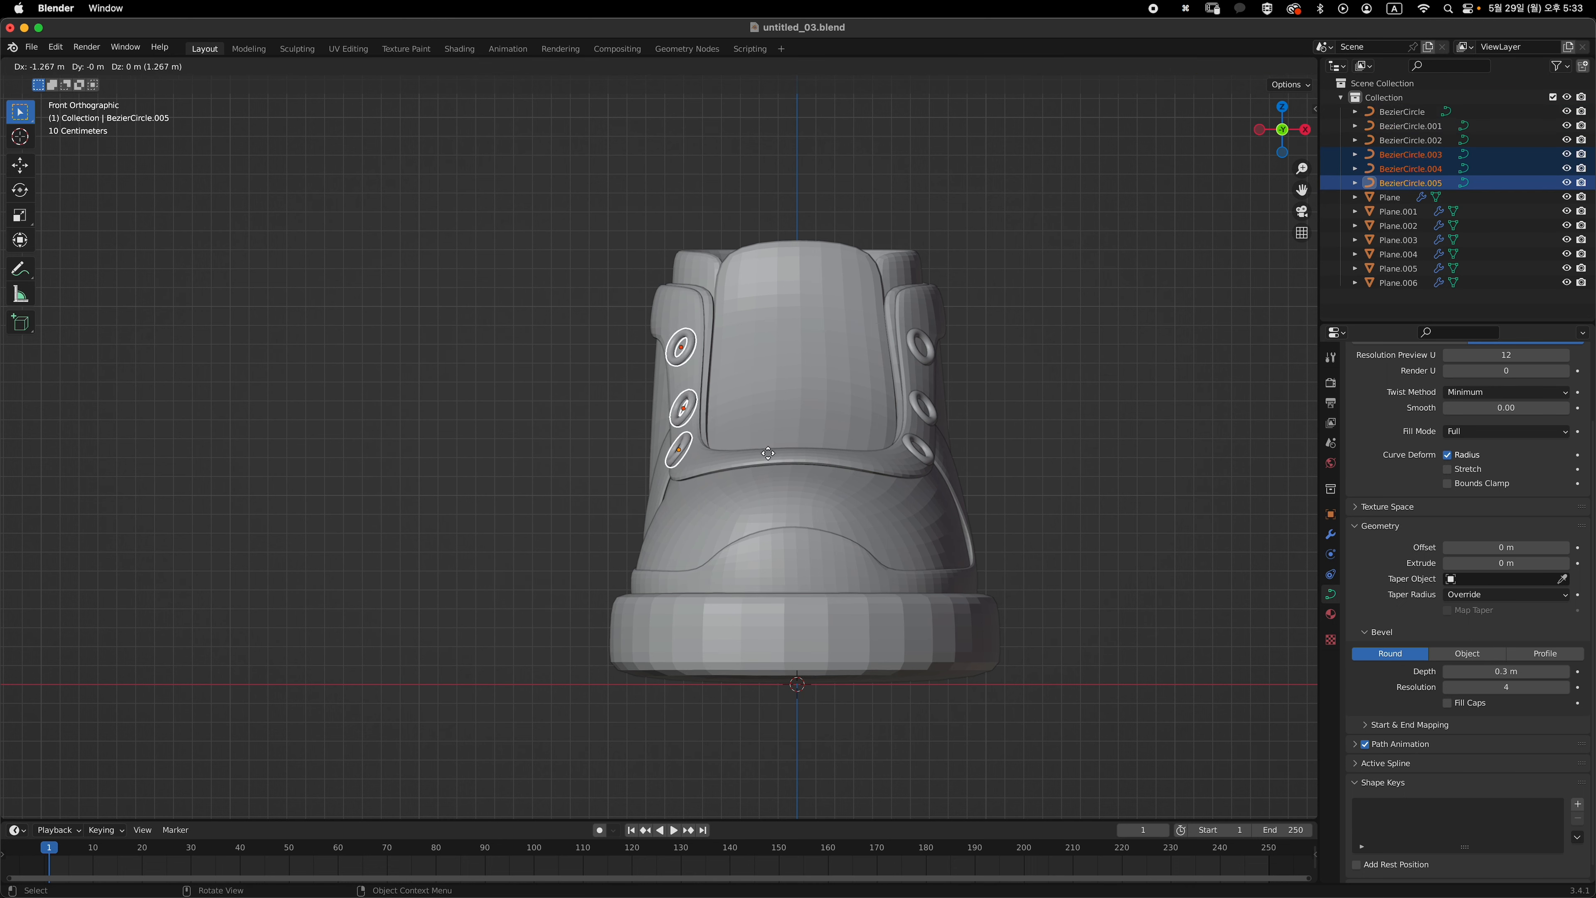
key(x)
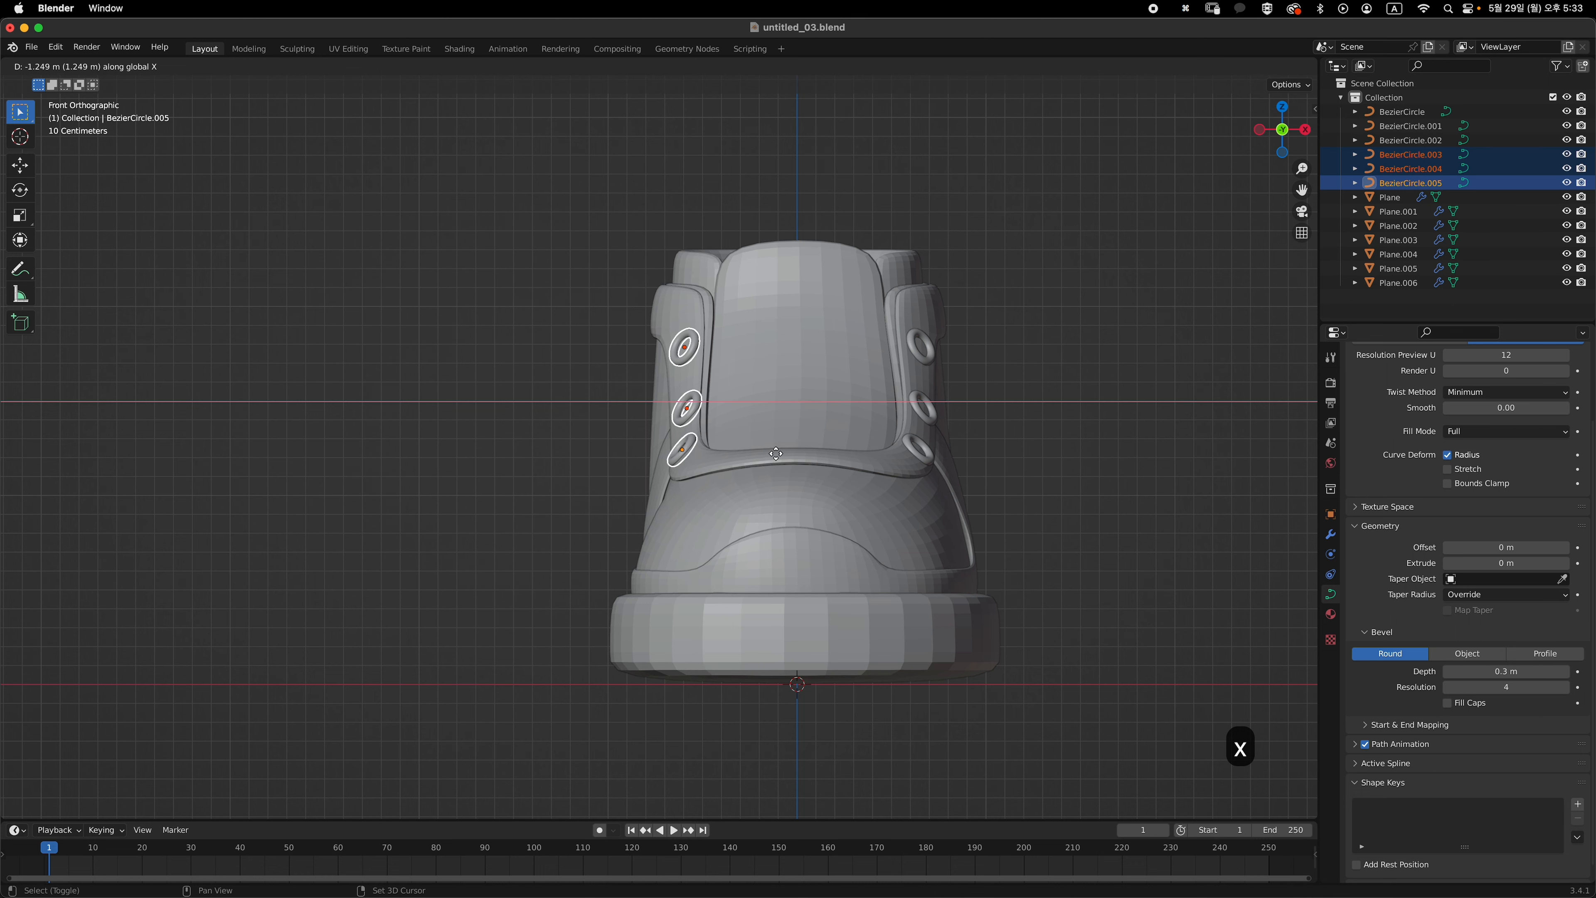
click(775, 453)
- Shift the three copied eyelets about -0.011 m along X so they sit on the panel surface
middle_drag(774, 465, 827, 478)
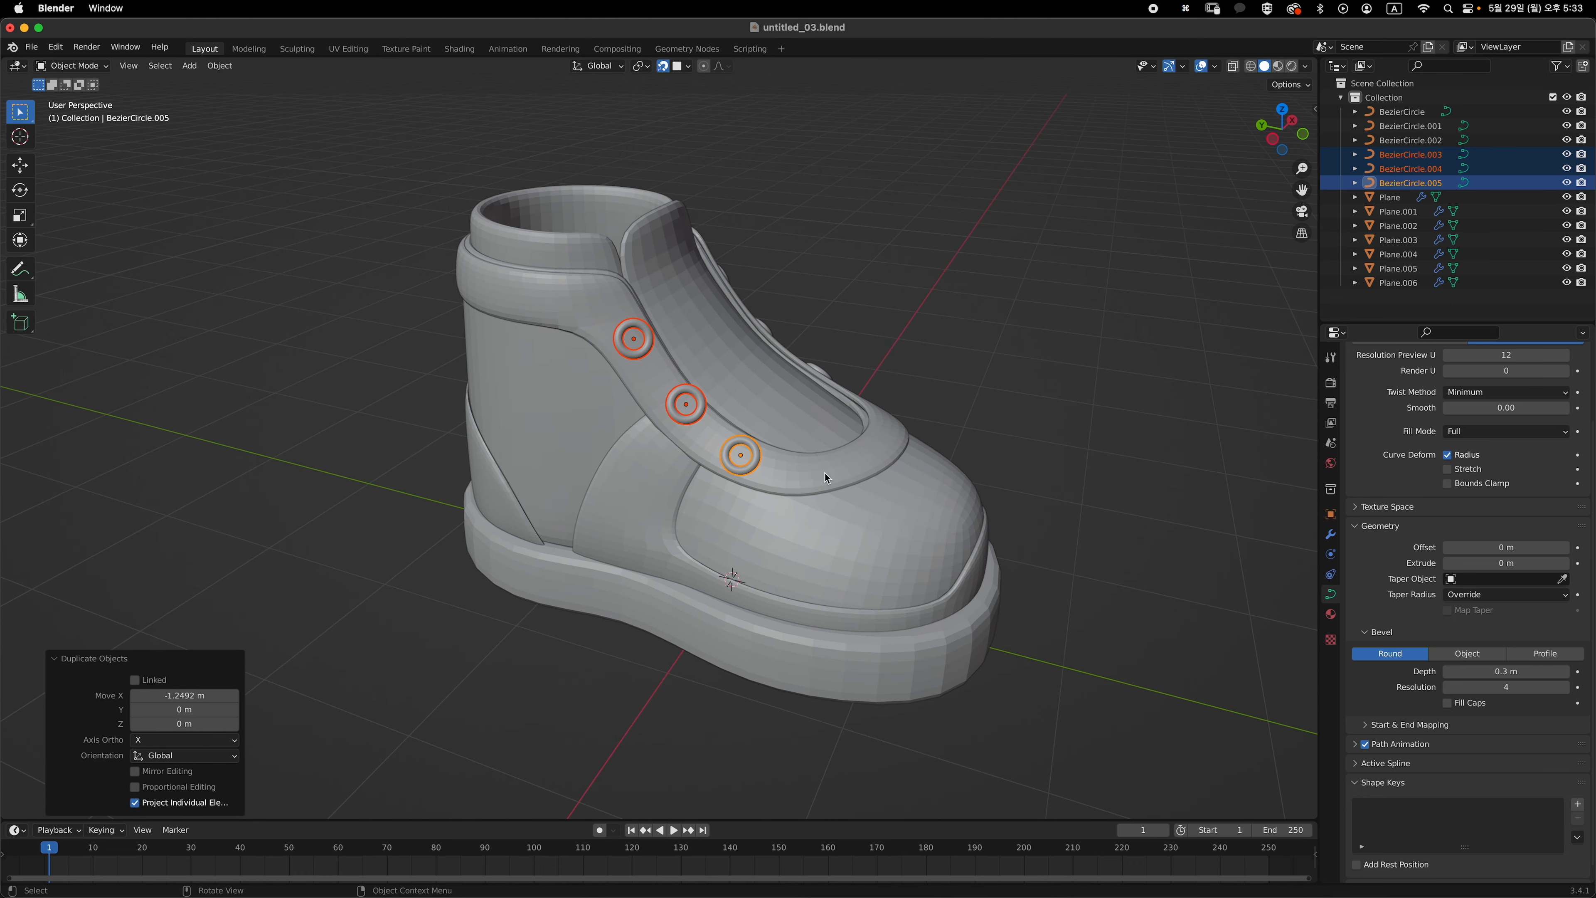
key(grave)
click(700, 330)
key(g)
key(x)
click(788, 398)
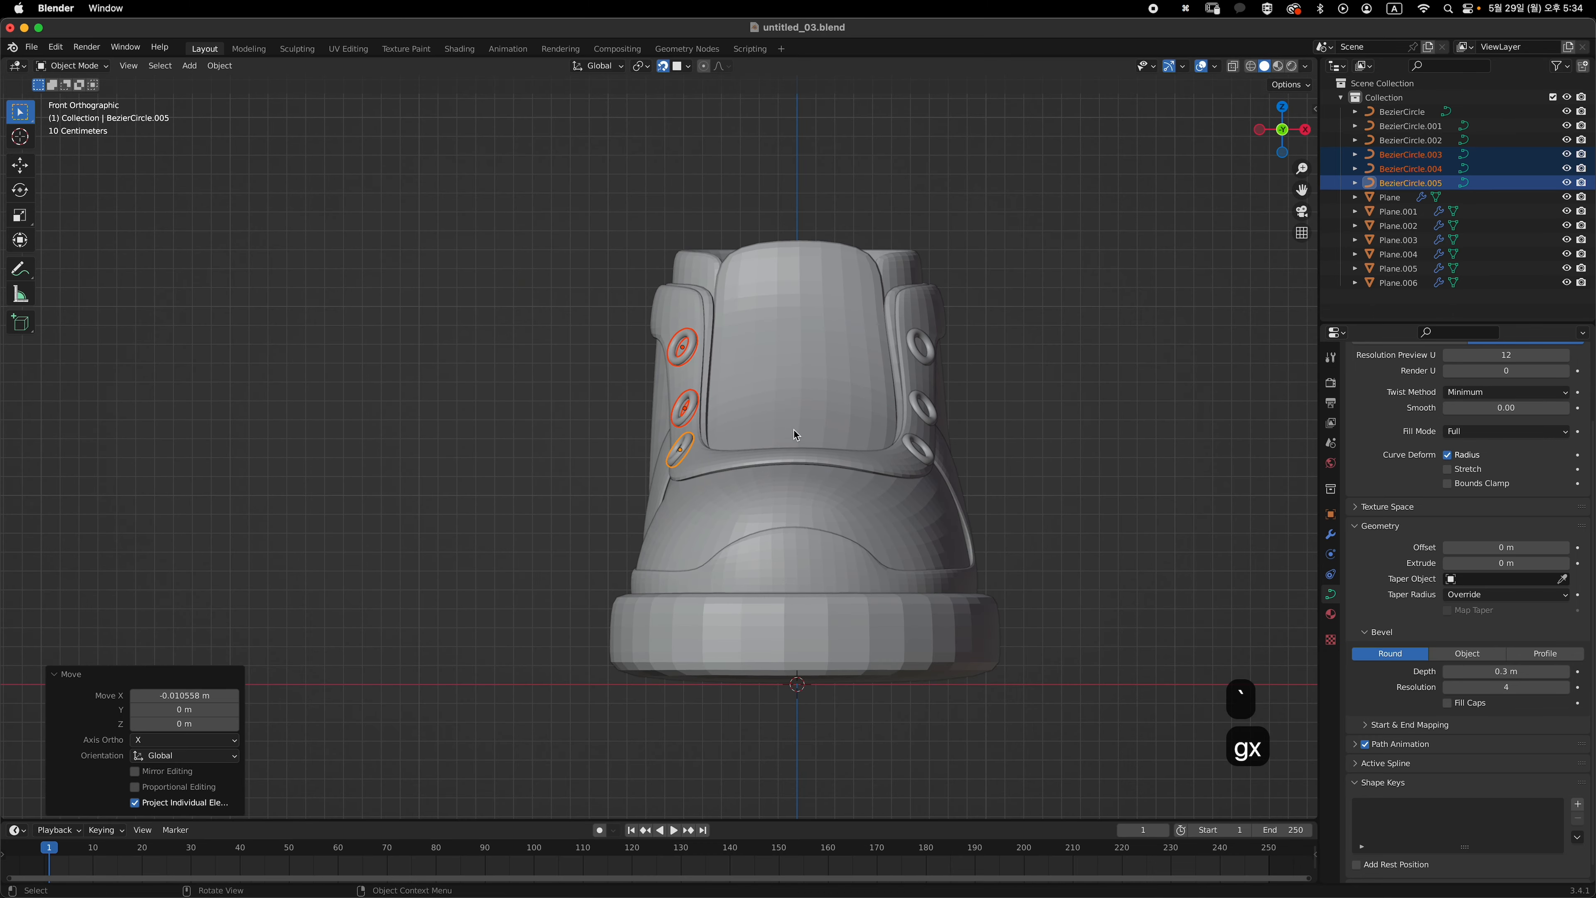
- In top view, move the copied eyelet nearest the toe about 0.015 m in X and -0.072 m in Y
middle_drag(793, 429, 765, 479)
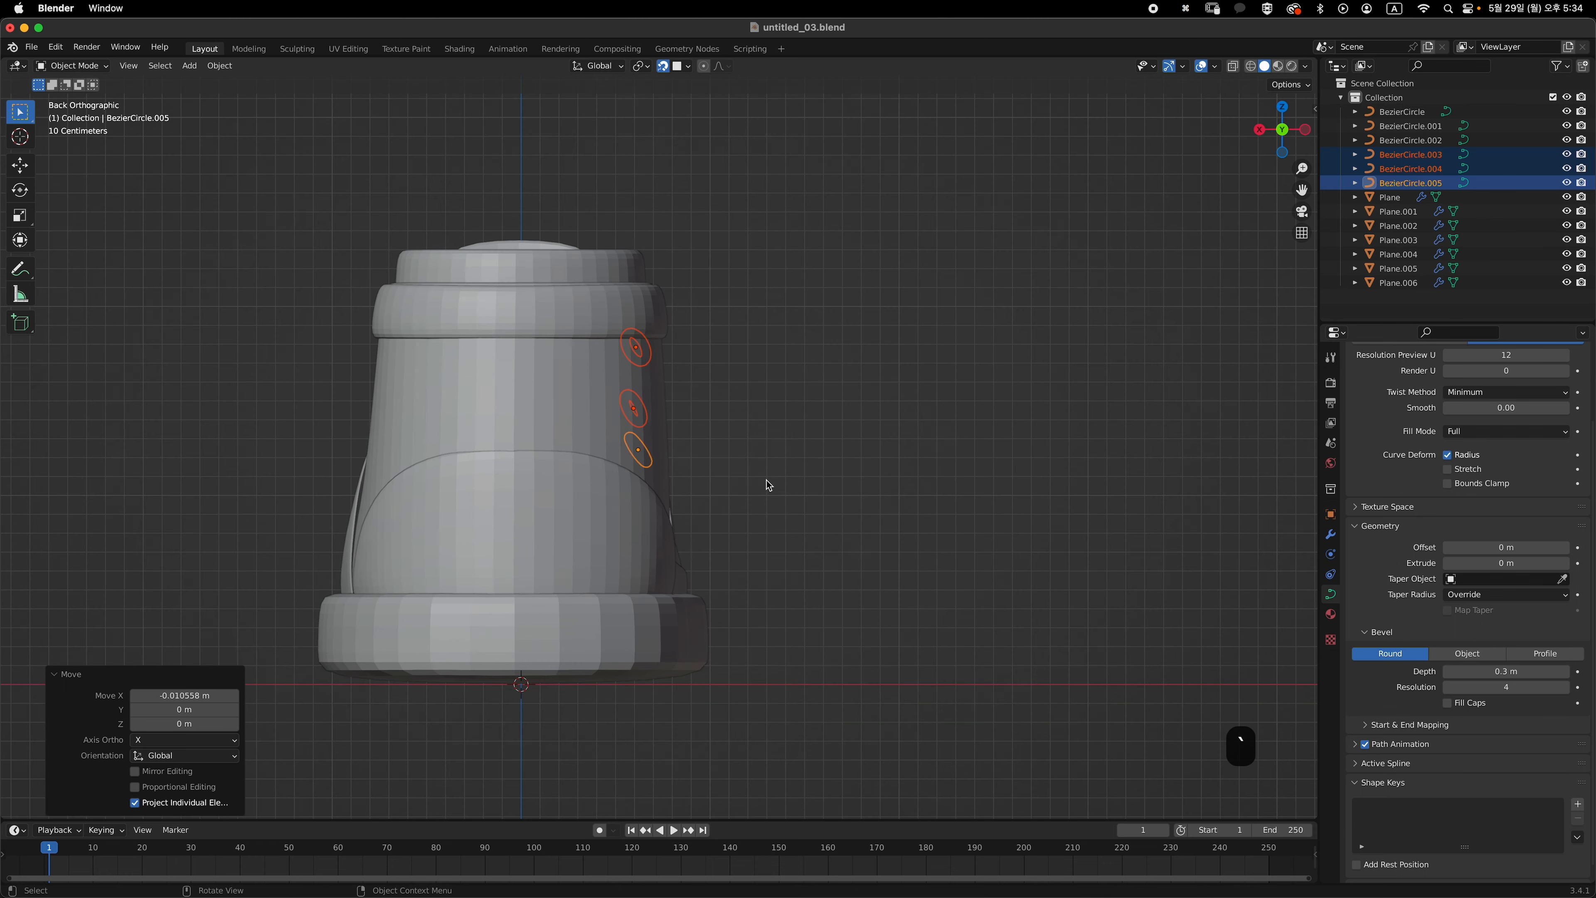
key(grave)
click(747, 367)
click(1062, 433)
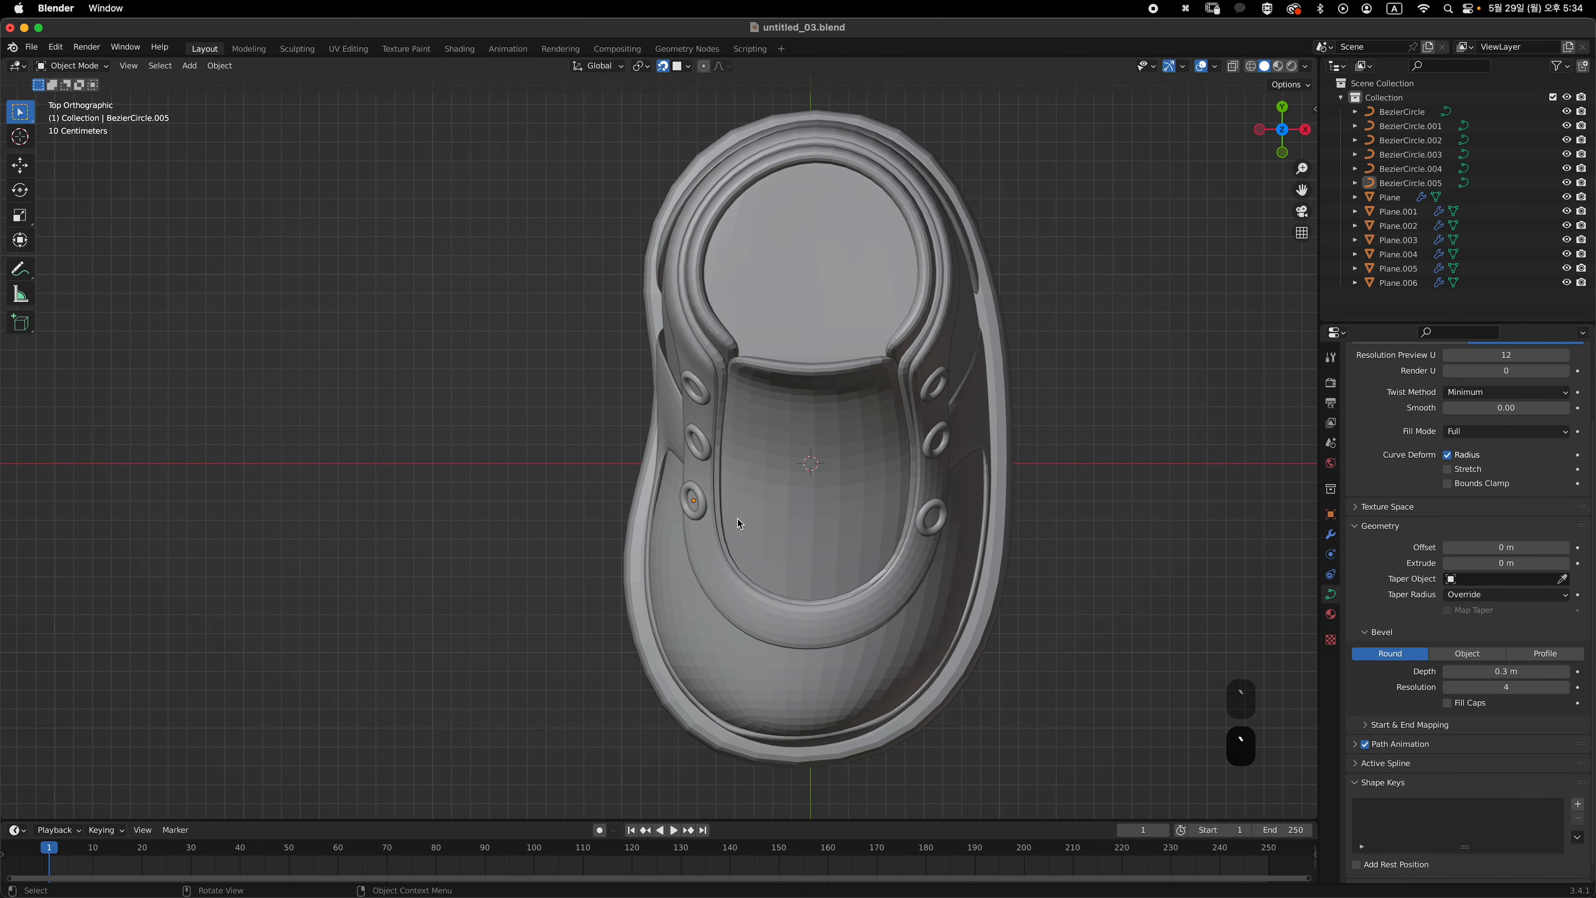
click(701, 510)
key(g)
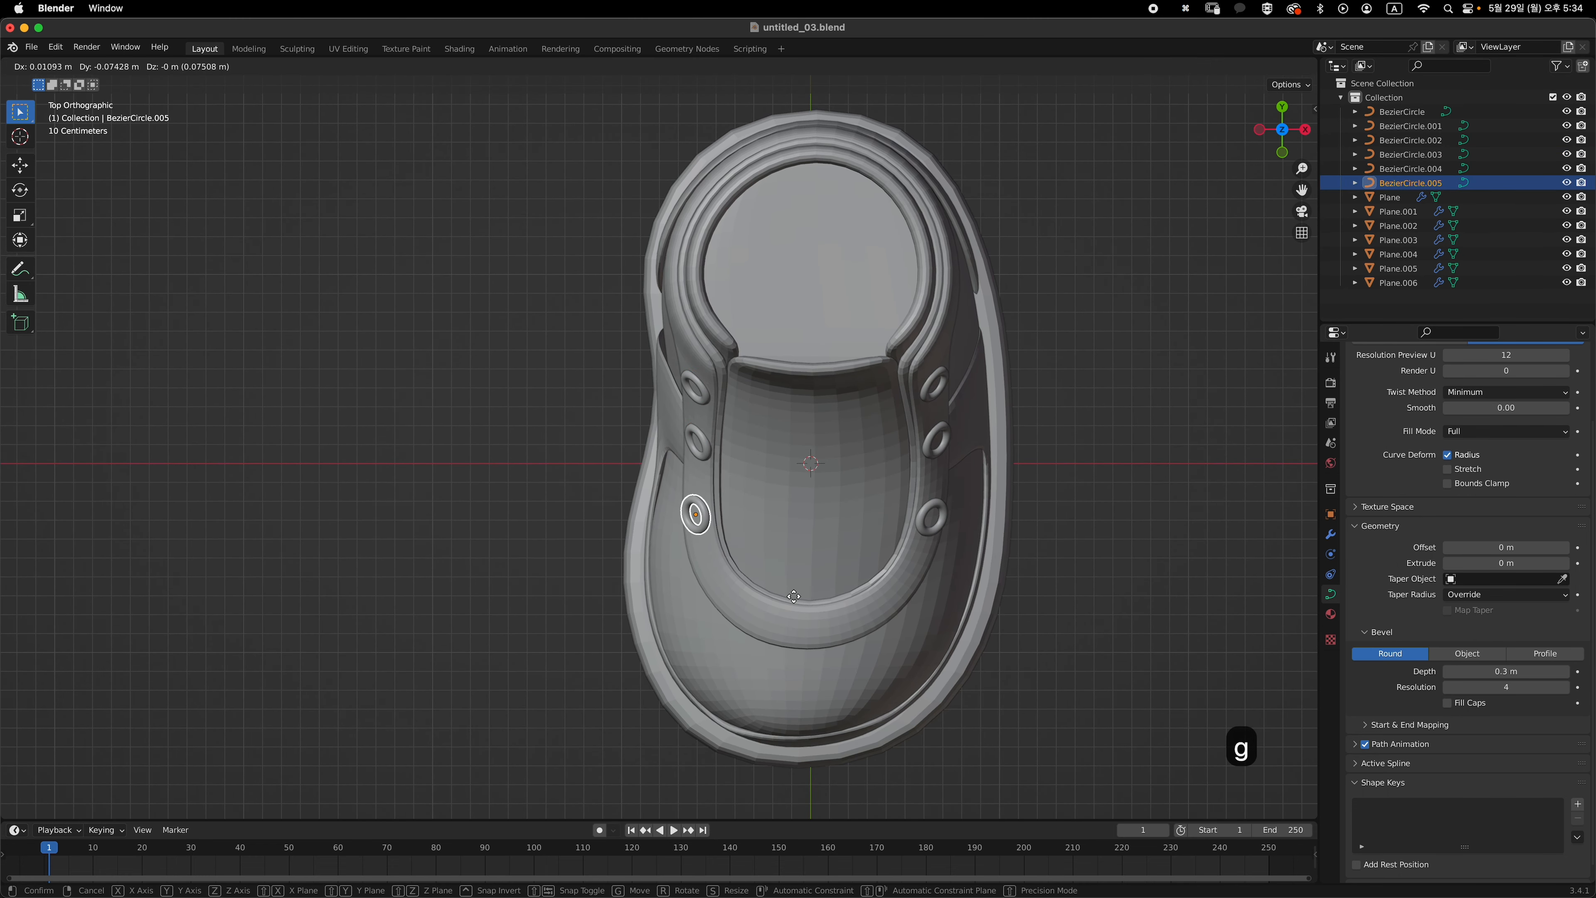
click(801, 592)
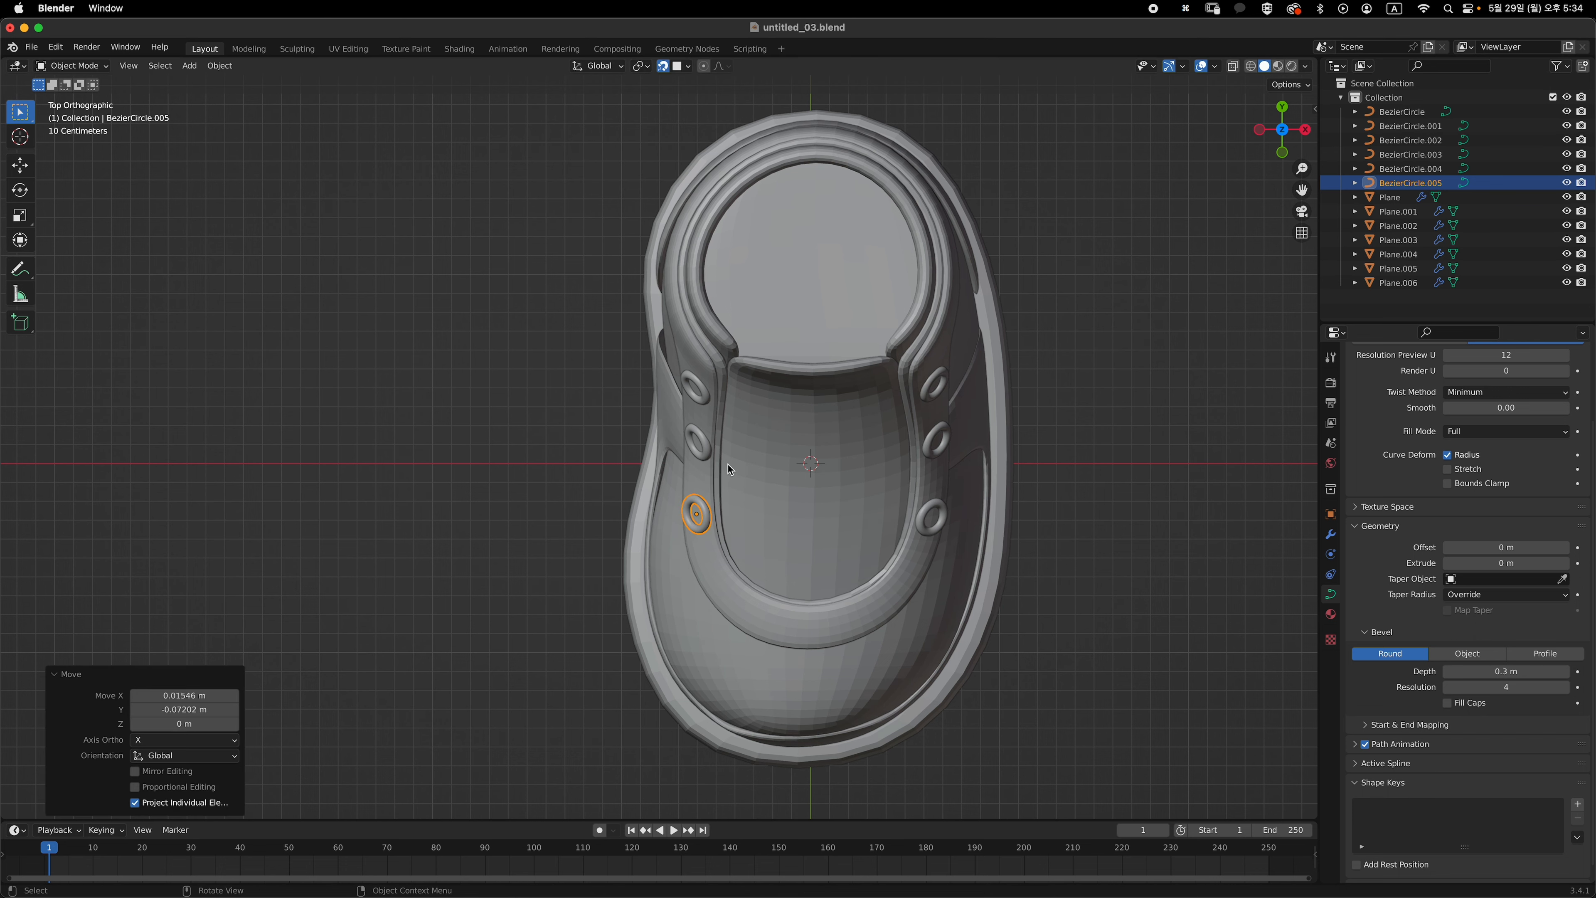
- Move the middle copied eyelet about -0.023 m in X, 0.013 m in Y and -0.029 m in Z
middle_drag(728, 463, 857, 441)
click(702, 423)
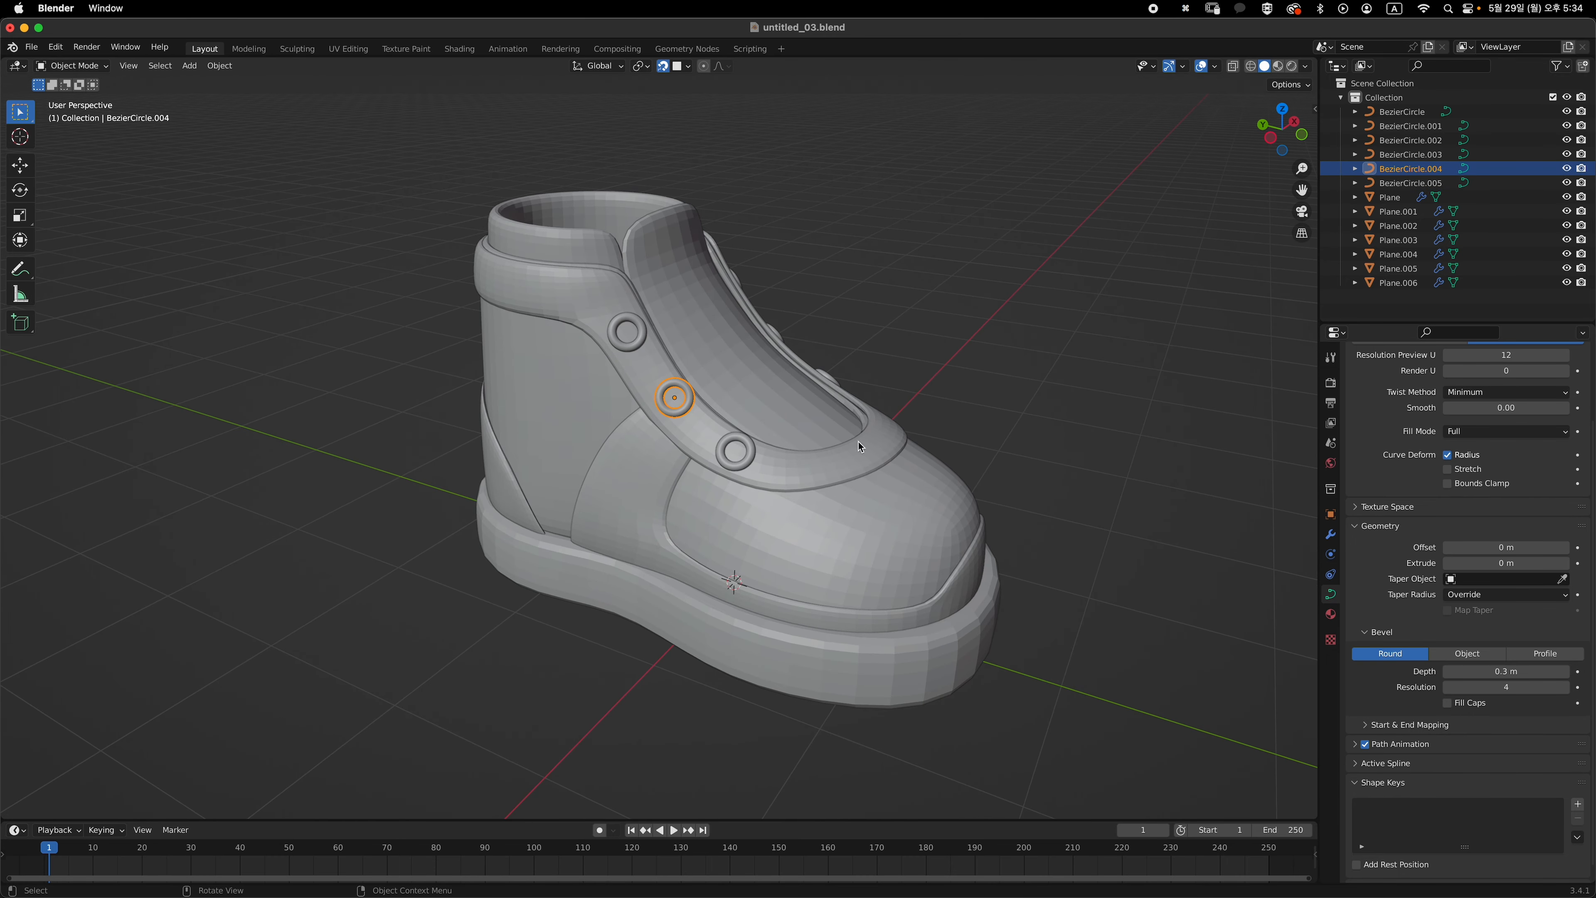
key(g)
click(869, 455)
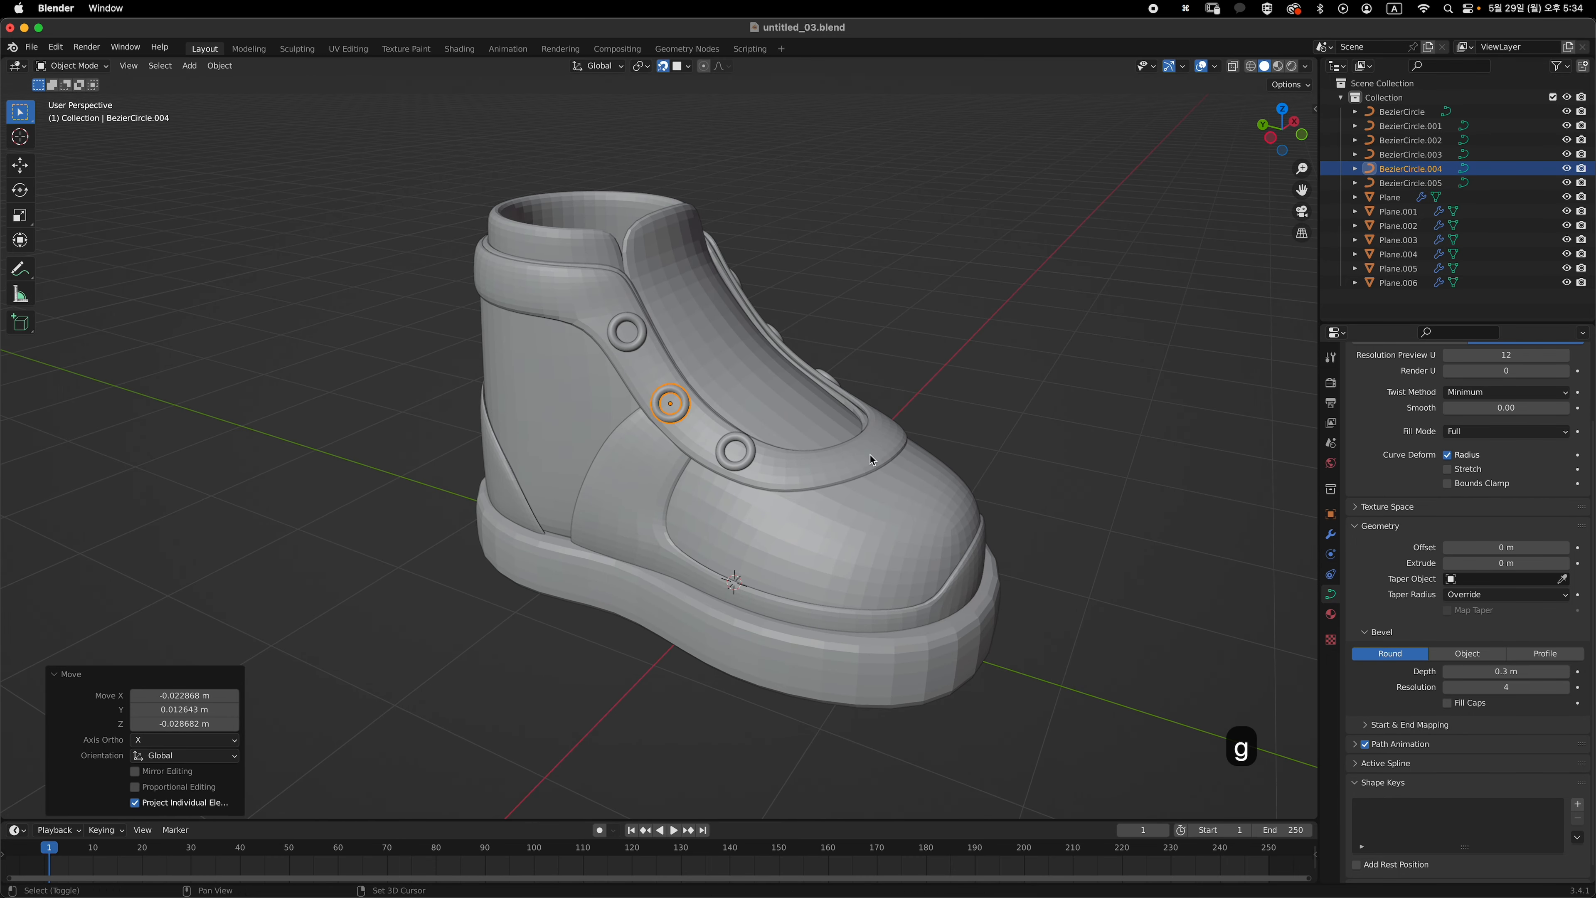
key(g)
right_click(867, 450)
- Lower the top copied eyelet about 0.016 m in Z, then adjust it about 0.006 m in X and 0.005 m in Z in front view
shift+middle_drag(867, 450, 780, 438)
click(648, 472)
key(g)
click(793, 480)
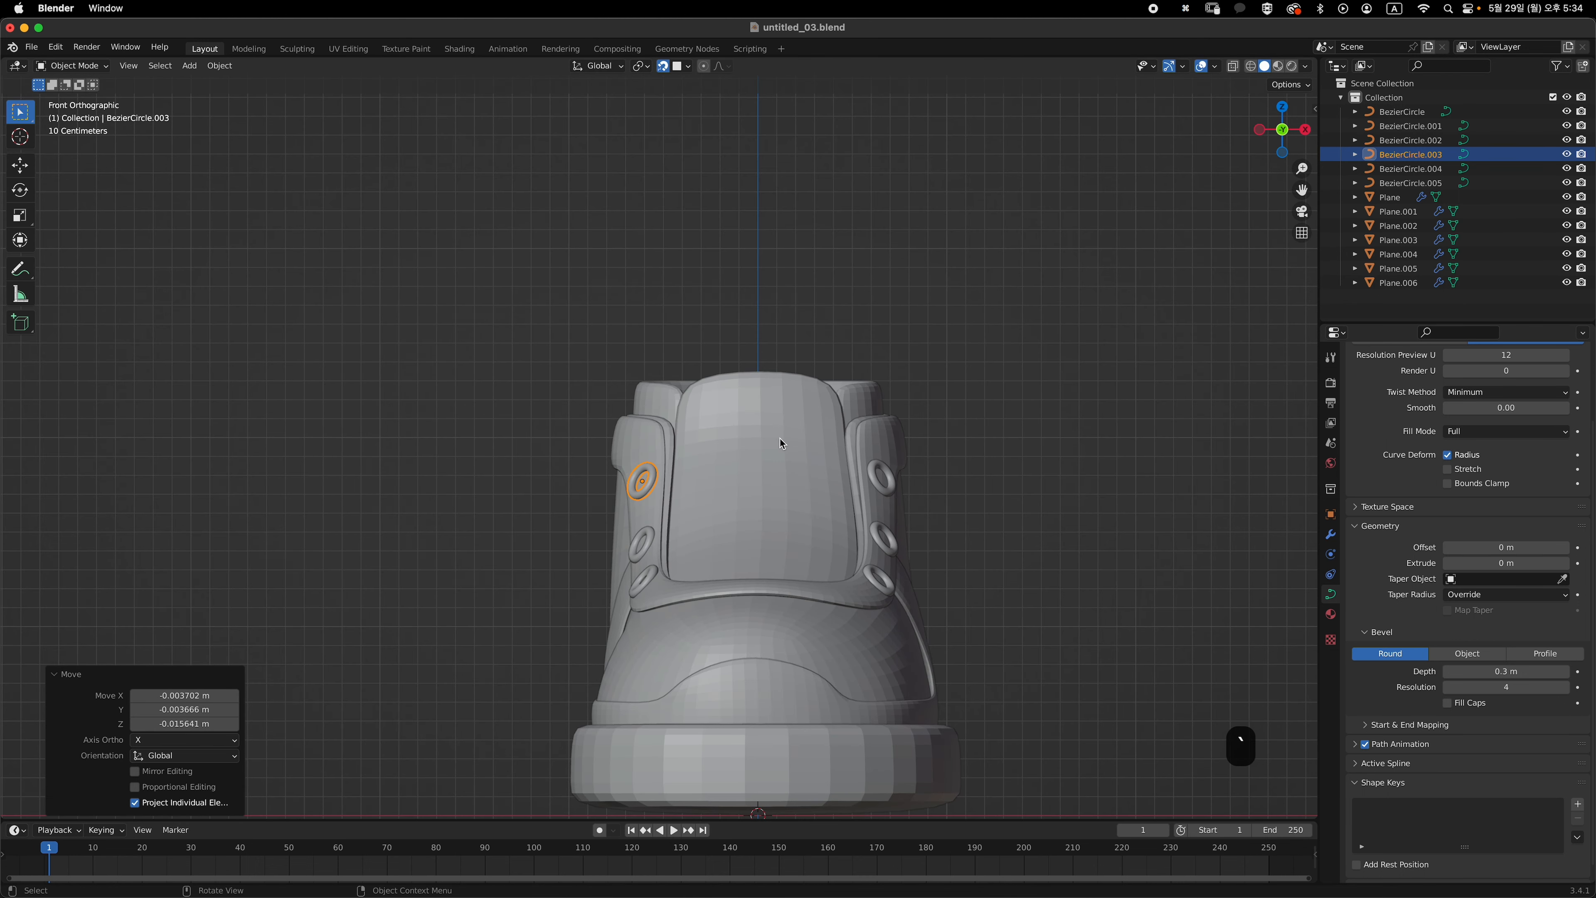
key(g)
click(814, 482)
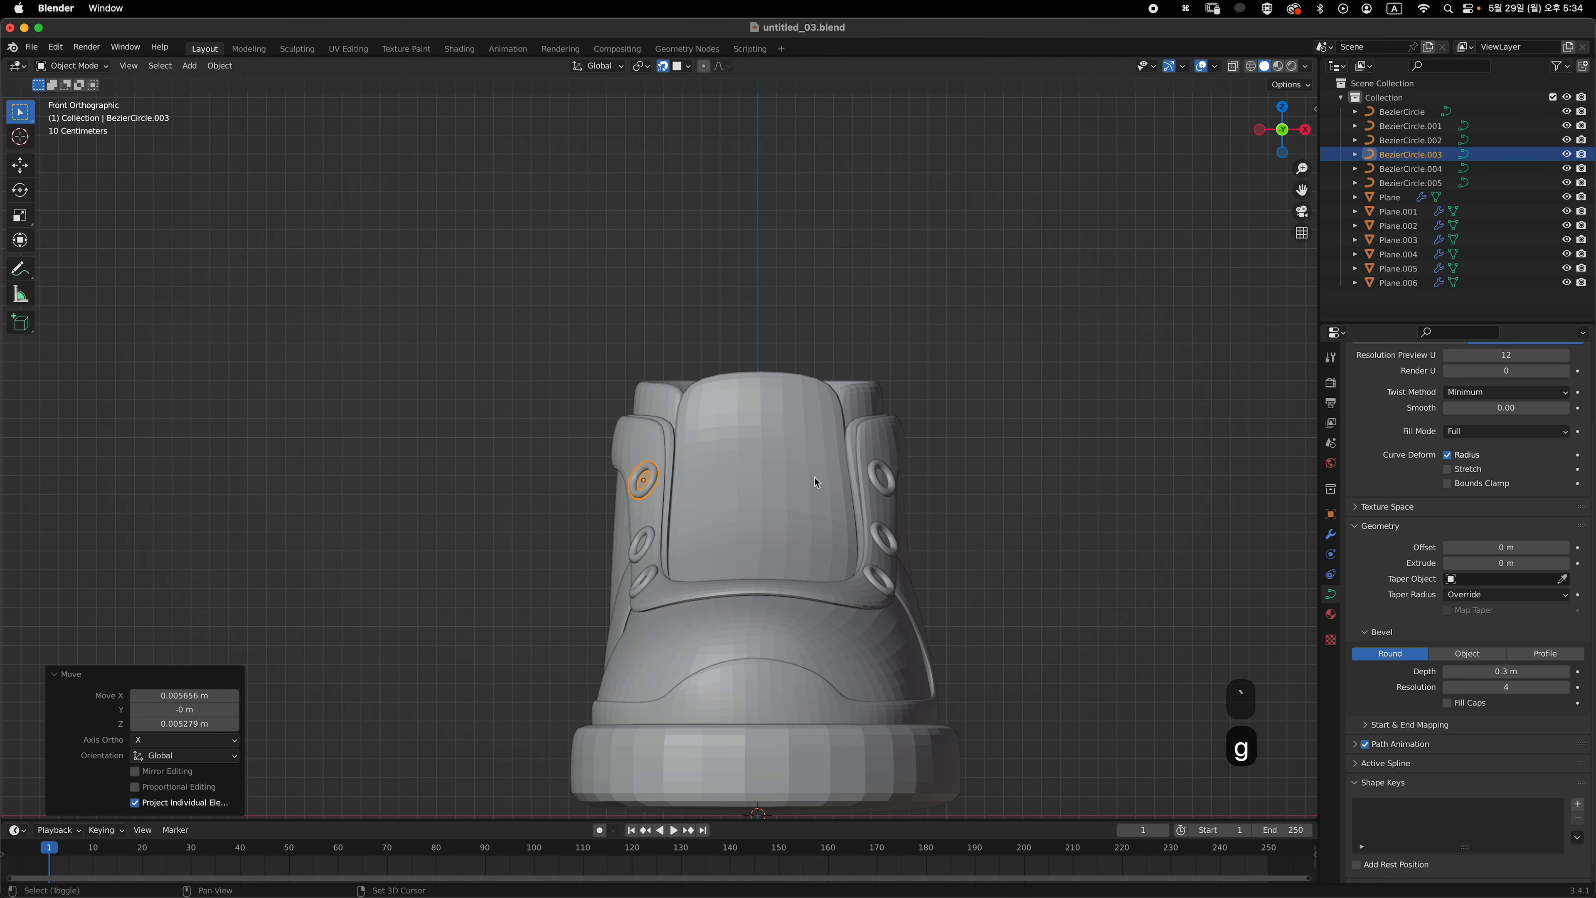
- Add a path curve at the world origin in front view for the shoelace
middle_drag(764, 550, 808, 366)
click(983, 478)
key(shift+a)
mouse_move(831, 437)
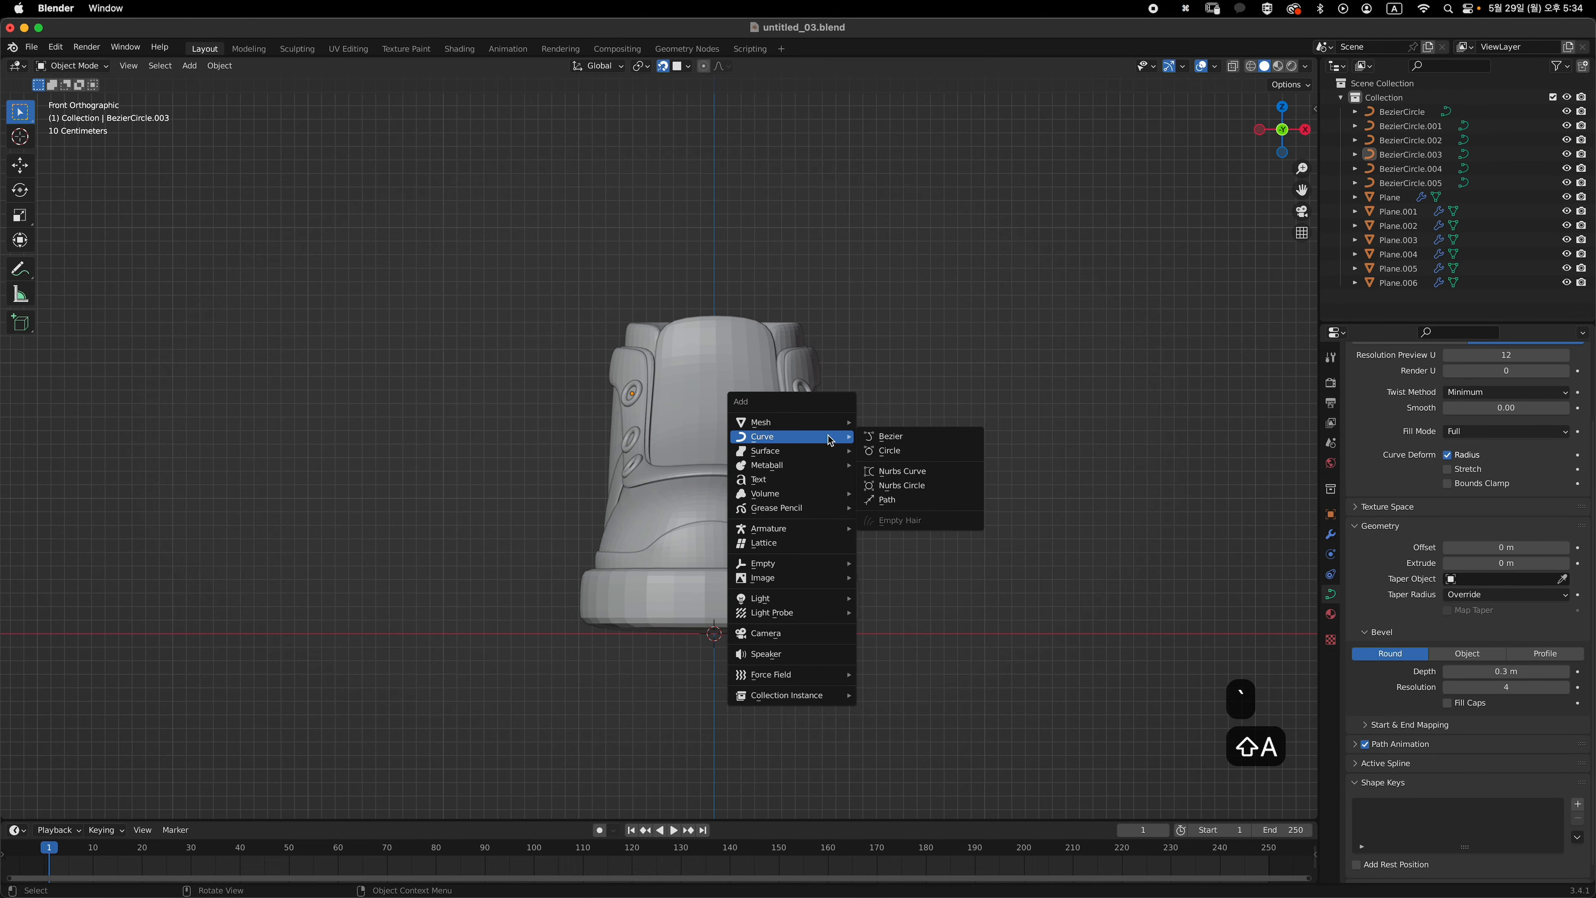
click(920, 501)
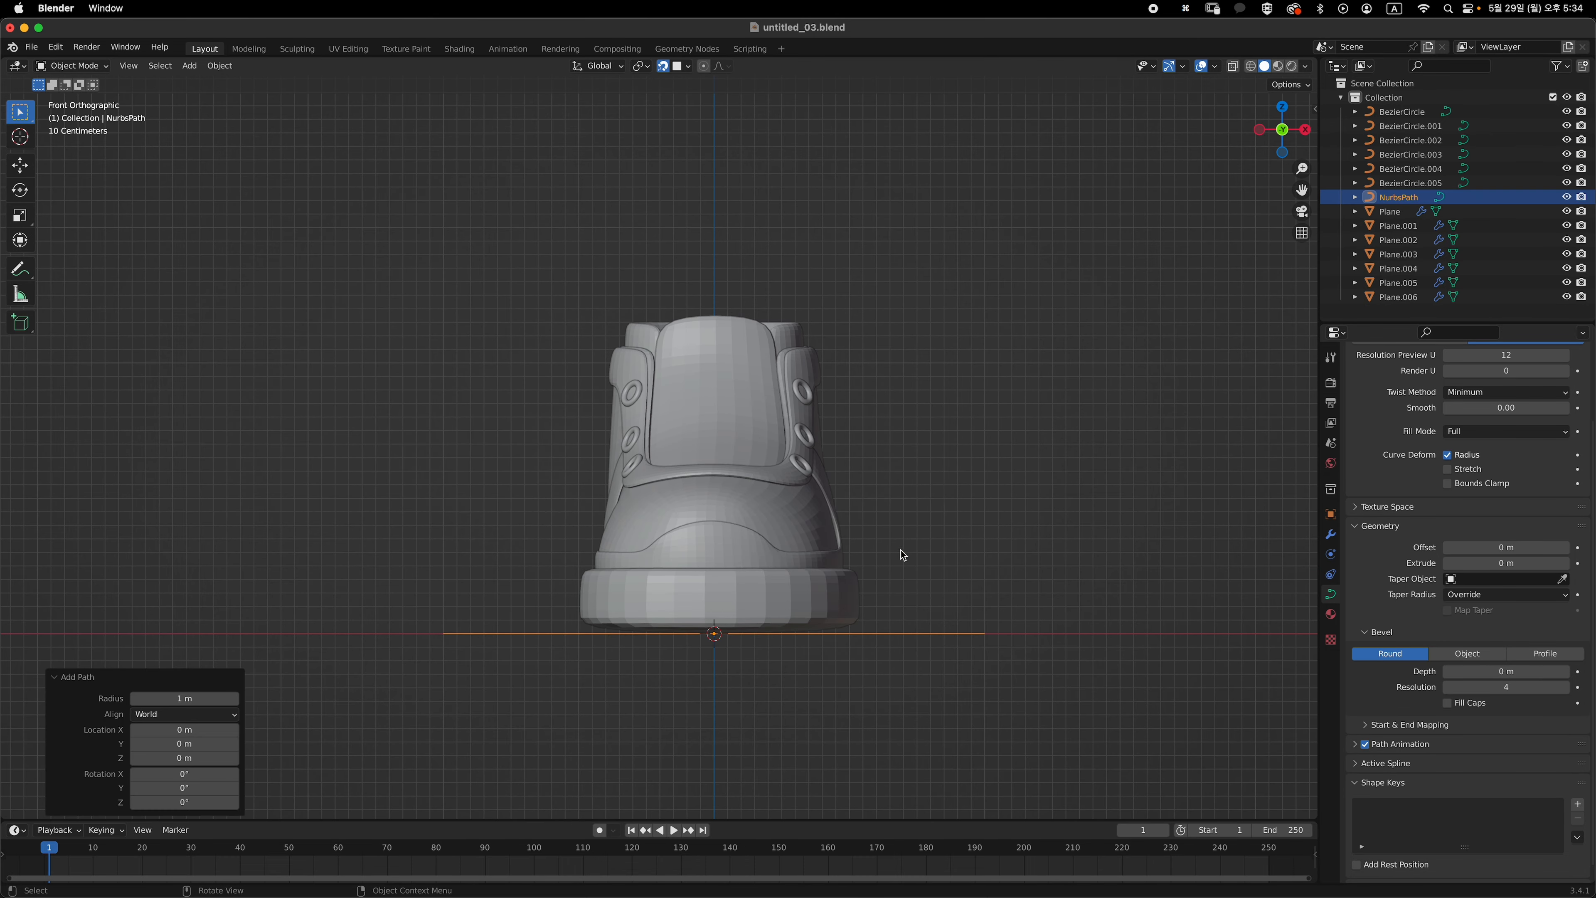
key(g)
key(z)
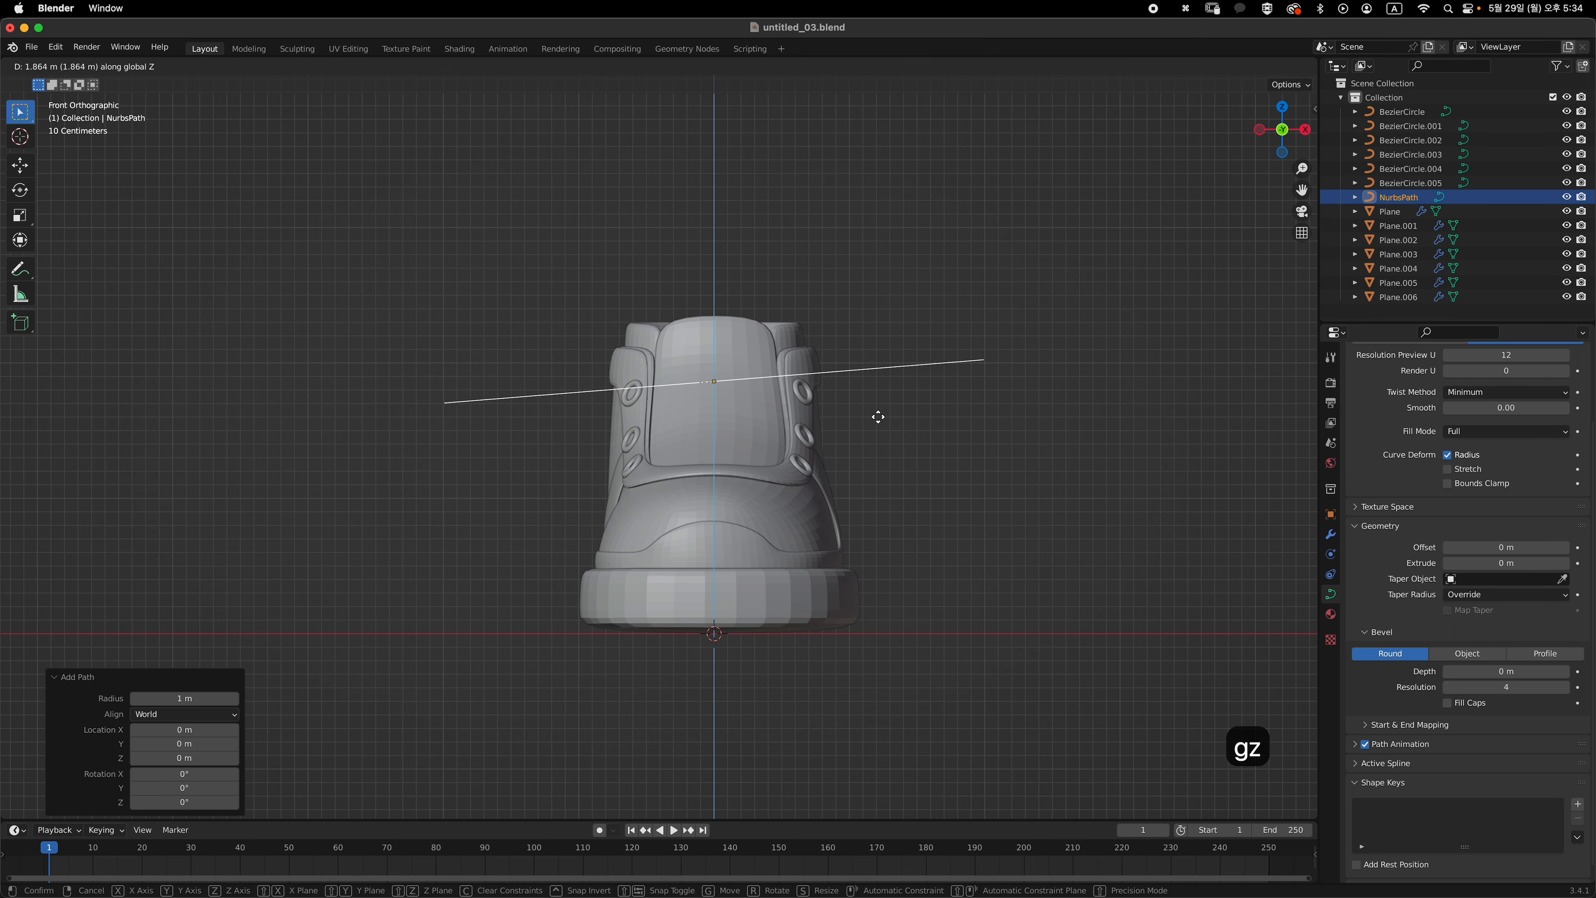
key(super+z)
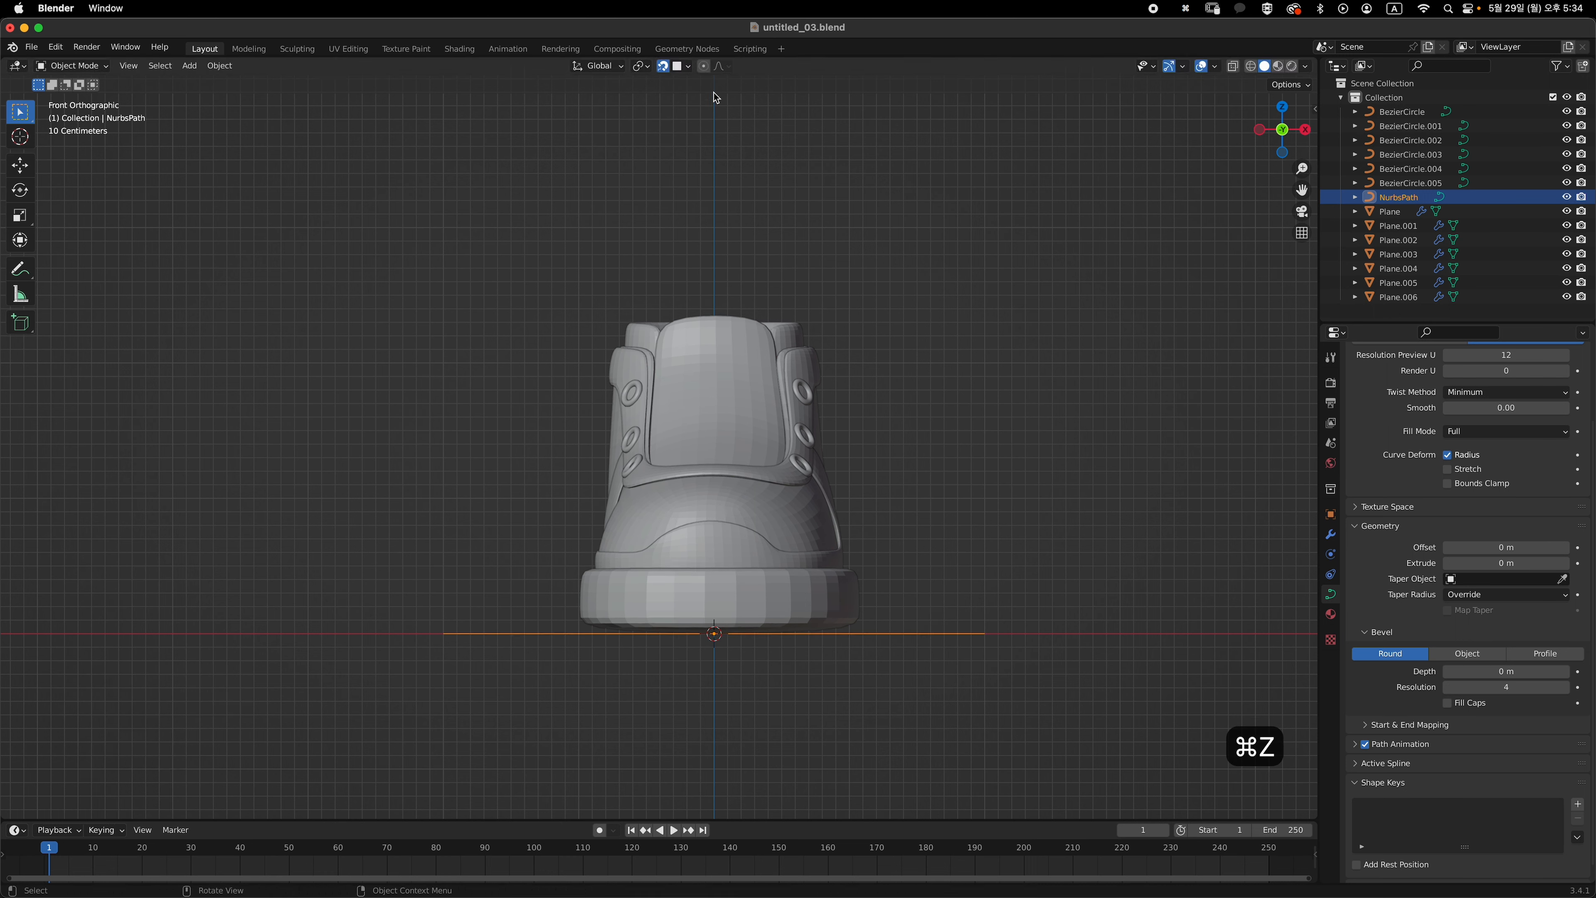
- With snapping off, raise the path along Z to the height of the top pair of eyelets
key(g)
key(z)
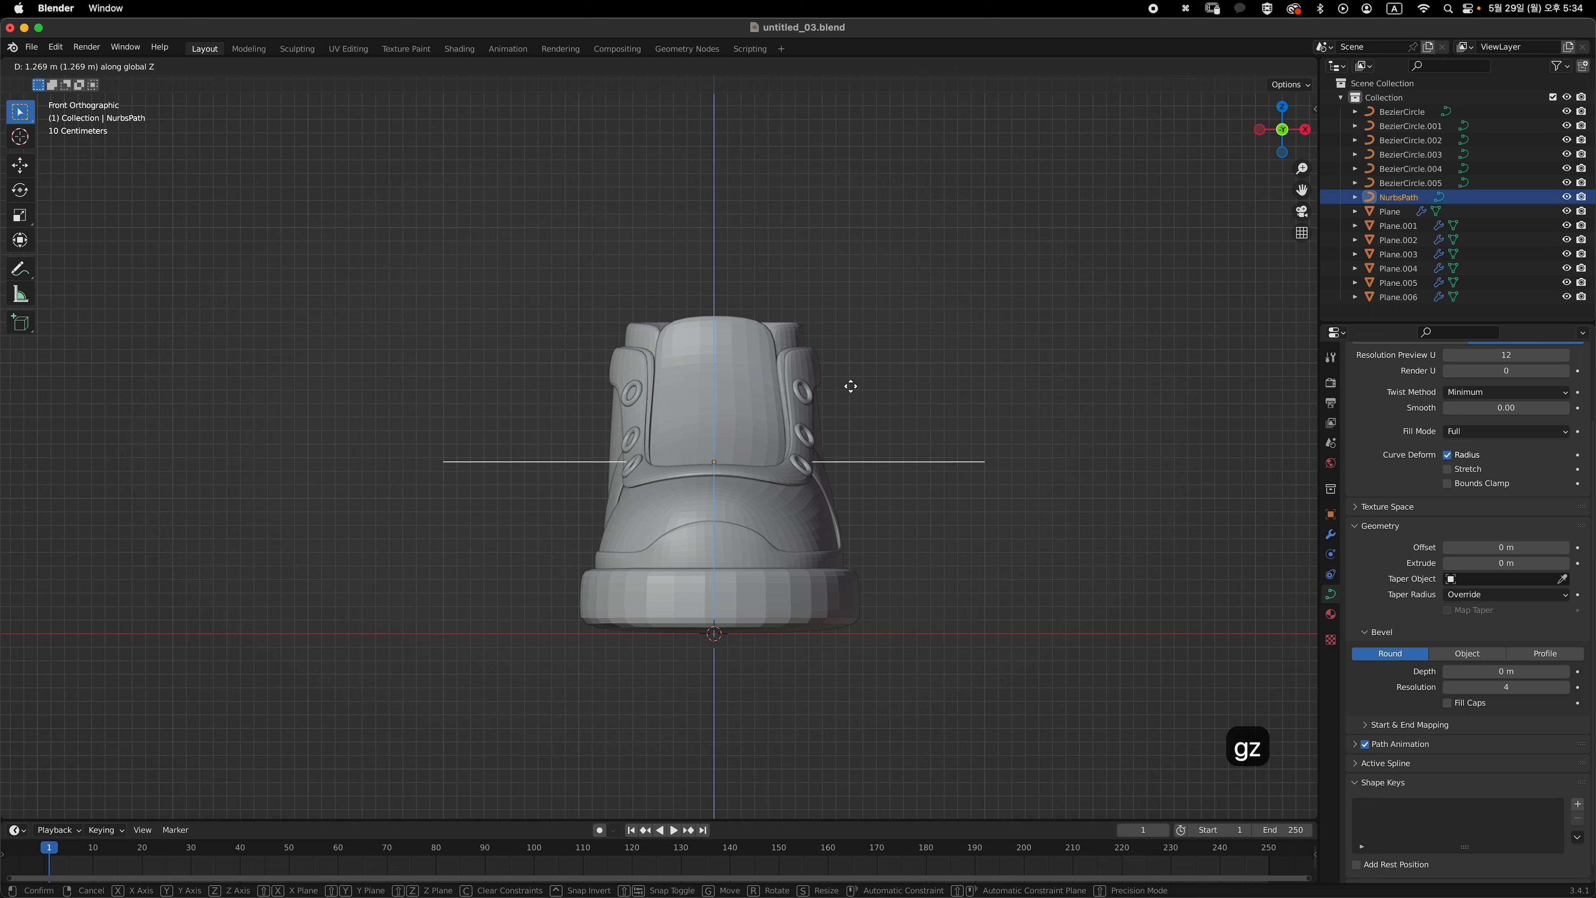
click(853, 332)
- Edit the path without proportional editing and move its two end points inward by about 1.36 m and 1.43 m onto the top eyelets
key(Tab)
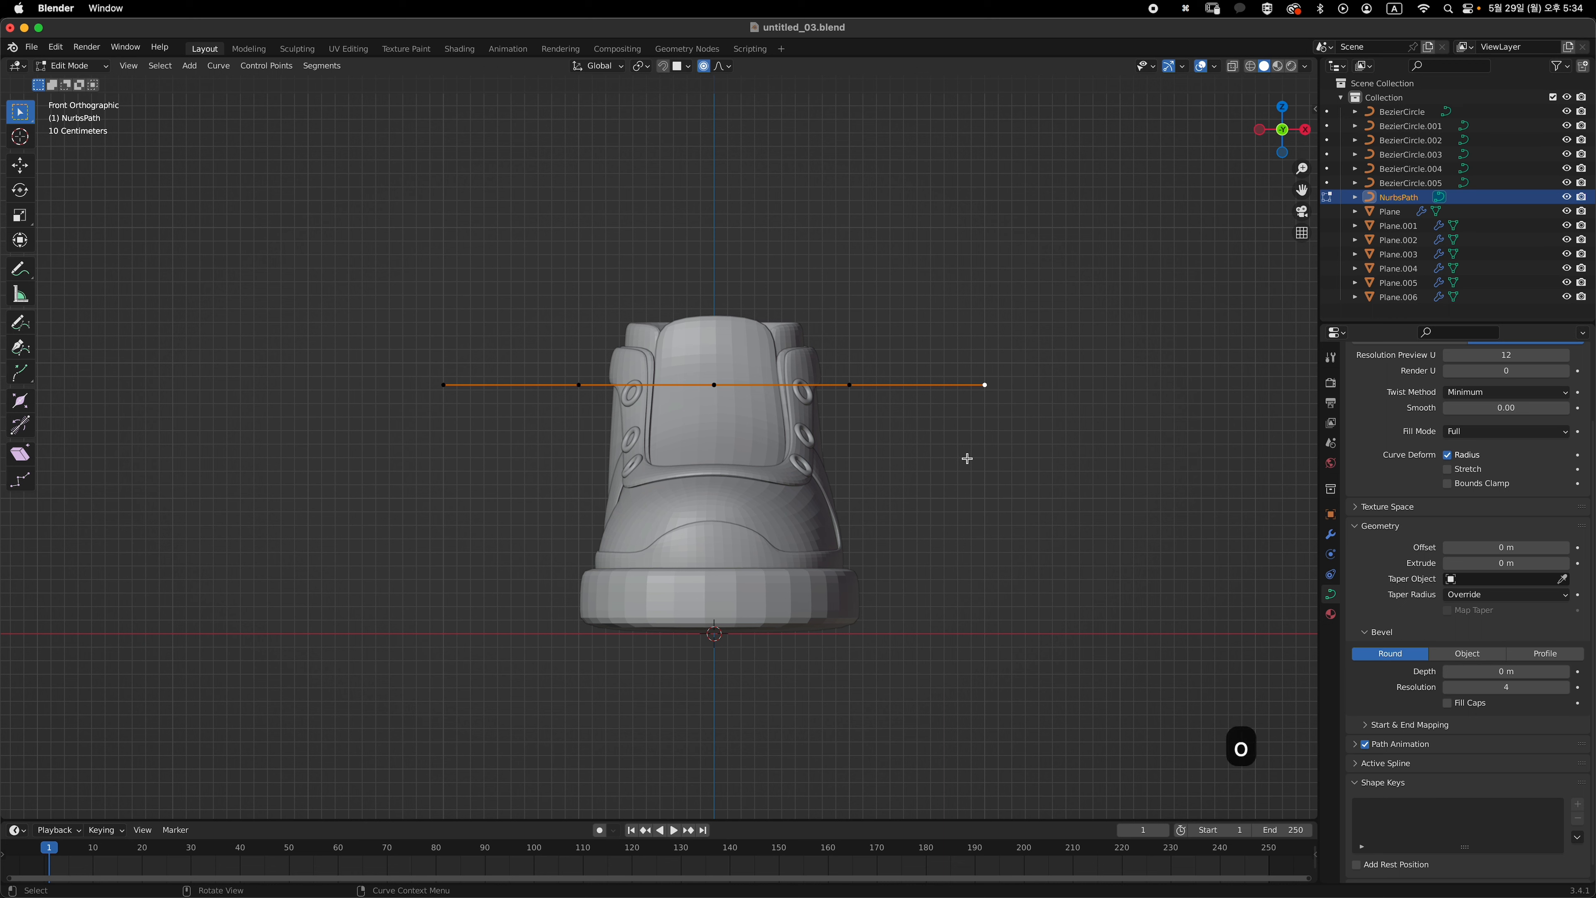
key(g)
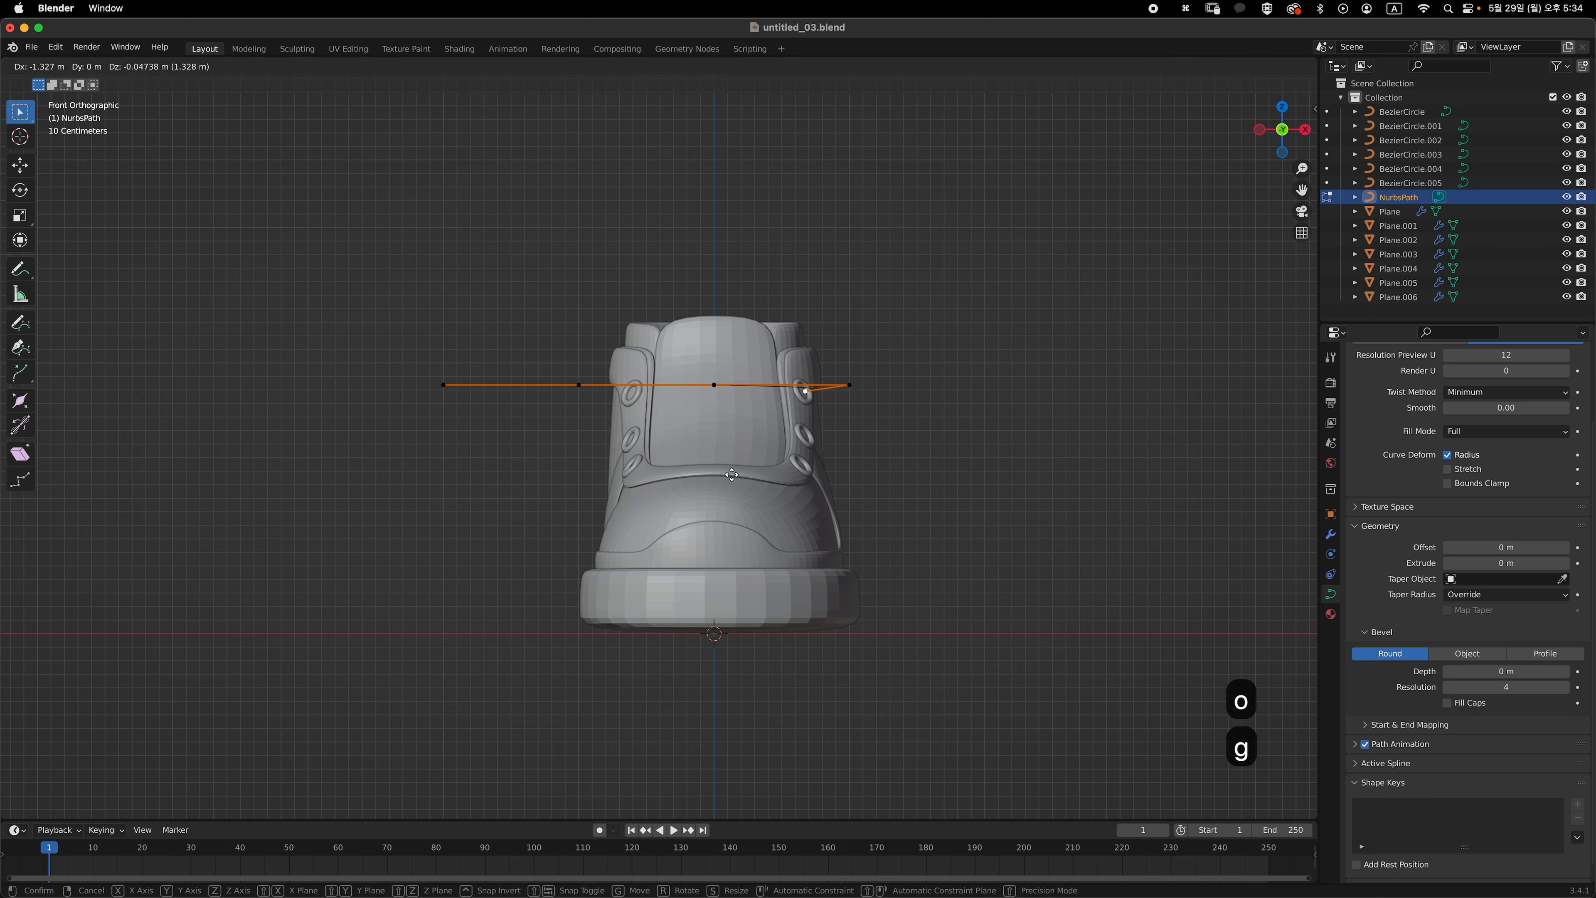
click(739, 470)
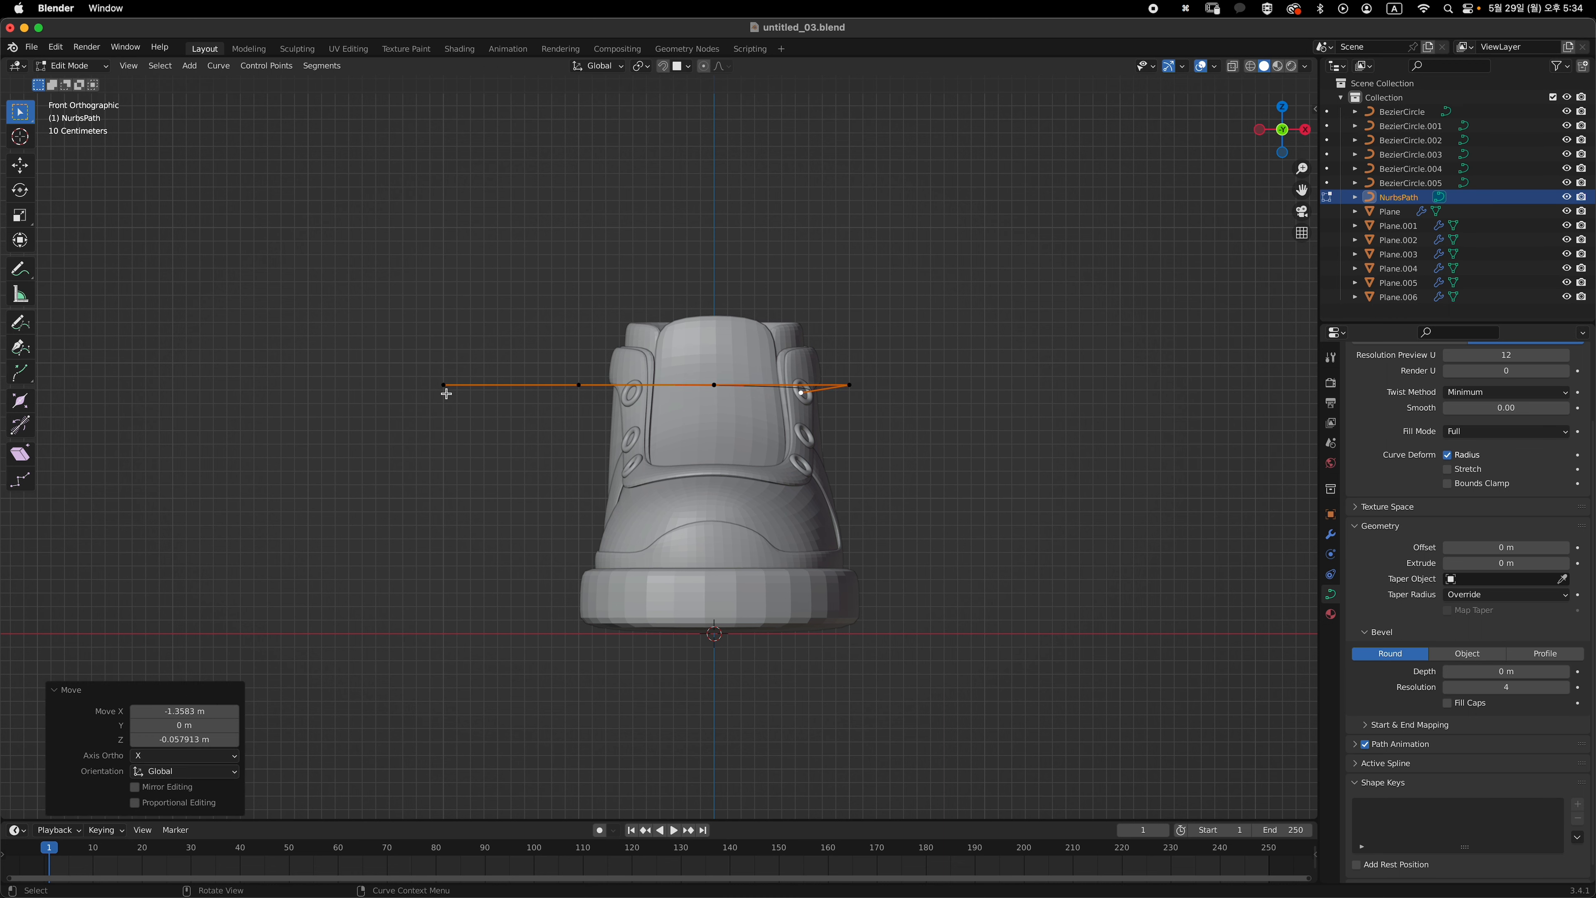
key(g)
click(808, 446)
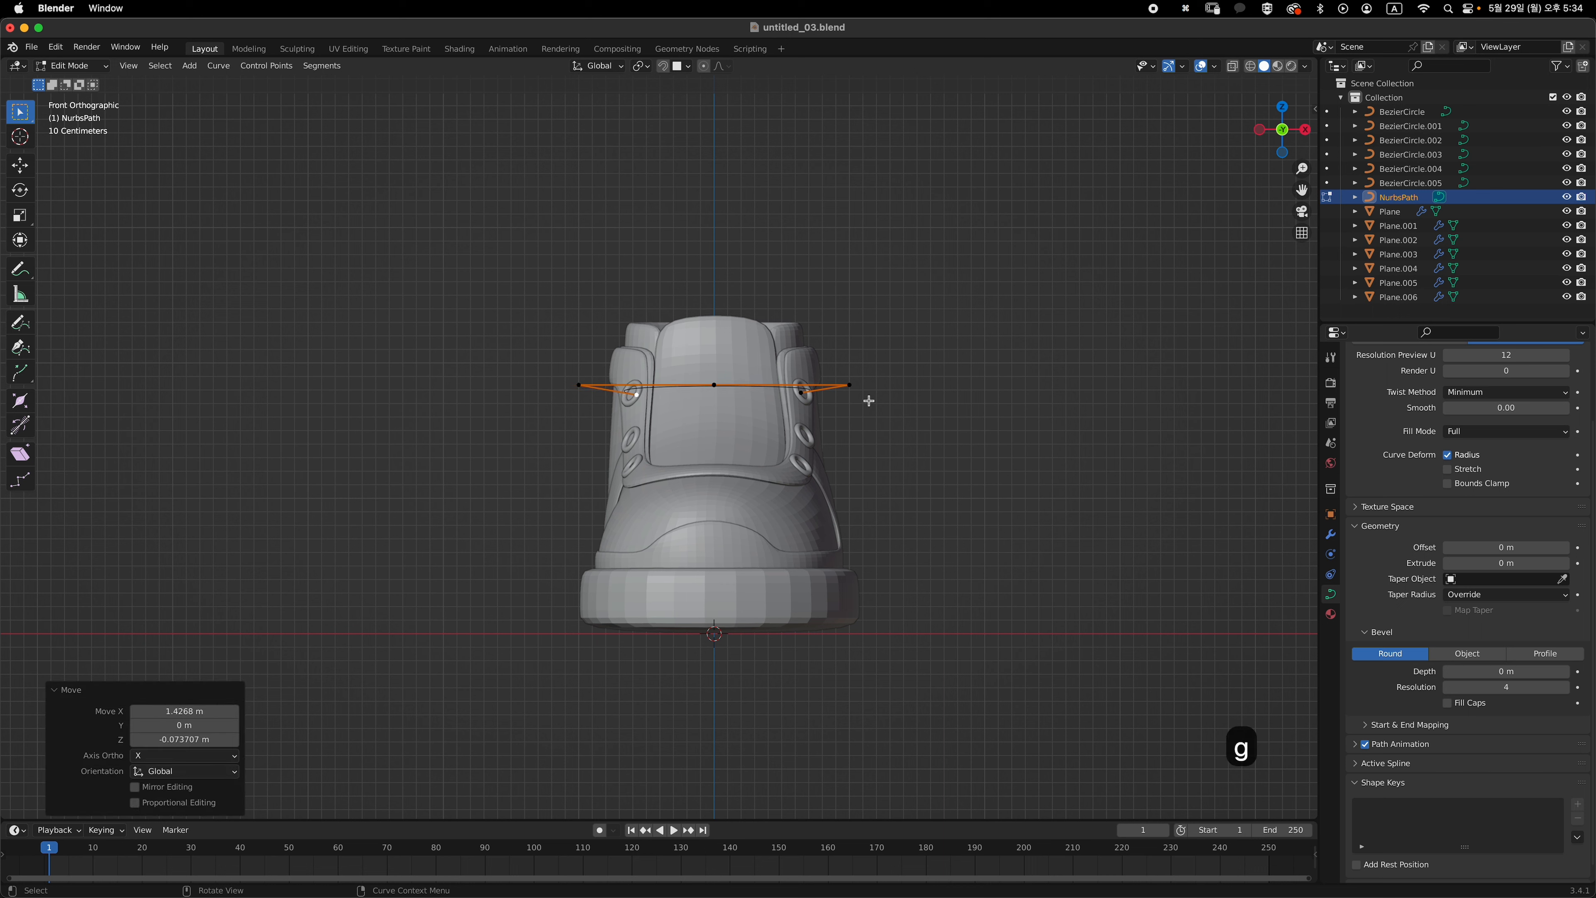
- Move the path's two second-to-end points inward and up beside the top eyelets, the first about -0.22 m in X and 0.08 m in Z
key(g)
click(856, 385)
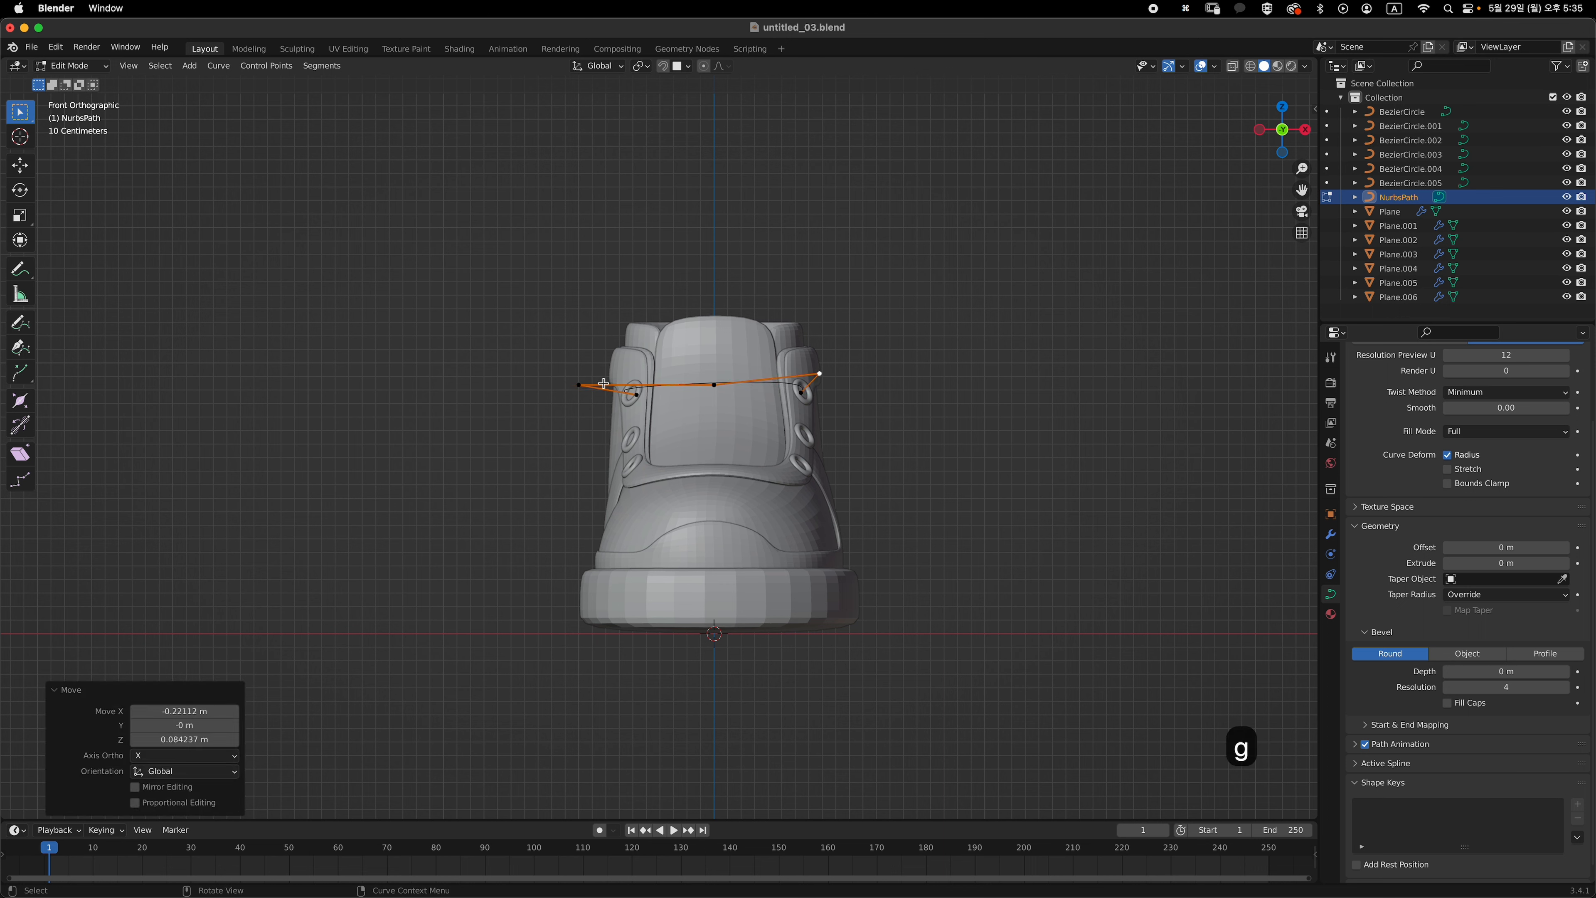
key(g)
click(664, 391)
click(647, 398)
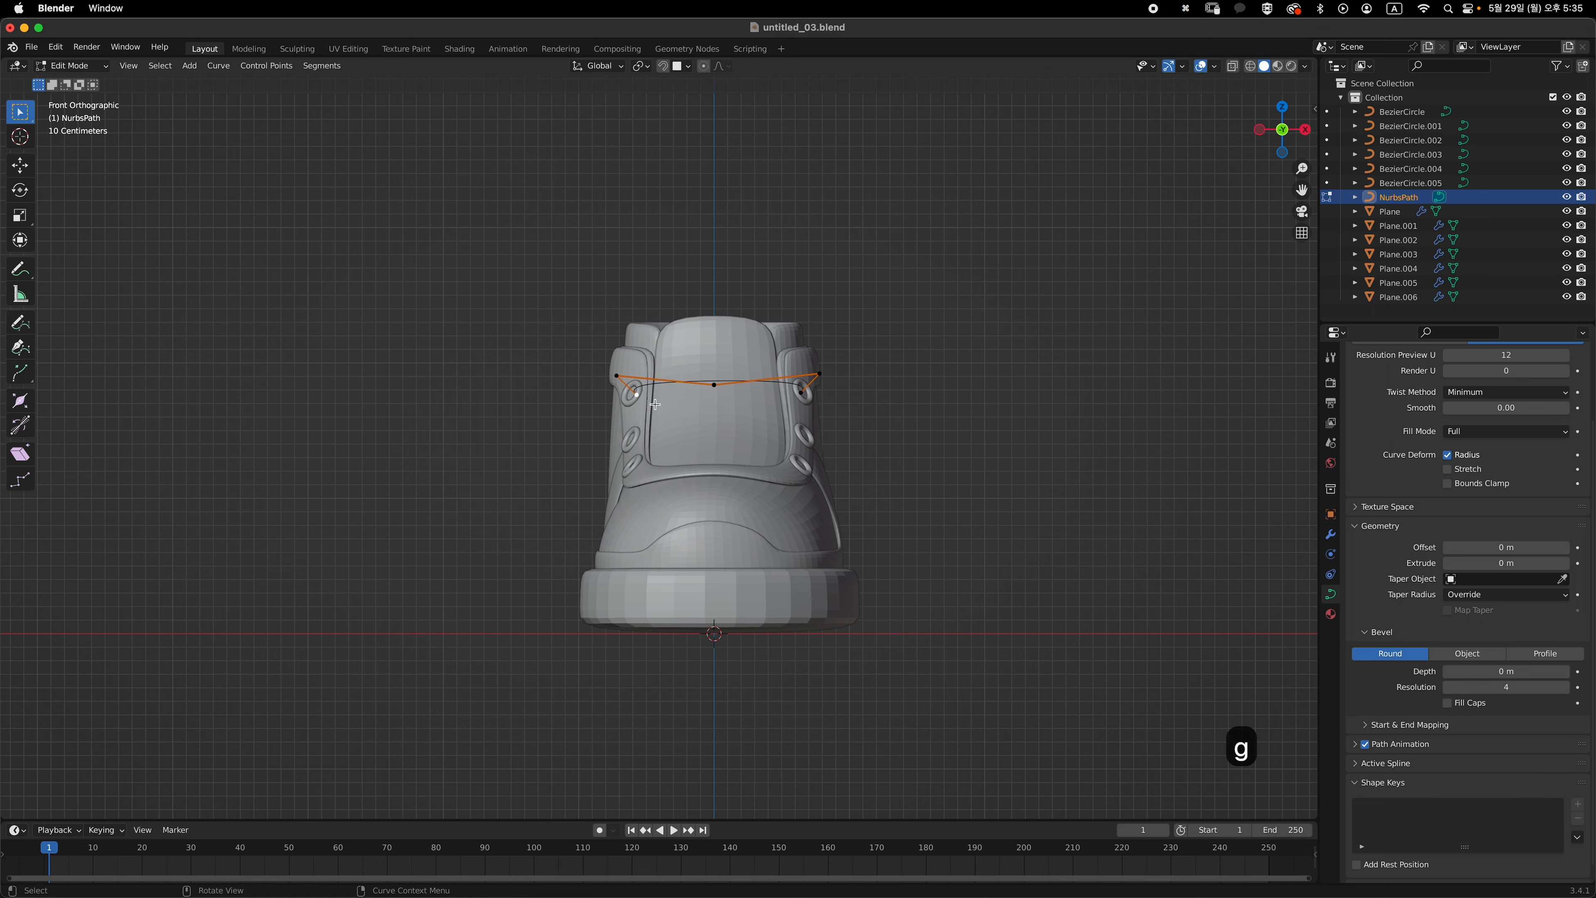
- Move the path's middle point up about 0.16 m in Z and 0.05 m in X to arch it over the tongue
key(g)
click(659, 407)
click(722, 388)
key(g)
key(g)
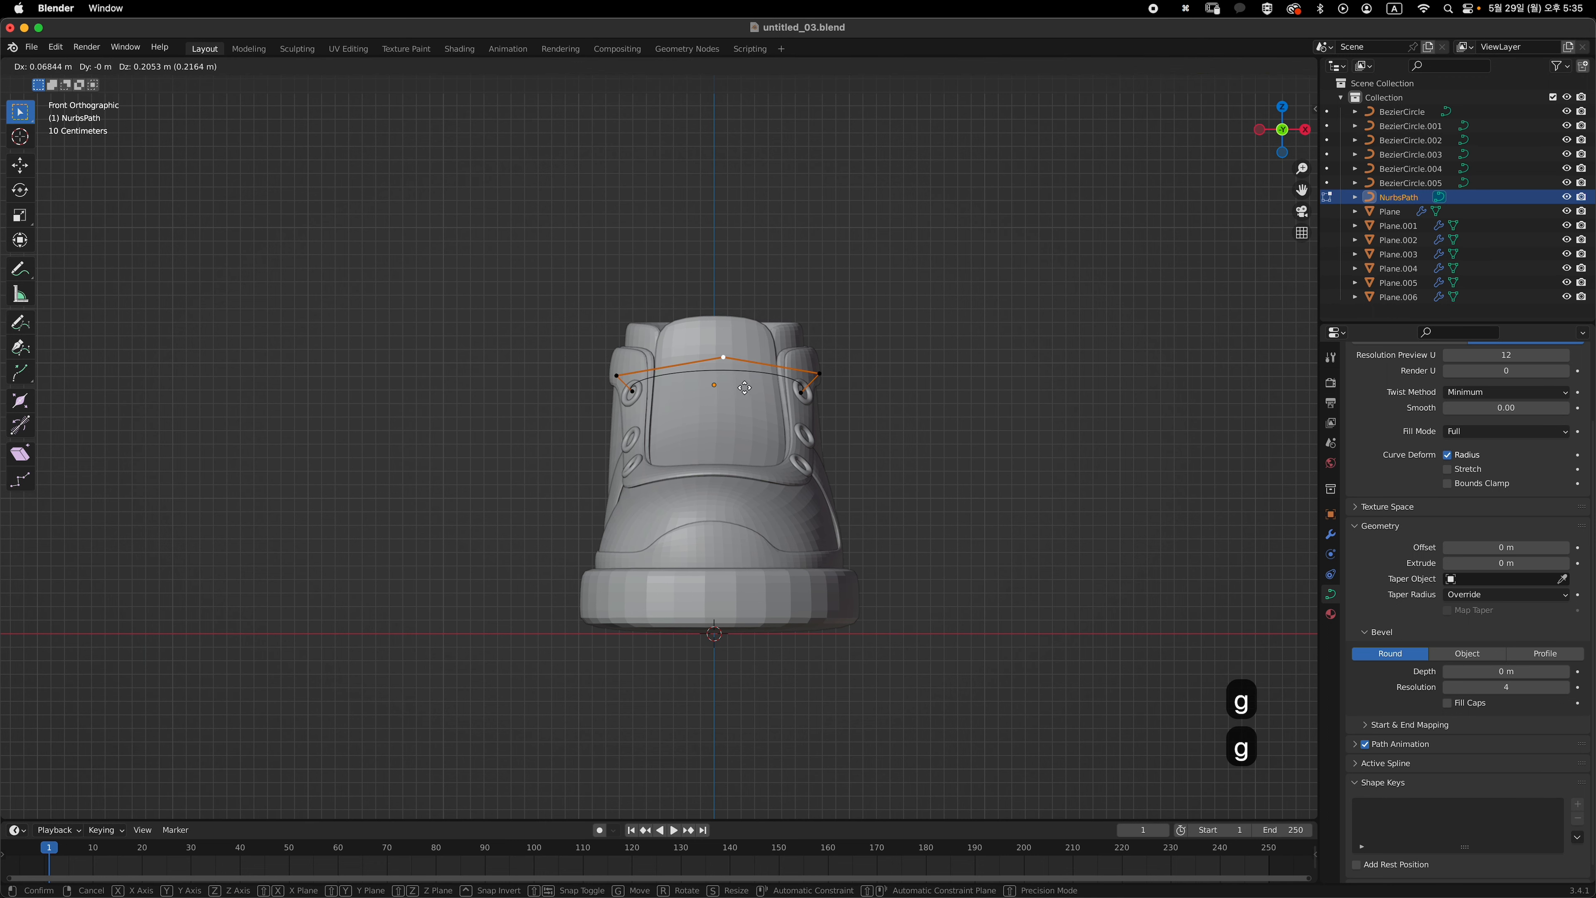
click(745, 390)
scroll(841, 427, up, 3)
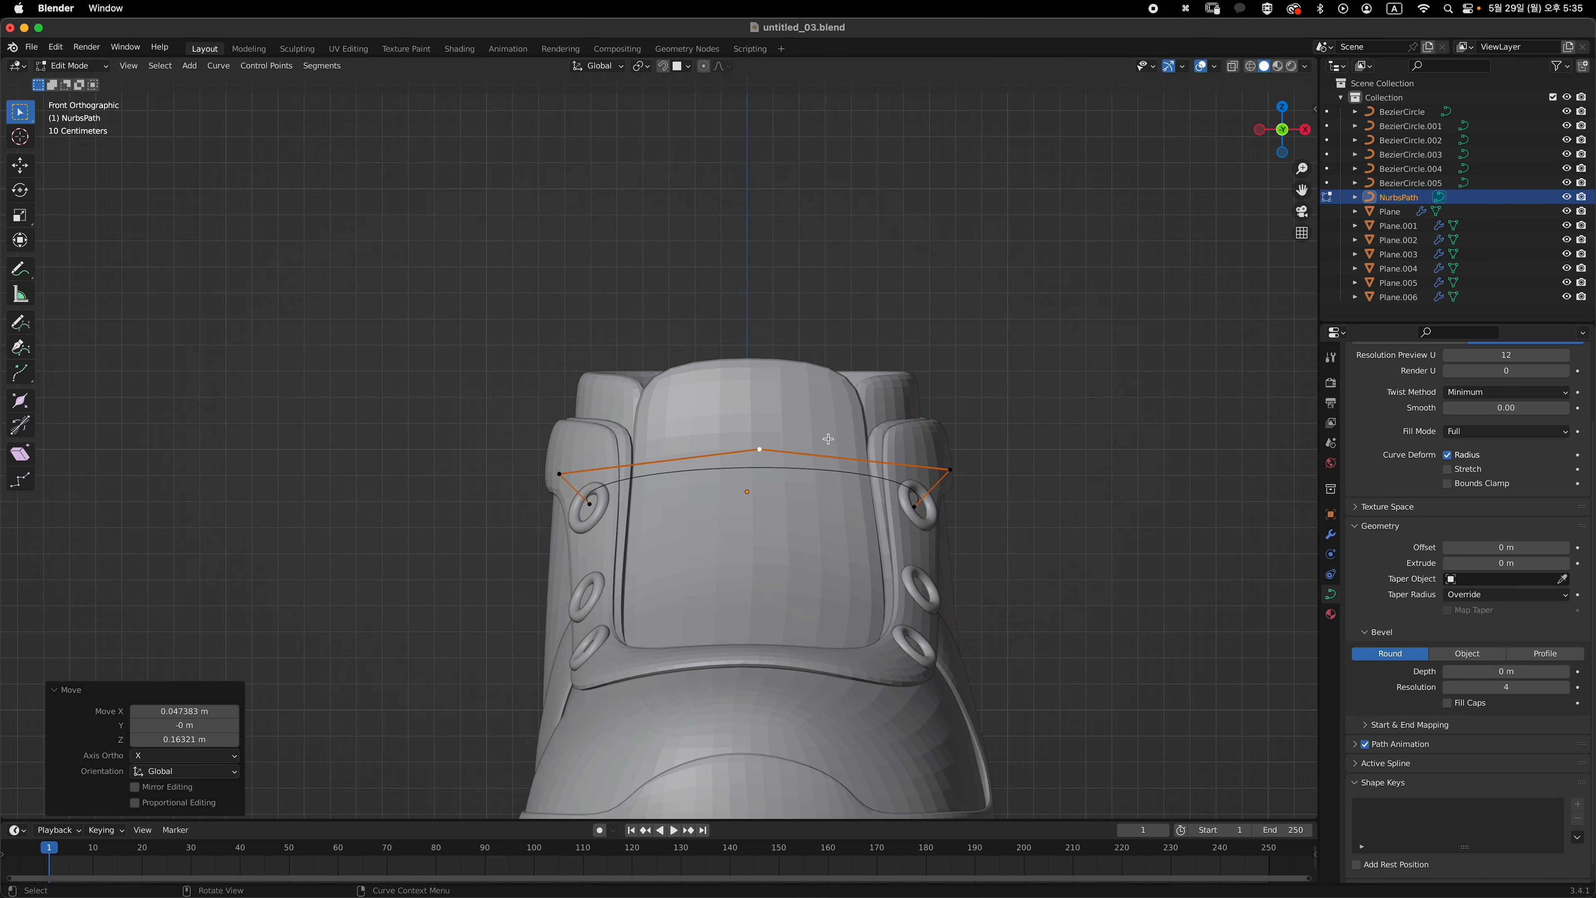
- Subdivide the path segments between the end points and their neighbouring points on both sides
click(870, 435)
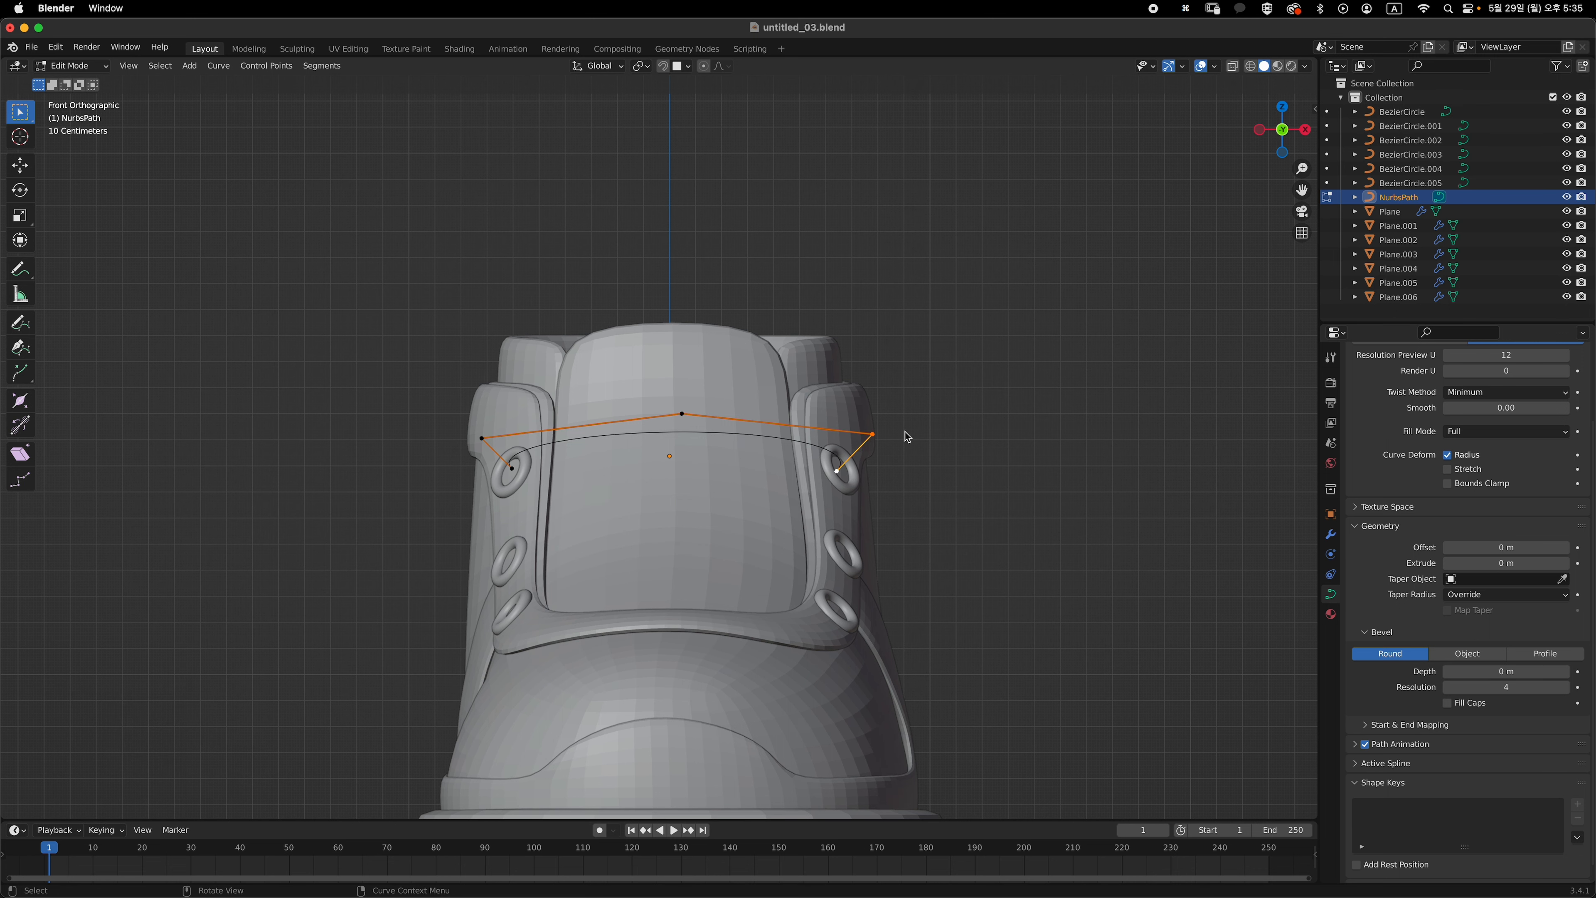
right_click(906, 437)
click(905, 434)
click(484, 438)
shift+click(515, 467)
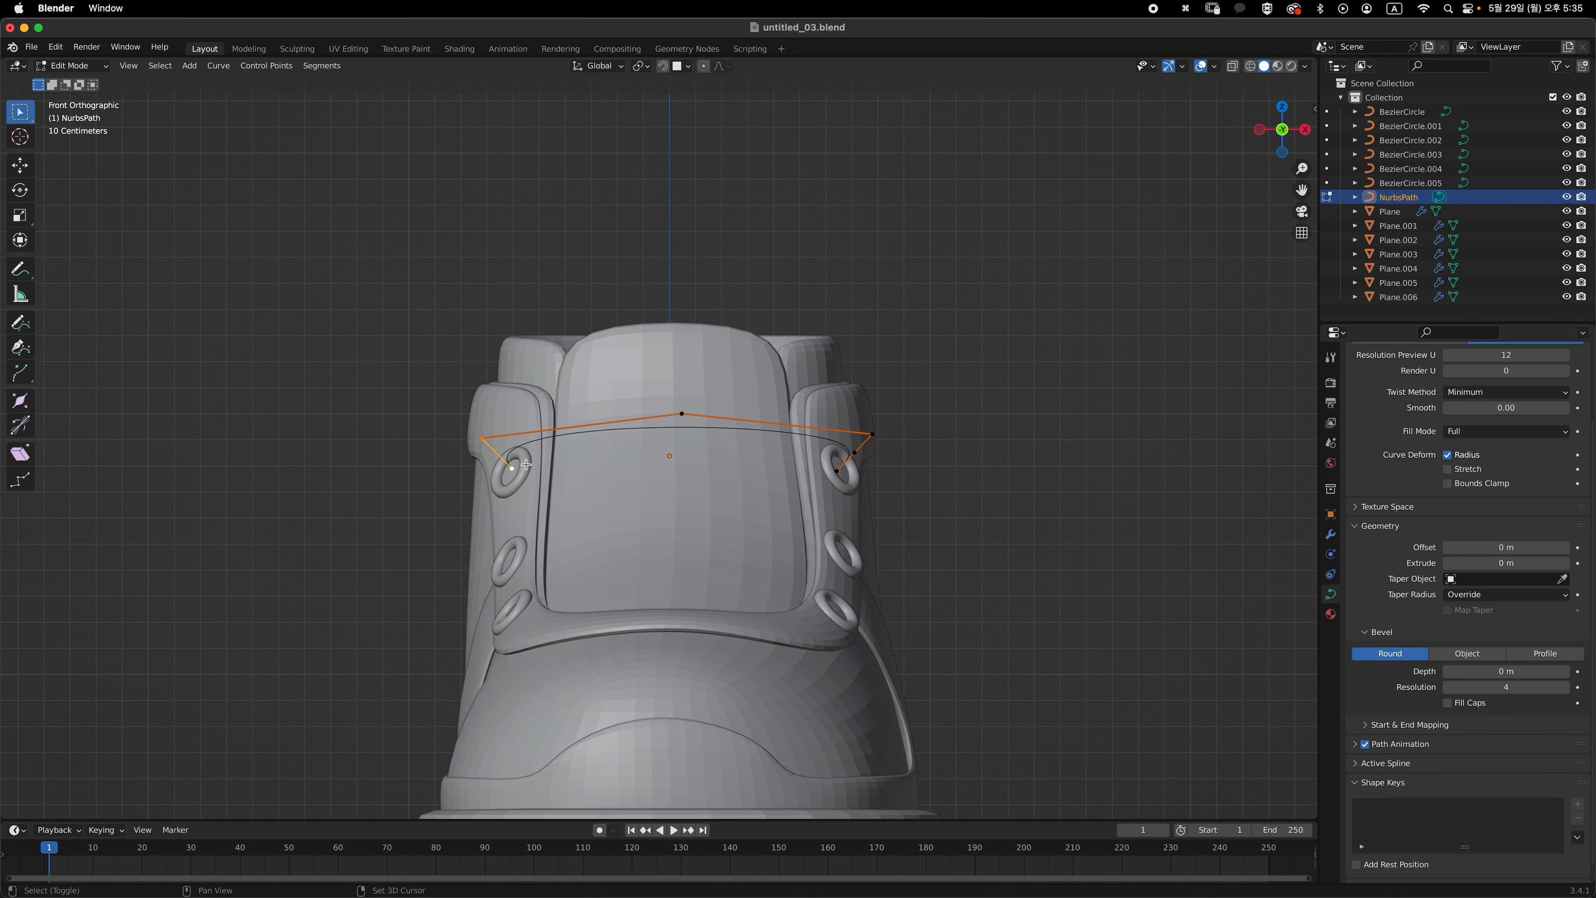
right_click(529, 457)
click(529, 457)
- Scale the two outer corner points of the path inward along X to about 0.92
click(870, 443)
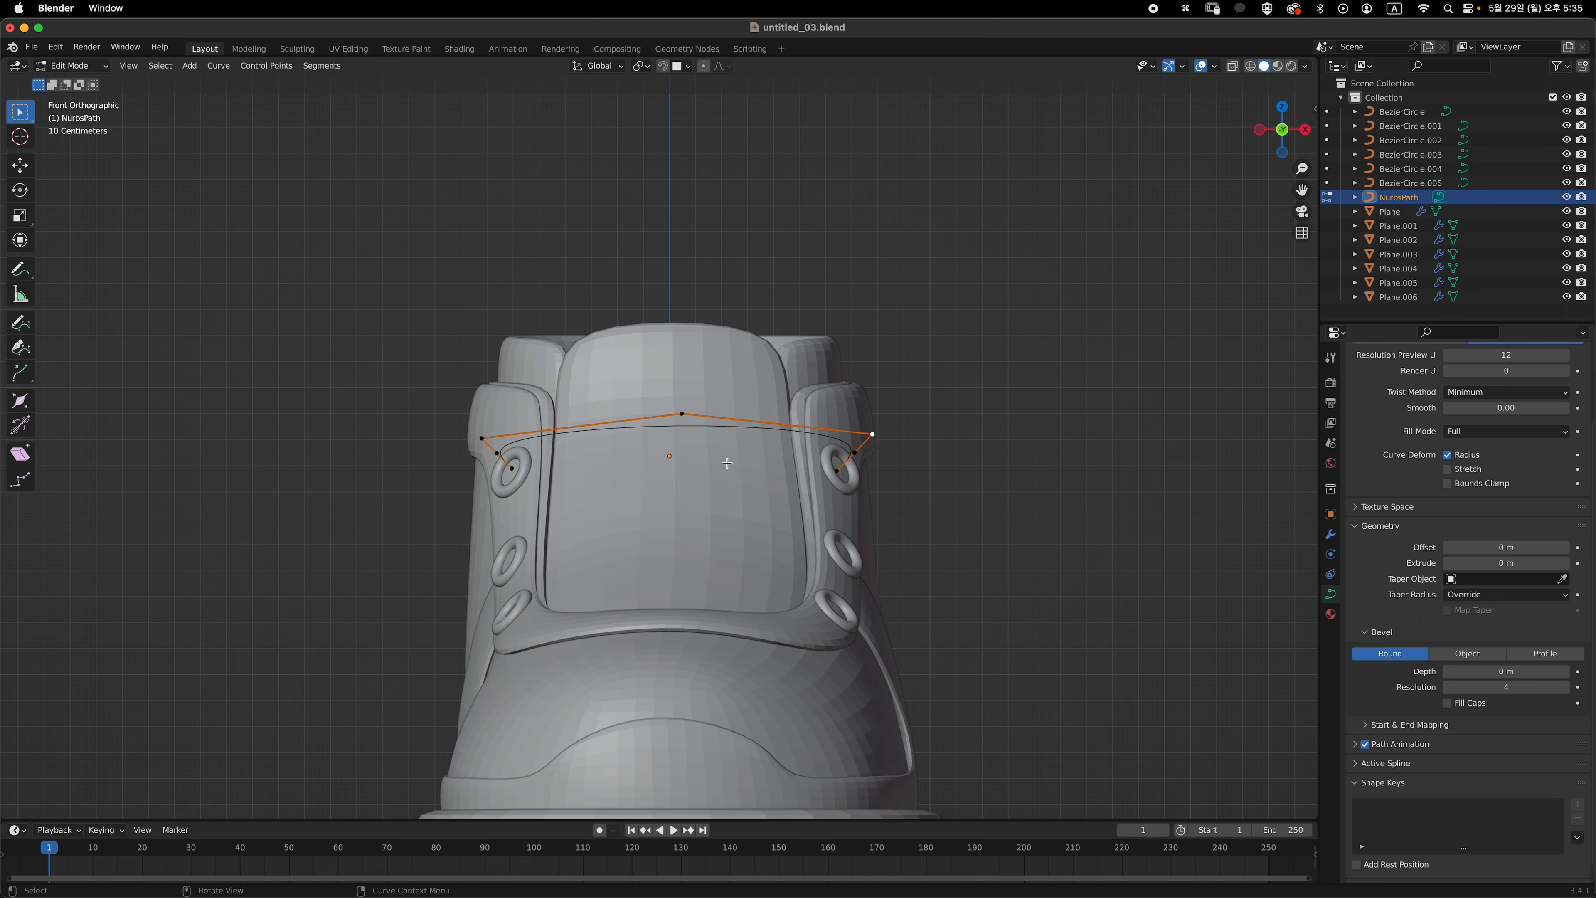
key(s)
key(x)
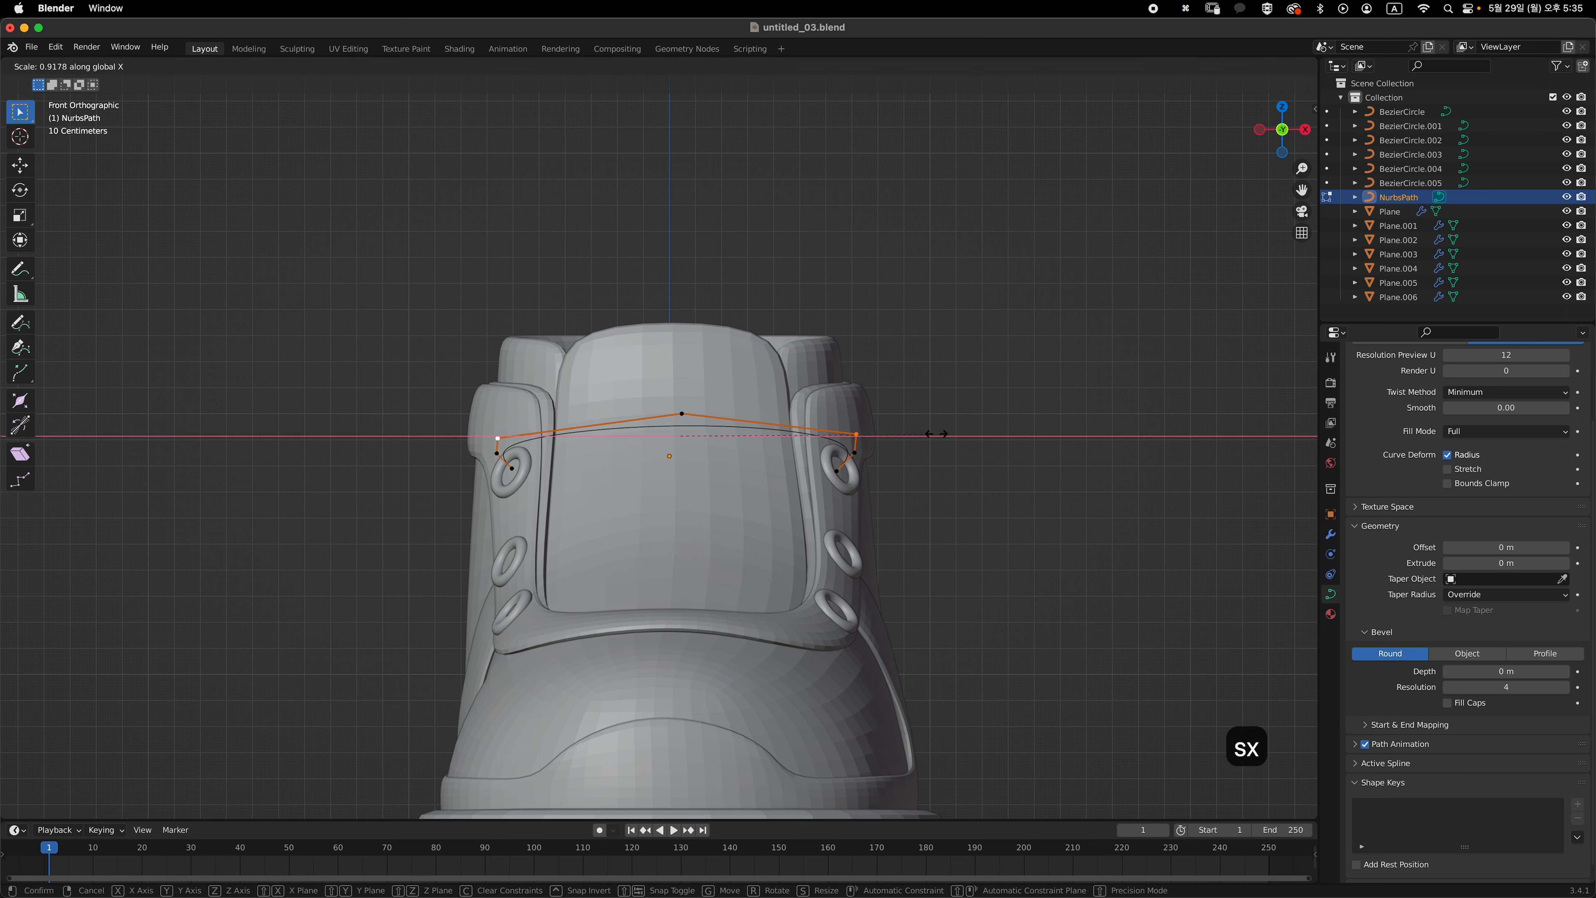
click(883, 423)
- In right side view, move the path's two end points about 0.40 m along Y into the top eyelets
click(836, 472)
key(grave)
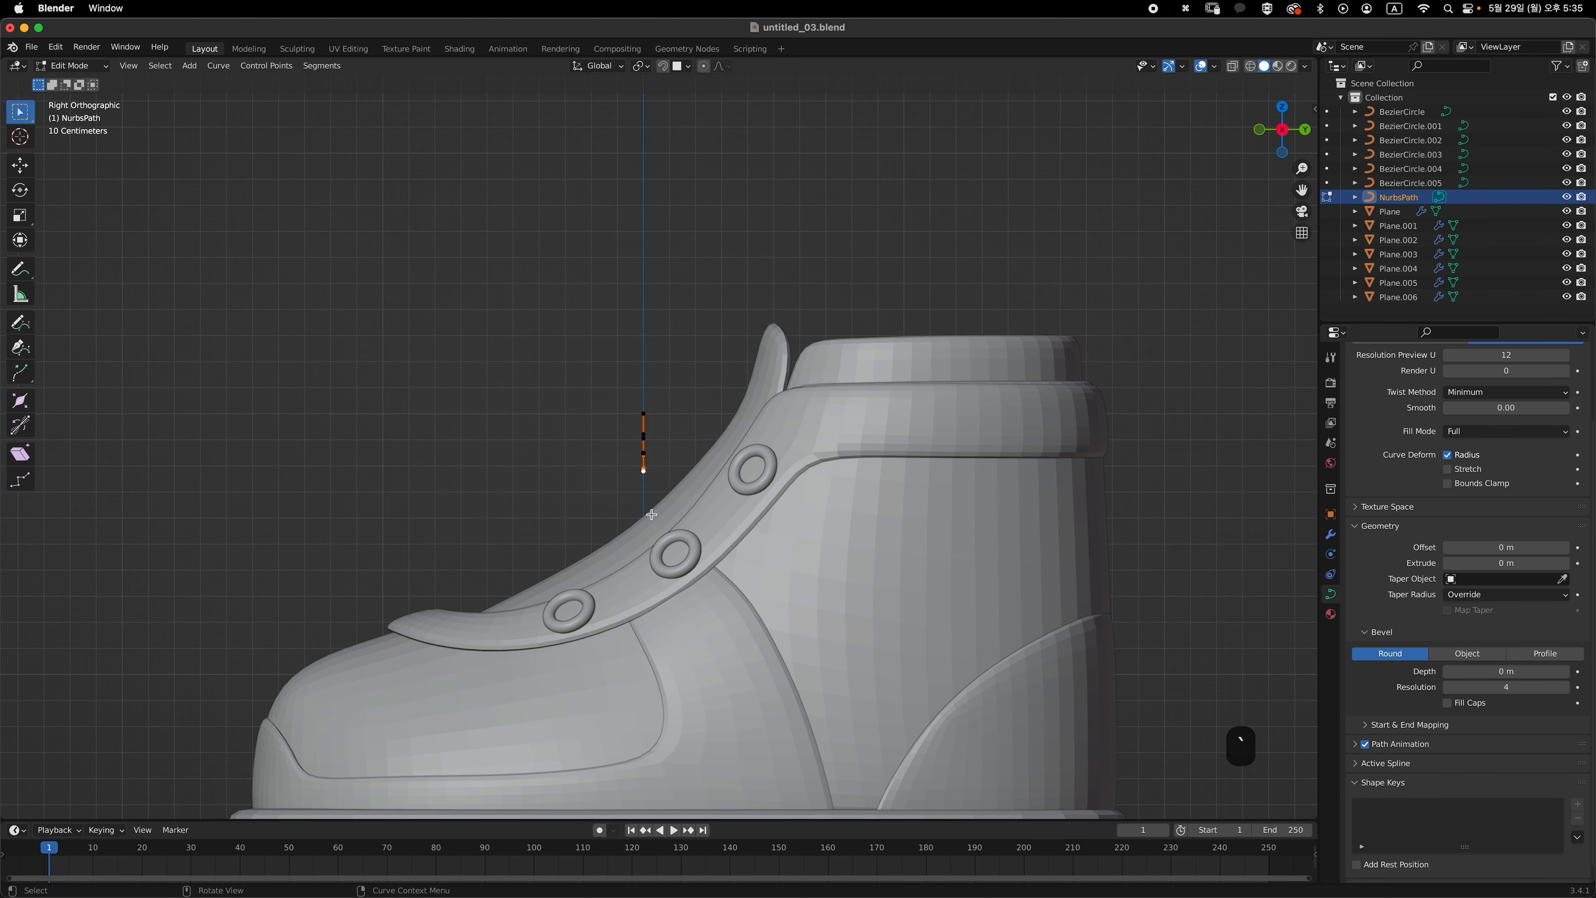
key(g)
click(797, 512)
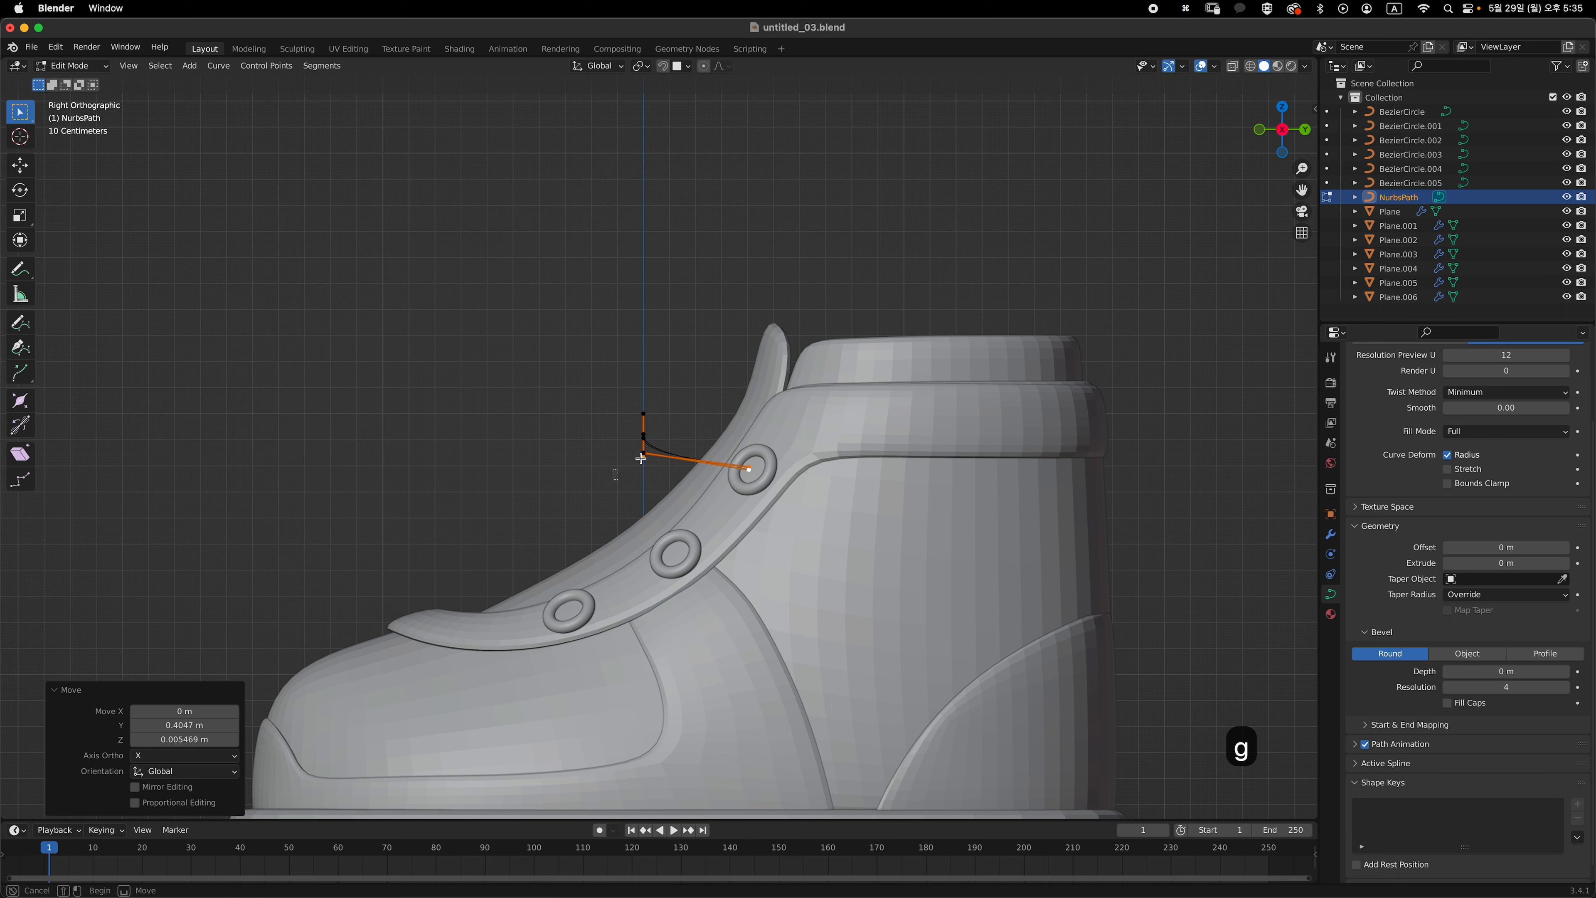
- Move the two second-to-end points about 0.31 m along Y and slightly down, next to the top eyelets
drag(641, 458, 680, 439)
key(g)
key(Escape)
key(g)
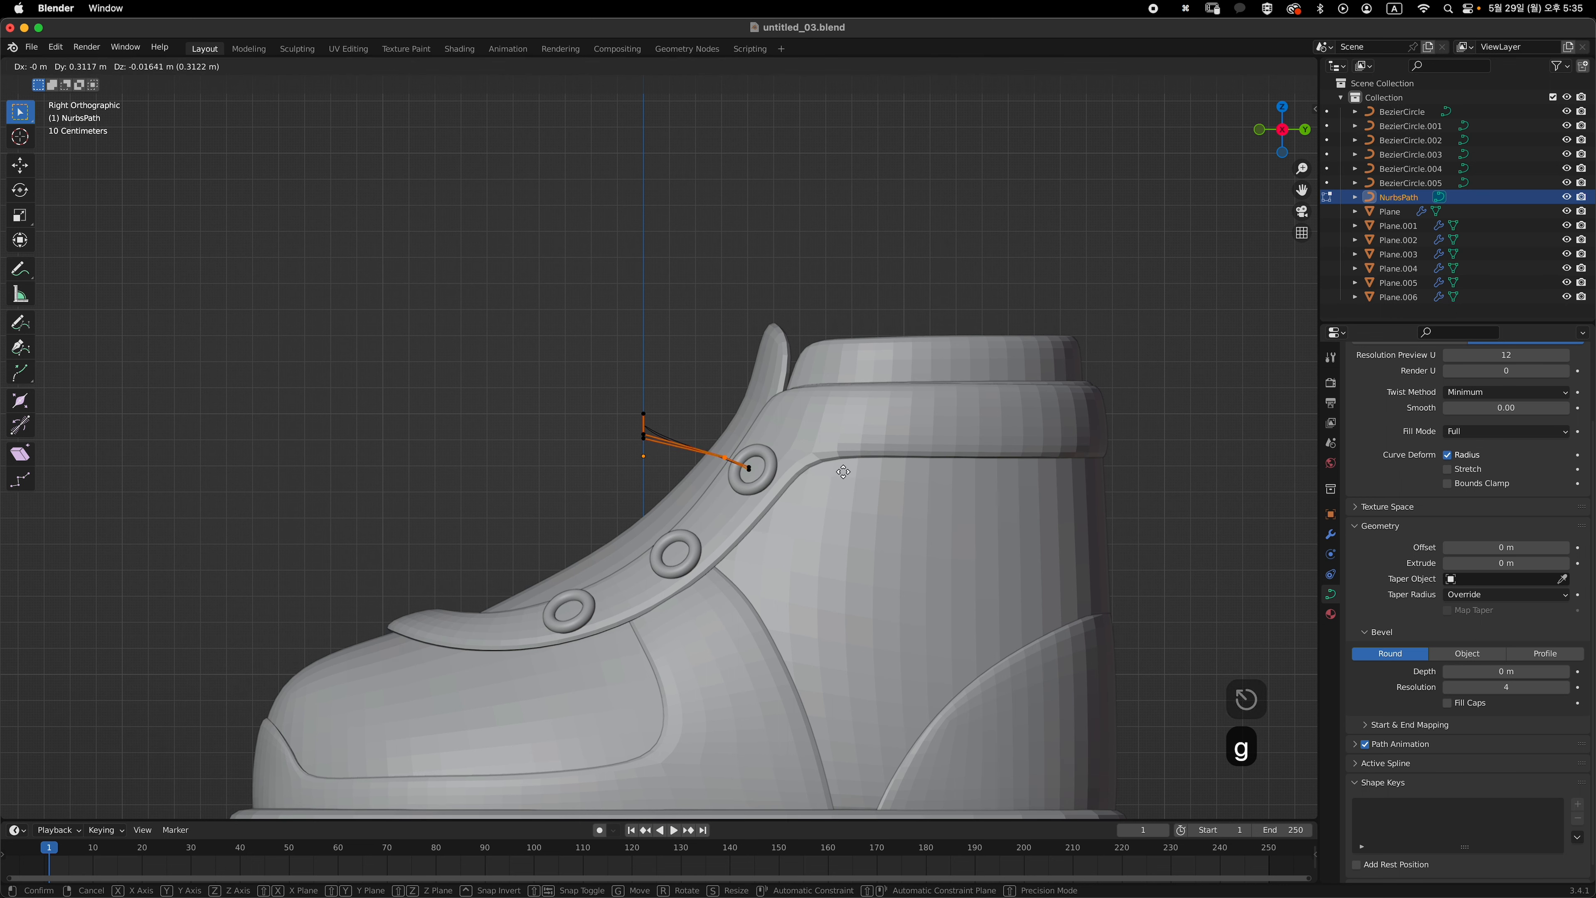
click(843, 470)
- Move the points flanking the middle about 0.21 m in Y, and the middle point about 0.13 m in Y and -0.06 m in Z
key(g)
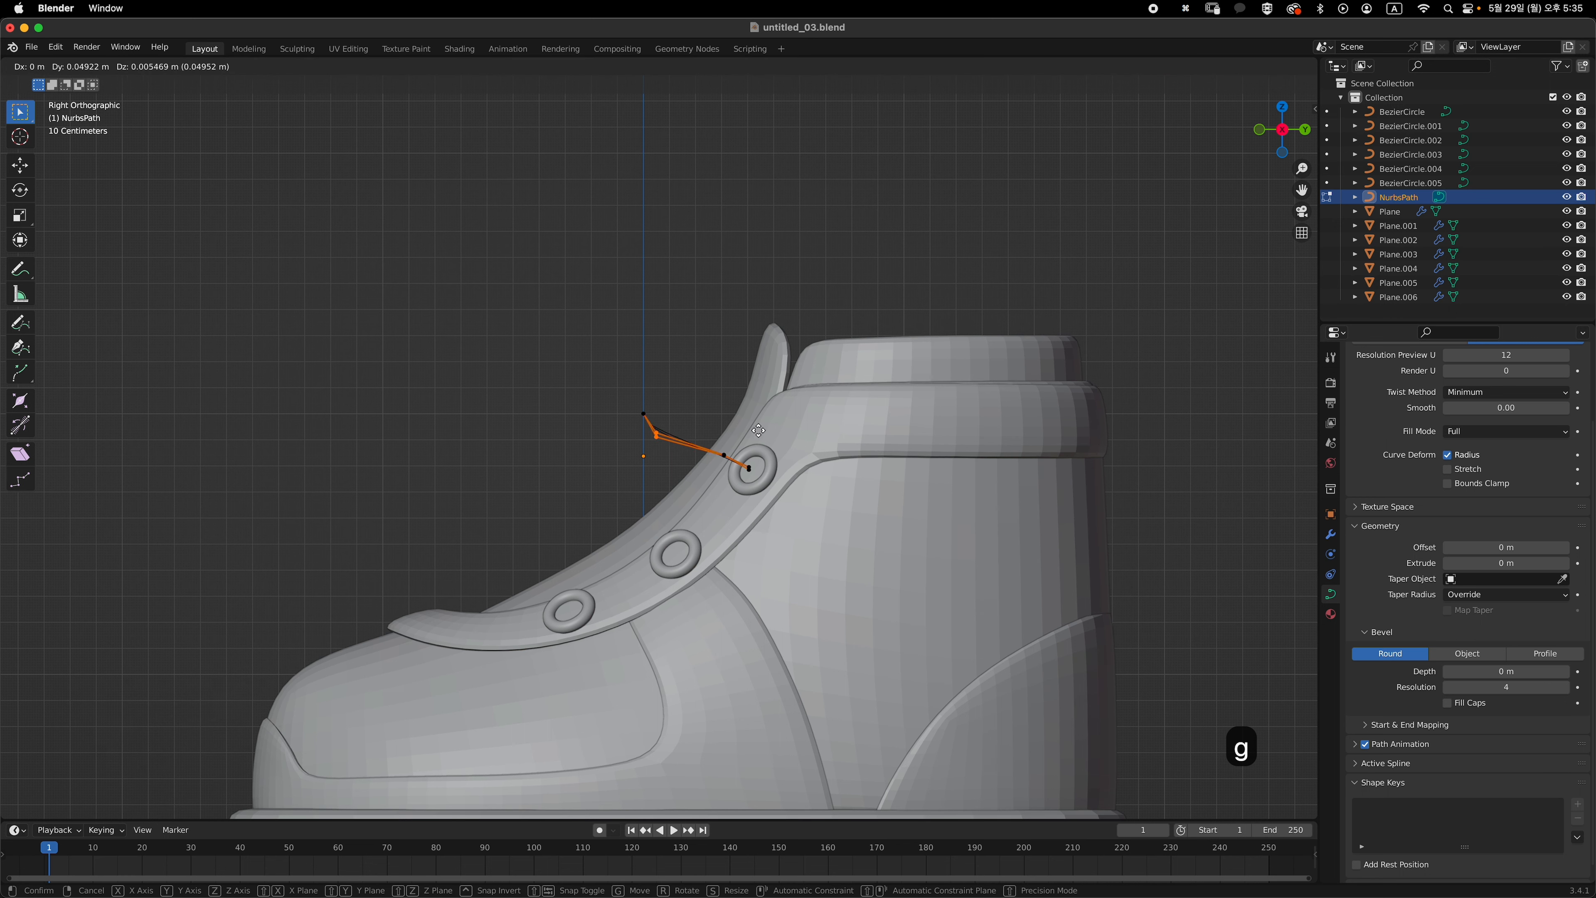
click(786, 436)
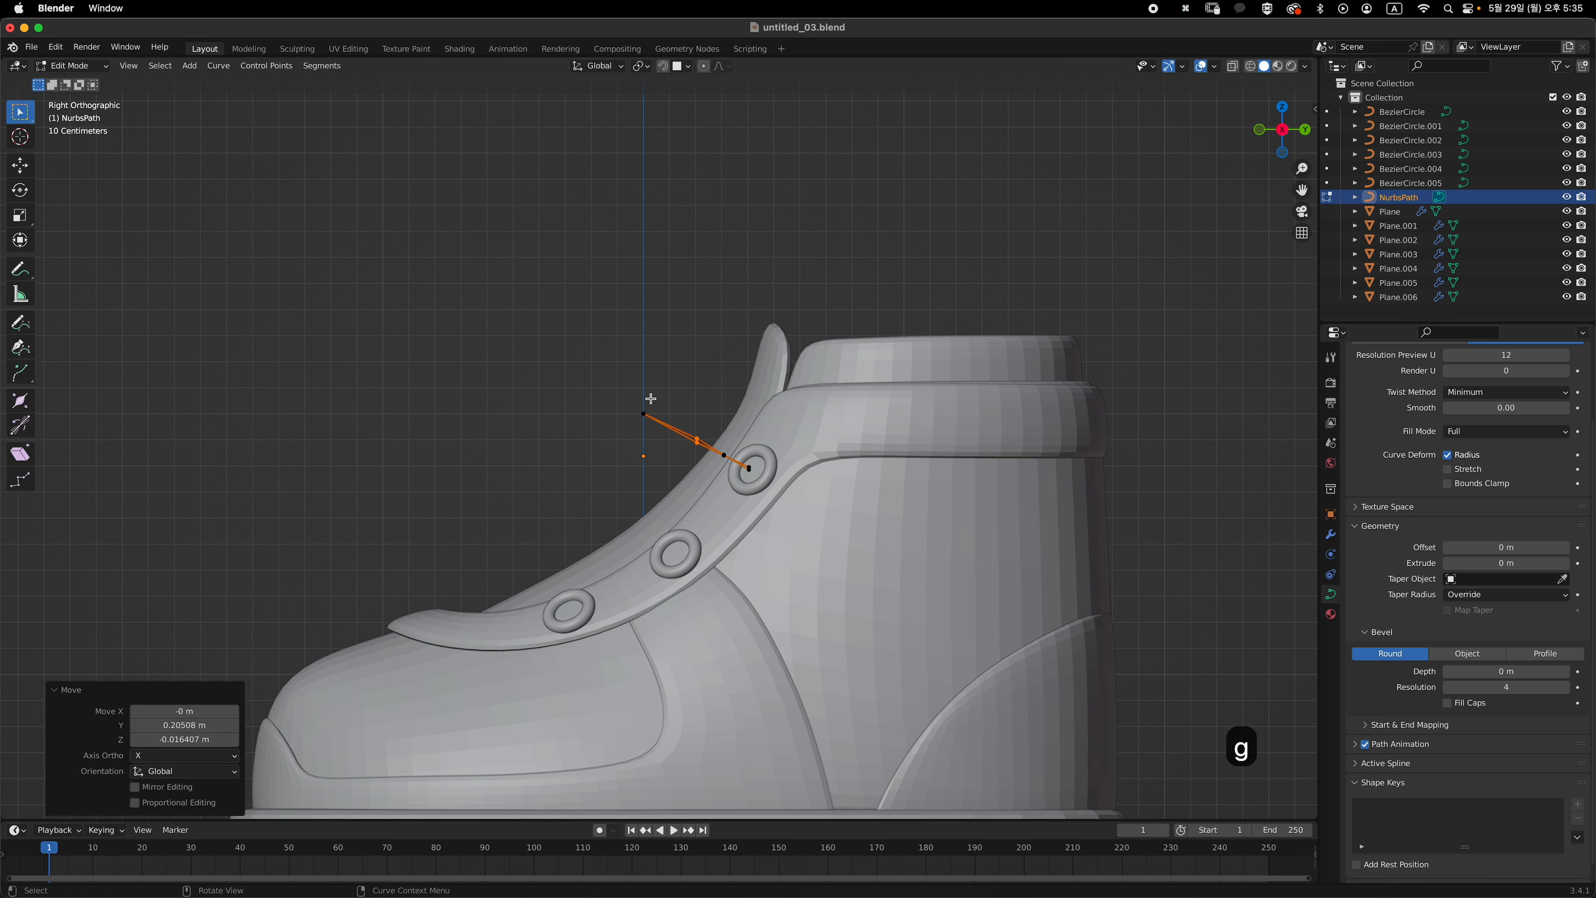
key(g)
click(764, 462)
middle_drag(763, 462, 1118, 533)
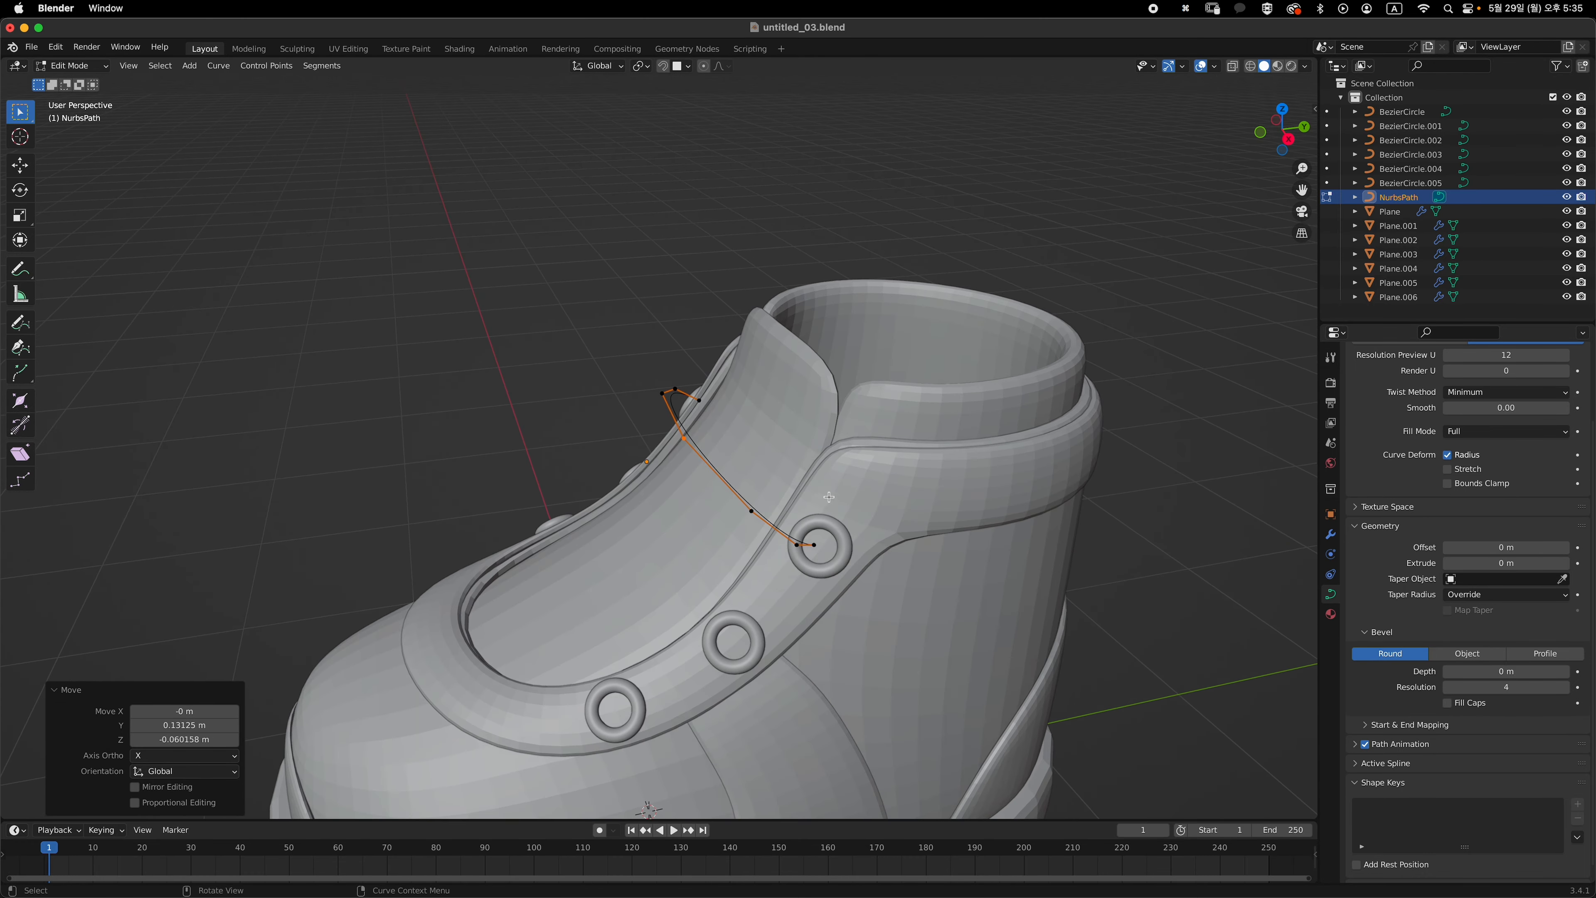
- Give the path a round bevel with a depth of 0.06 m
key(Tab)
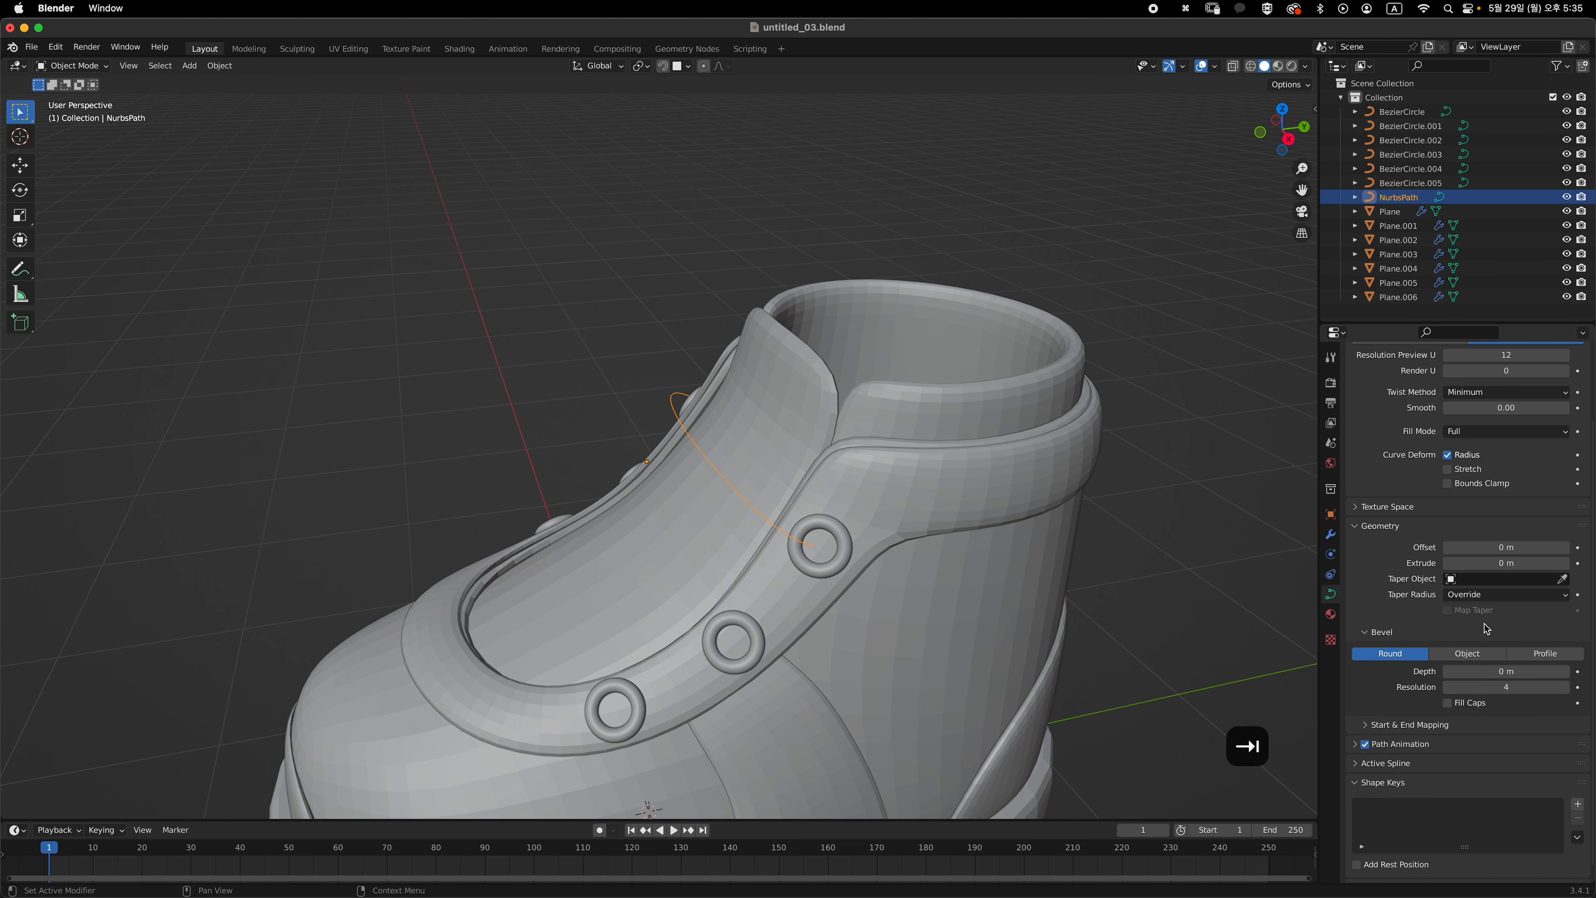
drag(1480, 671, 1503, 672)
middle_drag(967, 566, 818, 493)
click(1448, 671)
- In side view, nudge the lace's end points about 0.03 m in Y into the top eyelets and fine-tune the neighbouring points
key(grave)
key(Tab)
scroll(813, 507, up, 2)
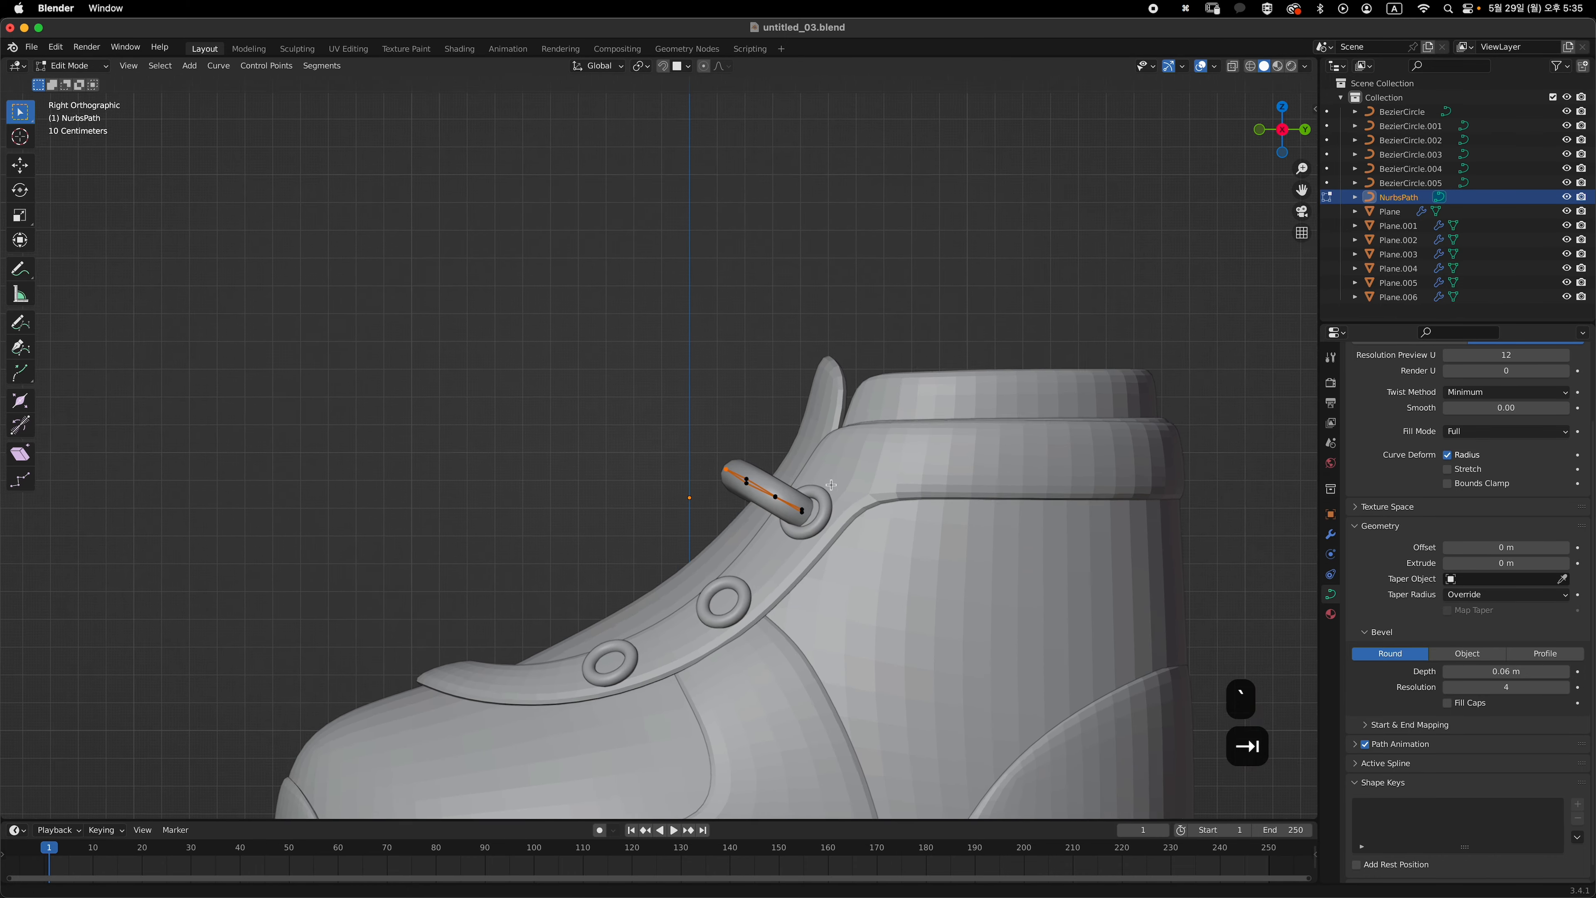
key(g)
click(858, 551)
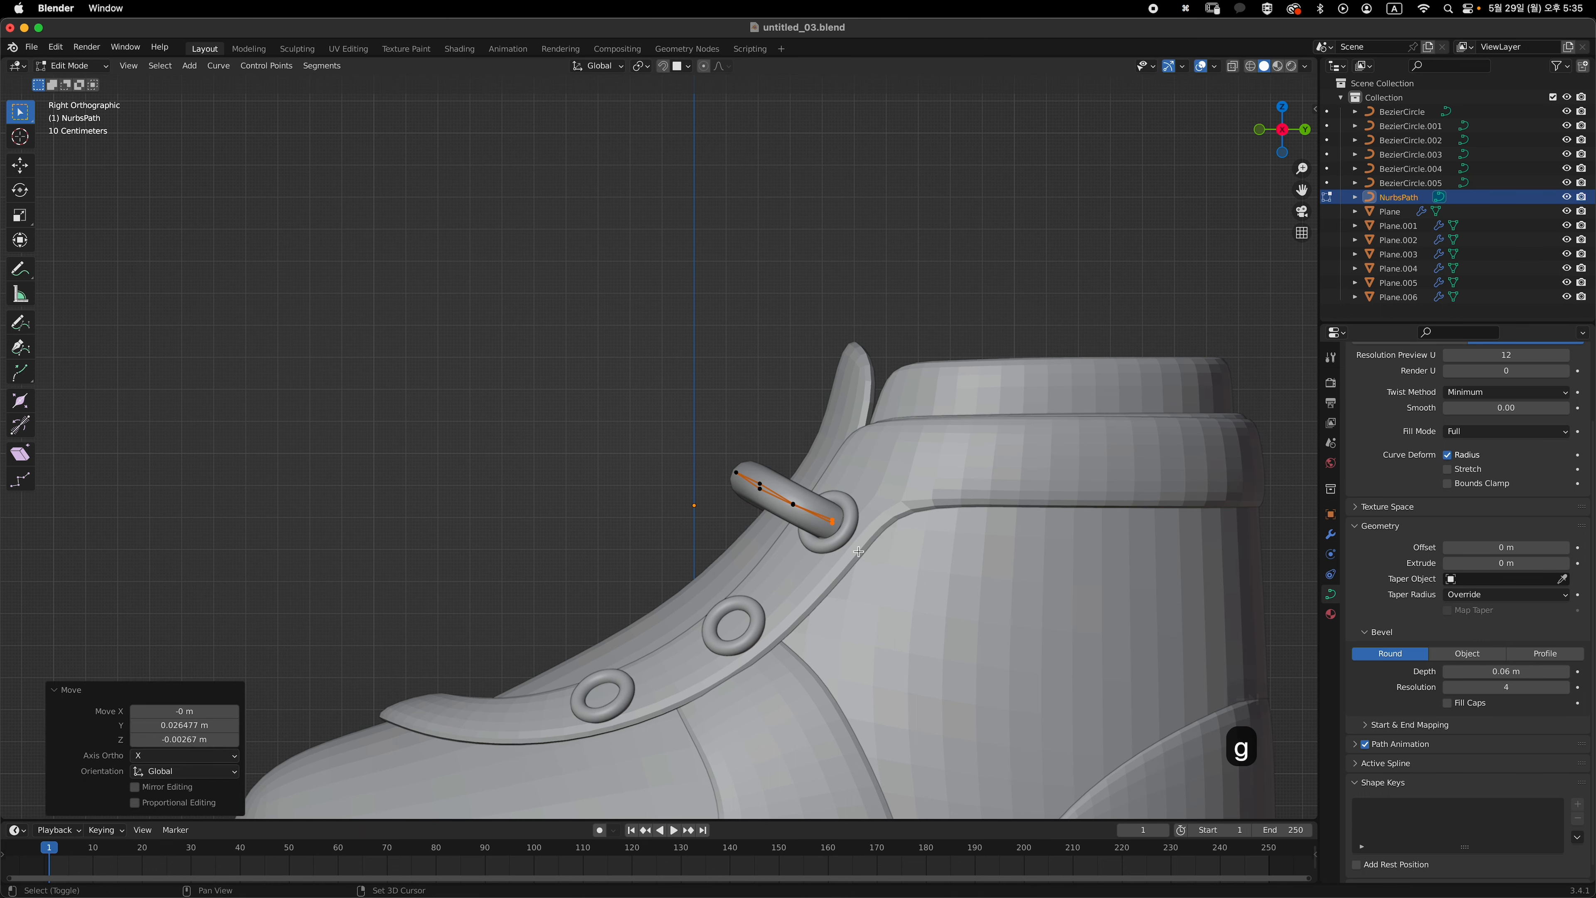
key(g)
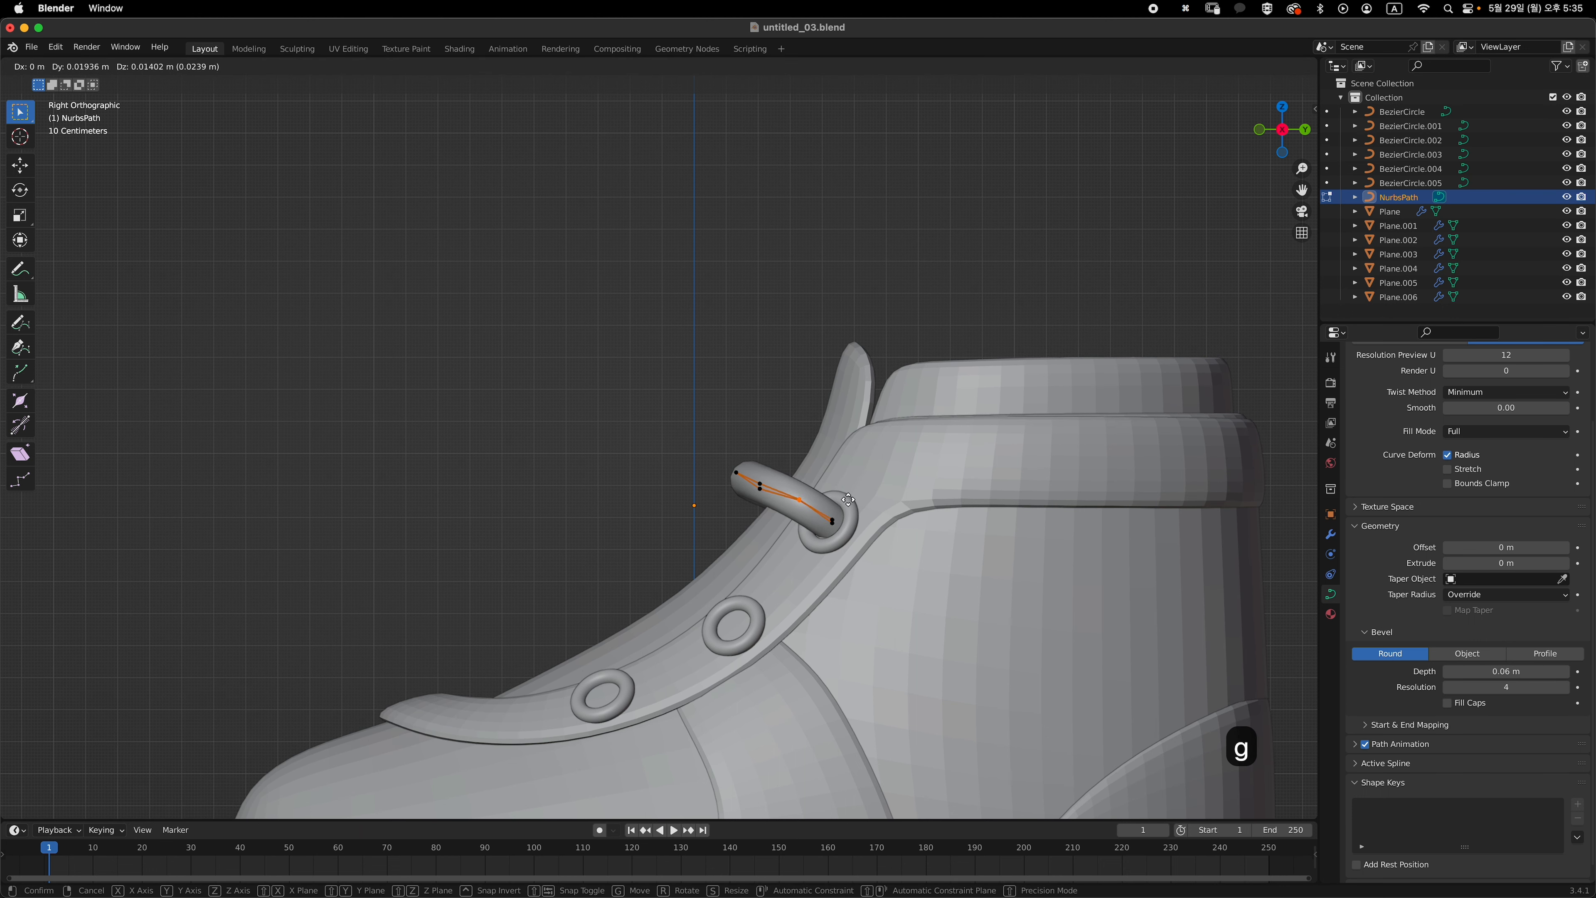
click(831, 512)
key(g)
click(817, 478)
- In front view, move the lace's +X second-to-end point about 0.03 m outward in X and -0.01 m in Z
key(KP_1)
scroll(951, 594, up, 2)
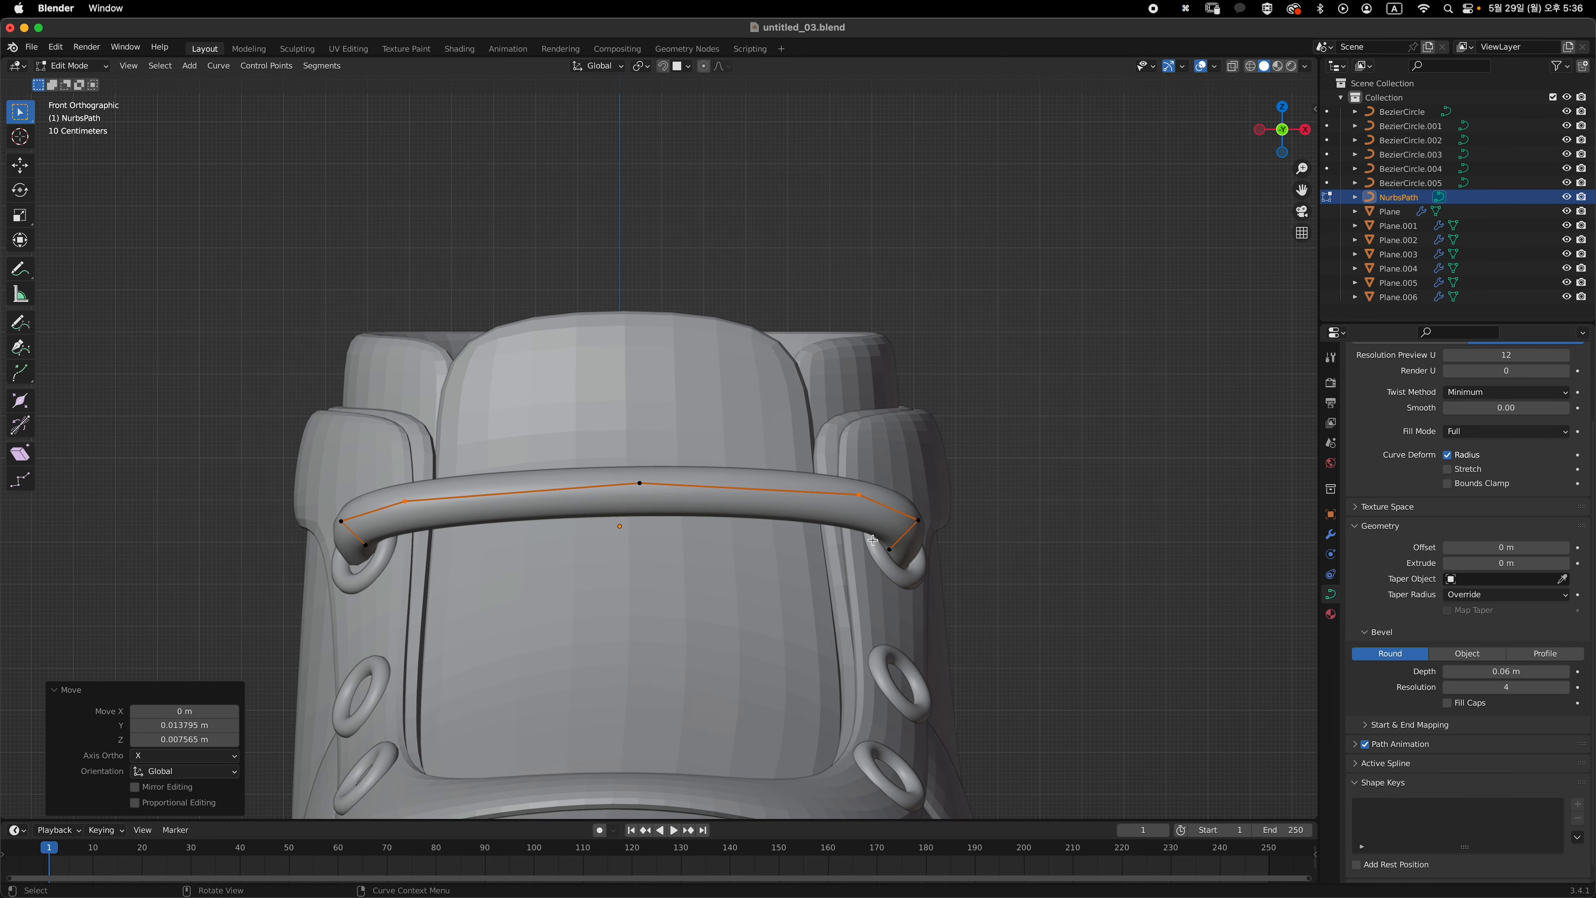
key(g)
key(g)
click(970, 558)
middle_drag(971, 558, 1118, 560)
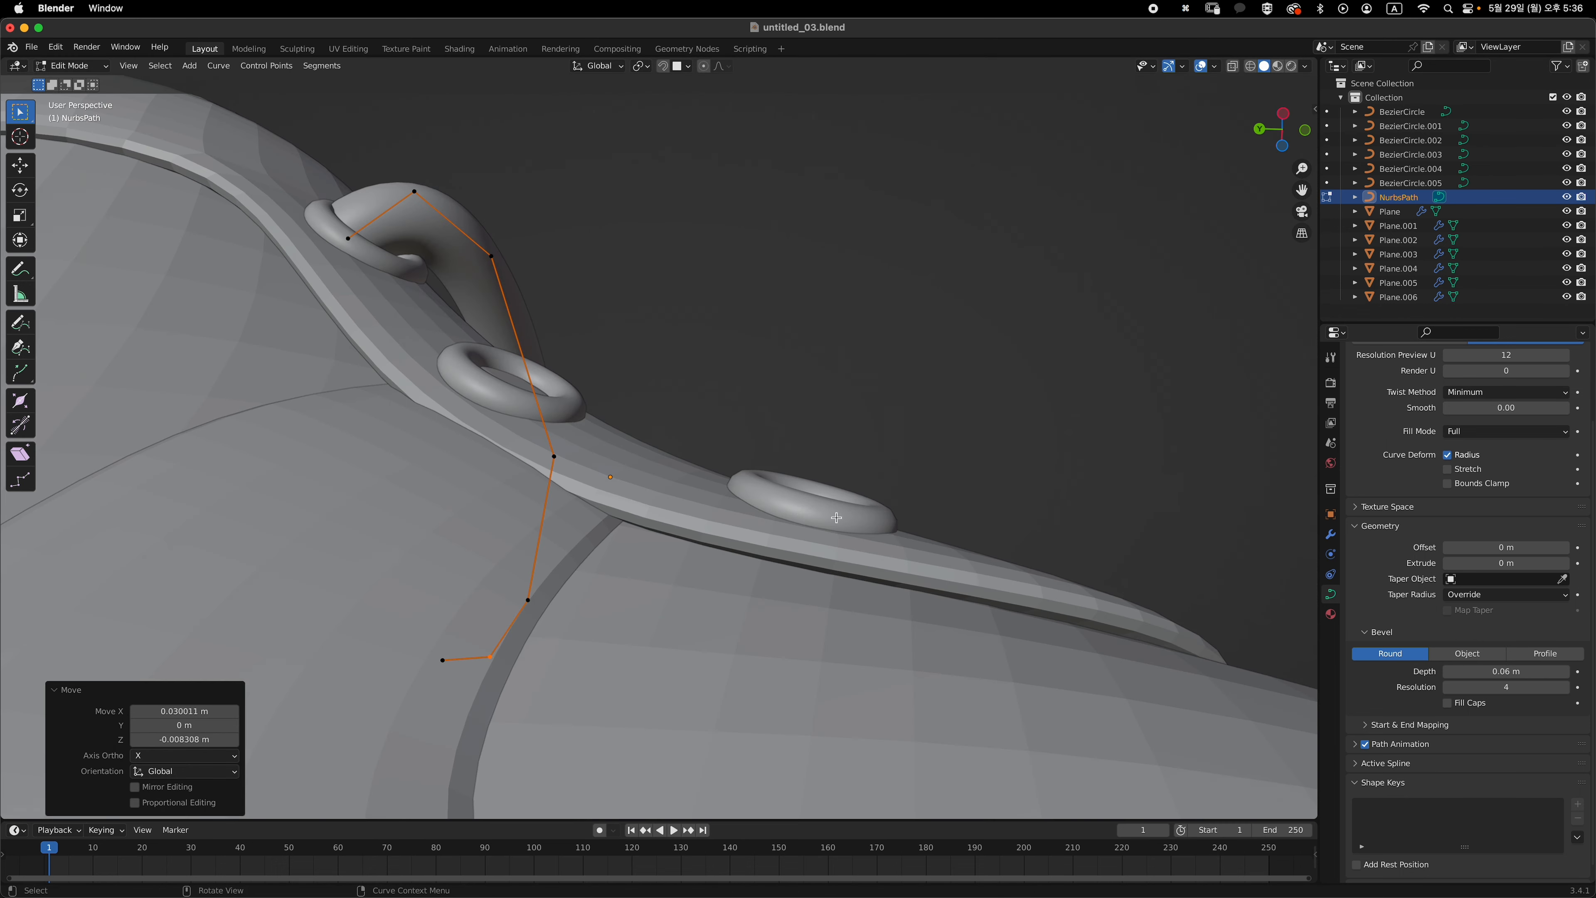
- Move the -X second-to-end point about -0.02 m in X and Z, and adjust the neighbouring points at that eyelet
key(KP_1)
click(538, 534)
key(g)
click(560, 545)
click(513, 510)
key(g)
click(586, 568)
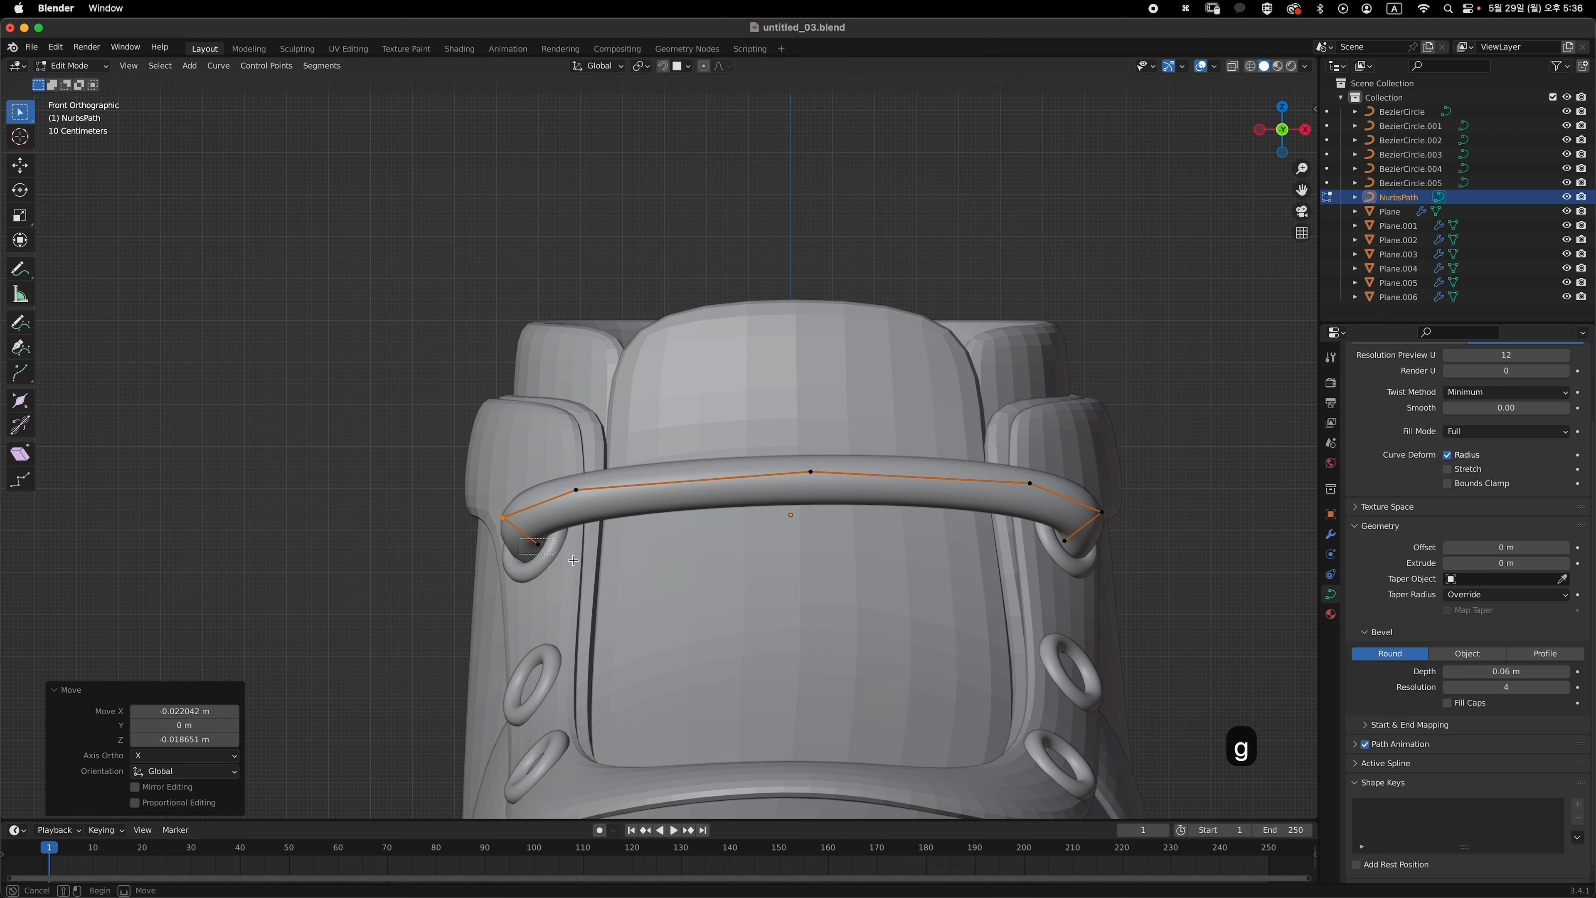
key(g)
click(662, 520)
- Adjust the height of the lace's middle point along Z and leave Edit Mode
mouse_move(754, 497)
middle_down()
mouse_move(779, 513)
mouse_move(737, 510)
middle_up()
key(KP_1)
click(762, 405)
key(g)
key(z)
click(814, 463)
middle_drag(815, 465, 967, 522)
key(Tab)
- In side view, duplicate the lace about -0.31 m in Y and -0.32 m in Z onto the middle pair of eyelets
middle_drag(1013, 570, 842, 558)
key(KP_3)
key(shift+d)
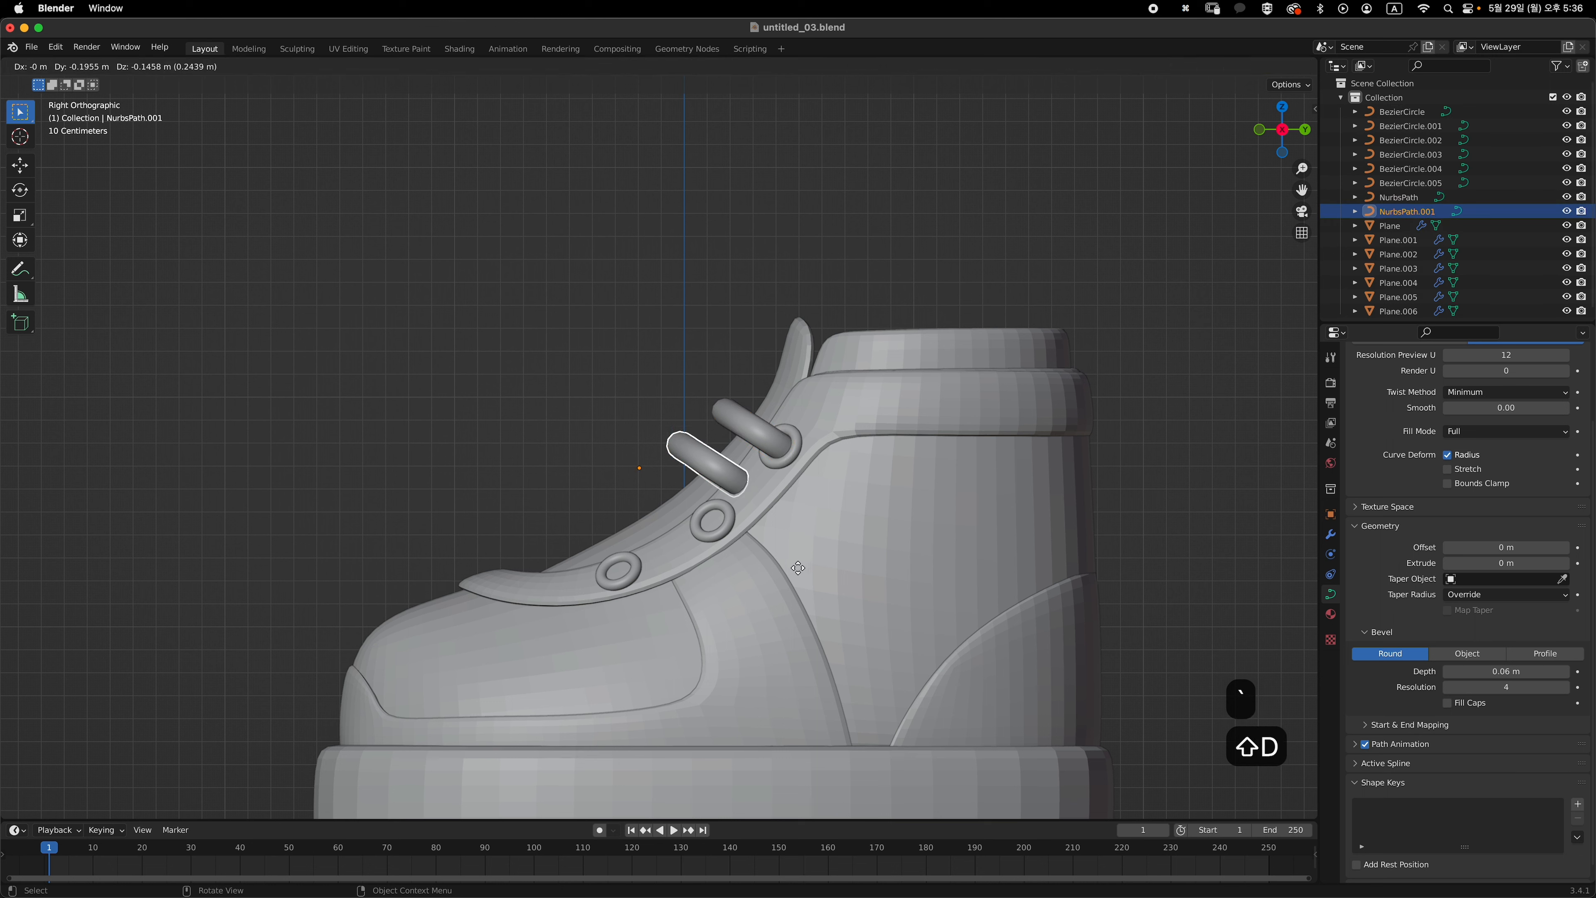
click(778, 602)
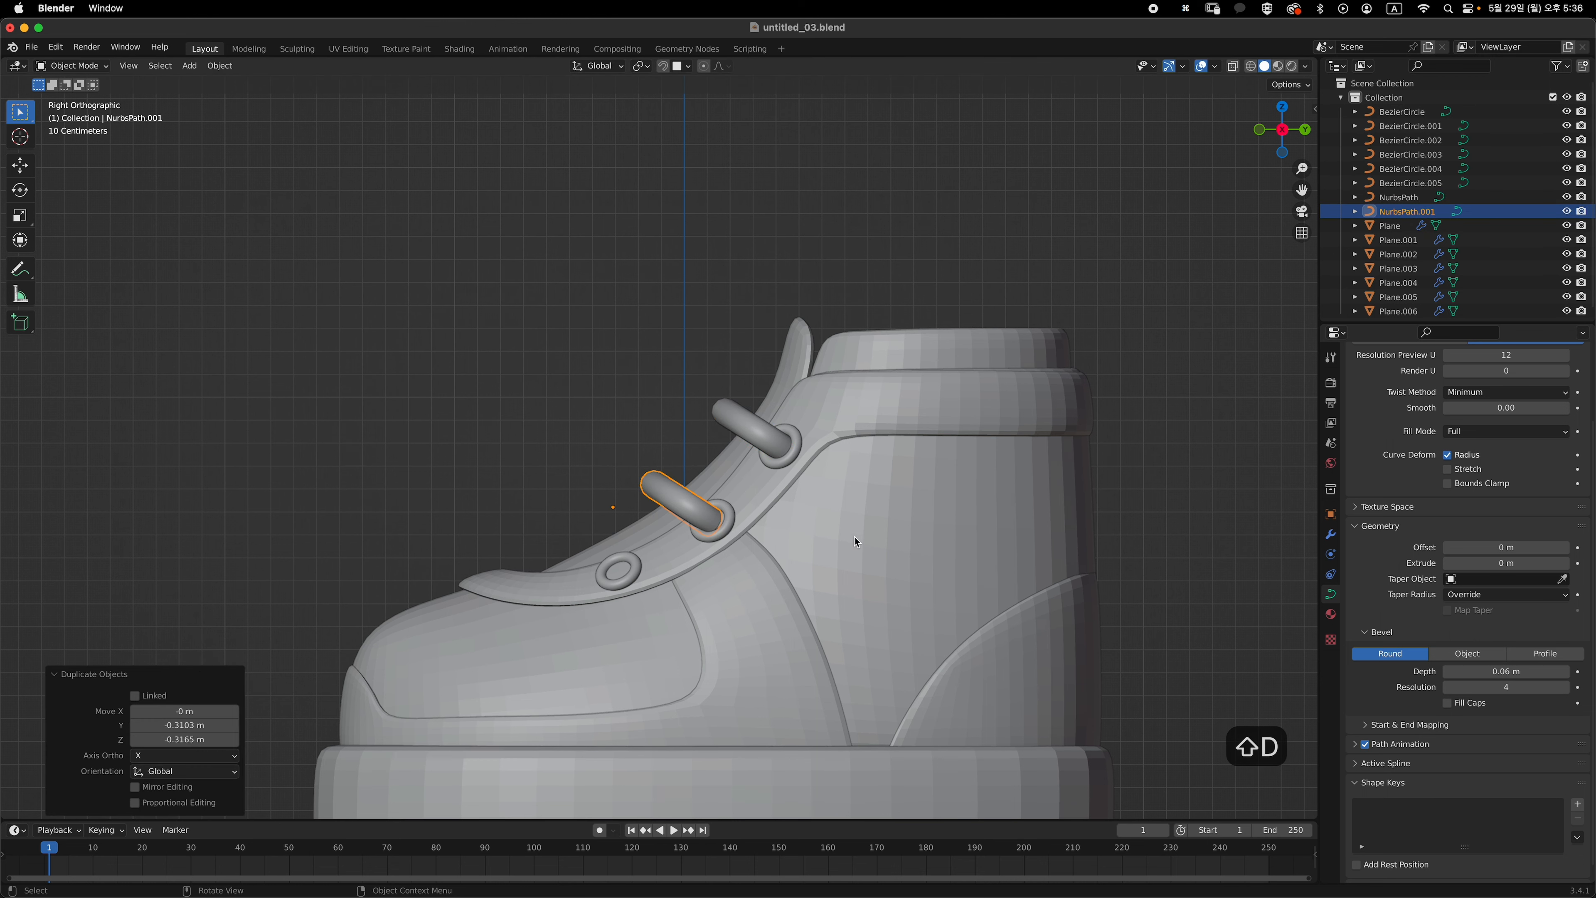
- Rotate the duplicated lace about 10.2° and a further 4.65°, and move it so its ends sit in the middle eyelets
key(r)
click(880, 531)
key(g)
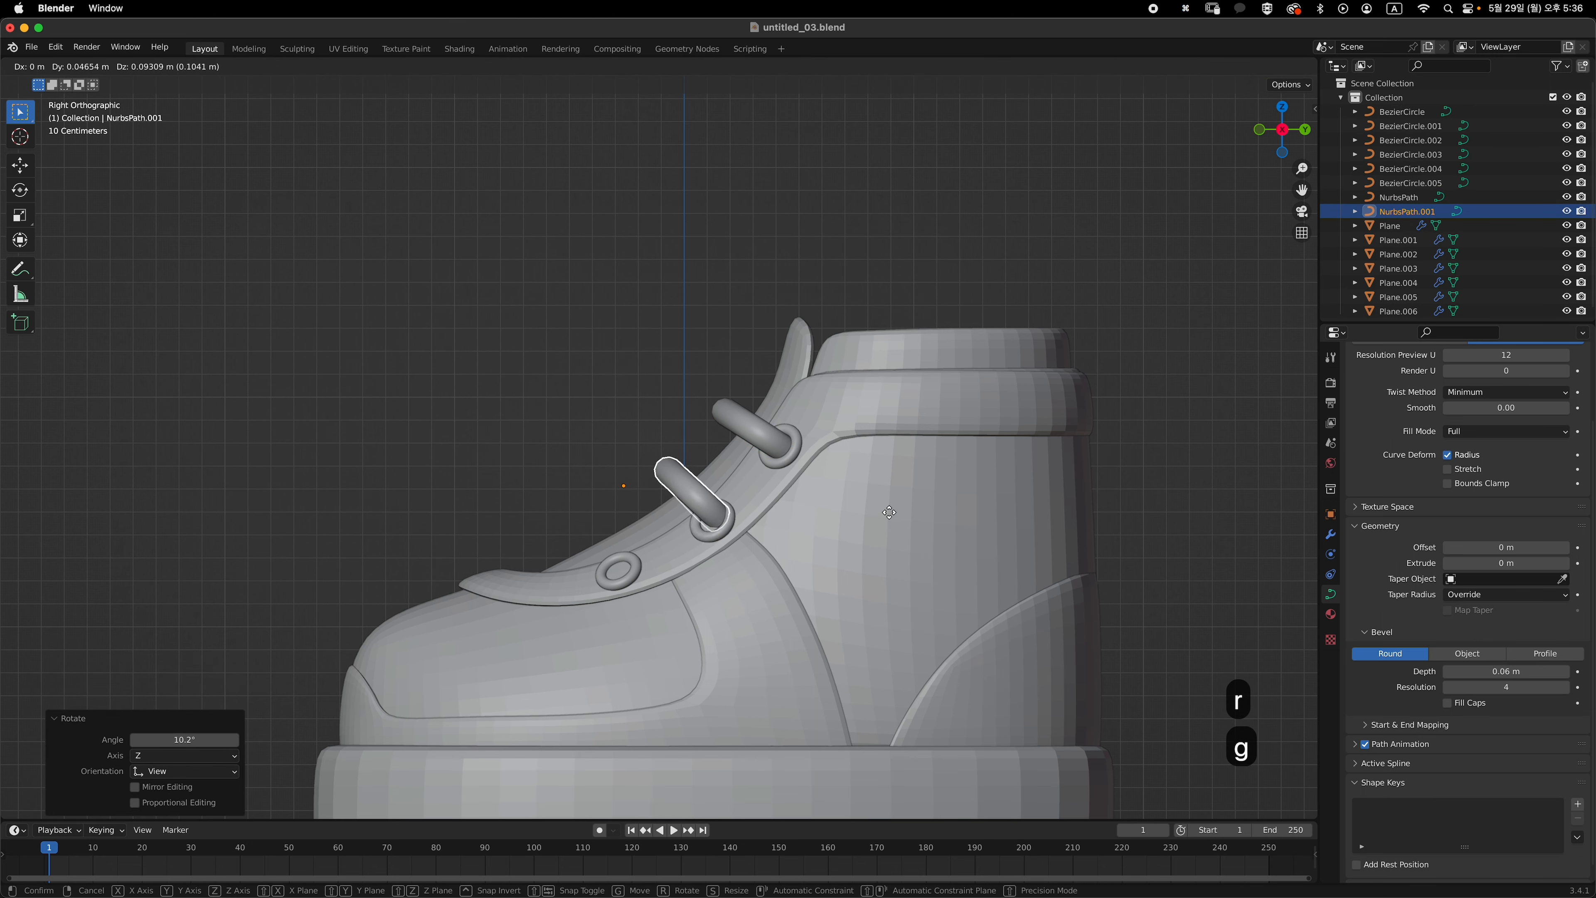
click(882, 523)
key(r)
click(897, 521)
key(g)
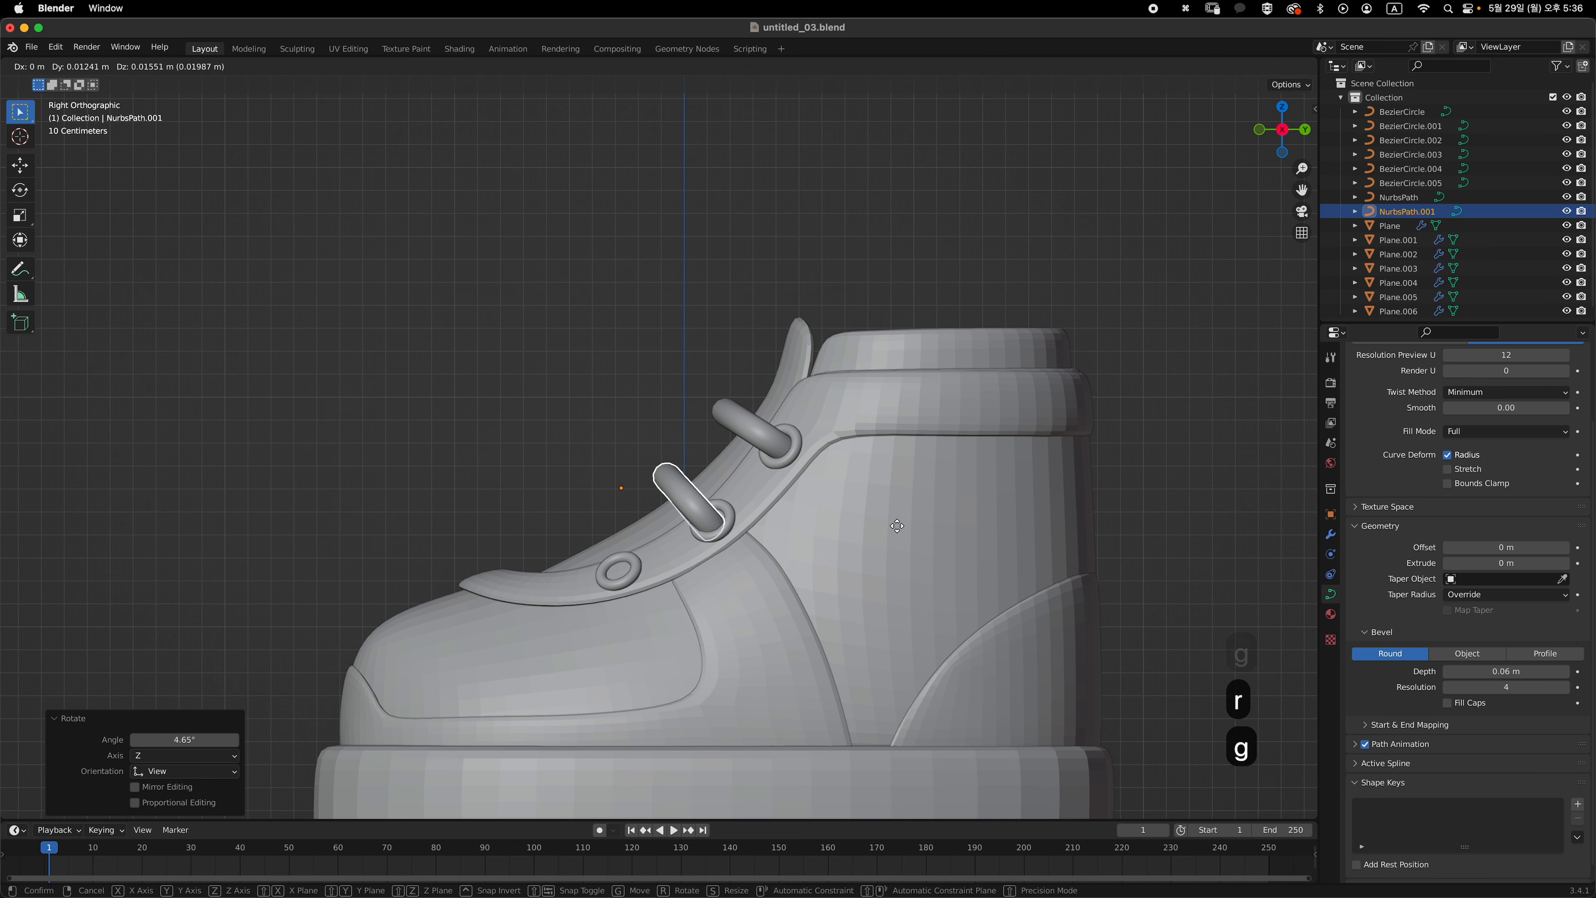
click(898, 525)
- Edit the second lace in front view and move its second-to-end points outward on both sides
middle_drag(898, 524, 876, 464)
key(grave)
key(Tab)
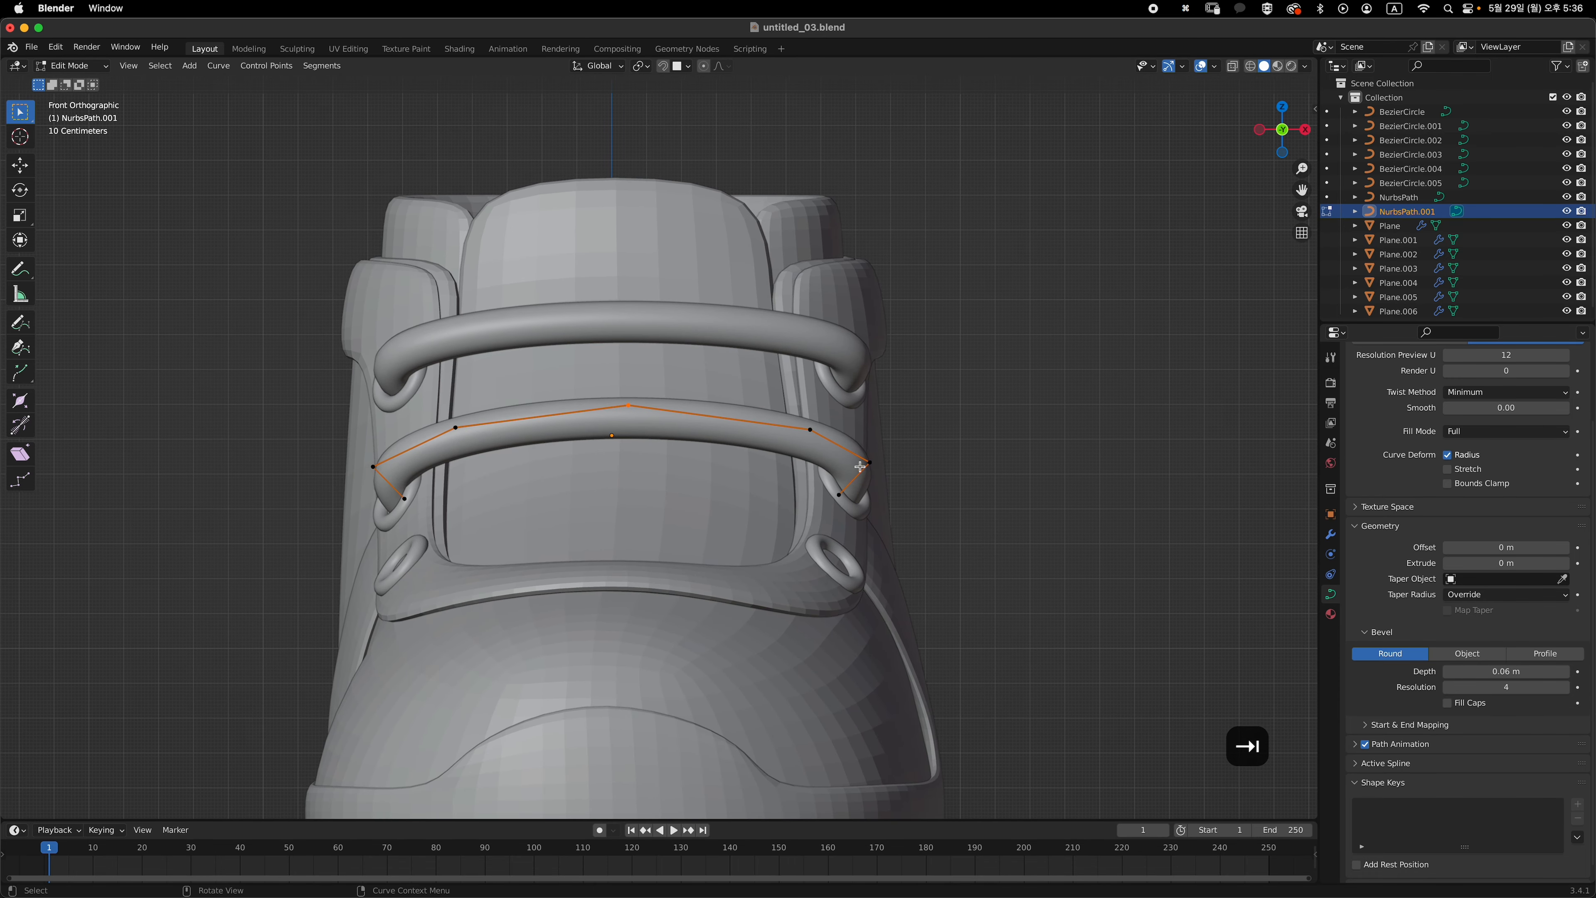
key(g)
click(922, 500)
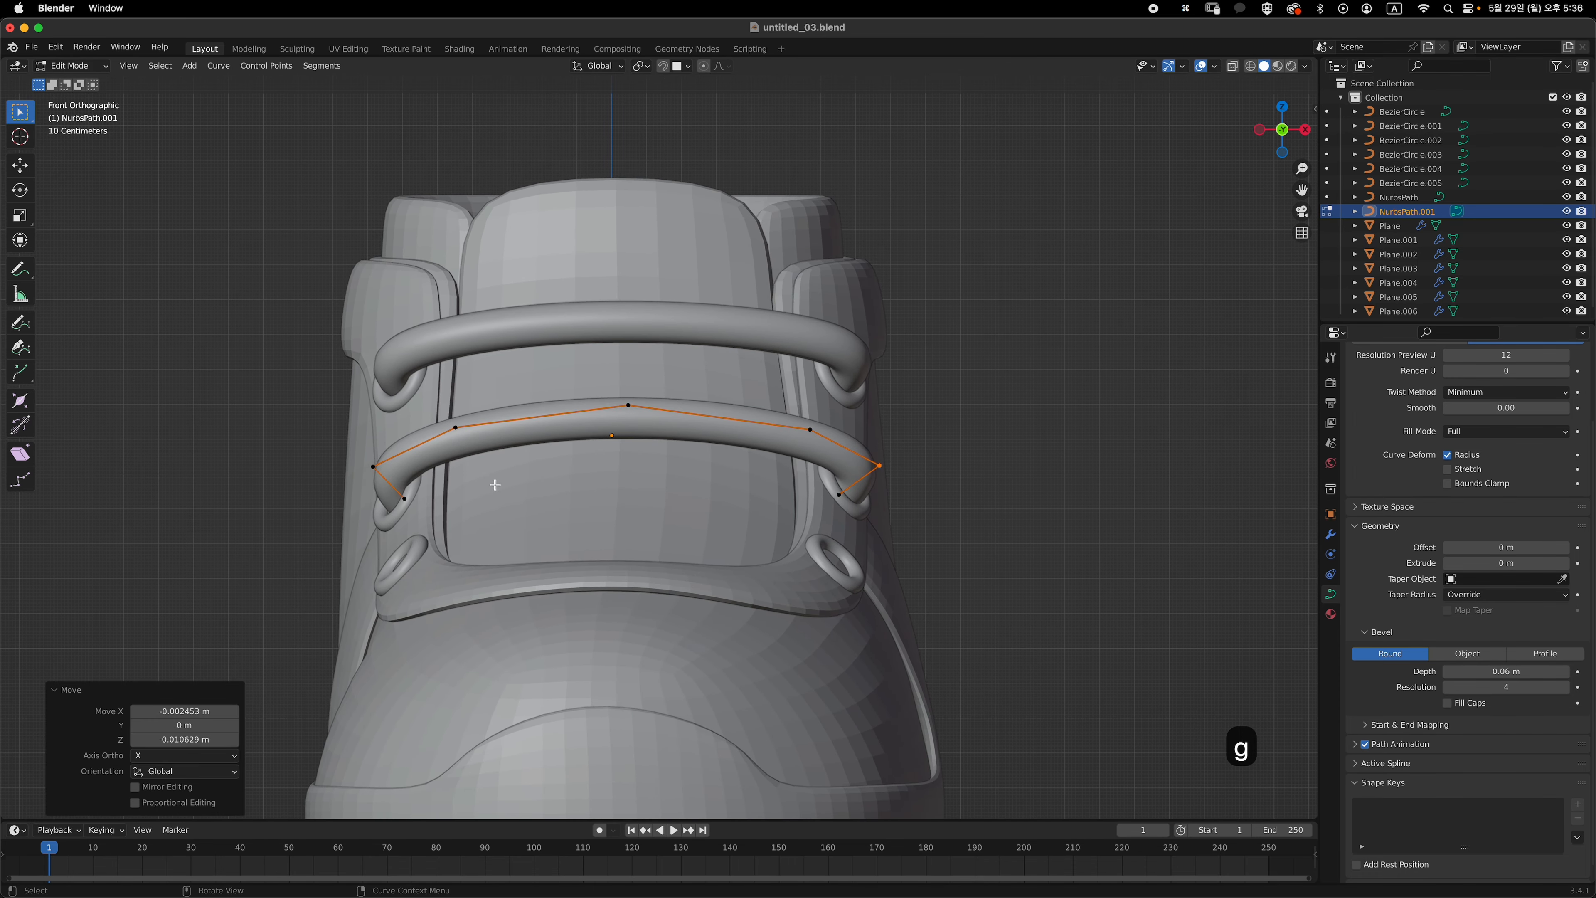
click(374, 467)
key(g)
click(475, 495)
- Adjust the second lace's -X end point and its neighbouring points to follow the middle eyelet and overlay panel
click(404, 498)
key(g)
click(433, 500)
key(g)
click(428, 481)
click(435, 407)
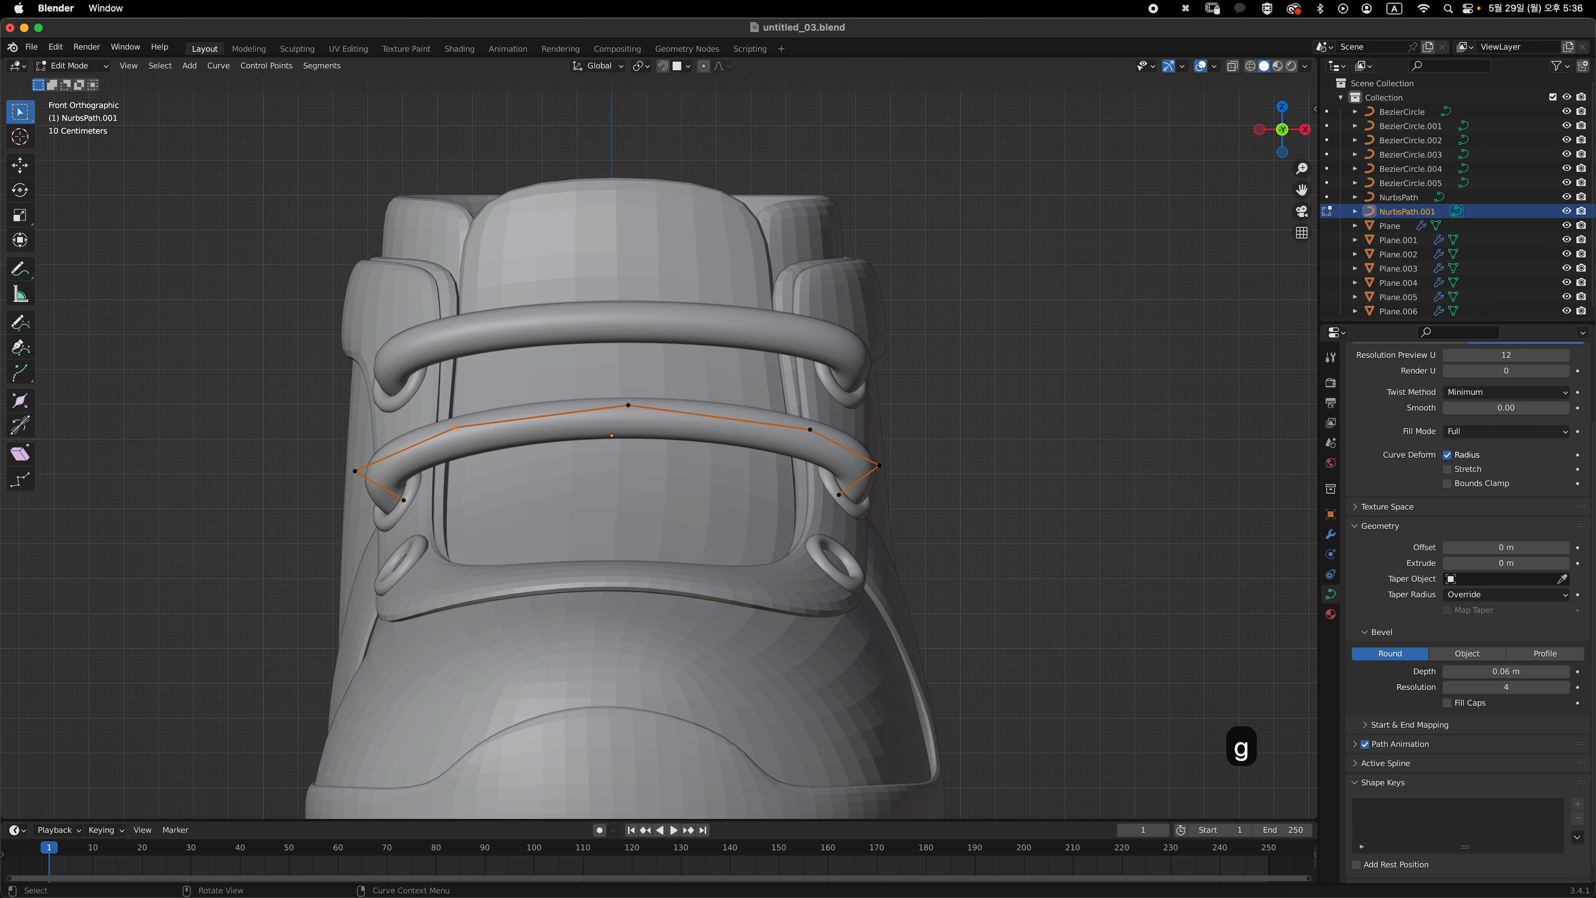
key(g)
click(554, 476)
- In front view, refine the second lace's points on the -X and +X sides and return to Object Mode
key(Tab)
ctrl+middle_drag(779, 454, 735, 531)
key(grave)
key(Tab)
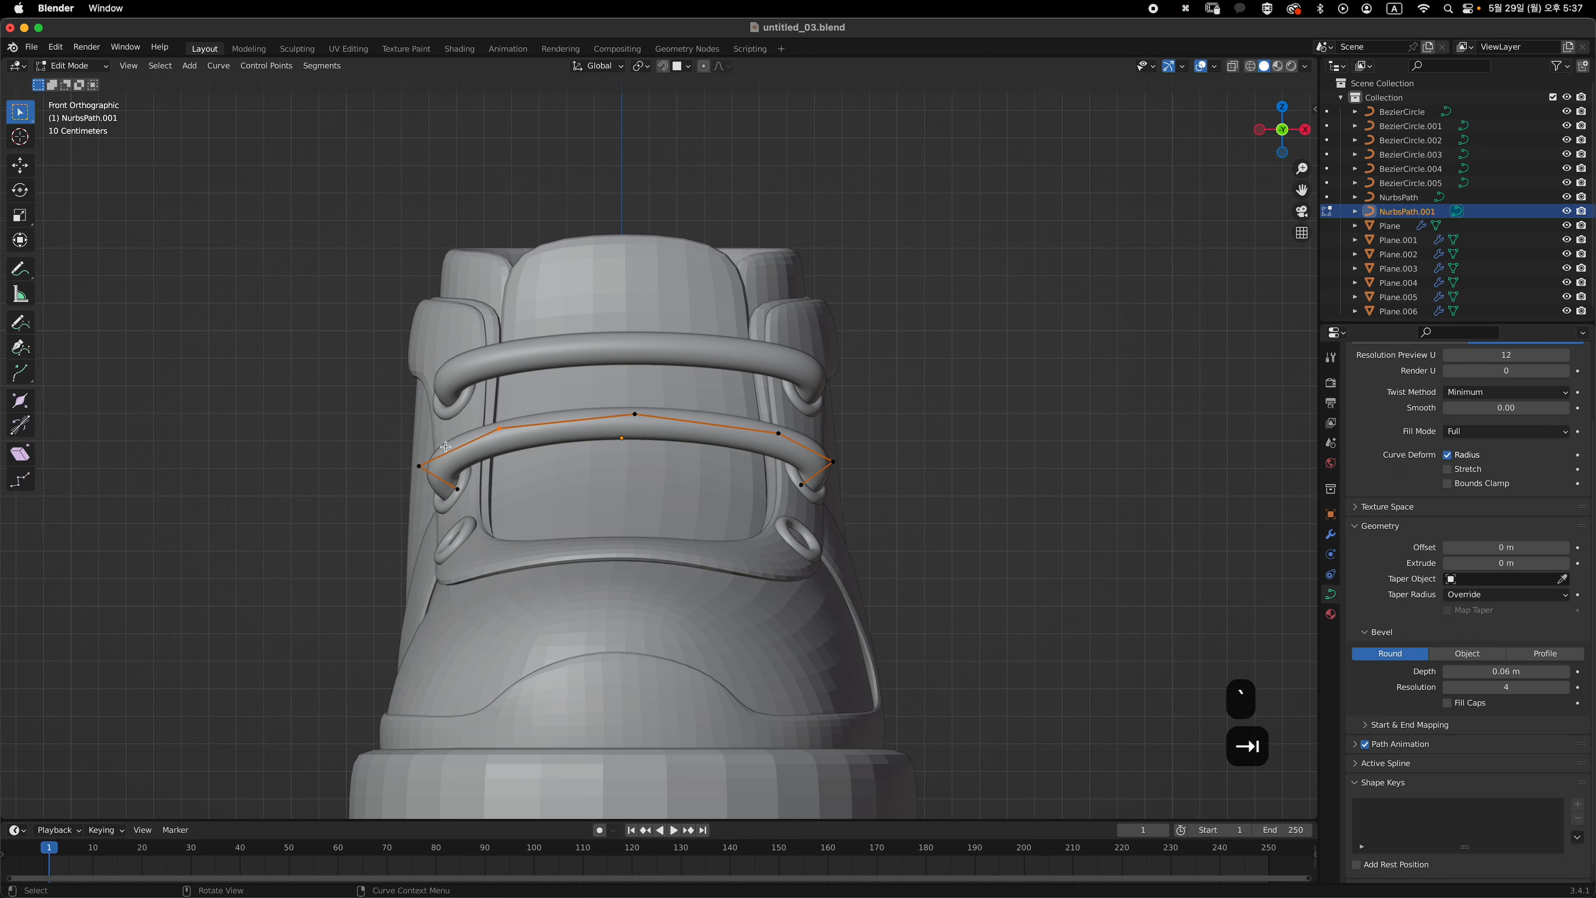
click(439, 451)
key(g)
click(465, 529)
click(856, 491)
key(g)
click(863, 504)
key(Tab)
key(grave)
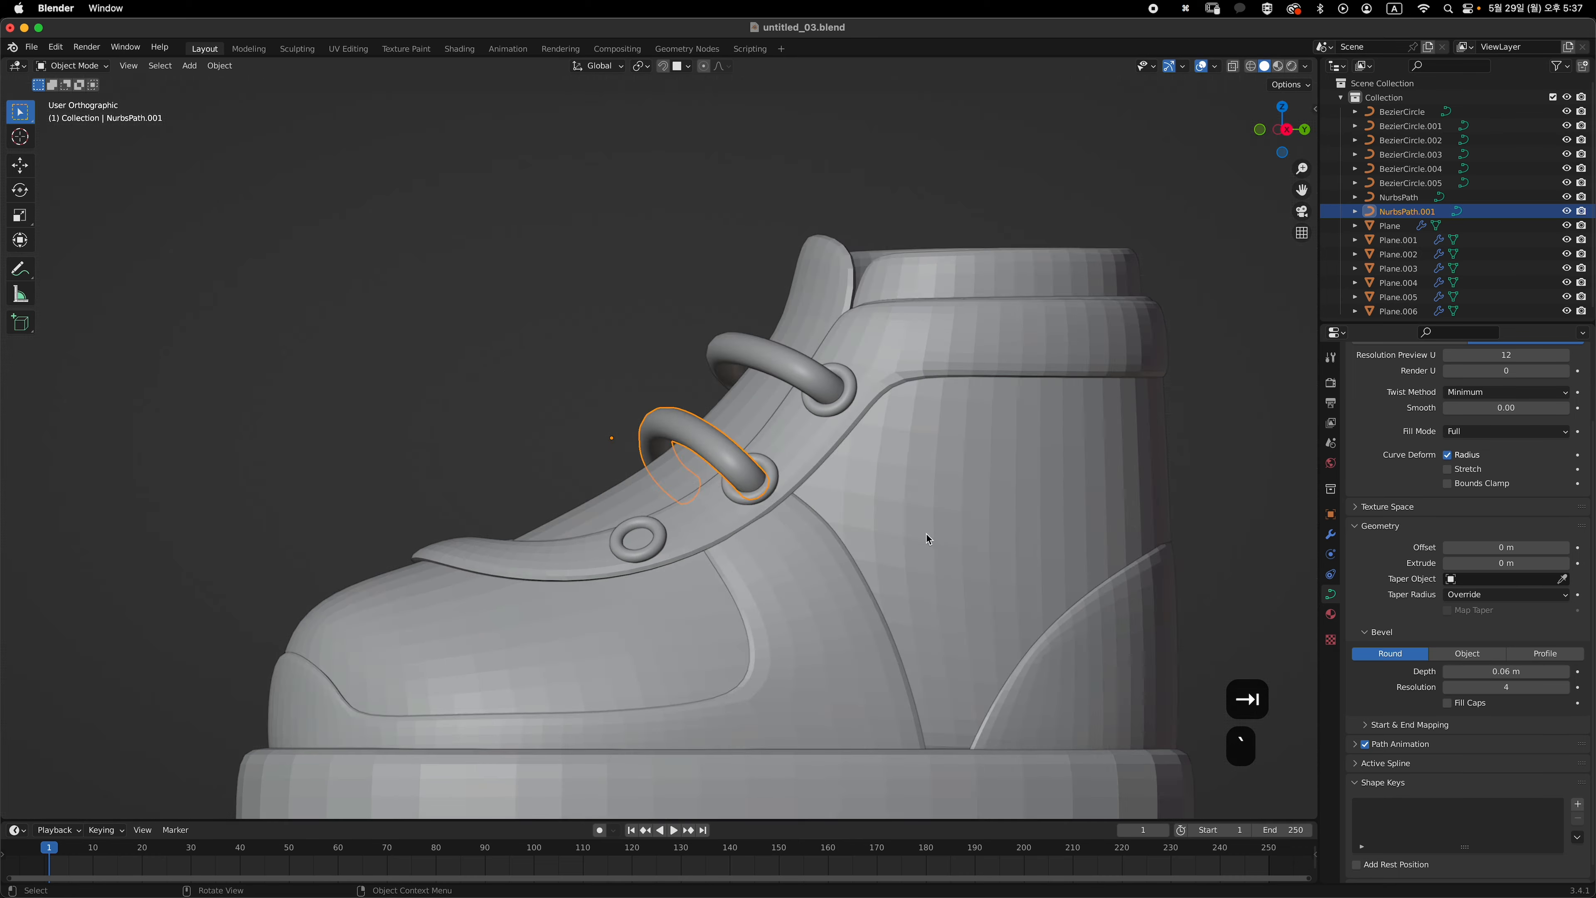
key(shift+d)
click(759, 586)
key(super+z)
- In side view, reposition the second lace's selected control points so the lace follows the tongue
key(Tab)
key(g)
click(738, 443)
key(Tab)
key(Tab)
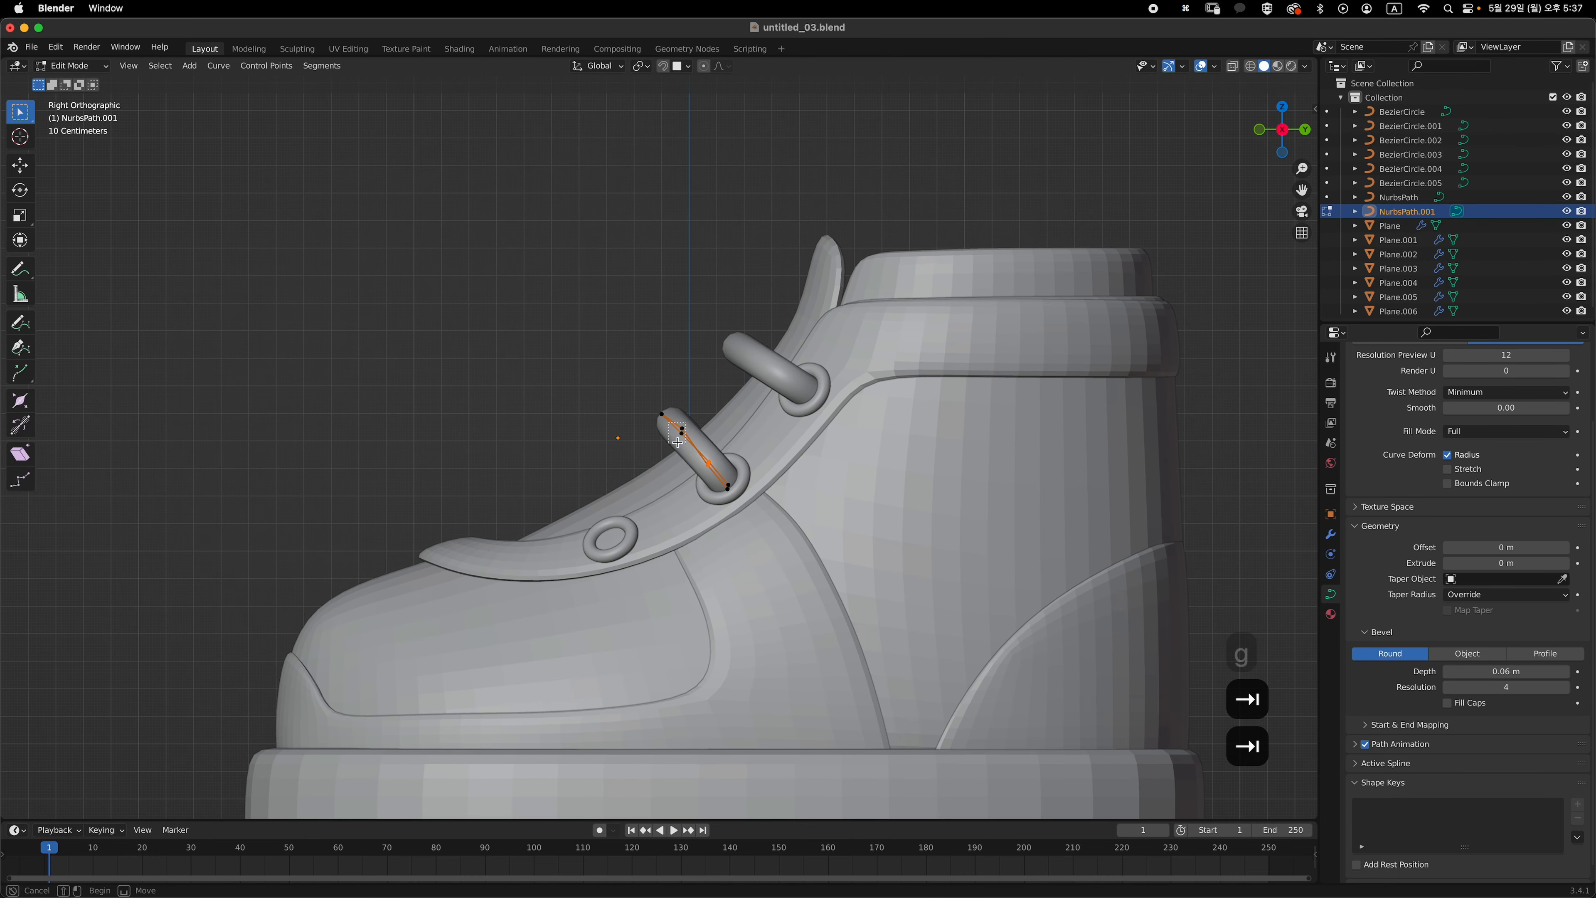
key(g)
click(738, 438)
- Duplicate the second lace in Object Mode and place the copy near the bottom pair of eyelets
key(Tab)
key(shift+d)
click(744, 532)
- Rotate the third lace about 12.2° and slightly more, and move its ends into the bottom eyelets
key(r)
click(815, 560)
key(r)
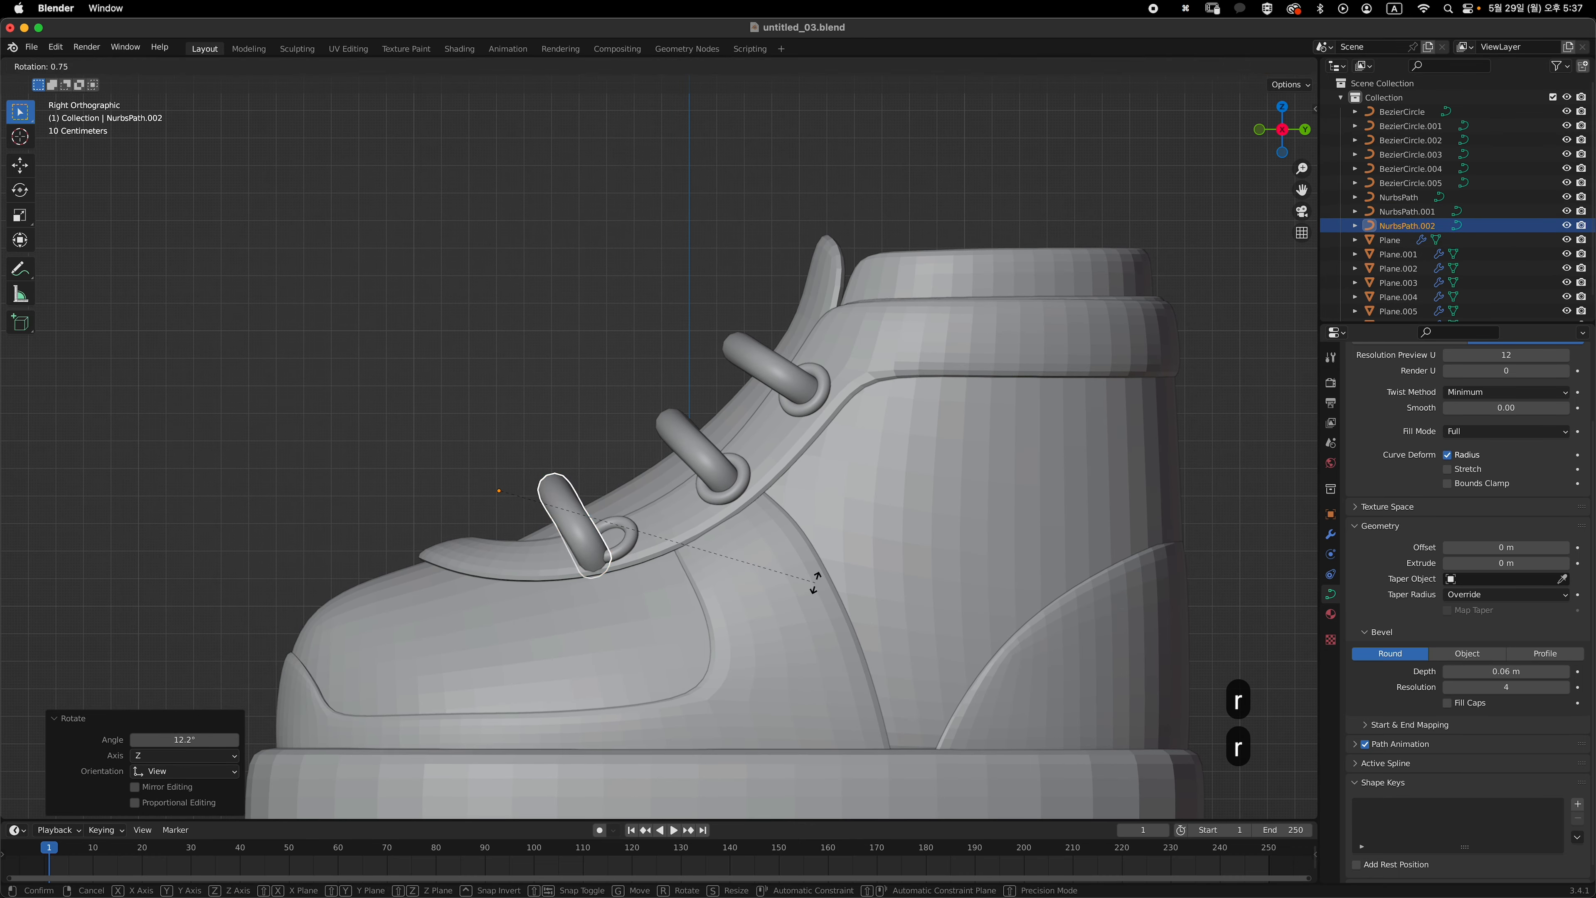
click(826, 575)
key(g)
key(g)
click(841, 559)
- Edit the third lace in front view and move its +X end point and second-to-end point to fit the bottom eyelet
key(grave)
key(Tab)
scroll(816, 528, up, 2)
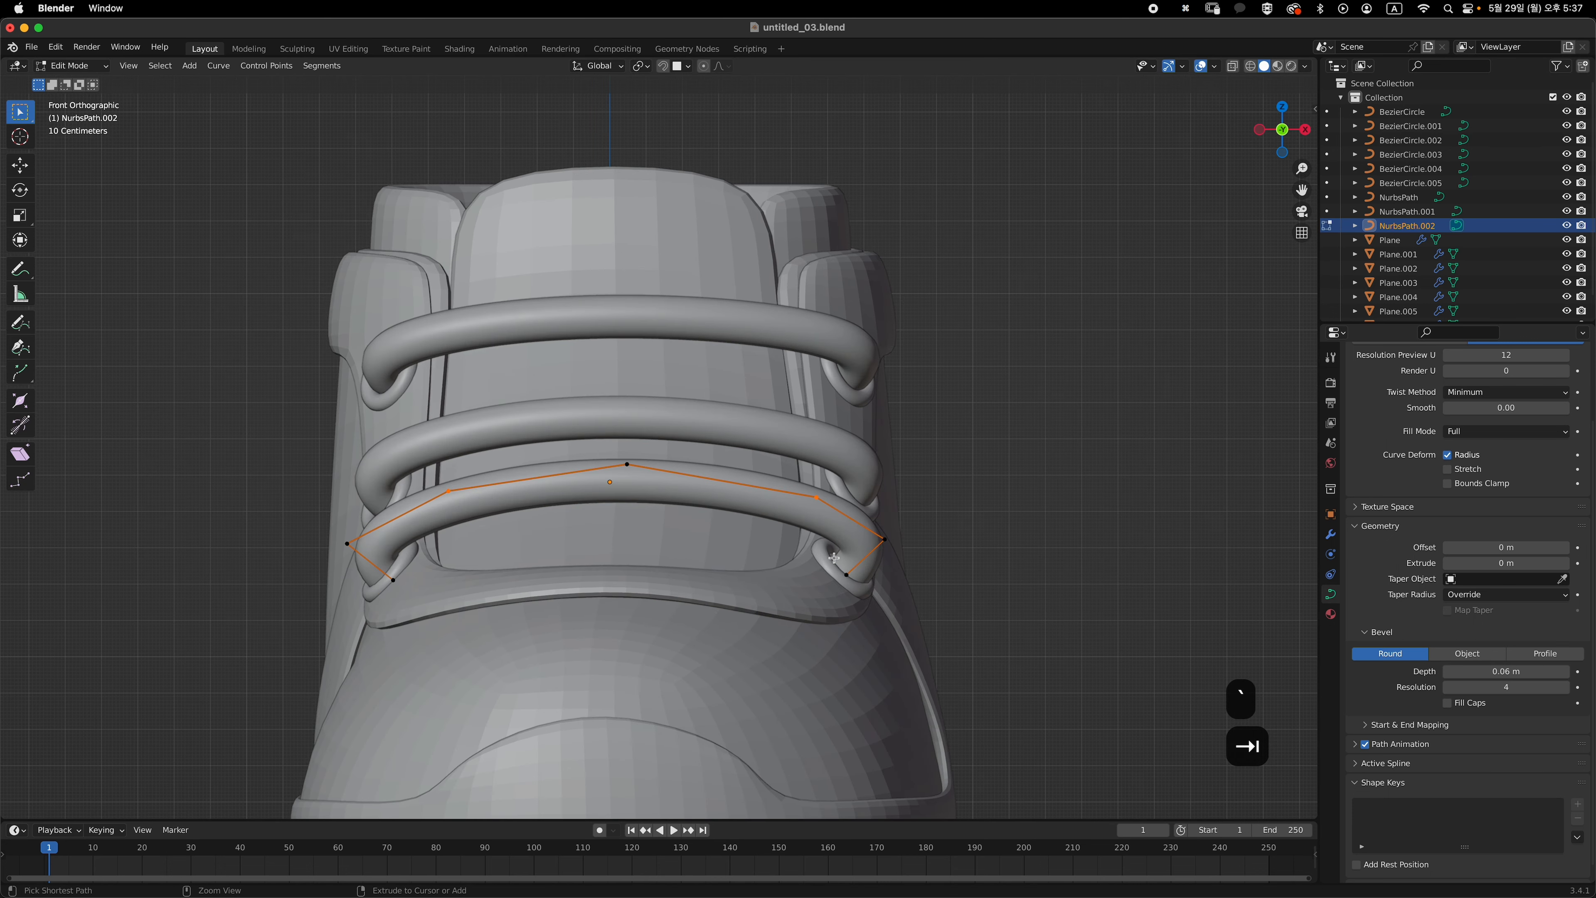
key(g)
click(865, 605)
drag(861, 512, 909, 575)
key(g)
click(897, 582)
- Move the third lace's -X end point about 0.02 m in X and 0.01 m in Z, and nudge its second-to-end point
drag(370, 561, 424, 607)
key(g)
click(431, 605)
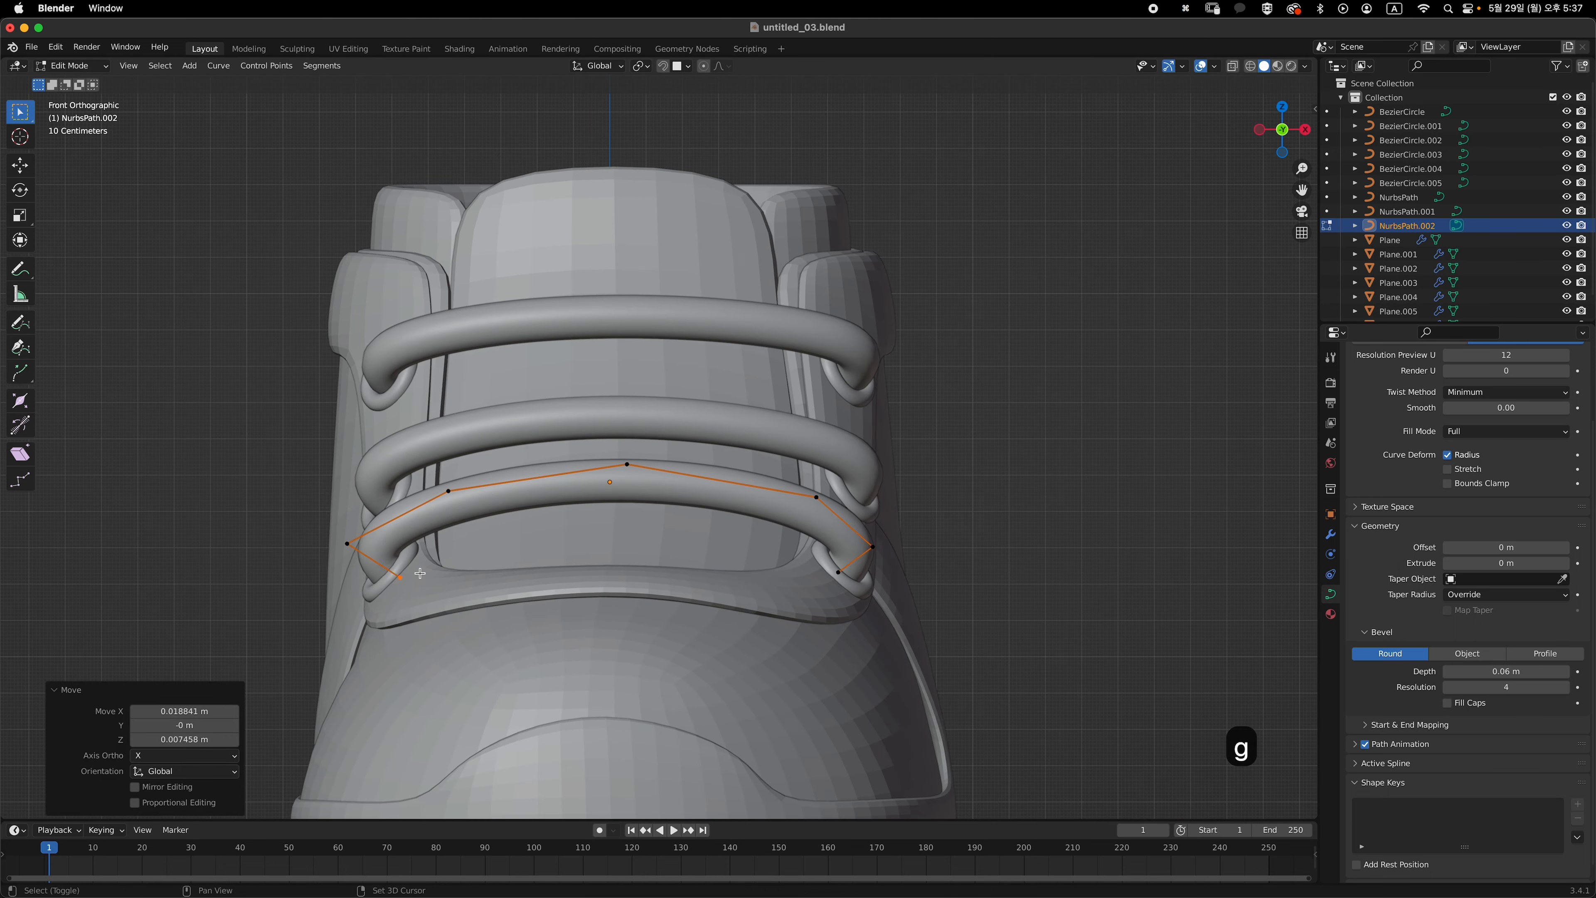
drag(319, 516, 442, 562)
key(g)
click(445, 560)
- In side view, move the third lace's three upper points about 0.03 m in Y and -0.06 m in Z toward the tongue
key(grave)
key(g)
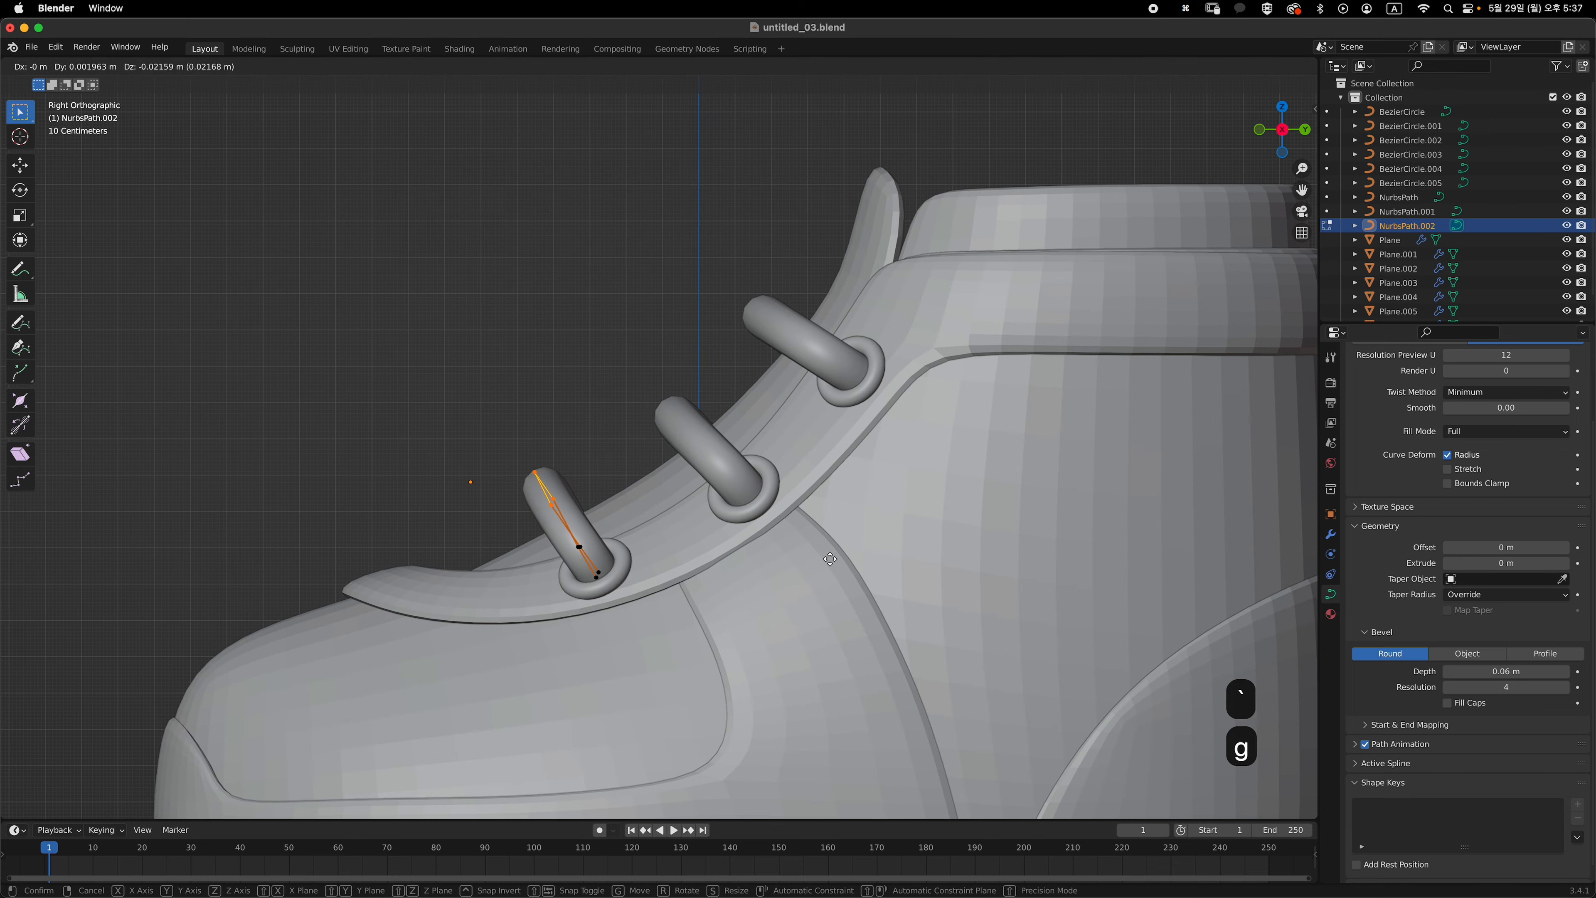
click(873, 636)
- In front view, nudge the third lace's -X upper and second-to-end points, and return to Object Mode in side view
key(grave)
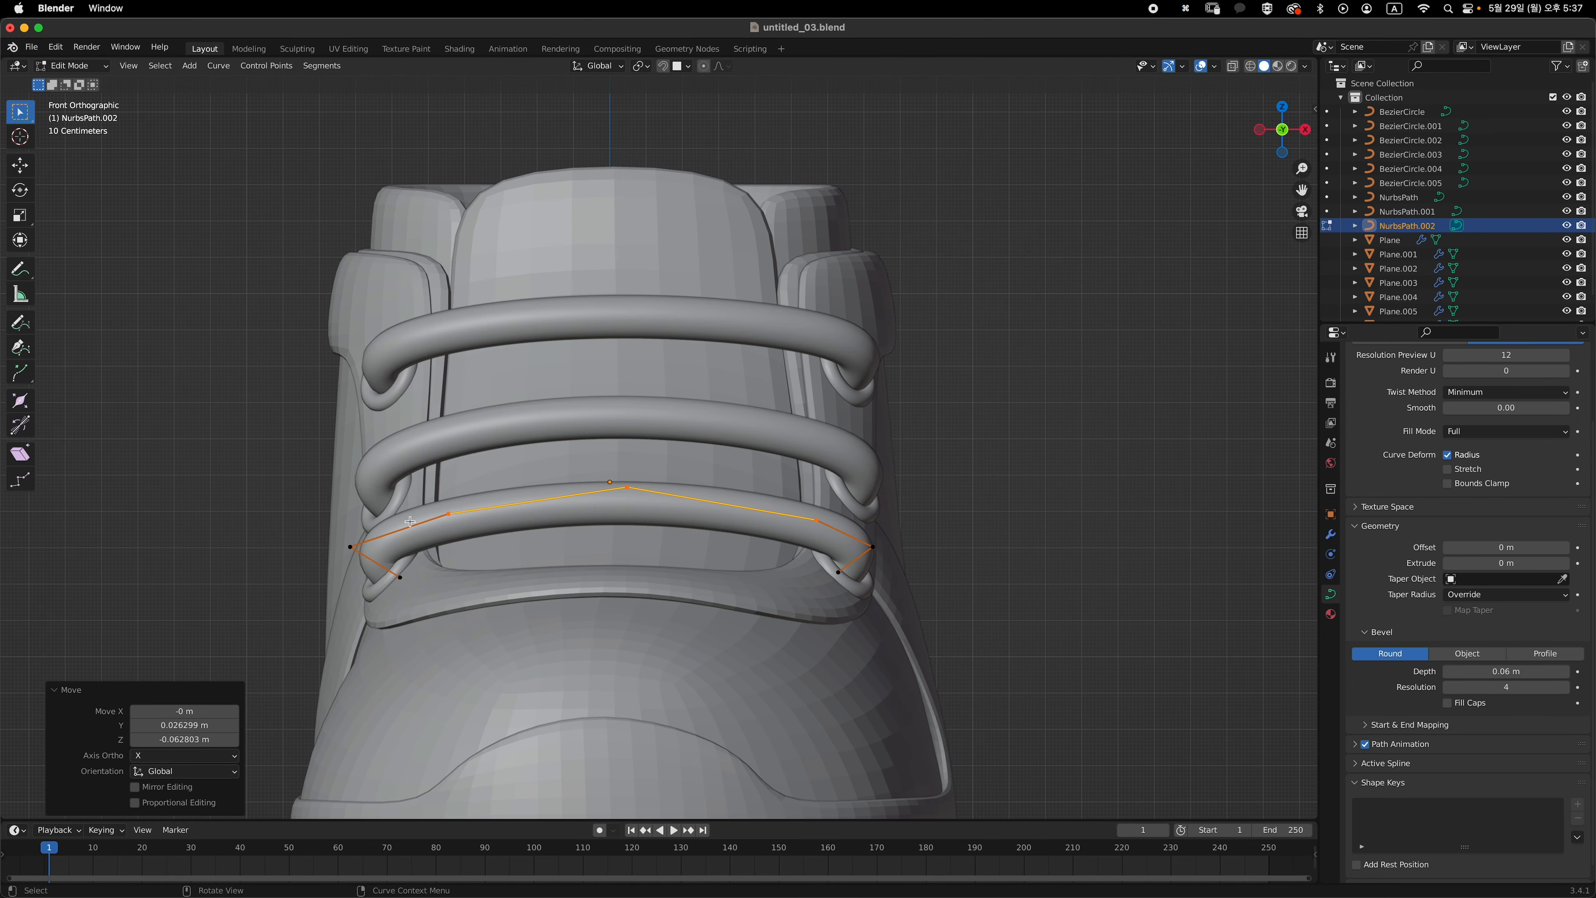
drag(422, 493, 473, 536)
key(g)
click(477, 532)
drag(330, 525, 374, 569)
key(g)
click(378, 568)
key(g)
drag(611, 471, 676, 530)
key(Tab)
key(grave)
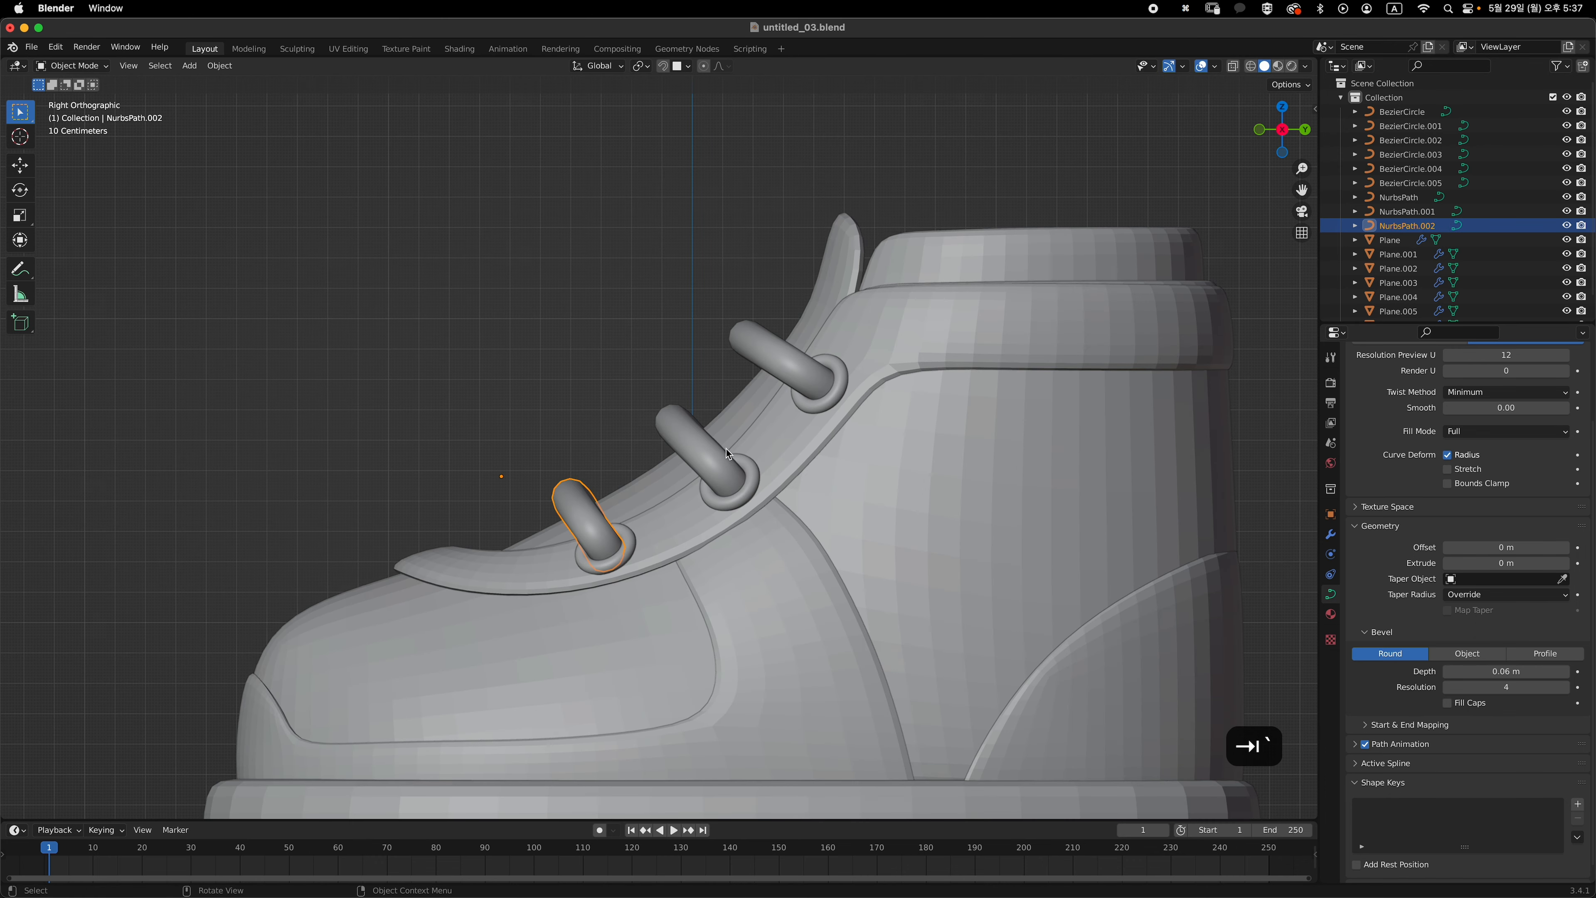
- Apply Shade Auto Smooth to all of the boot's objects
click(725, 447)
middle_drag(623, 435, 787, 613)
key(a)
right_click(899, 523)
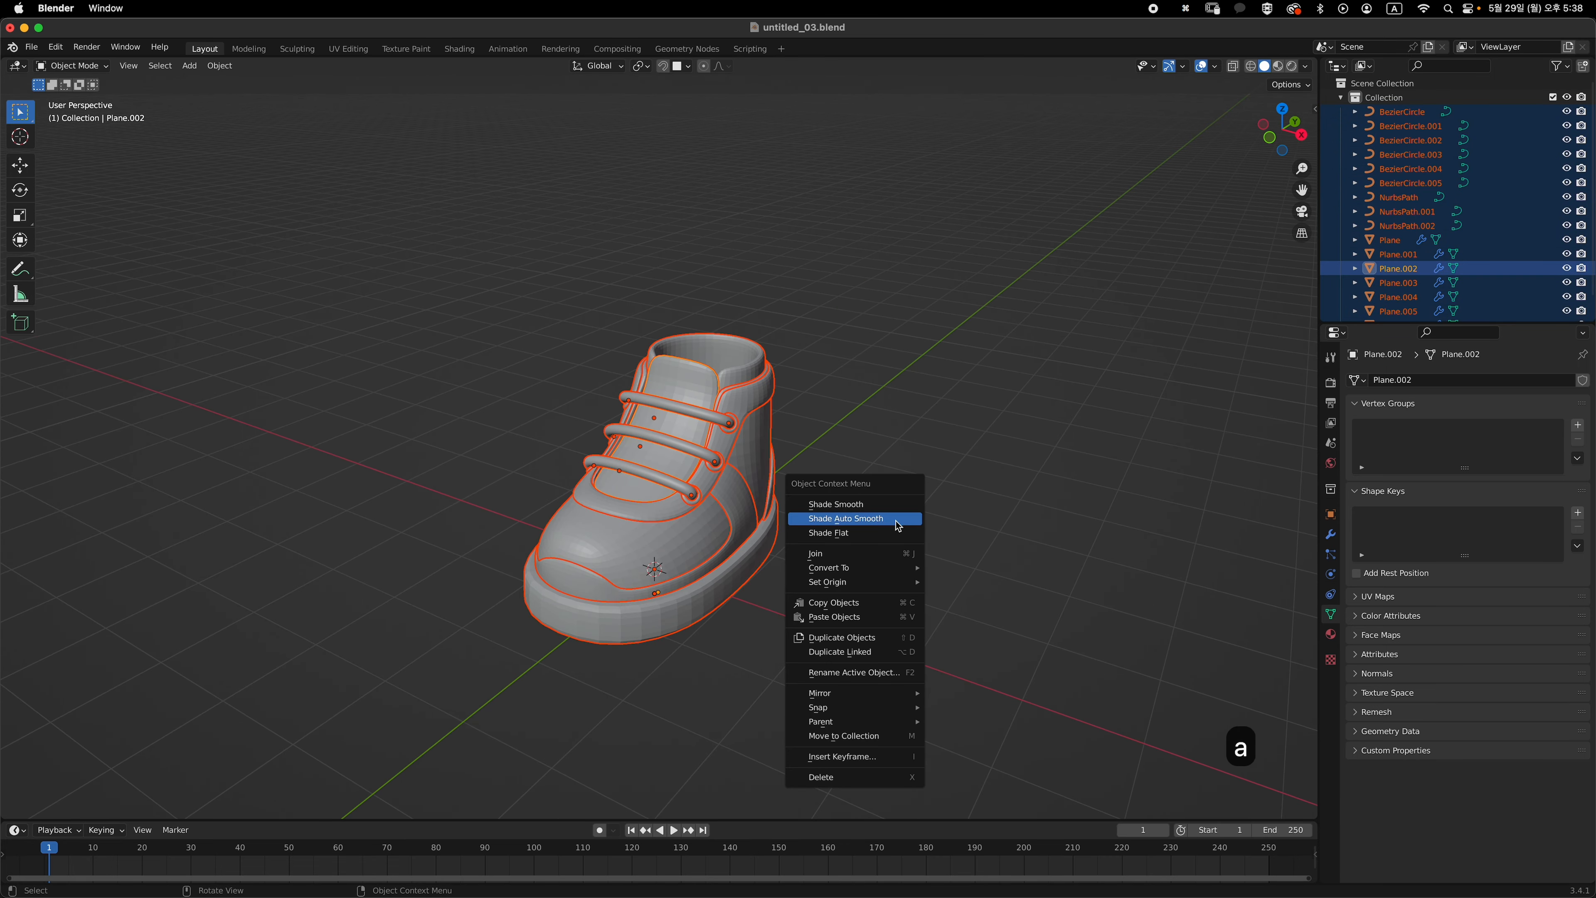
click(898, 518)
click(914, 518)
- Add a cube-shaped empty at the world origin and move it up about 1.21 m in Z in front view
key(grave)
click(803, 419)
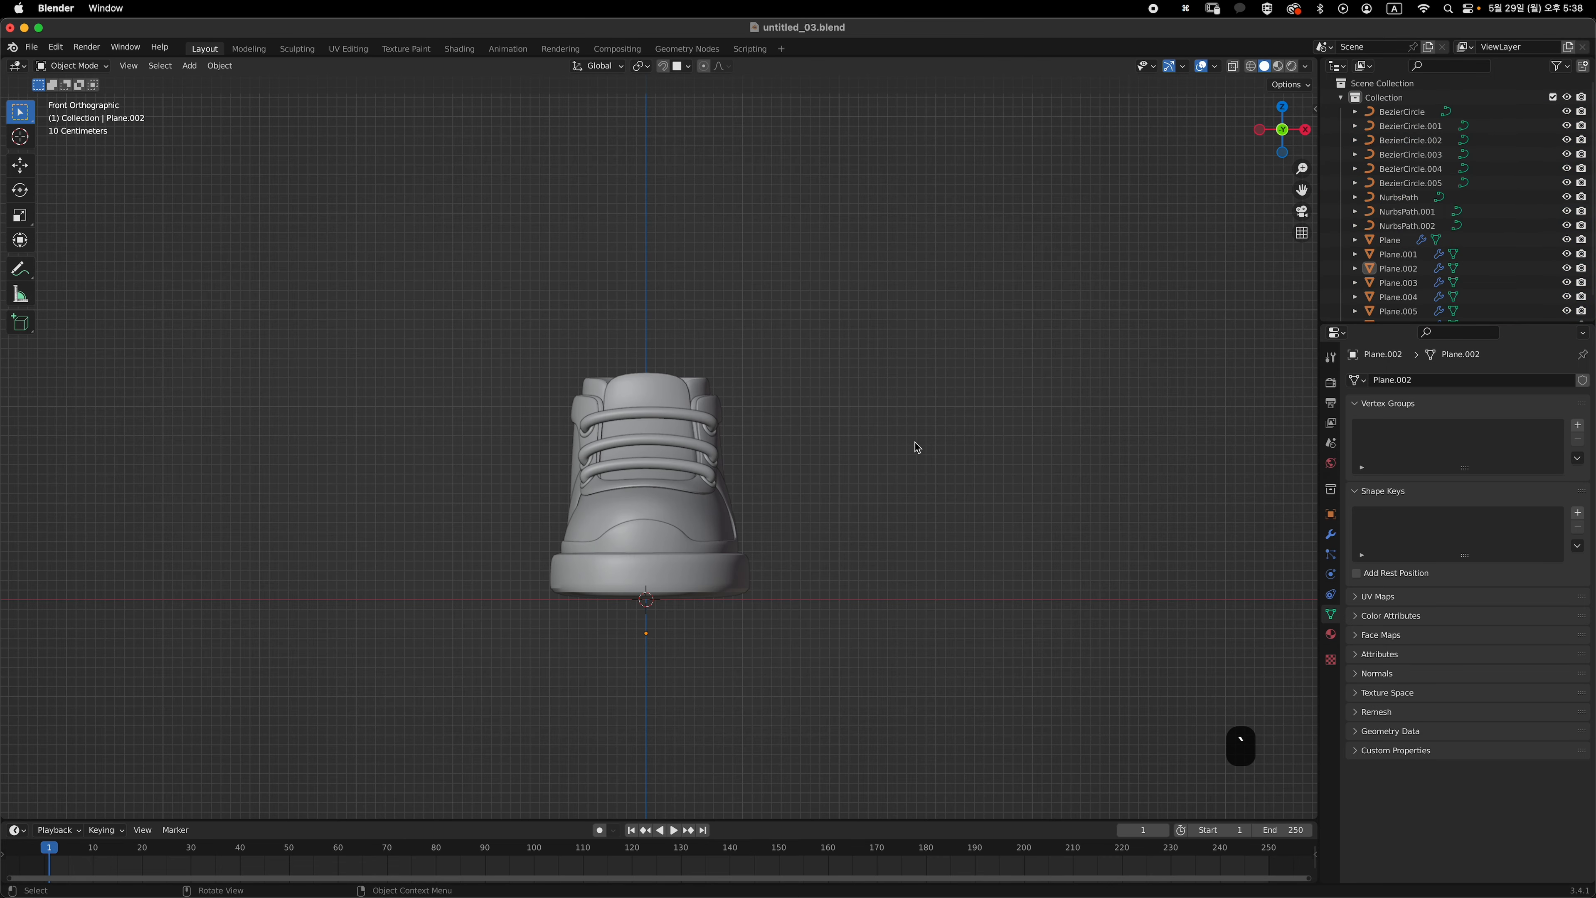
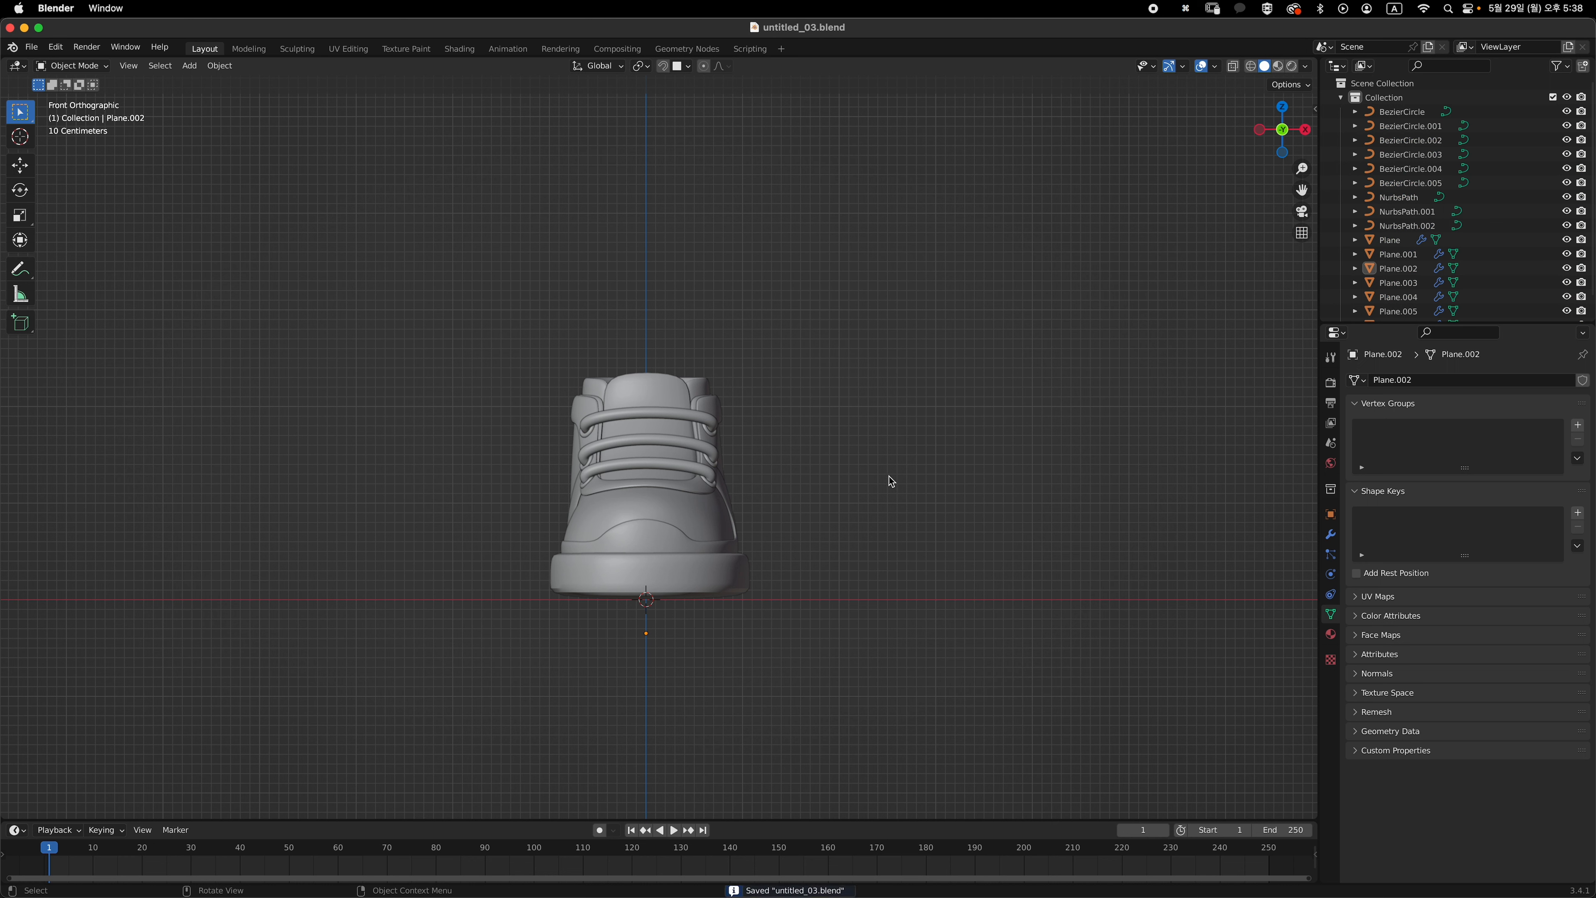
key(shift+a)
mouse_move(855, 488)
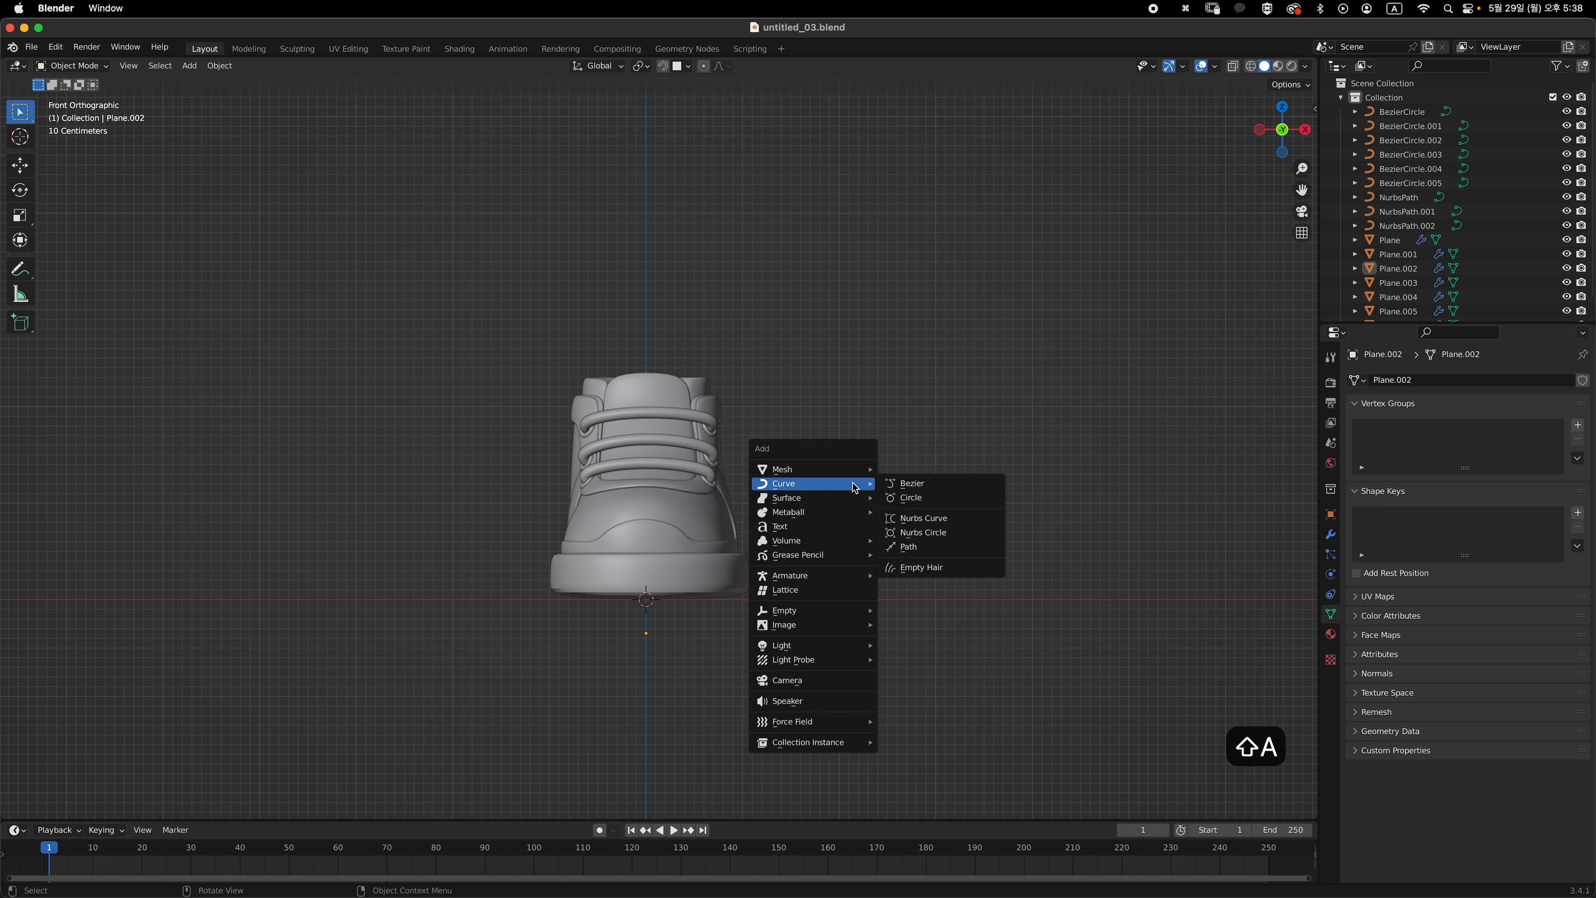
mouse_move(834, 616)
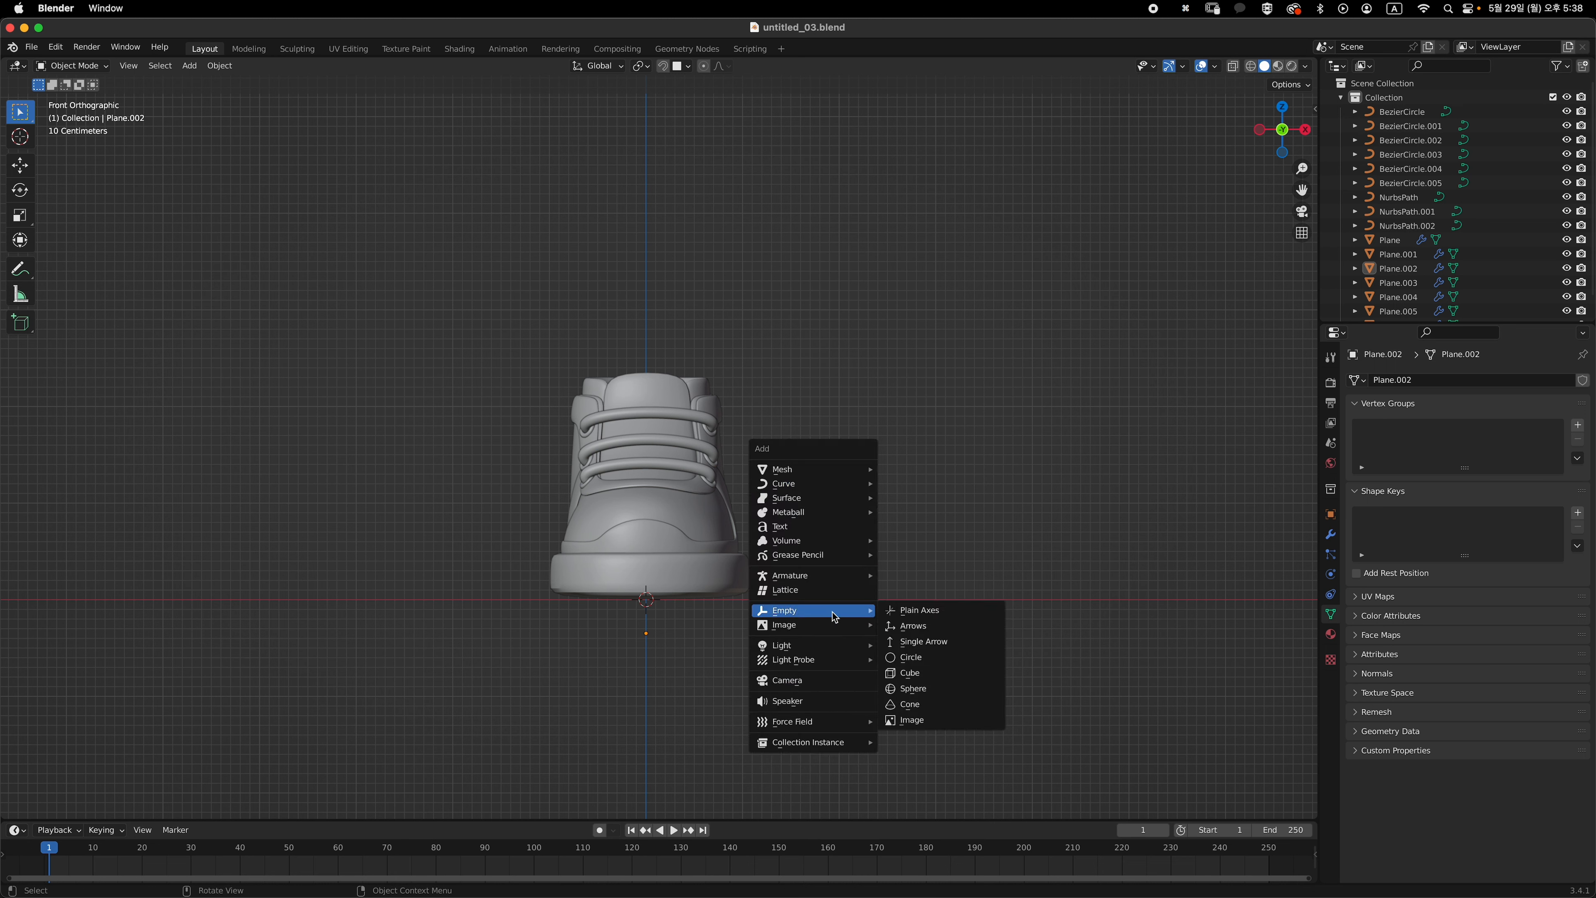
click(924, 675)
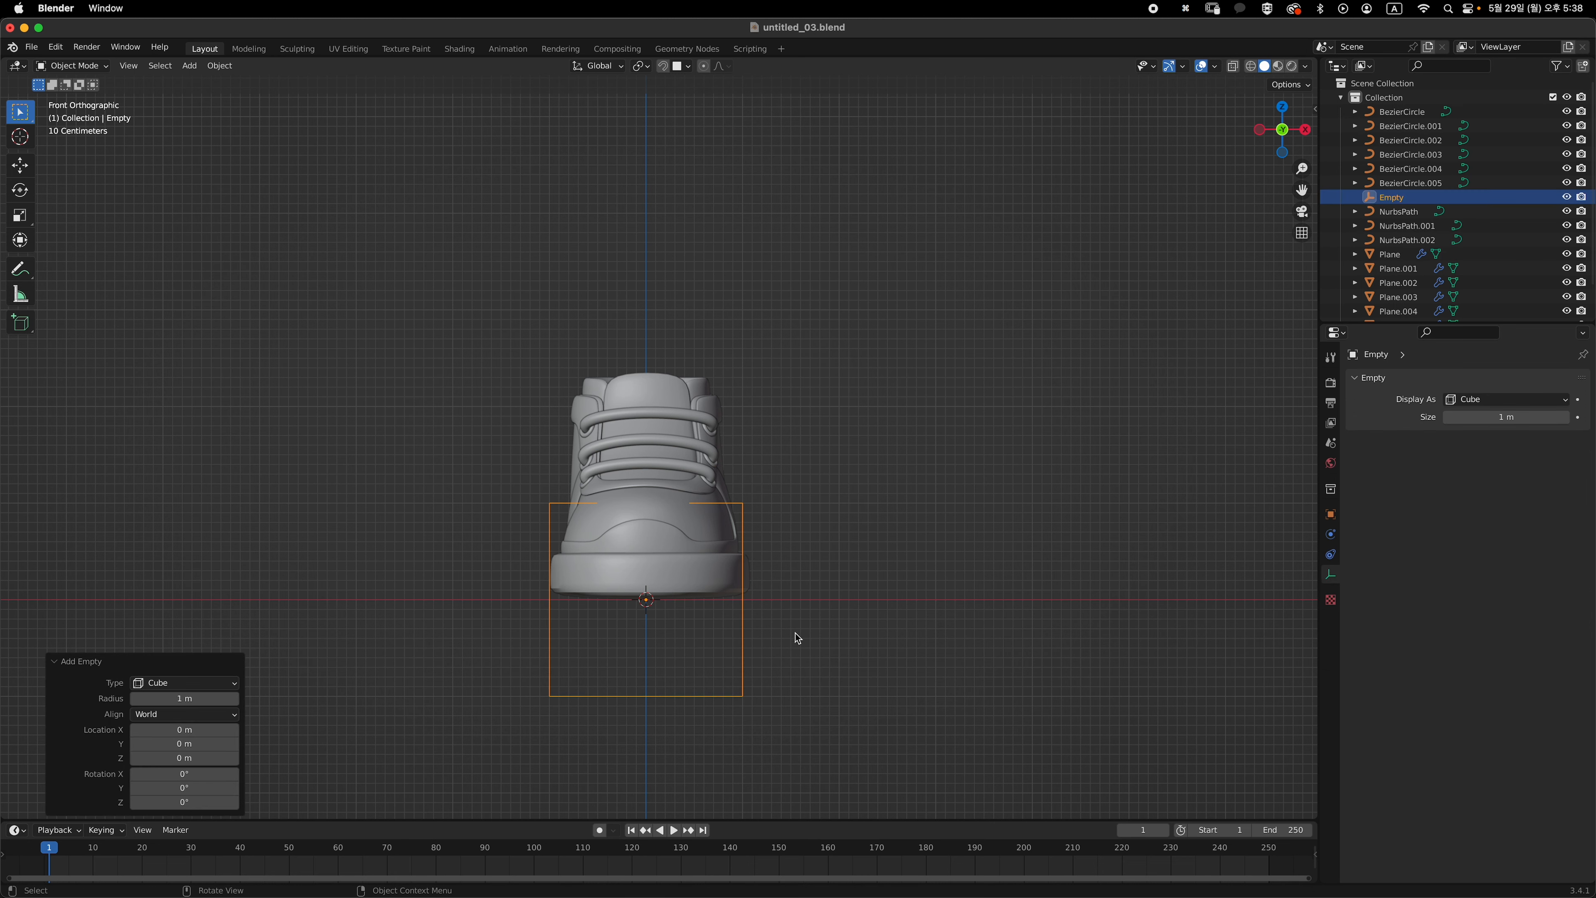
key(g)
key(z)
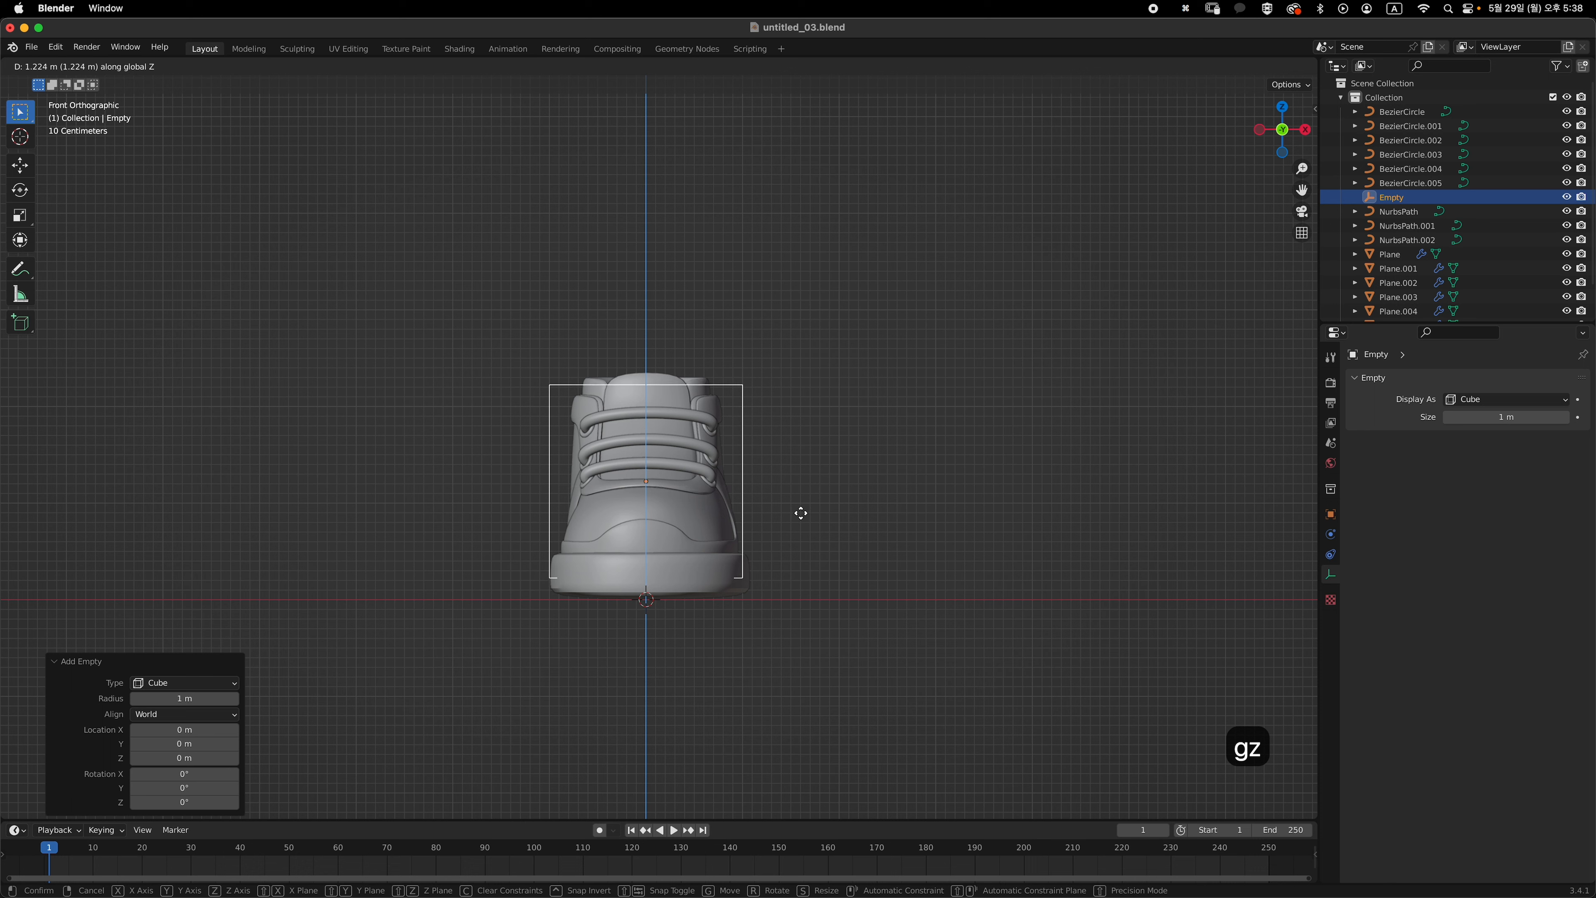
click(801, 512)
- Scale the cube empty by about 1.244 in Z and 1.131 in X so it encloses the boot
key(s)
key(z)
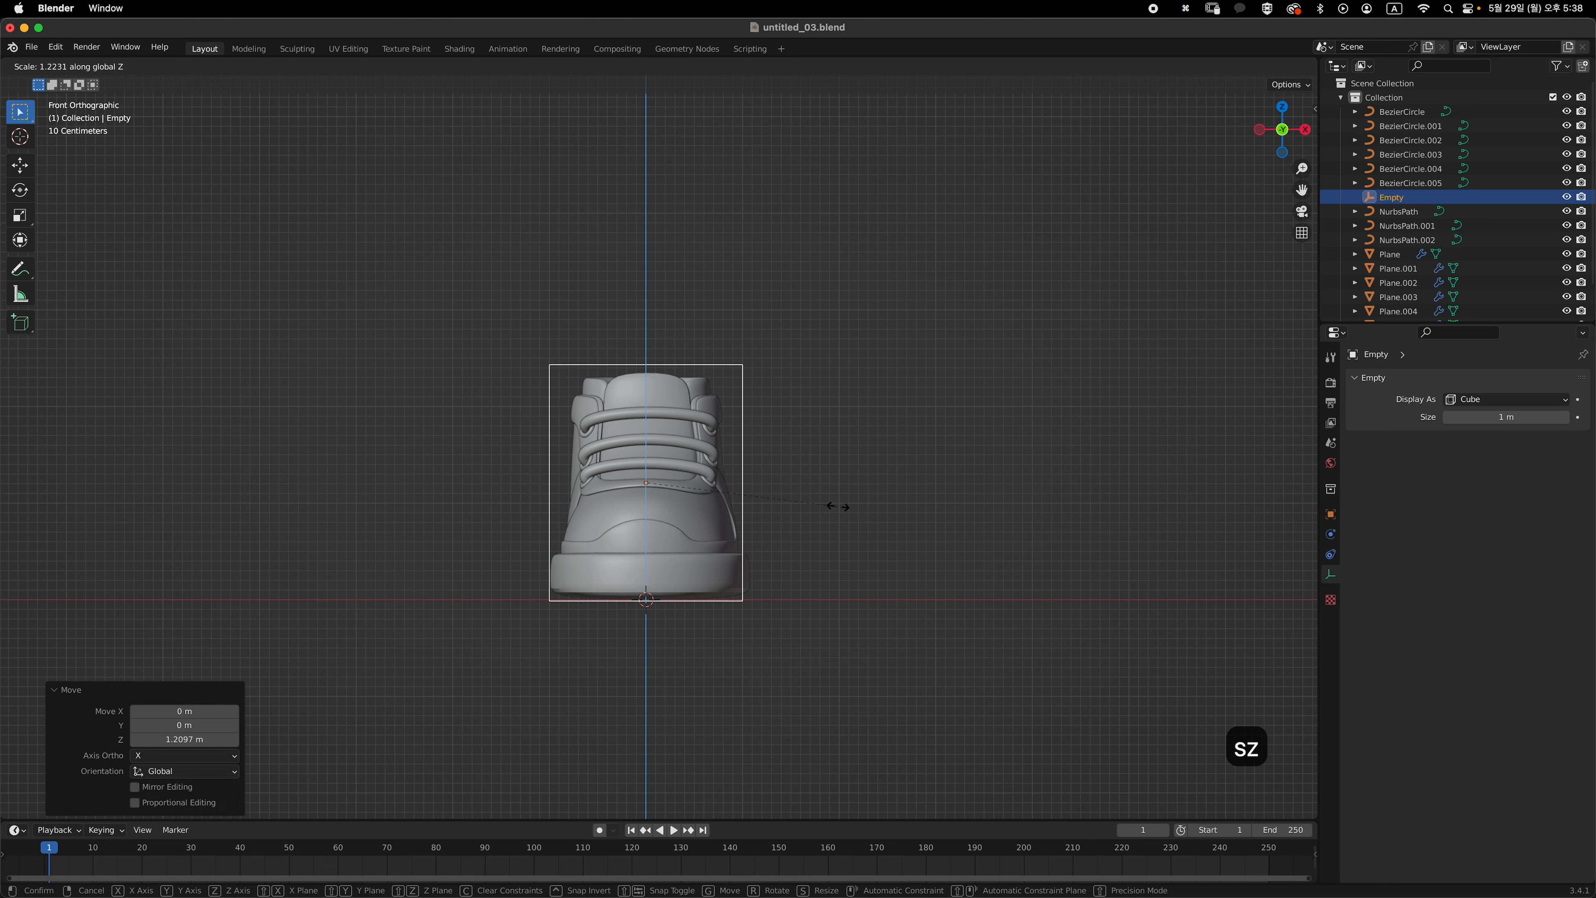
click(839, 506)
key(s)
key(x)
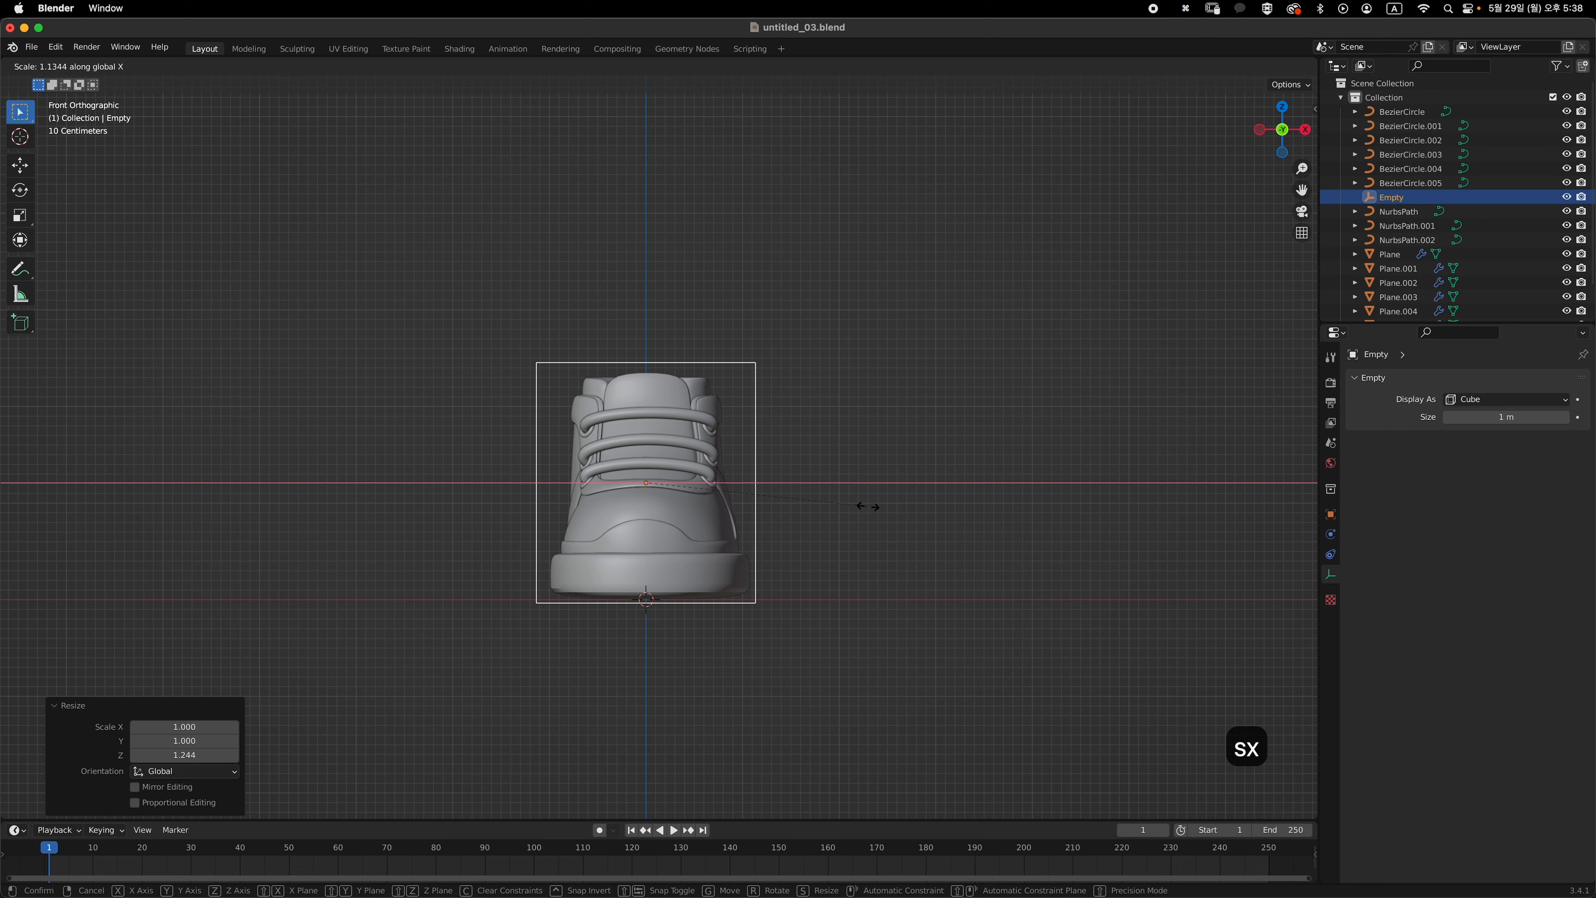
click(853, 512)
- In side view, scale the cube empty by about 1.805 in Y and move it about 0.136 m in Y around the boot
key(grave)
key(s)
key(y)
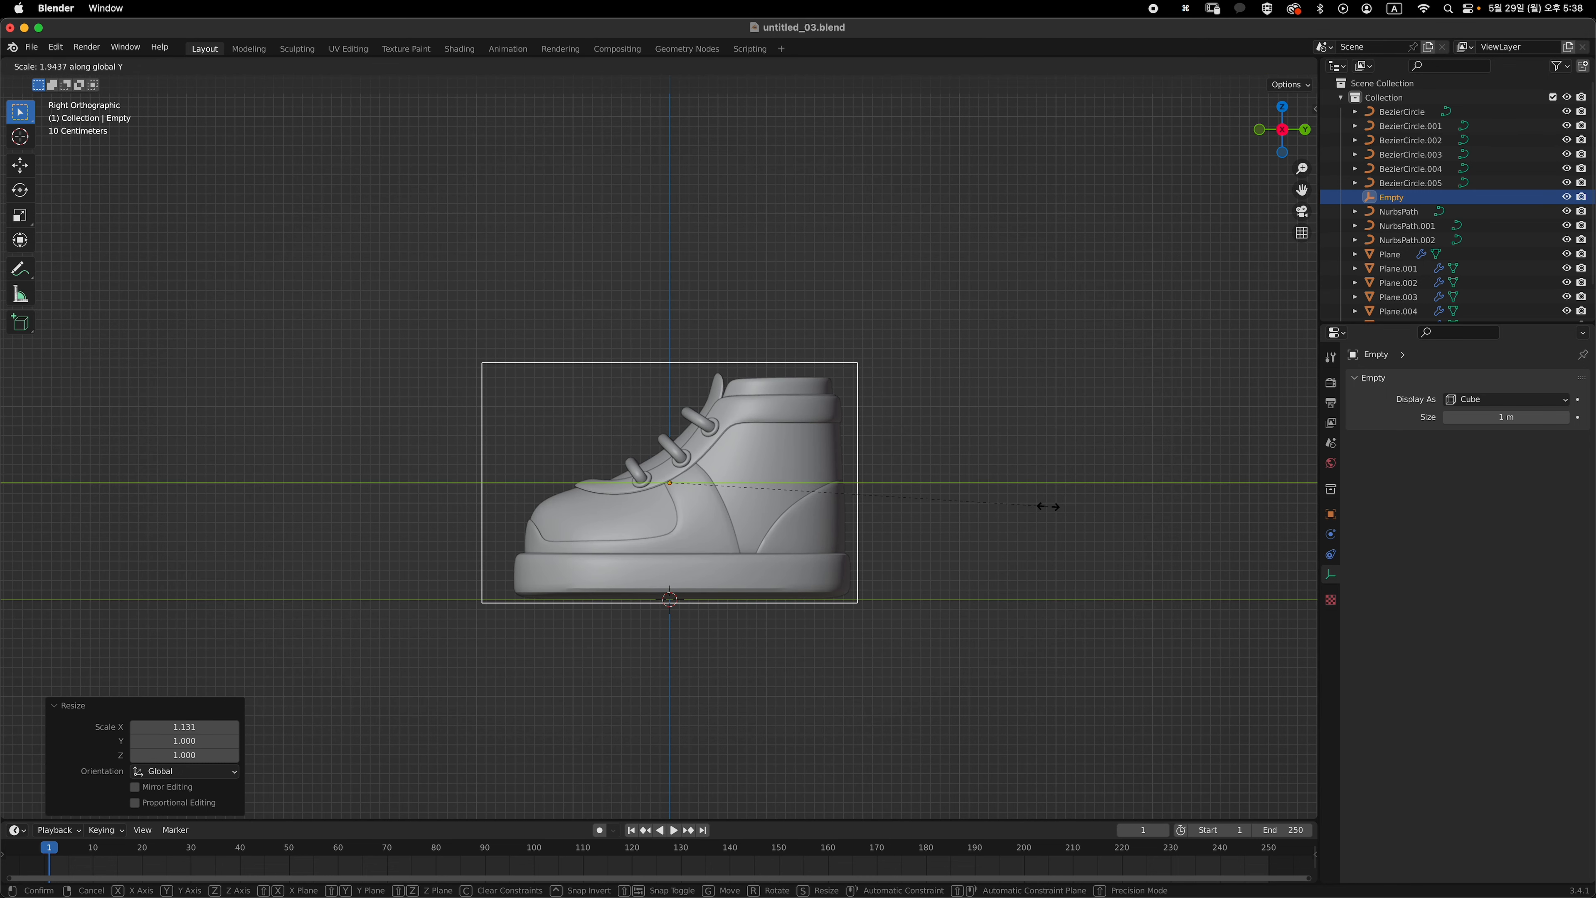
click(1022, 505)
key(g)
key(y)
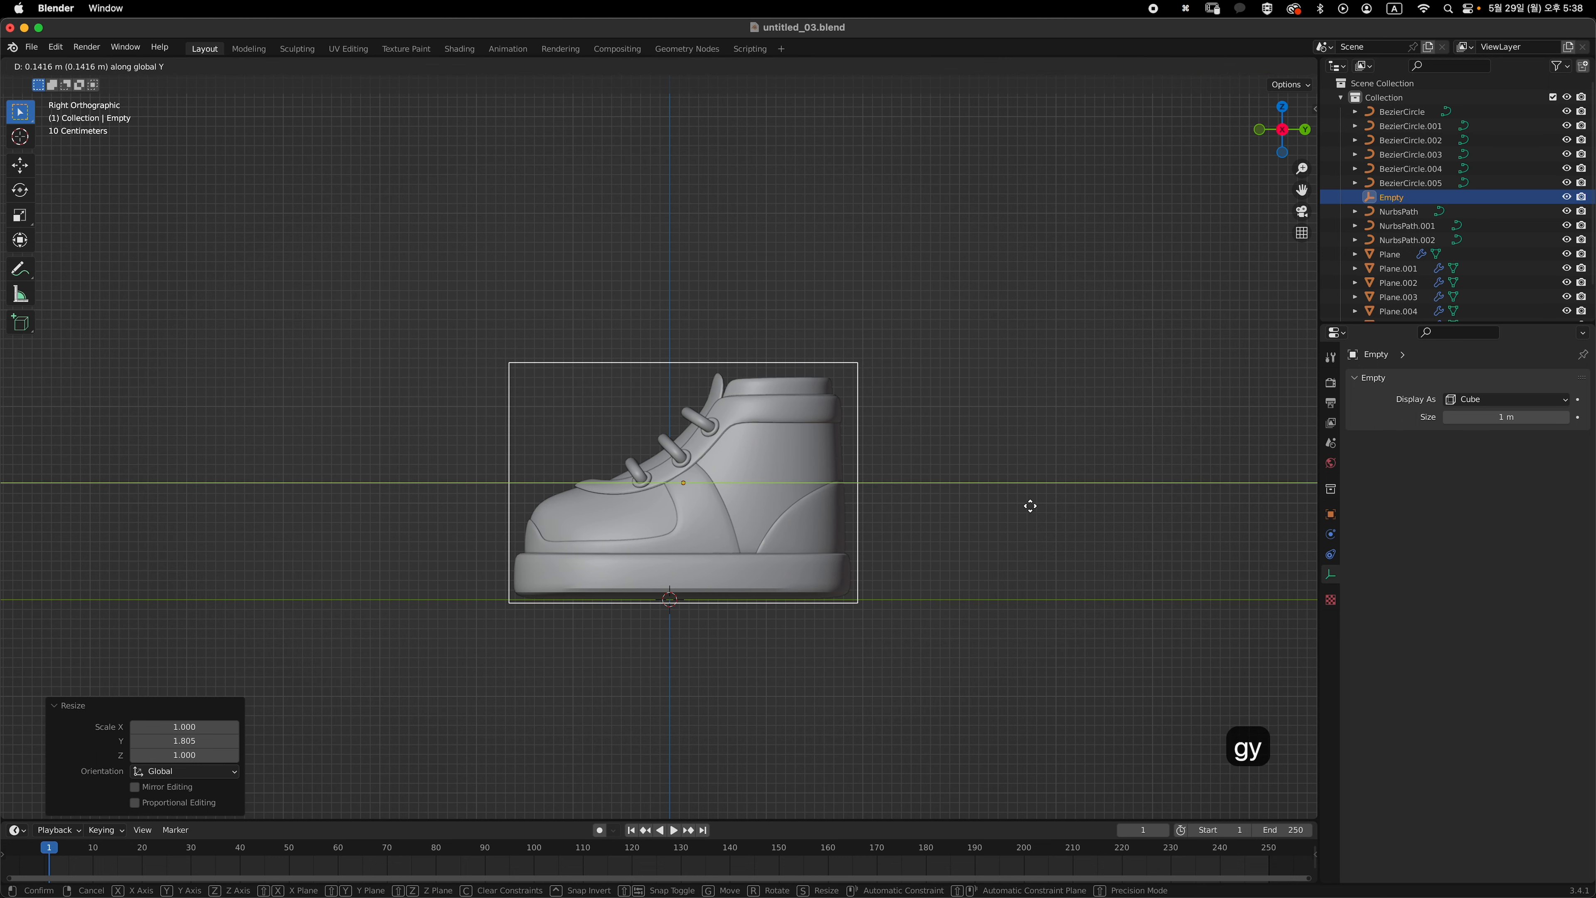
click(1027, 506)
- In front view, move the cube empty about -0.018 m in Z and scale it by about 0.98 in Z
key(grave)
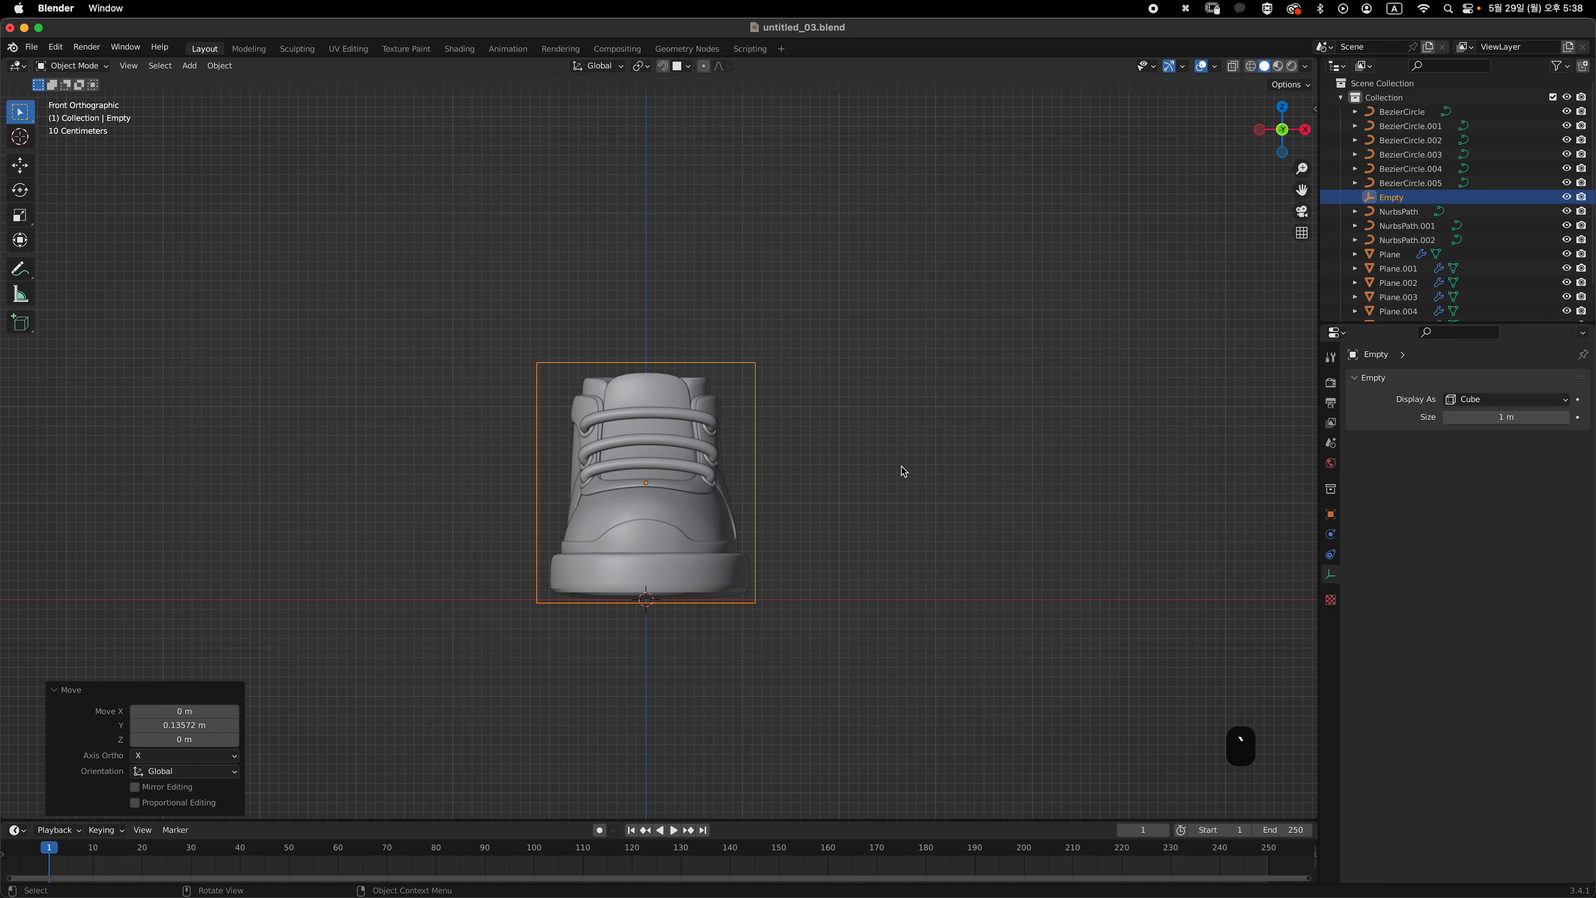
key(g)
key(z)
click(899, 473)
key(s)
key(z)
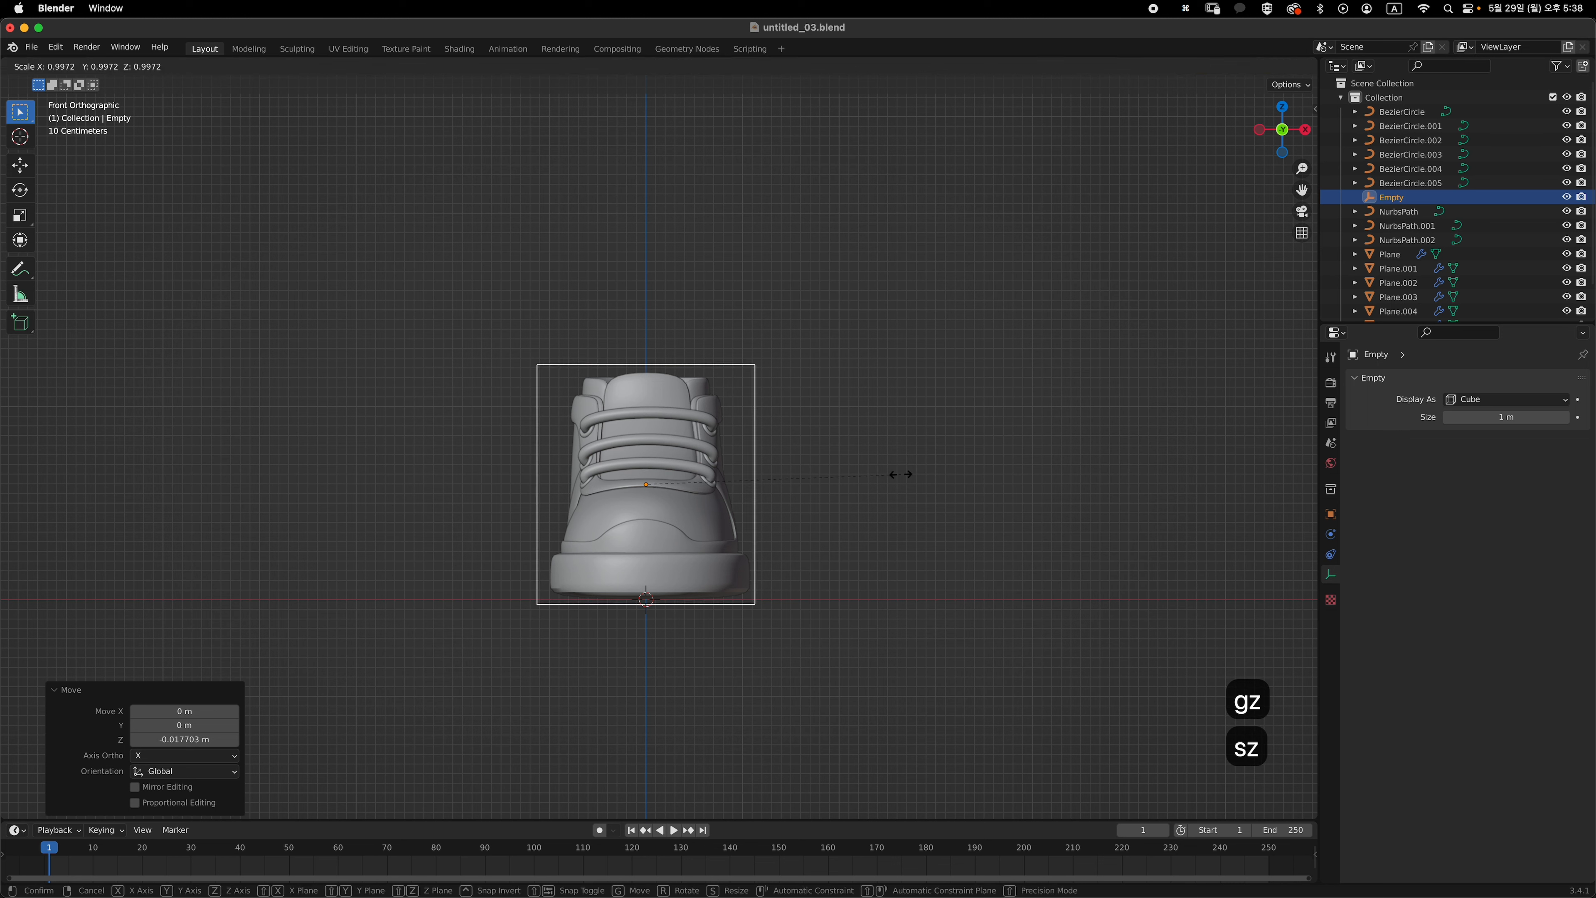
click(895, 475)
- Parent all of the boot's curves and meshes to the cube empty with the Object option
click(1401, 111)
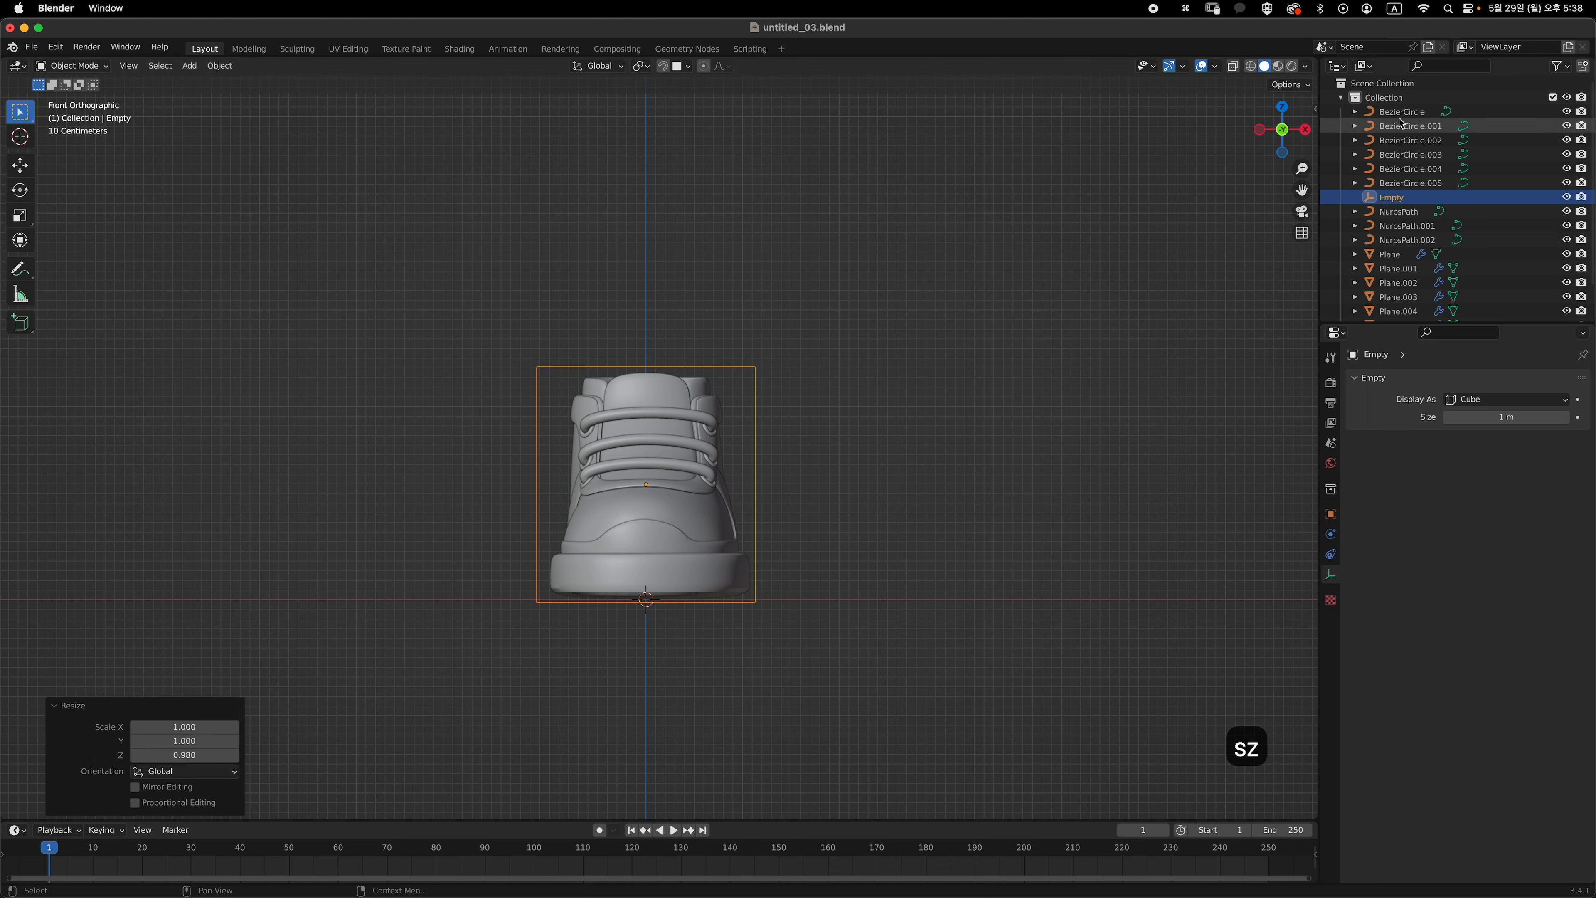
scroll(1403, 241, down, 2)
shift+click(1398, 307)
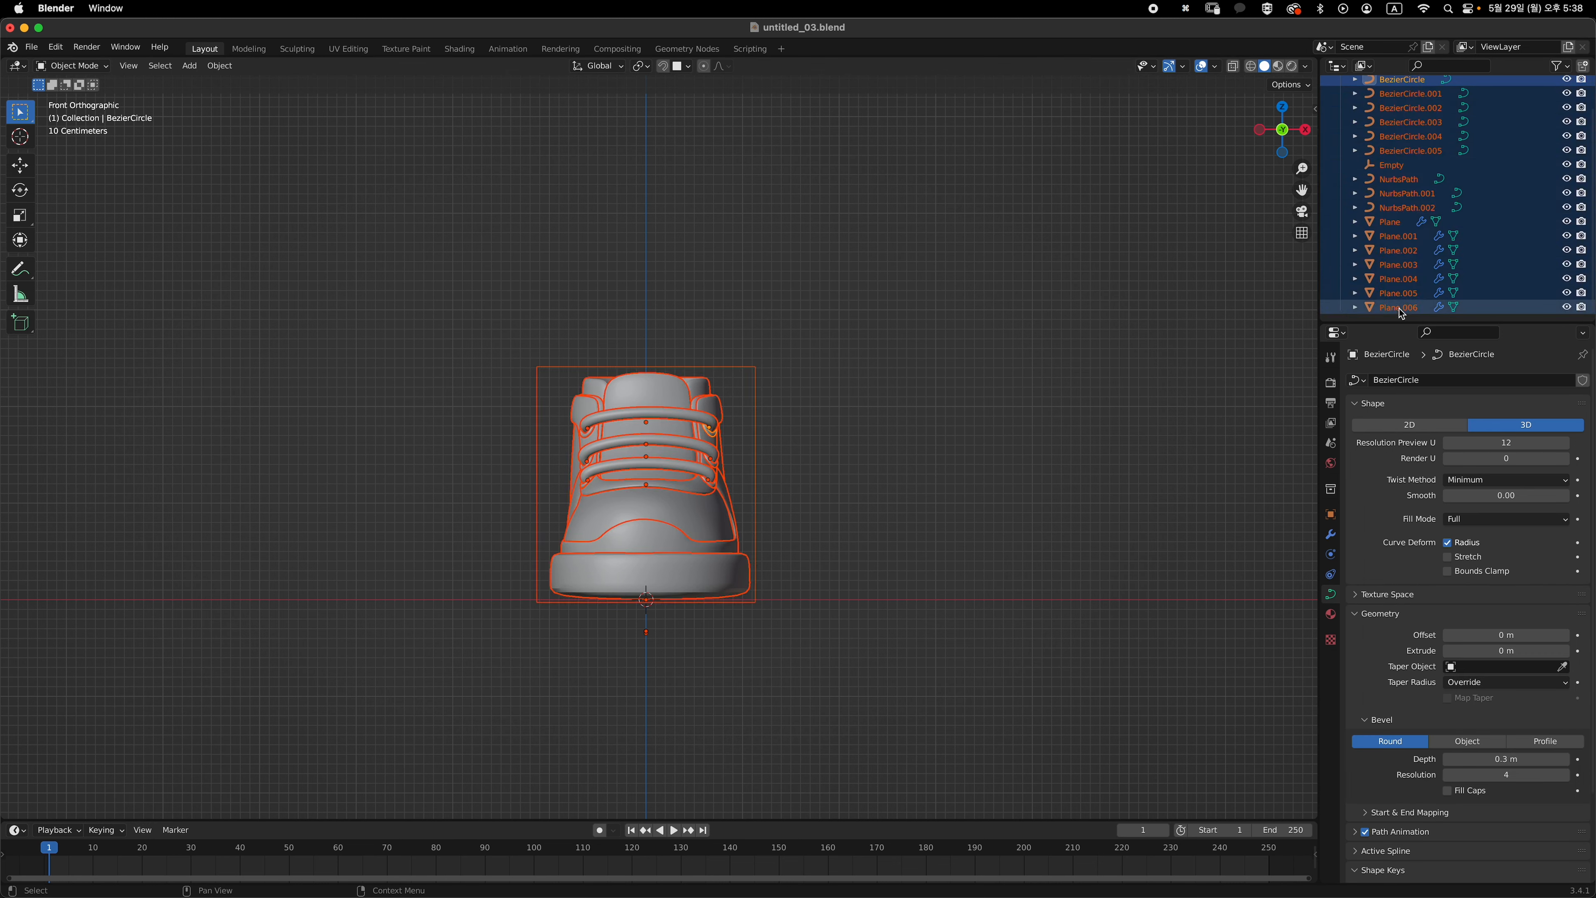
ctrl+click(1420, 166)
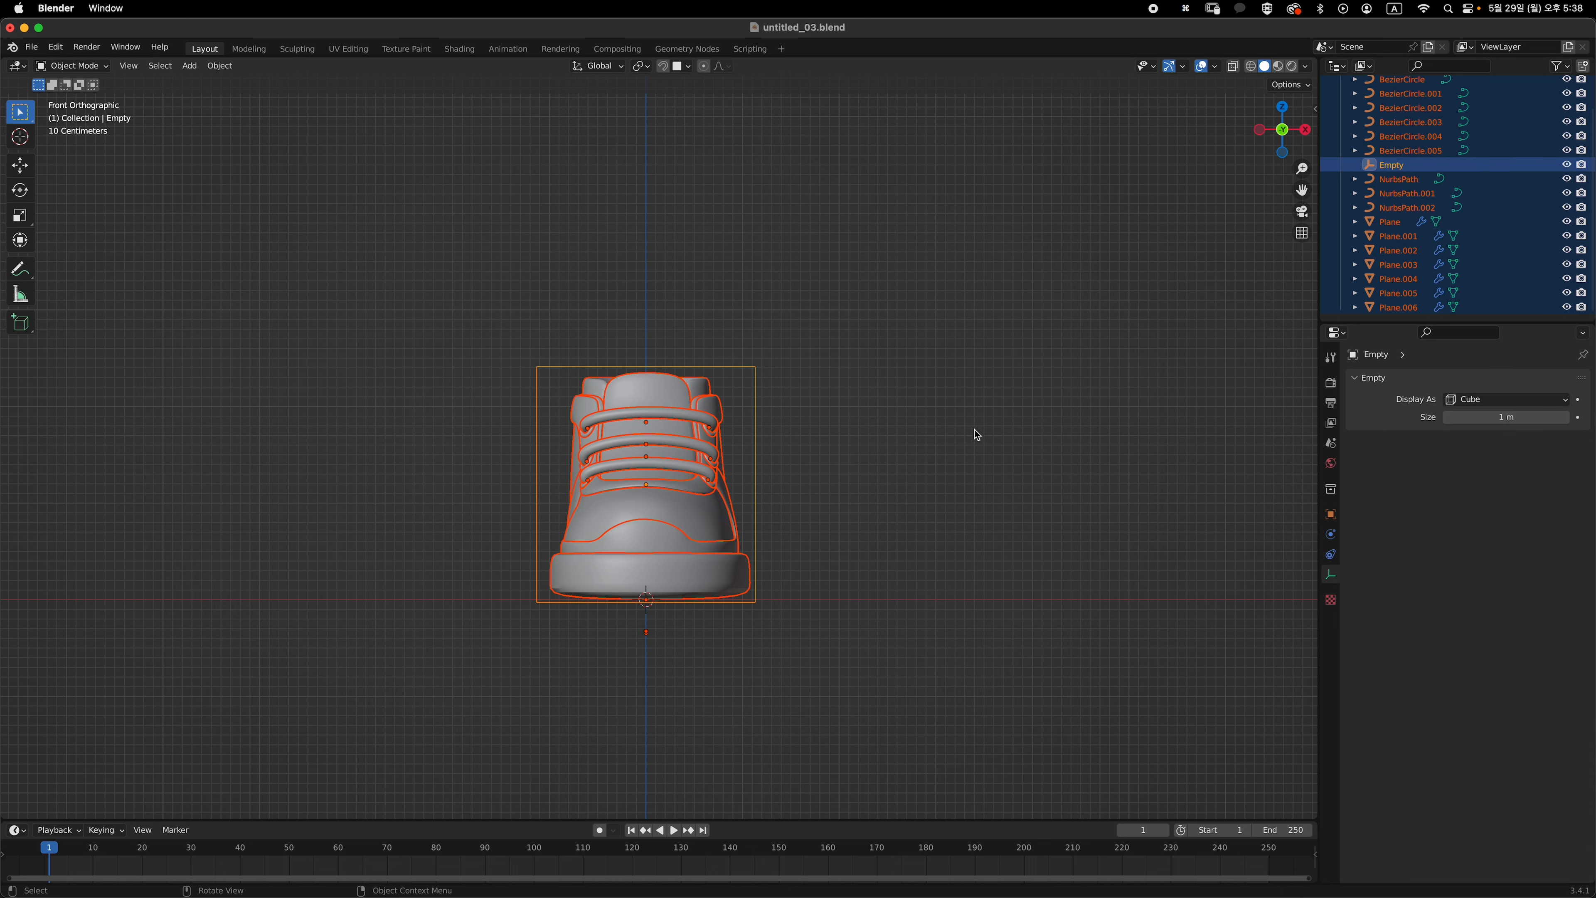
key(super+p)
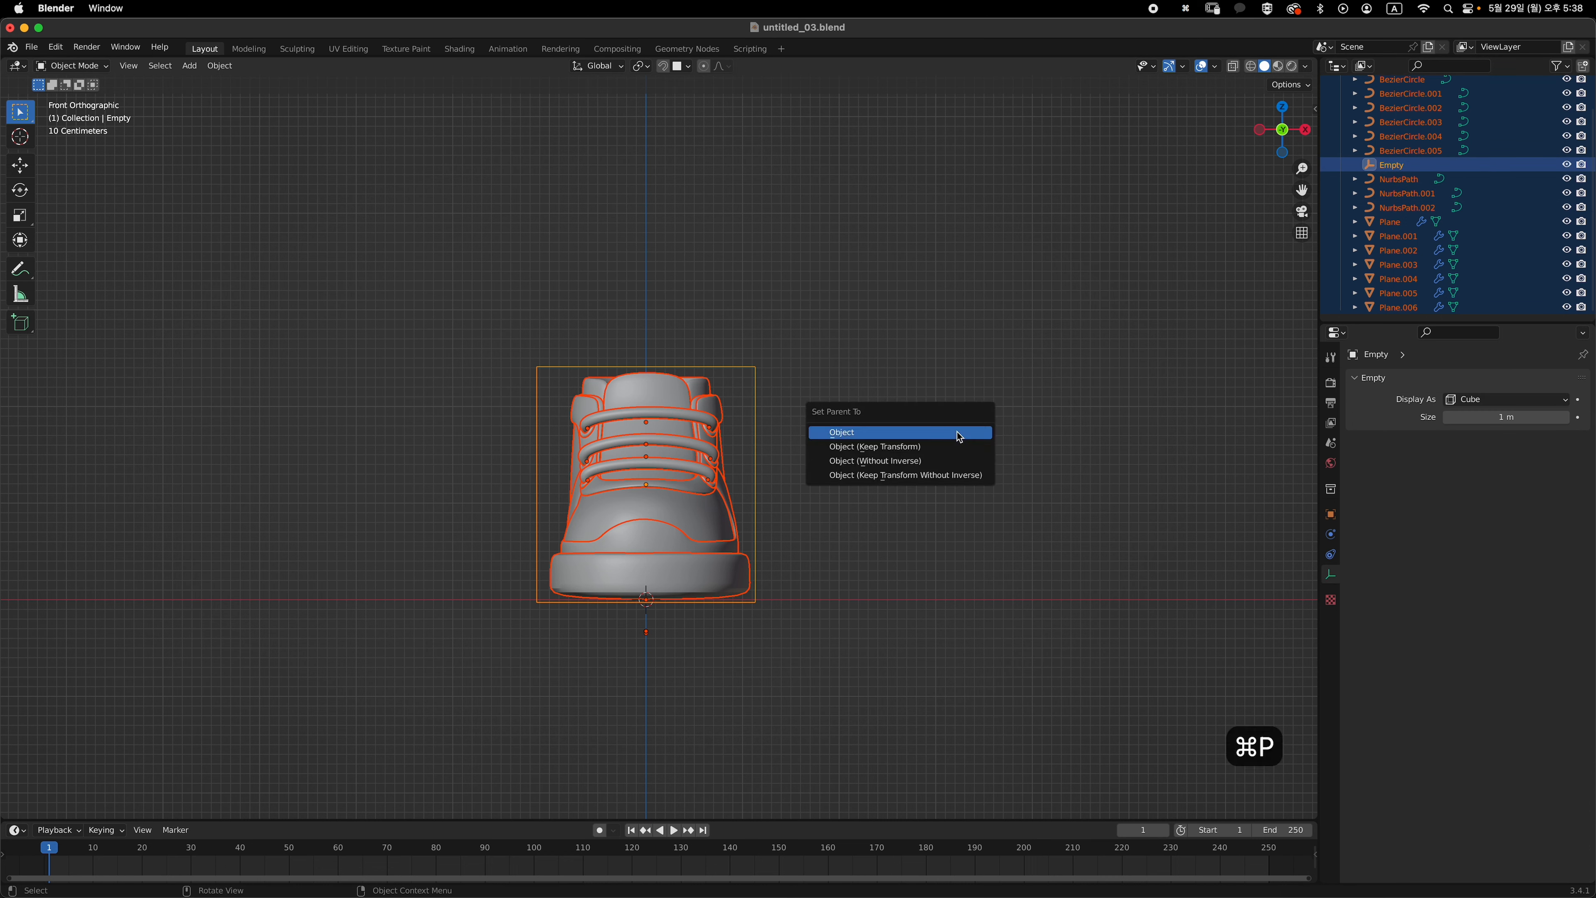
key(Return)
click(1330, 151)
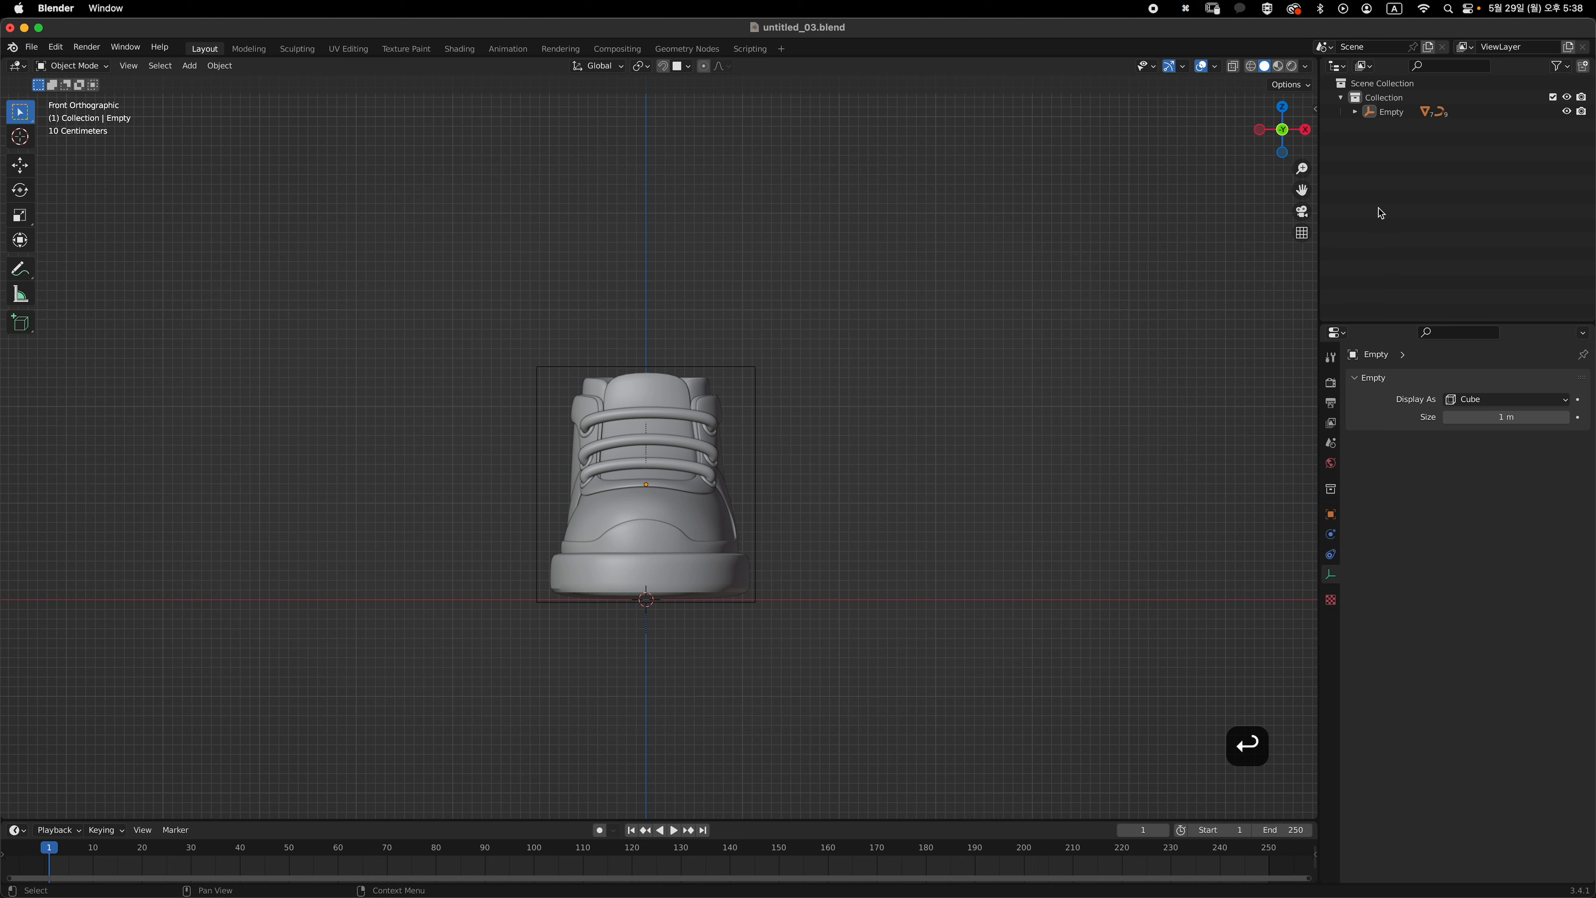
- Rotate the cube empty about -25.2° around global Z and 31° around its local X axis to tilt the boot
click(1400, 112)
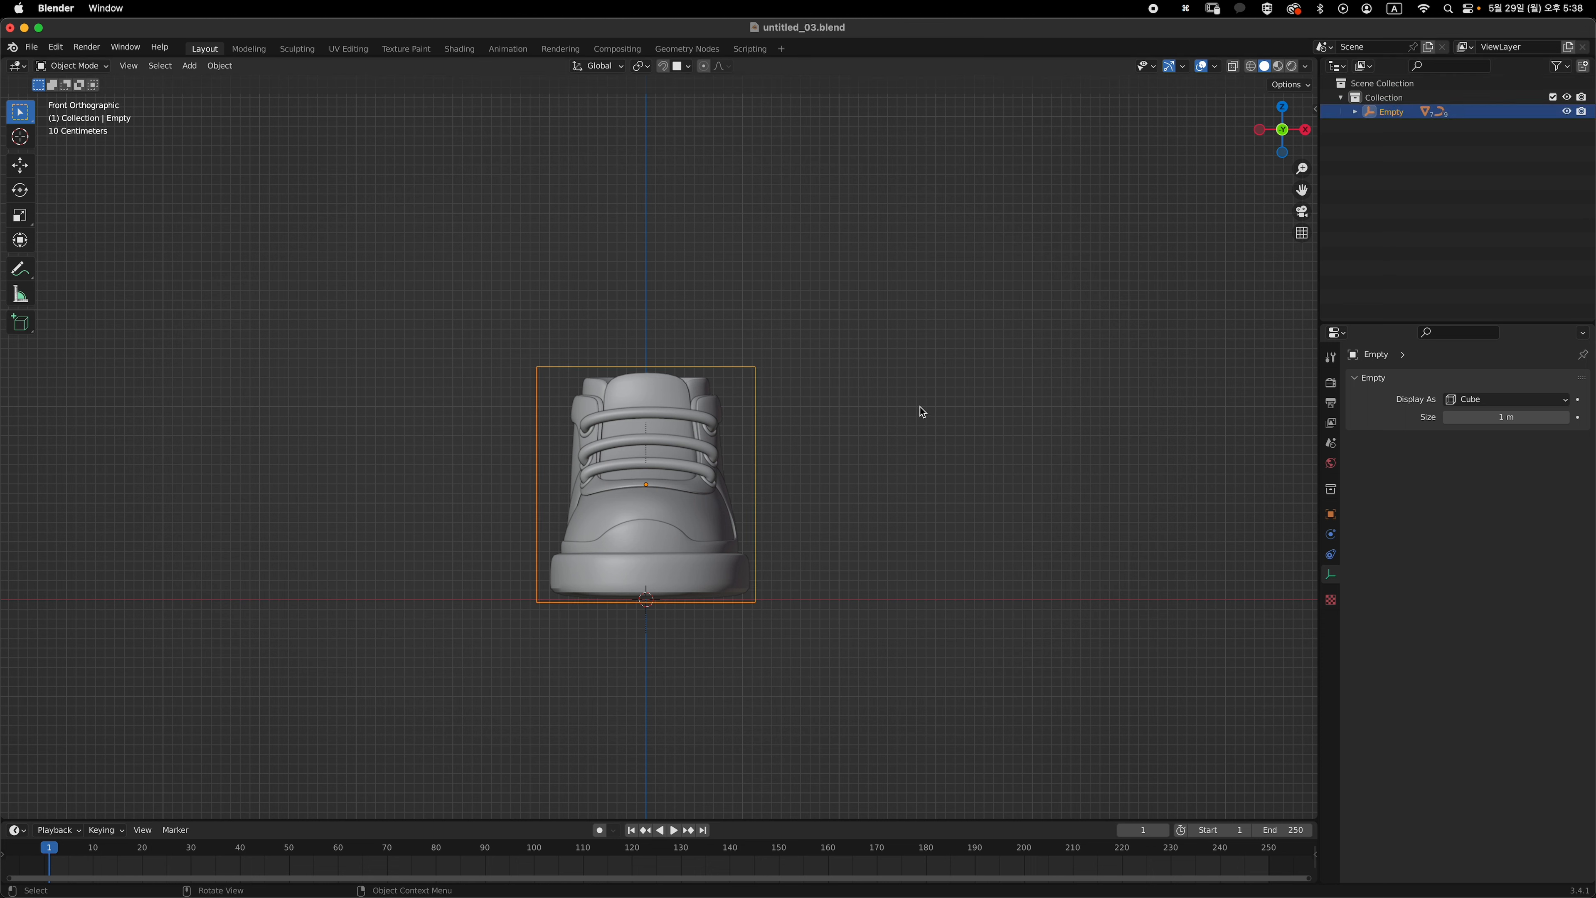
key(r)
key(z)
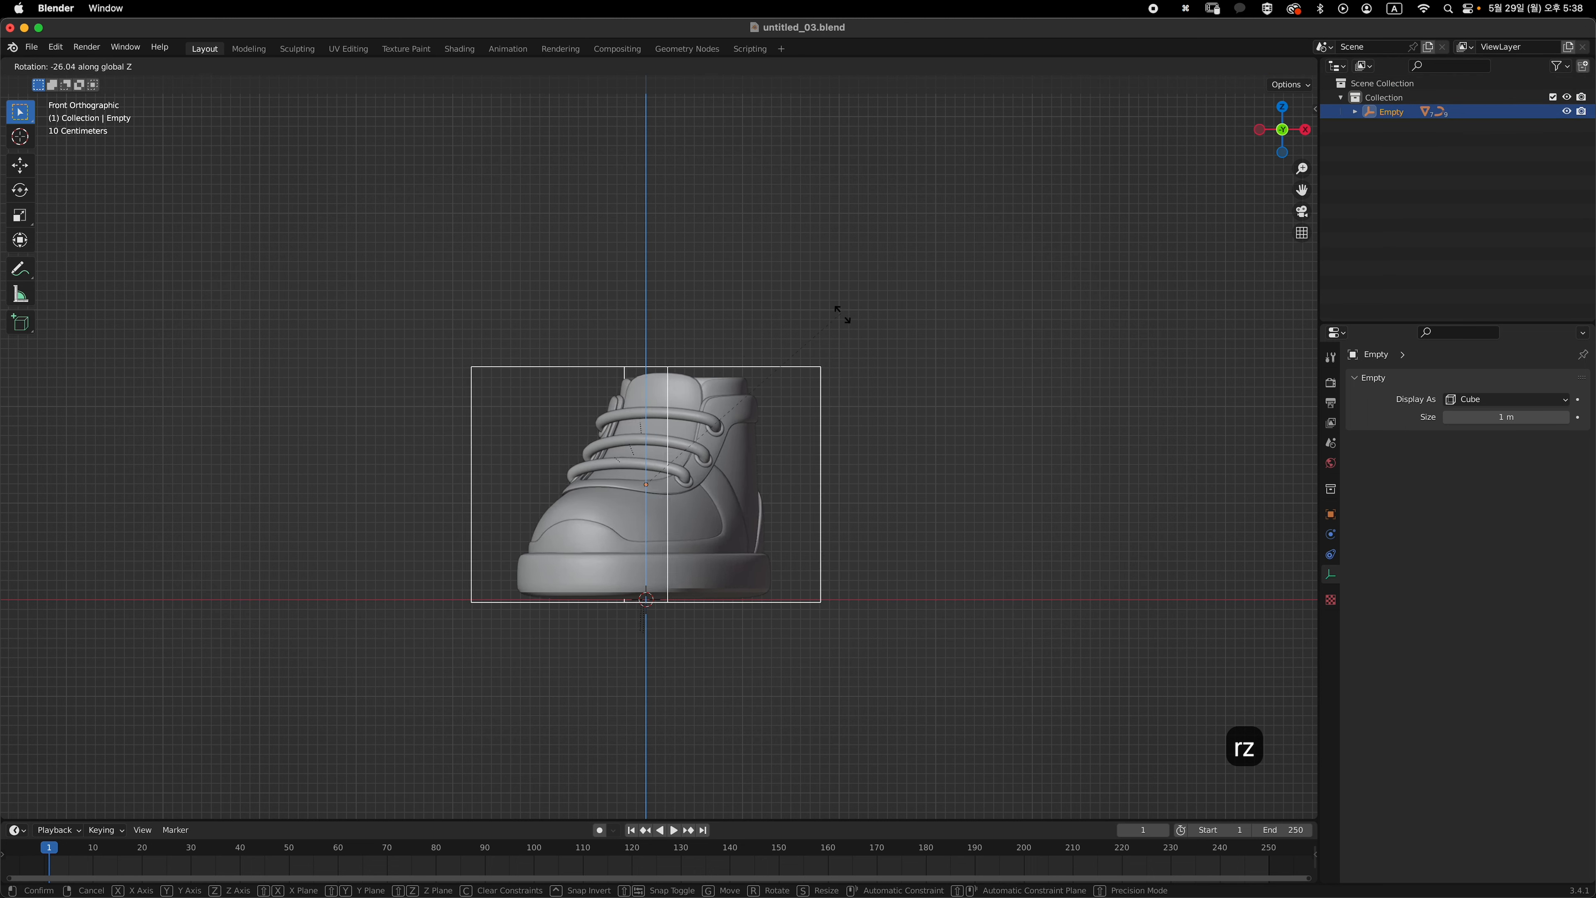
click(845, 317)
key(r)
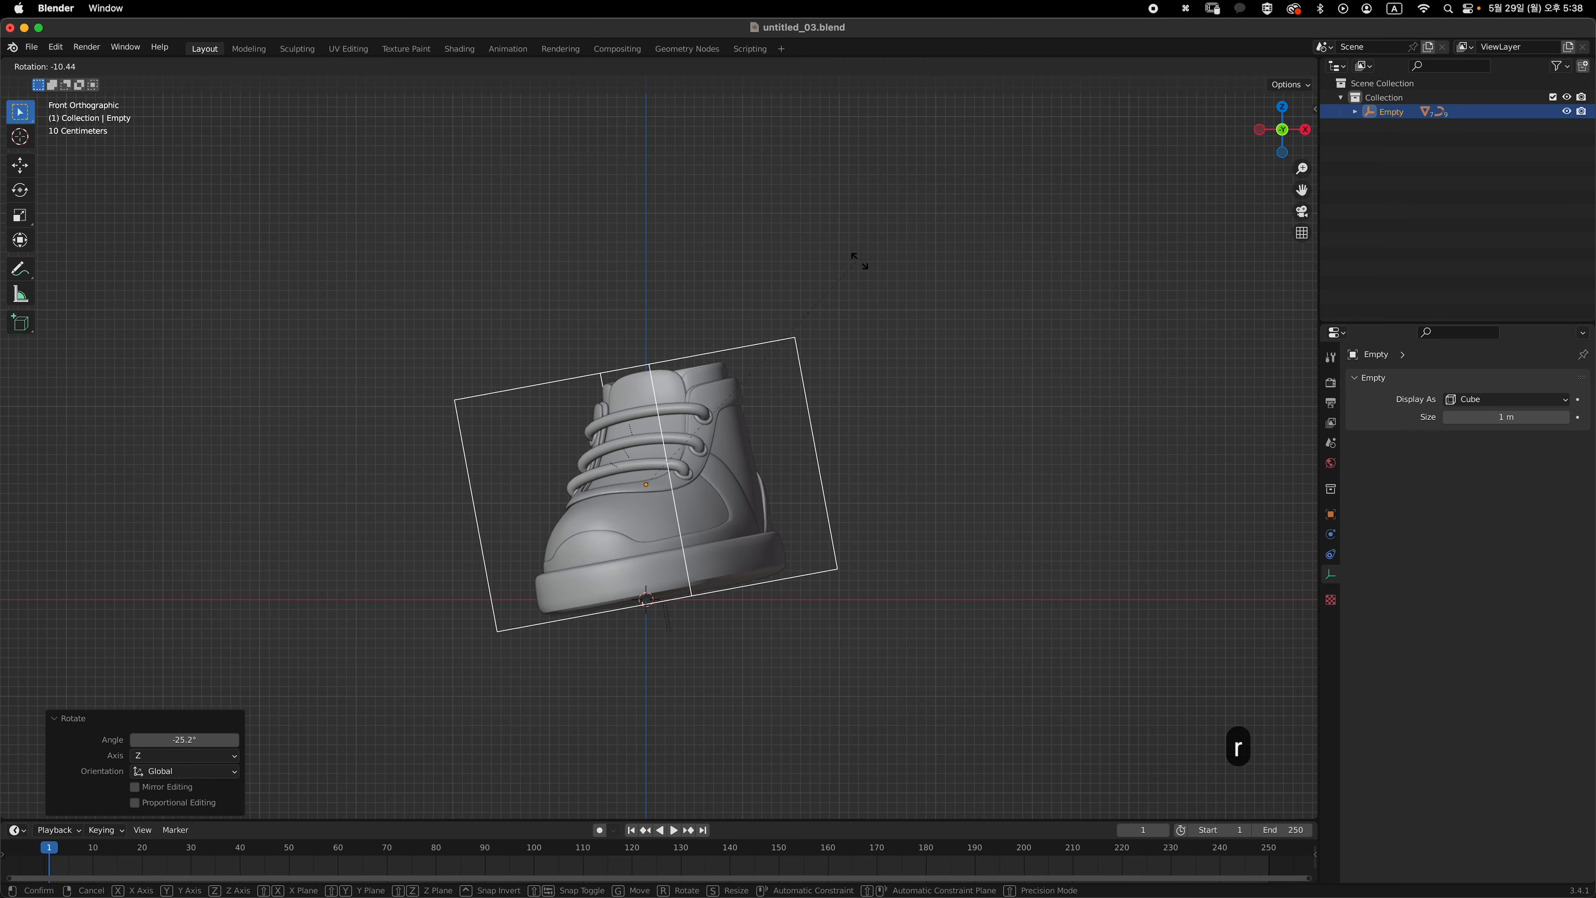
key(x)
key(x)
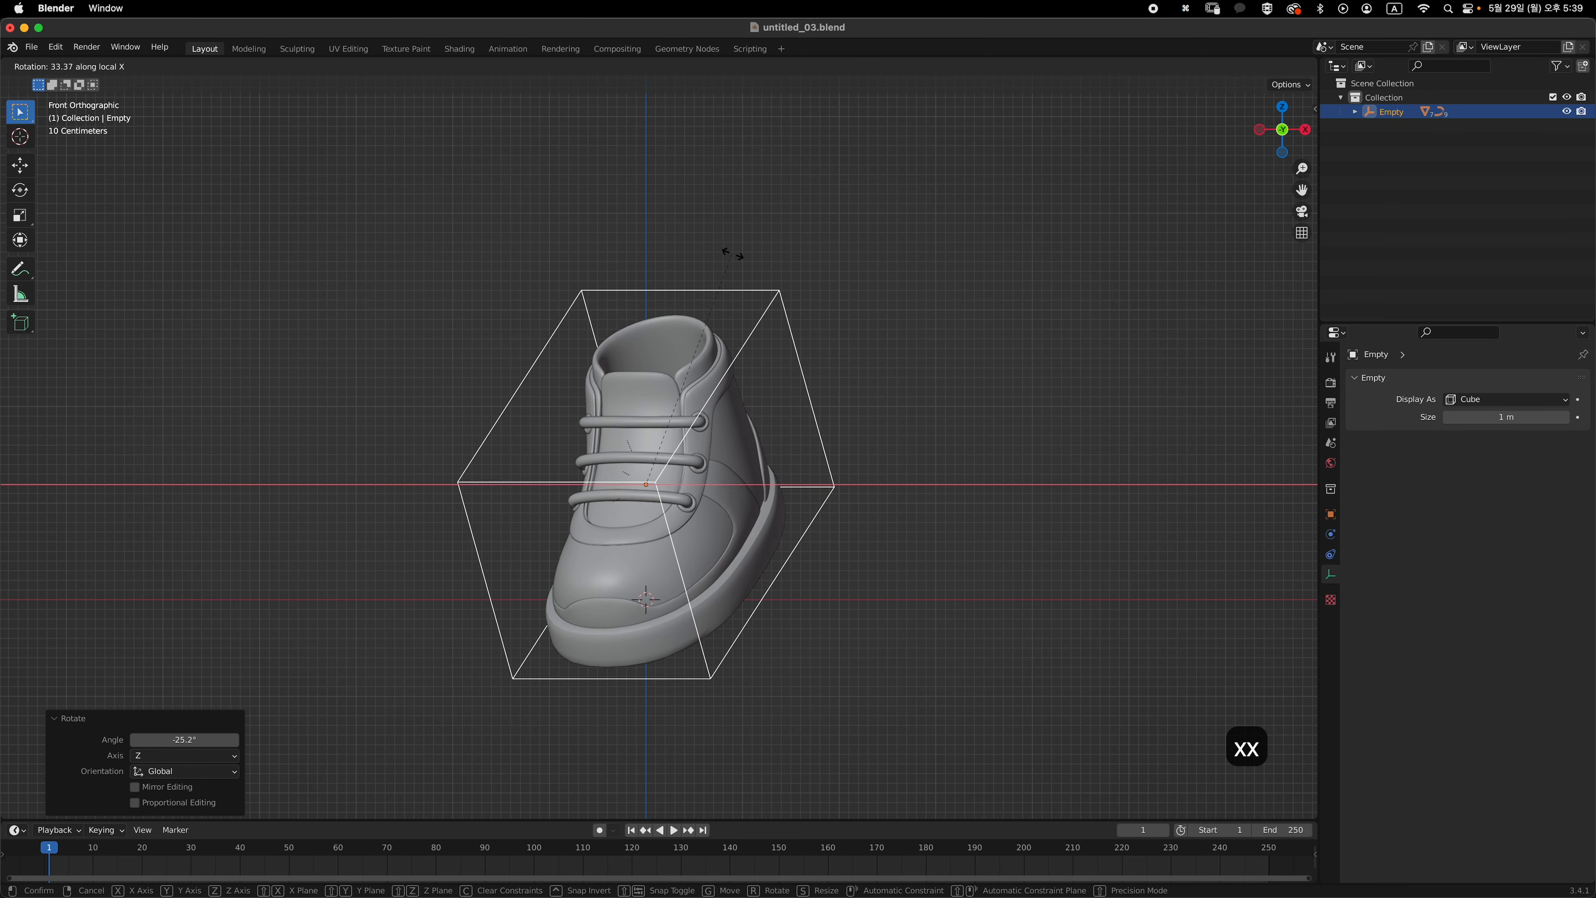
click(741, 260)
- Move the tilted boot's empty up about 0.8 m in Z so it rests above the ground line
key(g)
key(z)
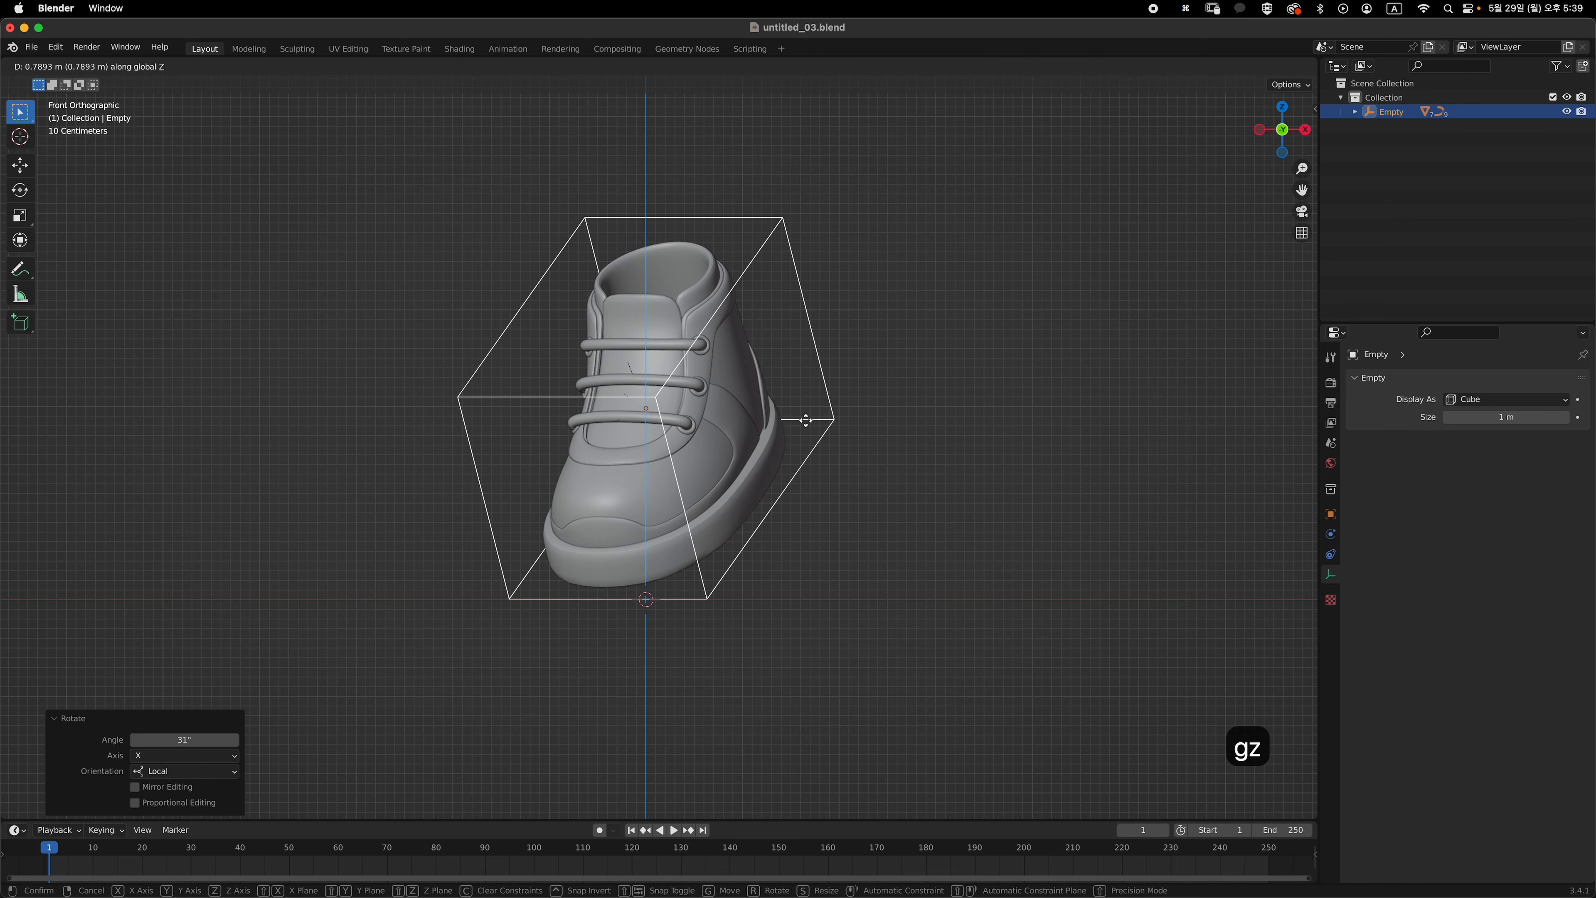
click(816, 418)
click(1019, 381)
- Add a 2 m mesh plane at the world origin
scroll(899, 468, down, 3)
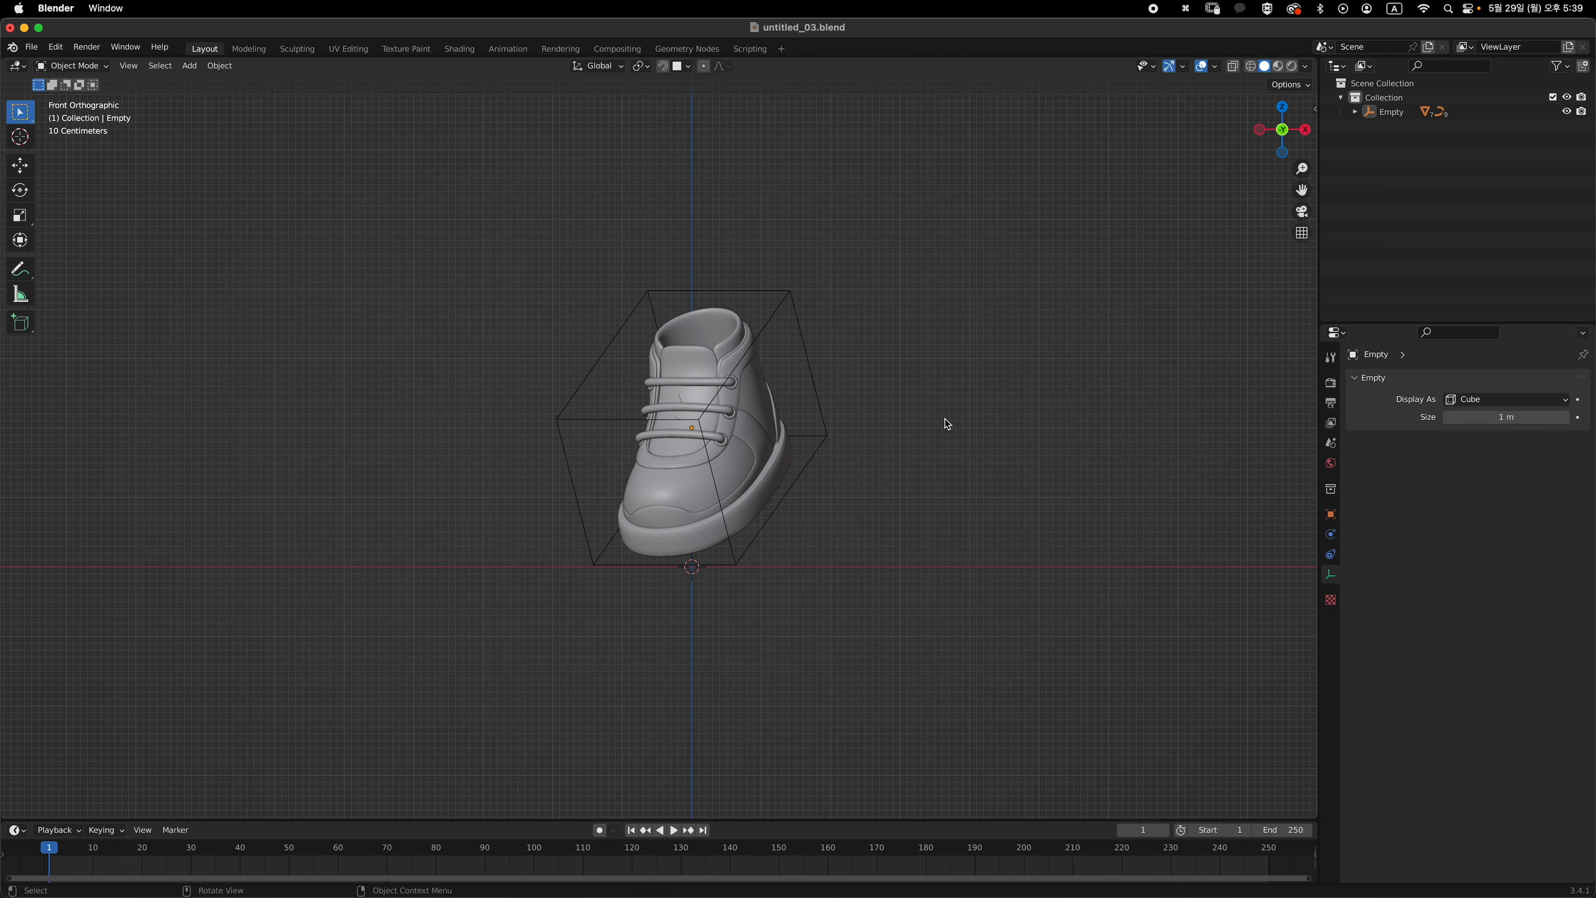
key(shift+a)
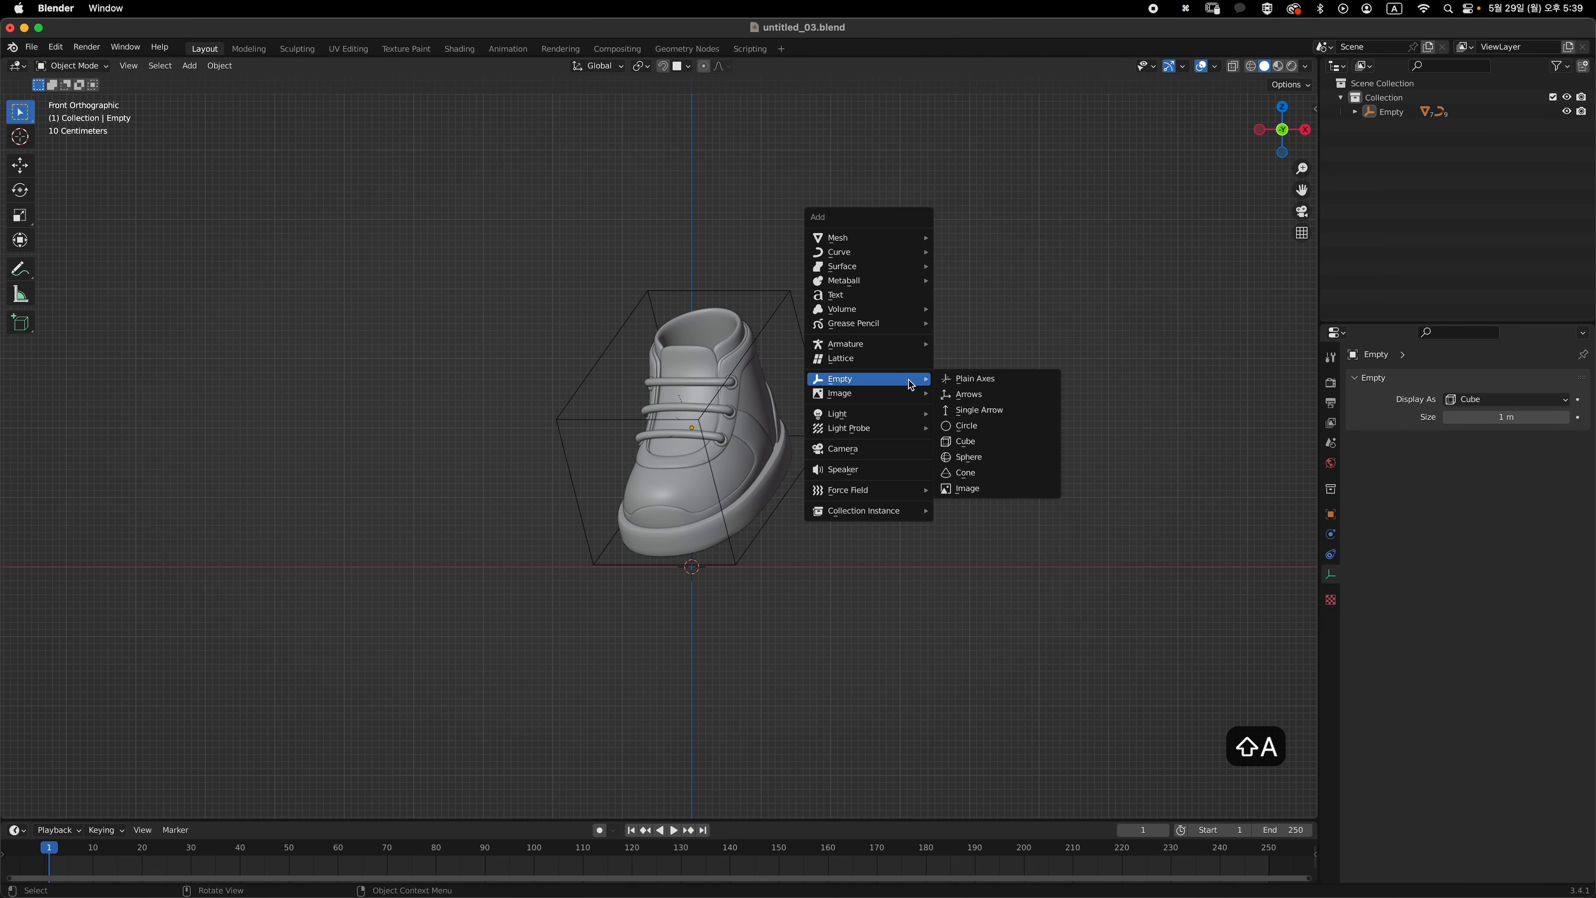
mouse_move(902, 417)
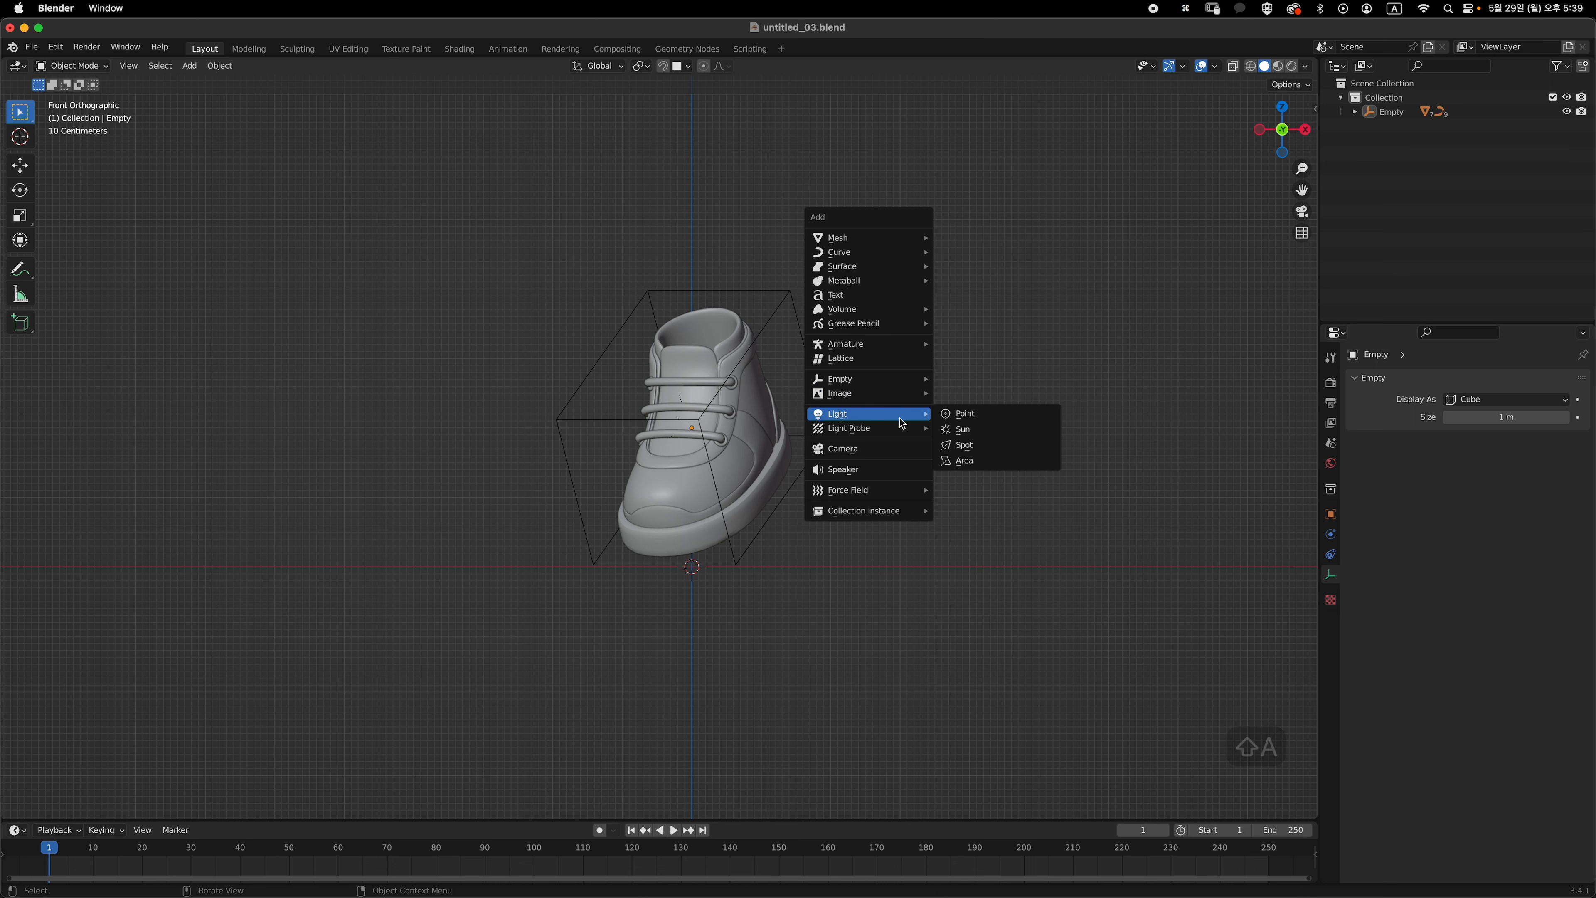
mouse_move(899, 241)
click(974, 242)
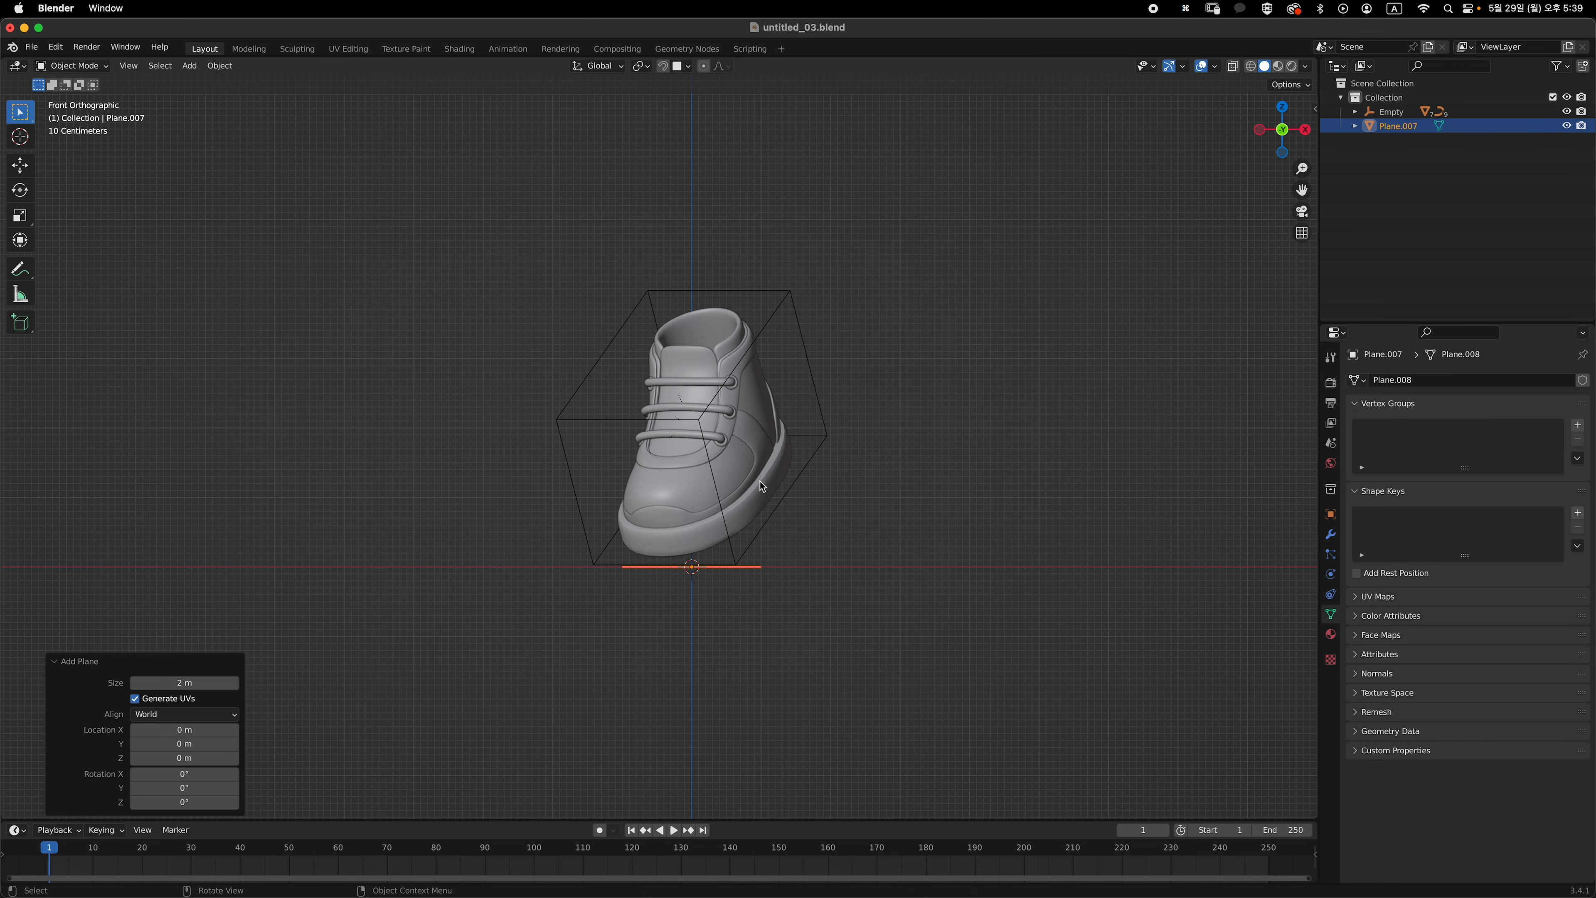
- Scale the plane up uniformly into a wide floor beneath the boot
key(s)
click(1125, 590)
ctrl+middle_drag(926, 589, 750, 596)
key(s)
click(962, 582)
key(s)
click(905, 627)
key(grave)
click(890, 521)
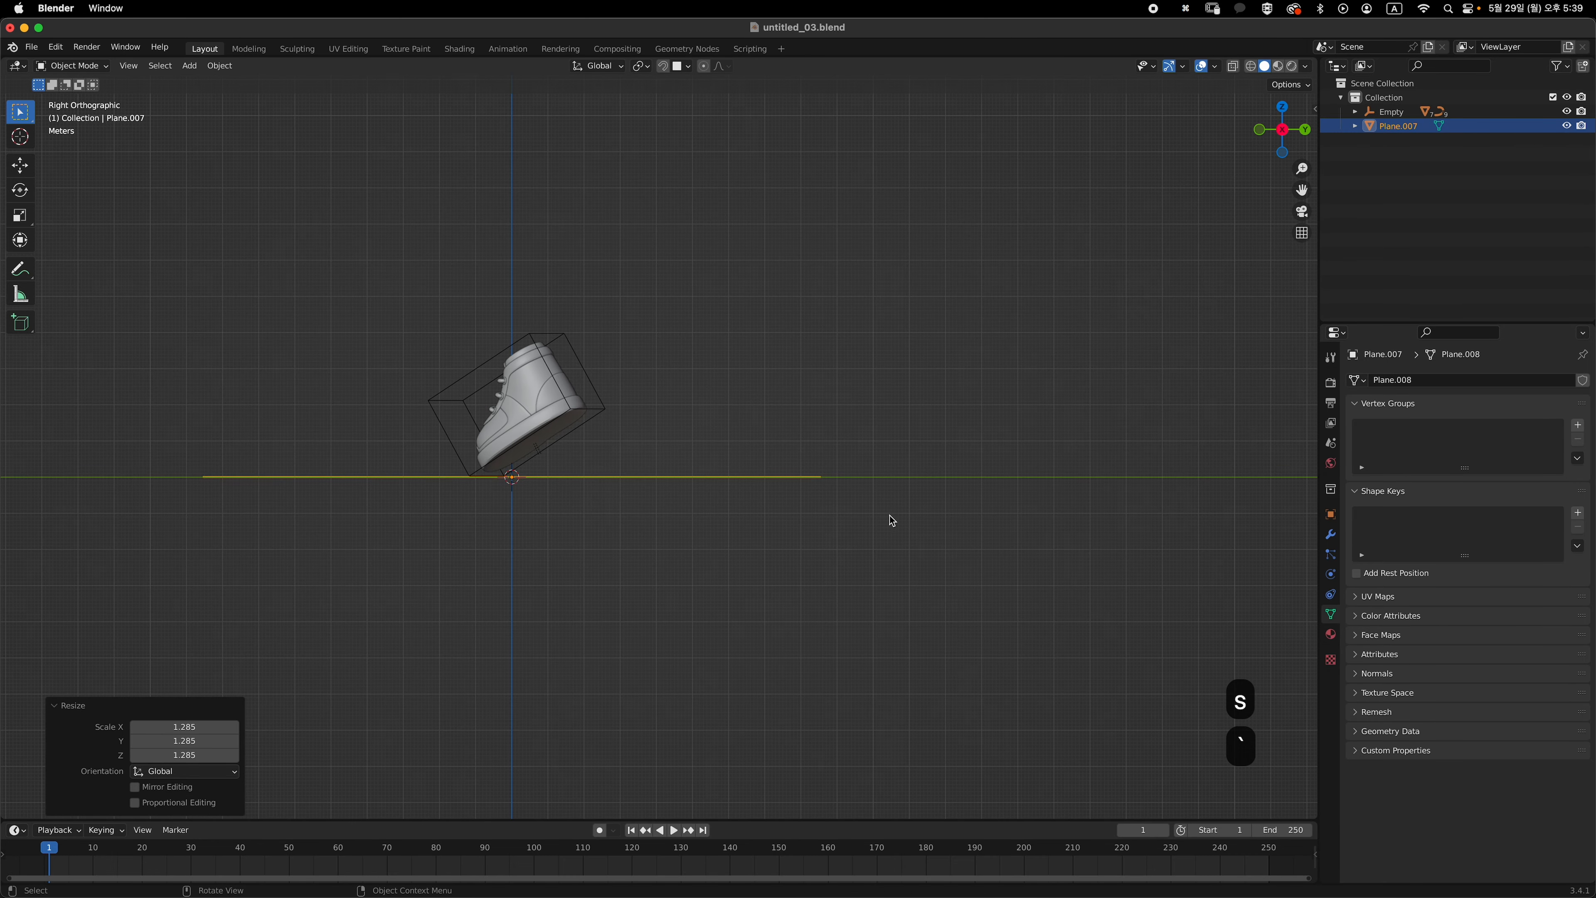
key(s)
click(868, 518)
- Extrude the floor plane's back edge about 9.23 m up in Z as a wall behind the boot
middle_drag(868, 518, 853, 634)
key(Tab)
key(Tab)
key(grave)
click(944, 552)
key(e)
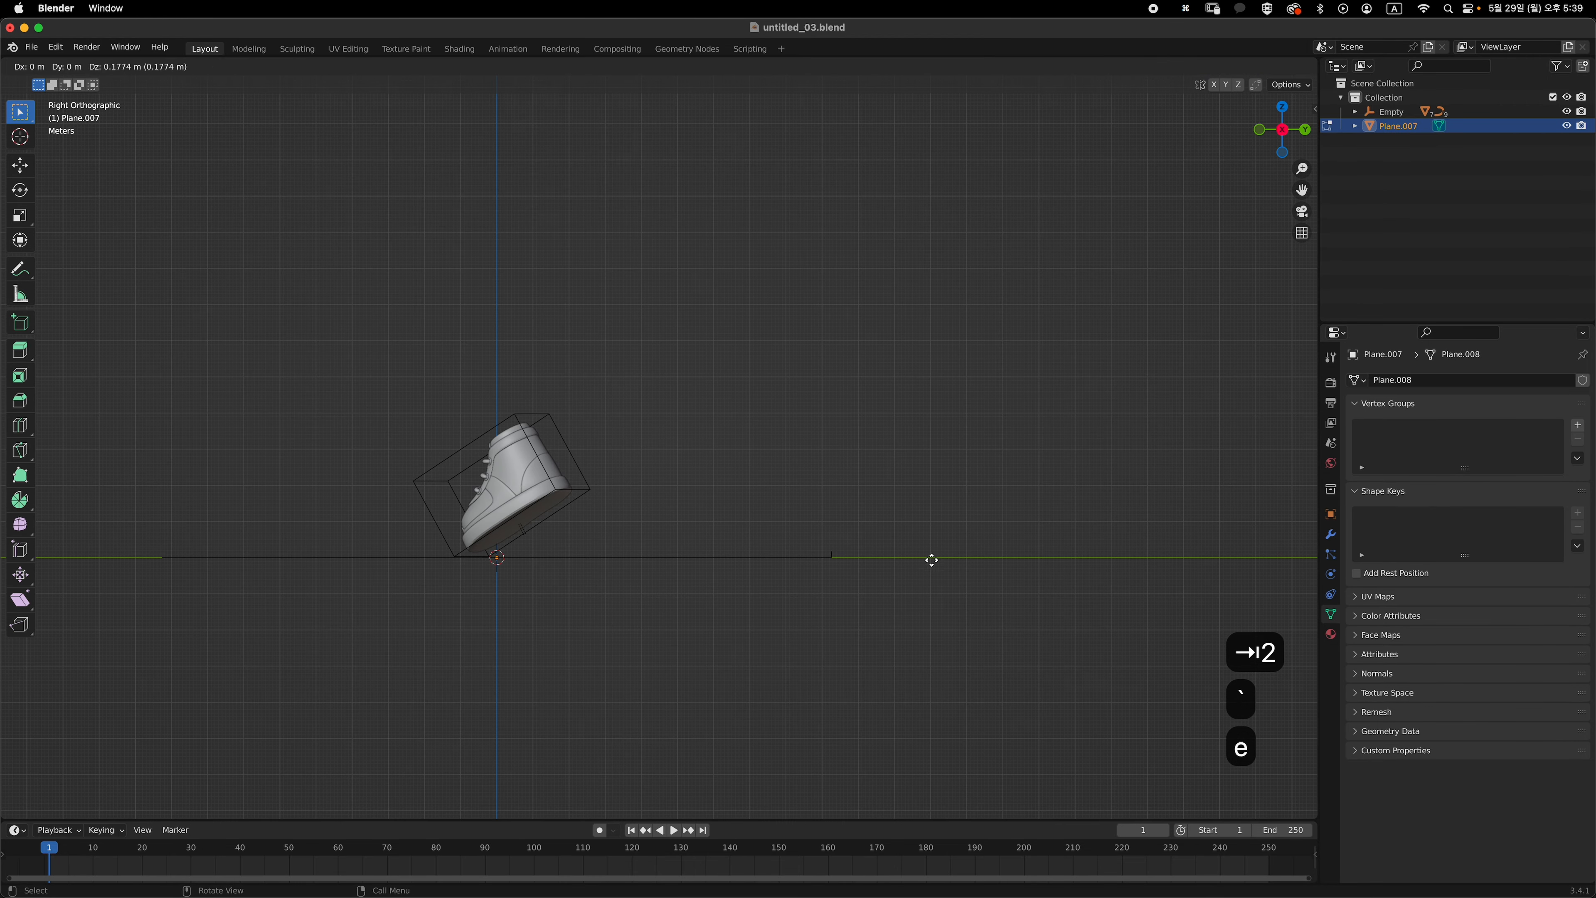
key(z)
click(890, 385)
- Raise the back wall's top edge about 3 m in Z
scroll(848, 527, down, 2)
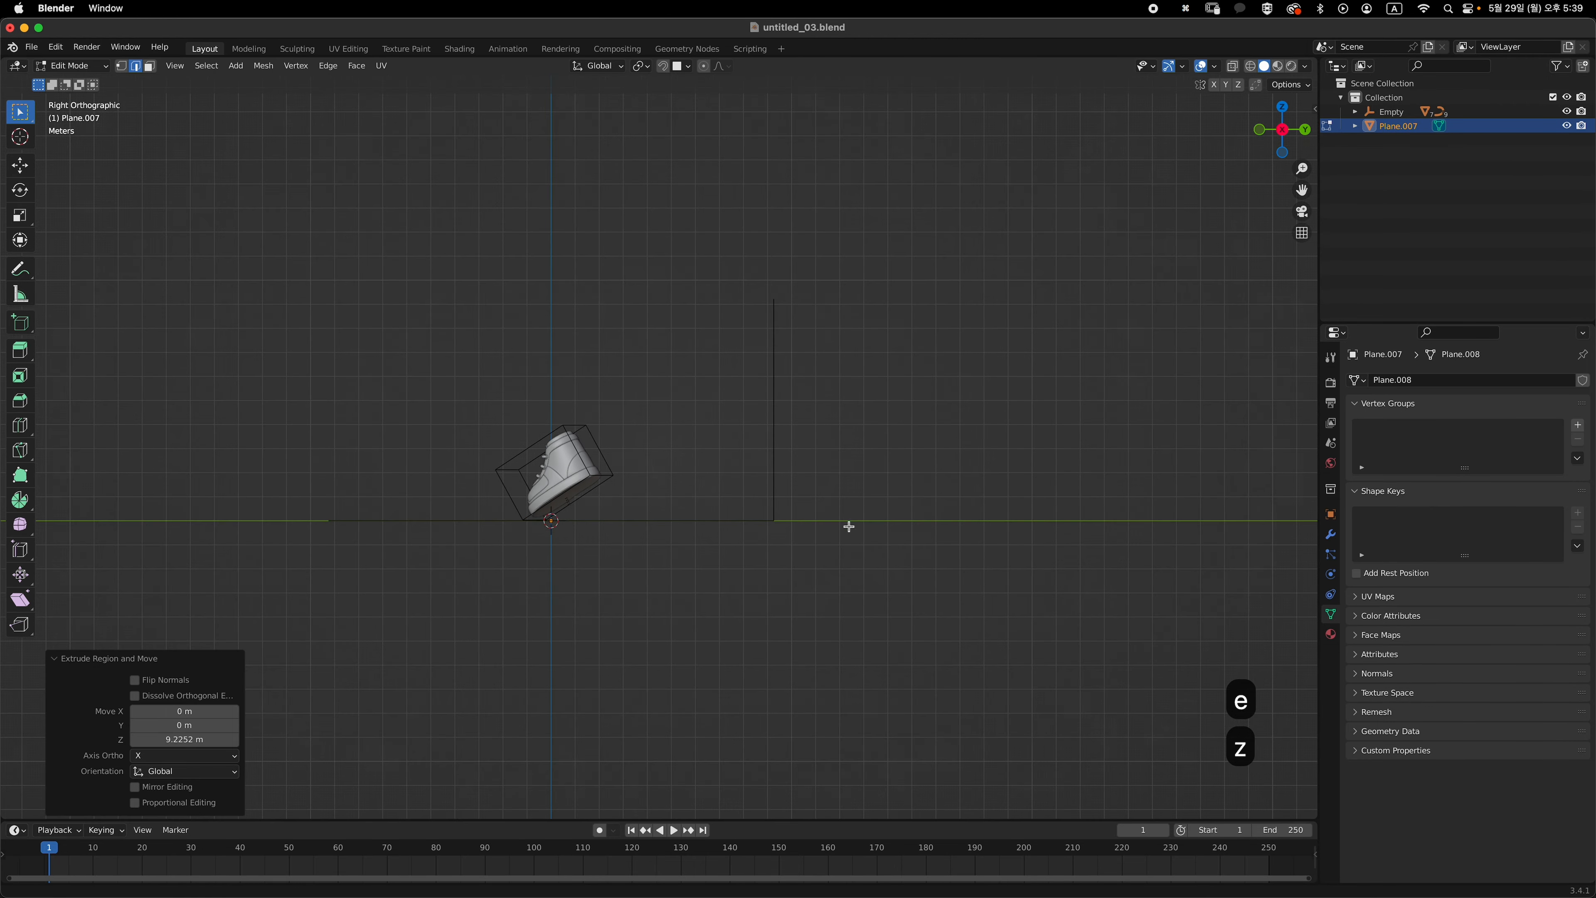
middle_drag(882, 511, 919, 503)
key(g)
key(z)
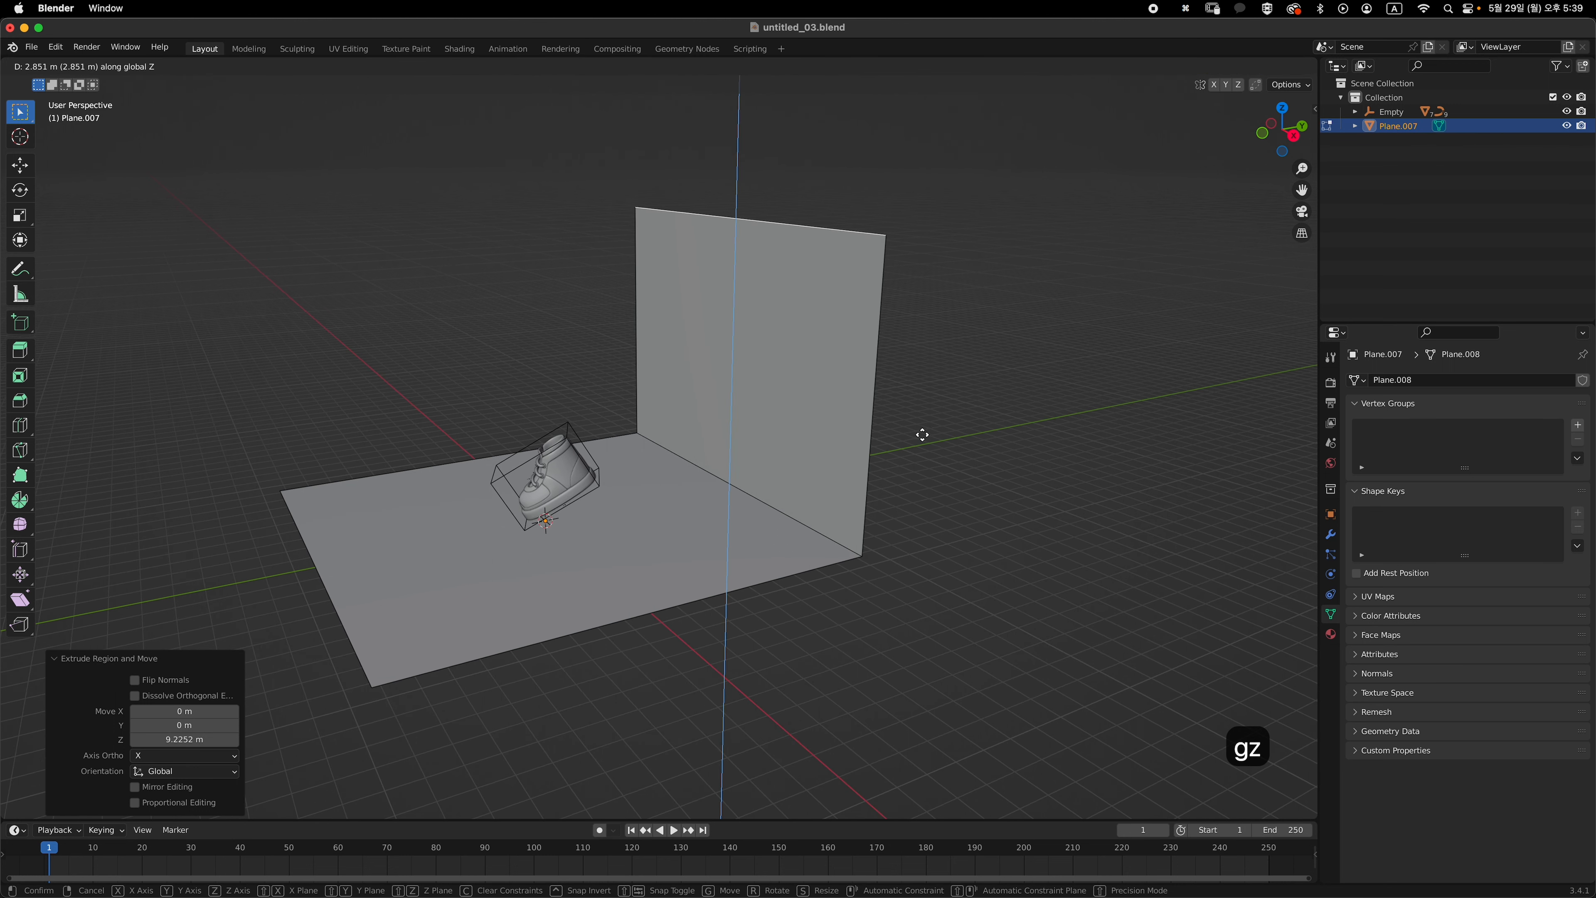
click(920, 422)
- Bevel the edge between the floor and the wall with a width of about 0.348 m and 5 segments
key(2)
click(758, 485)
key(super+b)
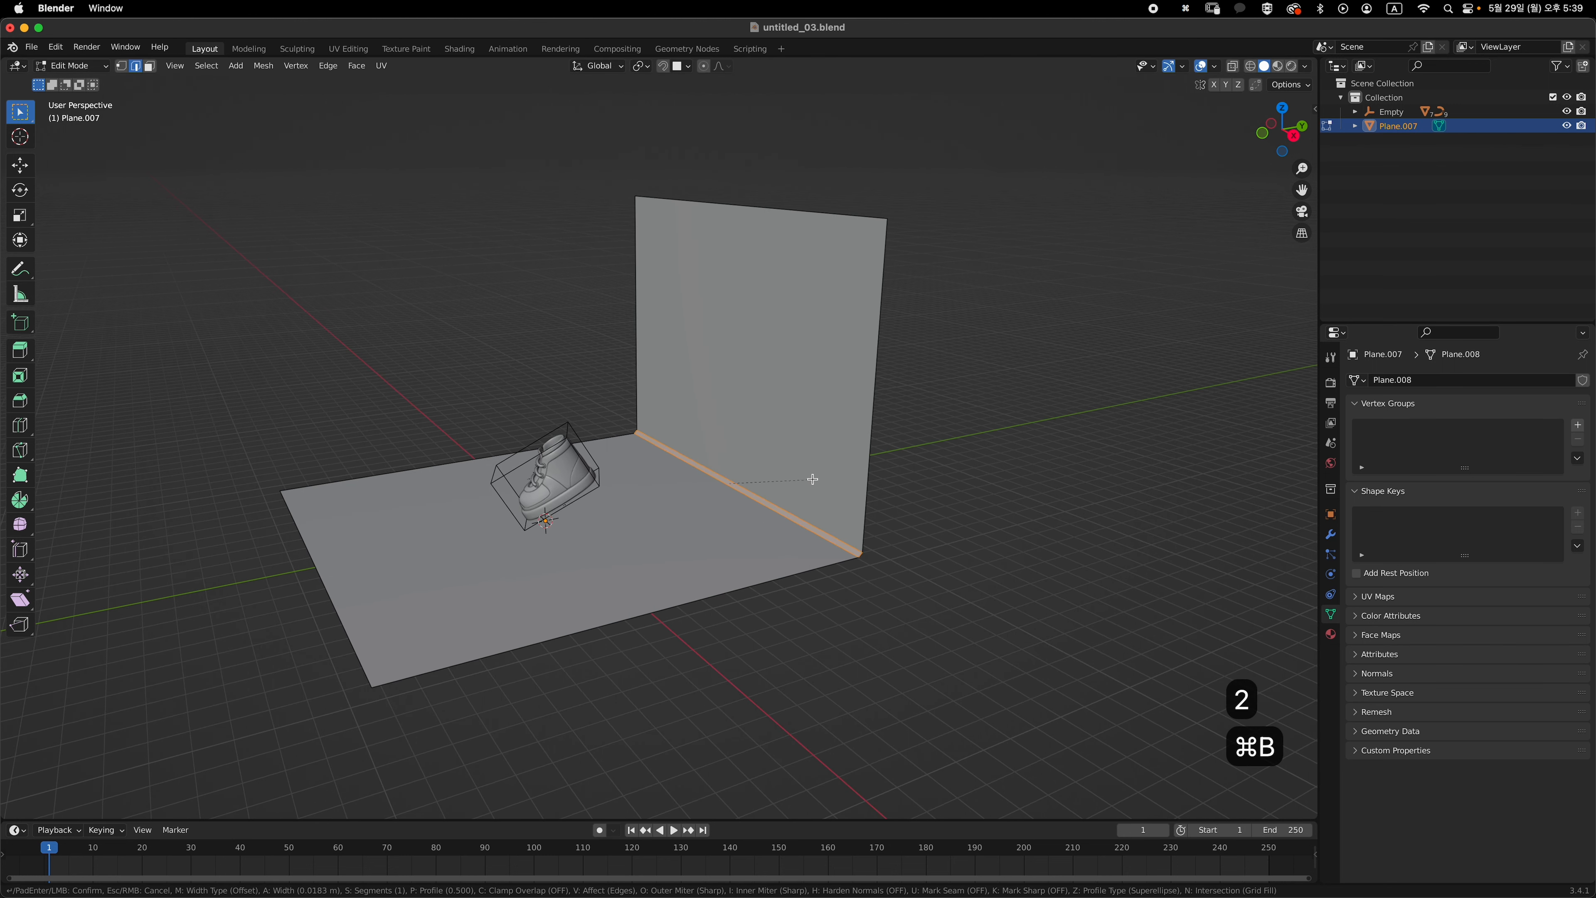
click(674, 563)
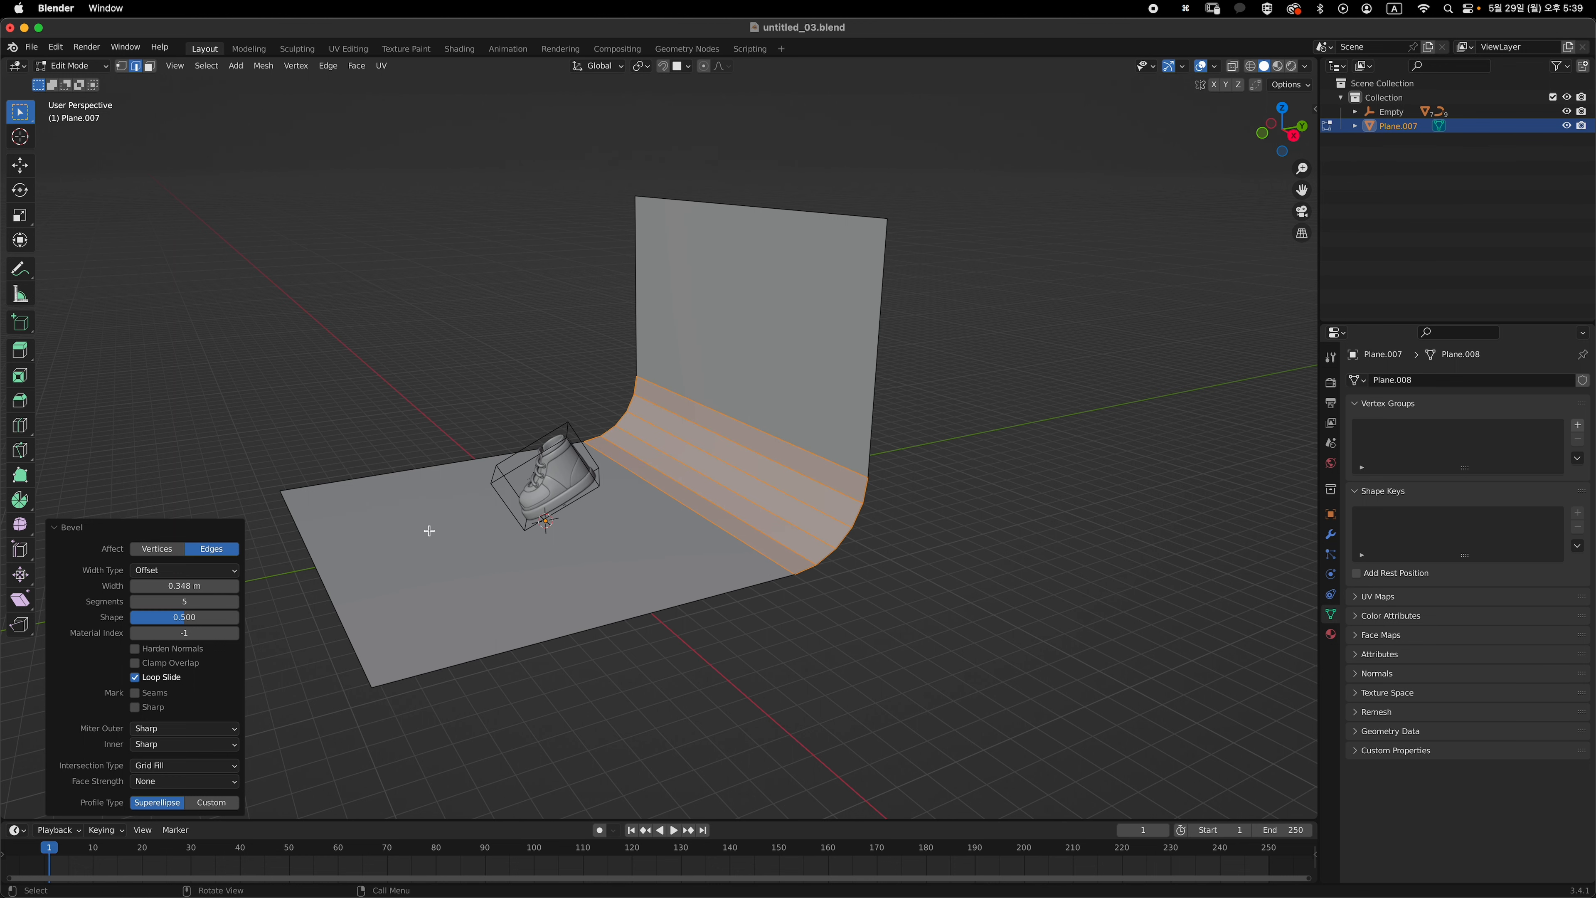
- Return to Object Mode and apply Shade Auto Smooth at 30° to the curved backdrop
key(Tab)
right_click(760, 425)
click(755, 422)
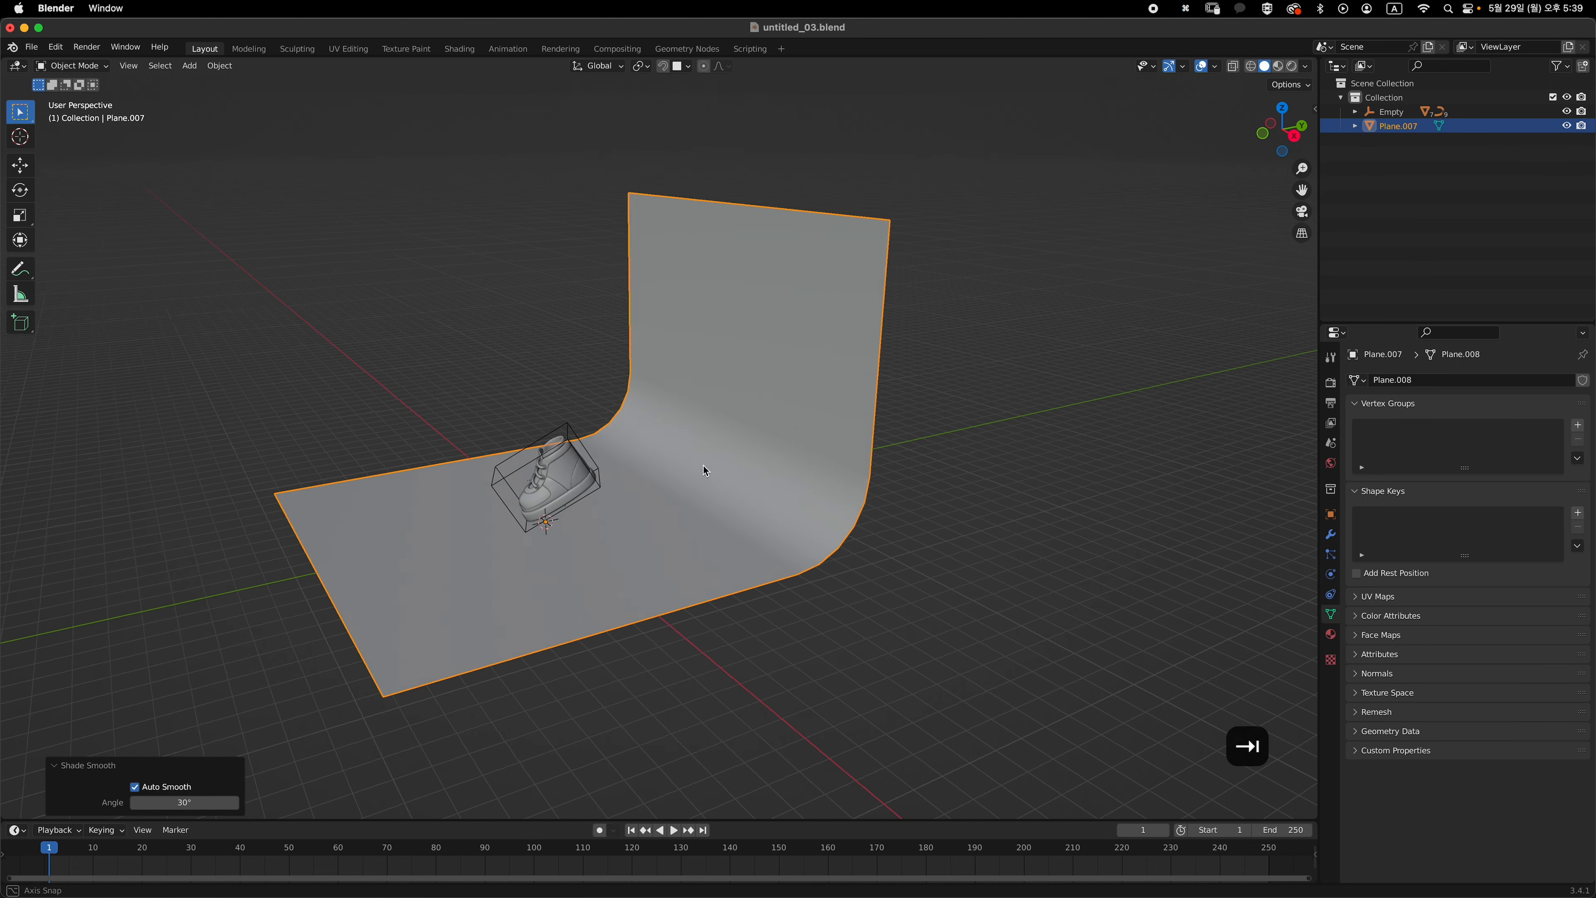
- Widen the whole backdrop mesh in X by a scale factor of about 1.239 in Edit Mode, and return to Object Mode
middle_drag(704, 465, 806, 460)
key(grave)
click(765, 422)
key(Tab)
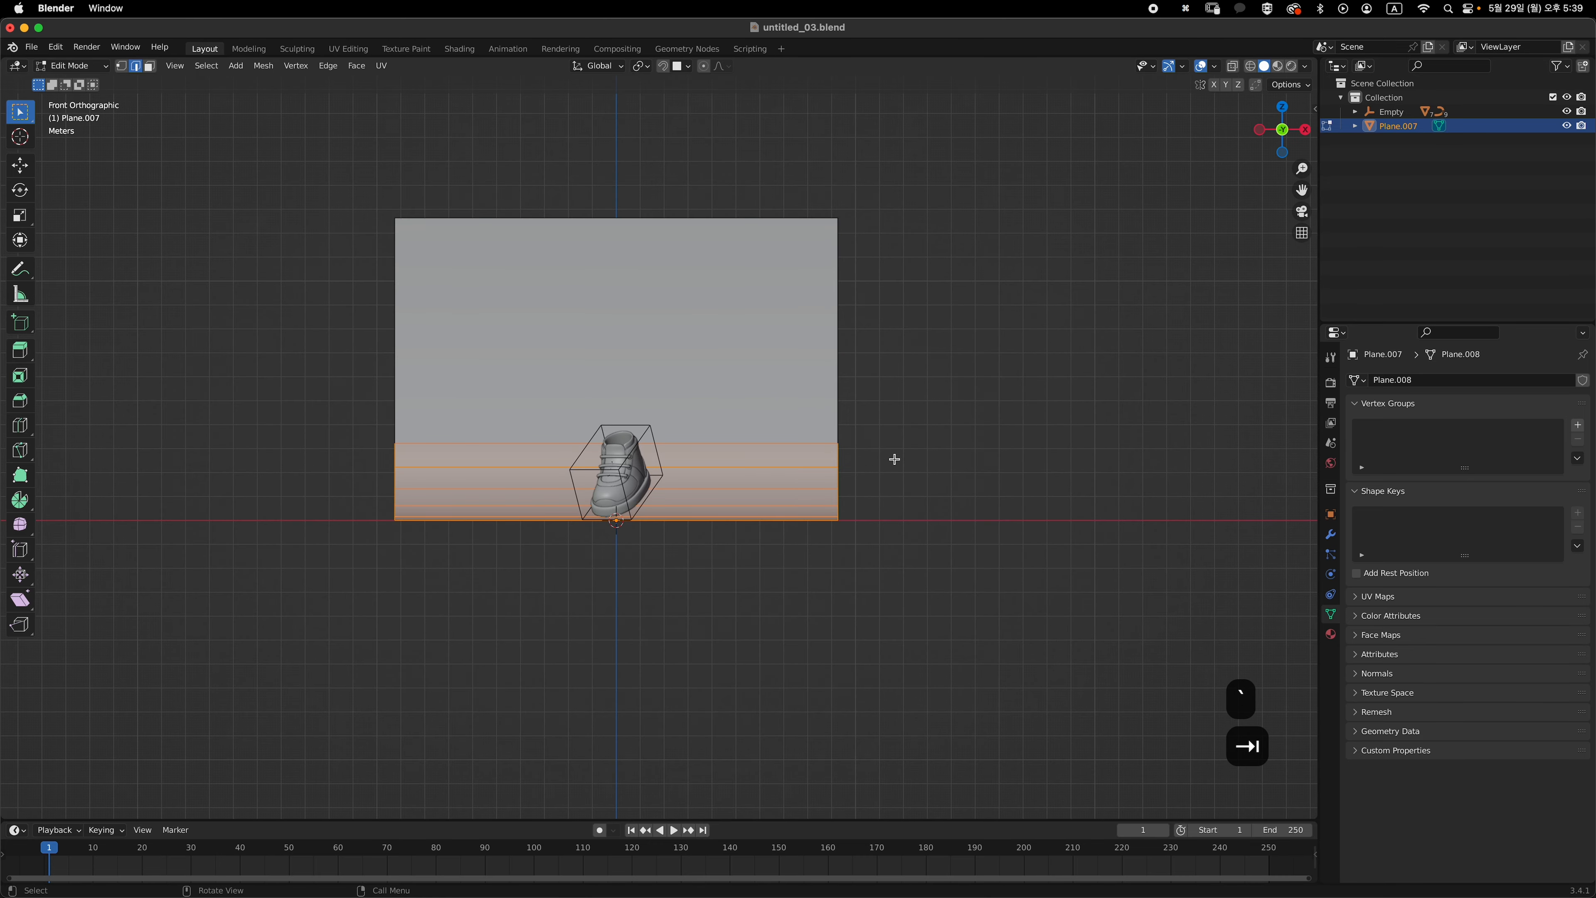
key(s)
key(x)
click(965, 456)
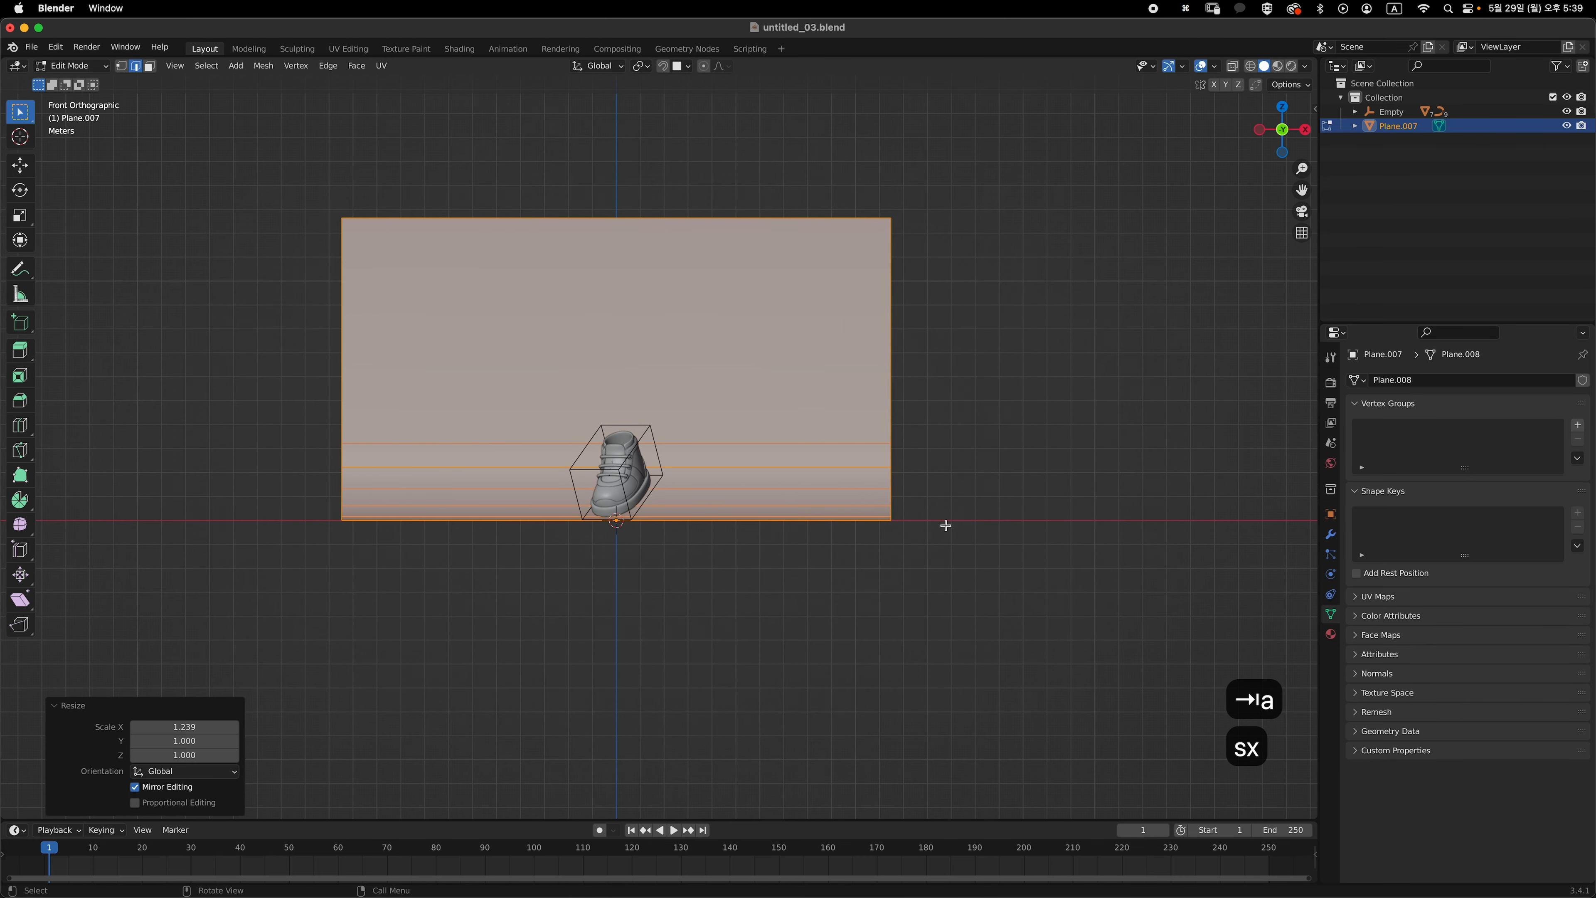
middle_drag(944, 527, 909, 546)
key(Tab)
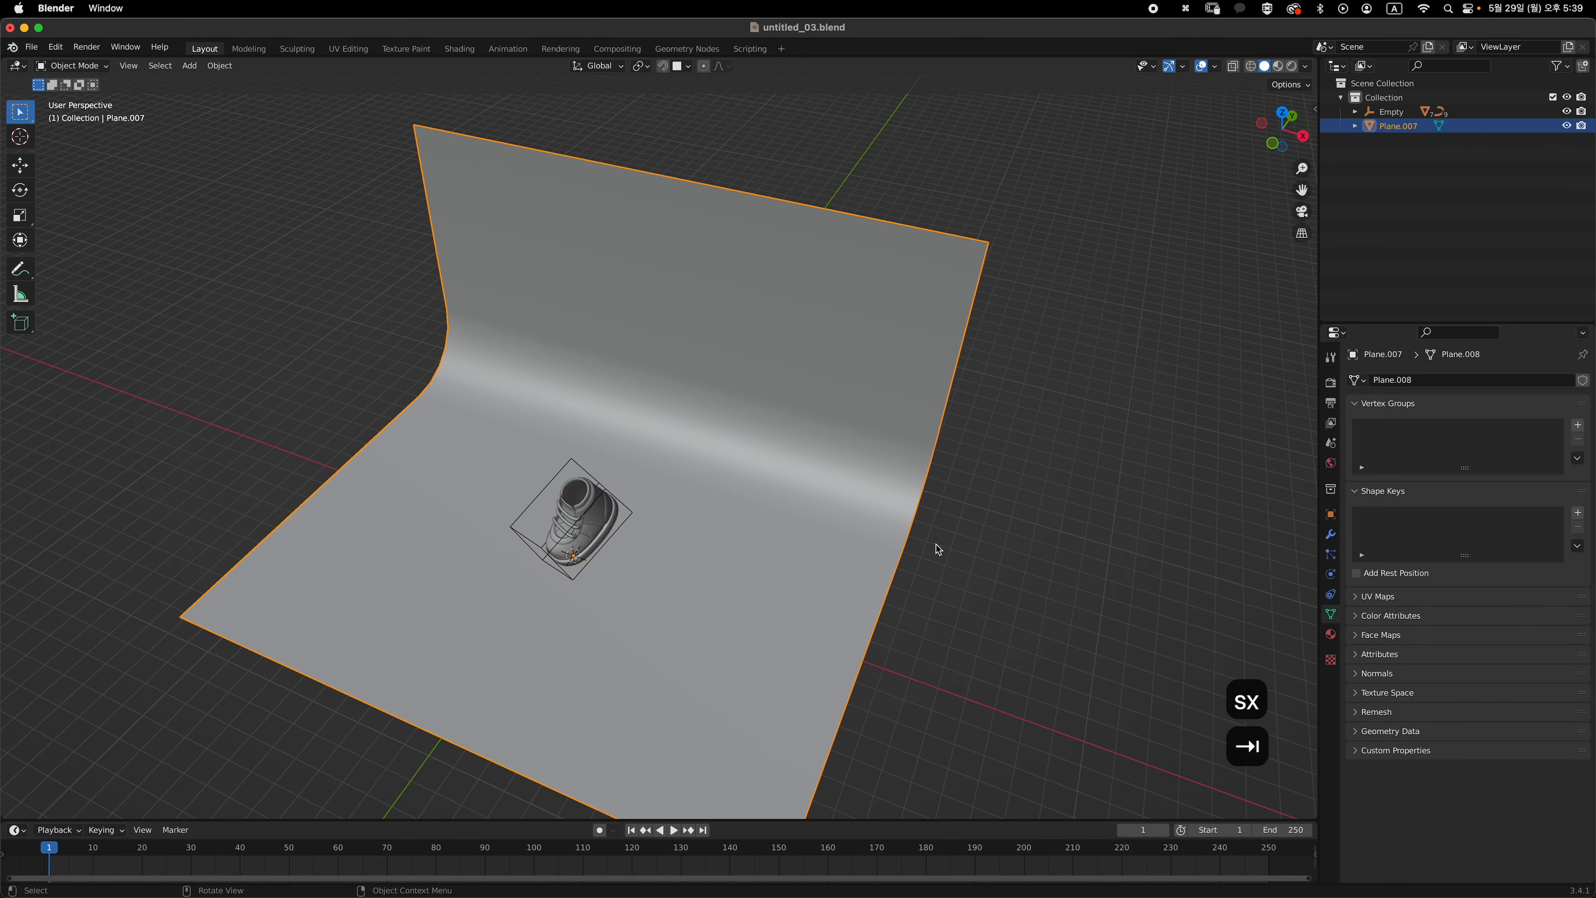
- Split the 3D viewport into two side-by-side views and set one of them to Rendered shading
middle_drag(910, 600, 974, 435)
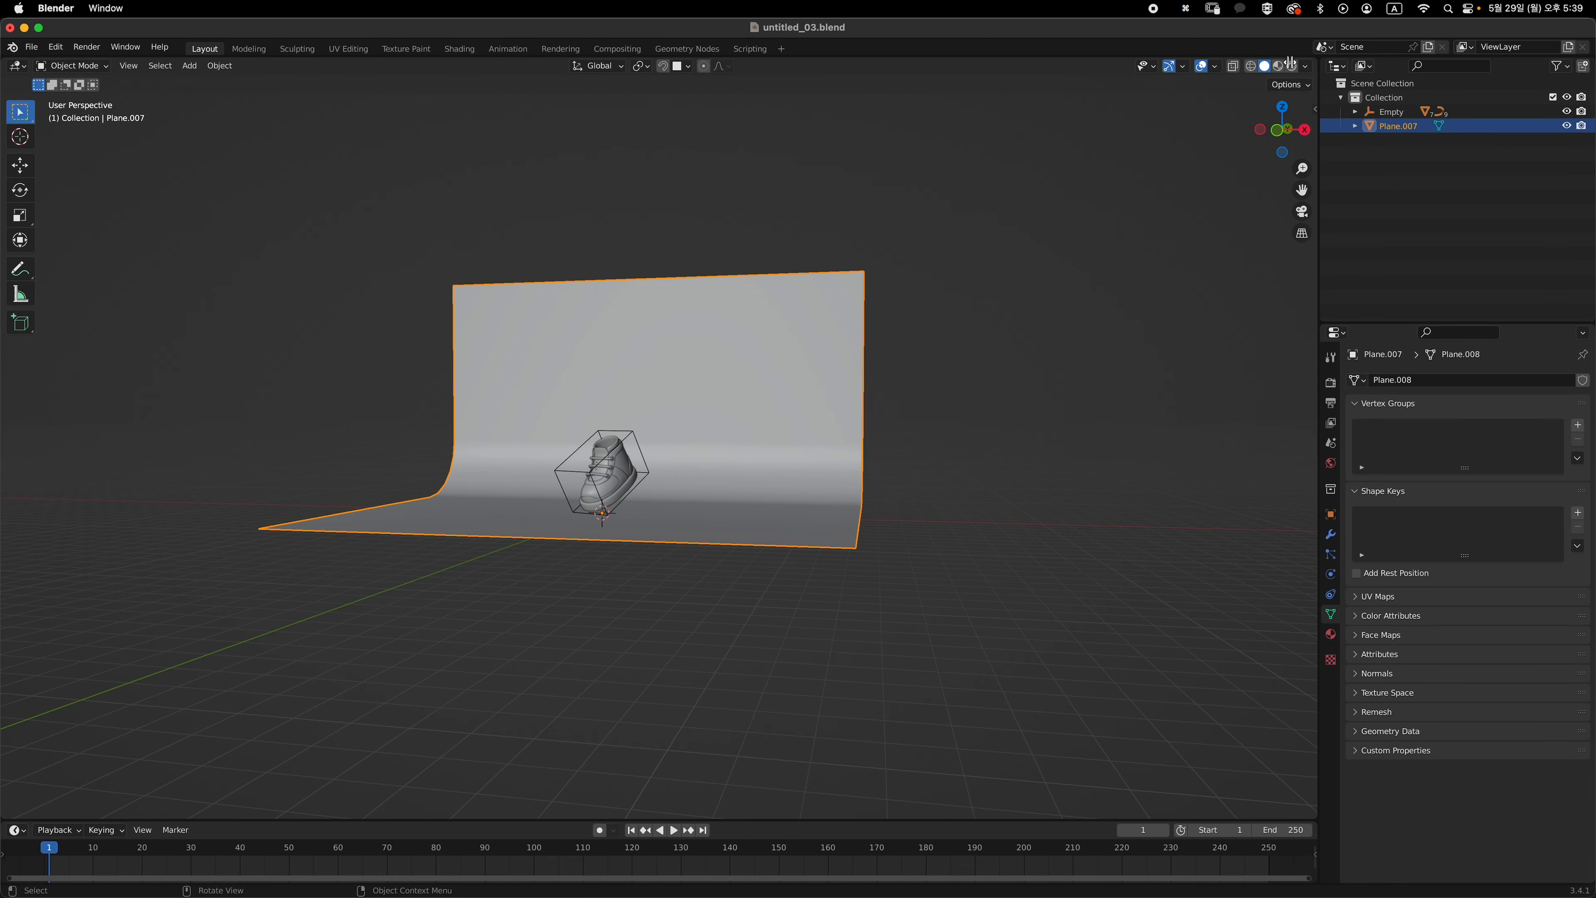
drag(1289, 62, 589, 78)
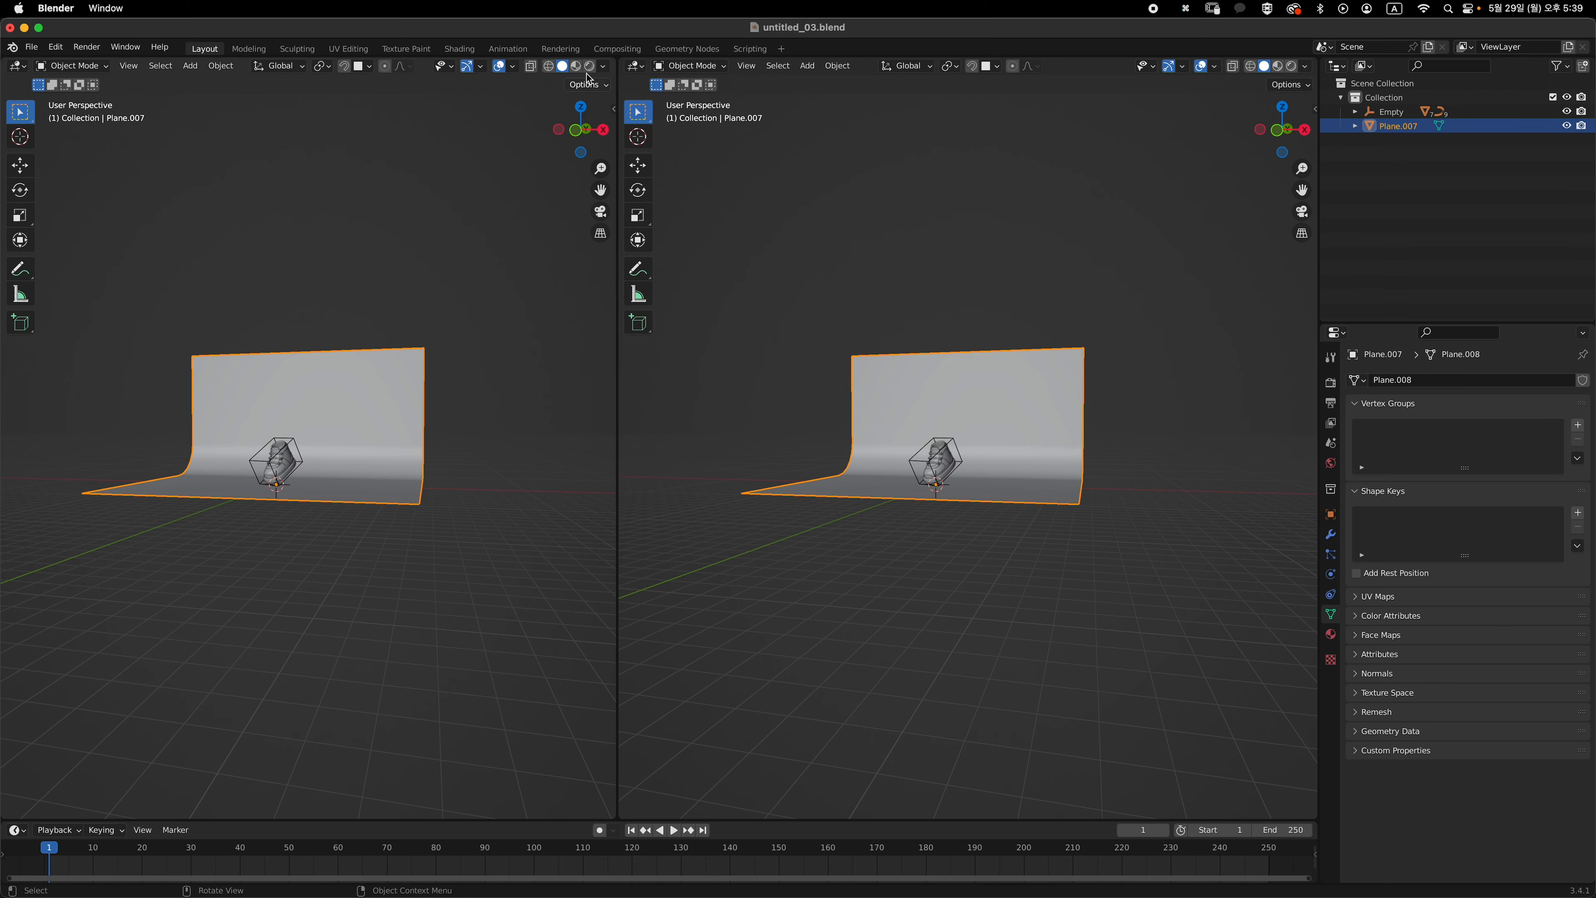
click(589, 66)
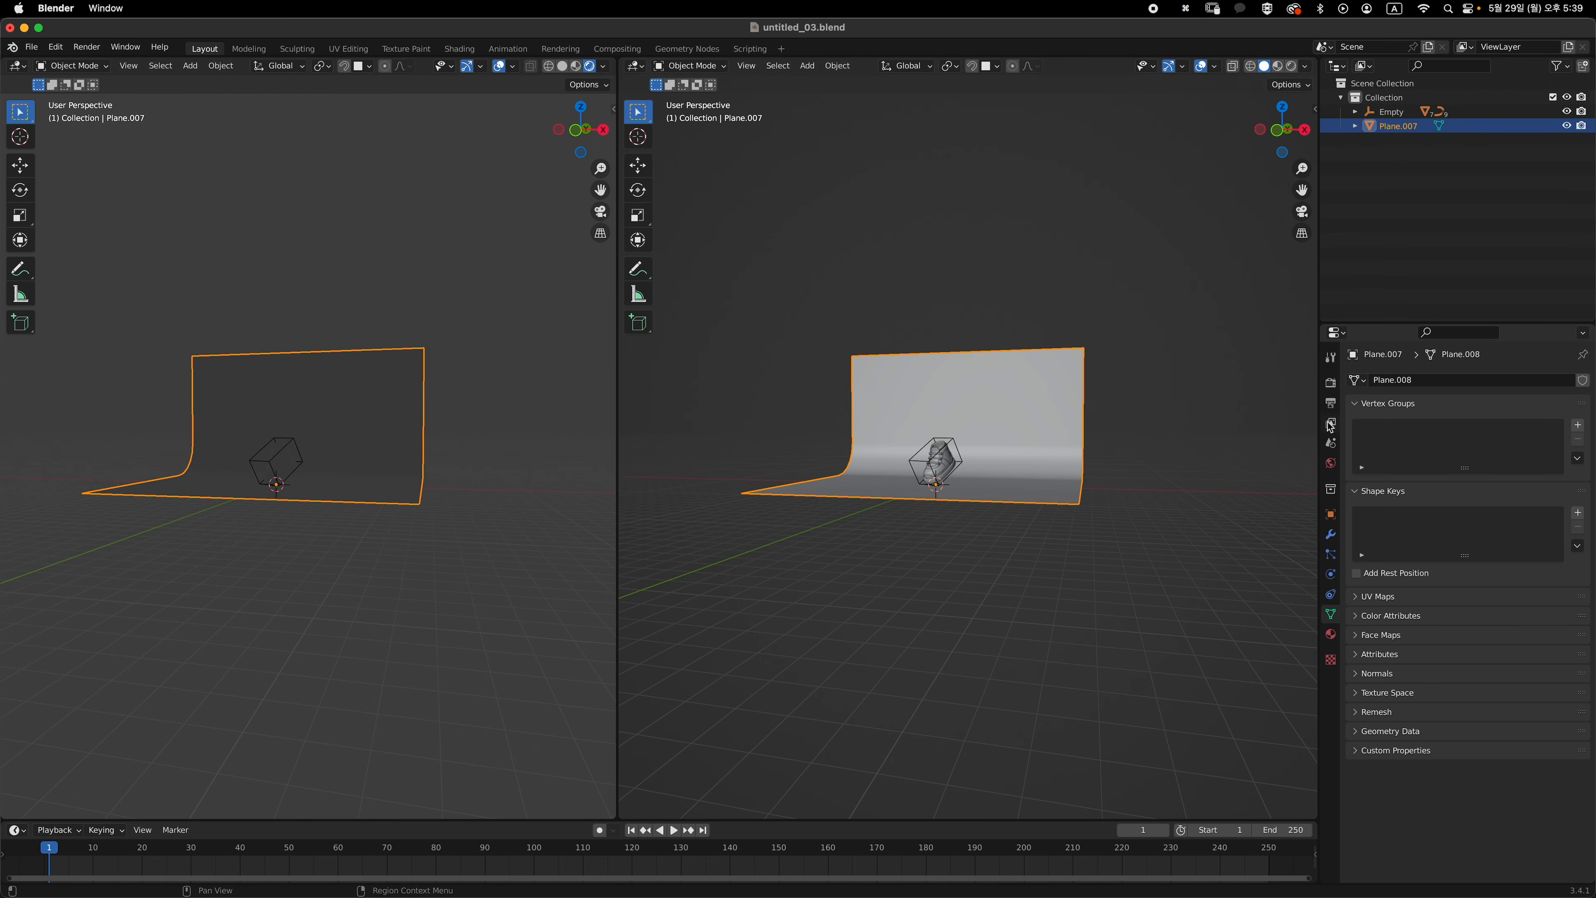
- Set the render engine to Cycles and the render device to GPU Compute
click(1330, 383)
click(1508, 380)
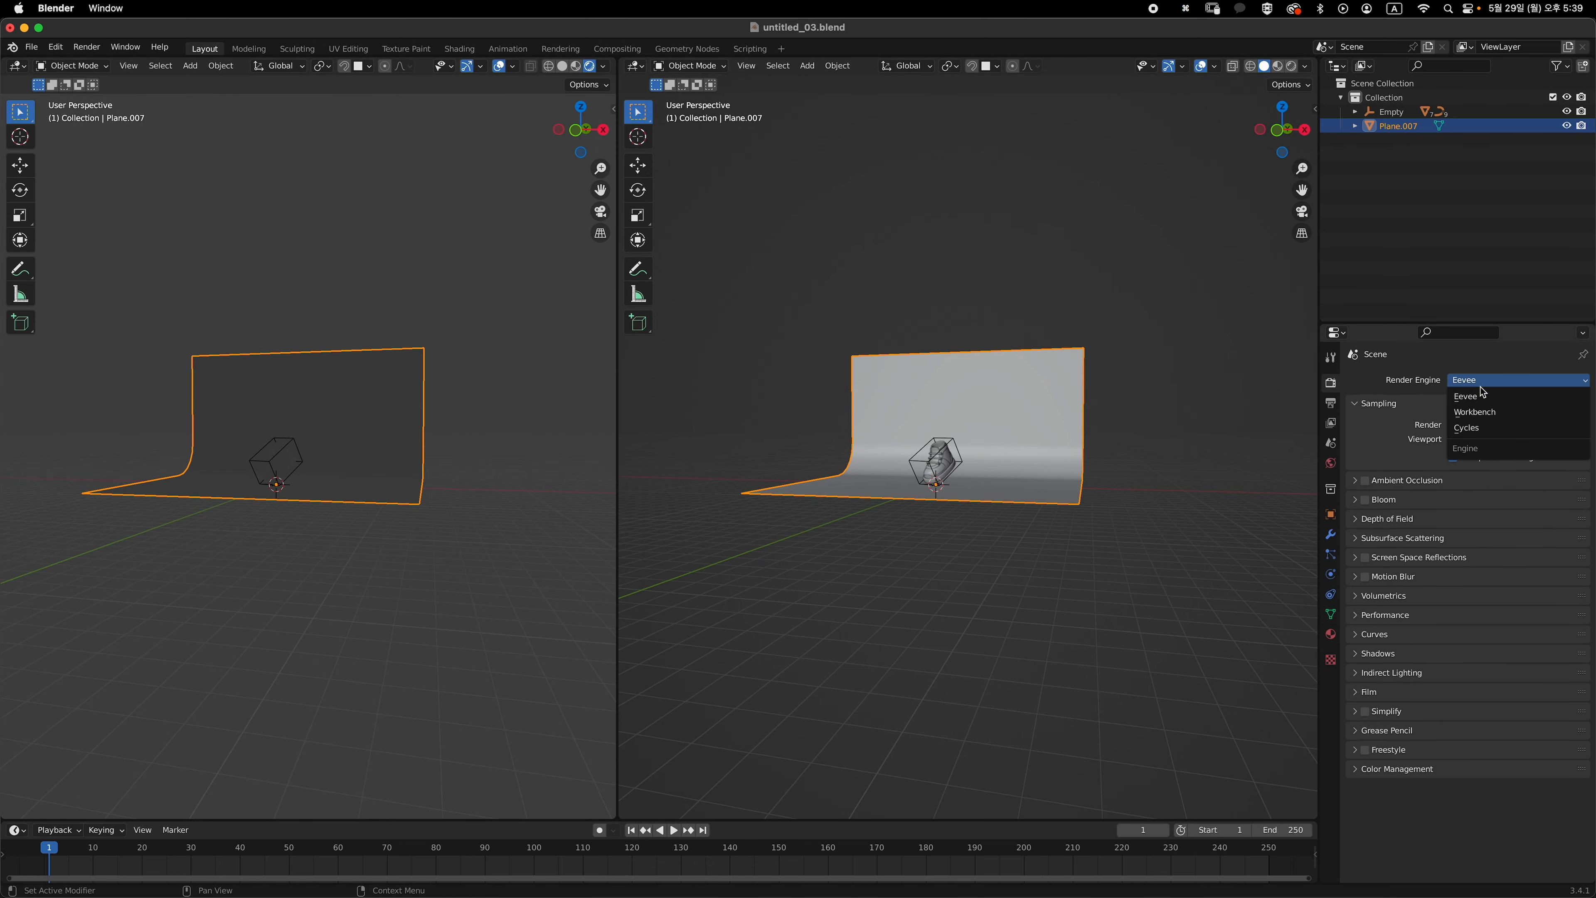
click(1473, 428)
click(1470, 416)
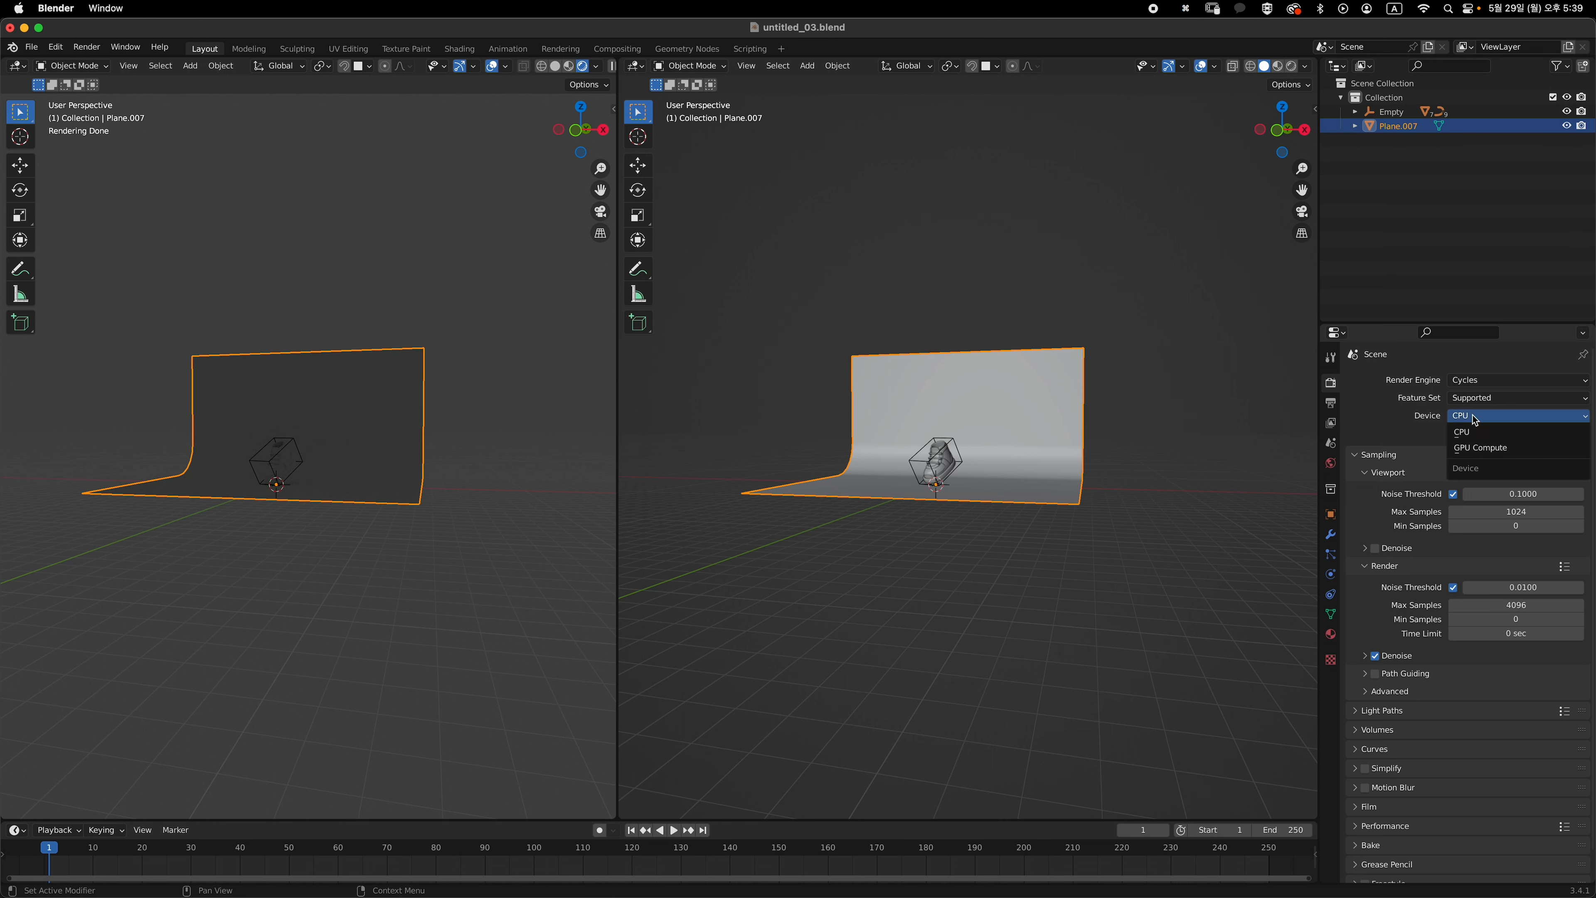
click(1469, 450)
- Deselect the backdrop and add a spot light at the world origin
click(1218, 491)
key(grave)
click(1062, 417)
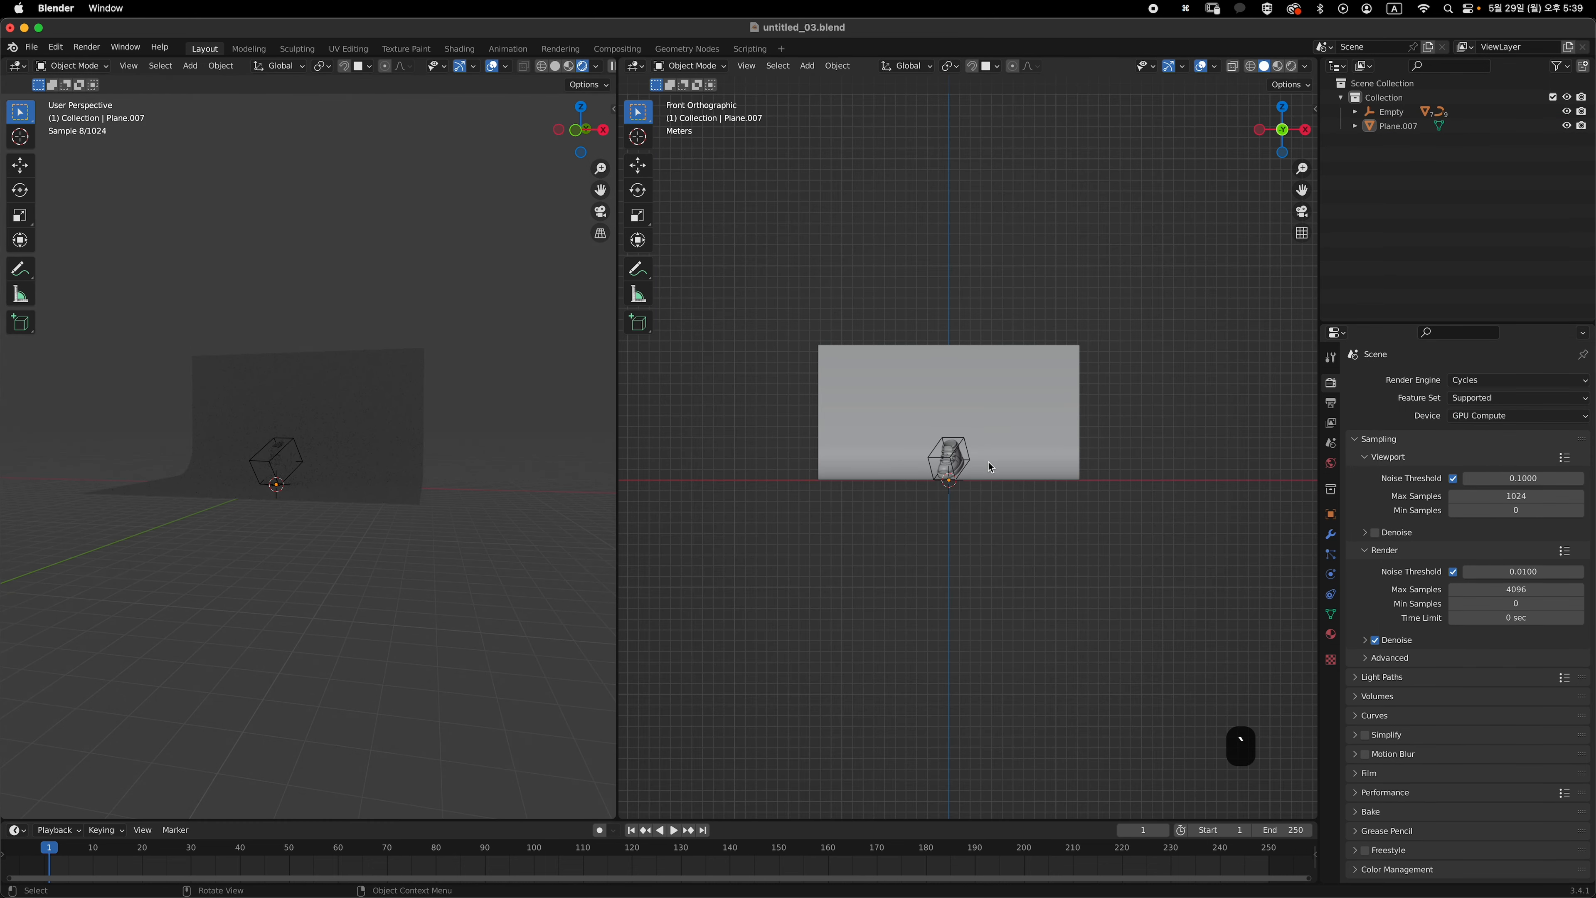
scroll(1020, 464, up, 3)
middle_drag(1020, 464, 951, 550)
key(shift+a)
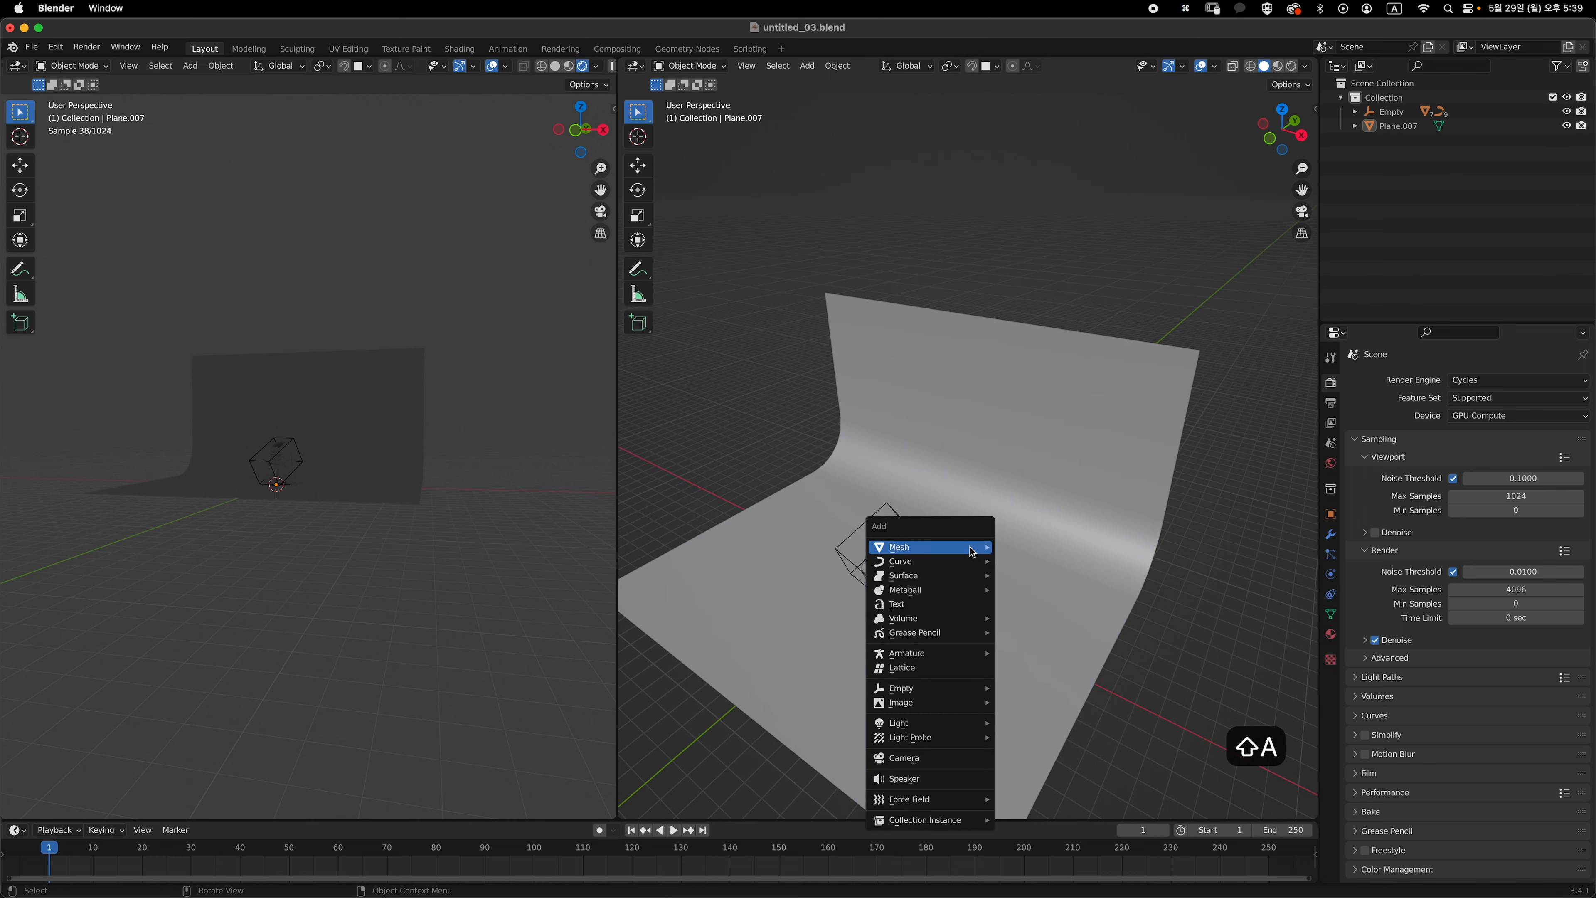
mouse_move(969, 721)
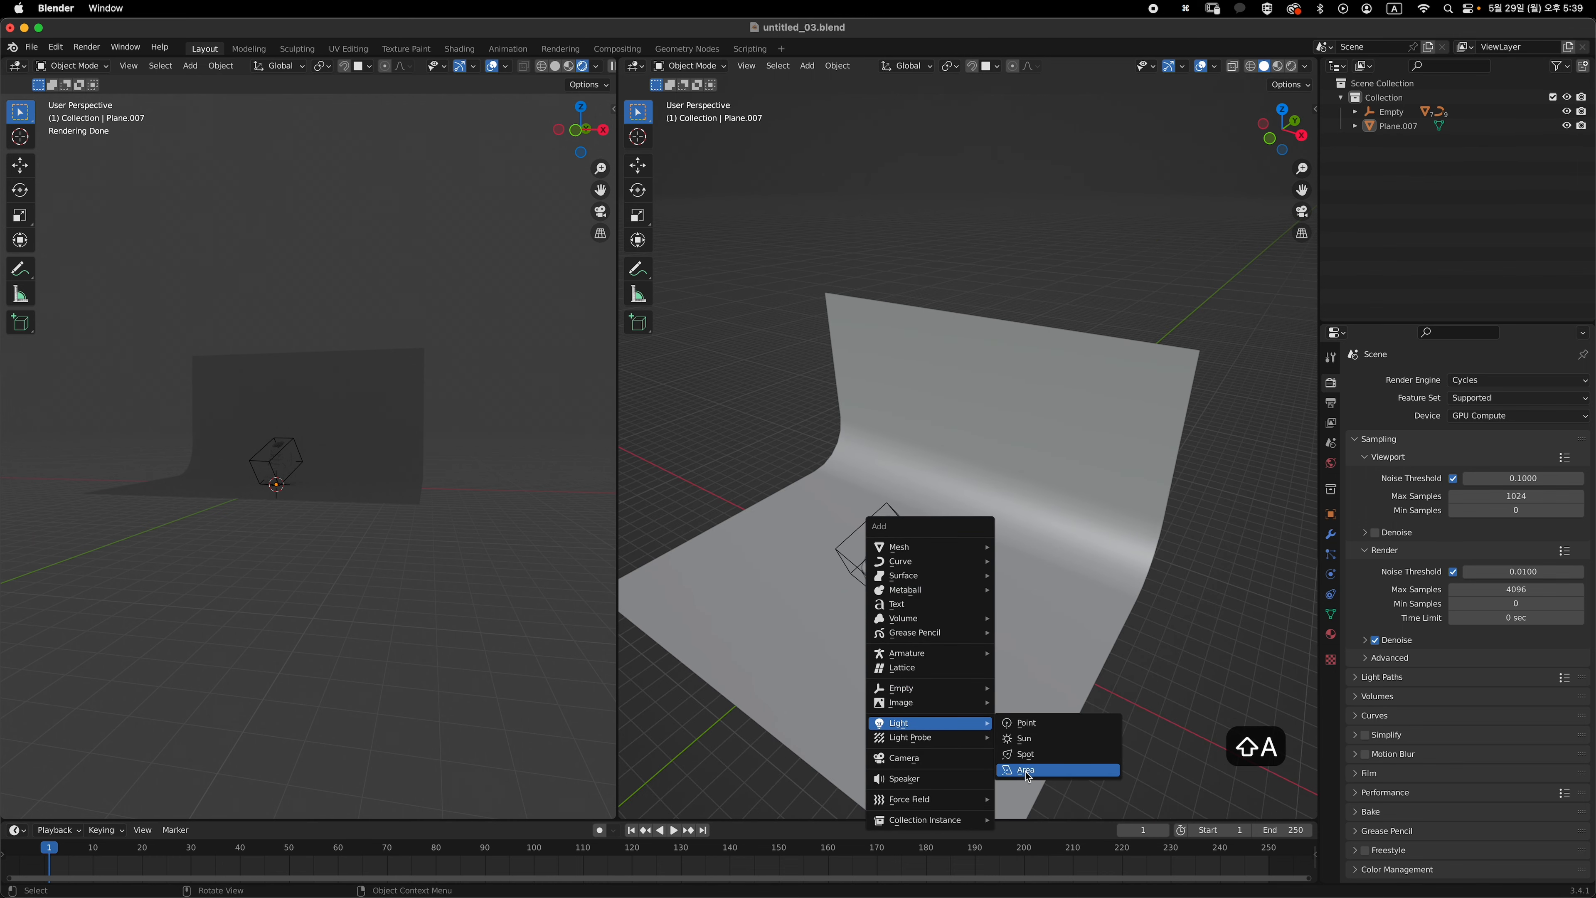
click(1021, 754)
- In the side view, tilt the spot light toward the boot and place it behind, about 7.4 m in Y and 3.1 m in Z
middle_drag(999, 694, 1066, 621)
key(grave)
key(r)
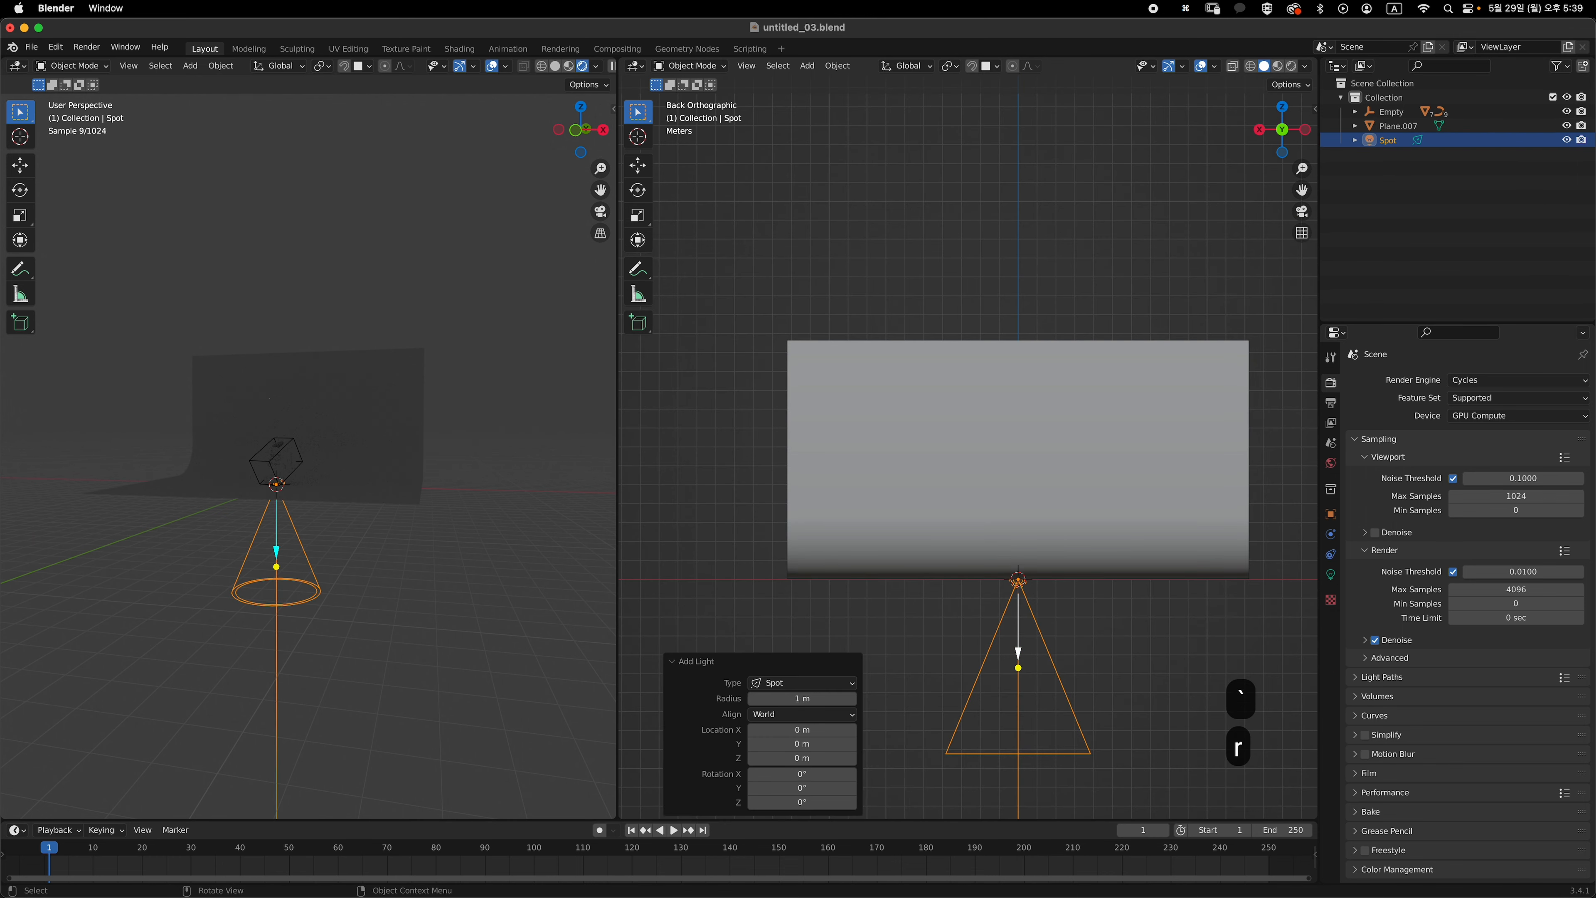
key(Escape)
key(grave)
key(r)
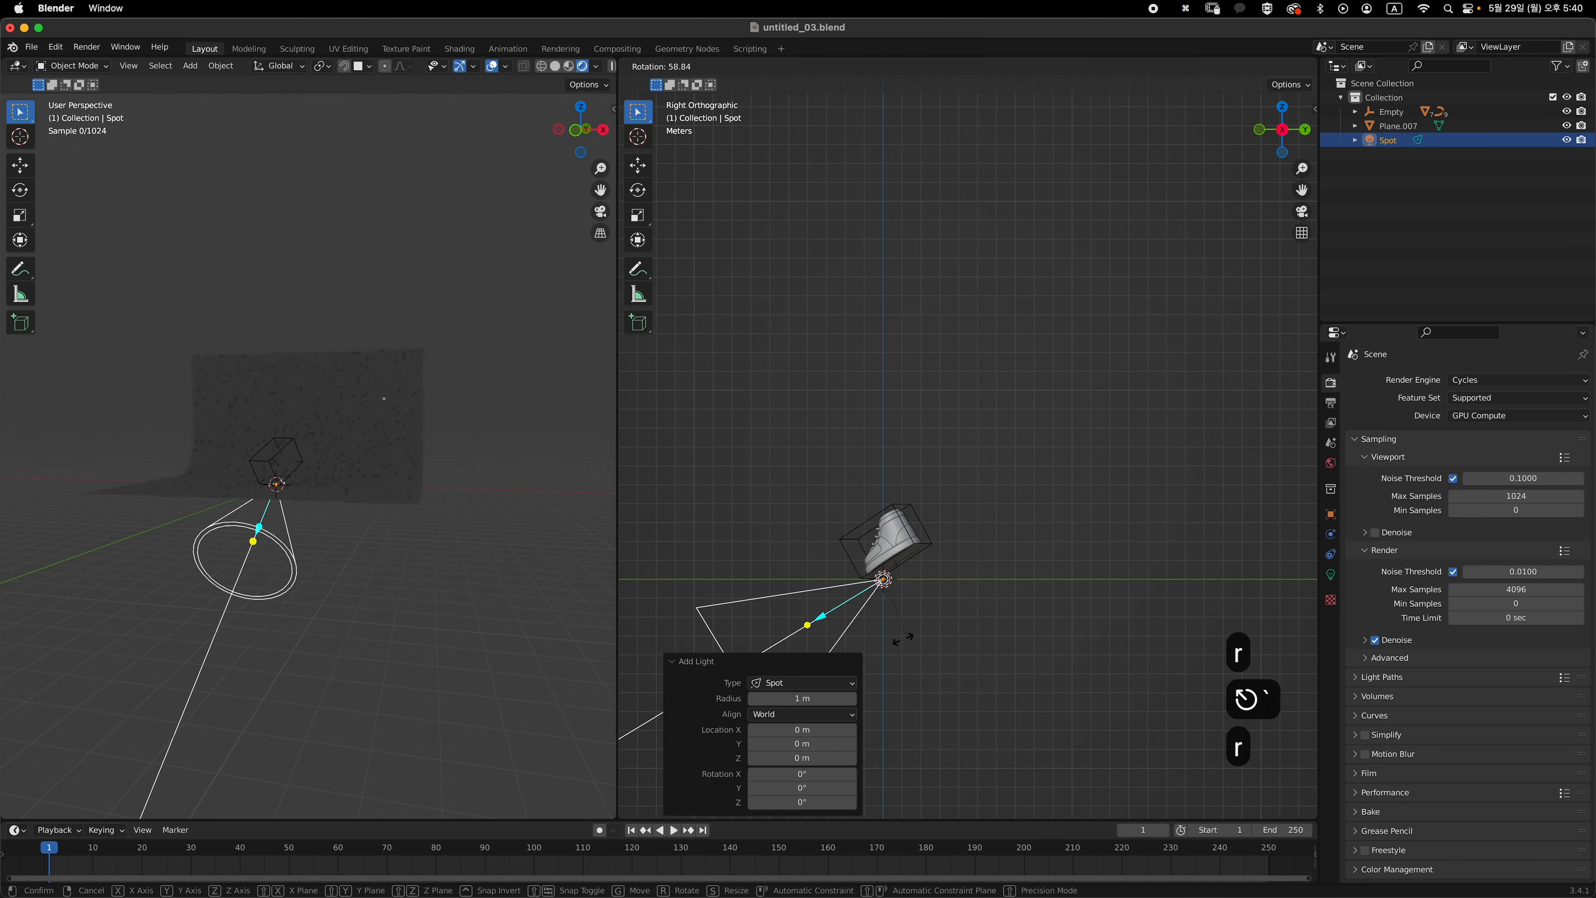
click(954, 575)
key(g)
click(981, 558)
key(r)
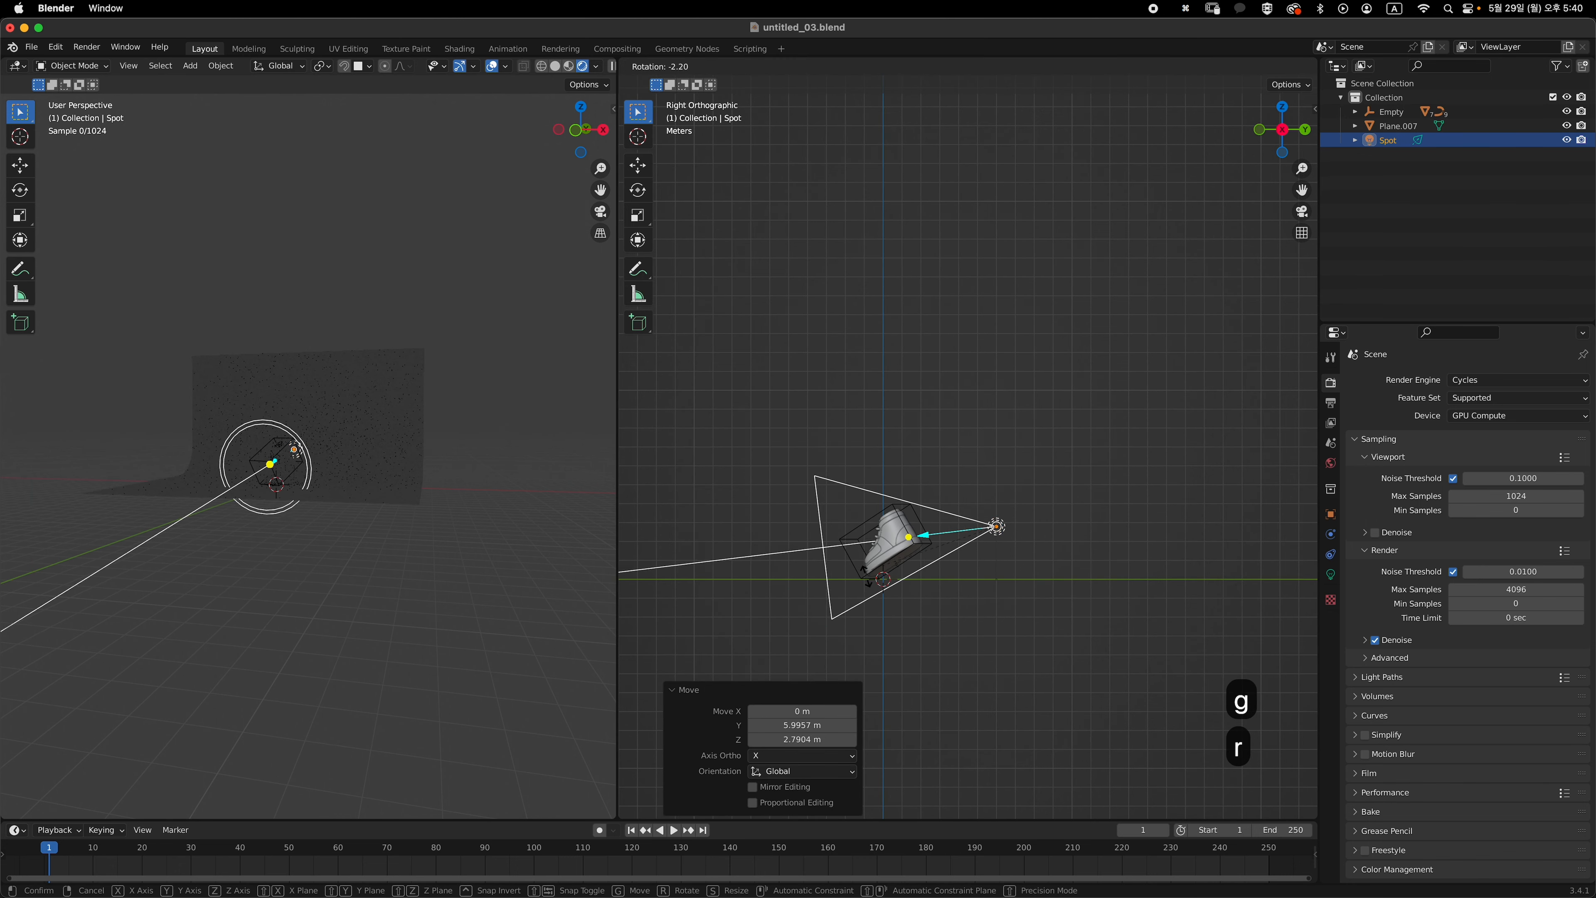
click(986, 575)
key(g)
click(991, 593)
- In the top view, rotate the spot light 26.5° and move it about 3.51 m in X and -0.98 m in Y
key(grave)
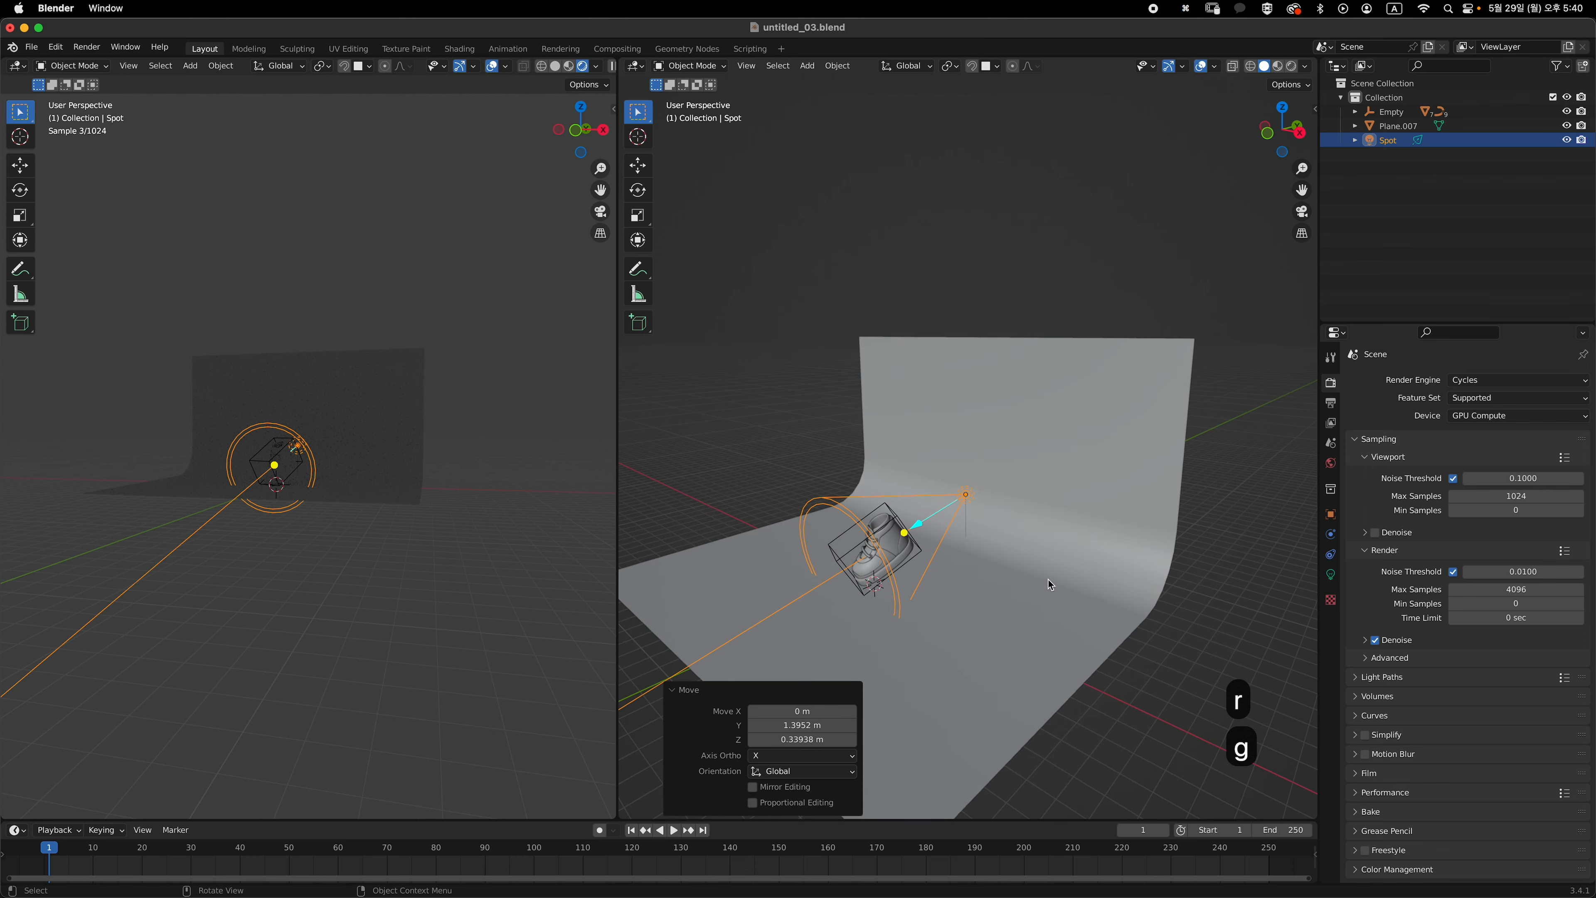
key(r)
click(974, 621)
key(g)
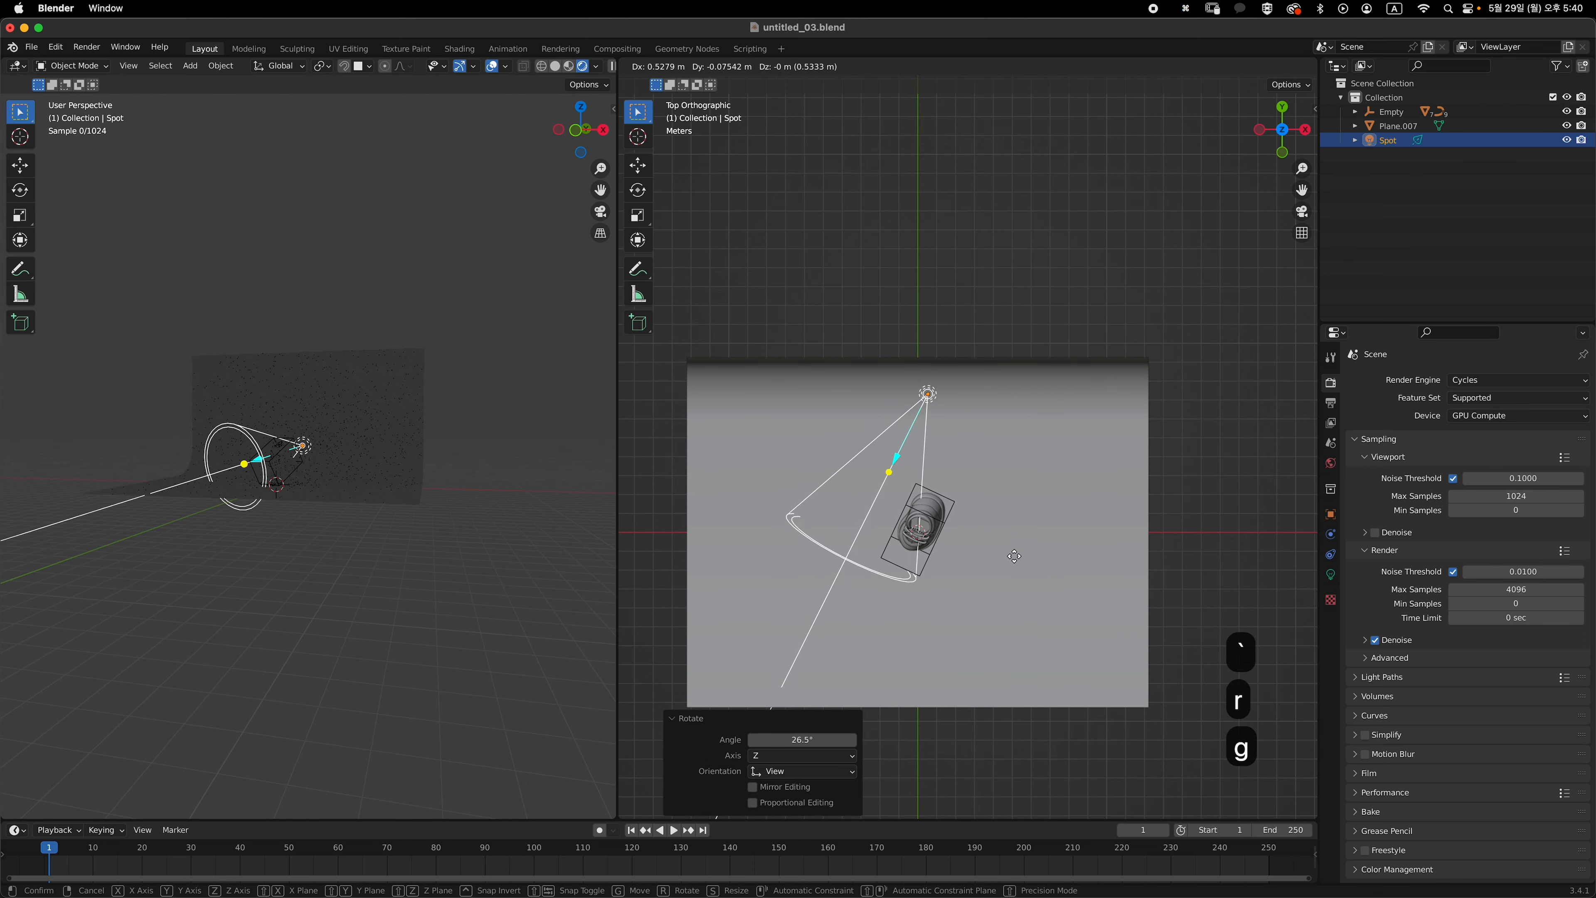
click(1054, 568)
key(grave)
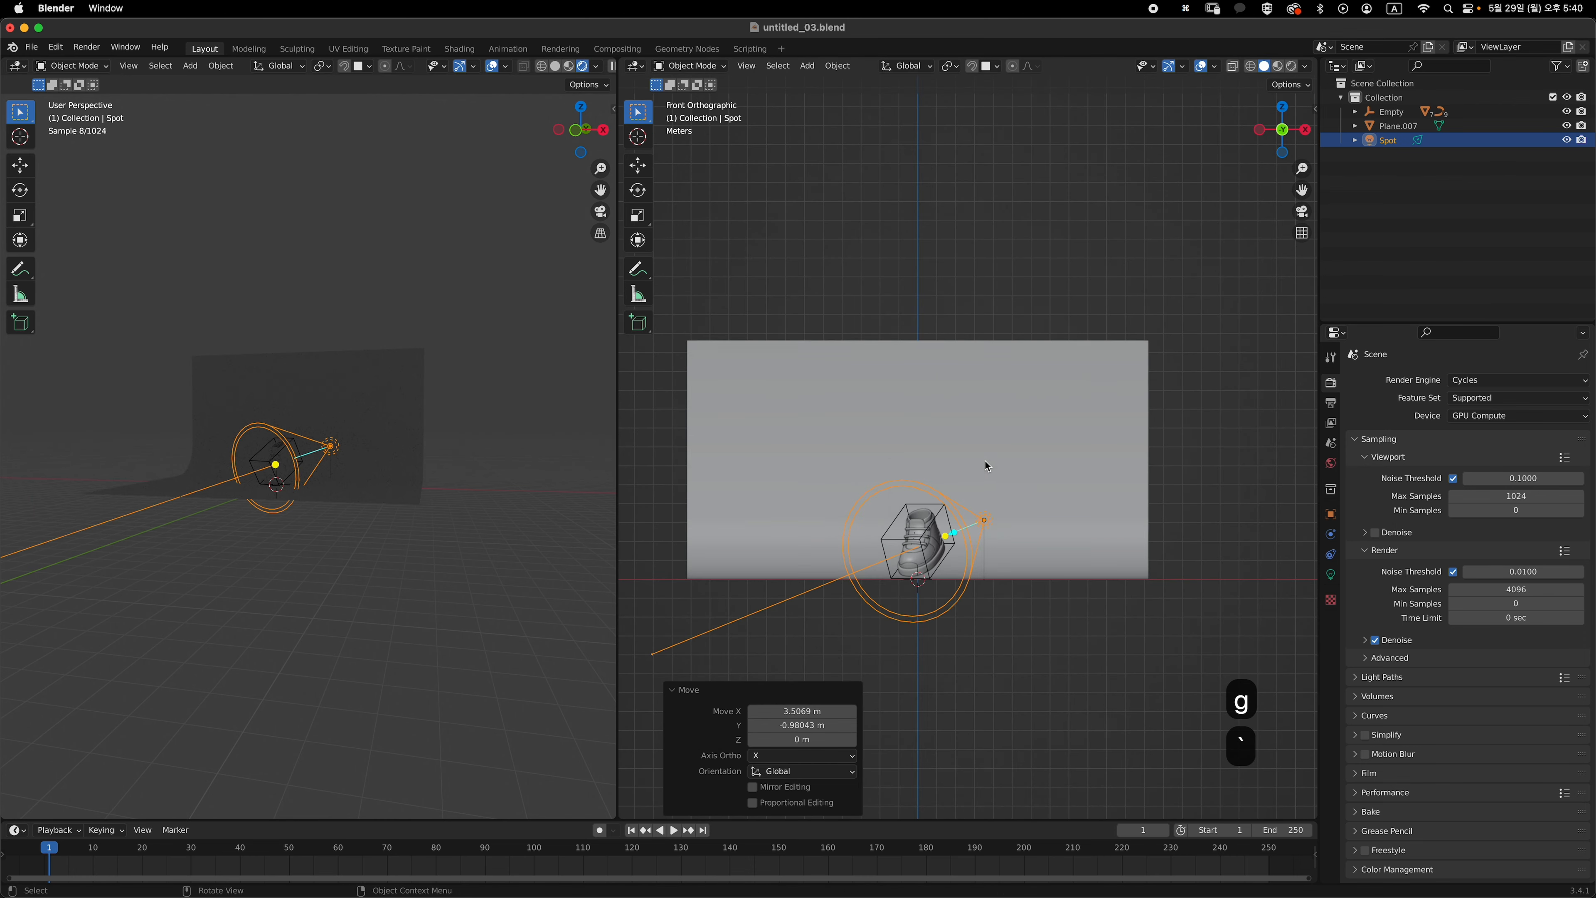
- Set the spot light's power to 4000 W and its radius to 3 m
scroll(997, 450, up, 3)
shift+middle_drag(1002, 508, 1014, 448)
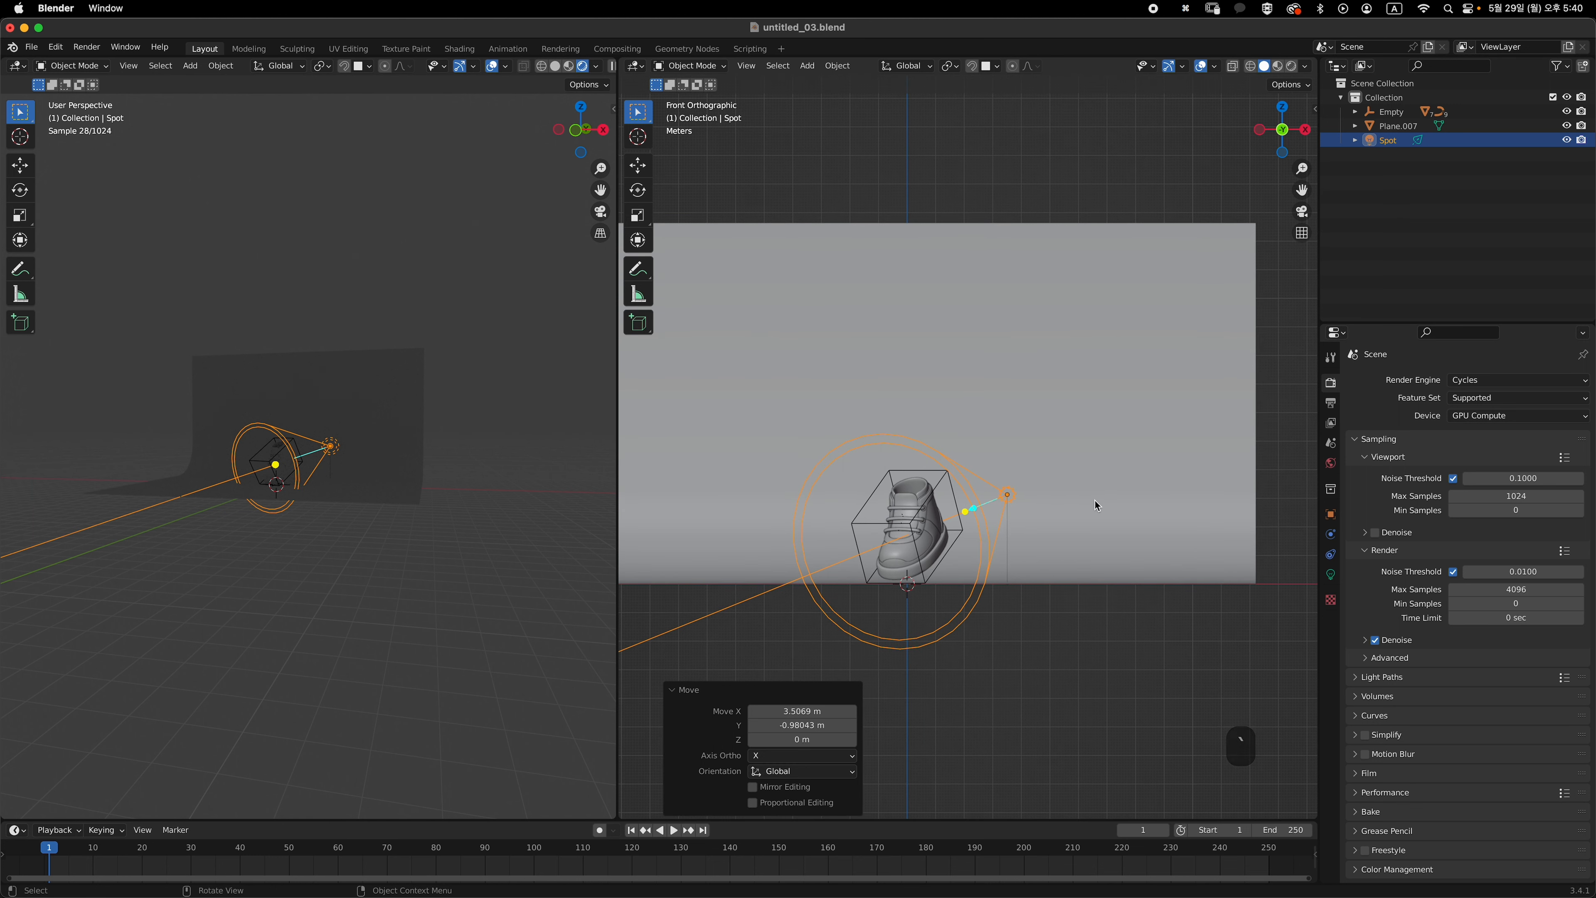
click(1330, 575)
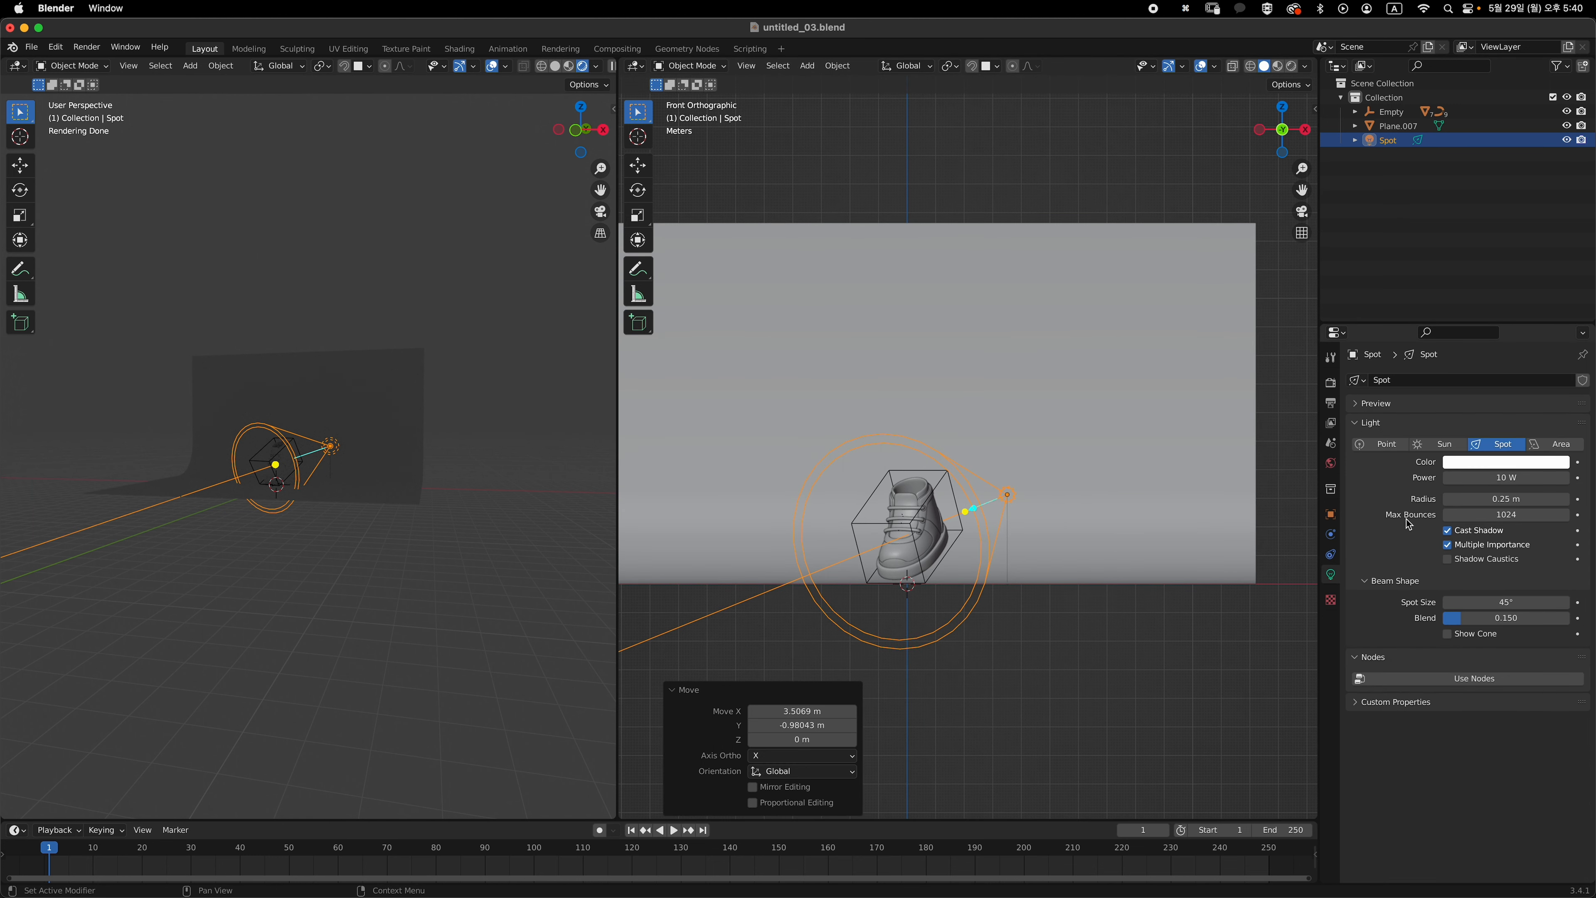
click(1512, 475)
text(4000)
key(Return)
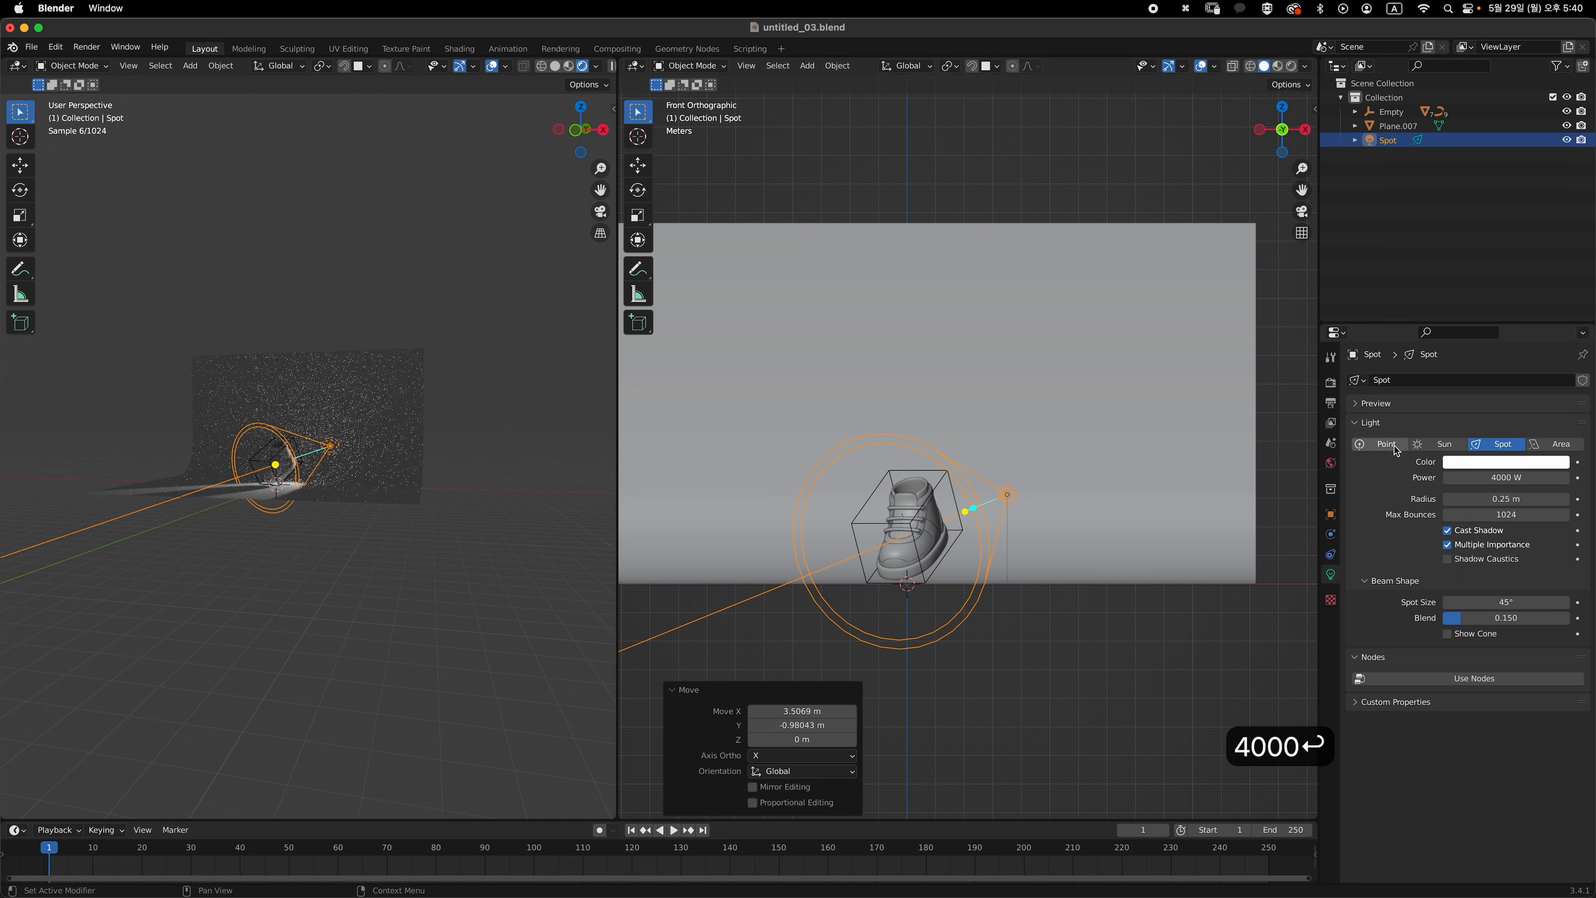
text(3)
key(Return)
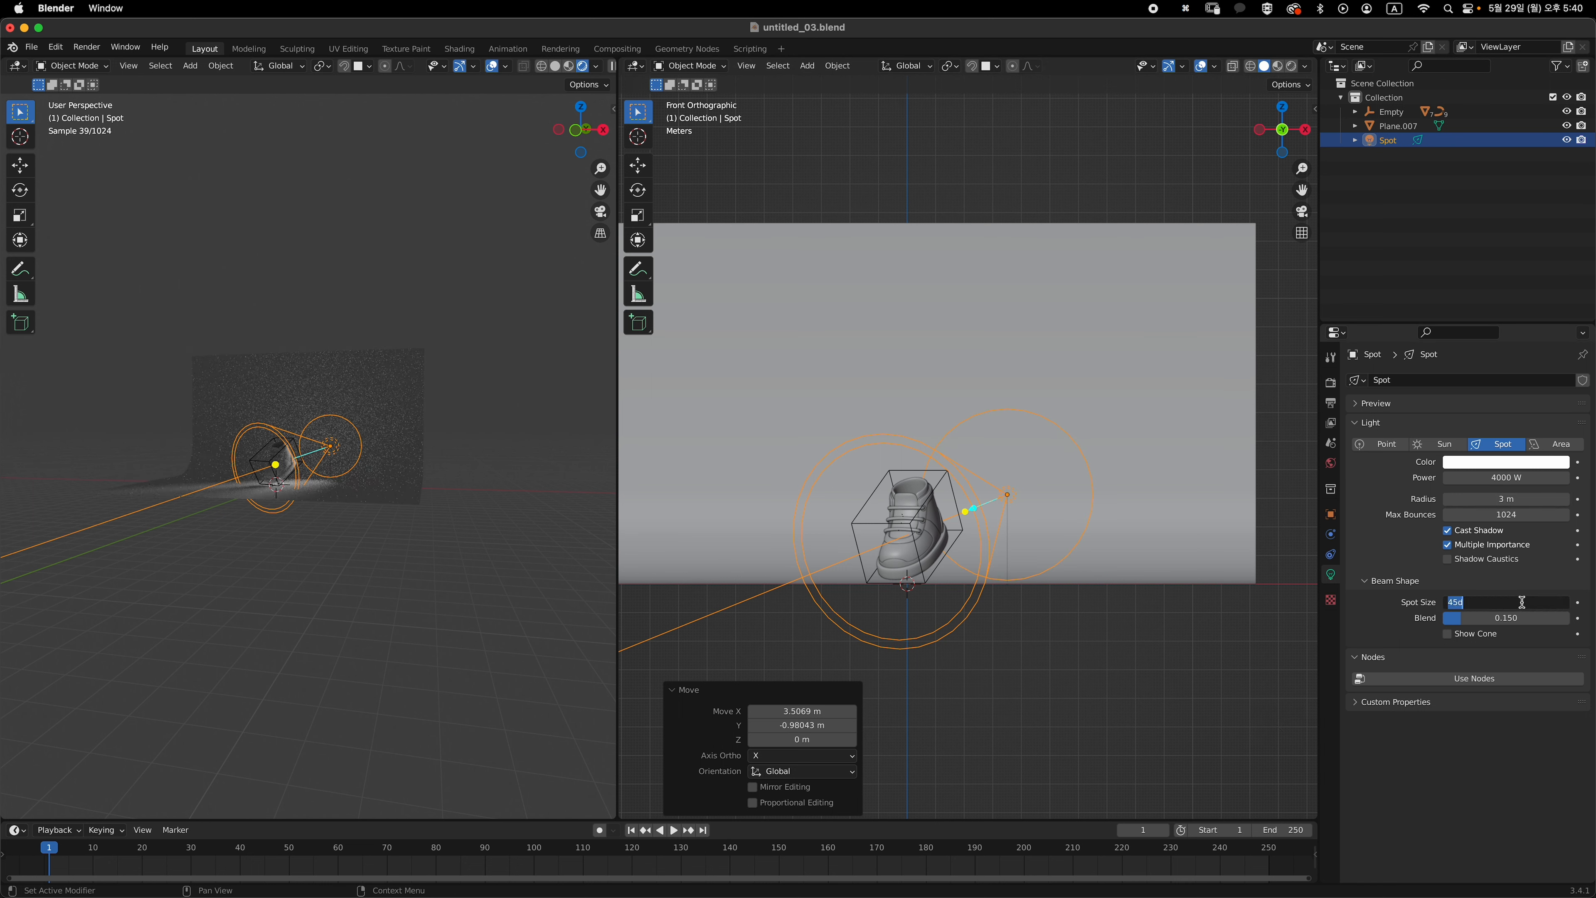
- Set the spot light's beam size to 60° and its radius to 5 m
text(60)
key(Return)
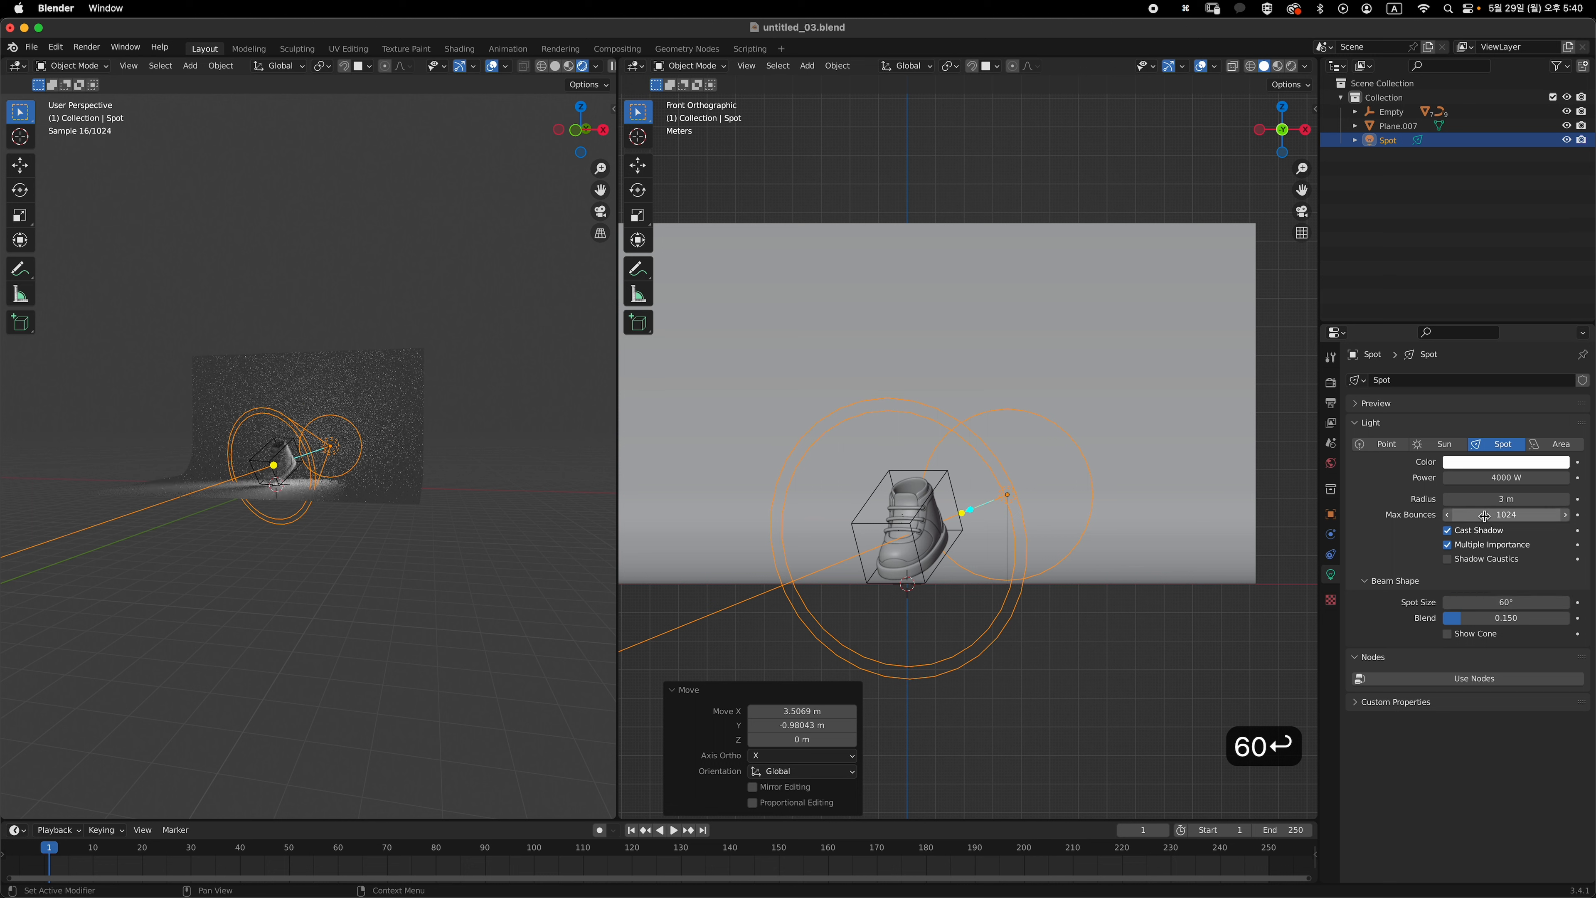
text(5)
key(Return)
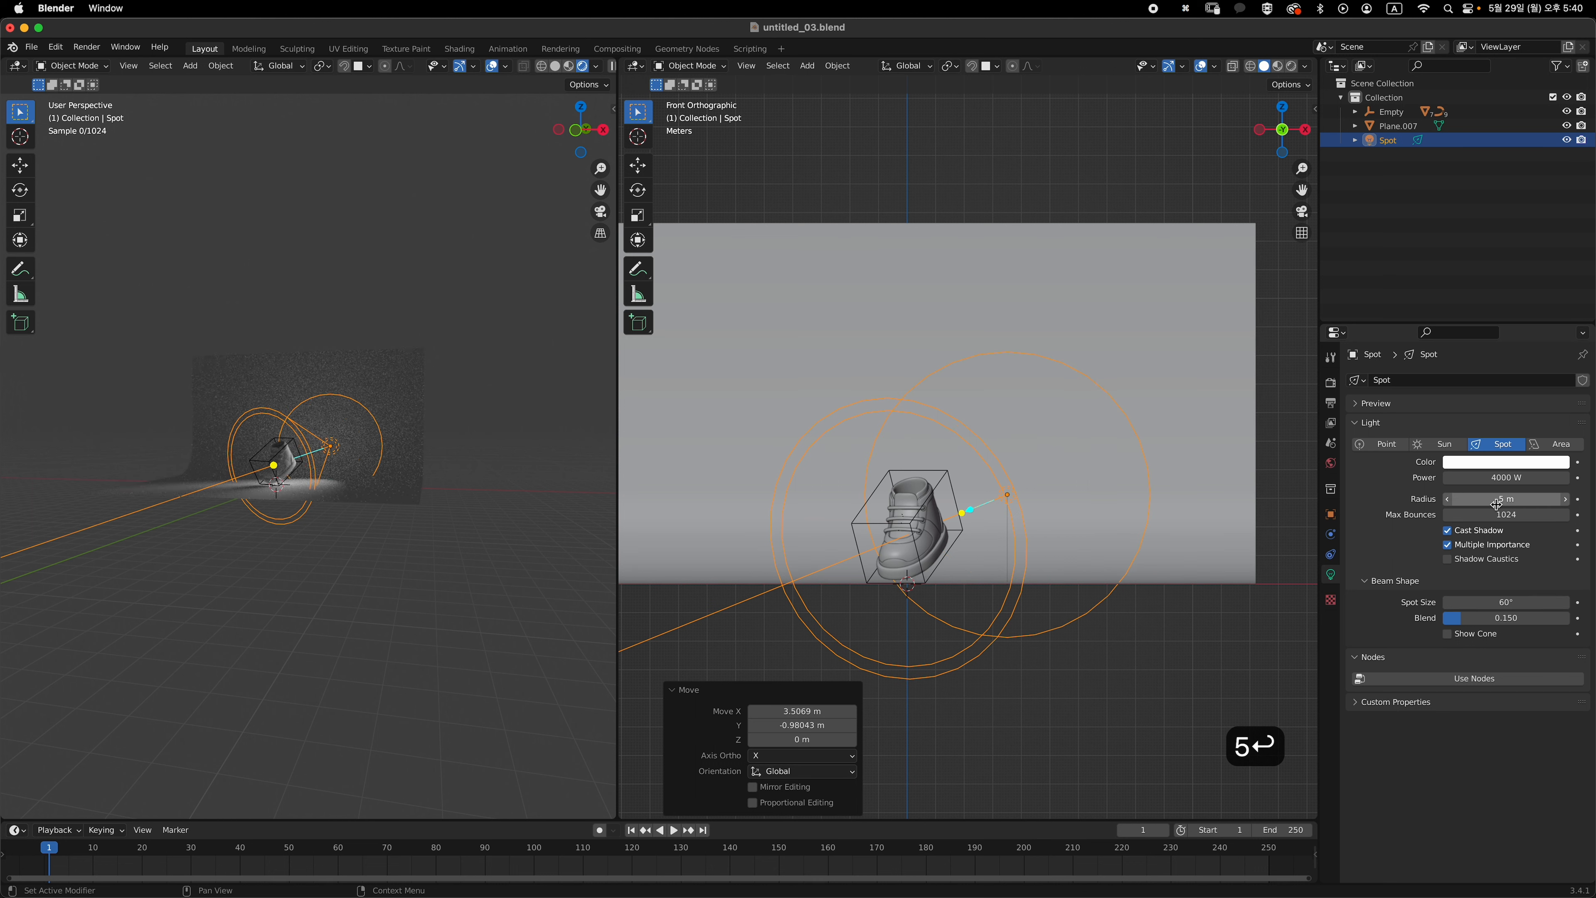
- Raise the spot light about 0.22 m, turn it slightly in the top view, and shift it about -0.52 m in X and -0.75 m in Y
key(g)
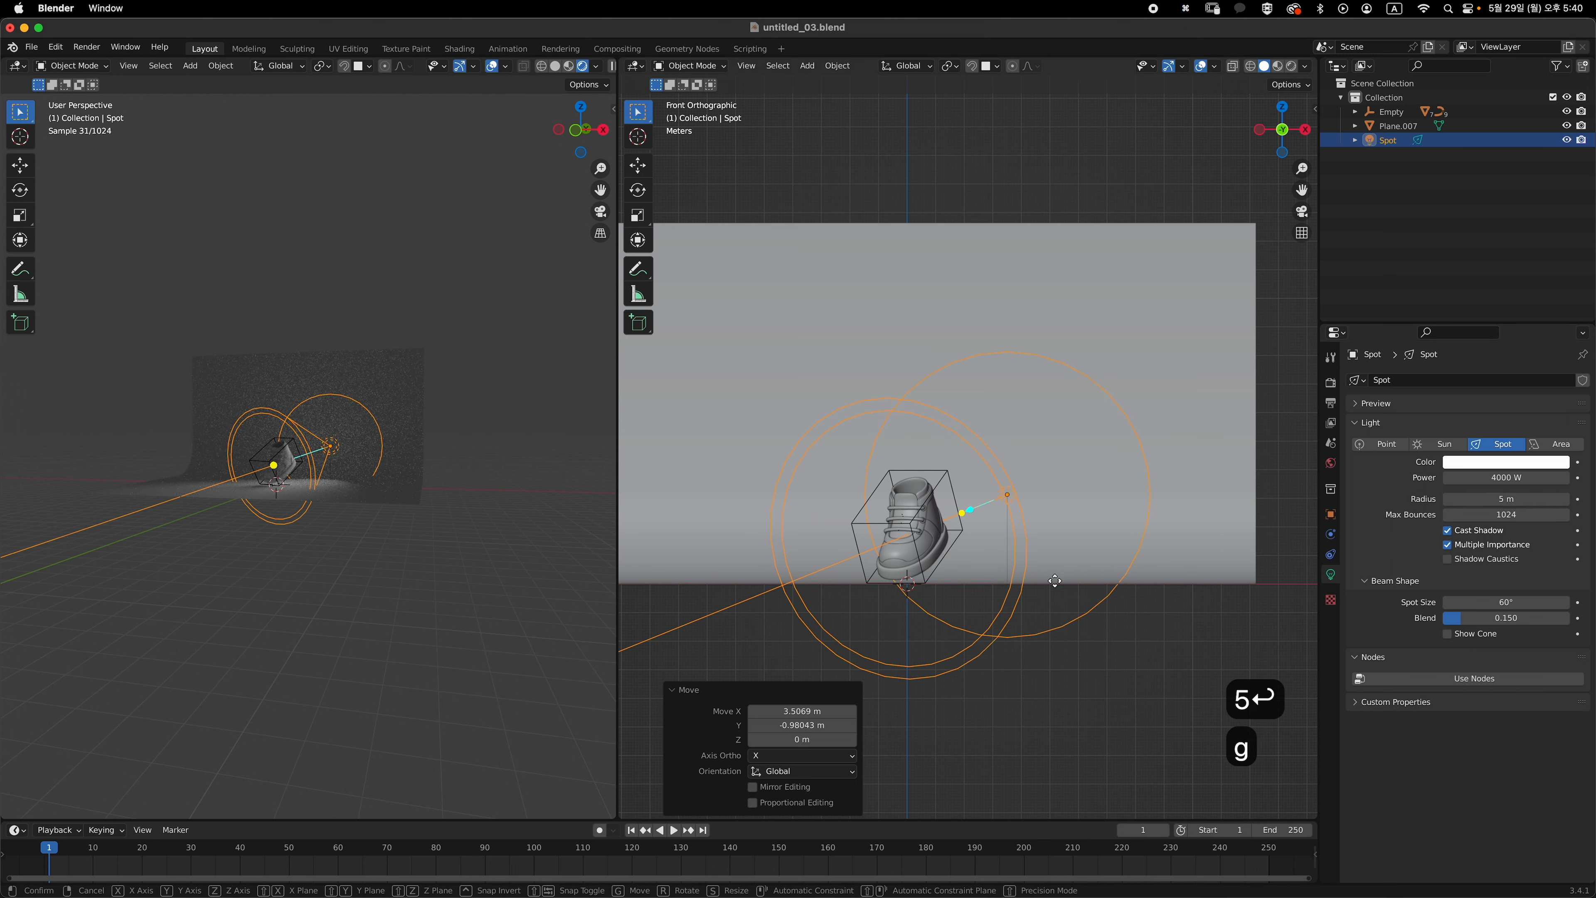
key(z)
click(1054, 520)
key(grave)
click(1075, 421)
key(r)
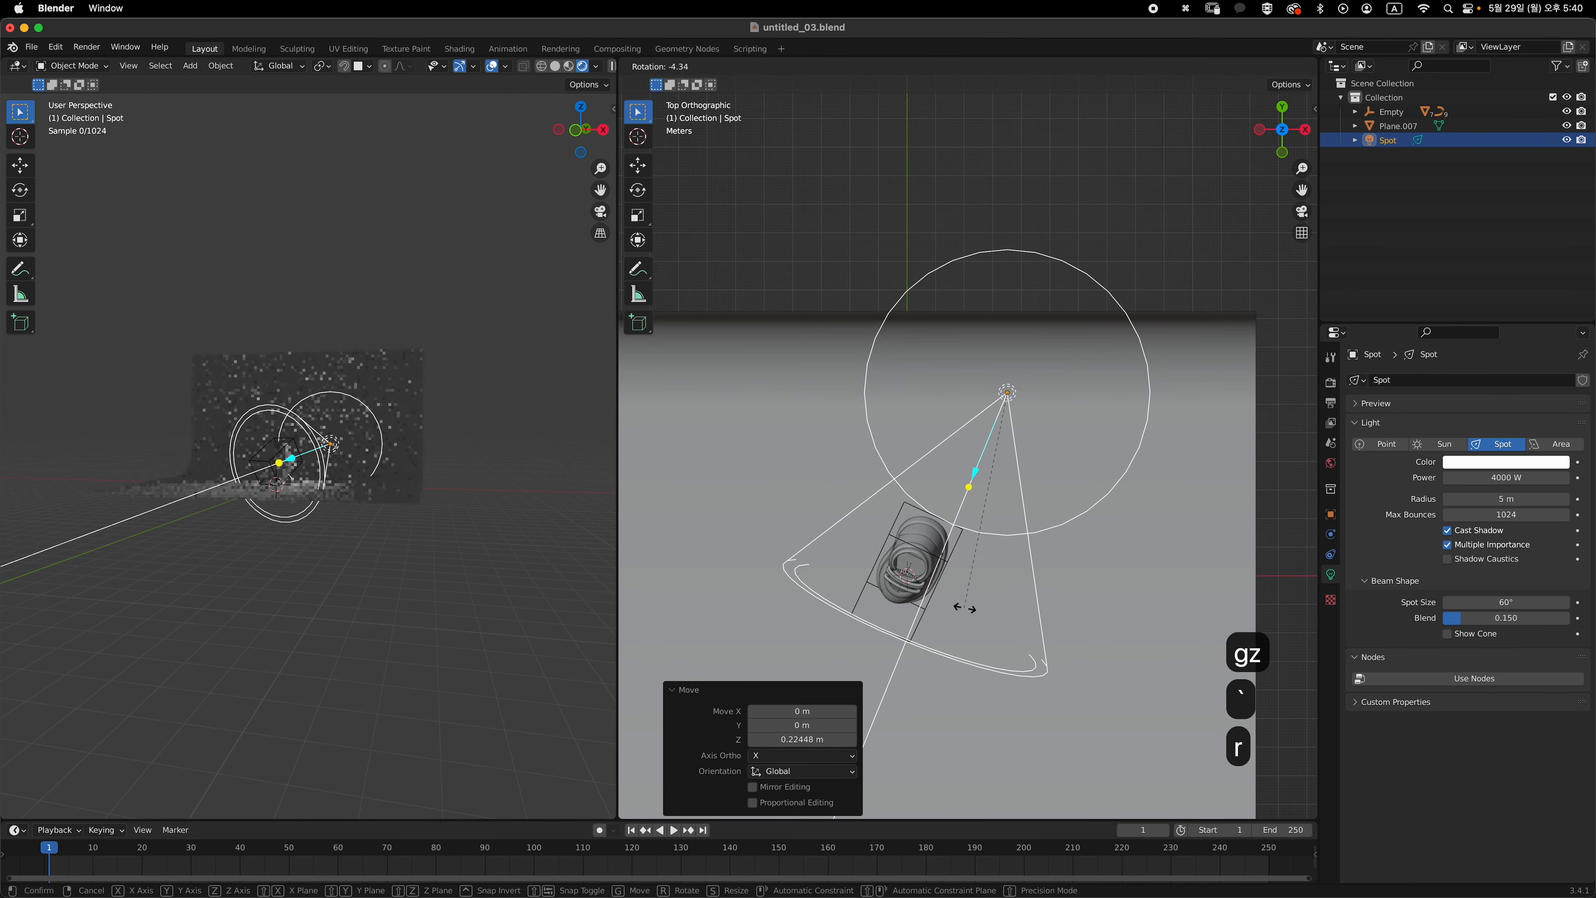
key(g)
click(1024, 573)
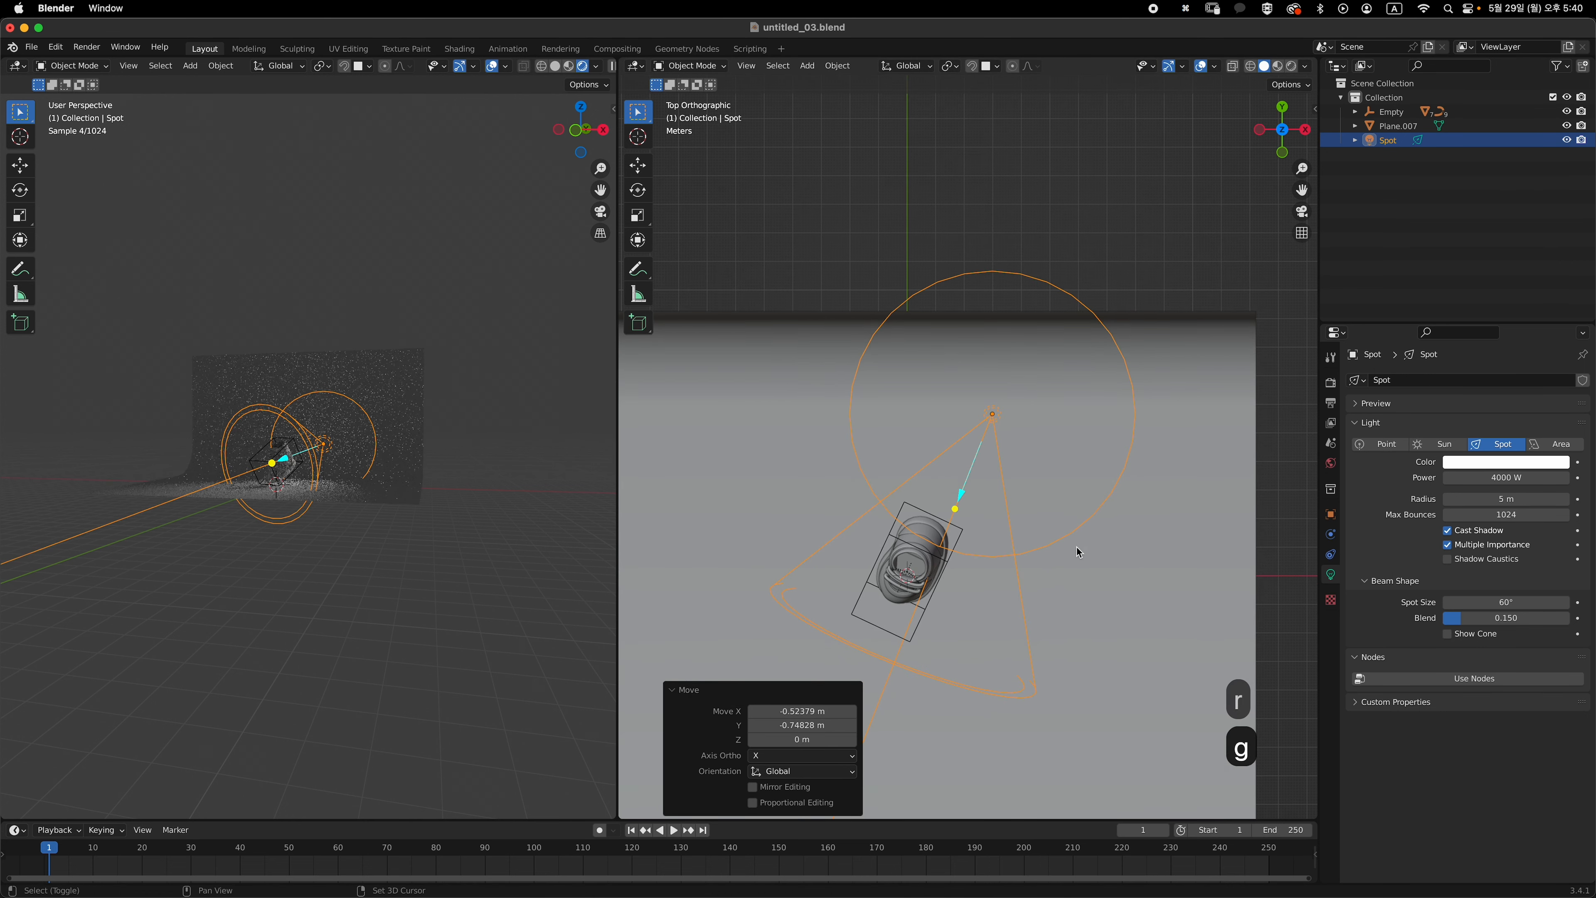
- Duplicate the spot light about 4.3 m toward -X, then rotate and nudge the copy so it aims at the boot from the other side
key(shift+d)
click(954, 555)
key(r)
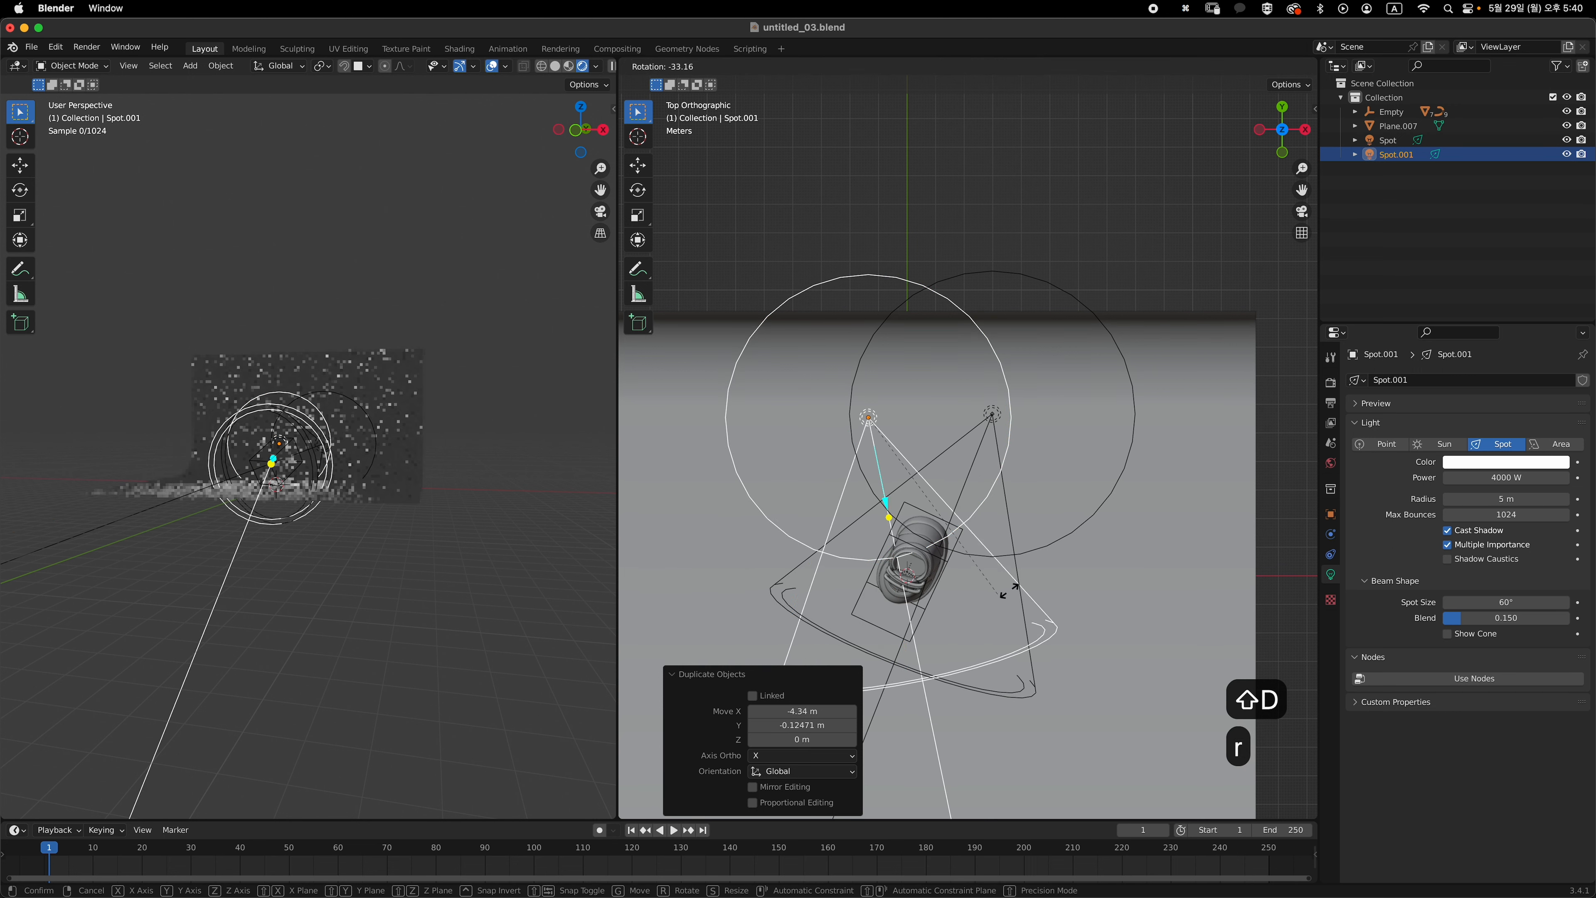
click(1008, 591)
key(g)
click(1019, 596)
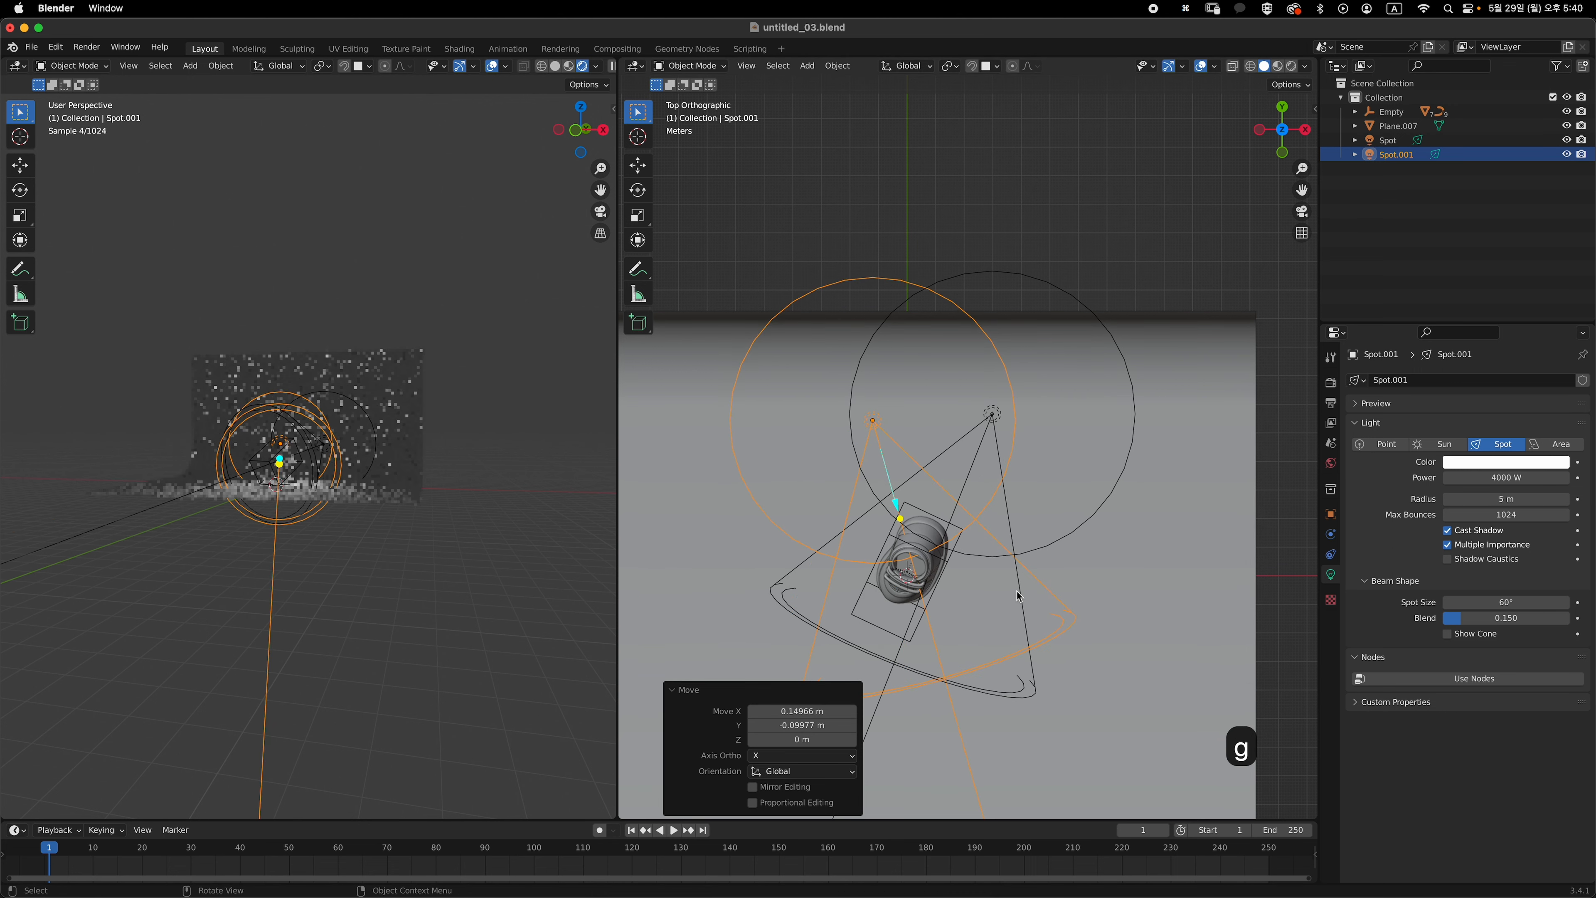
key(r)
click(1016, 607)
- Add a camera at the origin facing the backdrop and look through it in the rendered viewport
key(grave)
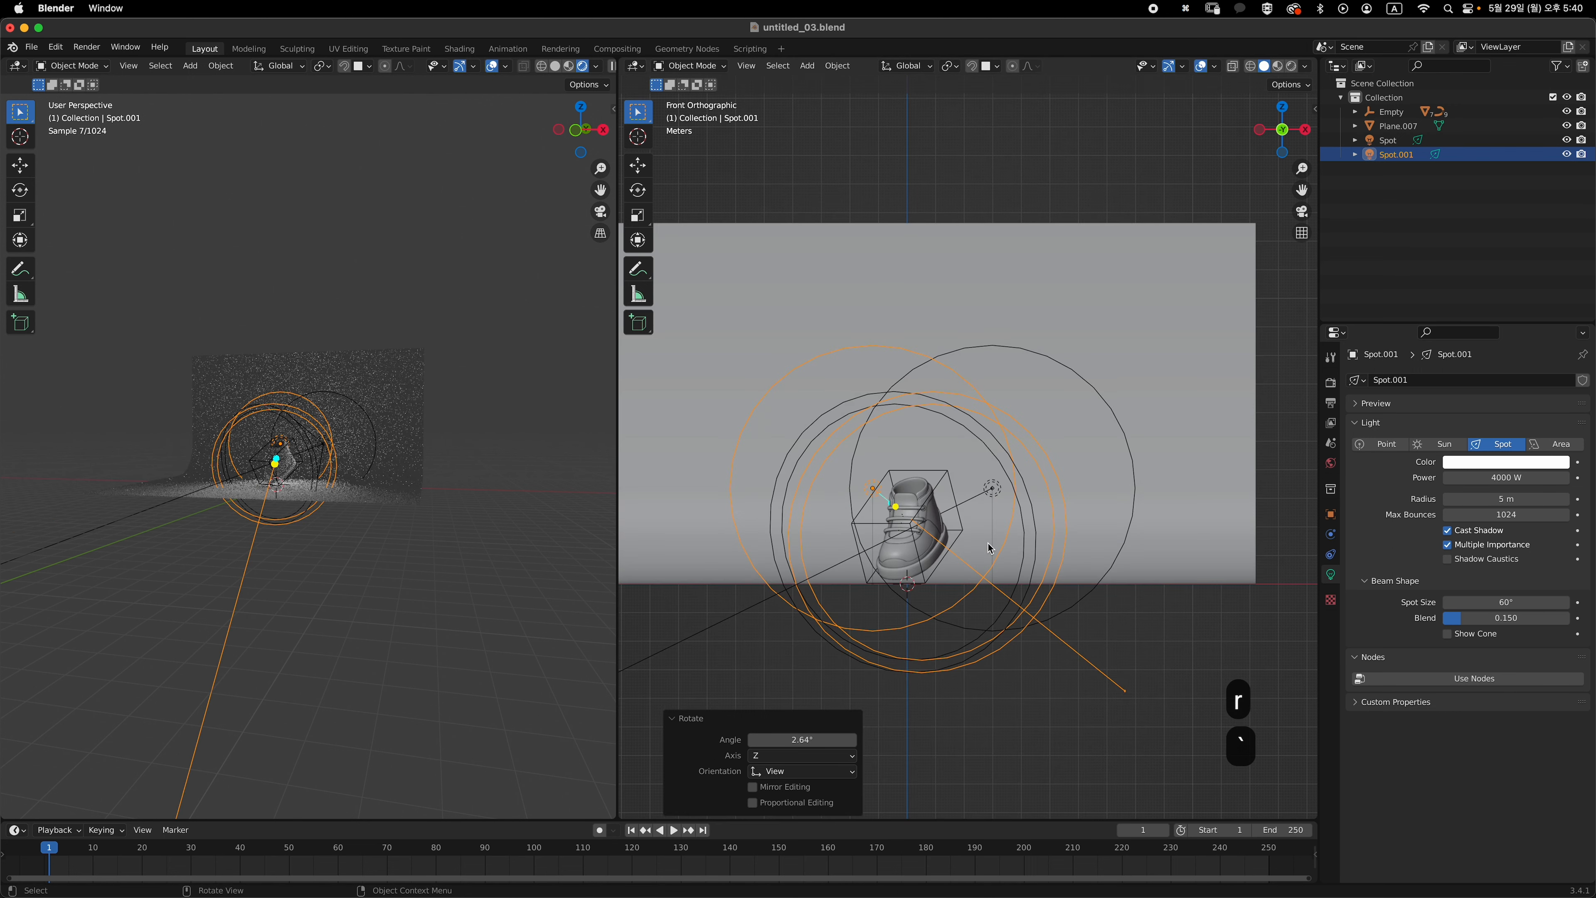
key(shift+a)
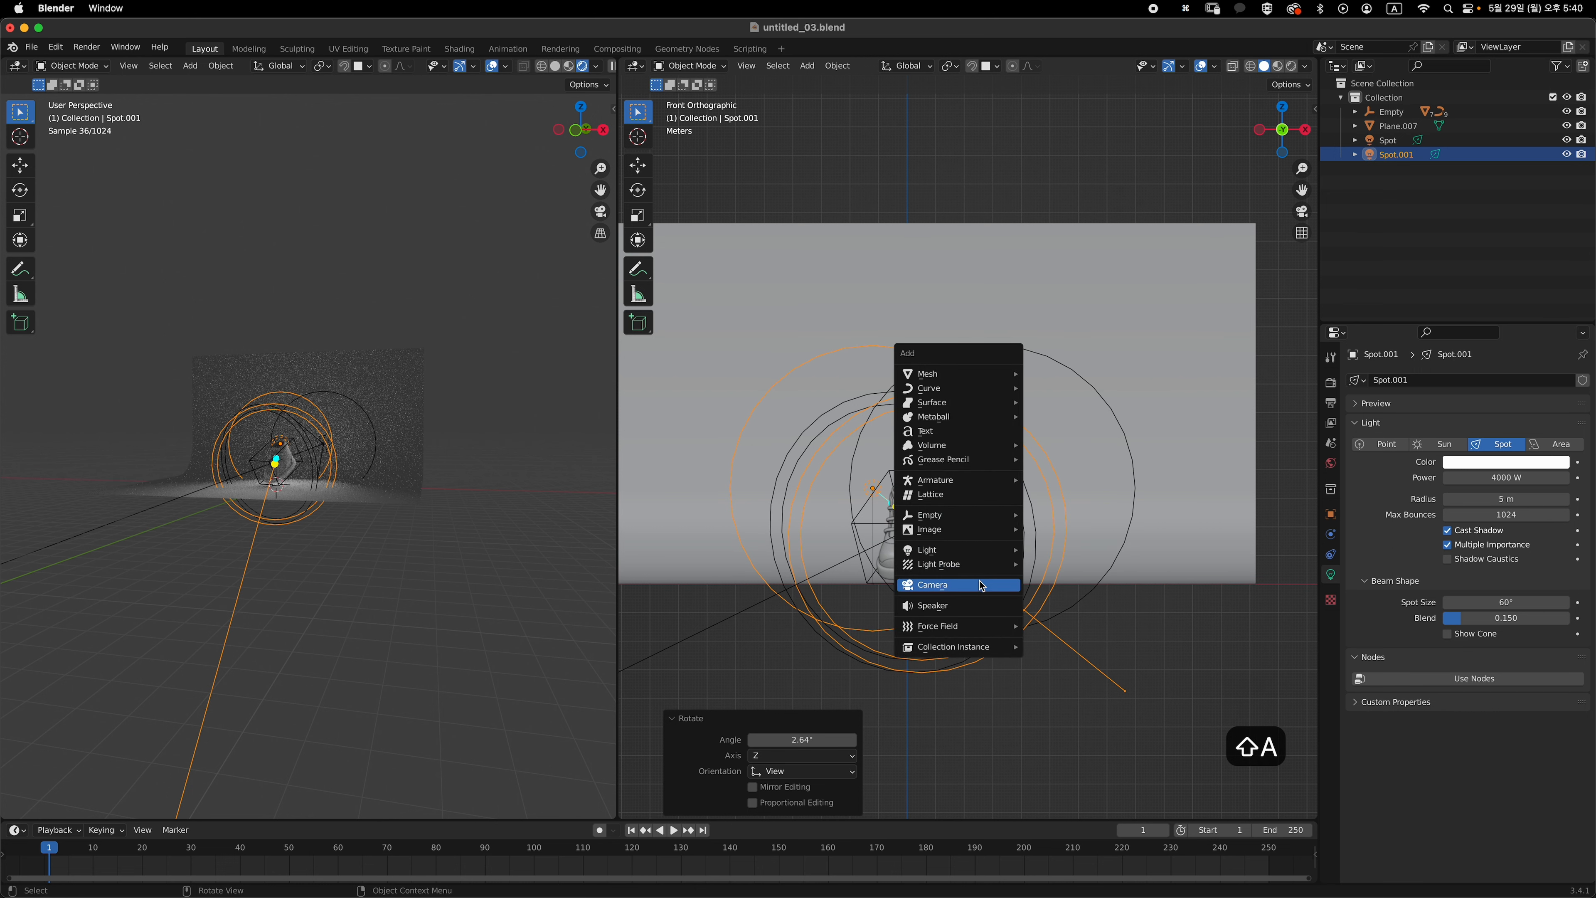
click(983, 588)
key(grave)
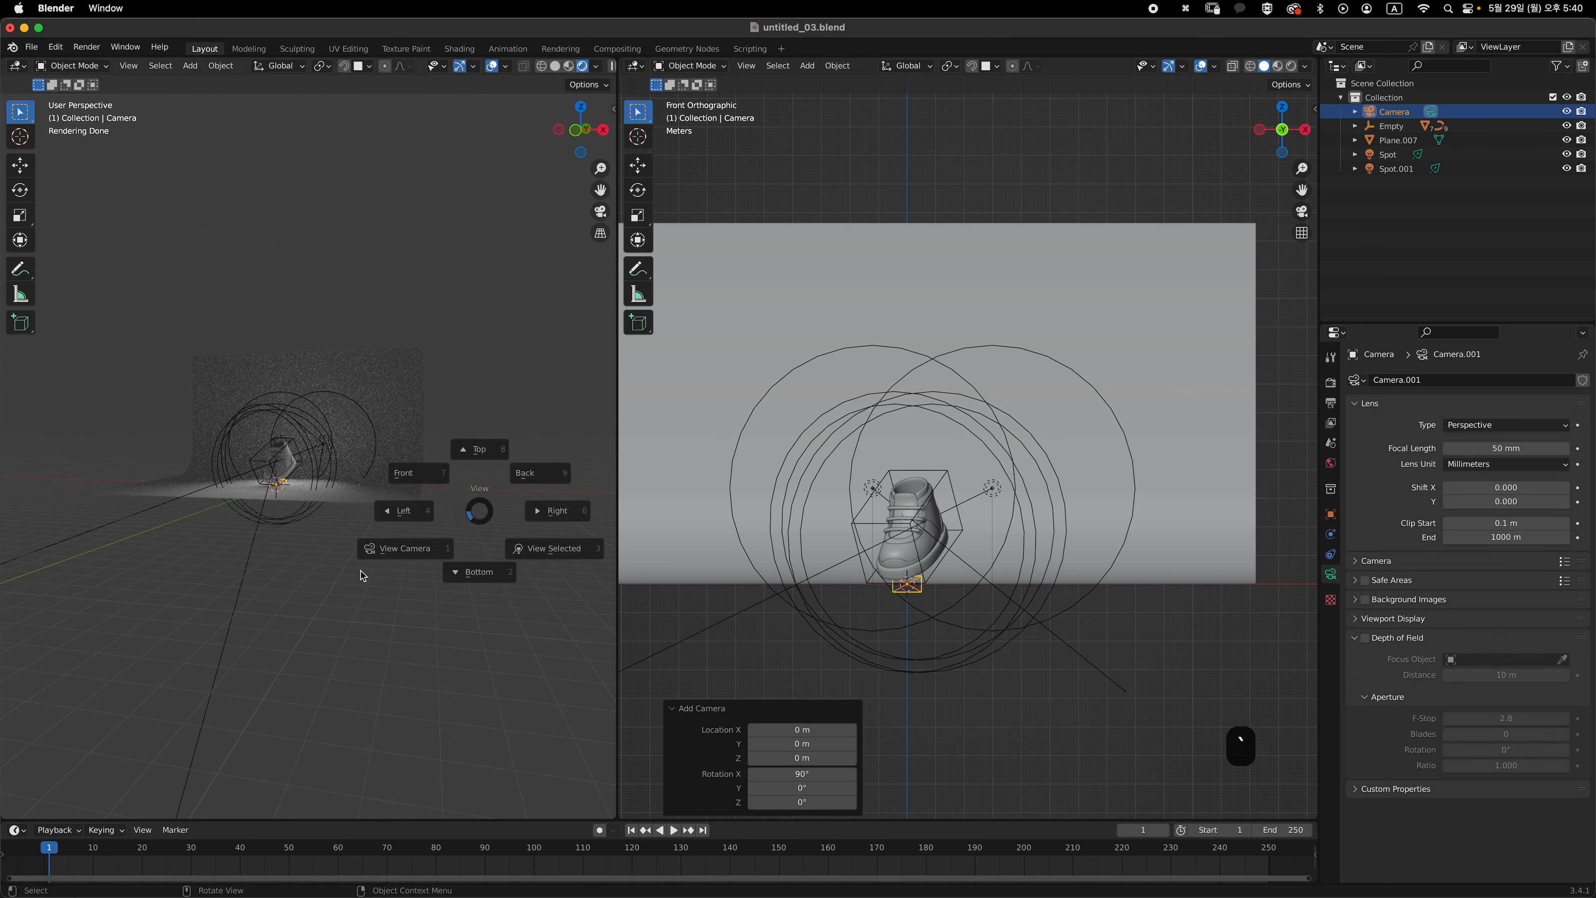
click(360, 570)
- Set the render output resolution to 2000 × 2000 px
click(1331, 403)
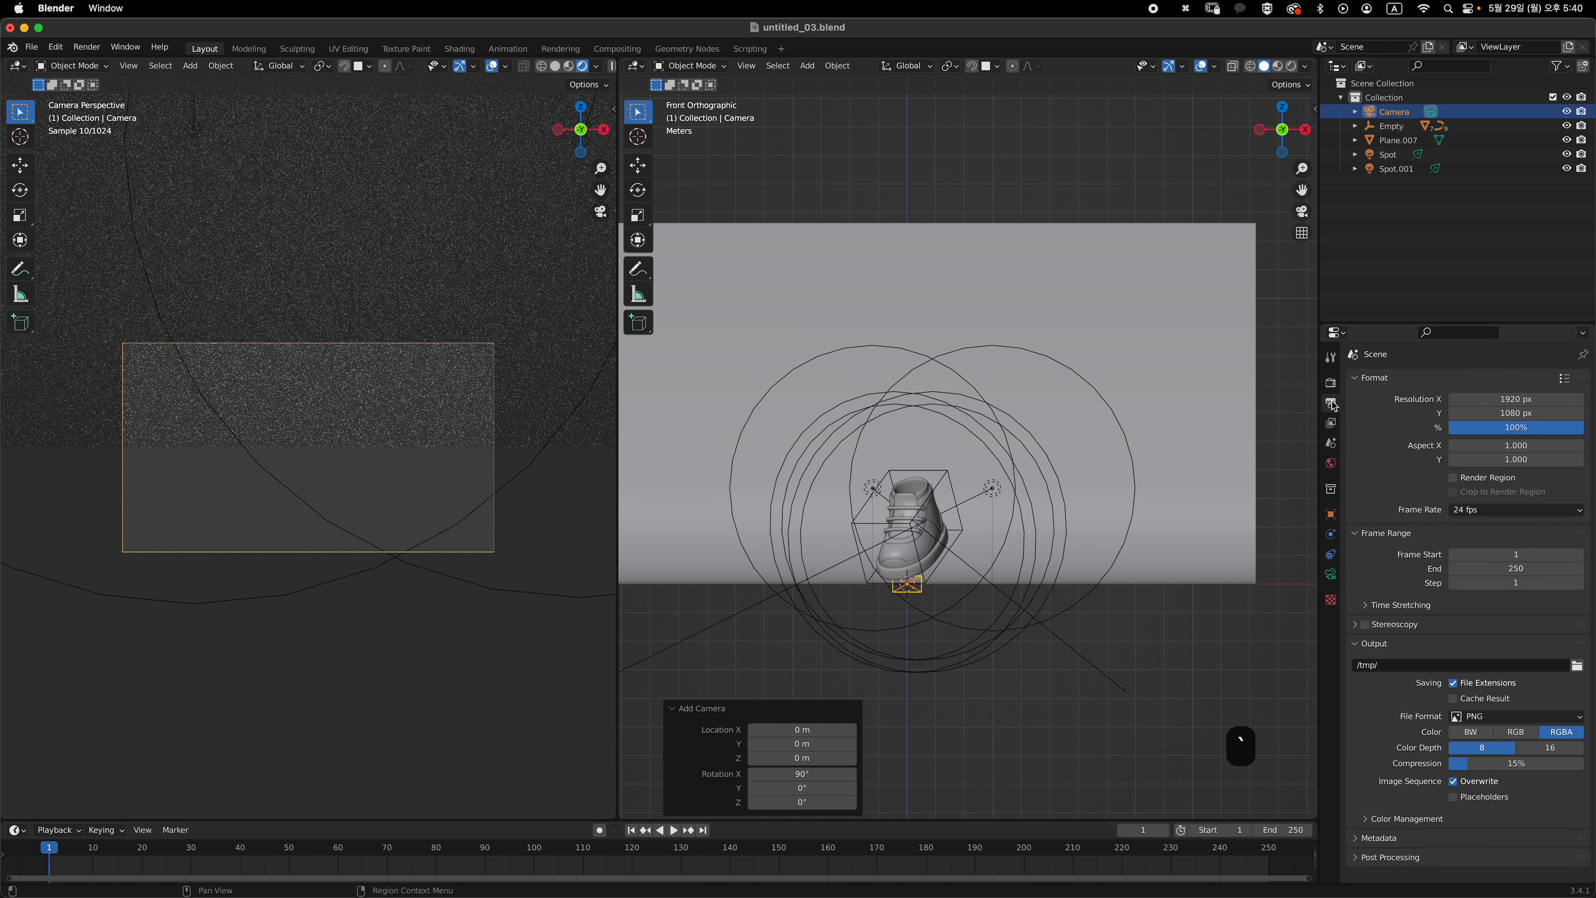
click(1506, 400)
text(2000)
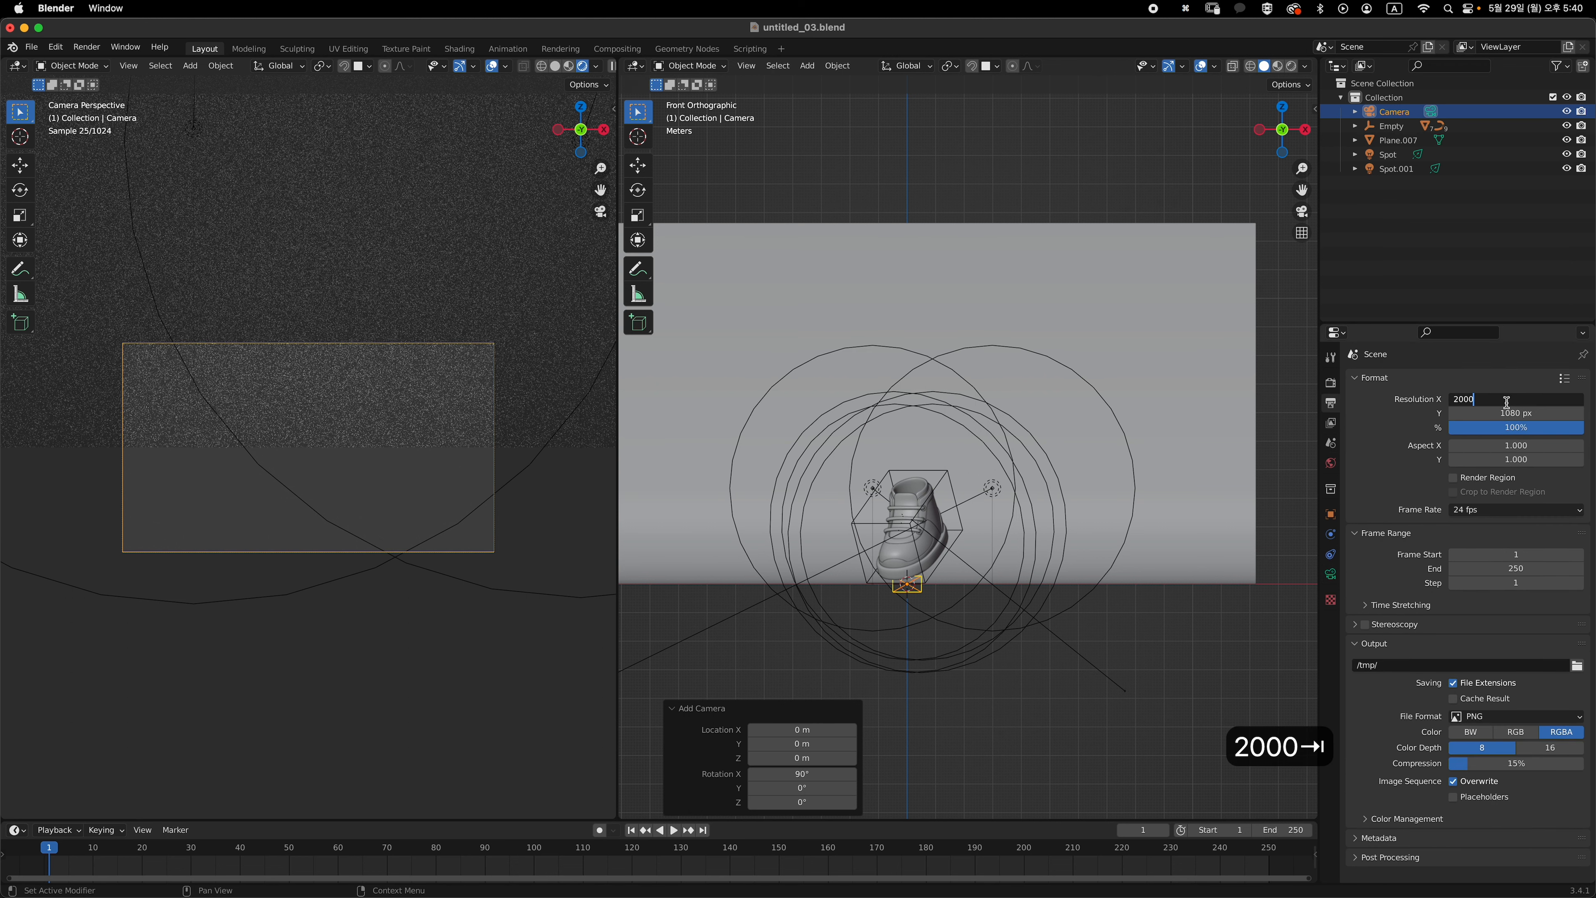
key(Tab)
text(2000)
key(Return)
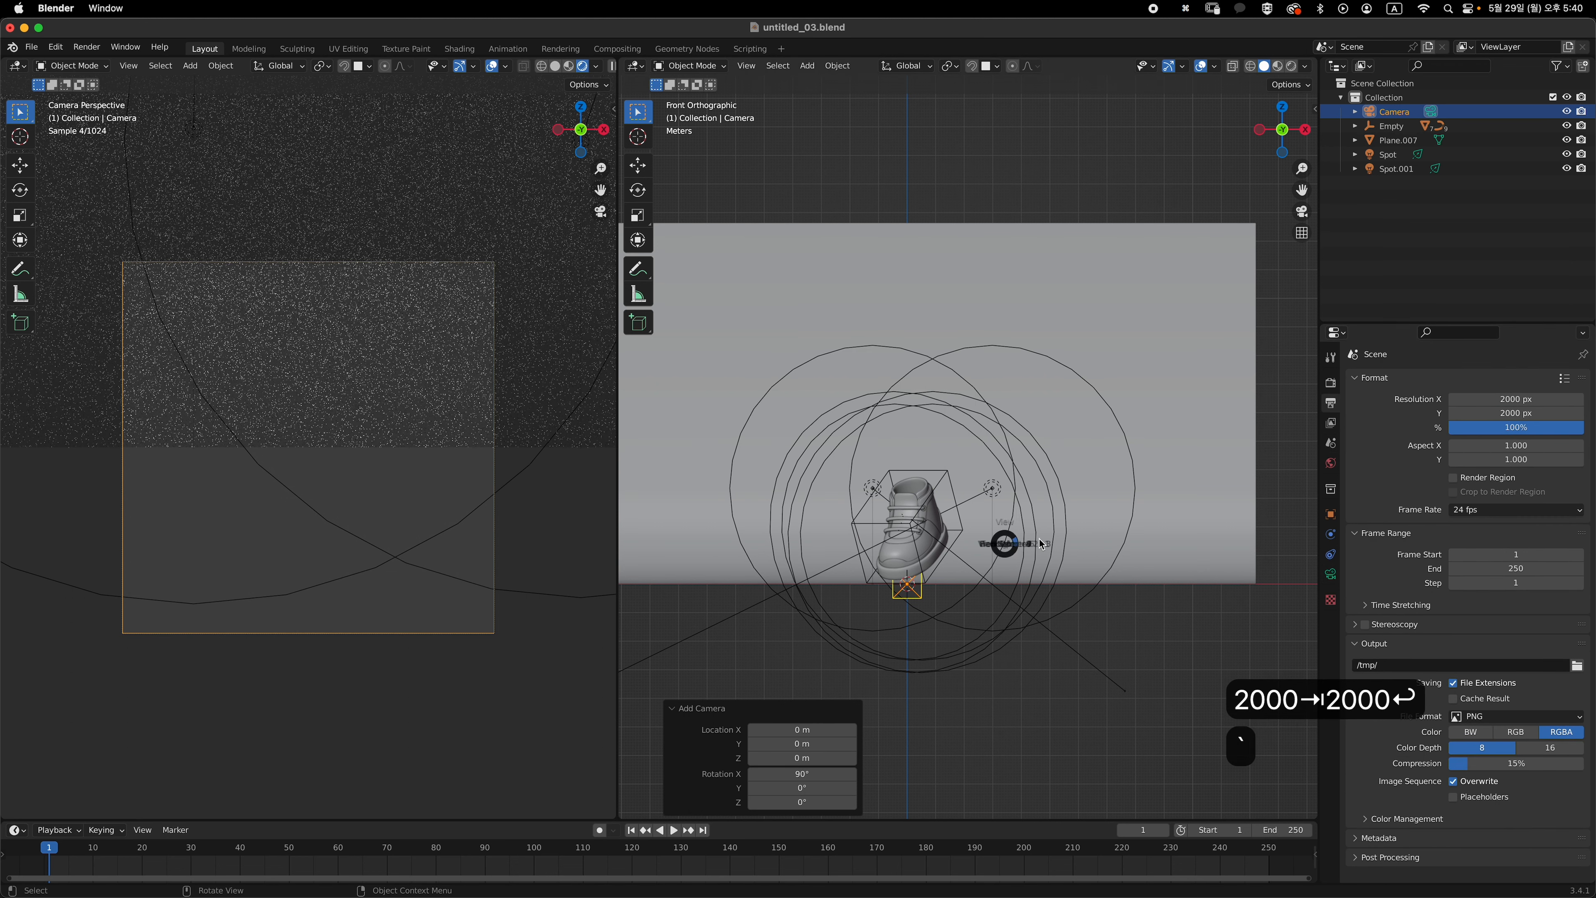
- In the side view, move the camera about -9.13 m along Y, away from the boot's front
click(1039, 544)
key(g)
key(y)
click(899, 546)
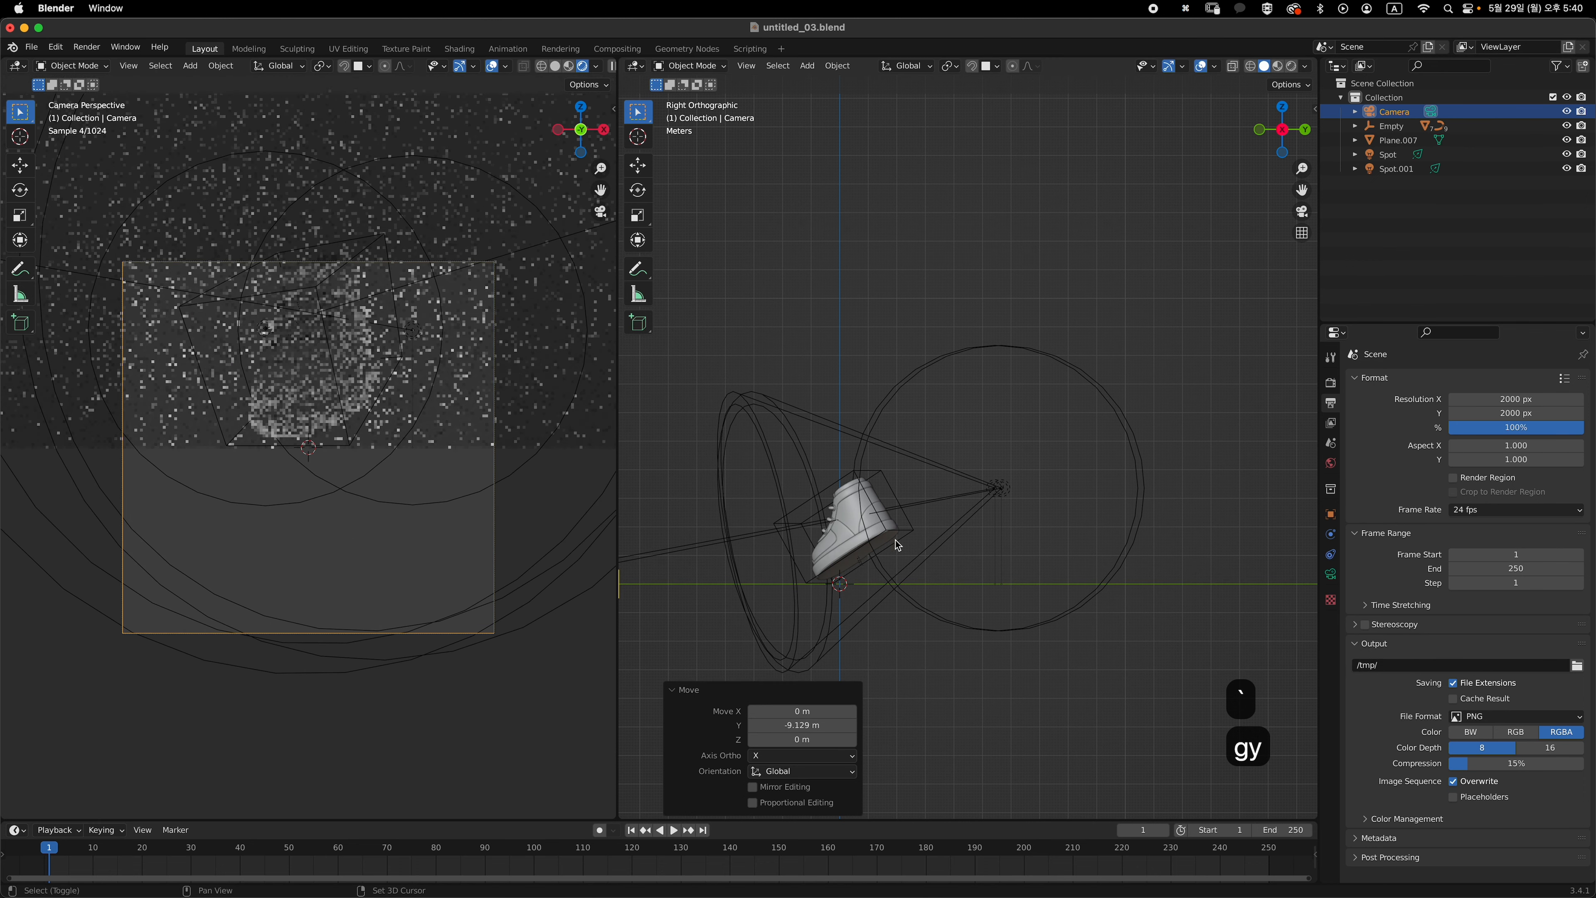
- Raise the camera along Z by about 1.77 m and another 2.19 m, tilting it about 13.2° down toward the boot
shift+middle_drag(899, 546, 1068, 529)
key(g)
key(z)
click(947, 514)
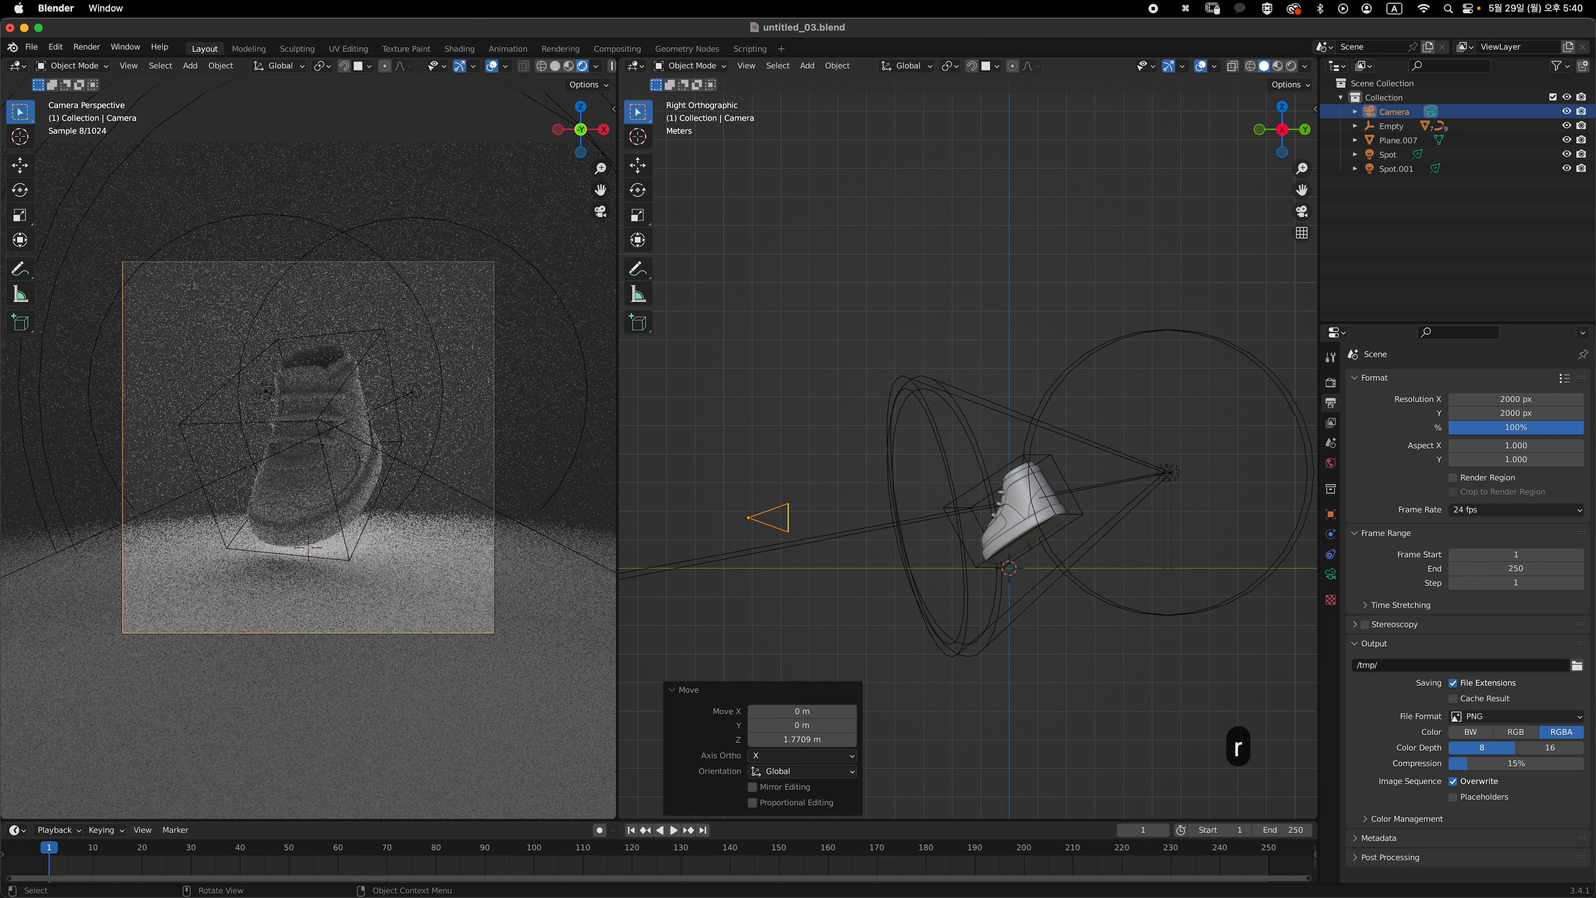
click(1036, 572)
key(g)
key(z)
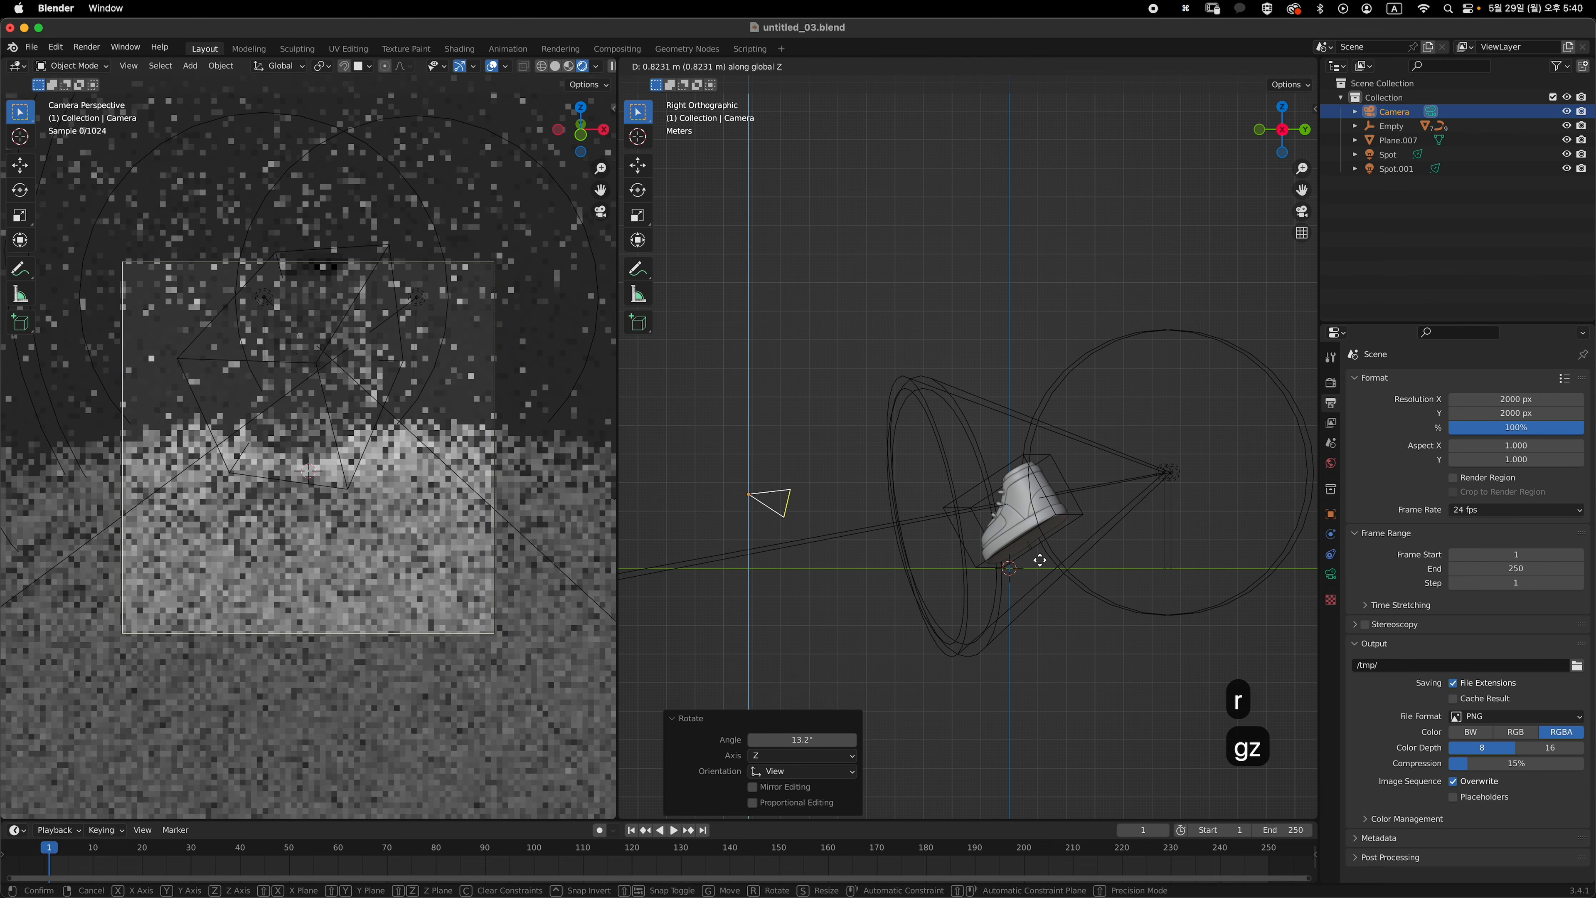
click(1056, 527)
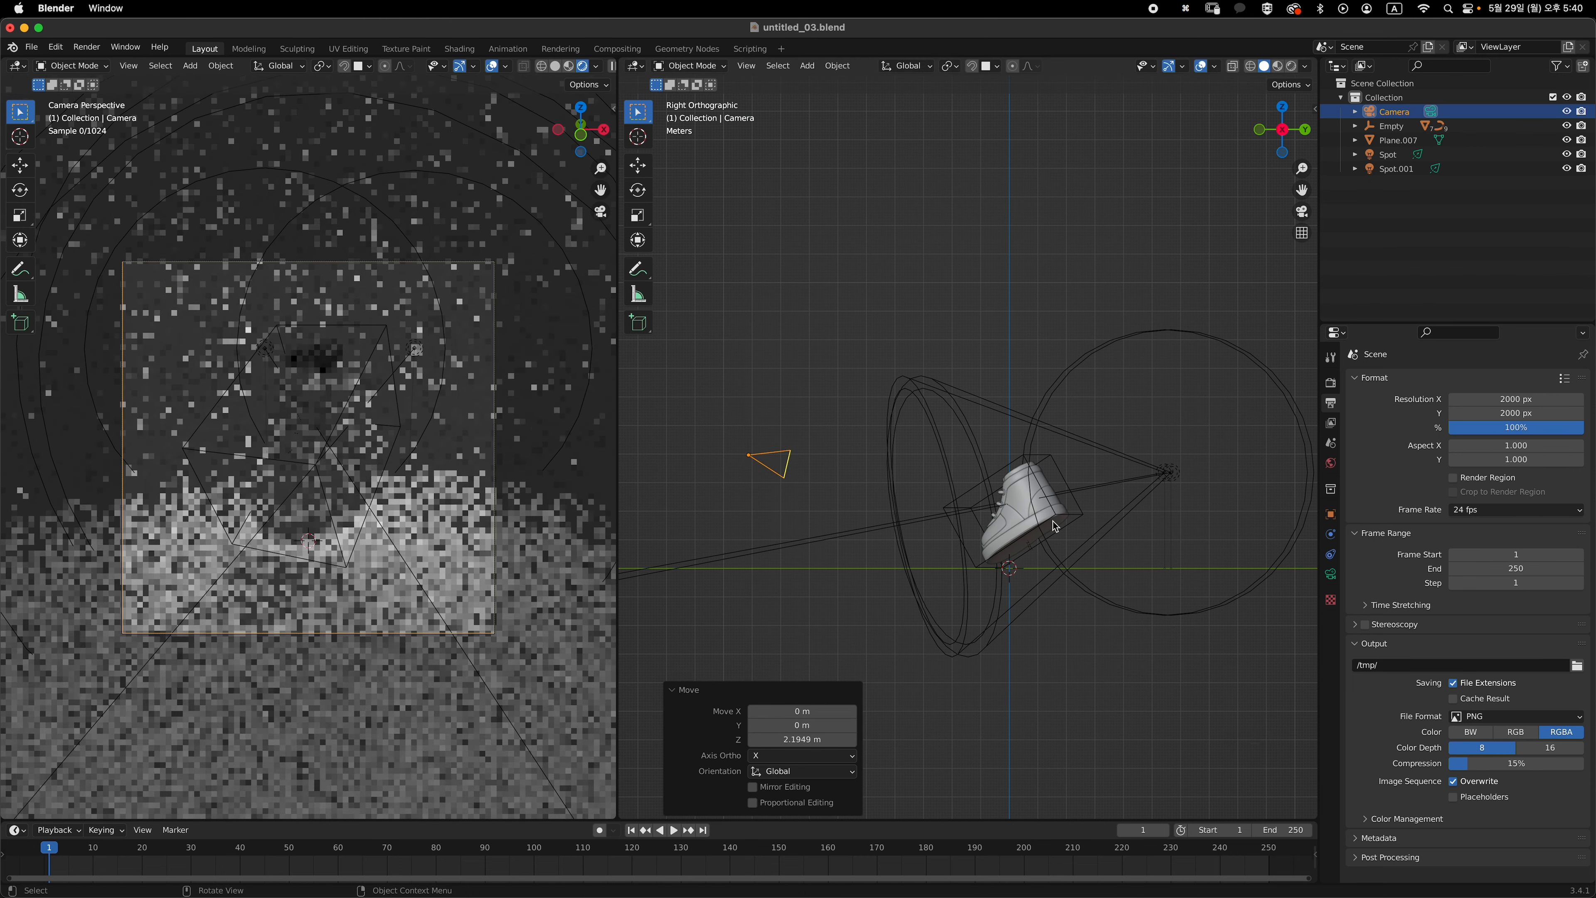
- Set the radius of the spot light on the boot's +X side to 3 m
click(1174, 474)
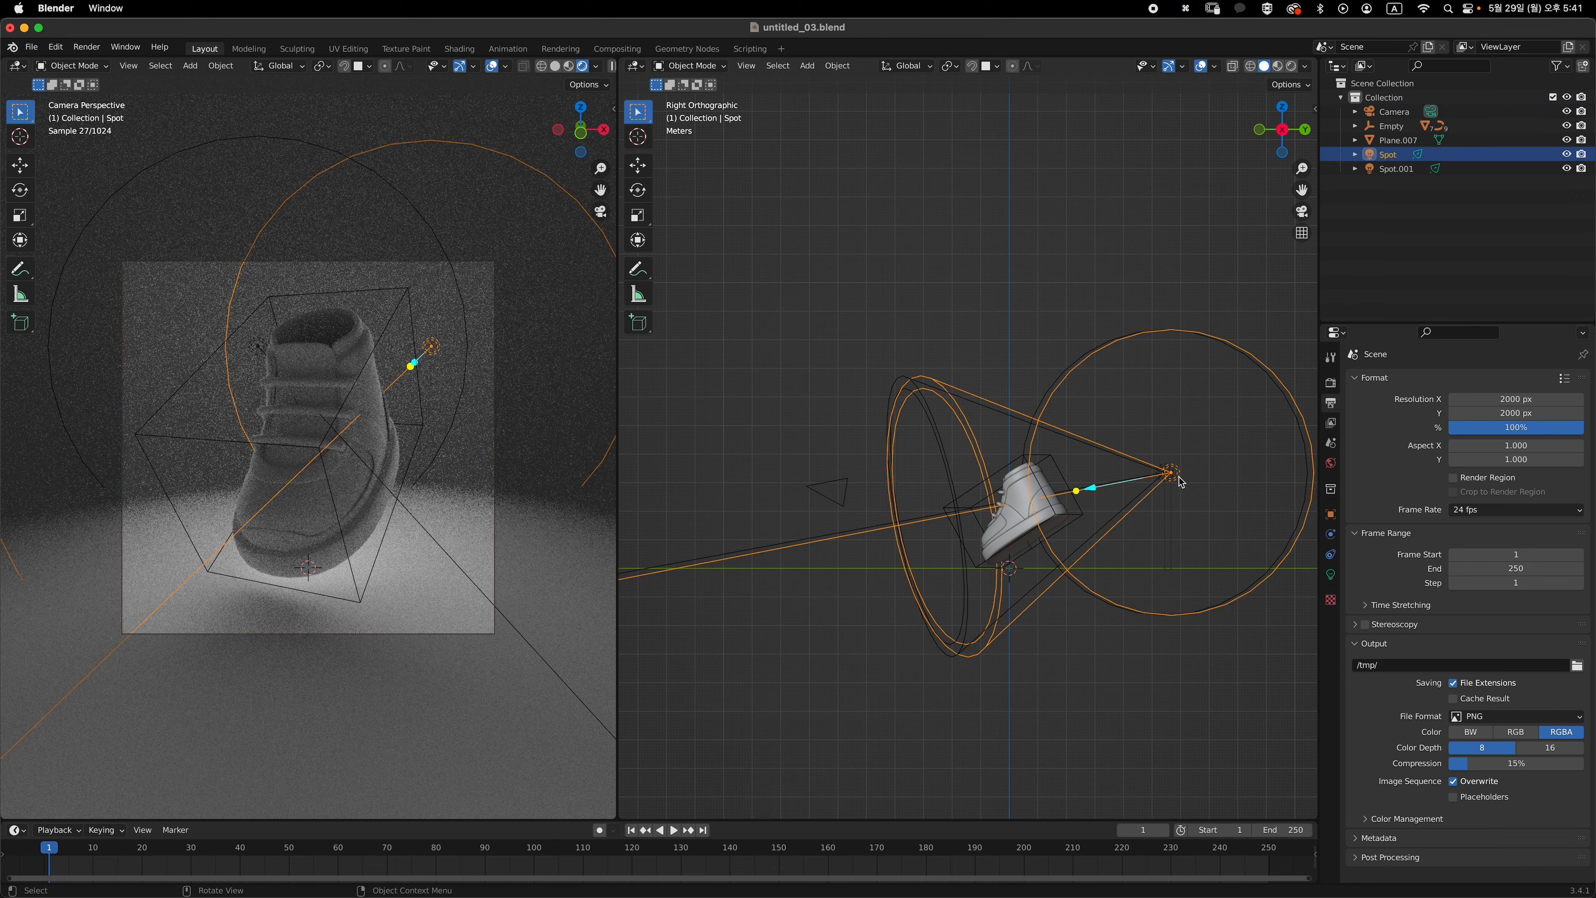
middle_drag(1179, 478, 1282, 525)
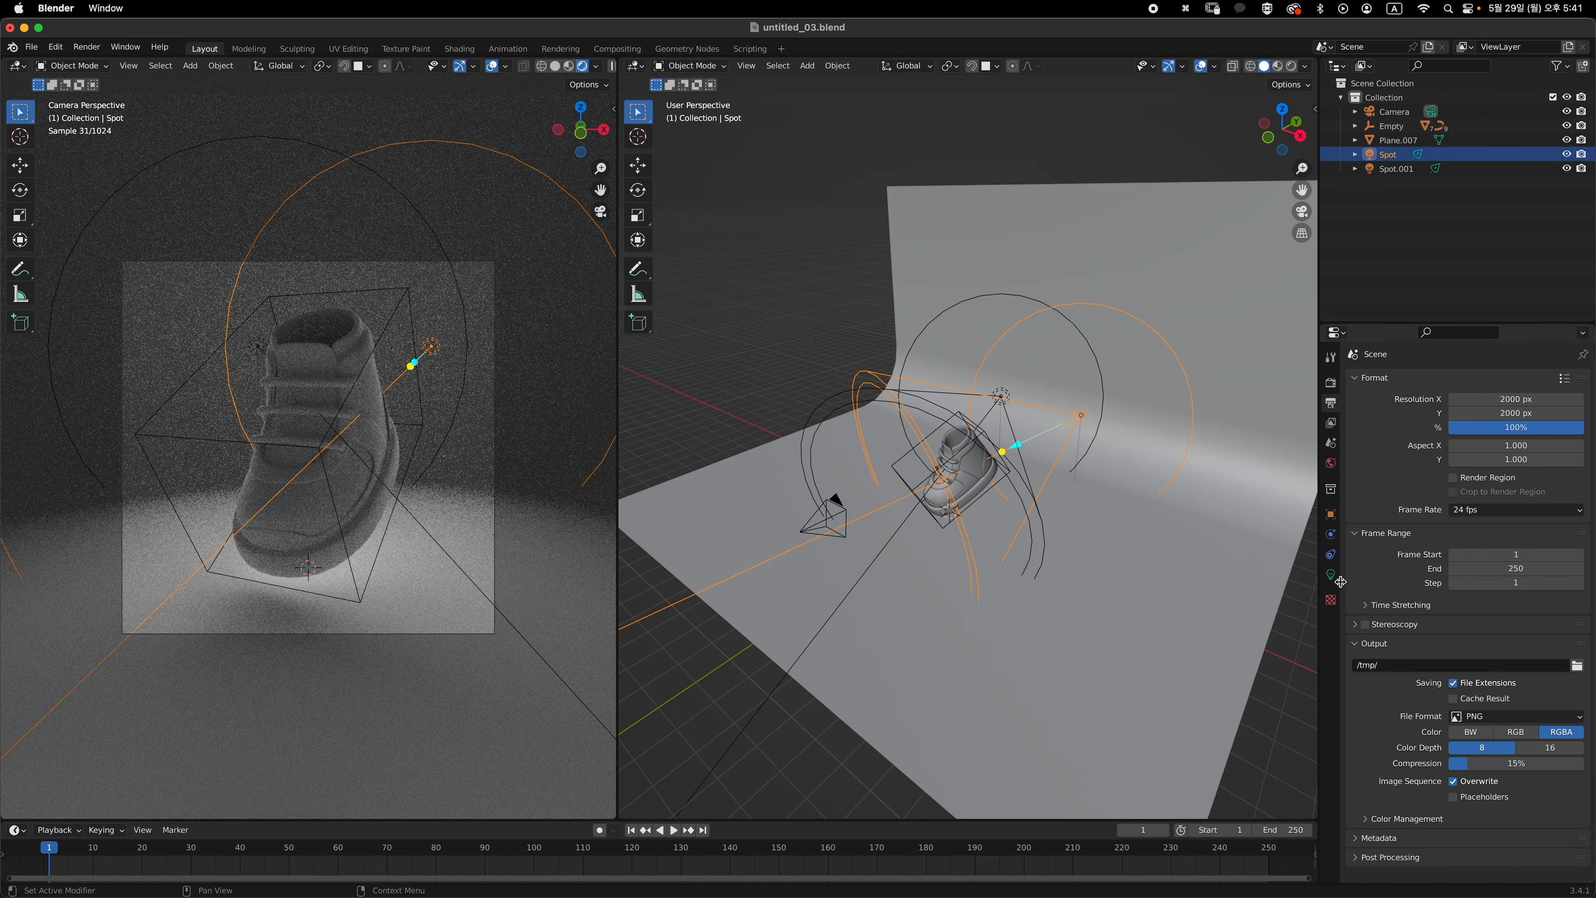
click(1332, 574)
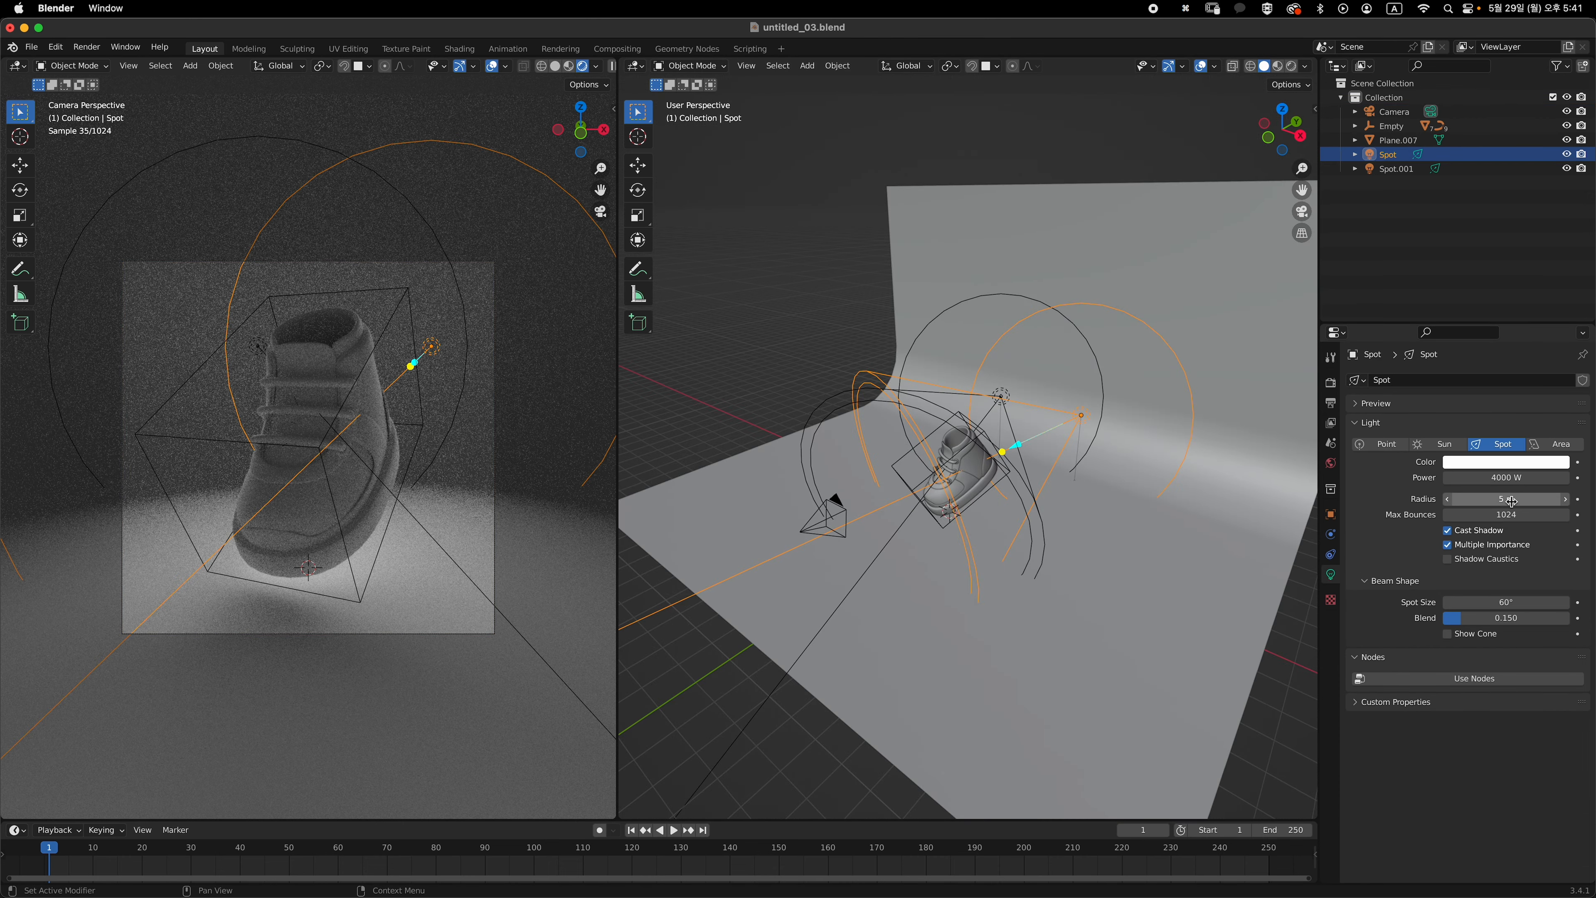
text(3)
key(Return)
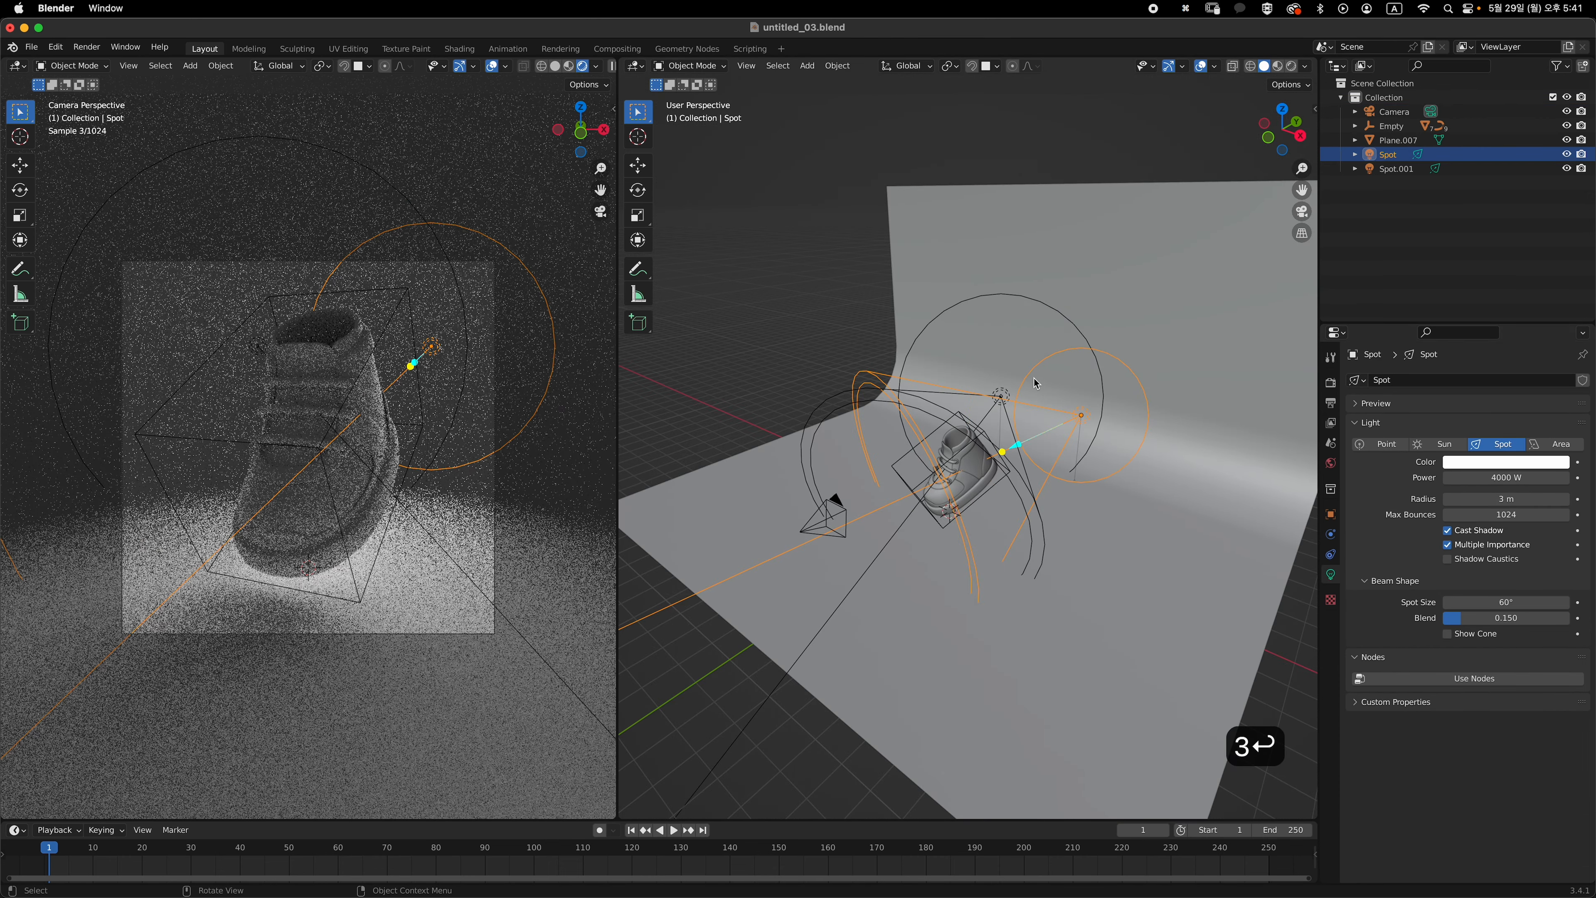
- Set the radius of the other spot light, on the -X side, to 3 m as well
middle_drag(1024, 402, 963, 373)
click(963, 372)
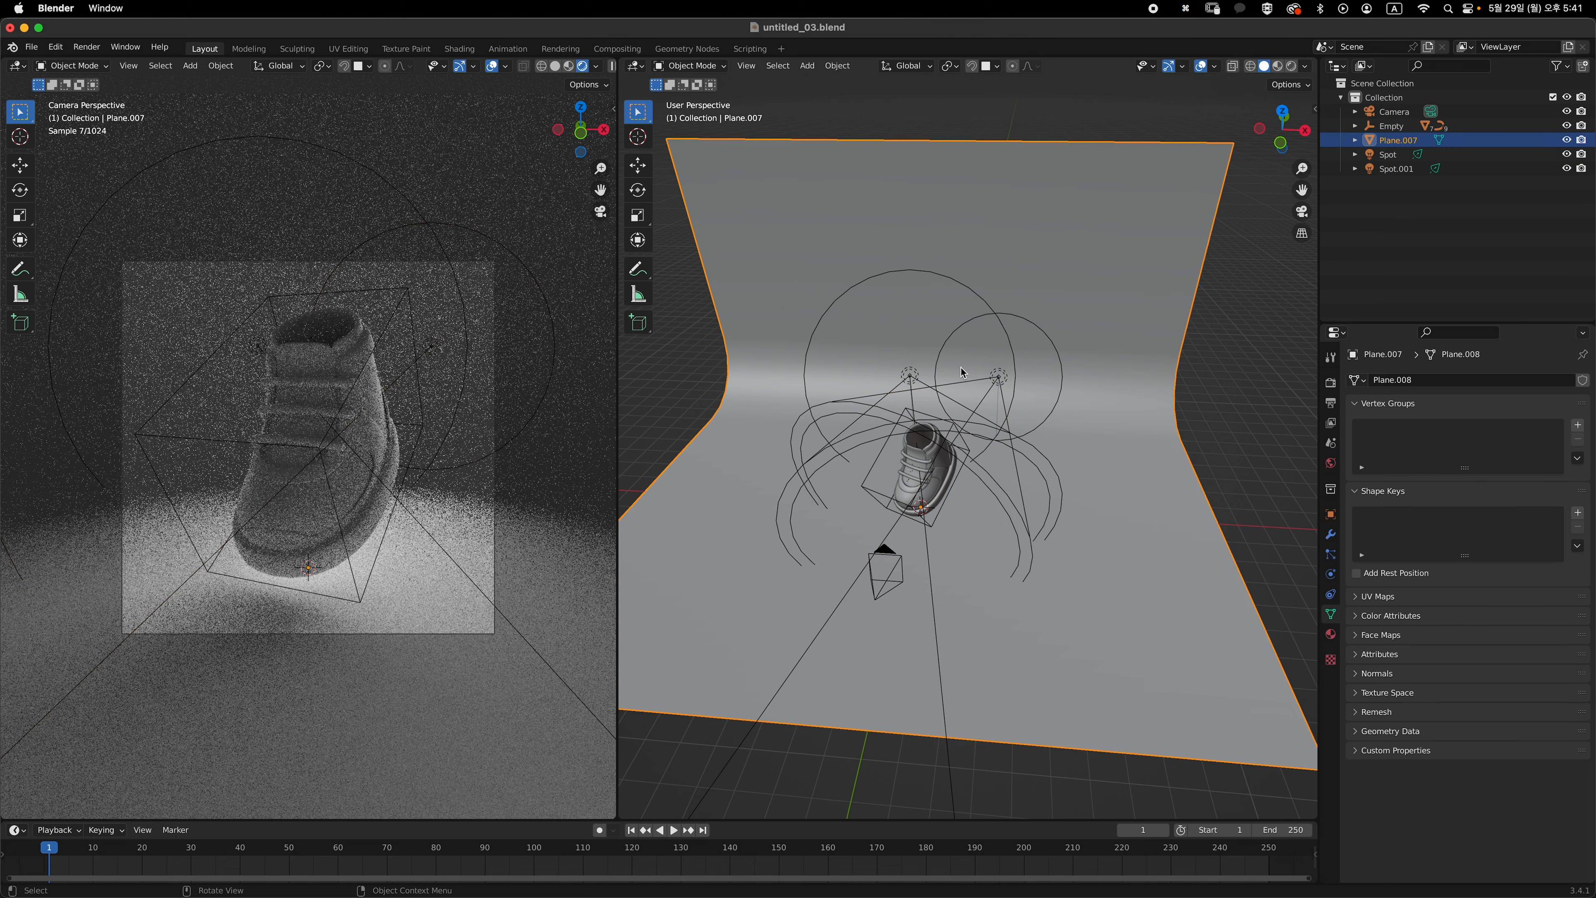
click(910, 376)
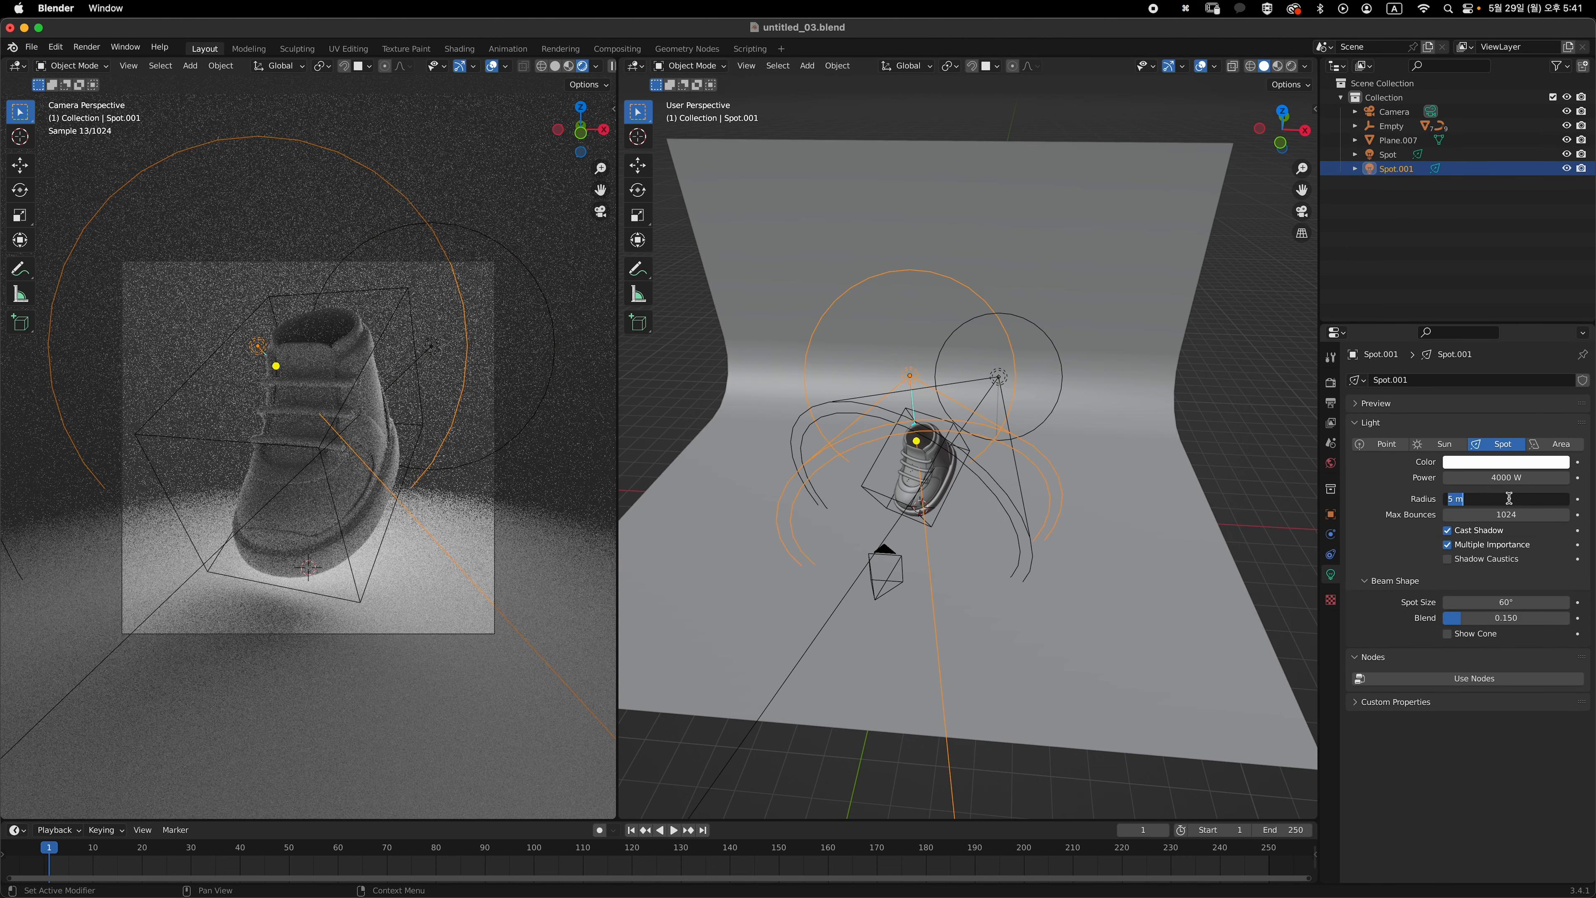
text(3)
key(Return)
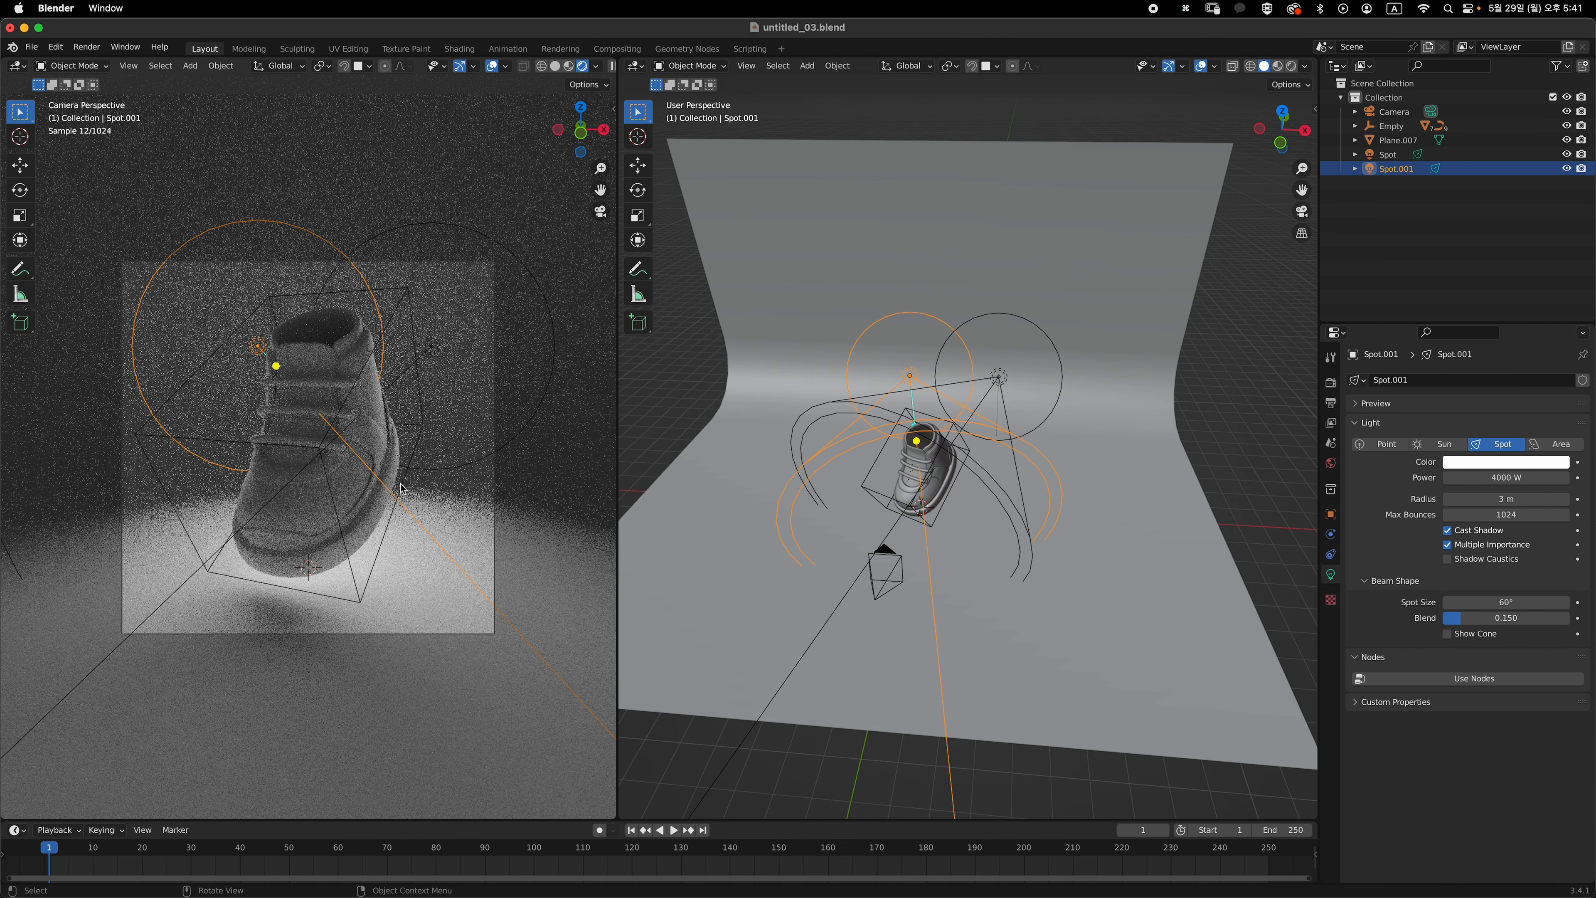
- Save the file and add an area light at the origin from the front view
click(1212, 447)
key(grave)
ctrl+scroll(949, 512, down, 2)
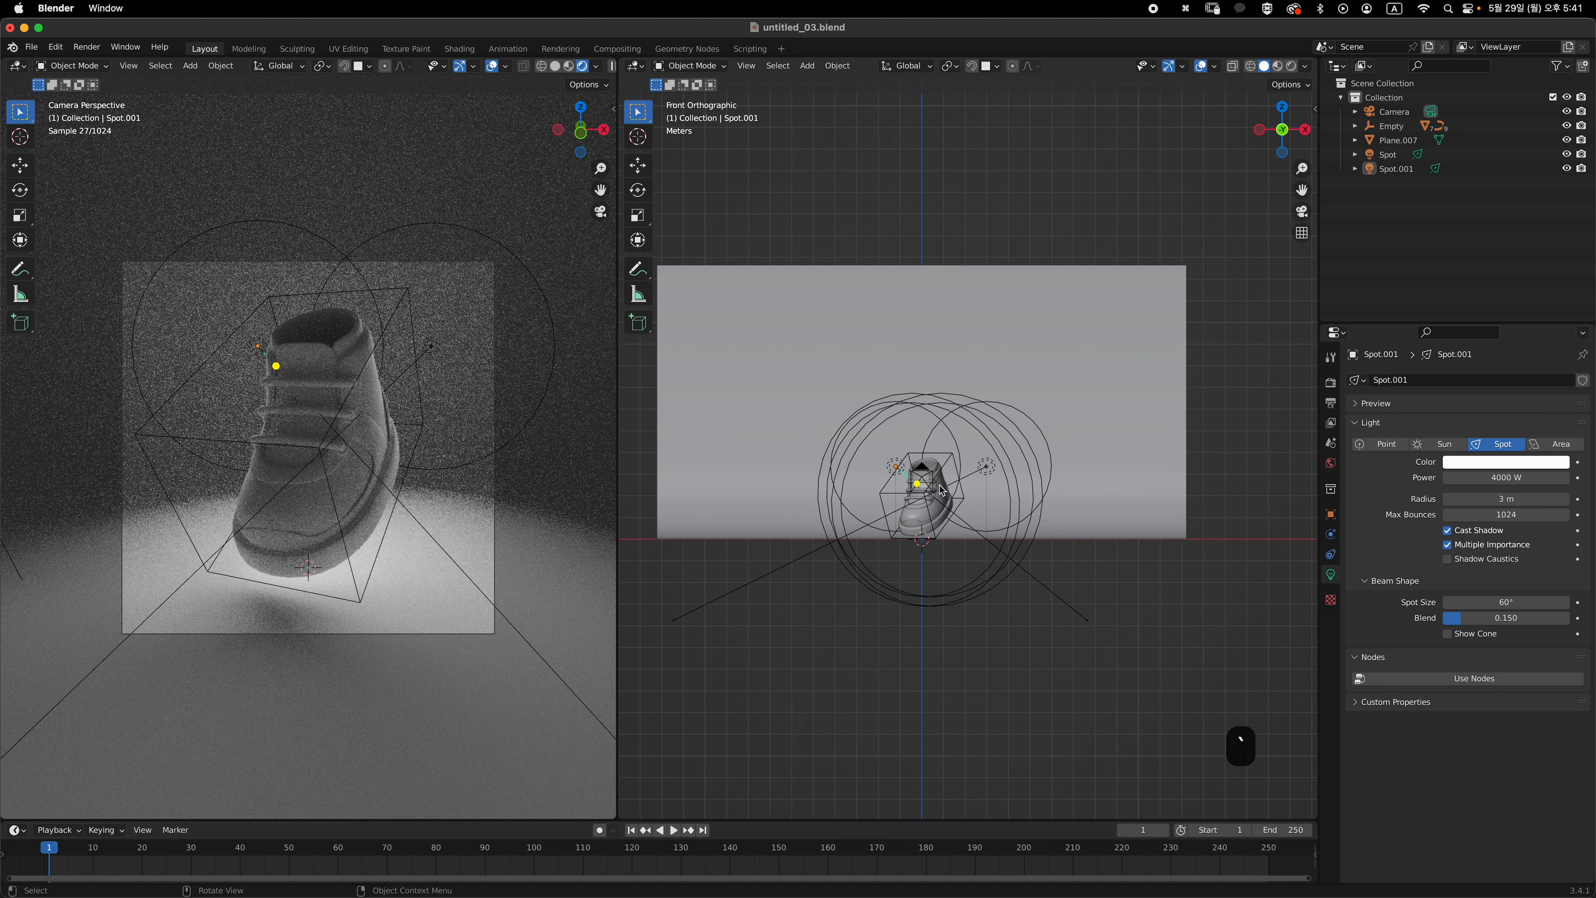
scroll(943, 490, down, 2)
key(super+s)
key(shift+a)
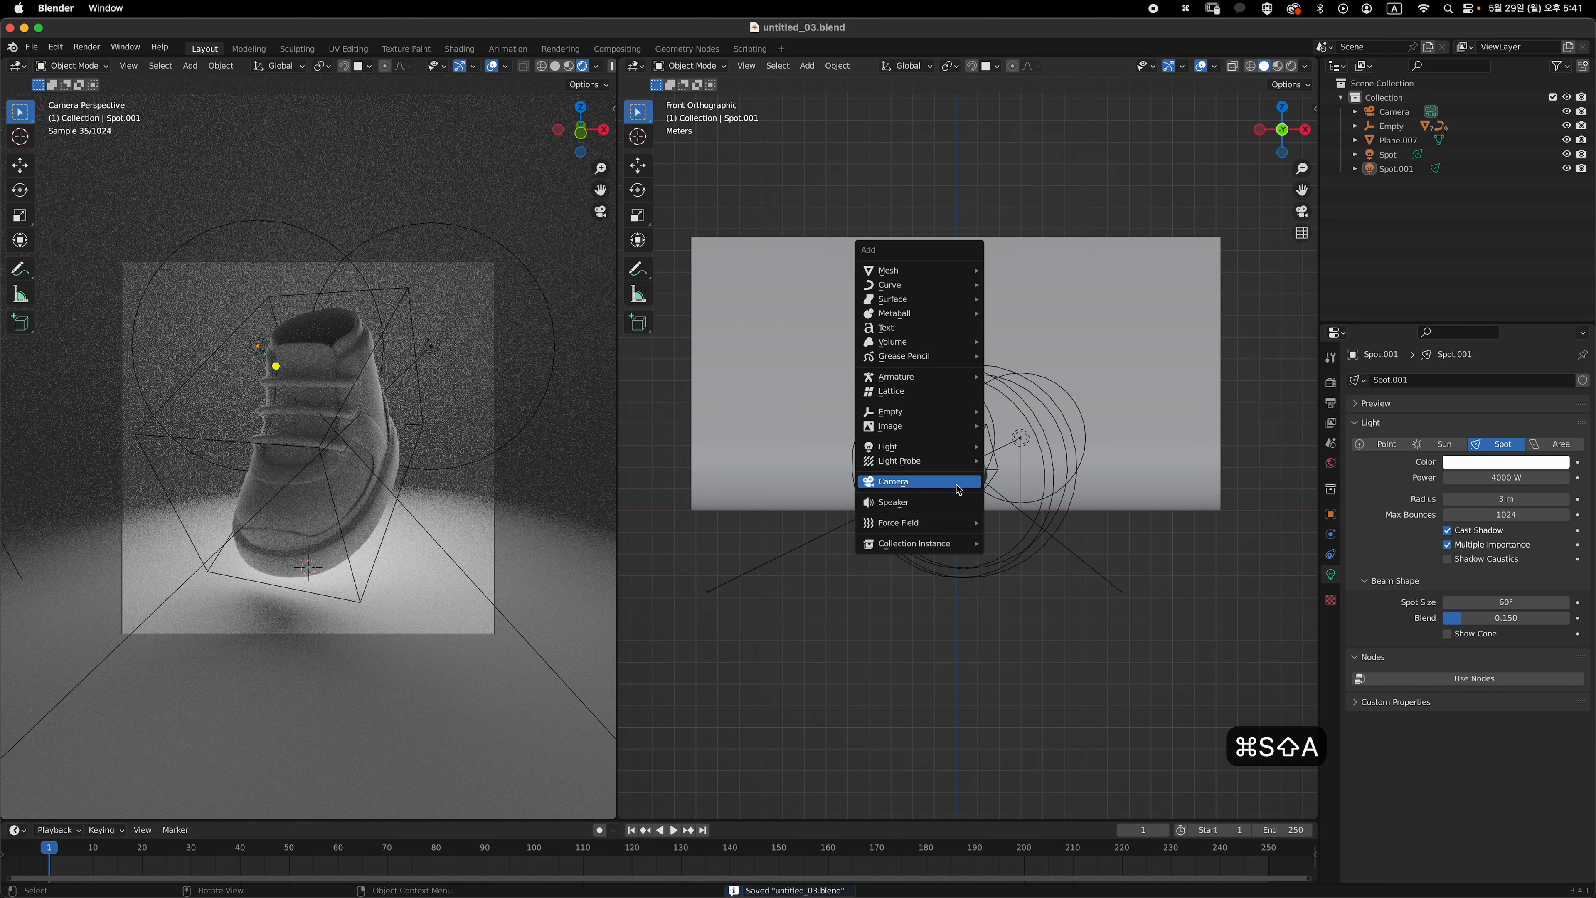
mouse_move(943, 446)
click(1036, 492)
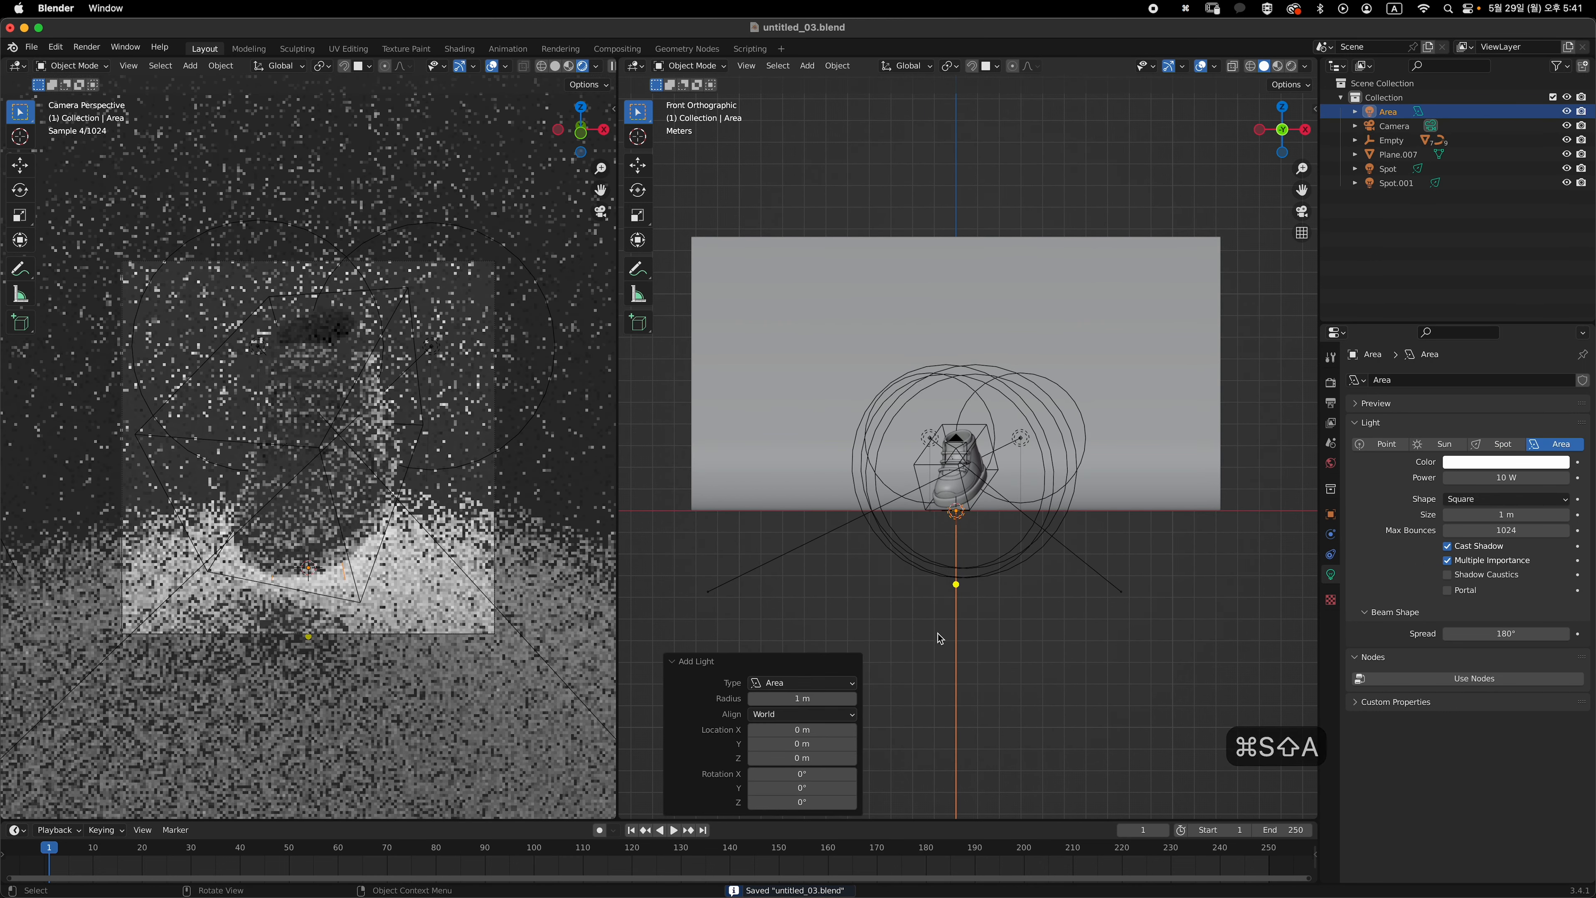
- Rotate the area light about -52.8° in the front view and place it high on the boot's -X side
key(r)
click(1079, 623)
key(g)
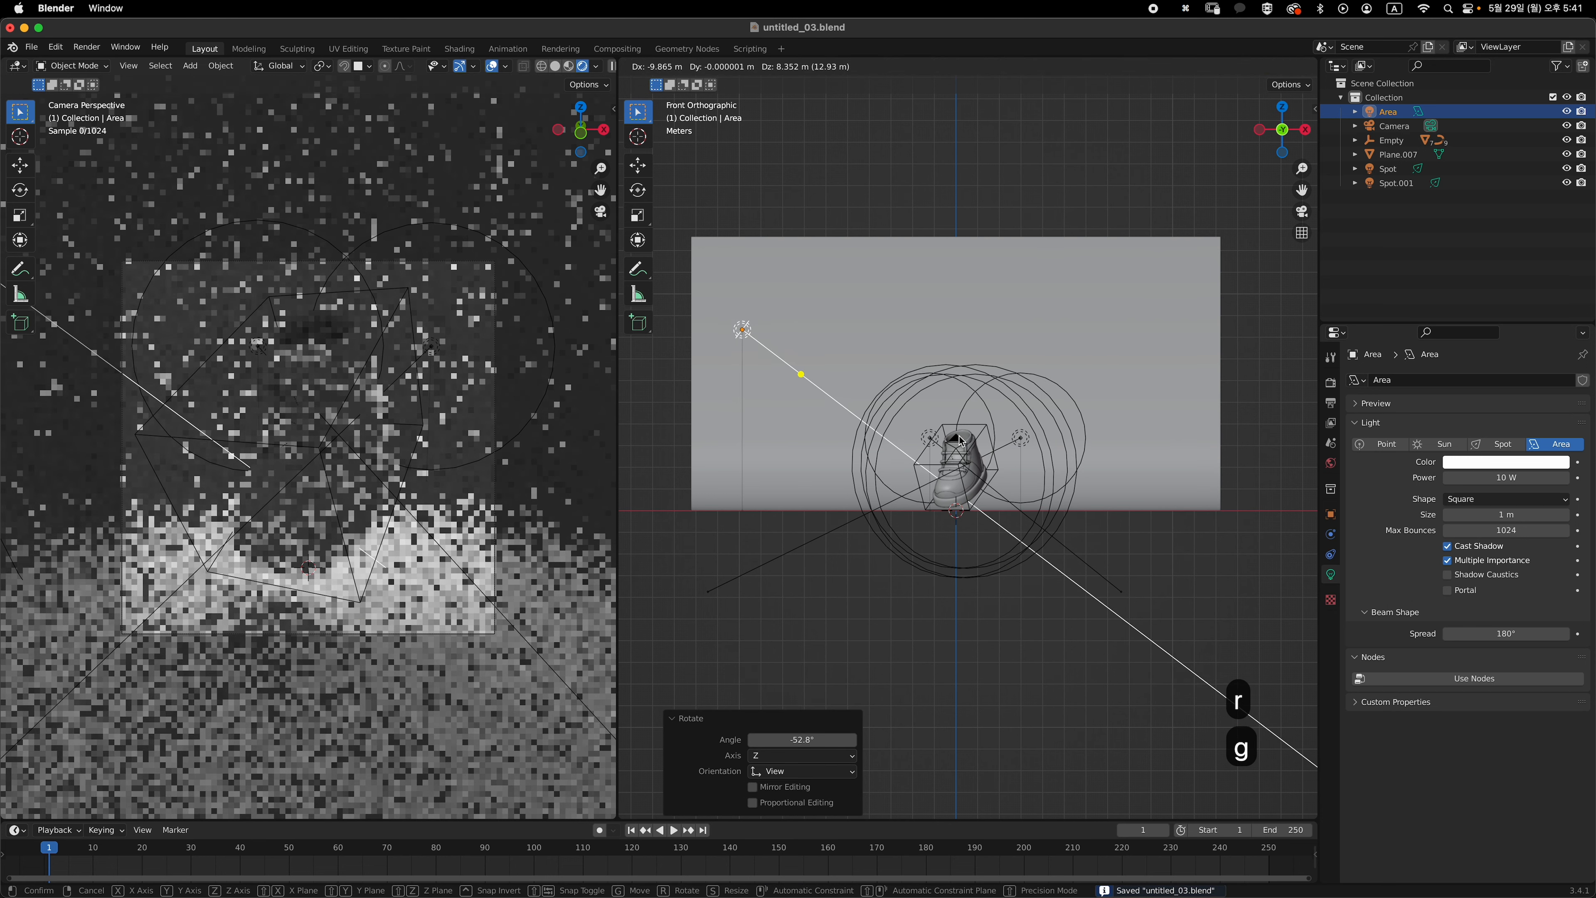
click(962, 440)
- Move the area light about -0.69 m in X and -5.16 m in Y, and aim it at the boot with -21.2° top-view and -7.27° front-view rotations
key(grave)
key(g)
click(1028, 565)
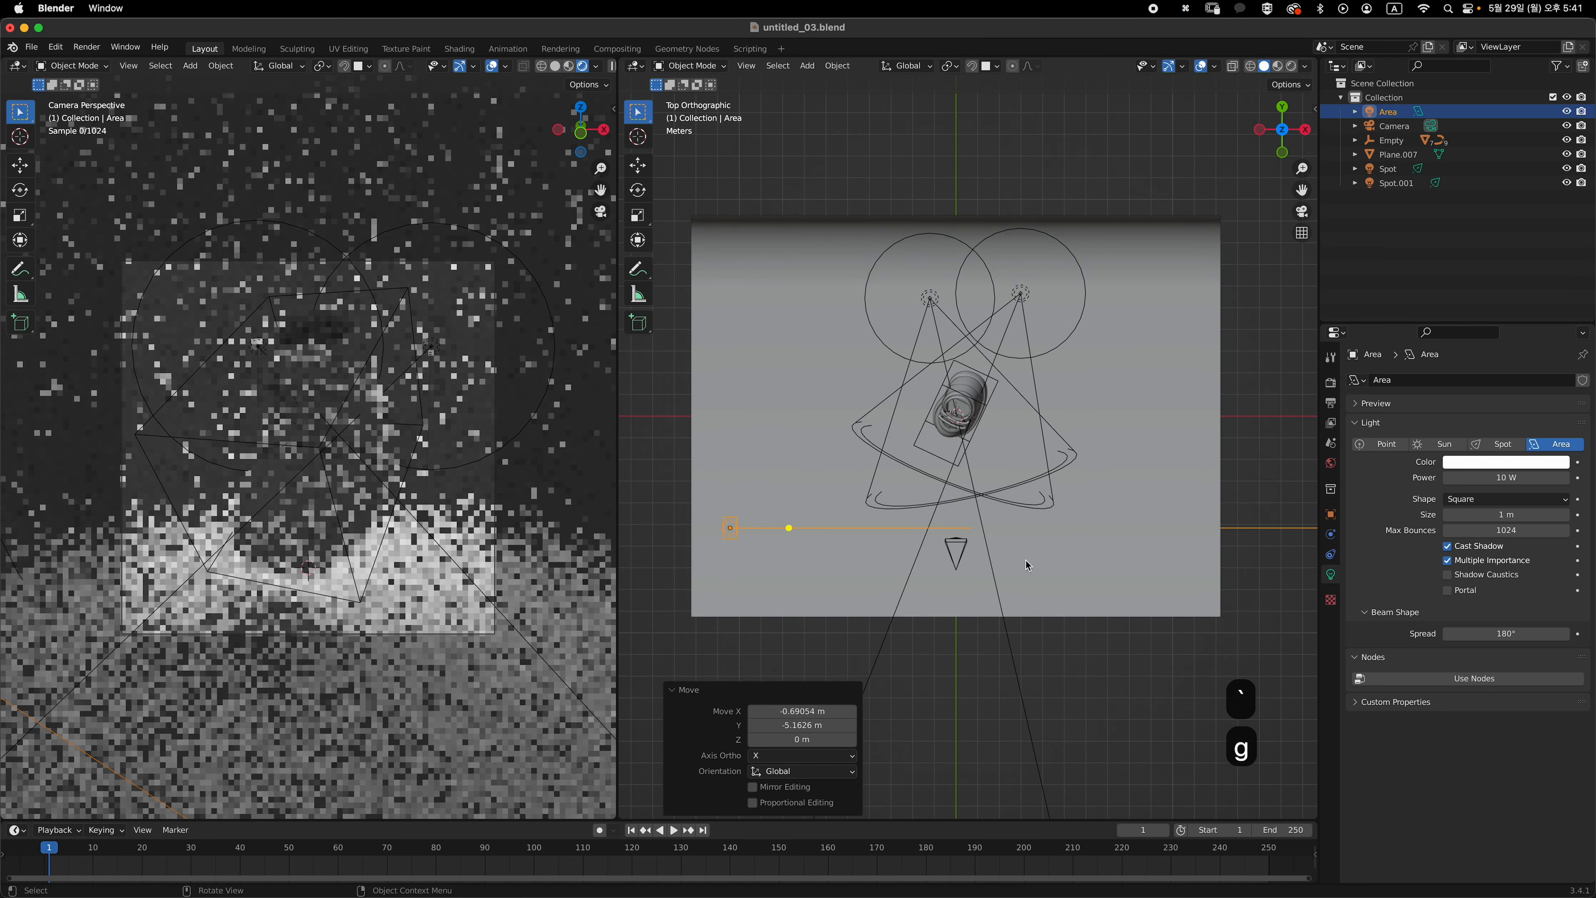
key(r)
click(1039, 553)
key(grave)
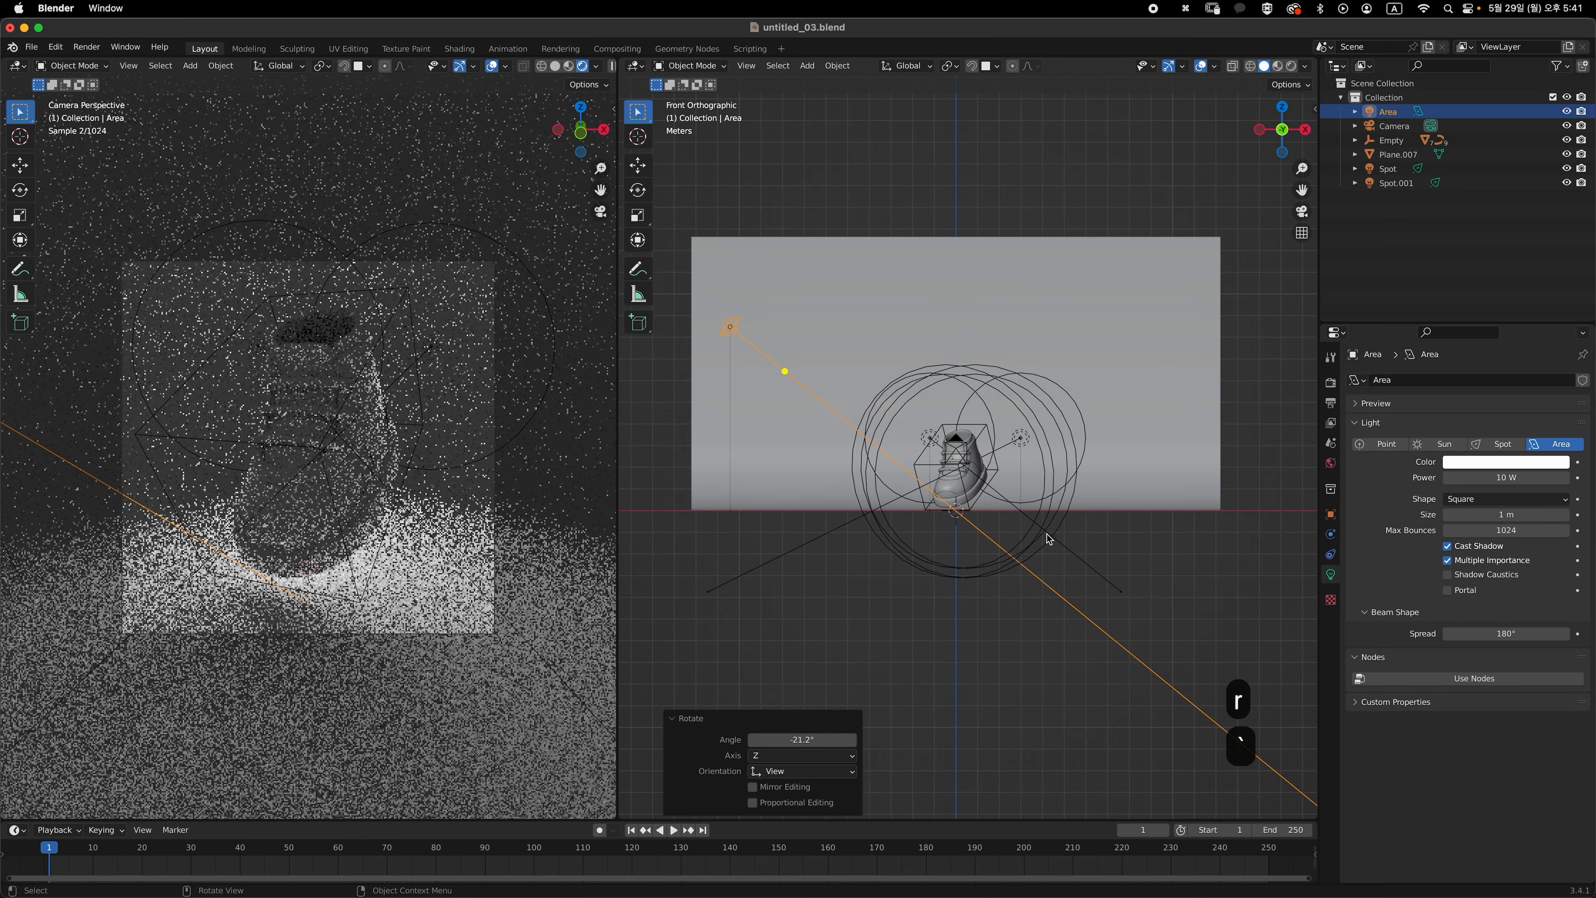
key(r)
click(1137, 528)
- Set the area light's power to 4000 W and its size to 3 m, and deselect it
click(1513, 482)
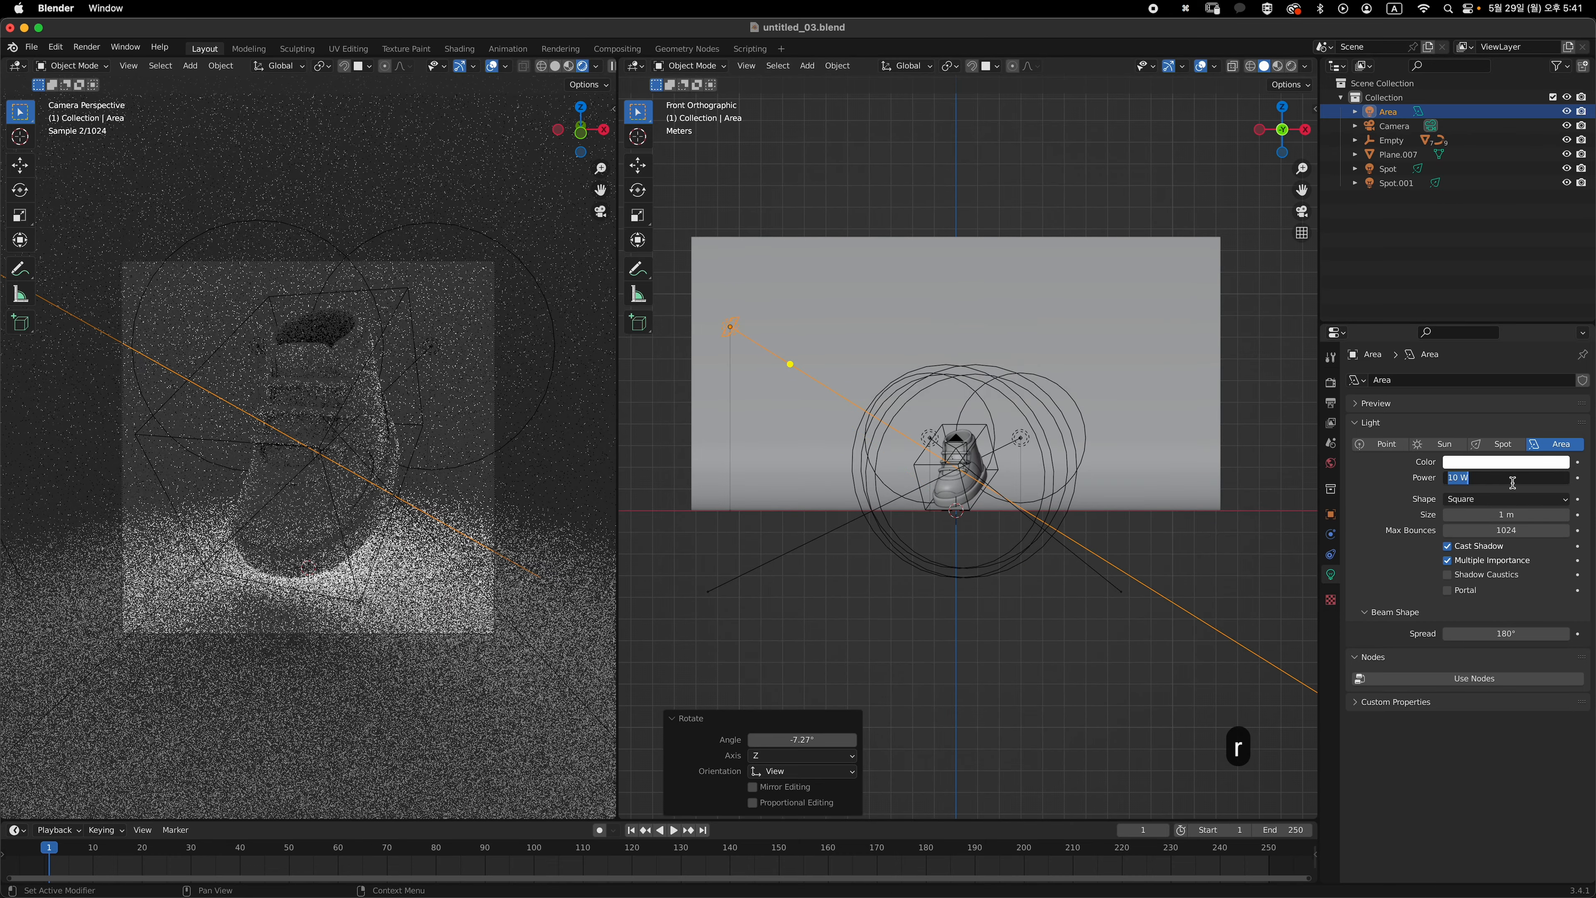
text(4000)
key(Return)
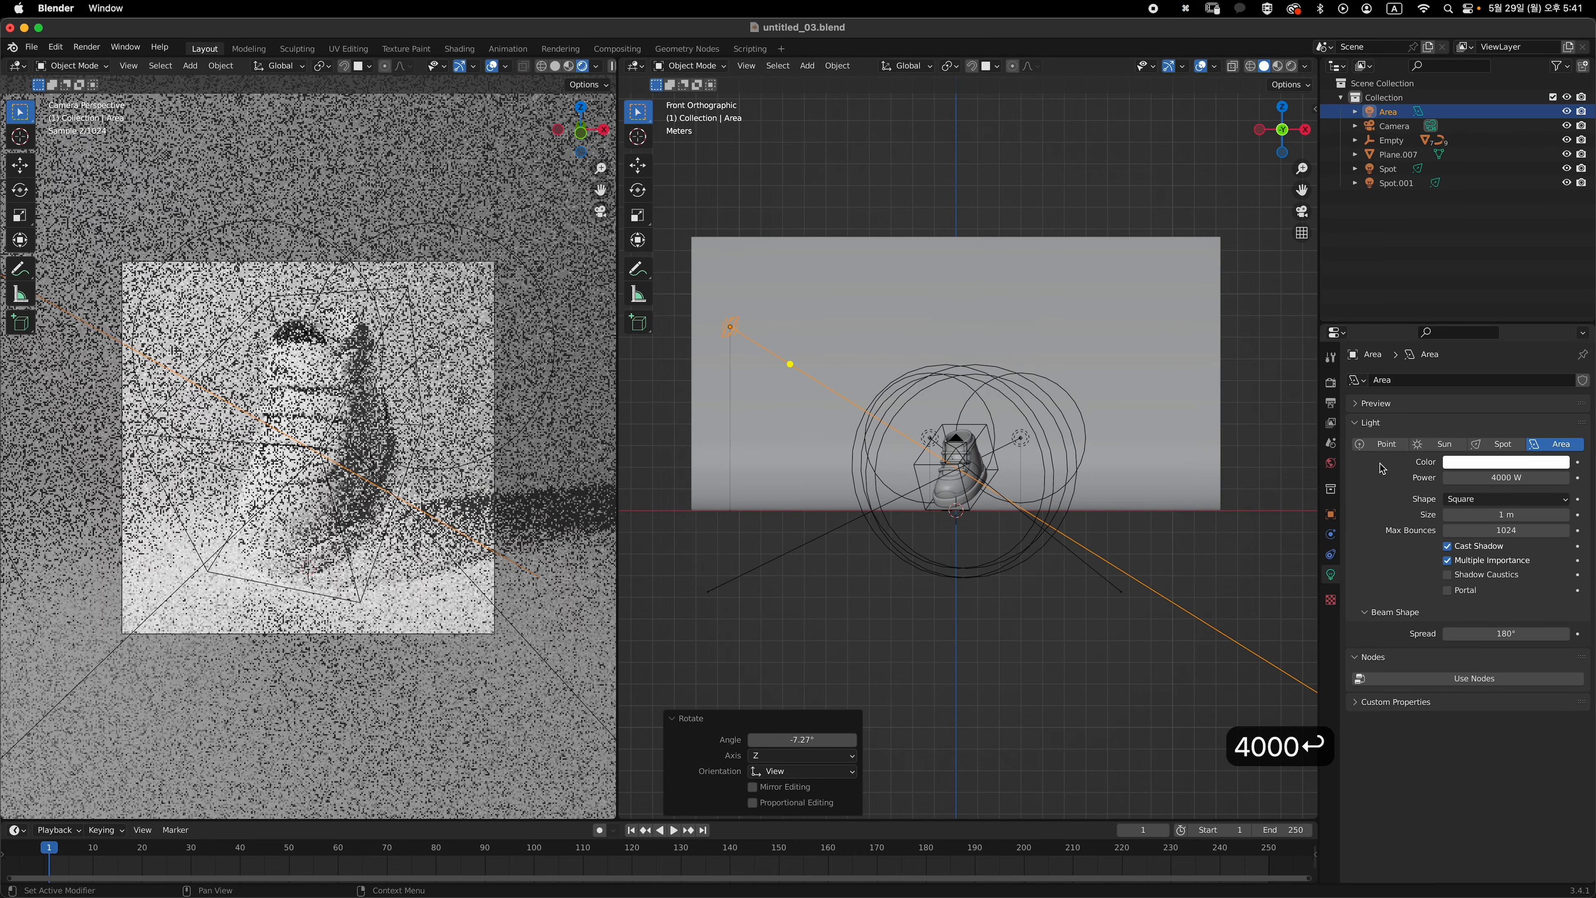
click(1496, 515)
text(3)
key(Return)
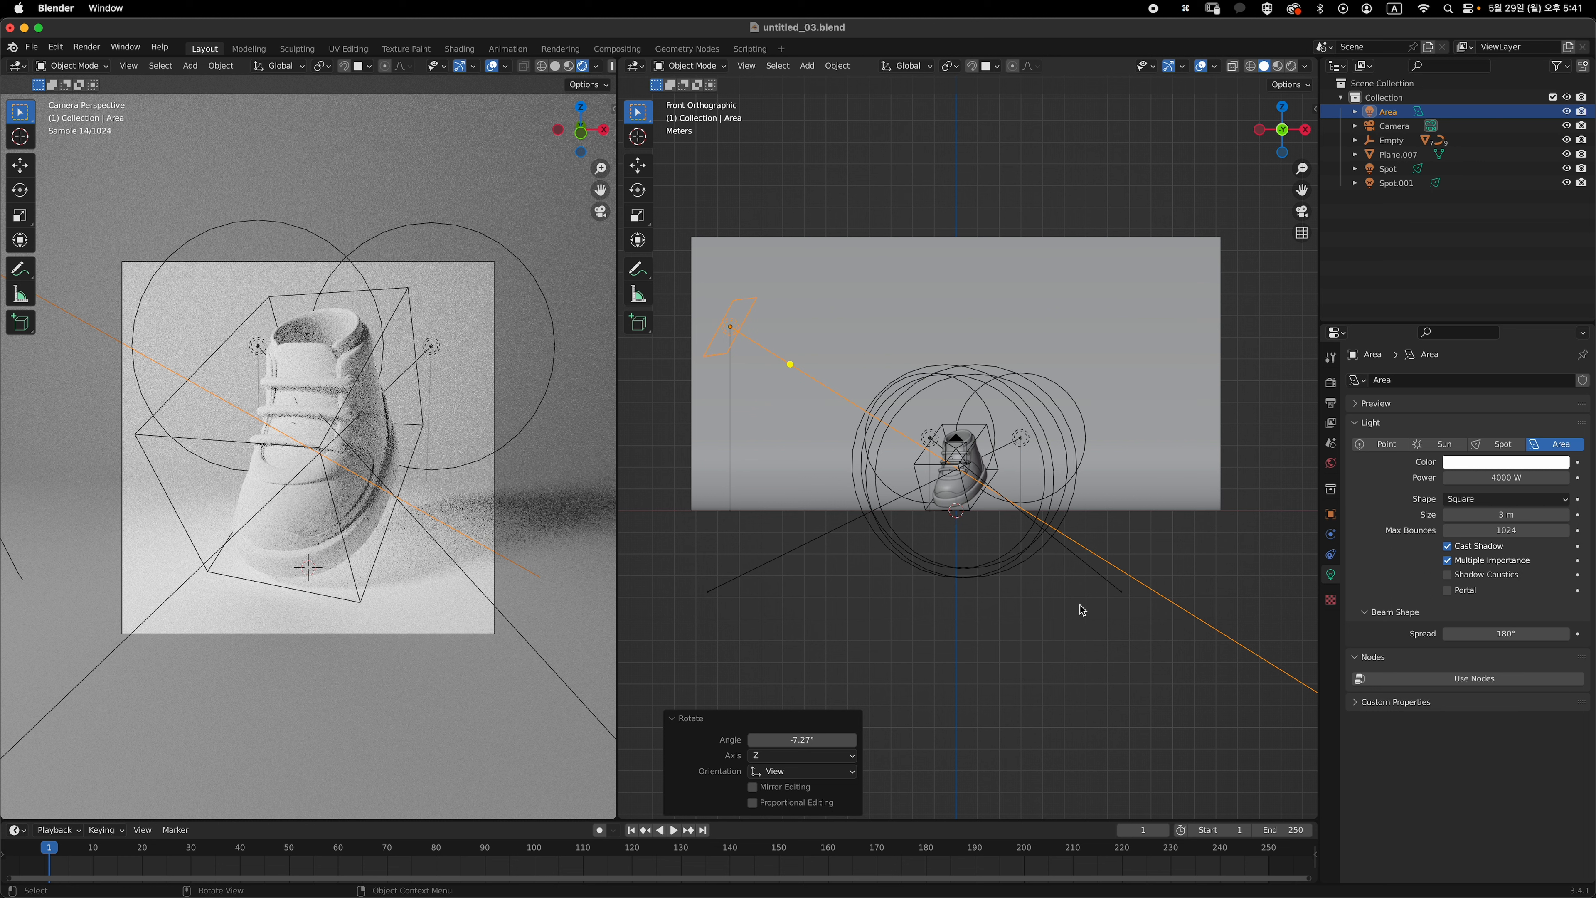
click(1078, 629)
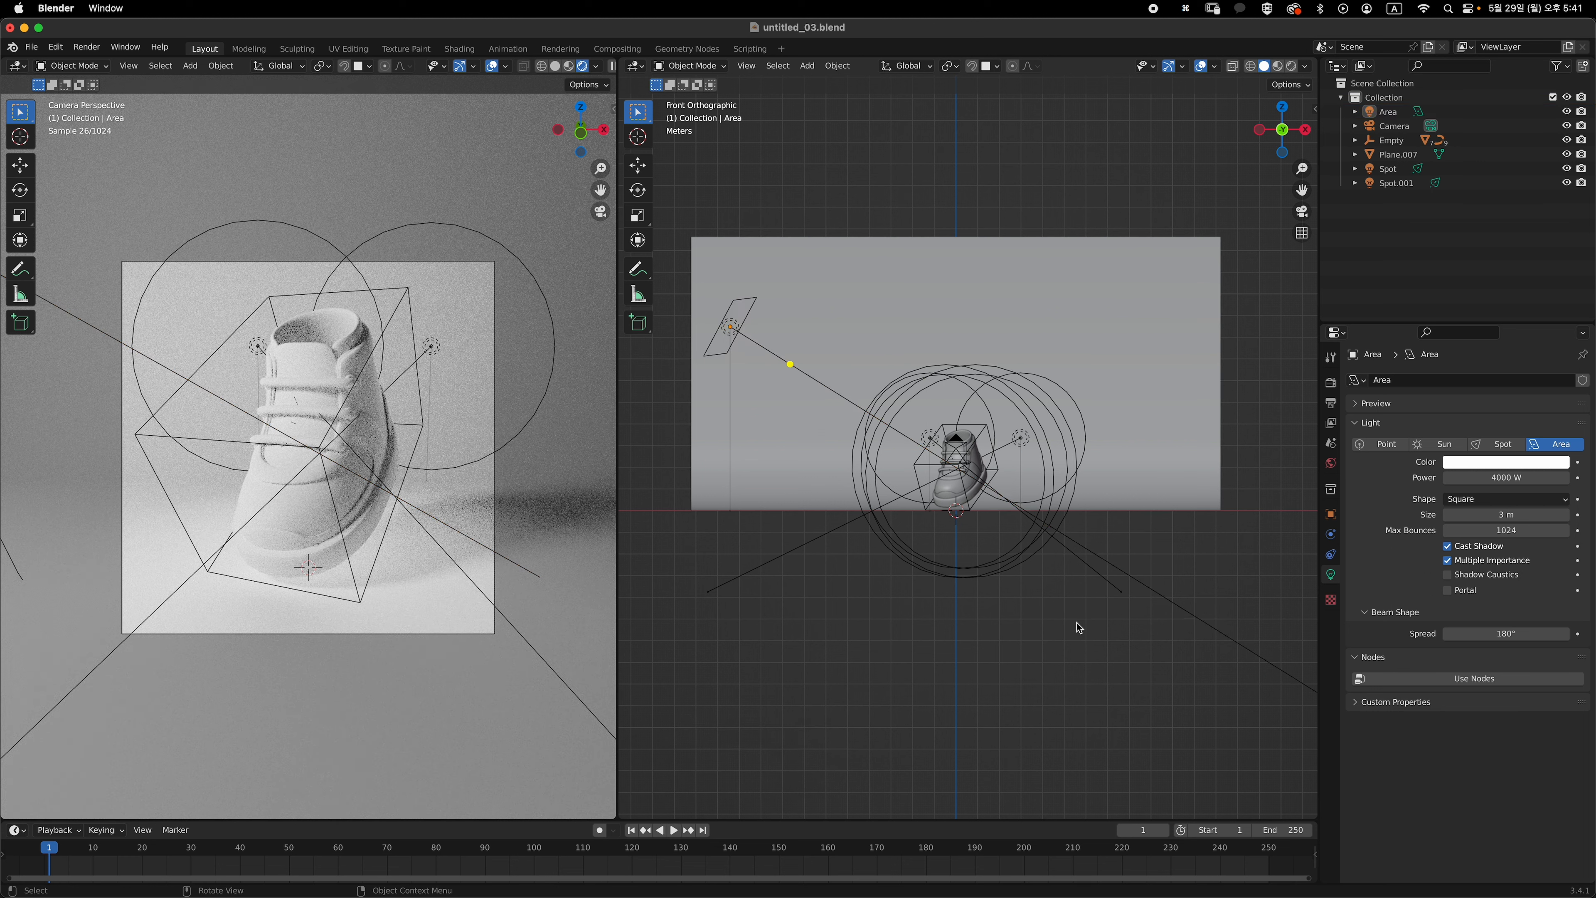
- Add a second area light, rotate it about 89.8° in the front view, and move it about 11.77 m in X and 3.62 m in Z
key(shift+a)
mouse_move(1089, 523)
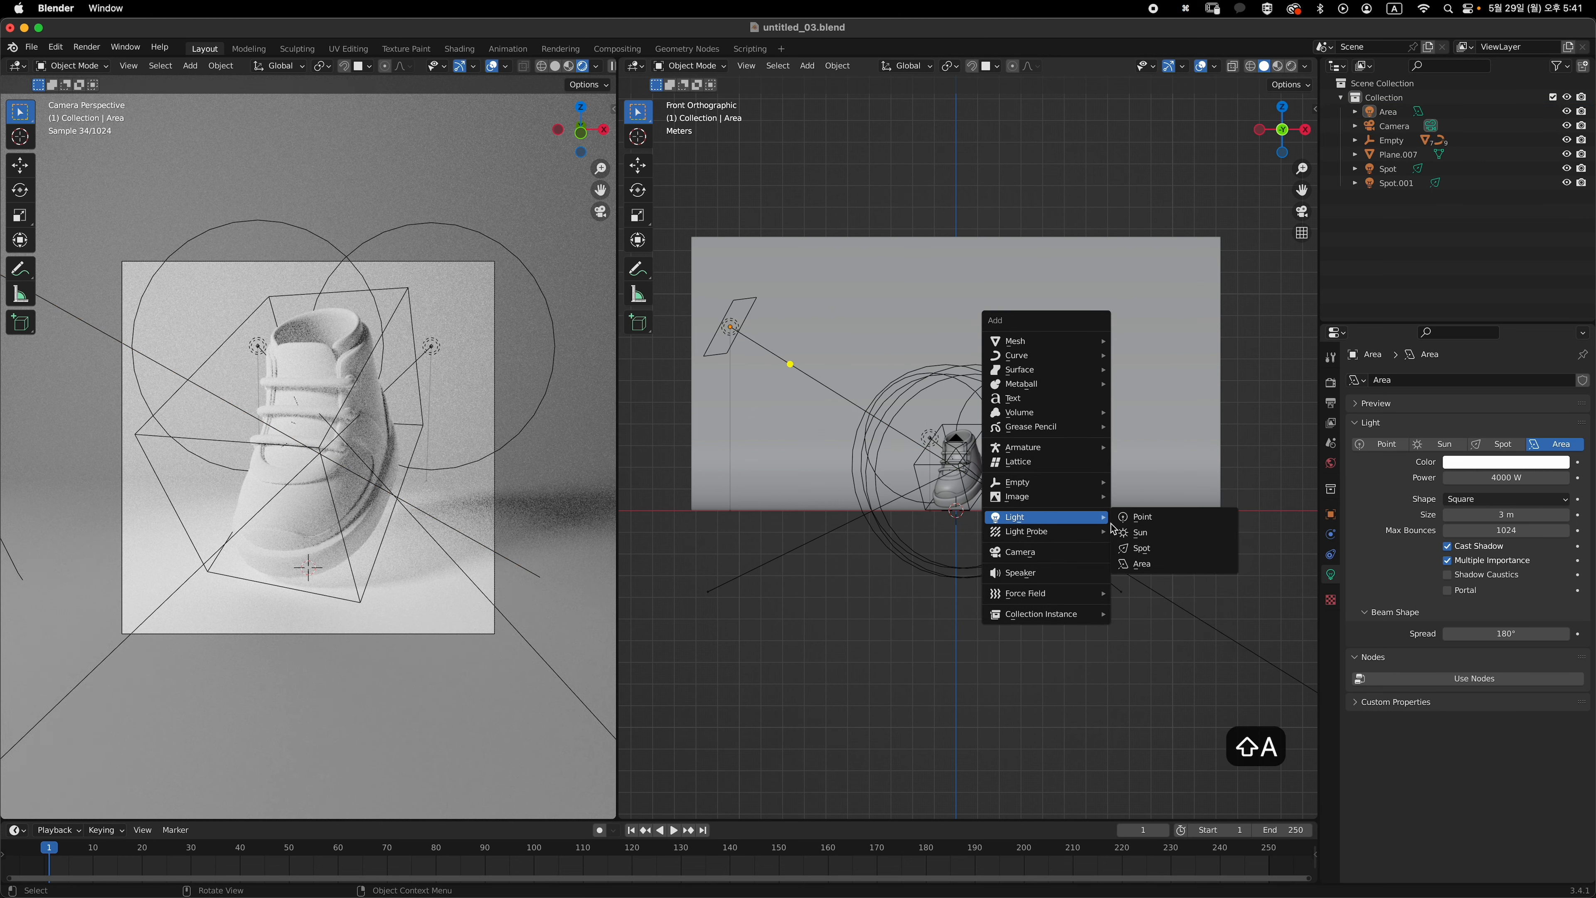
click(1148, 567)
key(r)
click(901, 577)
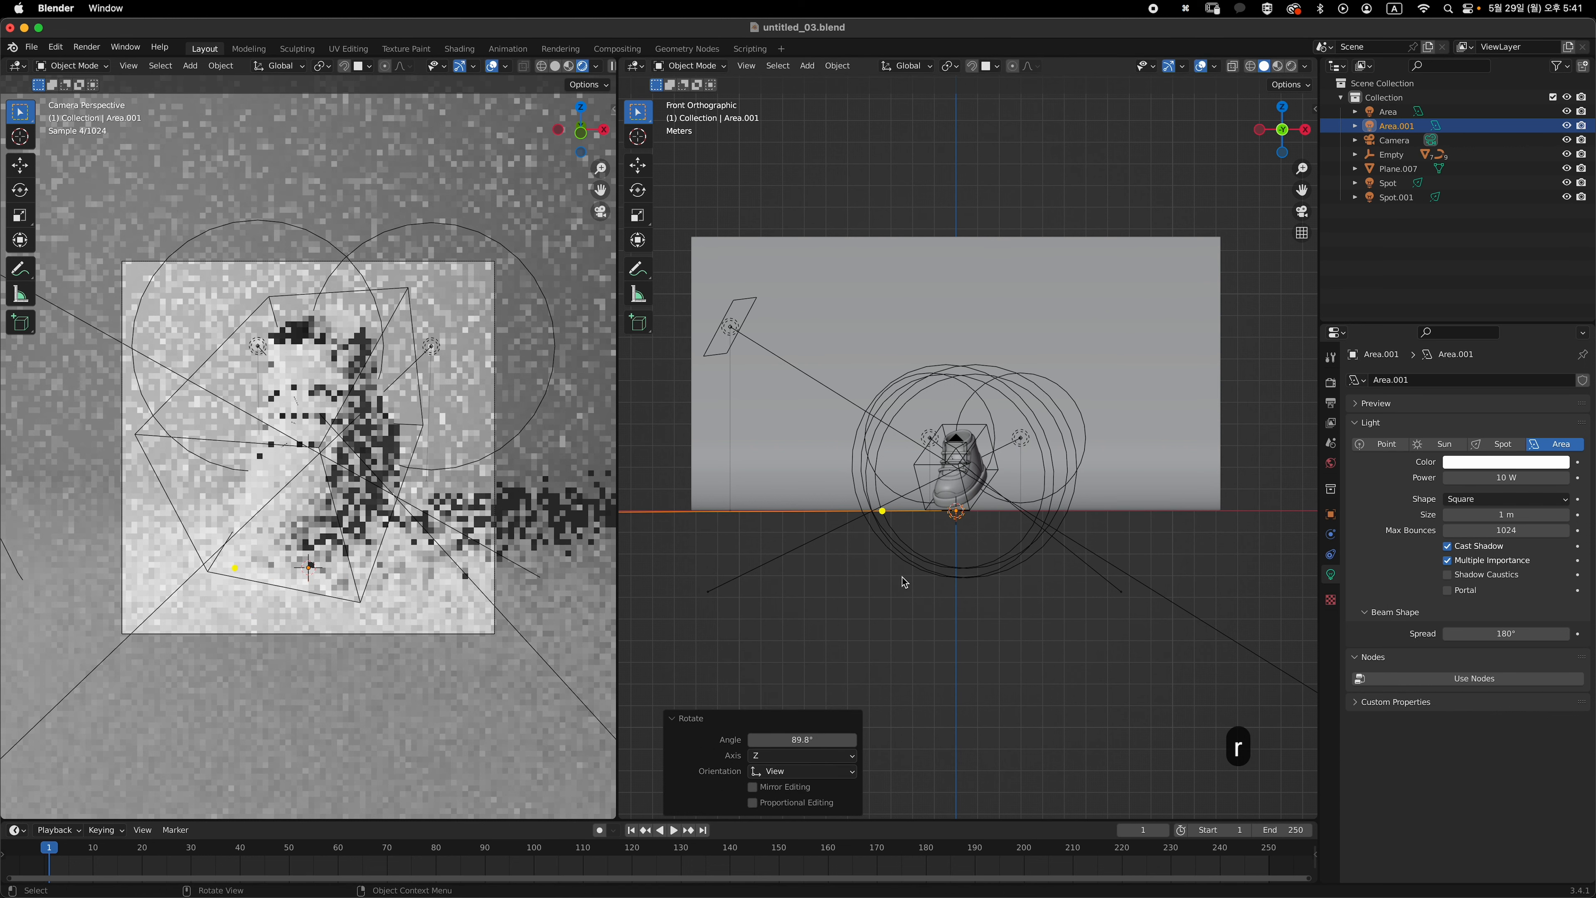
key(g)
click(1266, 478)
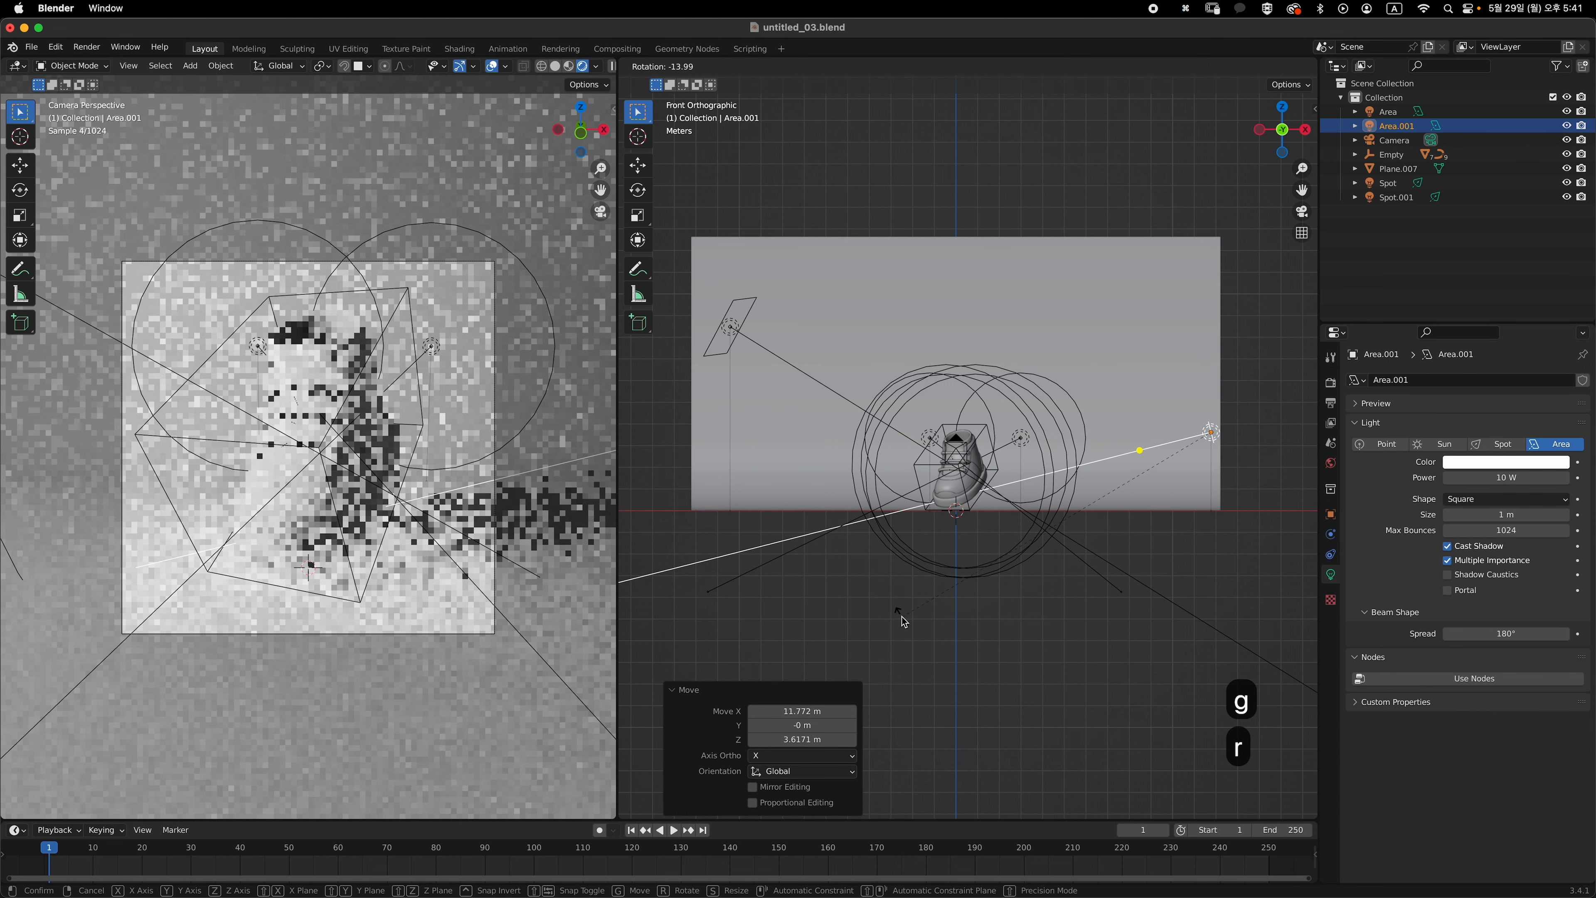
- Tilt the second area light down toward the boot and shift it about 0.56 m in X and 1.64 m in Z
click(913, 605)
key(g)
click(926, 569)
- In the top view, move the second area light toward the camera along -Y and rotate it about 20.4° to face the boot
key(grave)
click(1027, 468)
key(g)
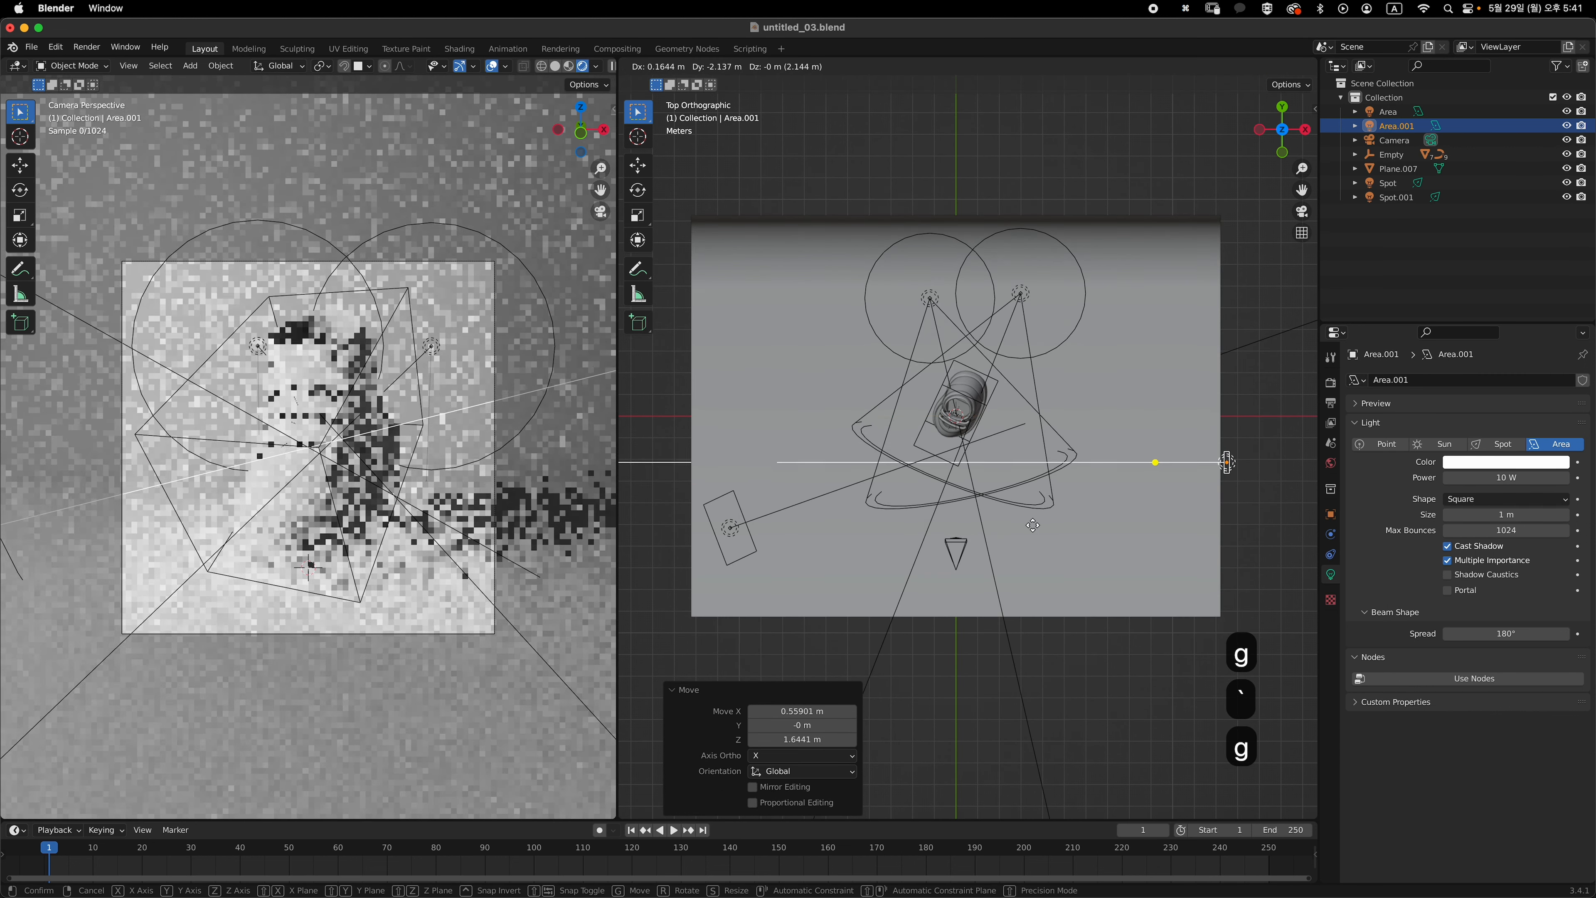
click(872, 511)
key(r)
click(903, 387)
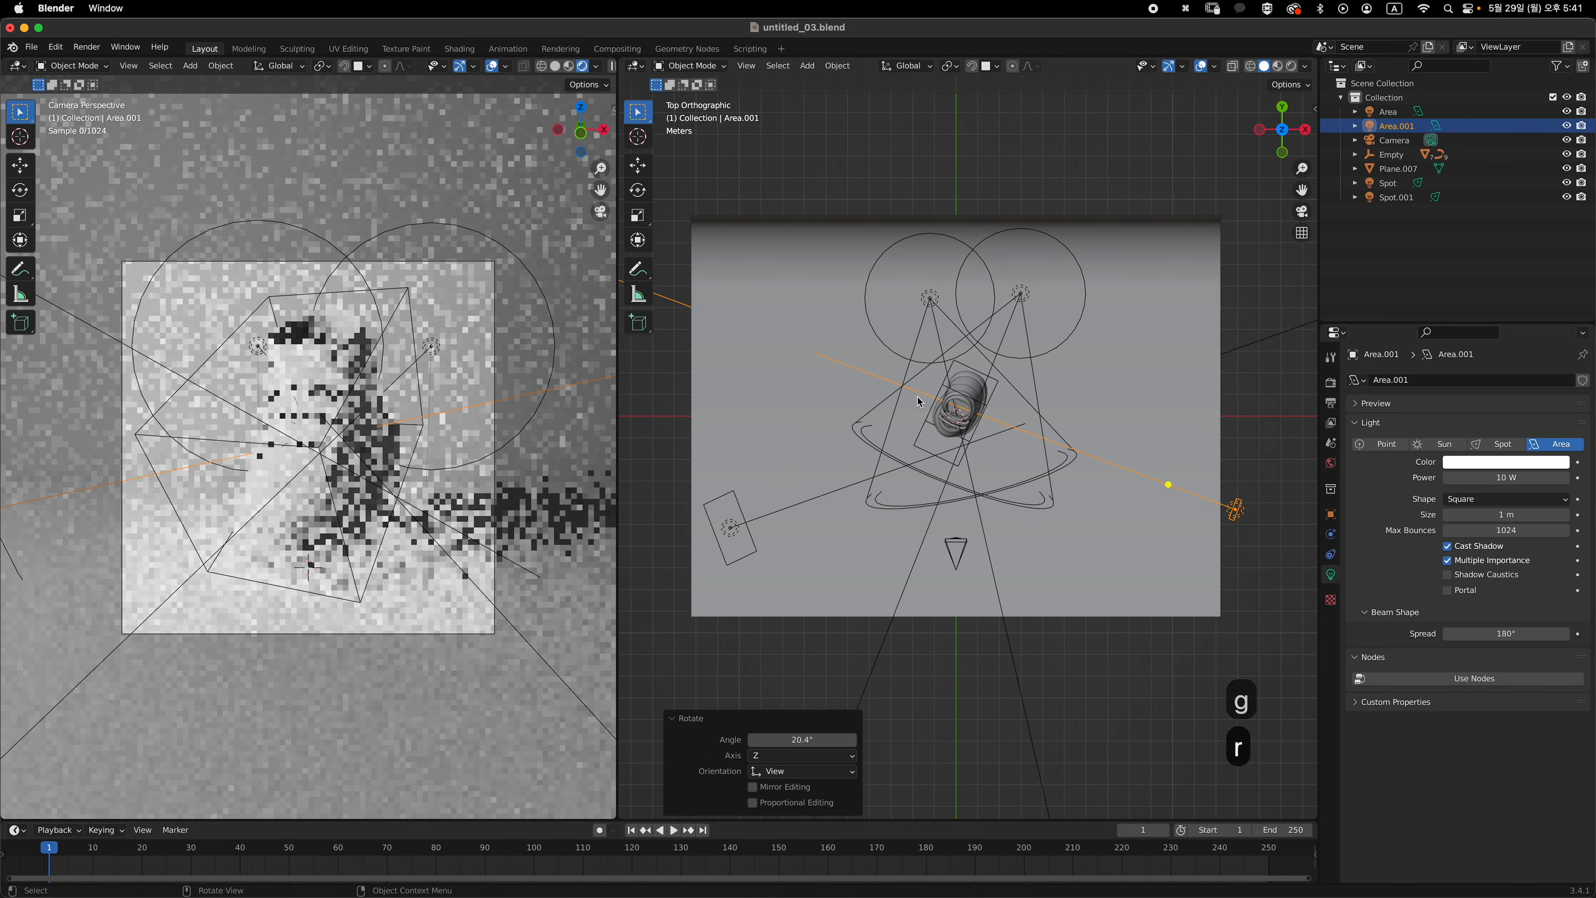
- Set the second area light's power to 1000 W and its size to 10 m
click(1506, 477)
text(1)
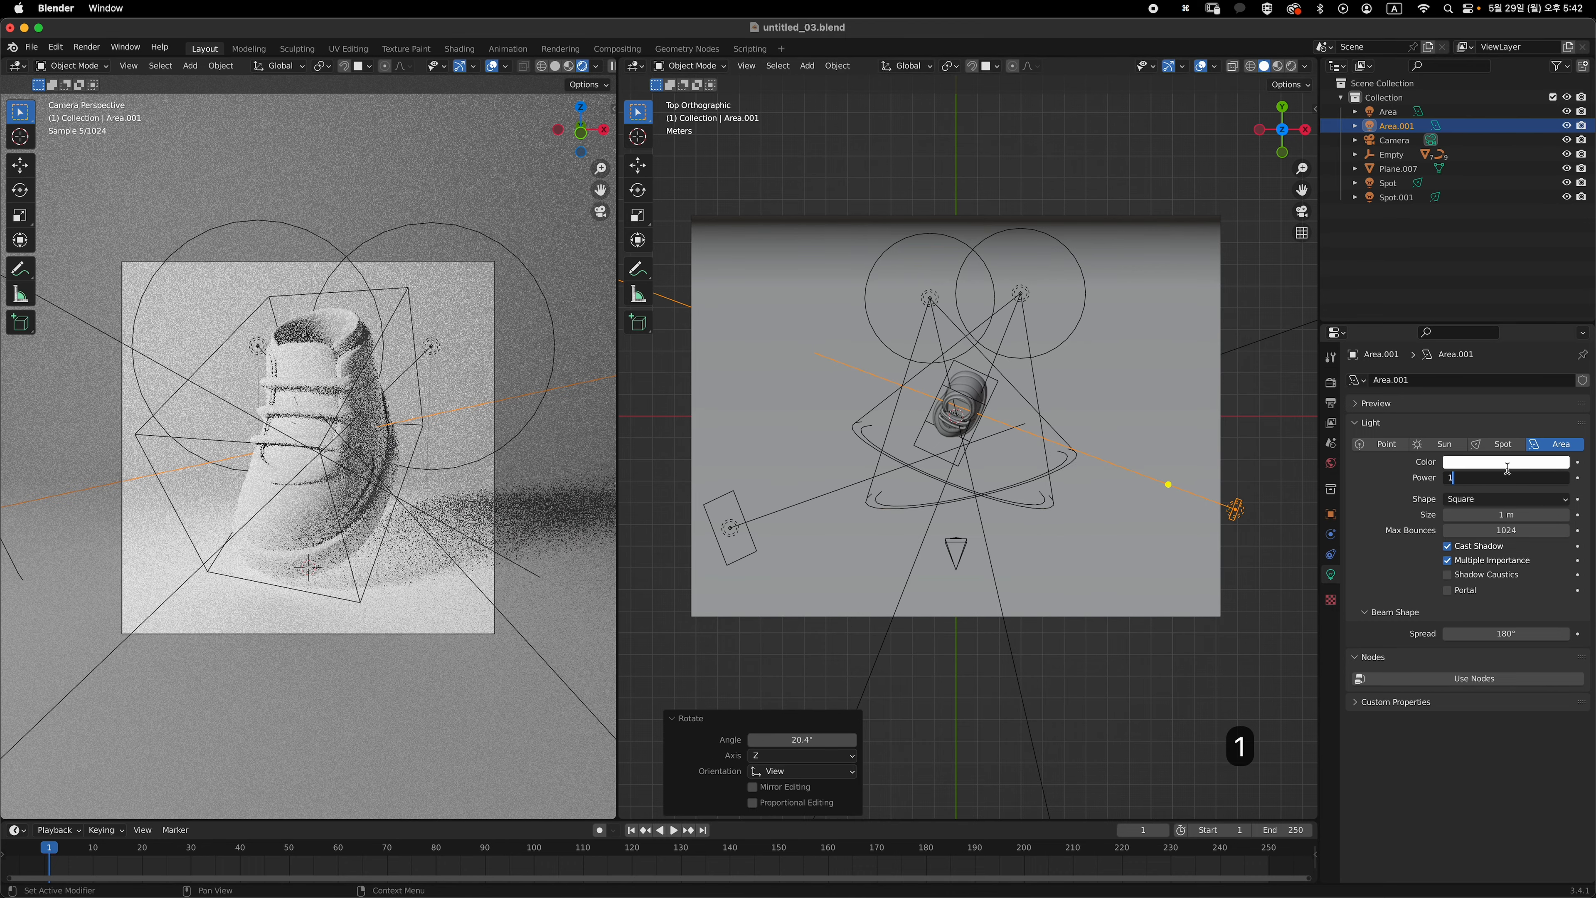
text(000)
key(Return)
click(1494, 514)
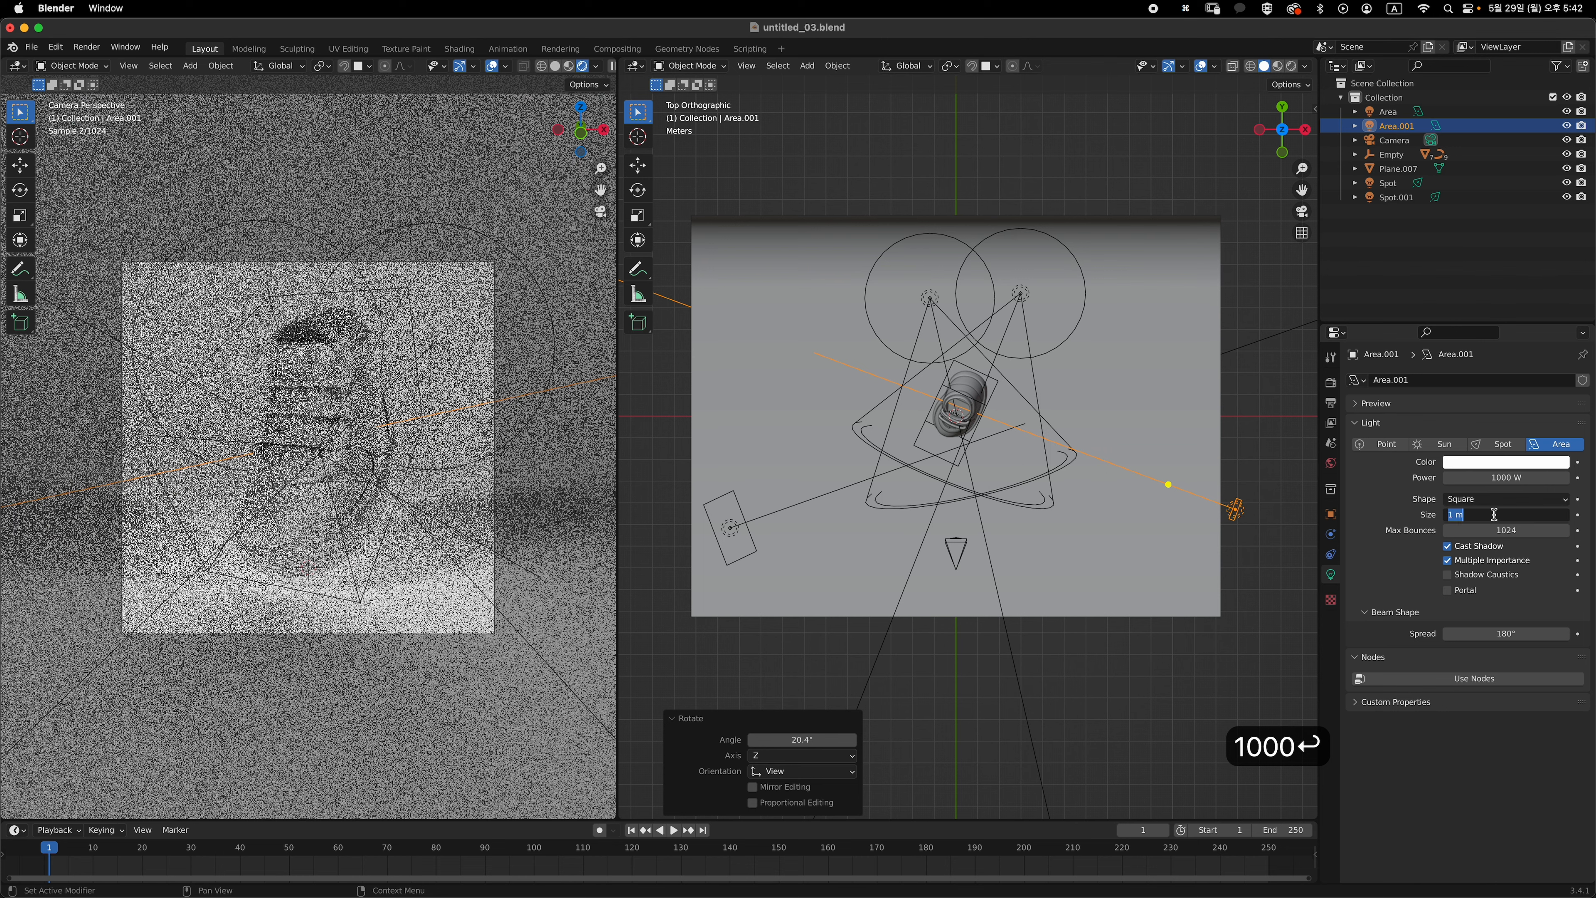
text(10)
key(Return)
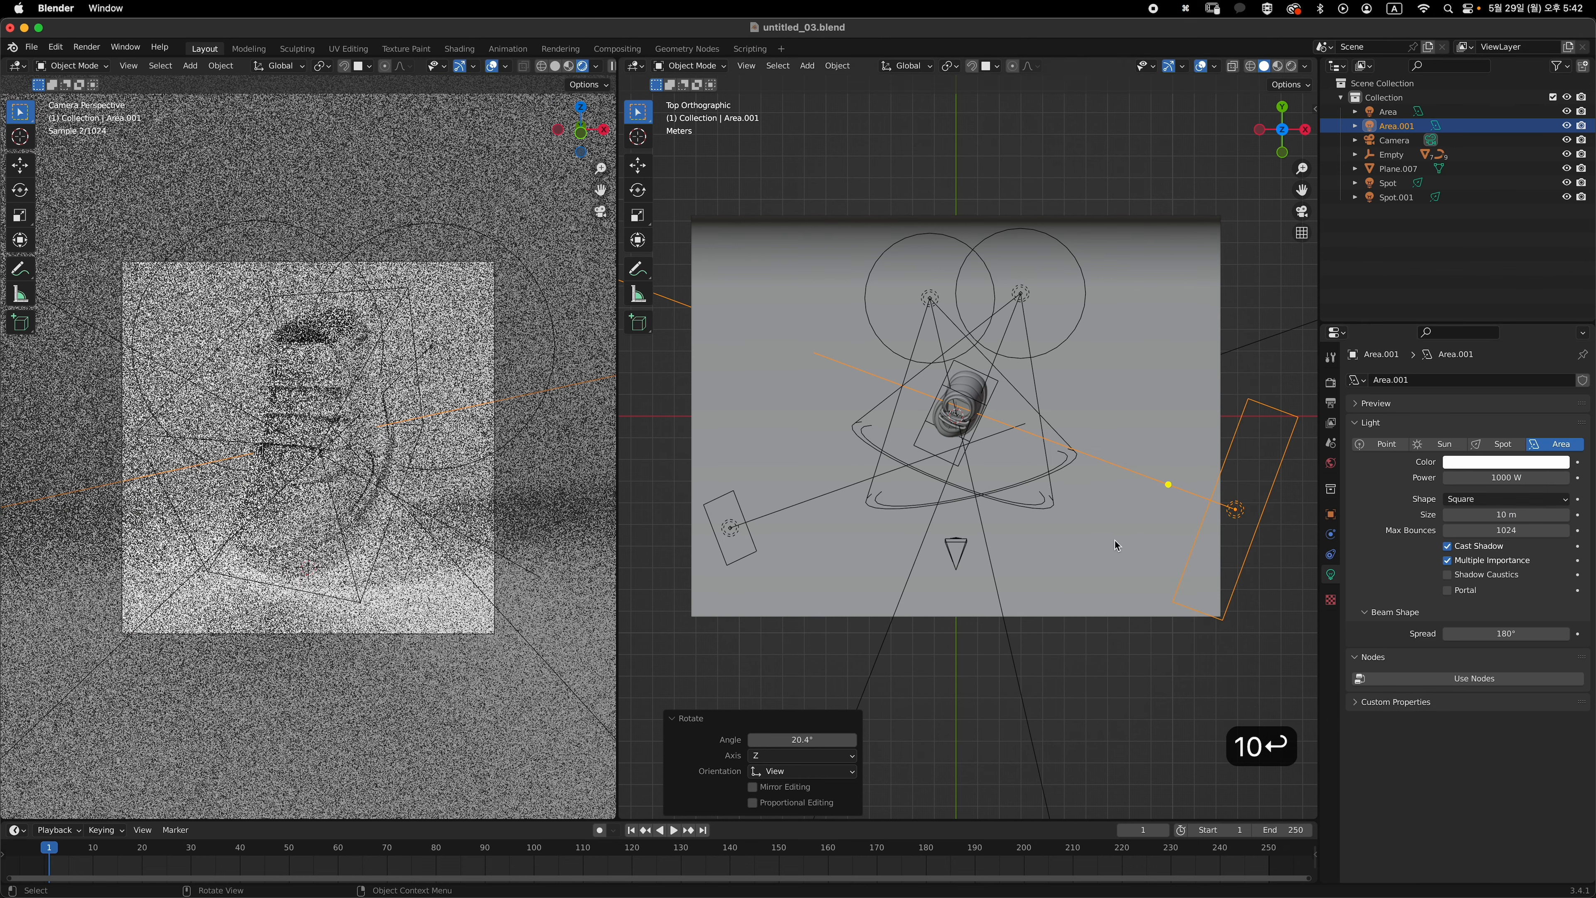
- Fine-tune the large area light's aim with small negative rotations in the top view, the last about -3.43°, and deselect it in the front view
key(r)
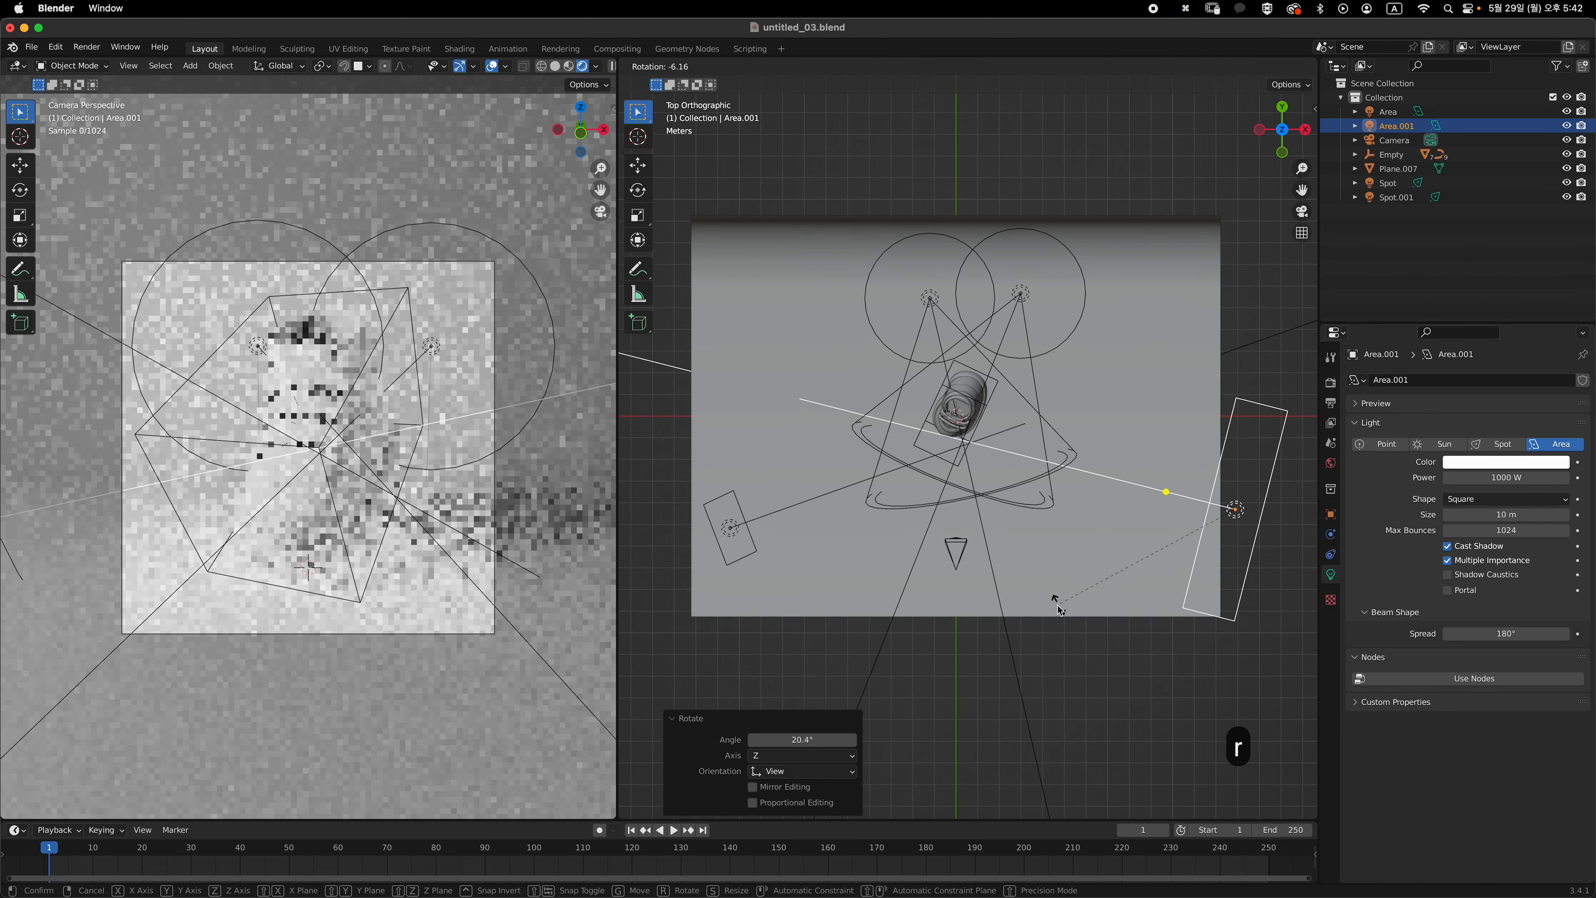
click(1056, 604)
key(r)
key(r)
click(1060, 603)
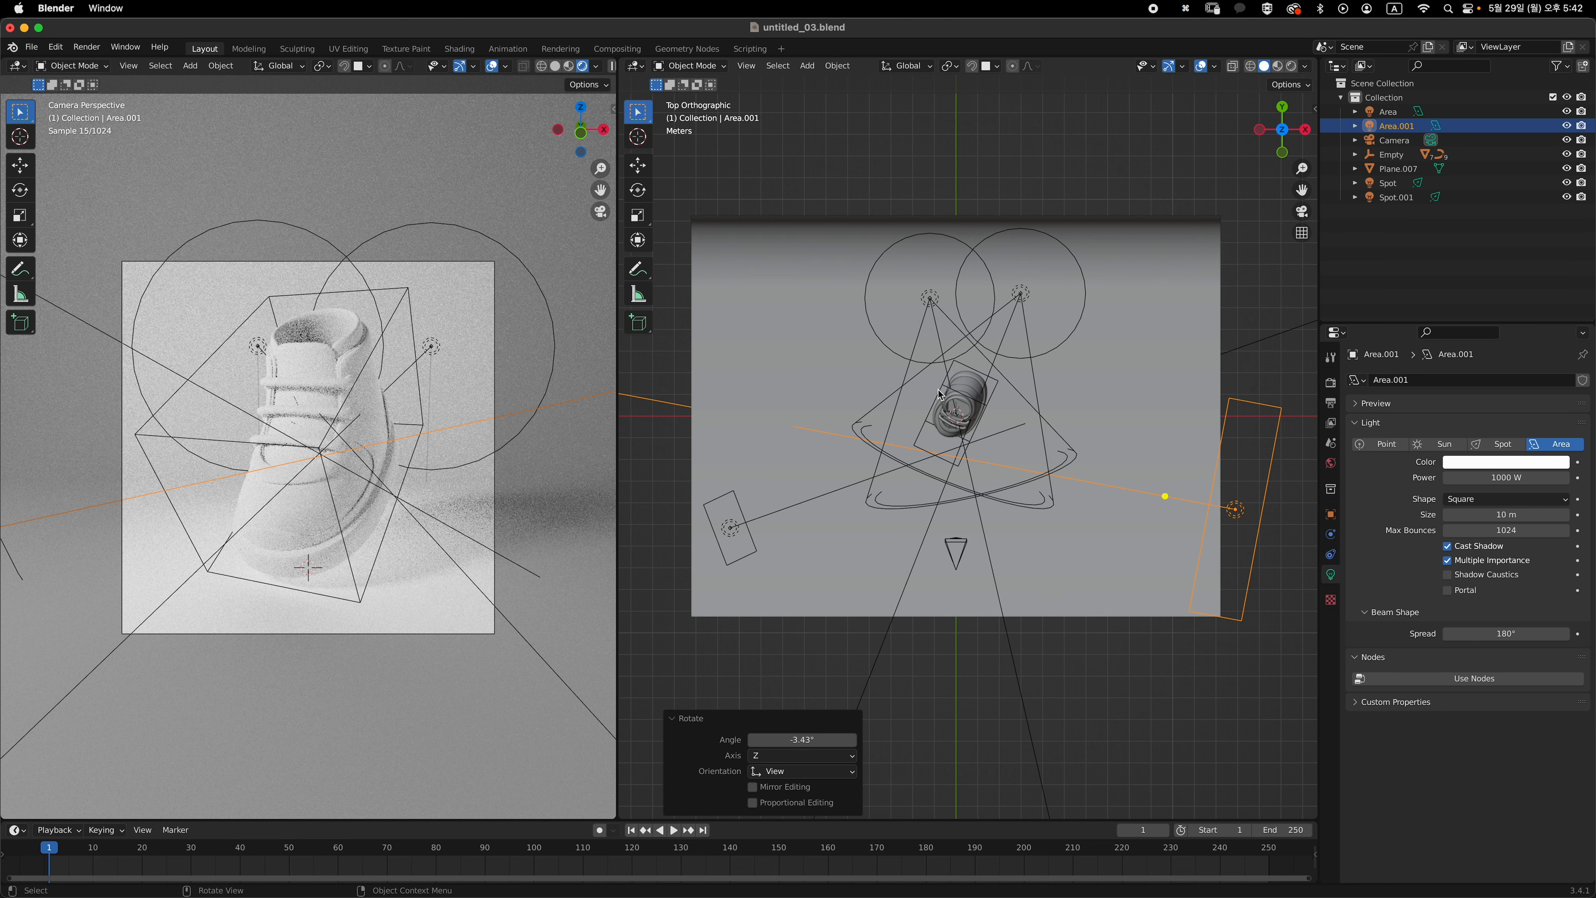
key(KP_1)
click(961, 535)
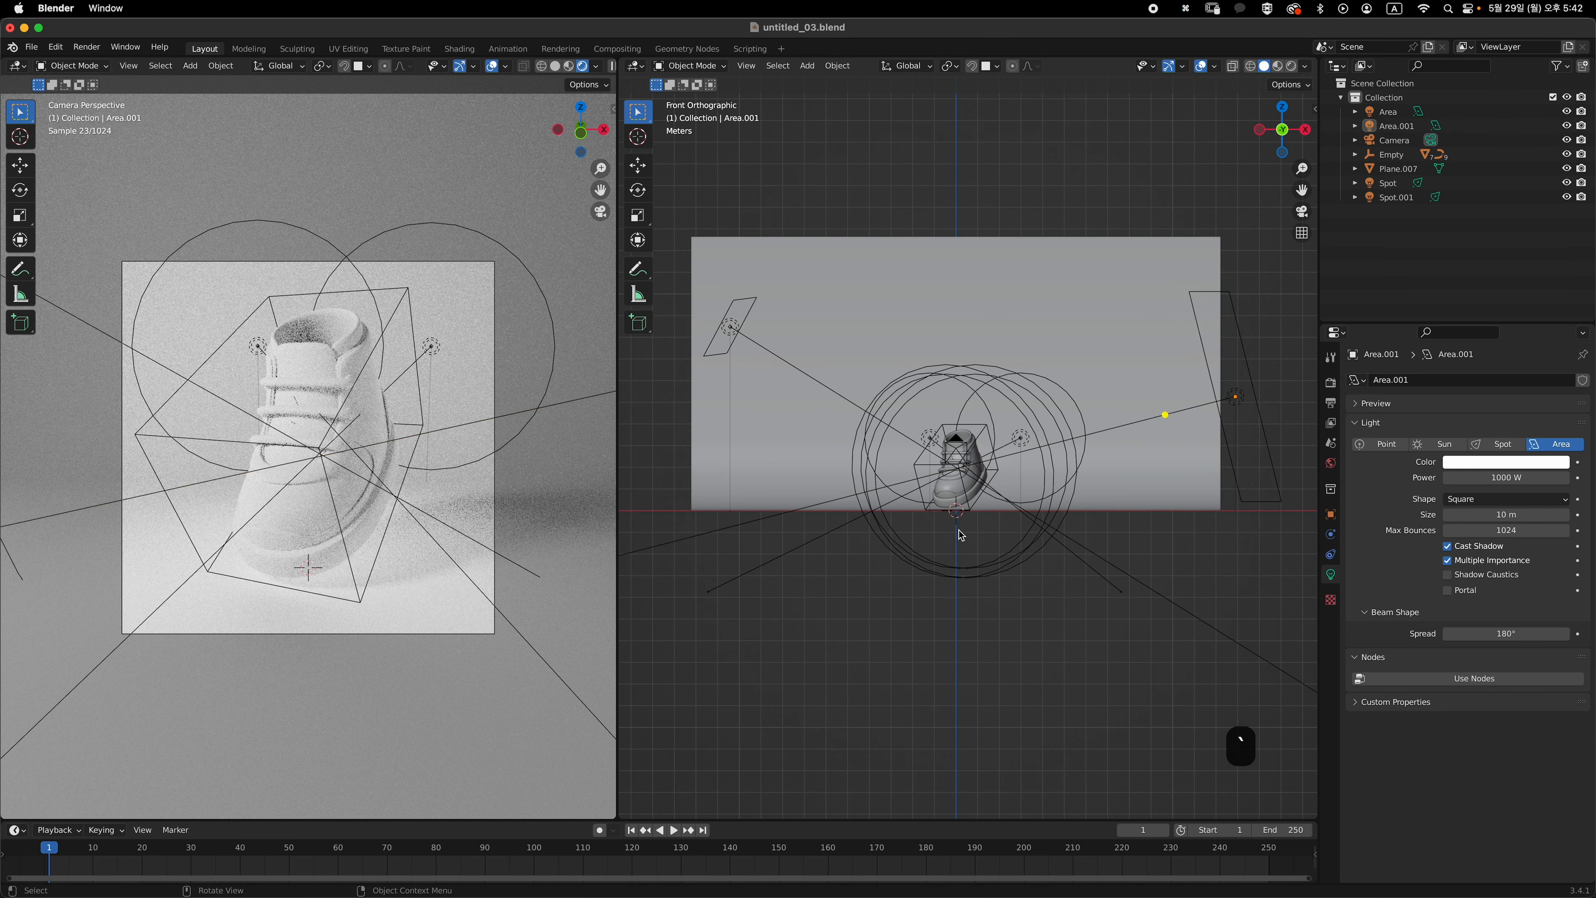
- Hide the overlays in the rendered camera viewport and examine the lit boot up close
ctrl+middle_drag(949, 488, 650, 421)
click(493, 66)
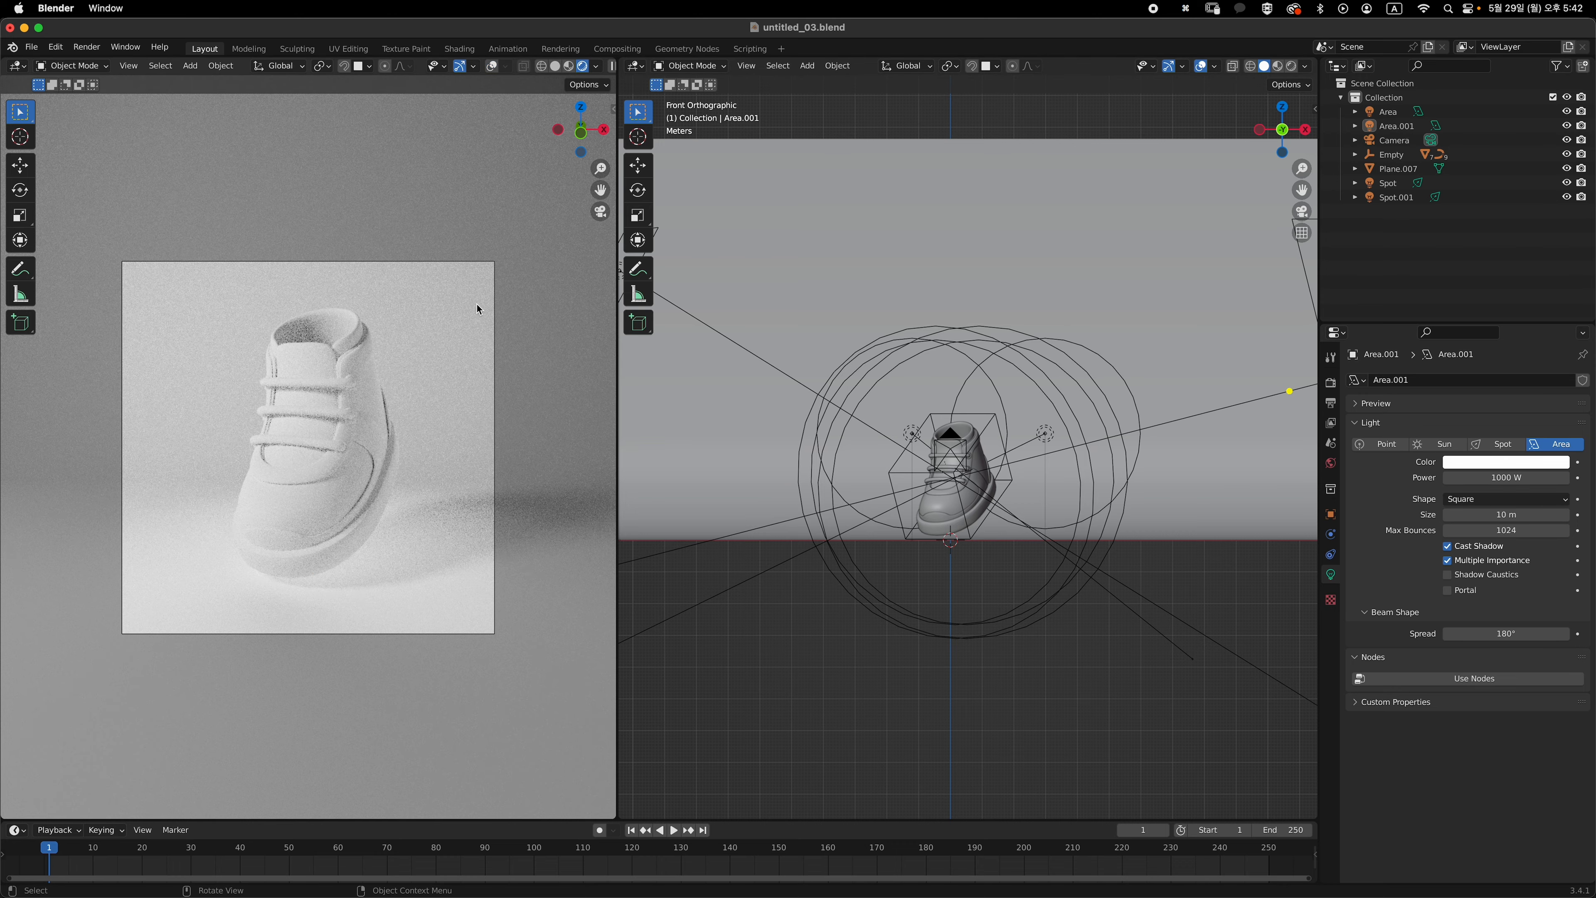
ctrl+middle_drag(354, 477, 342, 456)
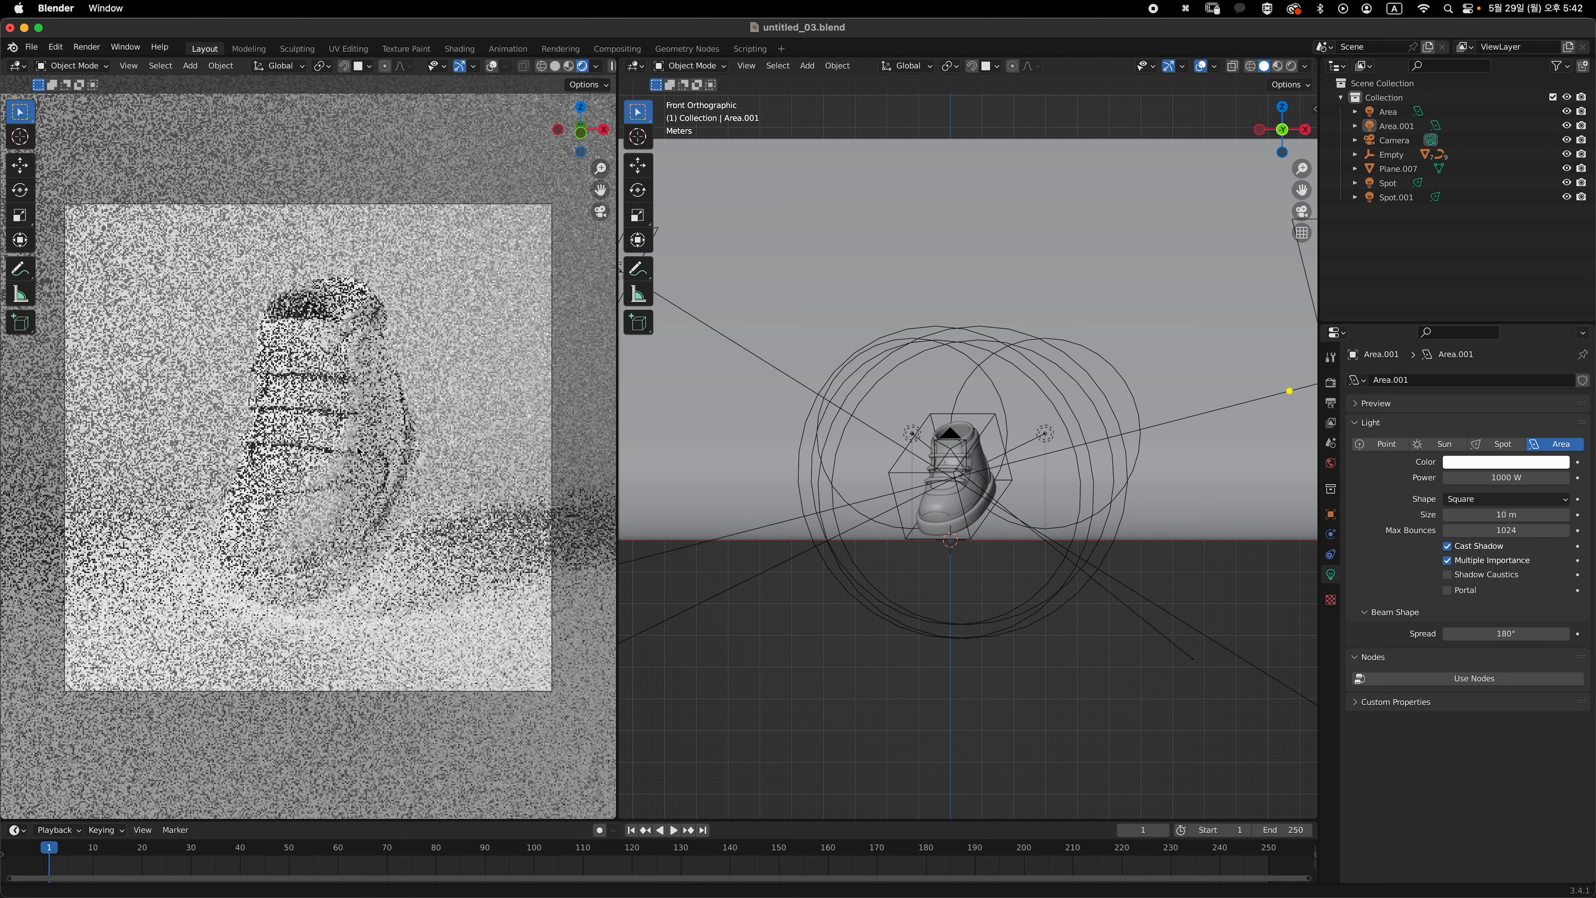
ctrl+middle_drag(880, 553, 997, 417)
ctrl+middle_drag(960, 492, 977, 434)
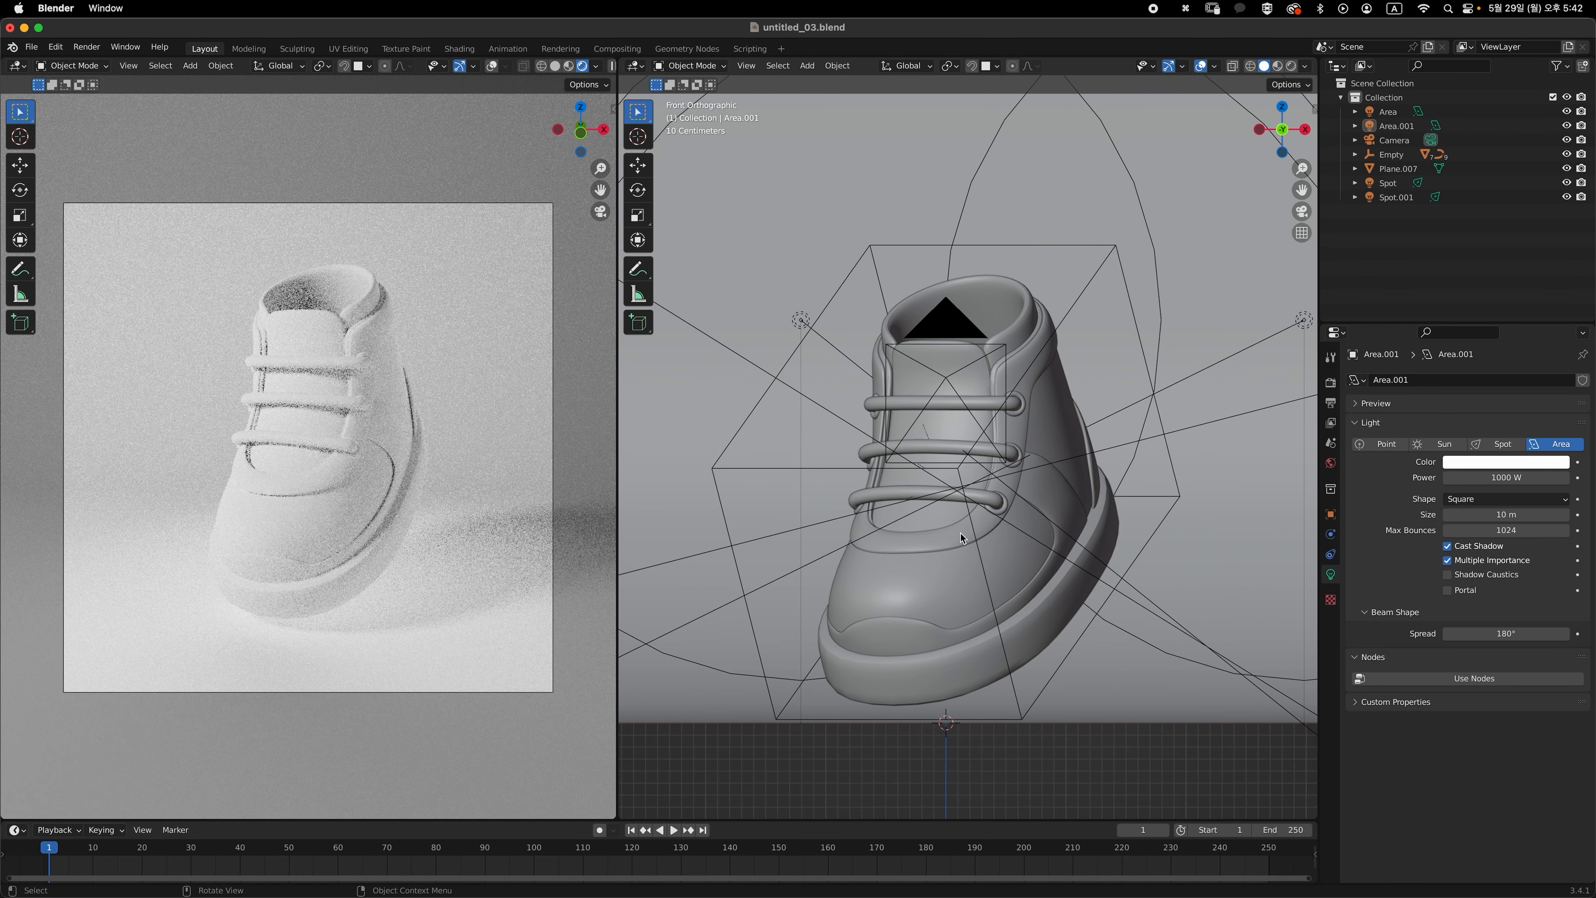
shift+middle_drag(1018, 609, 1021, 552)
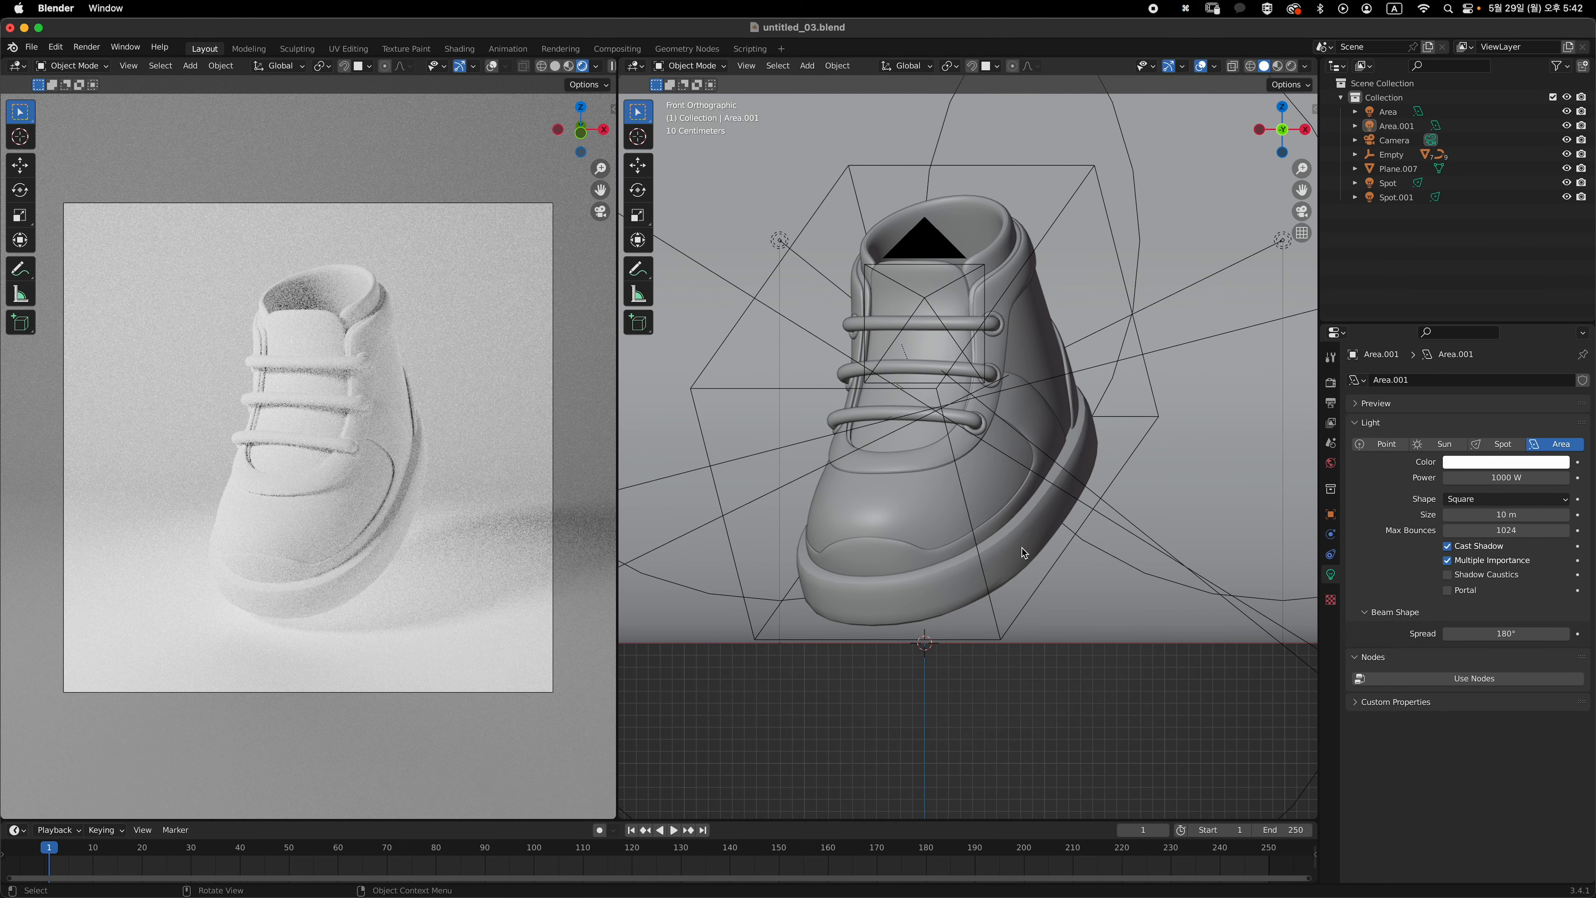
- Give the boot's sole a new material with a faintly bluish off-white base color and a roughness of 0.6
click(1023, 549)
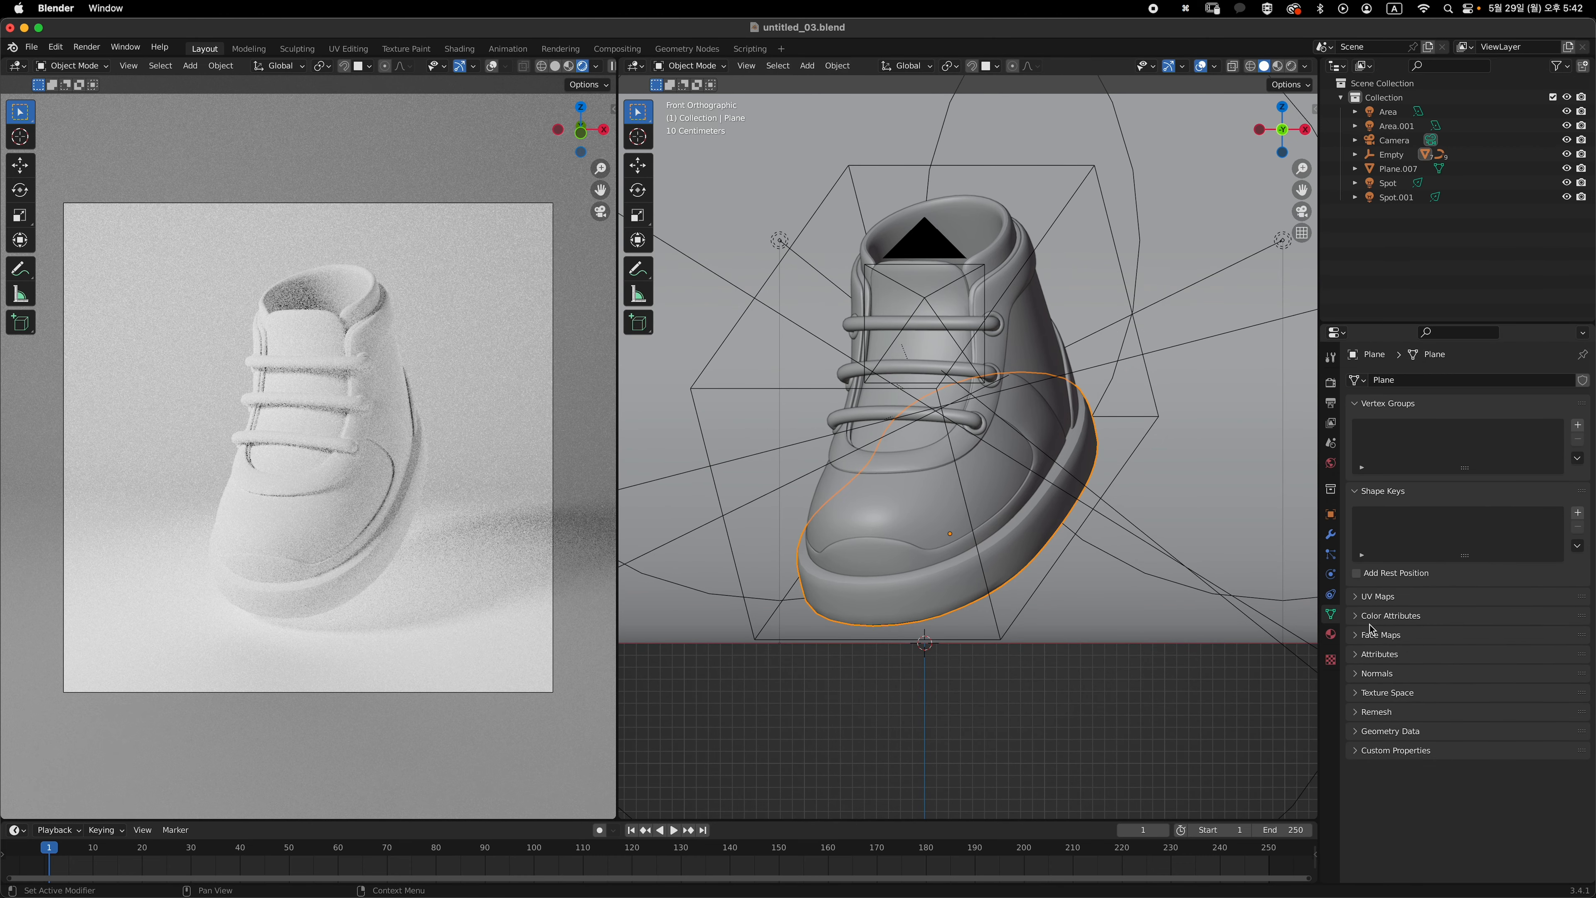
click(1331, 634)
click(1423, 440)
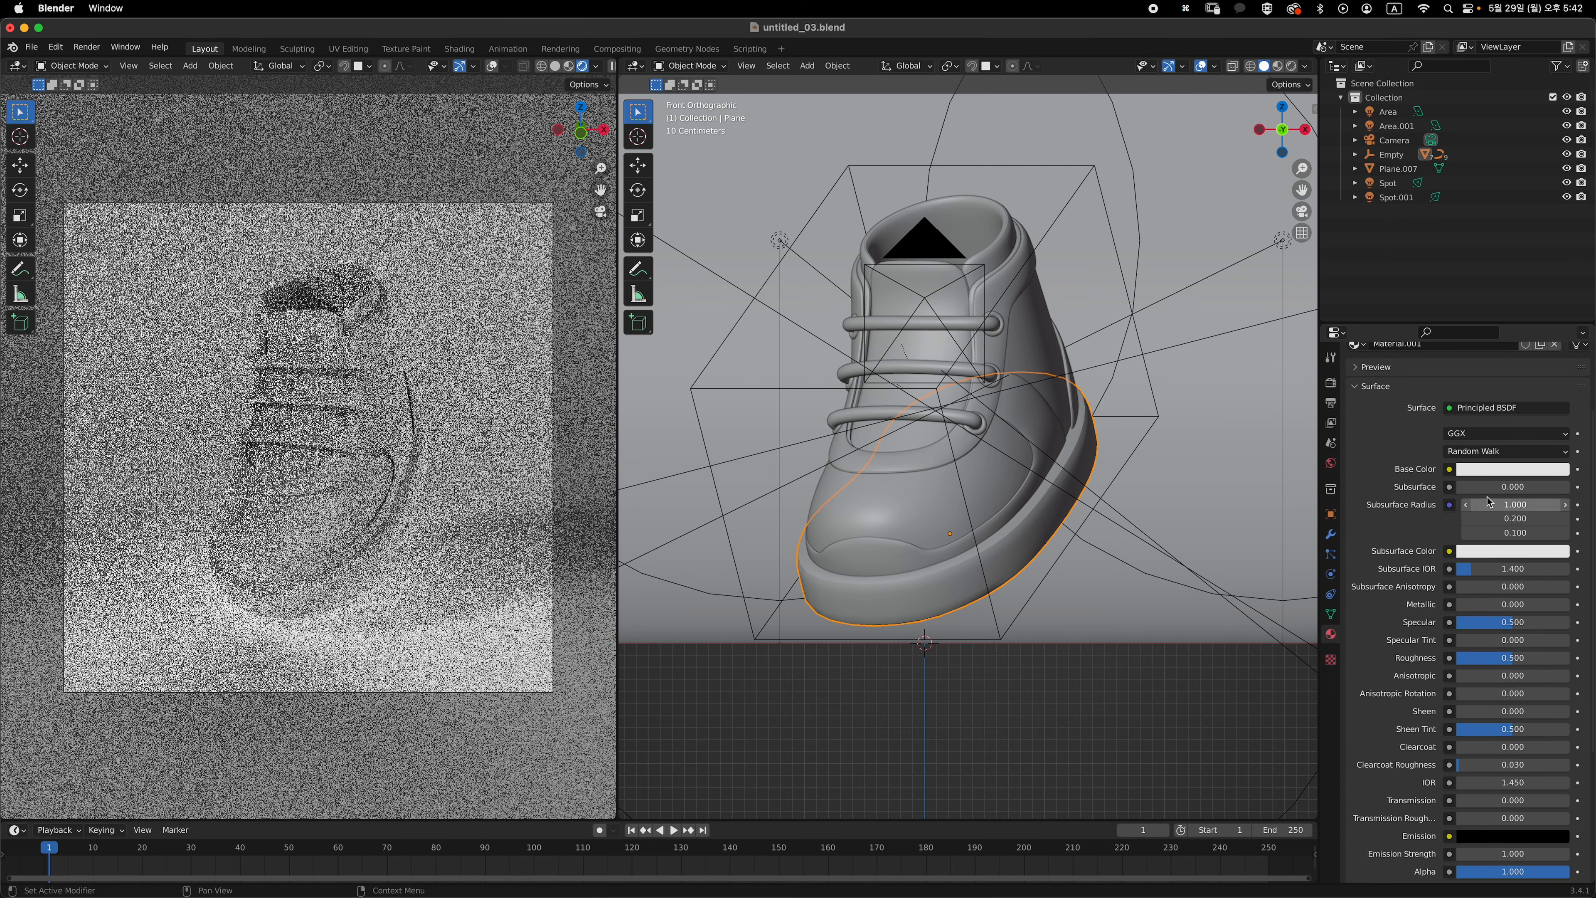
click(1495, 470)
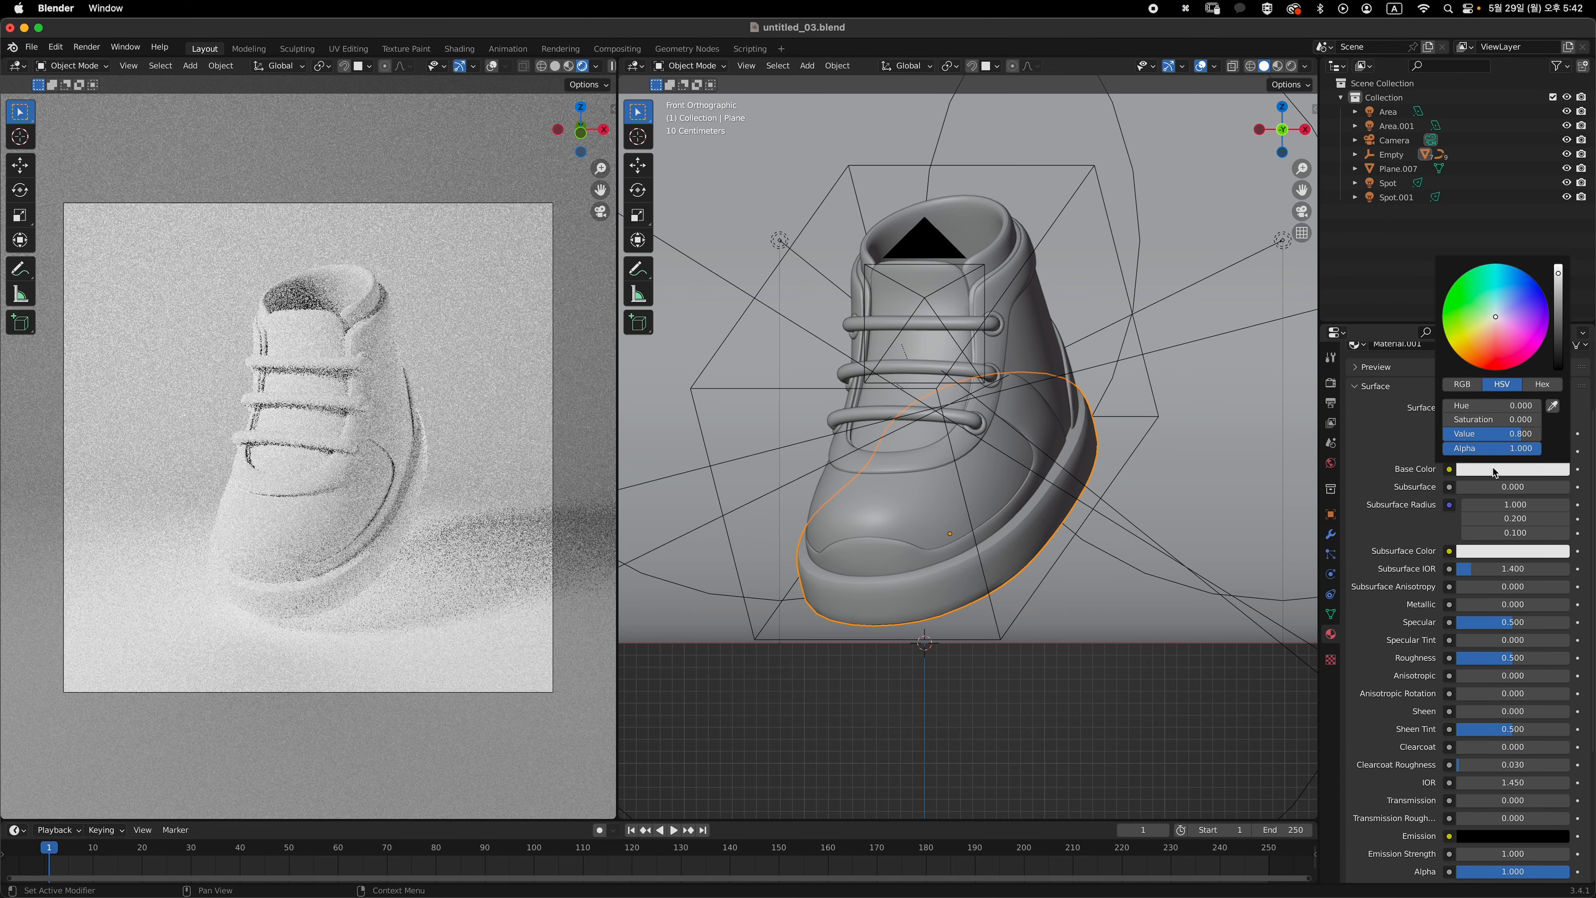
click(1498, 316)
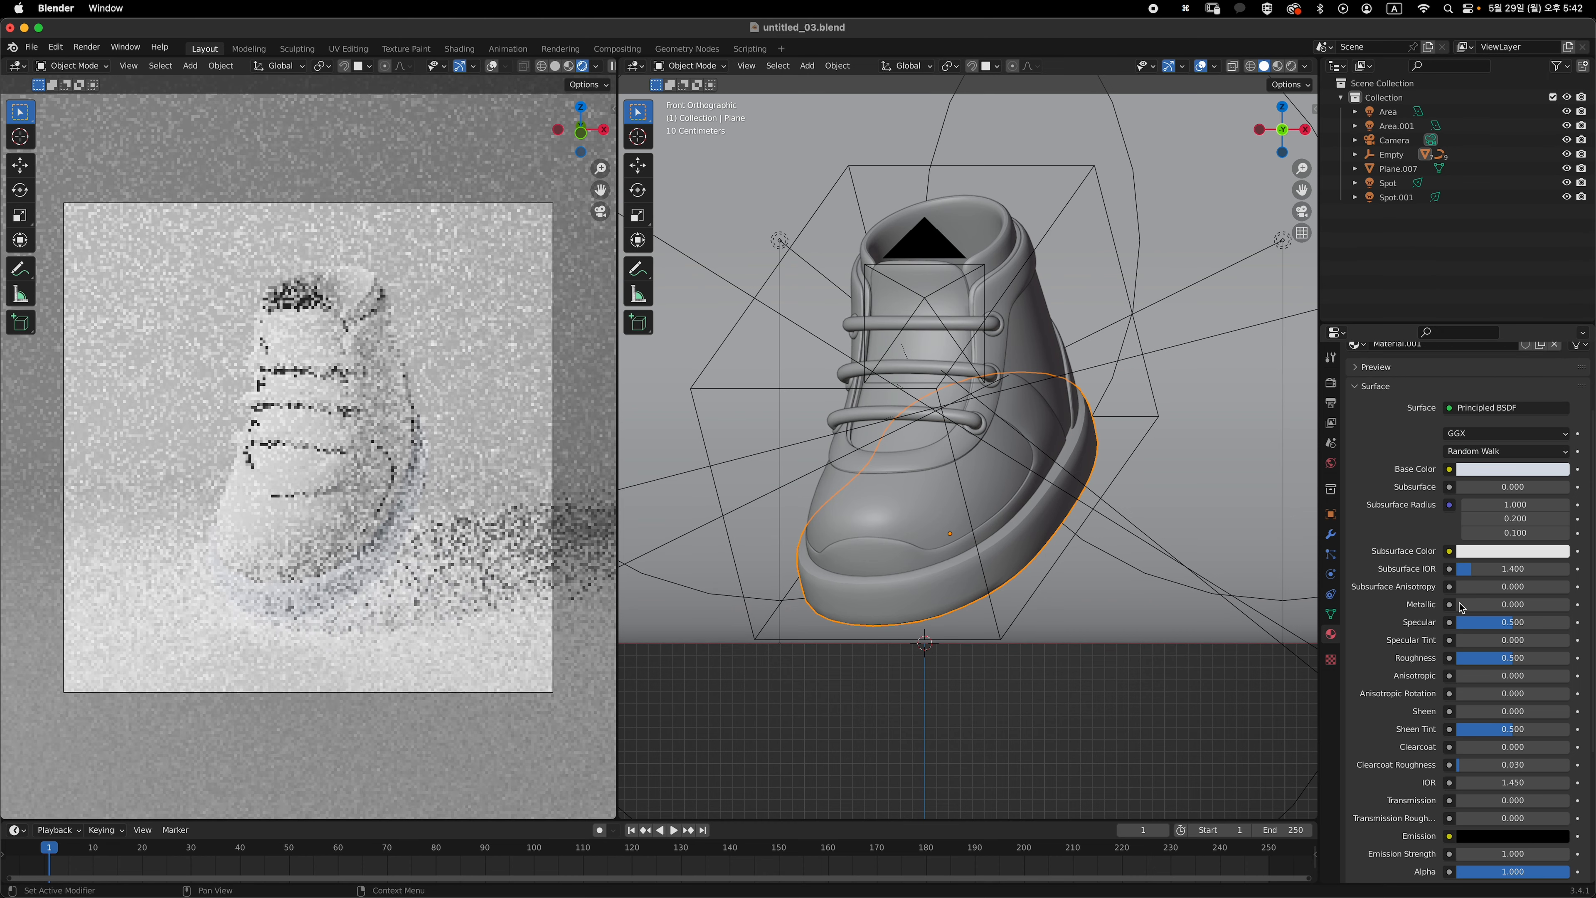
scroll(1520, 654, up, 3)
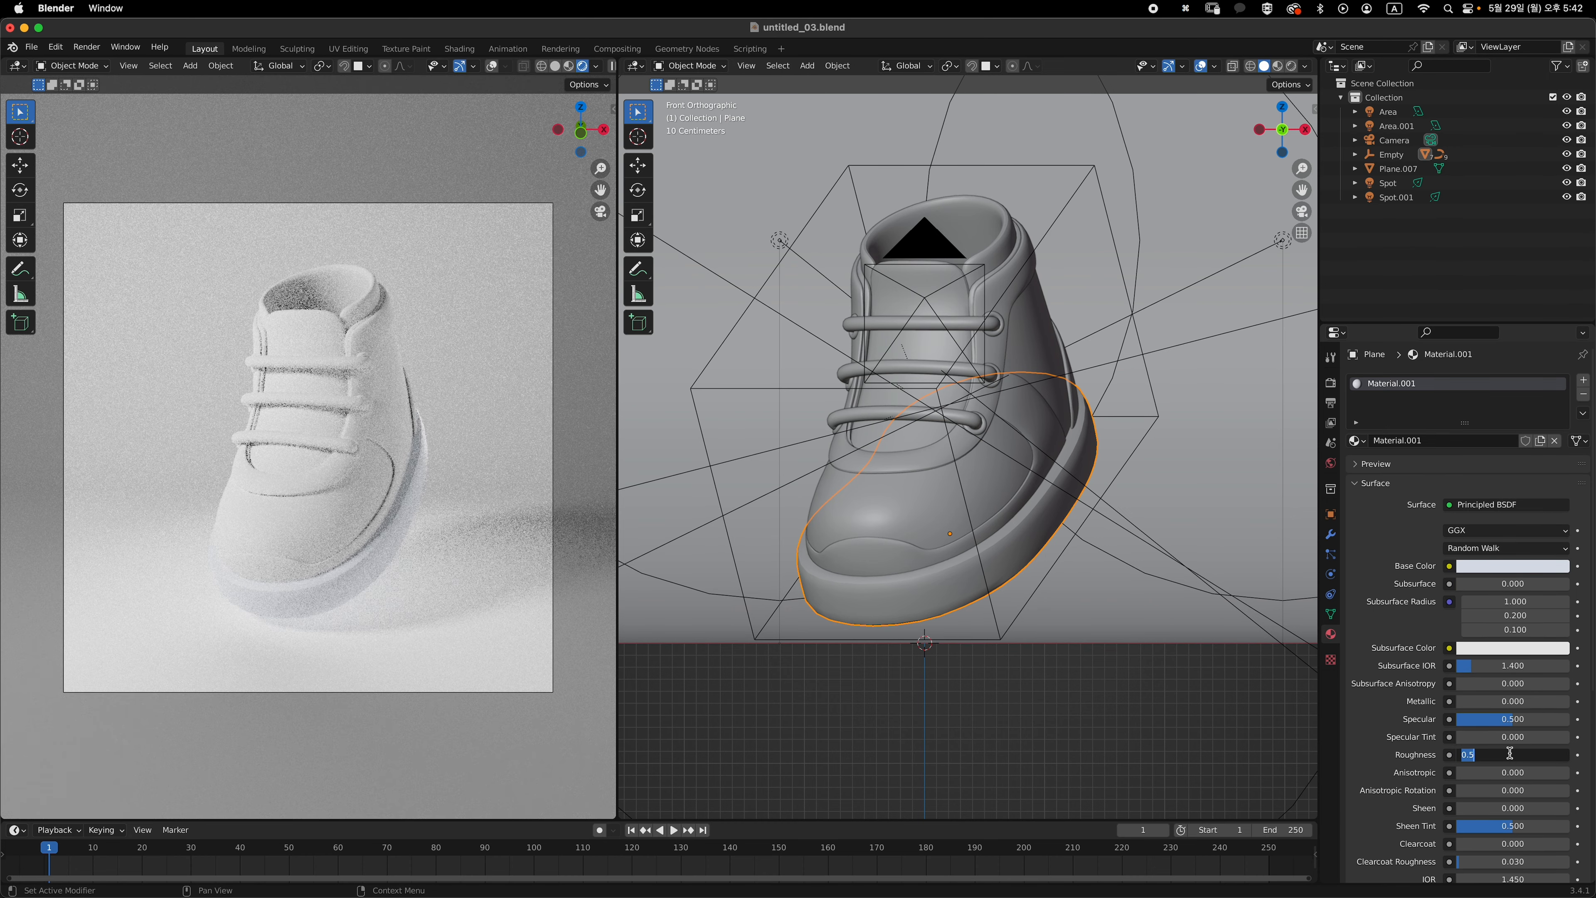
text(.6)
key(Return)
- Create a new material for the overlay around the toe and side, with a pink base color of hue 0.931 and saturation 0.775
click(903, 561)
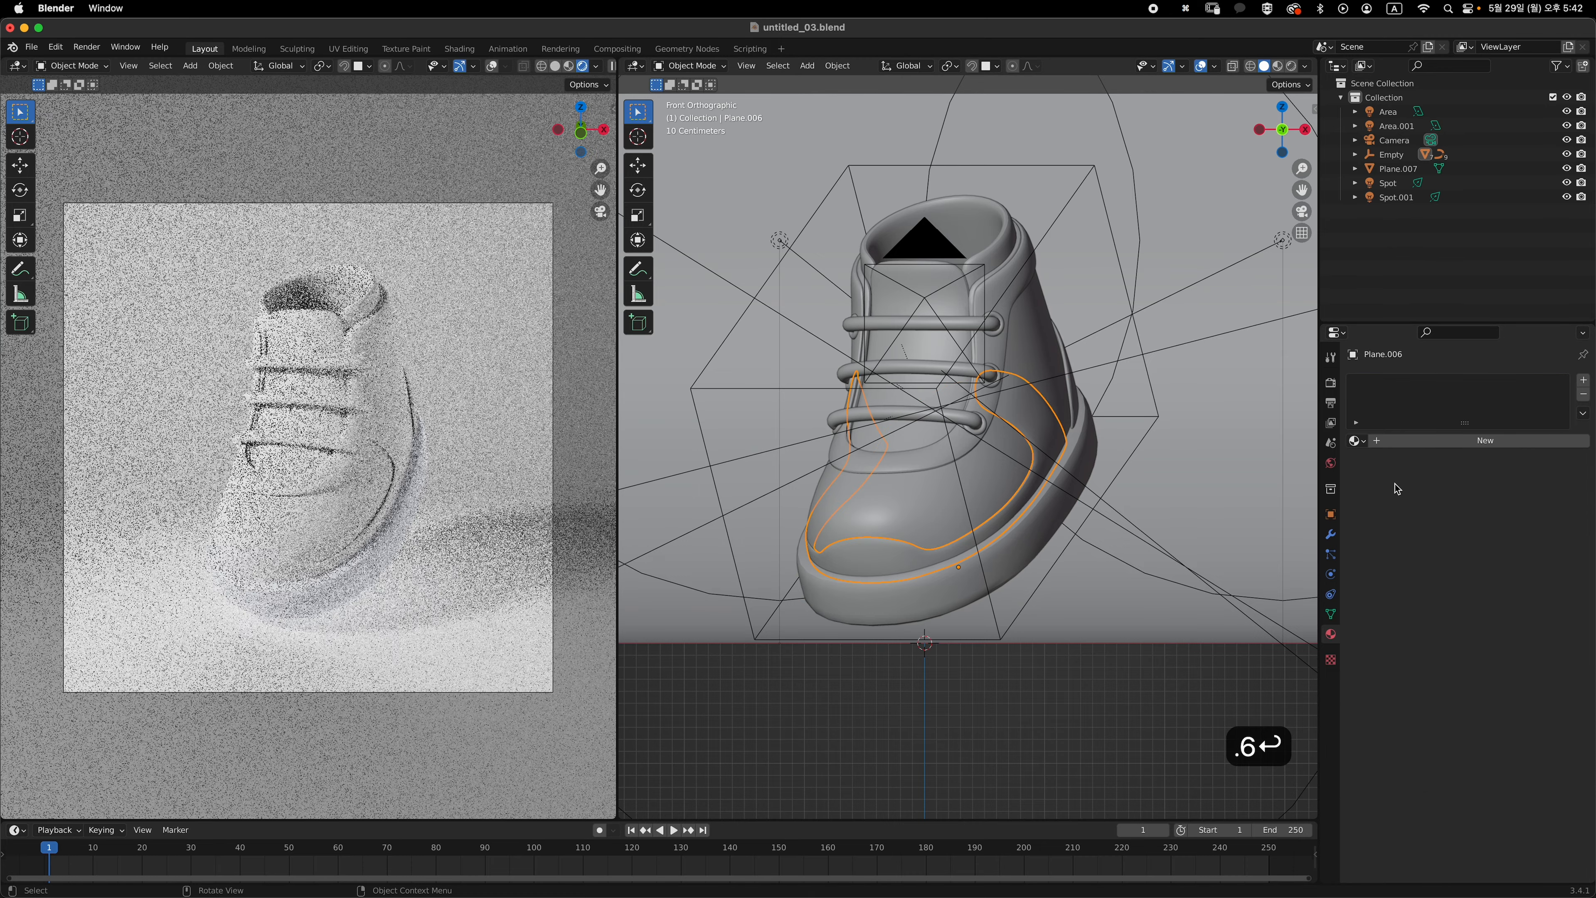
click(1402, 441)
click(1507, 566)
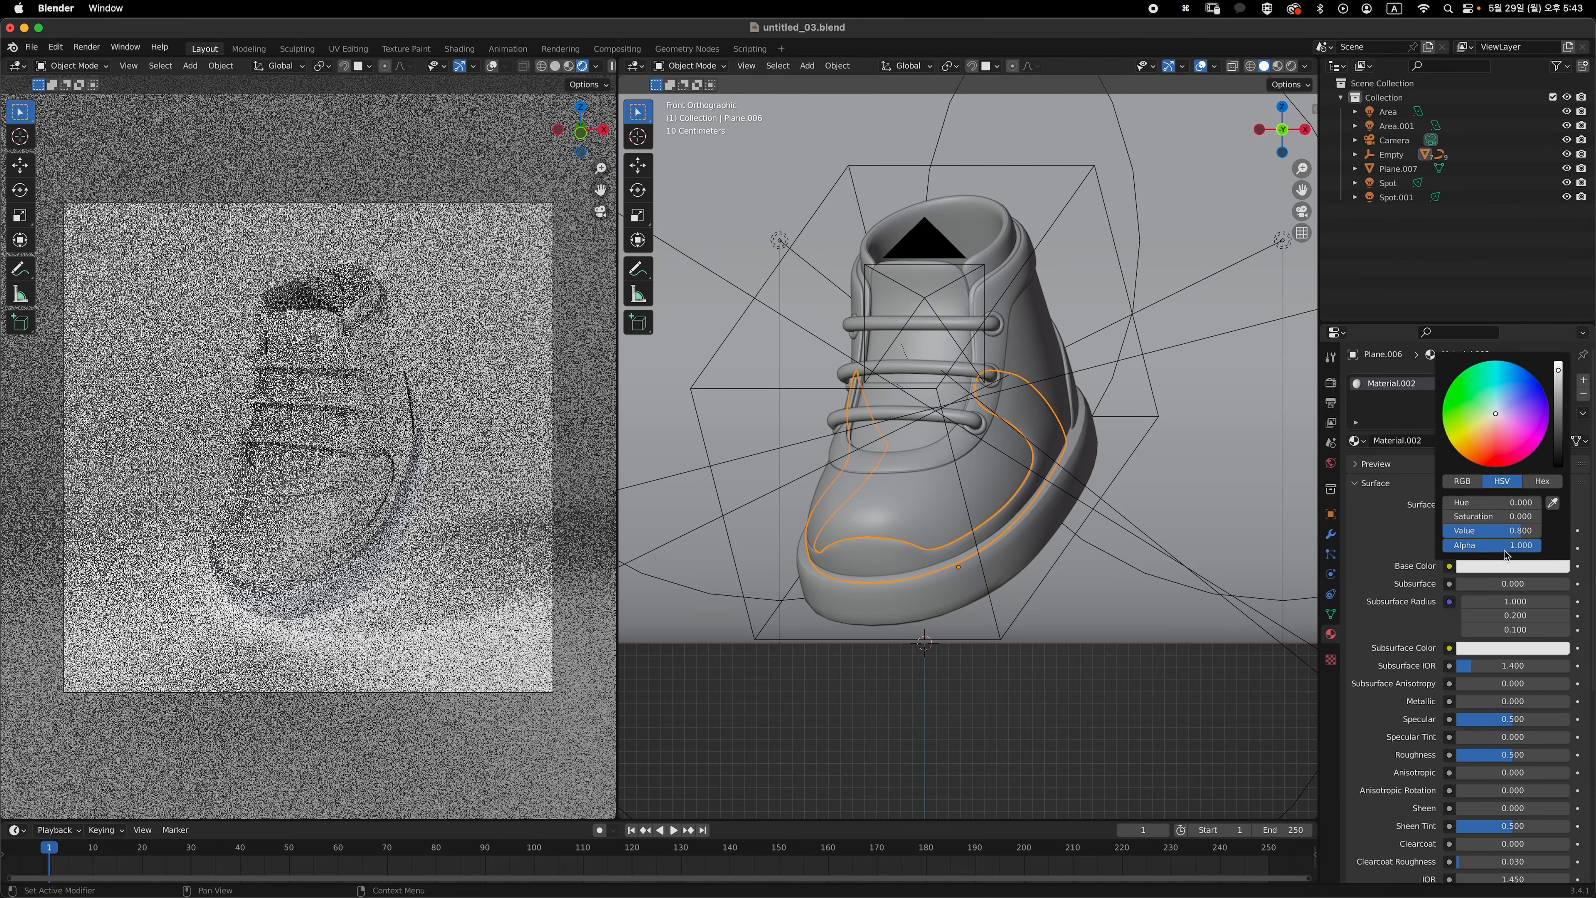
drag(1512, 408, 1525, 391)
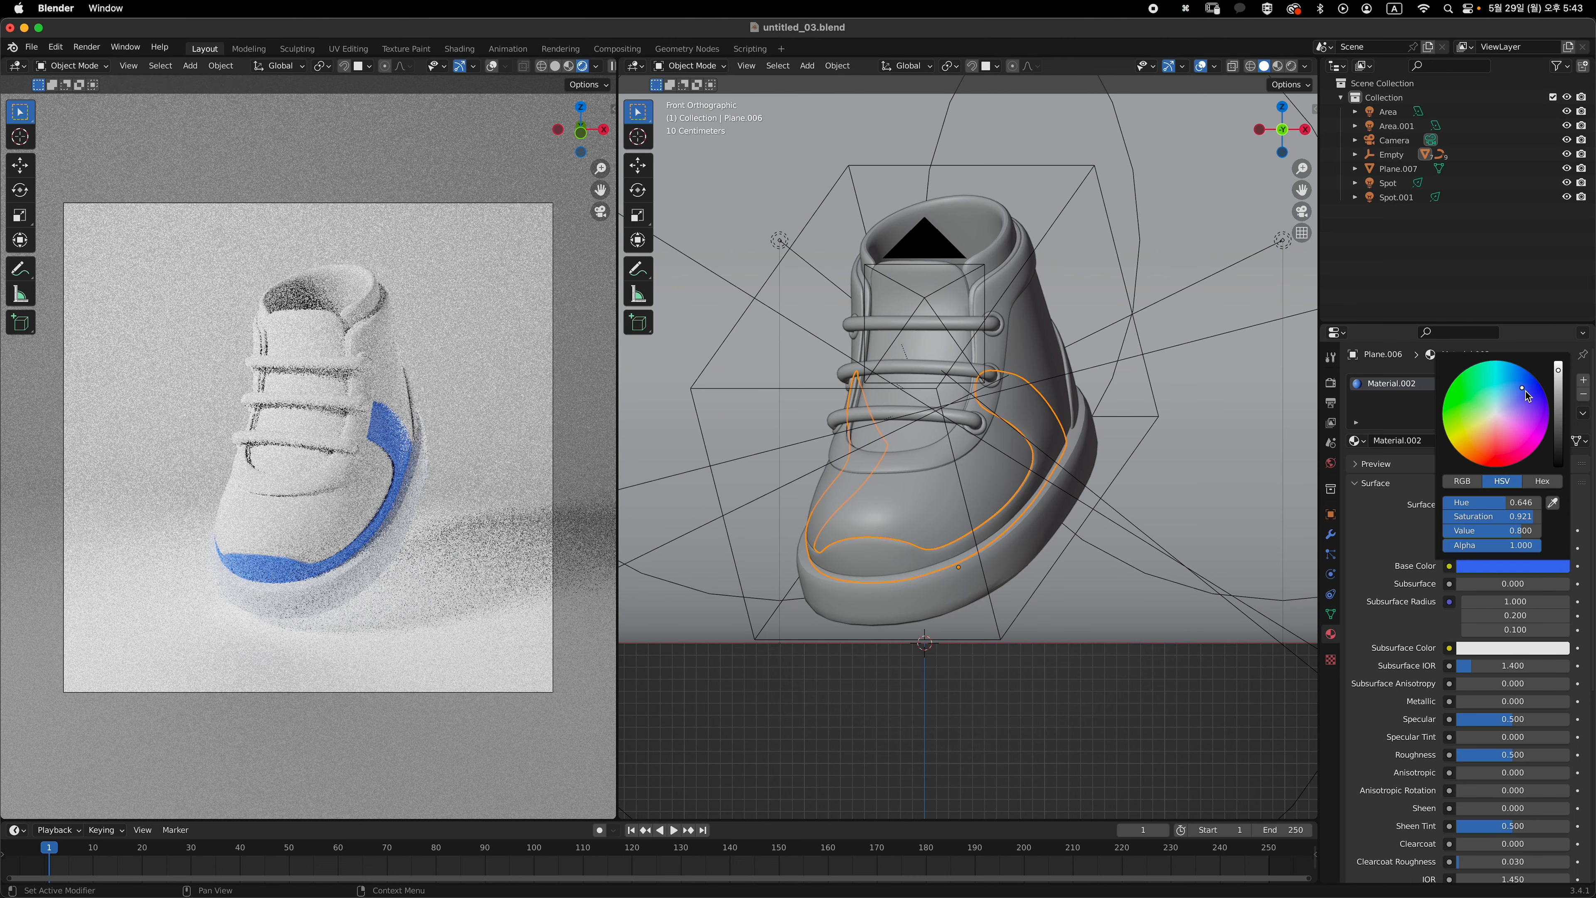
click(1508, 435)
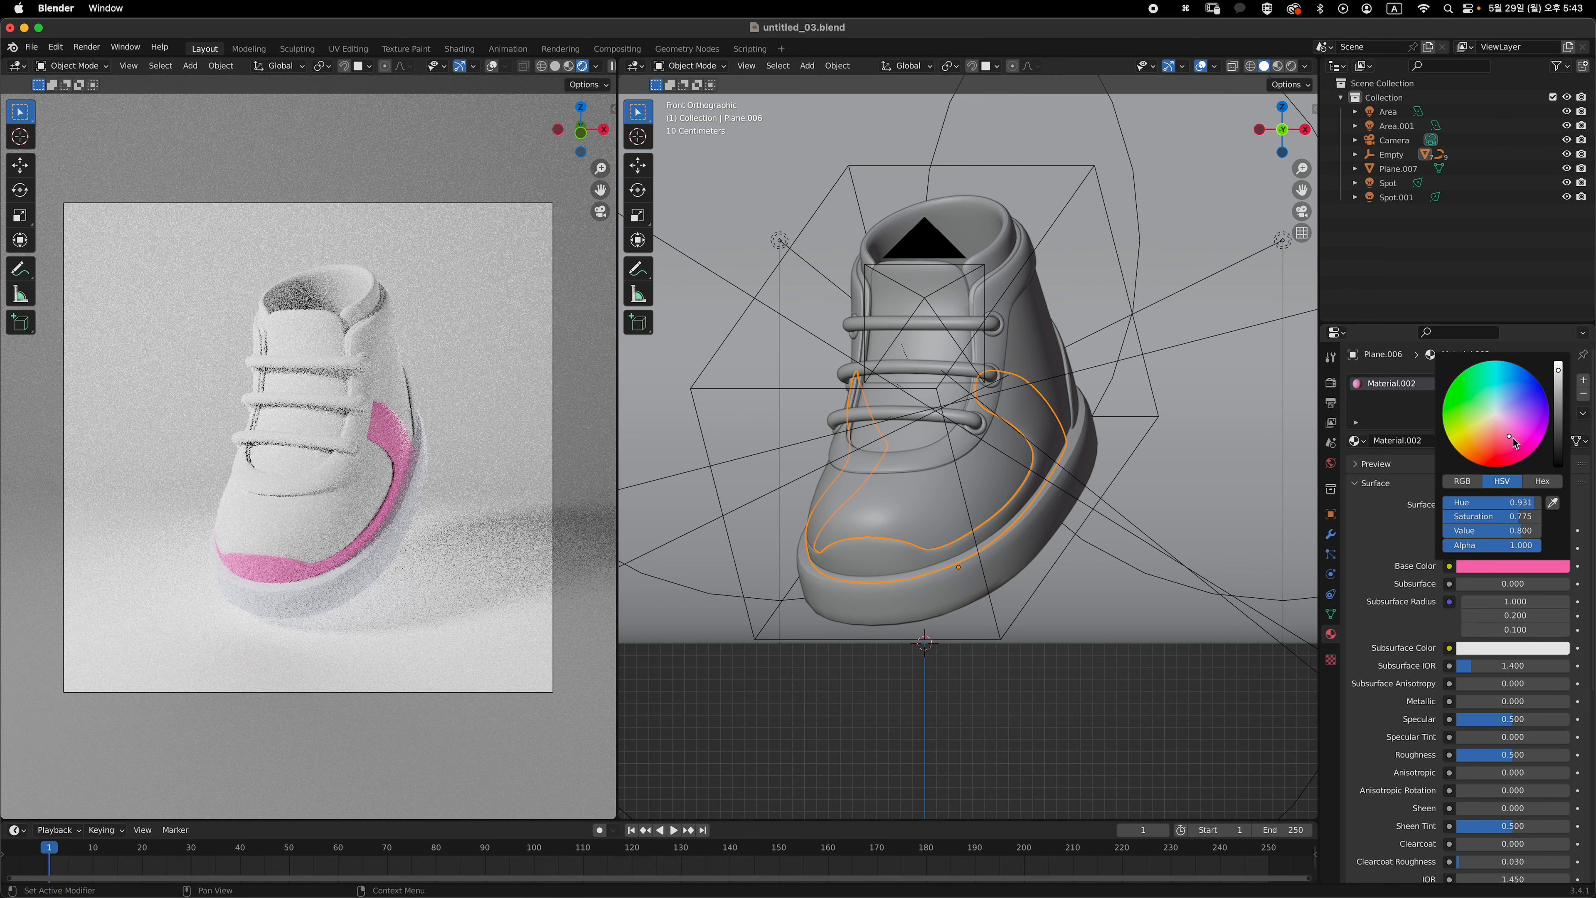
- Deepen the overlay's pink to hue 0.936, saturation 0.885 and value 0.621, and set its roughness to 0.6
click(1562, 384)
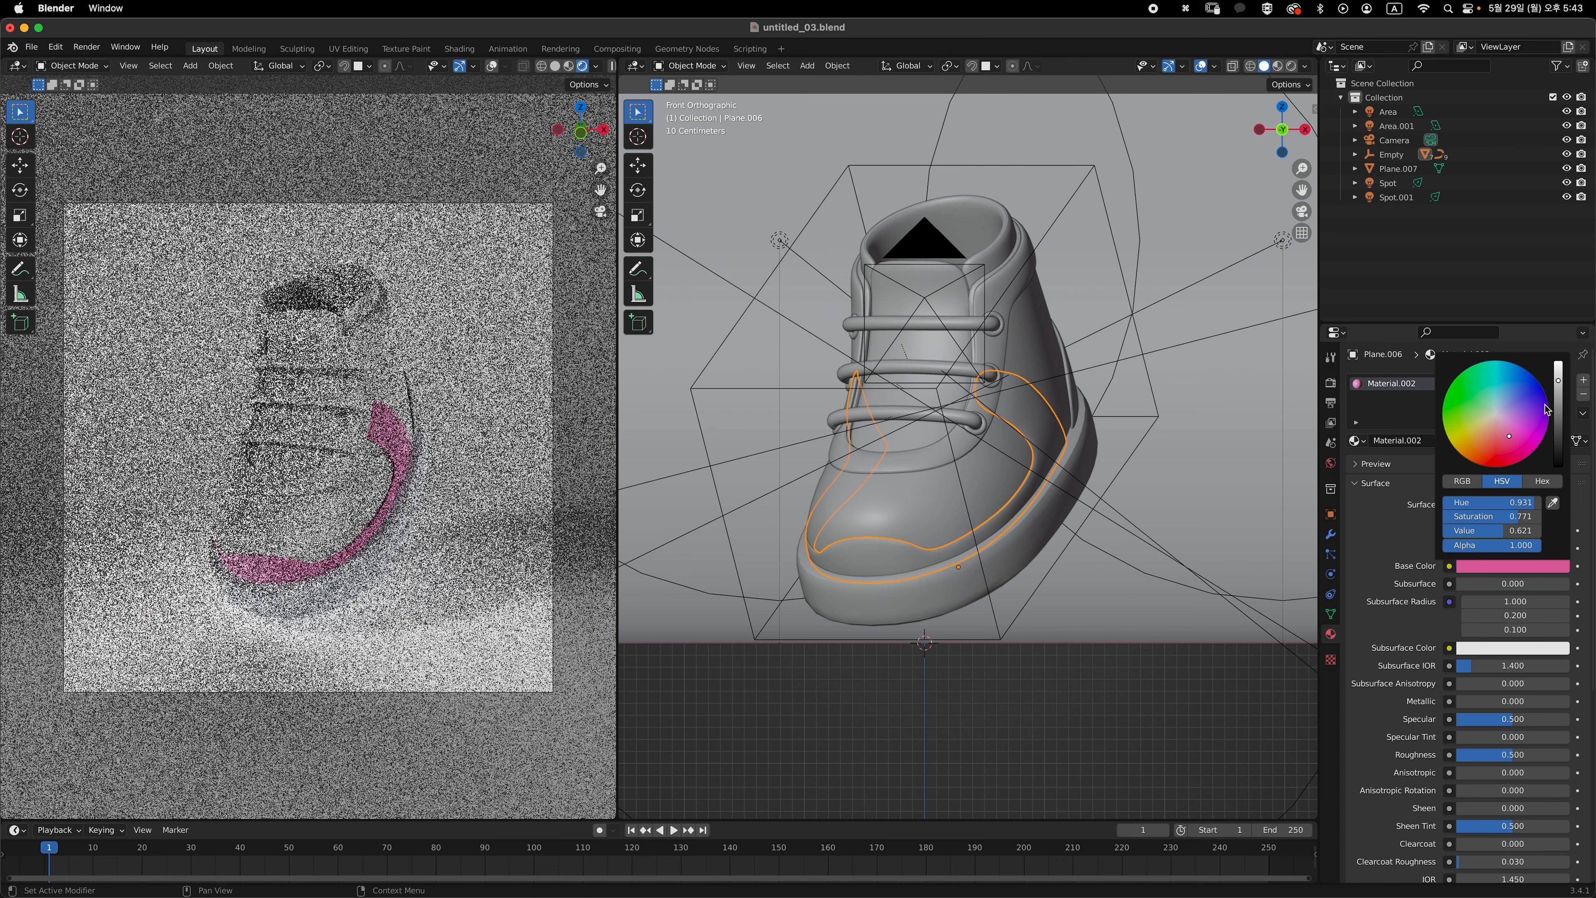
click(1517, 444)
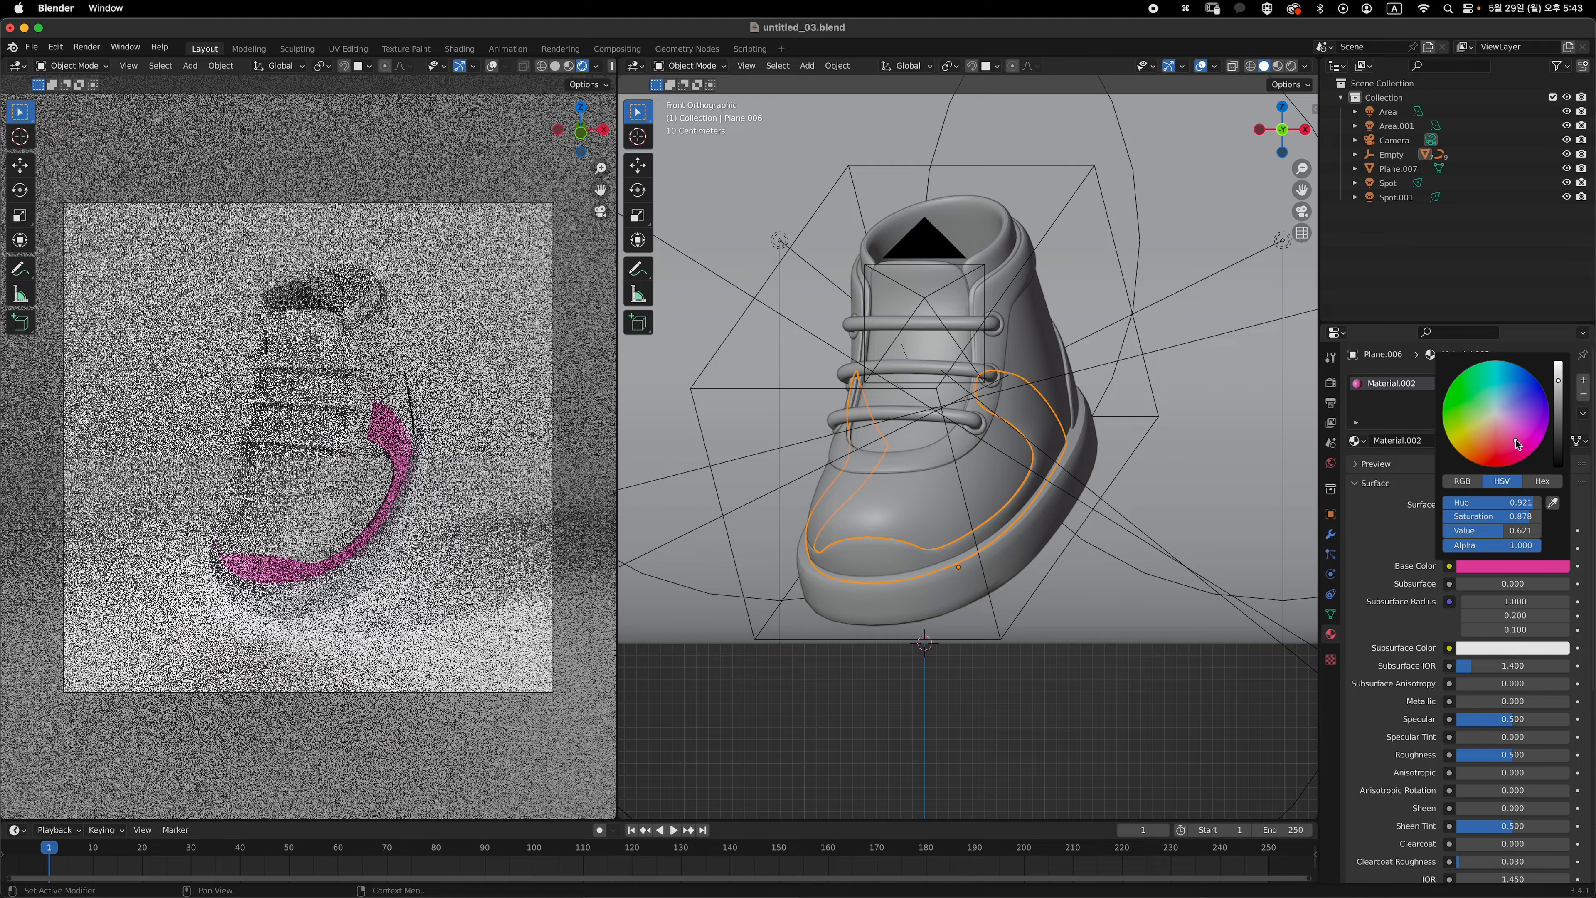
click(1514, 441)
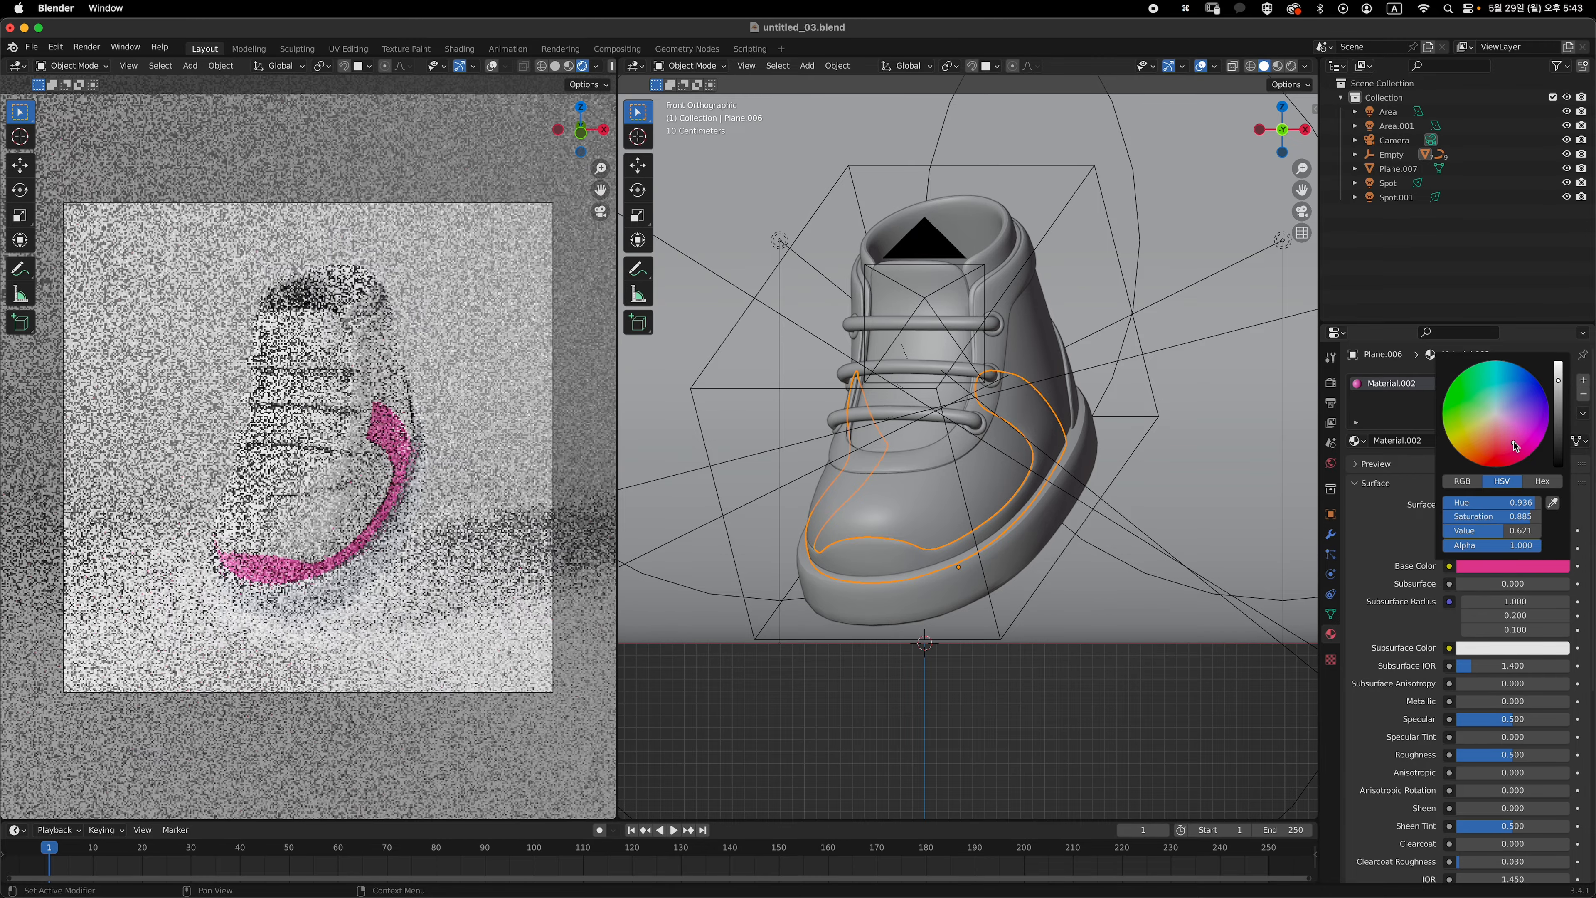
click(1513, 441)
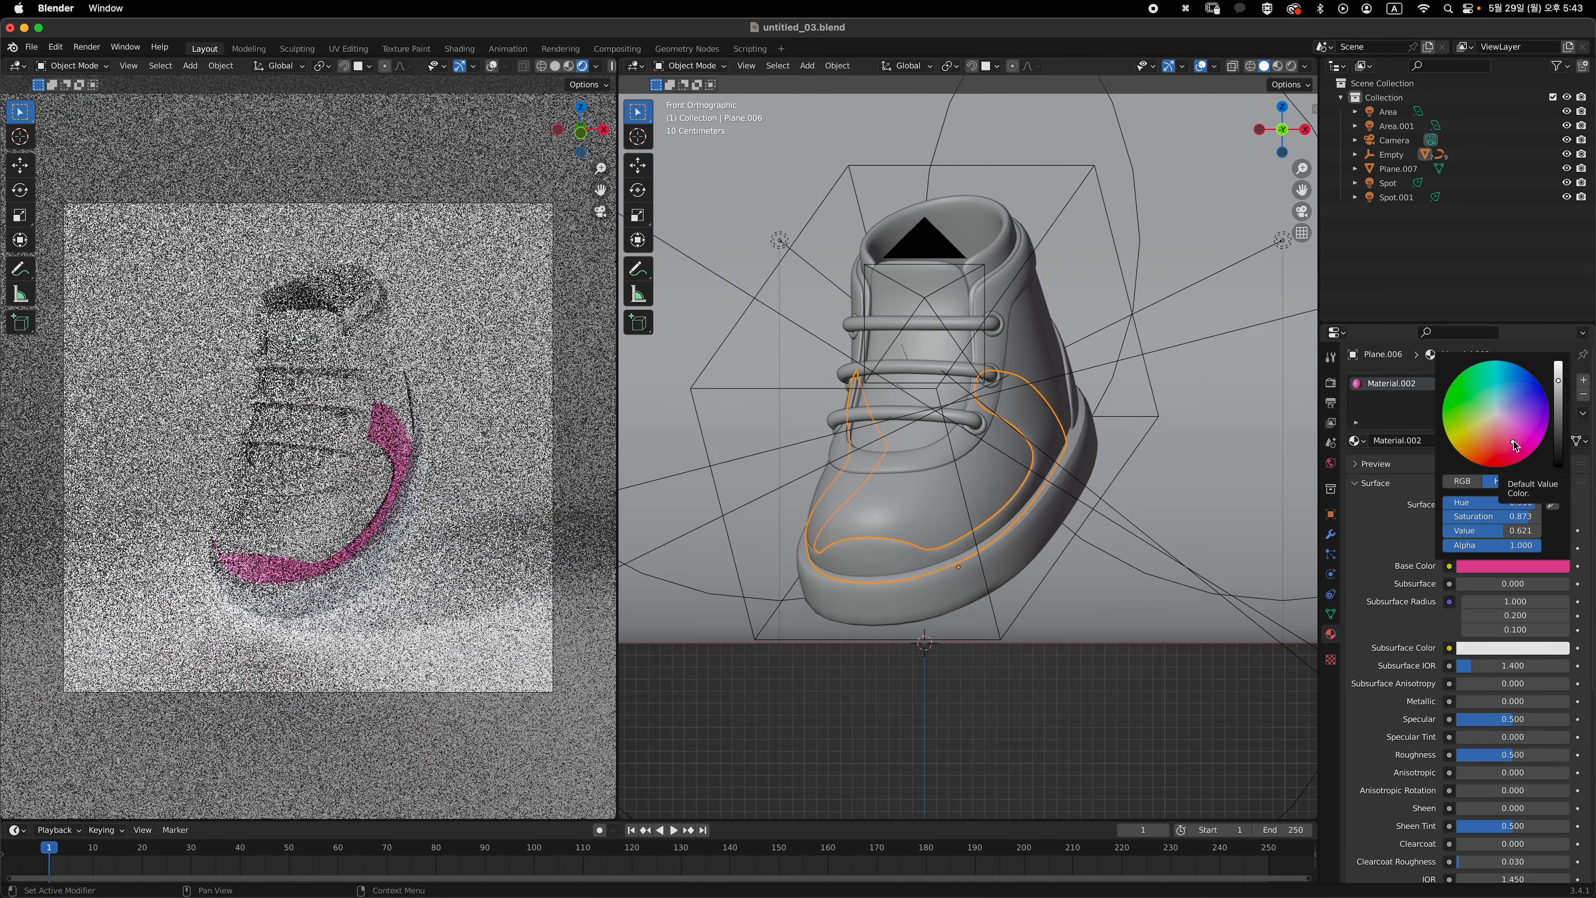
click(1513, 442)
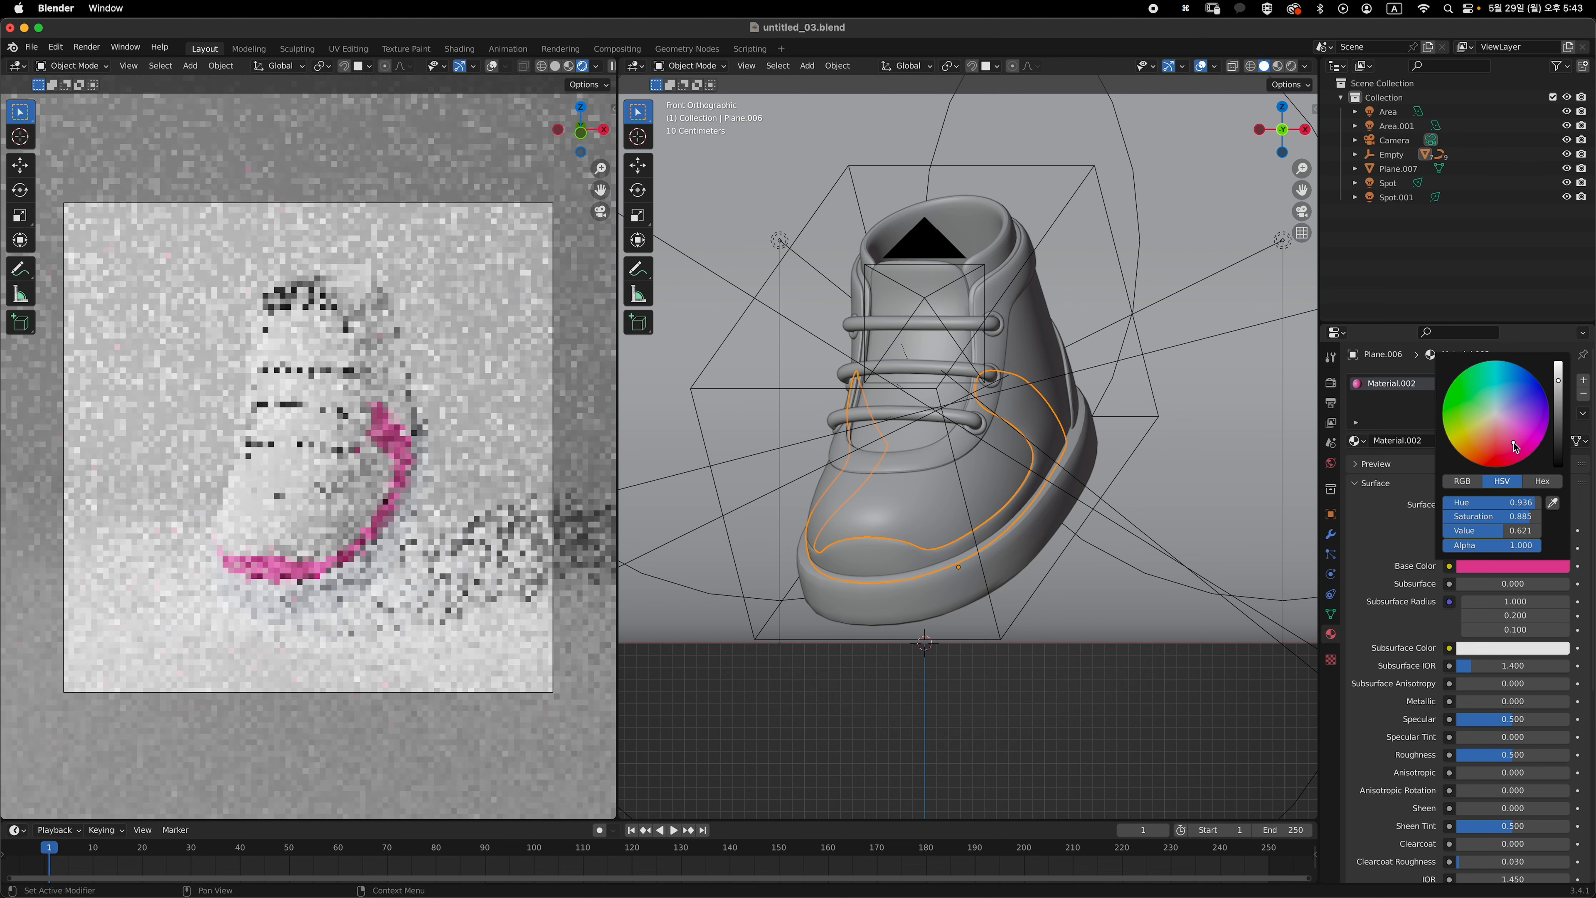
click(1537, 754)
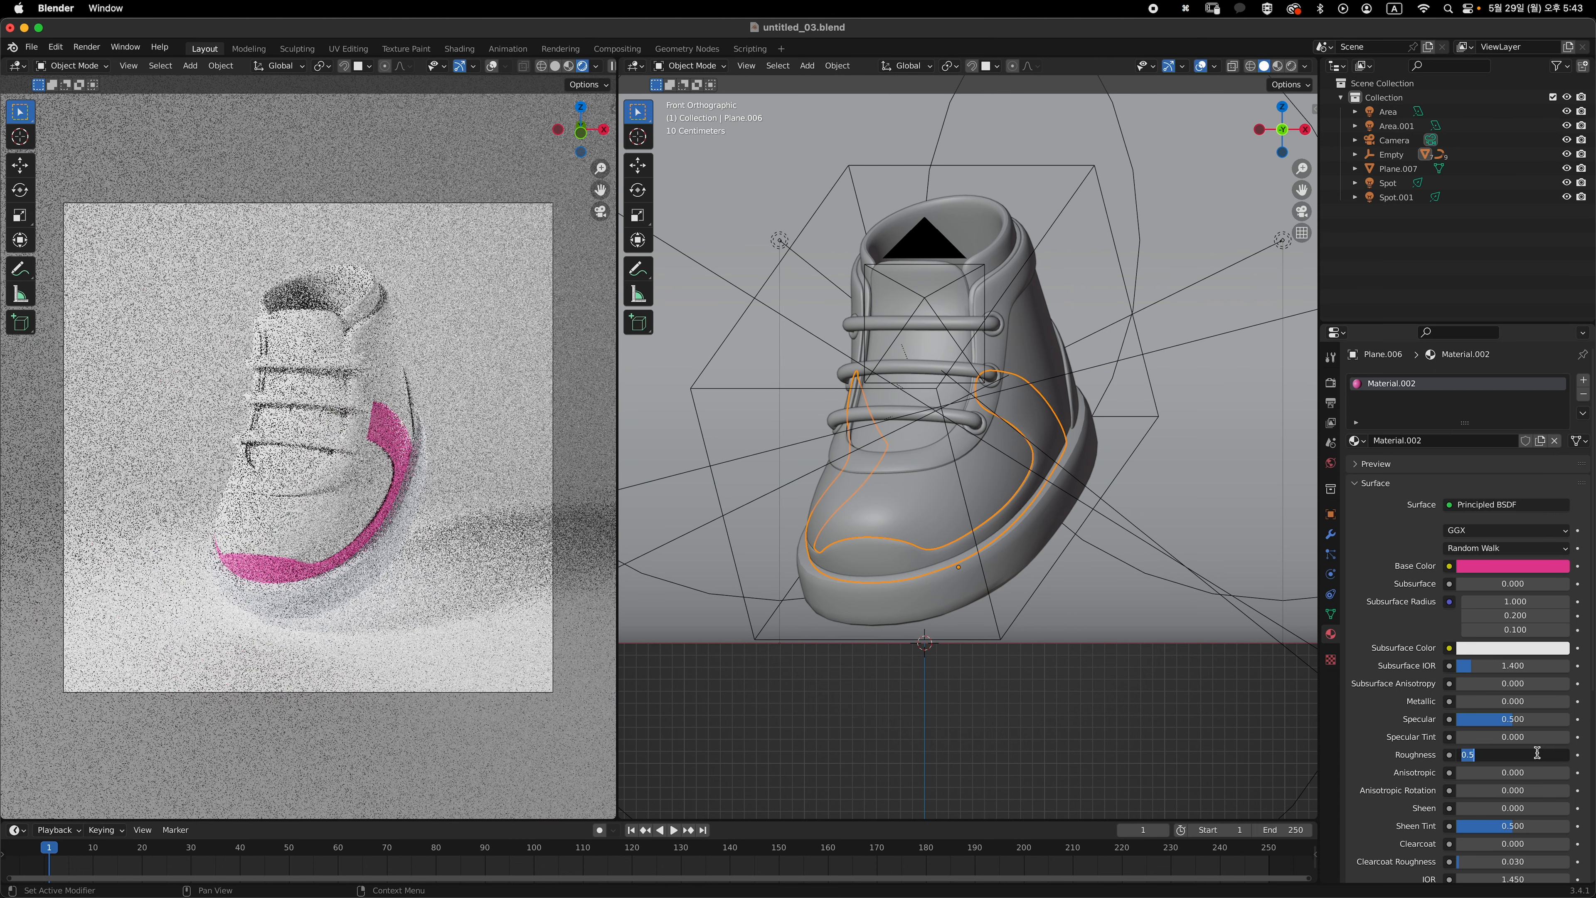
text(.6)
key(Return)
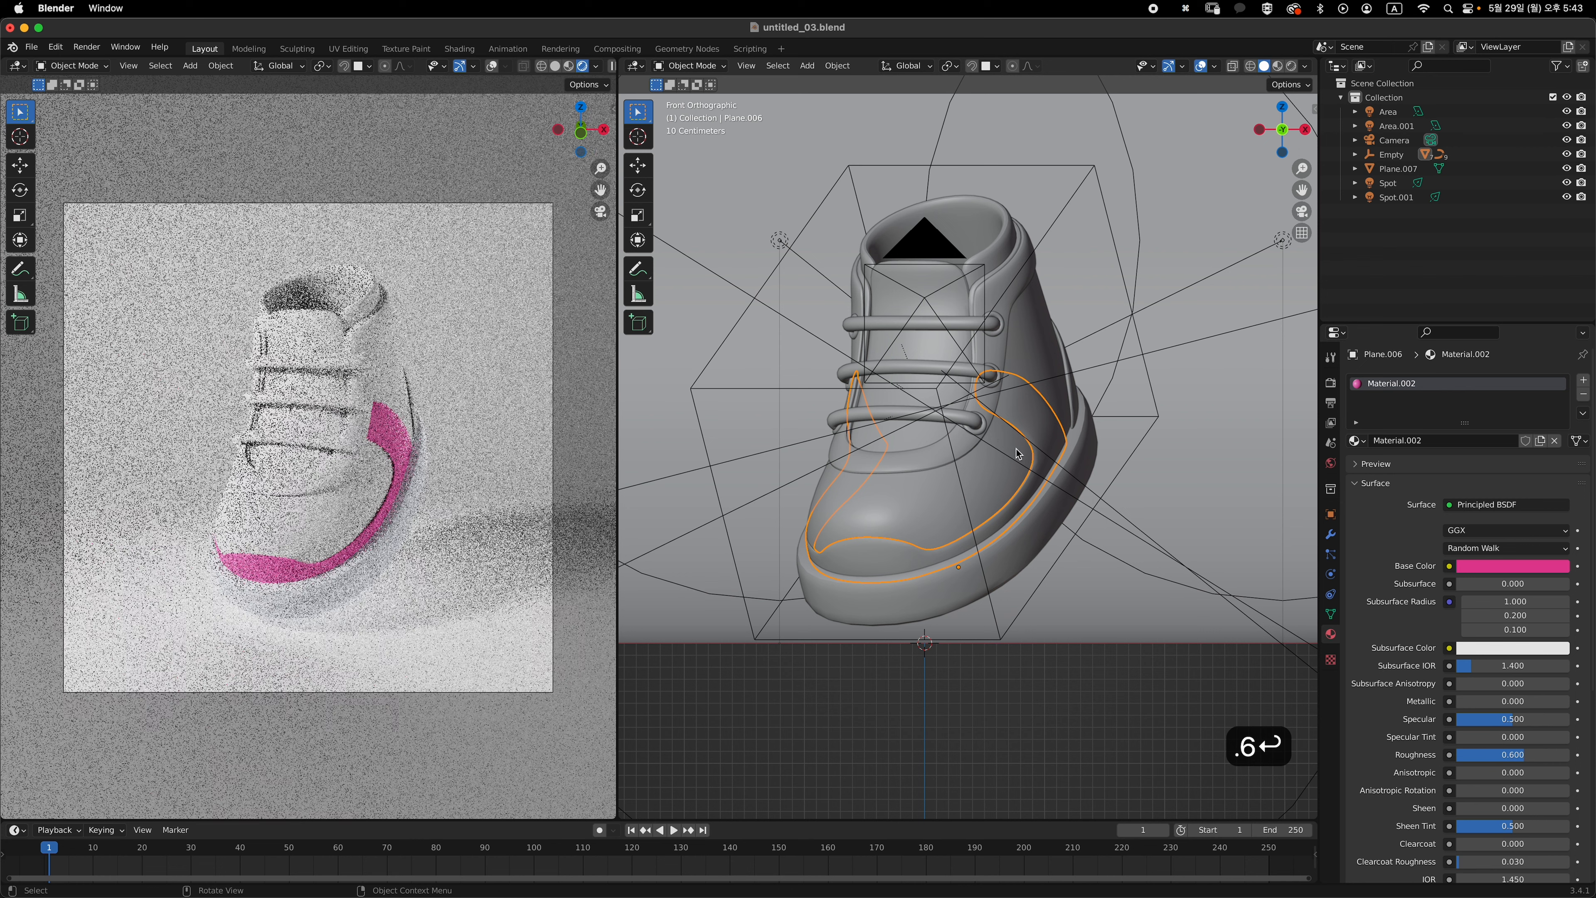
- Assign the existing pink Material.002 to the lace eyelet panel and the heel panel
click(955, 452)
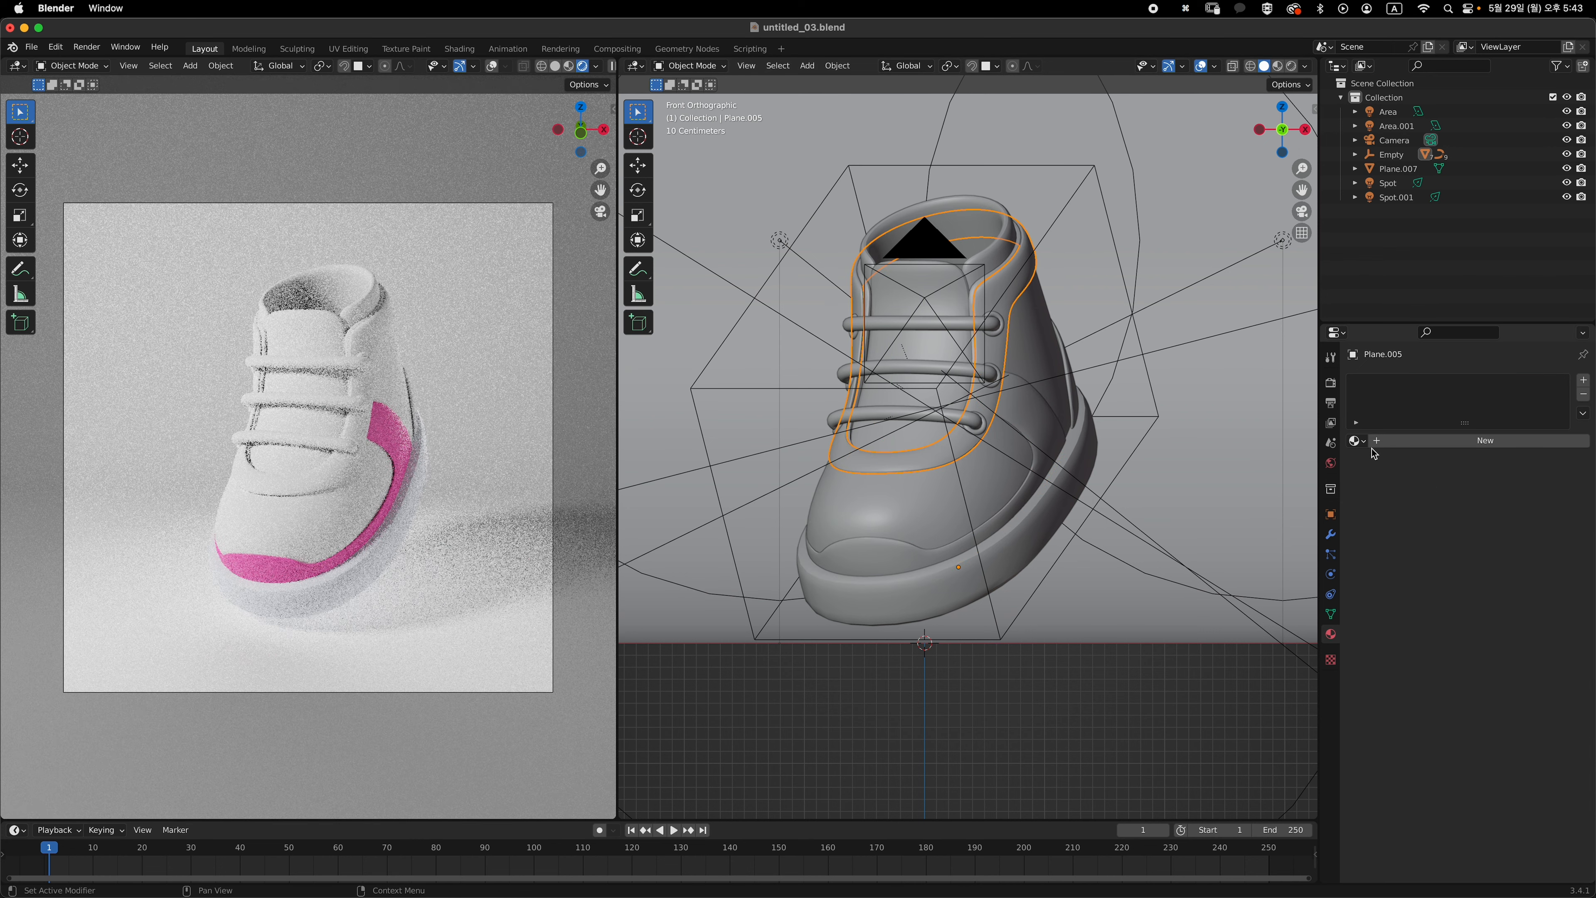
click(1358, 441)
click(1396, 490)
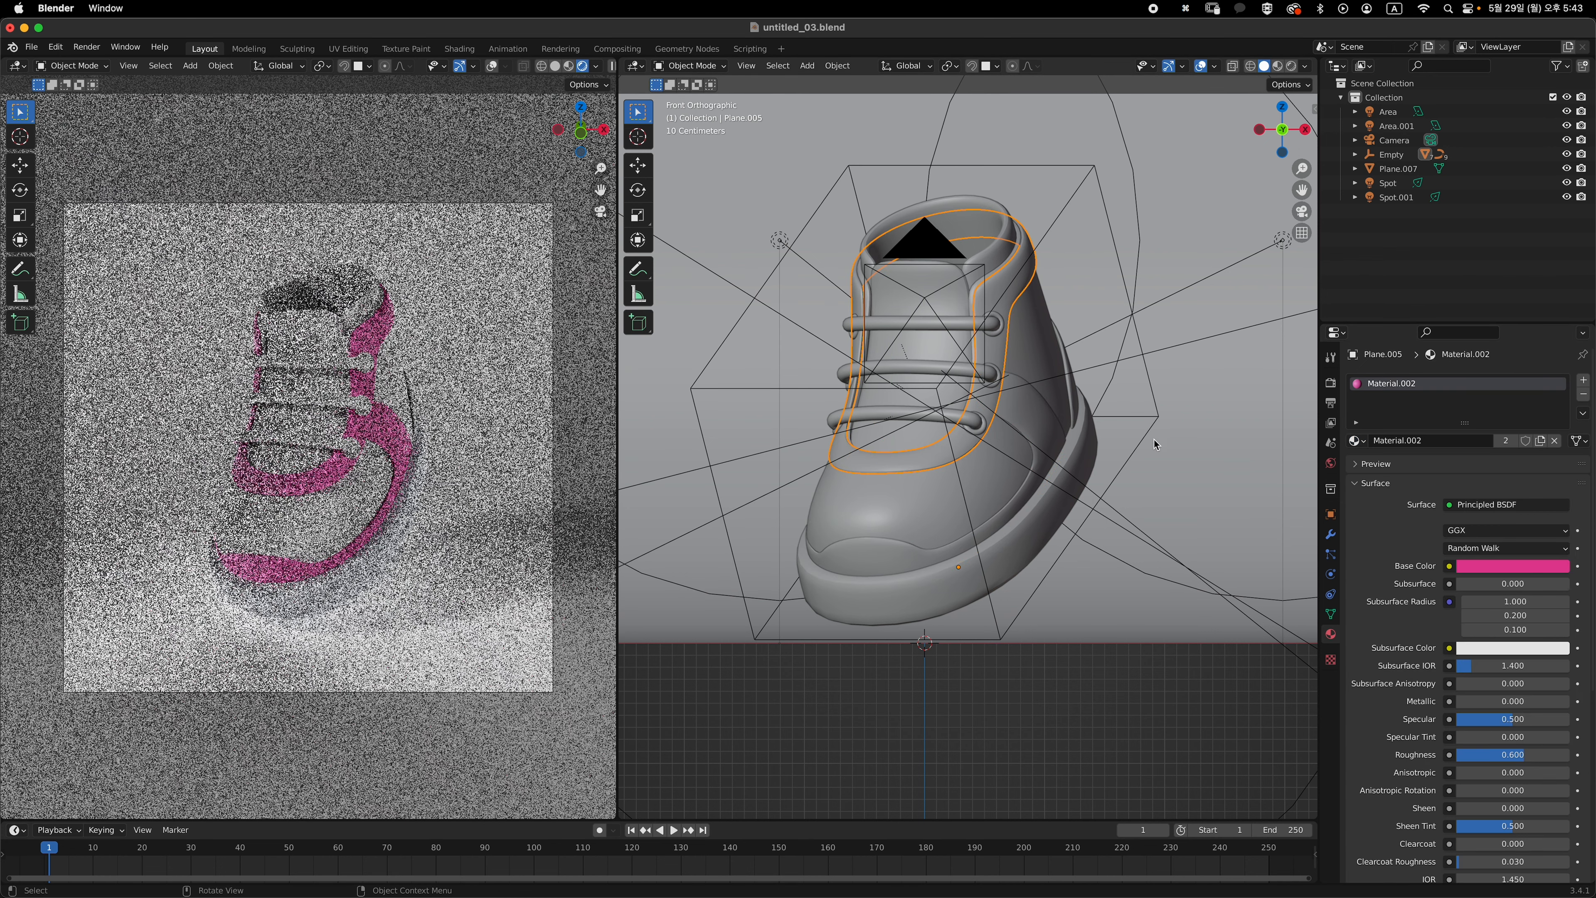
click(1084, 399)
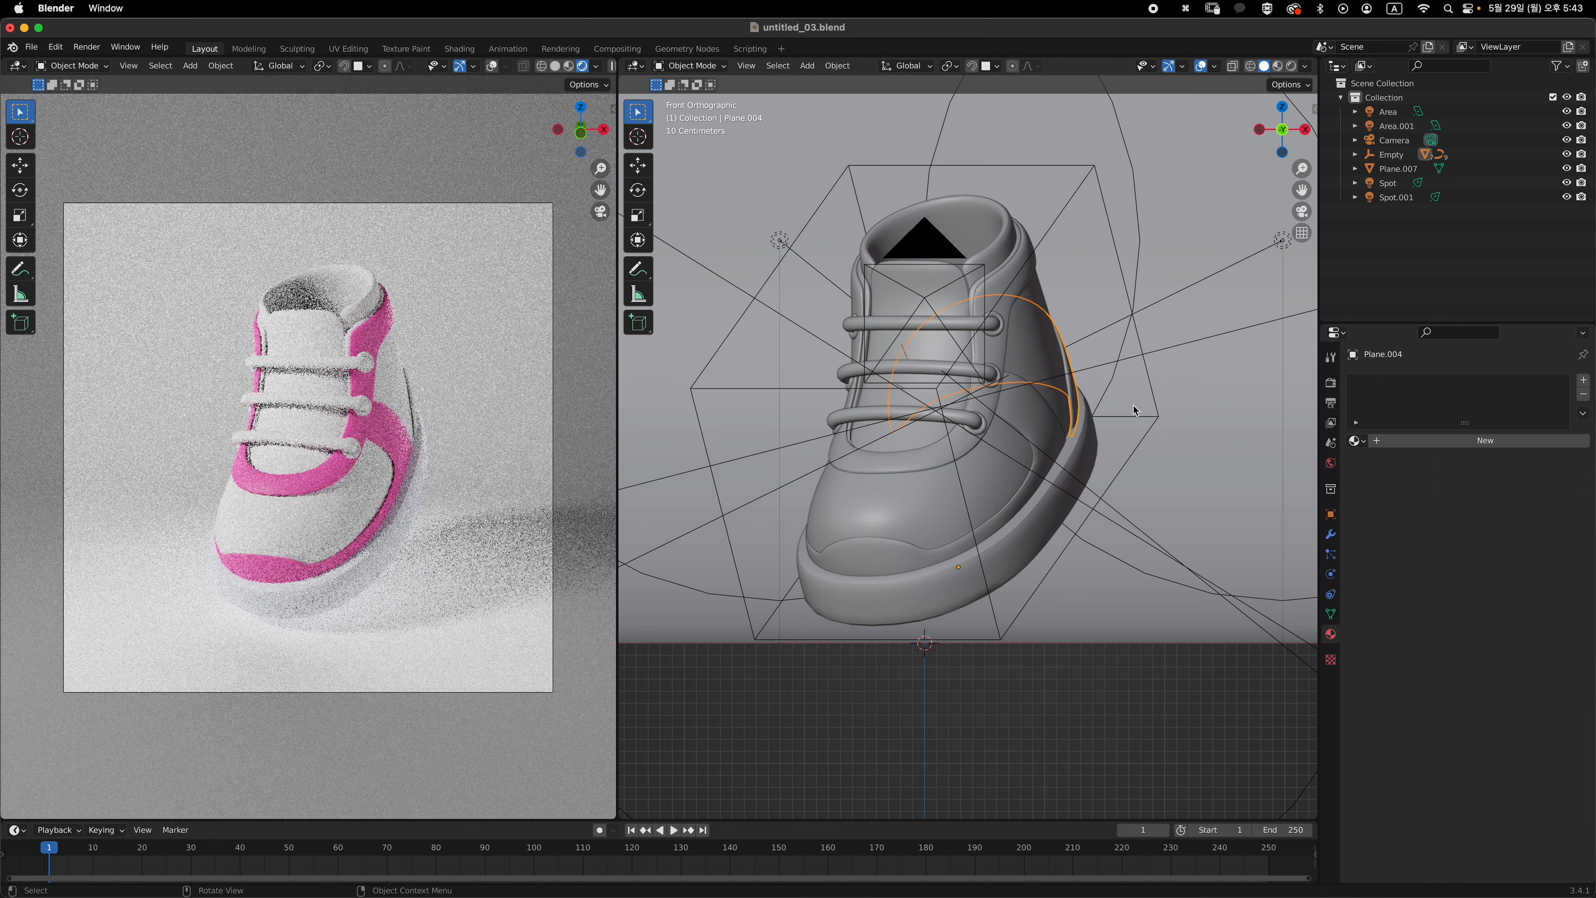
click(1356, 444)
click(1411, 490)
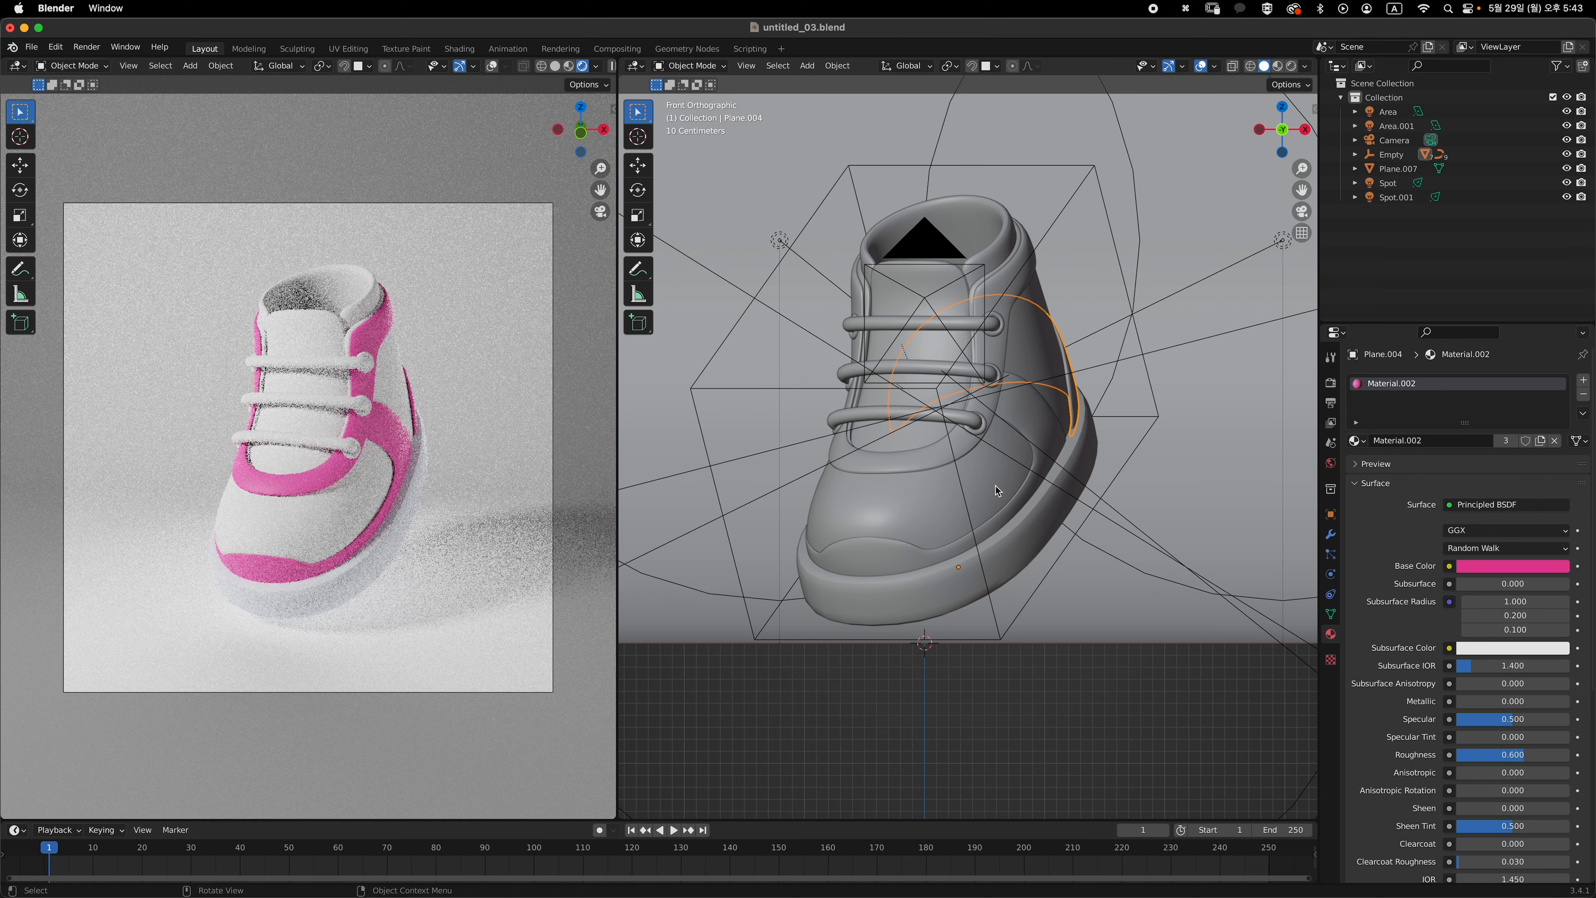
- Assign the existing off-white Material.001 to the boot's main upper and its tongue
click(1002, 487)
click(1357, 440)
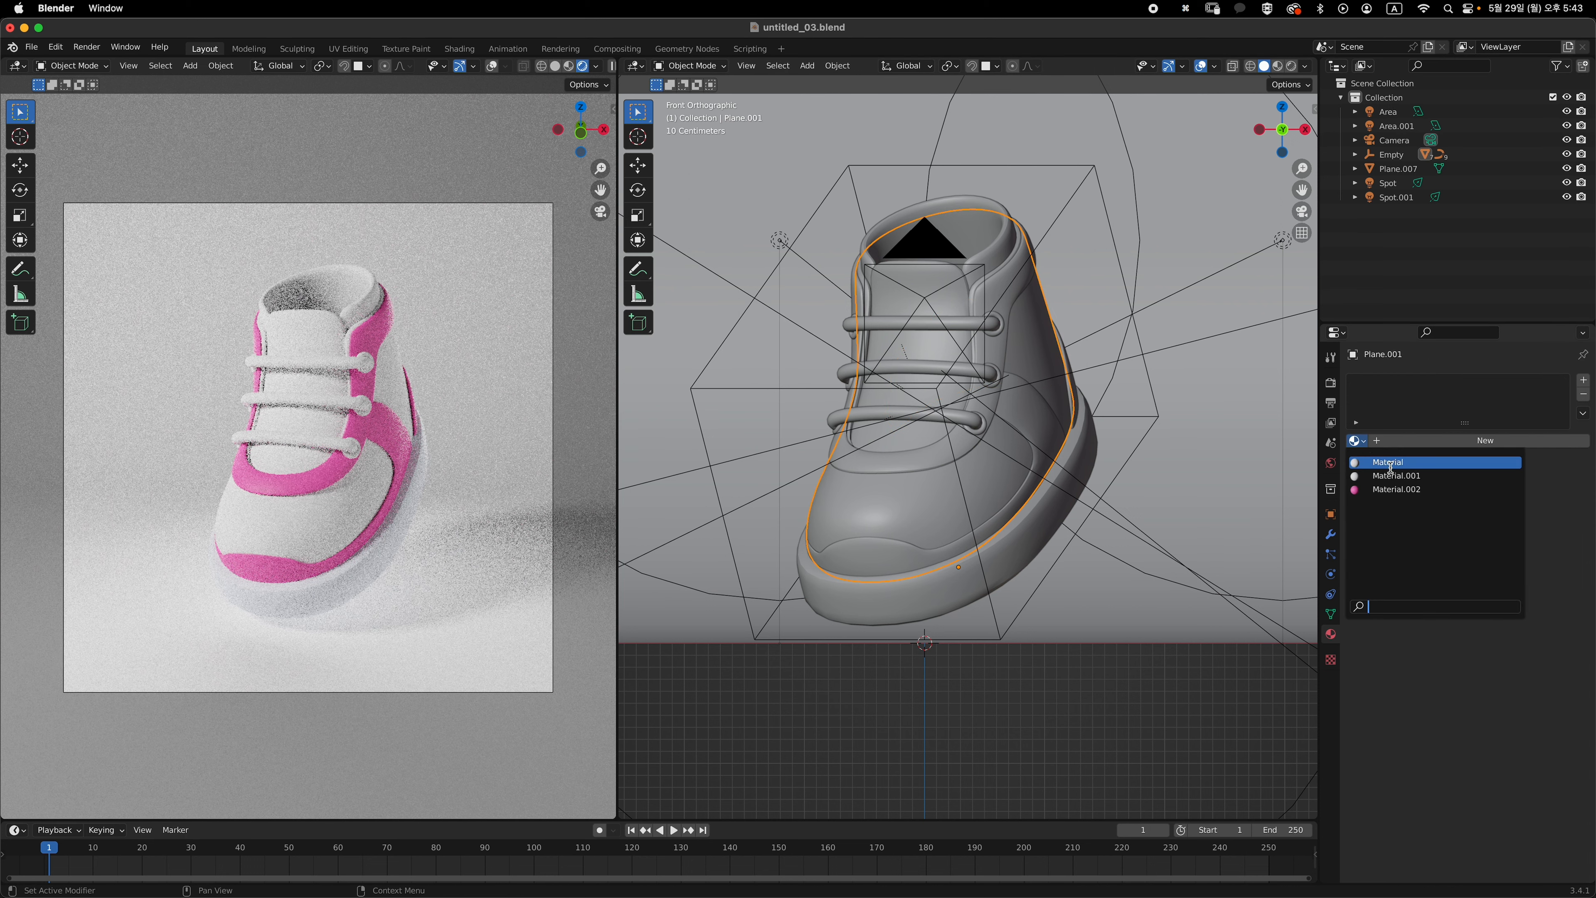
click(1398, 476)
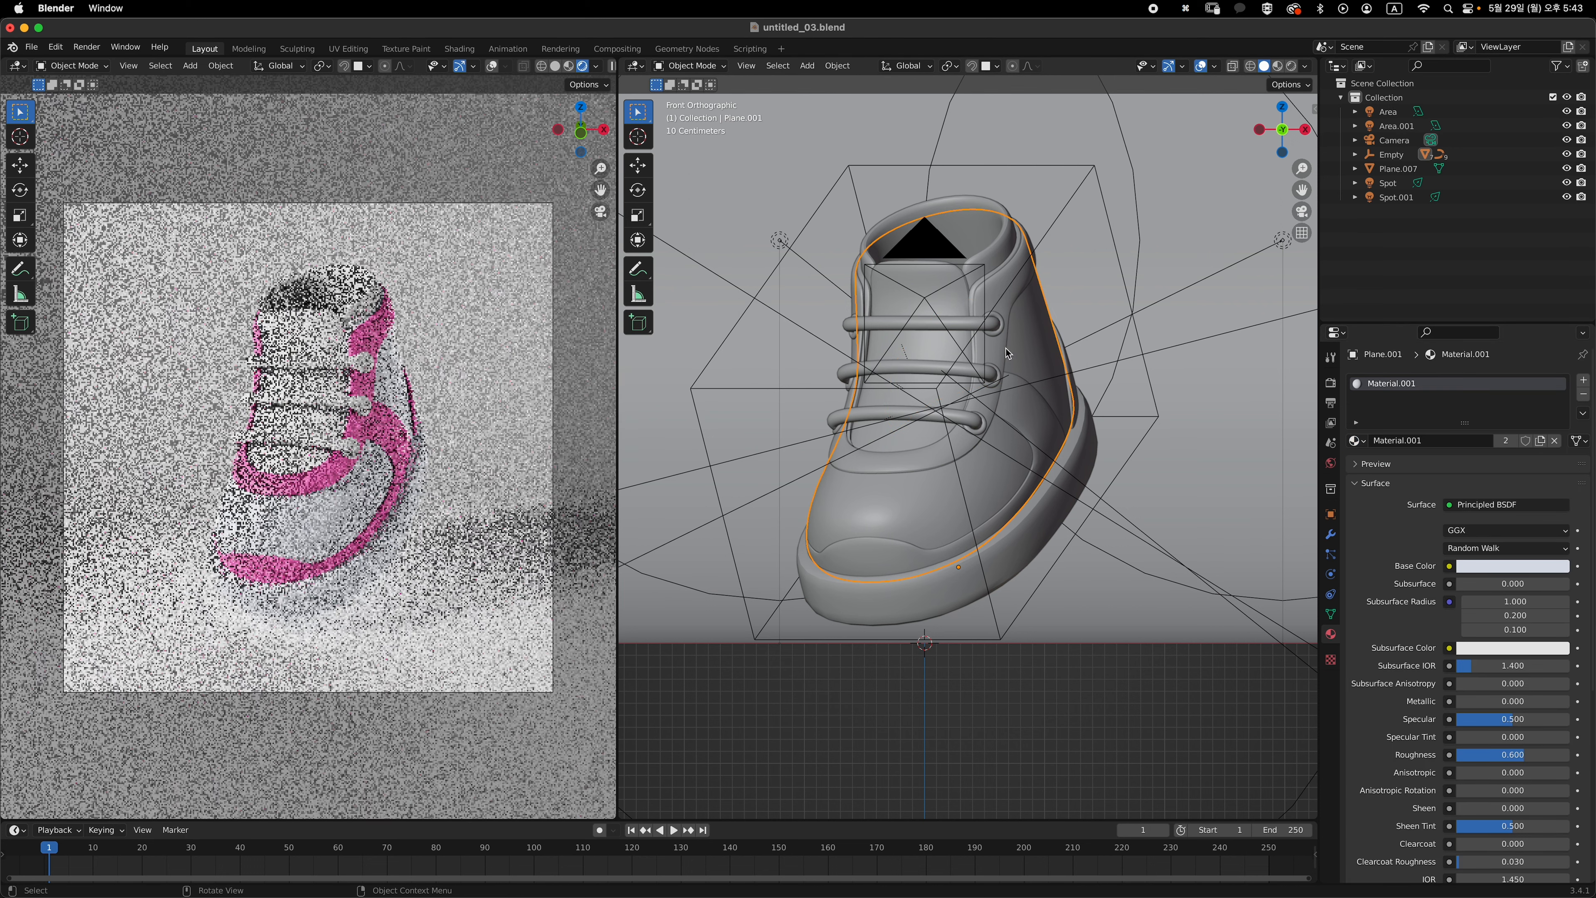
click(957, 288)
click(1358, 440)
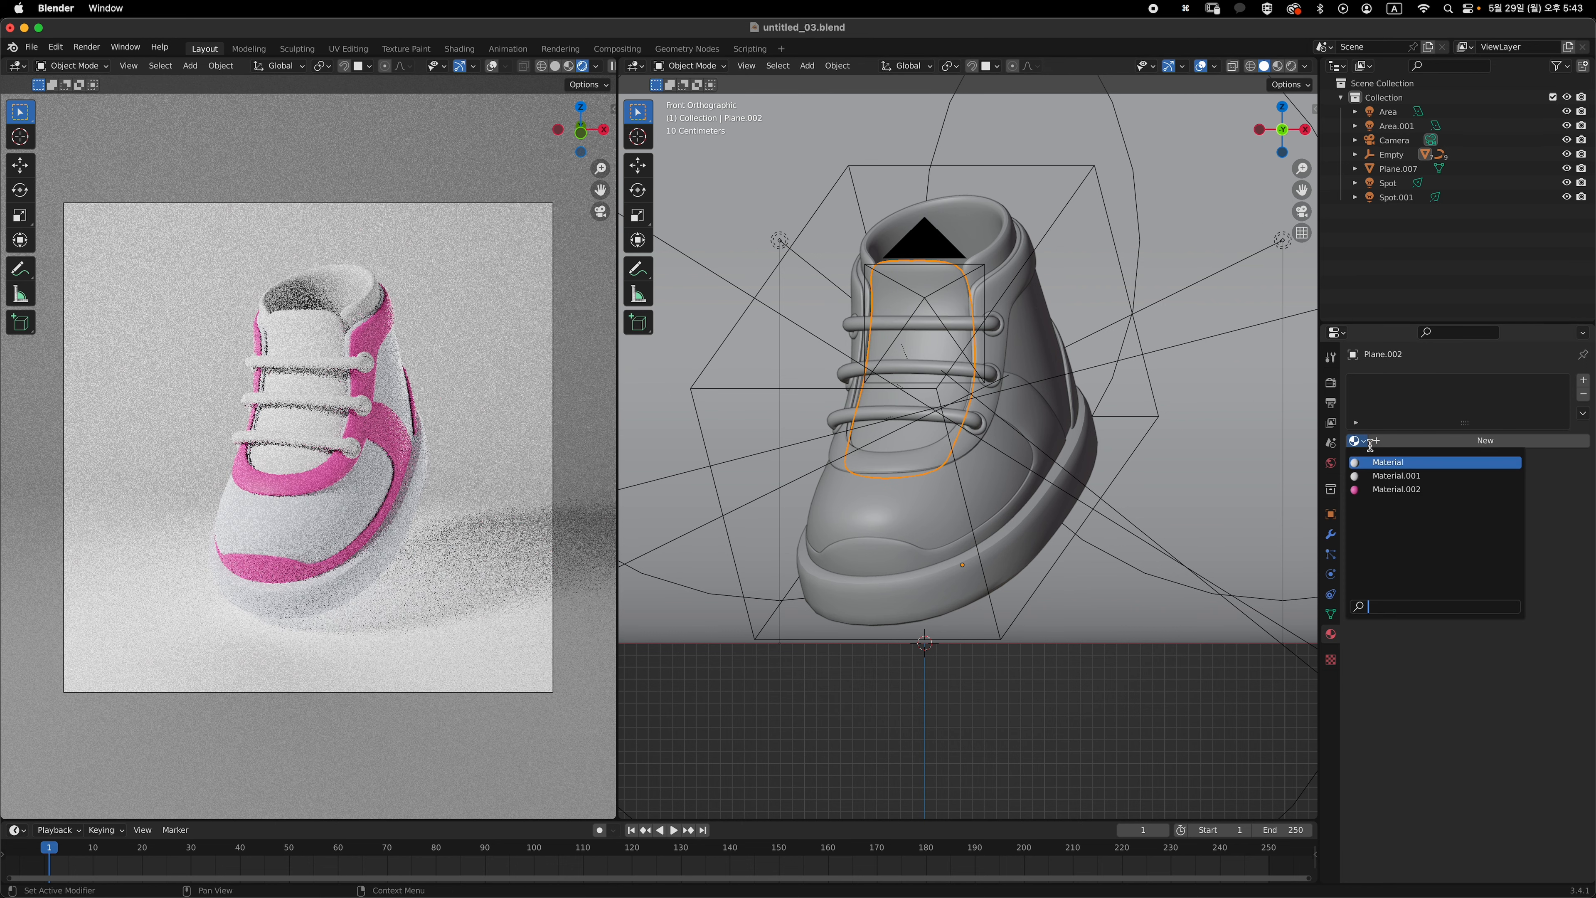
click(1397, 476)
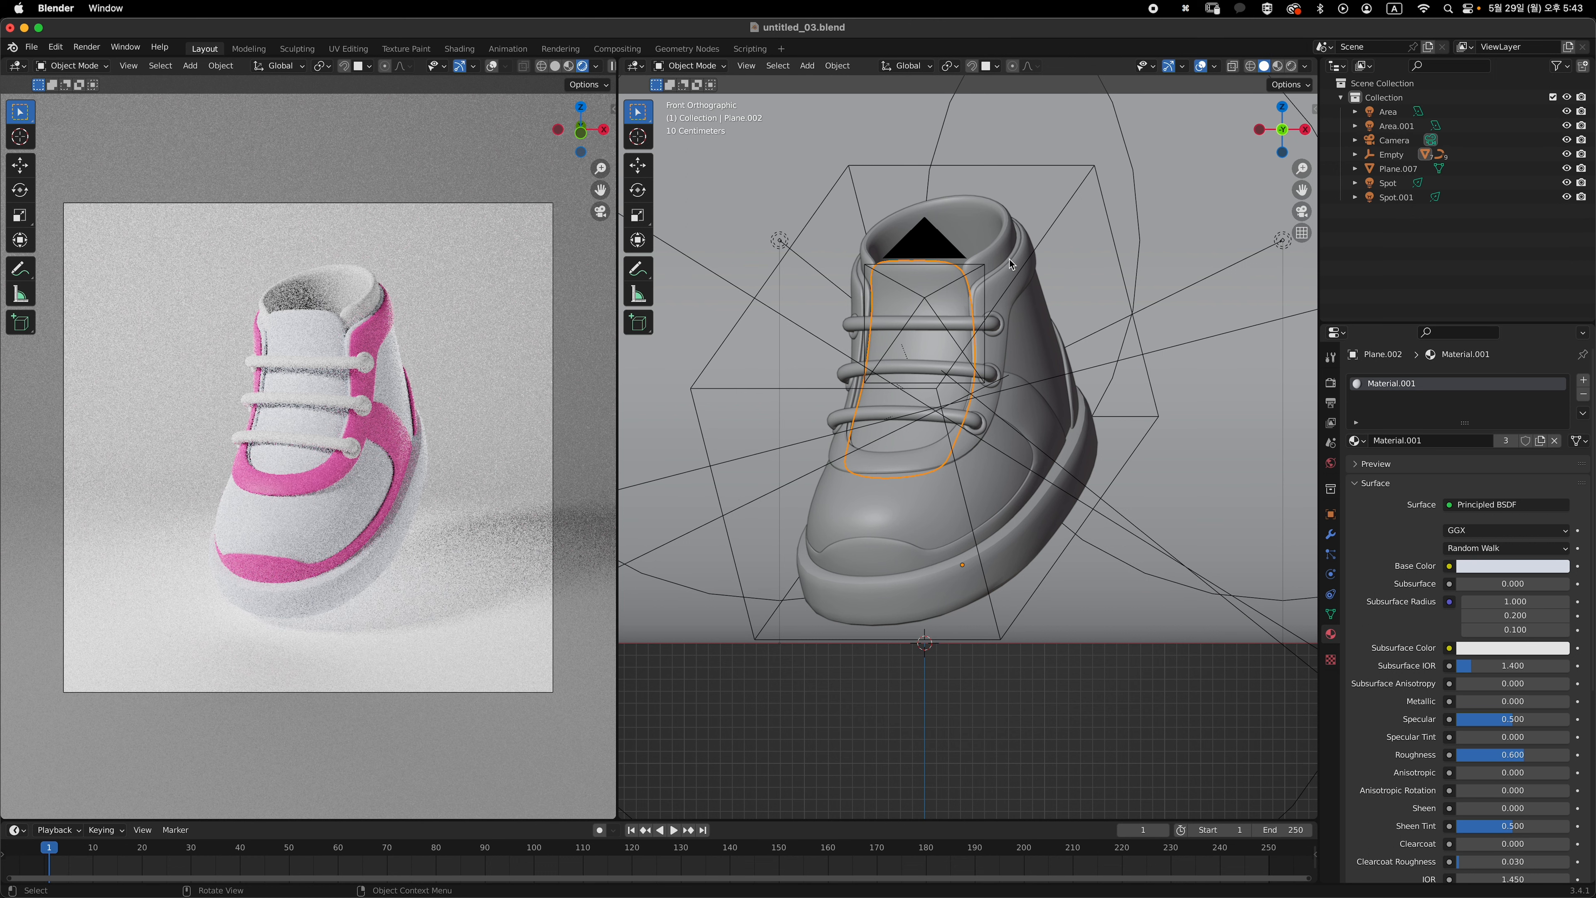
- Give the boot's inner lining a new near-black material with base color value about 0.046, a slight tint and roughness 0.6
click(1051, 274)
click(1445, 441)
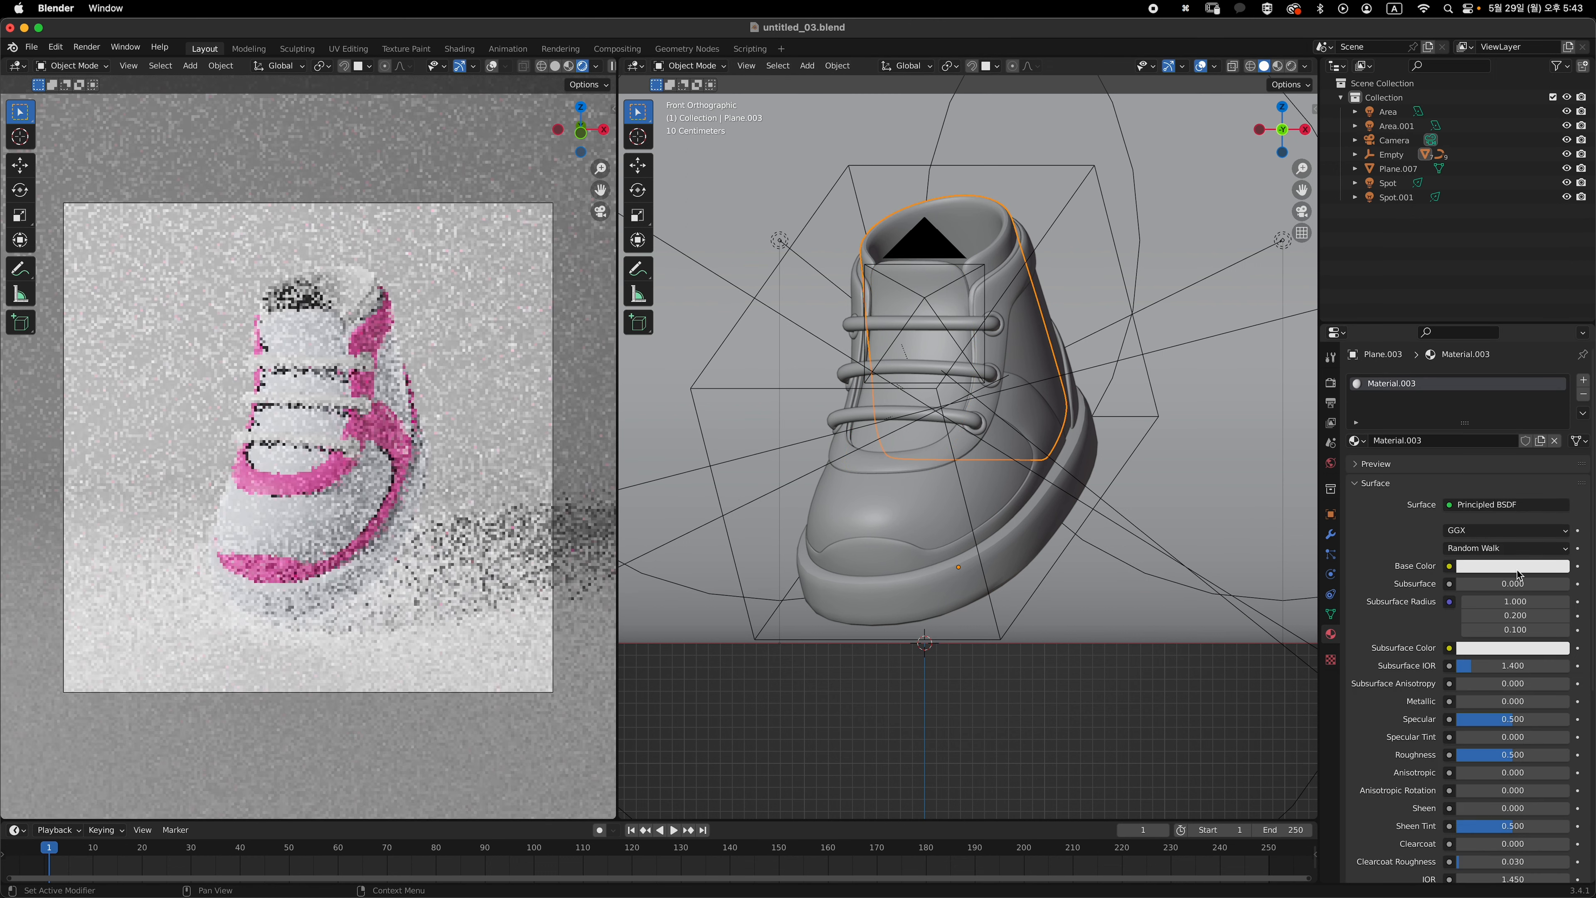
click(1500, 568)
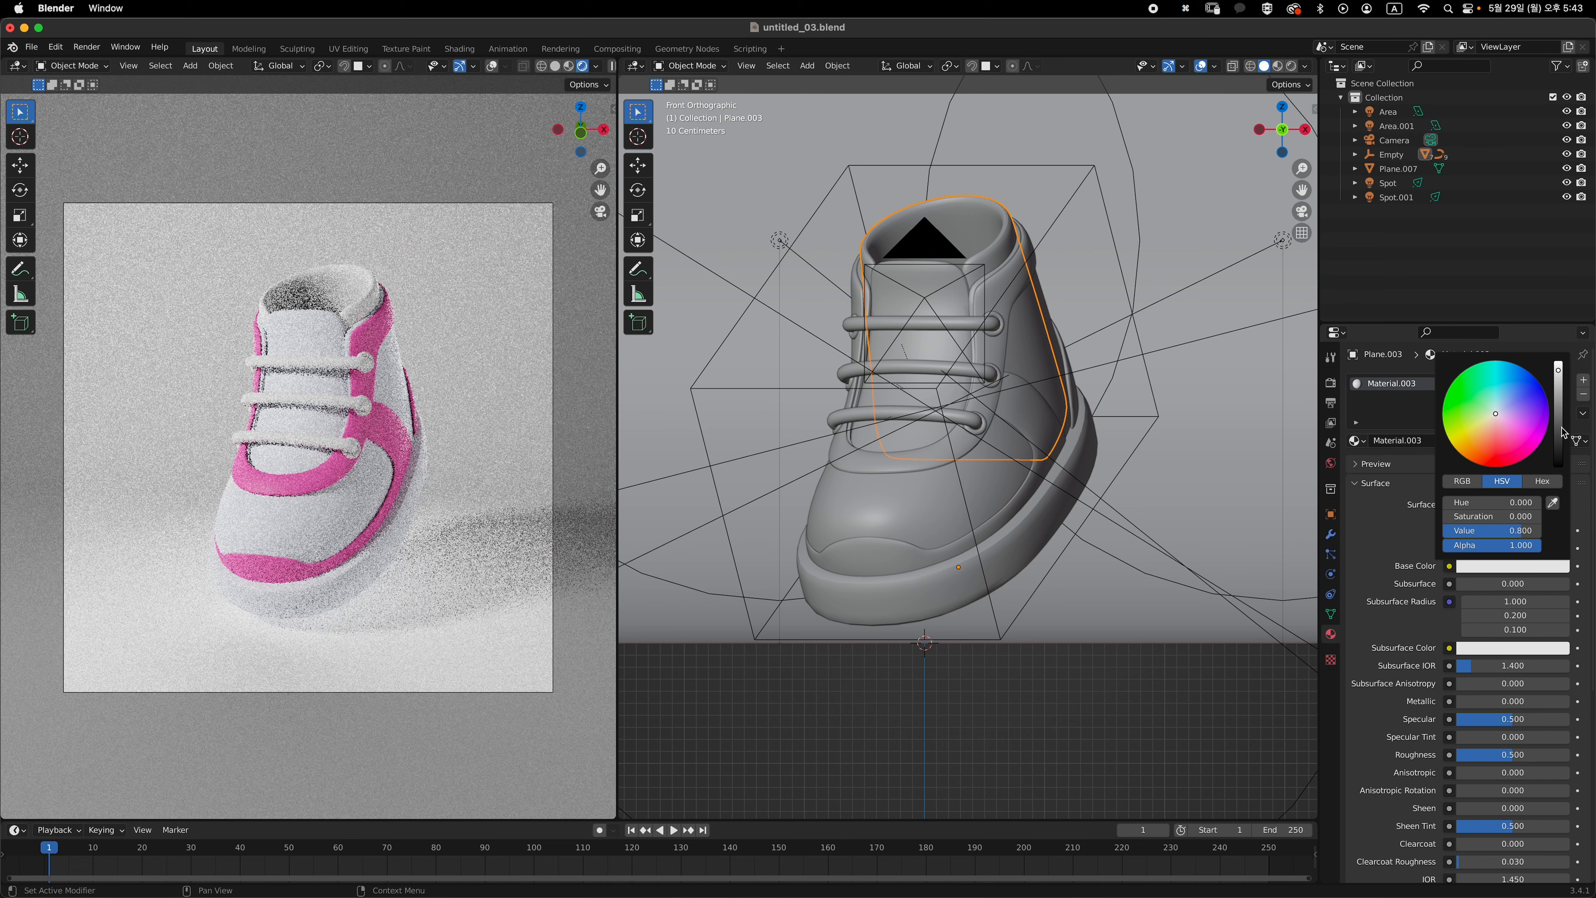
mouse_move(1559, 433)
mouse_down()
mouse_move(1562, 454)
mouse_move(1559, 441)
mouse_up()
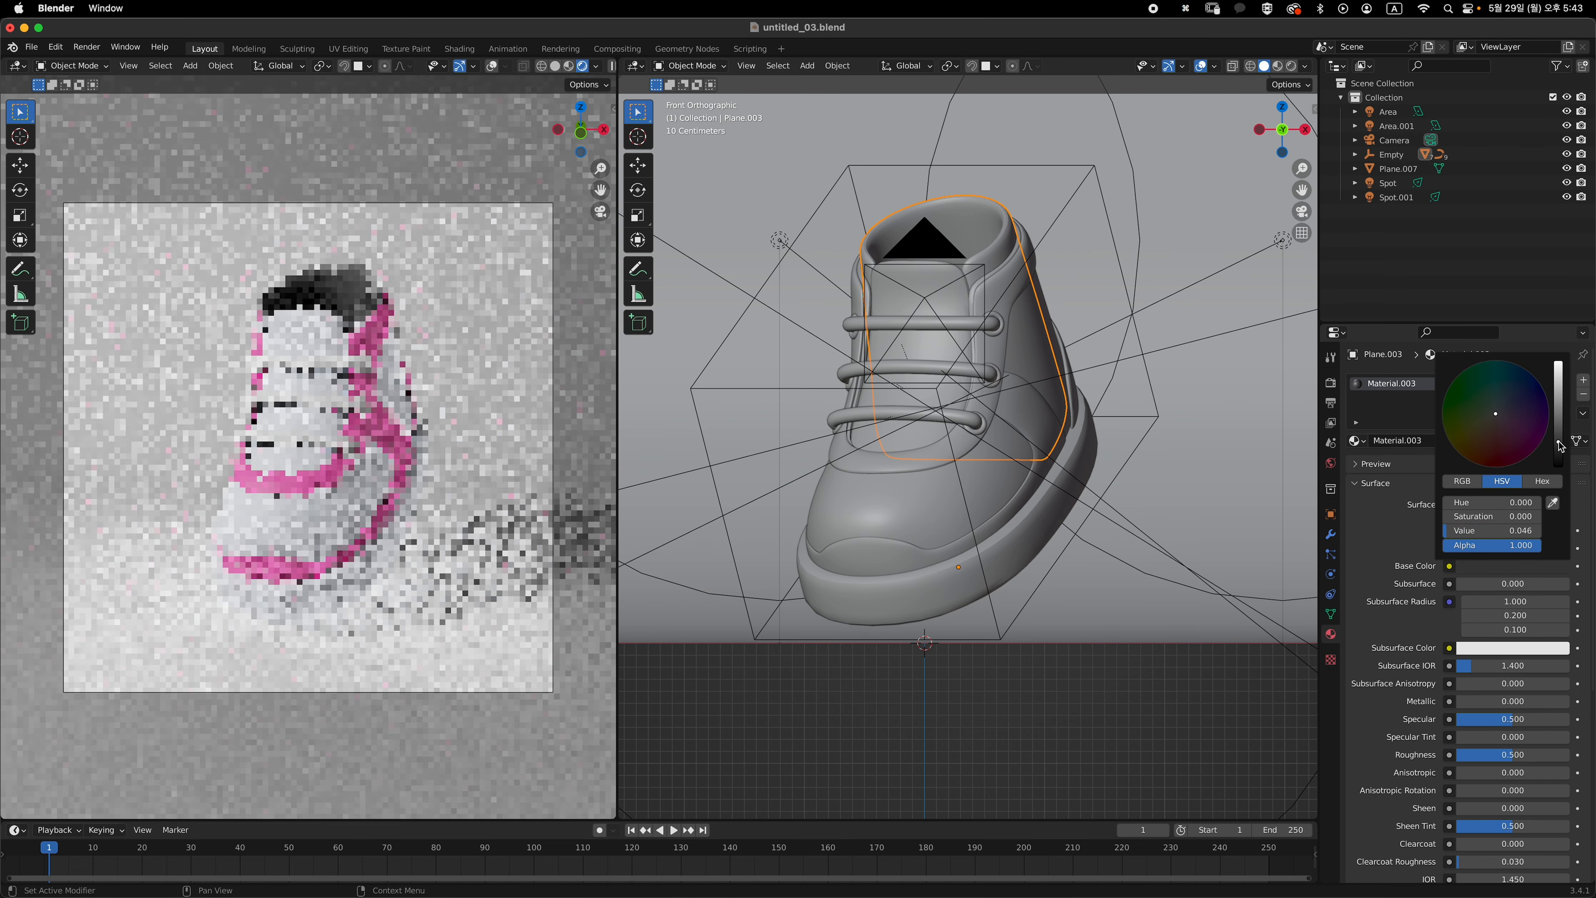
click(1501, 418)
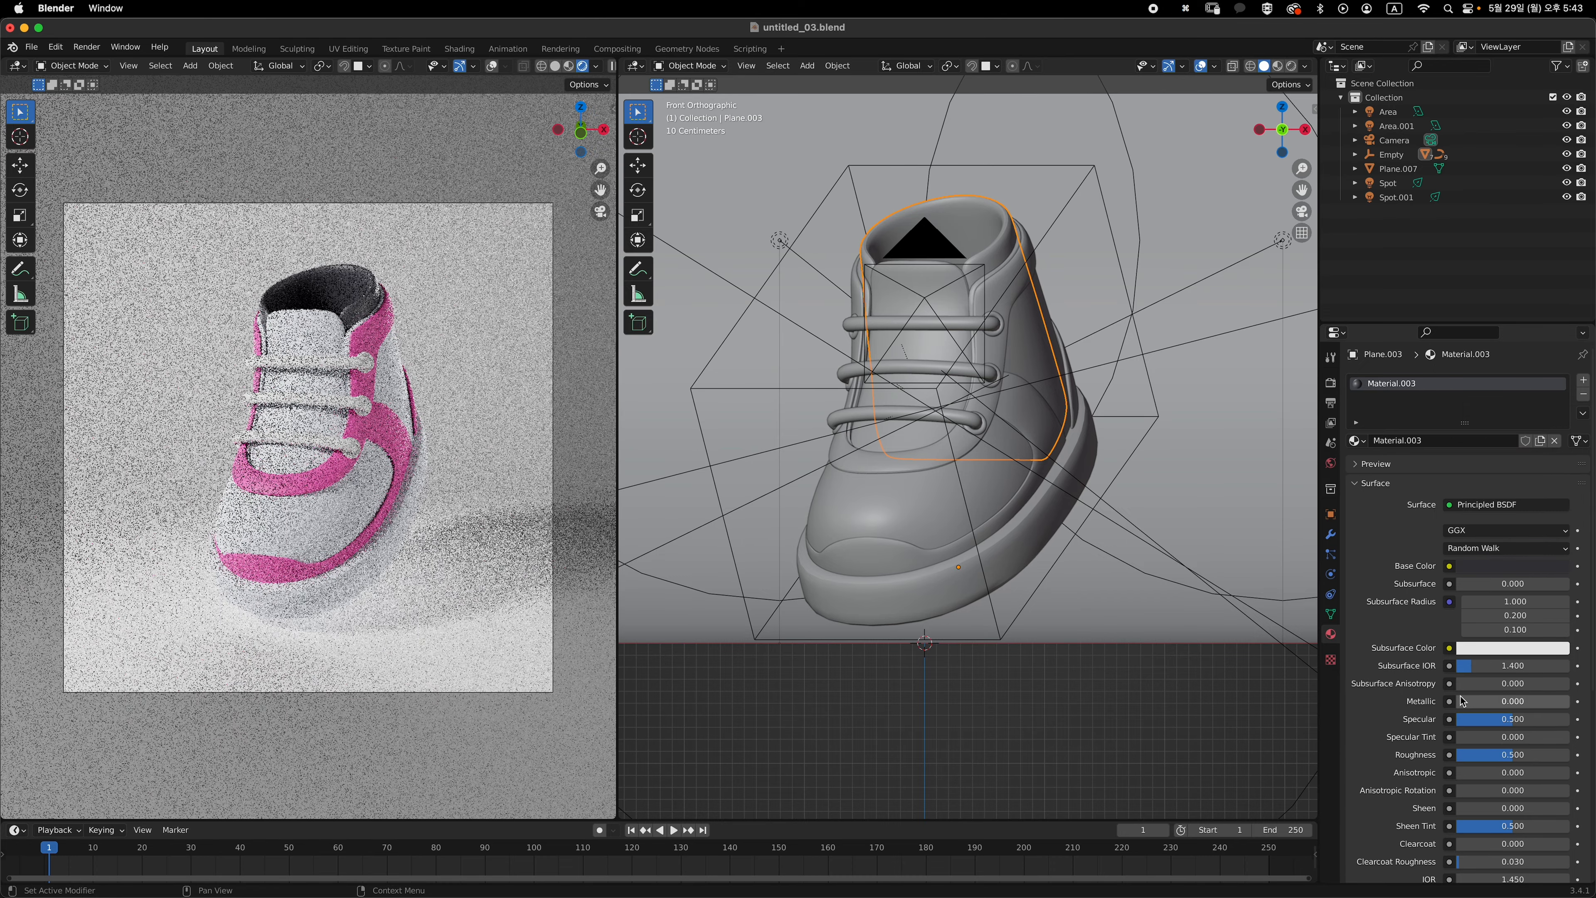
scroll(1528, 700, down, 2)
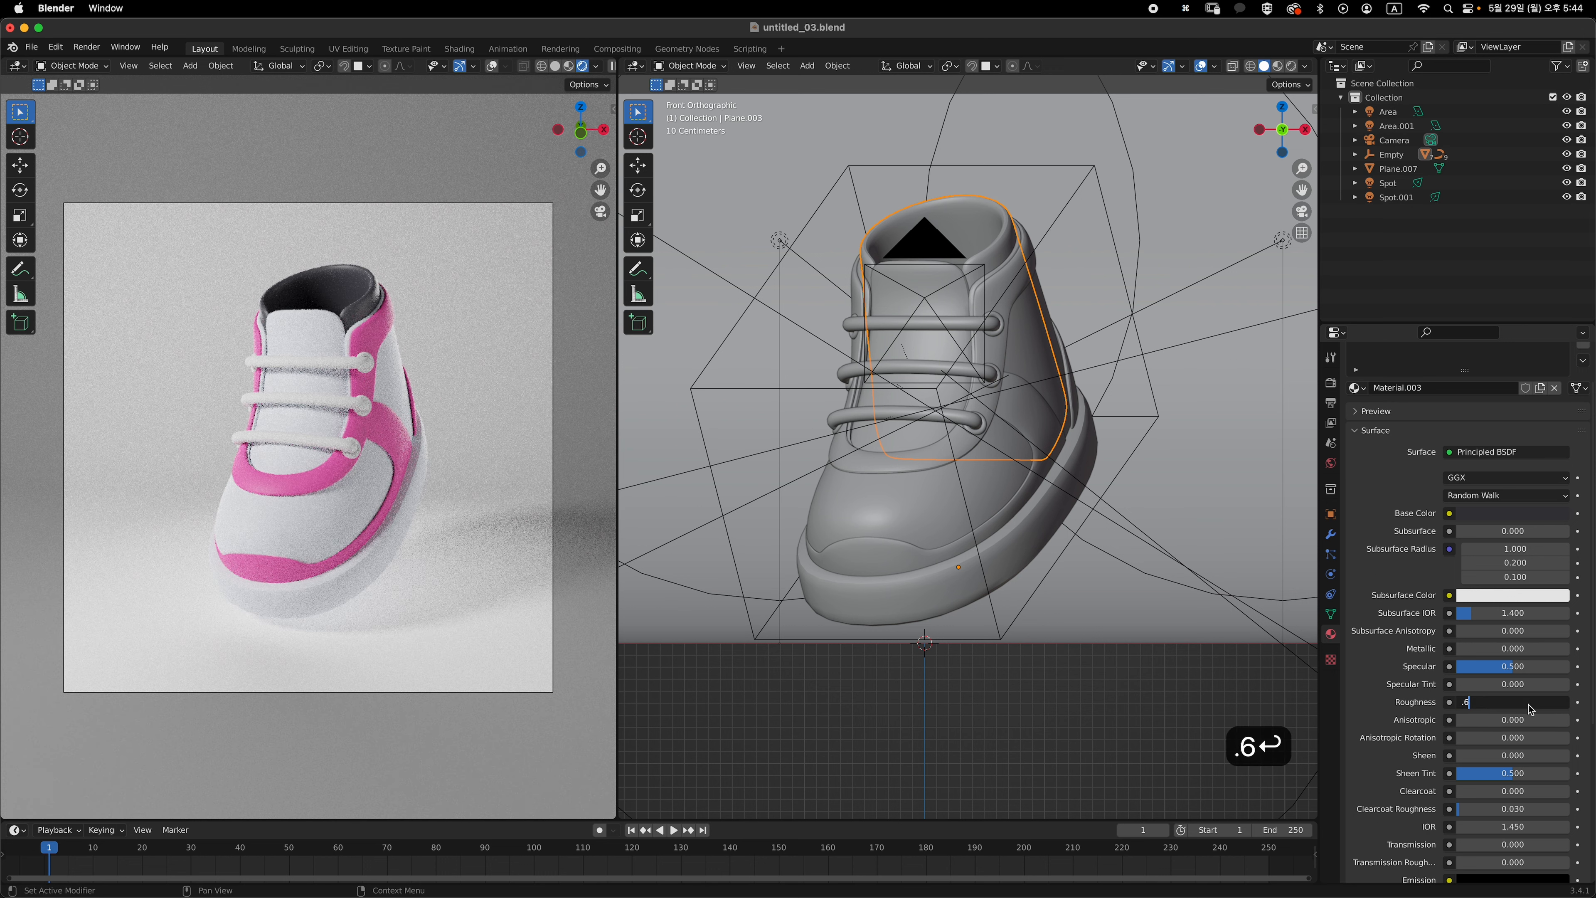
key(Return)
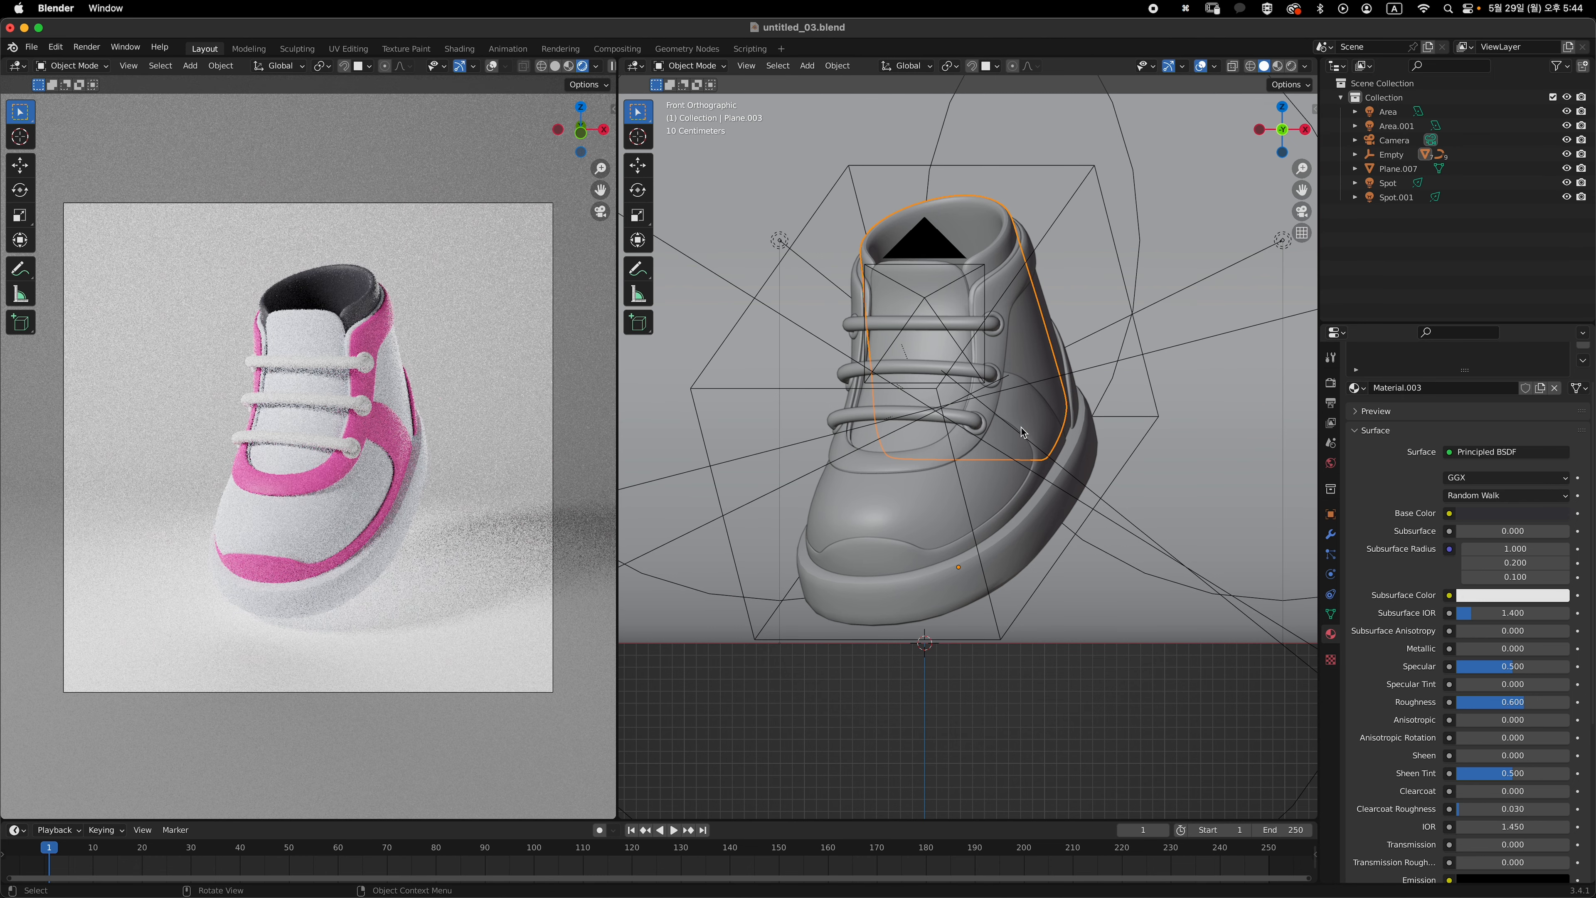
- Give the top eyelet ring a new material with Metallic set to 1
ctrl+middle_drag(987, 338, 993, 374)
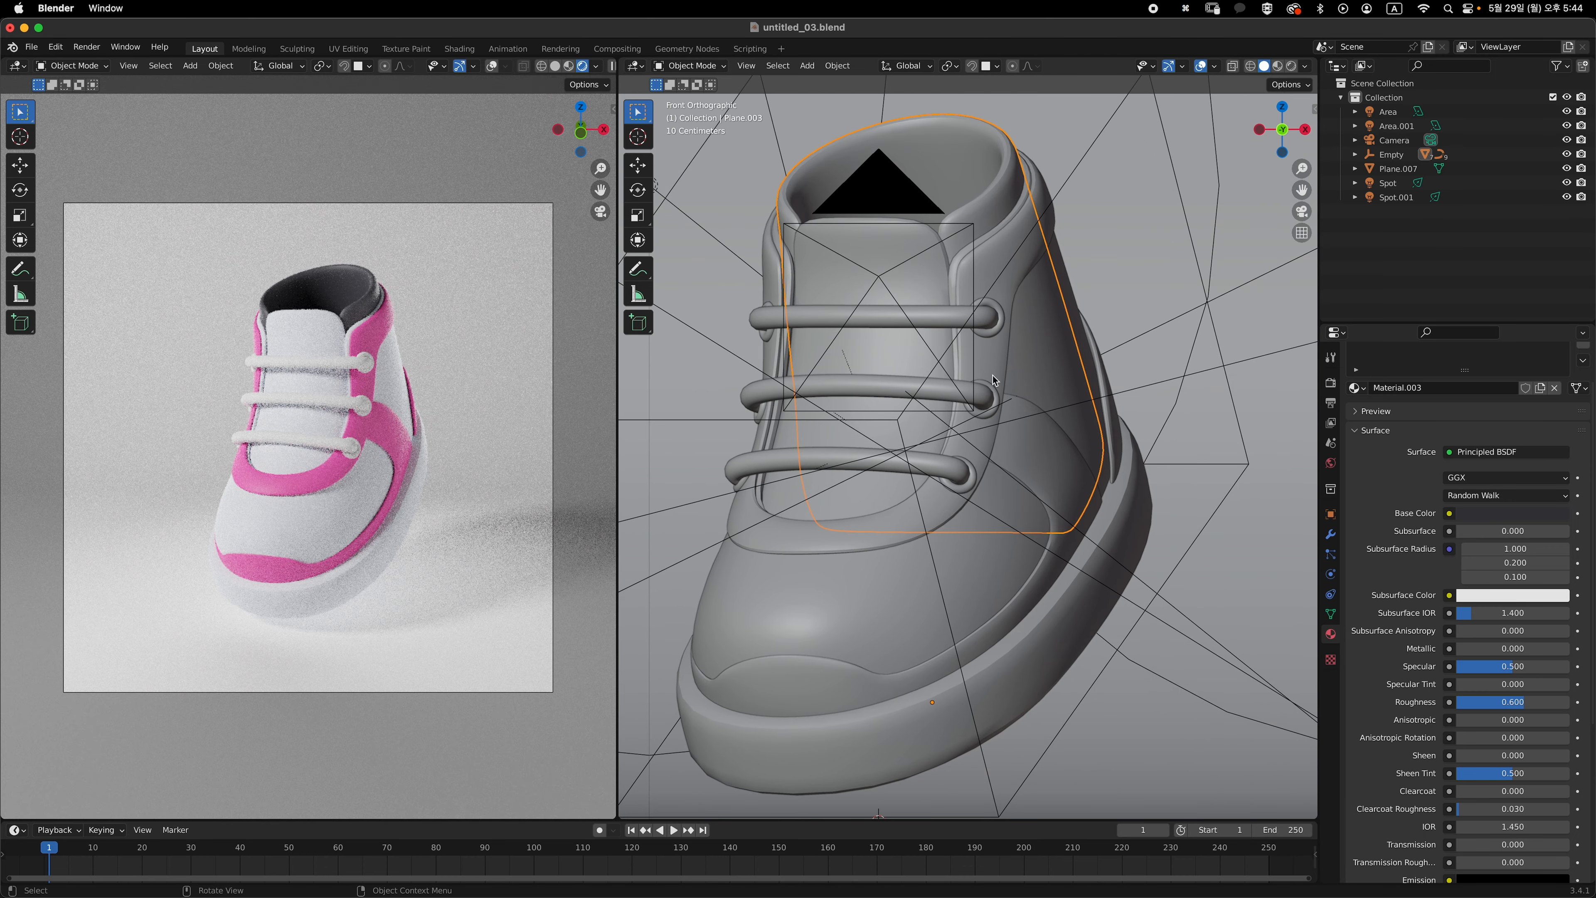
click(998, 331)
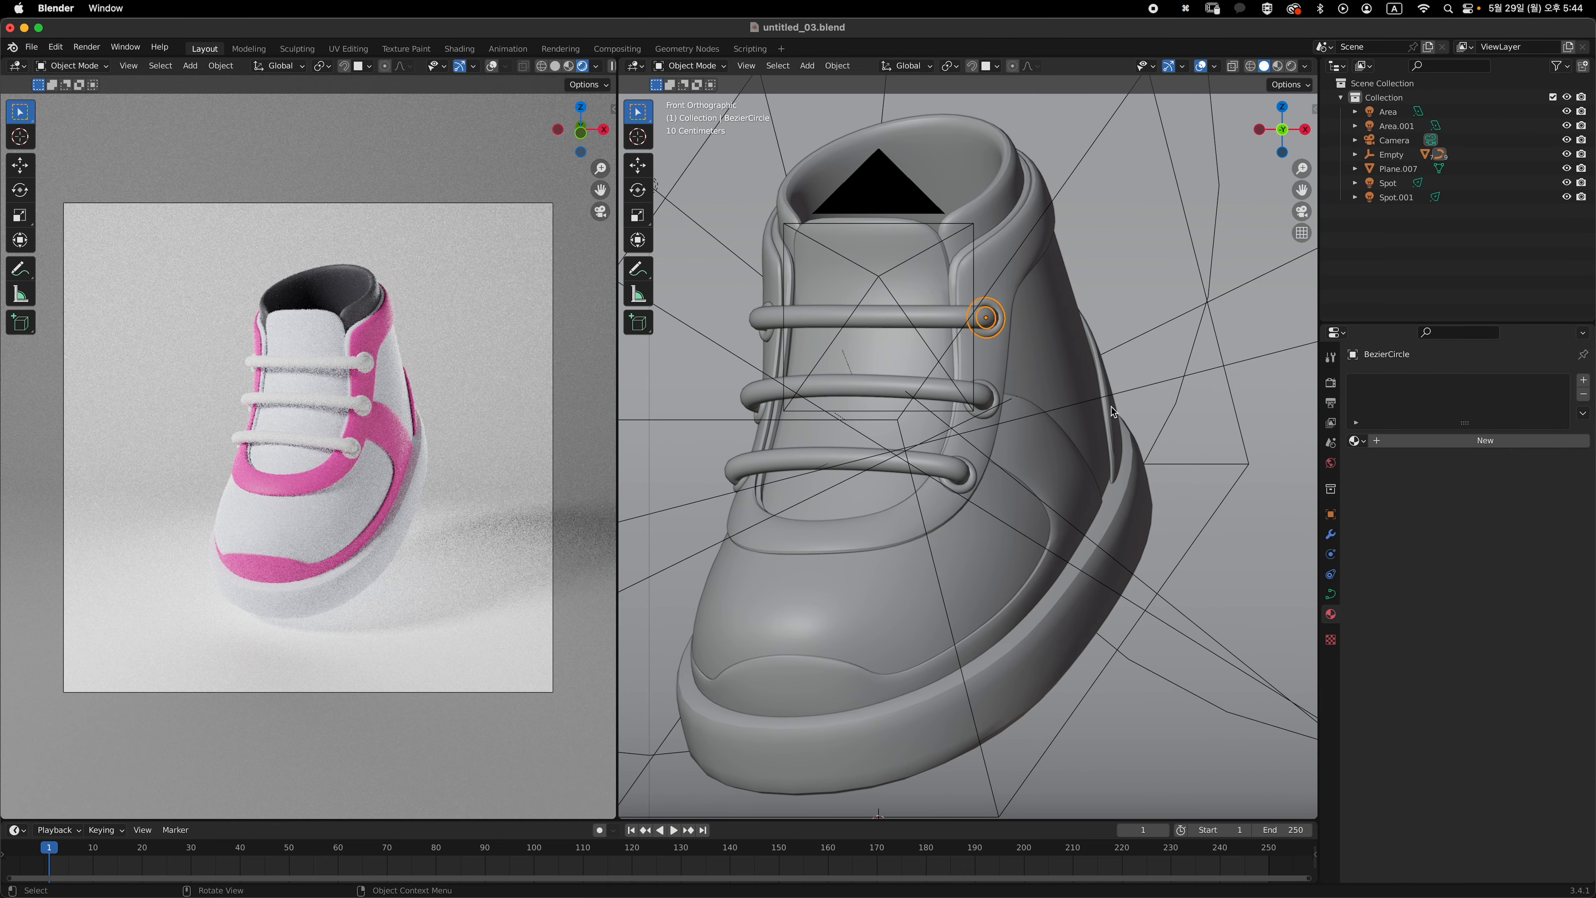
click(1414, 446)
scroll(1515, 522, down, 2)
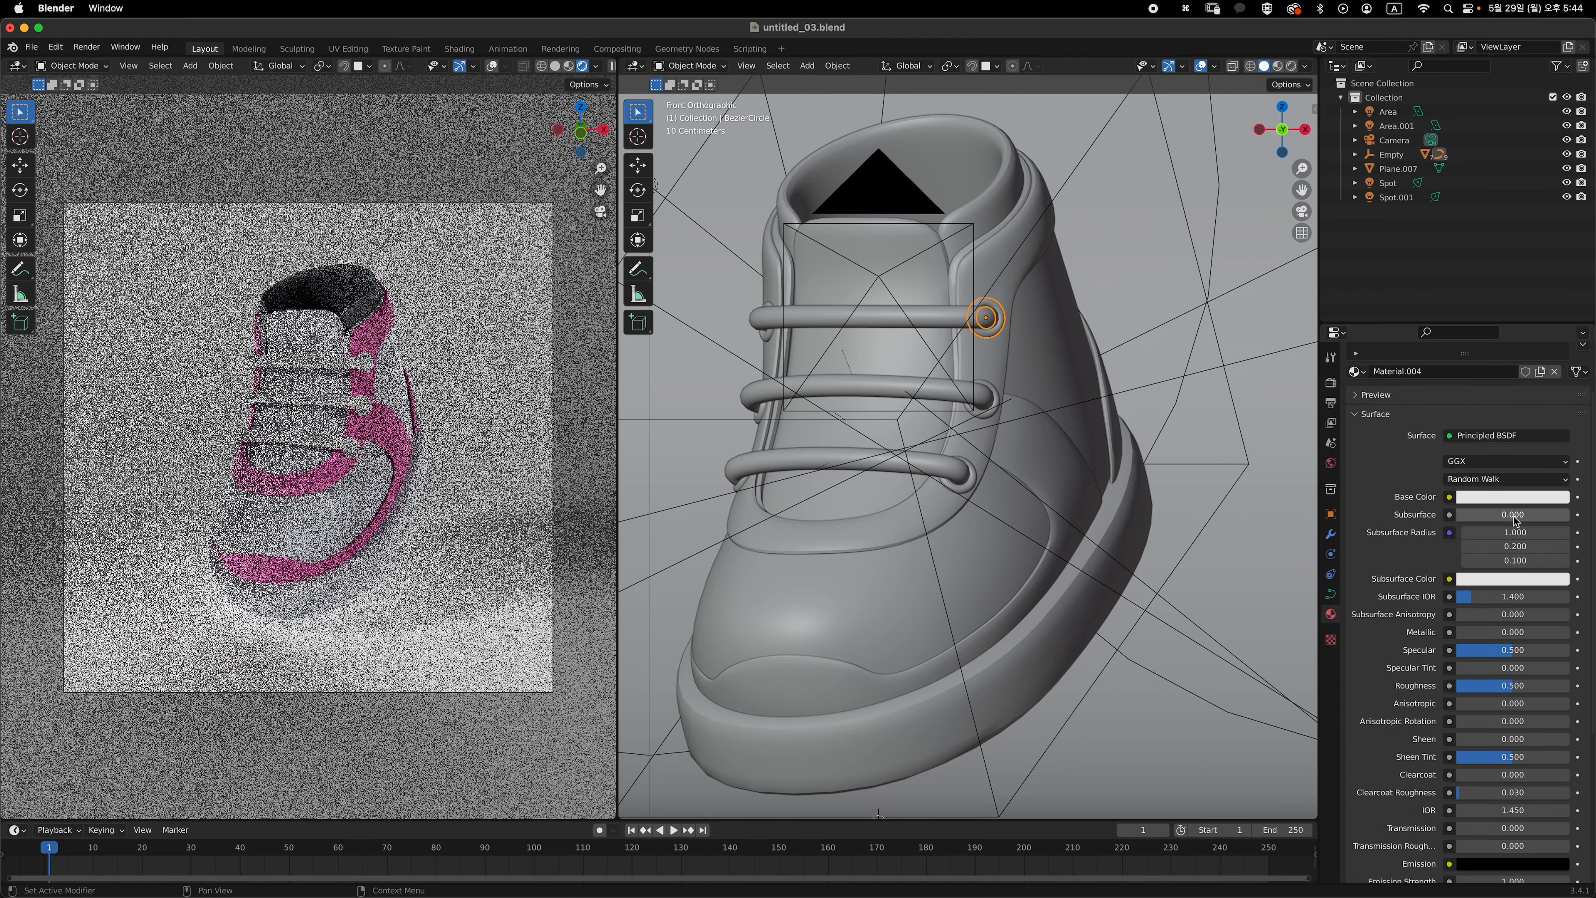
click(1505, 632)
text(1)
key(Return)
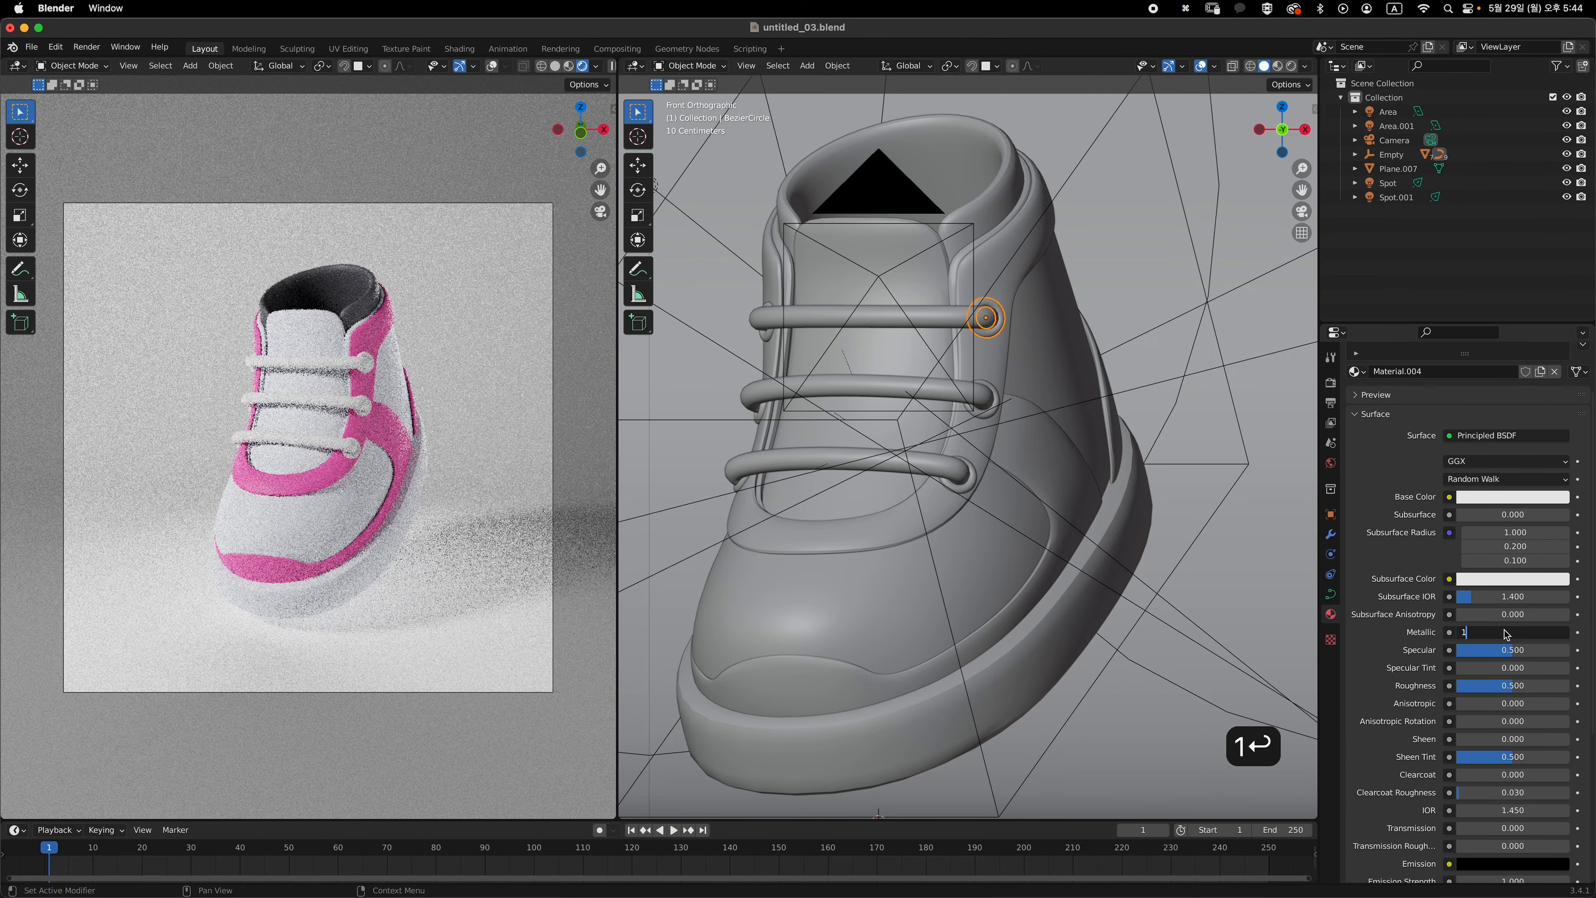
scroll(441, 417, up, 10)
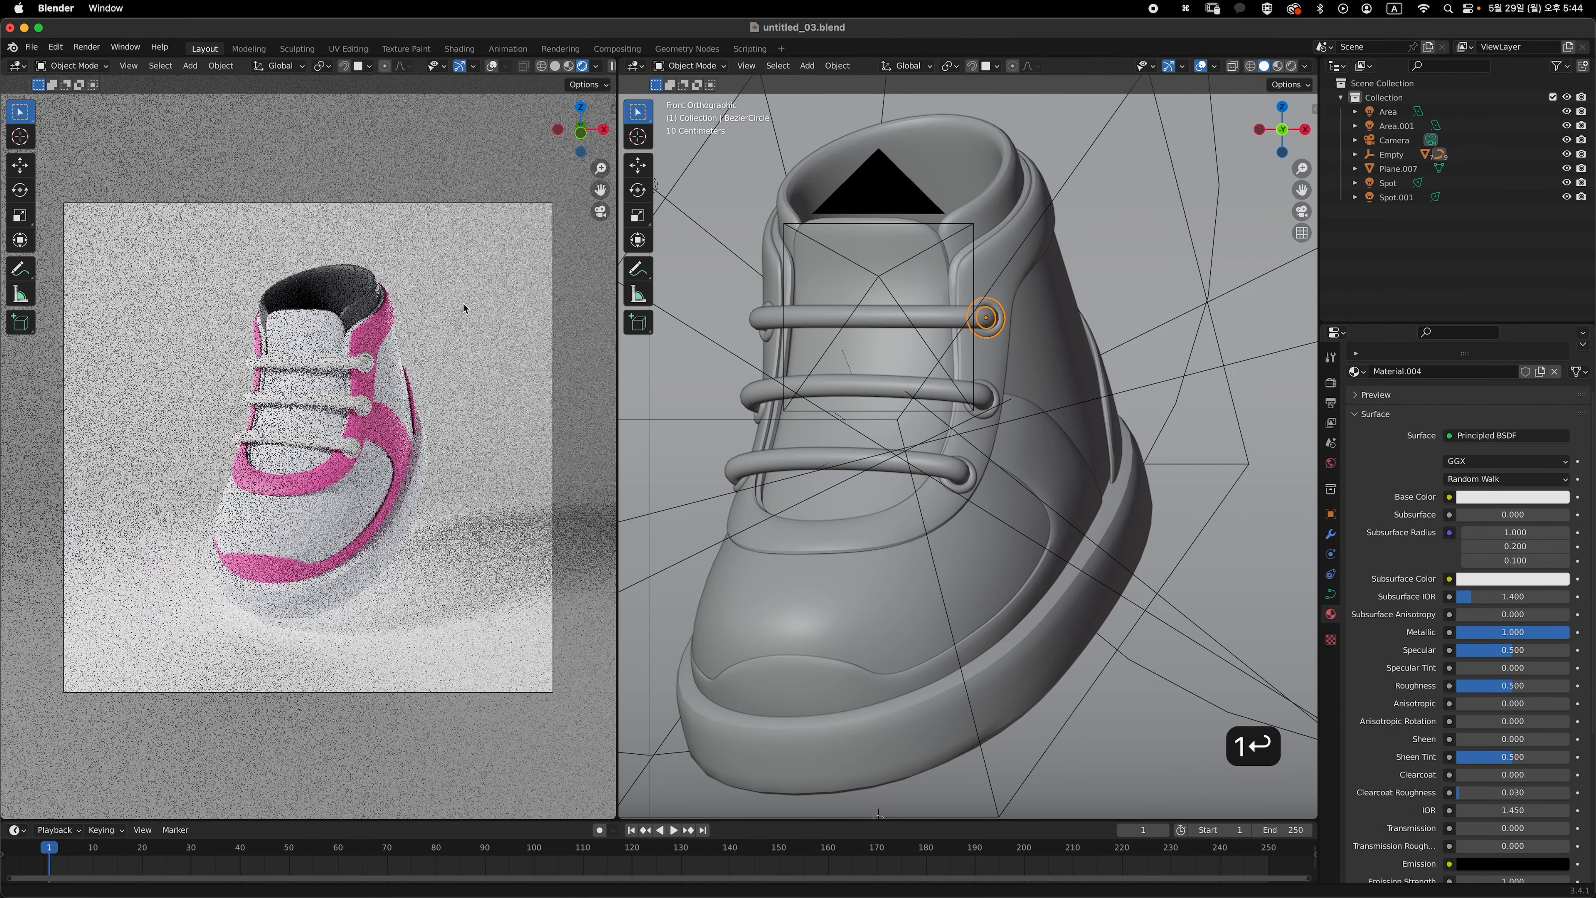
- Darken the top eyelet ring's metallic base color to a slightly darker light grey and set its roughness to 0.3
scroll(442, 417, down, 5)
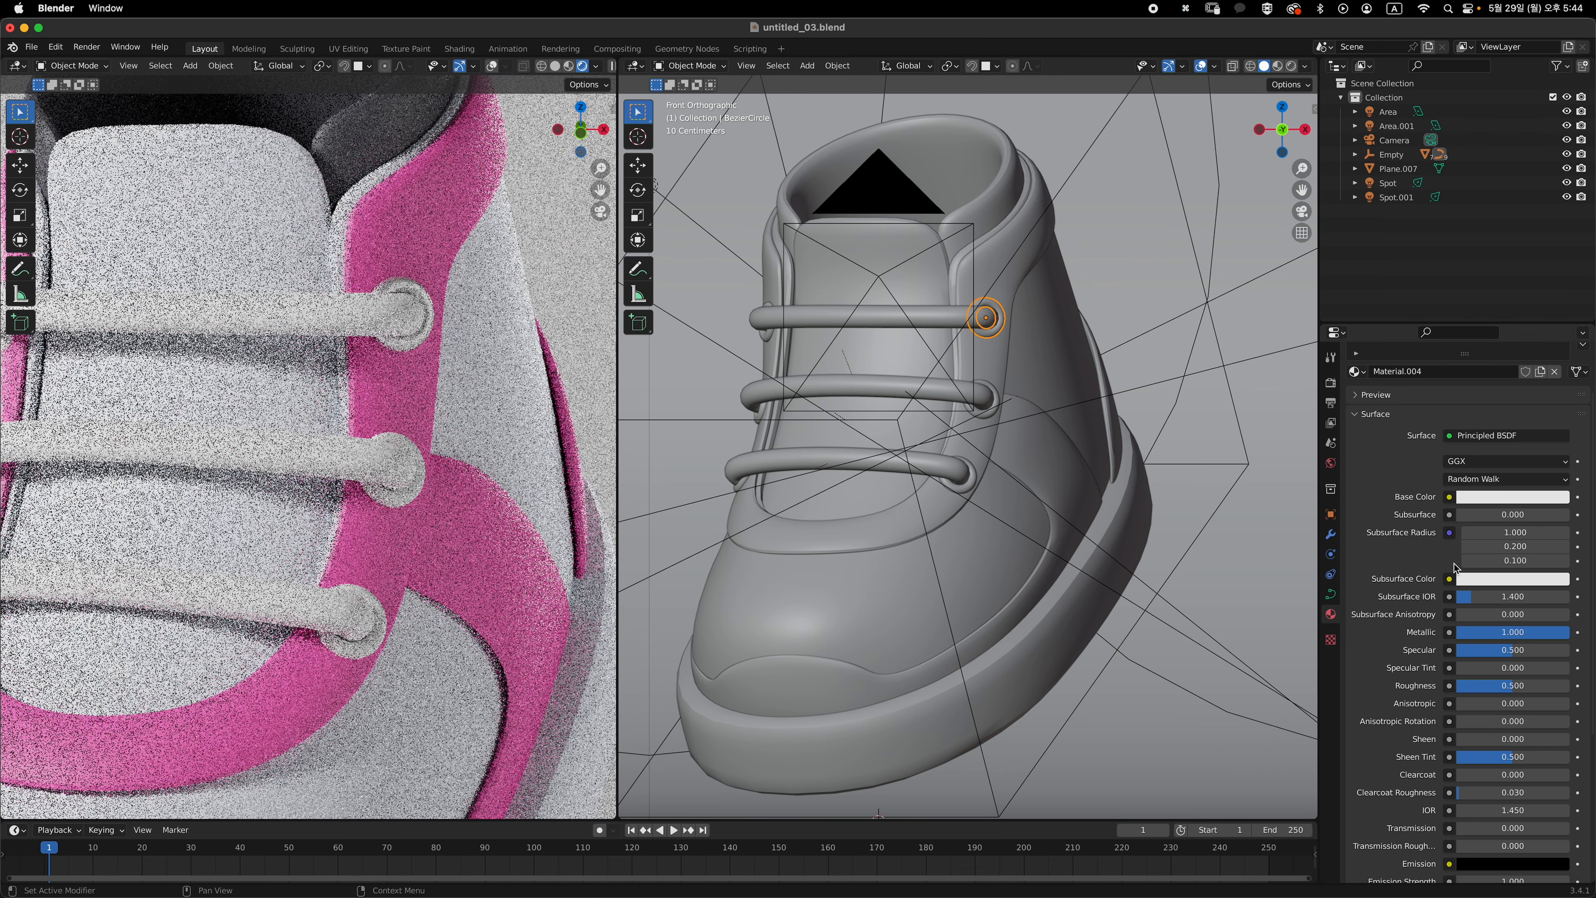
drag(1494, 546, 1508, 514)
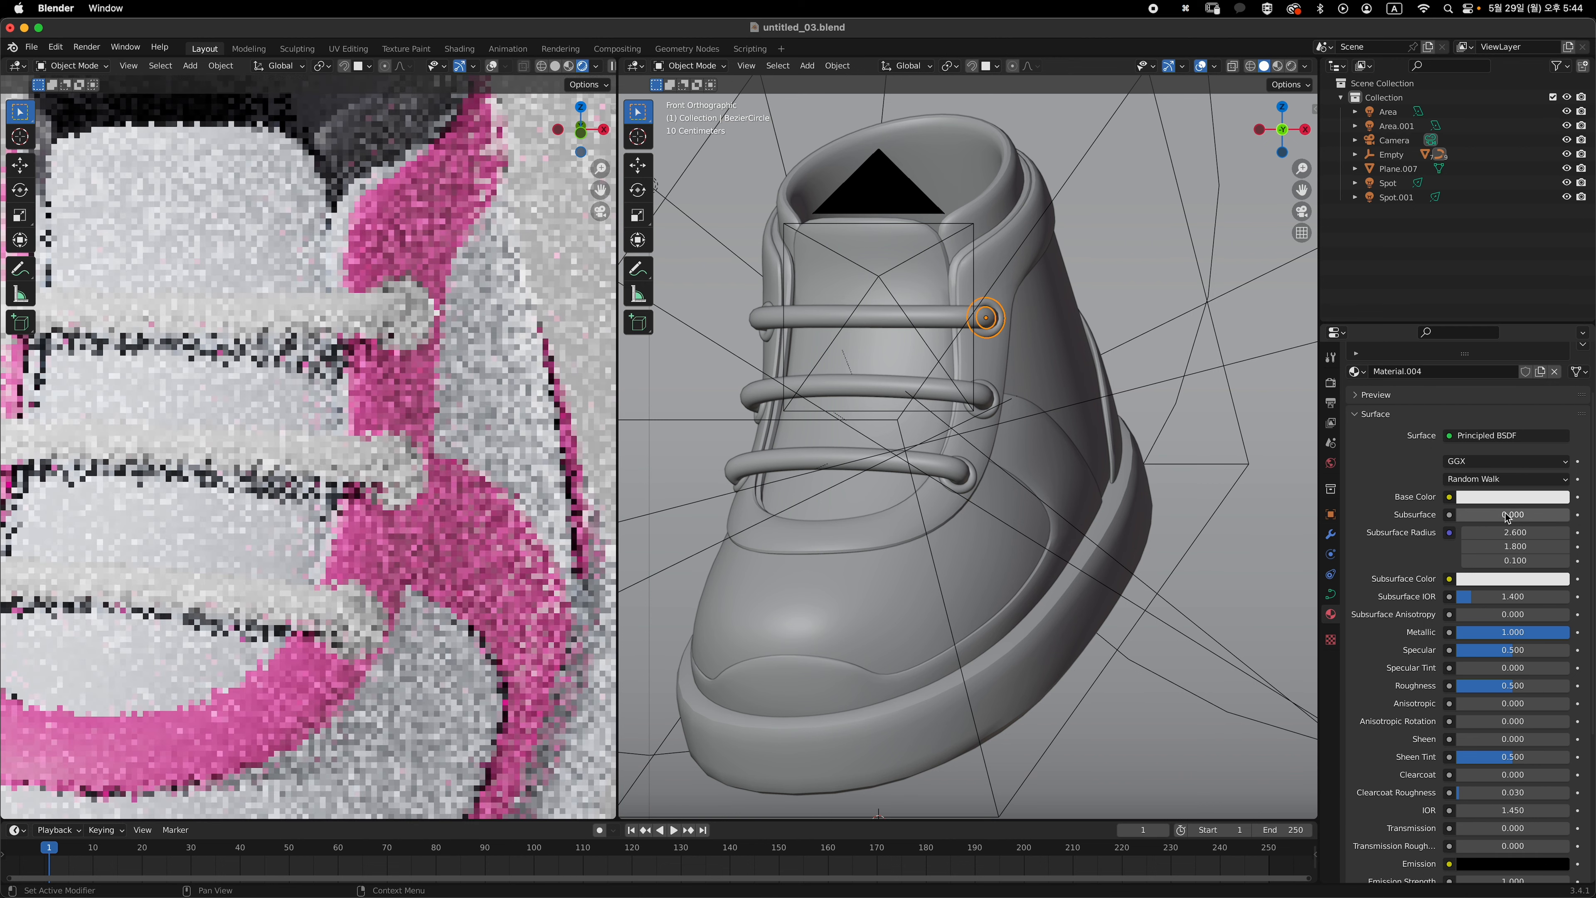
key(super+z)
click(1495, 577)
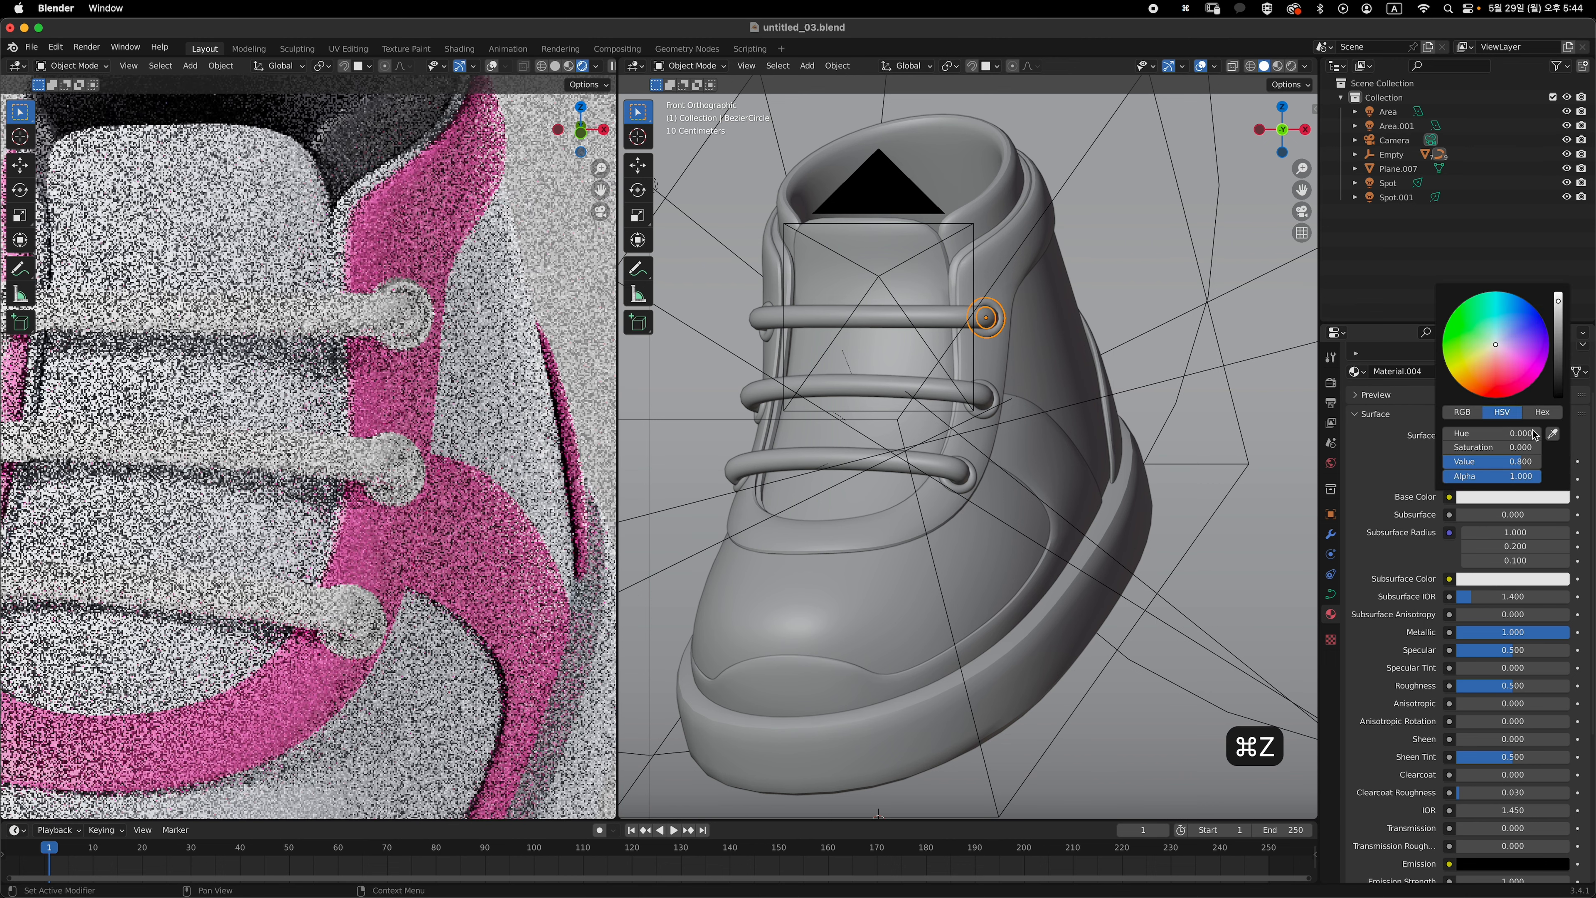
drag(1559, 318, 1562, 318)
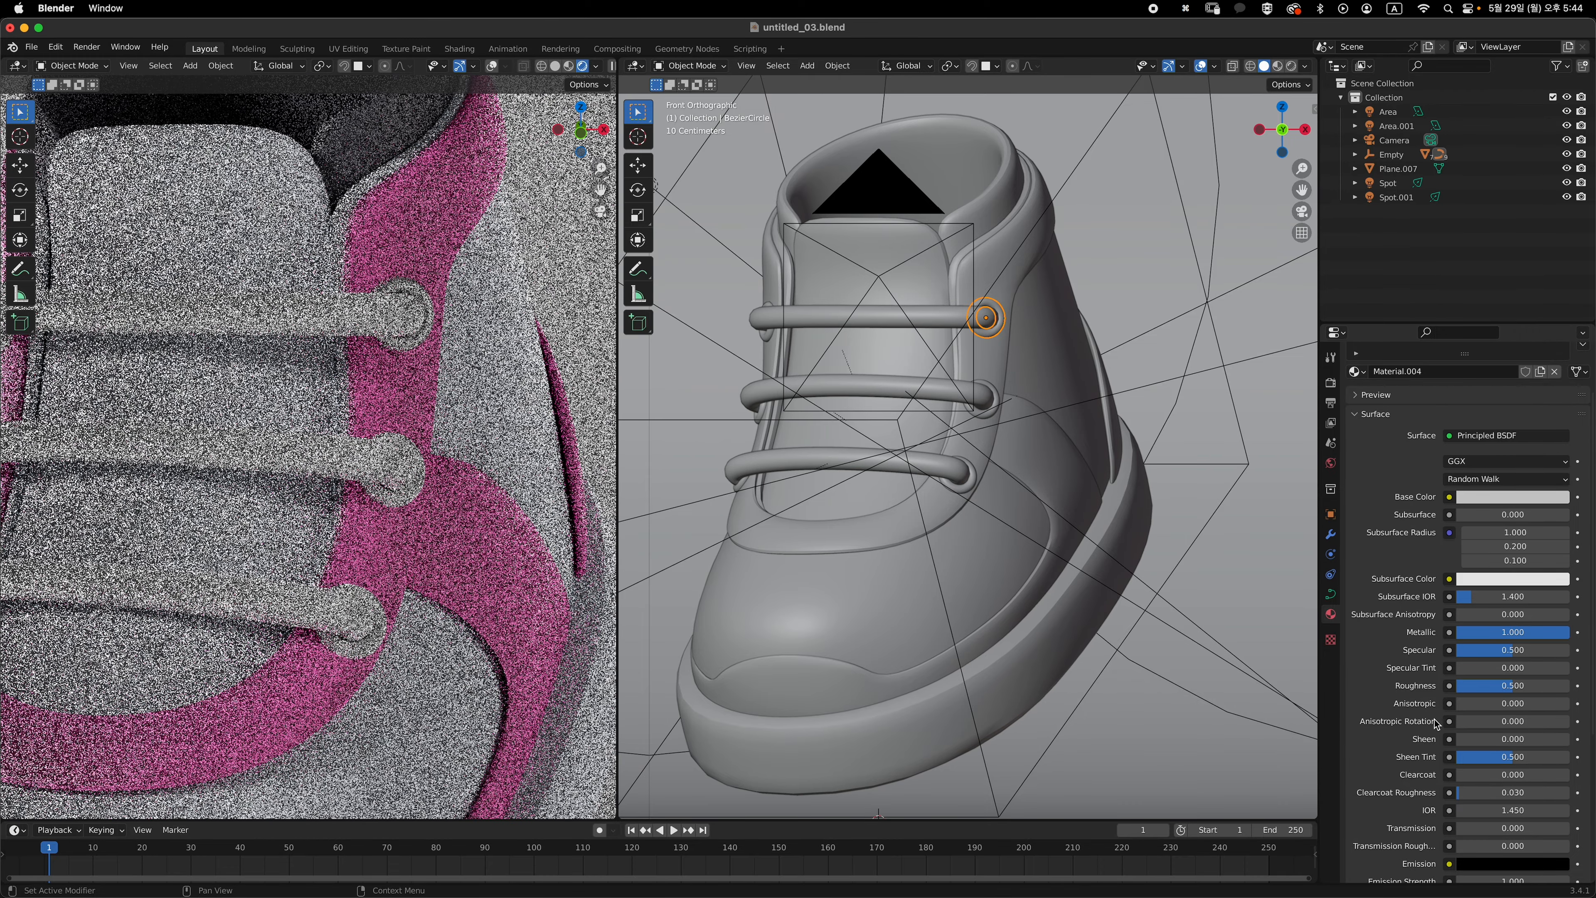
click(1526, 685)
text(.3)
key(Return)
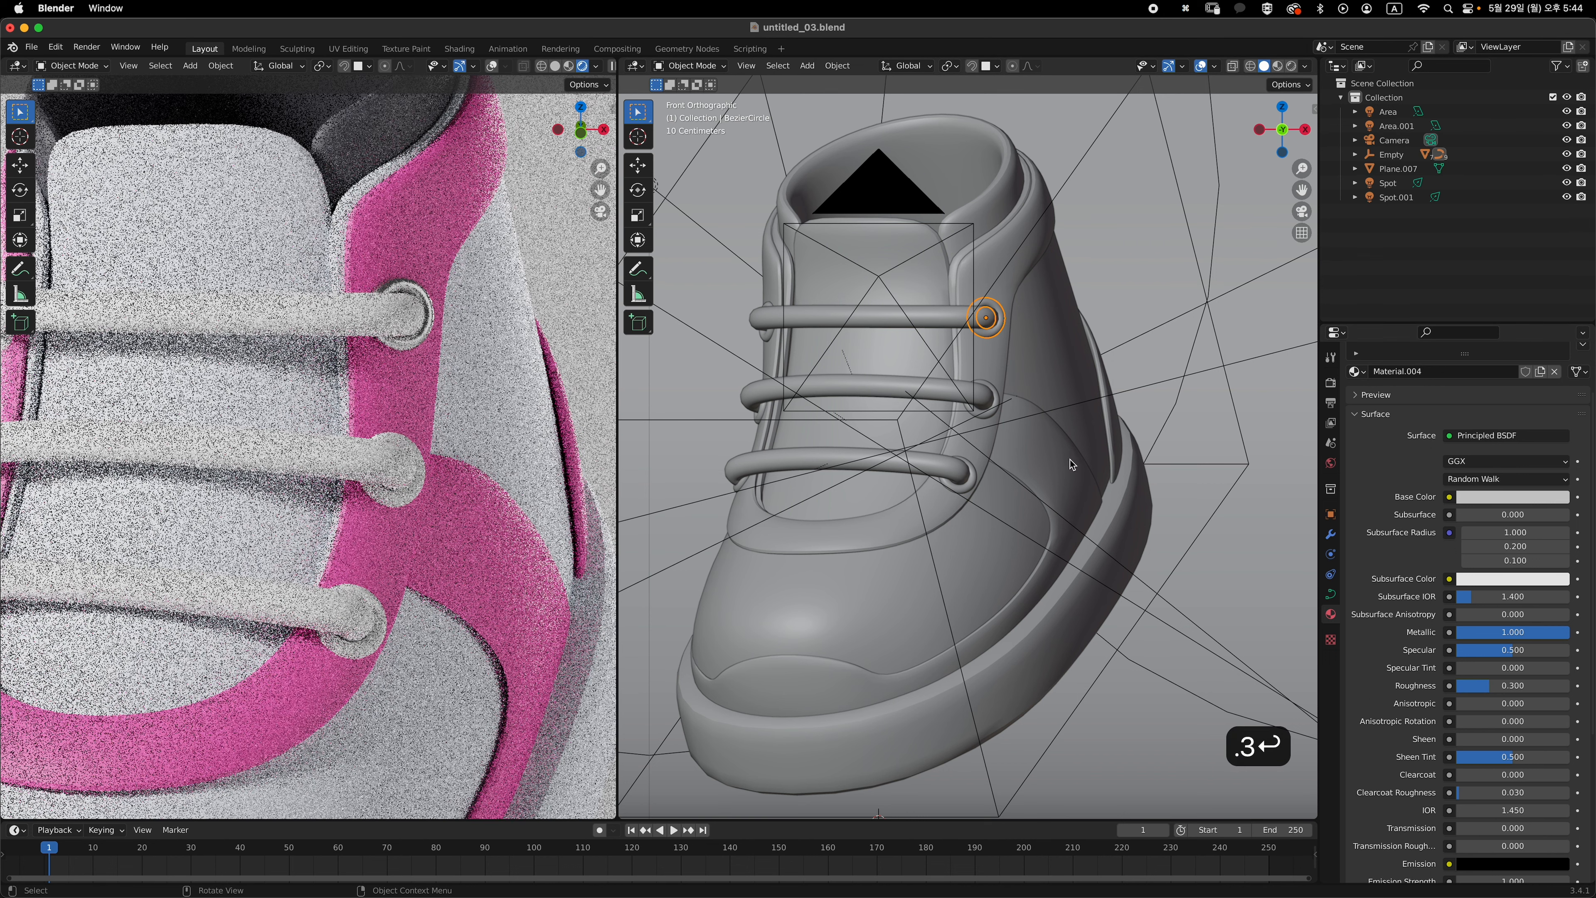
- Link the top eyelet ring's metallic material to the five other eyelet rings on both sides of the boot
shift+middle_drag(995, 444, 1076, 455)
click(1085, 362)
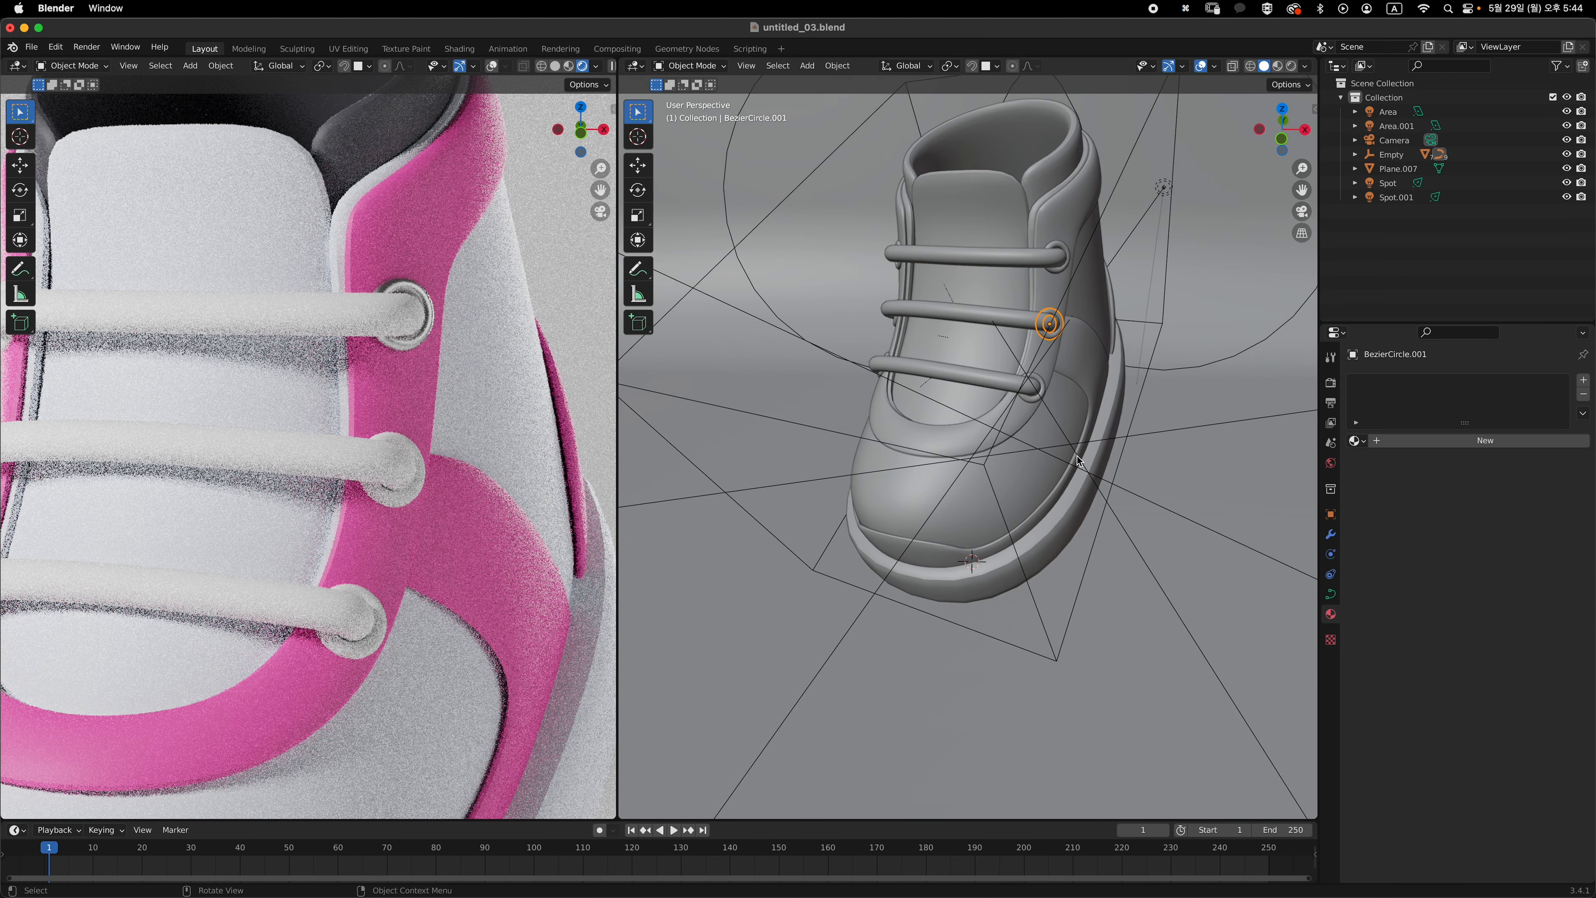
middle_drag(966, 392, 825, 457)
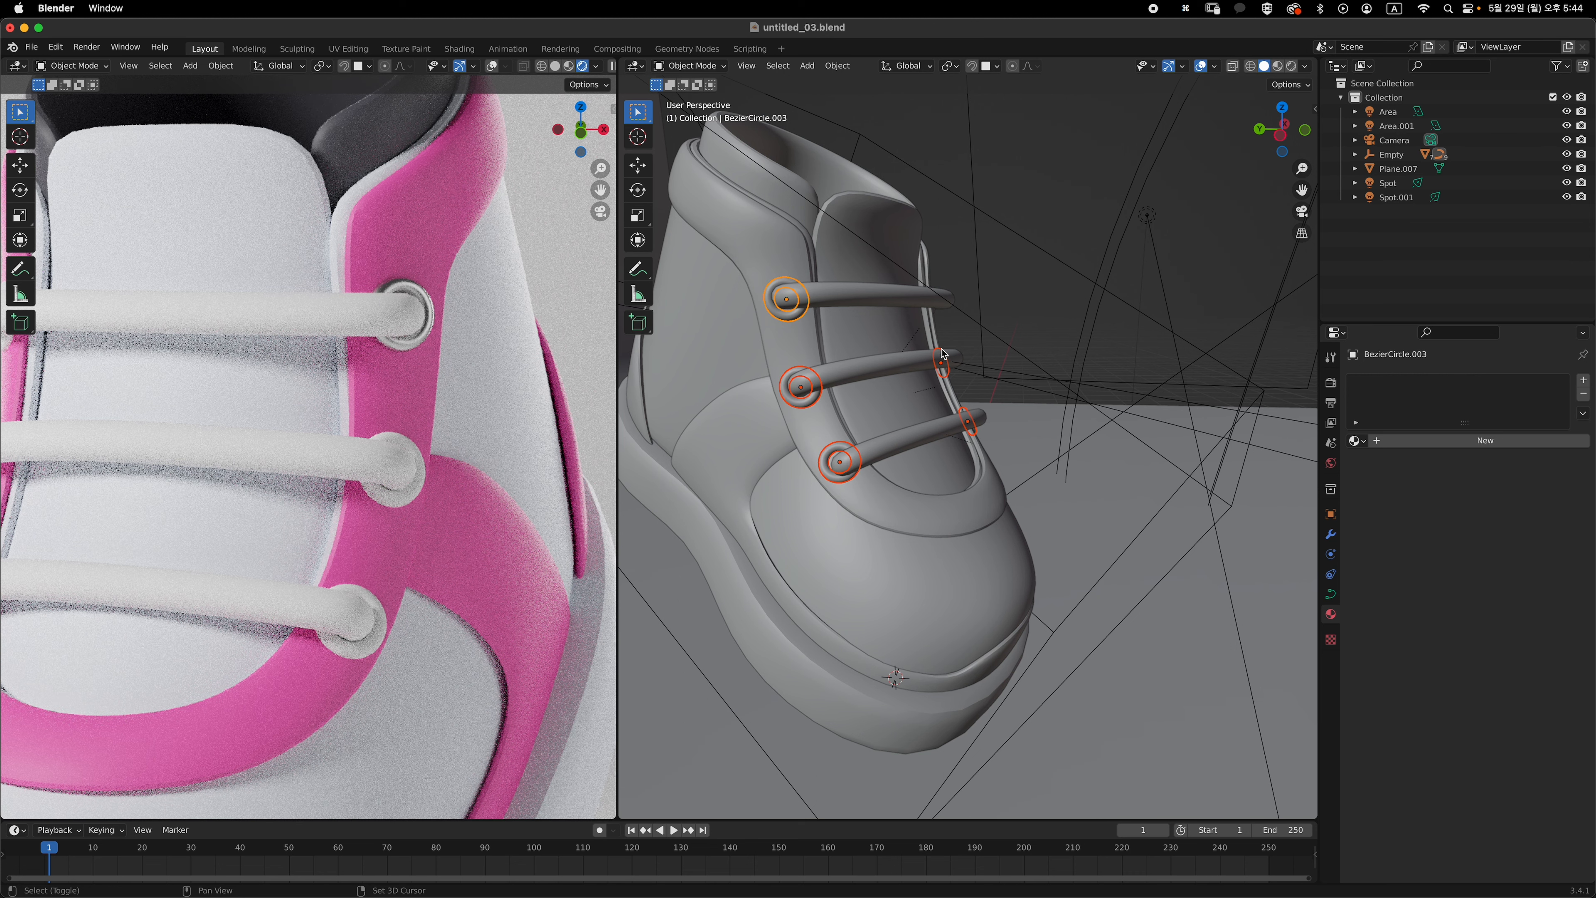
middle_drag(943, 354, 1043, 339)
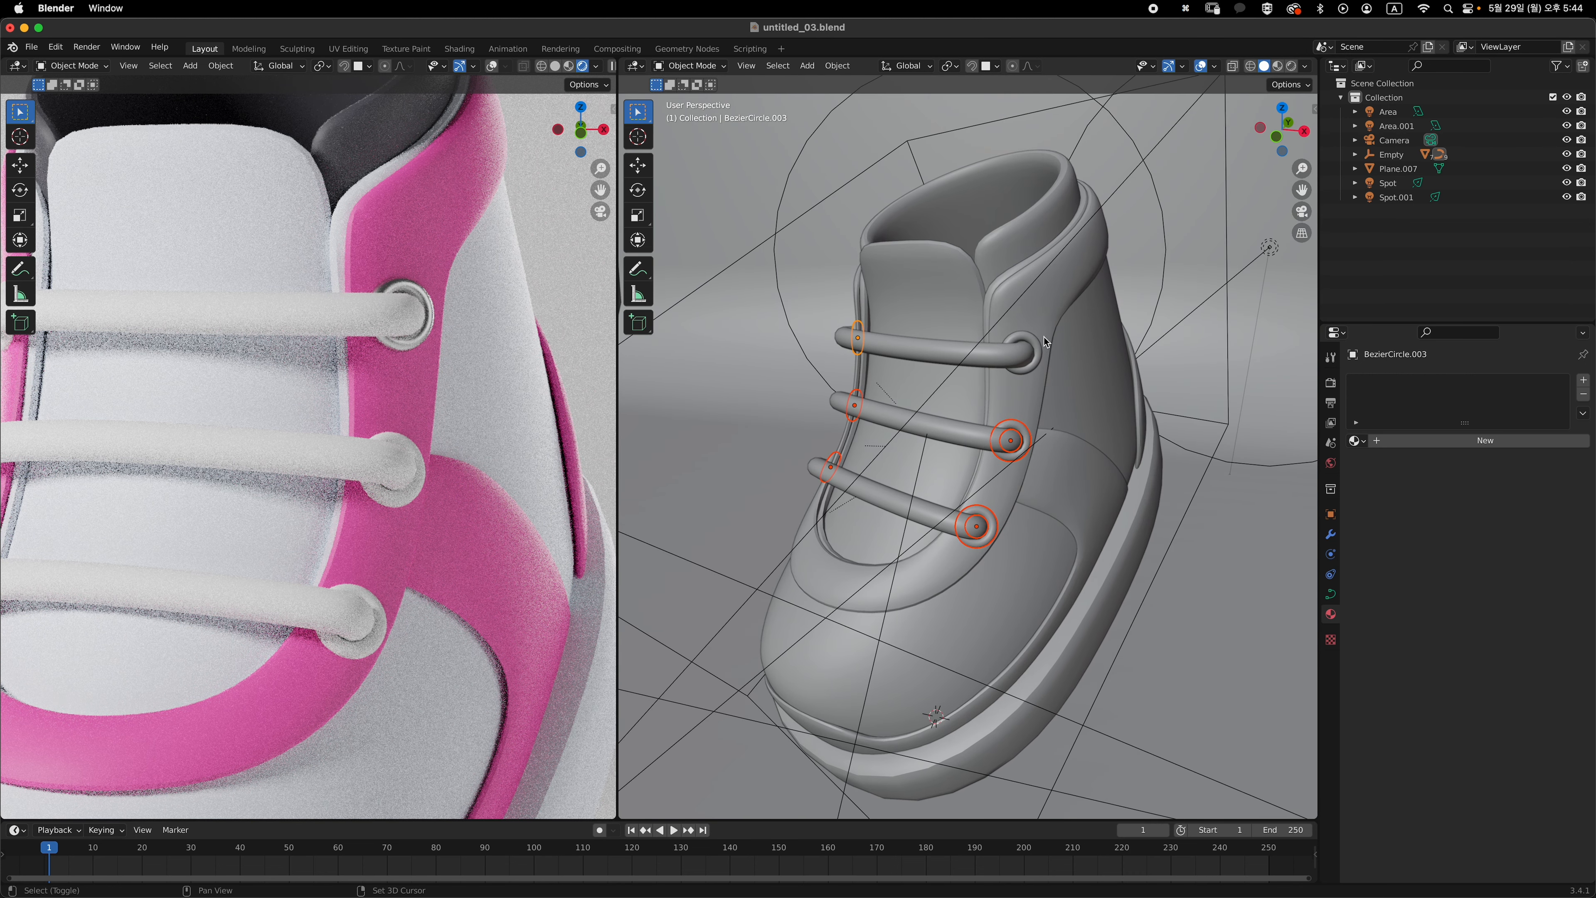
click(1046, 341)
key(super+l)
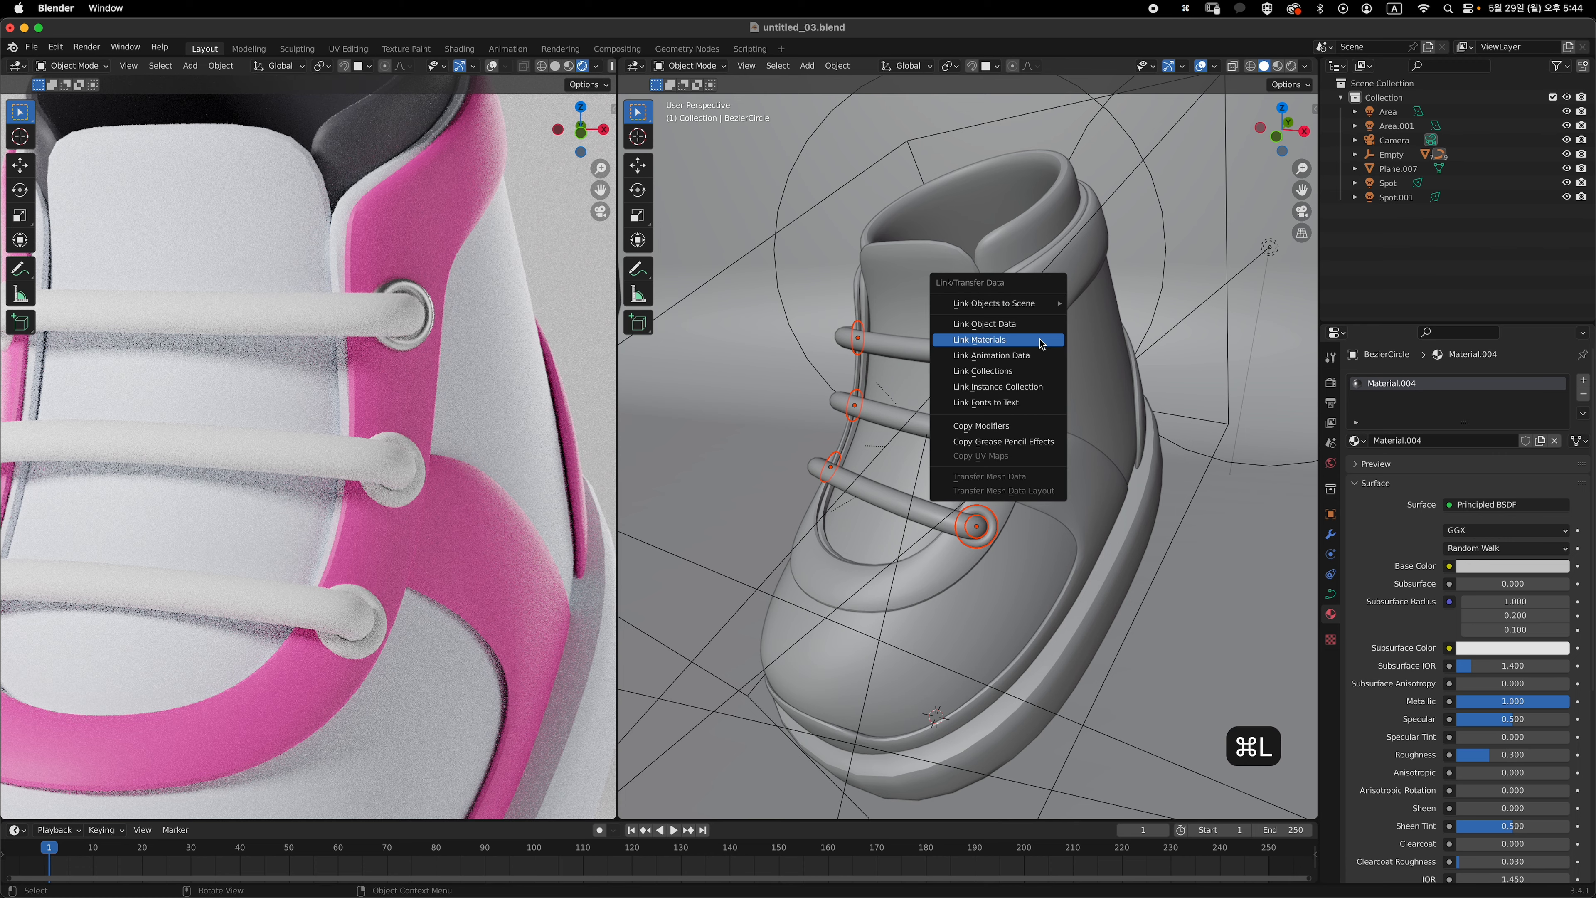
key(Return)
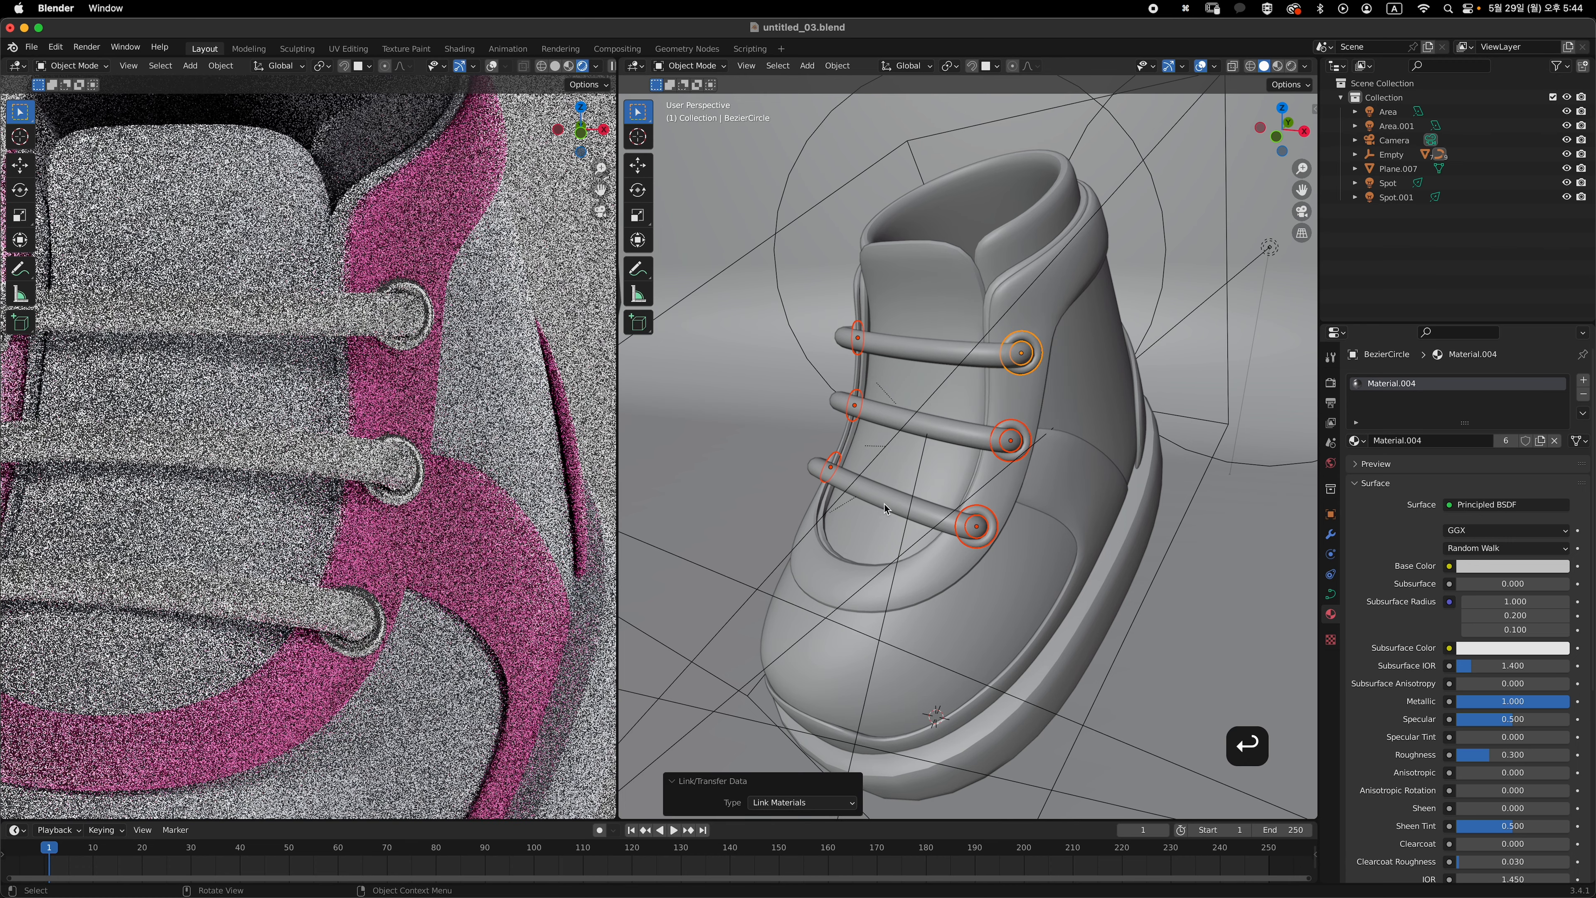
middle_drag(984, 434, 952, 464)
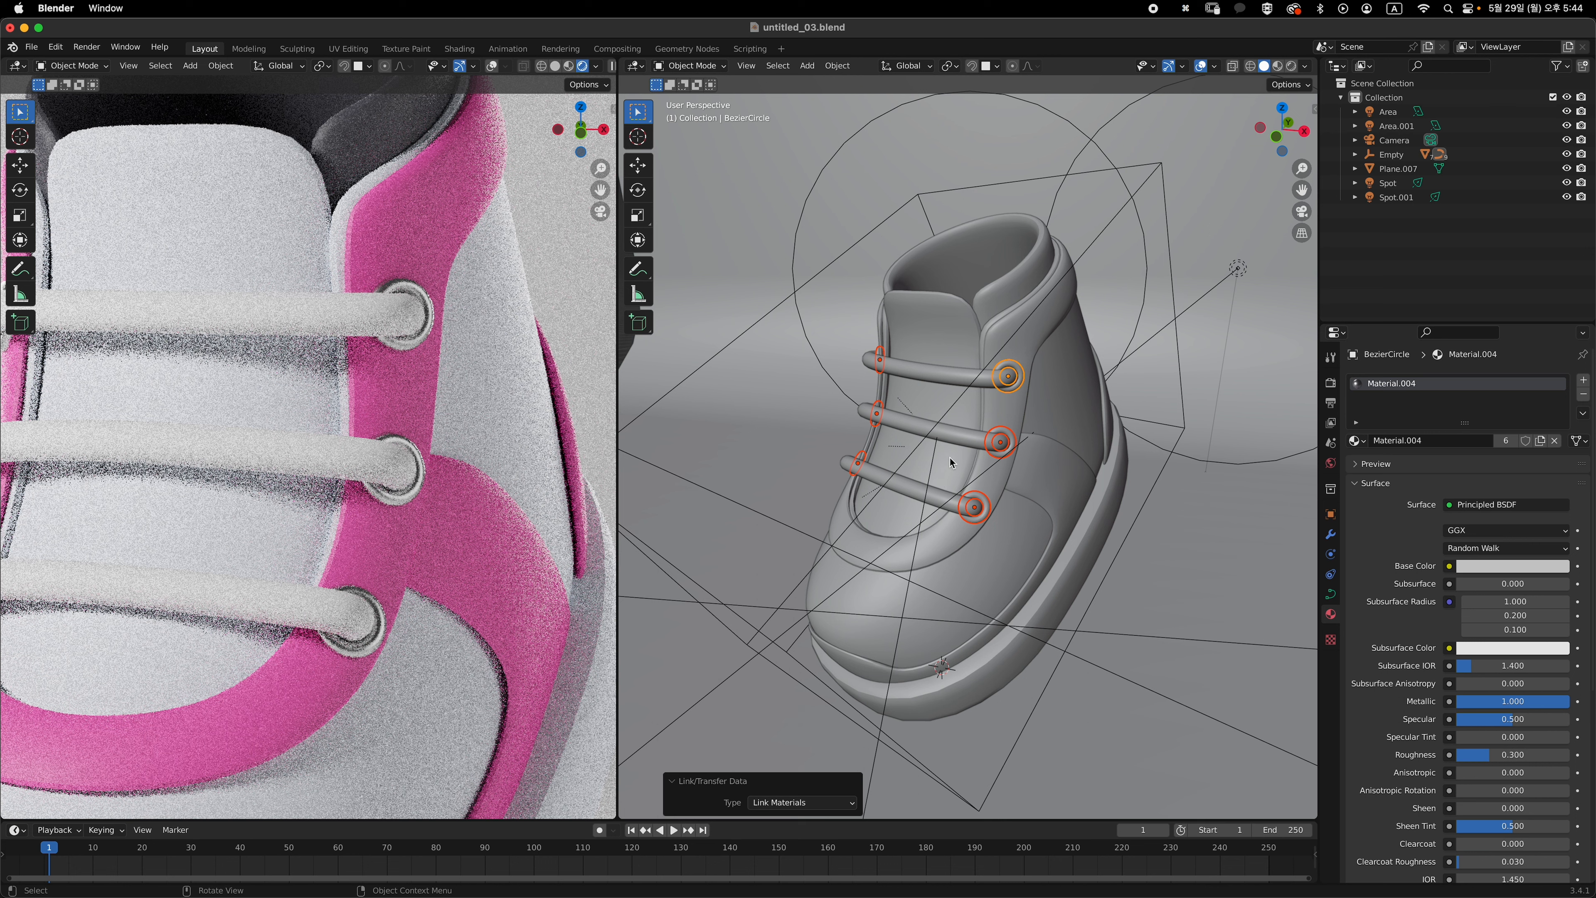
- Give the top lace a new yellow-orange material with hue about 0.087, saturation about 0.887 and value 1
scroll(470, 444, down, 6)
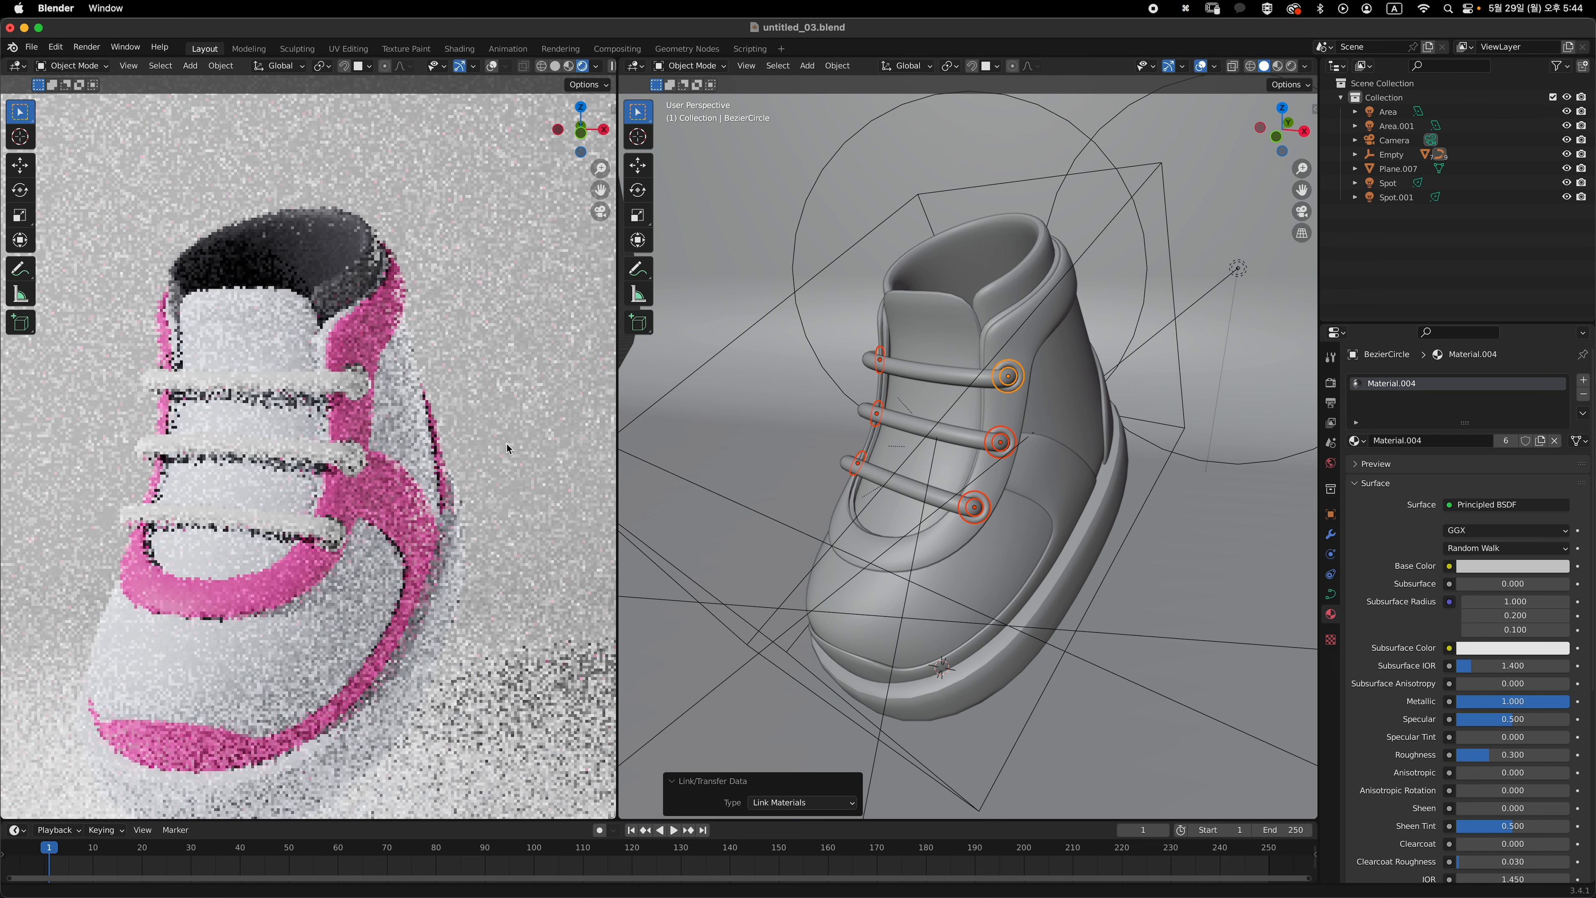
scroll(484, 506, down, 2)
click(980, 380)
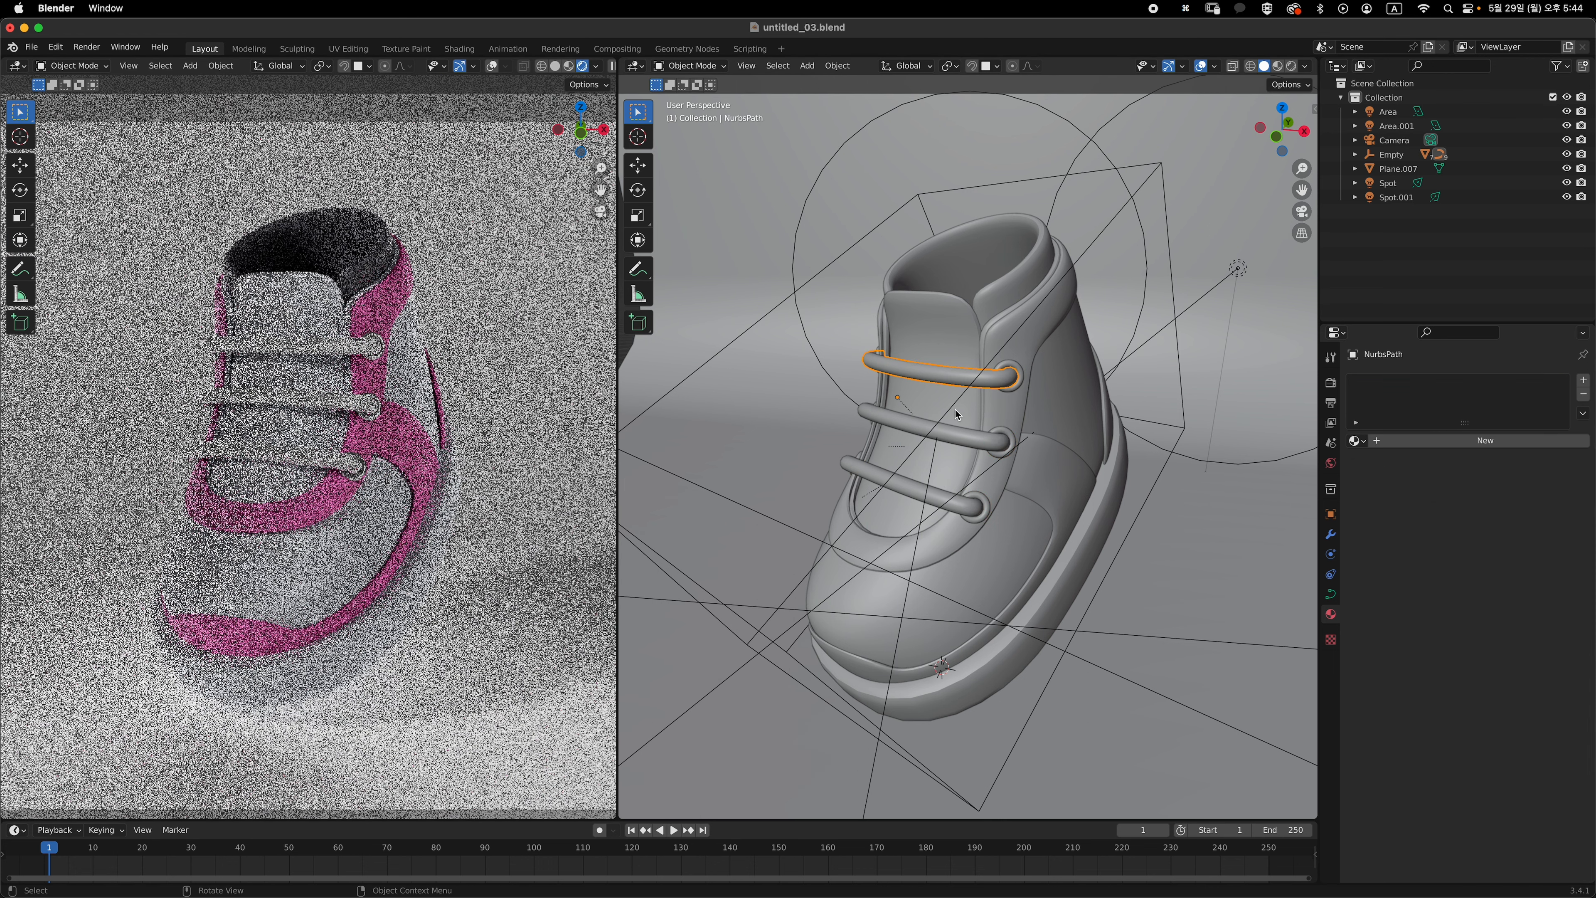
key(KP_1)
click(1464, 442)
click(1512, 566)
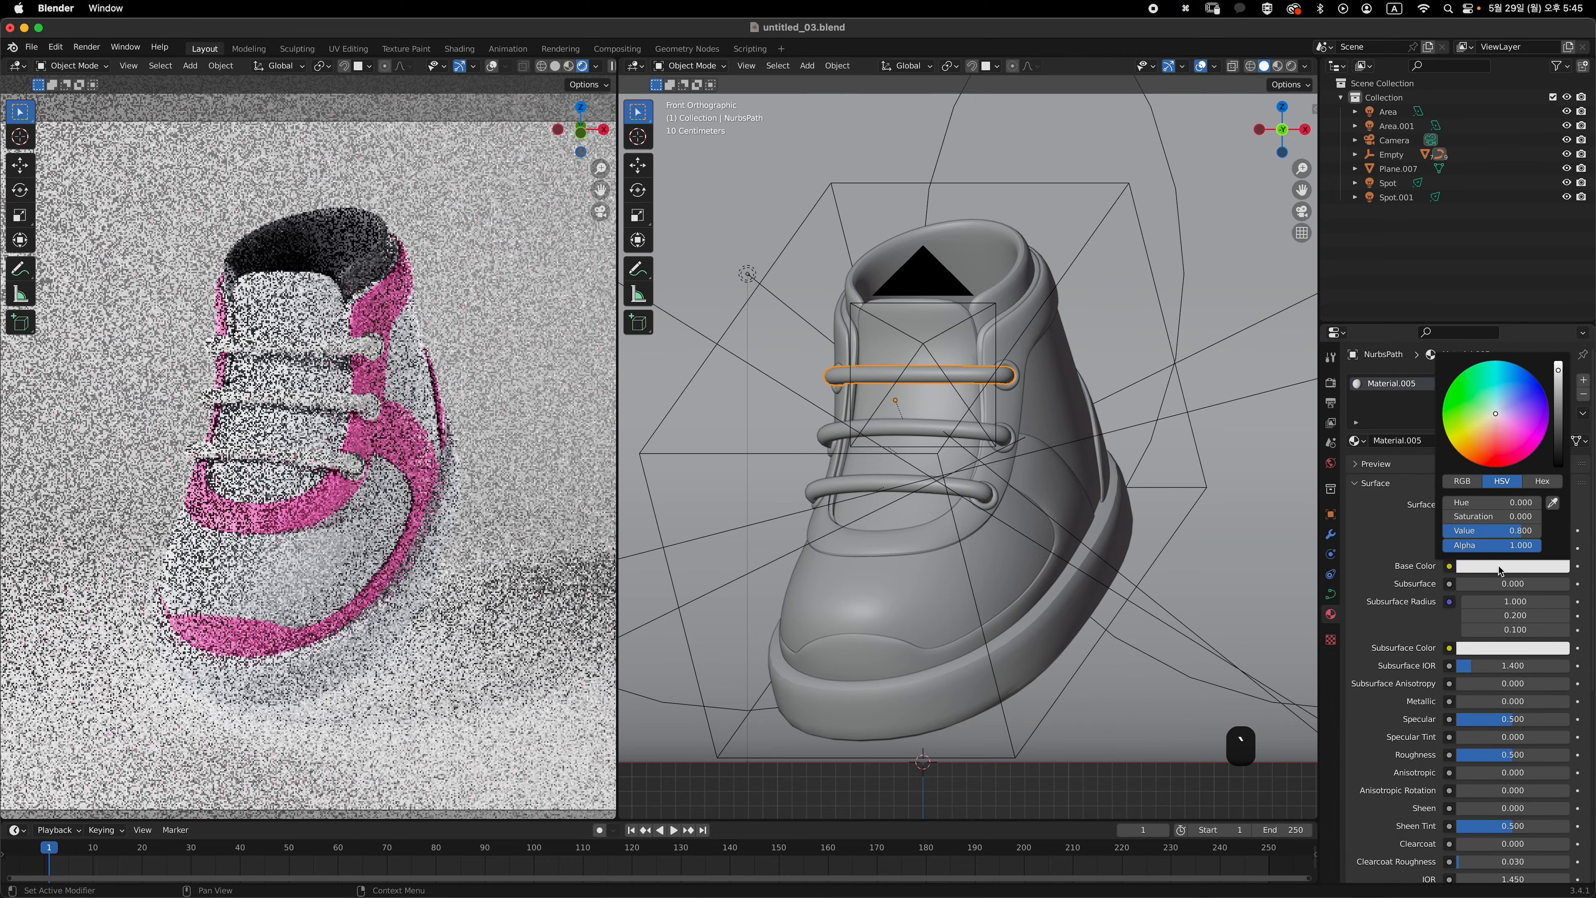
drag(1509, 430, 1474, 436)
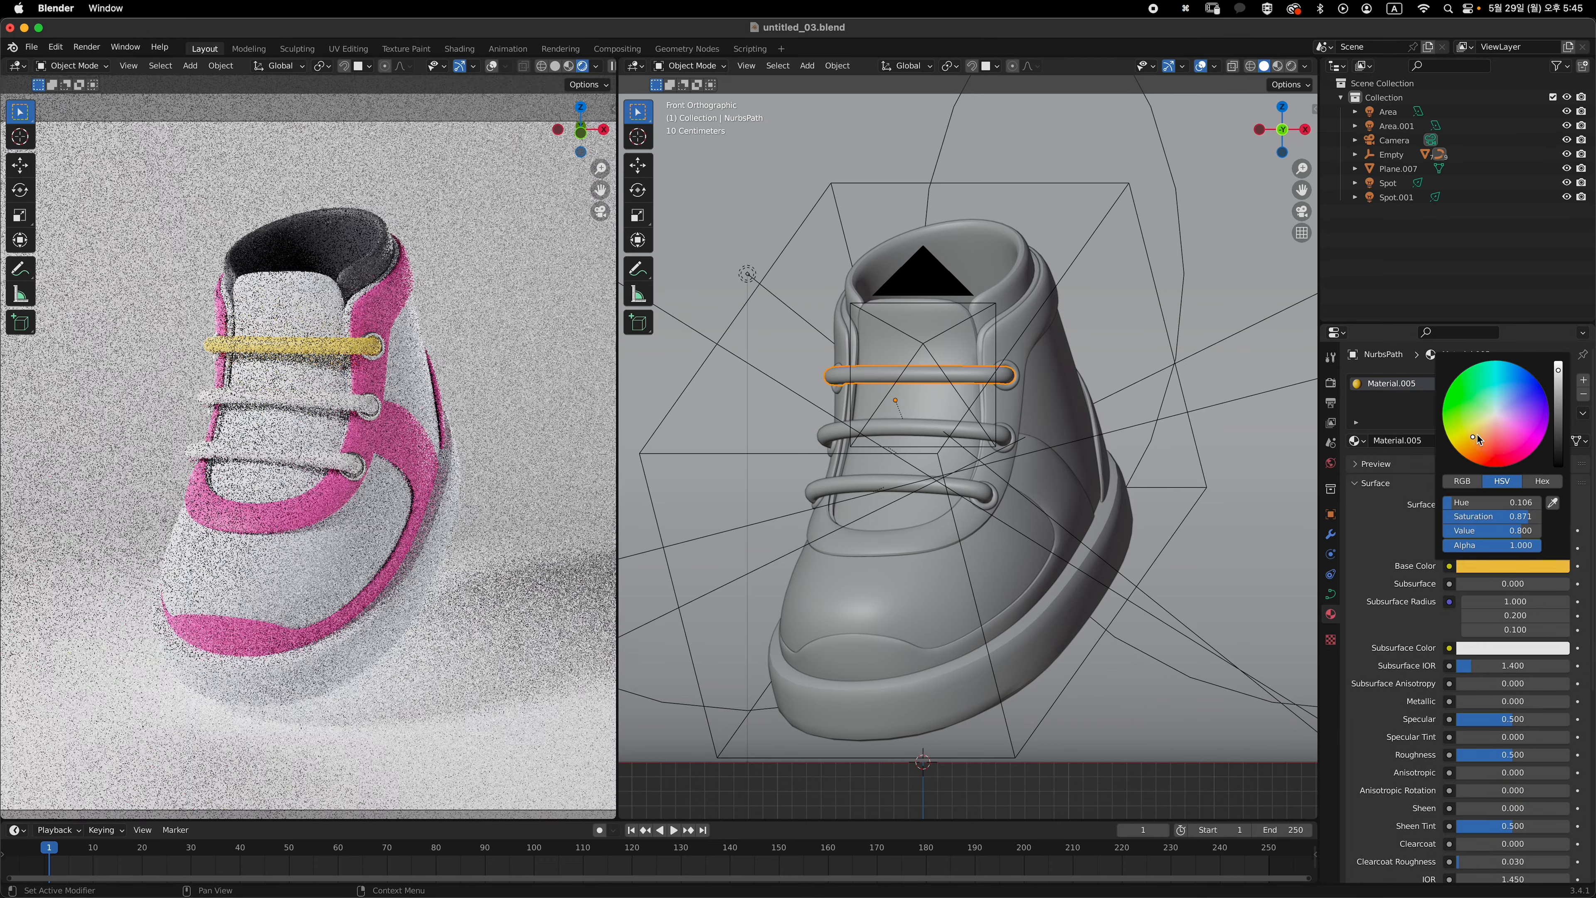
drag(1557, 368, 1551, 362)
drag(1473, 438, 1475, 441)
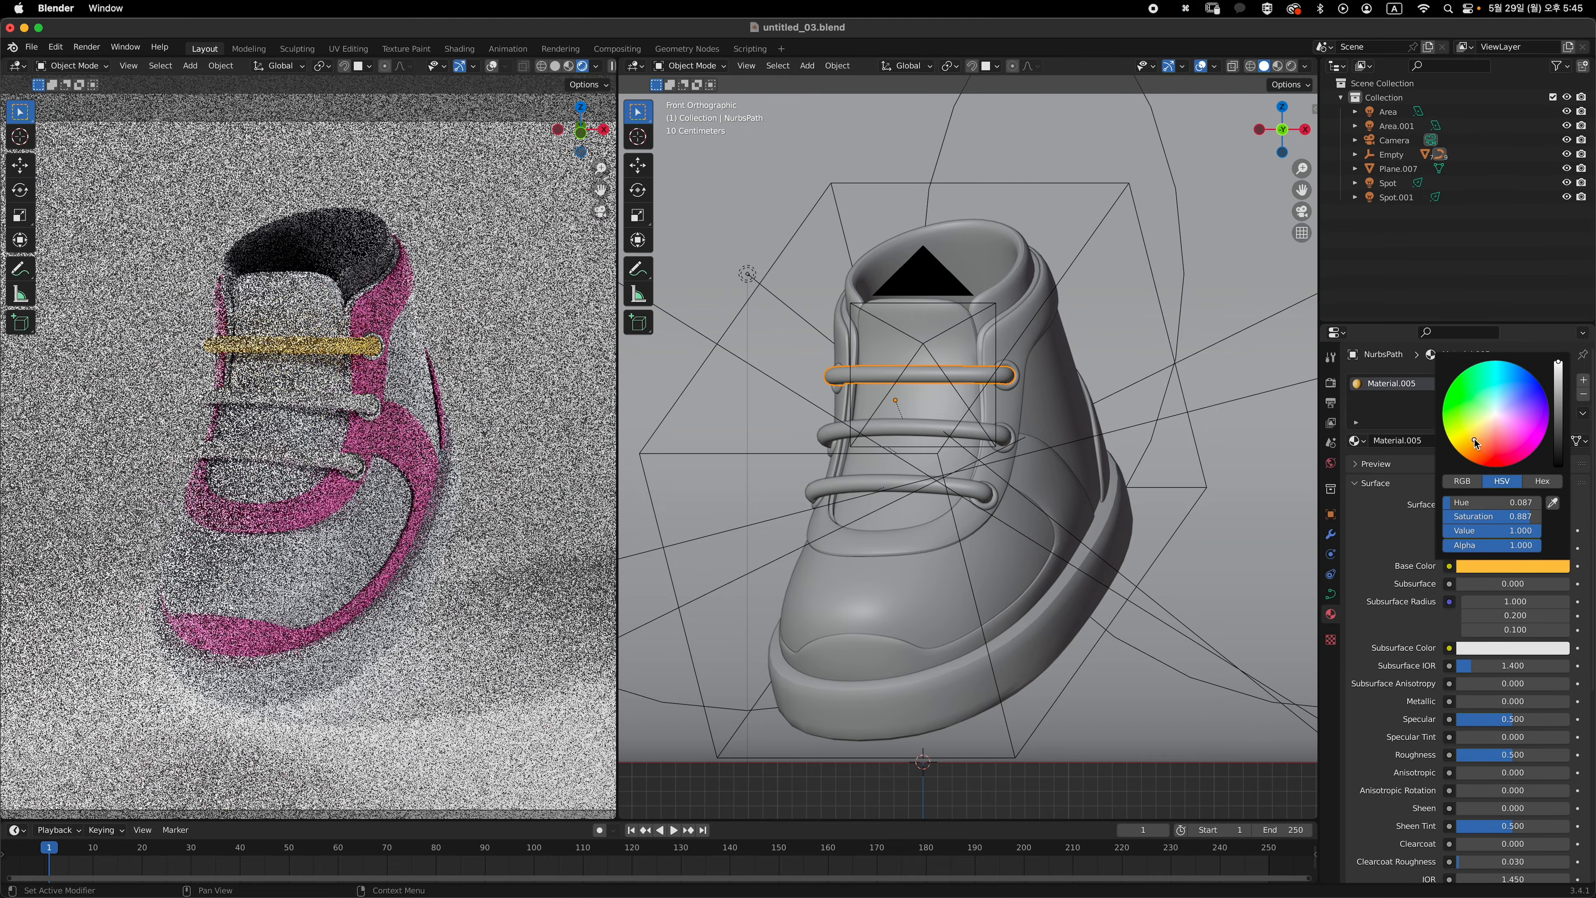
- Set the roughness of the top lace's material to 1
scroll(1438, 583, down, 4)
double_click(1537, 656)
text(1)
key(Return)
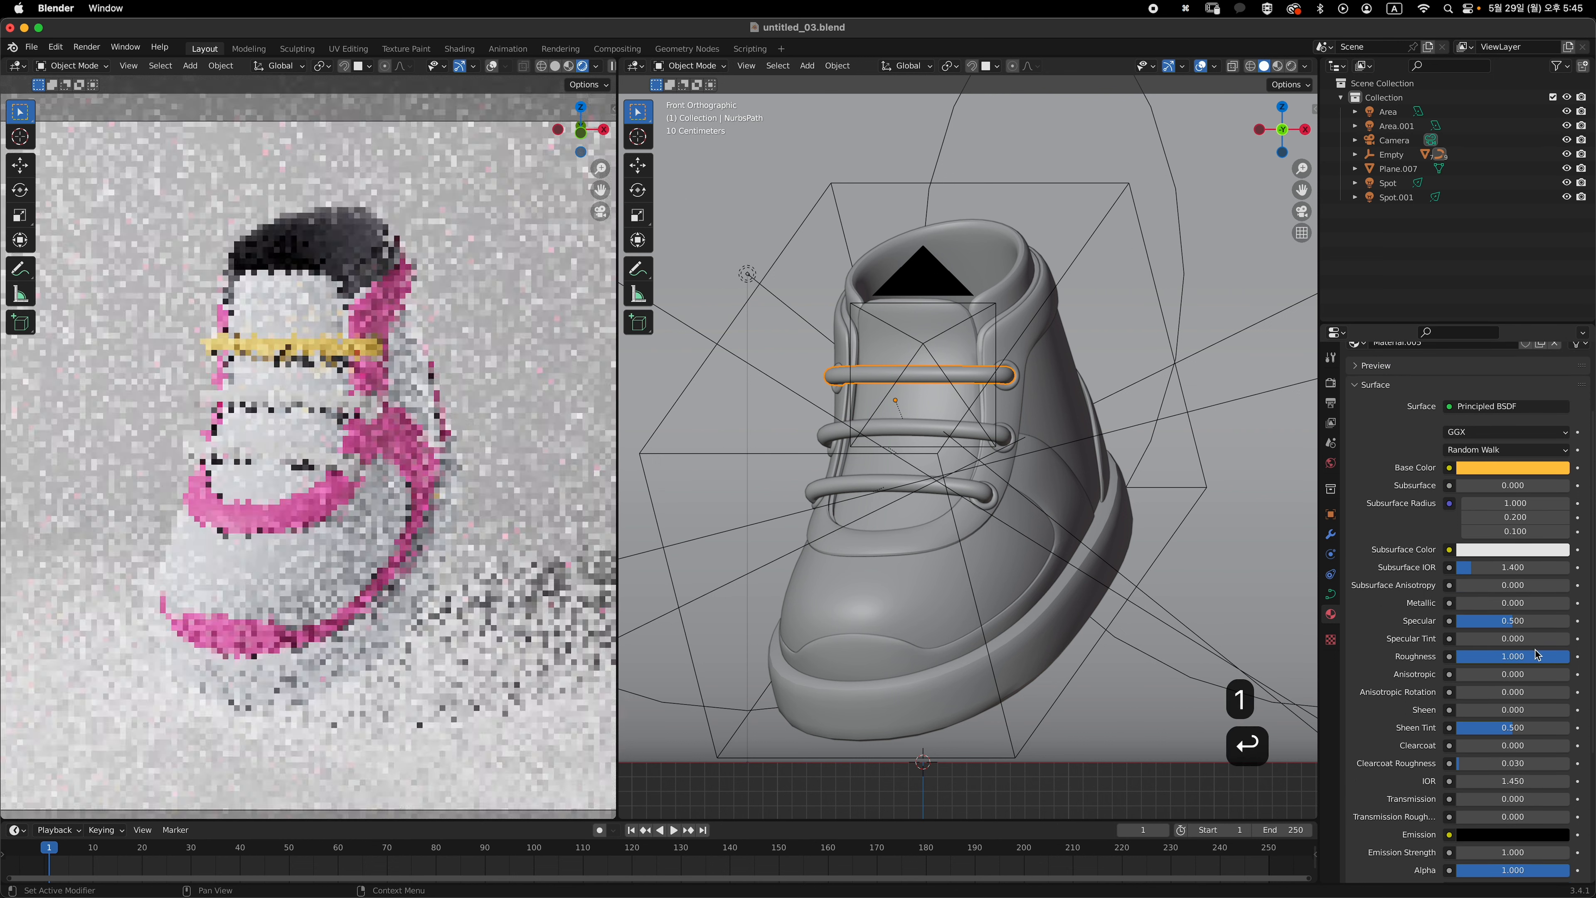
- Link the top lace's yellow-orange material to the middle and lower laces
click(937, 430)
shift+click(869, 481)
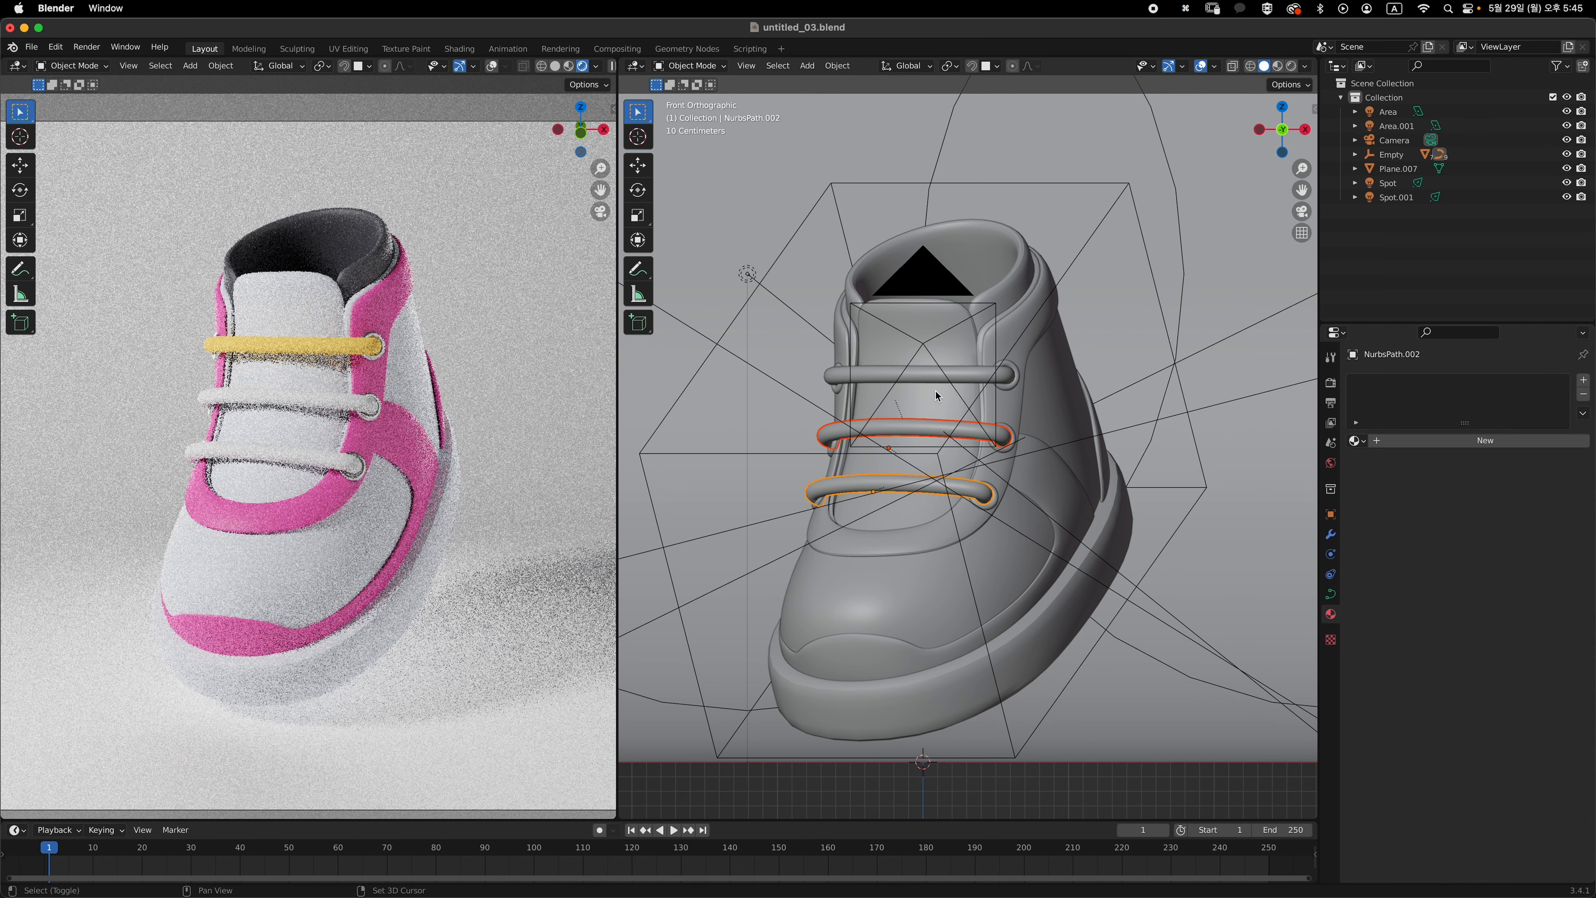
shift+click(950, 375)
key(super+l)
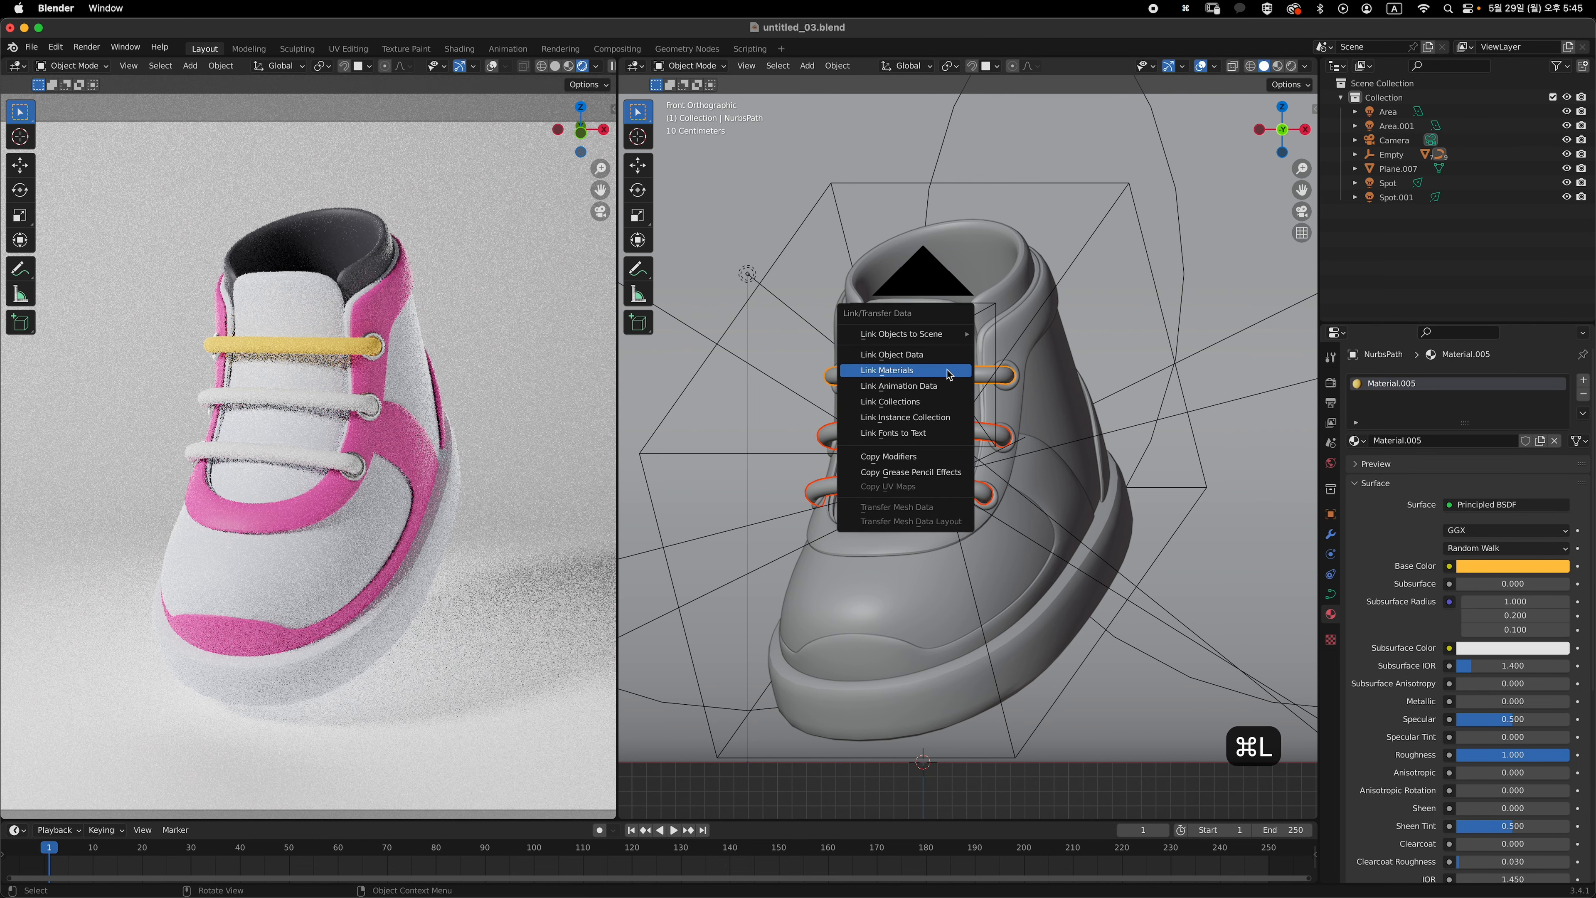
key(Return)
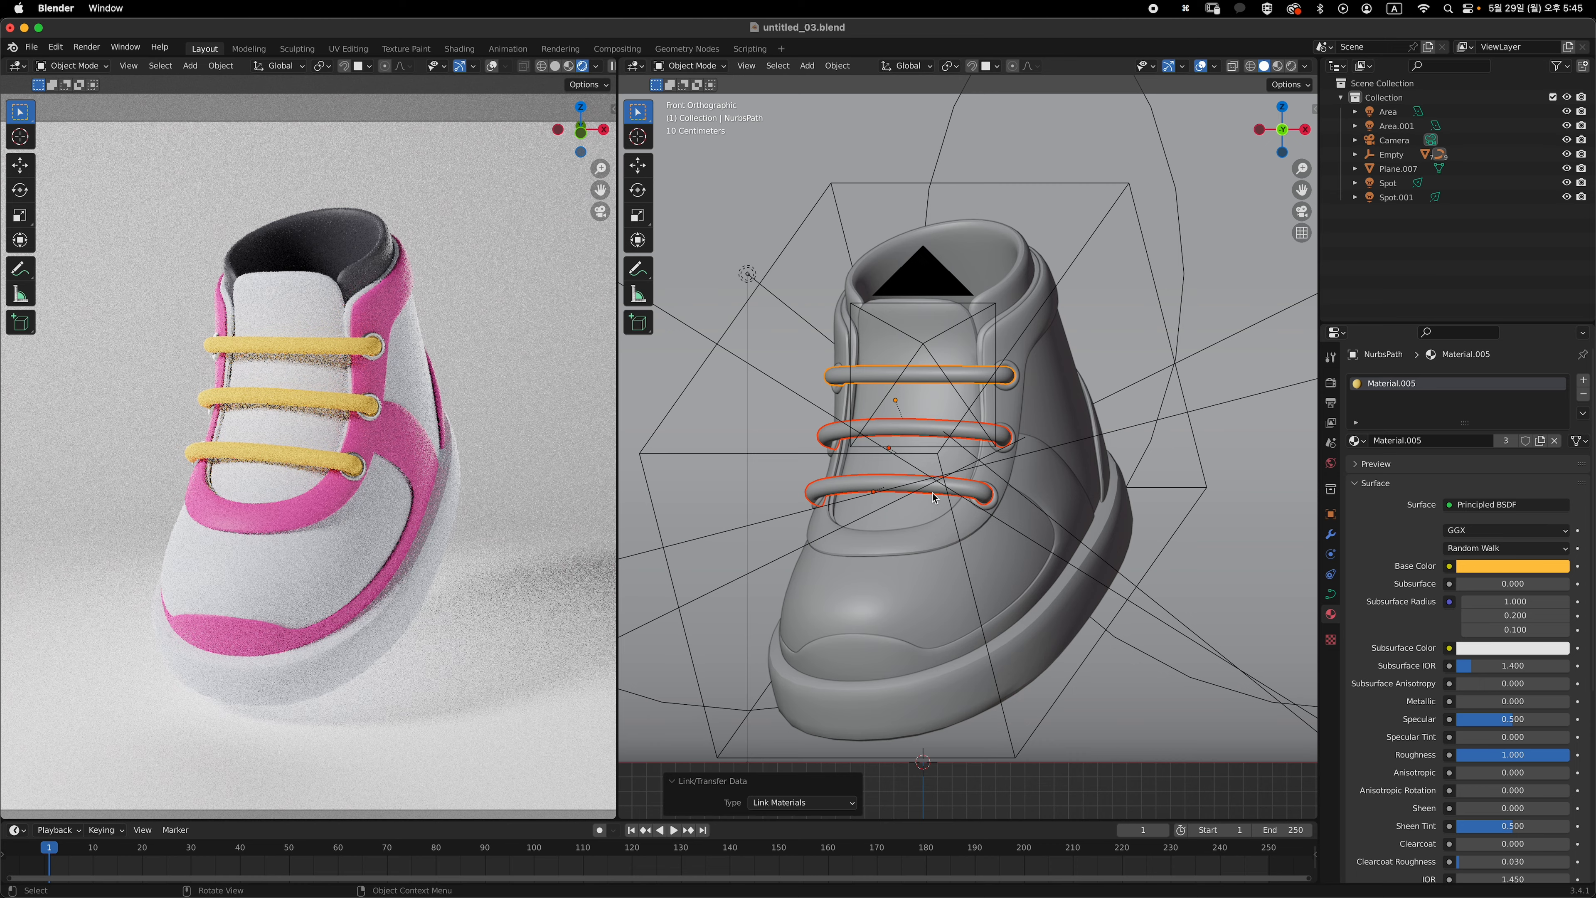
- Give the studio backdrop plane a new material with a cyan-blue base color and roughness 1
scroll(456, 508, down, 3)
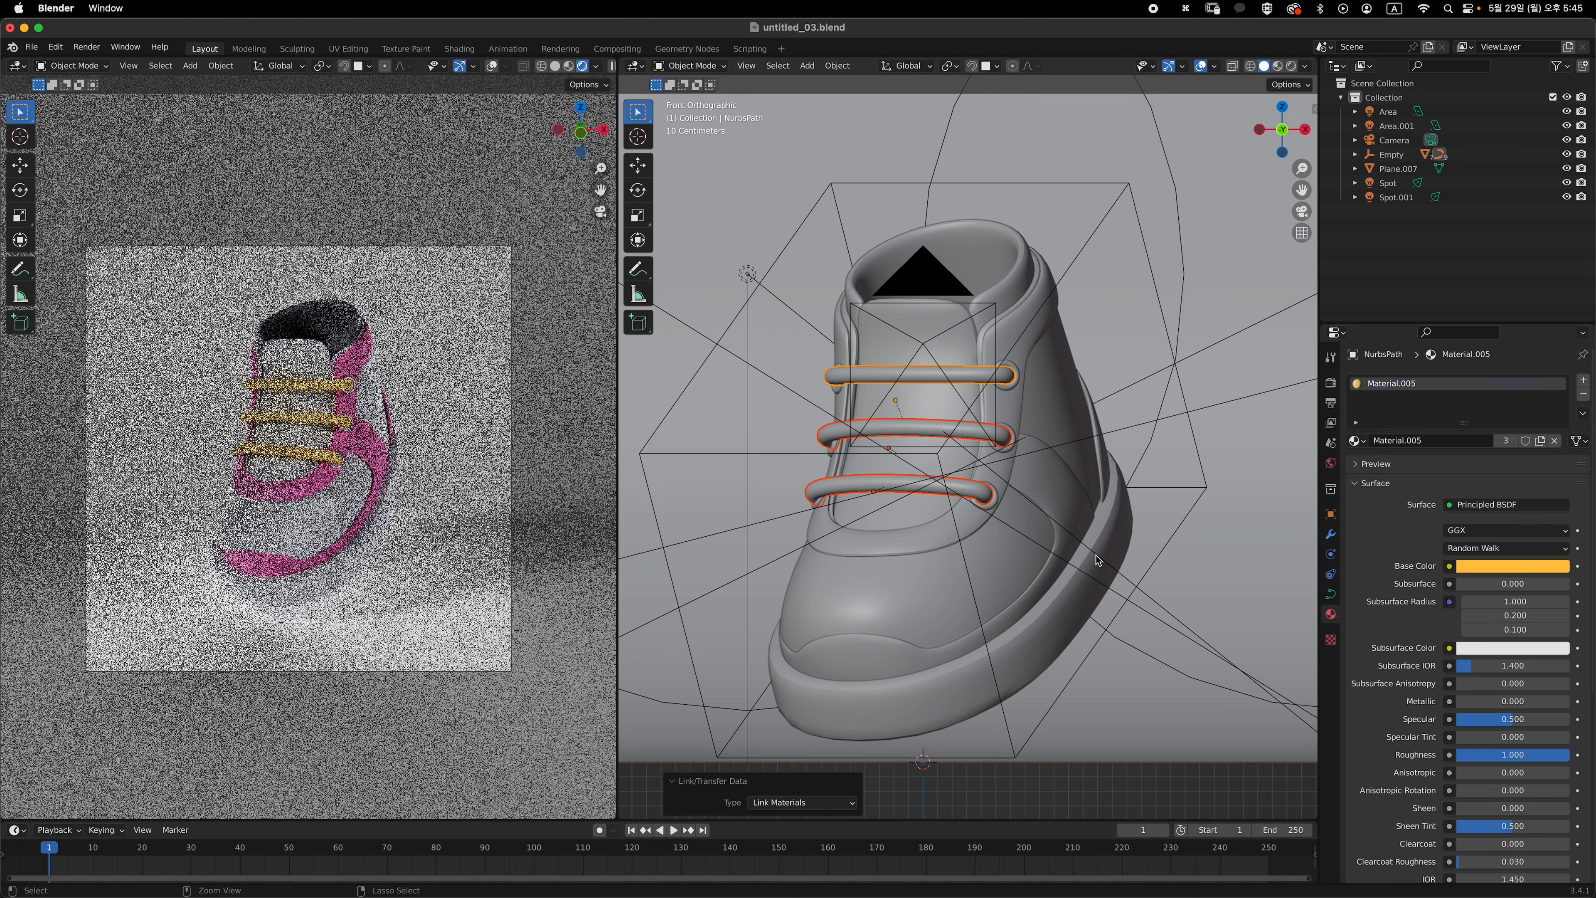
scroll(1136, 579, down, 2)
click(1135, 579)
click(1471, 439)
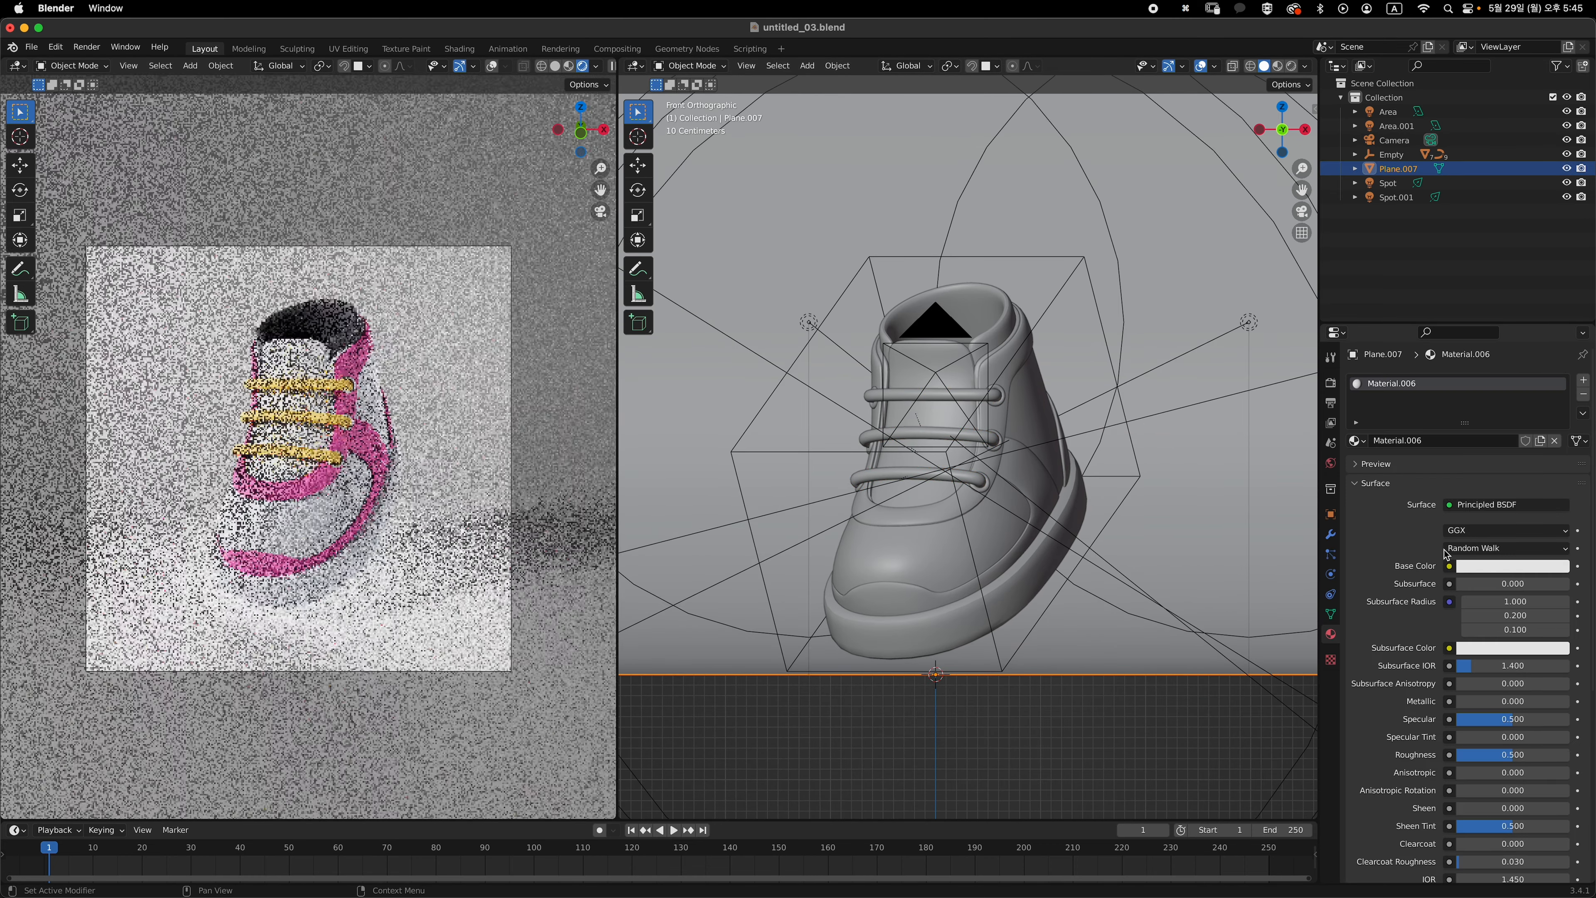
click(1512, 566)
drag(1492, 394, 1499, 389)
drag(1499, 399, 1502, 385)
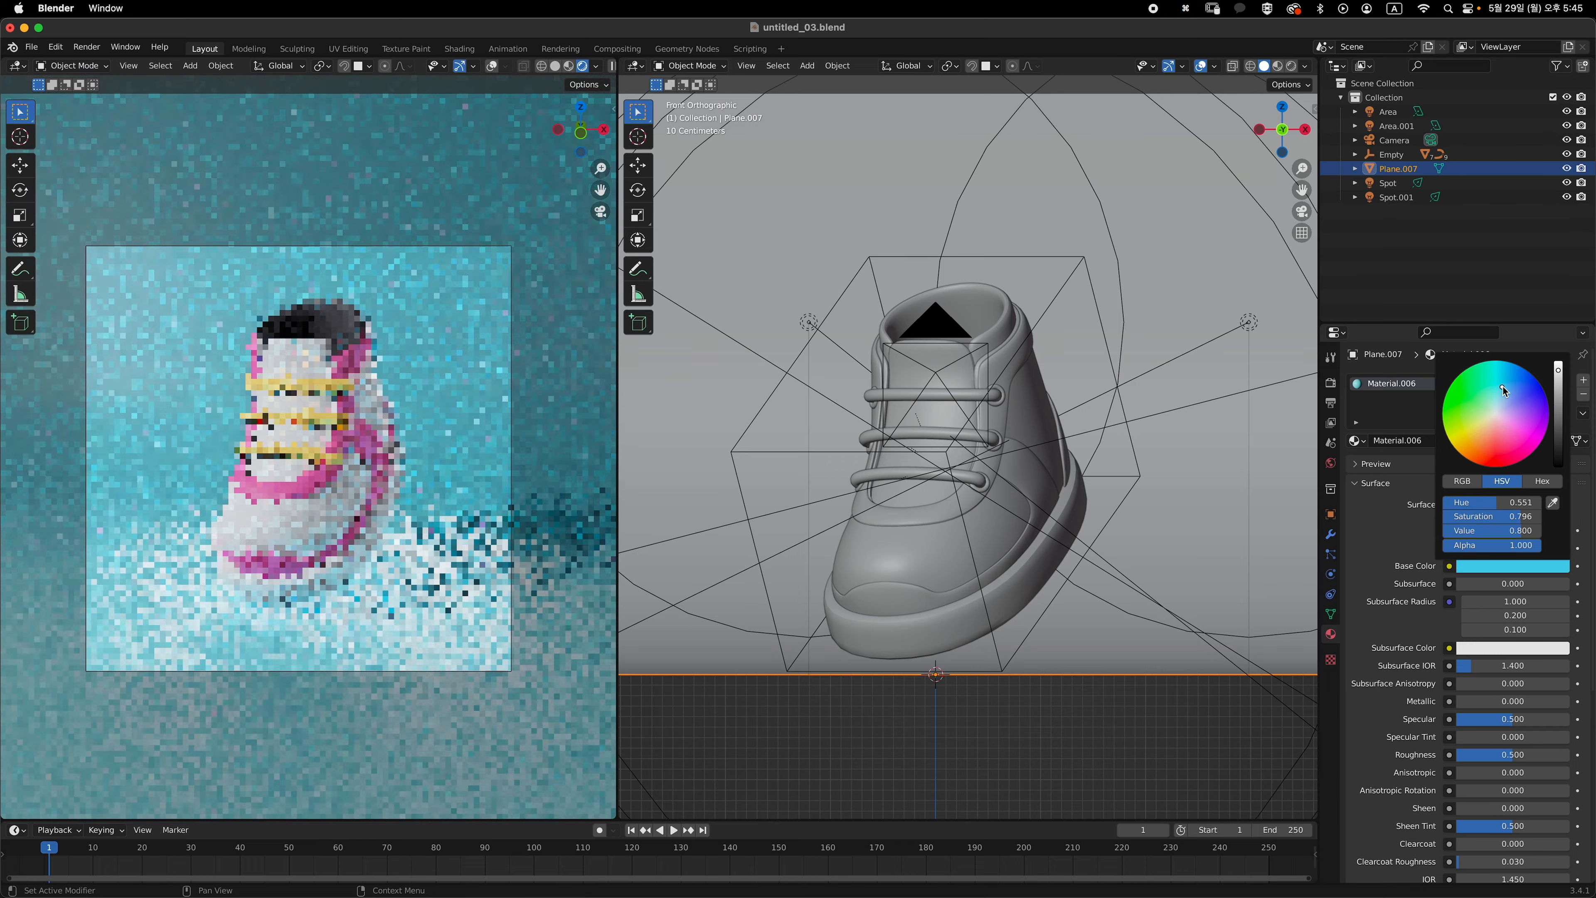
drag(1513, 754, 1571, 754)
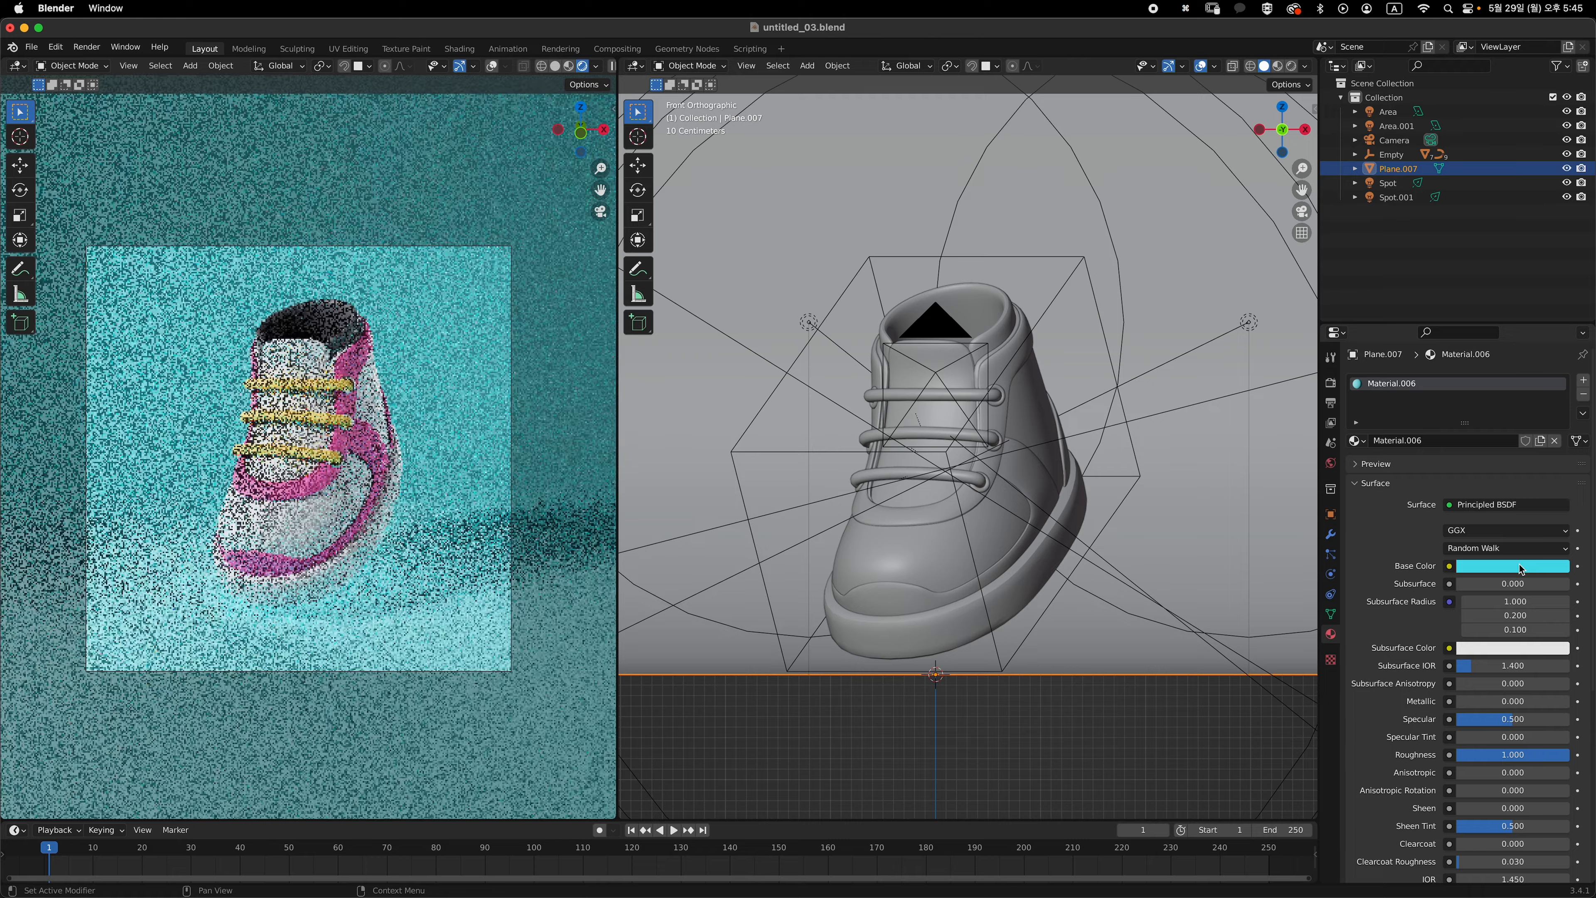
- Change the backdrop material's base color to purple
click(1506, 567)
click(1484, 424)
mouse_move(1509, 421)
mouse_down()
mouse_move(1499, 433)
mouse_move(1522, 401)
mouse_up()
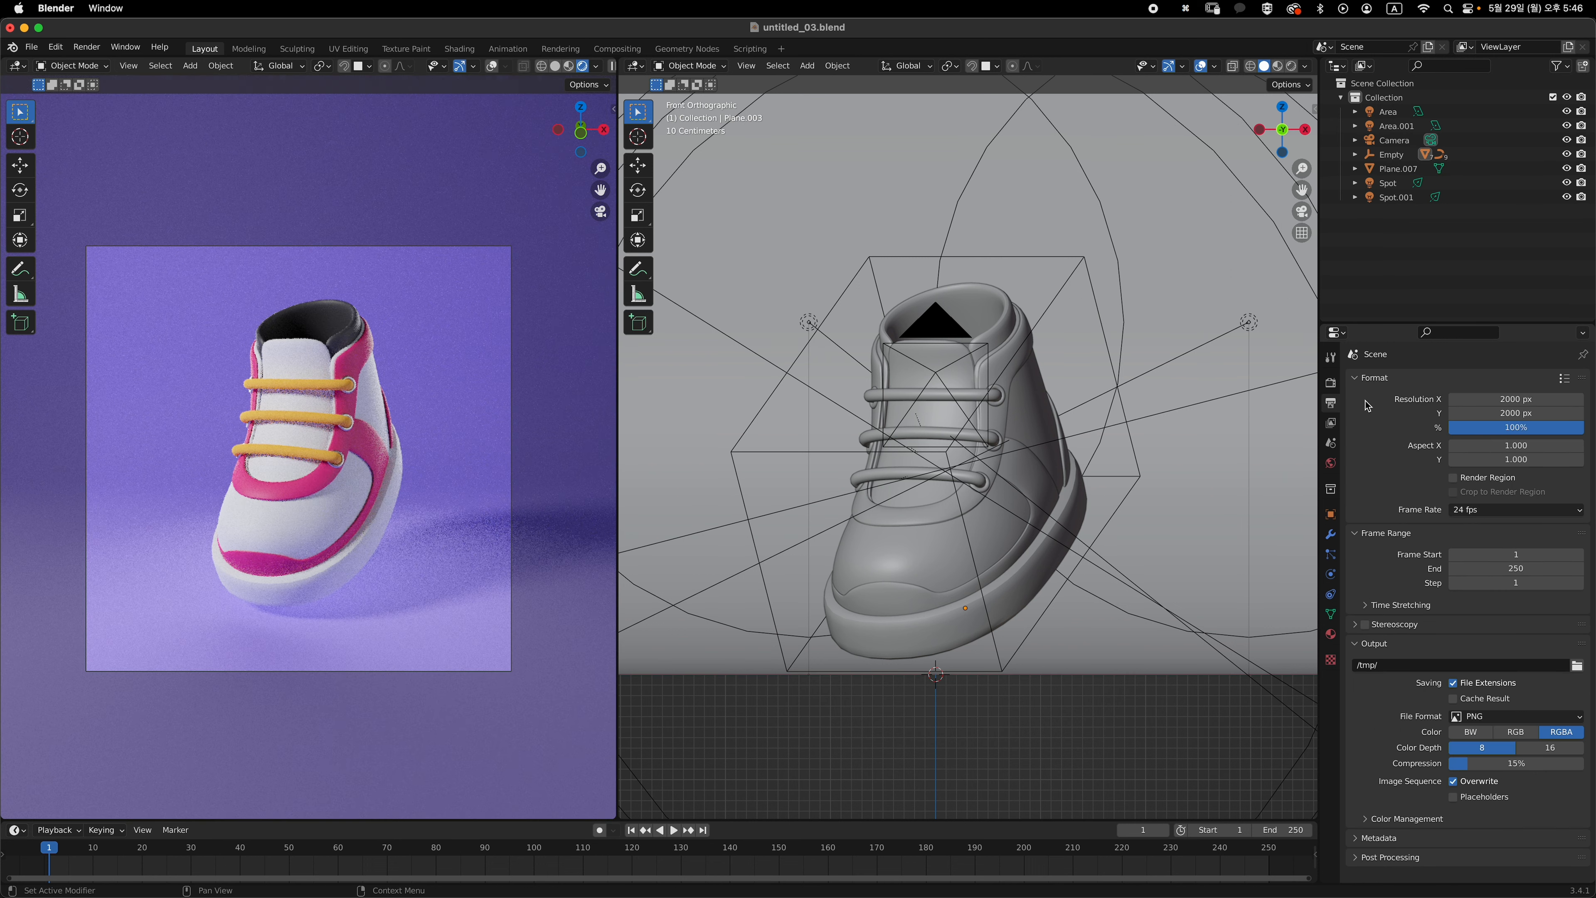
- Check the Cycles render settings and start rendering the still image
click(1330, 383)
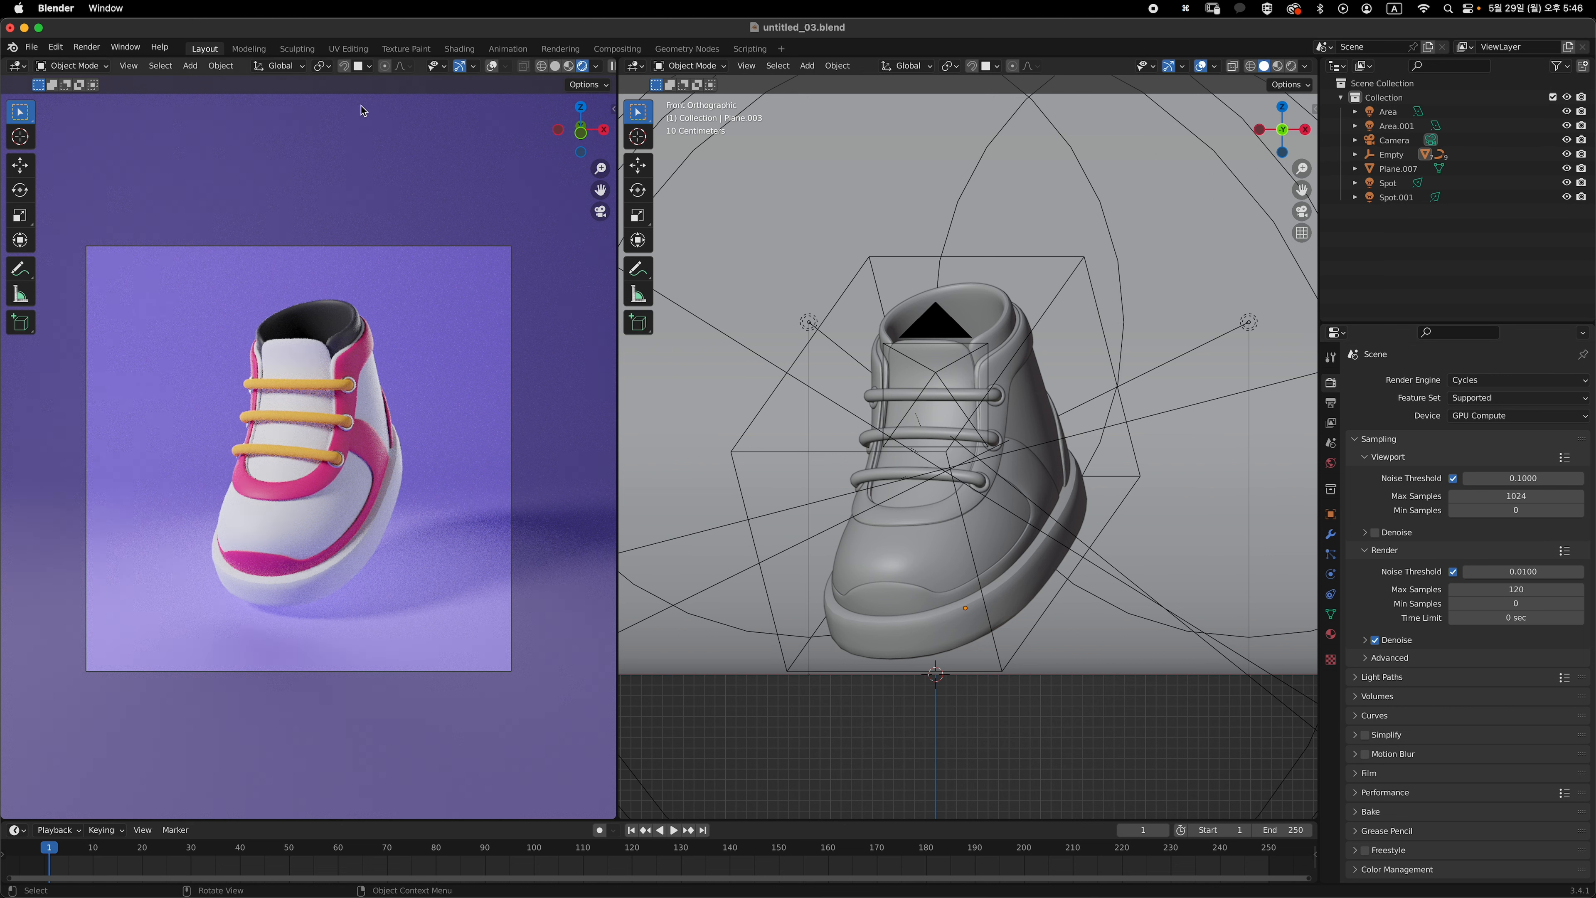
click(108, 63)
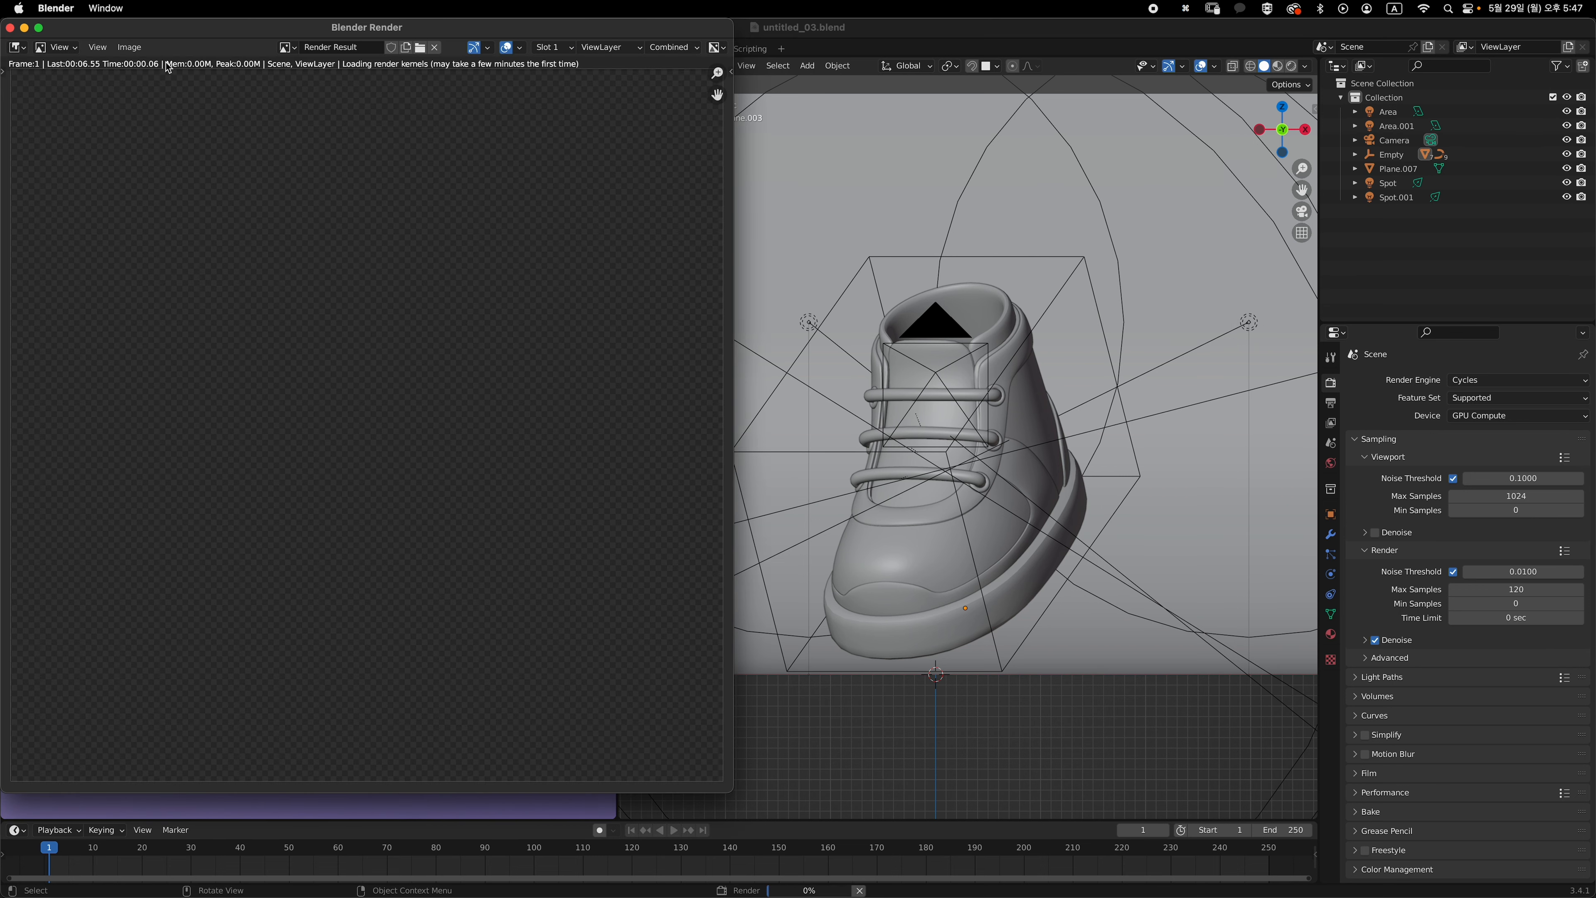